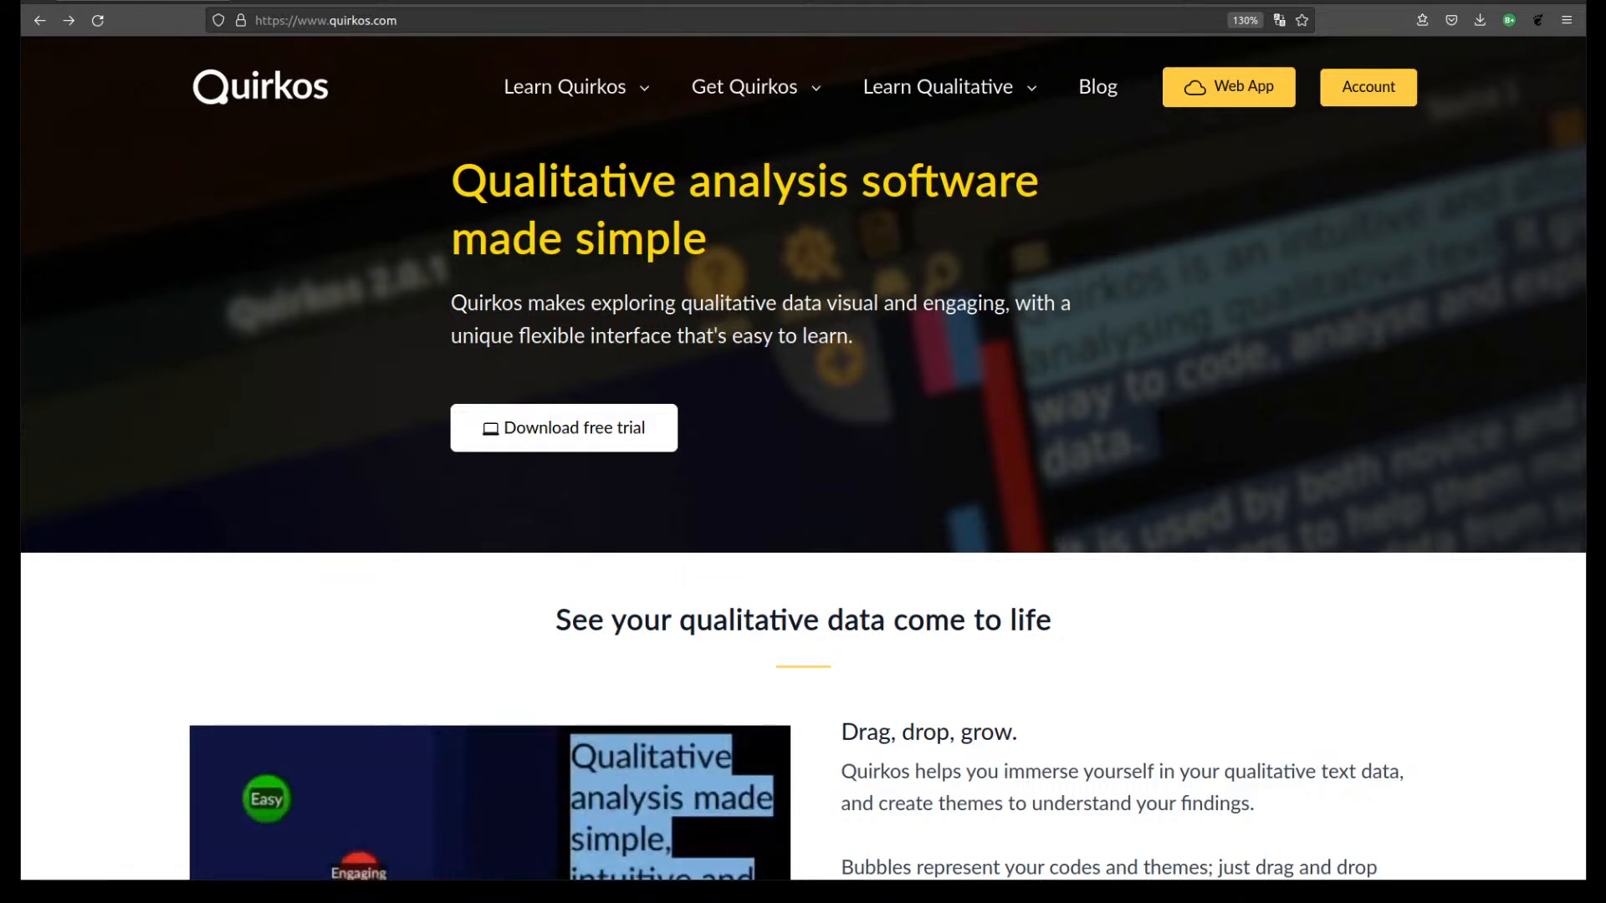
# Open the Quirkos web app's login page from the Quirkos homepage.
pyautogui.moveTo(411, 22); pyautogui.dragTo(253, 21)
pyautogui.click(584, 10)
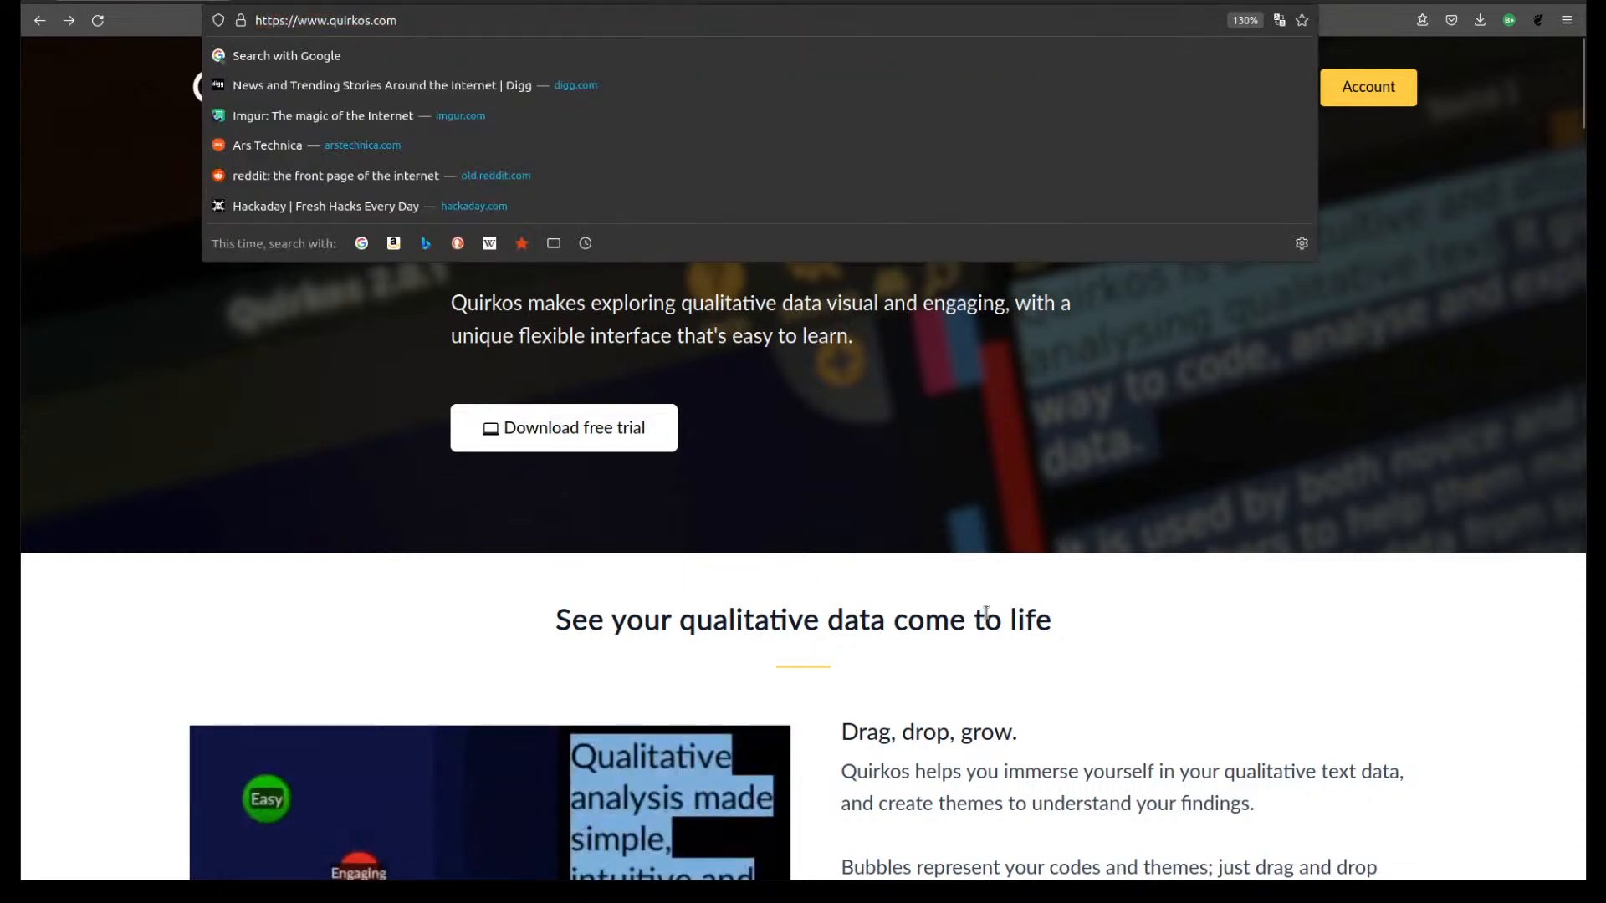
pyautogui.click(1257, 607)
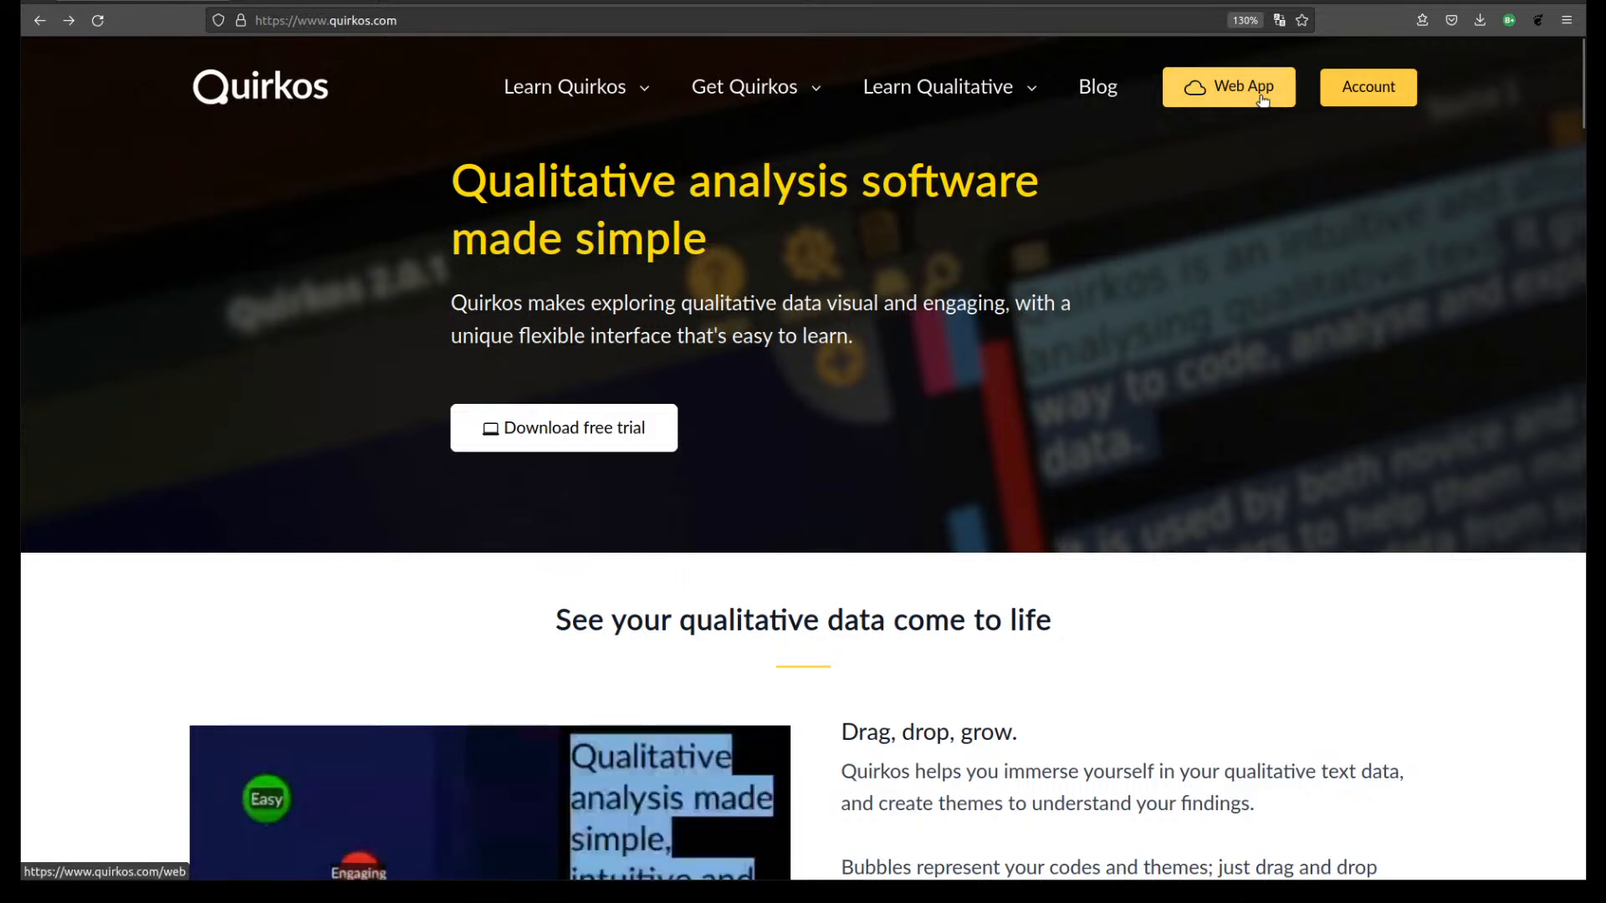
pyautogui.click(1221, 86)
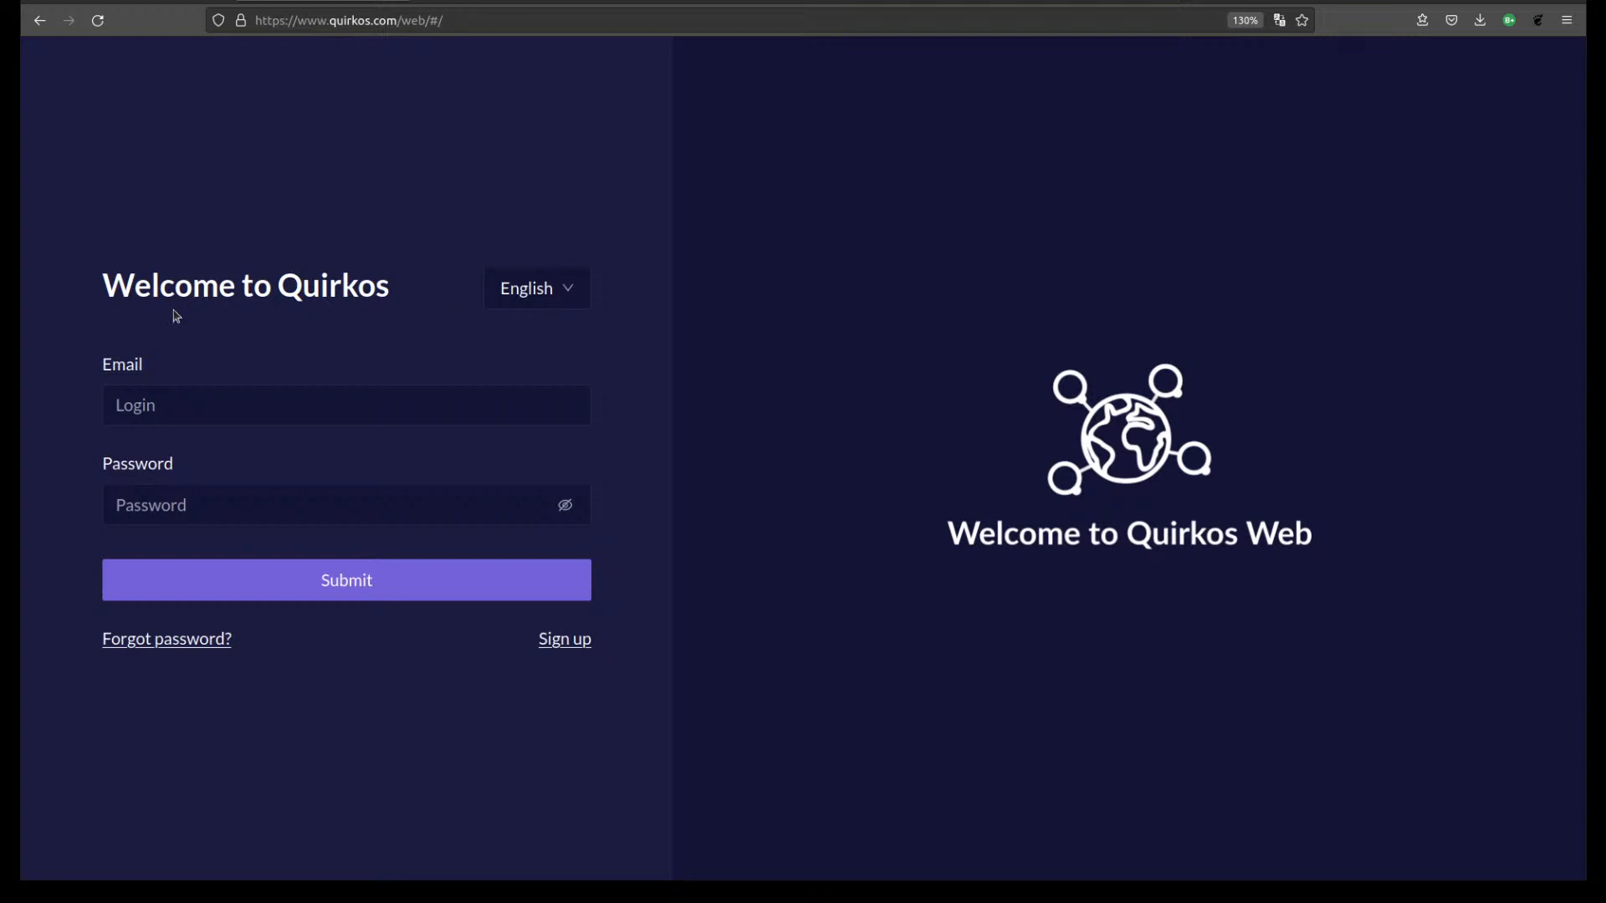
# Check which interface languages the login page offers, leaving English selected.
pyautogui.moveTo(100, 286); pyautogui.dragTo(433, 299)
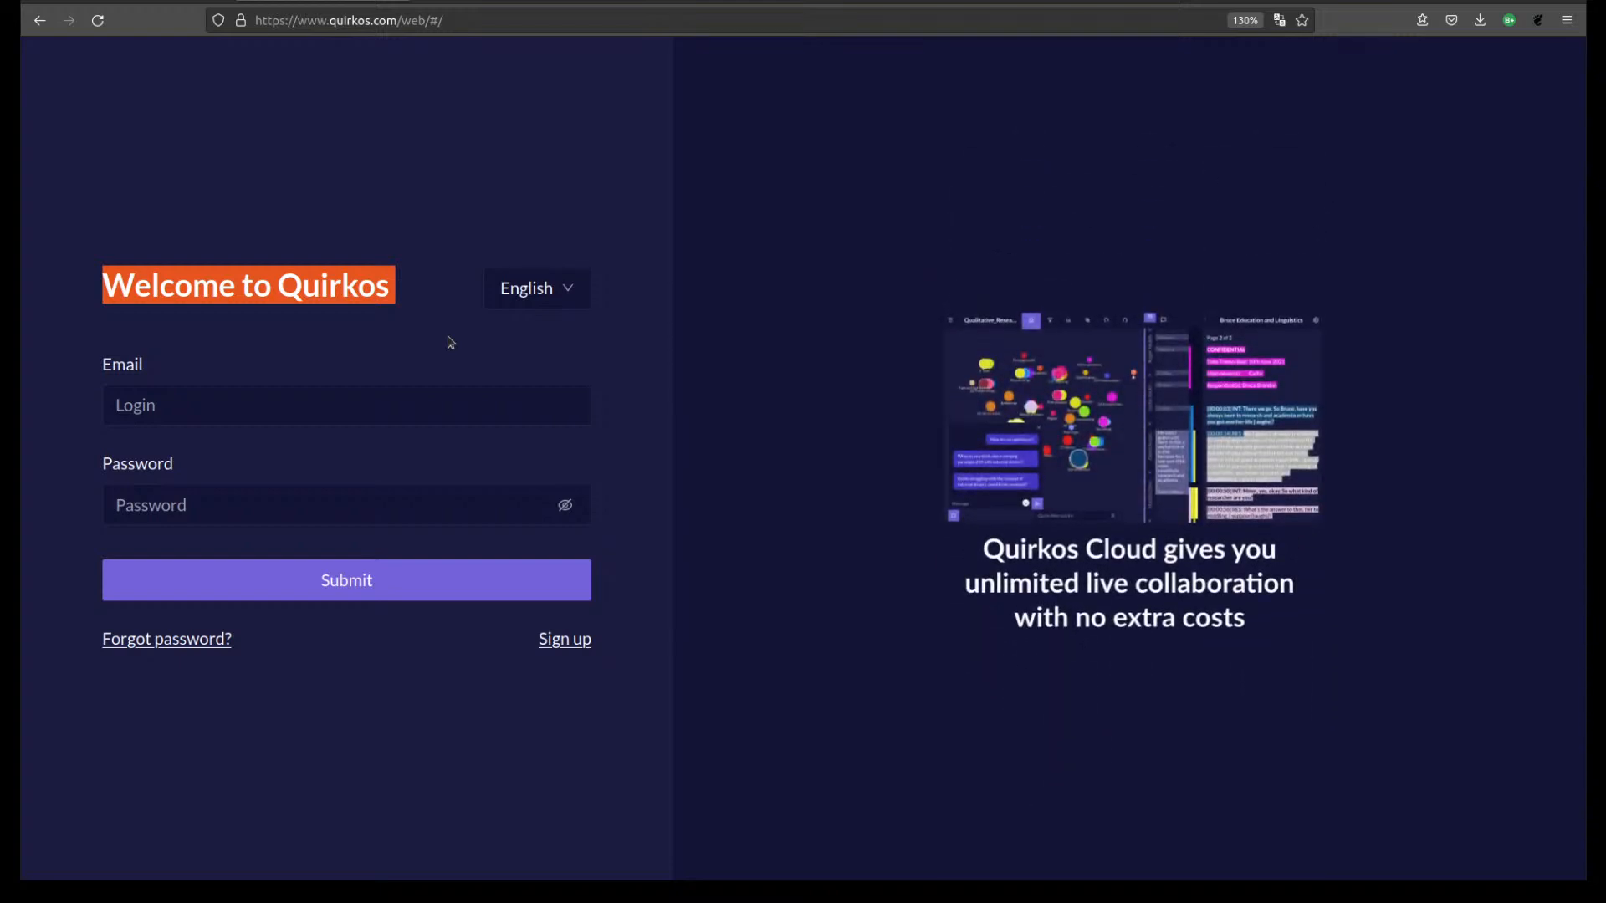
pyautogui.click(451, 342)
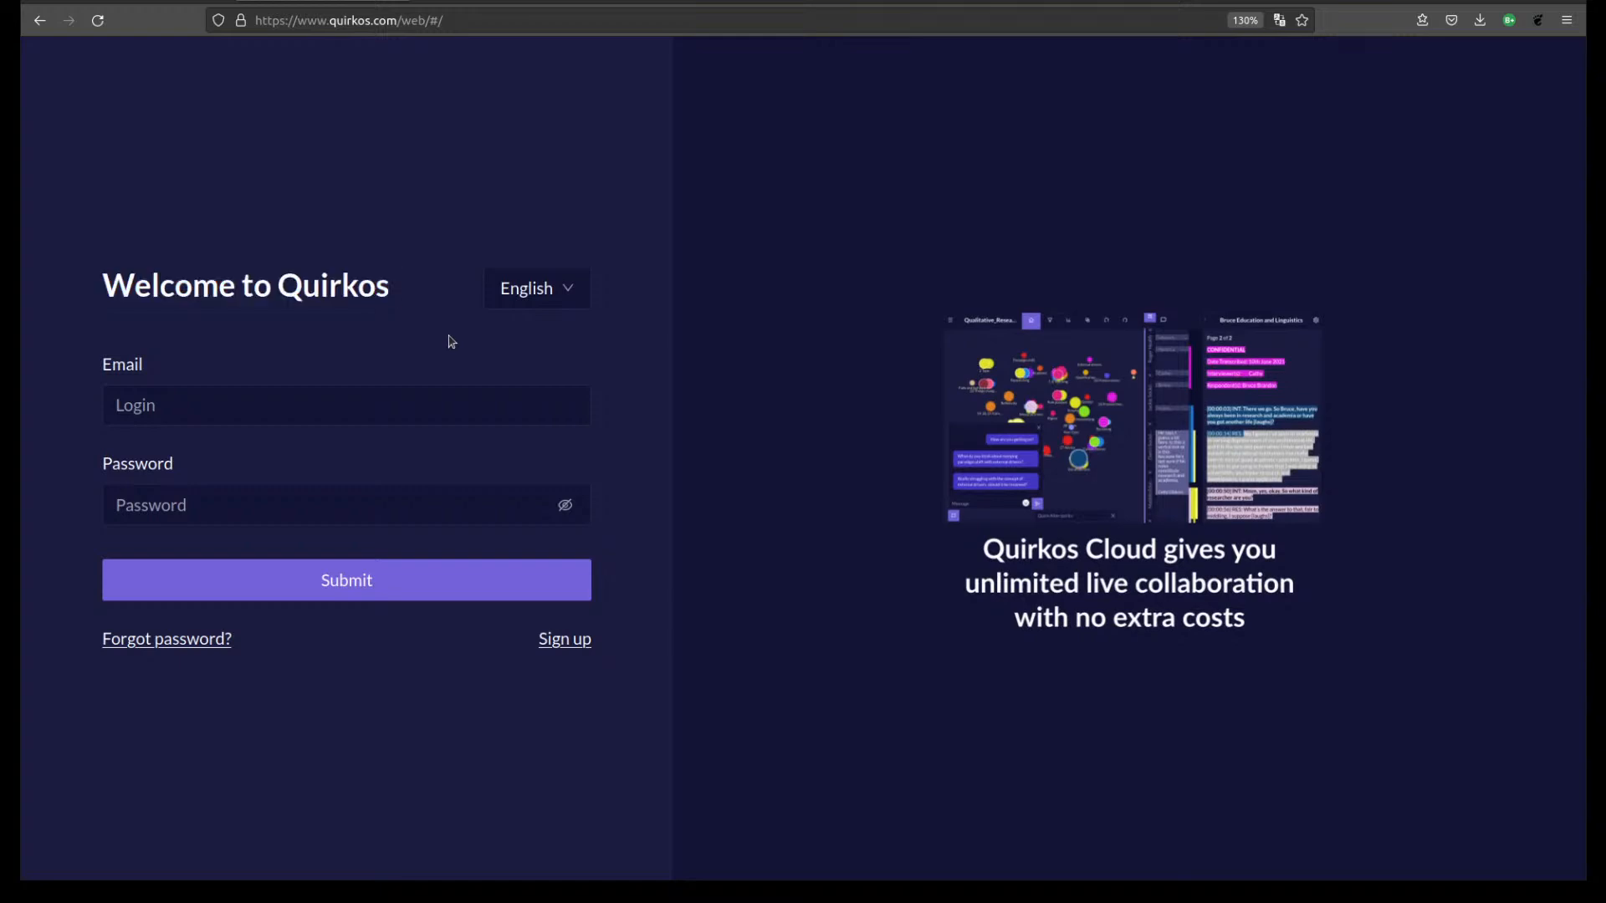
pyautogui.click(577, 288)
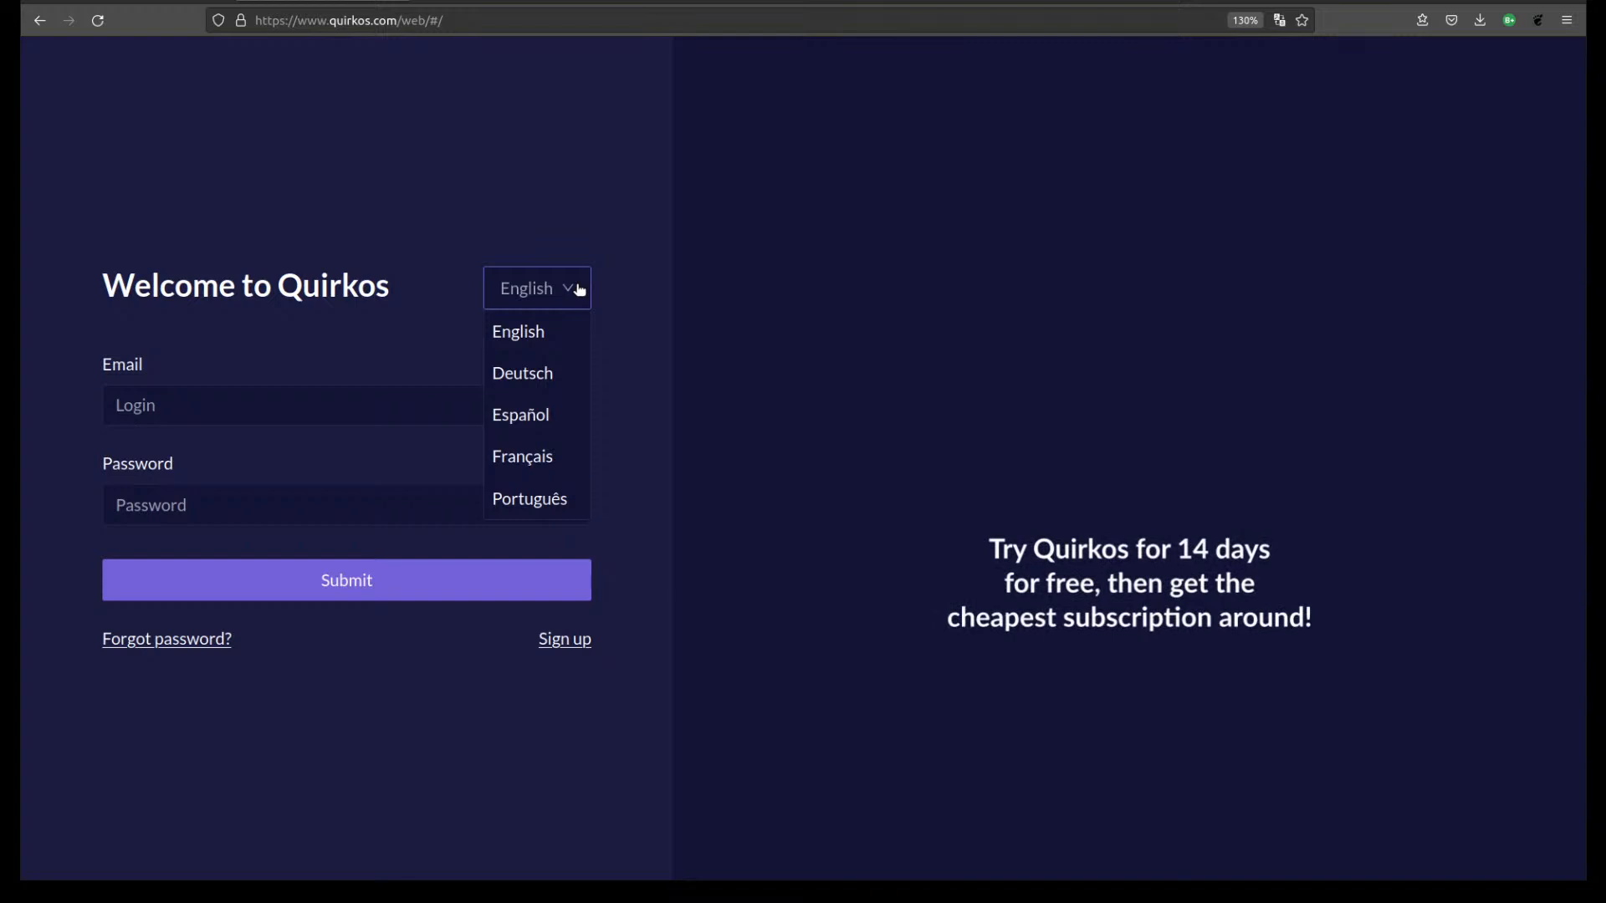
pyautogui.click(638, 256)
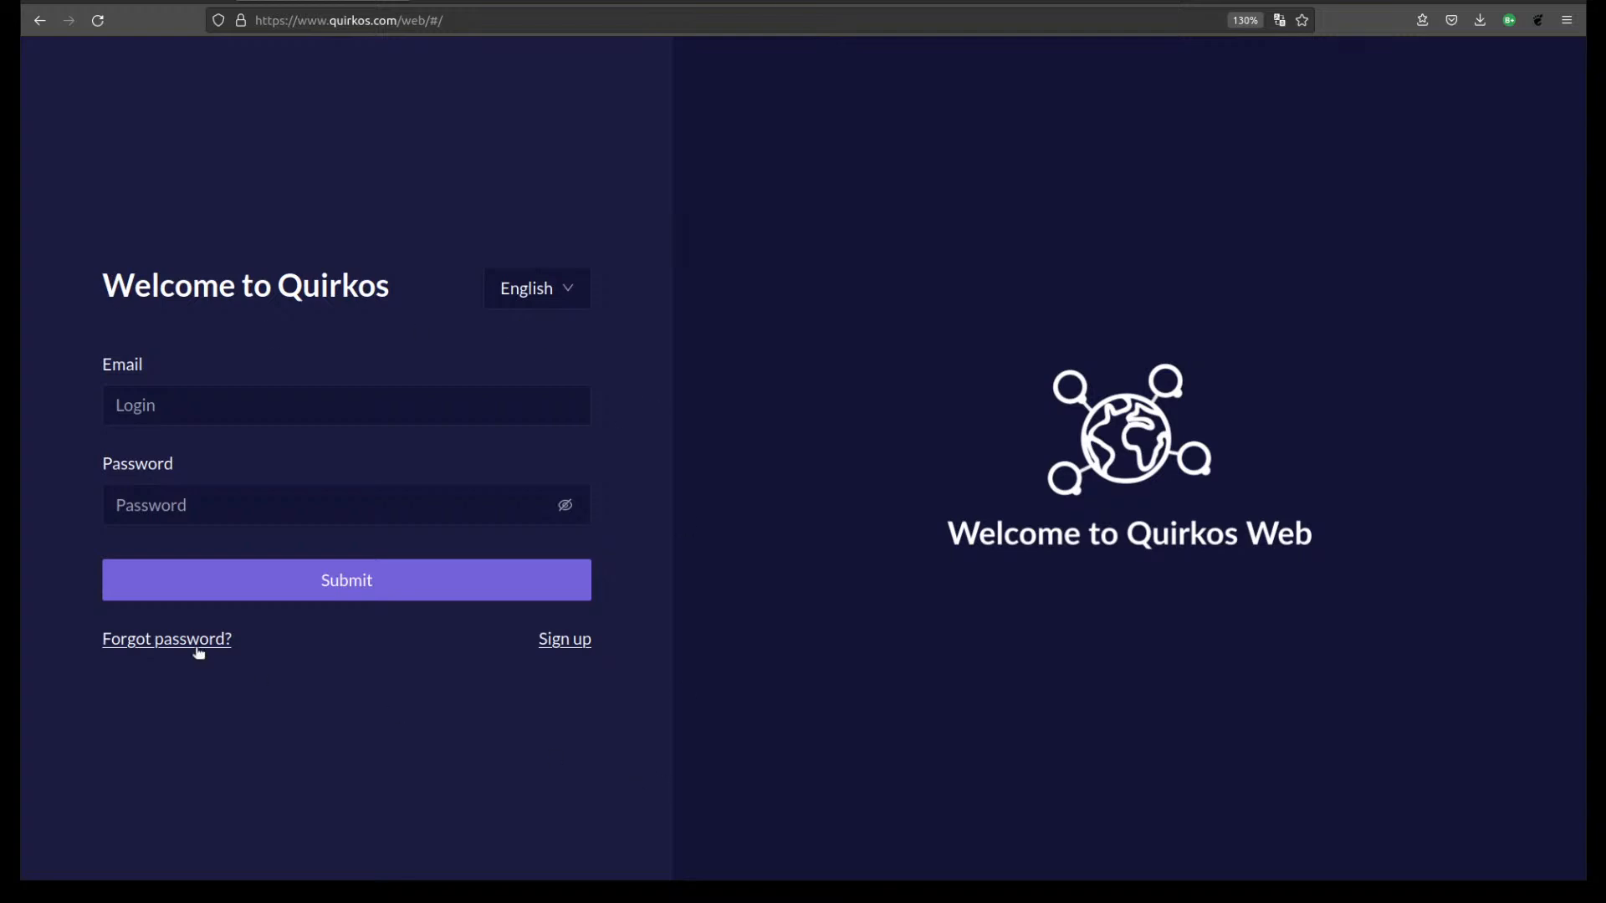
# Open the cloud sign-up page and review its free trial, sector, frequency and currency options.
pyautogui.click(572, 639)
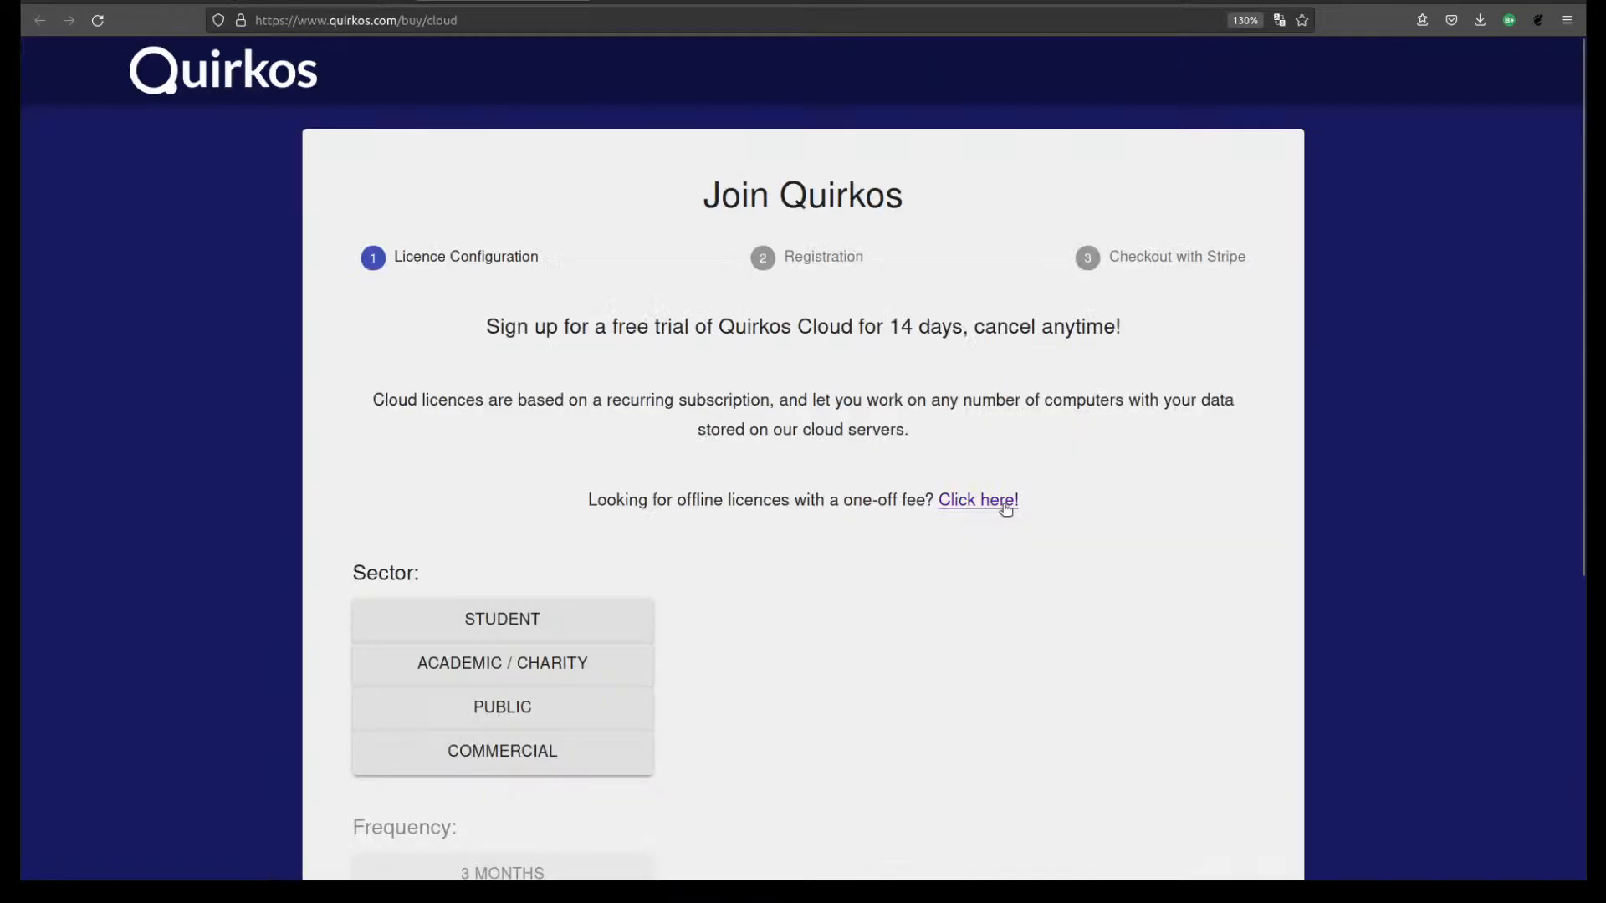
pyautogui.scroll(-2, 995, 494)
pyautogui.moveTo(487, 207); pyautogui.dragTo(1169, 206)
pyautogui.click(1169, 206)
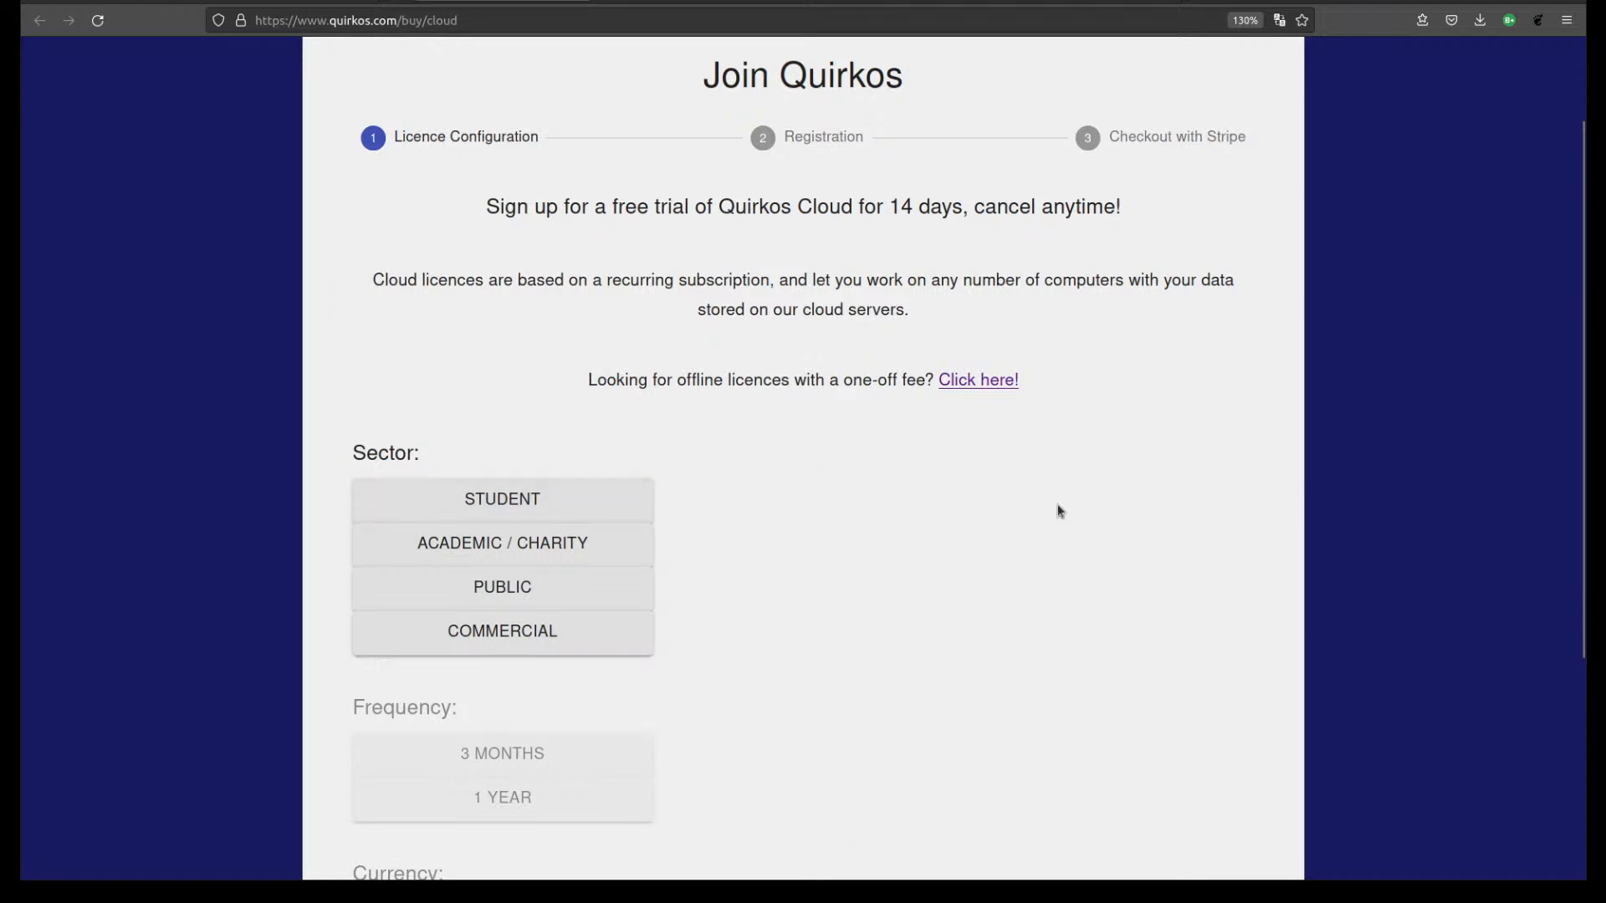
pyautogui.scroll(2, 1059, 512)
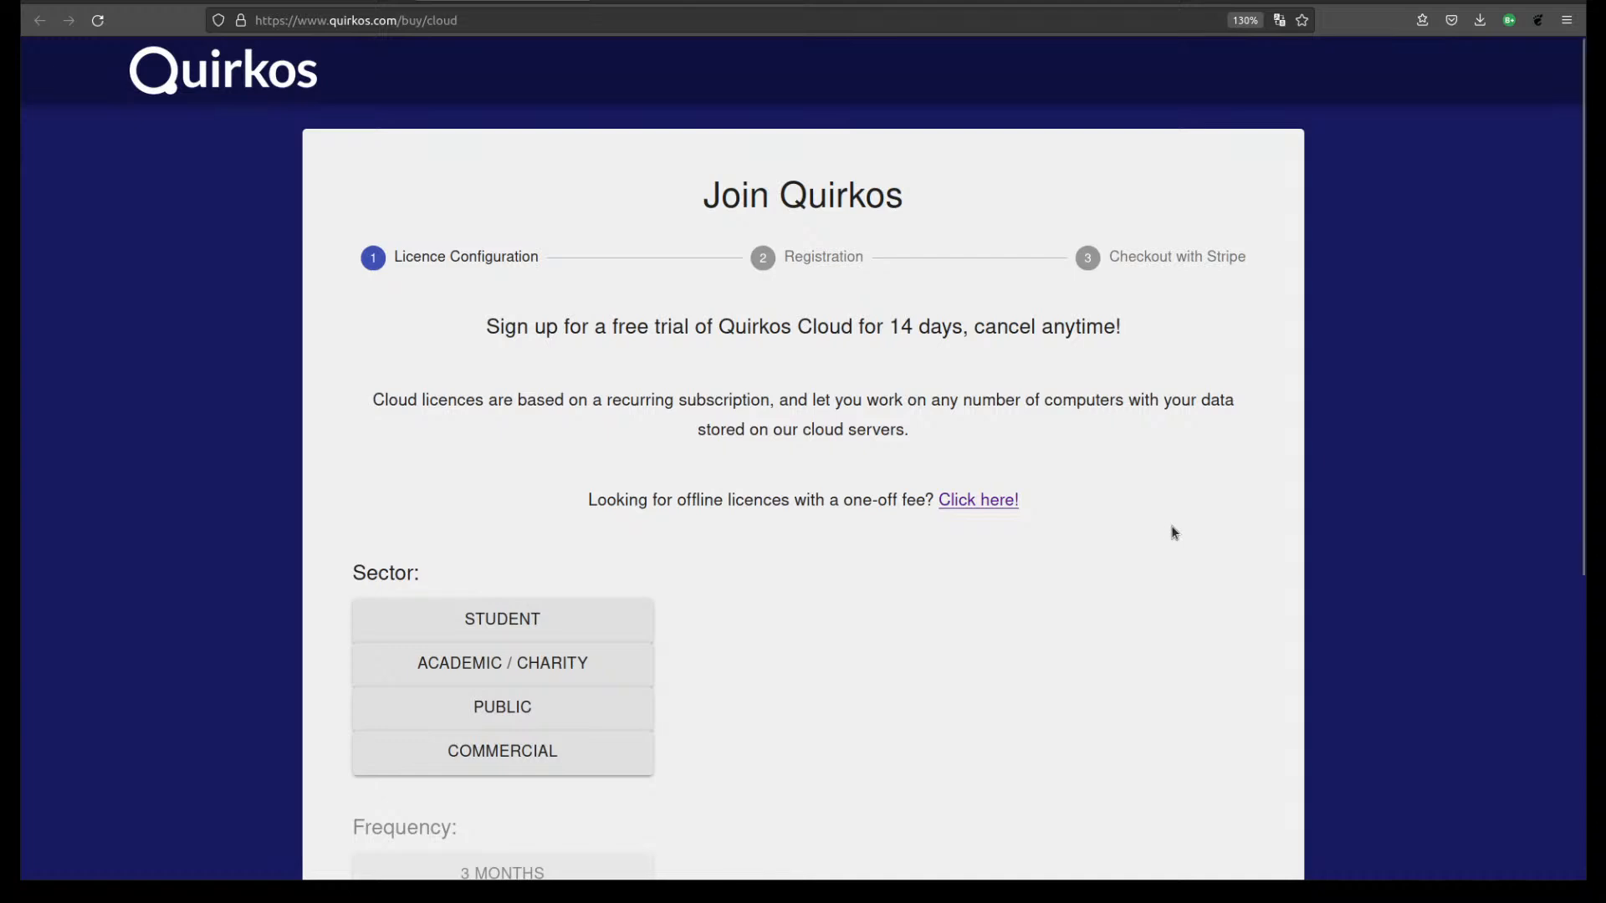
pyautogui.scroll(-4, 1174, 532)
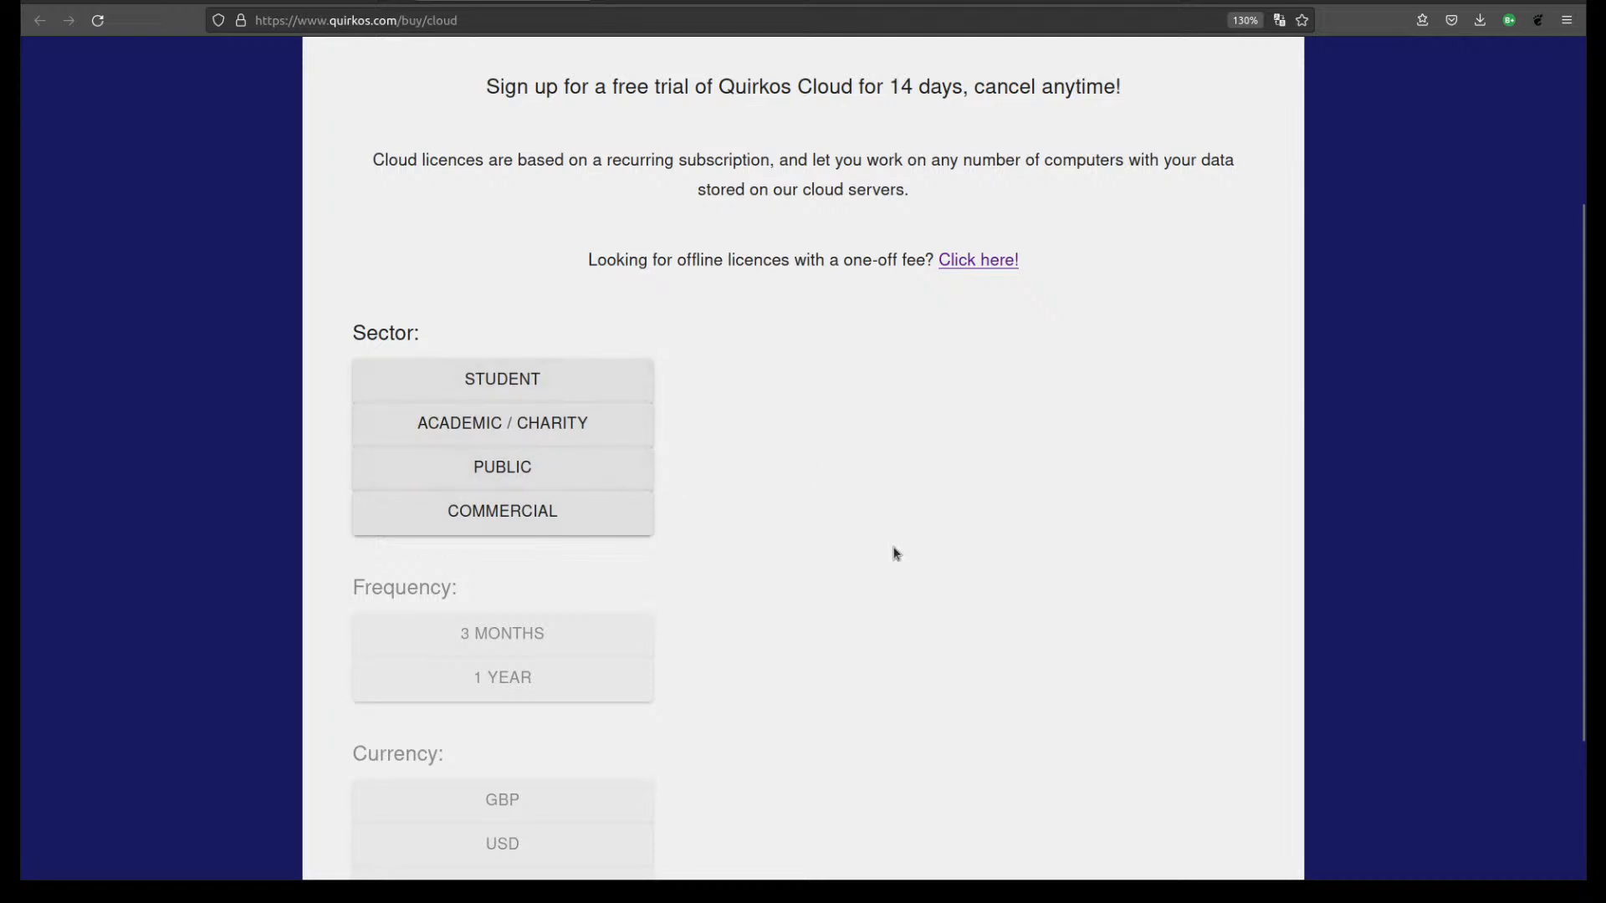
pyautogui.scroll(3, 896, 551)
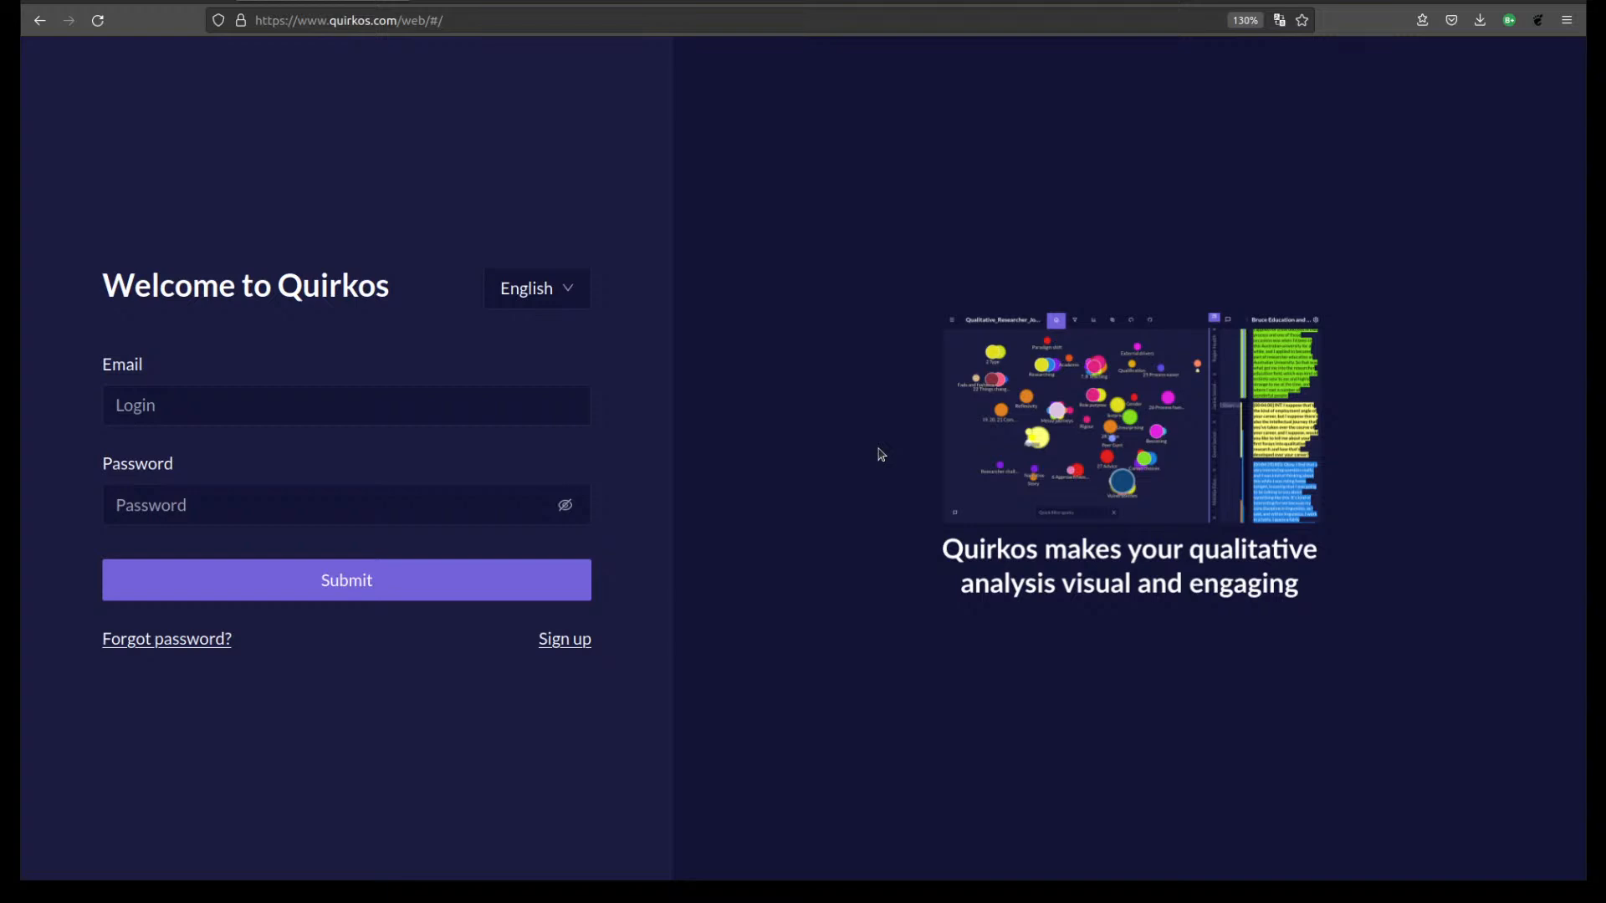
# Log in to Quirkos Web with the account's e-mail address and password.
pyautogui.click(550, 402)
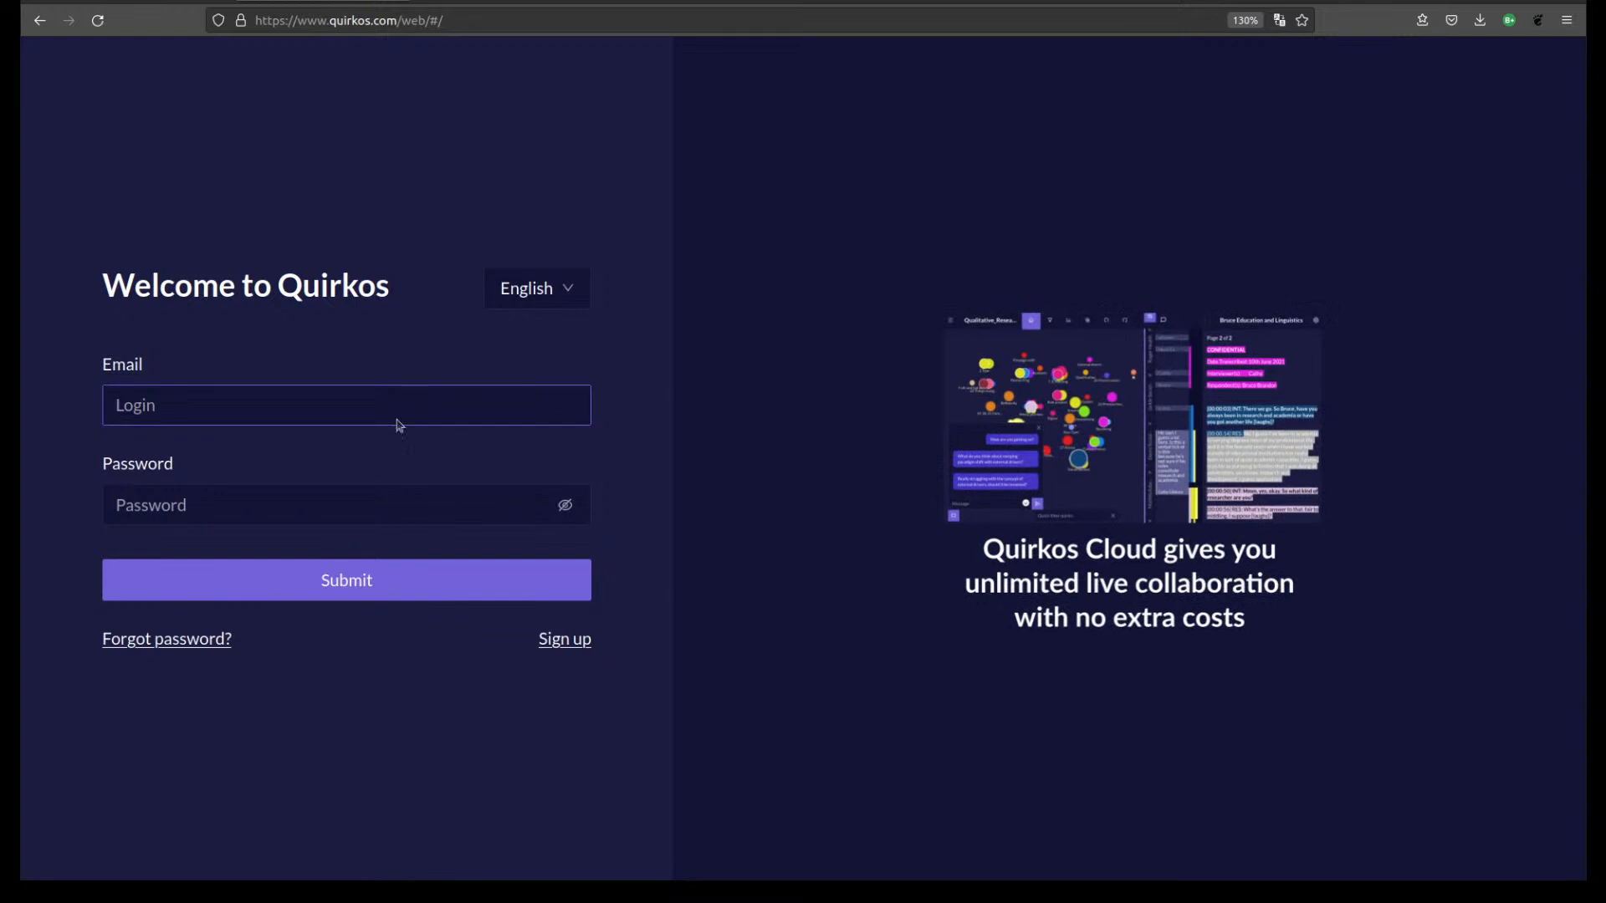
pyautogui.hotkey('ctrl', 'v')
pyautogui.click(355, 511)
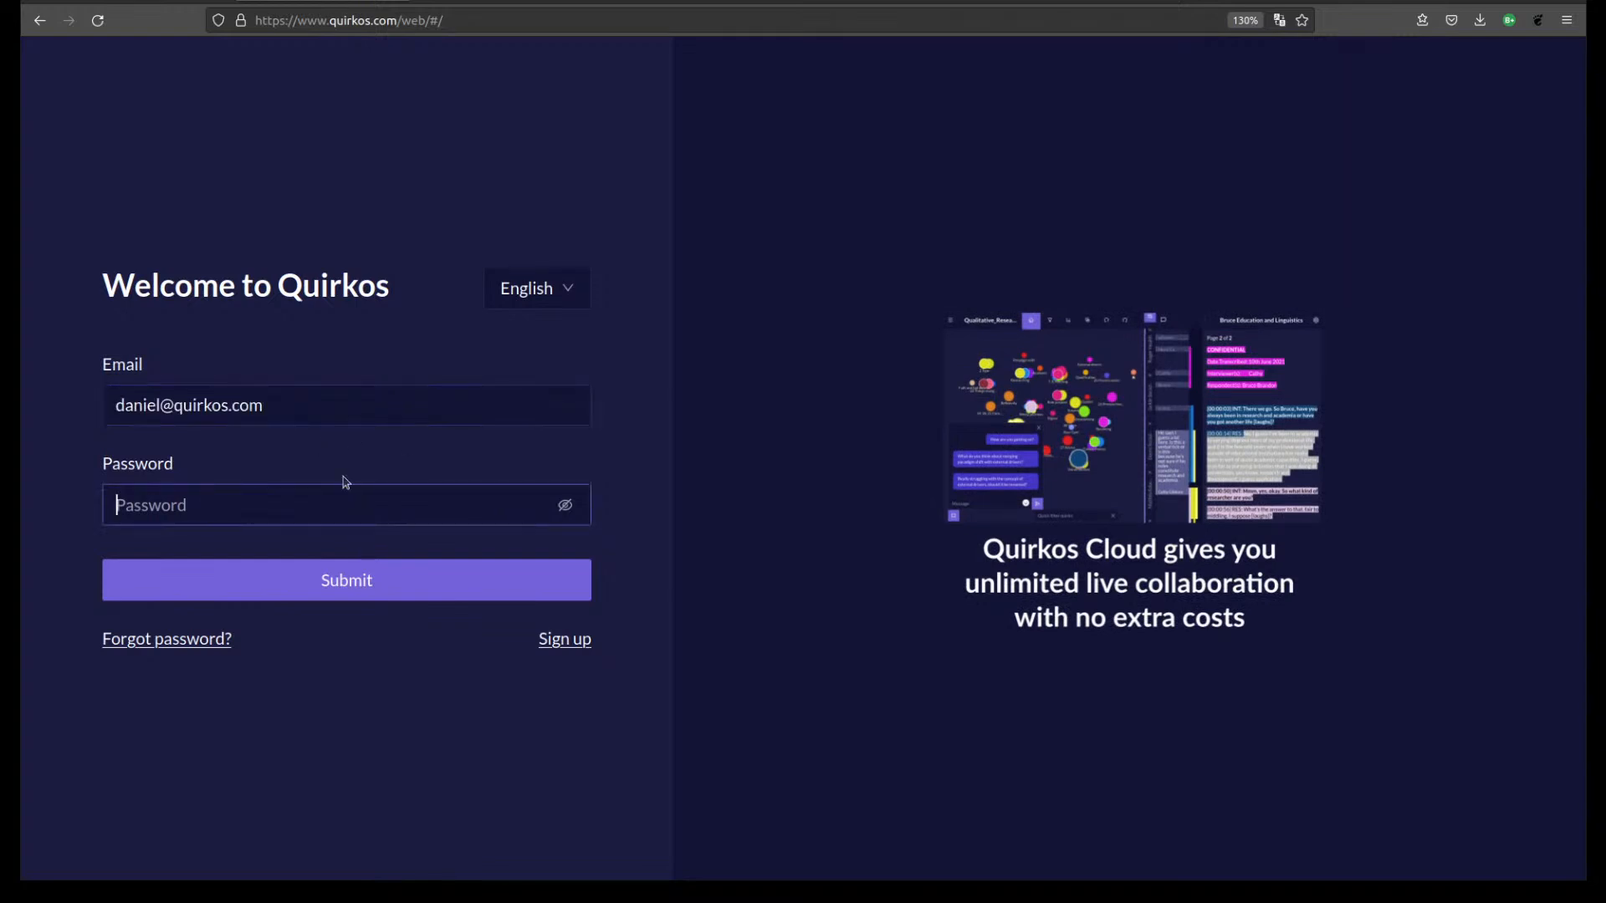
pyautogui.write('************')
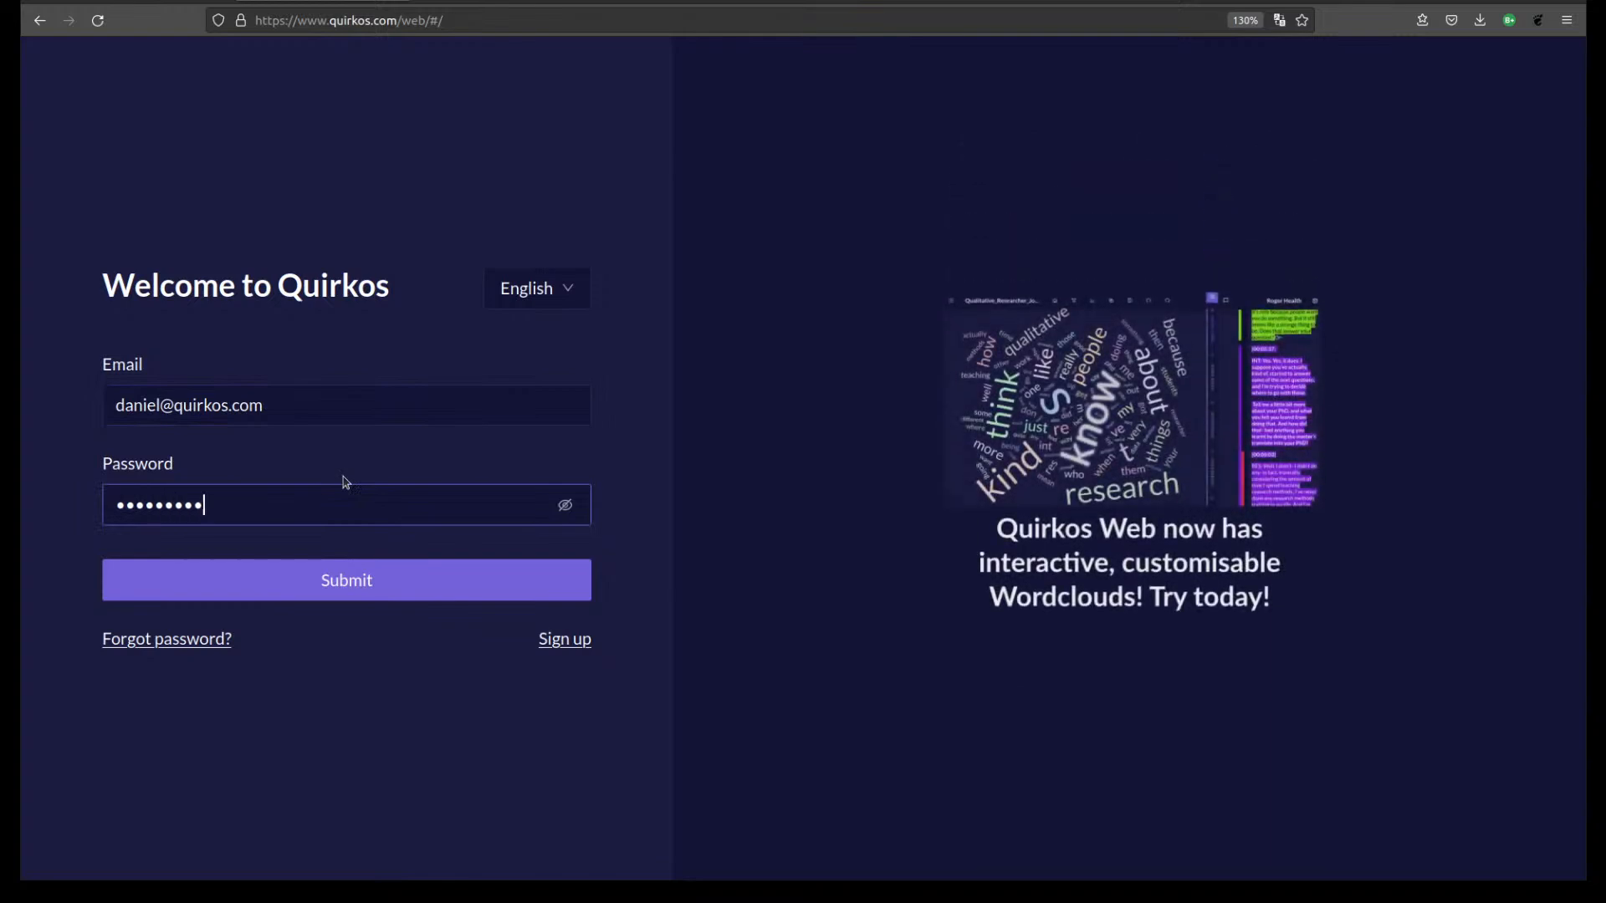
pyautogui.click(361, 572)
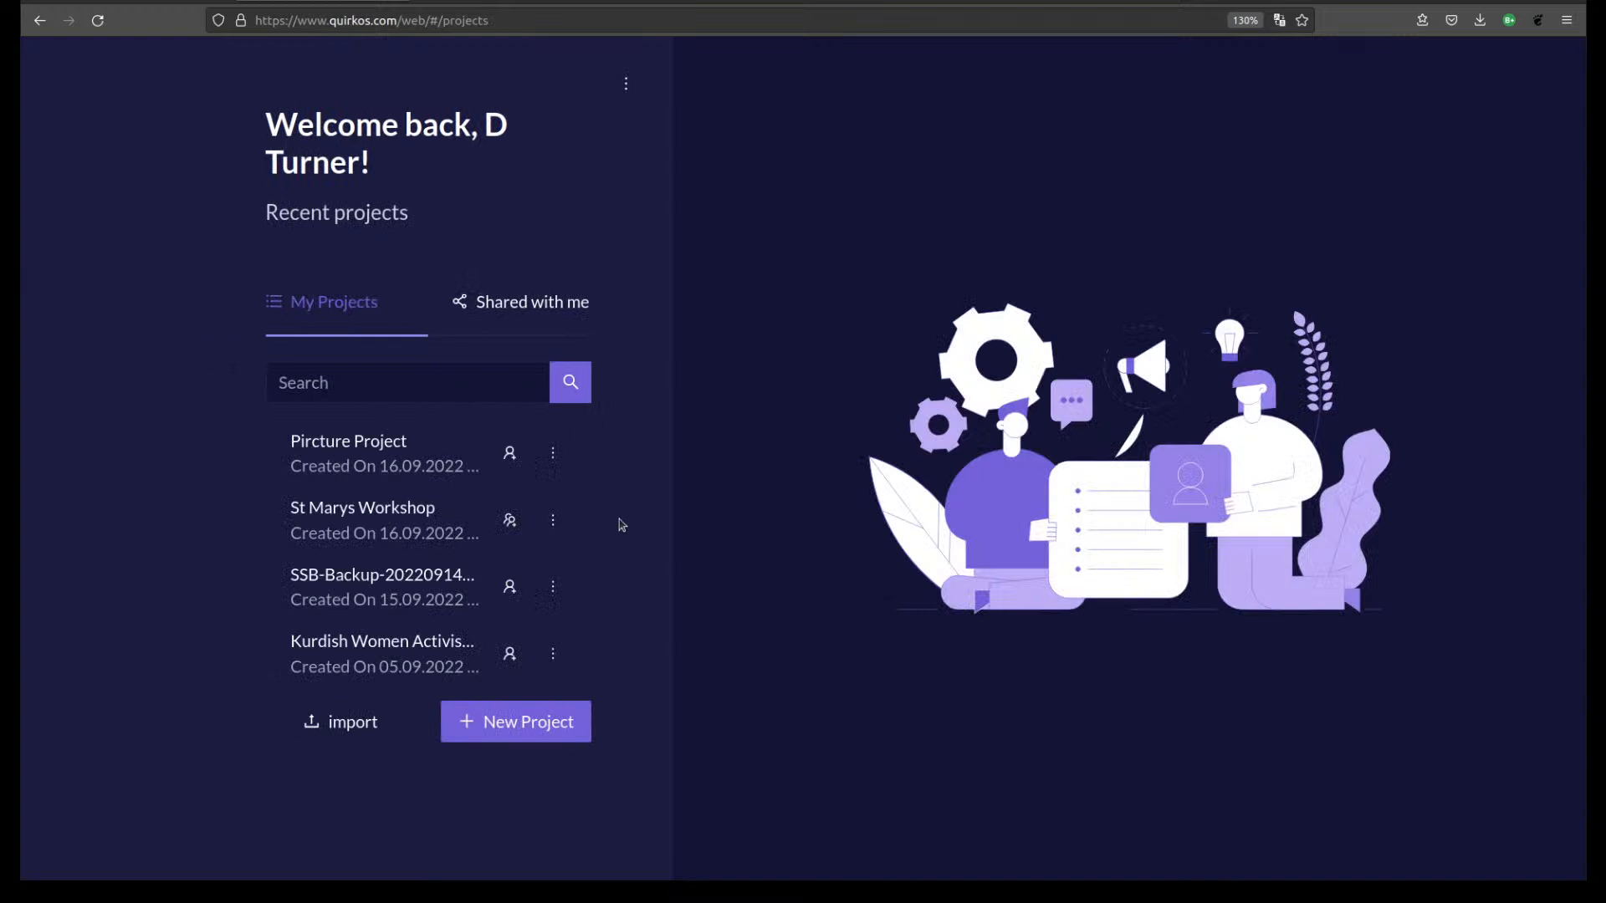
# Look through the account's own recent projects.
pyautogui.scroll(-10, 481, 524)
pyautogui.scroll(-3, 481, 524)
pyautogui.scroll(-4, 481, 521)
pyautogui.scroll(8, 485, 523)
pyautogui.scroll(3, 489, 525)
pyautogui.scroll(-9, 492, 527)
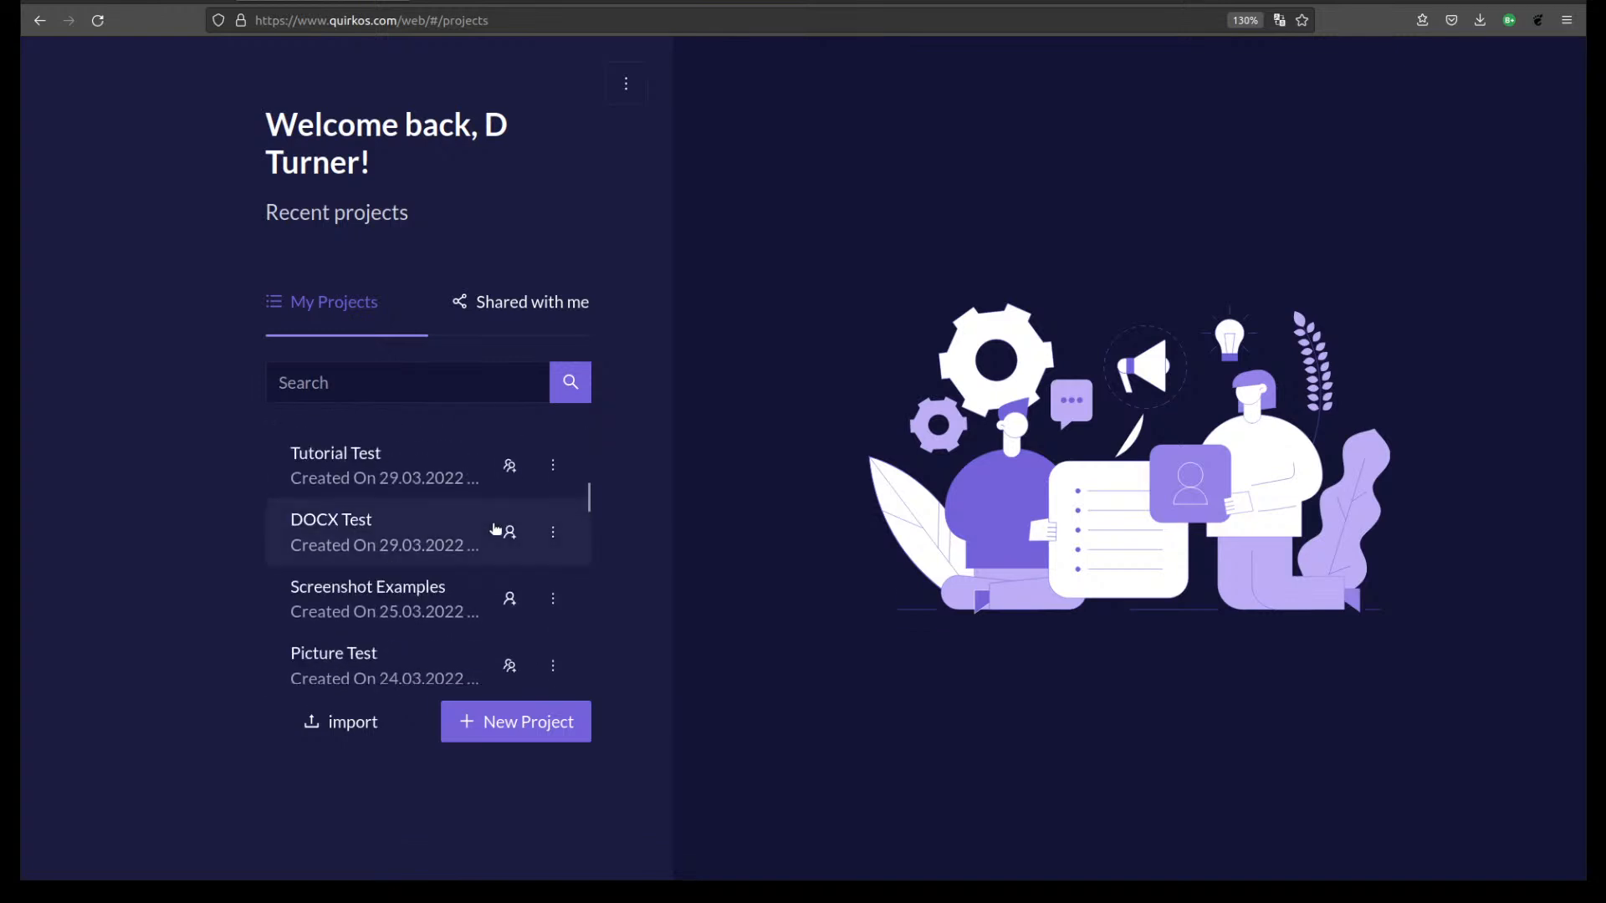
pyautogui.scroll(-5, 495, 529)
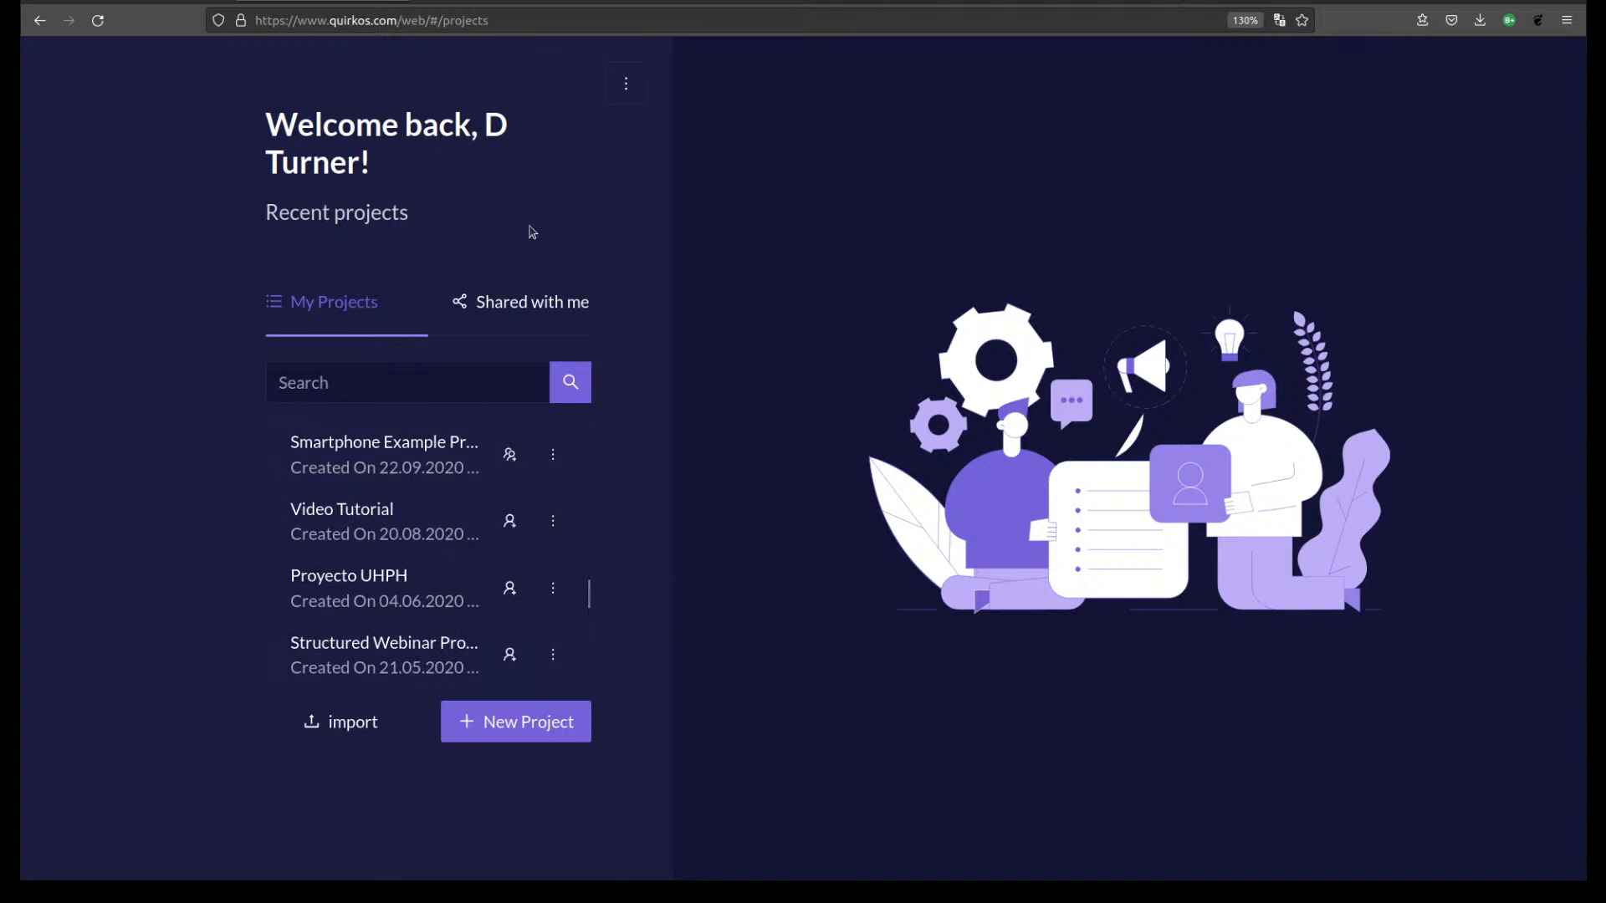
# Review the projects that others have shared with the account.
pyautogui.click(510, 306)
pyautogui.scroll(-5, 412, 602)
pyautogui.scroll(5, 430, 556)
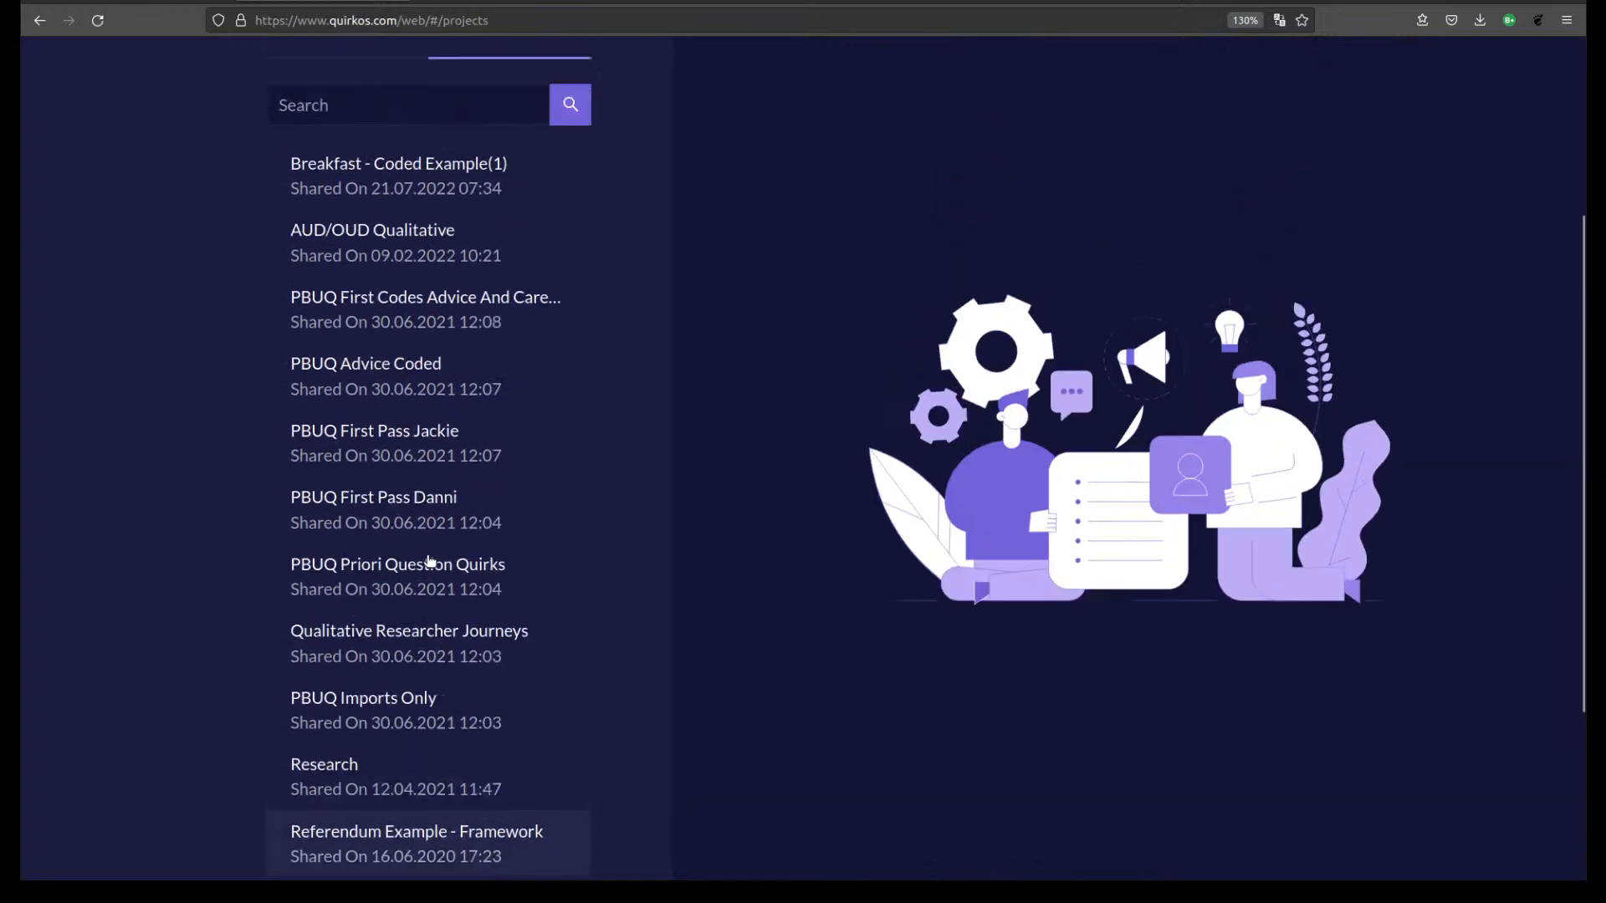
# Return to the account's own projects and browse through the older and newer entries.
pyautogui.click(356, 308)
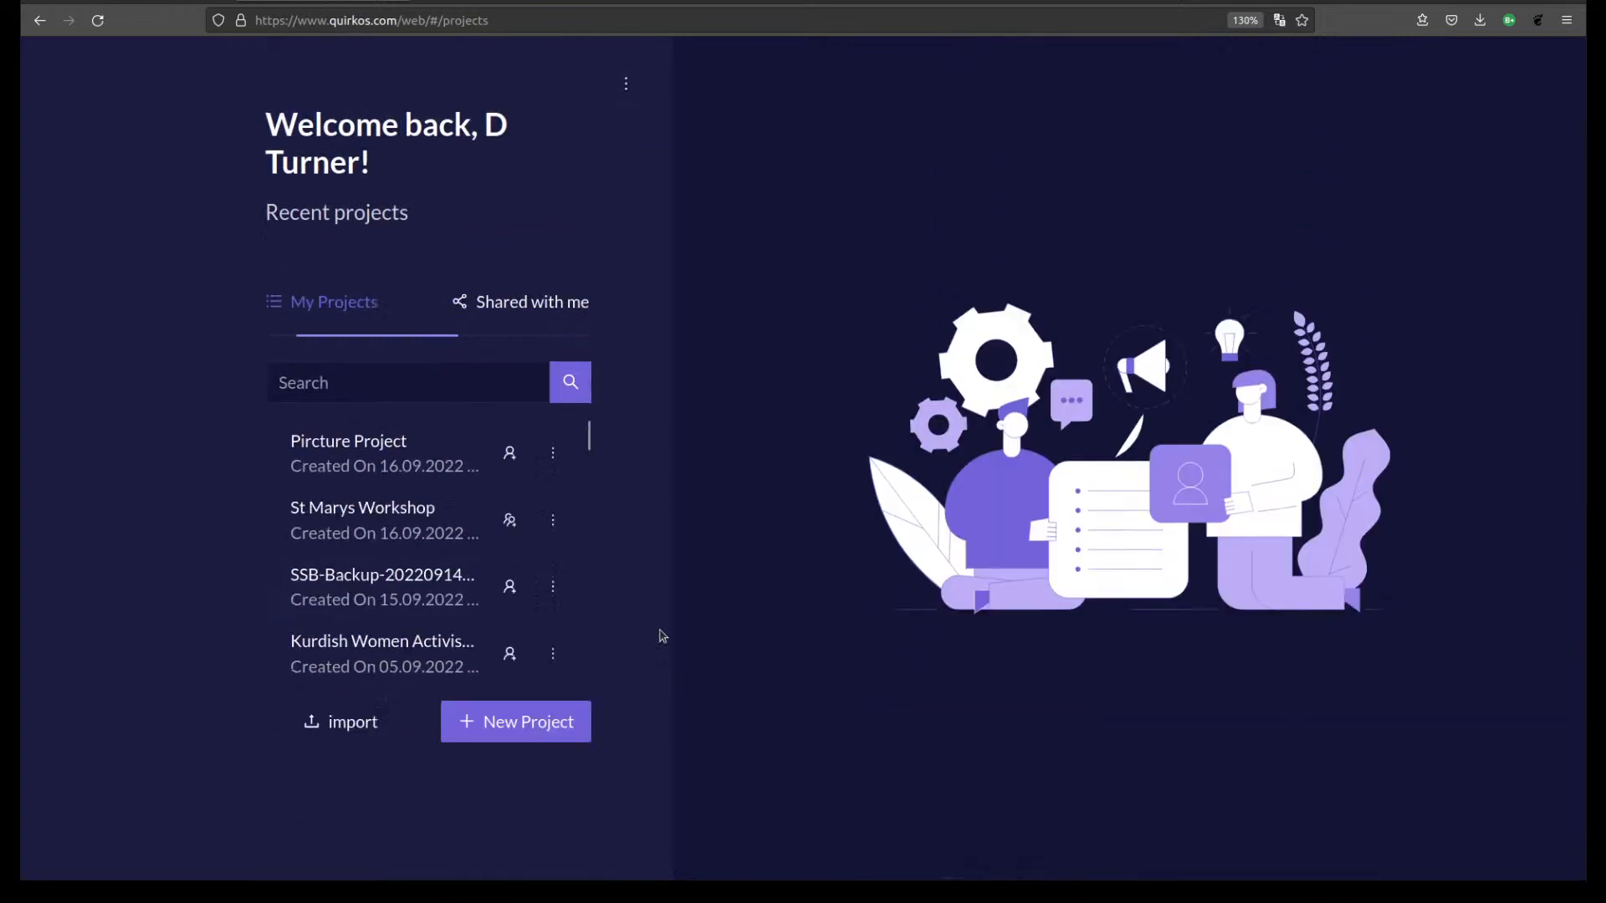
pyautogui.scroll(-15, 470, 536)
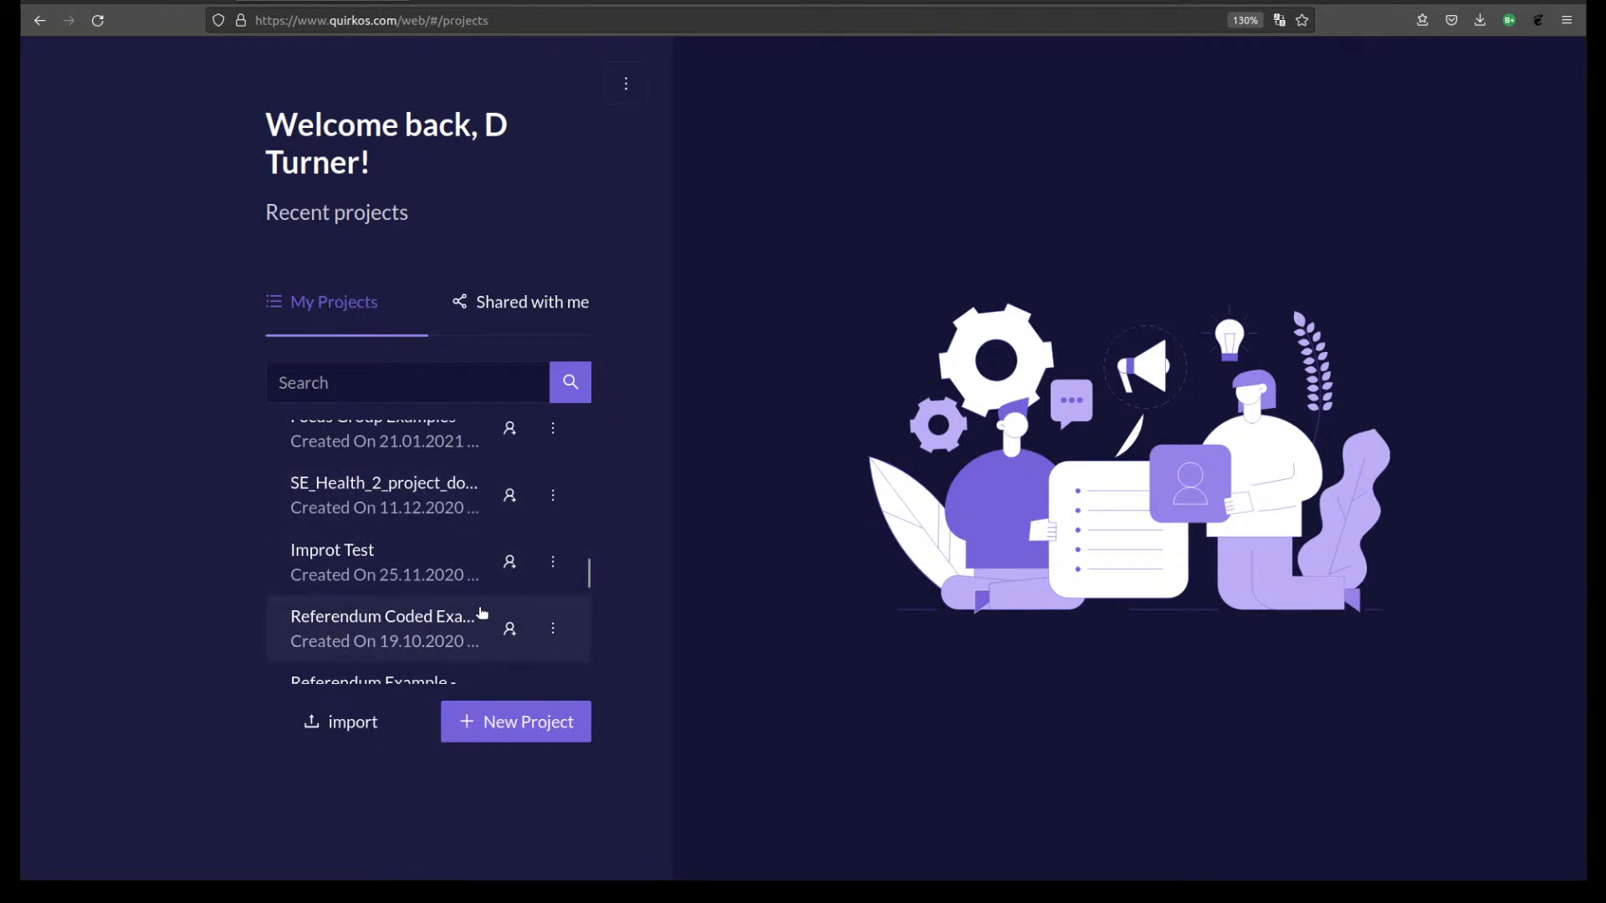
pyautogui.scroll(-5, 480, 616)
pyautogui.scroll(3, 461, 661)
pyautogui.scroll(-3, 458, 648)
pyautogui.scroll(10, 456, 638)
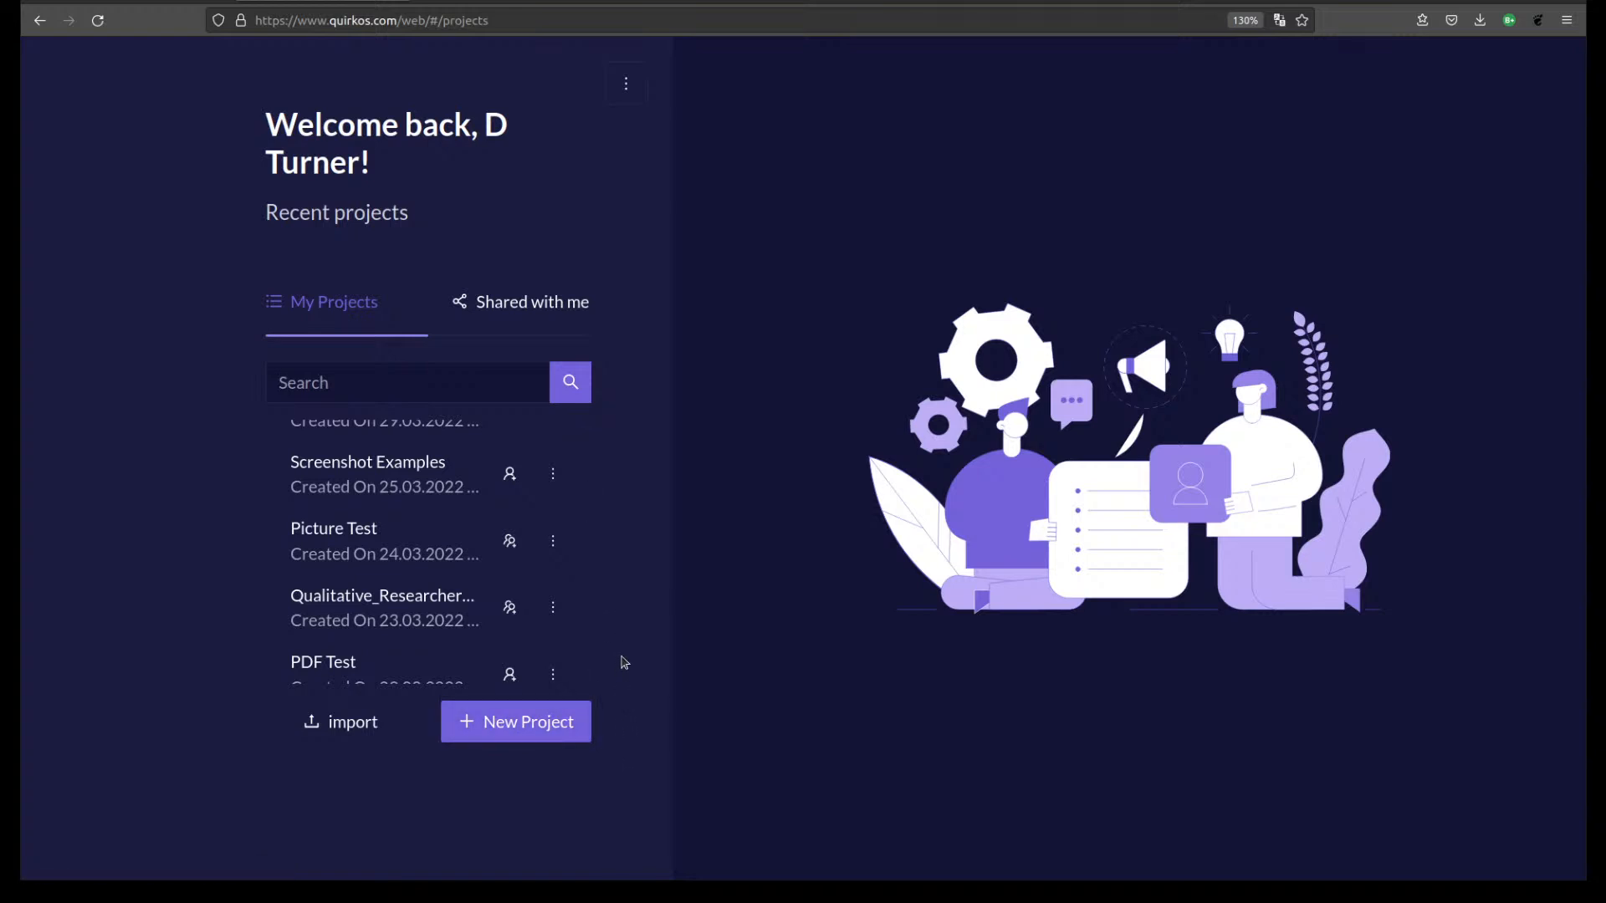
# Create a new project named "Smartphone web project" without password protection.
pyautogui.click(517, 724)
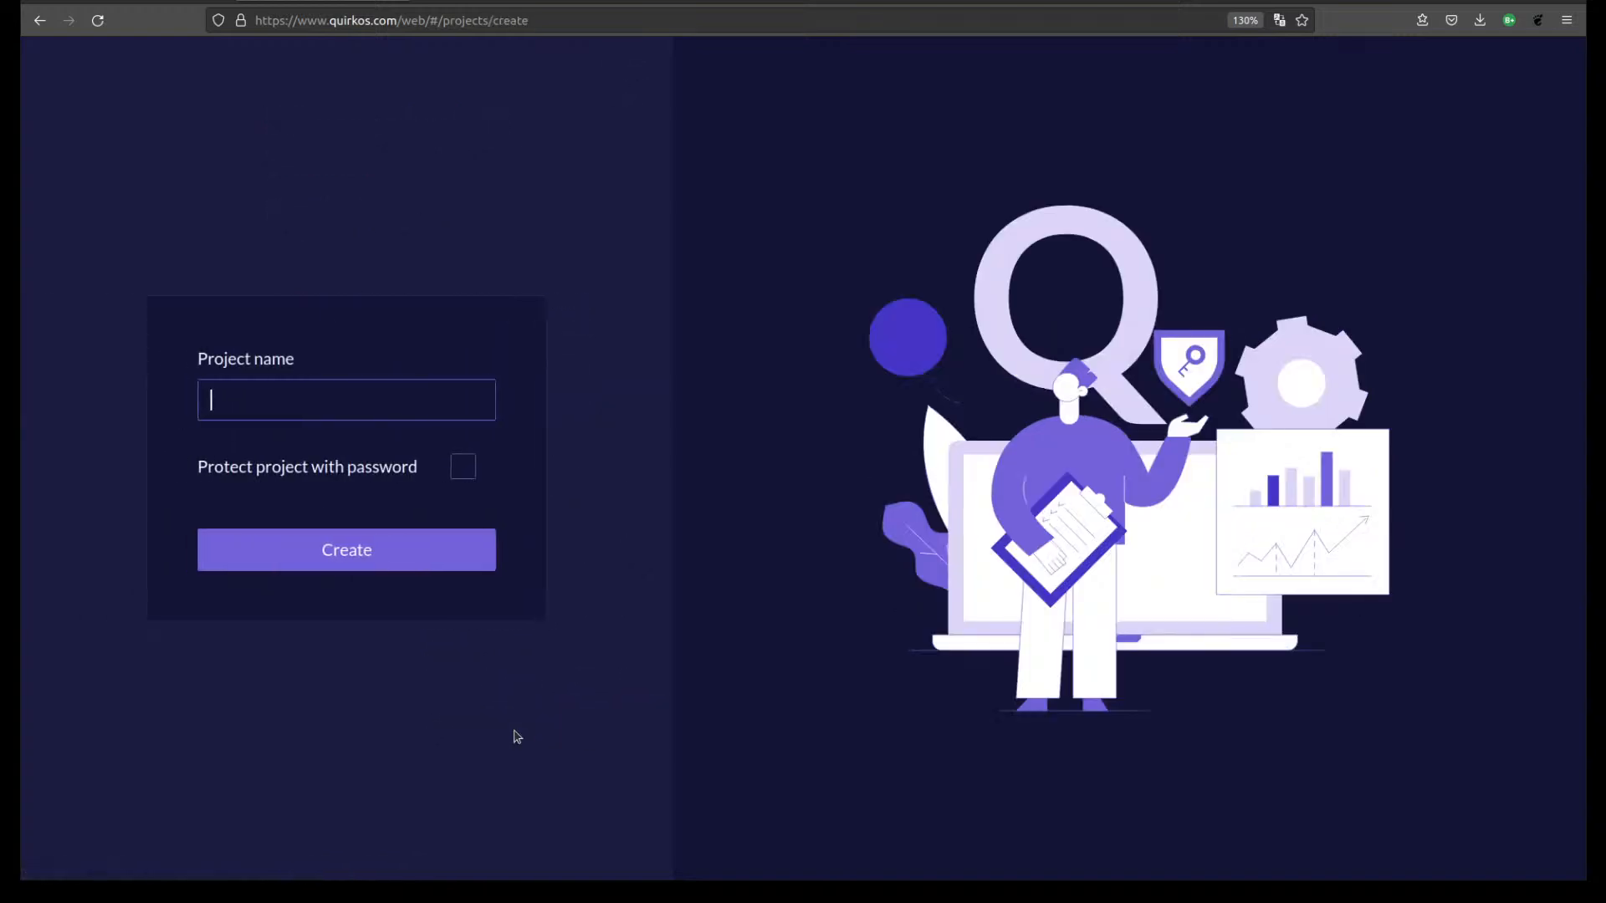
pyautogui.click(365, 406)
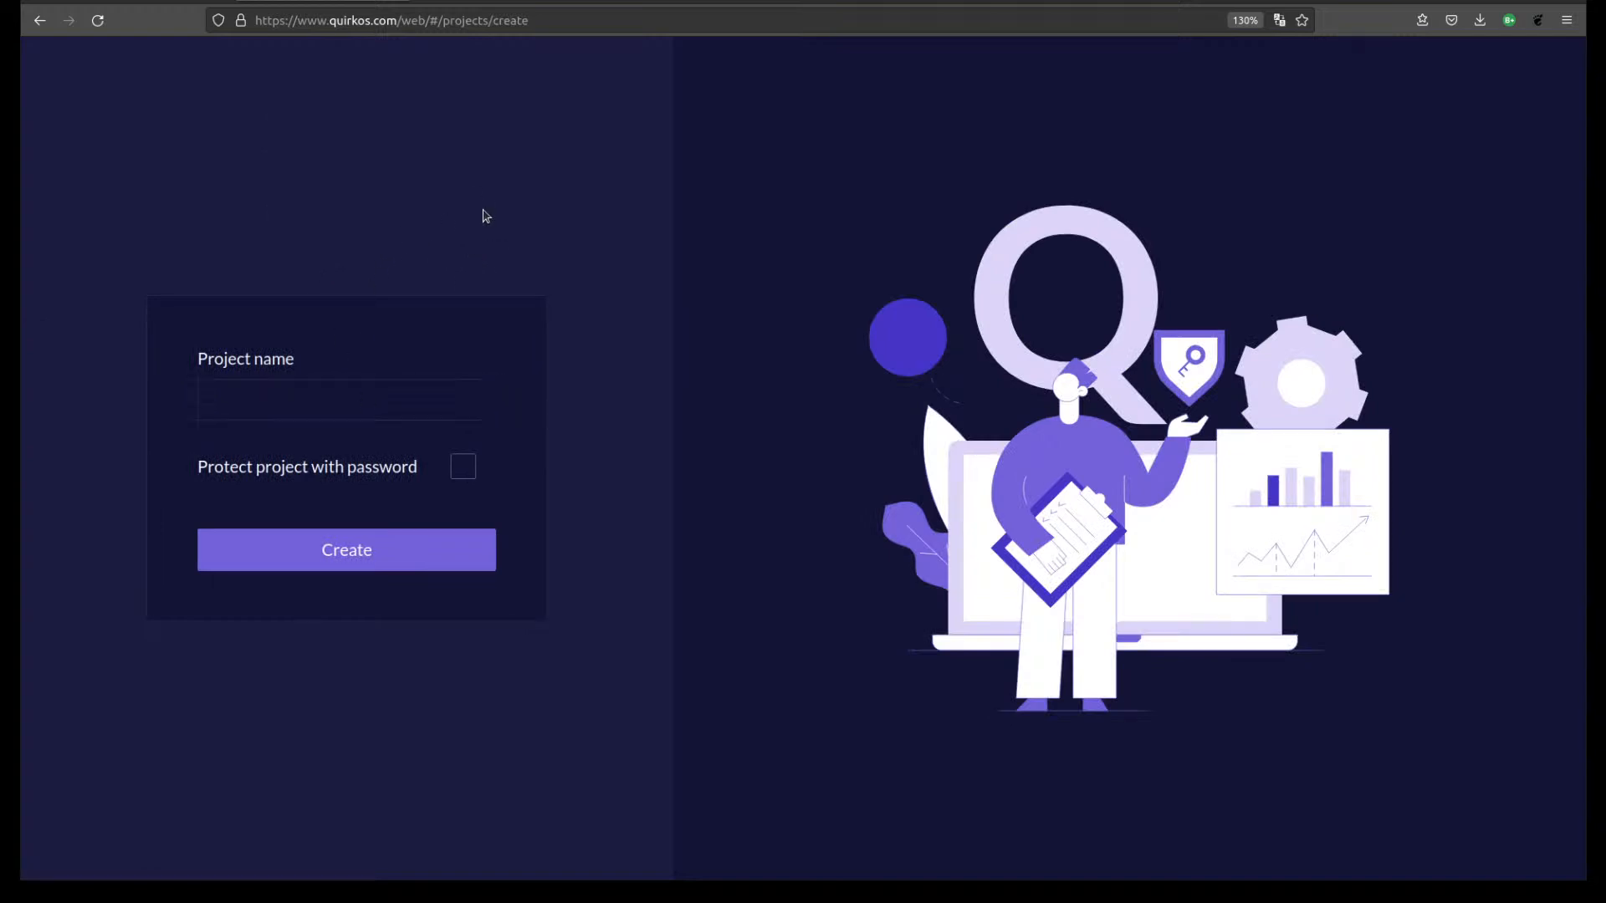
pyautogui.click(473, 399)
pyautogui.write('He')
pyautogui.press('BackSpace')
pyautogui.write('Smartphone web project')
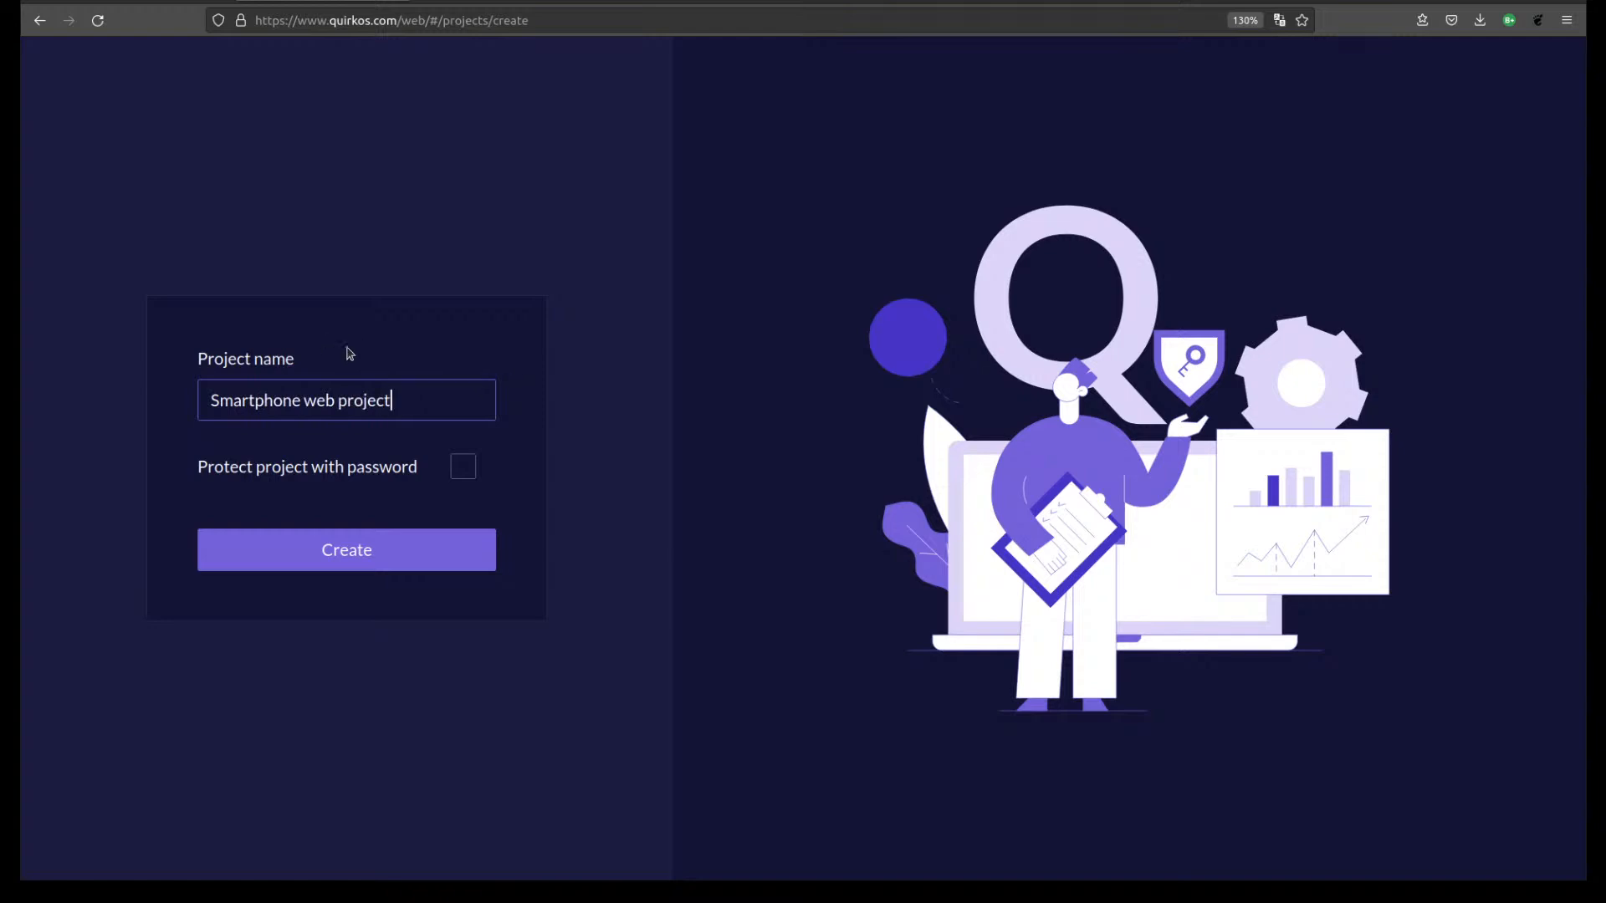
pyautogui.click(465, 467)
pyautogui.click(467, 368)
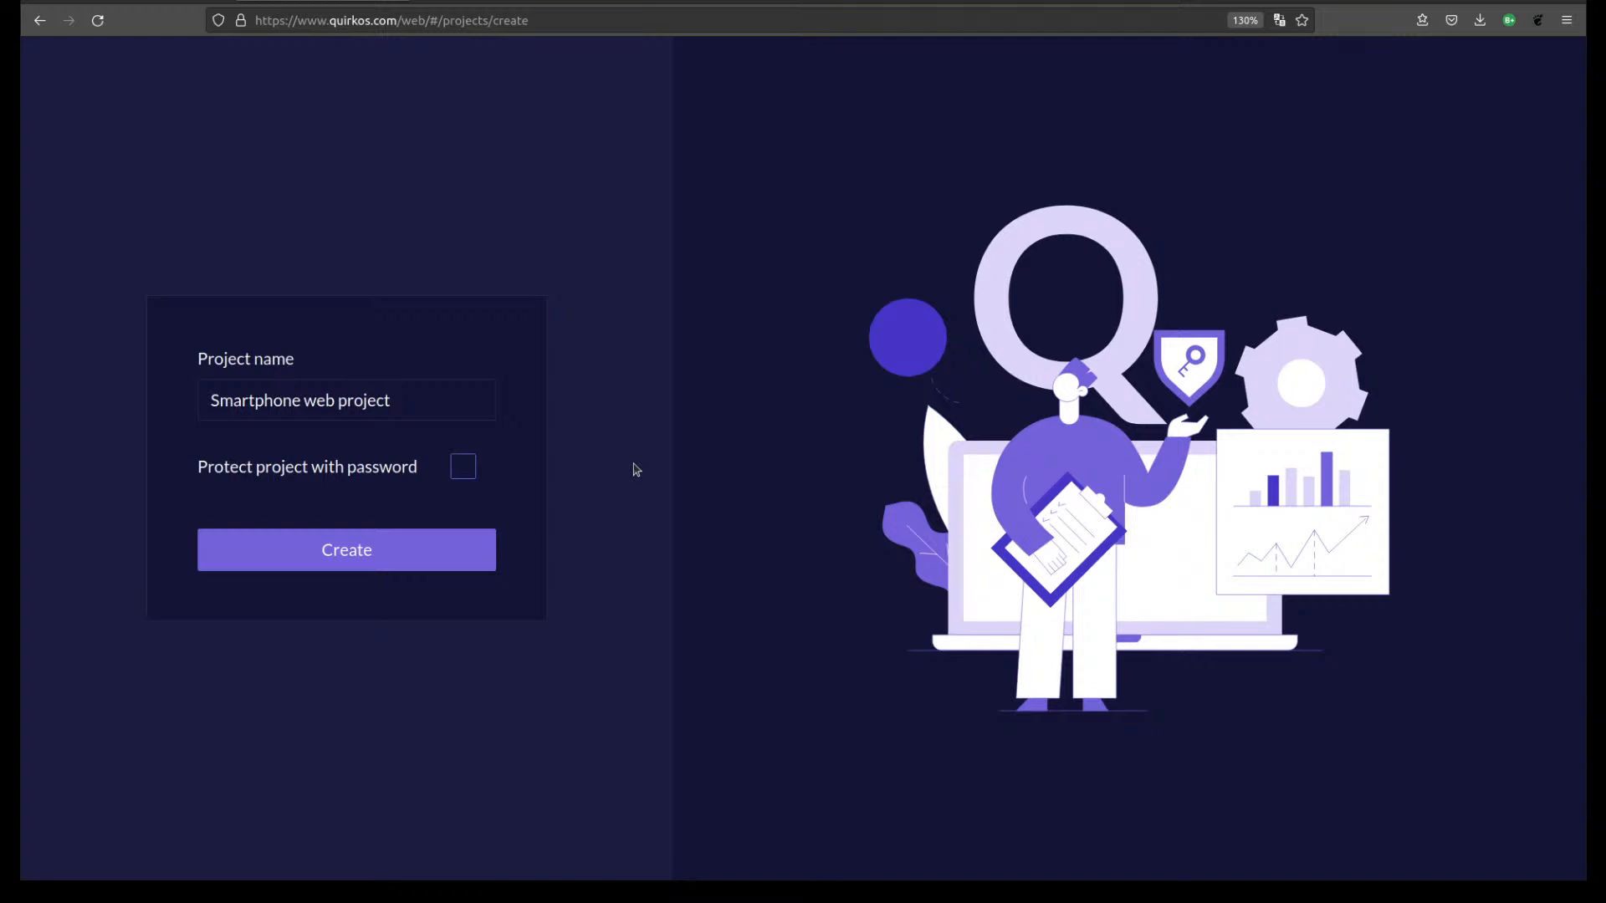
pyautogui.click(393, 556)
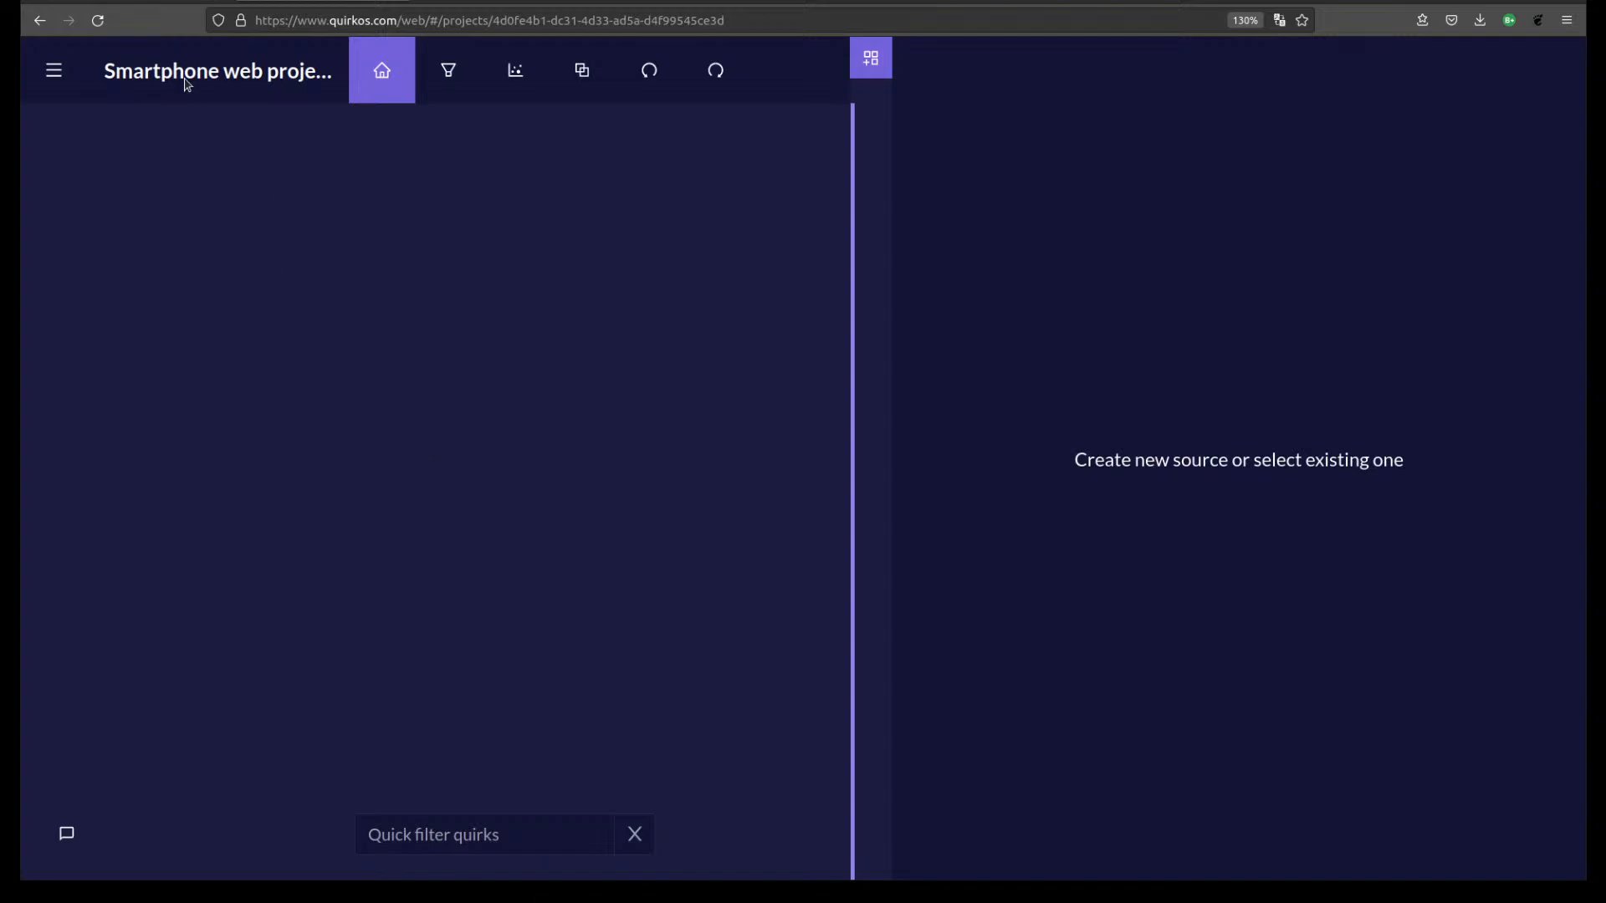
# Load the example data directory at quirkos.com/workshops/ in the browser tab showing the Quirkos homepage.
pyautogui.click(144, 1)
pyautogui.click(412, 18)
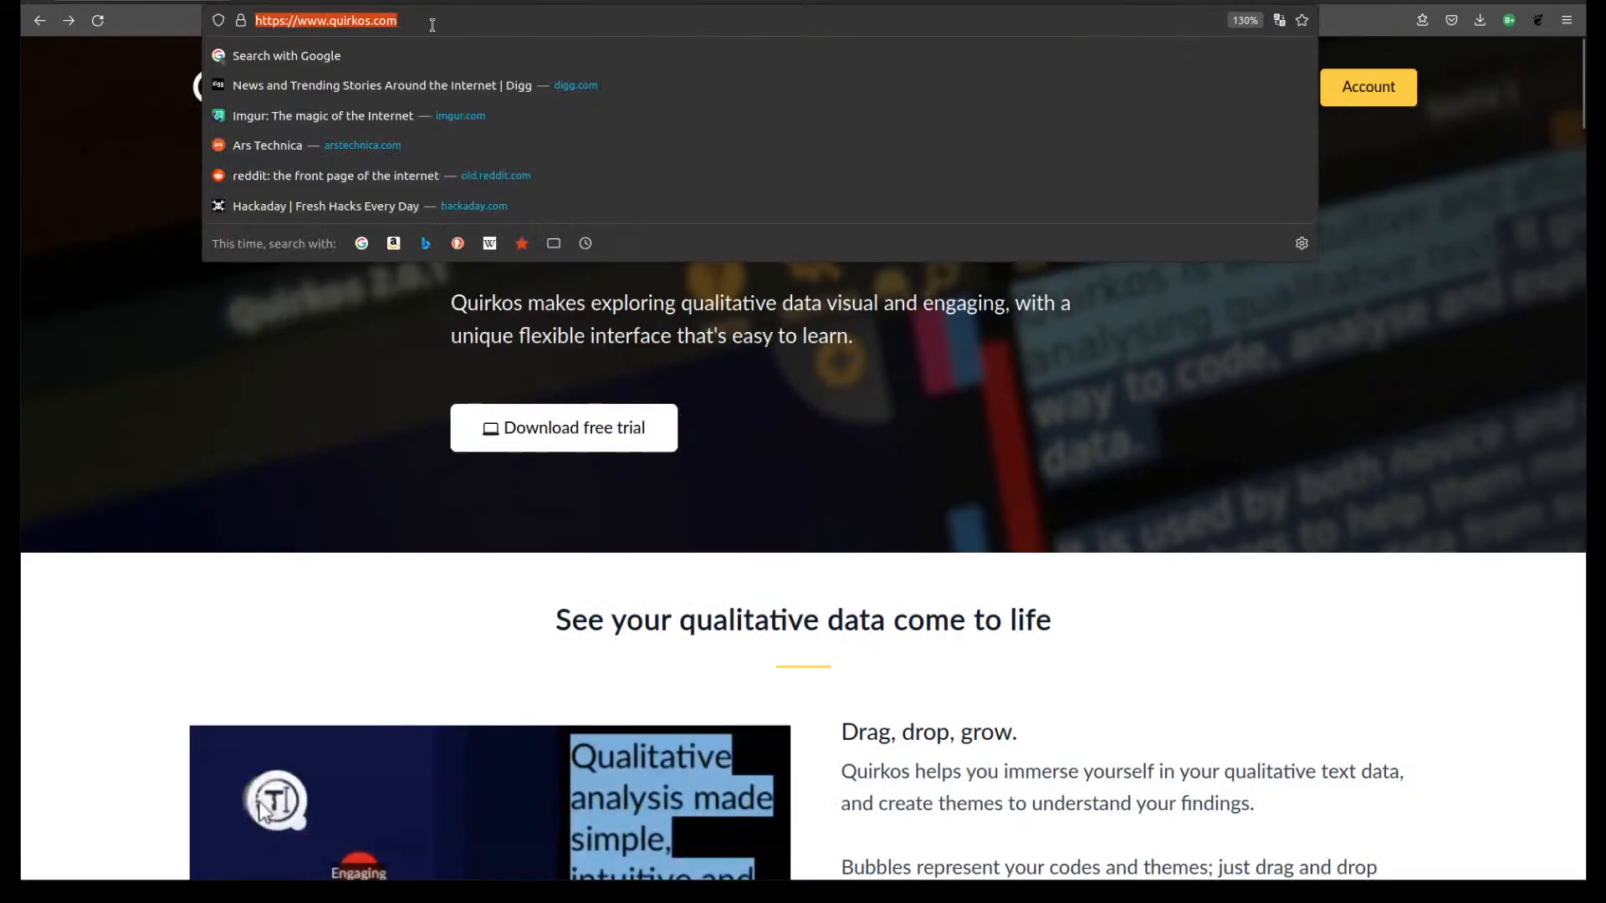
pyautogui.write('/workshops/')
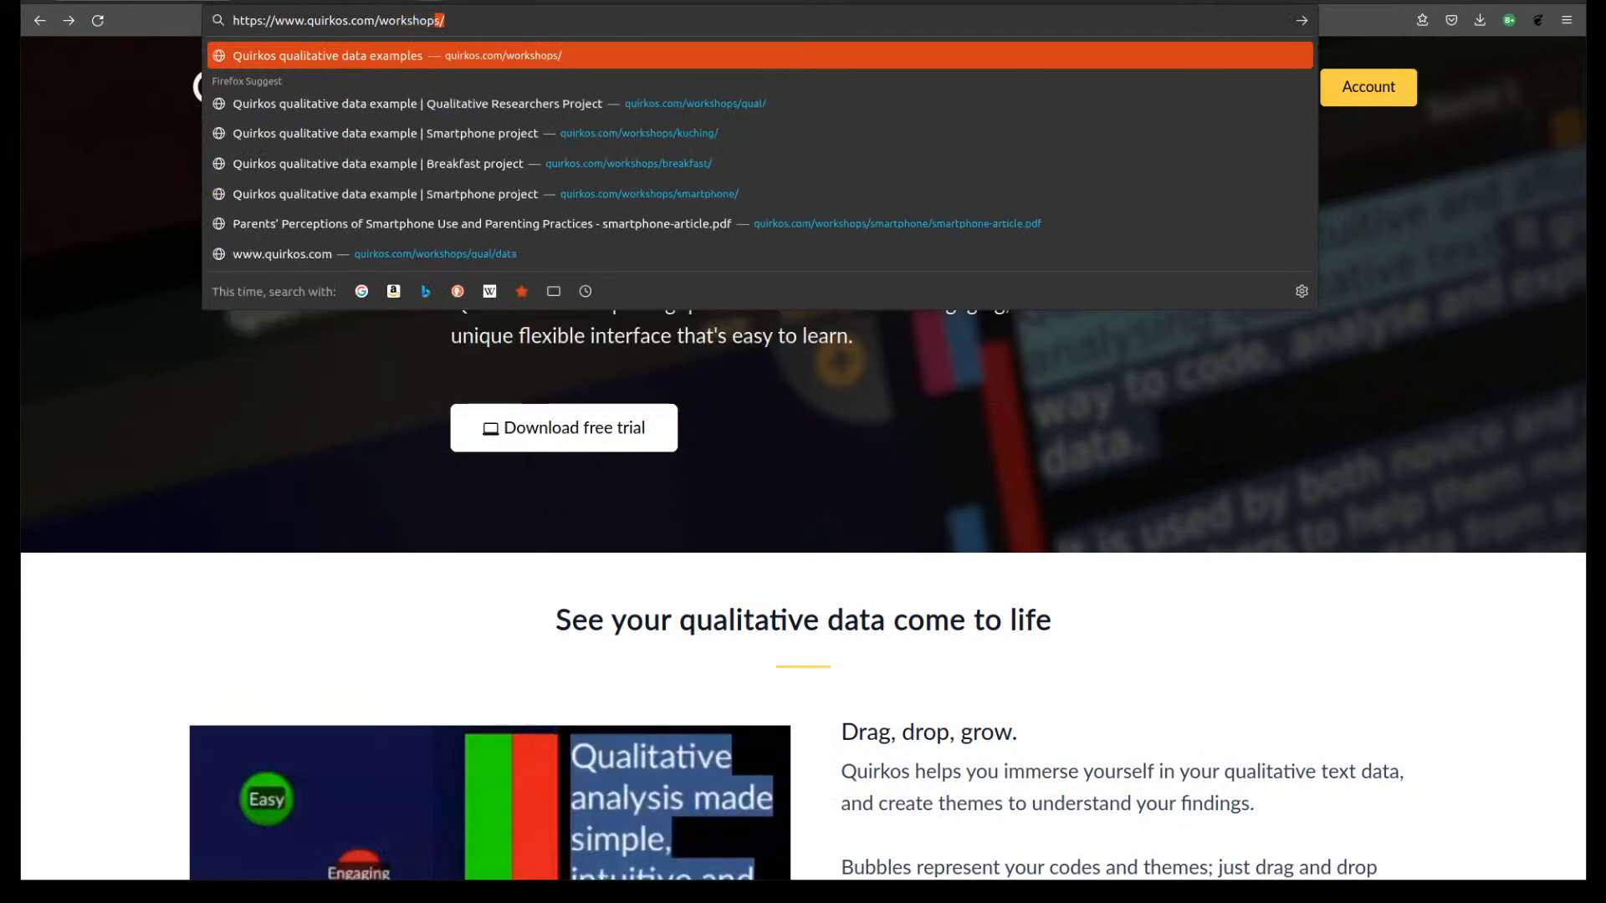
pyautogui.press('Return')
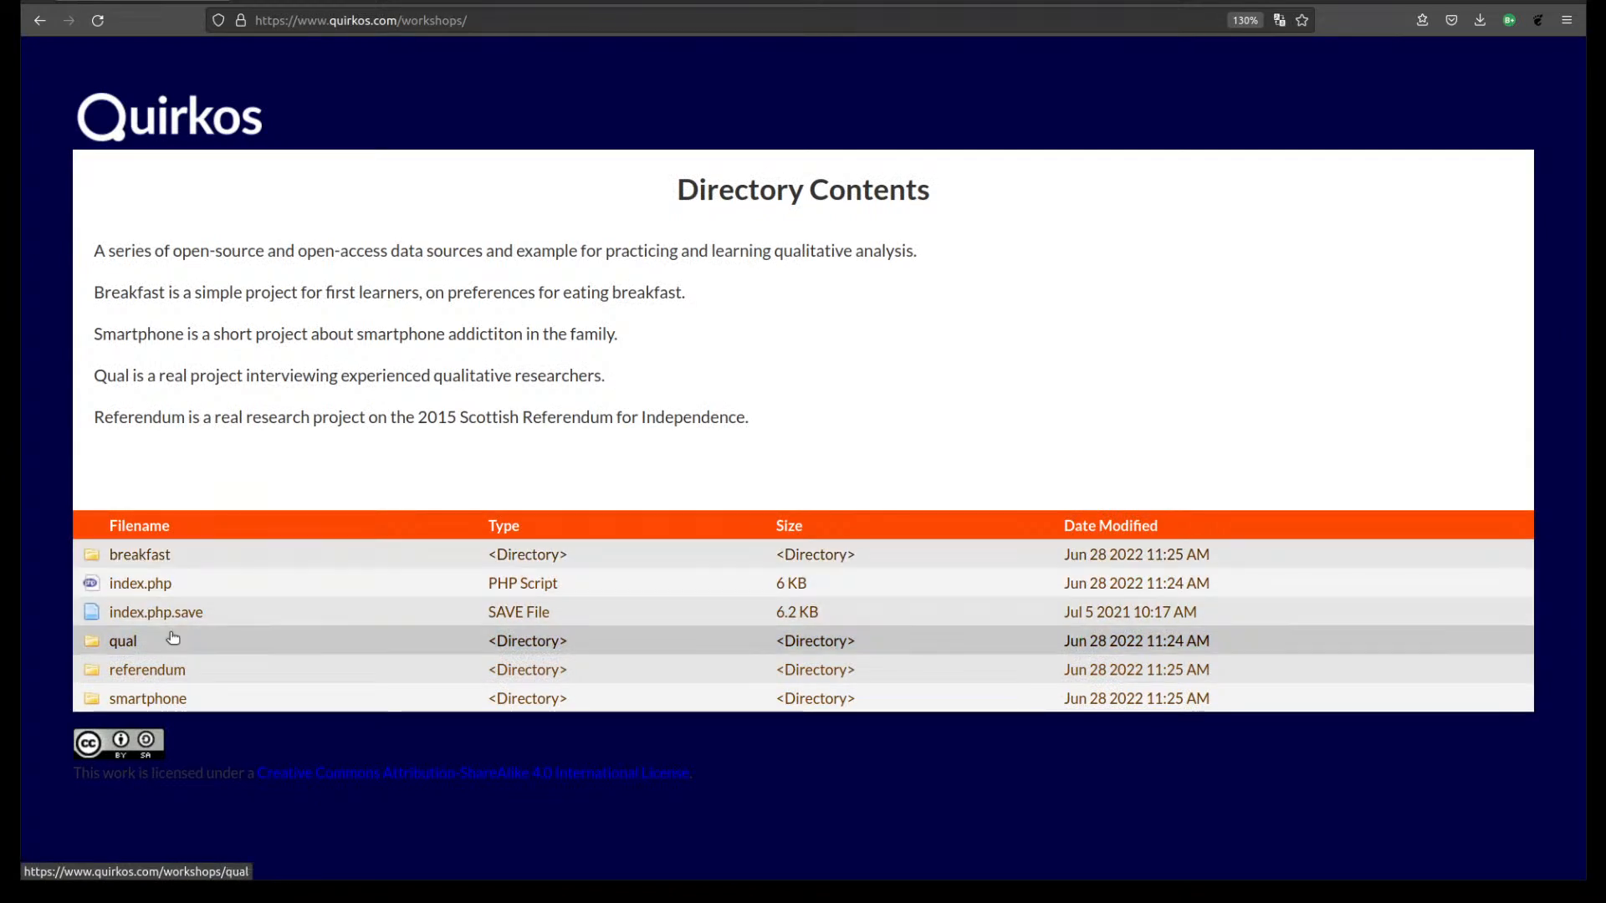
# Open the qual example folder and read the description of its interview transcripts.
pyautogui.click(123, 641)
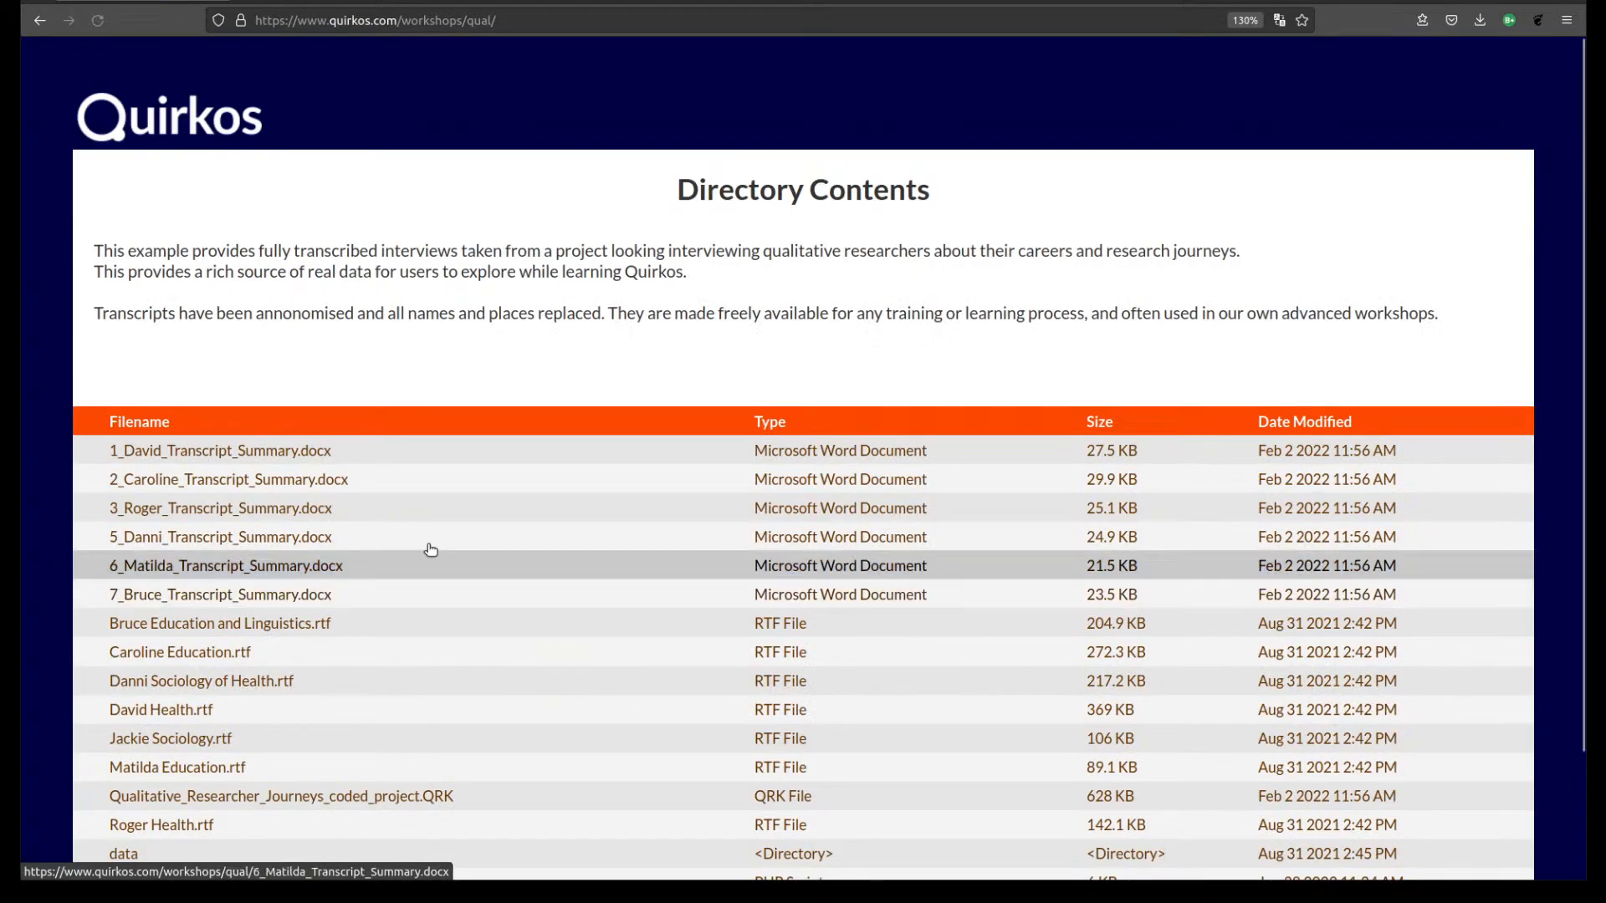
pyautogui.moveTo(707, 268); pyautogui.dragTo(760, 244)
pyautogui.tripleClick(760, 244)
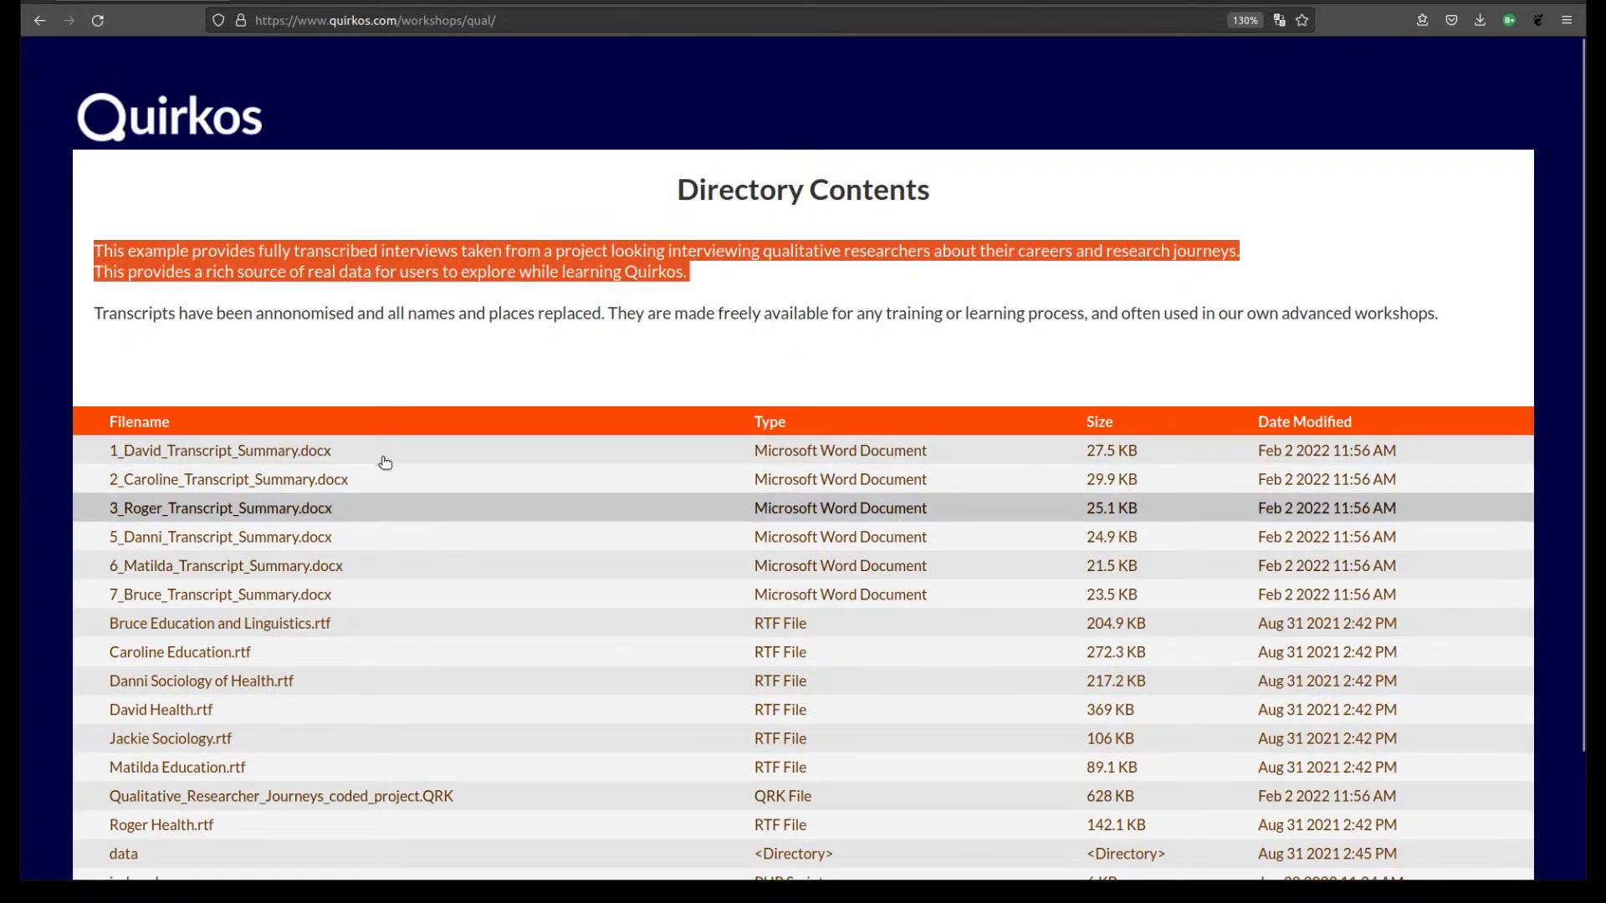
# Go back to the workshops directory and open the smartphone example folder.
pyautogui.click(40, 20)
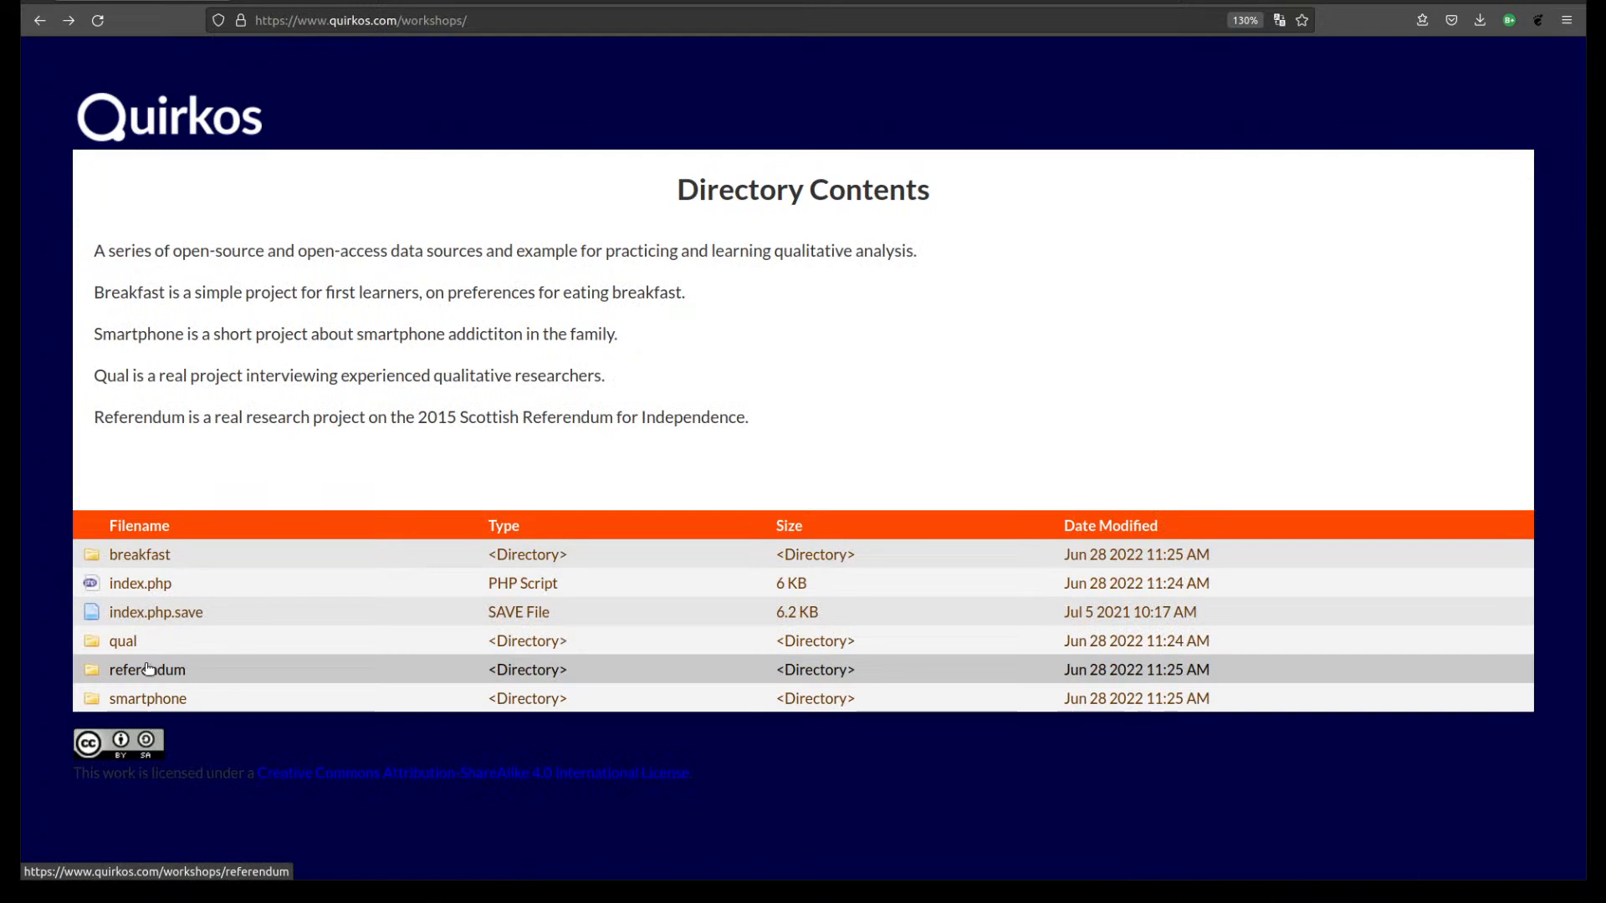
pyautogui.click(175, 702)
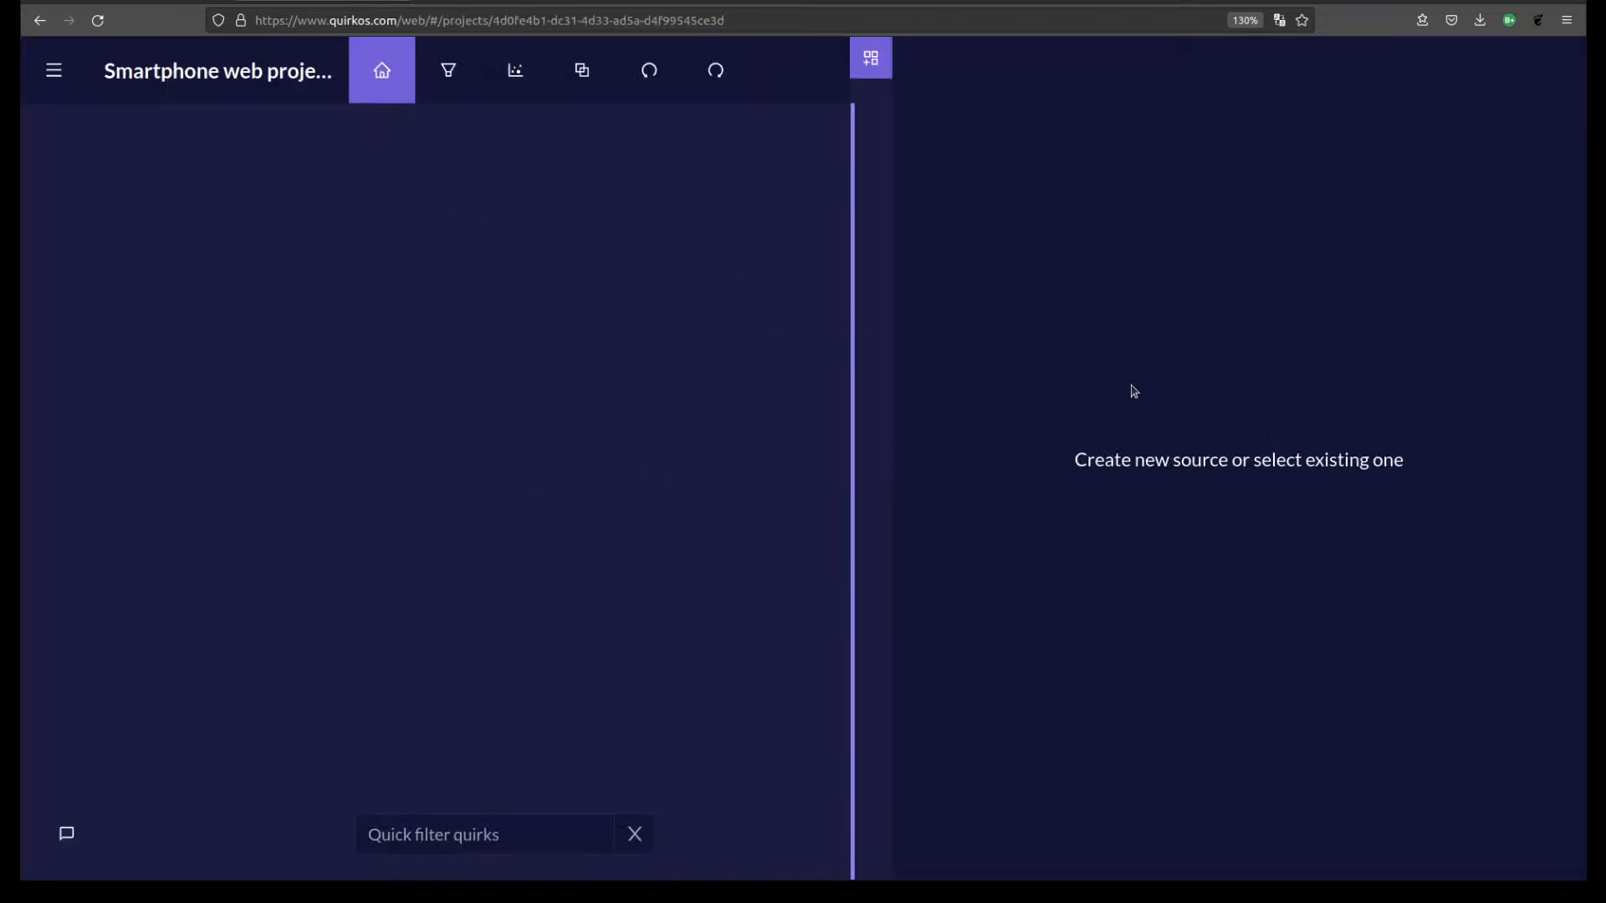
# Import Simon.docx, Lin.docx, Chris.docx and smartphone-article.pdf into the project as sources.
pyautogui.click(60, 82)
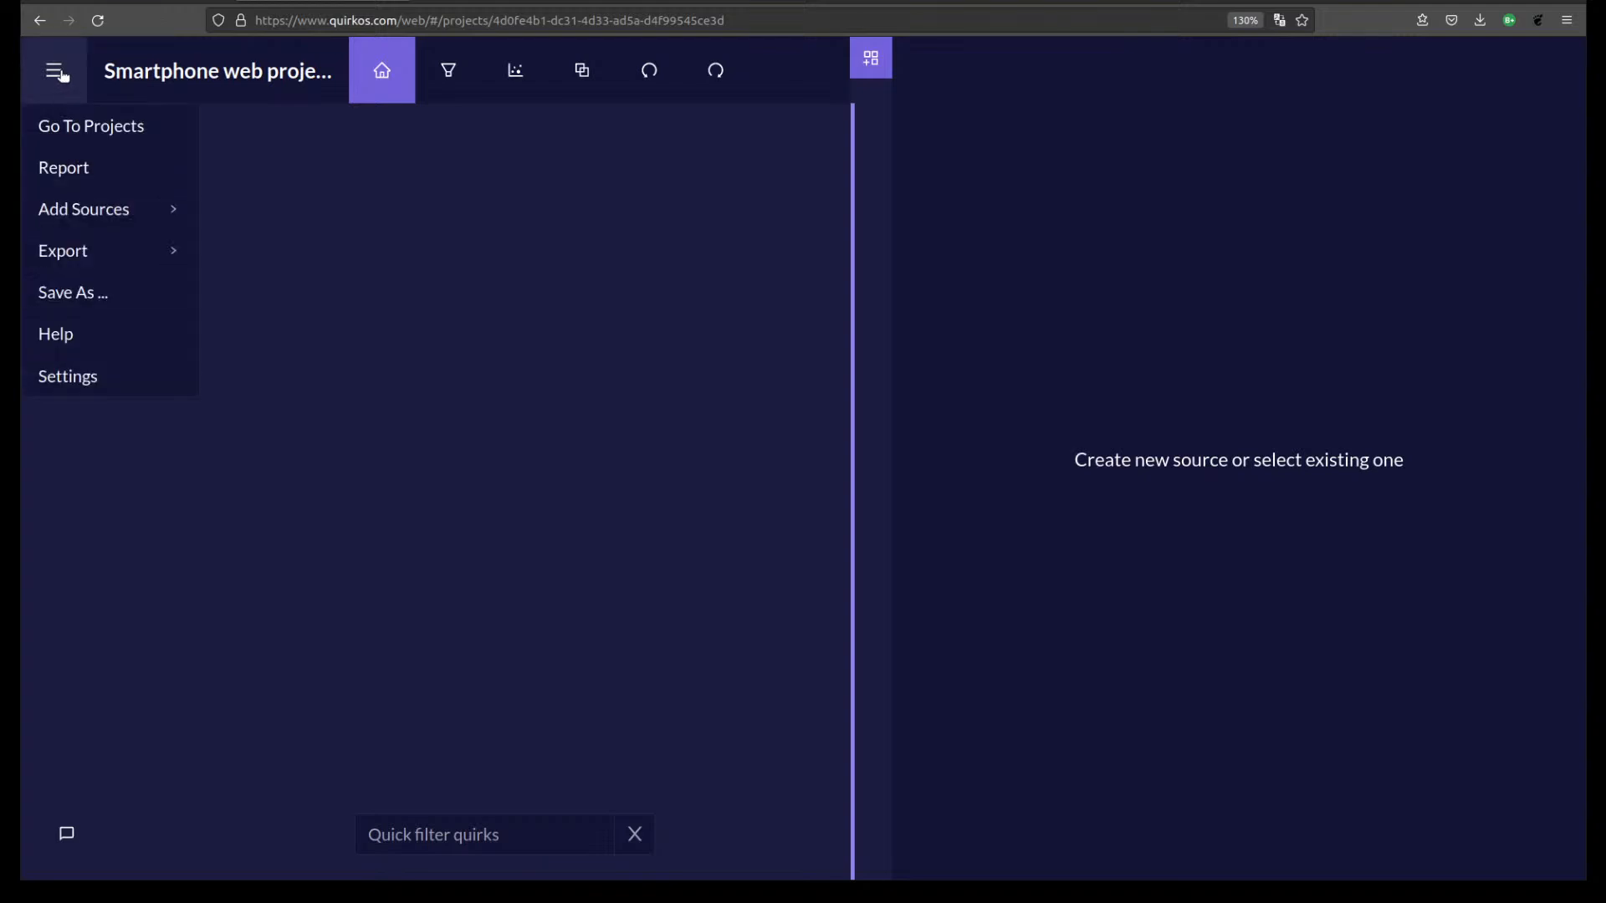
pyautogui.moveTo(91, 220)
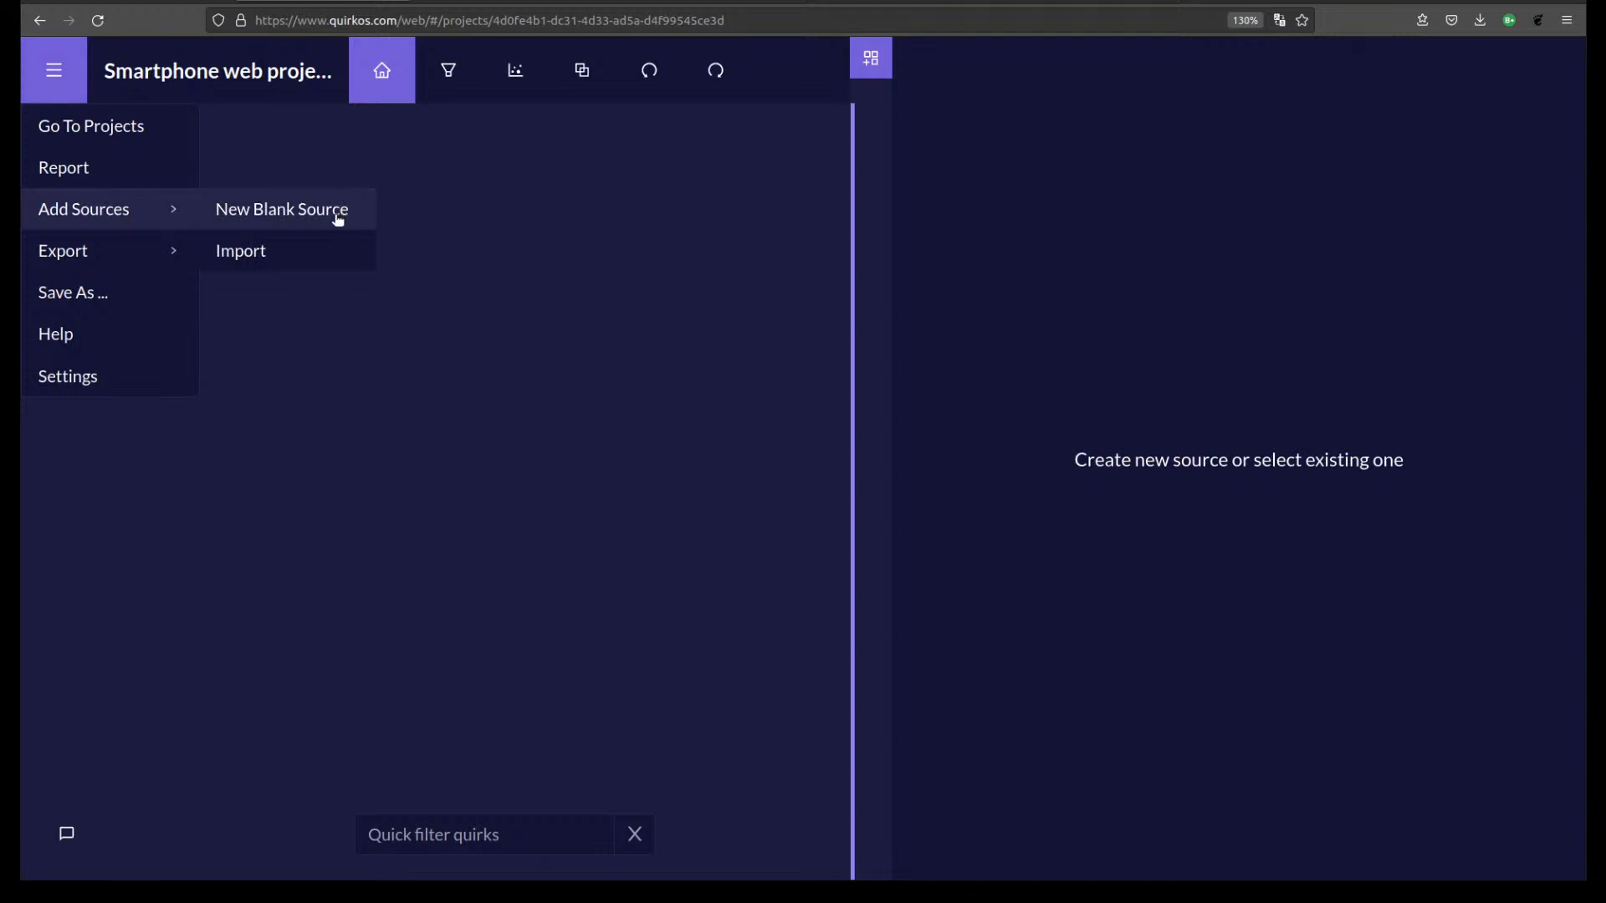
pyautogui.click(332, 260)
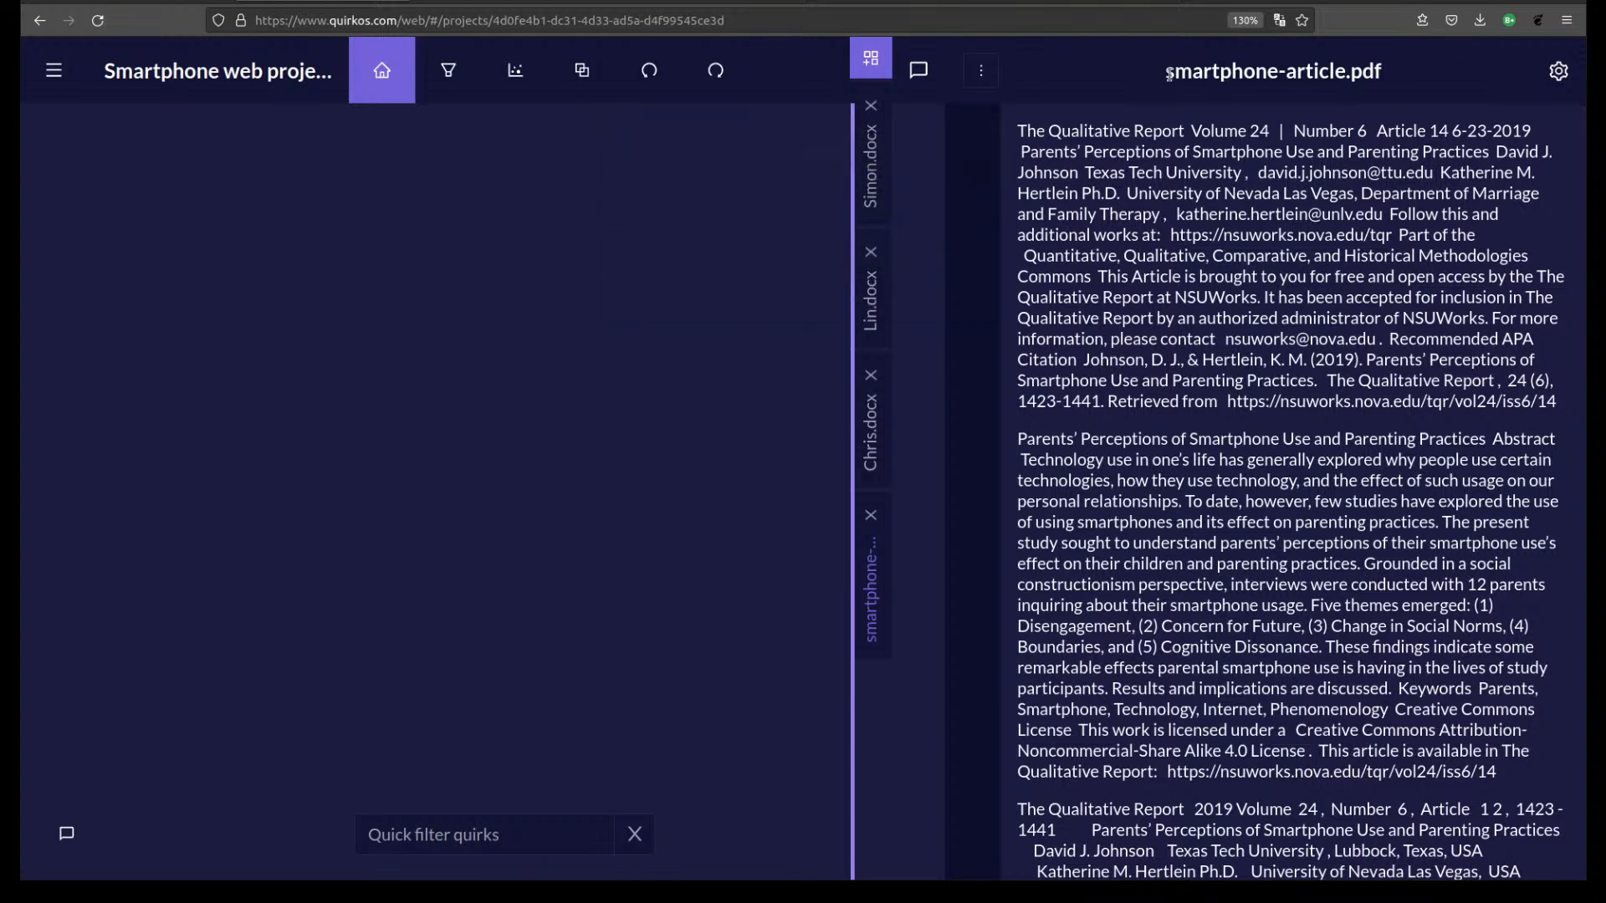
# Look through the imported text of smartphone-article.pdf, highlighting the report name and the article title.
pyautogui.moveTo(1191, 134); pyautogui.dragTo(1017, 123)
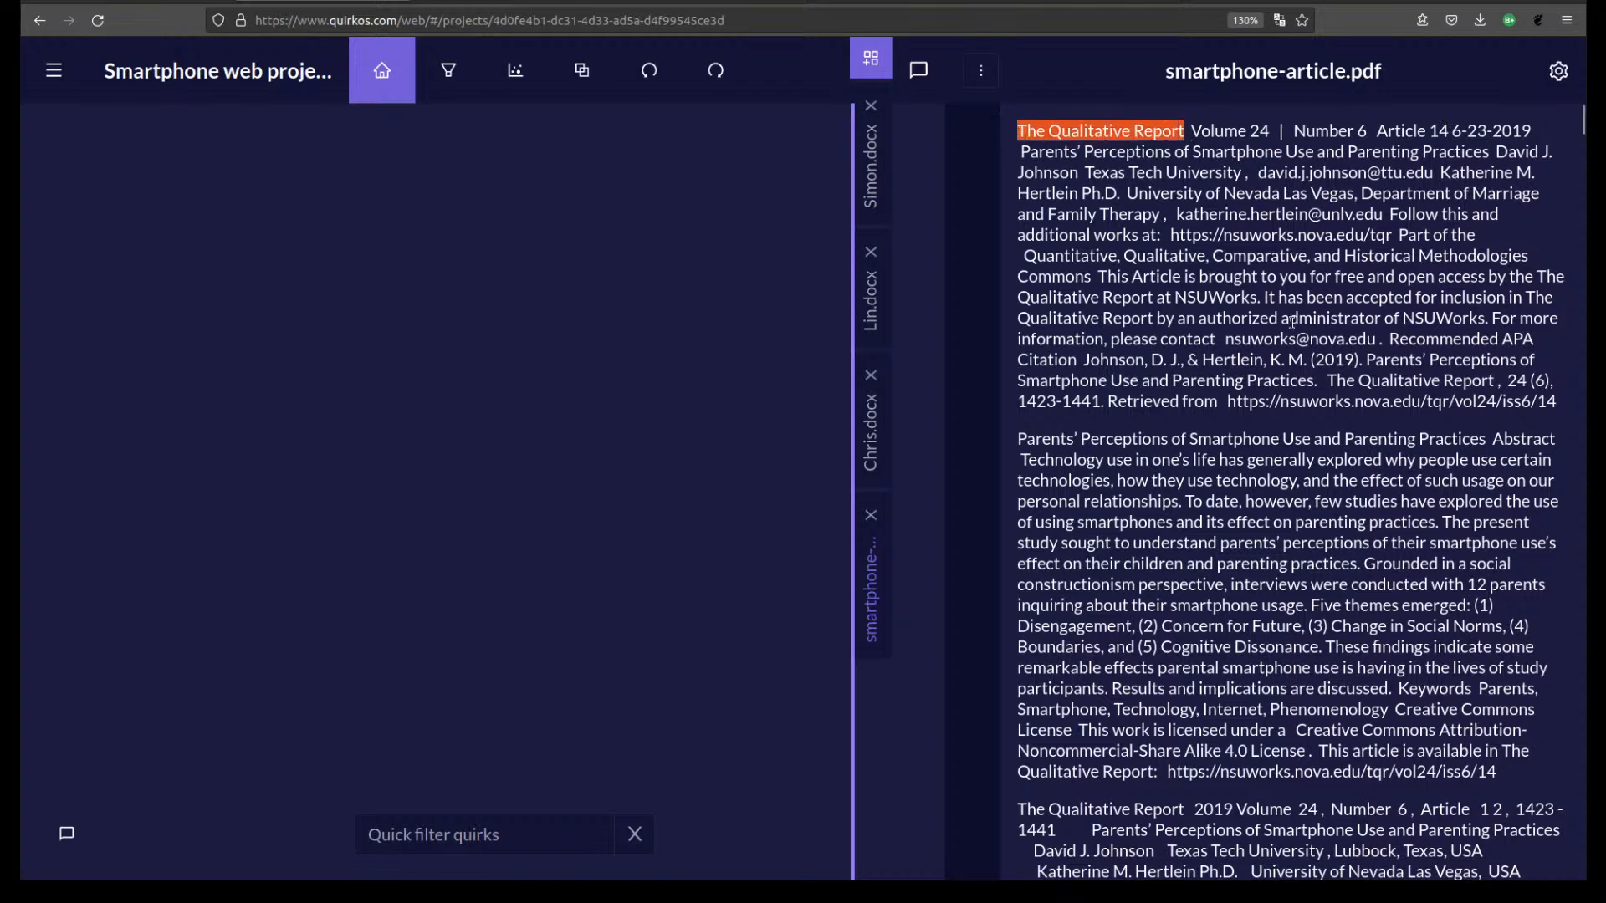
pyautogui.scroll(-10, 1292, 322)
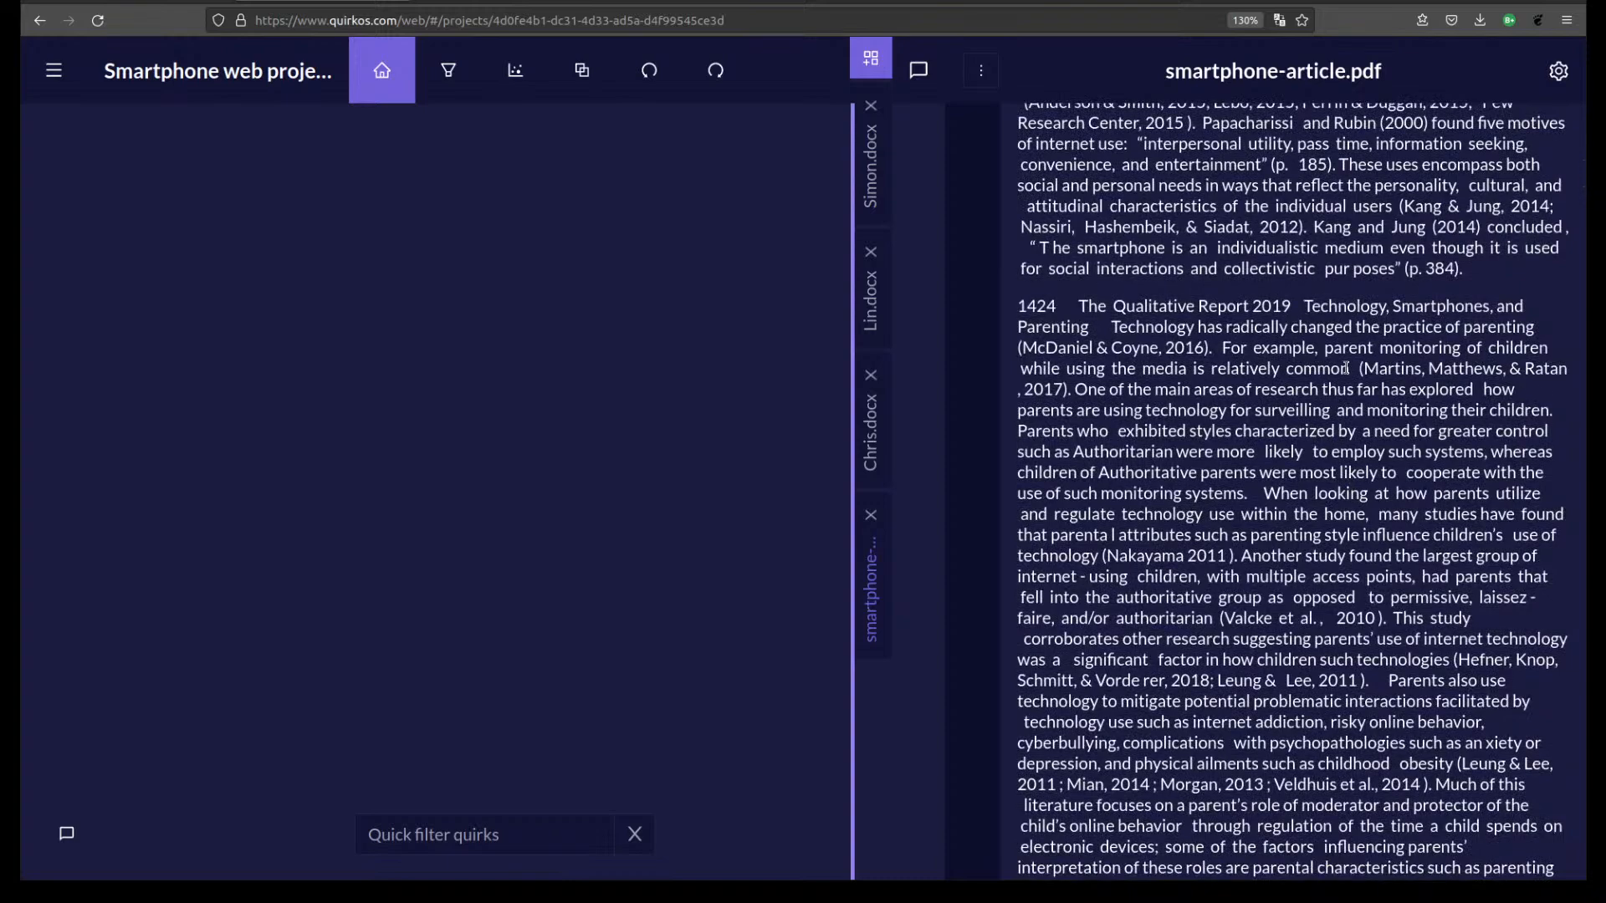
pyautogui.scroll(10, 1347, 368)
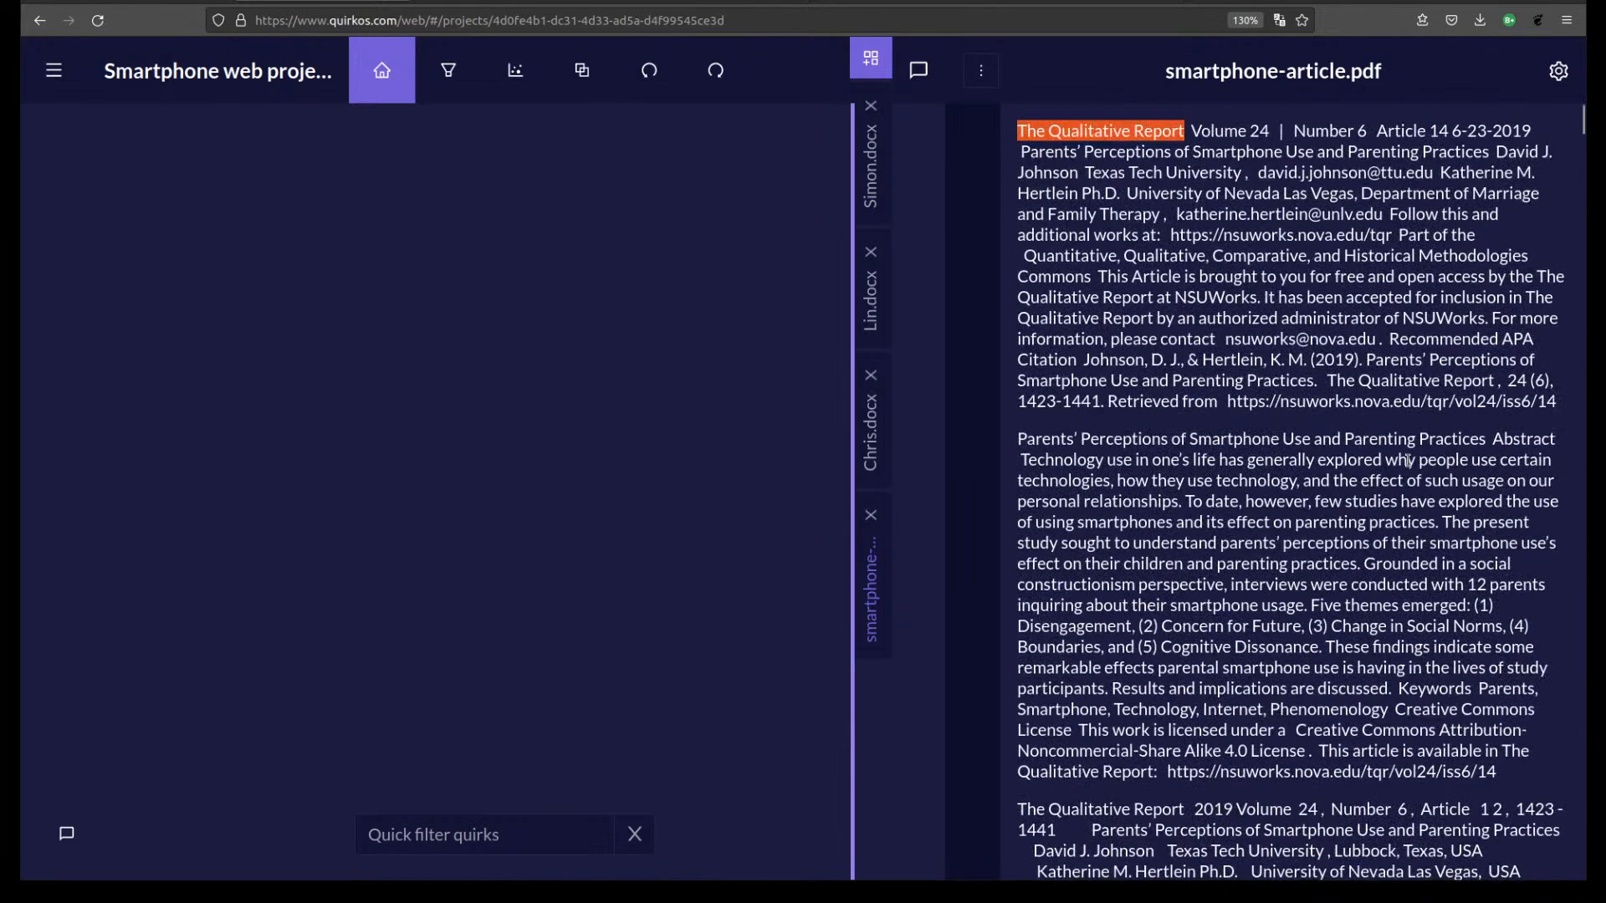
pyautogui.moveTo(1017, 439); pyautogui.dragTo(1541, 438)
pyautogui.moveTo(1017, 438); pyautogui.dragTo(1488, 438)
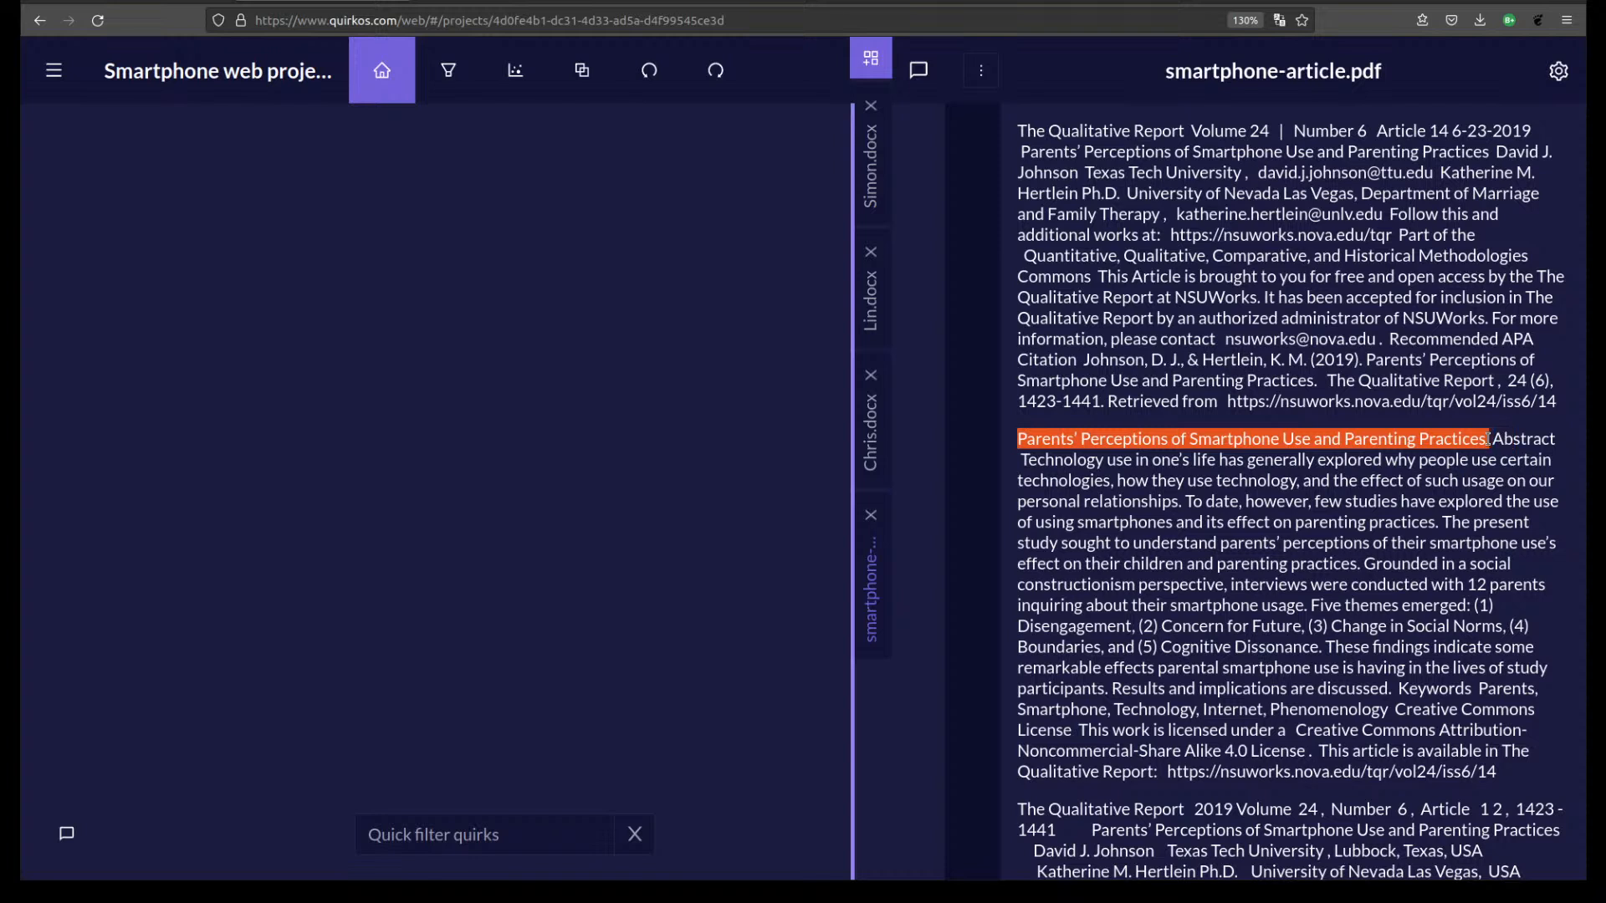
pyautogui.click(1409, 294)
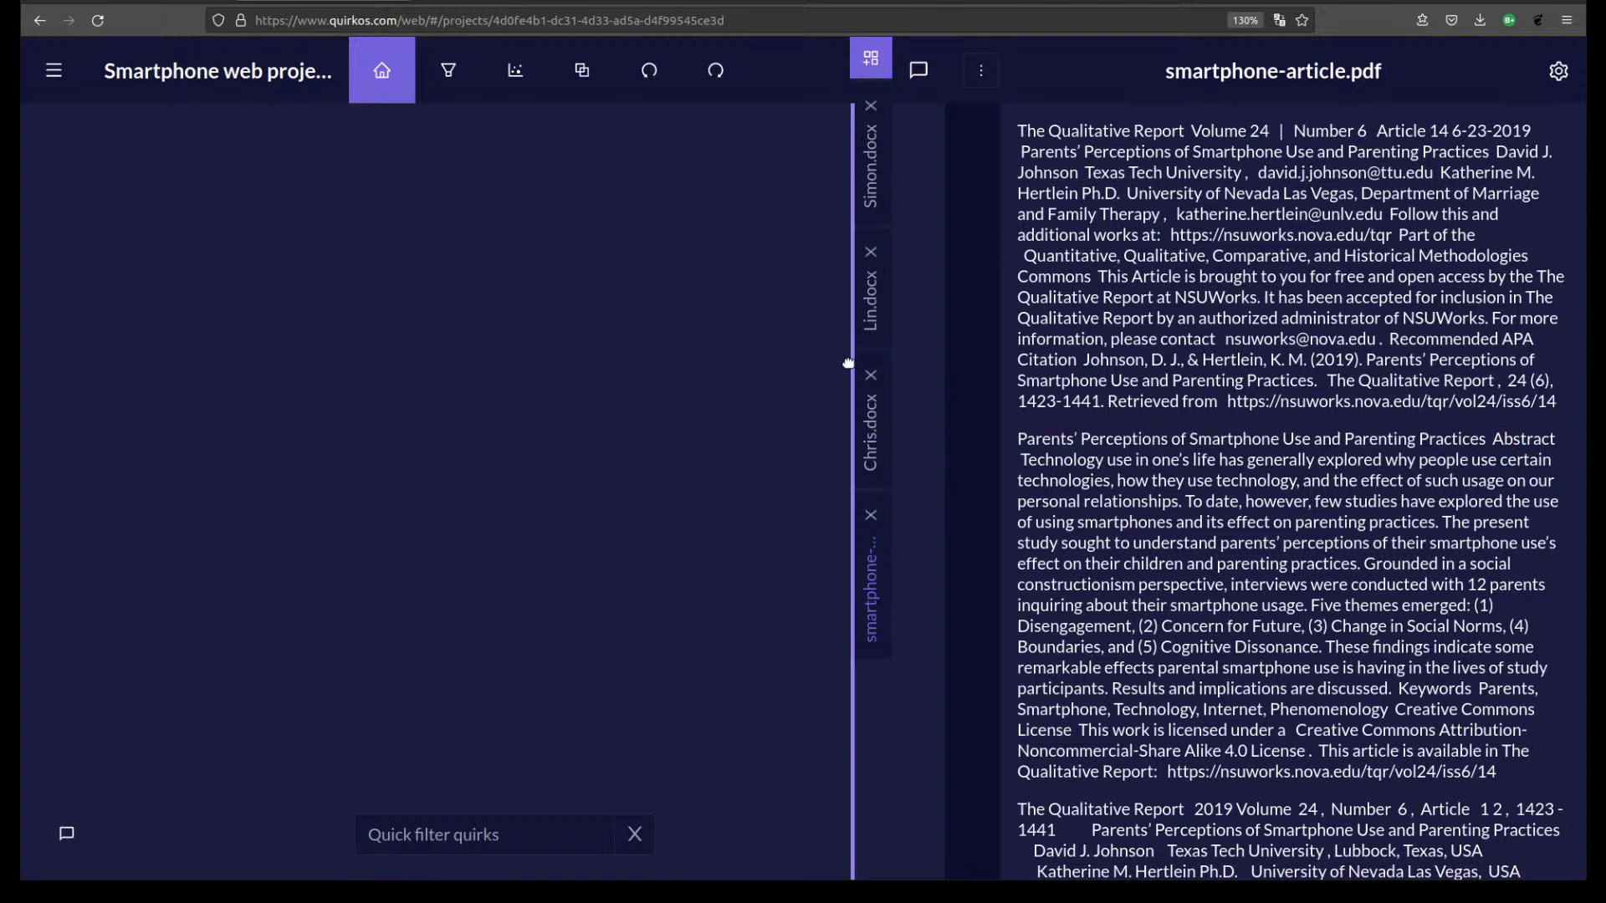
# Switch between the open sources to view Chris.docx, Lin.docx, Simon.docx and smartphone-article.pdf, ending on Simon.docx.
pyautogui.click(874, 450)
pyautogui.click(874, 281)
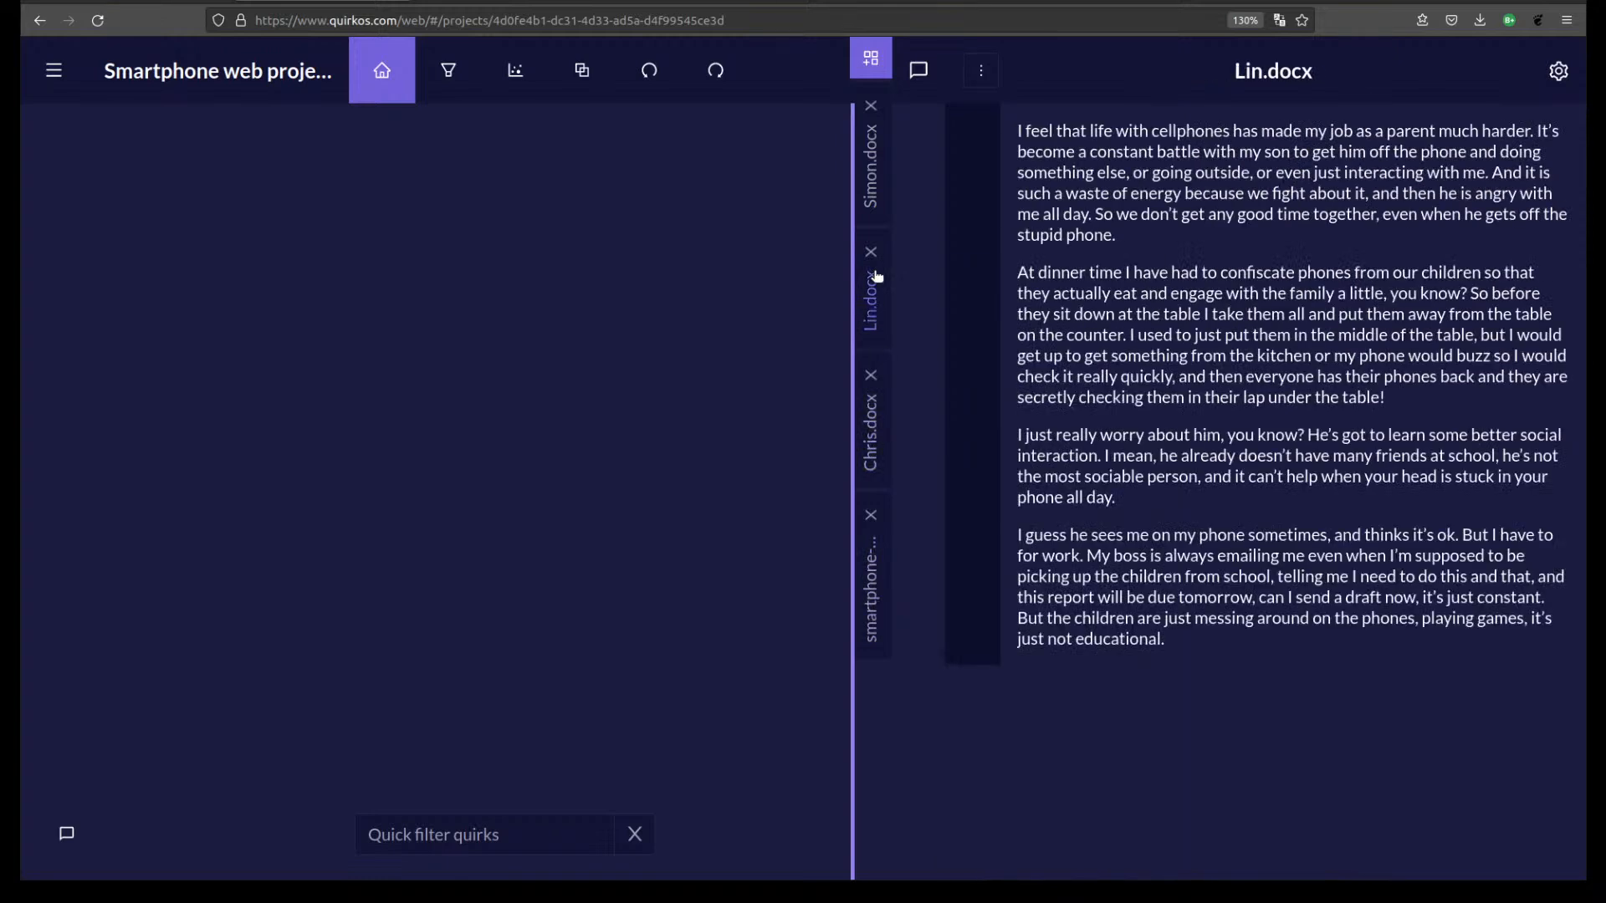
pyautogui.click(871, 165)
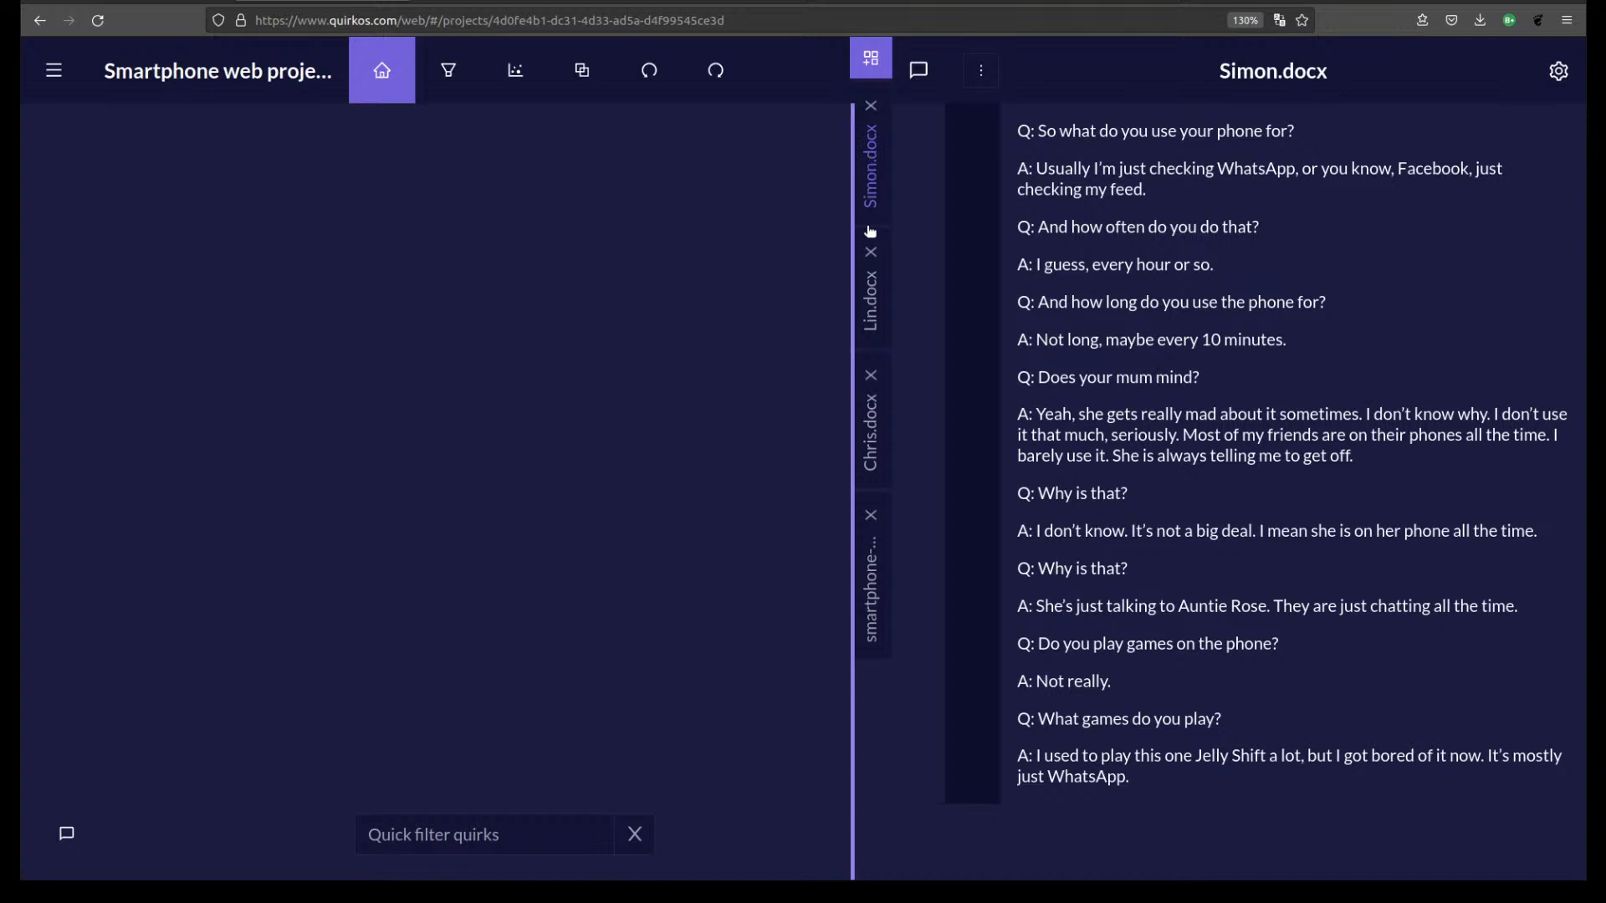
pyautogui.click(870, 278)
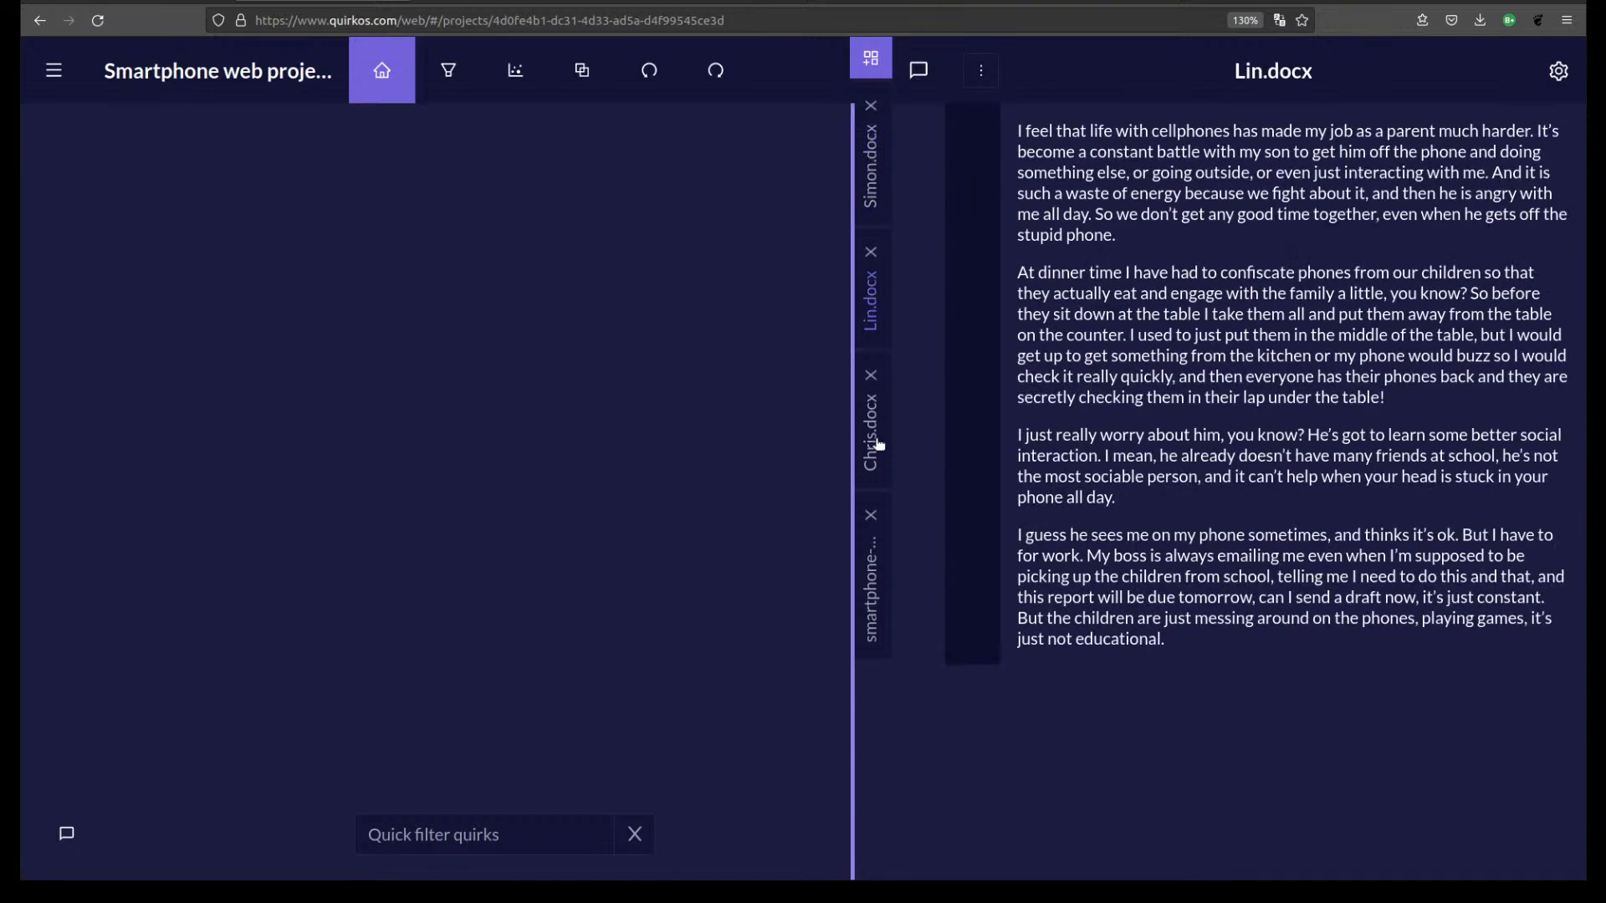
pyautogui.click(878, 444)
pyautogui.click(867, 309)
pyautogui.click(871, 181)
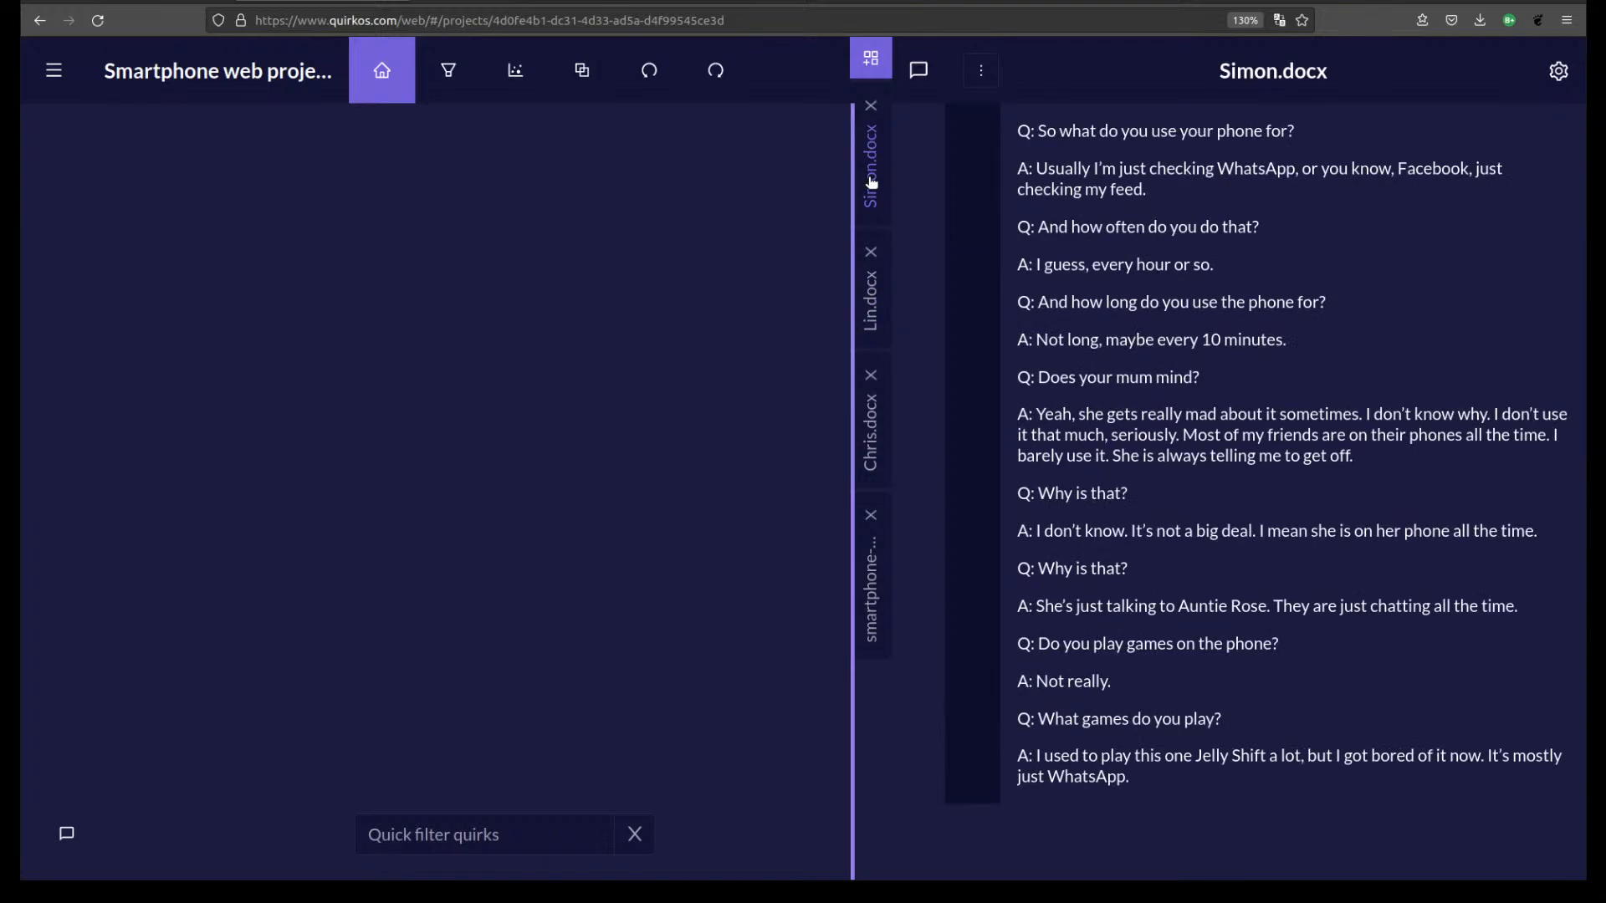
pyautogui.click(876, 610)
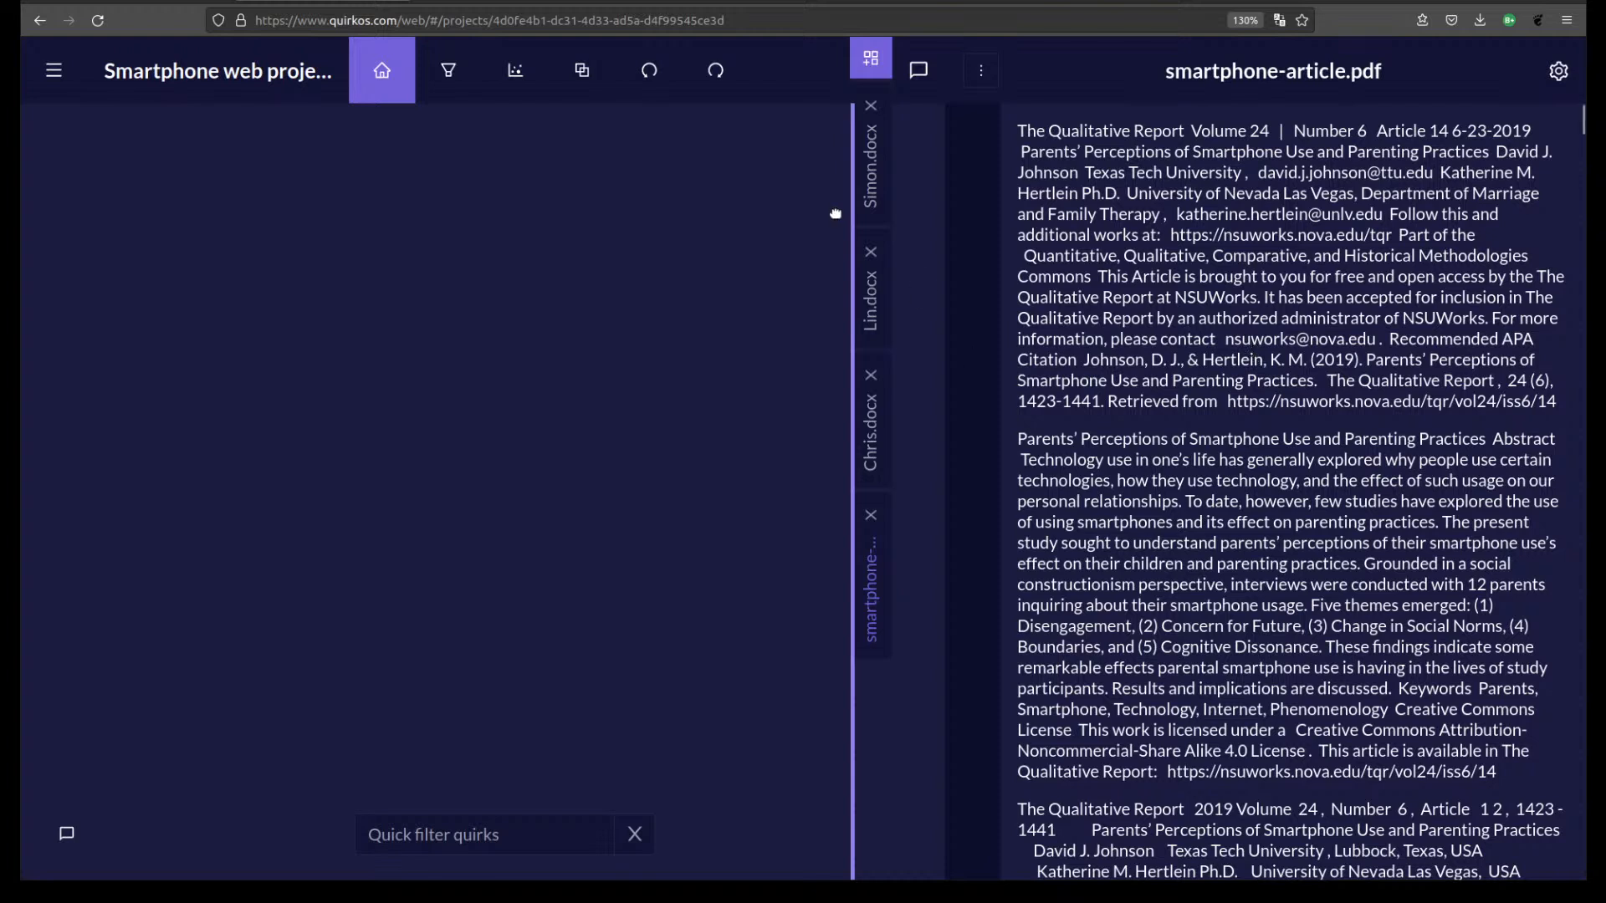
pyautogui.click(874, 174)
# Open the source list, check its property filter, and view Lin.docx and Chris.docx from the list.
pyautogui.click(873, 60)
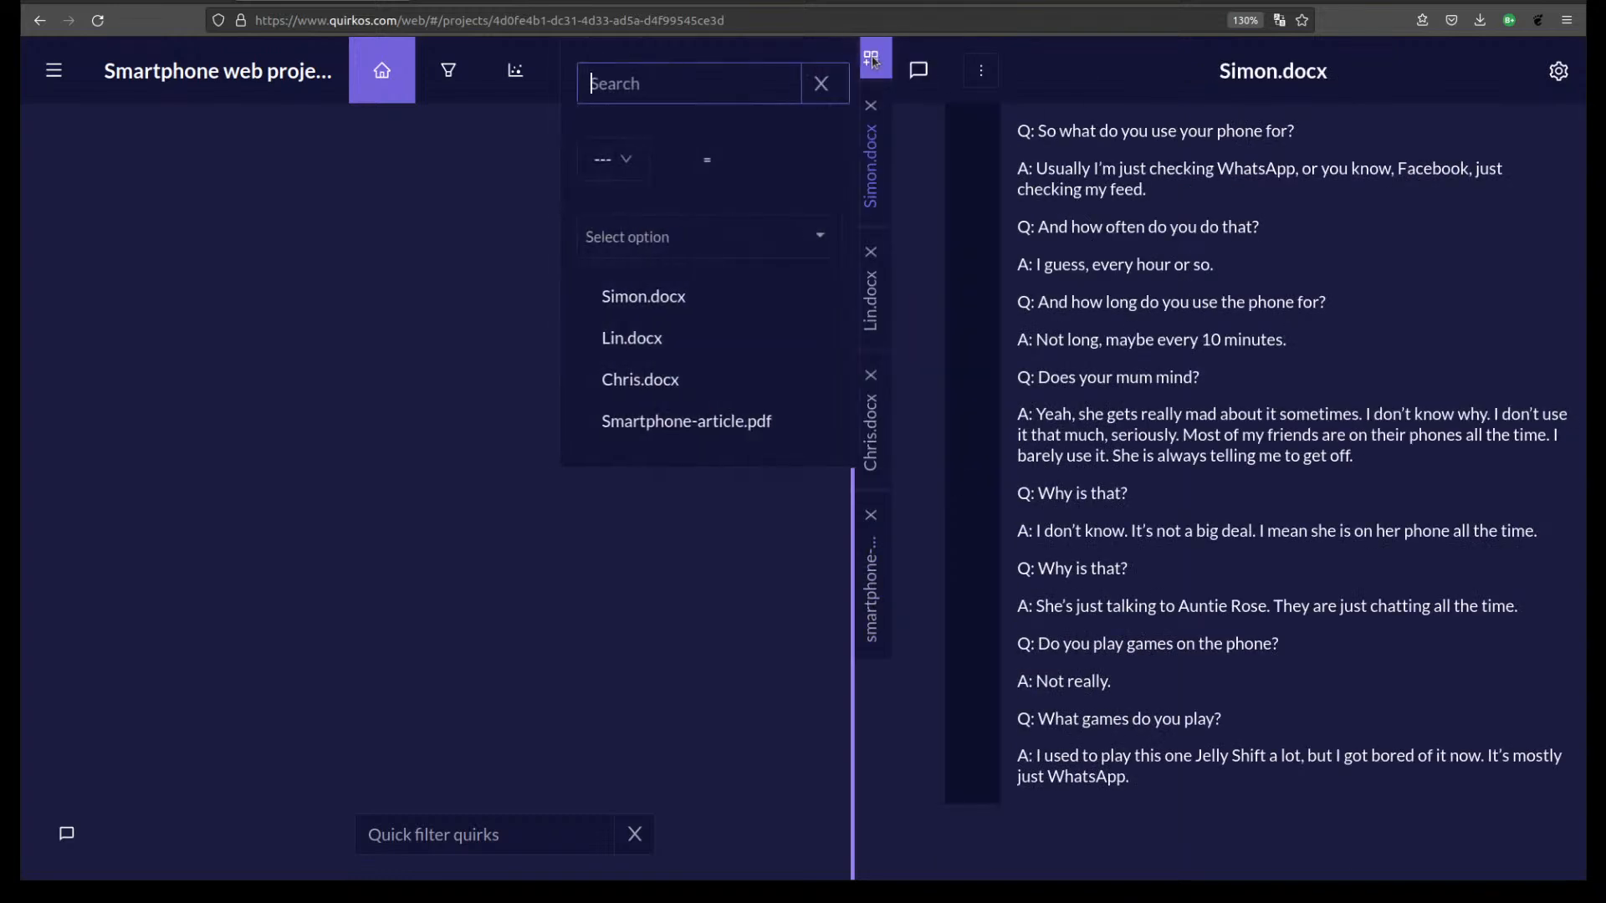
pyautogui.click(812, 243)
pyautogui.click(806, 230)
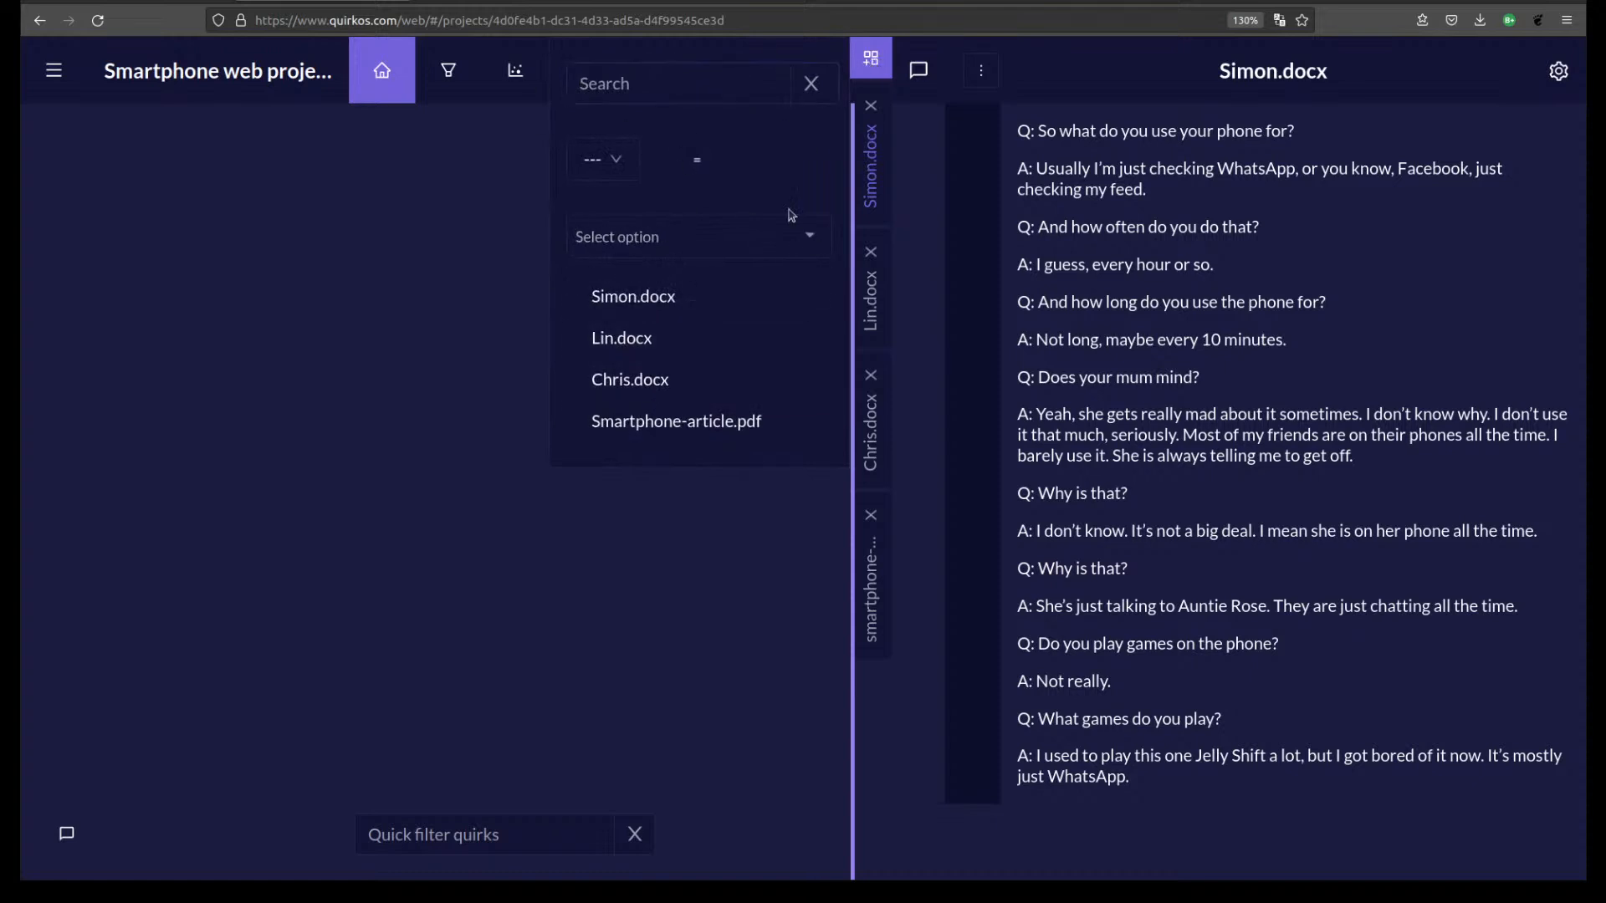
pyautogui.click(620, 160)
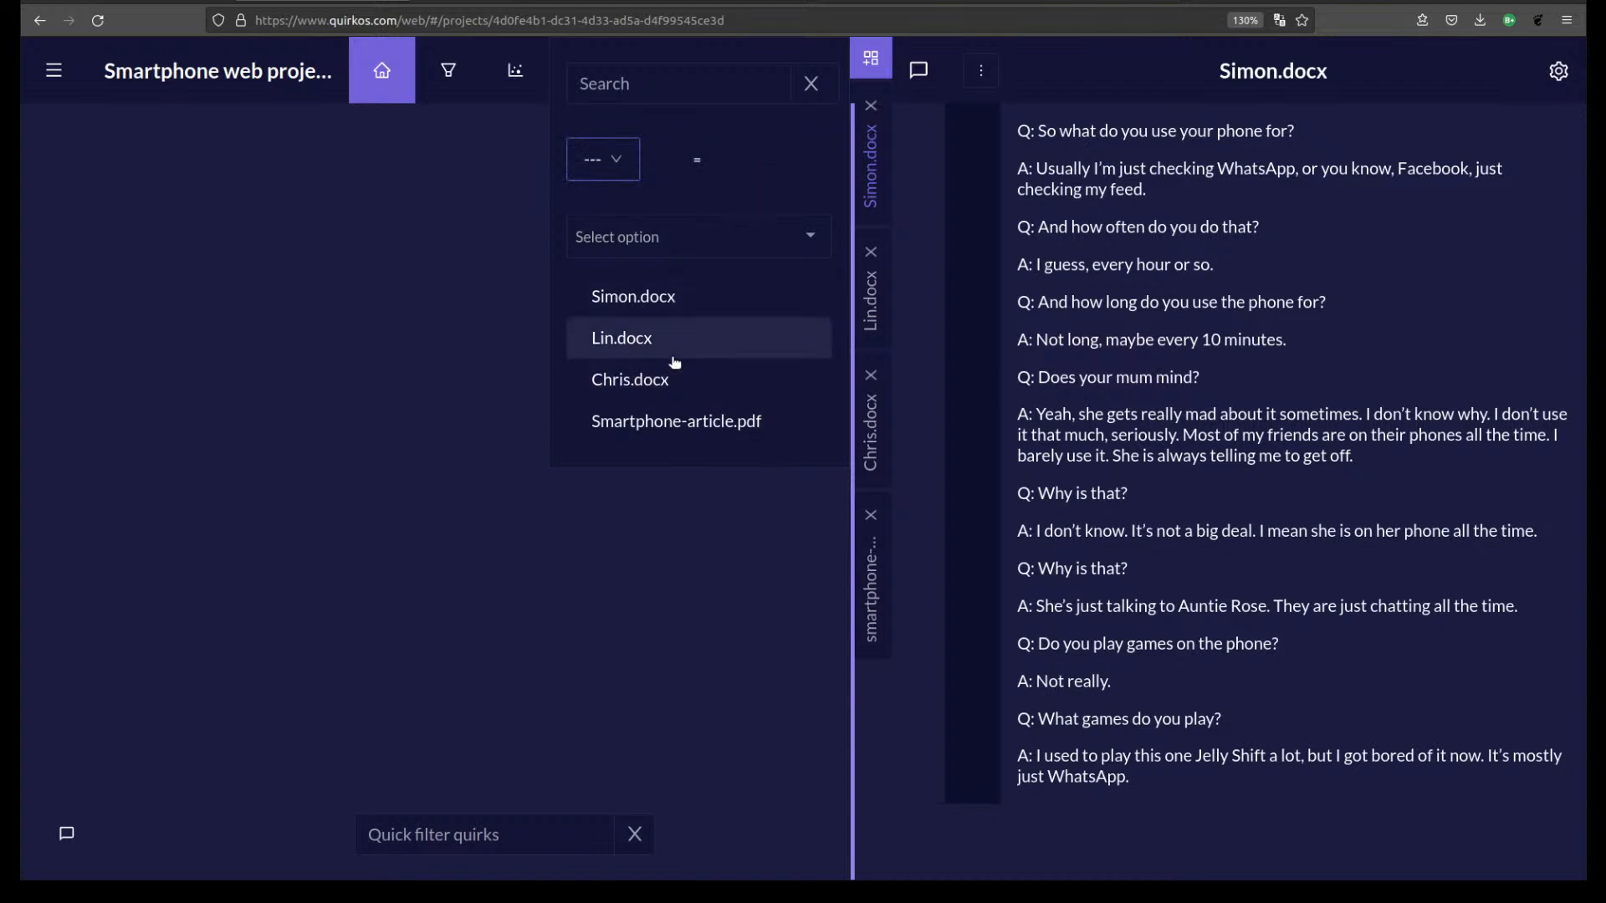
pyautogui.click(653, 345)
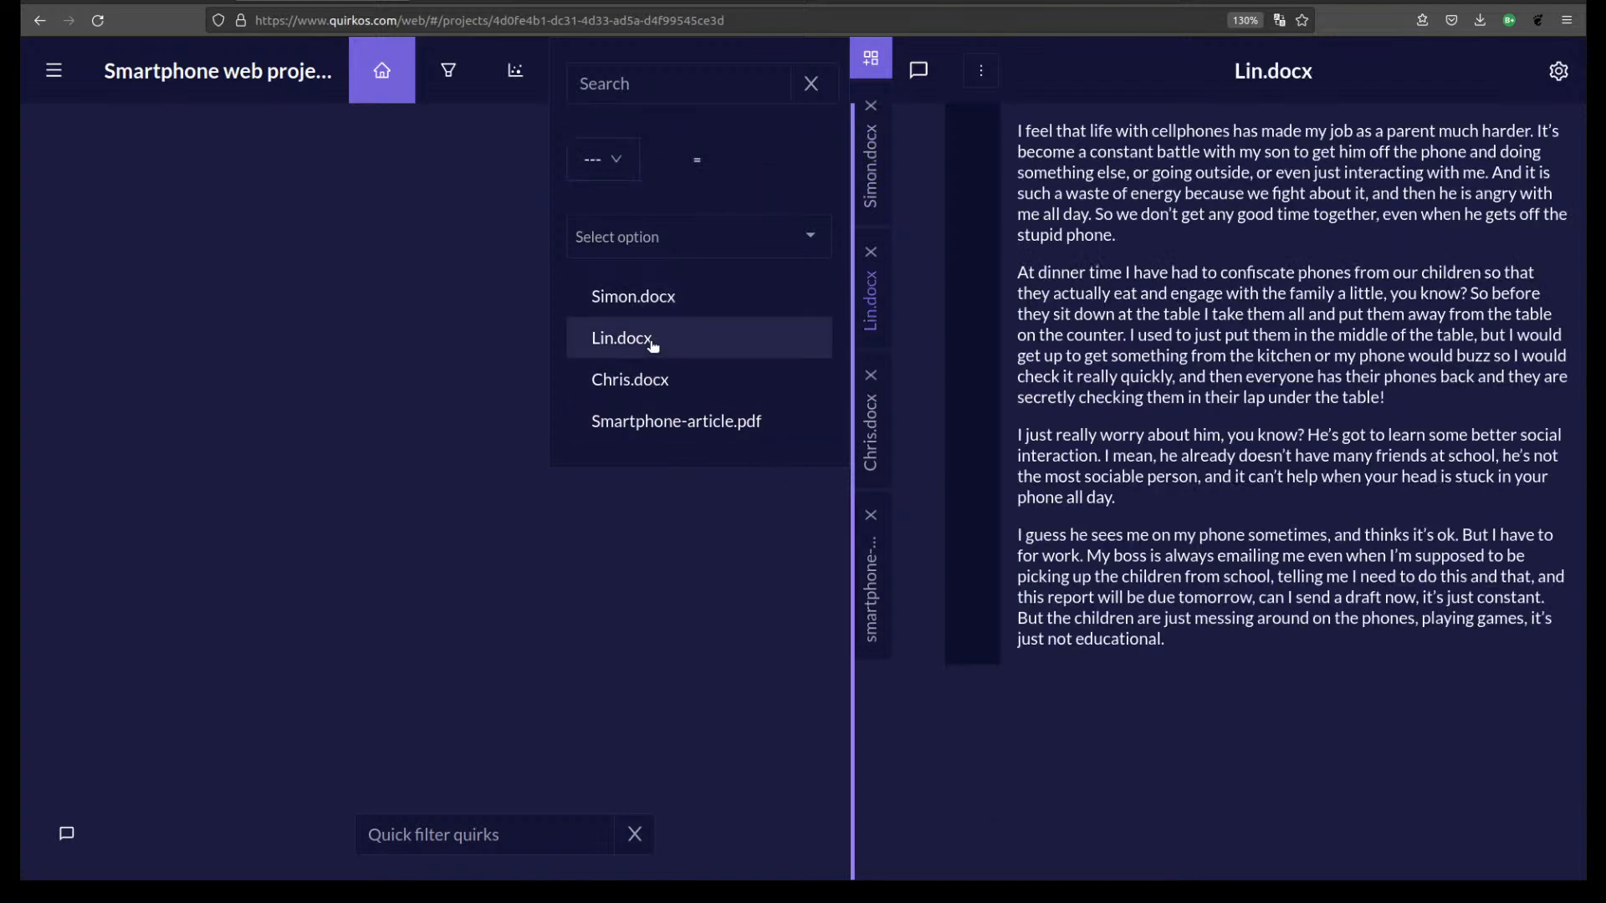
pyautogui.click(663, 383)
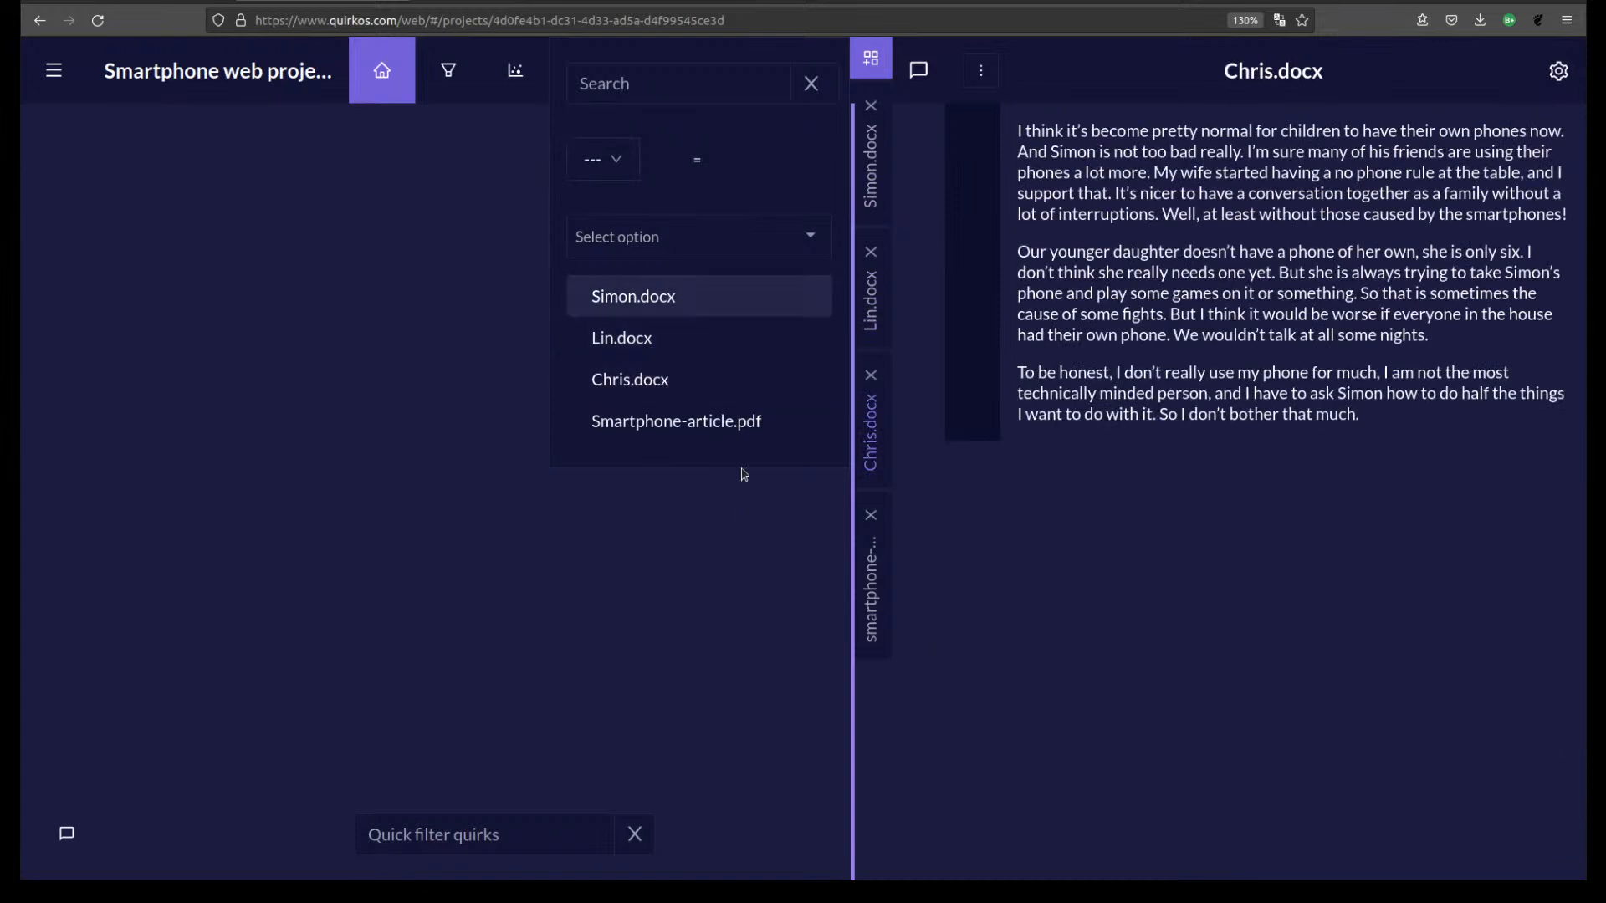
# Search the source list for "lin" and clear the search.
pyautogui.click(650, 75)
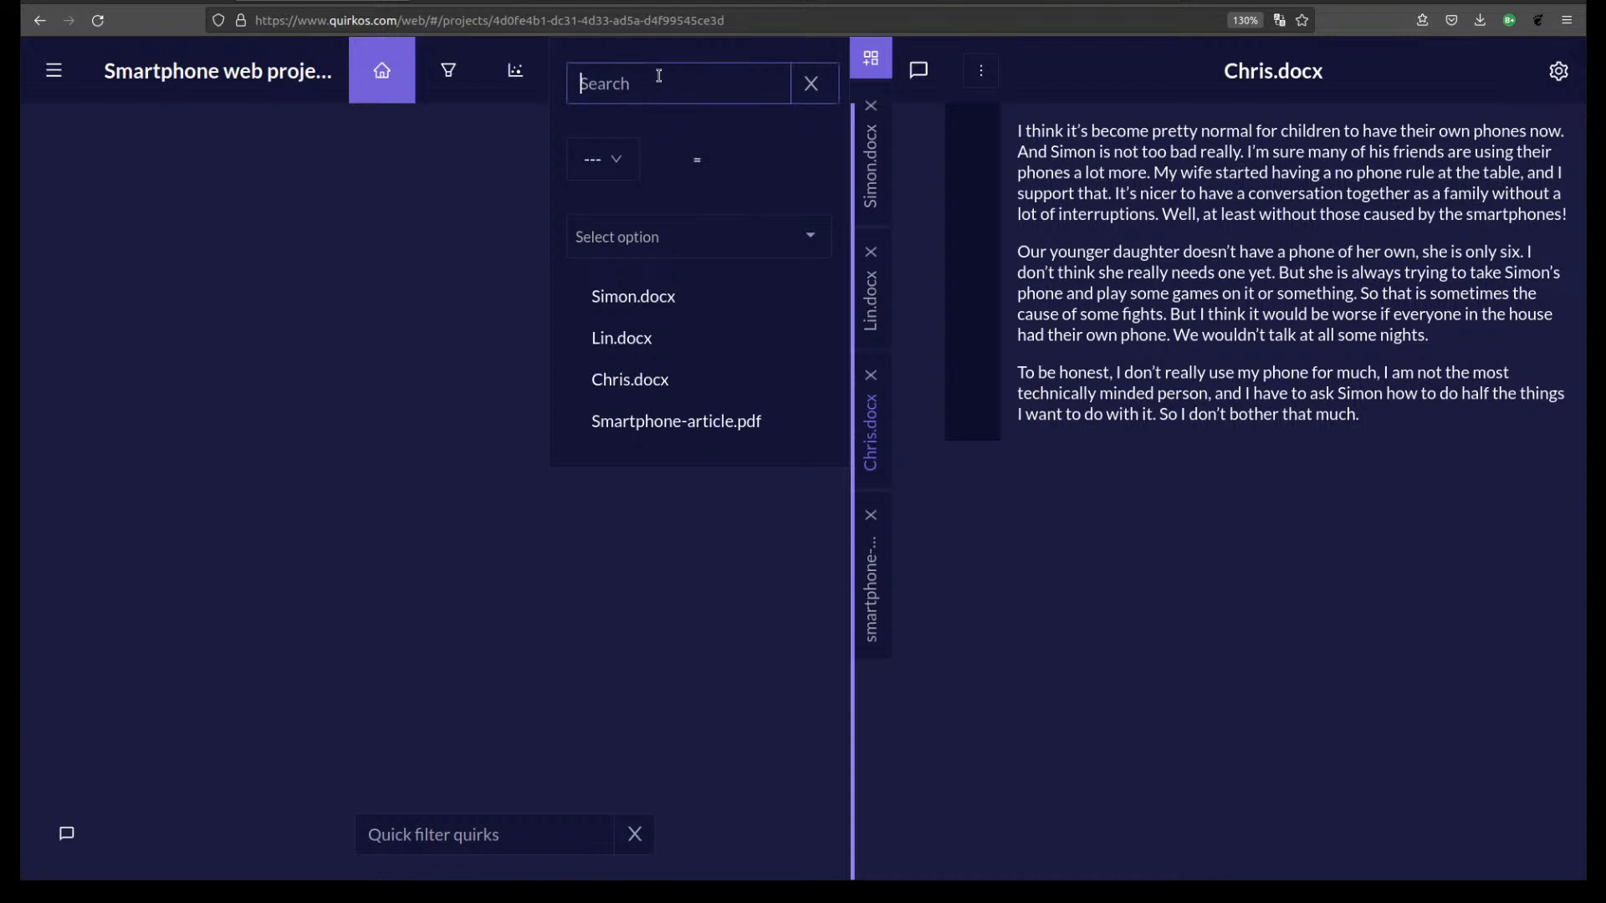
pyautogui.write('lin')
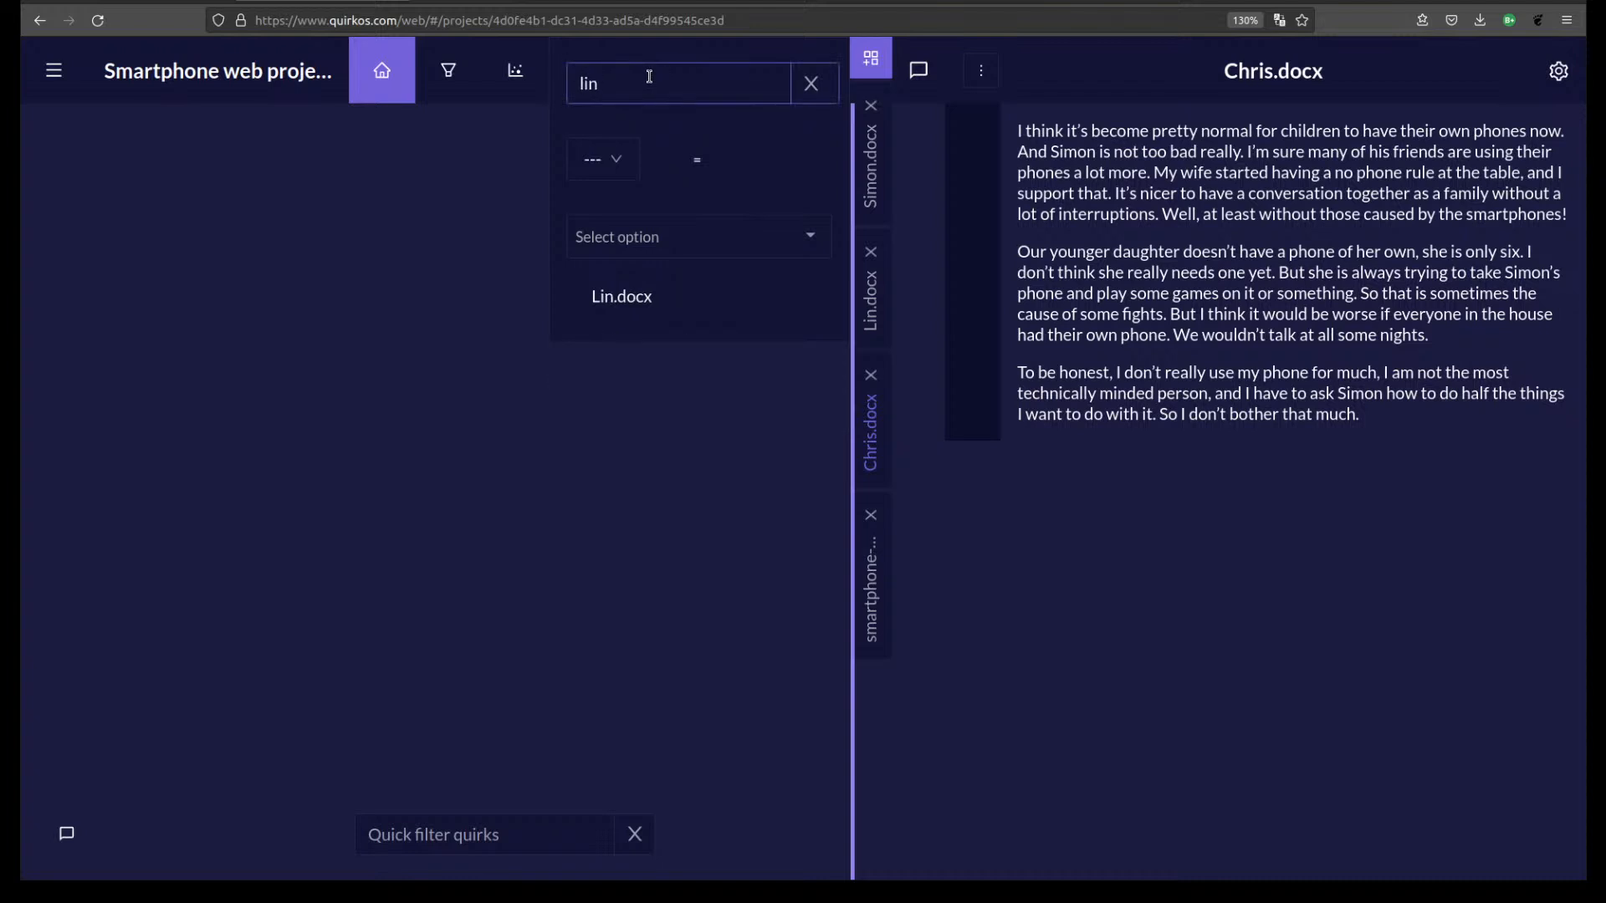
pyautogui.click(811, 83)
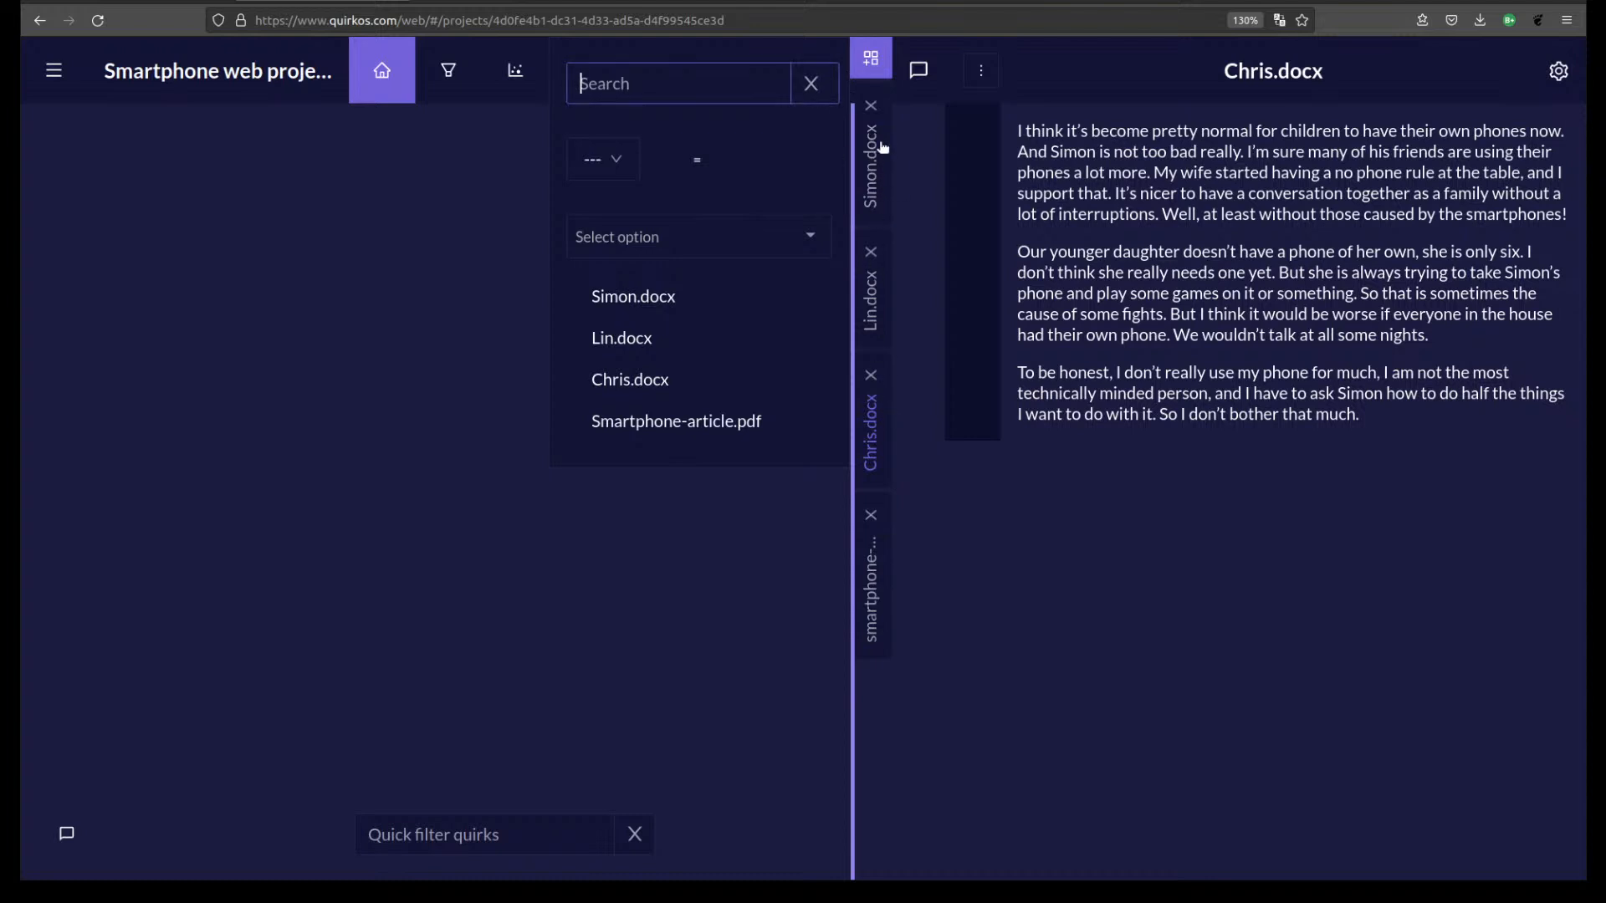
# Close the Simon.docx source and reopen it from the source list.
pyautogui.click(874, 109)
pyautogui.click(874, 110)
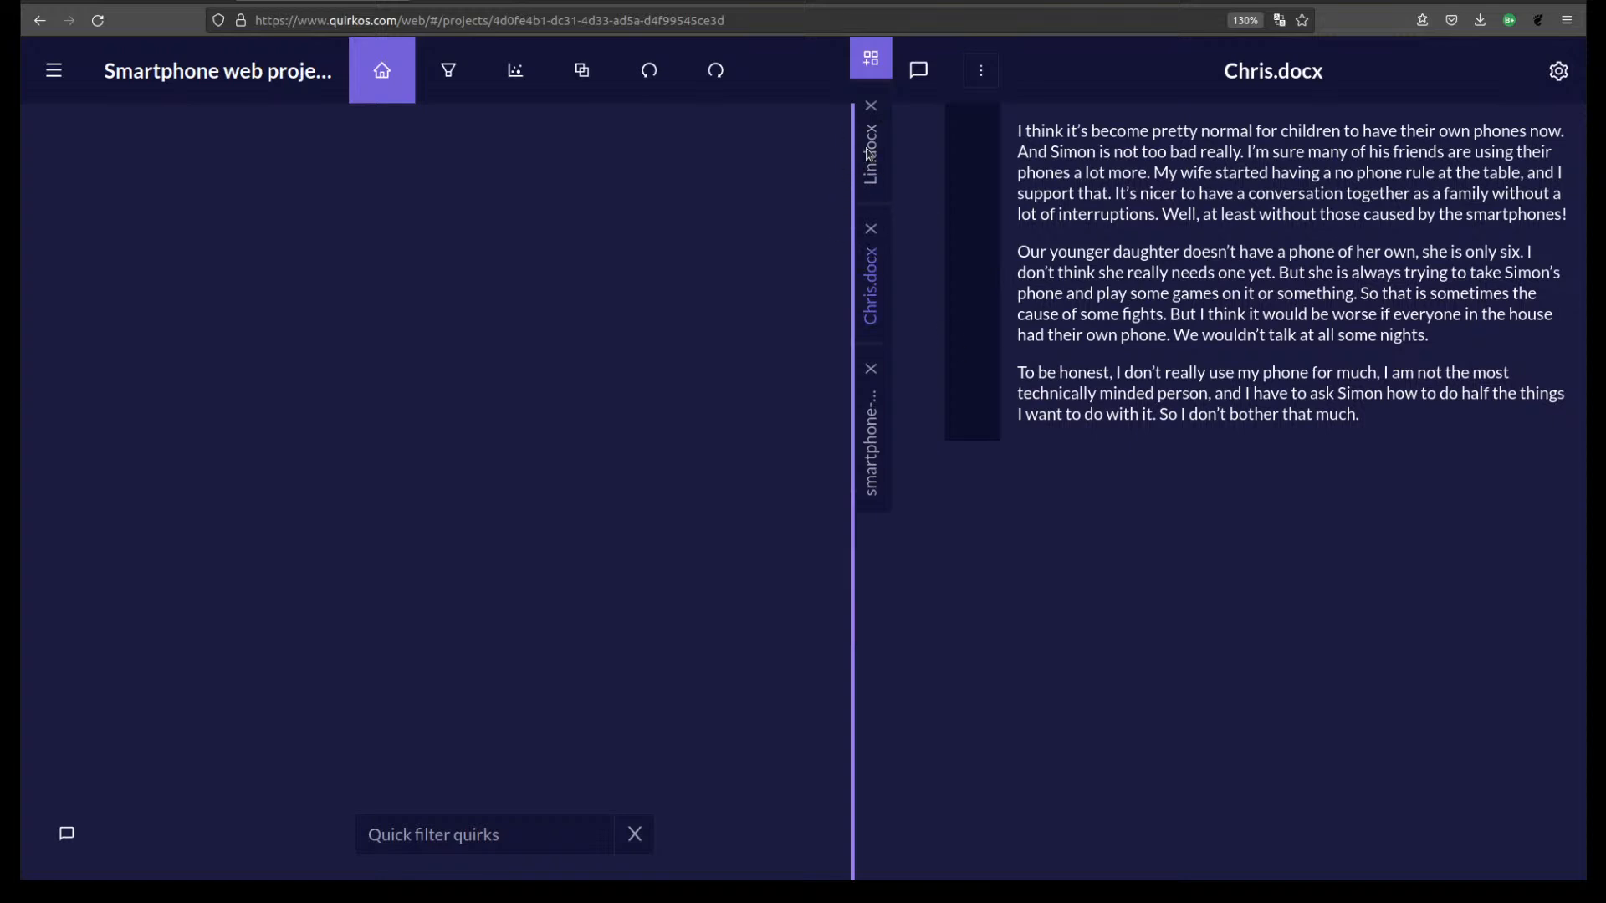
pyautogui.click(870, 58)
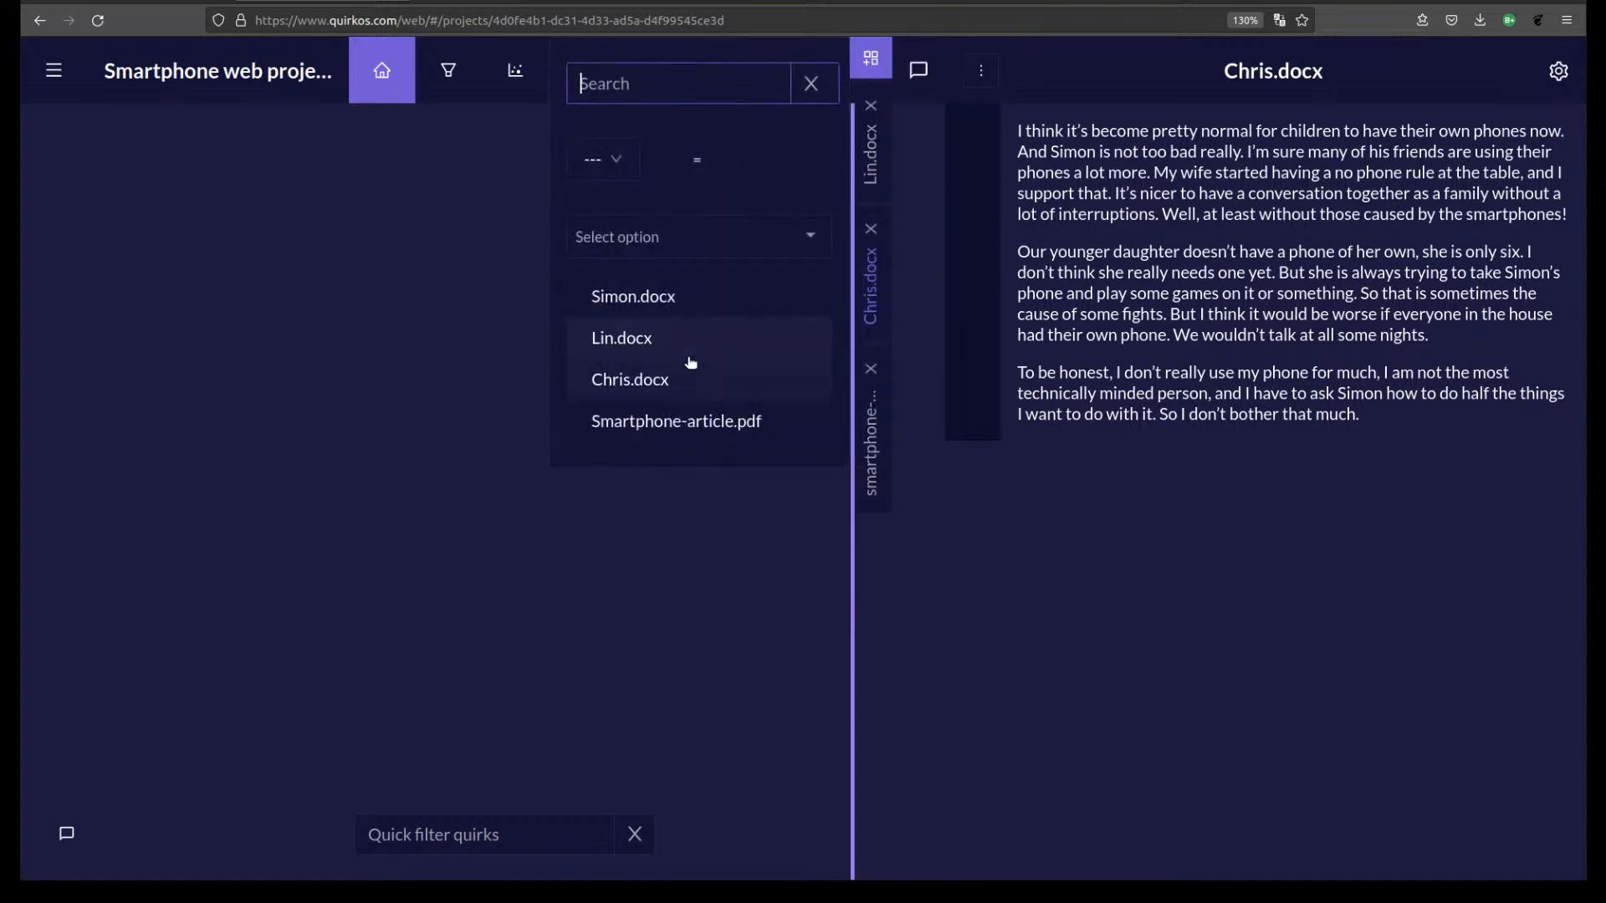
pyautogui.click(676, 294)
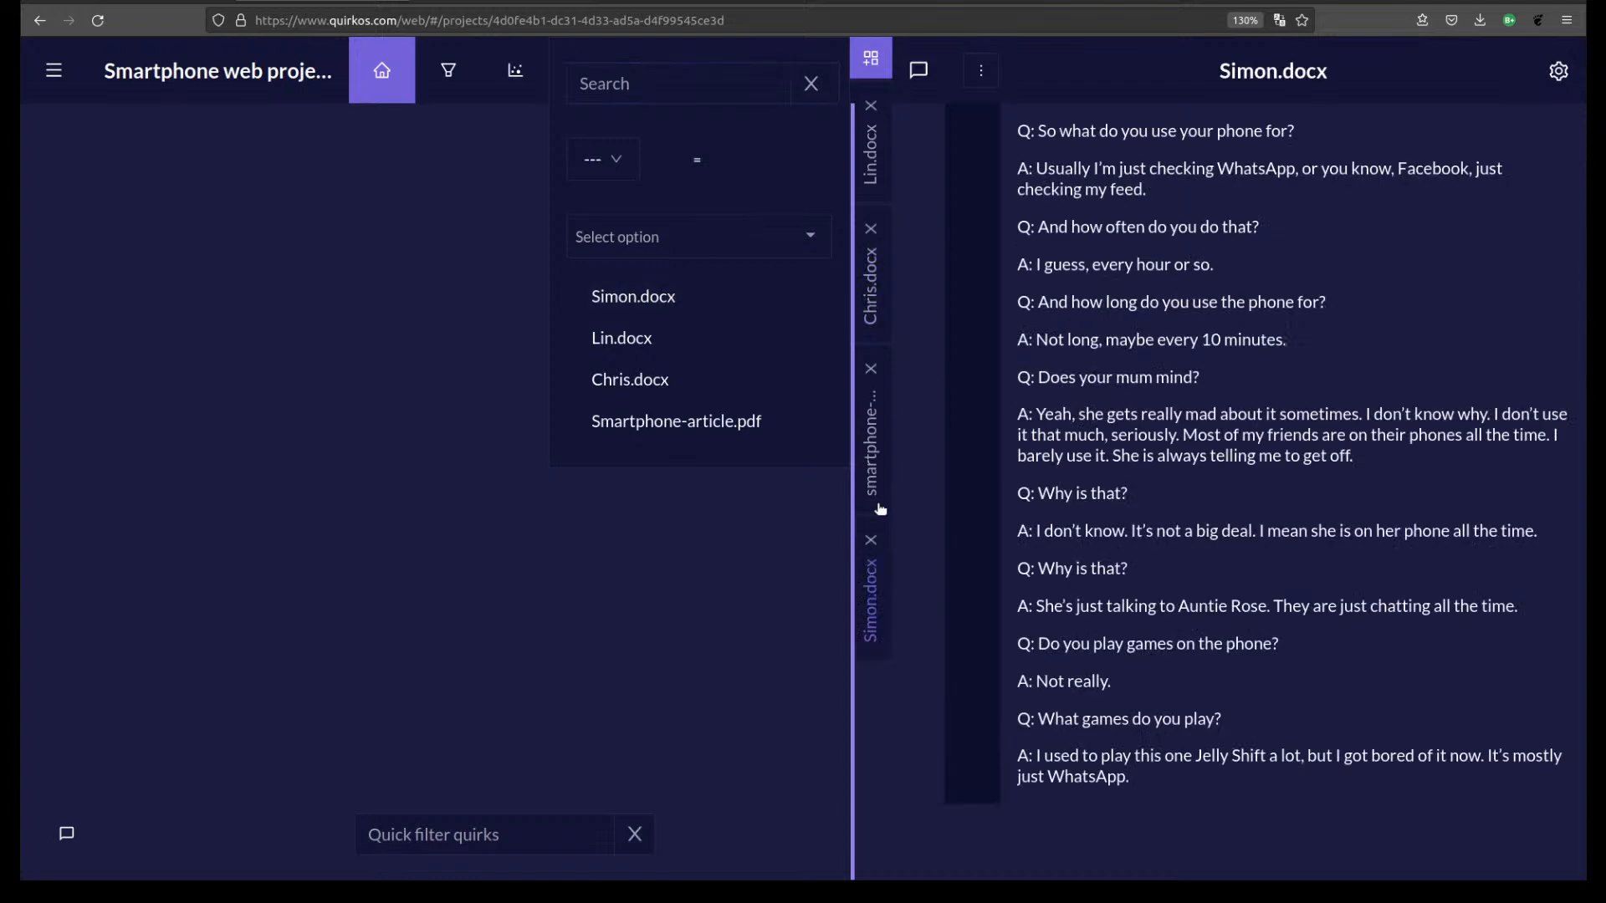
pyautogui.click(871, 609)
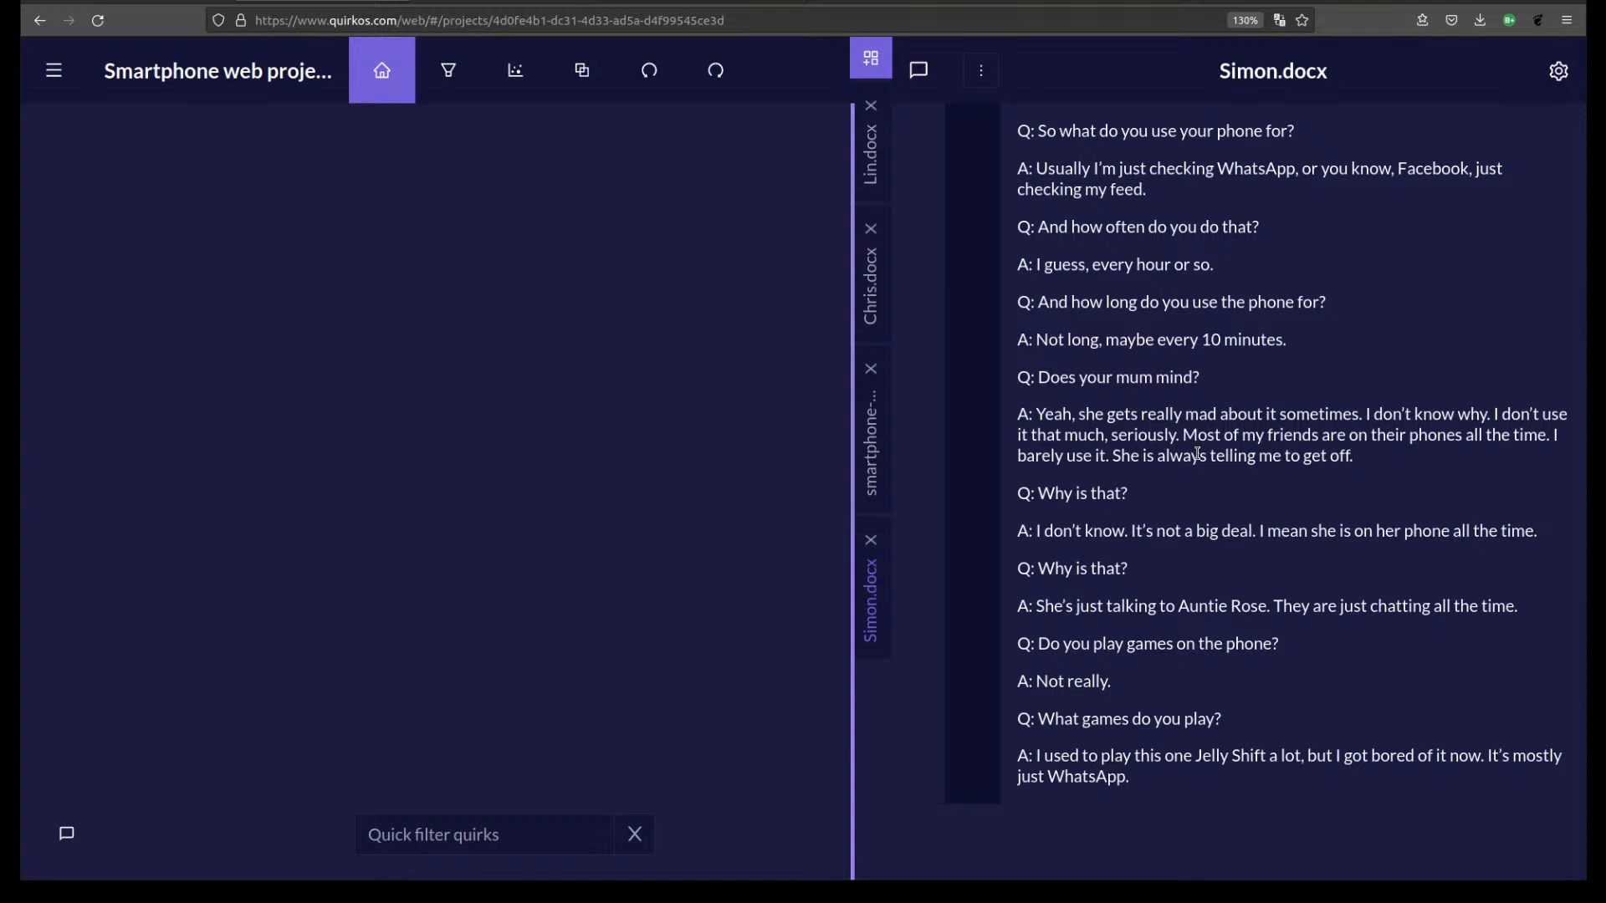
# Open the properties of Simon.docx and remove the ".docx" extension from its title.
pyautogui.click(1561, 77)
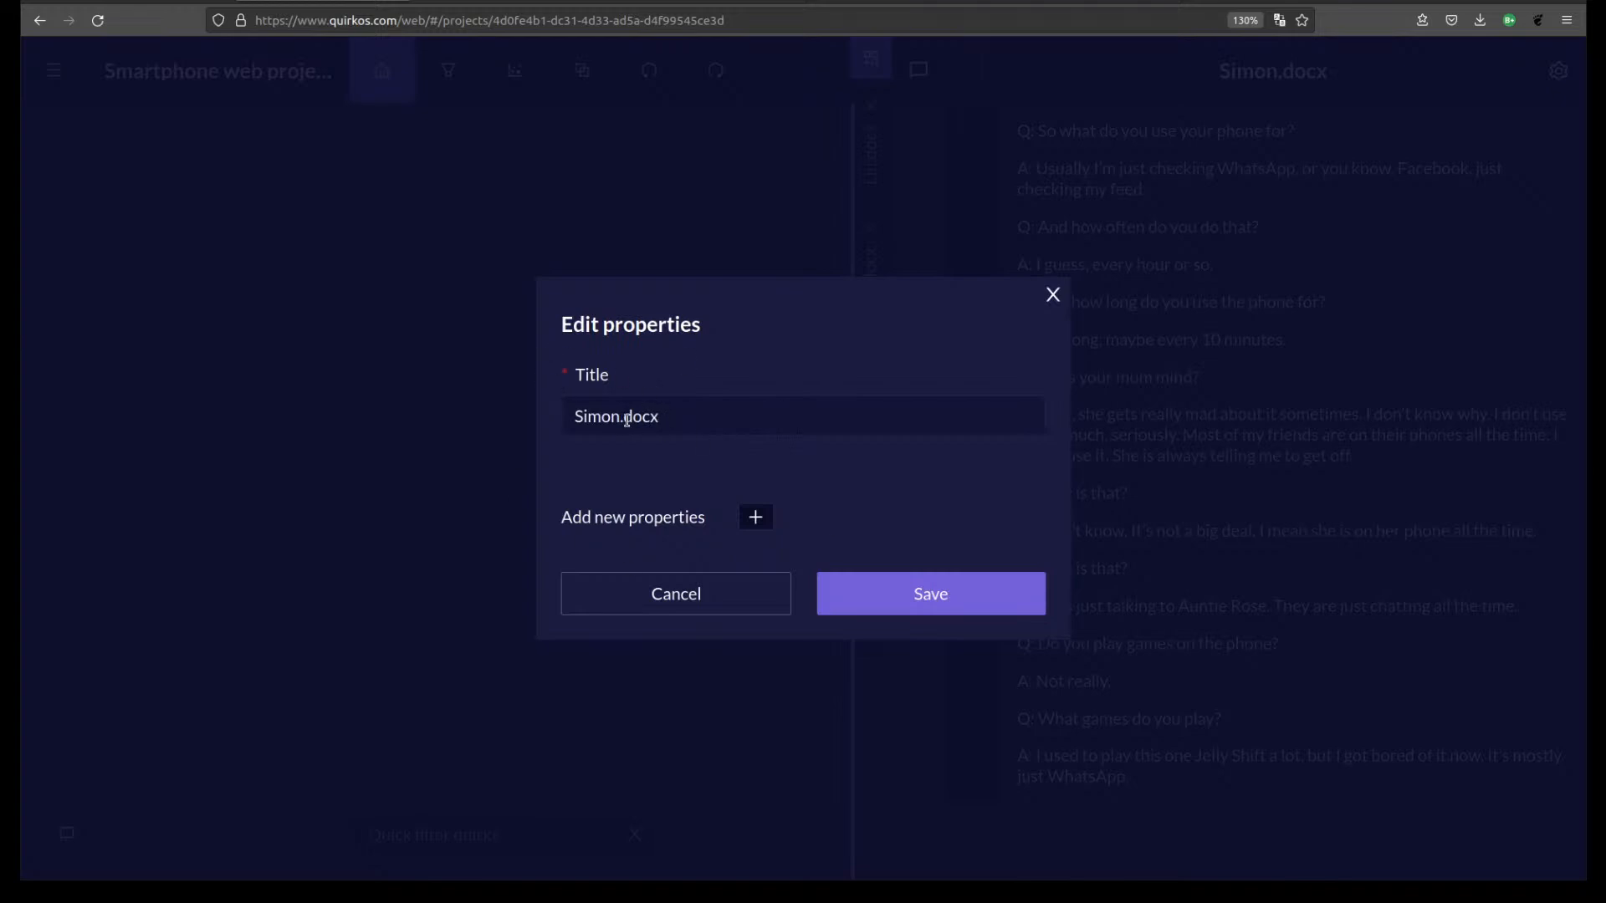
pyautogui.moveTo(619, 419); pyautogui.dragTo(785, 416)
pyautogui.press('BackSpace')
pyautogui.click(988, 502)
# Start a new source property and name it "Age".
pyautogui.click(757, 518)
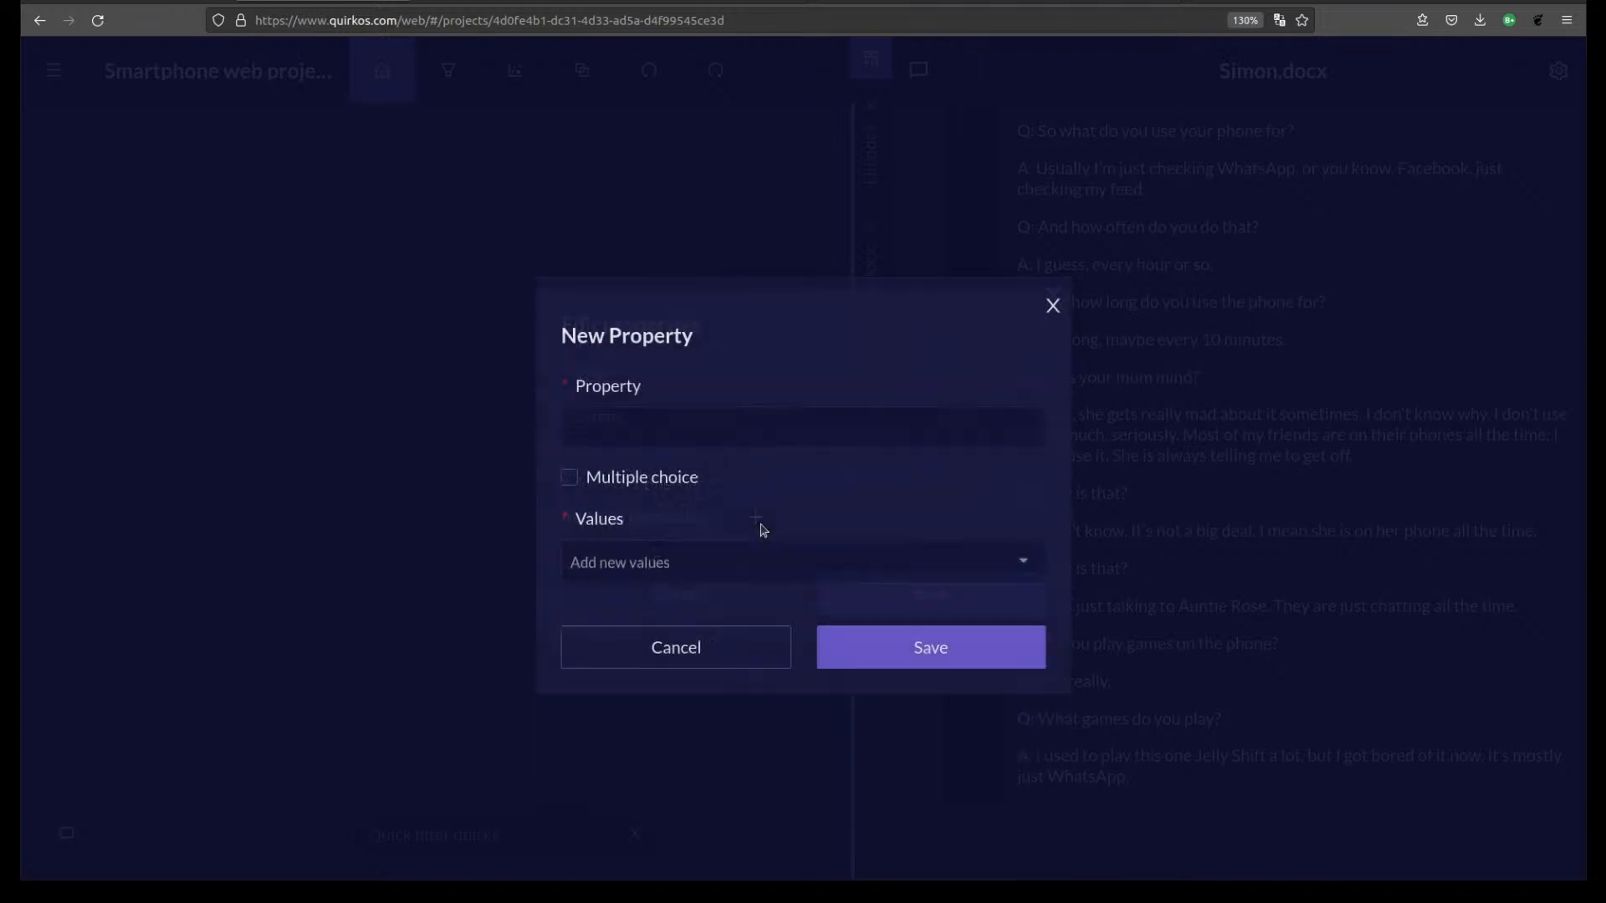
pyautogui.click(733, 389)
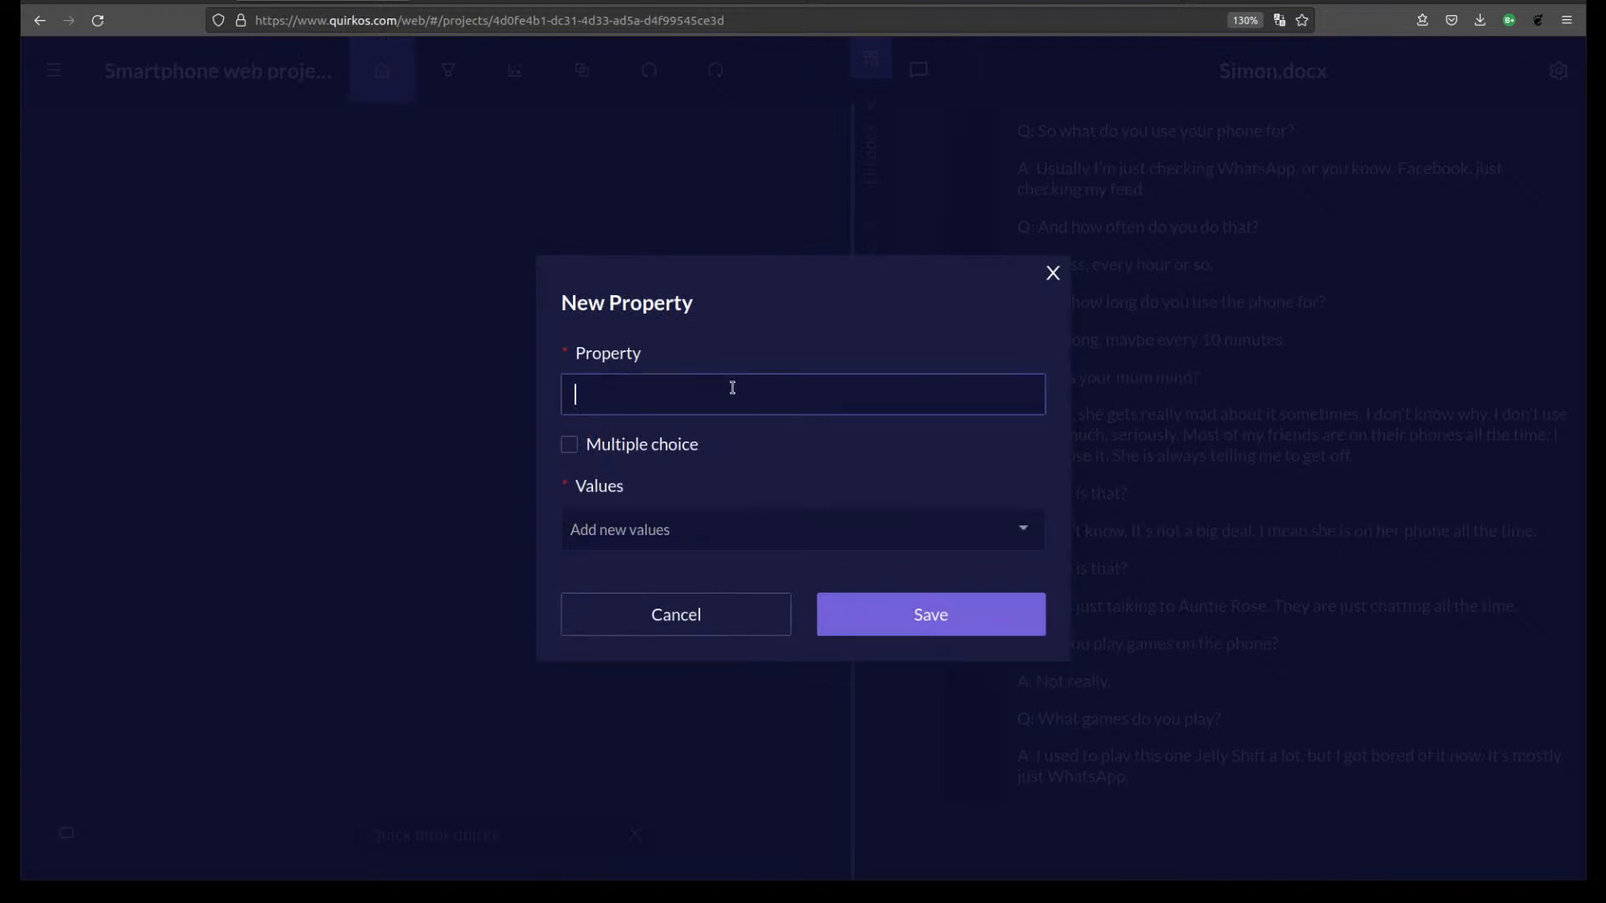
pyautogui.write('G')
pyautogui.press('BackSpace')
pyautogui.write('Age')
# Add 14 as a value of the Age property and save the property.
pyautogui.click(746, 533)
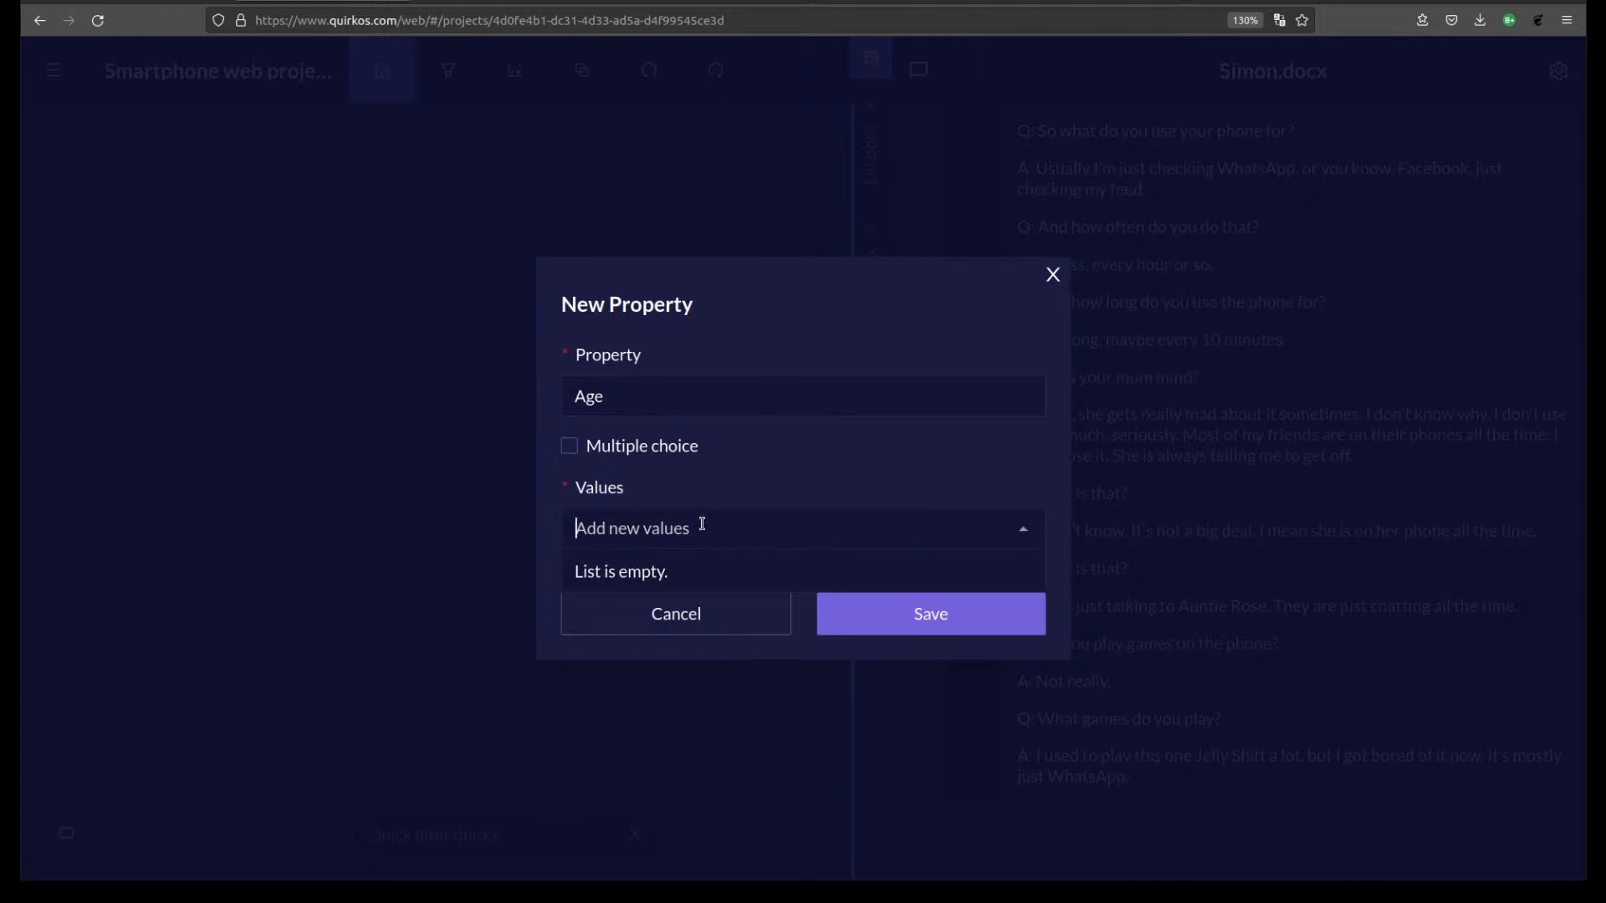
pyautogui.write('14')
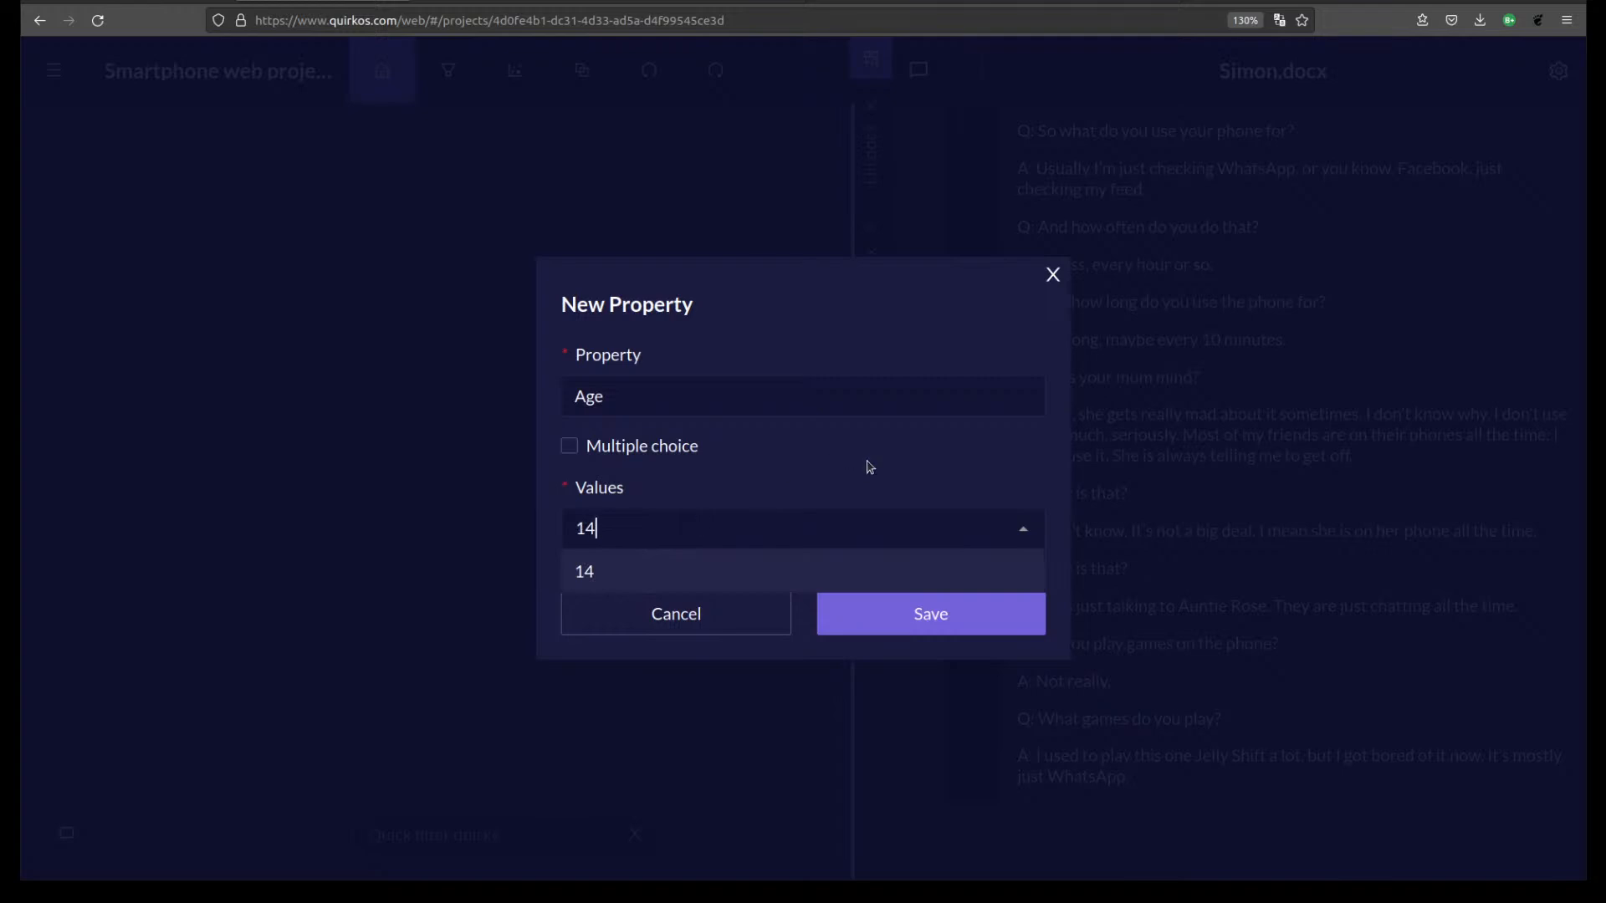
pyautogui.press('Escape')
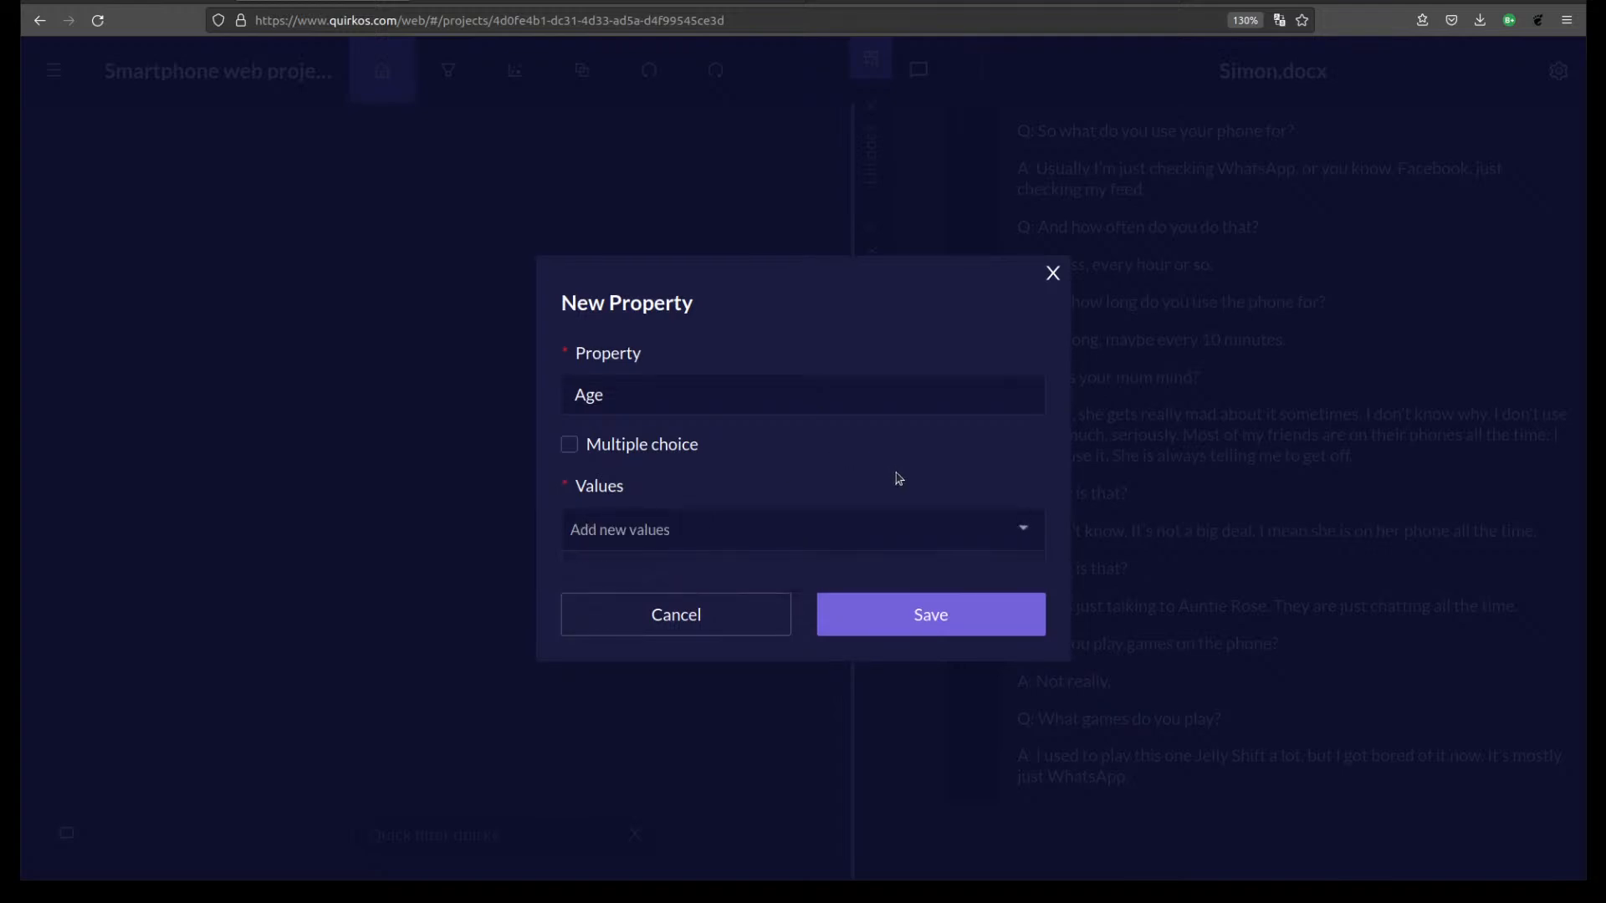
pyautogui.click(769, 524)
pyautogui.write('13')
pyautogui.press('BackSpace')
pyautogui.write('4')
pyautogui.press('Return')
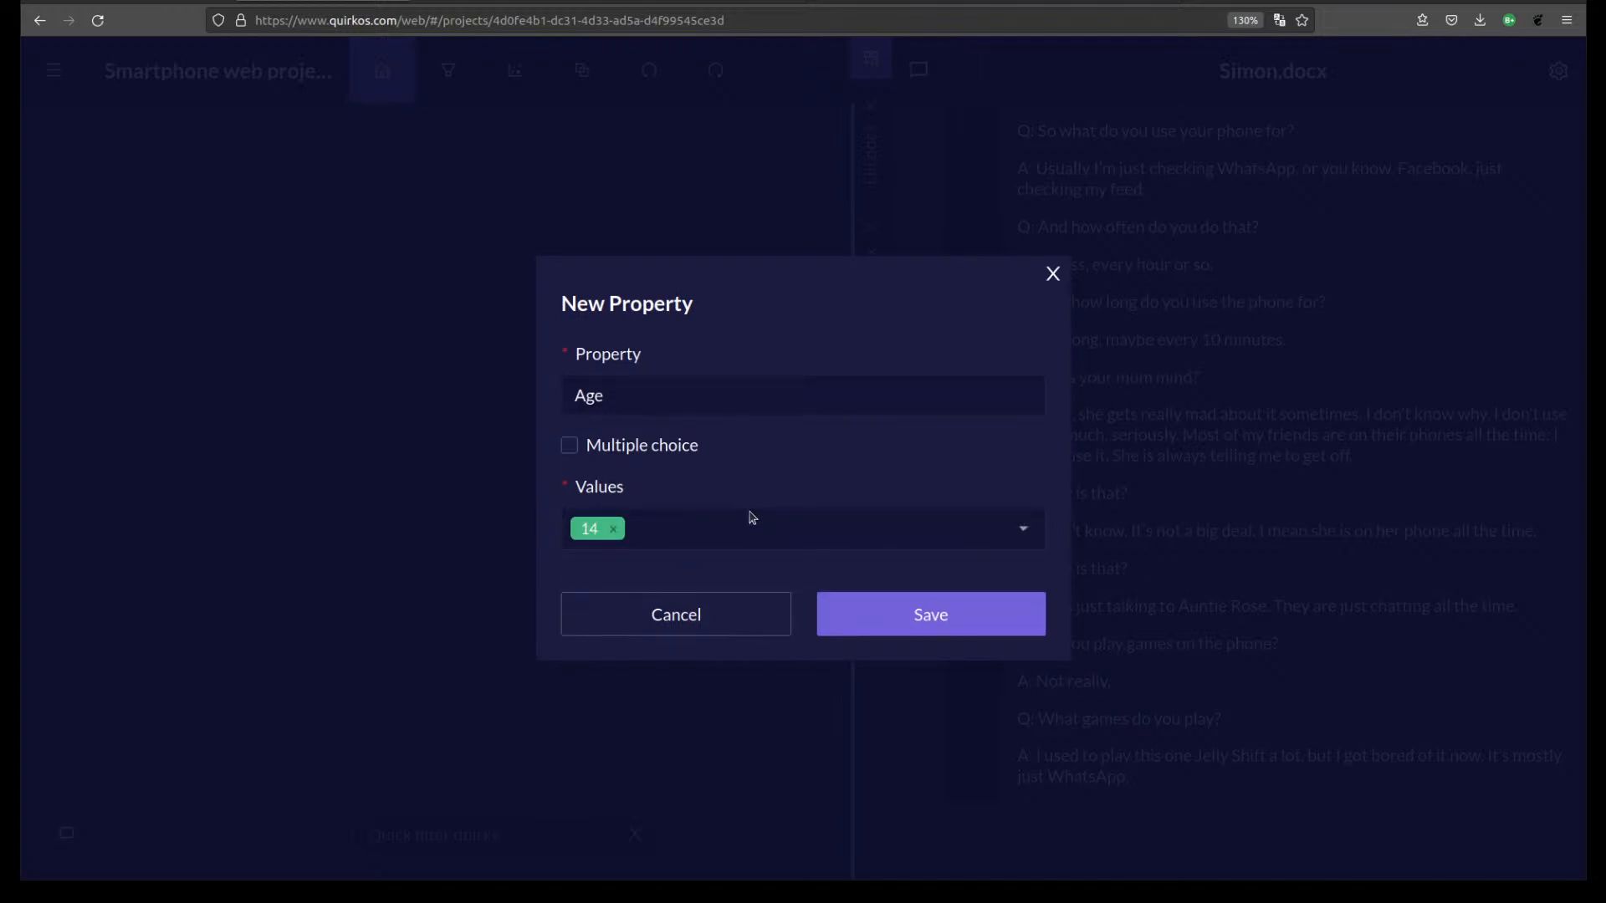
pyautogui.click(959, 620)
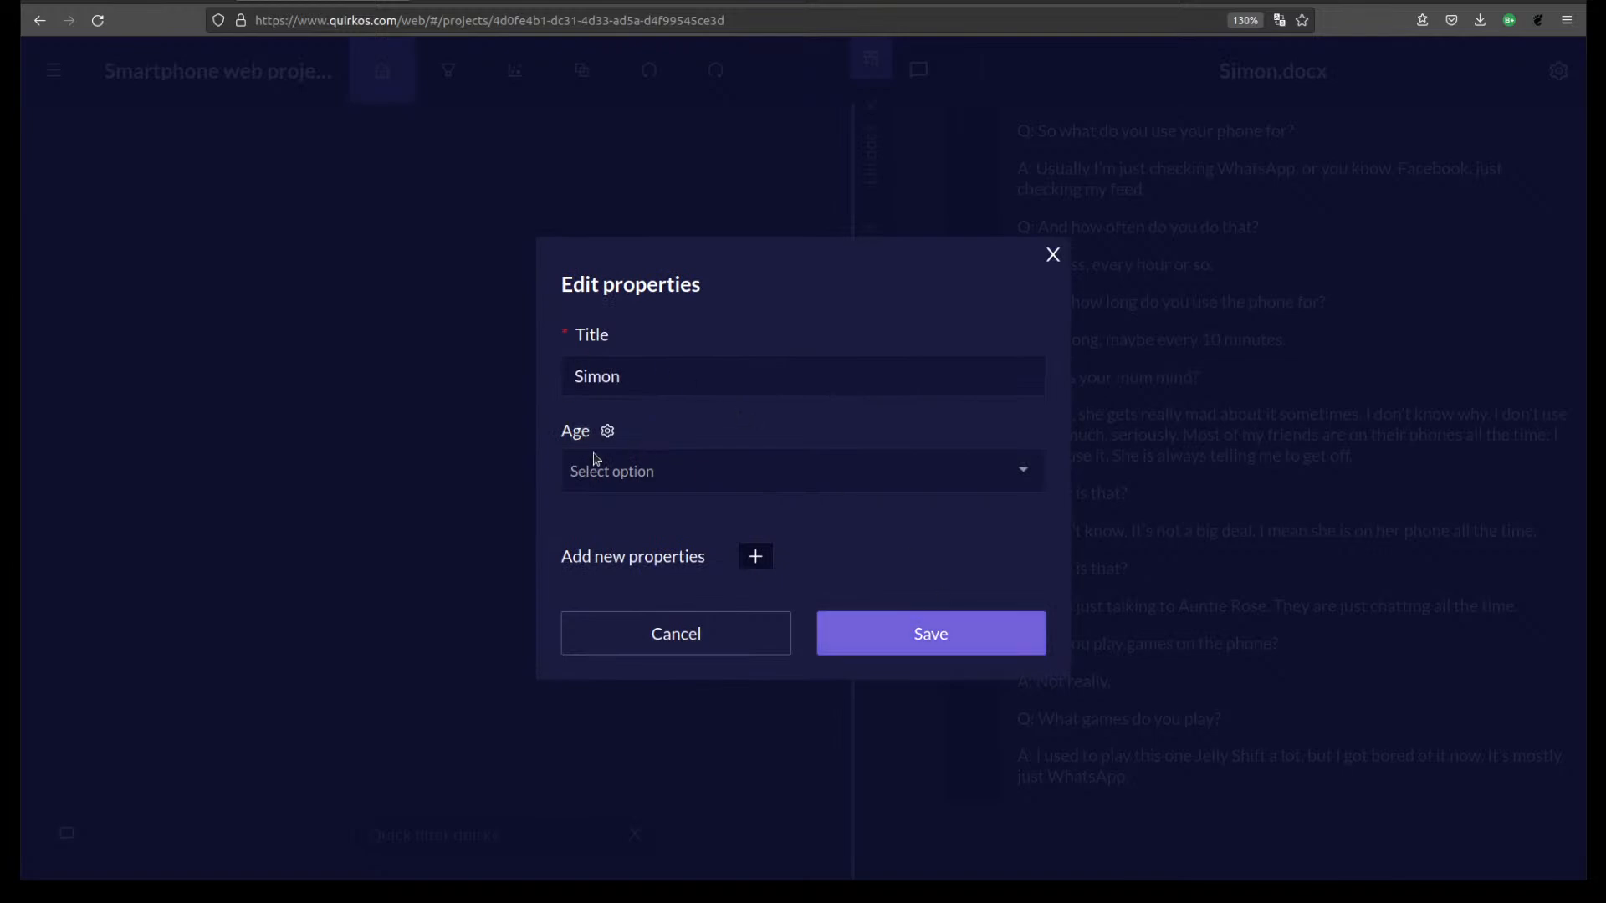
# Set the source's Age property to 14.
pyautogui.click(1024, 473)
pyautogui.click(858, 518)
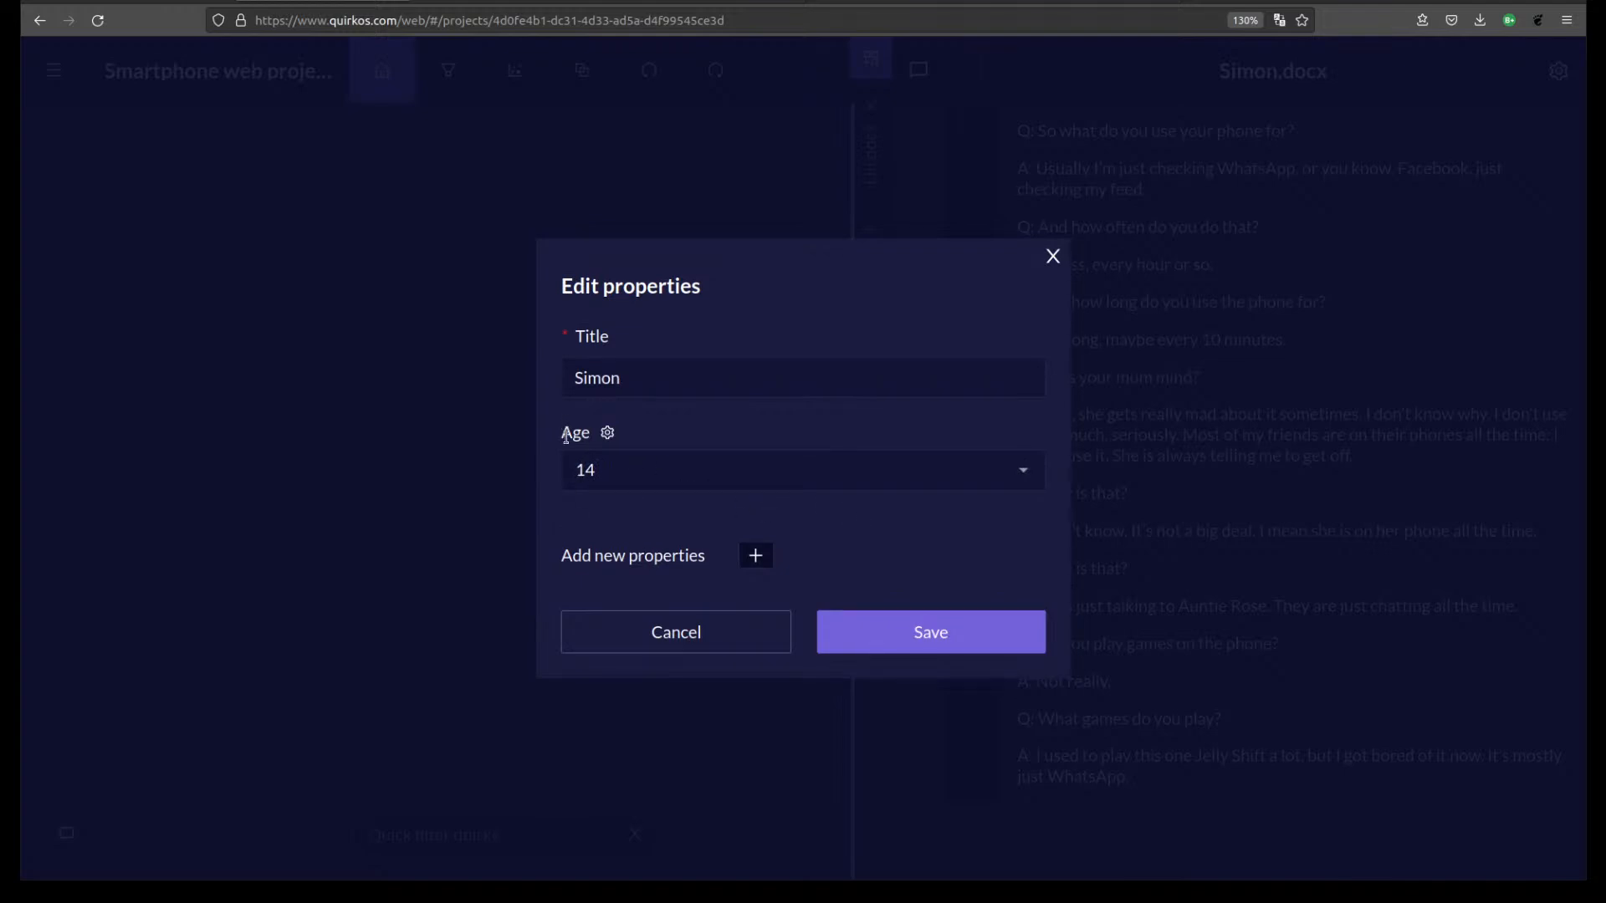
pyautogui.moveTo(565, 435); pyautogui.dragTo(592, 437)
# Create a source property named "Family Role" with the value "Child" and save it.
pyautogui.click(756, 556)
pyautogui.click(725, 395)
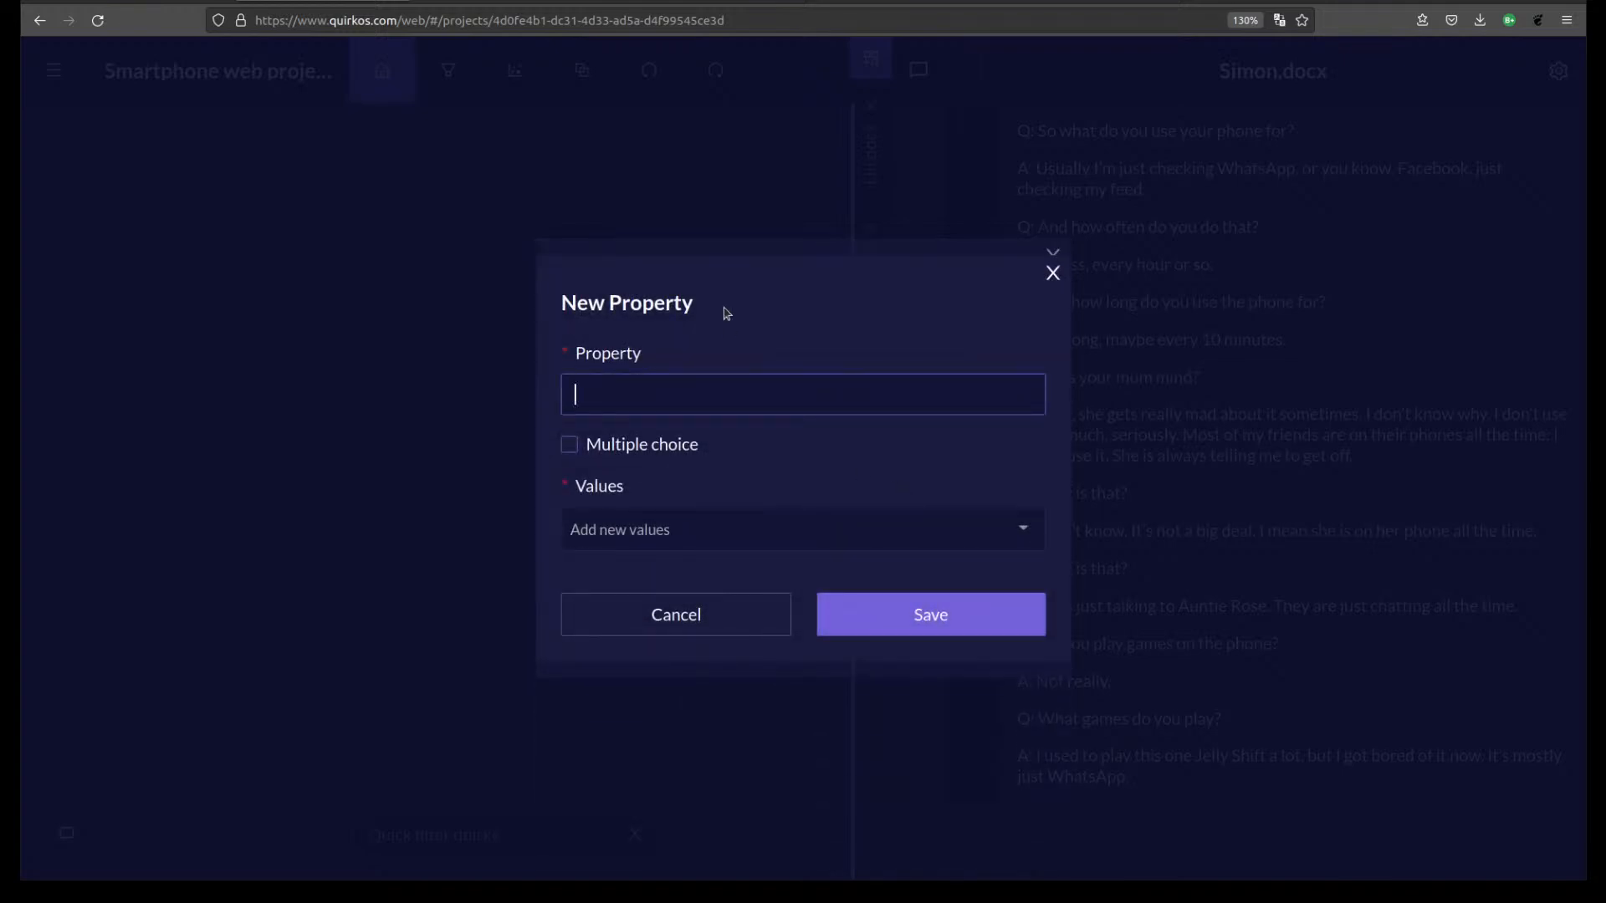
pyautogui.write('Family Role')
pyautogui.click(767, 528)
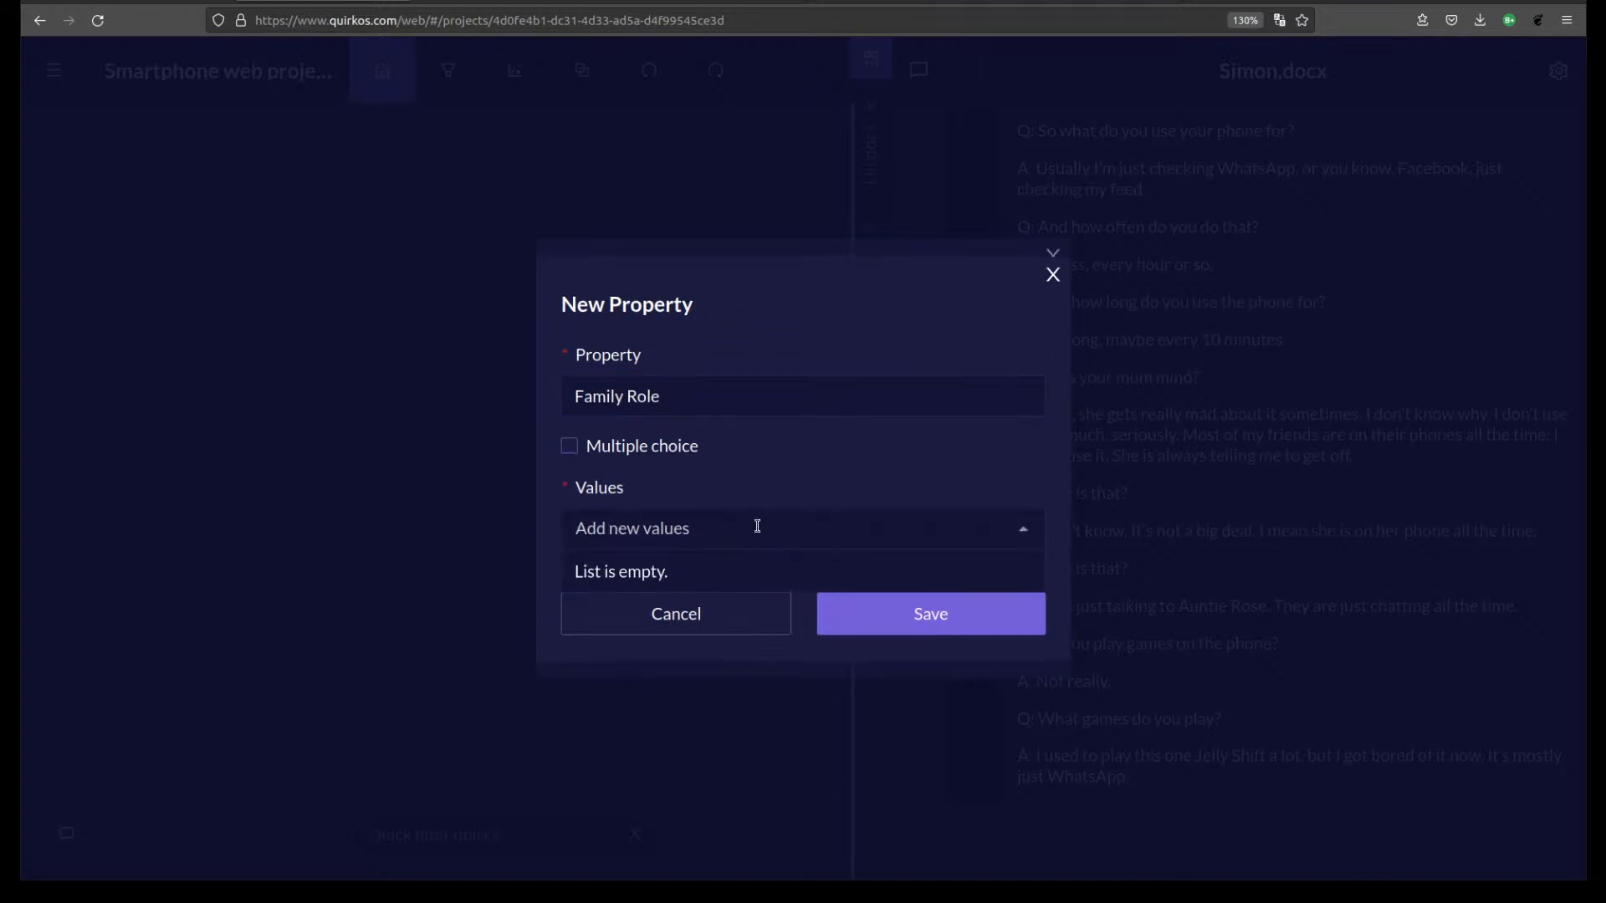
pyautogui.write('Child')
pyautogui.press('Return')
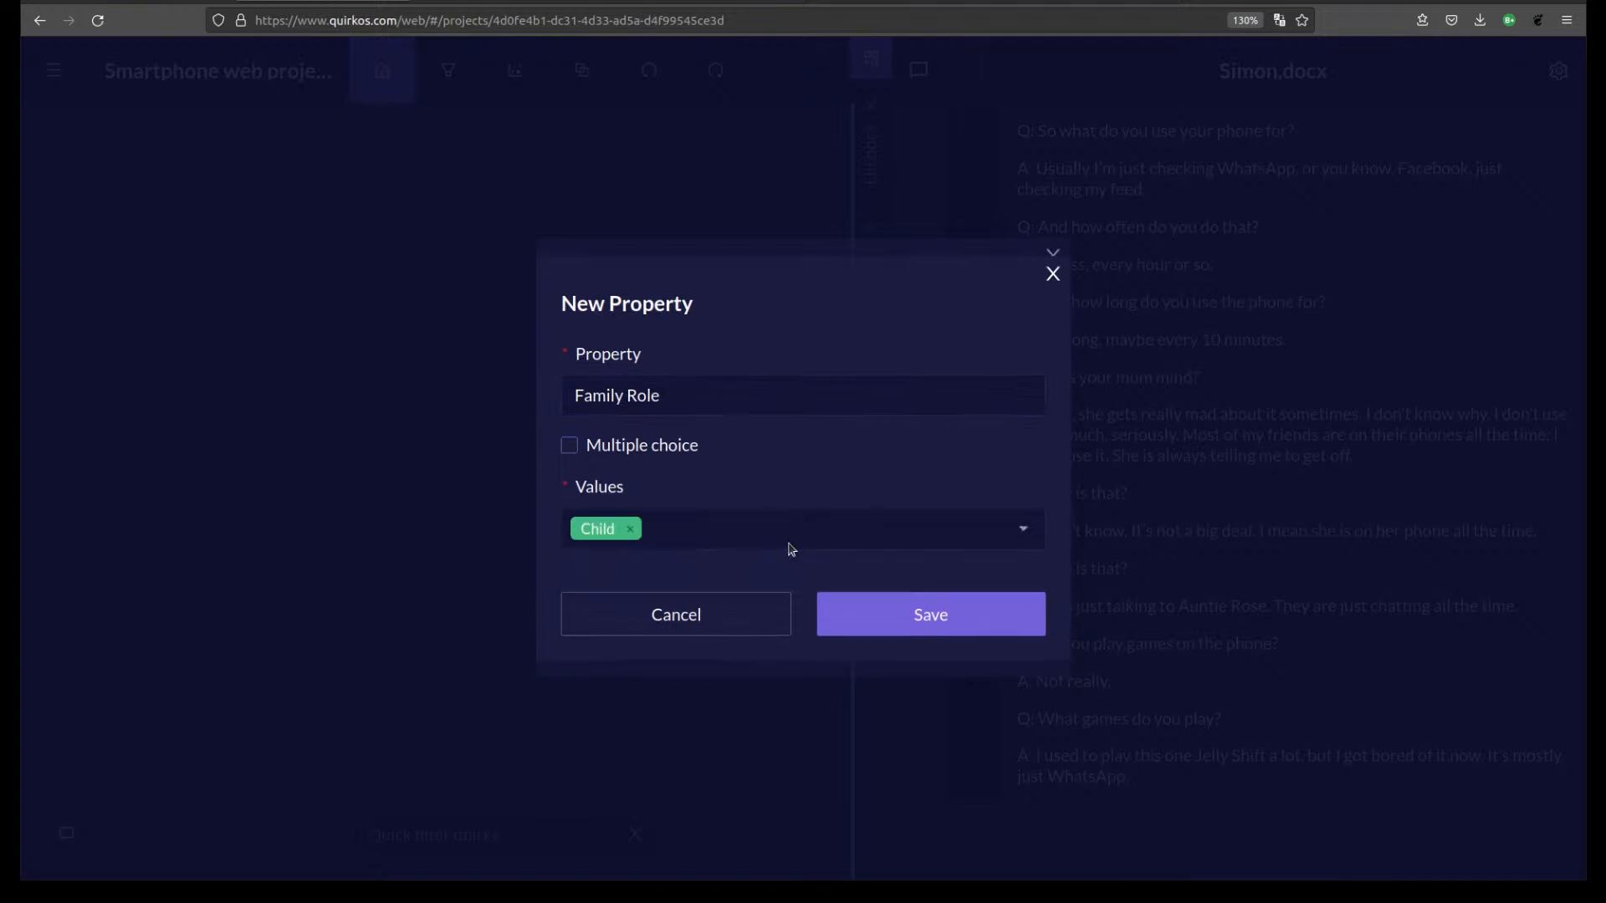
pyautogui.click(930, 613)
# Assign the Family Role "Child" to the current source and save its properties.
pyautogui.click(1024, 523)
pyautogui.click(850, 558)
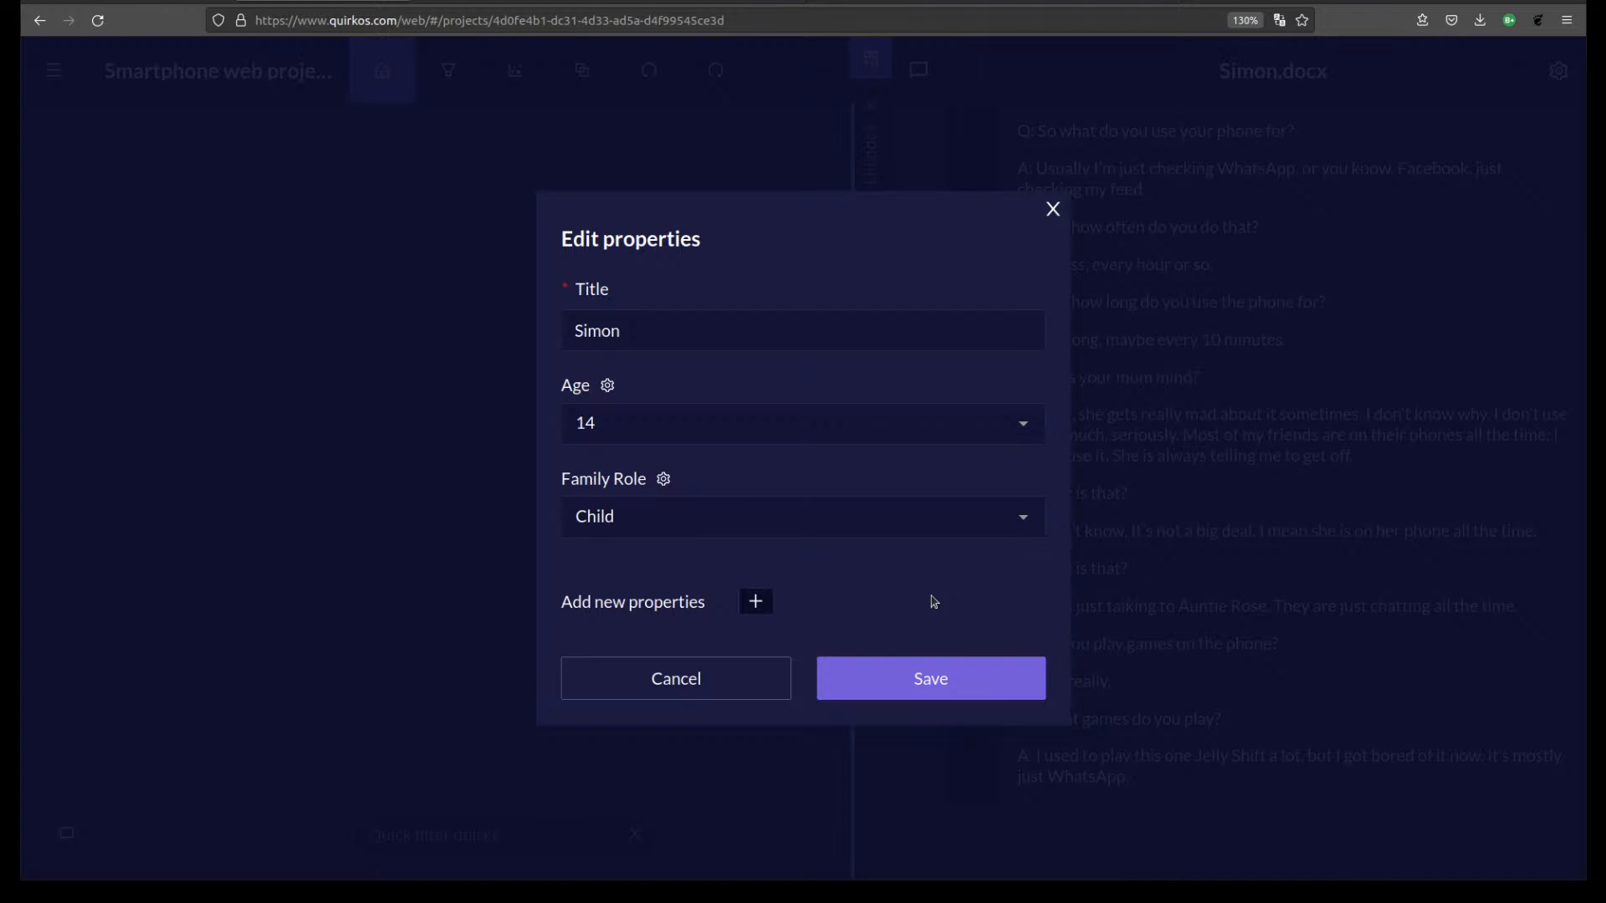
pyautogui.click(973, 686)
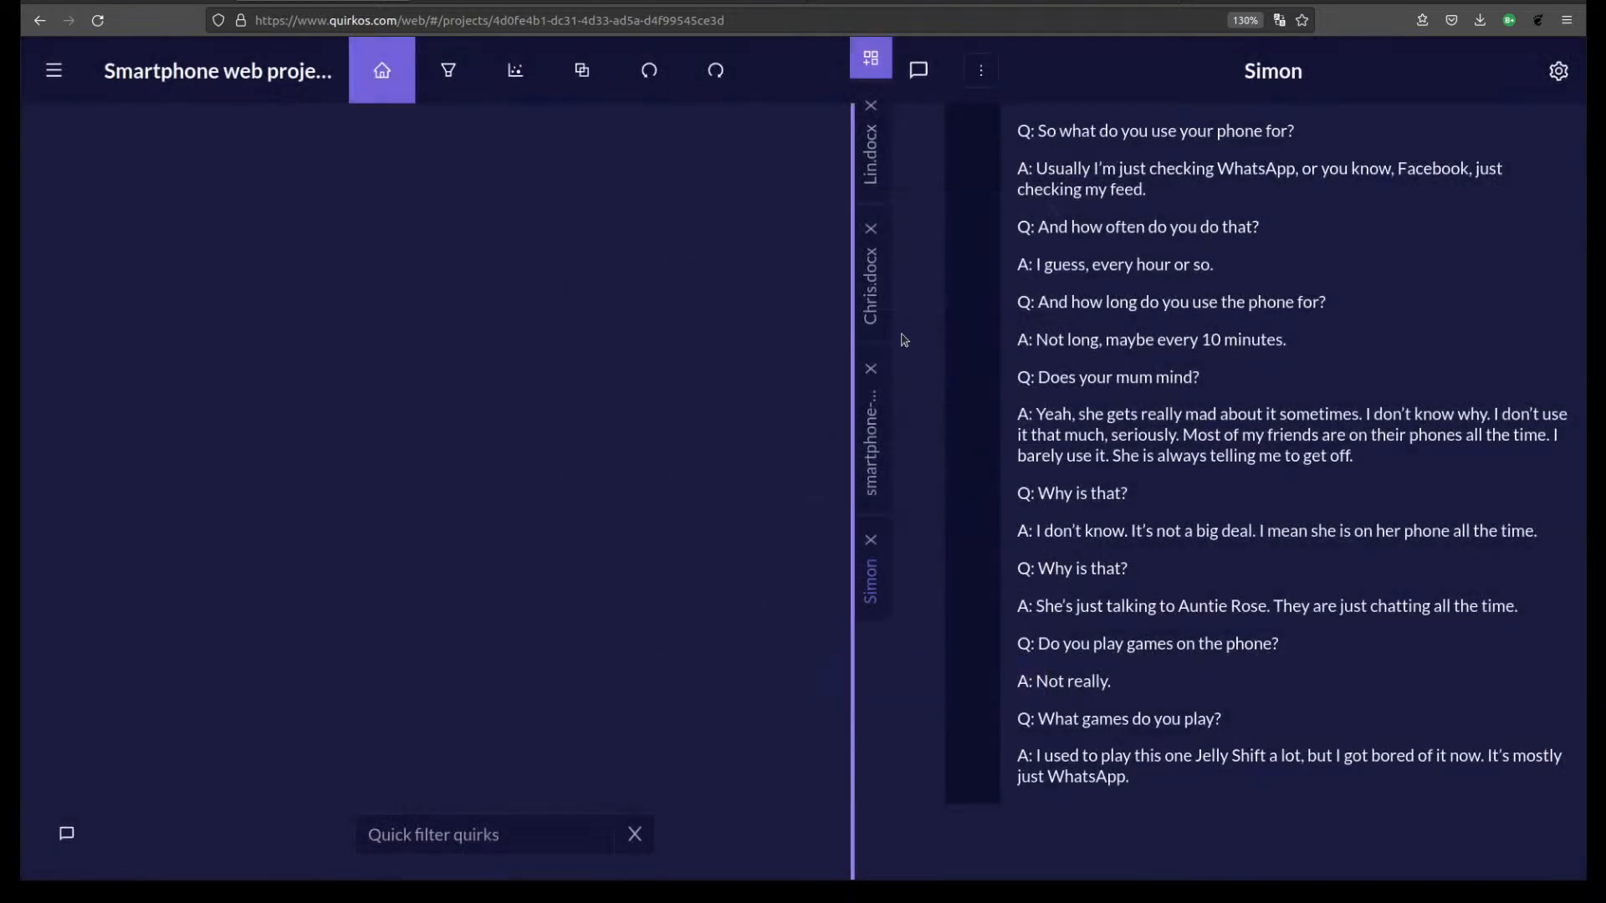
# Open the properties of Lin.docx and set Age to a new value of 34.
pyautogui.click(875, 171)
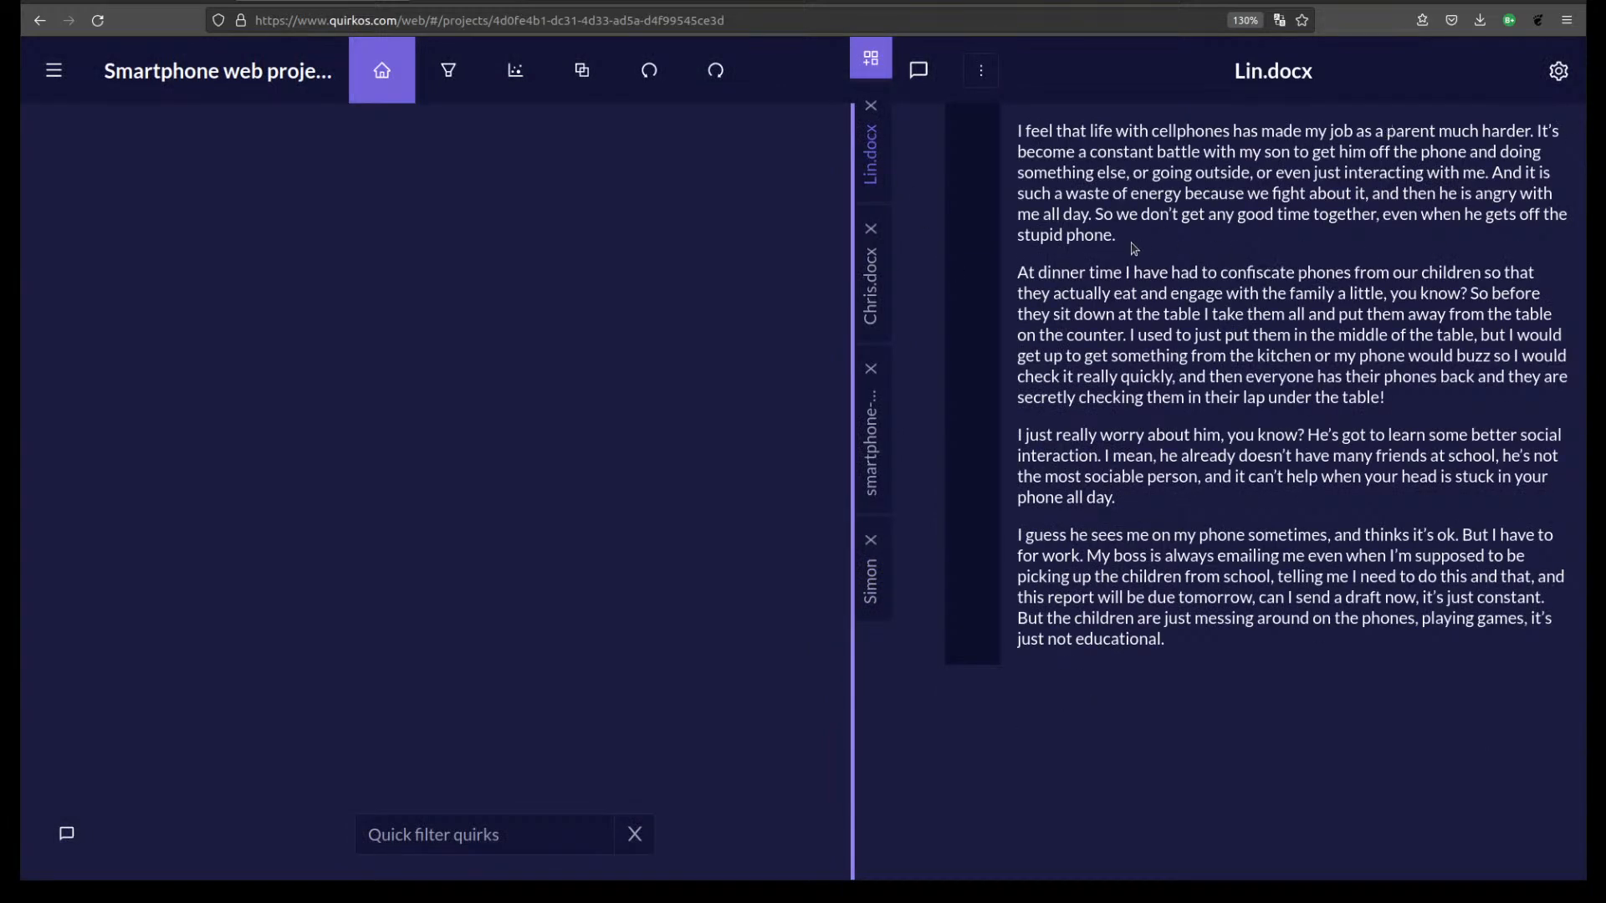
pyautogui.moveTo(1133, 249); pyautogui.dragTo(1017, 131)
pyautogui.click(1150, 293)
pyautogui.click(1558, 72)
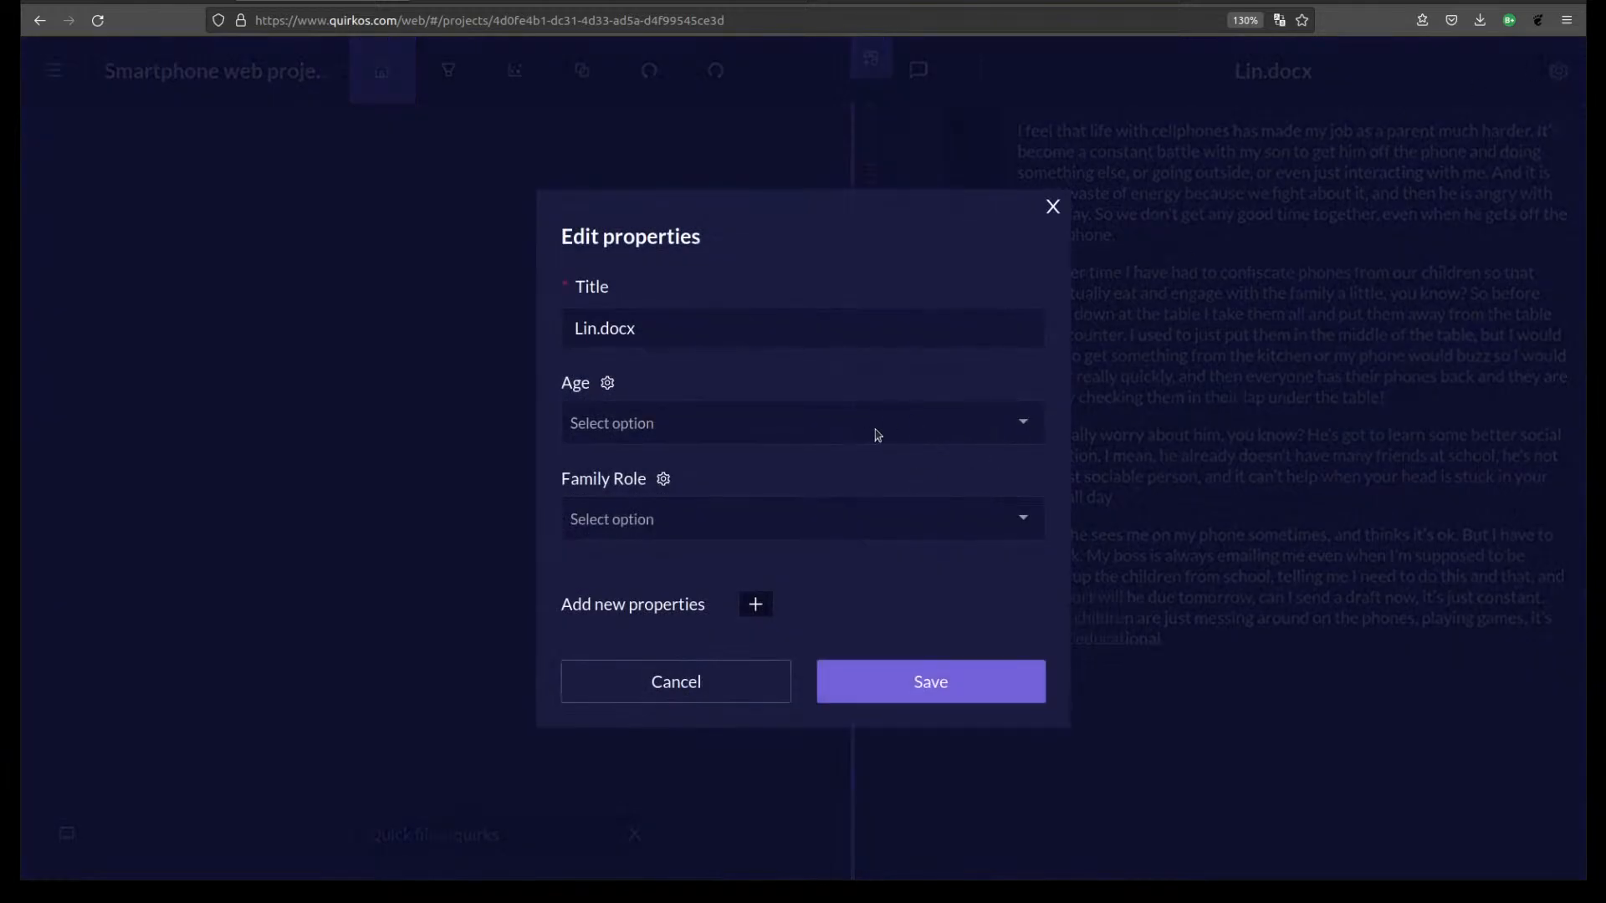
pyautogui.click(1022, 424)
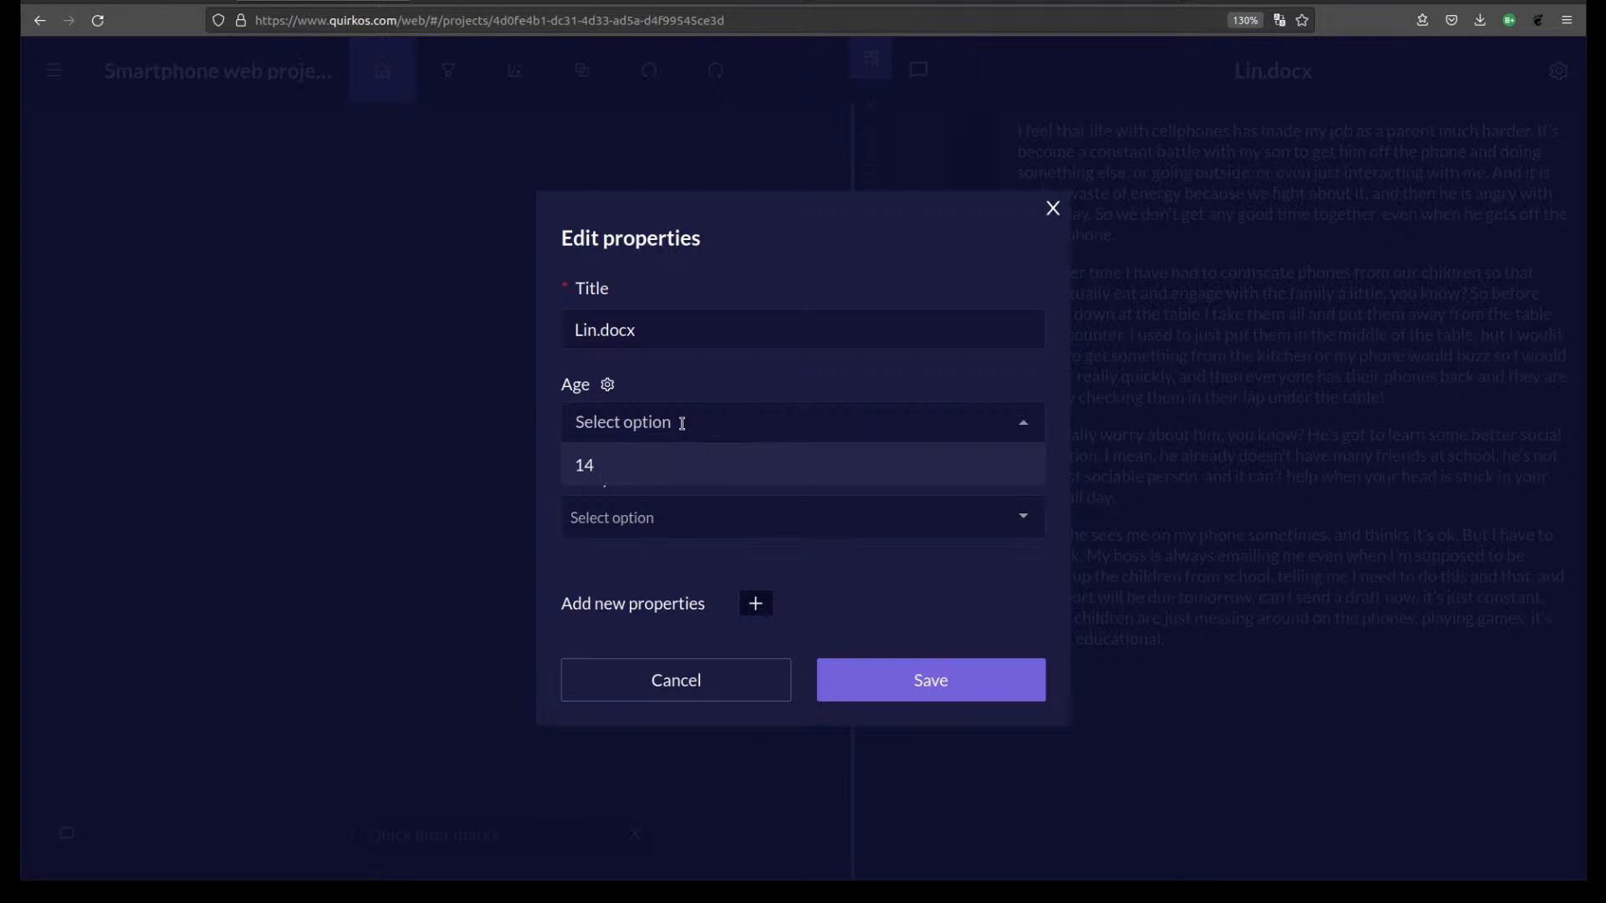
pyautogui.write('34')
pyautogui.press('Return')
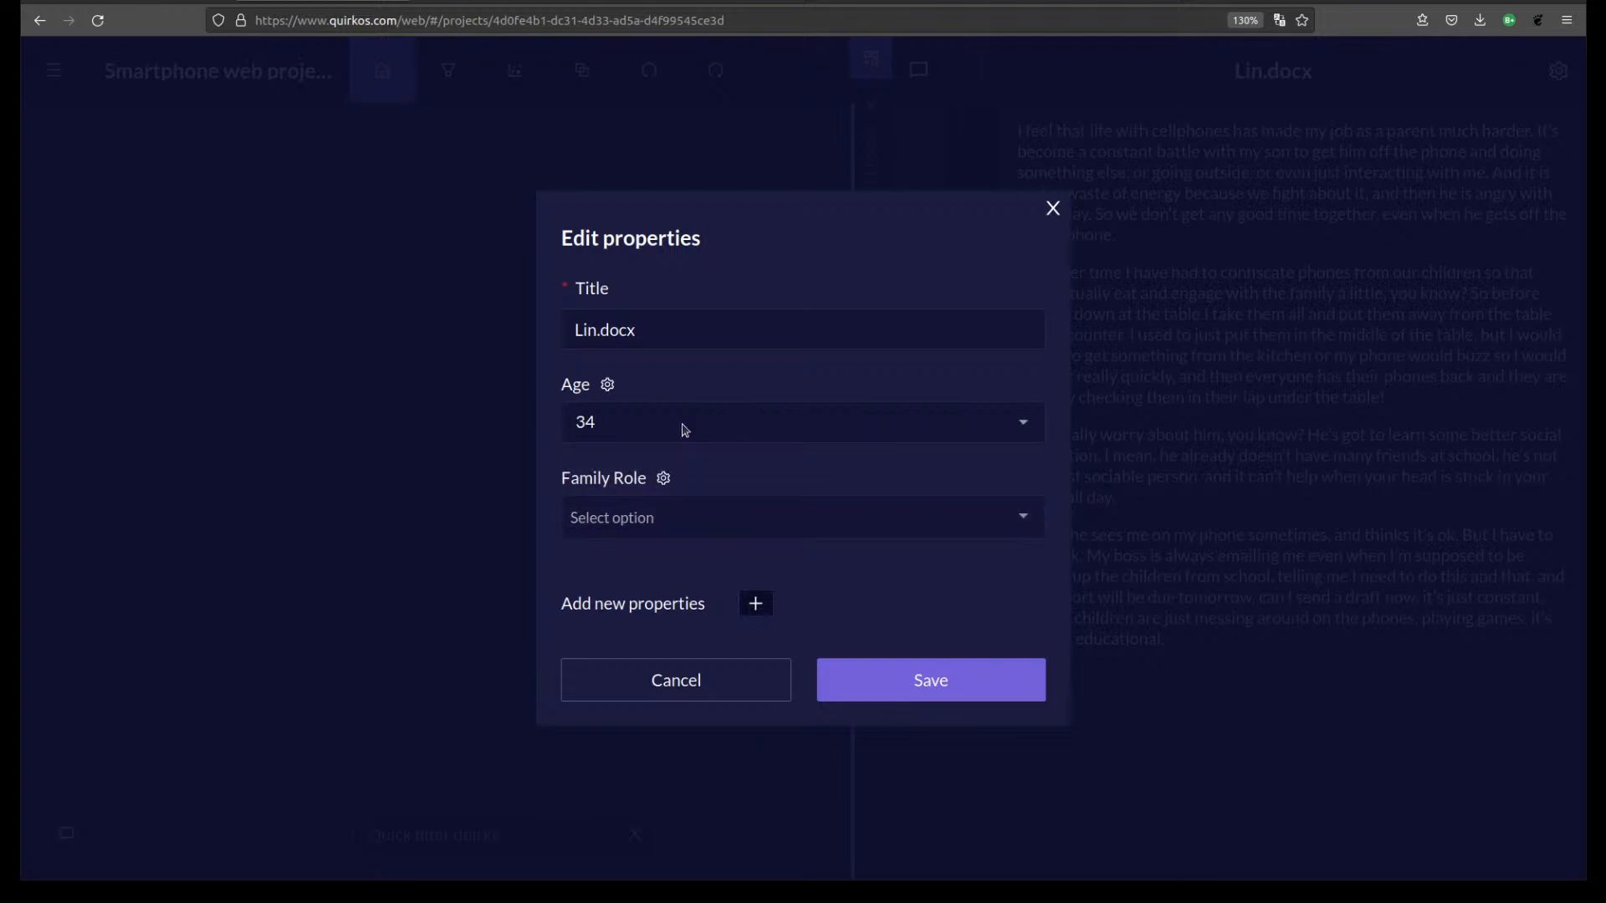
# Set the Family Role of Lin.docx to a new value "Mother" and save the source's properties.
pyautogui.click(1023, 520)
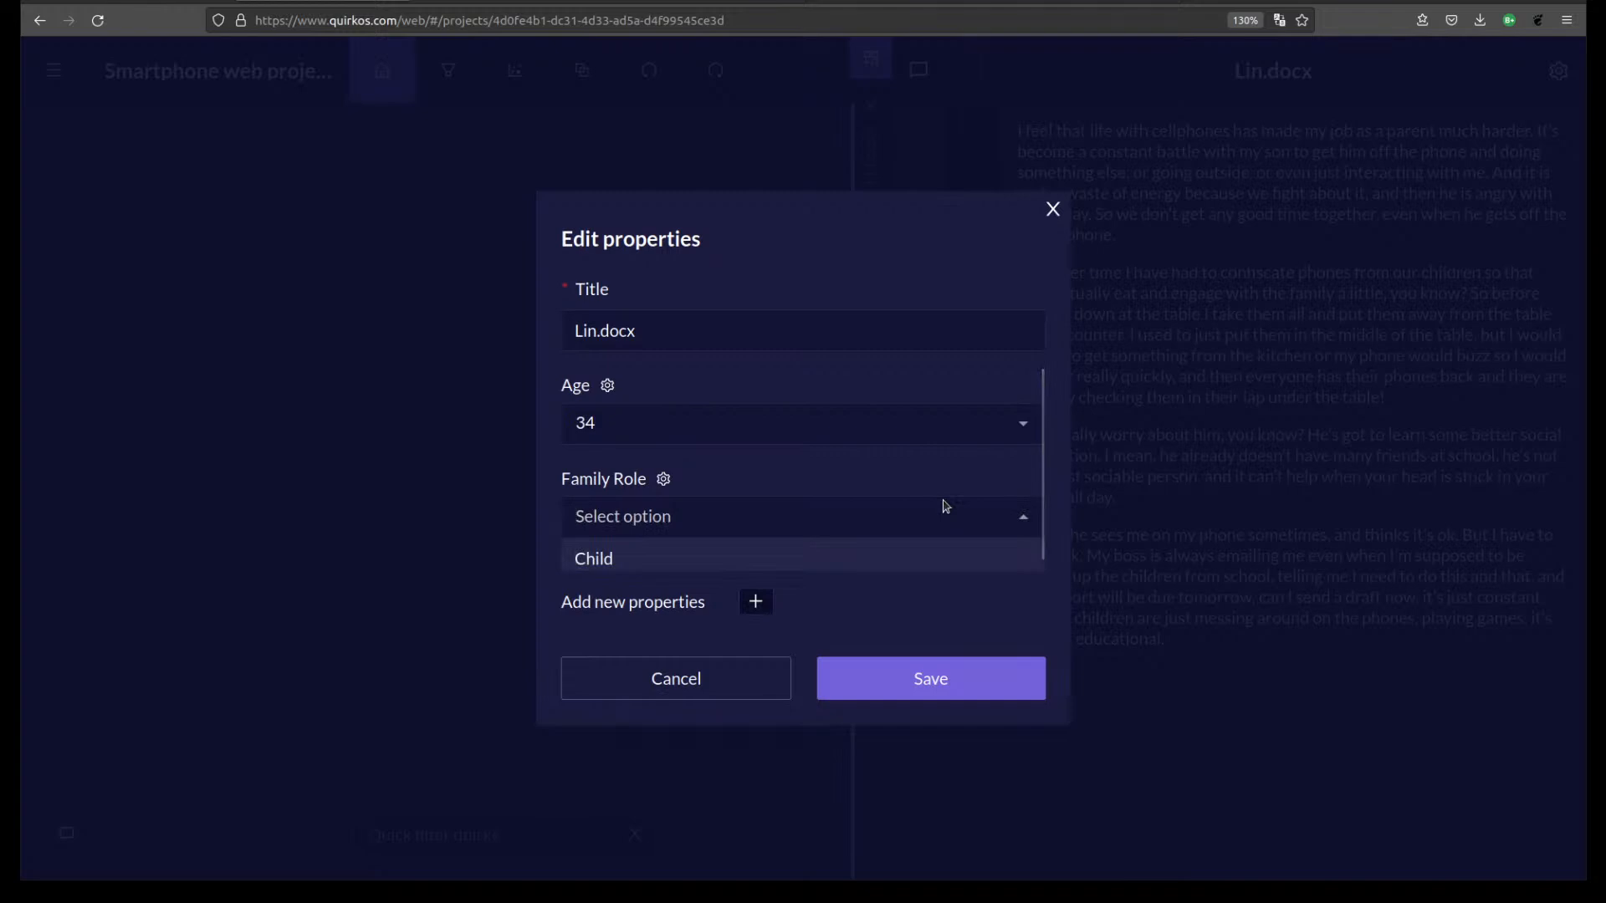
pyautogui.write('Mother')
pyautogui.press('Return')
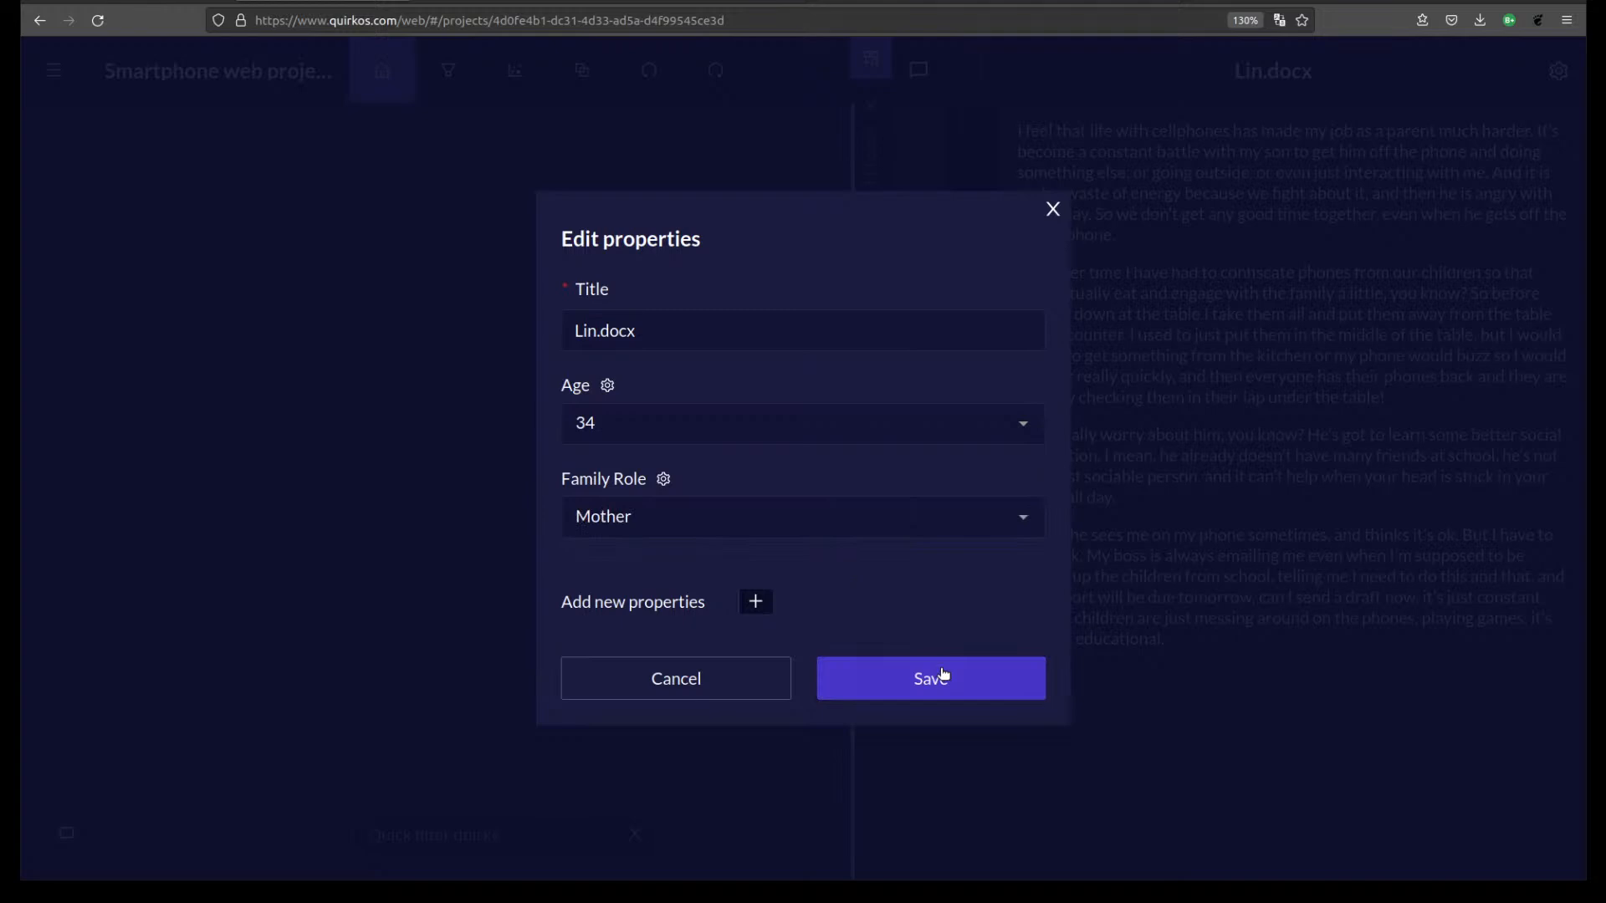
pyautogui.click(916, 667)
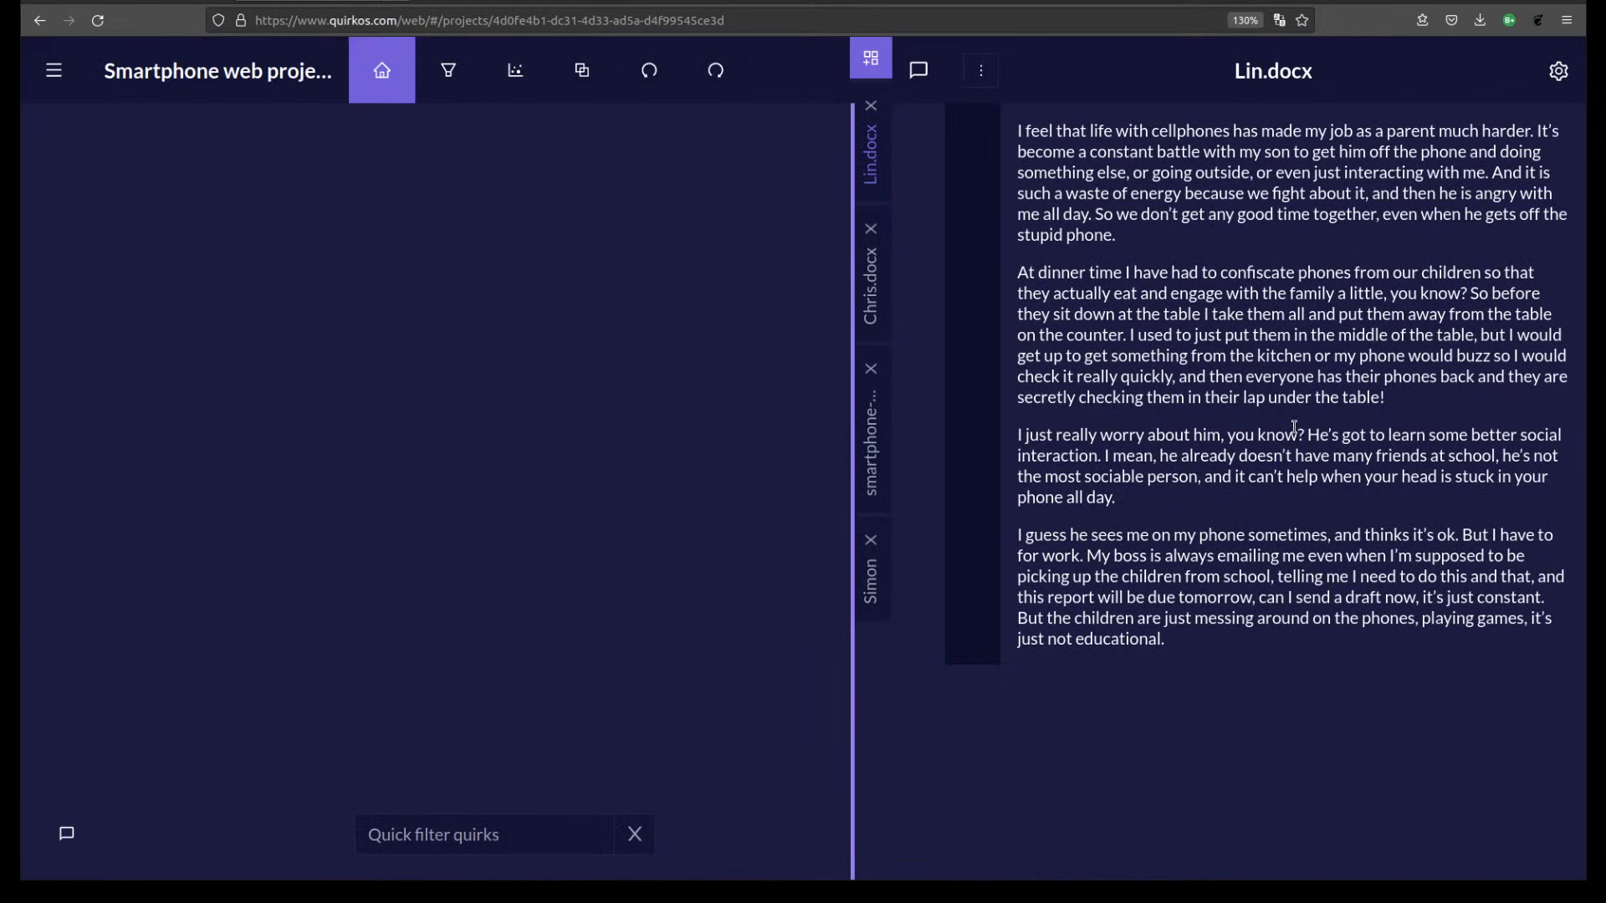
# Open the properties of Chris.docx and set Age to a new value of 35.
pyautogui.click(875, 289)
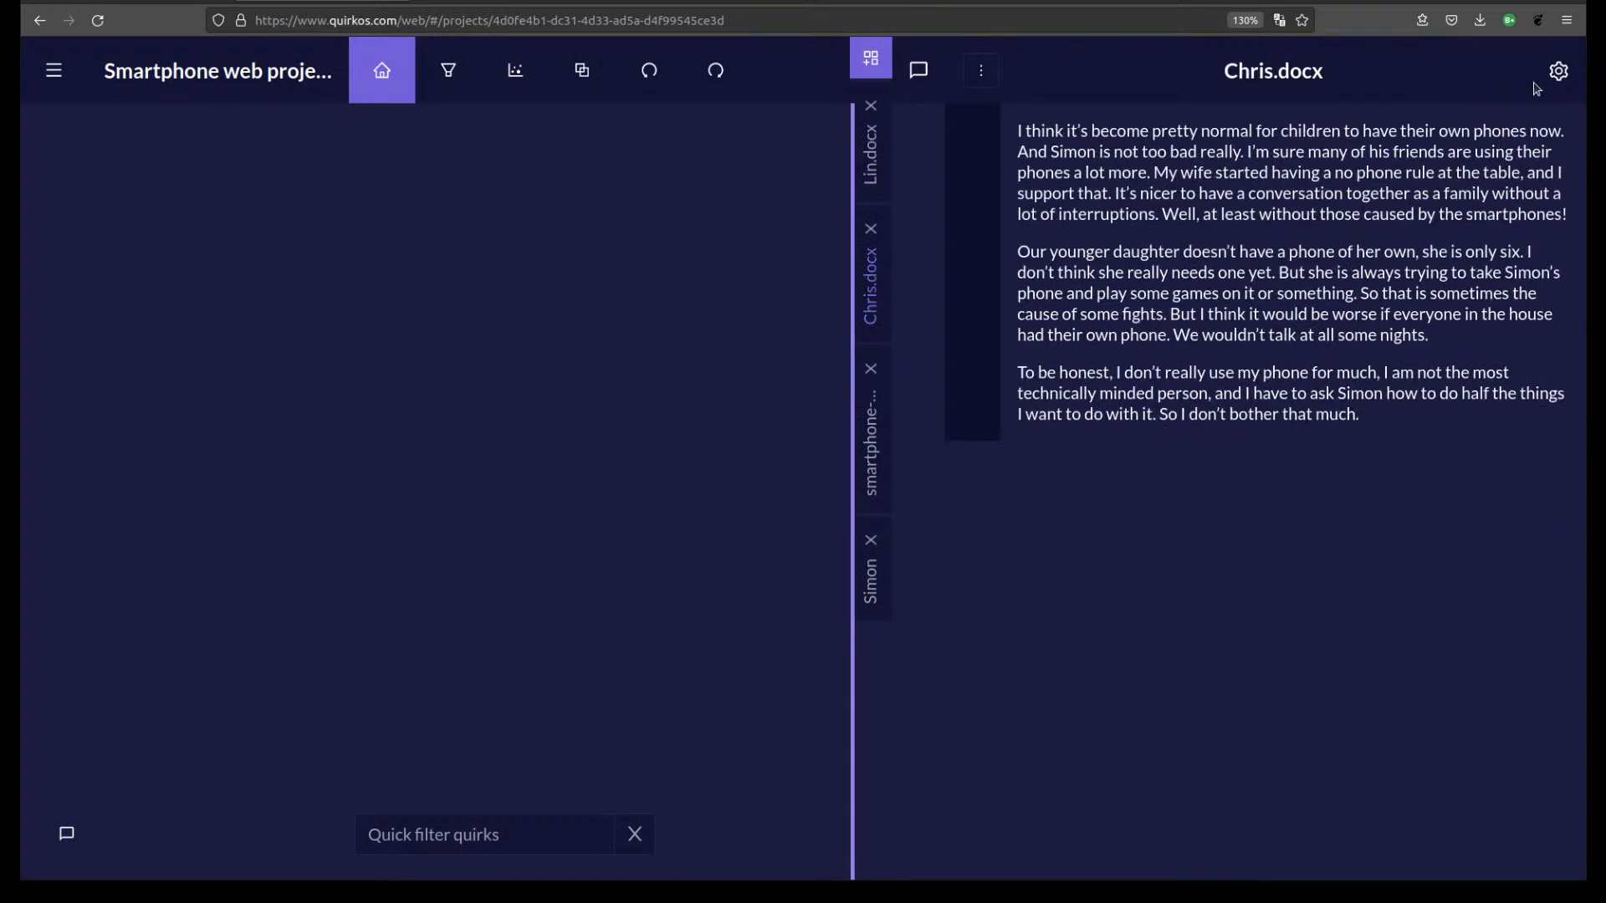
pyautogui.click(1557, 71)
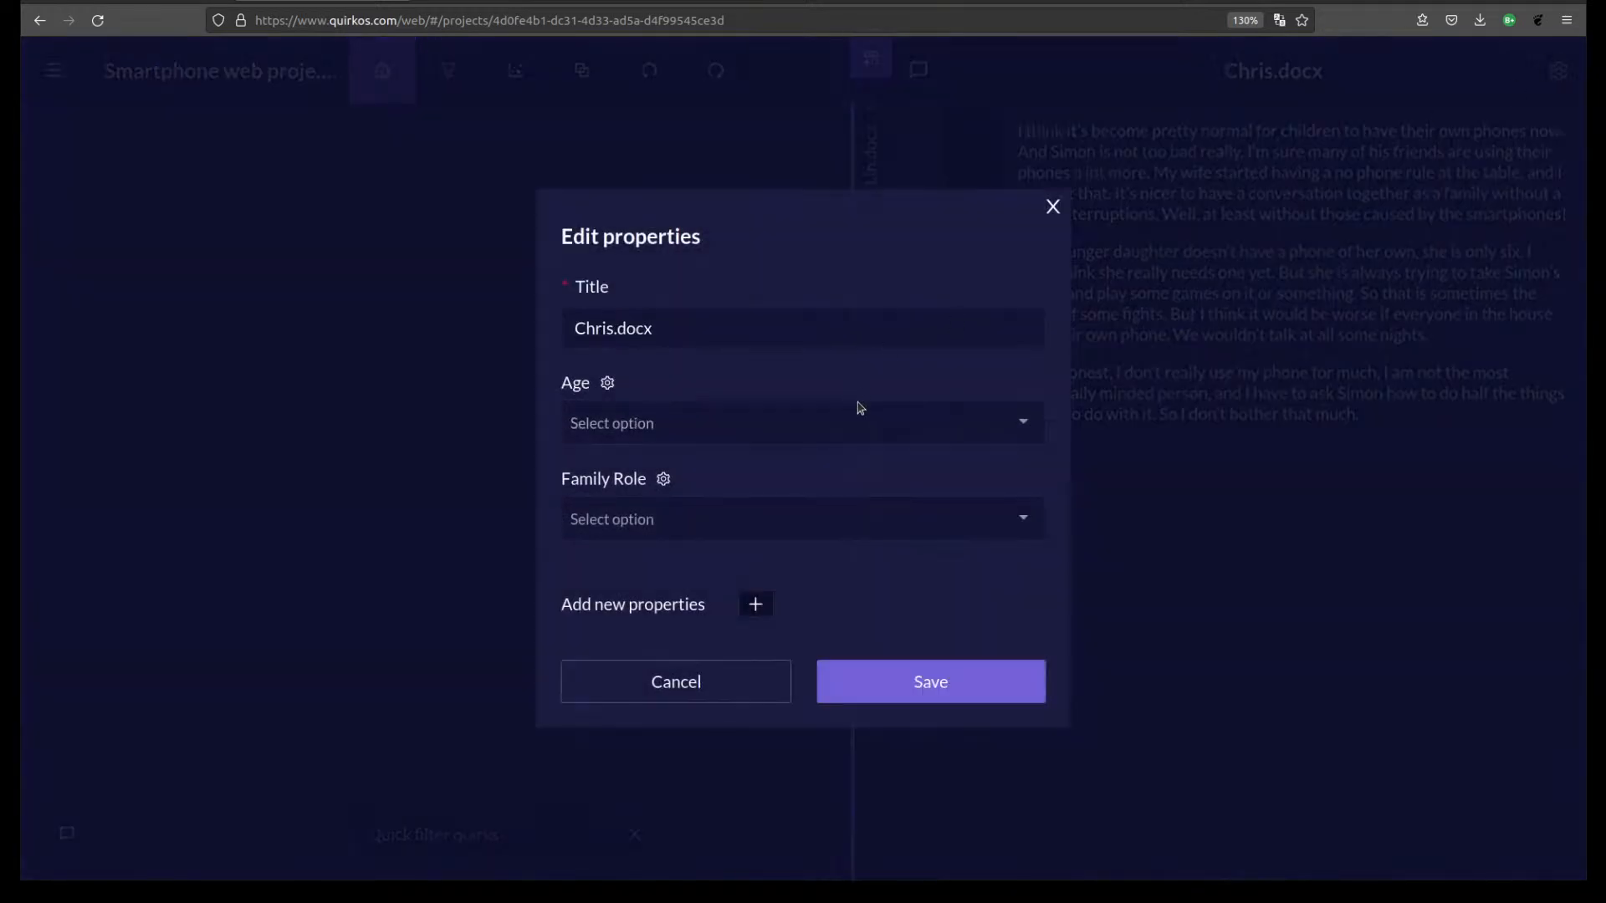
pyautogui.click(875, 433)
pyautogui.write('35')
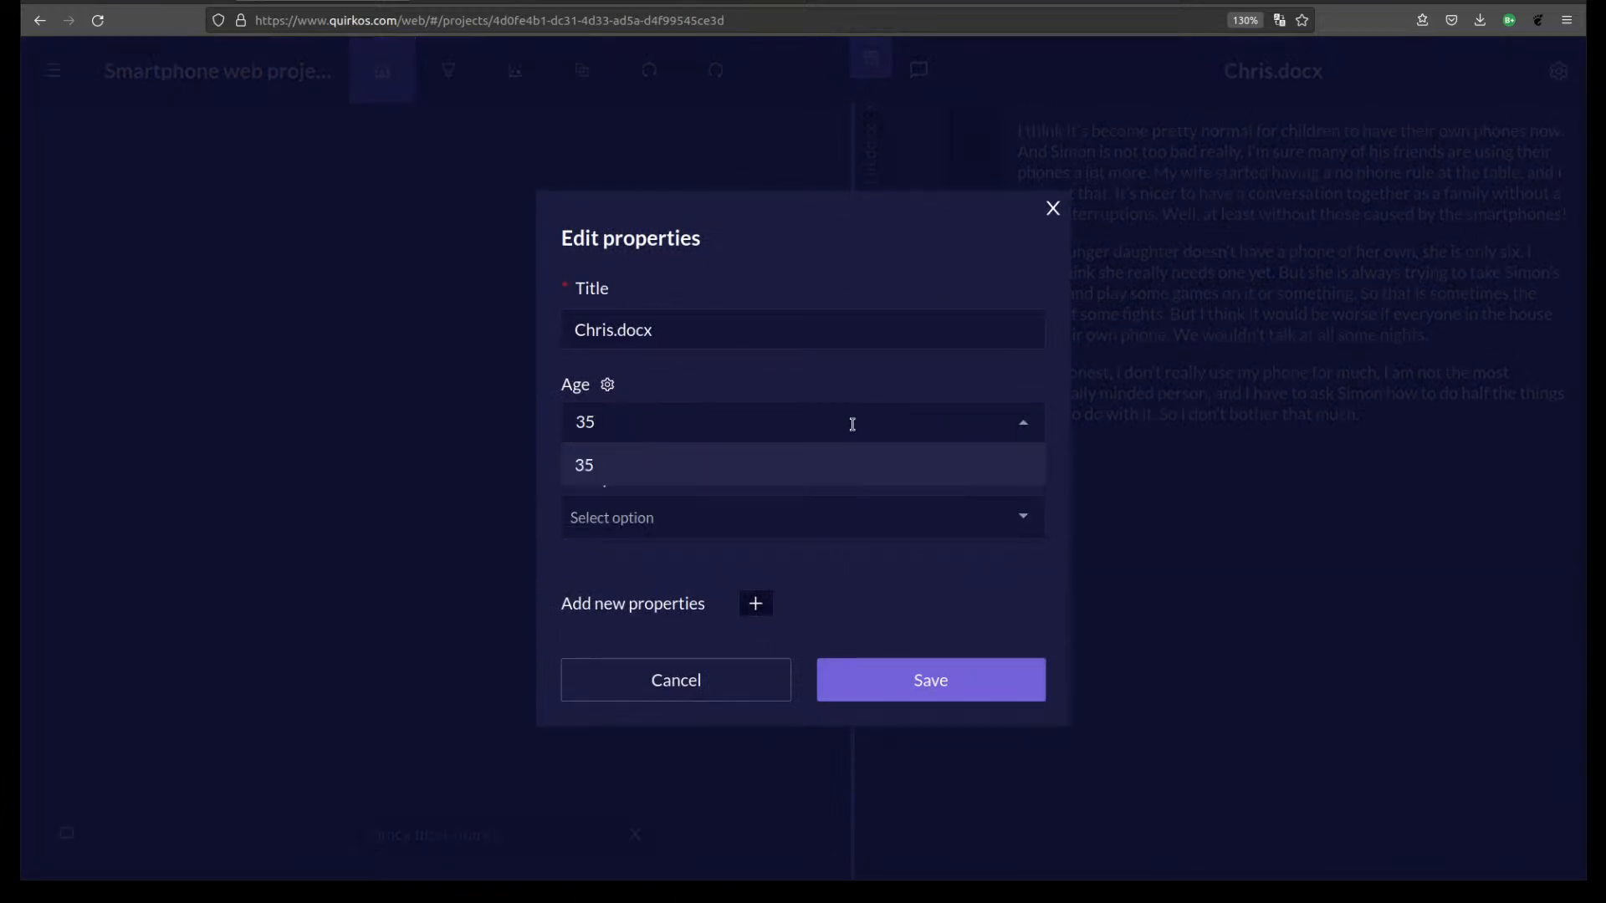
pyautogui.press('Return')
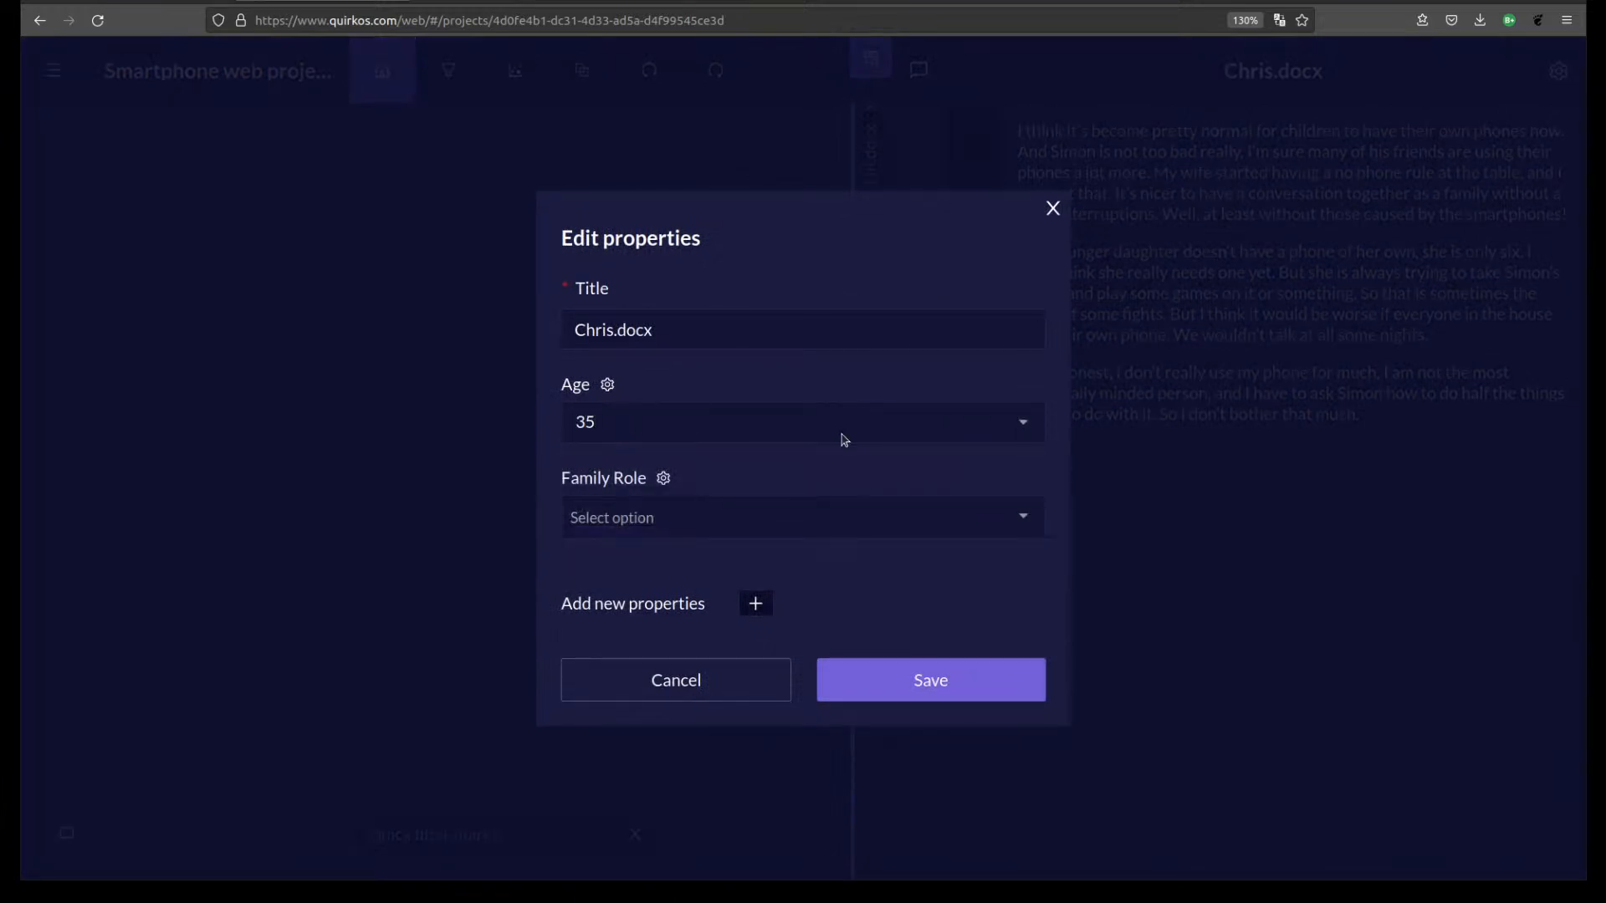
# Set the Family Role of Chris.docx to a new value "Father" and save the source's properties.
pyautogui.click(769, 516)
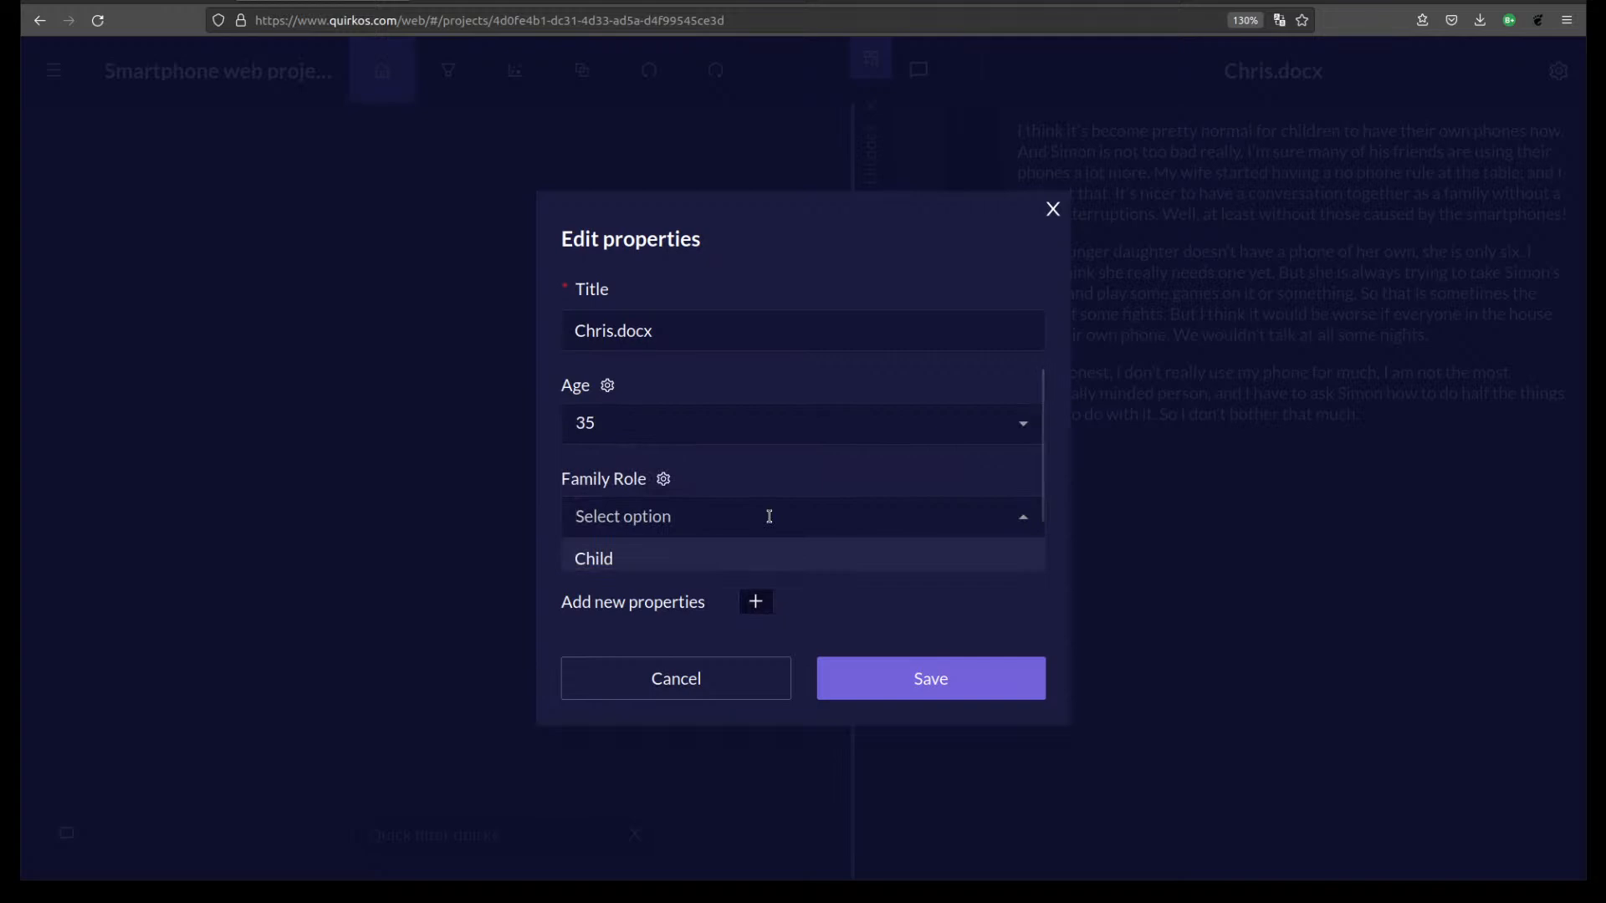
pyautogui.write('Father')
pyautogui.press('Return')
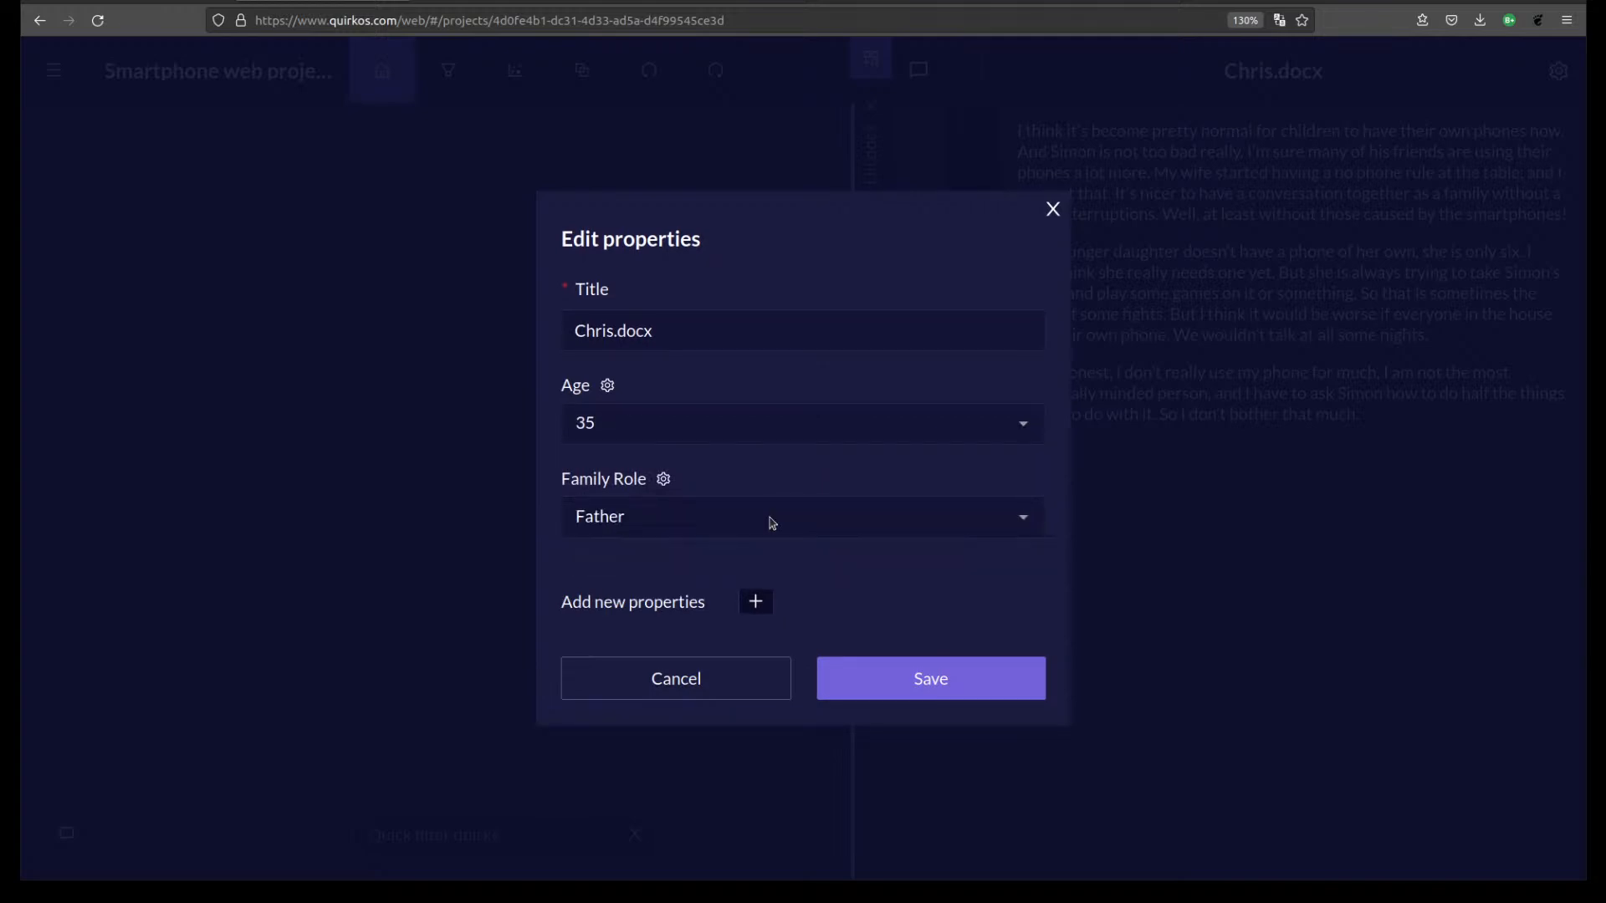
pyautogui.click(983, 687)
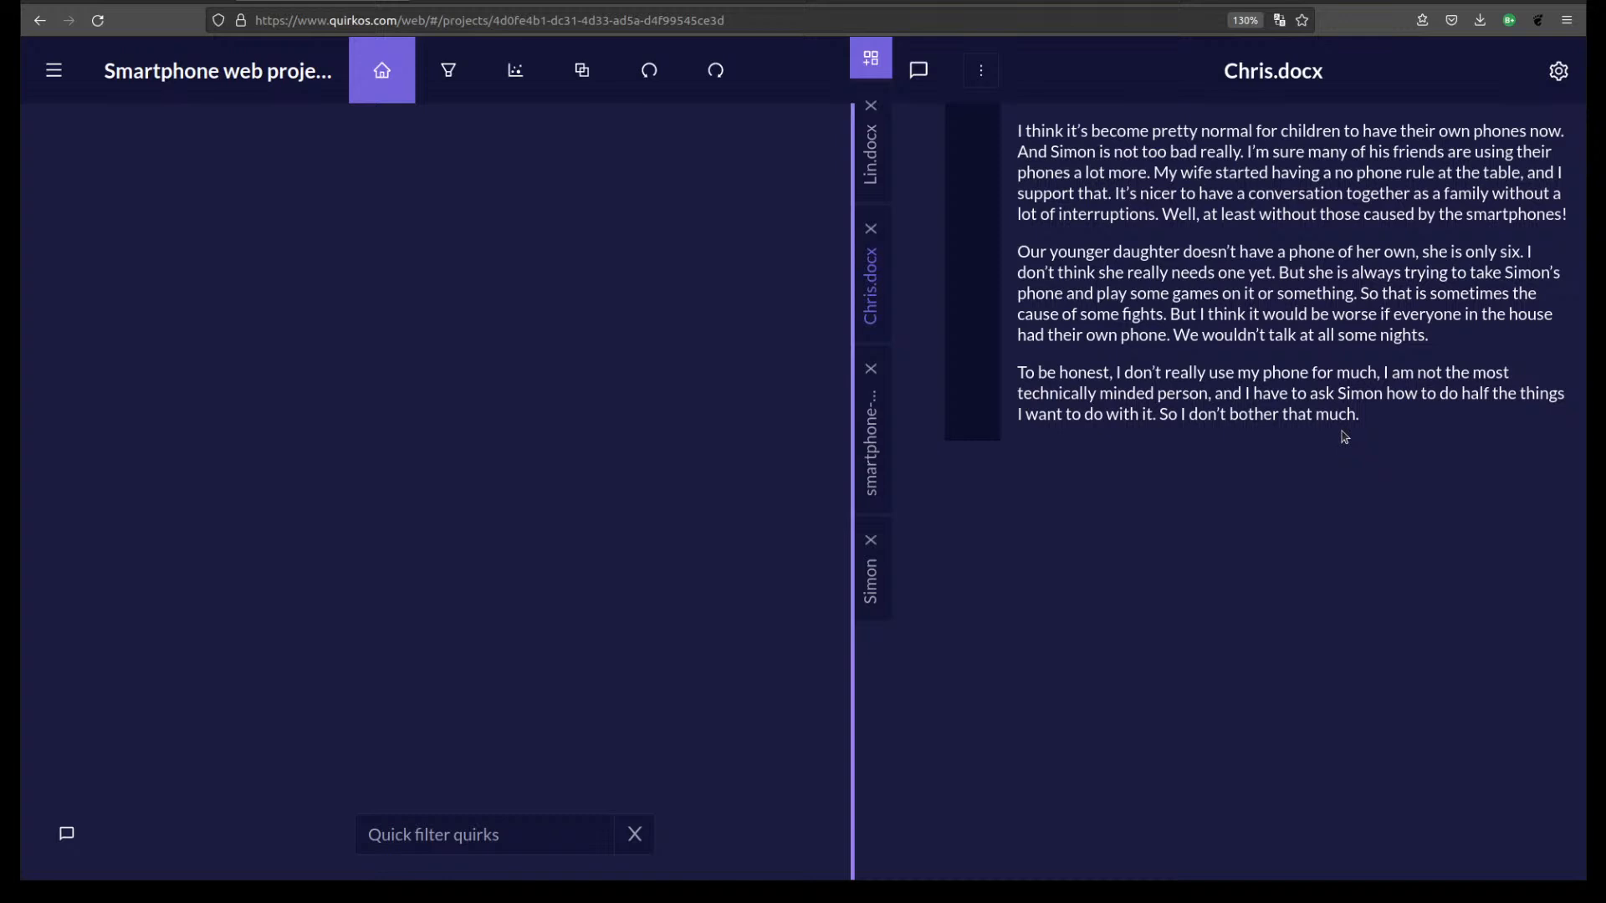
# In the properties of smartphone-article.pdf, create a property named "Data type" with the value "Journal Article".
pyautogui.click(871, 460)
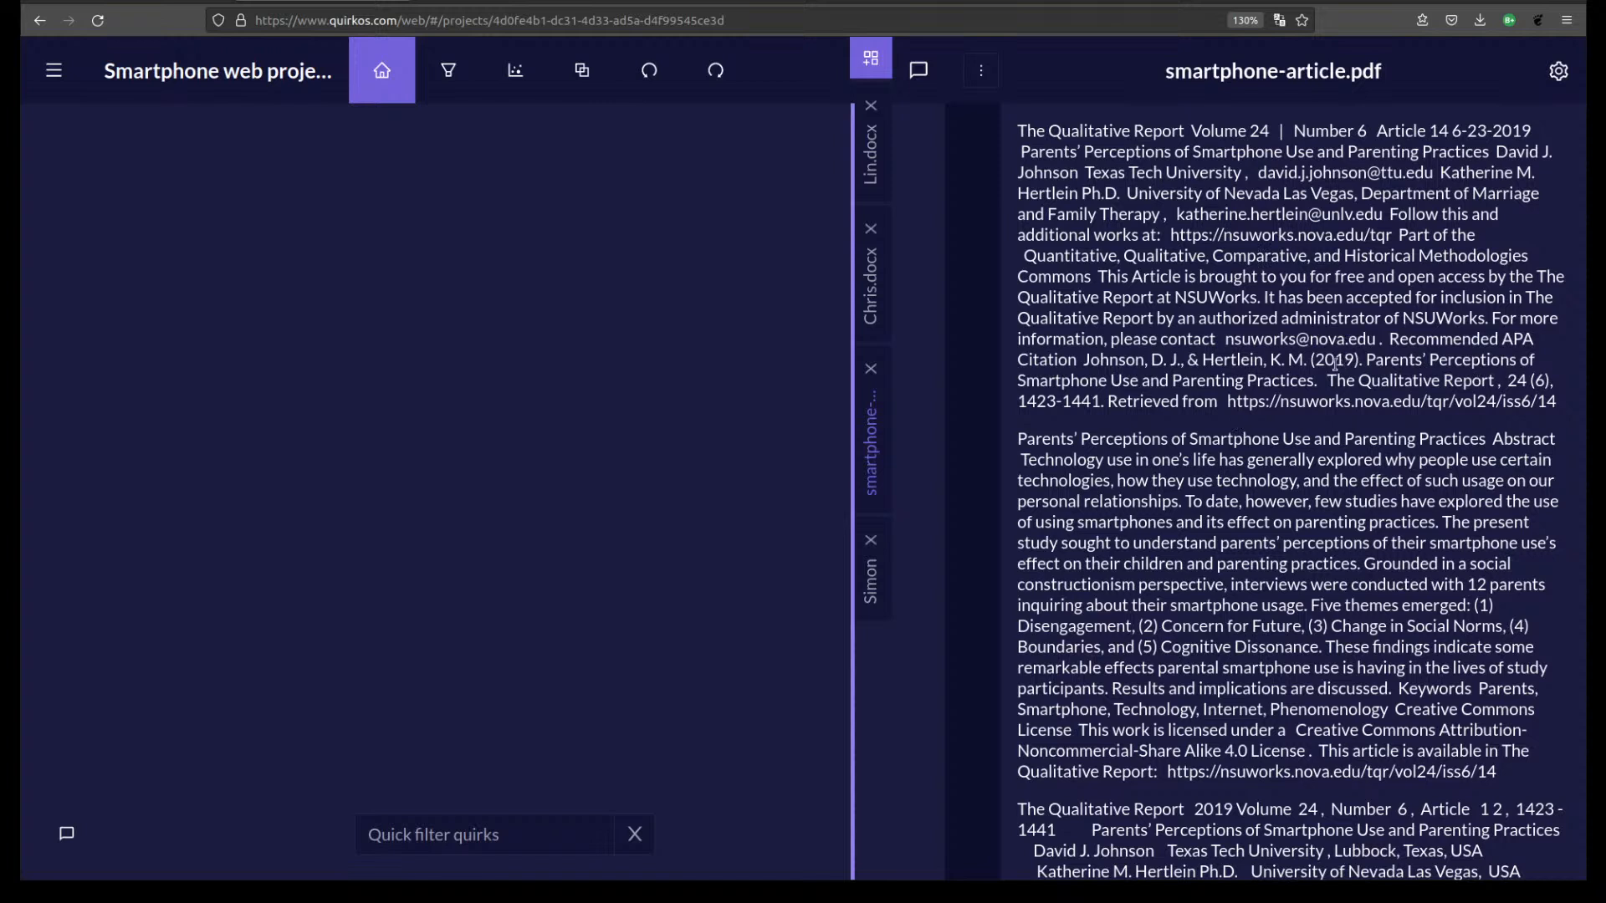
pyautogui.moveTo(1317, 359); pyautogui.dragTo(1352, 359)
pyautogui.click(1559, 79)
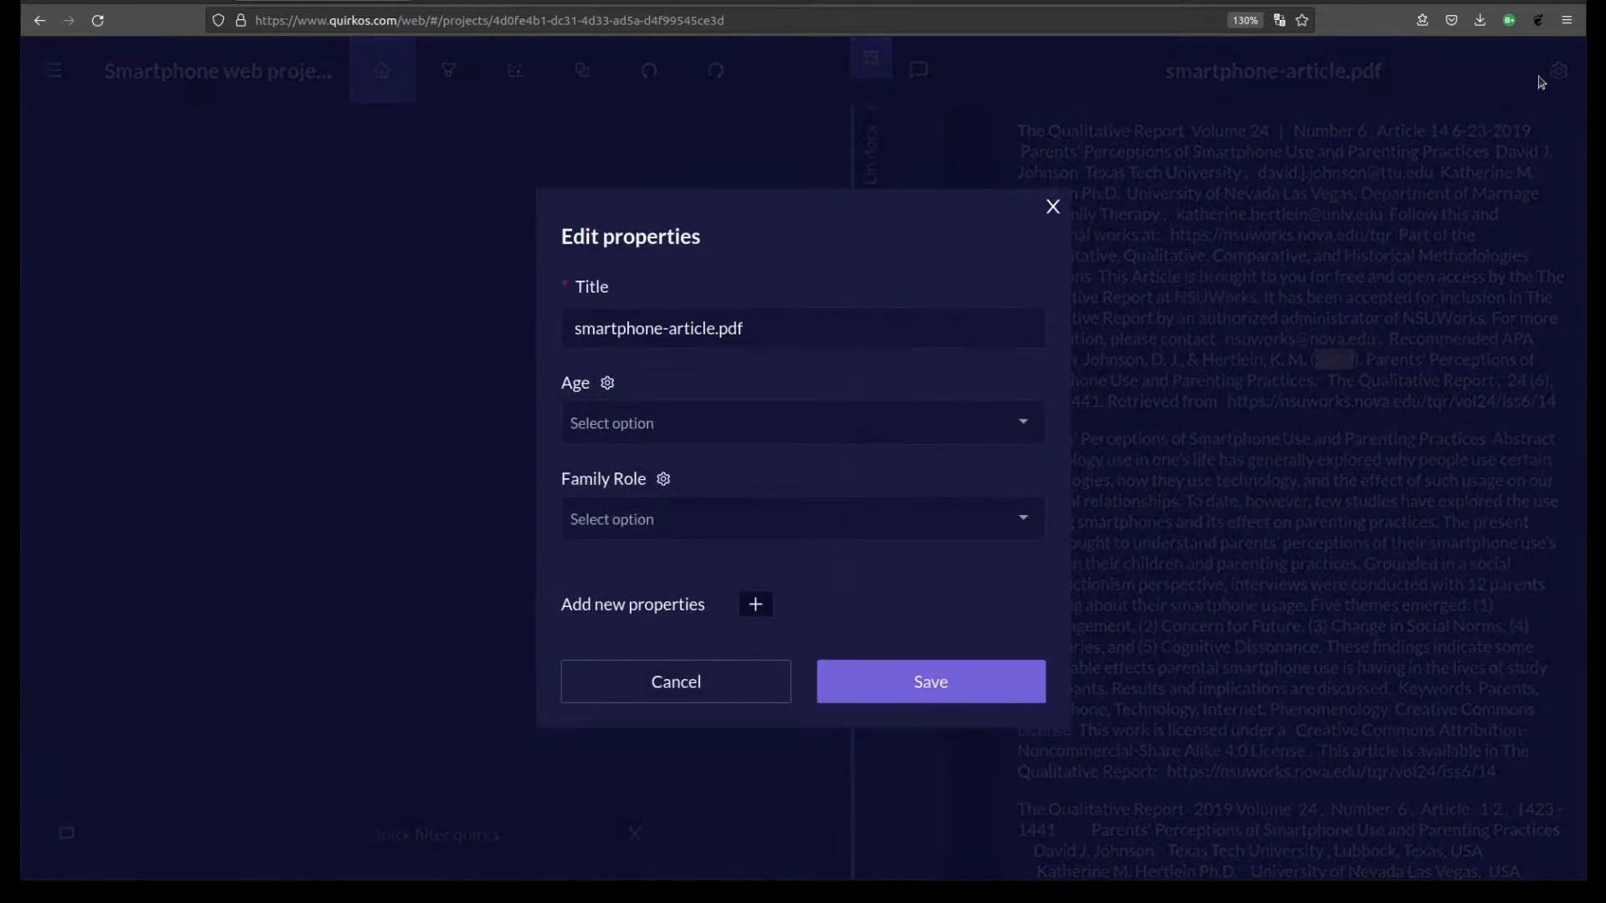
pyautogui.click(755, 604)
pyautogui.click(804, 392)
pyautogui.write('Data type')
pyautogui.click(794, 530)
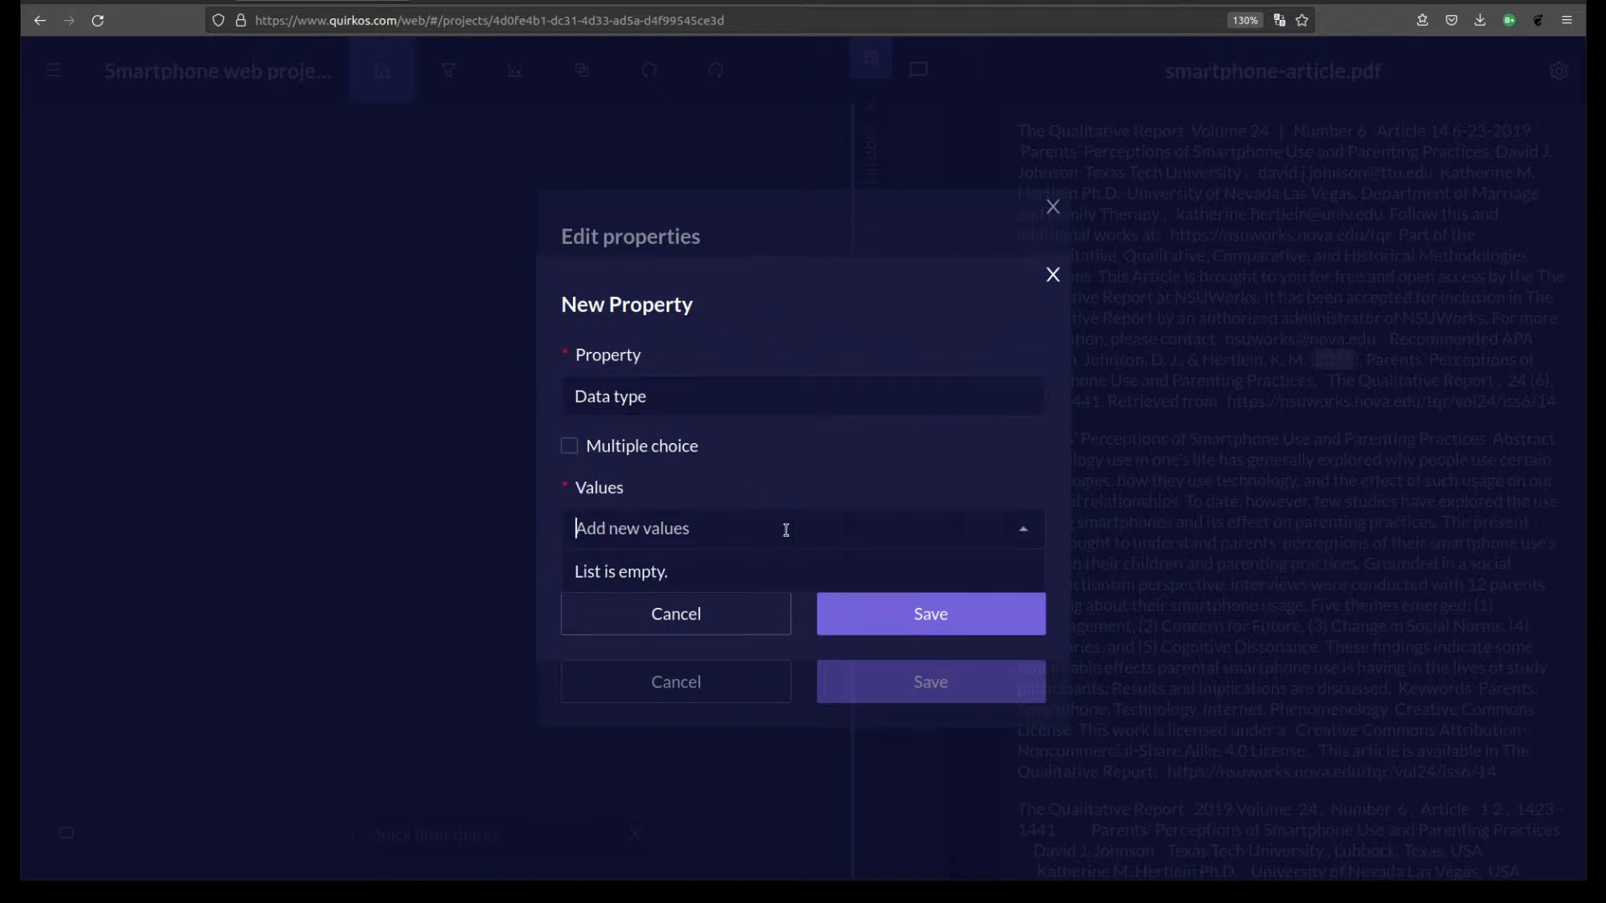
pyautogui.write('Journal ')
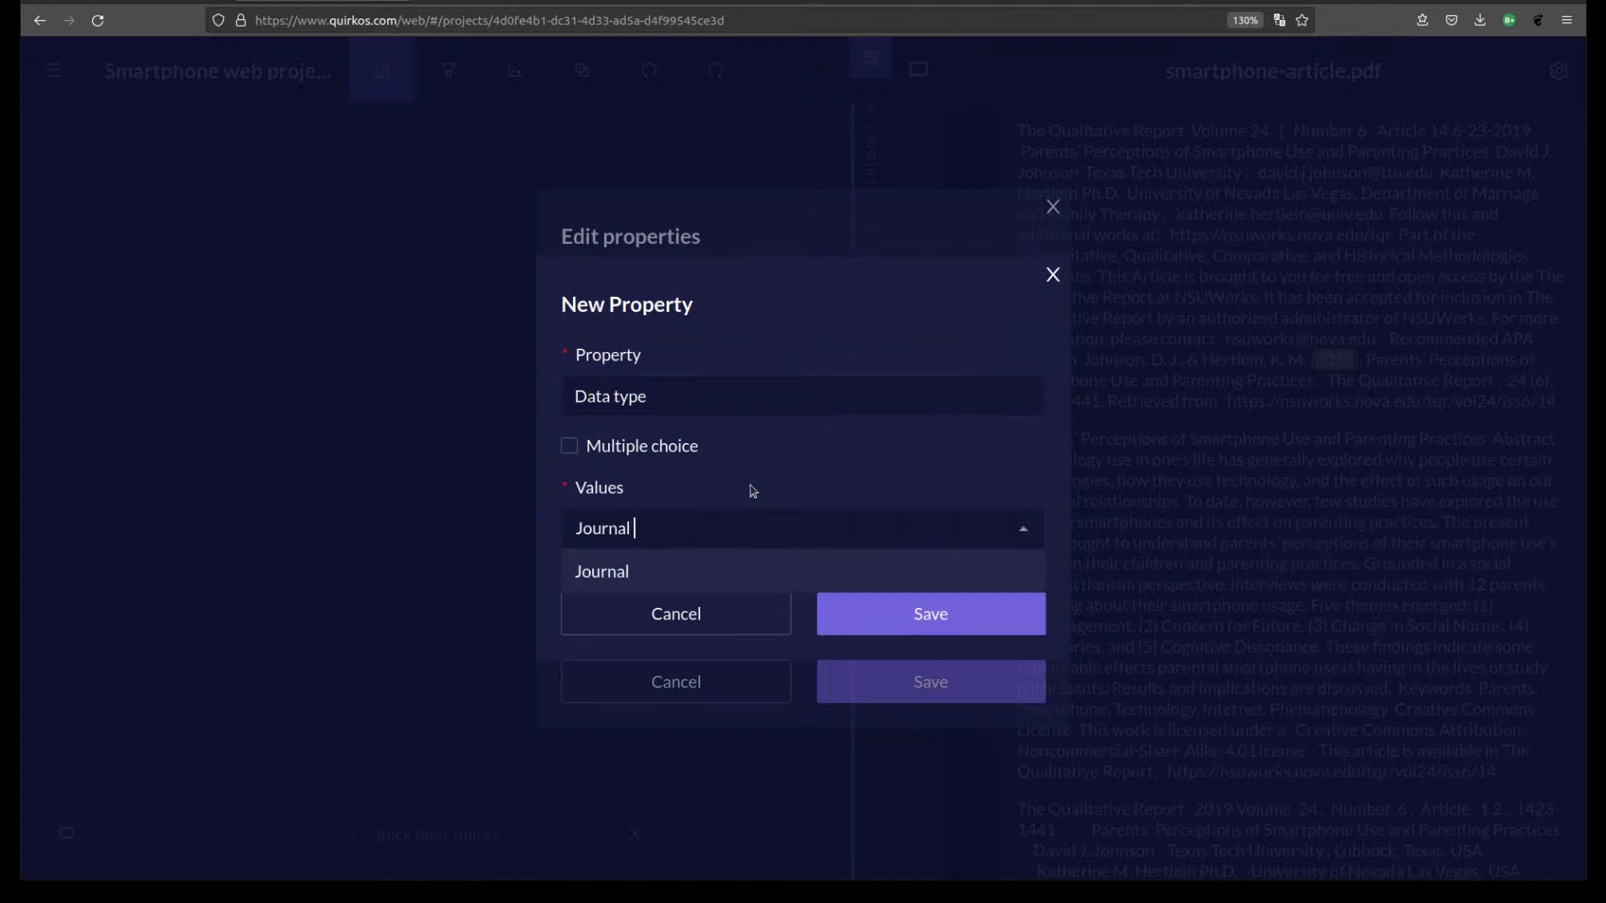
pyautogui.write('Article')
pyautogui.press('Return')
pyautogui.click(944, 630)
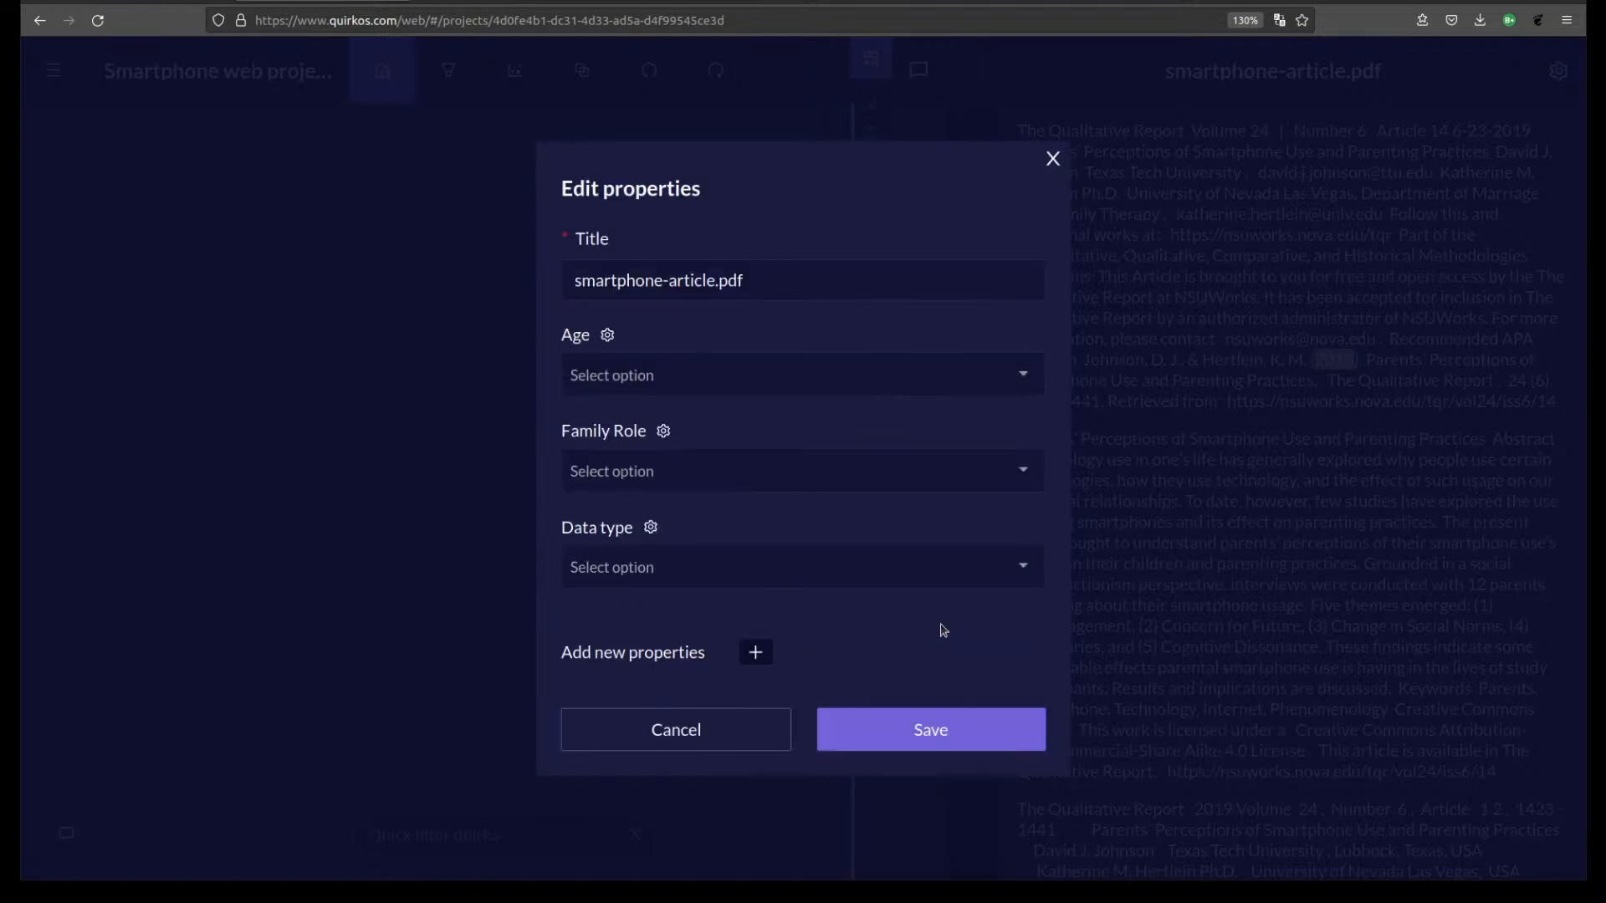
# Create a property named "Author" with the article's first author's surname plus "et al." as its value.
pyautogui.click(756, 653)
pyautogui.click(700, 387)
pyautogui.write('Author')
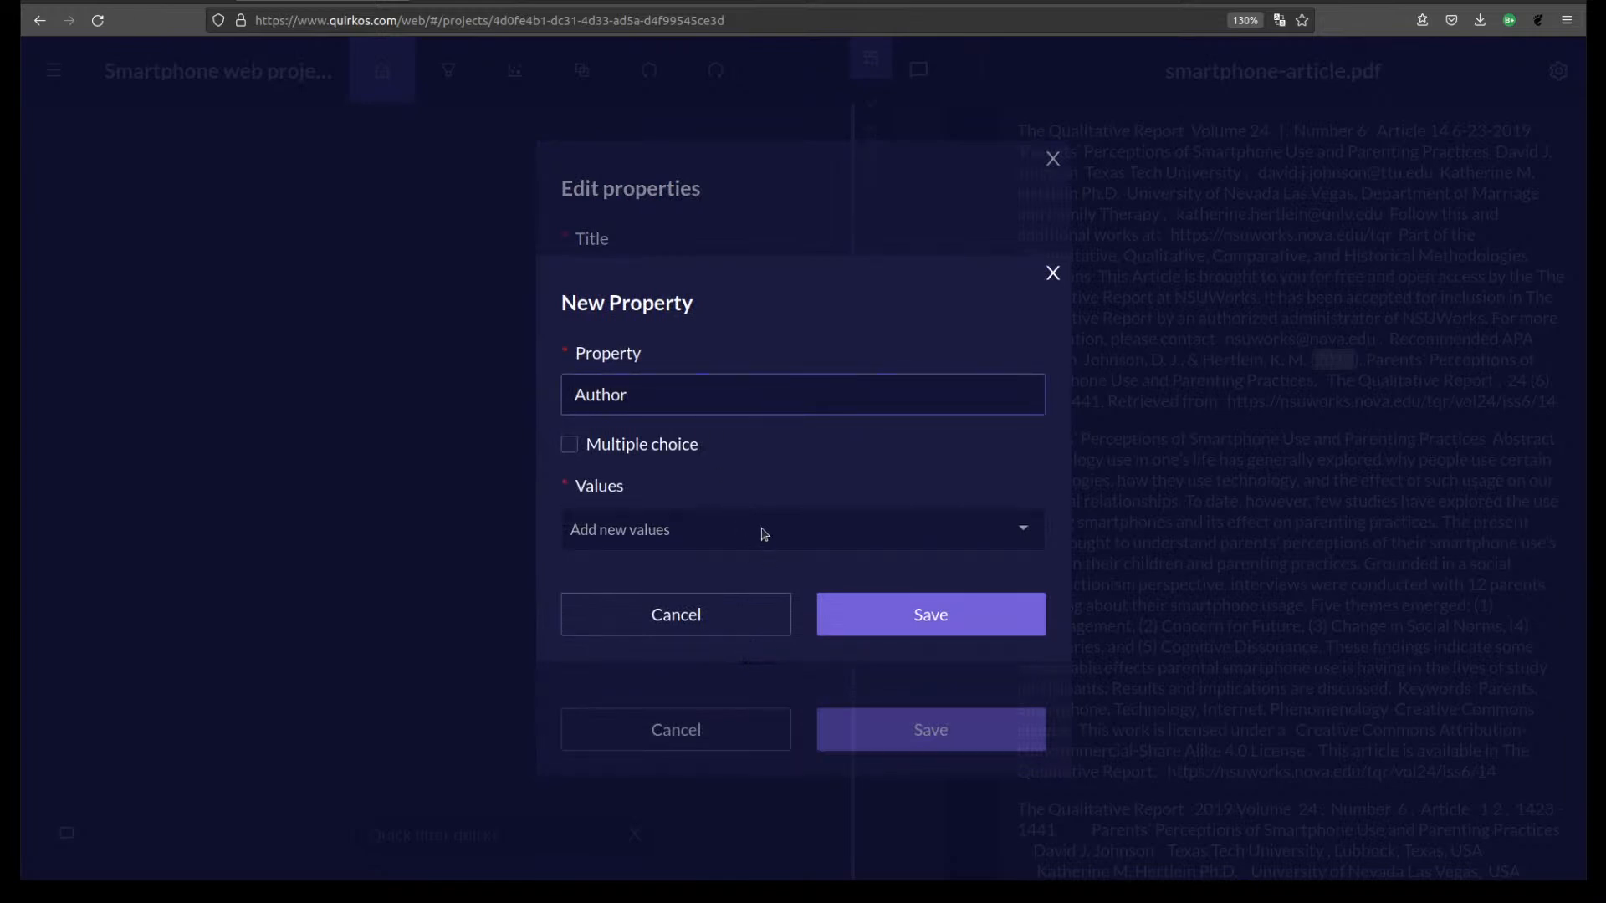
pyautogui.click(763, 532)
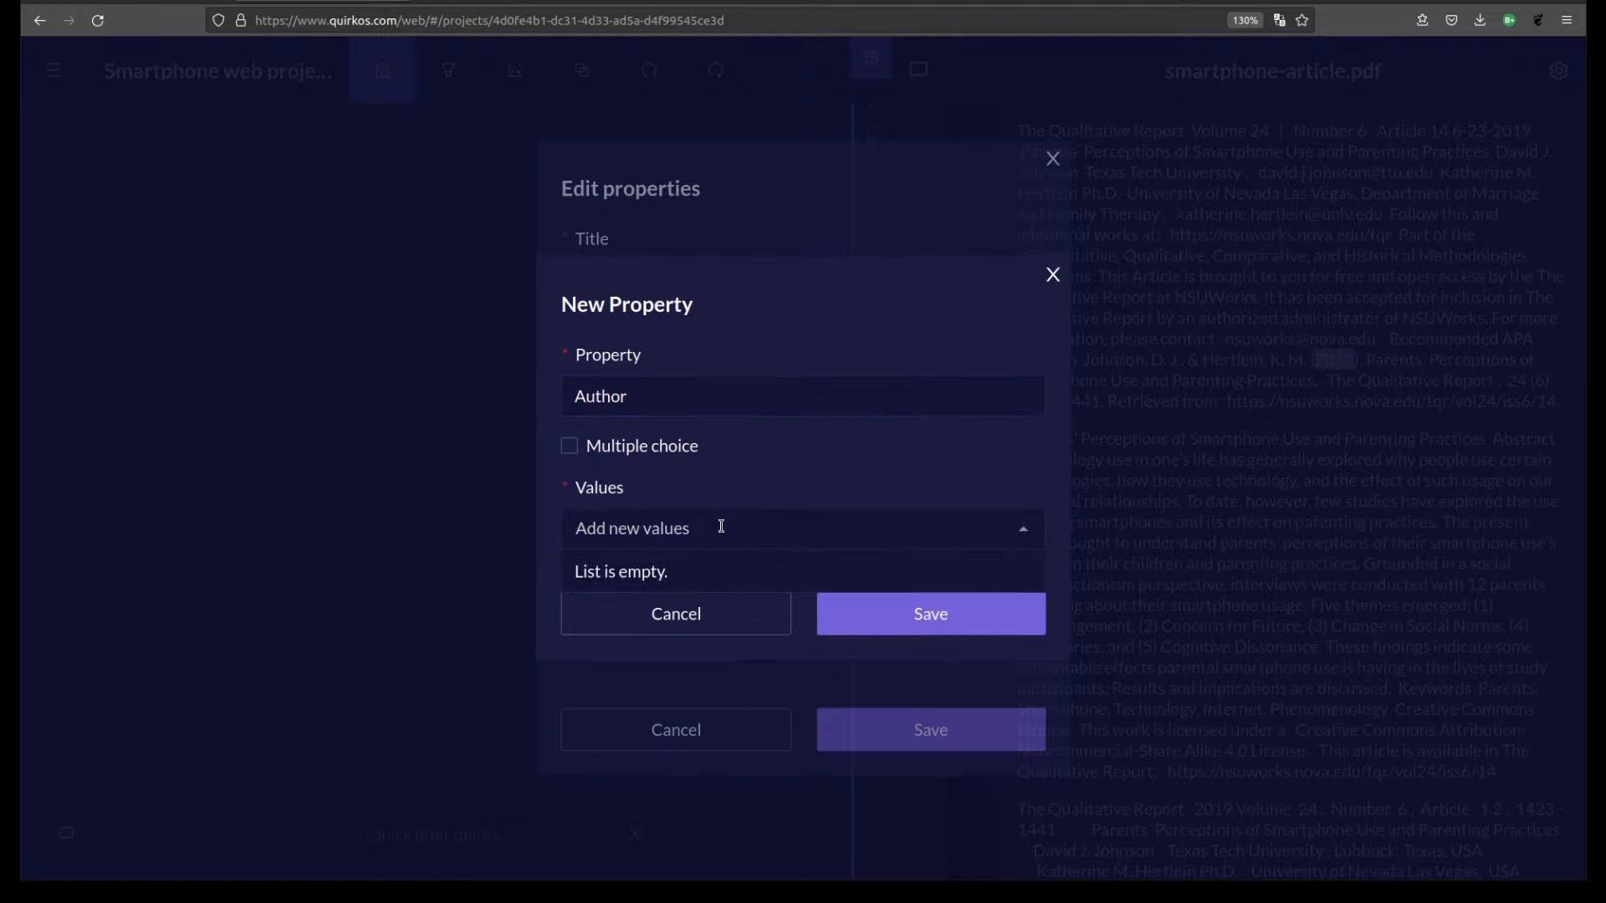
pyautogui.write('John')
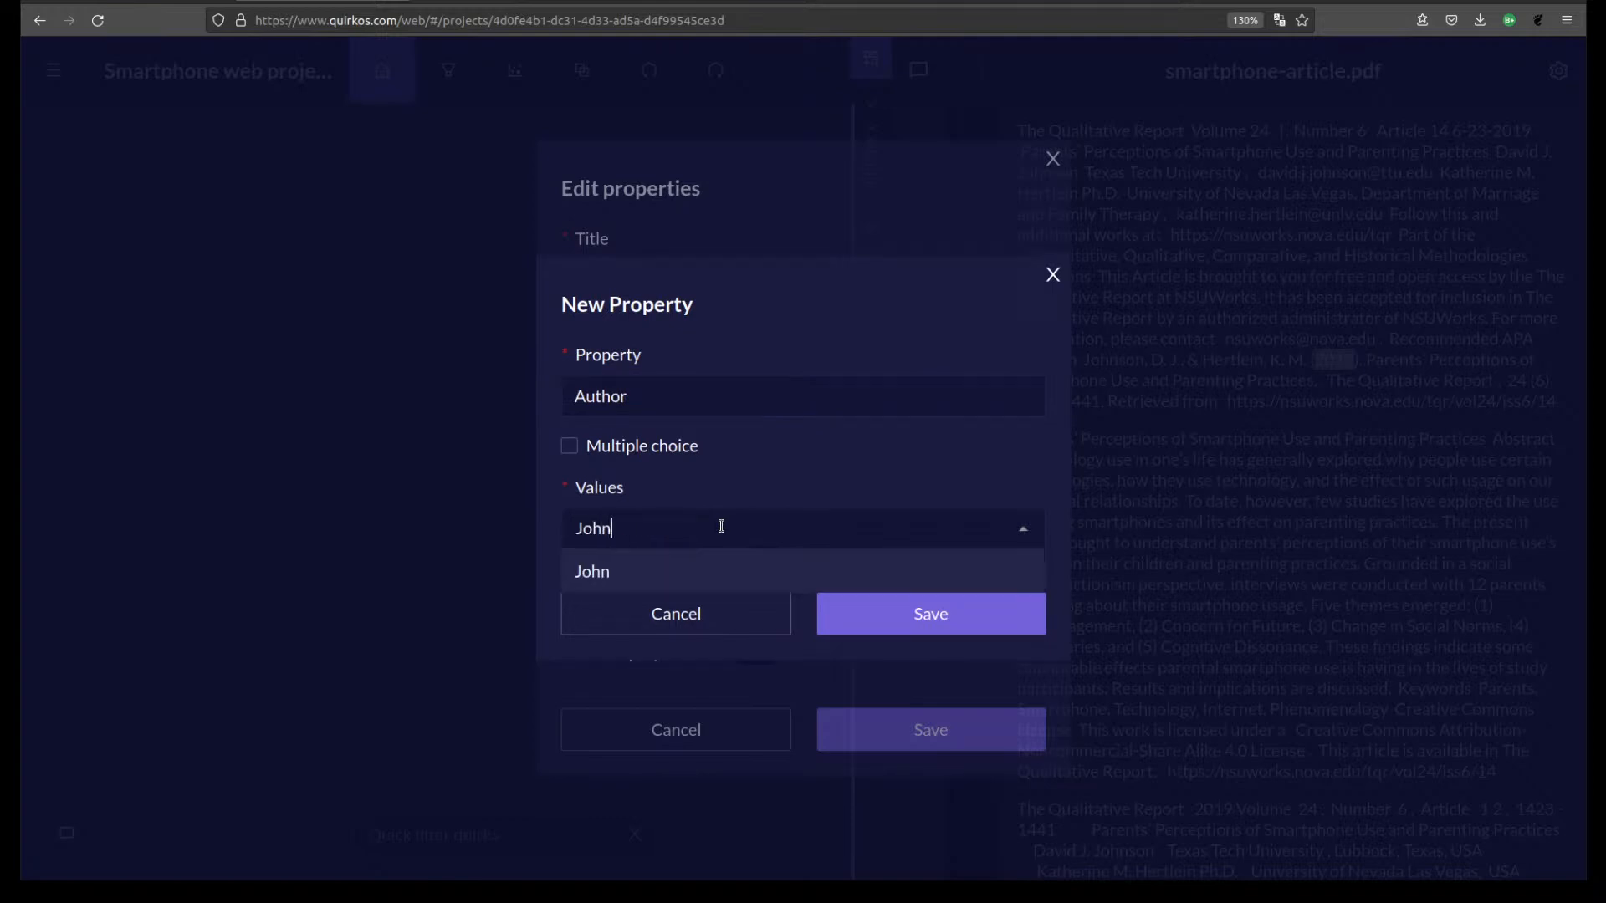
pyautogui.write('son et al.')
pyautogui.click(939, 617)
# Create a property named "Year" with the value 2019 and save it.
pyautogui.scroll(-1, 920, 602)
pyautogui.click(755, 669)
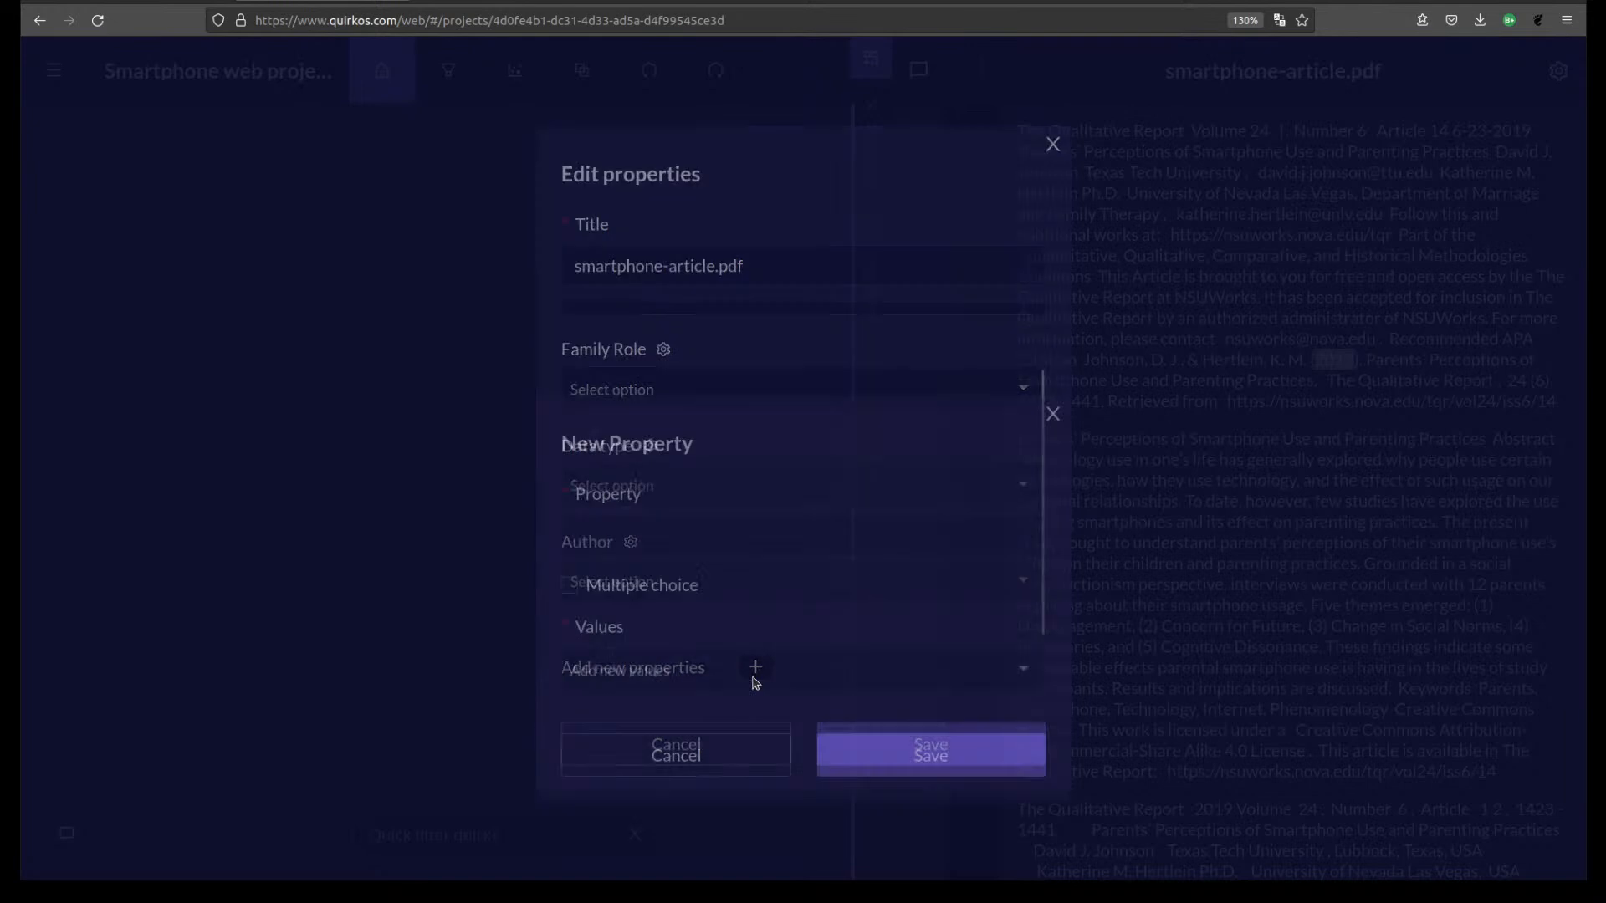
pyautogui.click(659, 386)
pyautogui.write('Year')
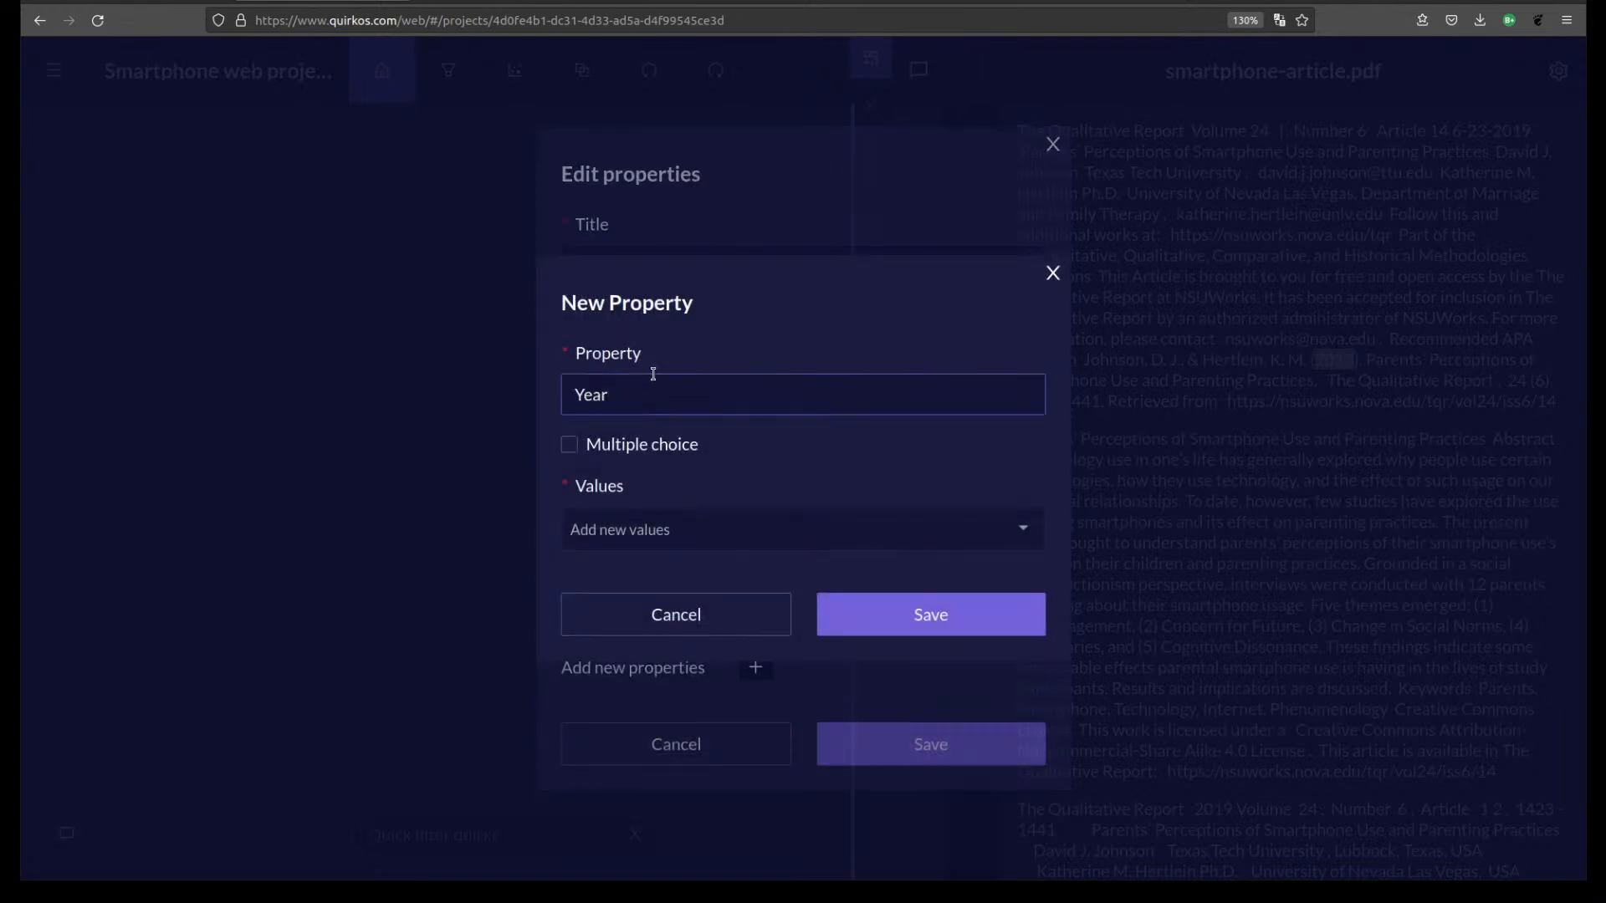
pyautogui.click(795, 545)
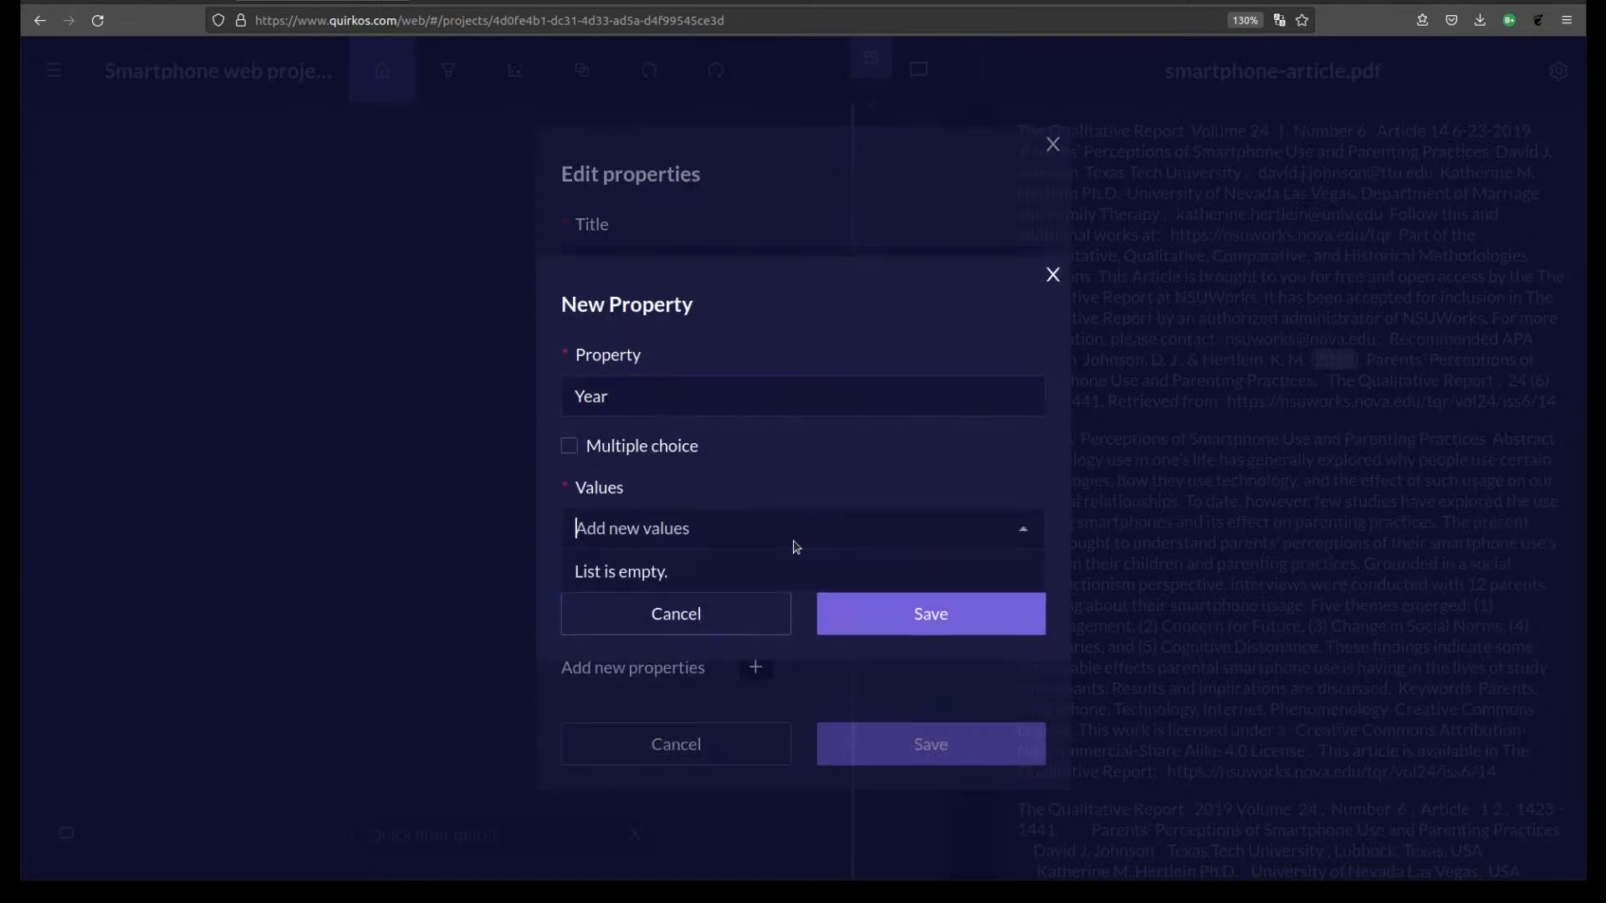
pyautogui.write('2019')
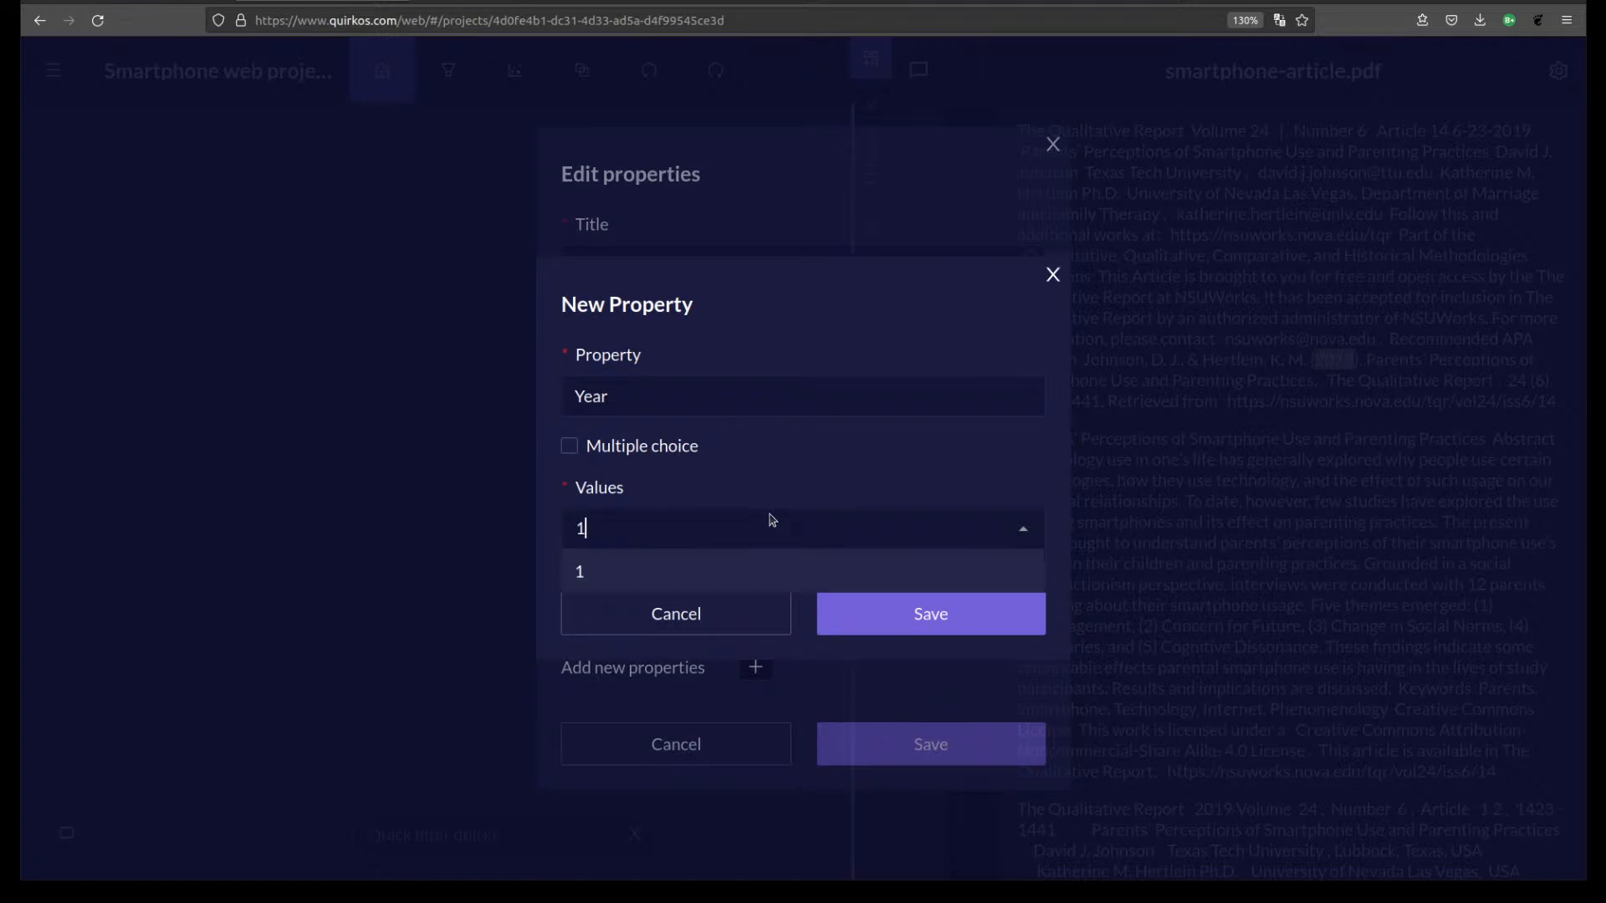
pyautogui.click(928, 612)
# Assign Year 2019, the article's author value and Data type "Journal Article" to smartphone-article.pdf, and save its properties.
pyautogui.scroll(-1, 906, 541)
pyautogui.click(851, 572)
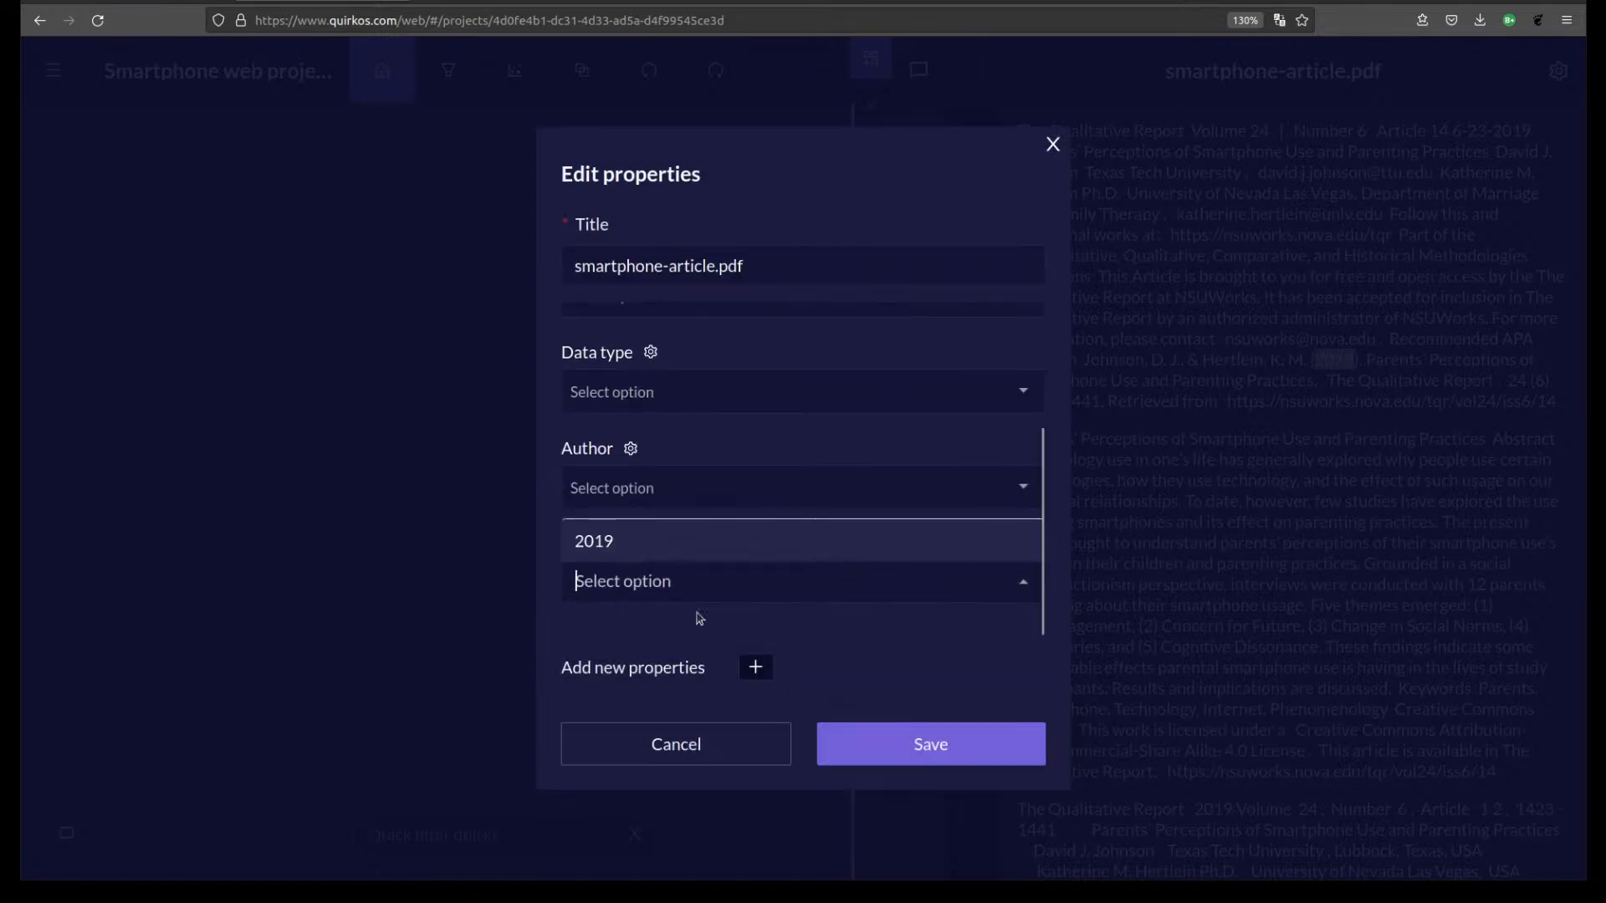
pyautogui.click(667, 541)
pyautogui.click(663, 500)
pyautogui.click(626, 532)
pyautogui.click(713, 389)
pyautogui.click(659, 437)
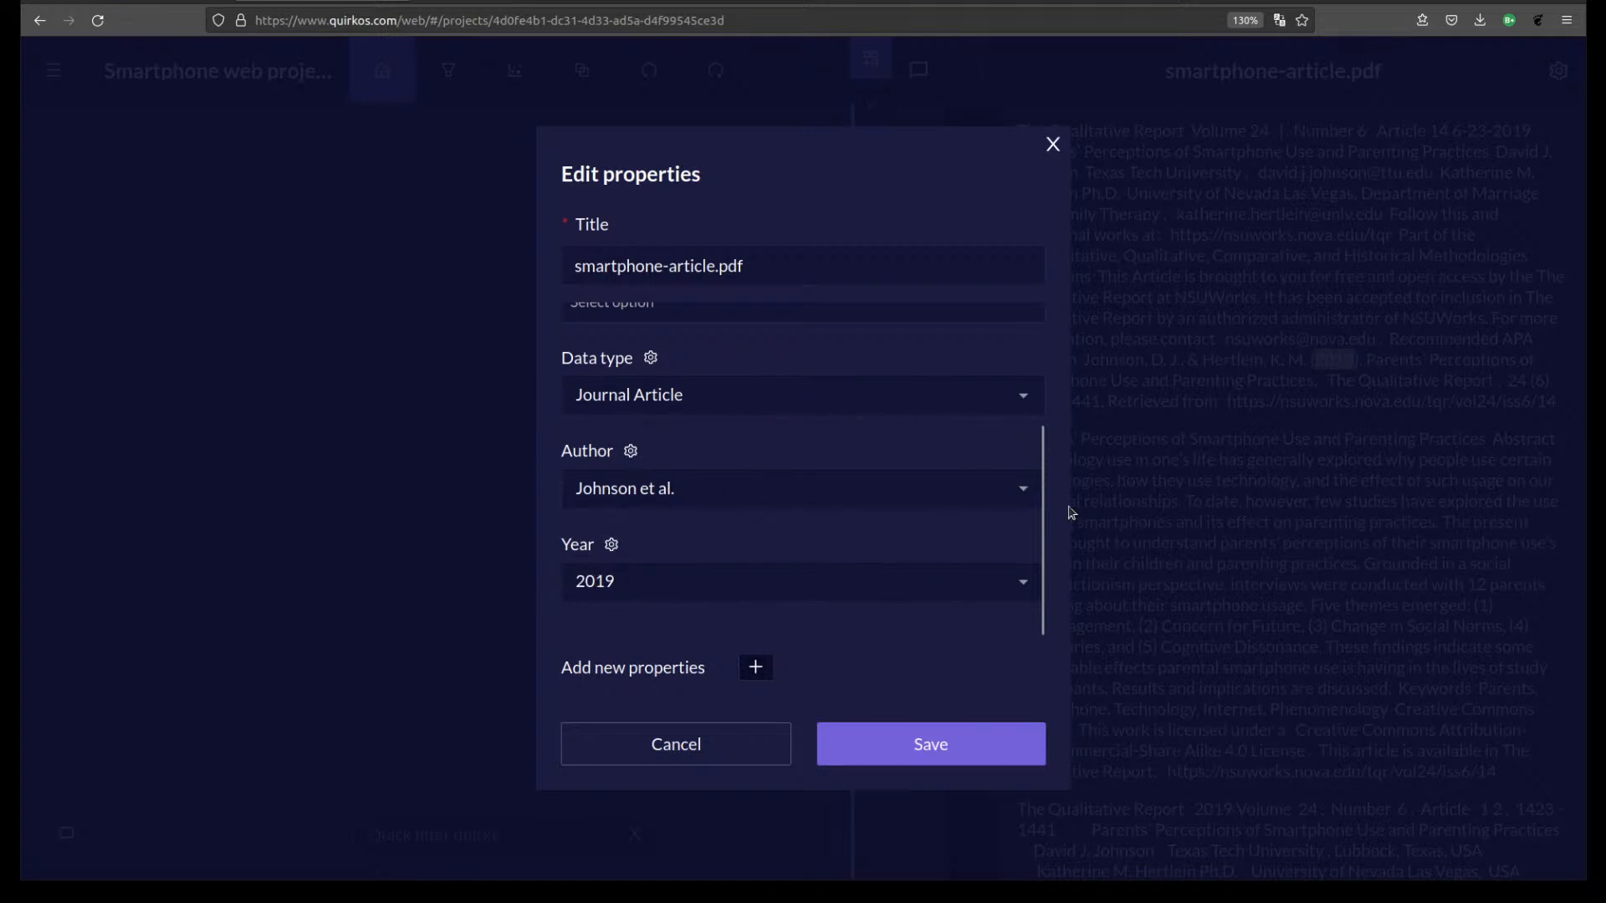
pyautogui.scroll(2, 952, 531)
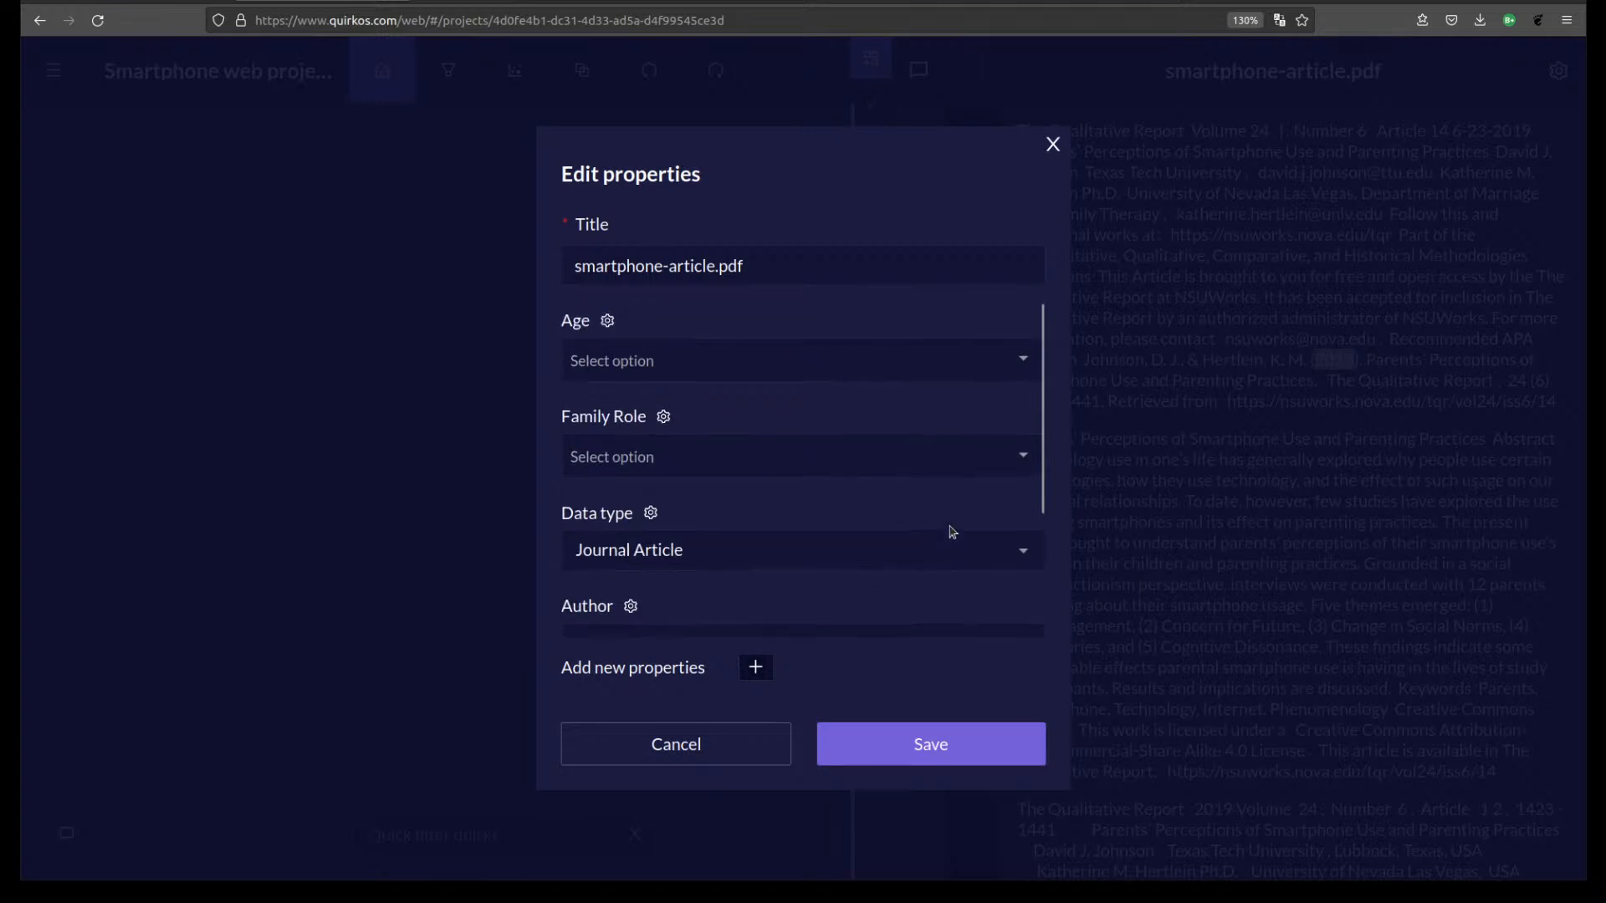
pyautogui.click(989, 740)
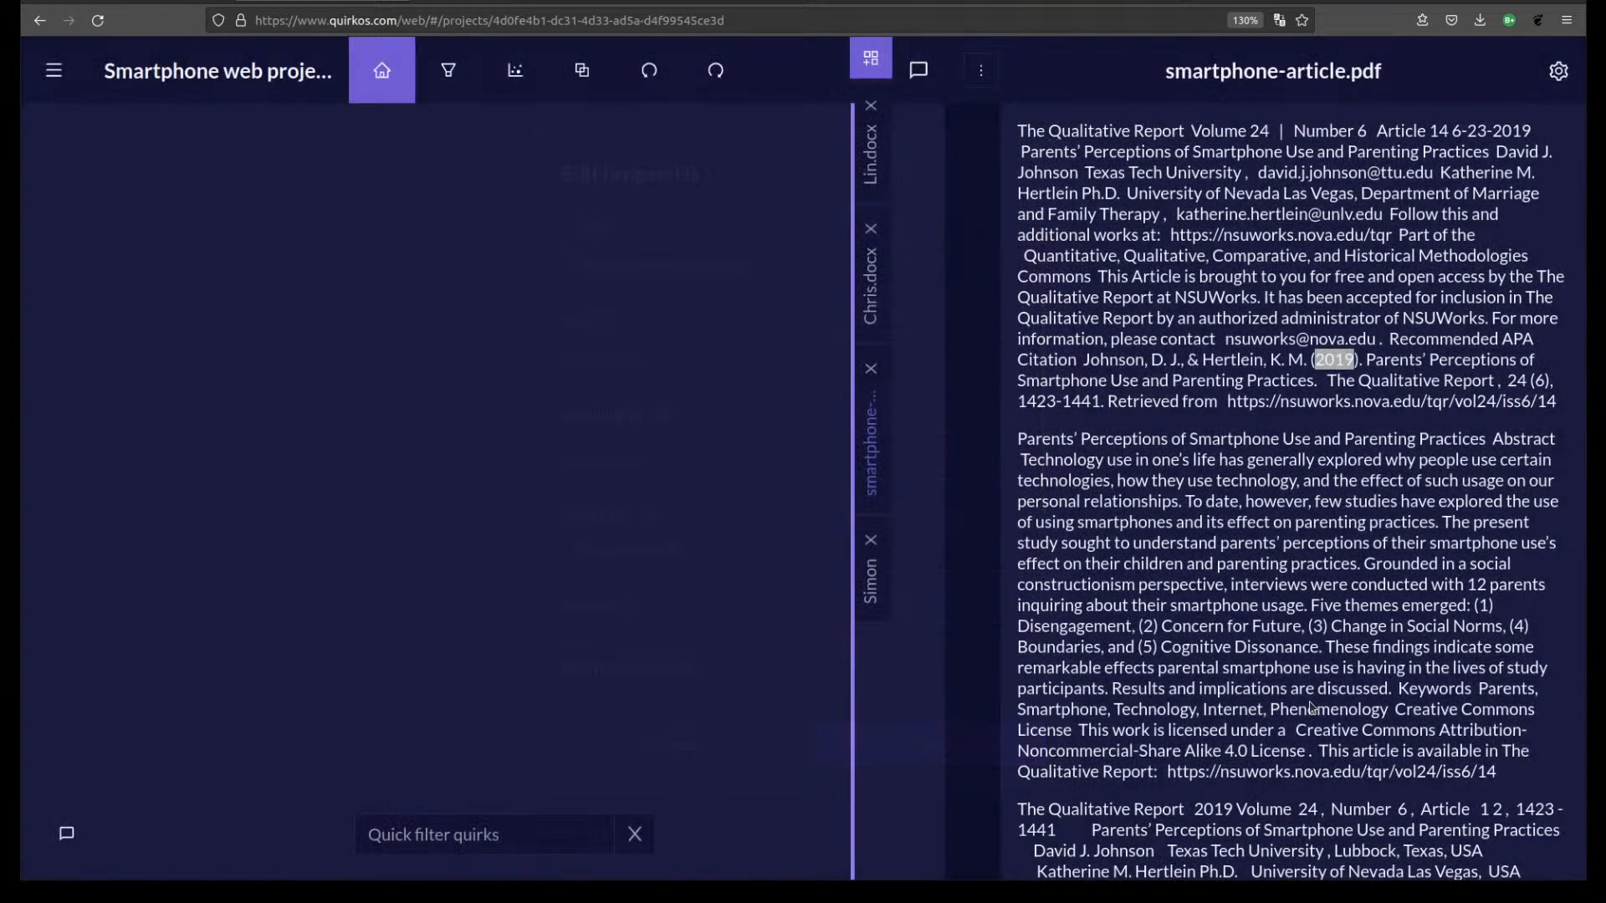
# Set the Data type of Chris.docx to the new value "Interview" and save its properties.
pyautogui.click(1192, 421)
pyautogui.click(878, 291)
pyautogui.click(1561, 72)
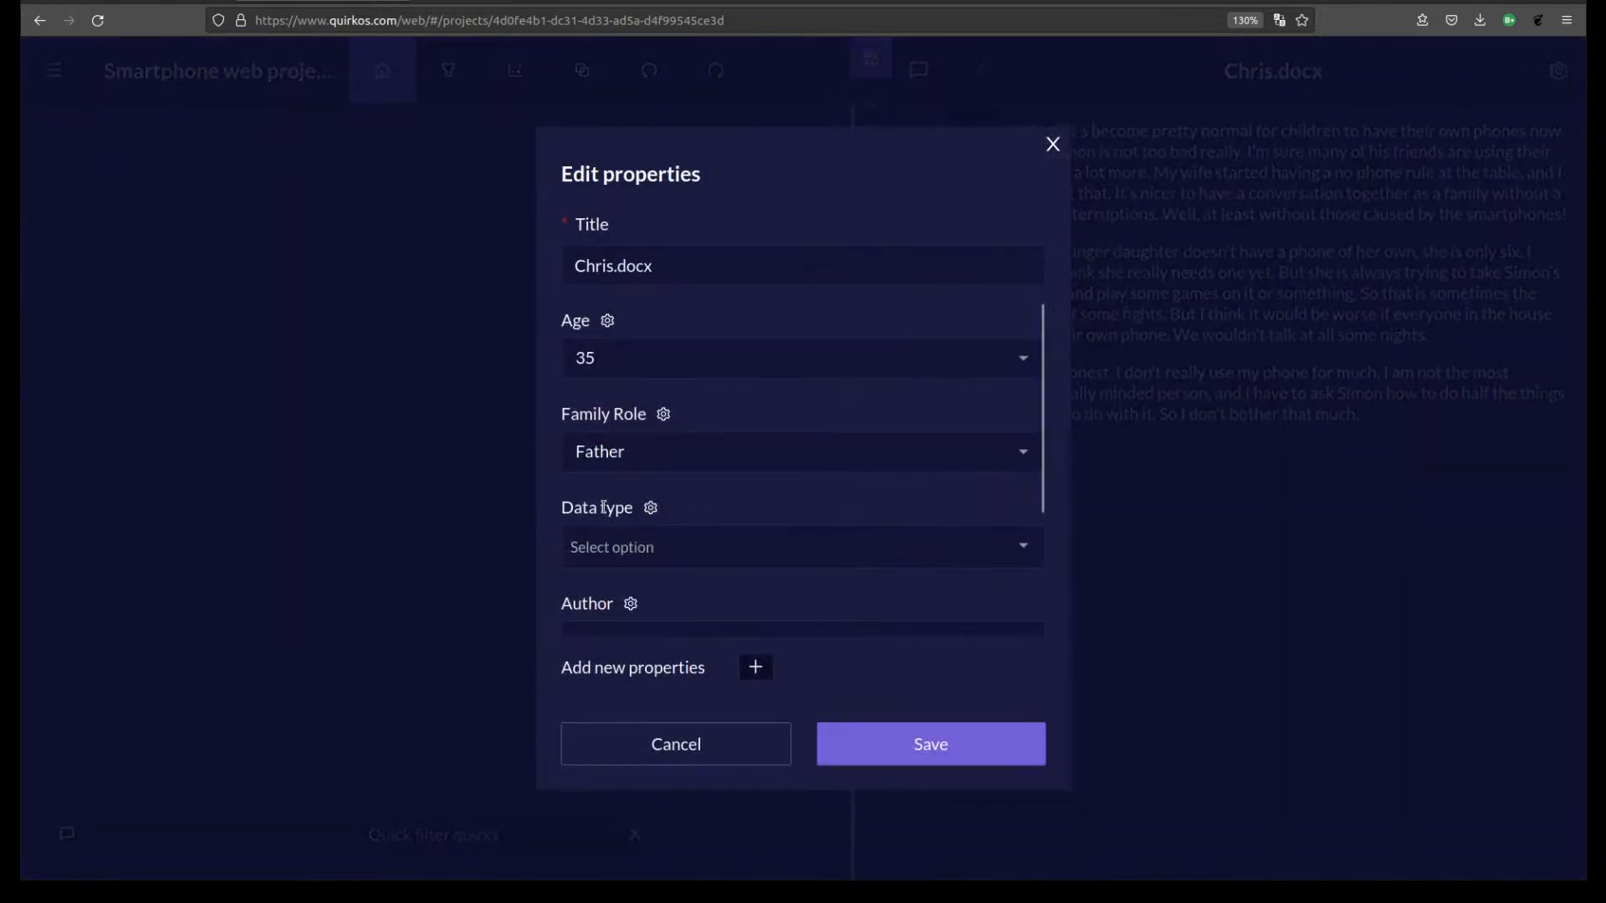
pyautogui.click(695, 546)
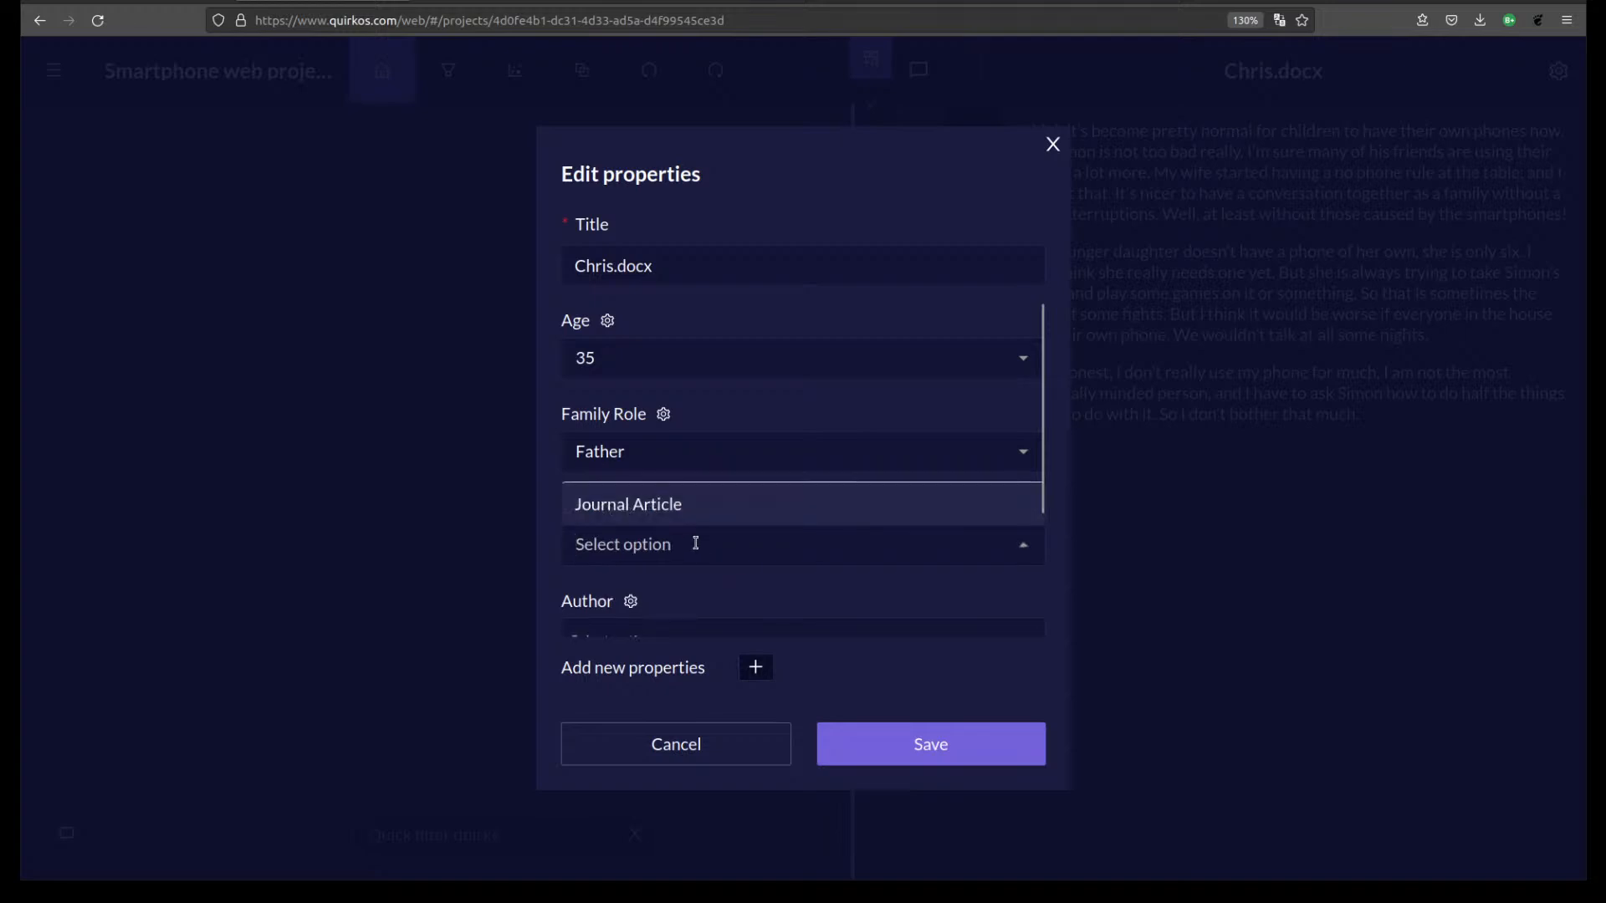
pyautogui.write('Interview')
pyautogui.press('Return')
pyautogui.click(990, 751)
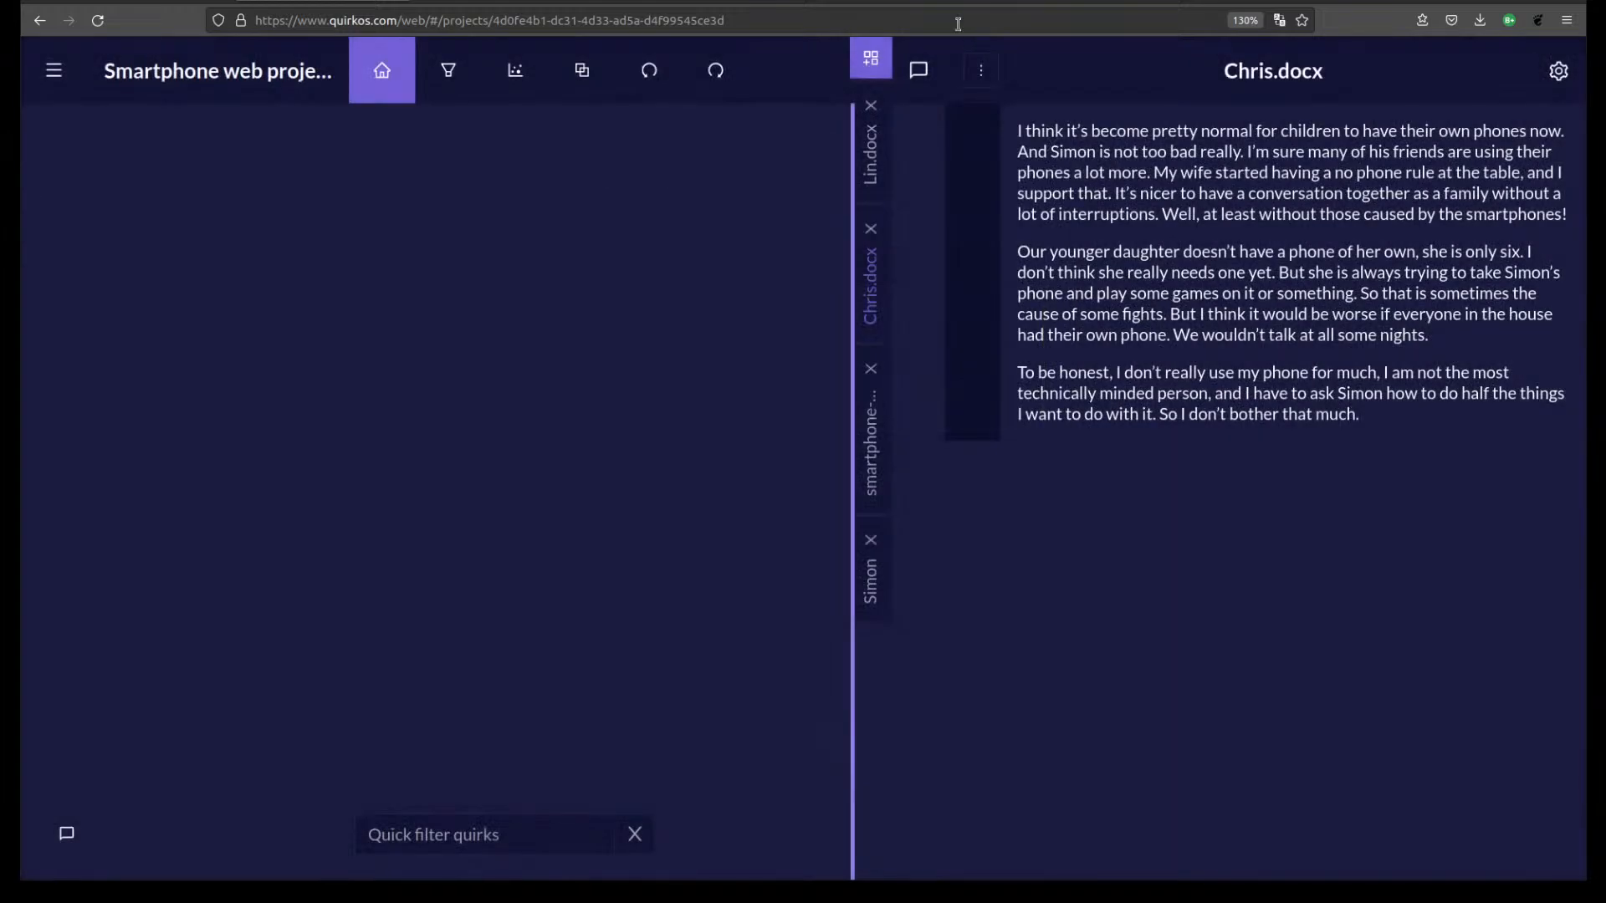
# Assign Data type "Interview" to Lin.docx and save its properties.
pyautogui.click(871, 159)
pyautogui.click(1557, 71)
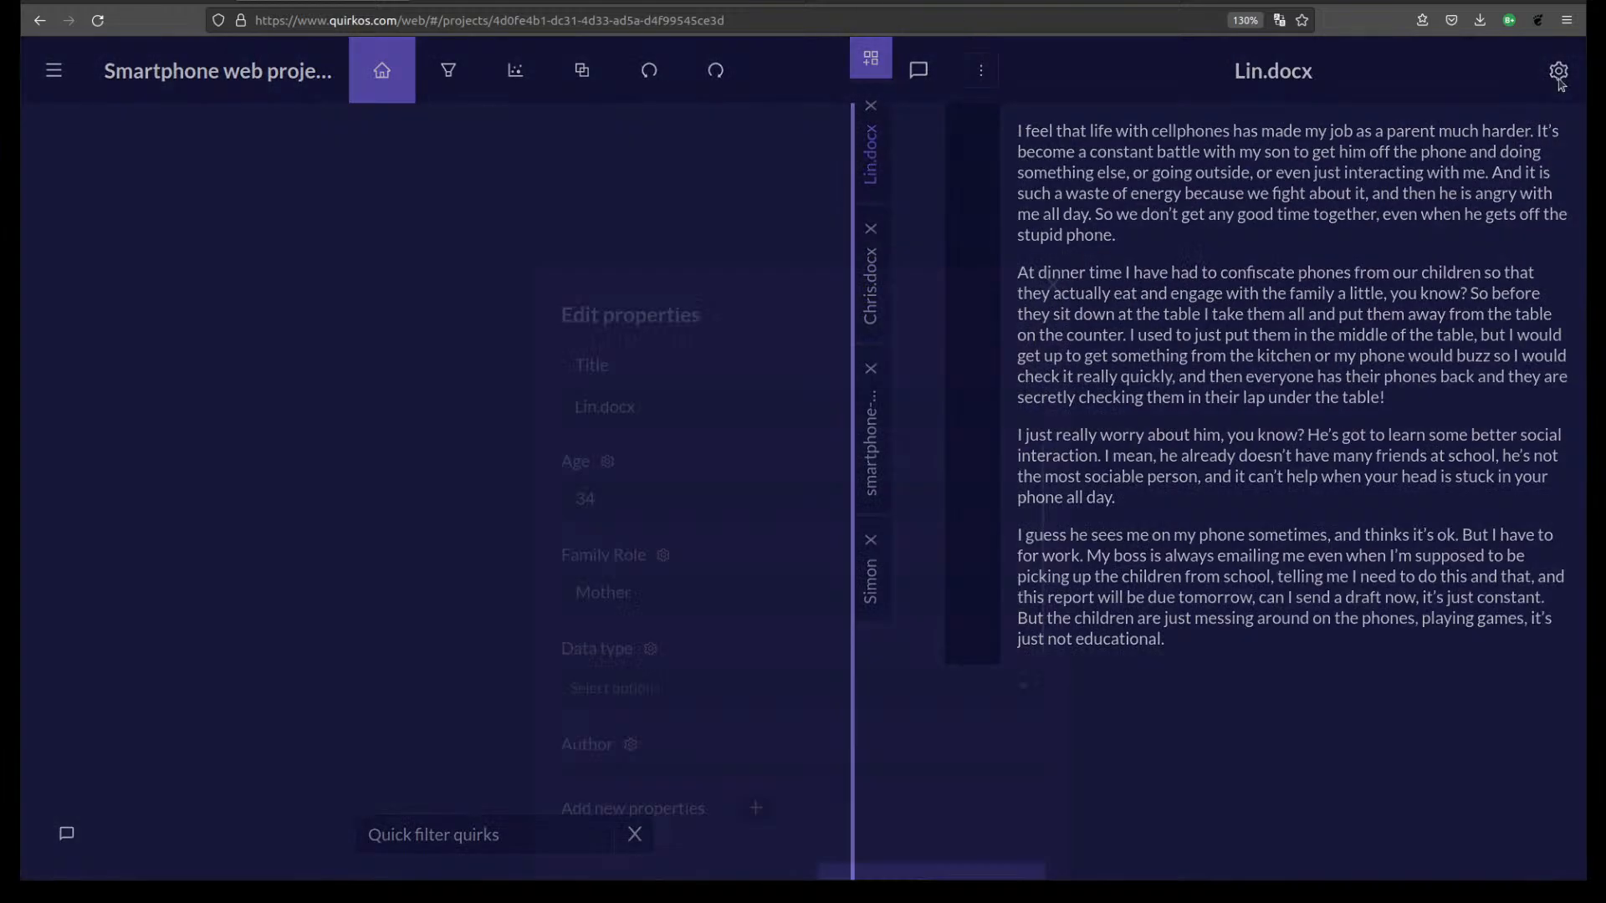
pyautogui.click(791, 547)
pyautogui.click(736, 505)
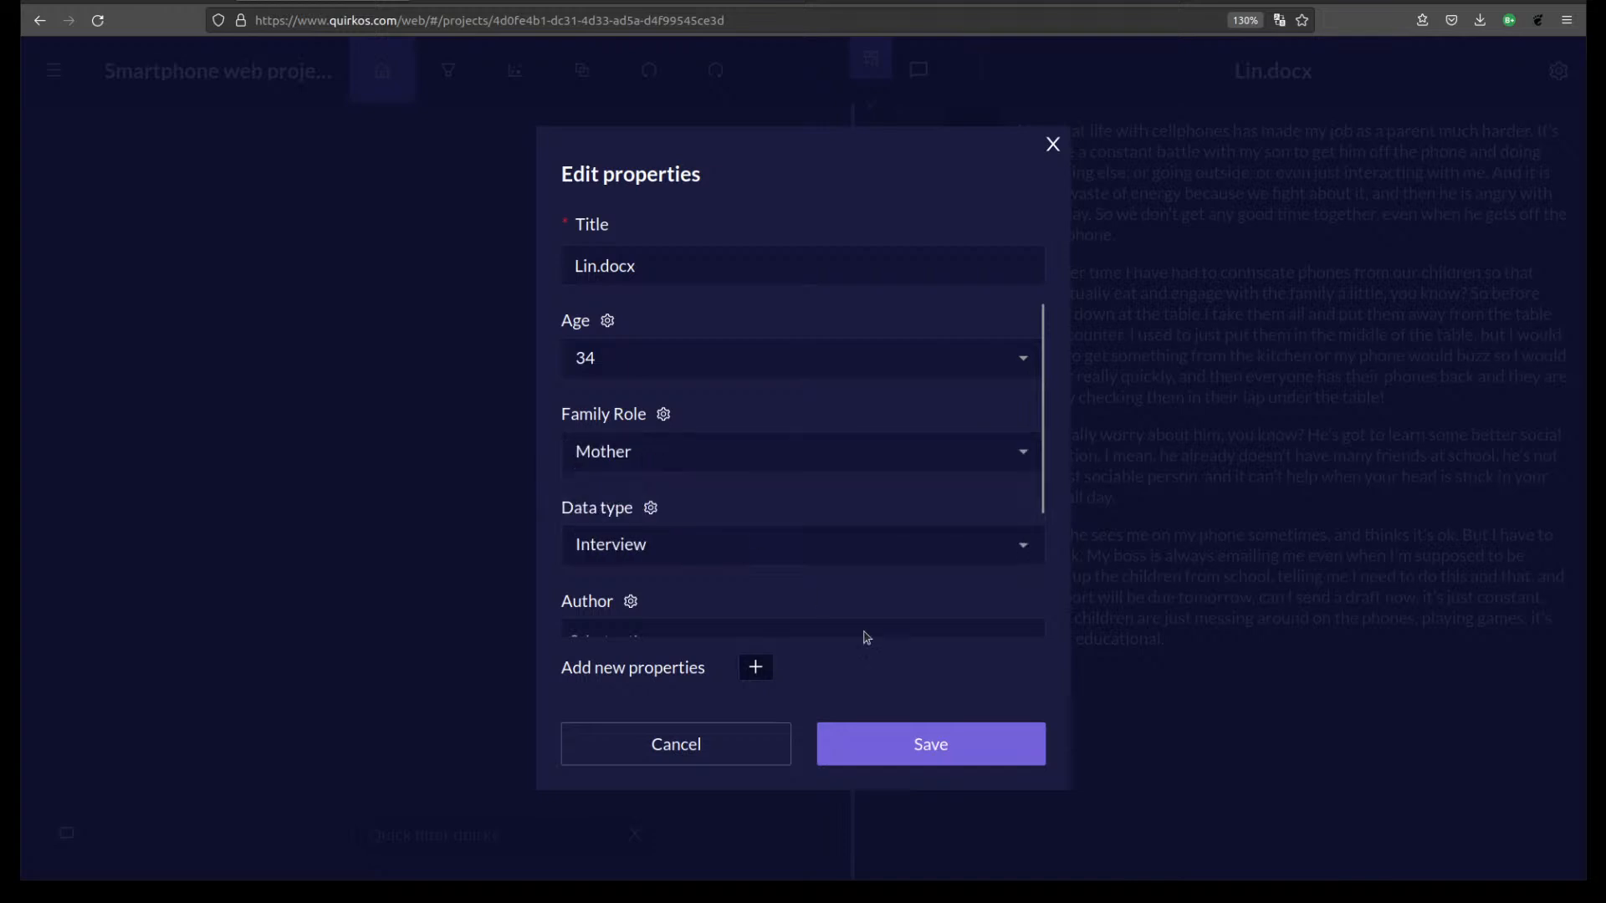
pyautogui.click(954, 746)
# Assign Data type "Interview" to the Simon source and save its properties.
pyautogui.click(871, 568)
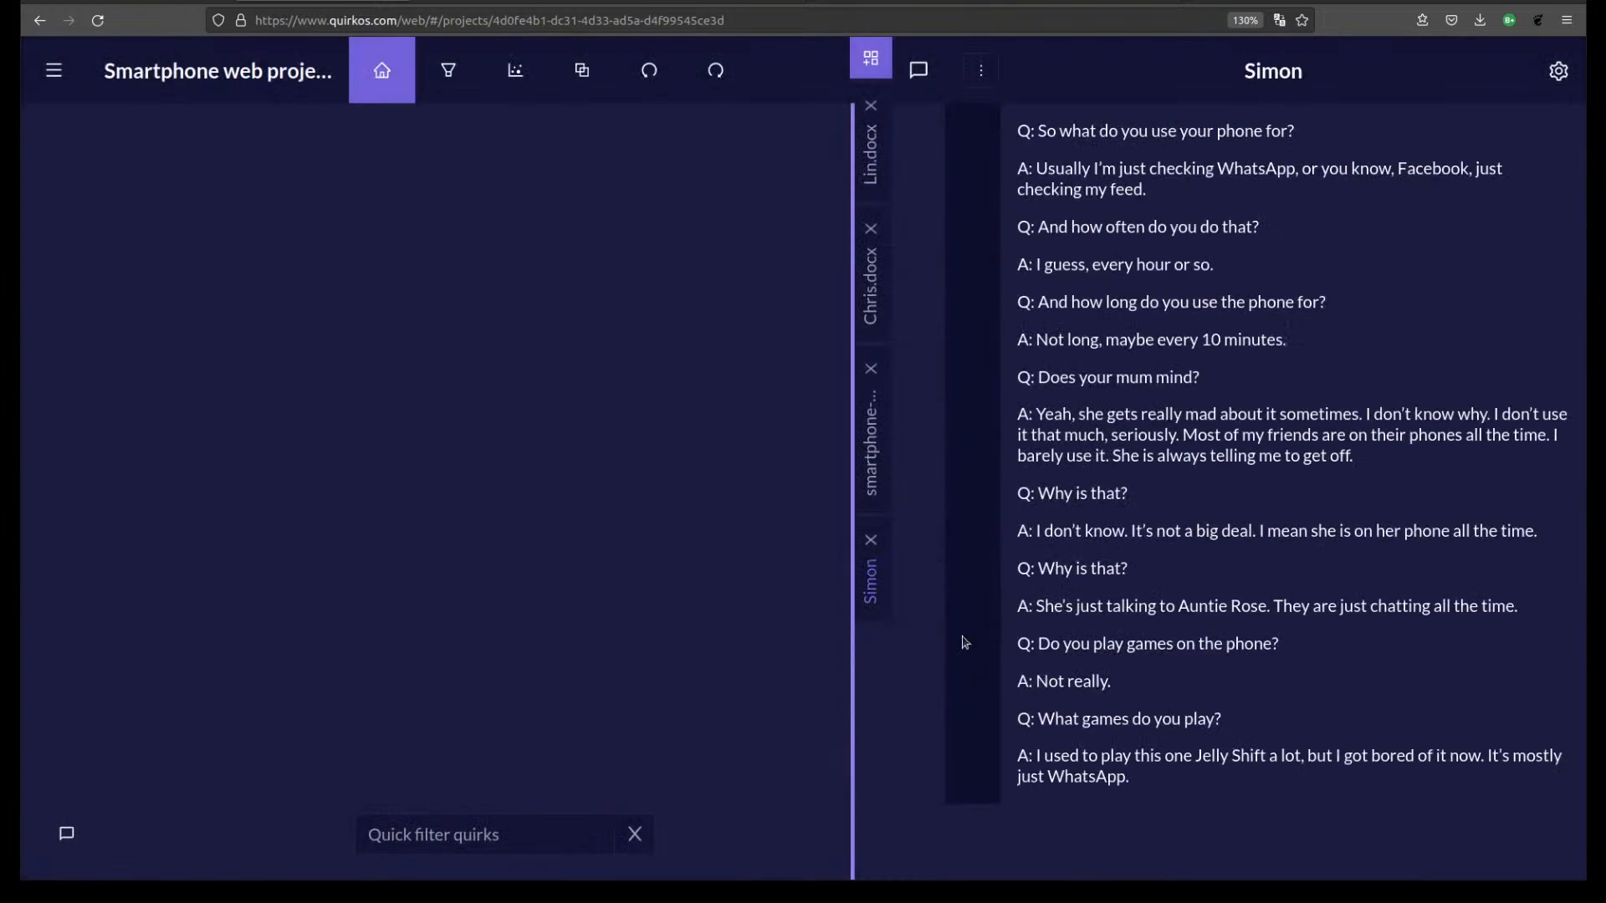
pyautogui.click(1554, 74)
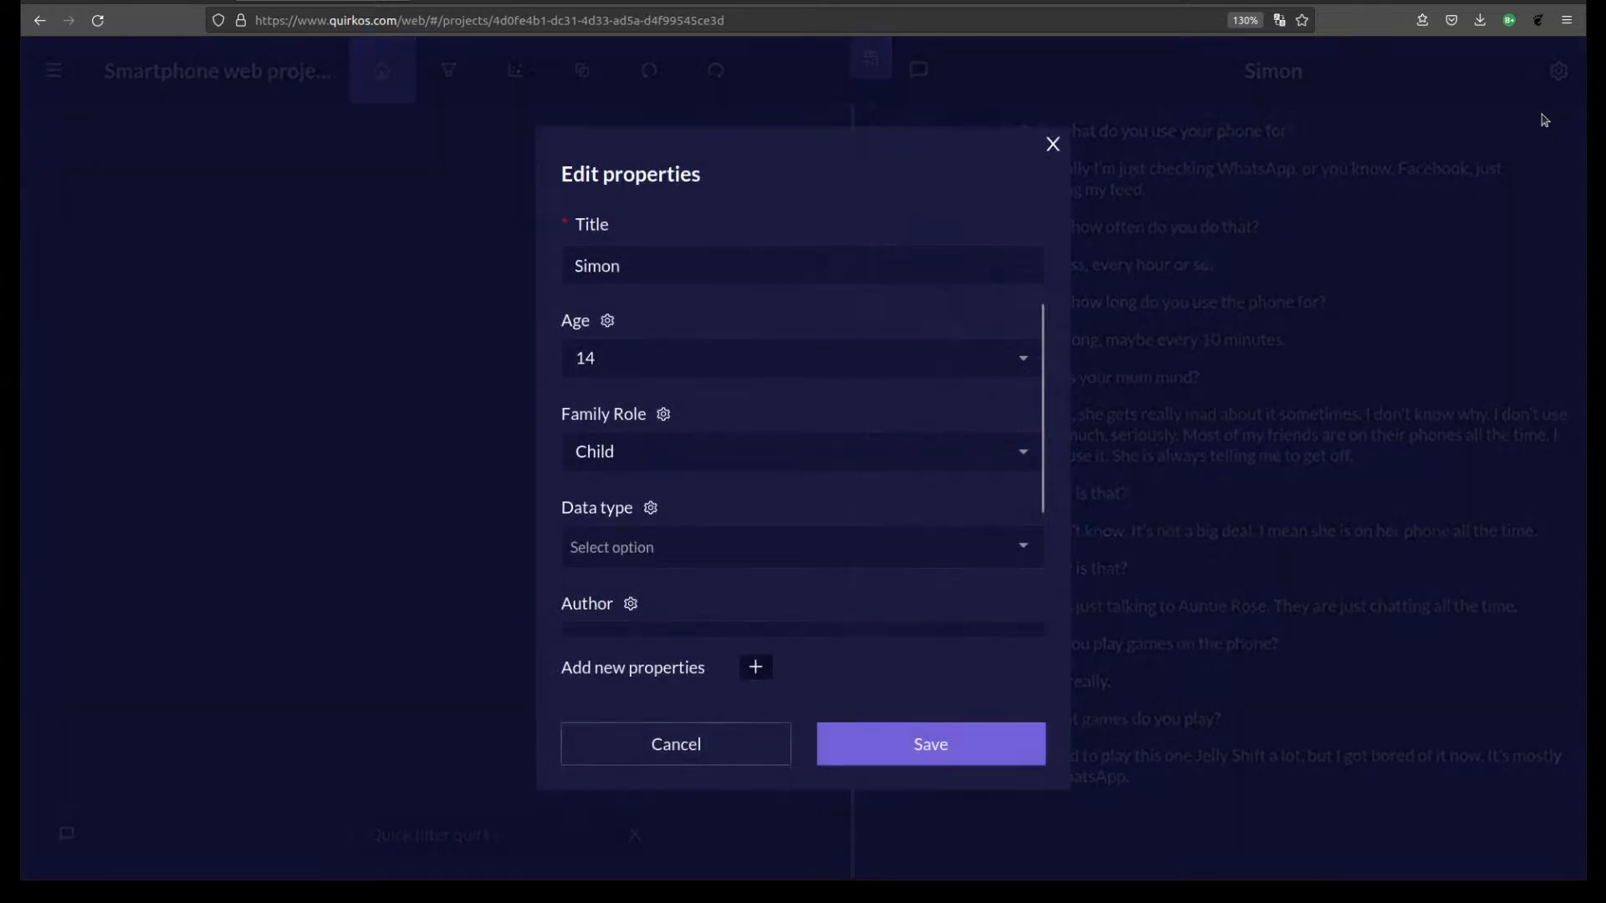
pyautogui.click(826, 559)
pyautogui.click(668, 513)
pyautogui.click(848, 760)
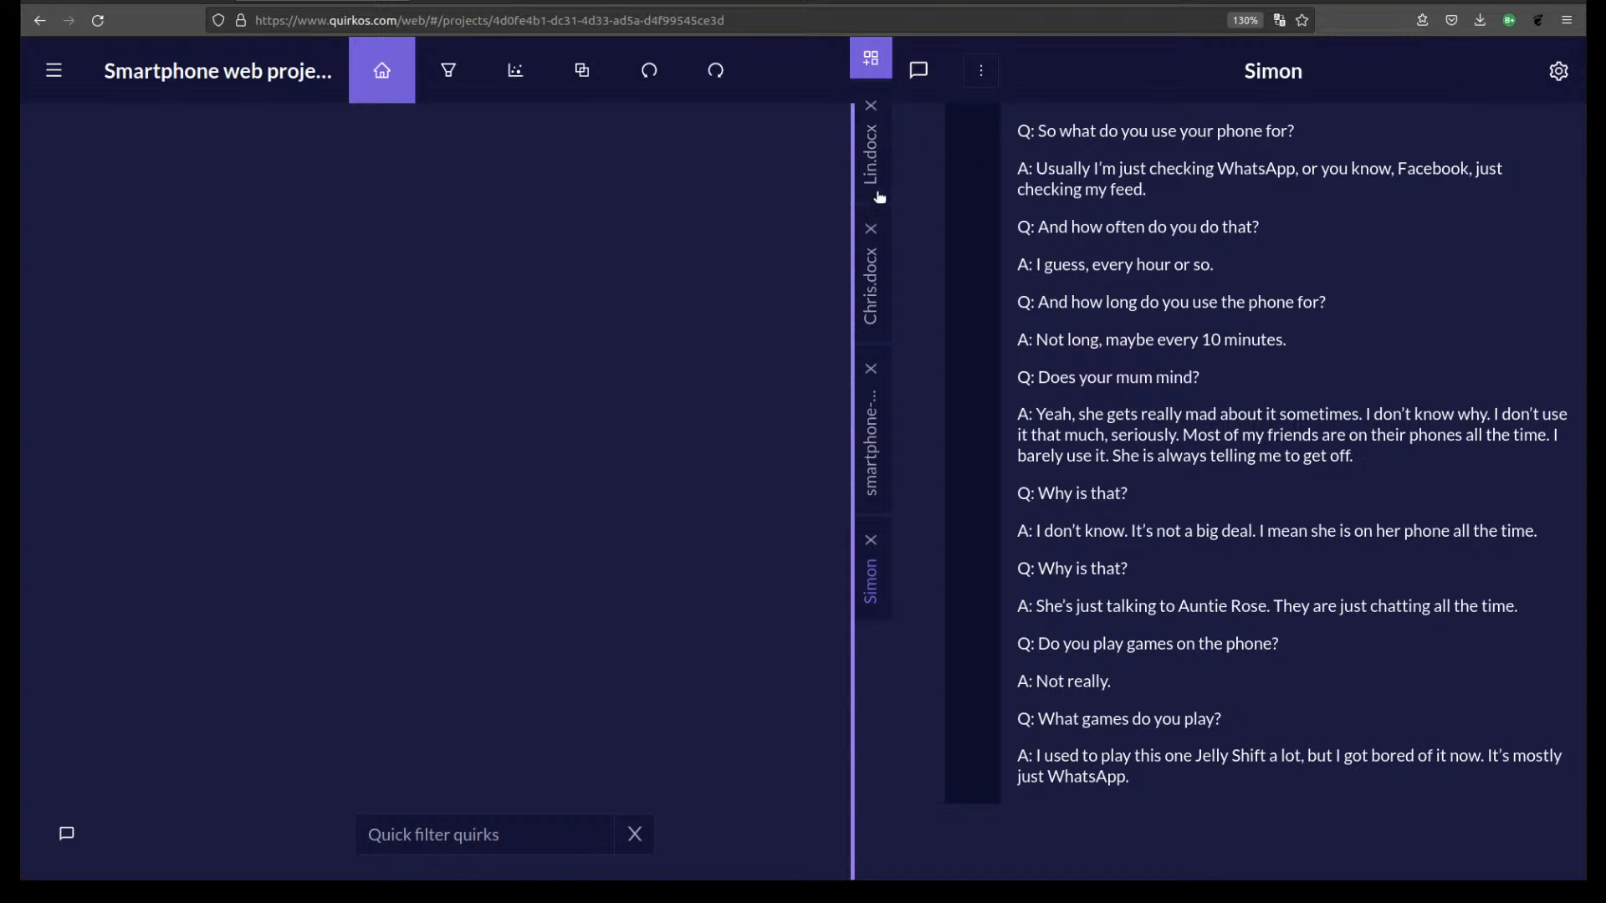
# Display Lin.docx, enlarge the source text size in the project settings and save them.
pyautogui.click(875, 156)
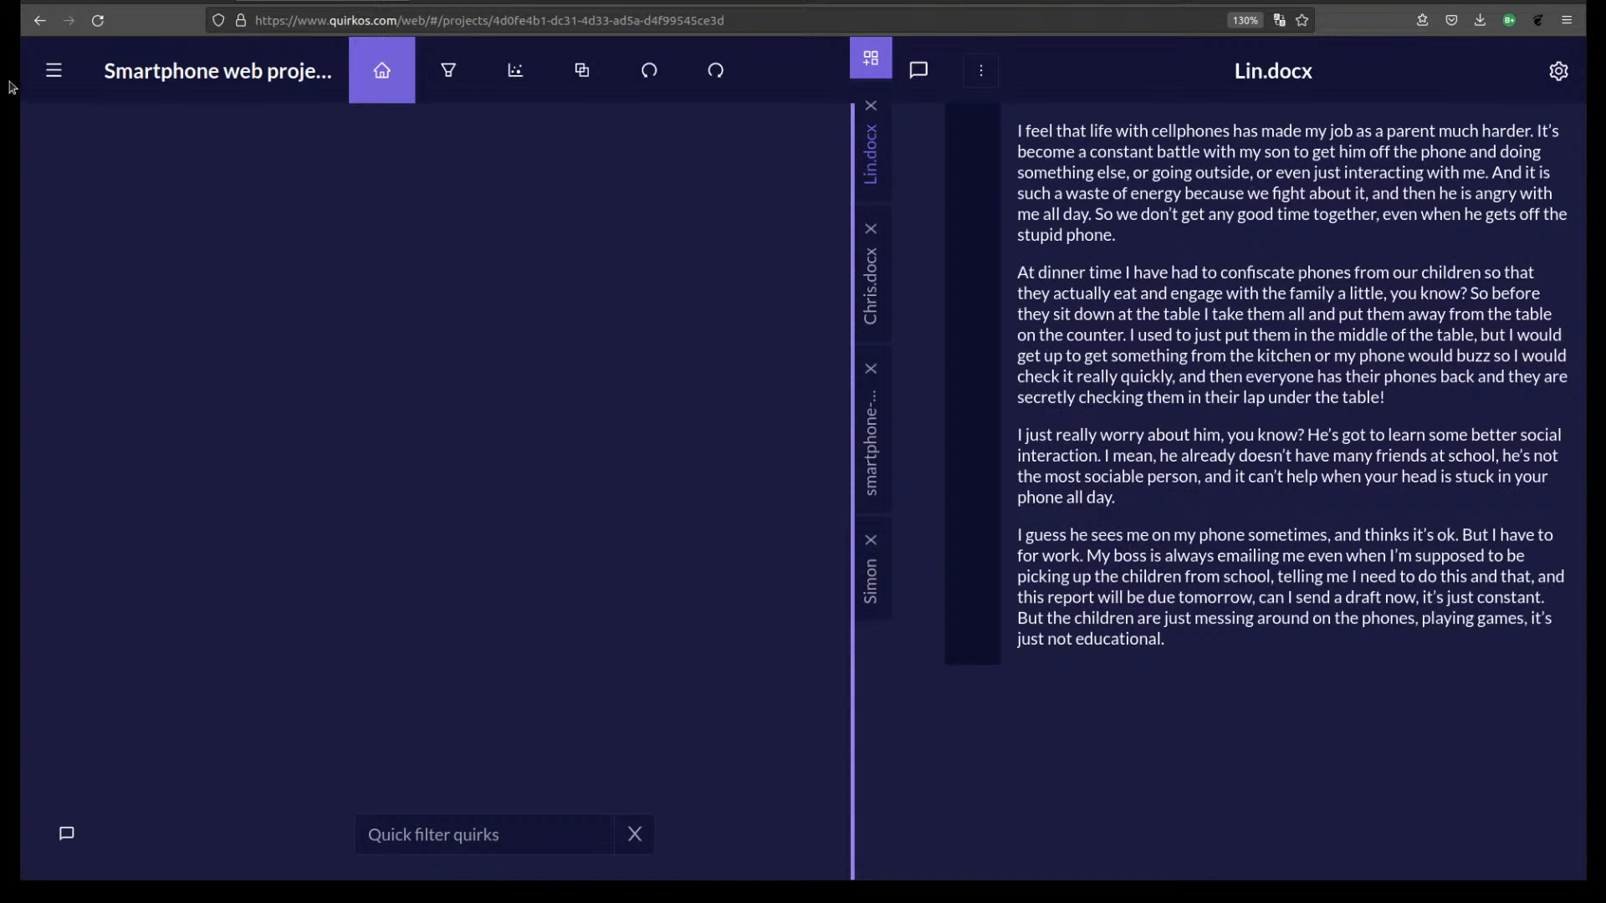
pyautogui.click(53, 71)
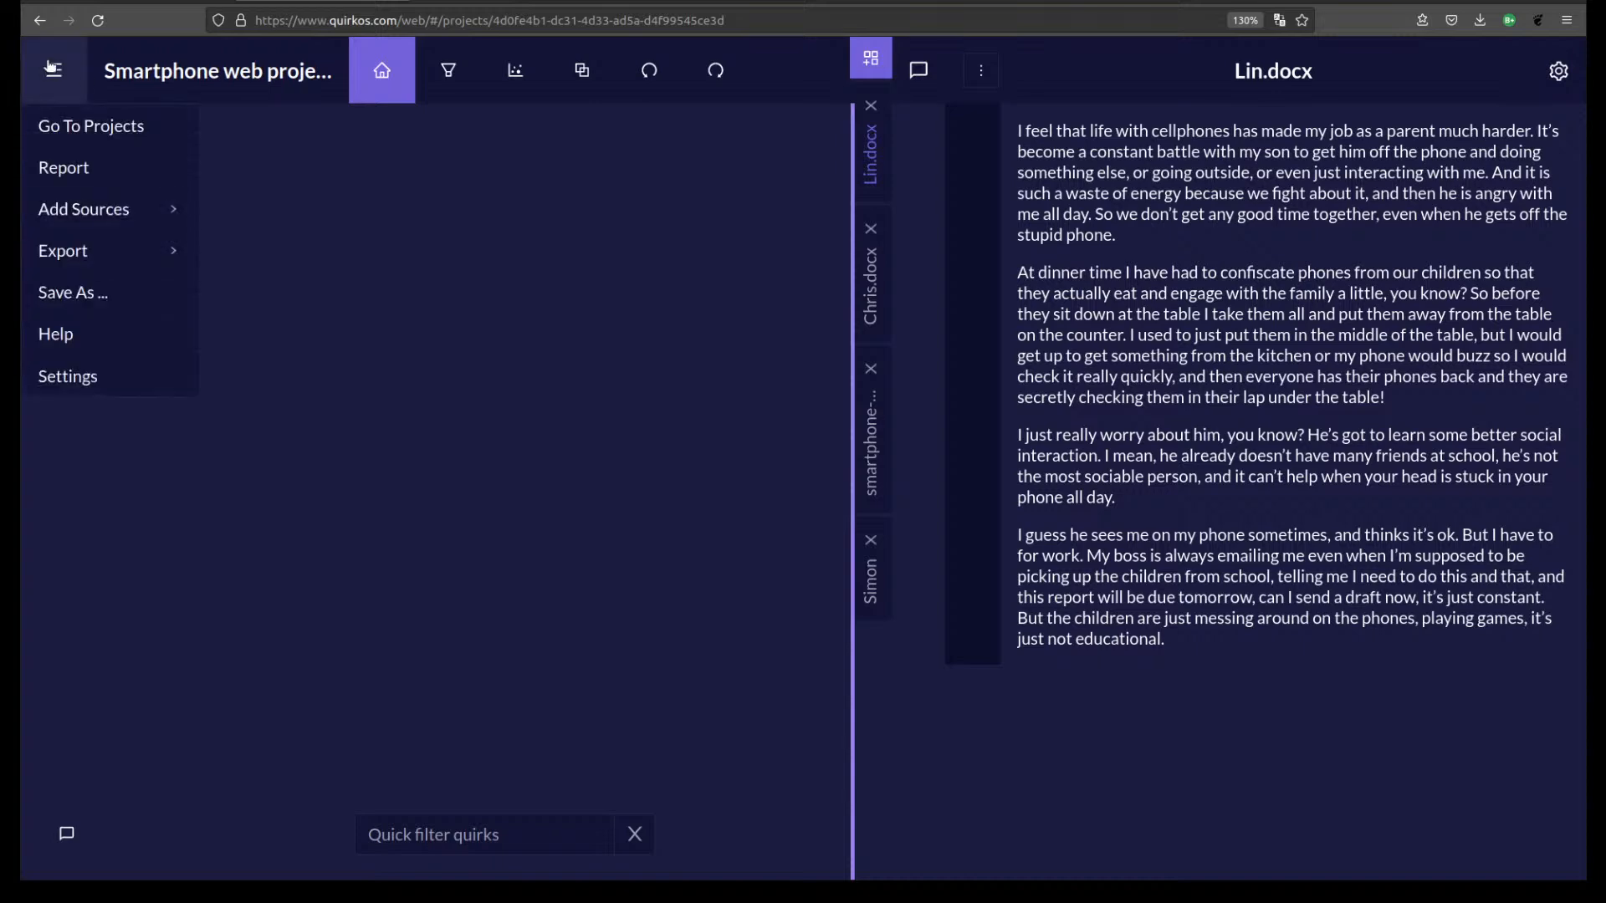
pyautogui.click(111, 375)
pyautogui.moveTo(757, 279); pyautogui.dragTo(1042, 274)
pyautogui.click(996, 836)
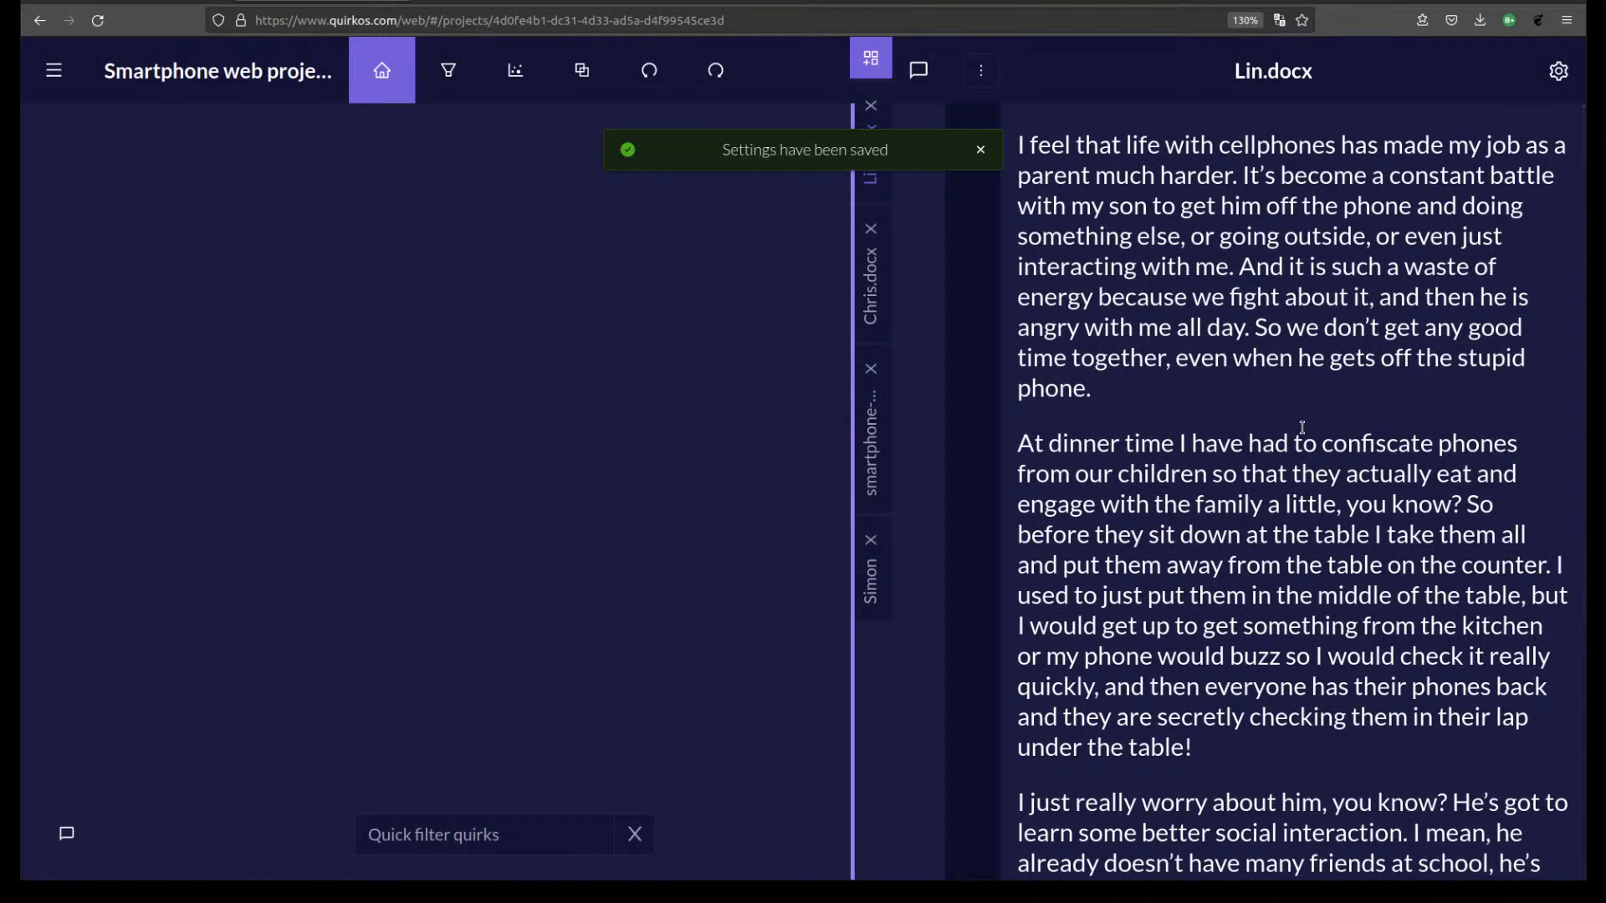
# Widen the quirk canvas by shifting its divider toward the source text.
pyautogui.moveTo(1130, 393); pyautogui.dragTo(1012, 134)
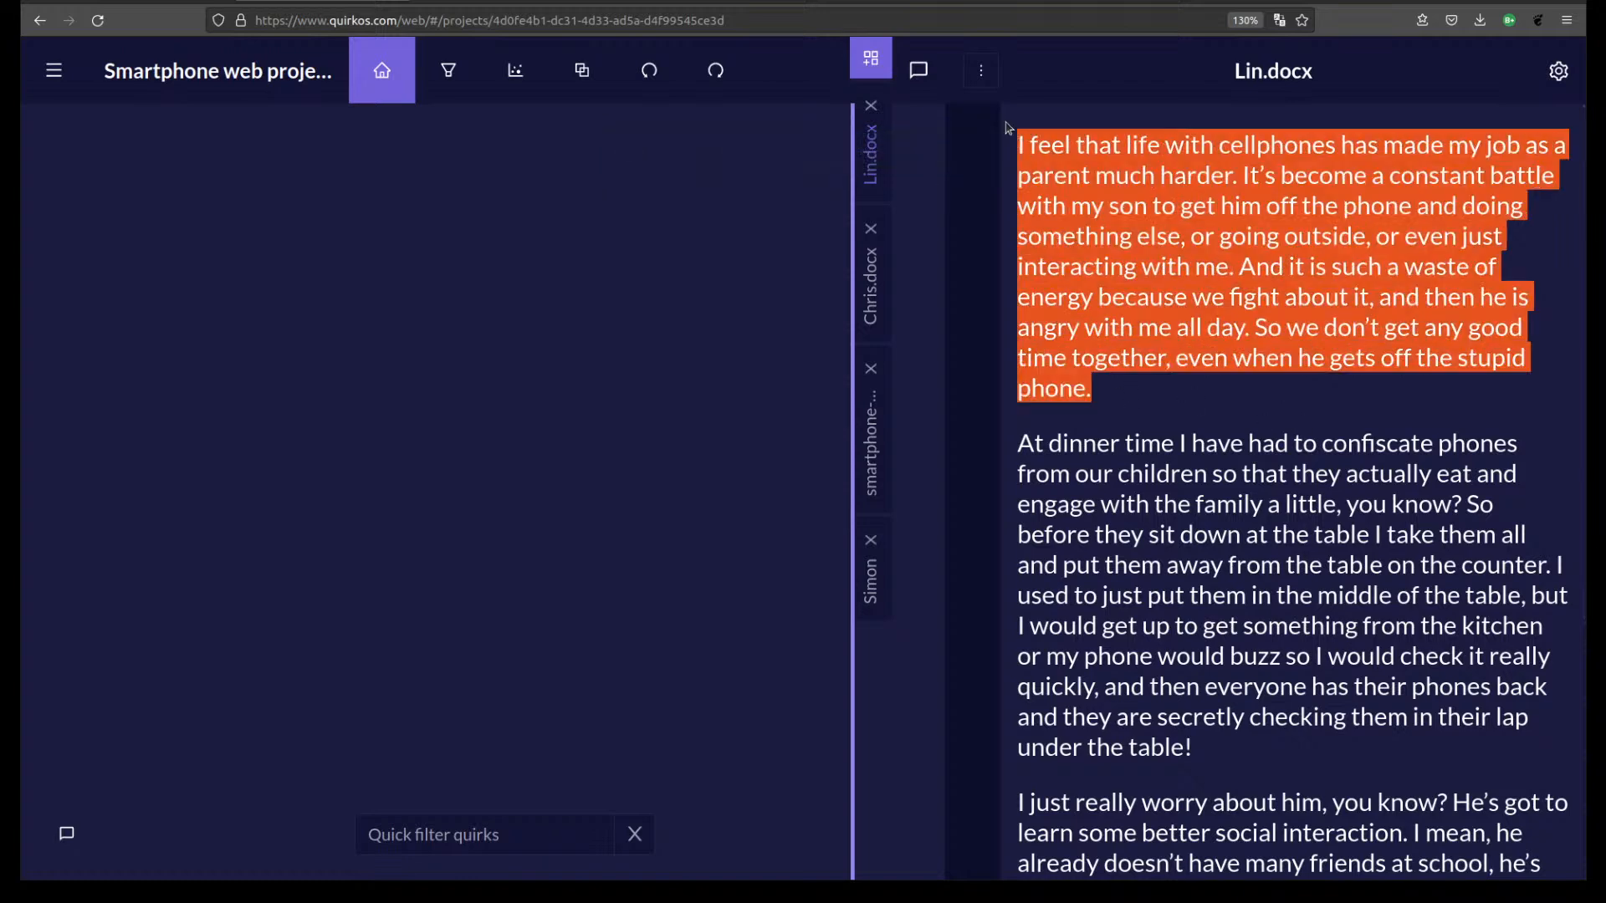
pyautogui.click(1247, 550)
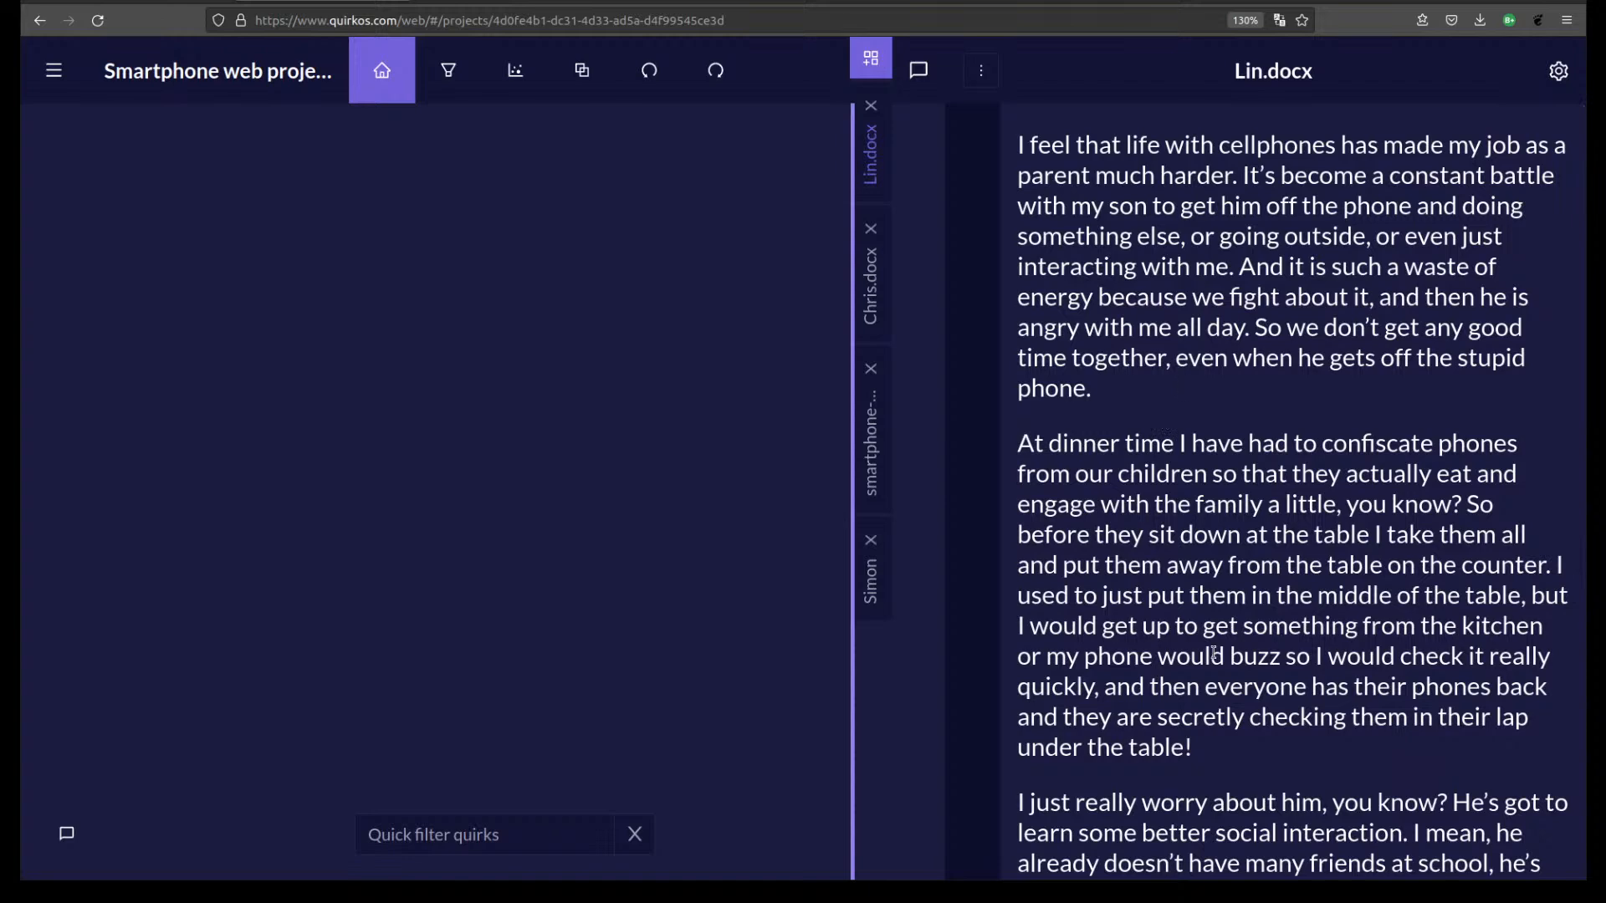
pyautogui.moveTo(853, 500); pyautogui.dragTo(905, 506)
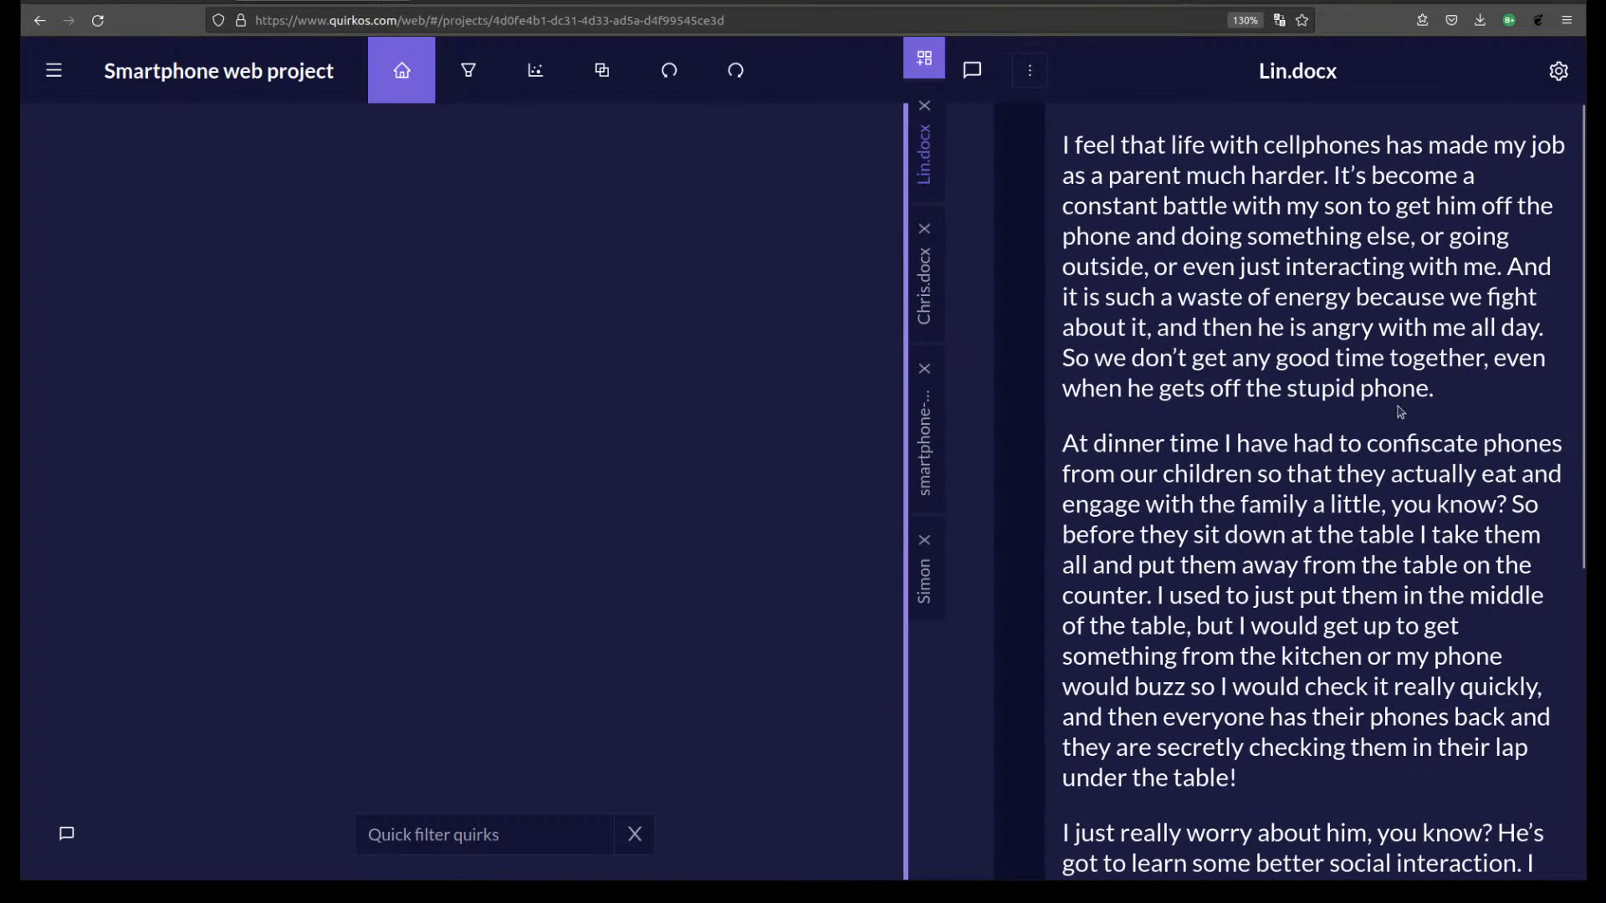
# Try selecting the whole opening paragraph of Lin.docx and shorter passages within it, clearing each selection.
pyautogui.moveTo(1491, 394); pyautogui.dragTo(1064, 132)
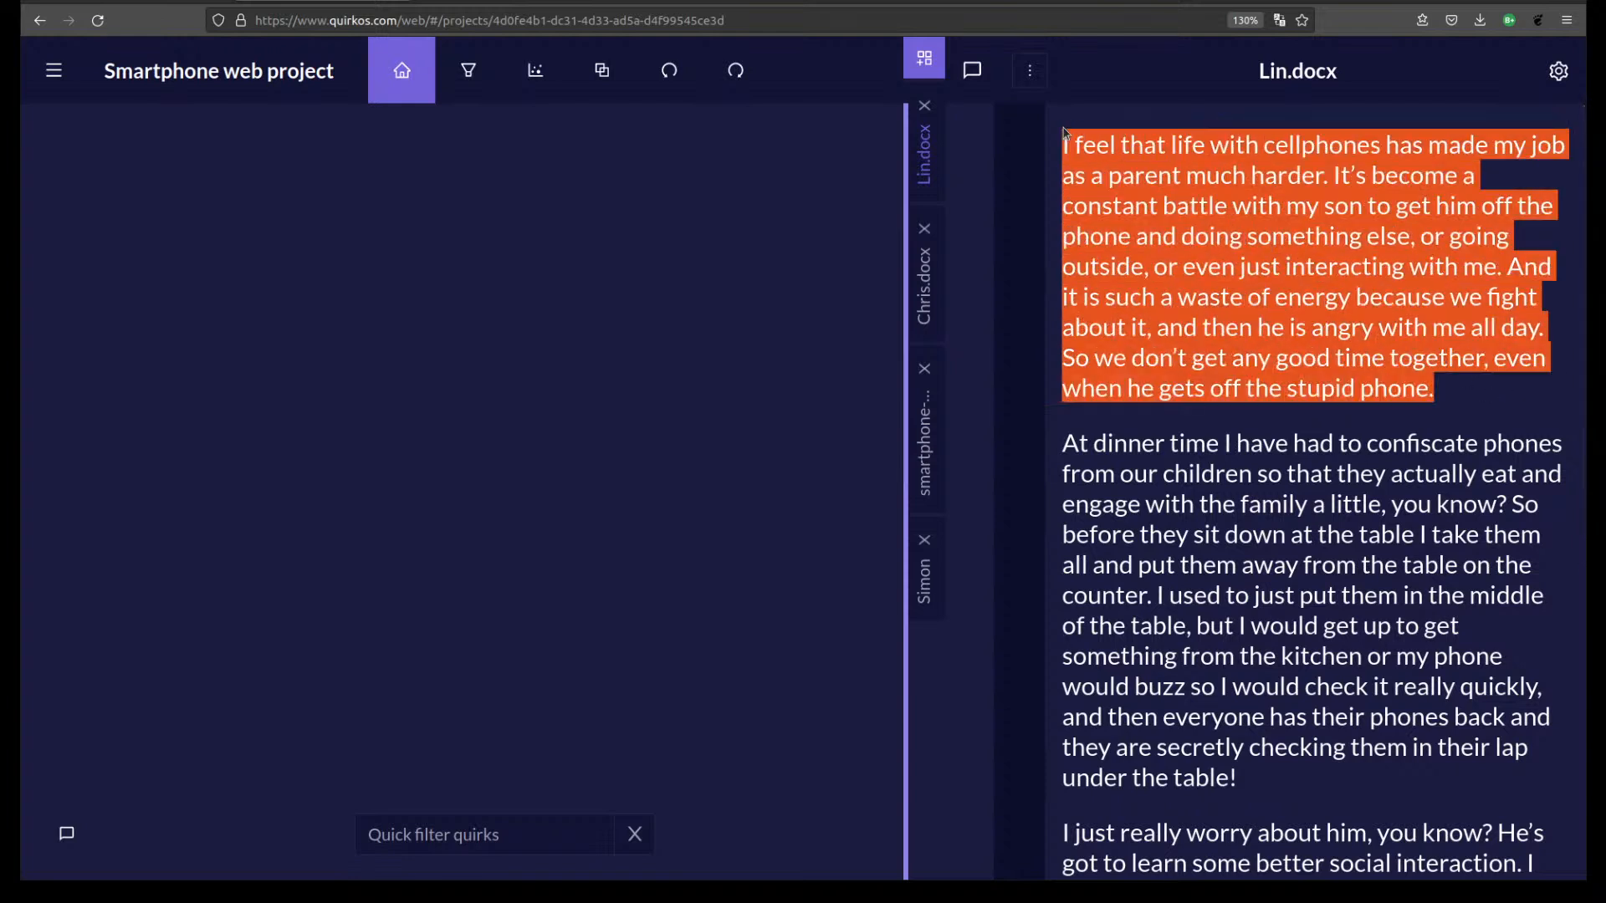
pyautogui.click(1197, 252)
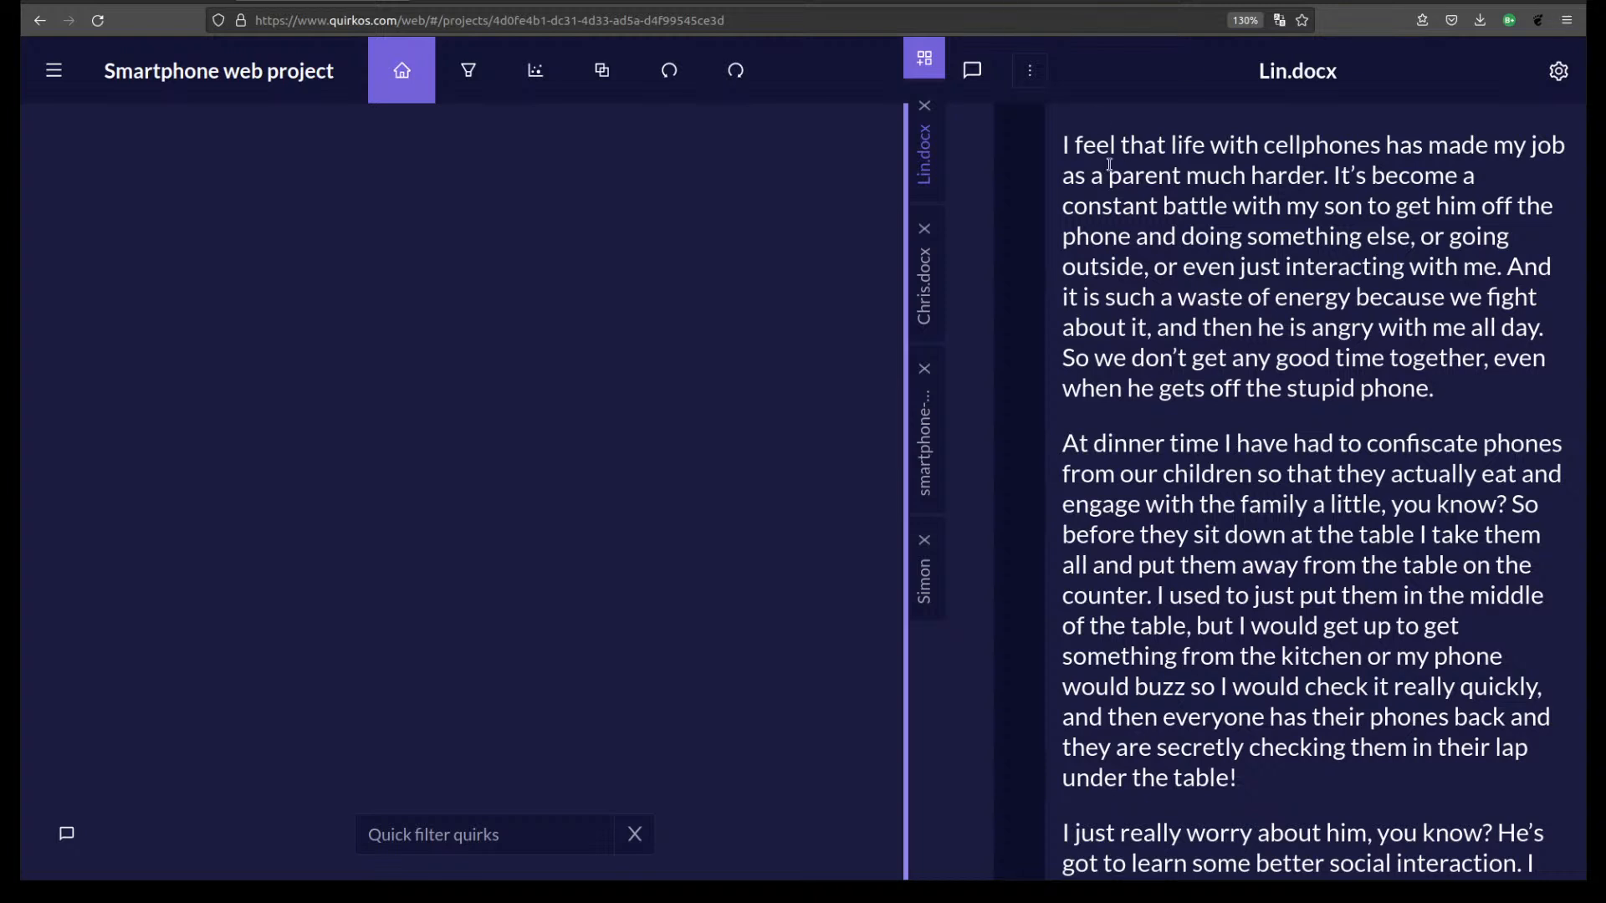
pyautogui.moveTo(1063, 143); pyautogui.dragTo(1155, 255)
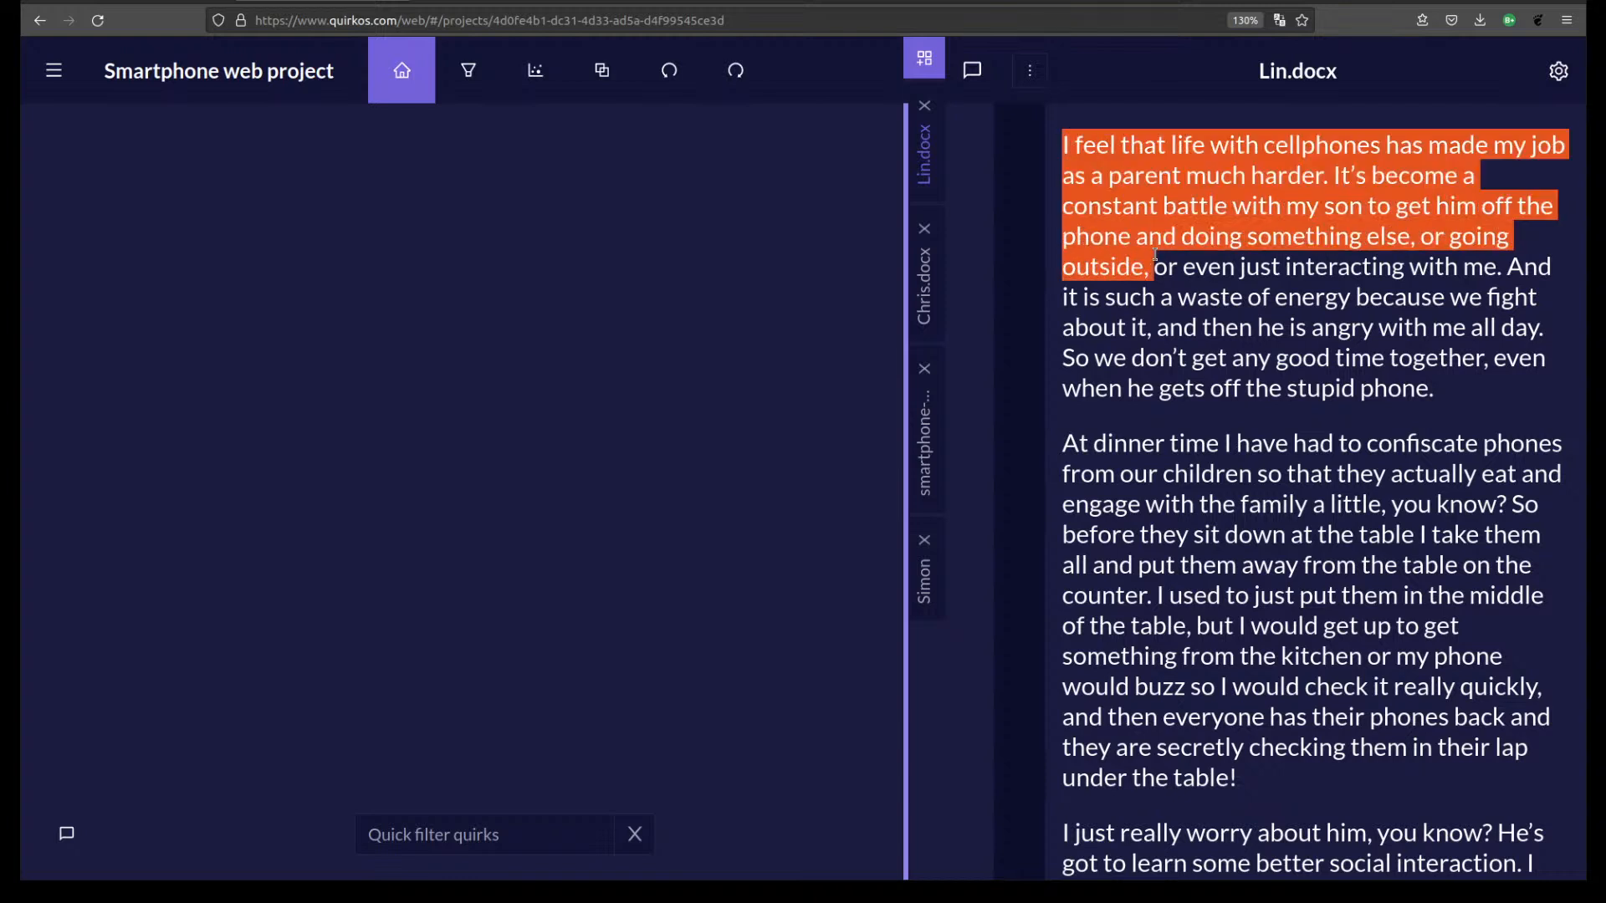
pyautogui.click(1363, 226)
pyautogui.moveTo(1063, 144); pyautogui.dragTo(1503, 271)
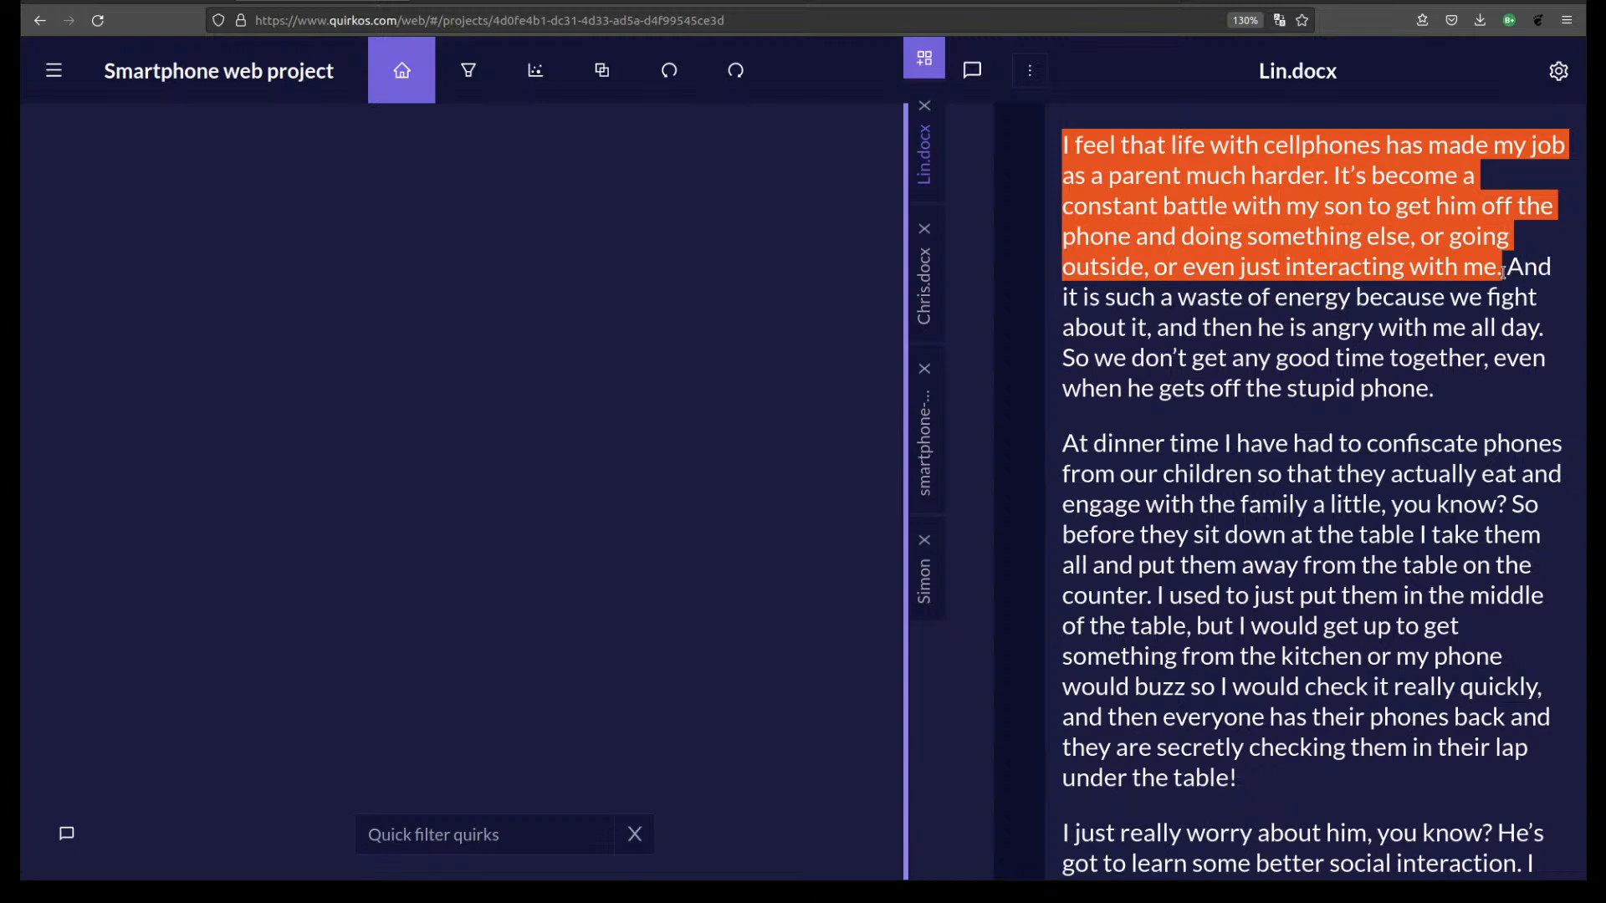
pyautogui.click(1469, 249)
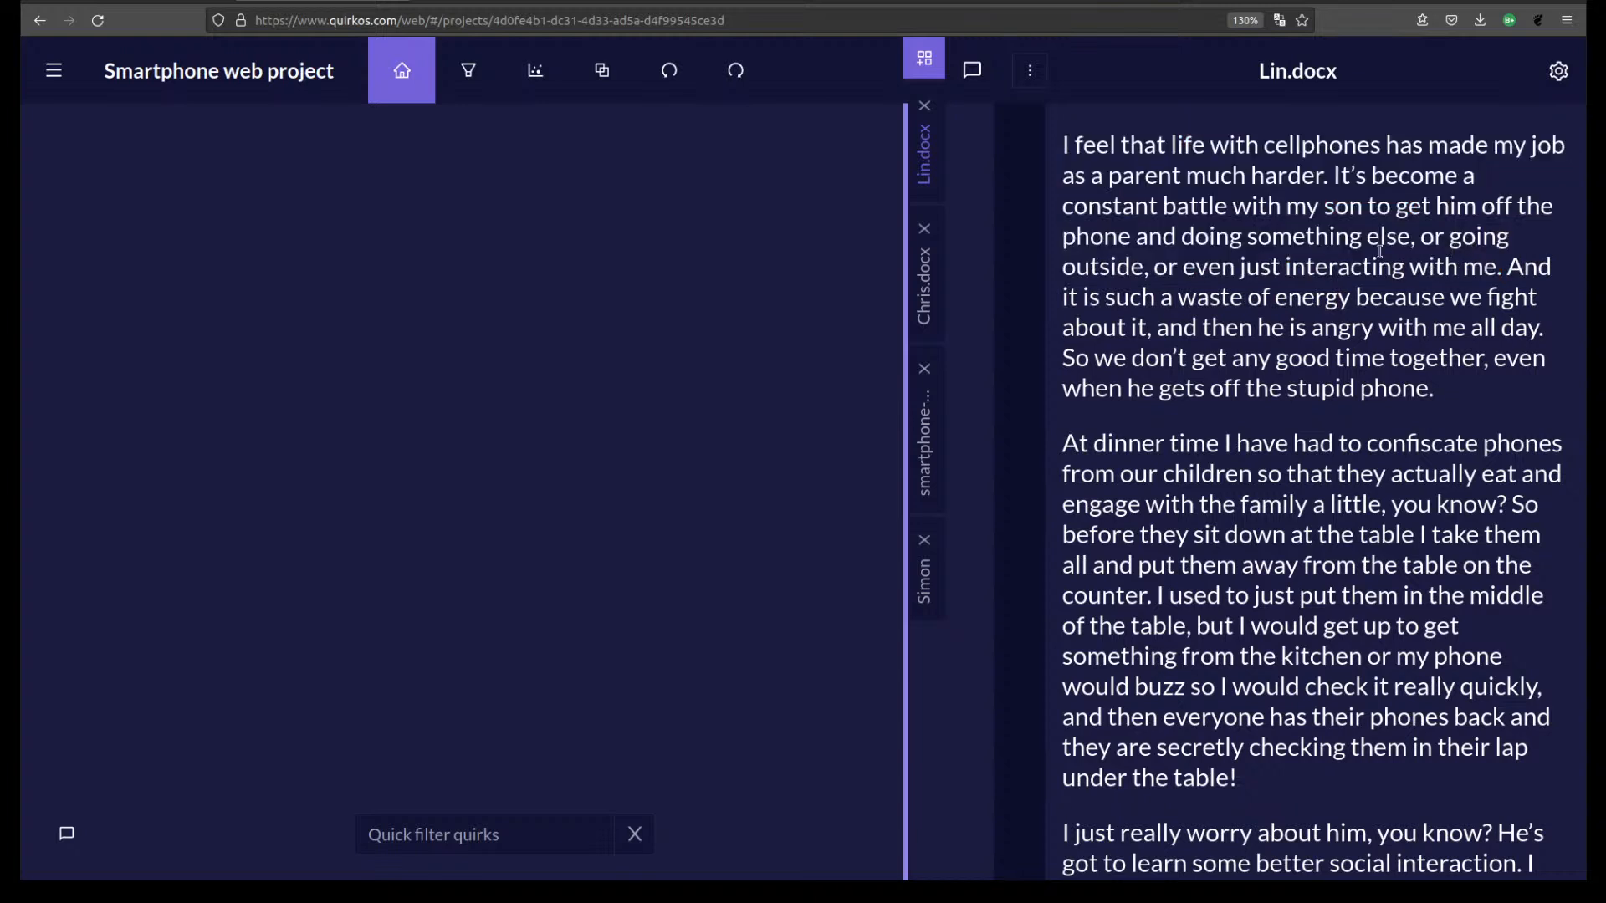
# Code the first sentence of Lin.docx to a new quirk "Life with cellphones" in custom colour #2DB294, and move the quirk nearer the canvas centre.
pyautogui.moveTo(1064, 147); pyautogui.dragTo(1330, 179)
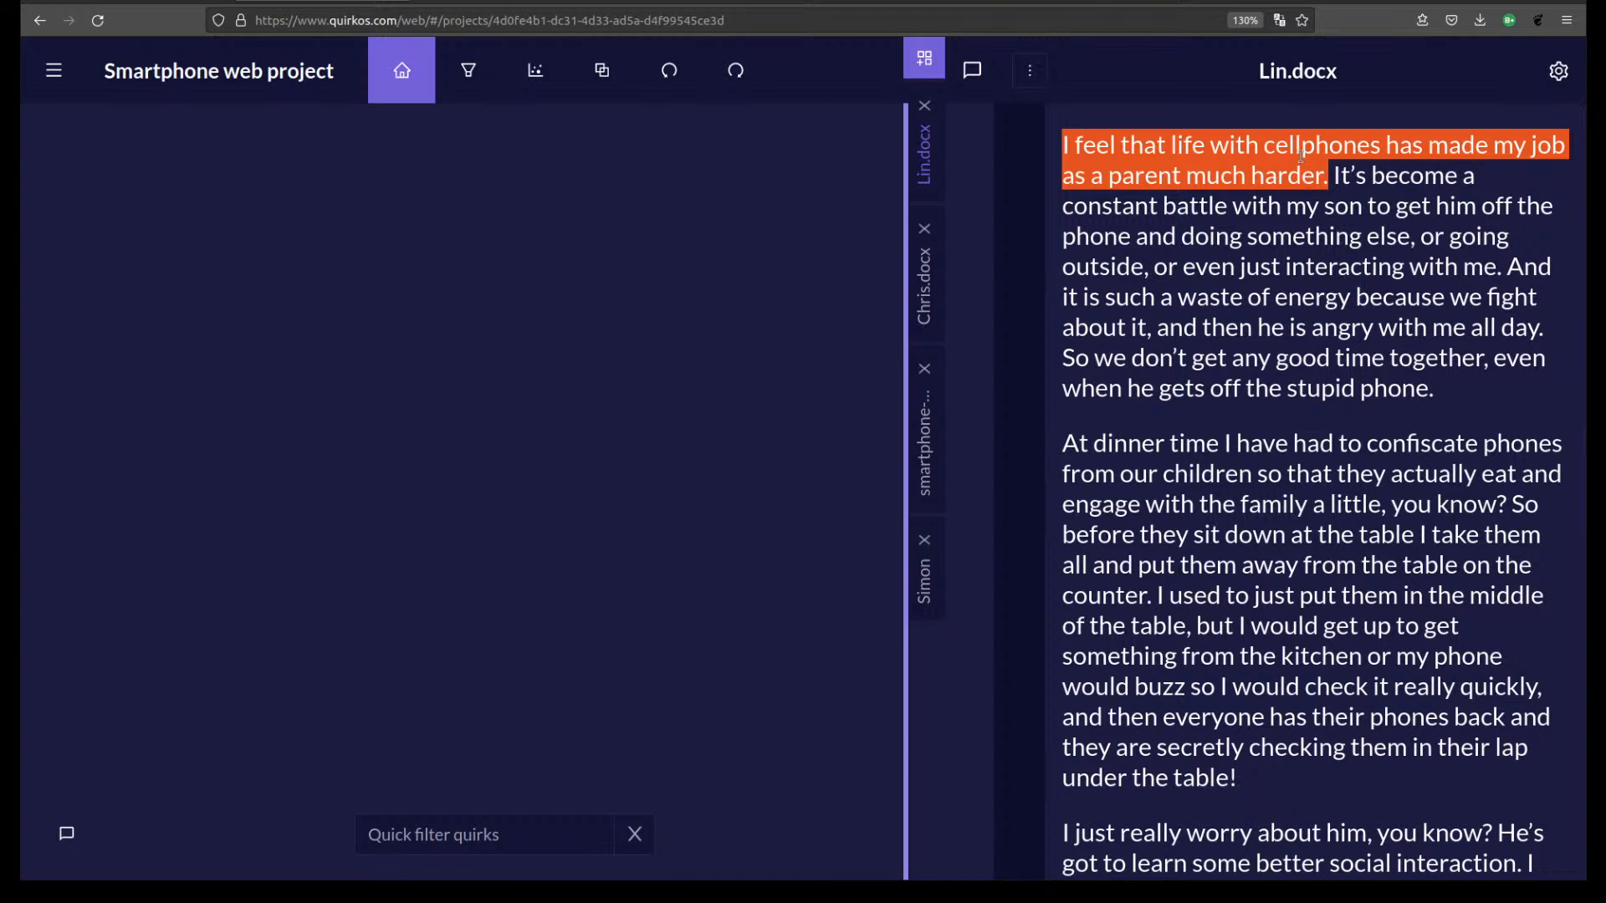
pyautogui.moveTo(1302, 159); pyautogui.dragTo(405, 283)
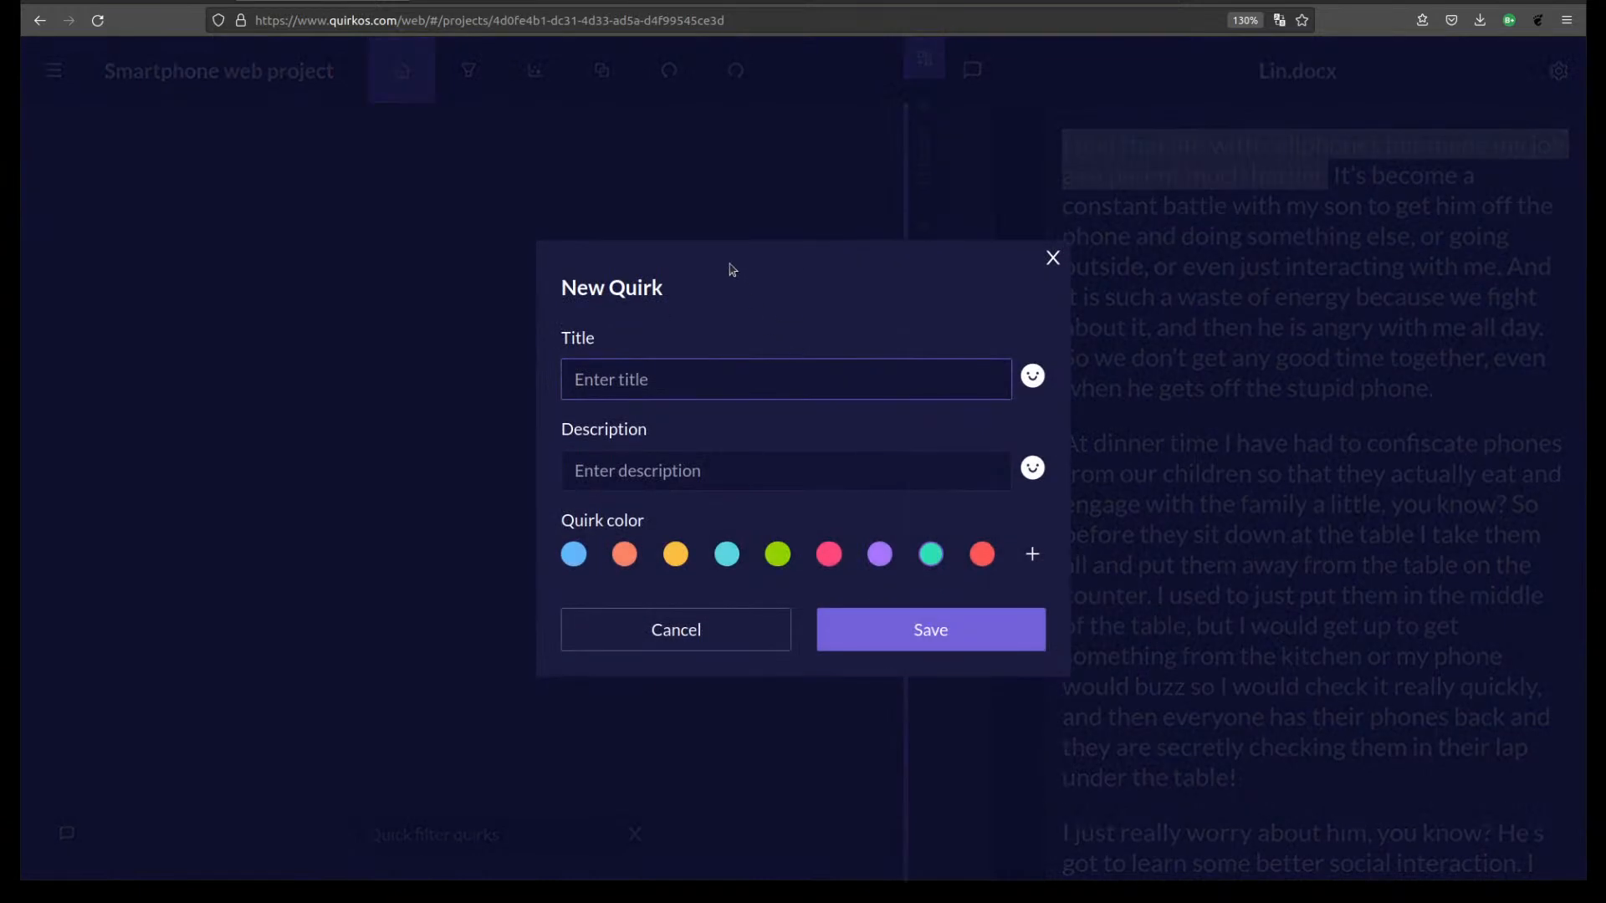
pyautogui.write('Life with cellphones')
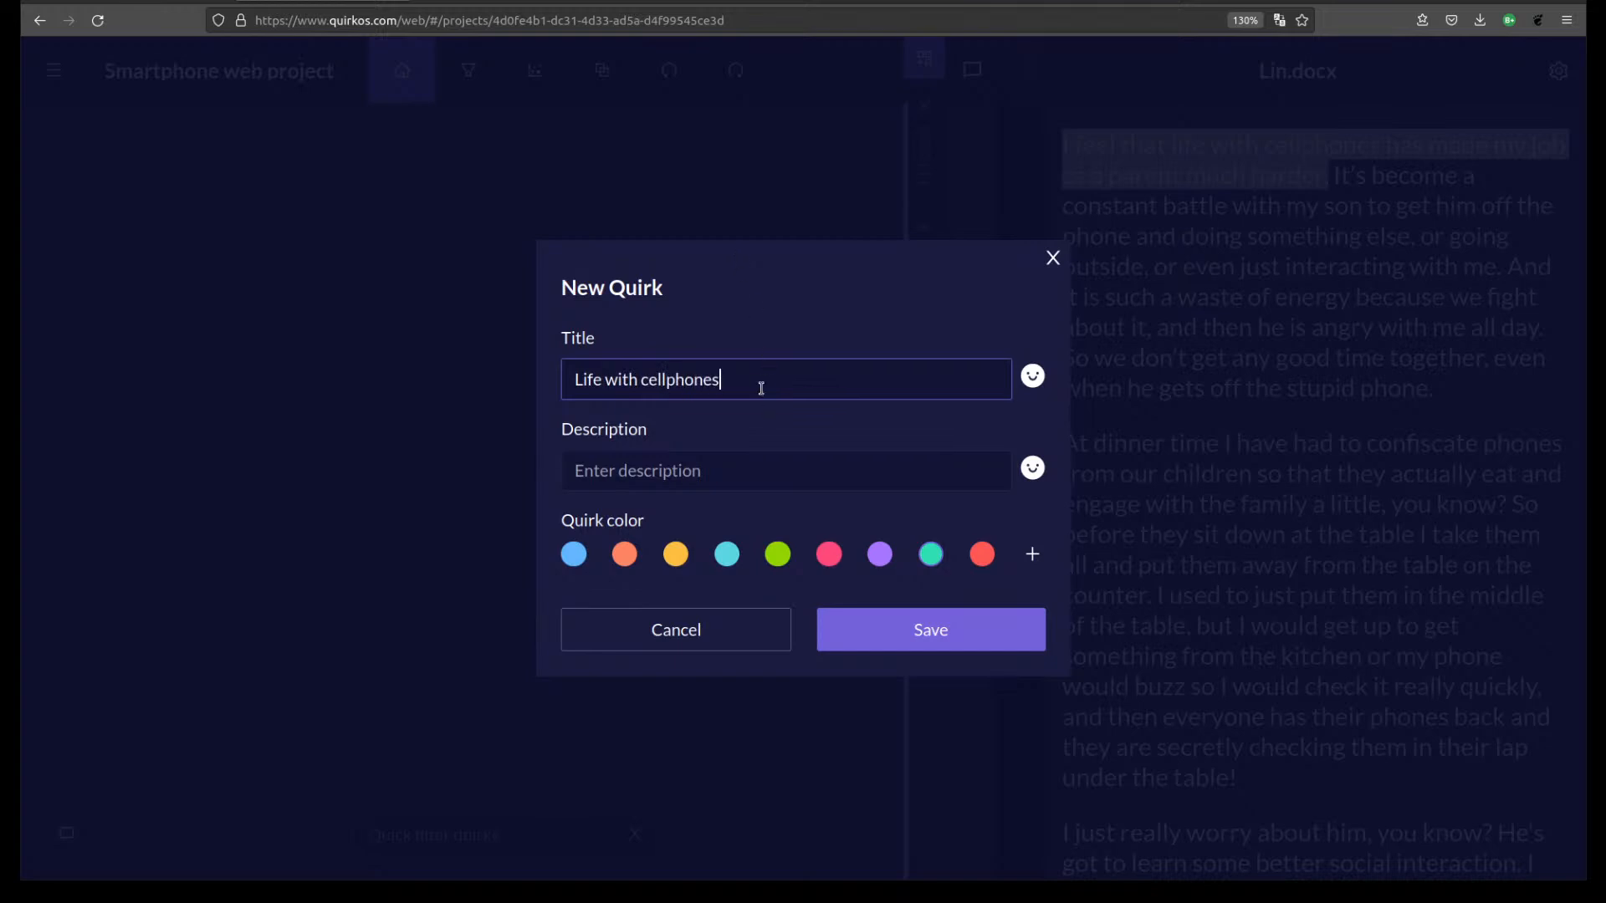
pyautogui.tripleClick(566, 369)
pyautogui.click(726, 469)
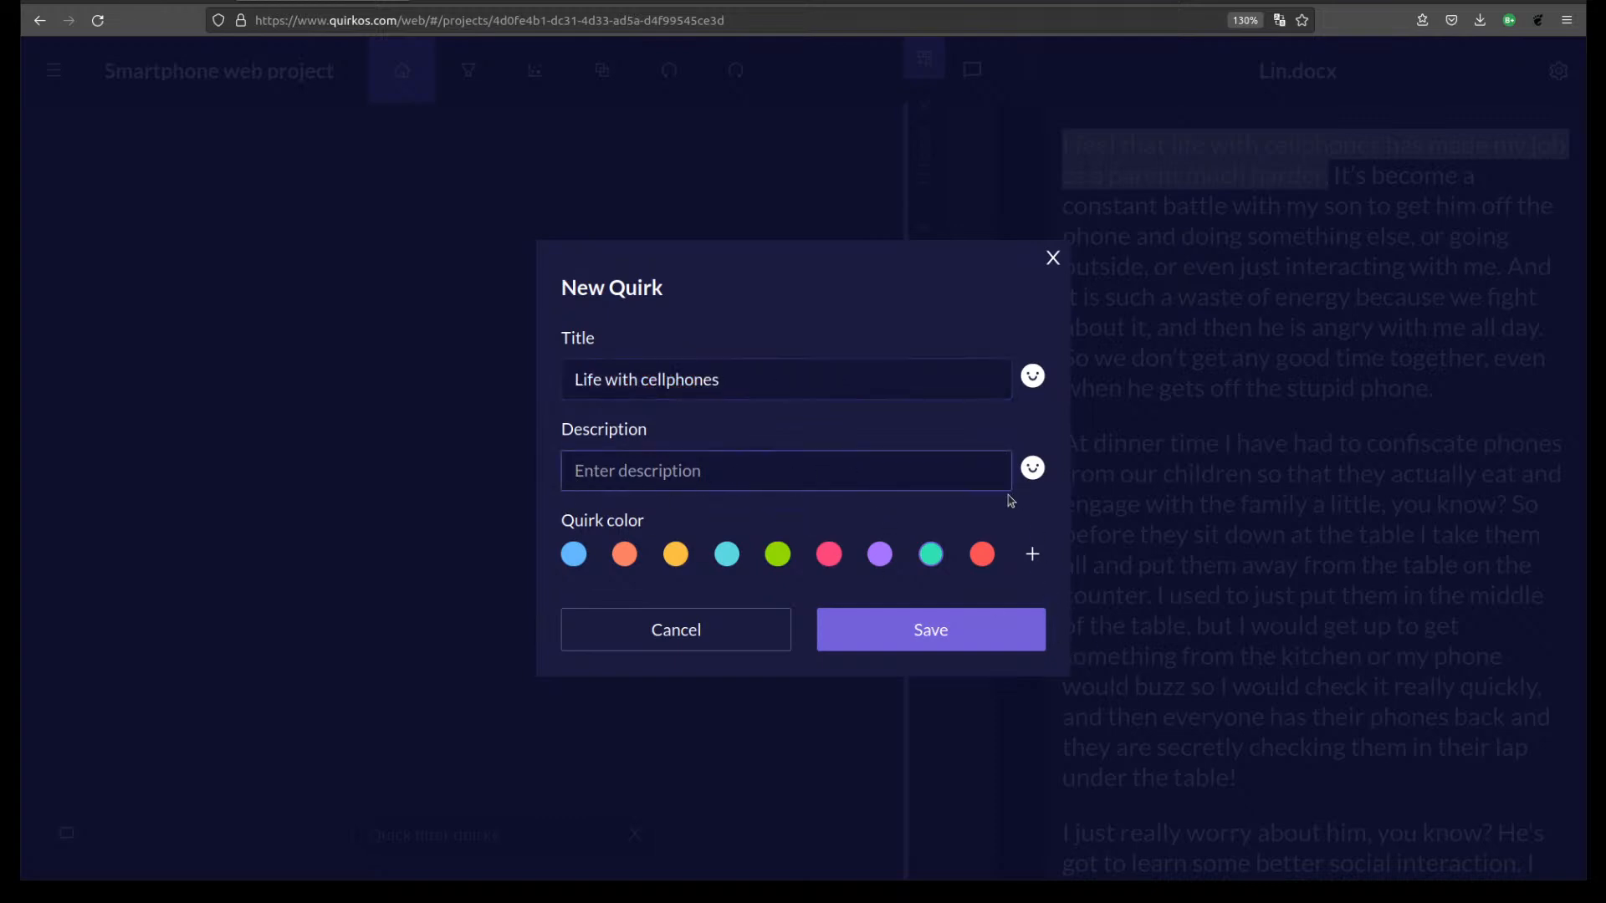
pyautogui.click(1032, 559)
pyautogui.click(1165, 632)
pyautogui.click(1200, 610)
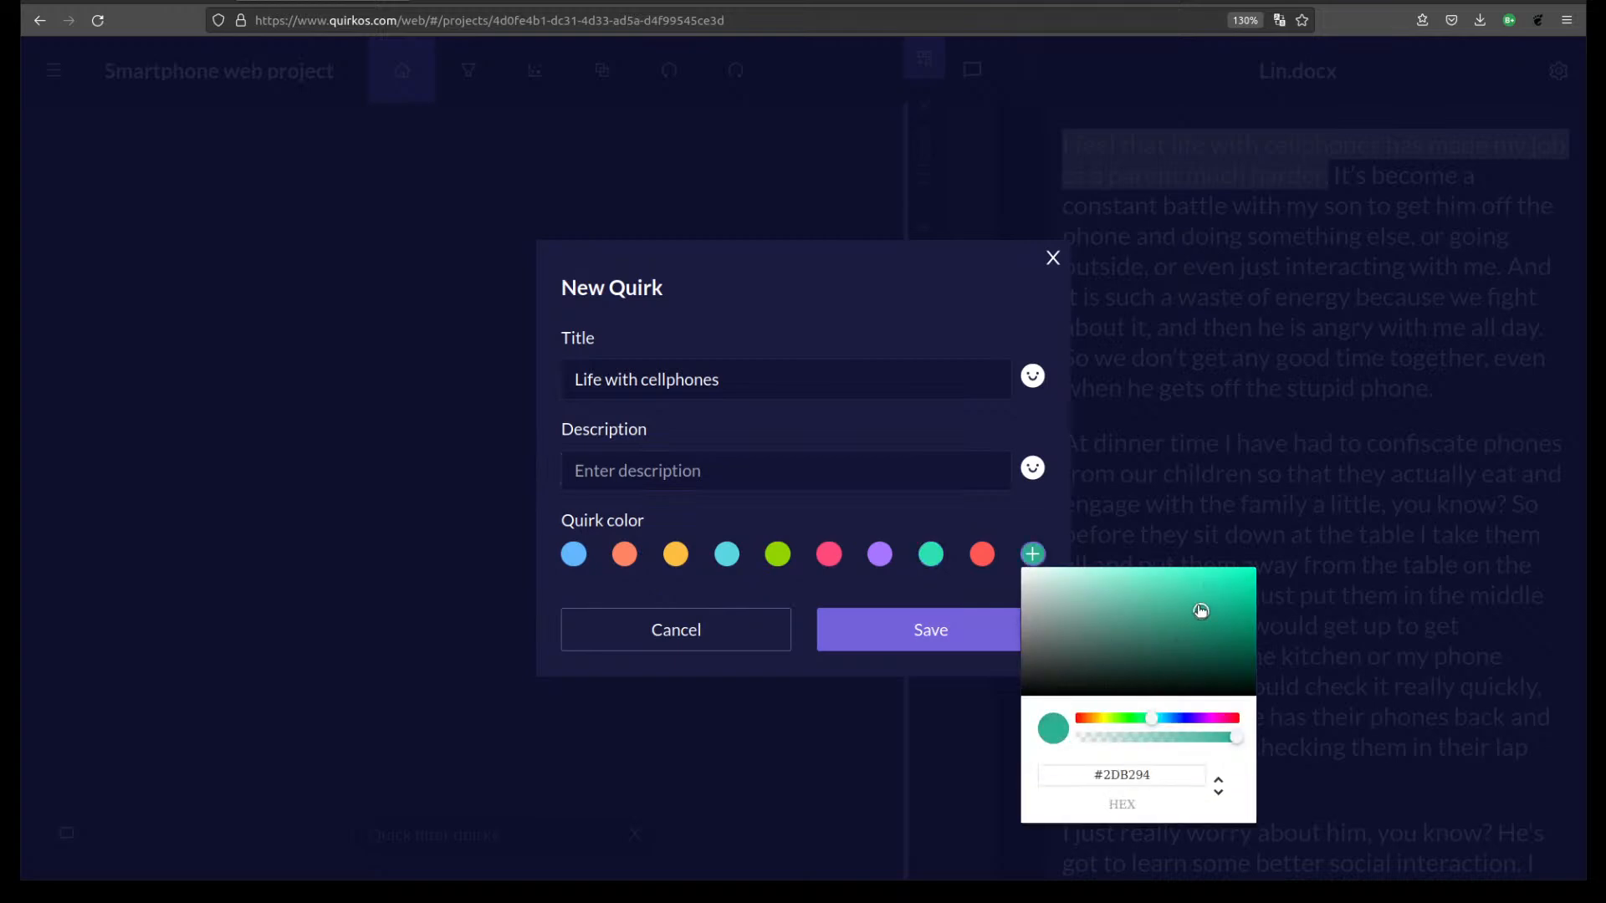
pyautogui.click(943, 638)
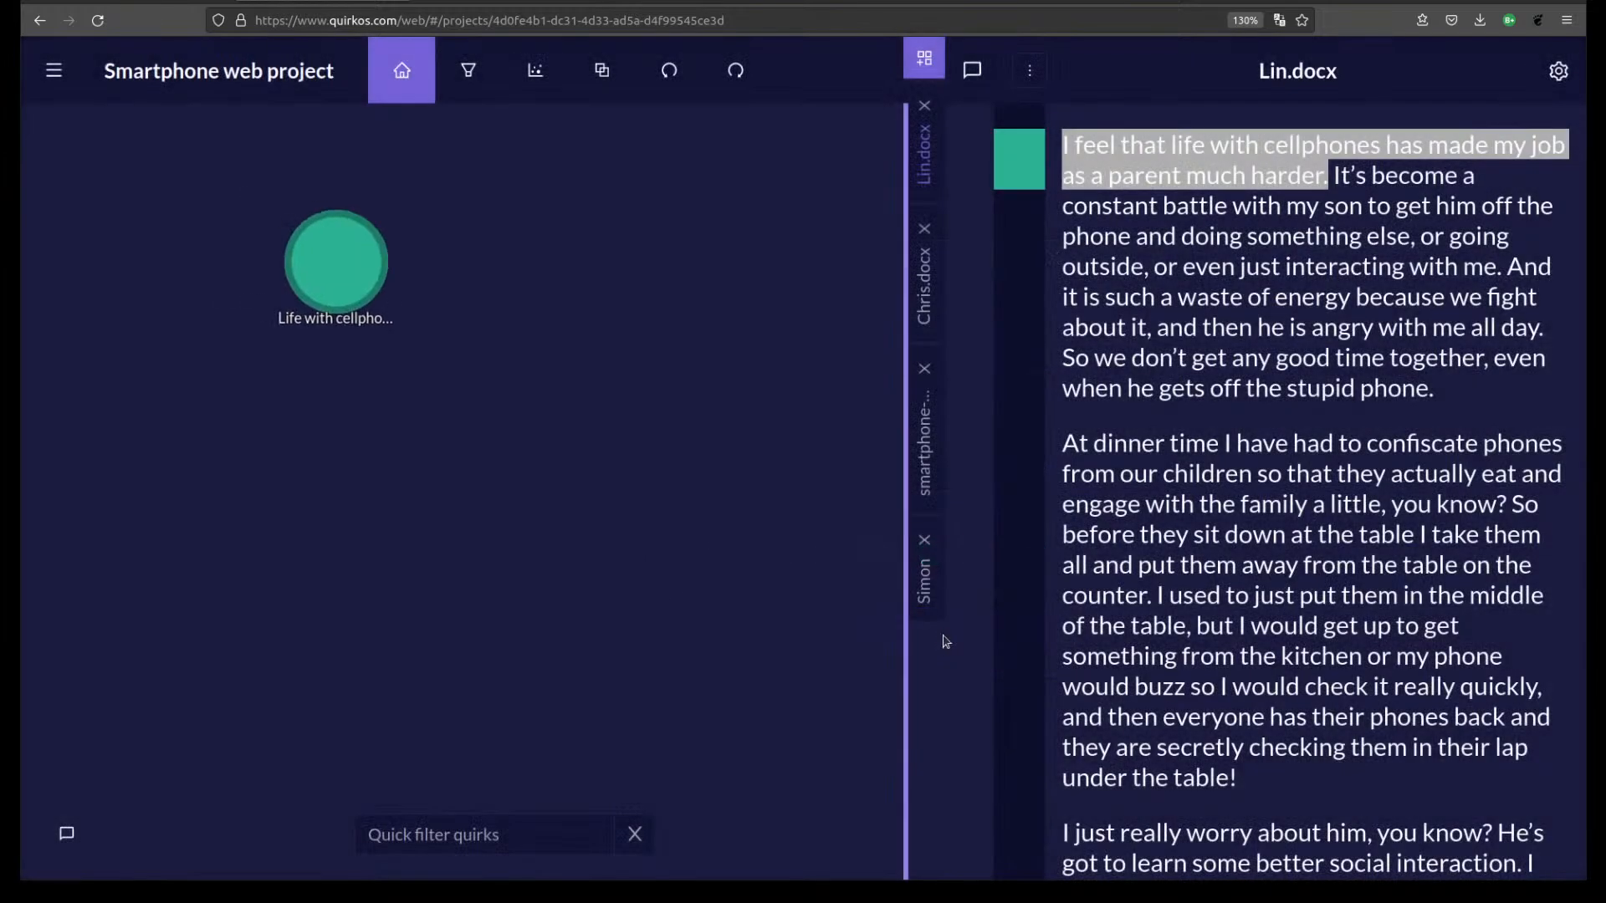
pyautogui.click(453, 326)
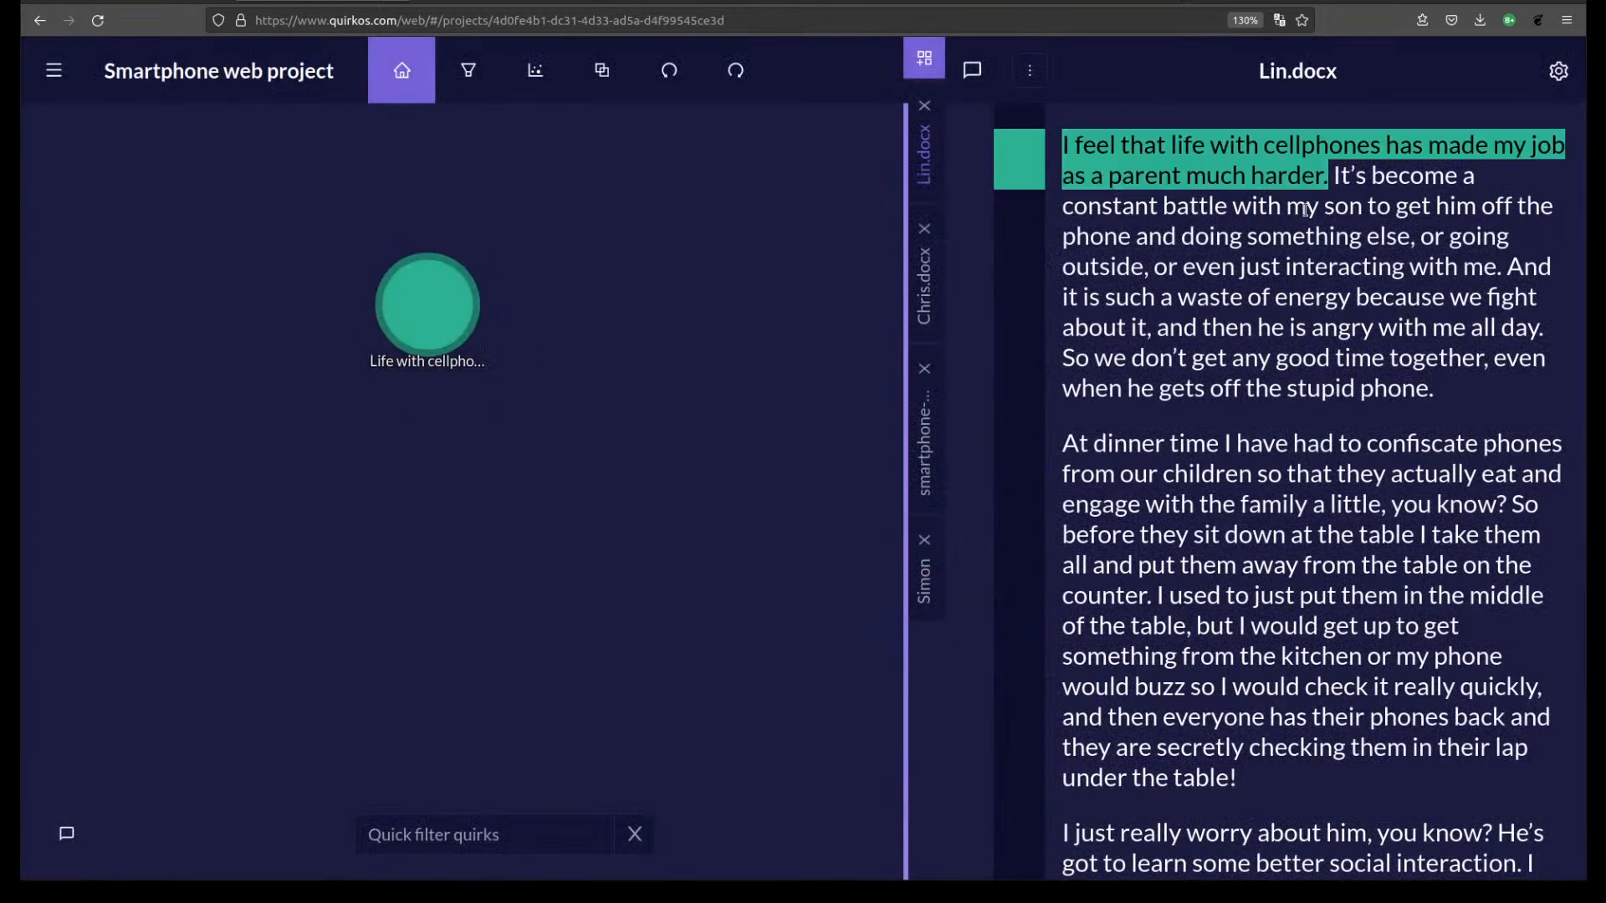
# Code the same first sentence of Lin.docx to a new pink quirk titled "Negative", placed in the lower part of the canvas.
pyautogui.moveTo(1328, 178); pyautogui.dragTo(1063, 134)
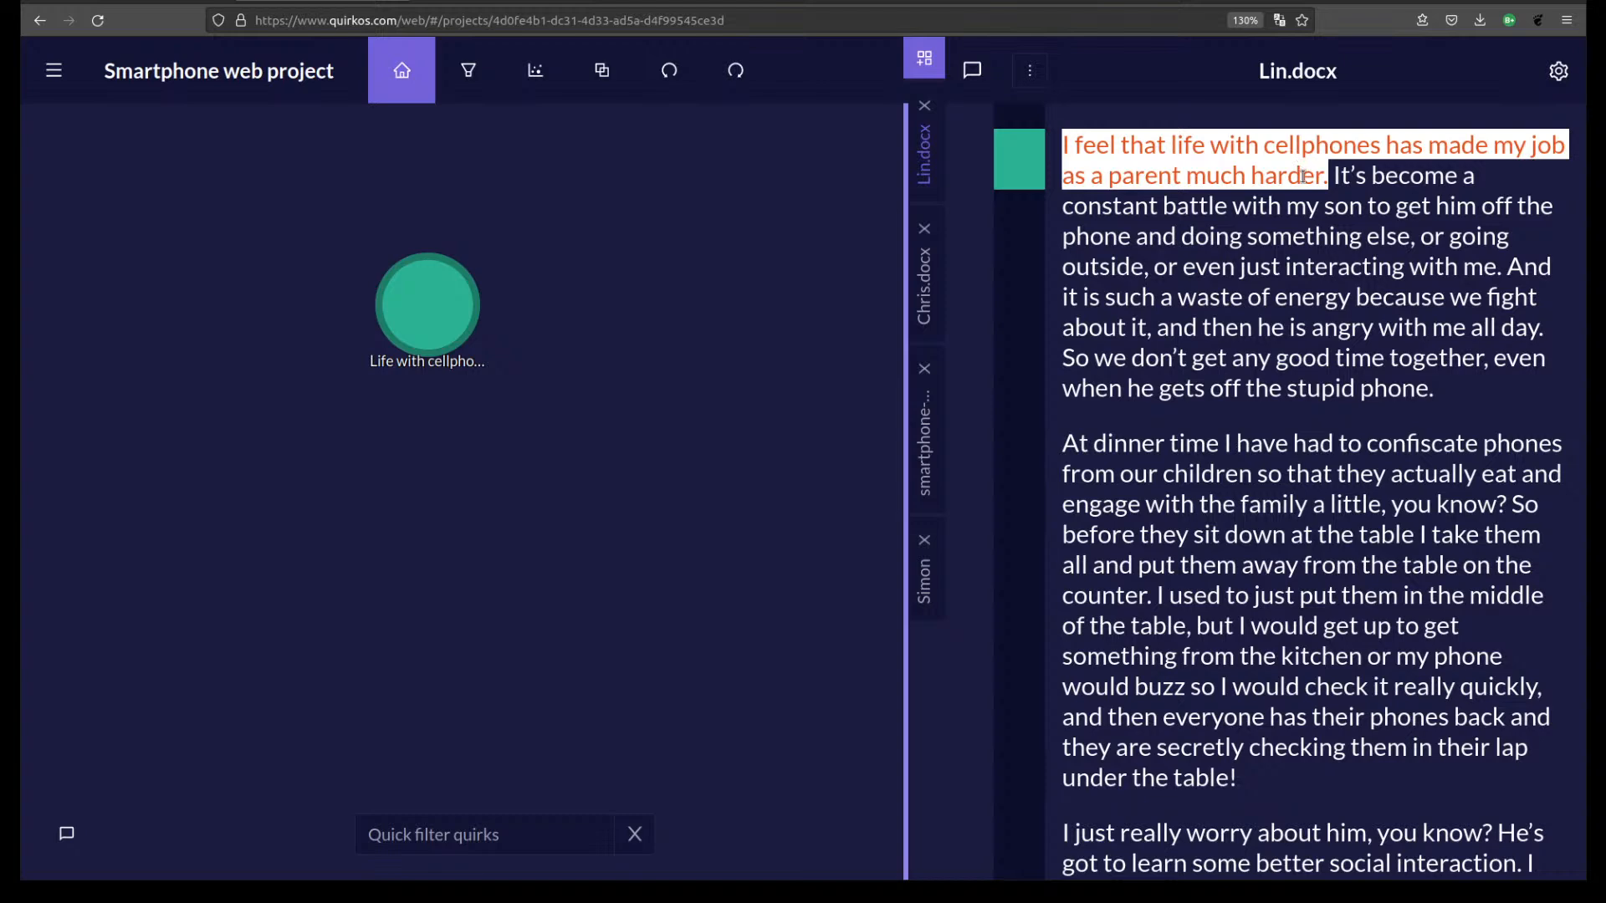
pyautogui.click(1276, 164)
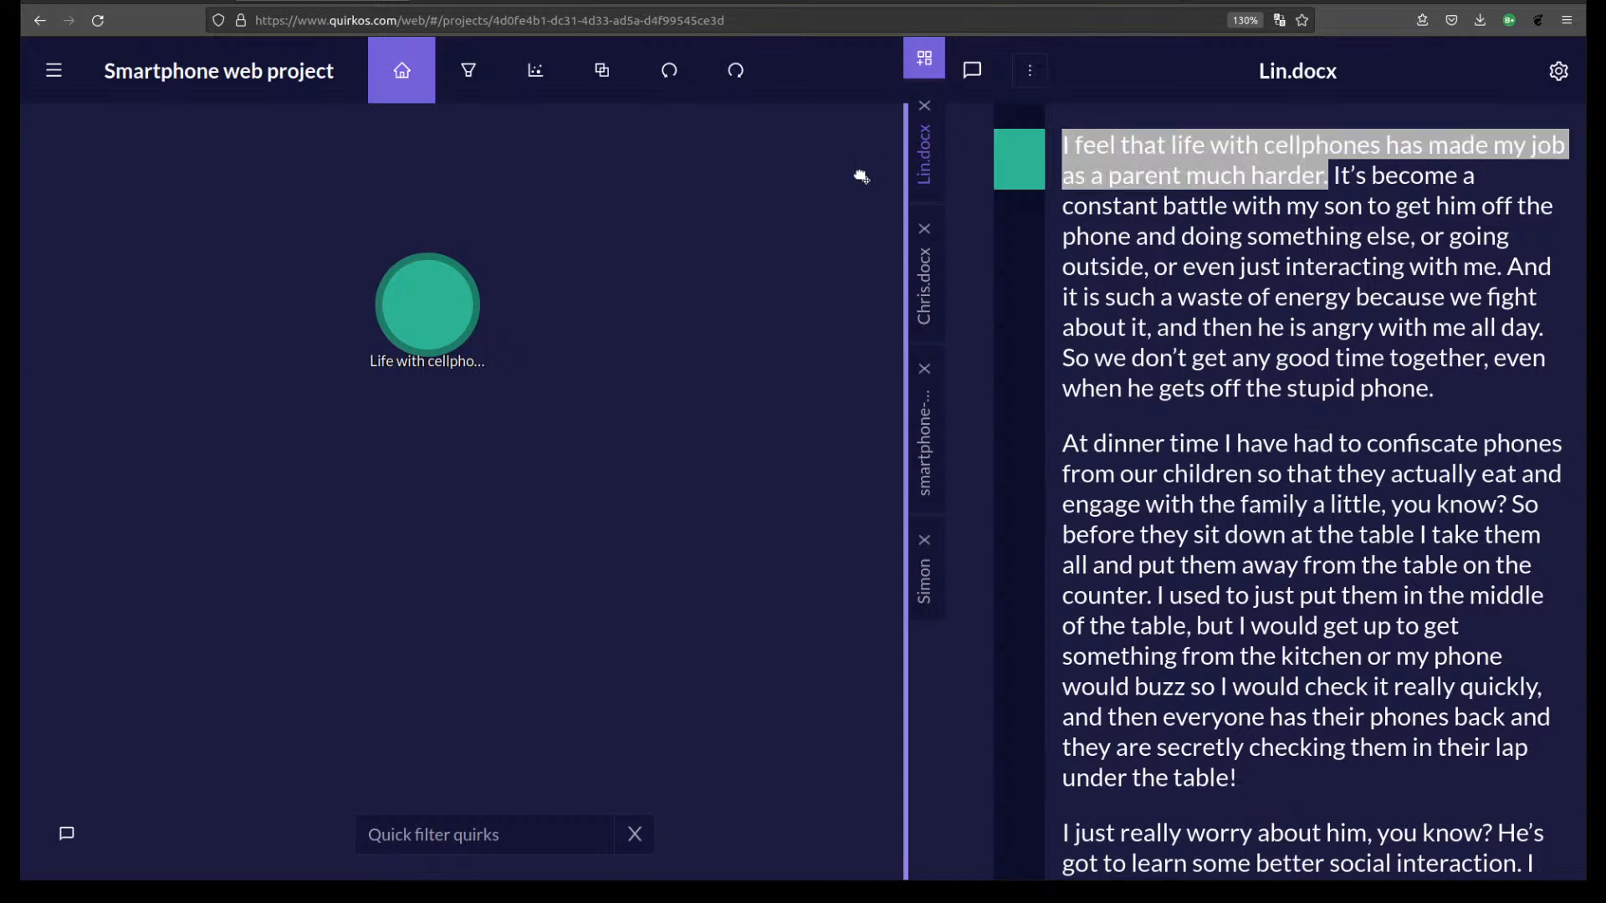
pyautogui.moveTo(730, 339); pyautogui.dragTo(689, 492)
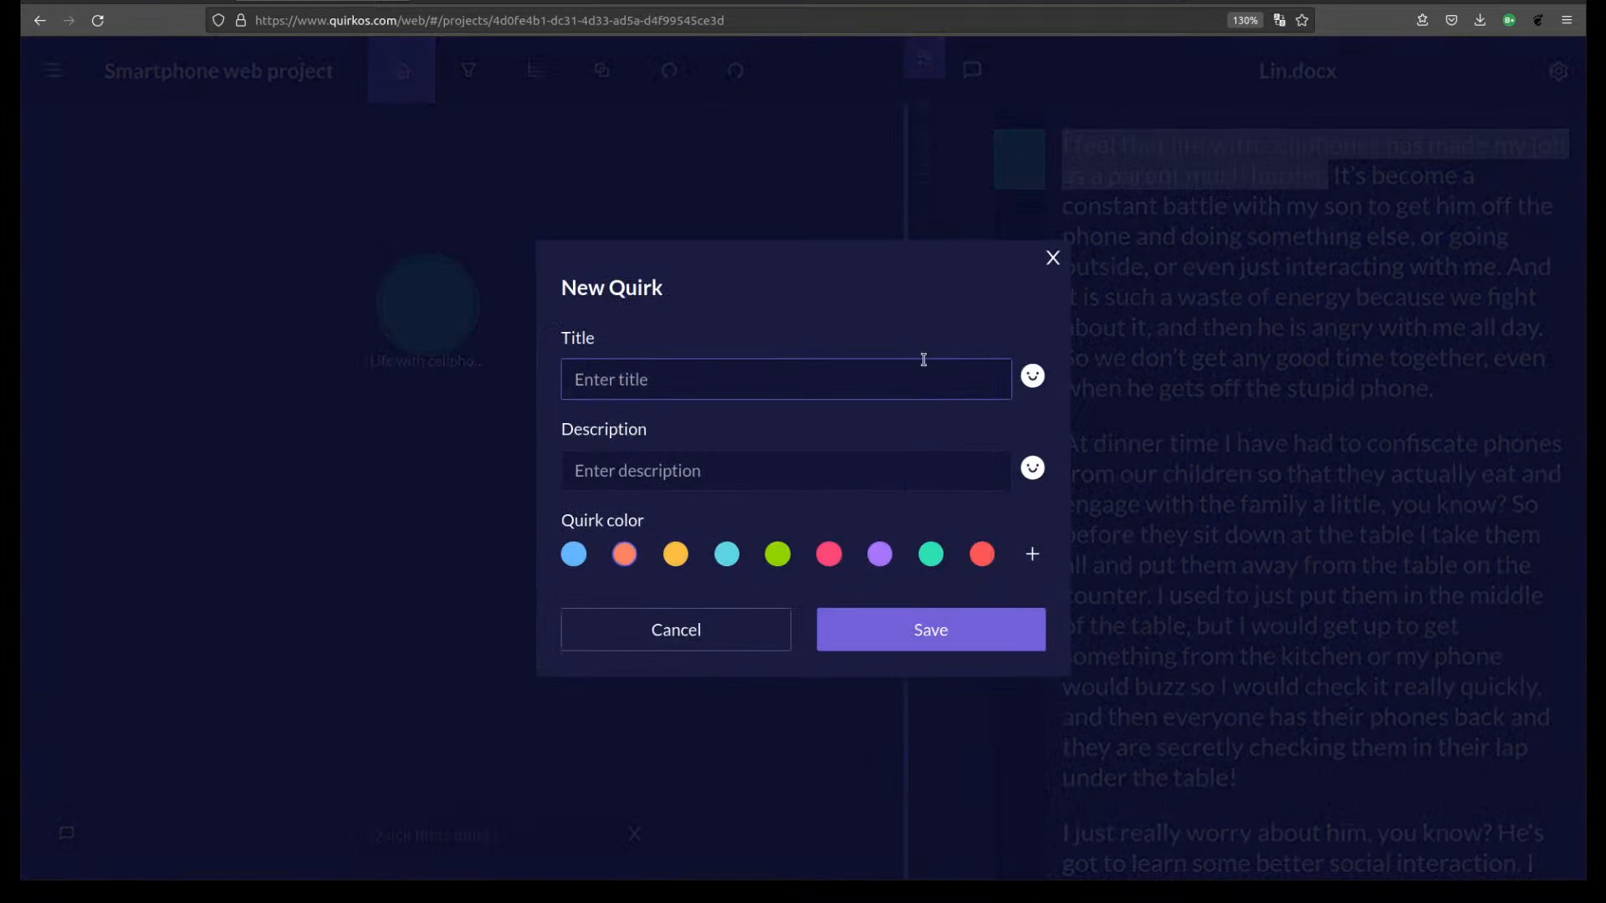
pyautogui.write('Negative')
pyautogui.click(831, 558)
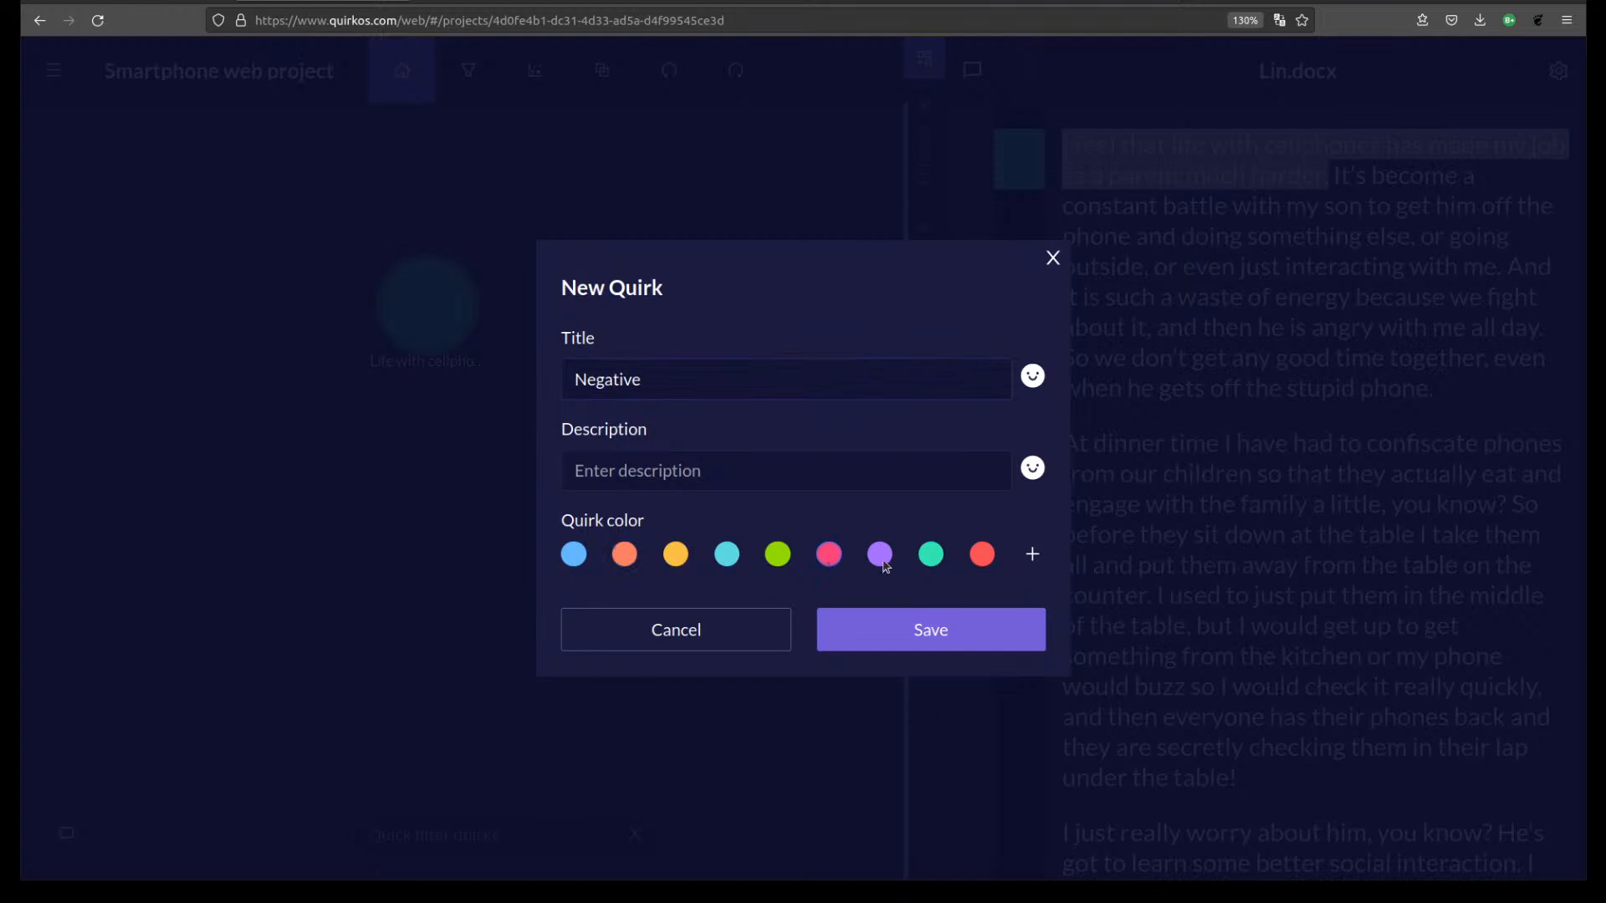
pyautogui.click(930, 631)
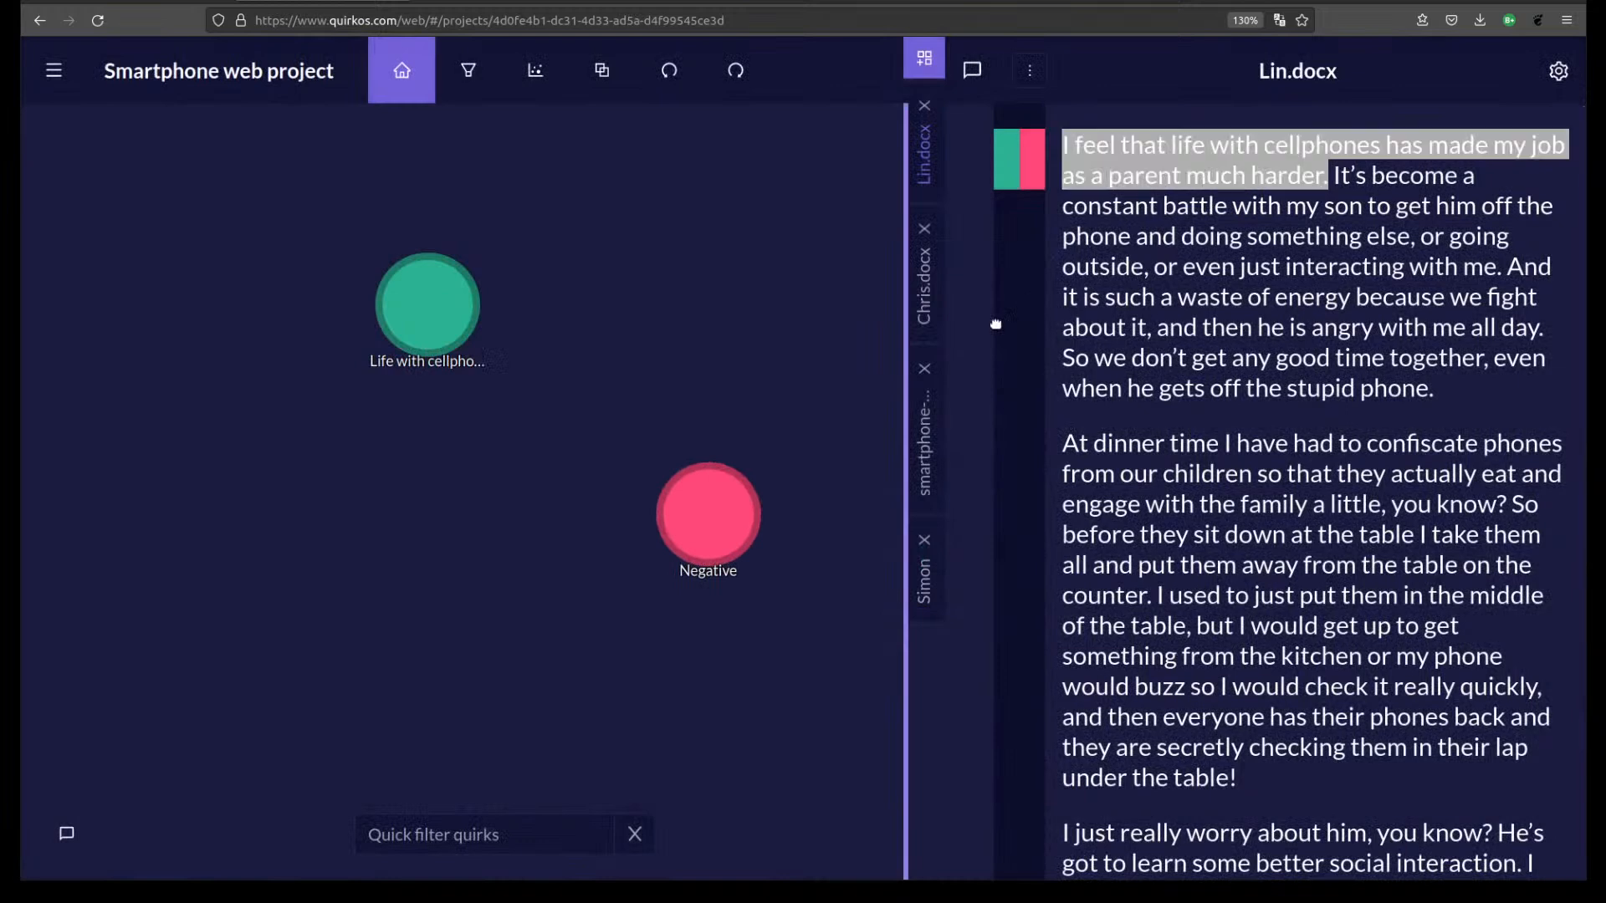
# Add an orange quirk titled "Role of parent" and code the selected first sentence to it.
pyautogui.doubleClick(645, 258)
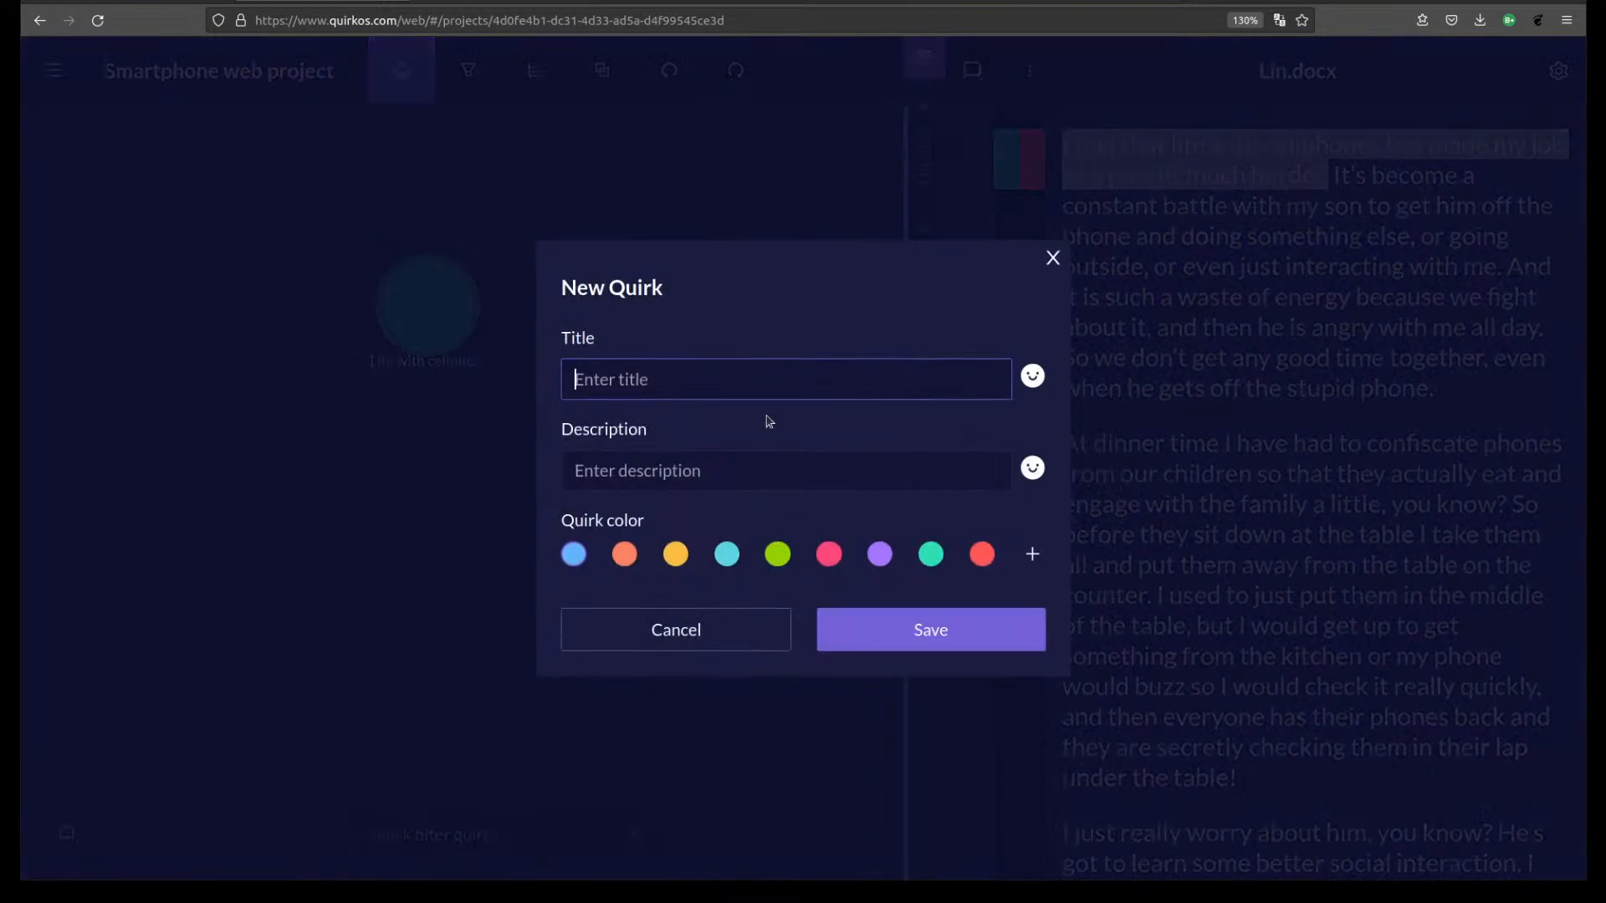
pyautogui.write('Role of parent')
pyautogui.click(624, 554)
pyautogui.click(1007, 624)
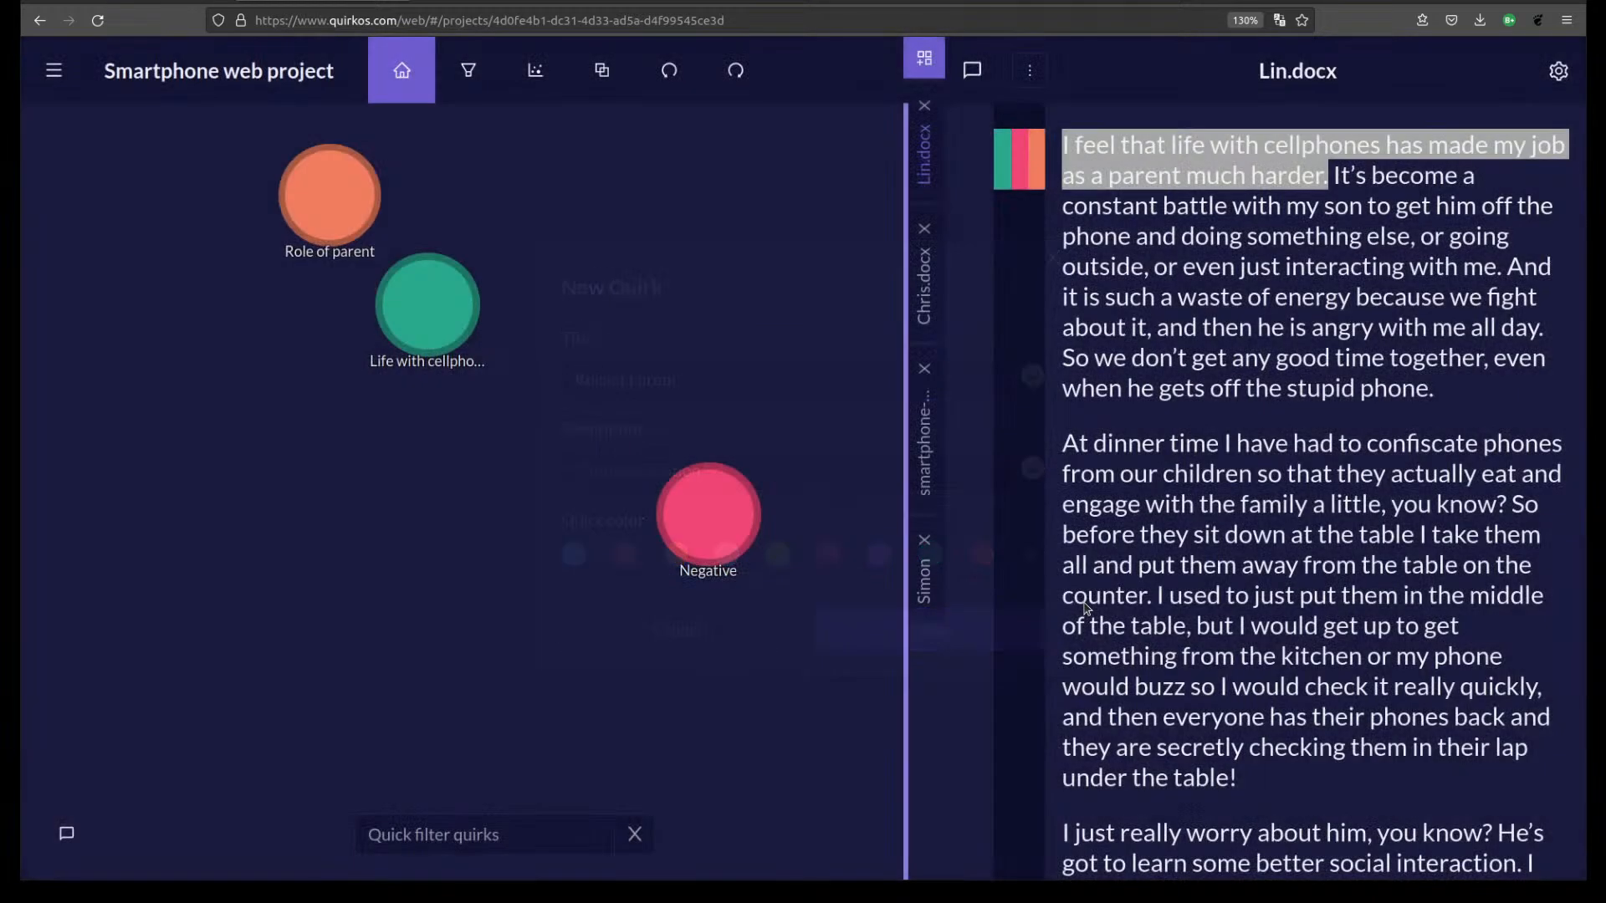
# Spread the quirks out on the canvas, with Role of parent upper right, Negative at the lower centre and Life with cellphones upper left.
pyautogui.moveTo(715, 518); pyautogui.dragTo(539, 490)
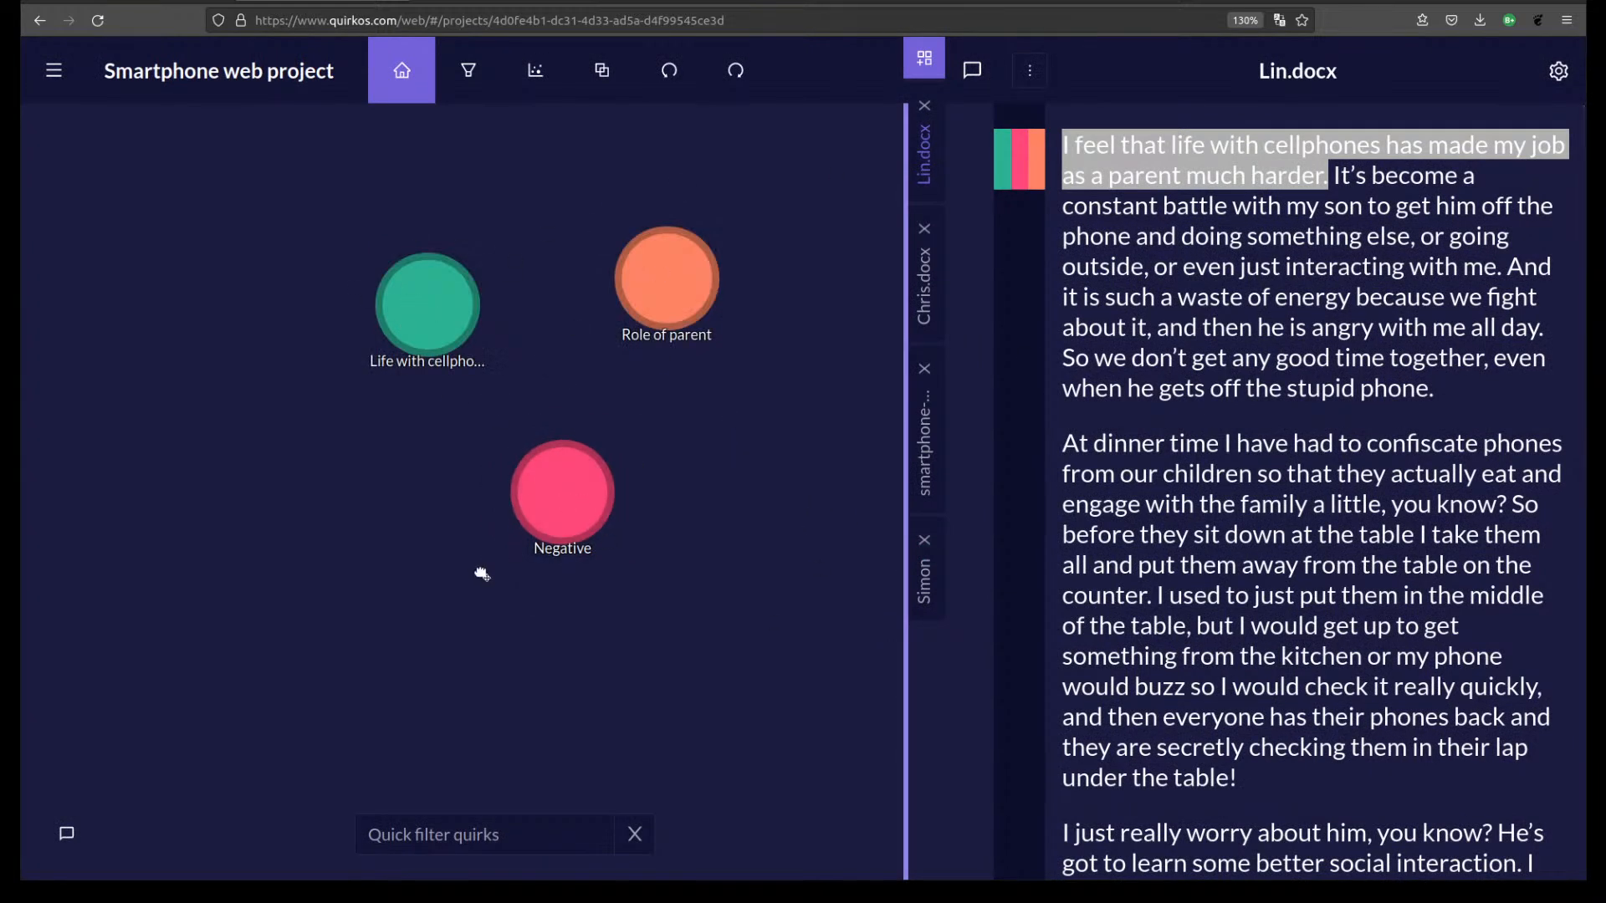
pyautogui.moveTo(563, 498); pyautogui.dragTo(419, 629)
pyautogui.moveTo(393, 280); pyautogui.dragTo(254, 217)
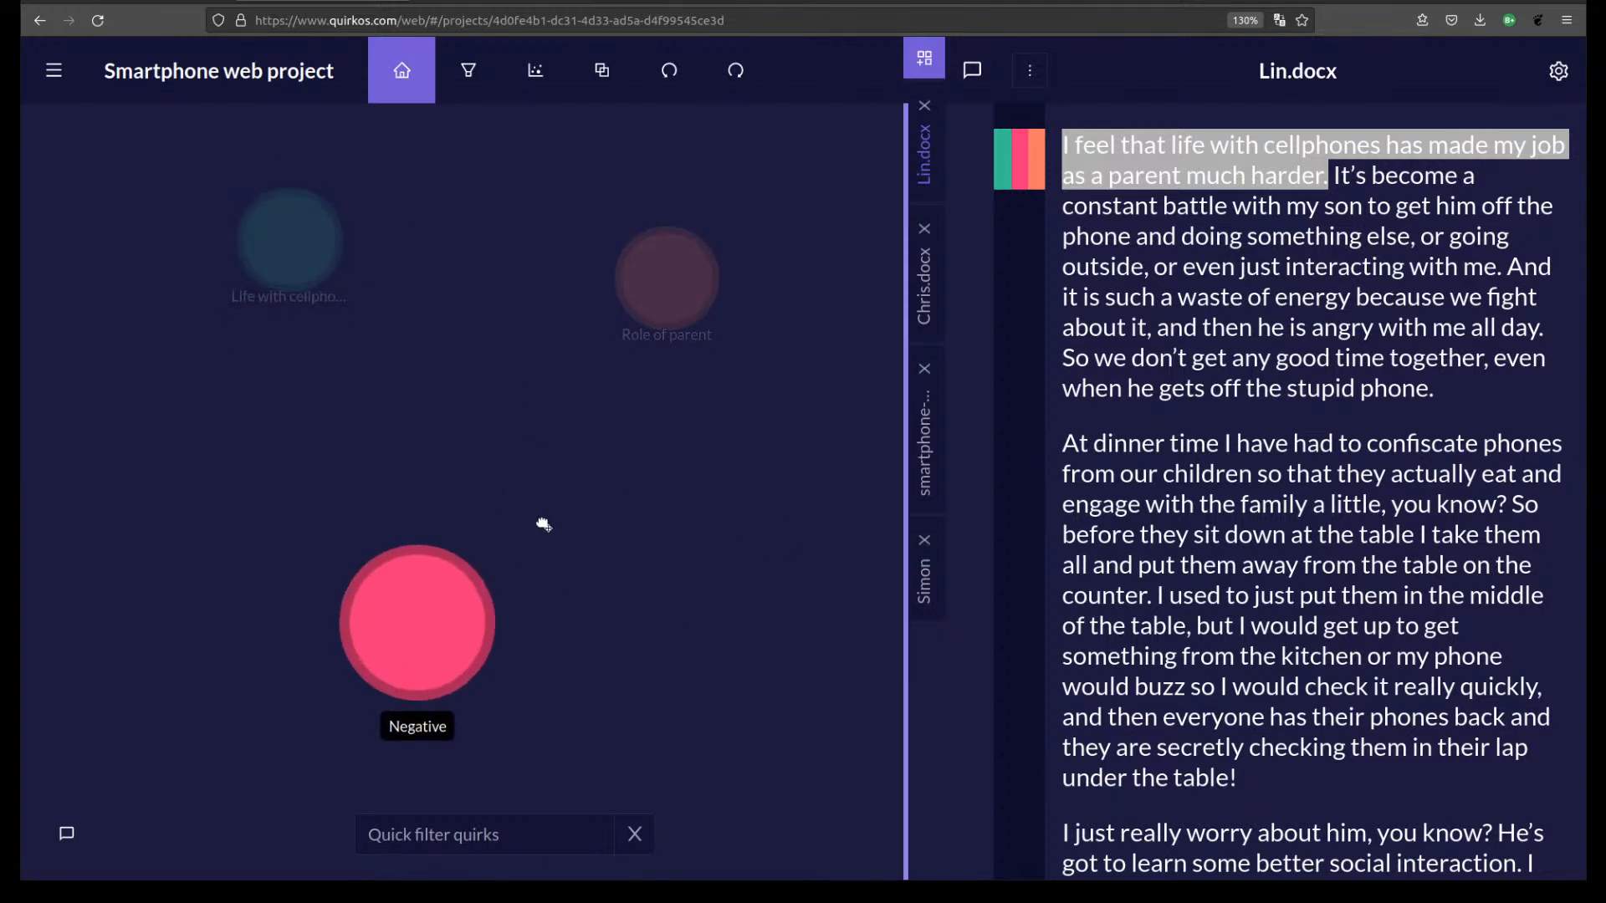
# Move the Negative quirk nearer the canvas centre and code the second sentence of Lin.docx to Negative and Role of parent.
pyautogui.moveTo(409, 636); pyautogui.dragTo(544, 524)
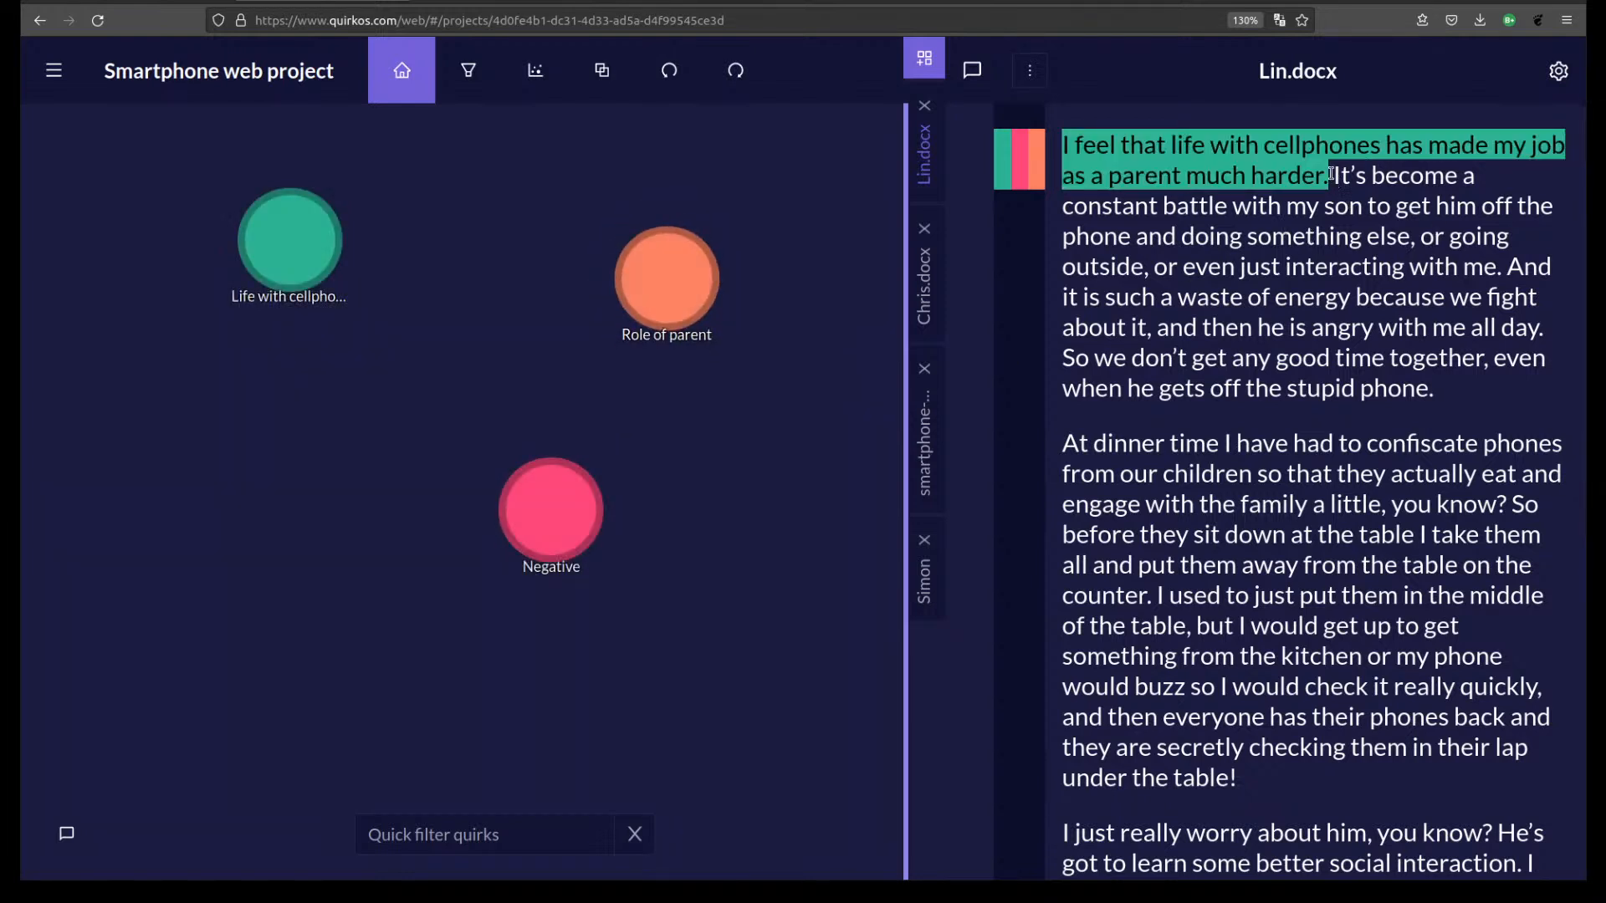
pyautogui.moveTo(1337, 175); pyautogui.dragTo(1358, 235)
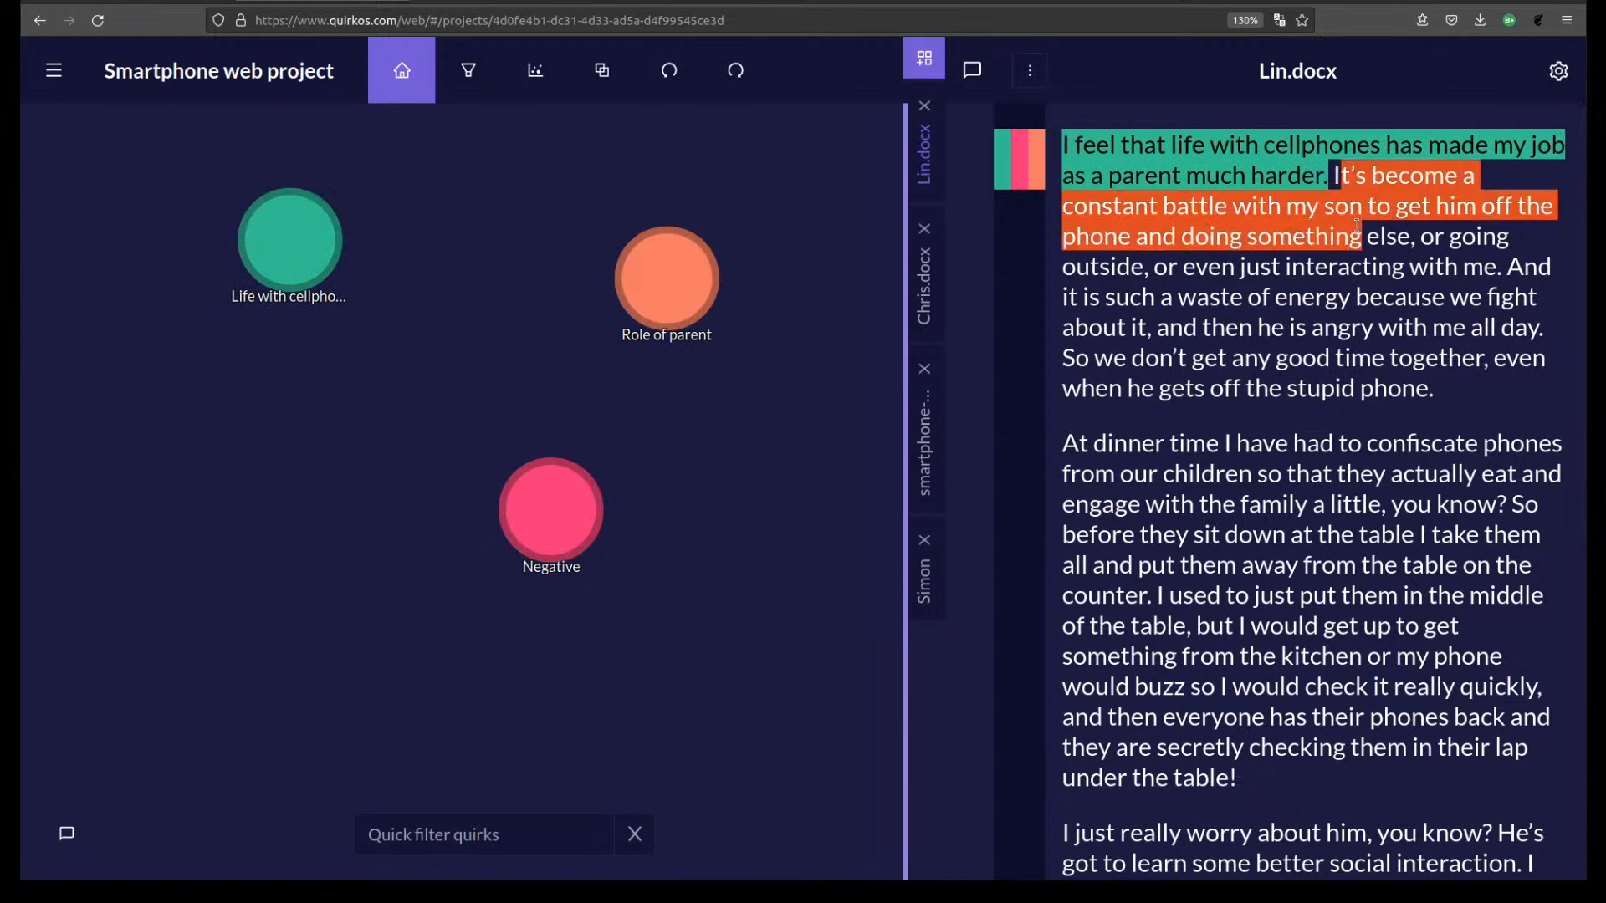
pyautogui.moveTo(1333, 175); pyautogui.dragTo(1502, 265)
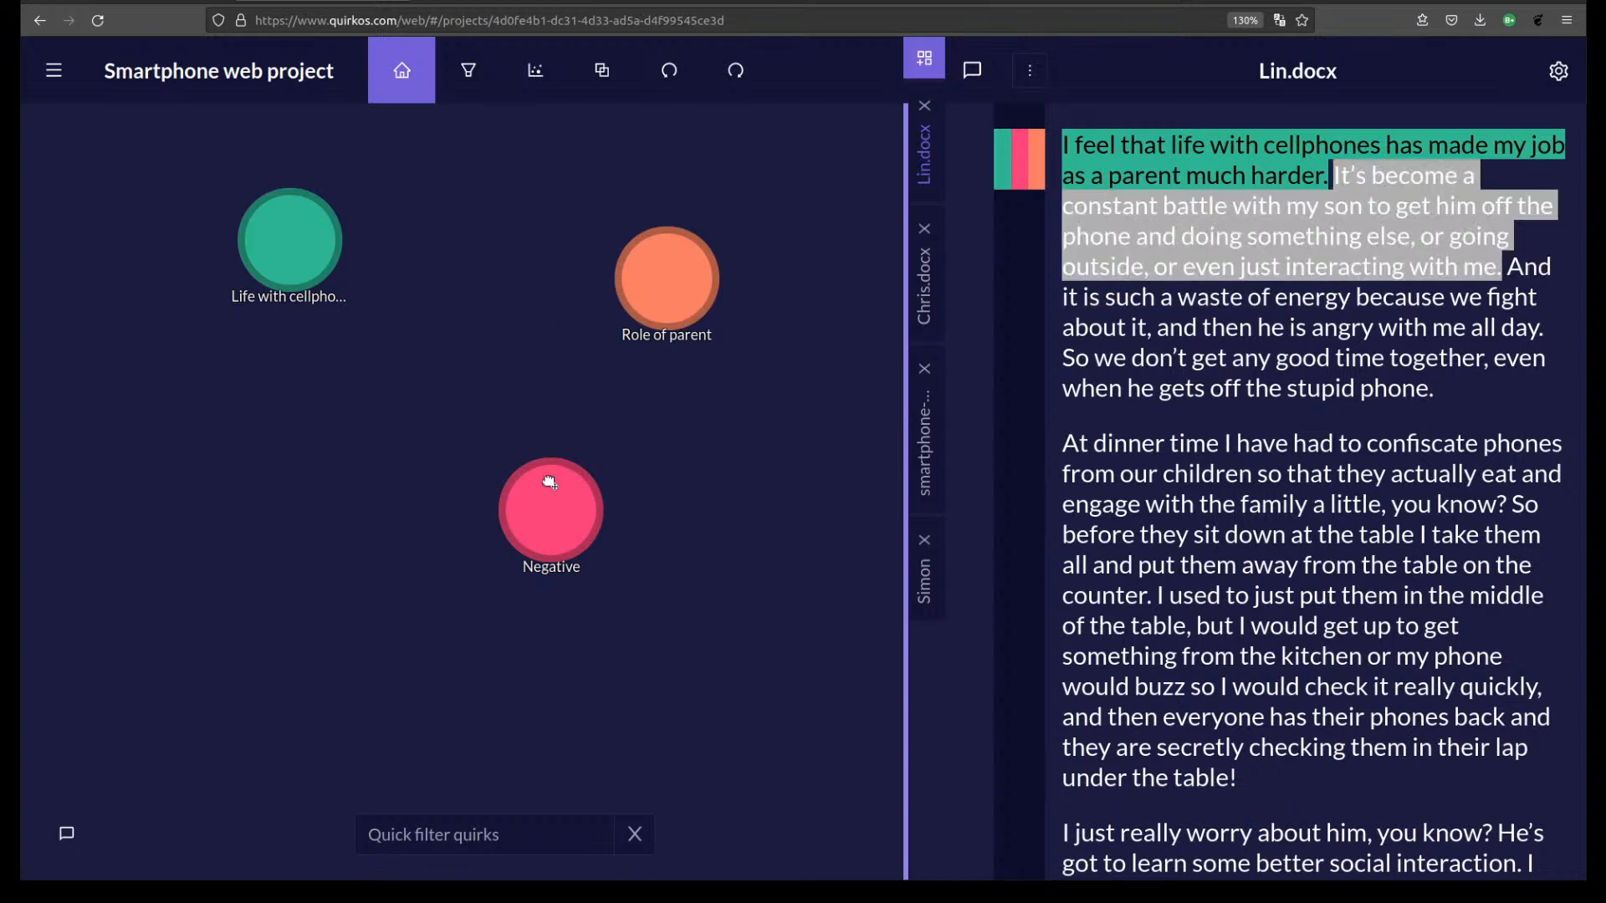
pyautogui.click(552, 516)
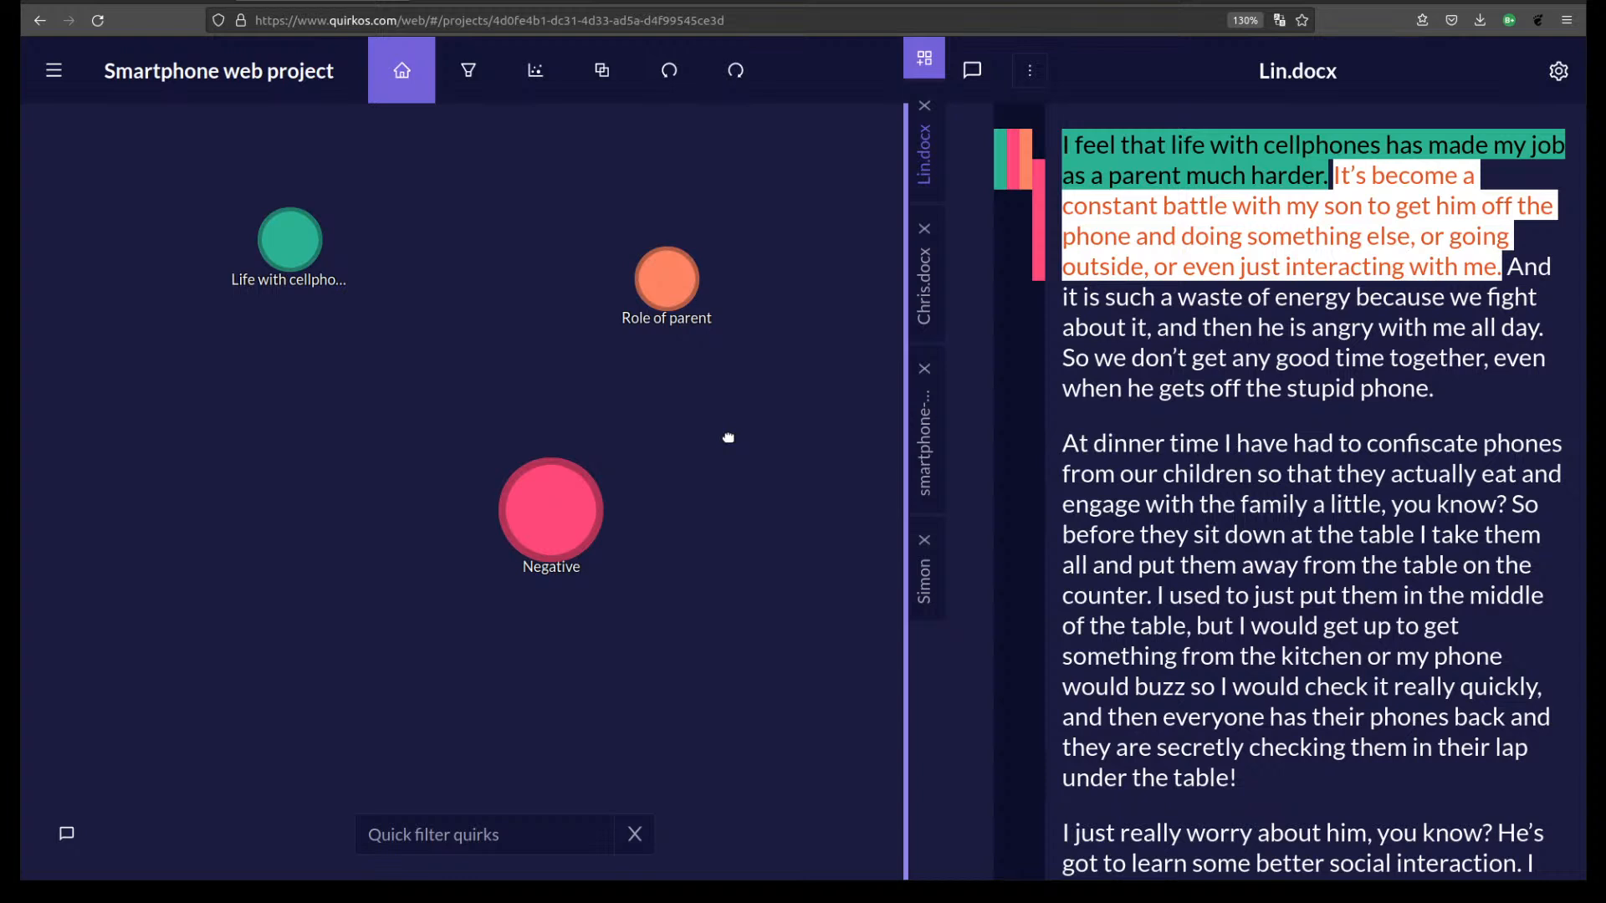
pyautogui.moveTo(1368, 234); pyautogui.dragTo(662, 276)
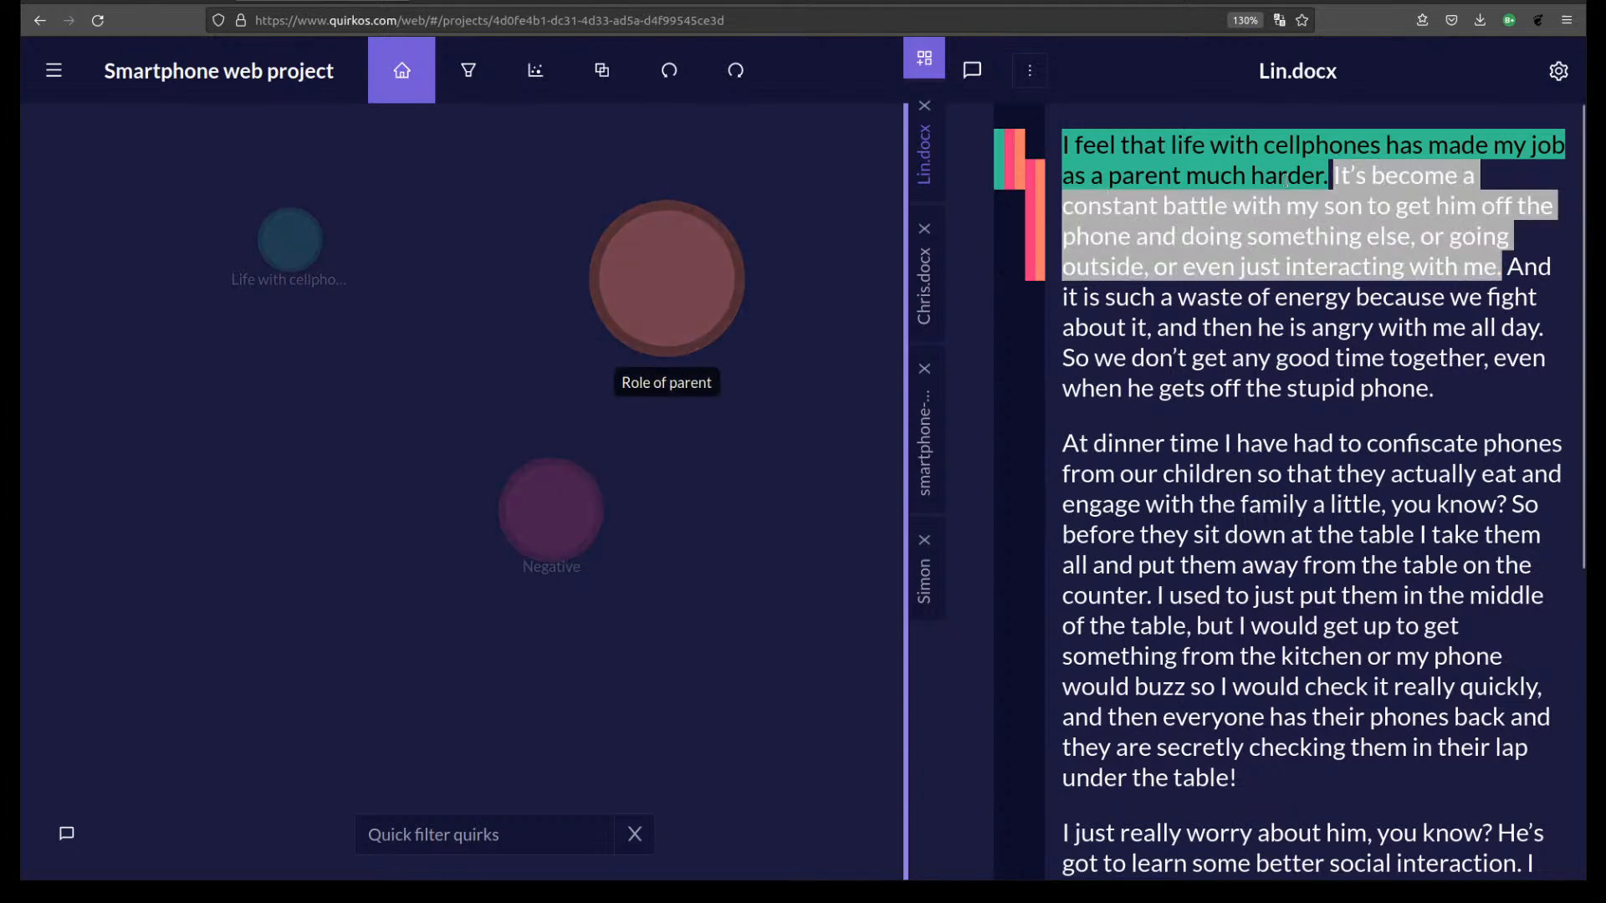
# Code the same second sentence of Lin.docx to a new purple quirk titled "Social impacts", placed between the existing quirks.
pyautogui.moveTo(1503, 269); pyautogui.dragTo(1333, 174)
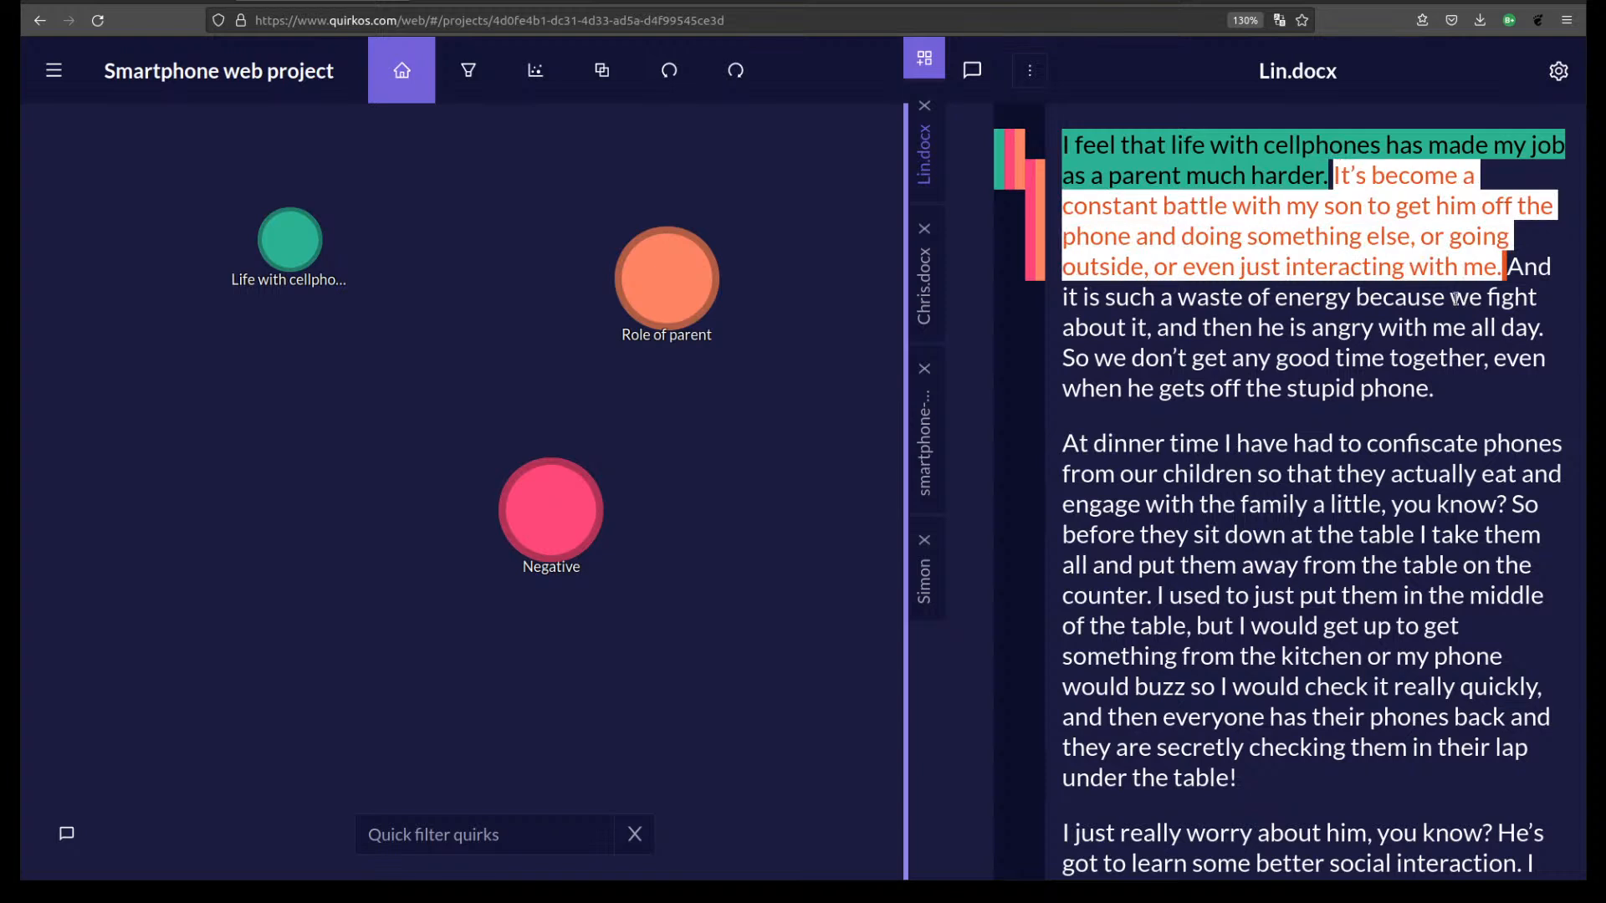
pyautogui.click(1381, 365)
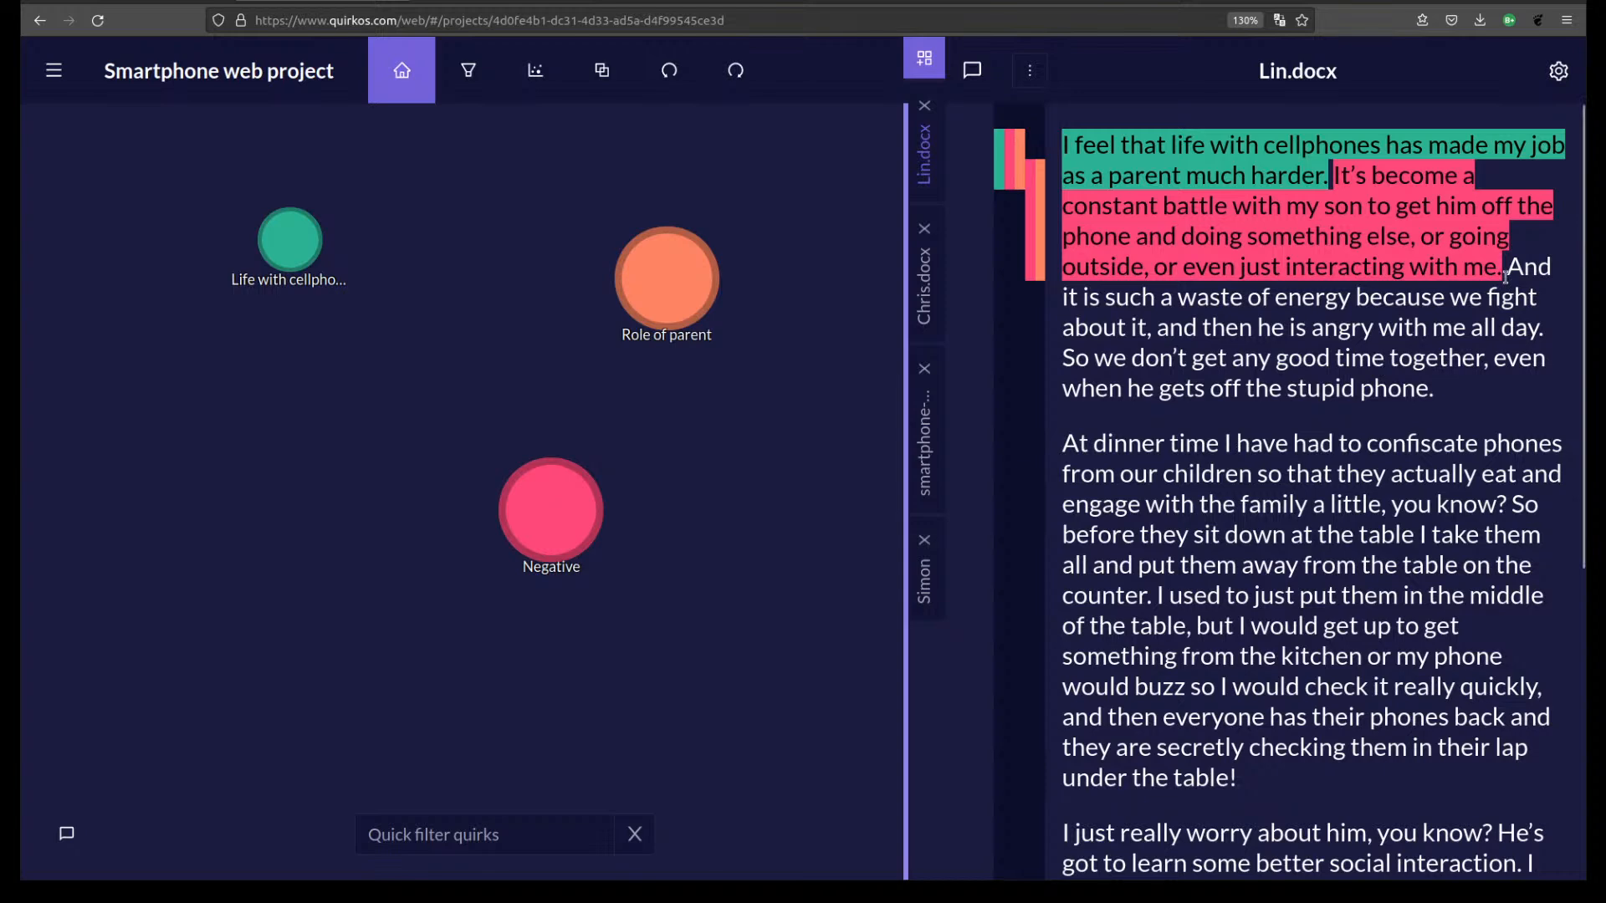
pyautogui.moveTo(1501, 274); pyautogui.dragTo(1336, 178)
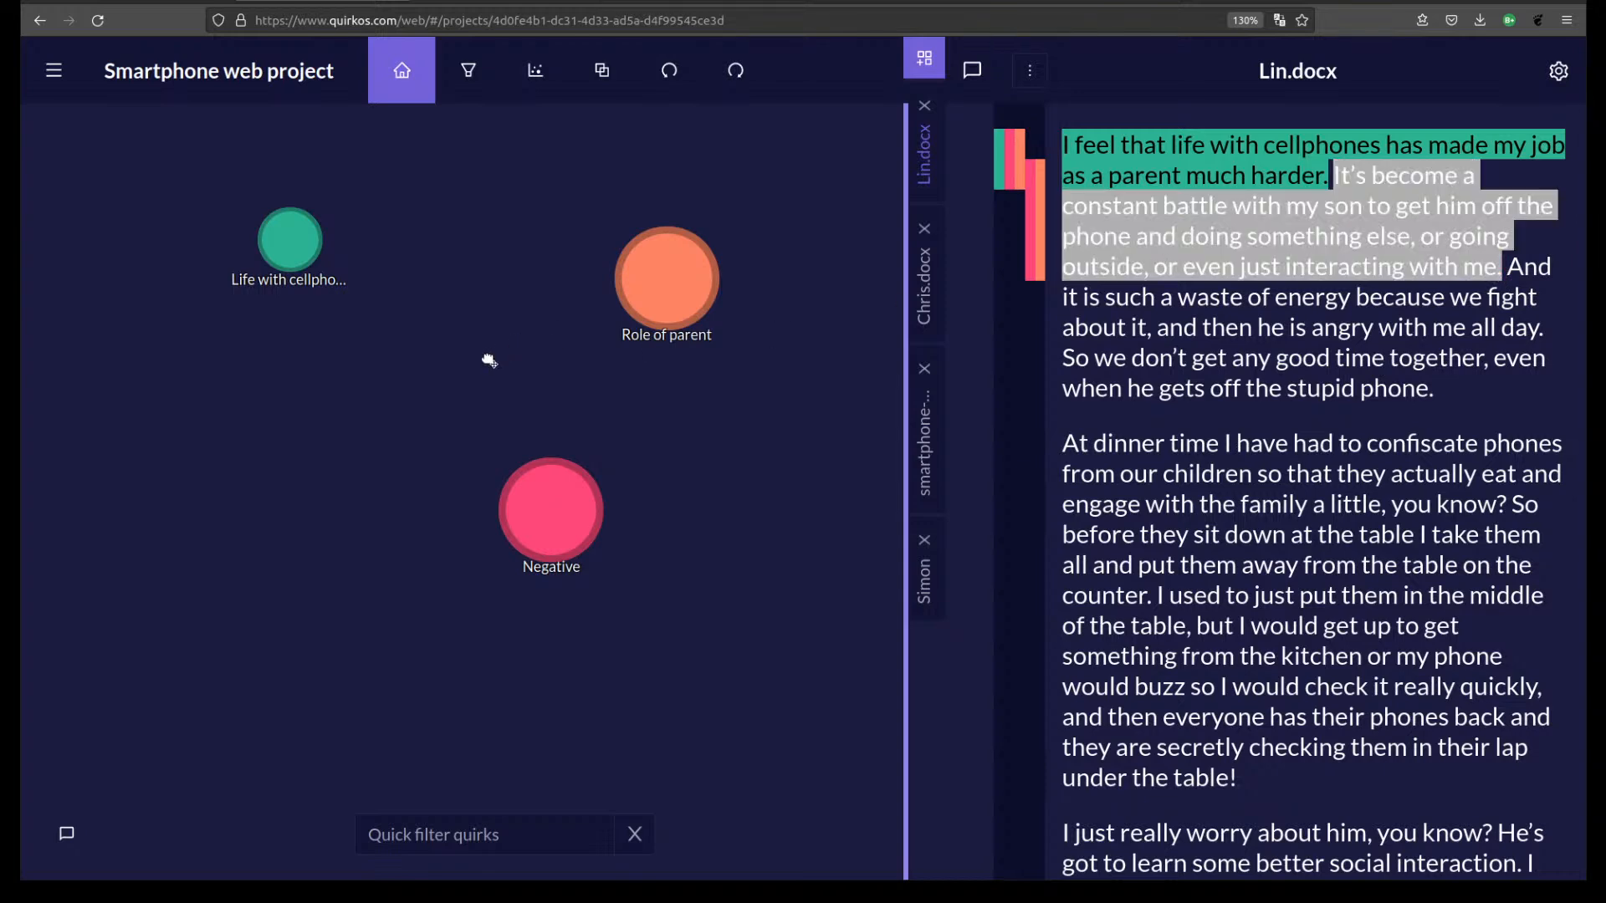
pyautogui.doubleClick(450, 371)
pyautogui.write('Social impacty')
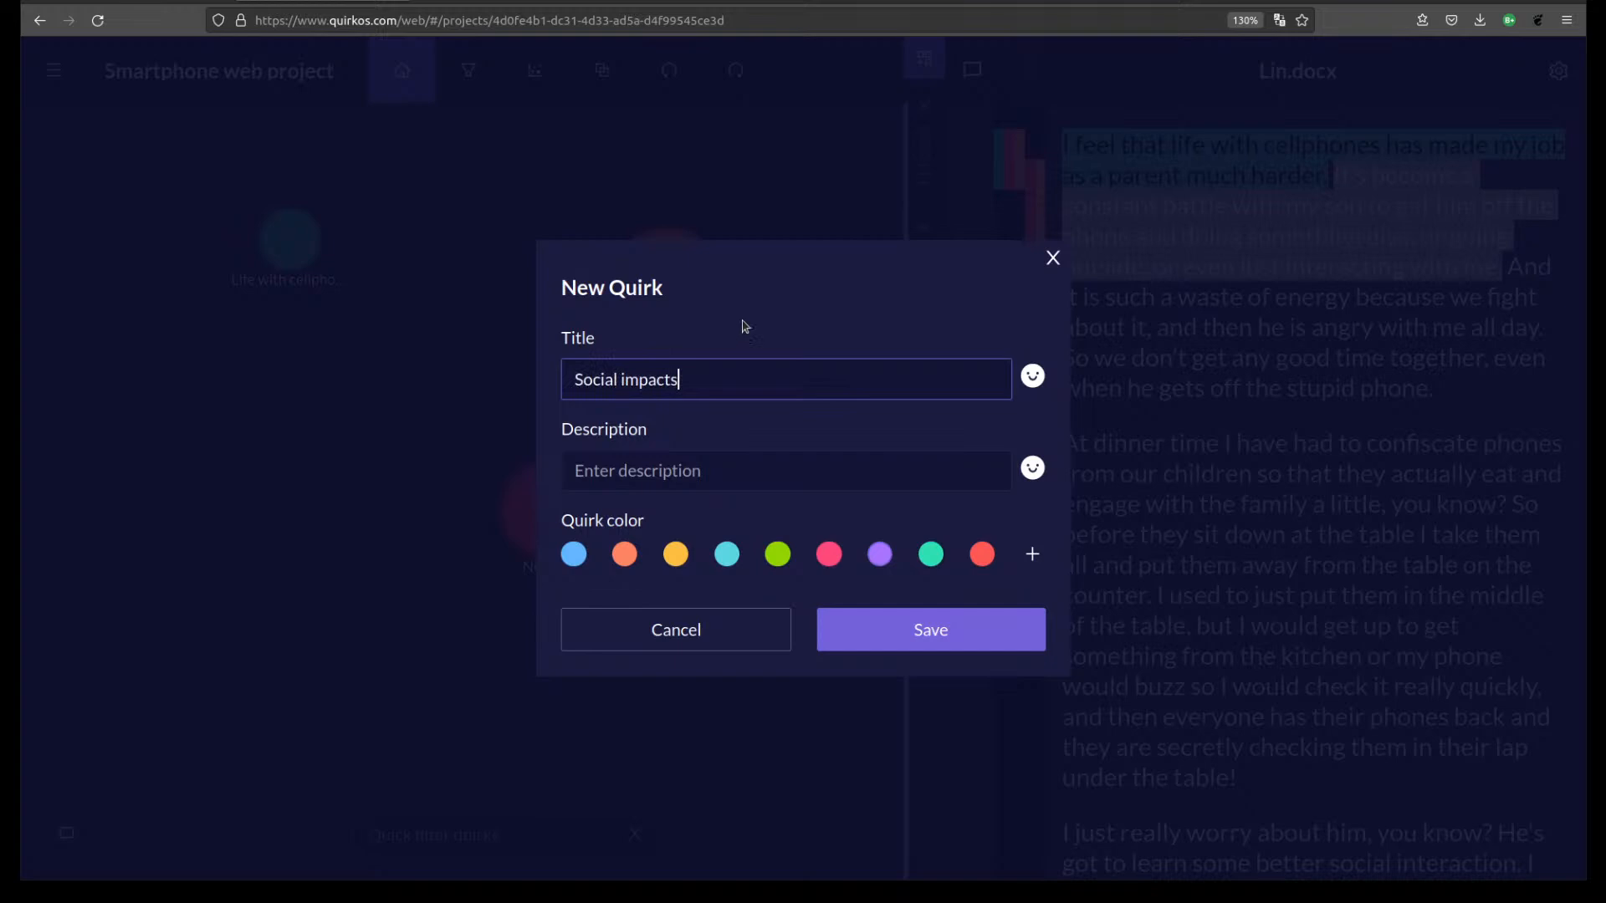
pyautogui.click(993, 645)
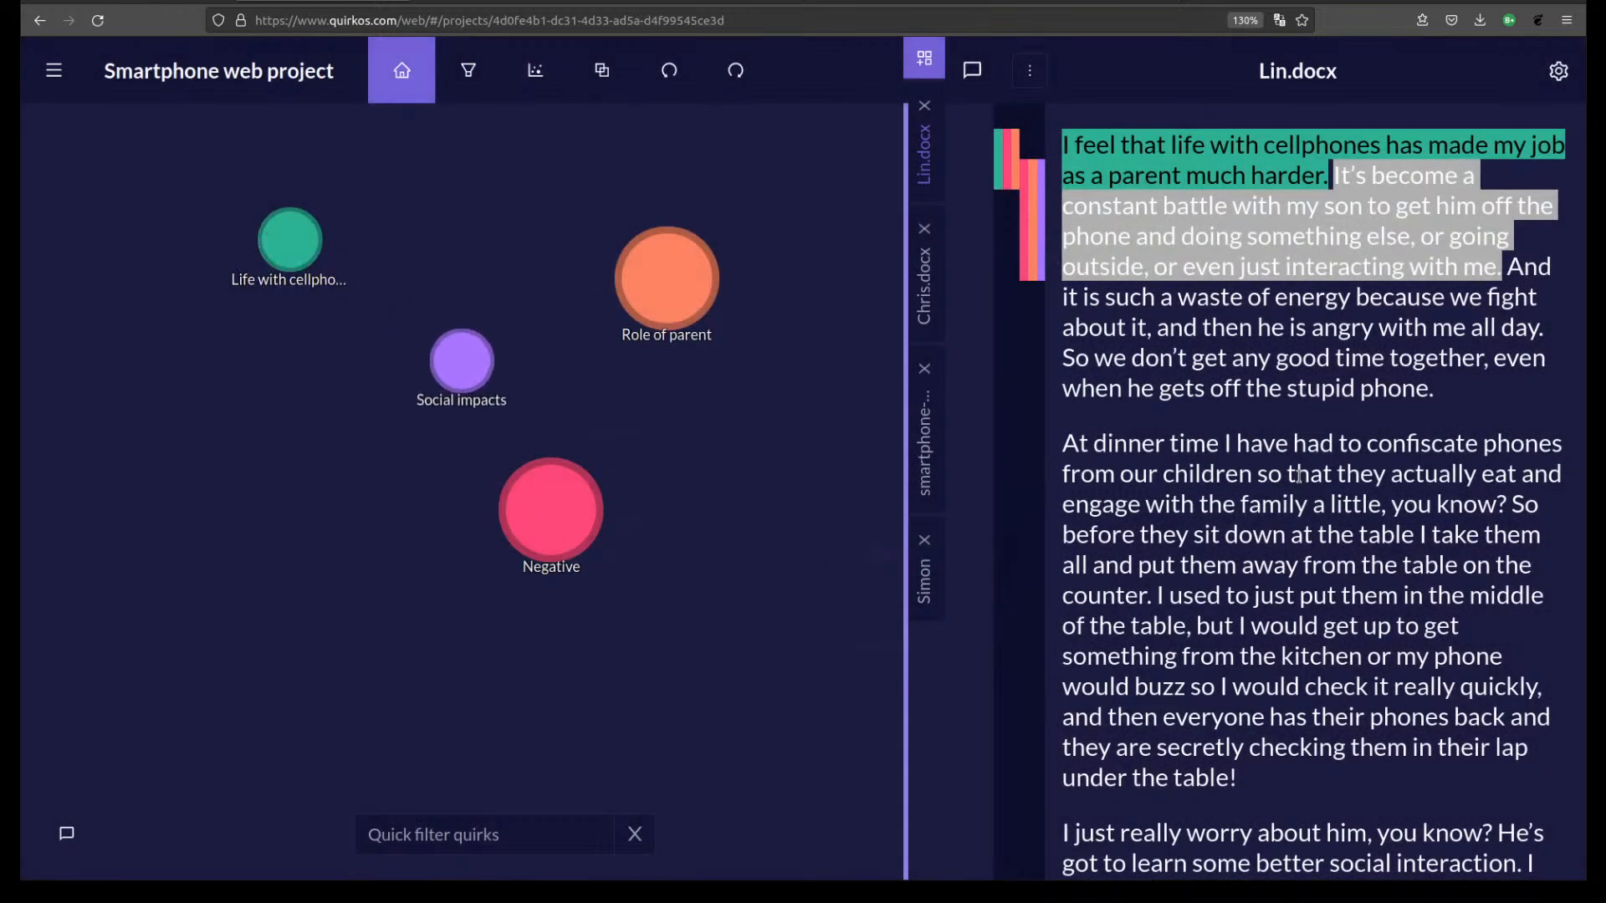
# Delete the purple Social impacts highlight from the second sentence of Lin.docx.
pyautogui.click(1264, 386)
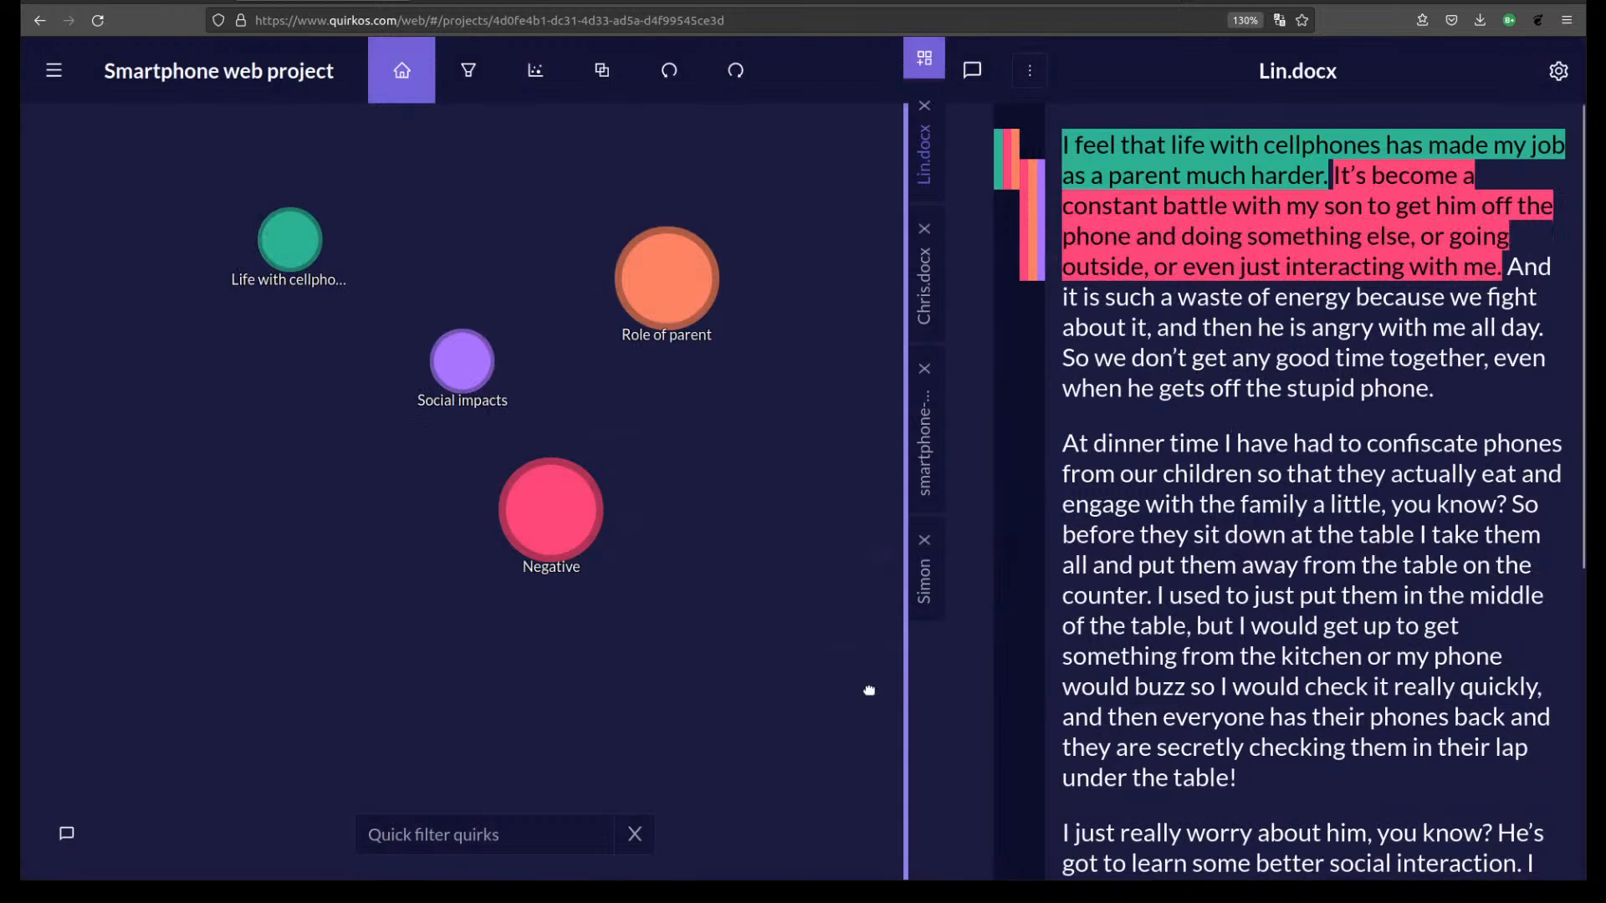
pyautogui.click(1044, 250)
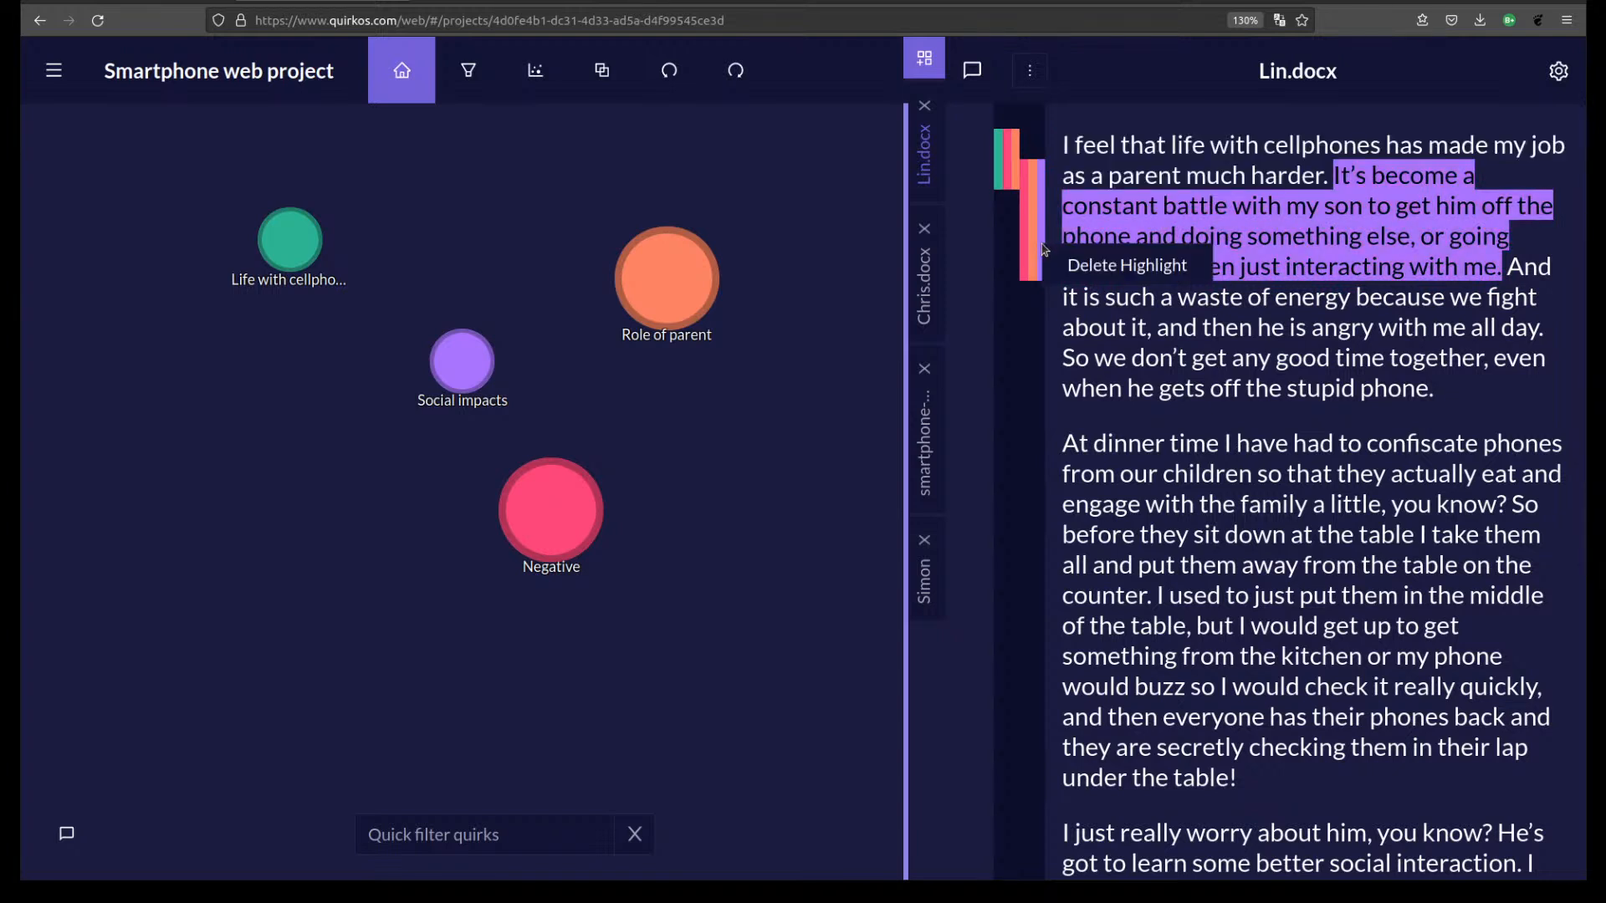
pyautogui.click(1090, 266)
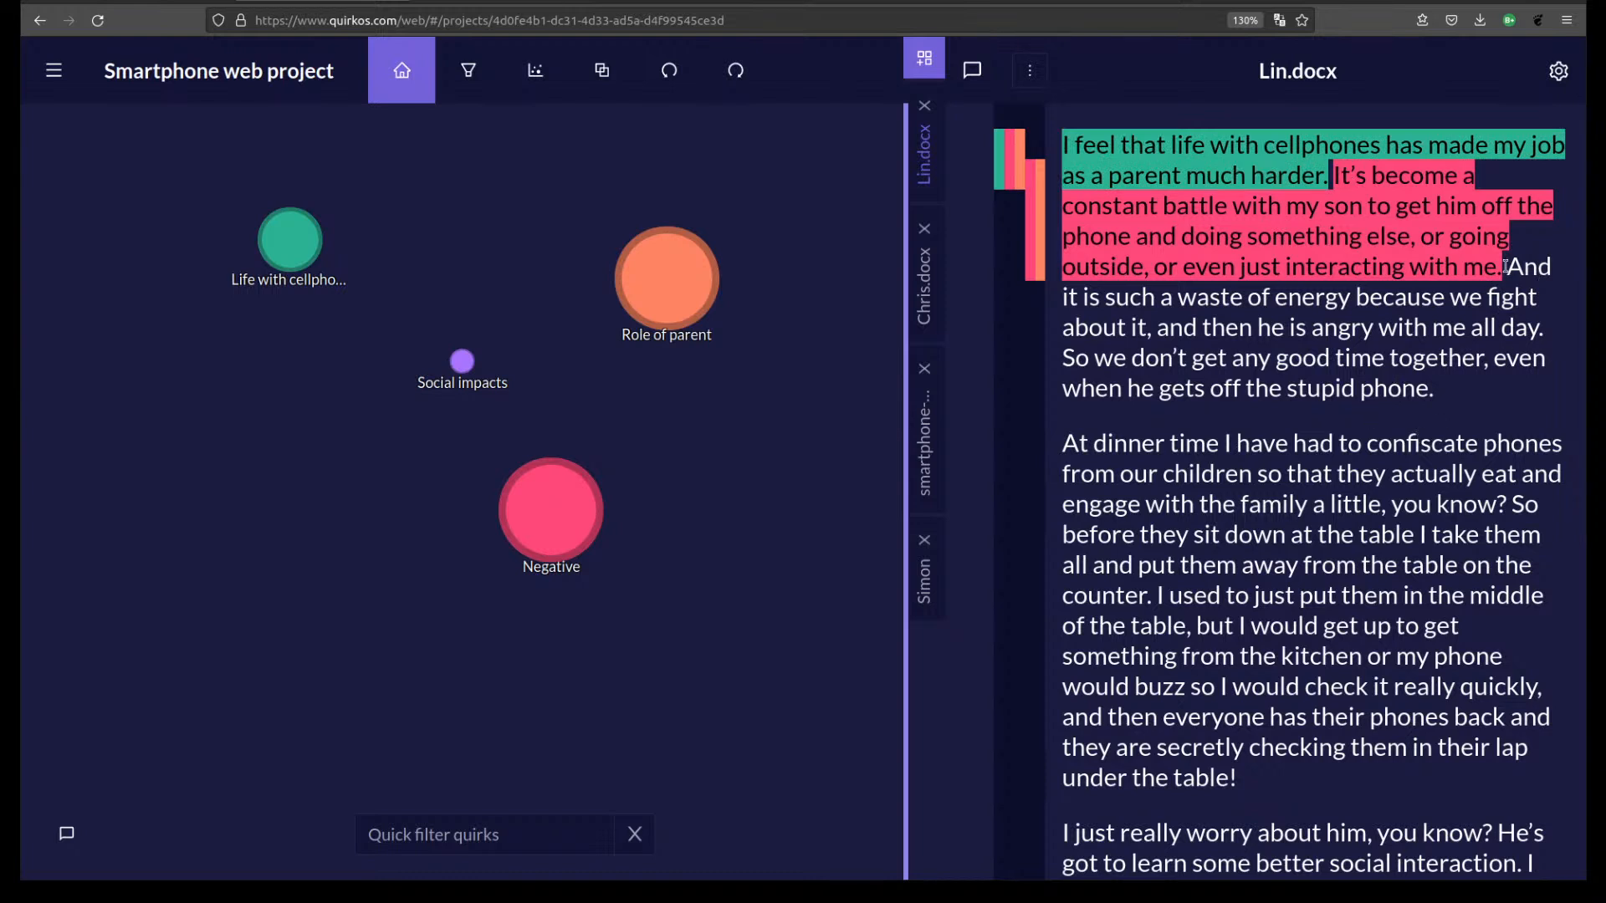
# Code the third sentence of Lin.docx to Negative and to a new quirk titled "Family conflict" in a custom dark red.
pyautogui.moveTo(1509, 268); pyautogui.dragTo(549, 502)
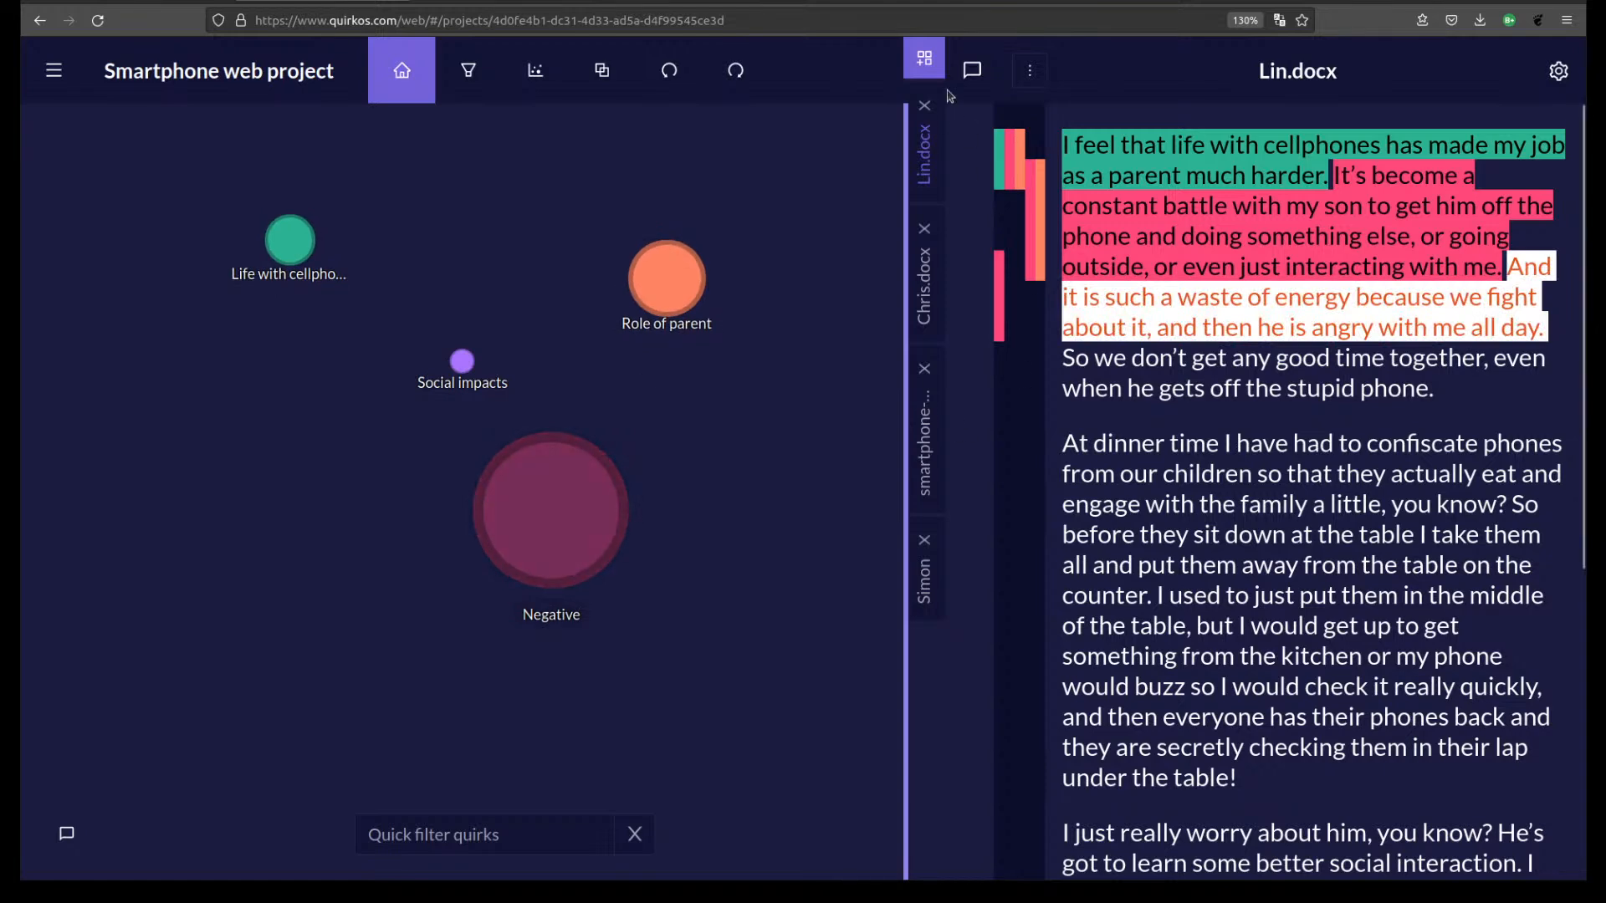
pyautogui.moveTo(1318, 314); pyautogui.dragTo(231, 478)
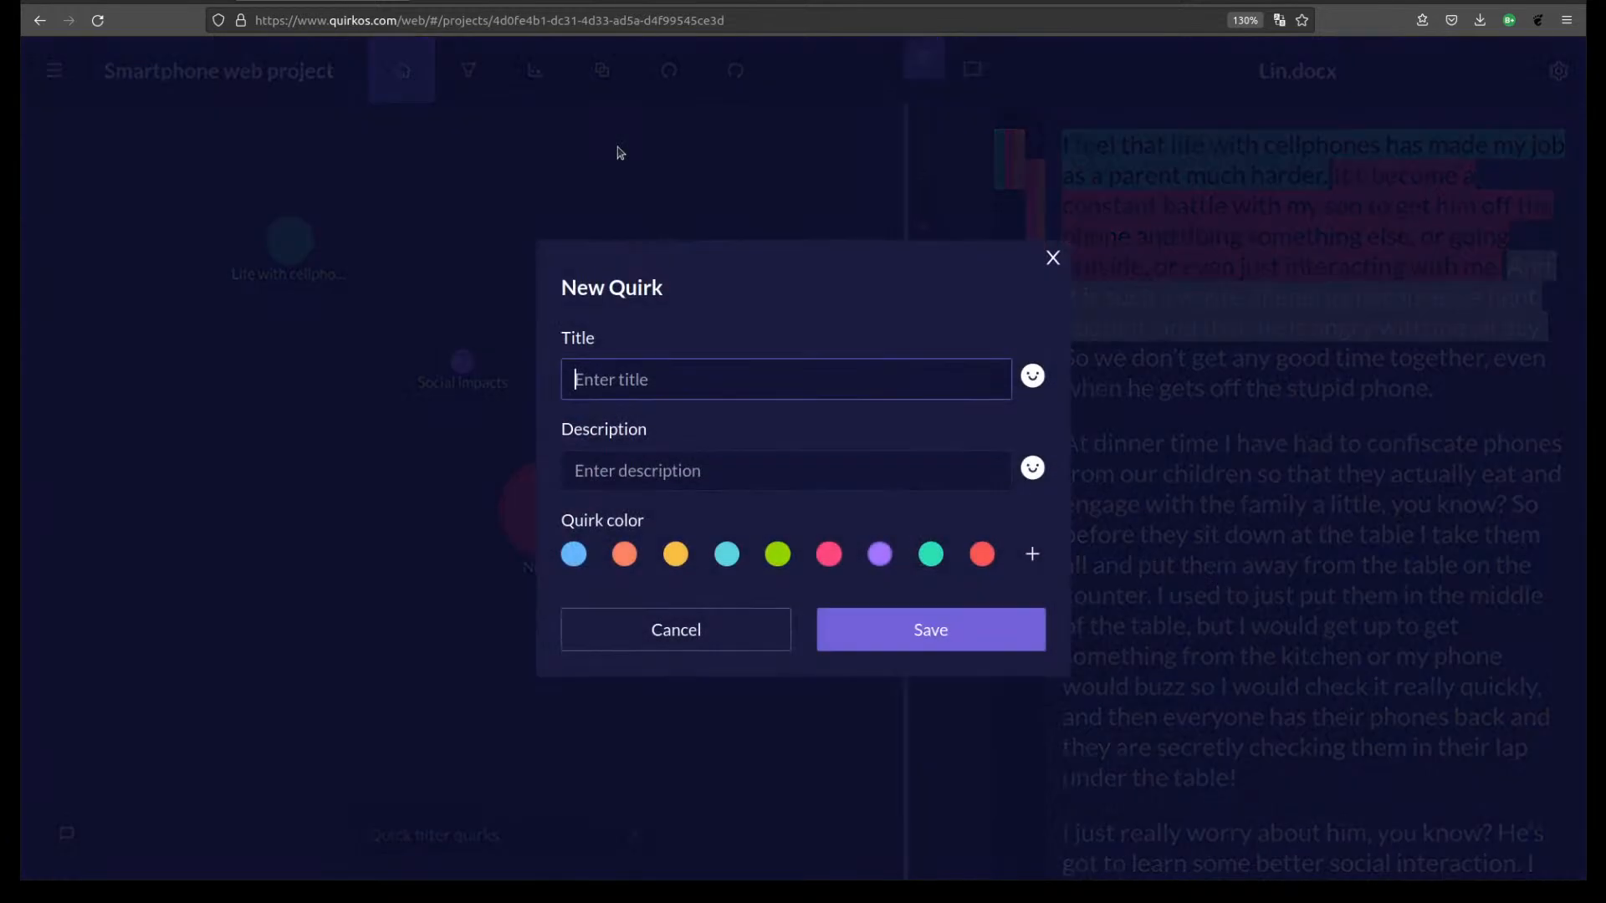
pyautogui.write('Family con')
pyautogui.click(1027, 553)
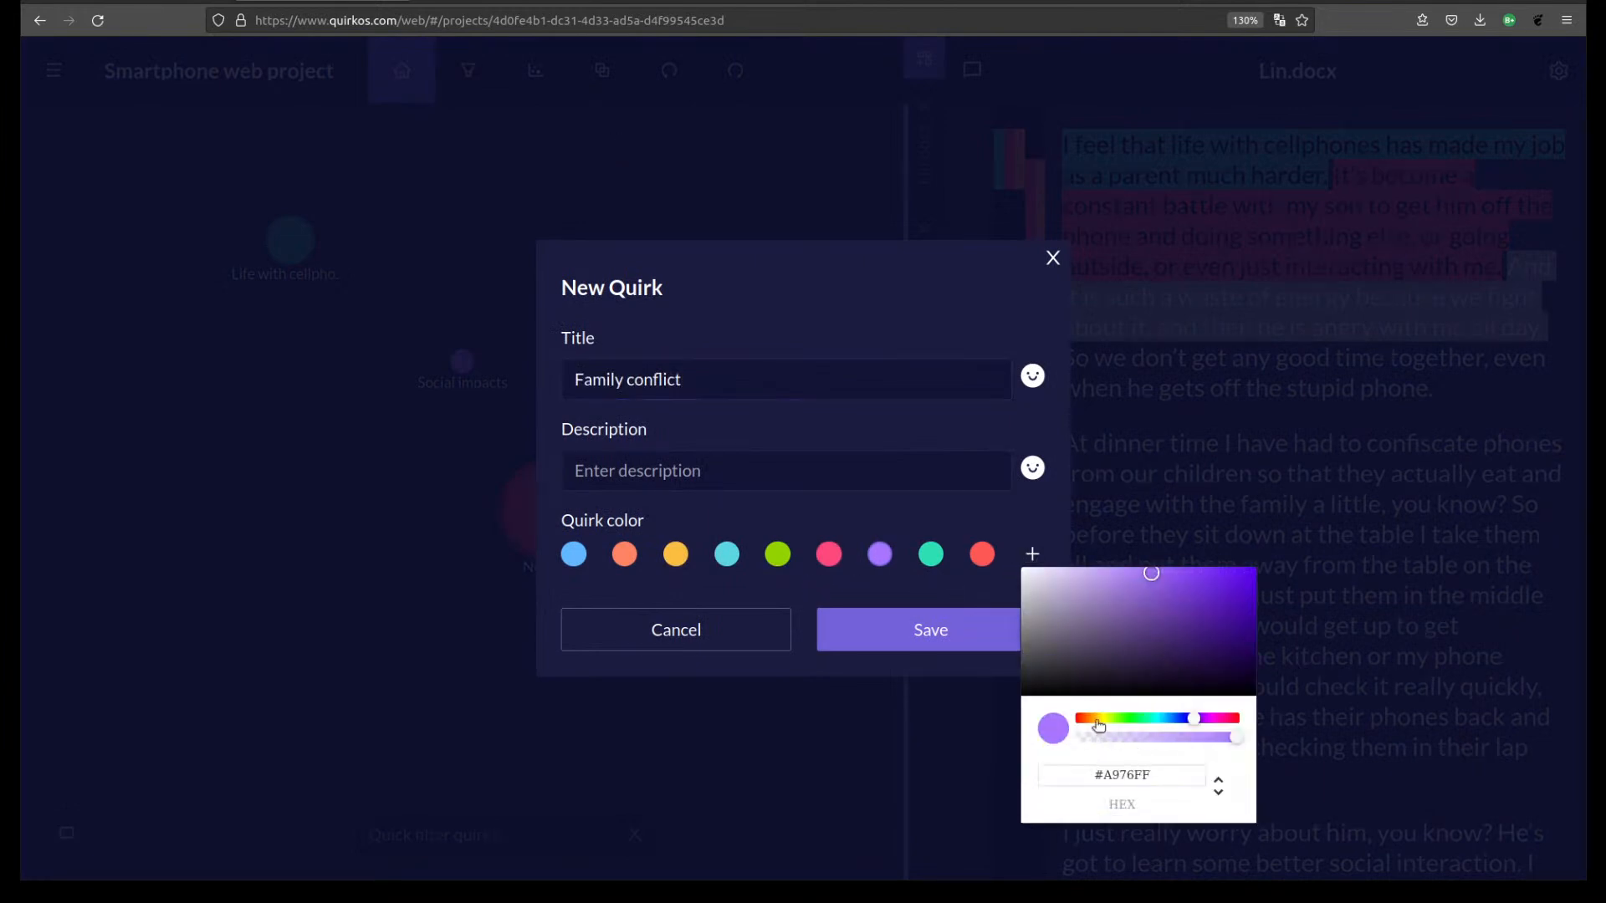
pyautogui.click(1074, 719)
pyautogui.moveTo(1175, 591); pyautogui.dragTo(1241, 633)
pyautogui.click(985, 646)
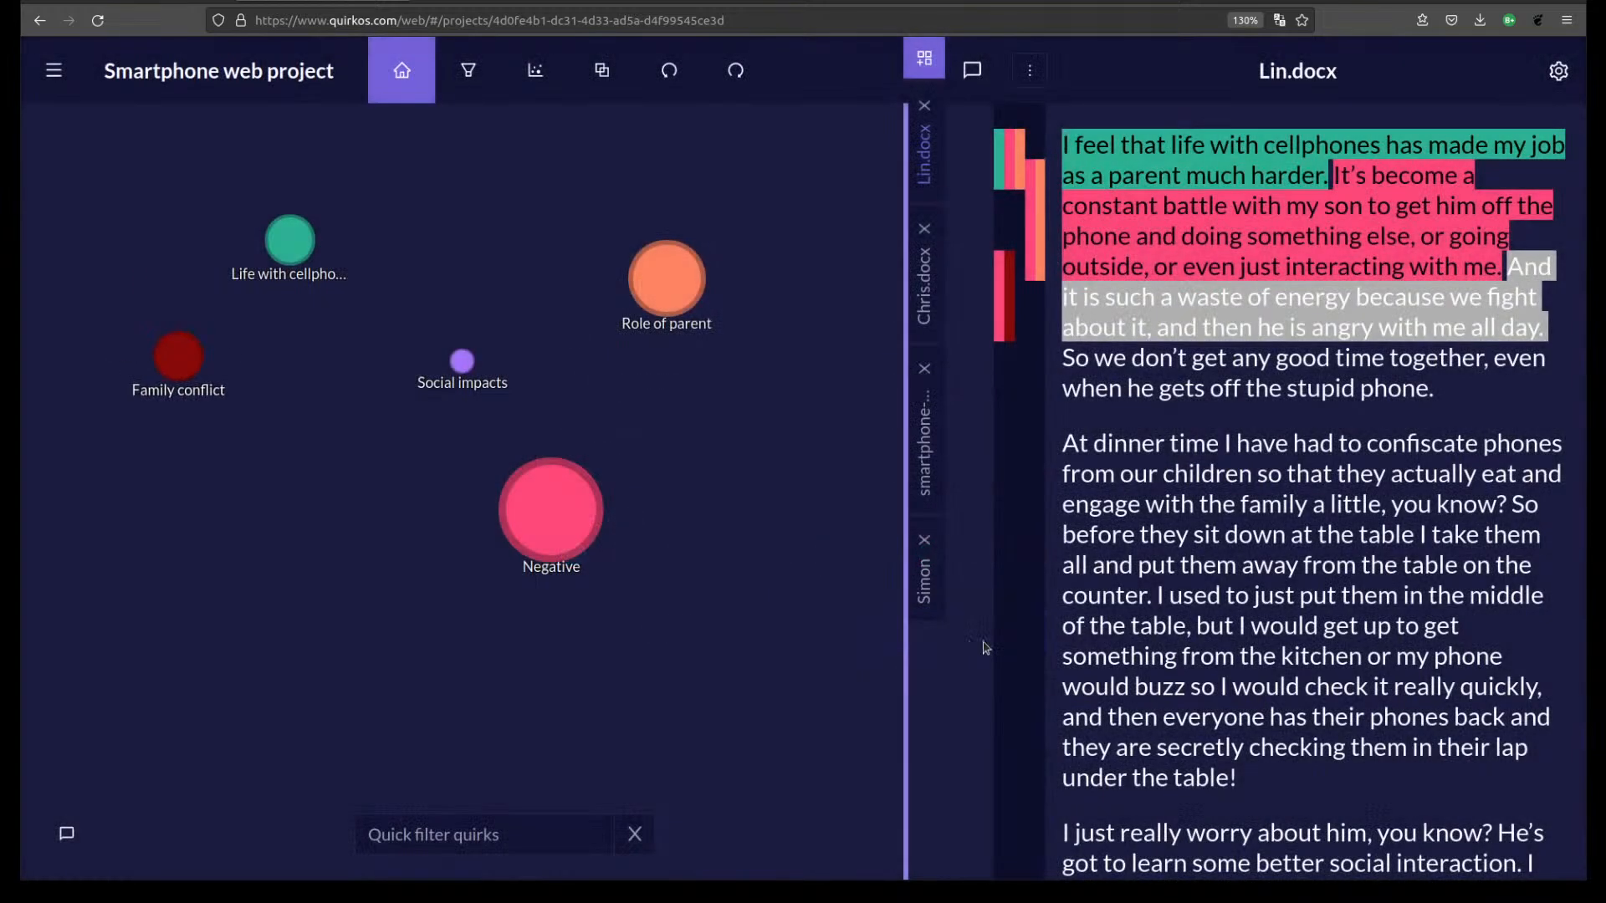
pyautogui.click(1261, 544)
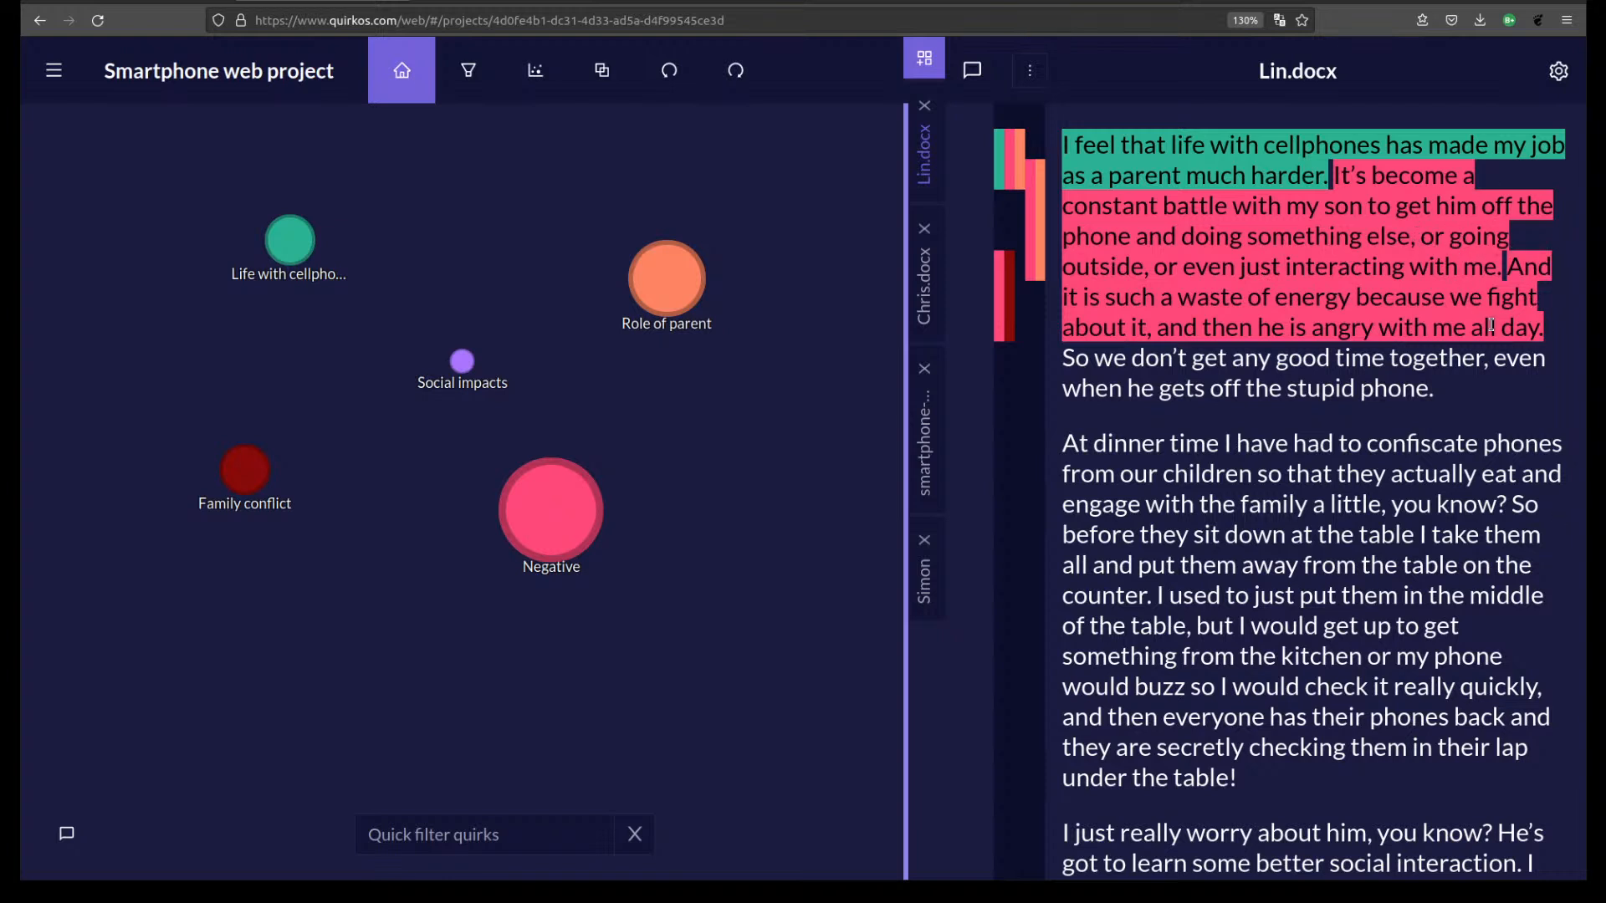
pyautogui.moveTo(1173, 294); pyautogui.dragTo(1348, 288)
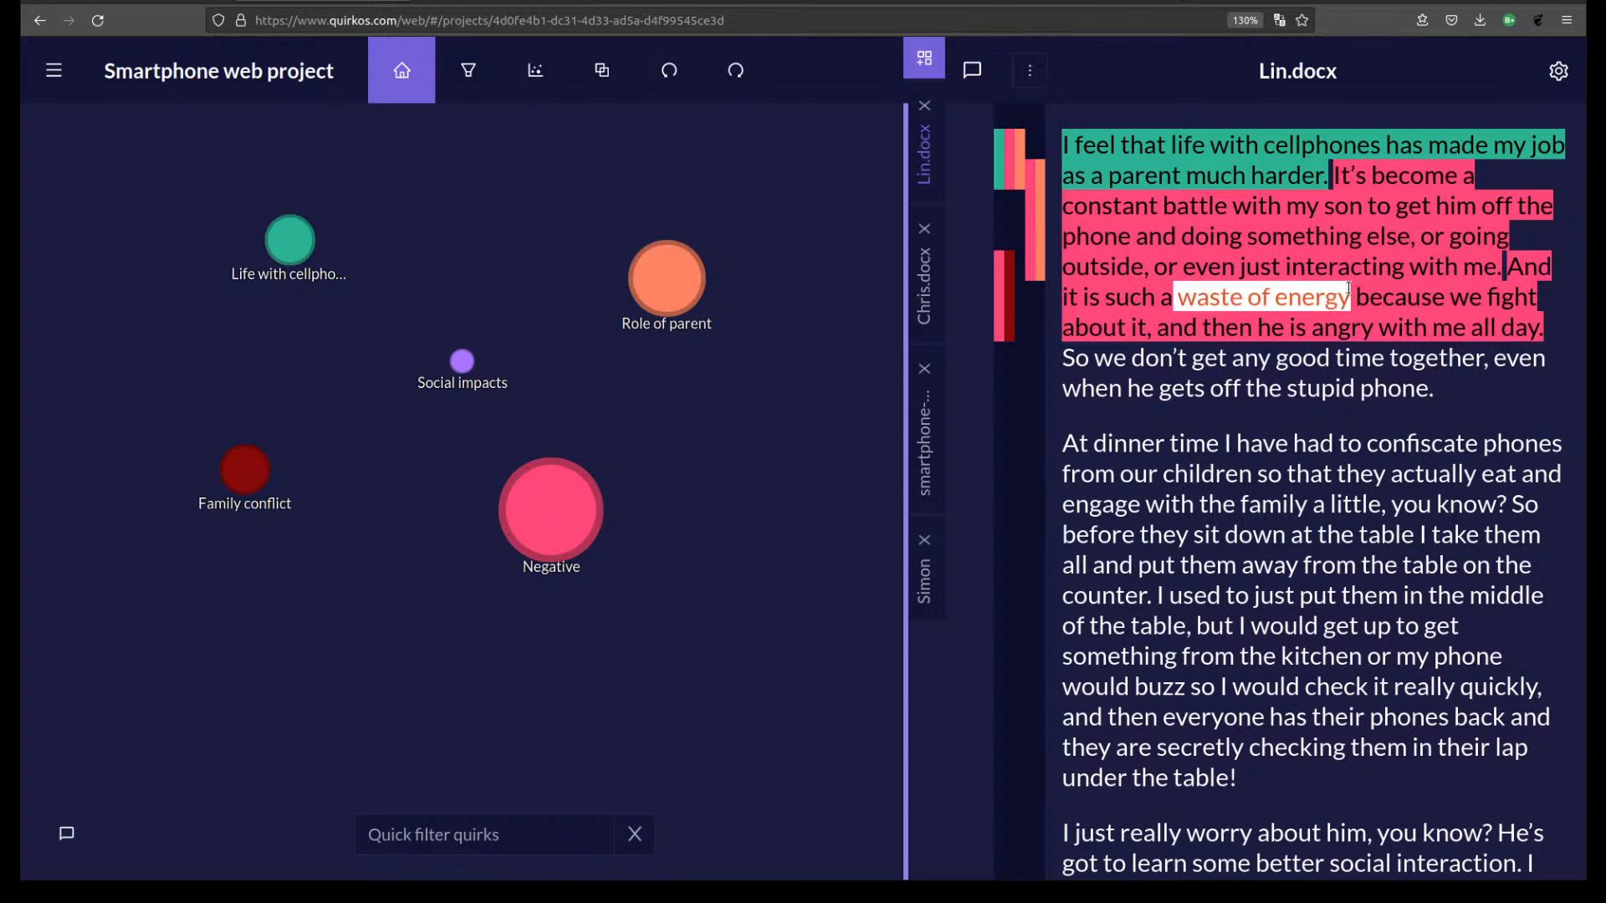
pyautogui.click(1339, 358)
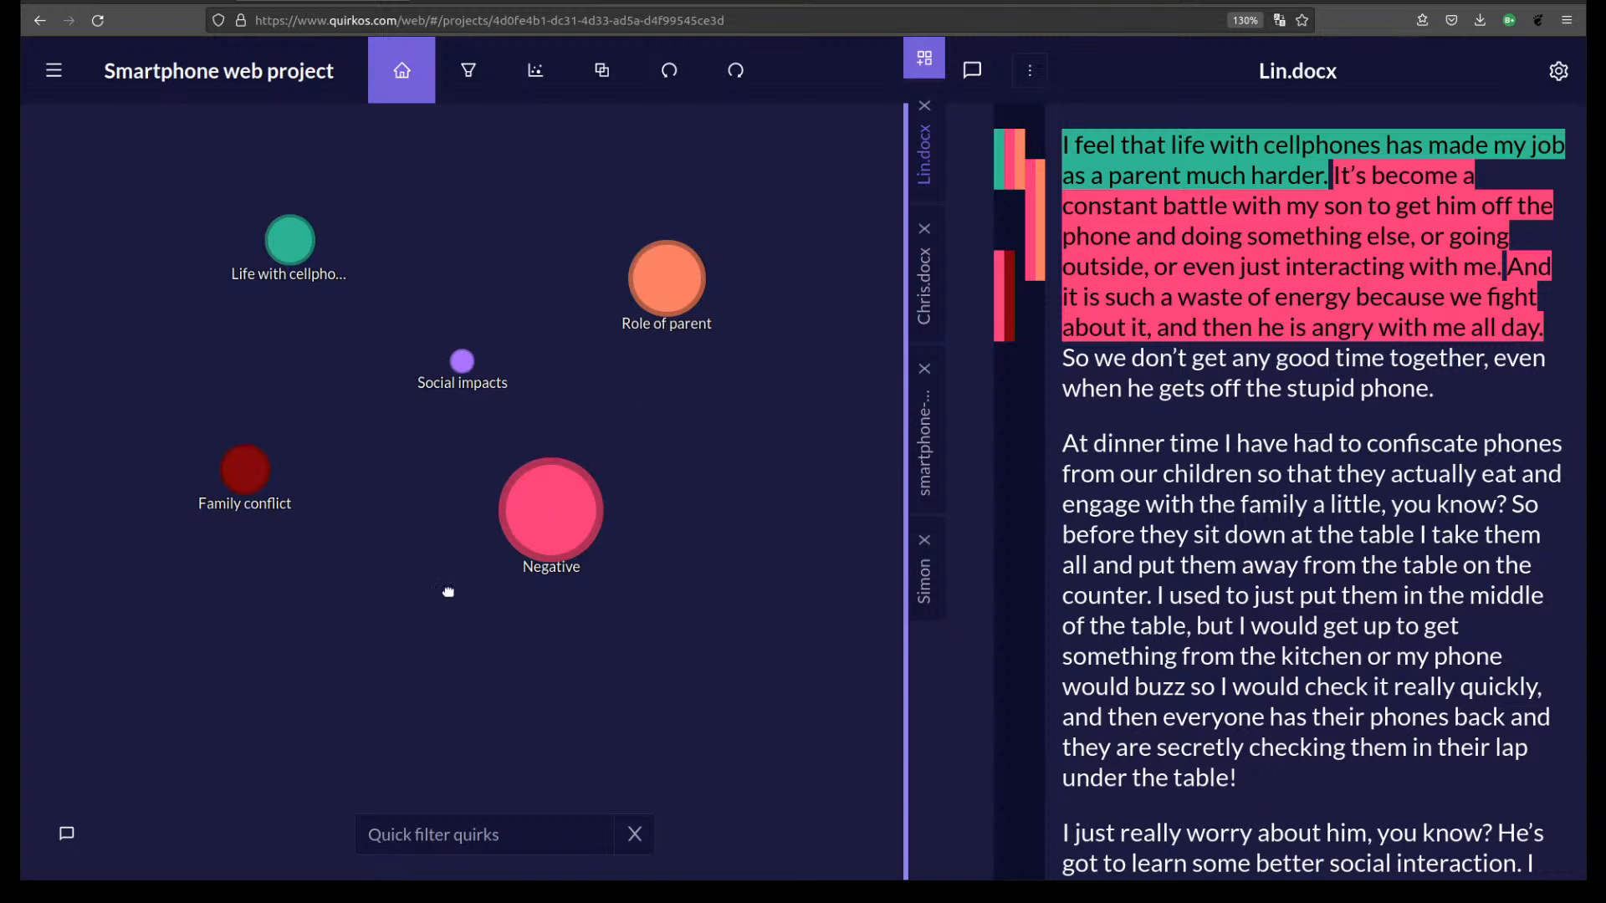
# Rename the Family conflict quirk as "Conflict" and change its colour to a brighter custom red.
pyautogui.rightClick(243, 462)
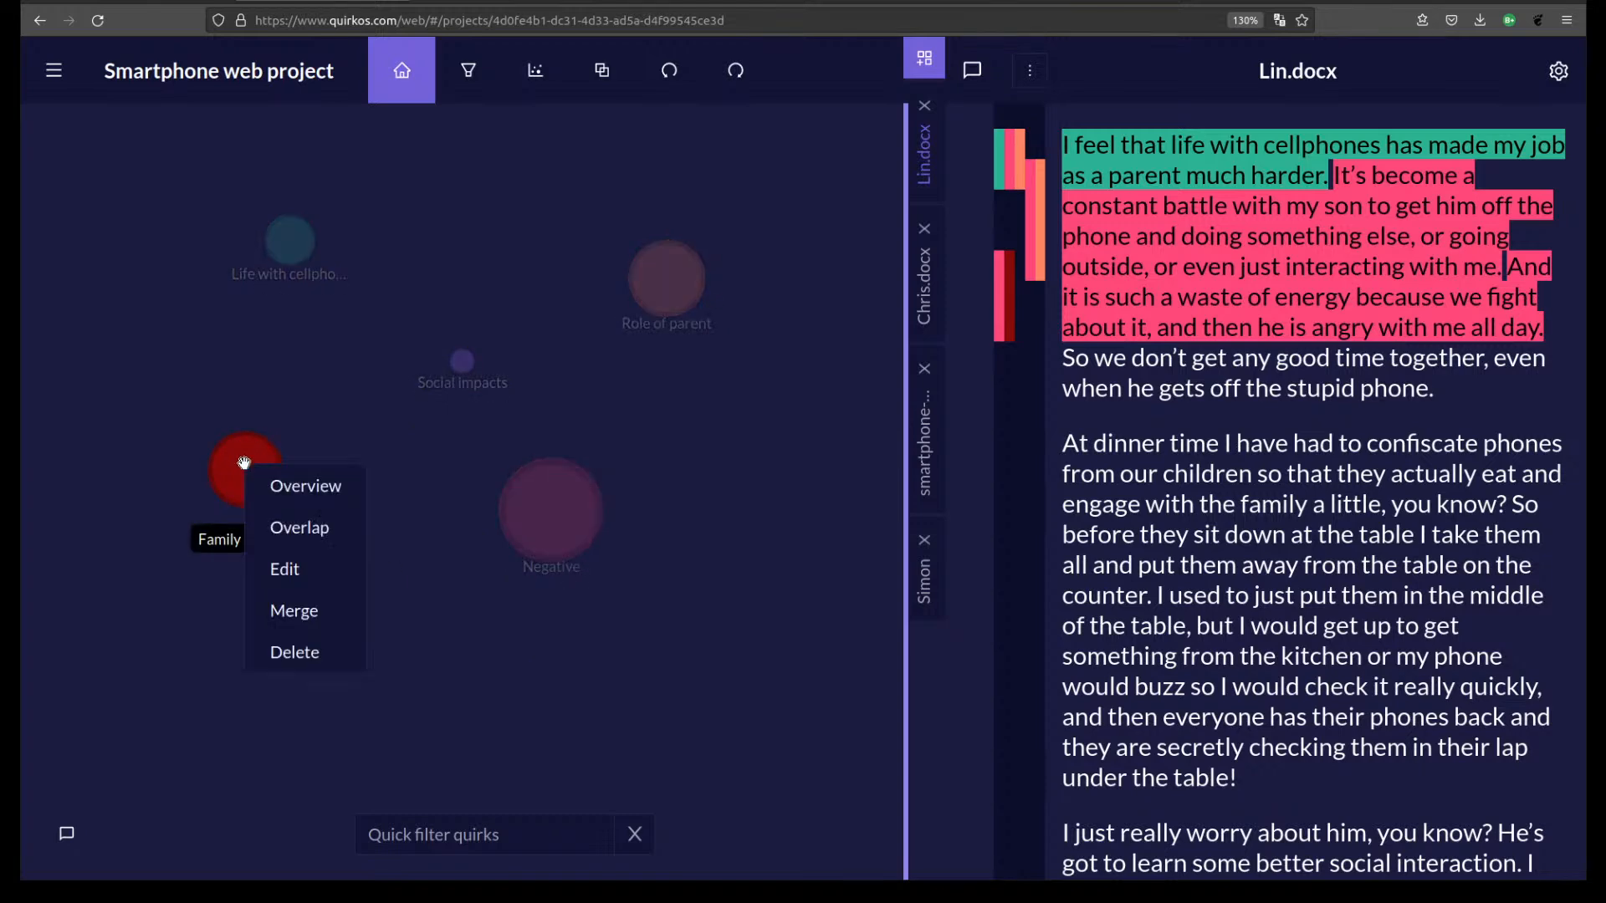
pyautogui.click(304, 577)
pyautogui.moveTo(735, 332); pyautogui.dragTo(491, 317)
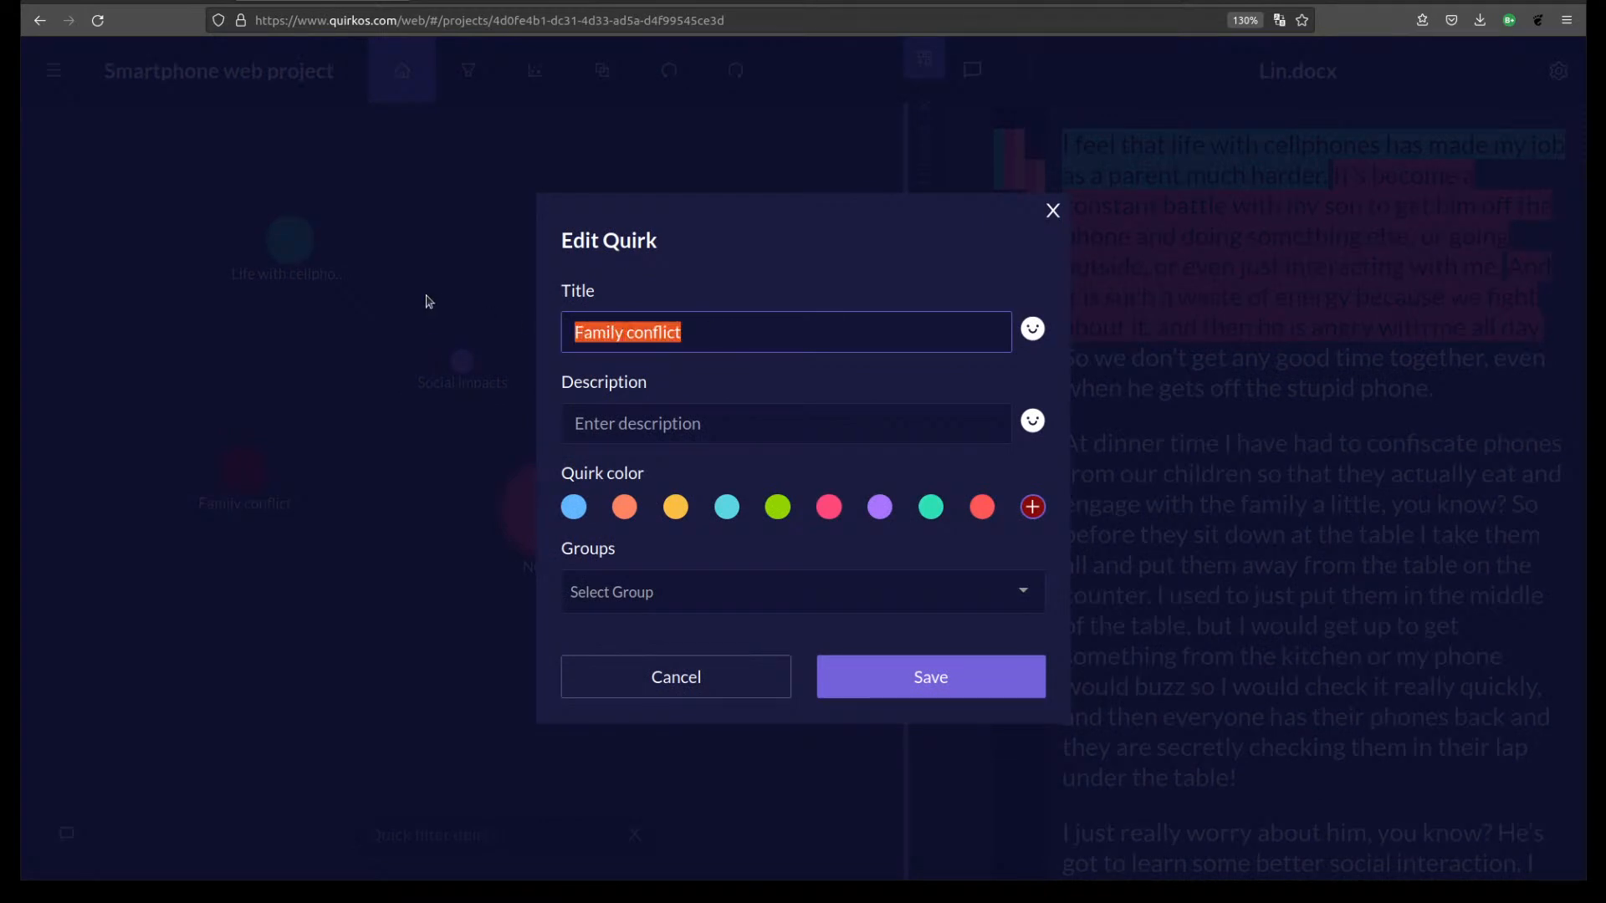
pyautogui.write('Conflict')
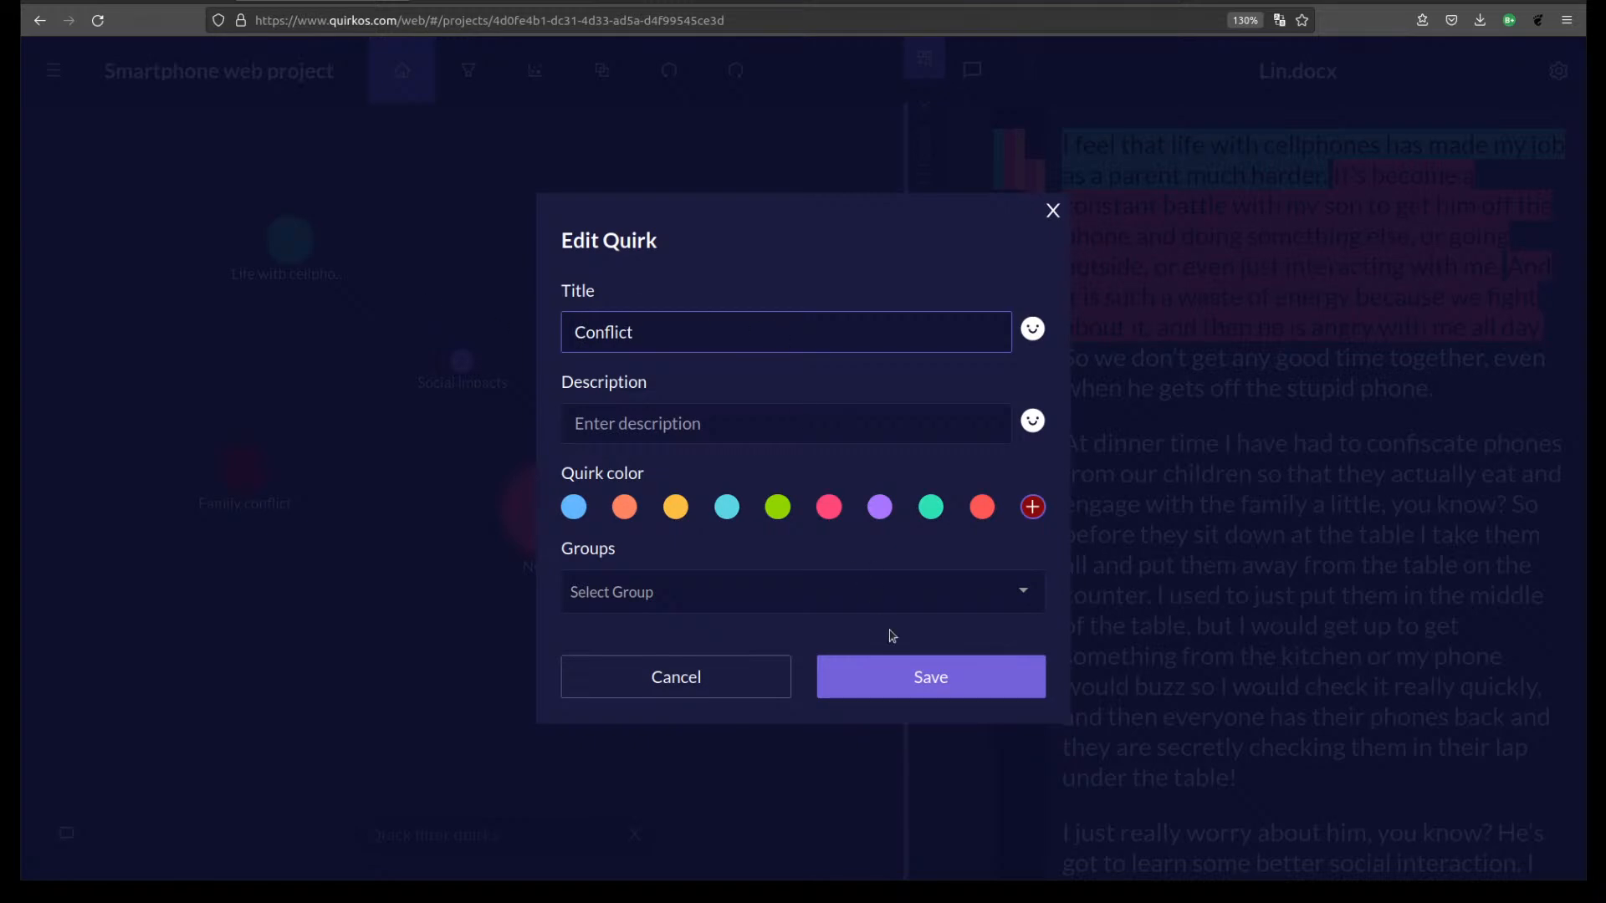
pyautogui.click(1033, 507)
pyautogui.moveTo(1229, 585); pyautogui.dragTo(1233, 541)
pyautogui.click(932, 676)
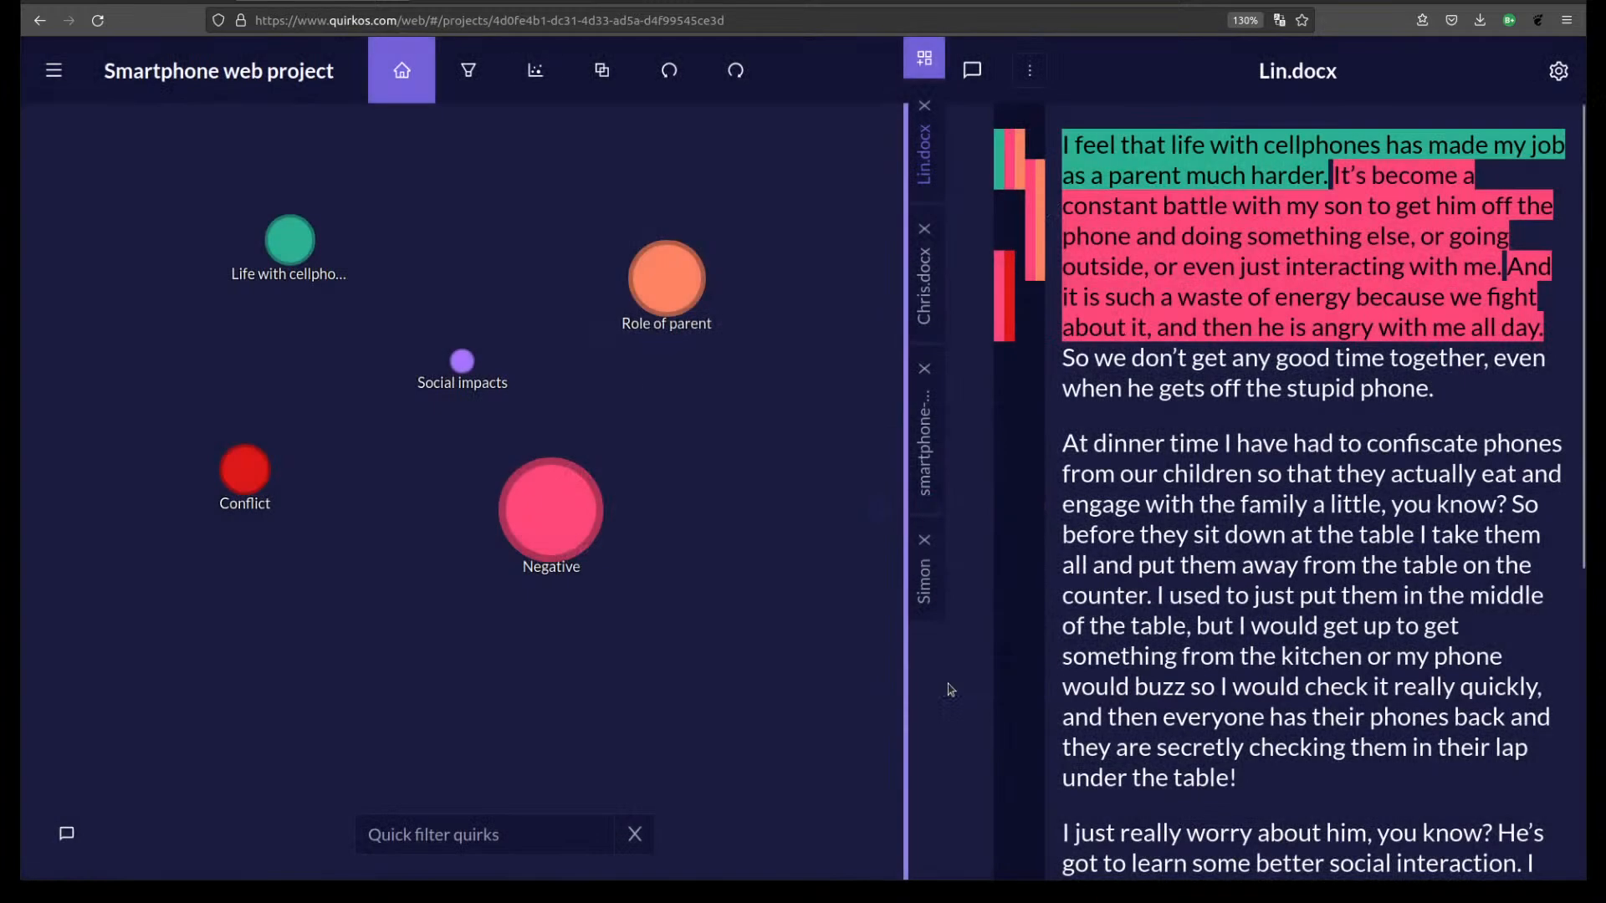
pyautogui.click(569, 464)
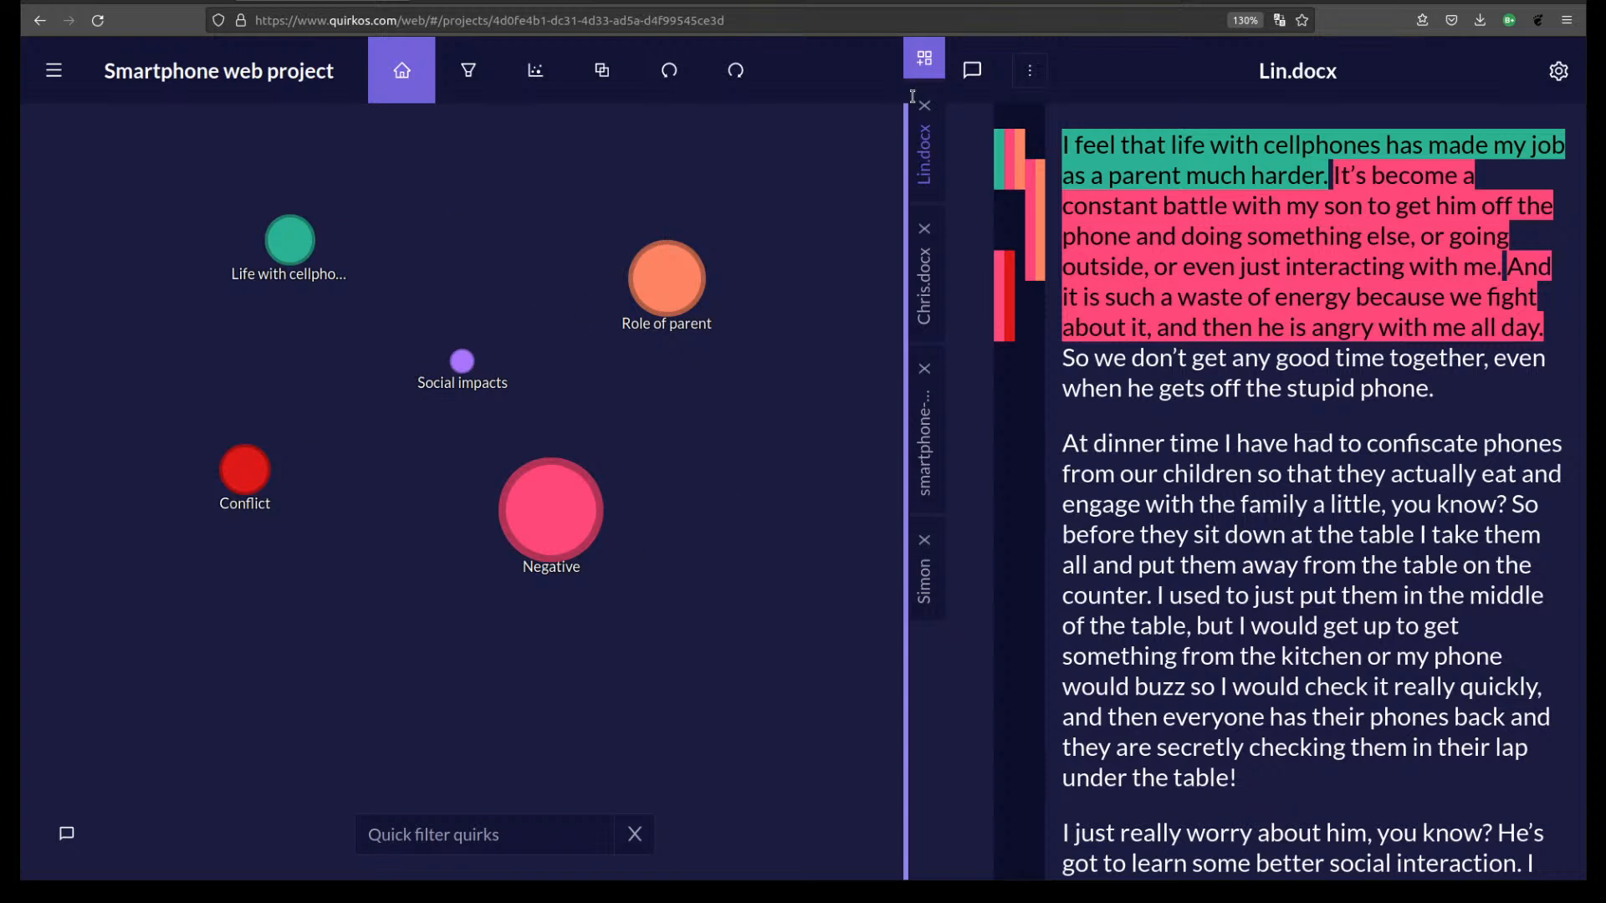
pyautogui.rightClick(749, 373)
pyautogui.rightClick(417, 615)
pyautogui.rightClick(757, 435)
pyautogui.rightClick(509, 183)
pyautogui.rightClick(378, 510)
# Create a turquoise quirk titled "Sentiment" beside Negative and group Negative under it.
pyautogui.rightClick(761, 475)
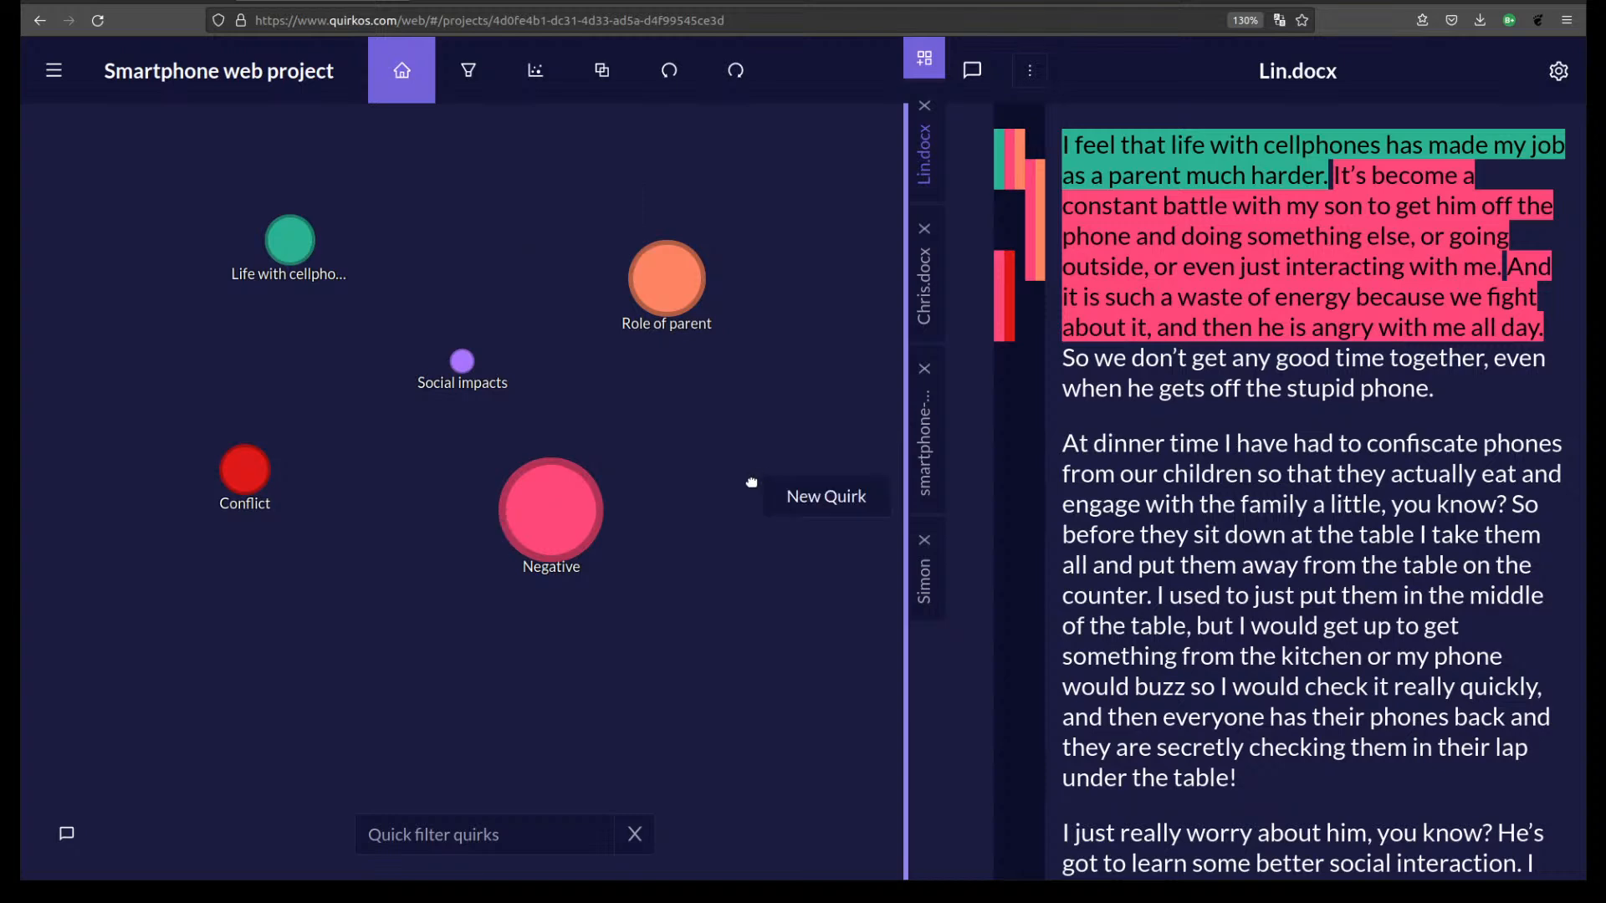
pyautogui.click(831, 499)
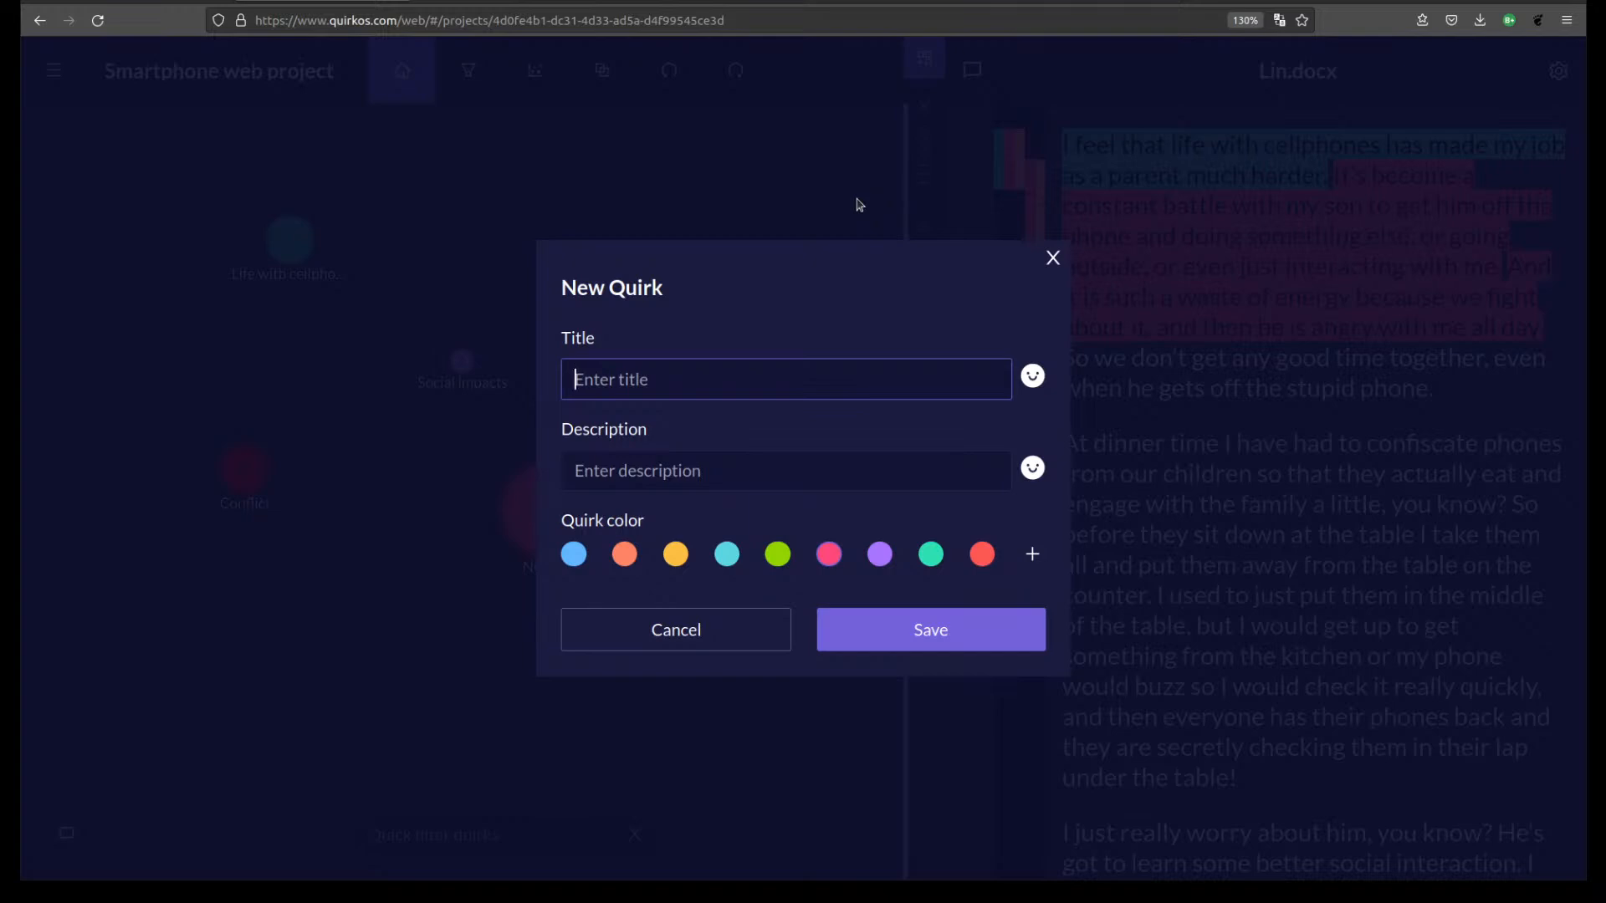
pyautogui.write('Sentiment')
pyautogui.click(724, 556)
pyautogui.click(990, 630)
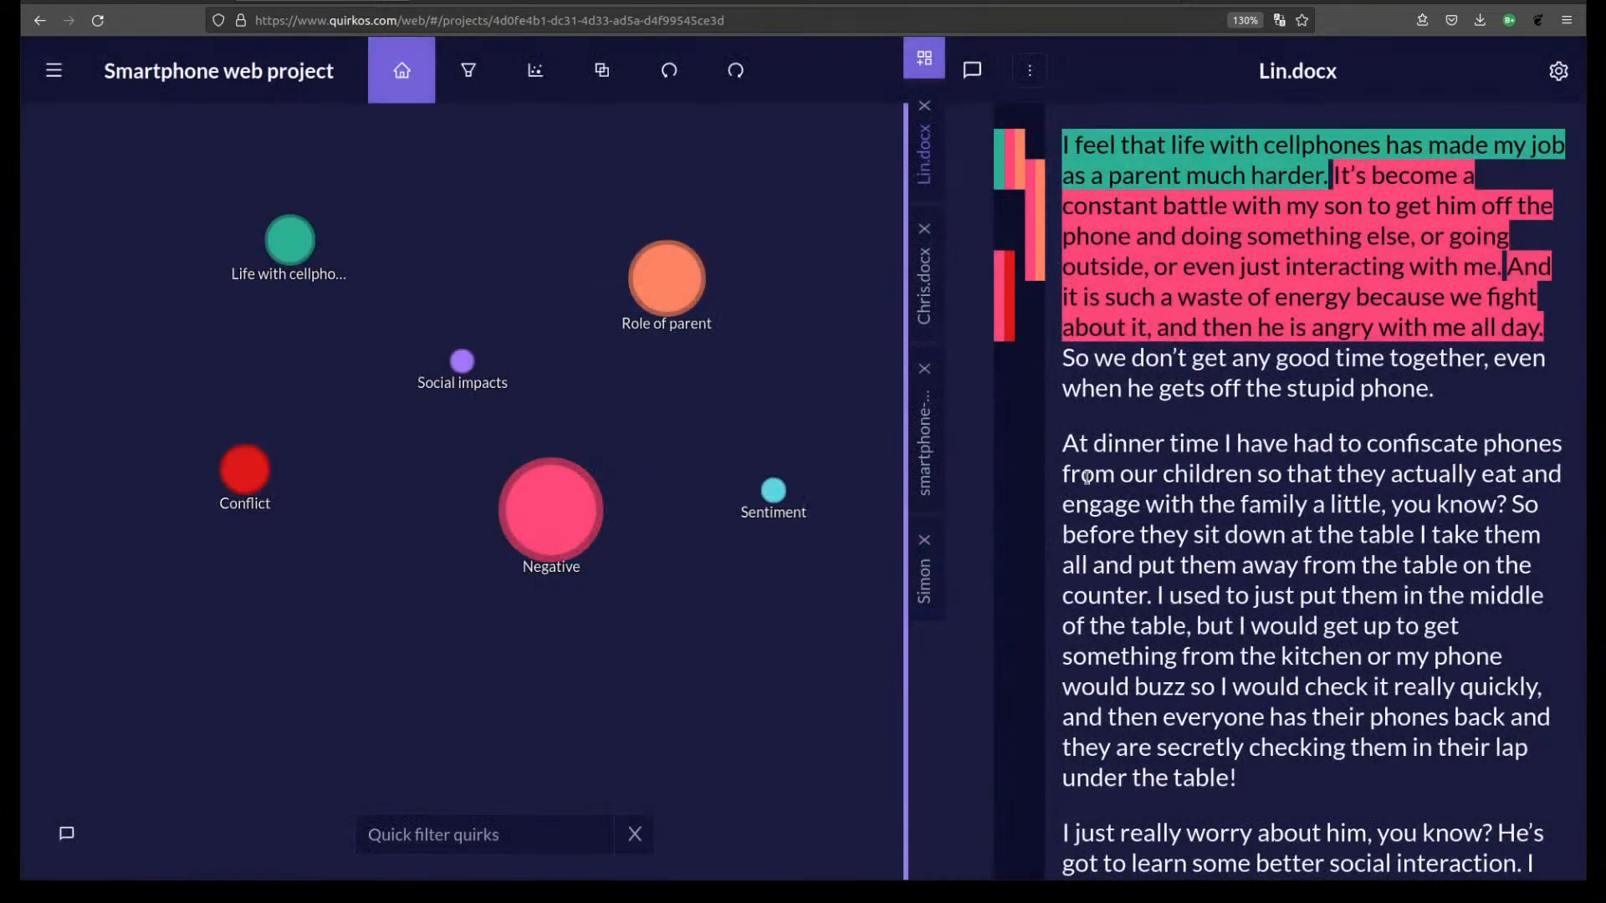
pyautogui.click(542, 531)
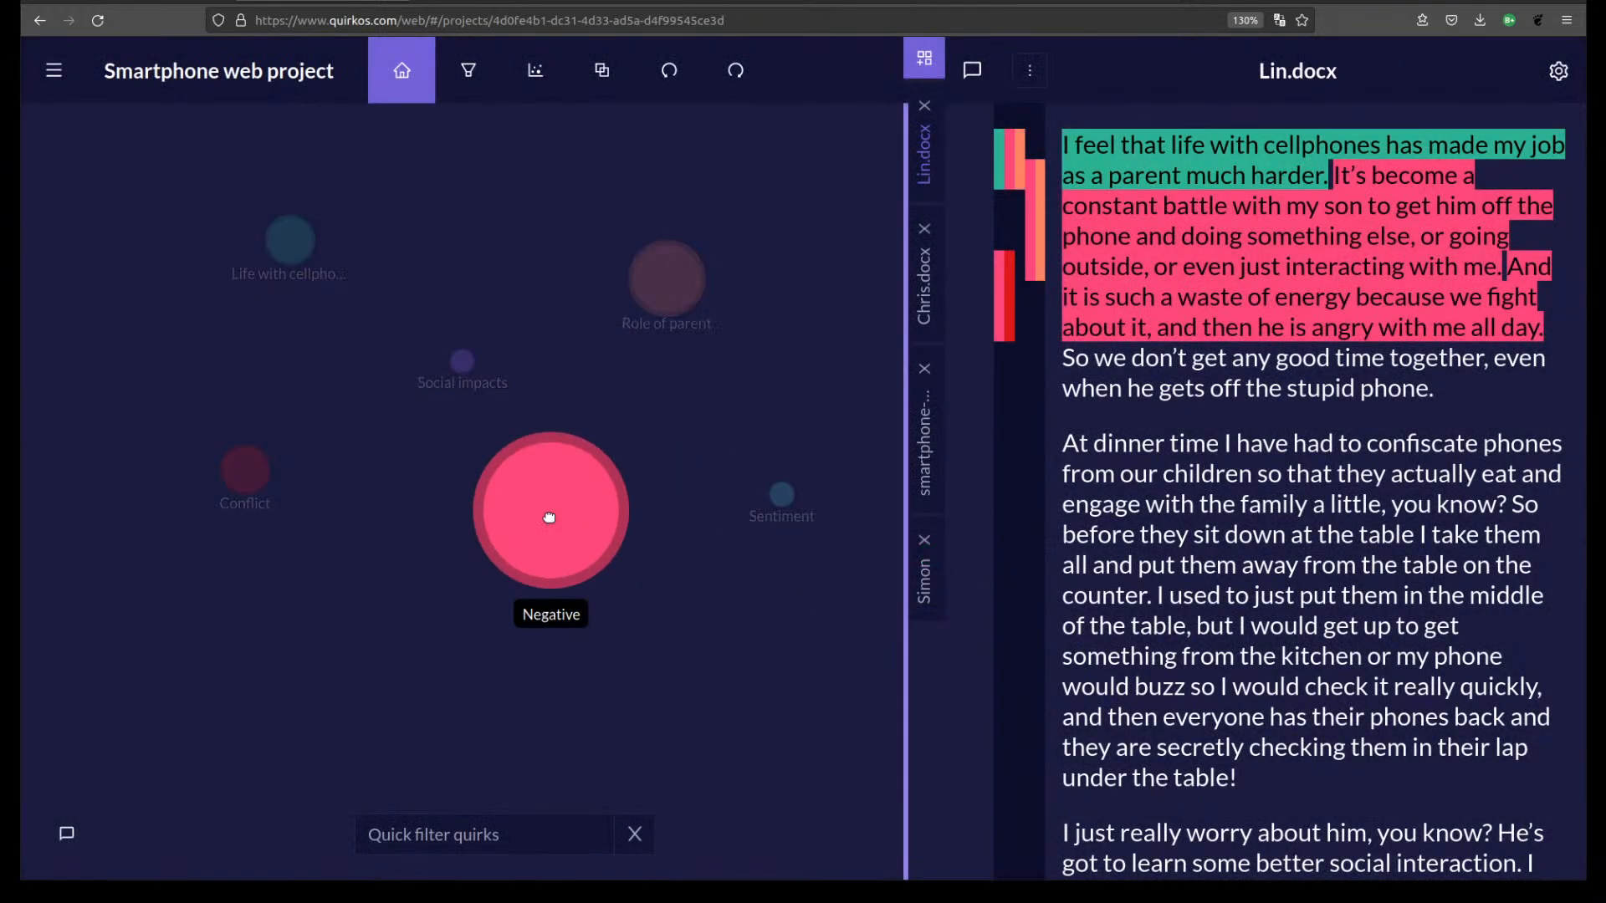
pyautogui.moveTo(790, 497); pyautogui.dragTo(781, 494)
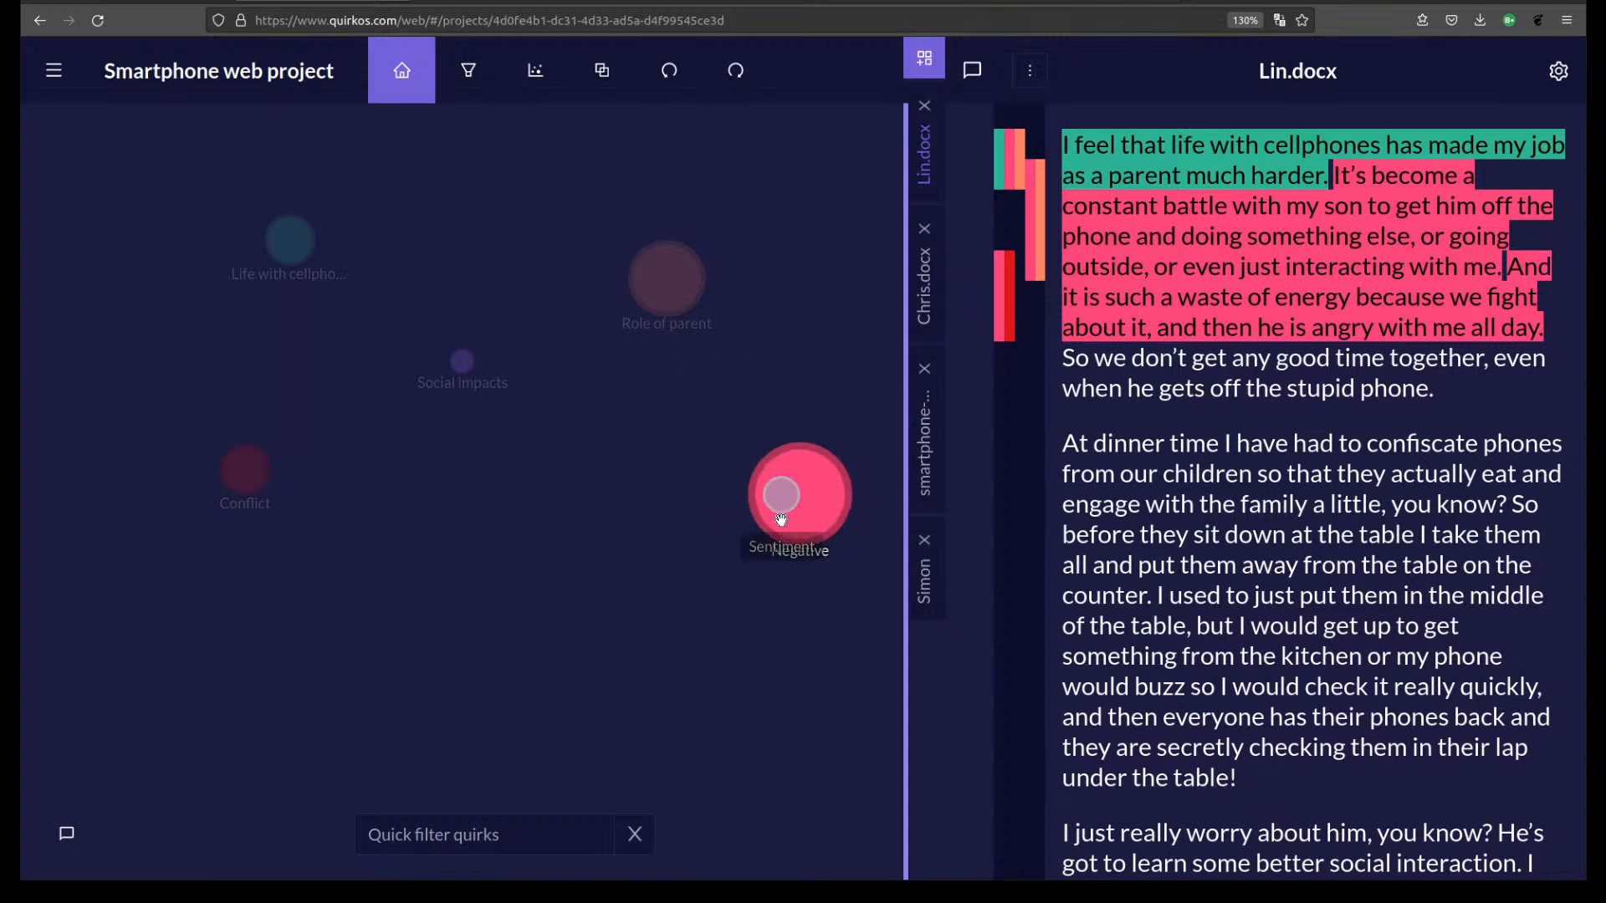
# Group a new green quirk titled "Positive" under Sentiment and move the whole group to the lower centre of the canvas.
pyautogui.rightClick(588, 529)
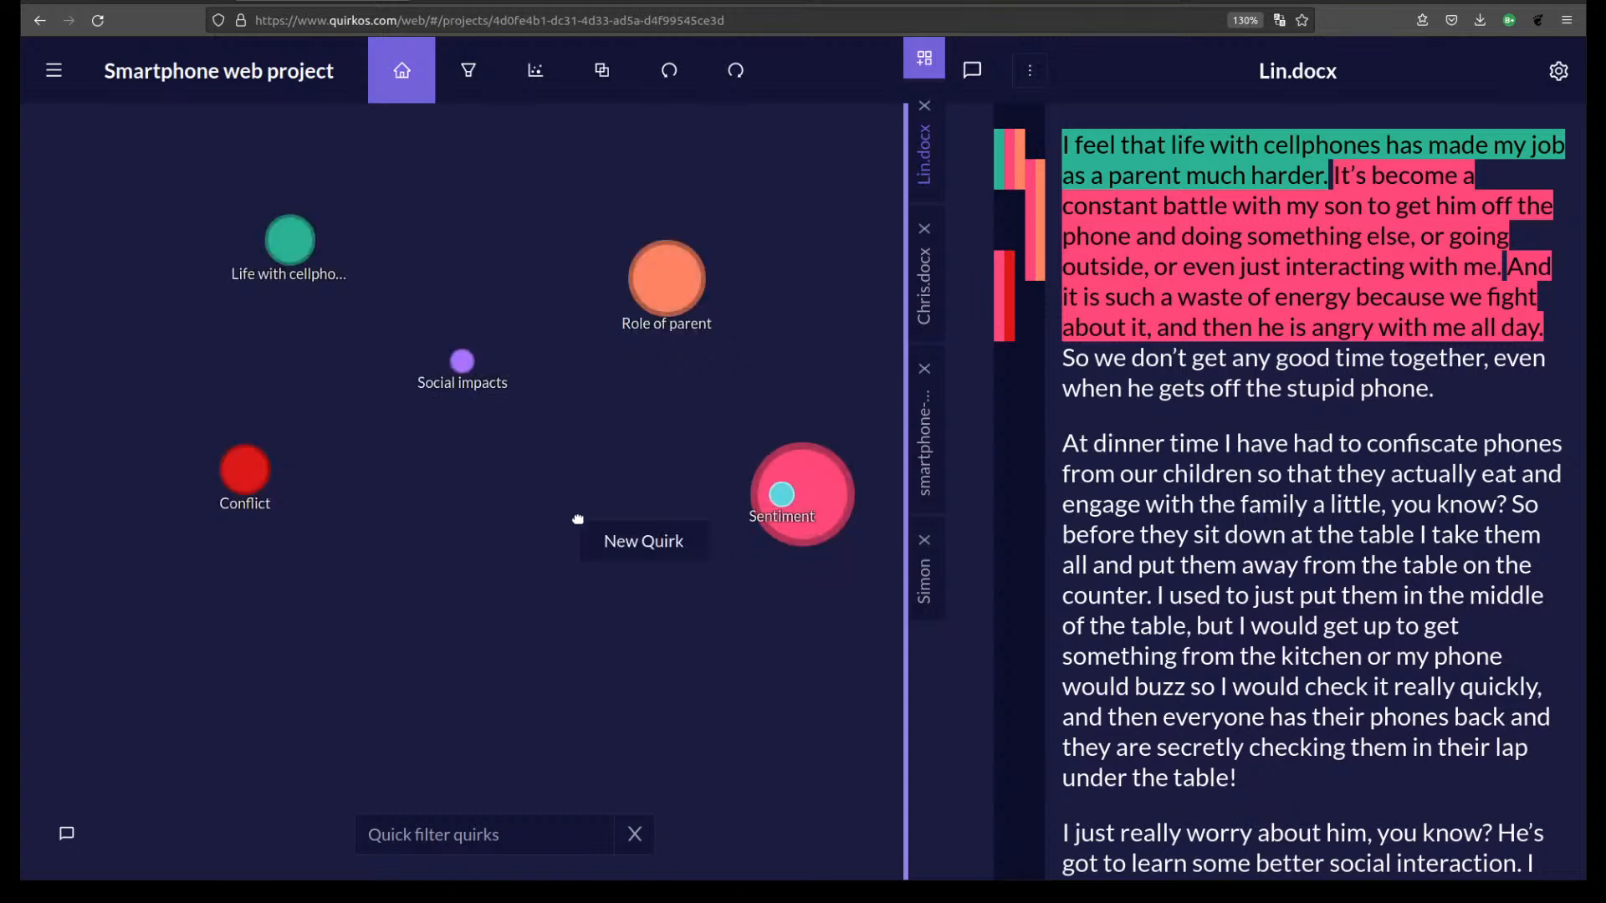
pyautogui.click(615, 542)
pyautogui.write('Positive')
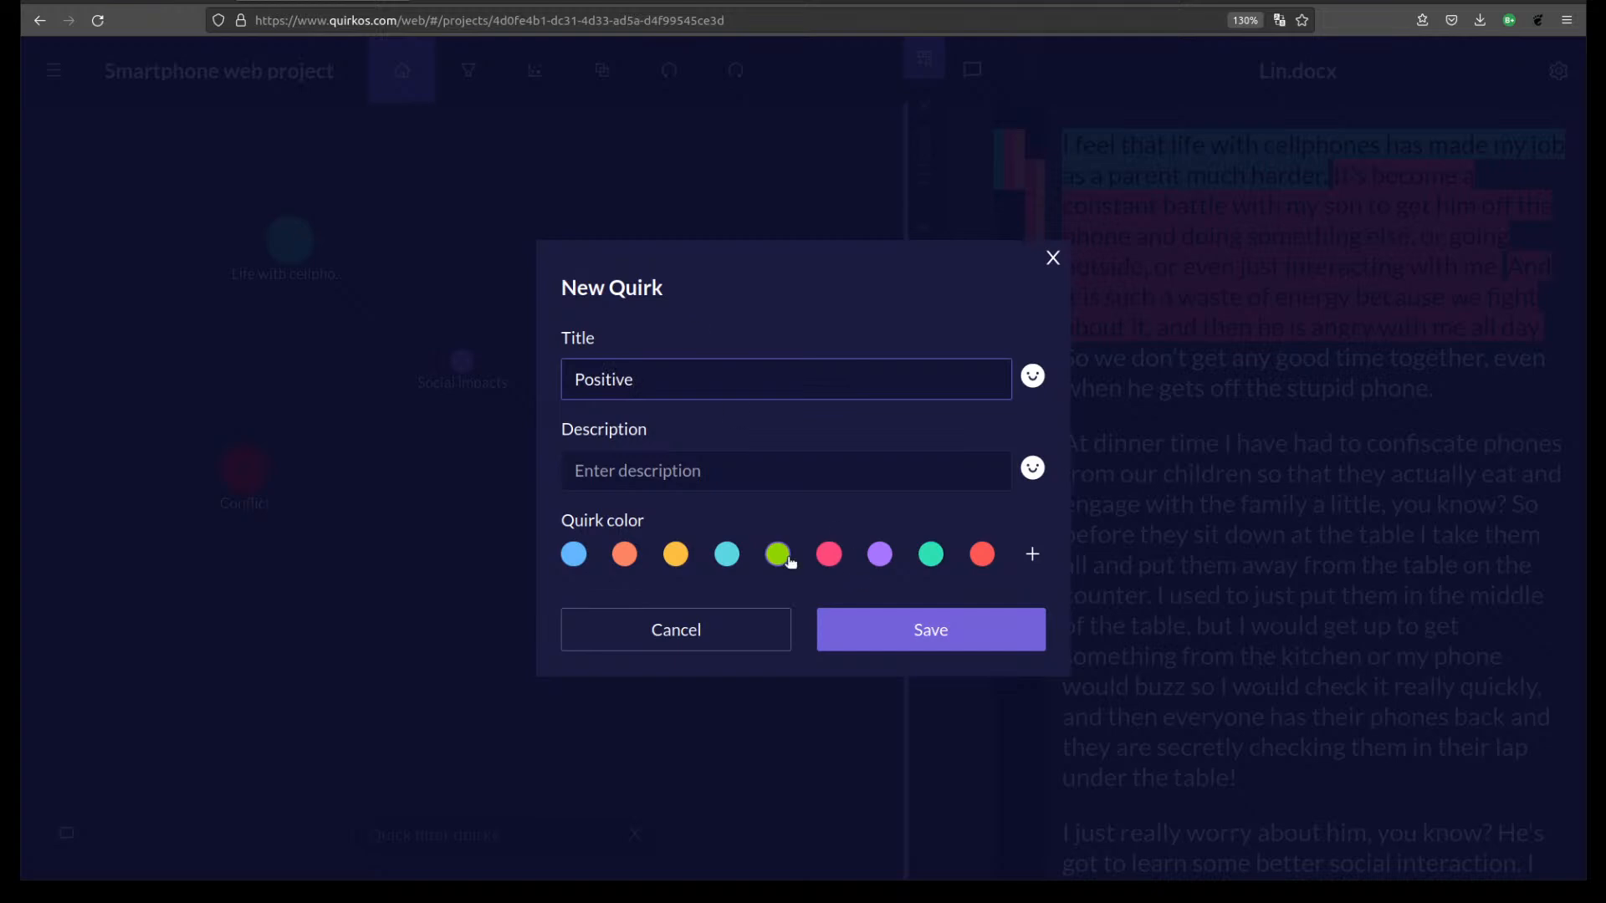
pyautogui.click(836, 630)
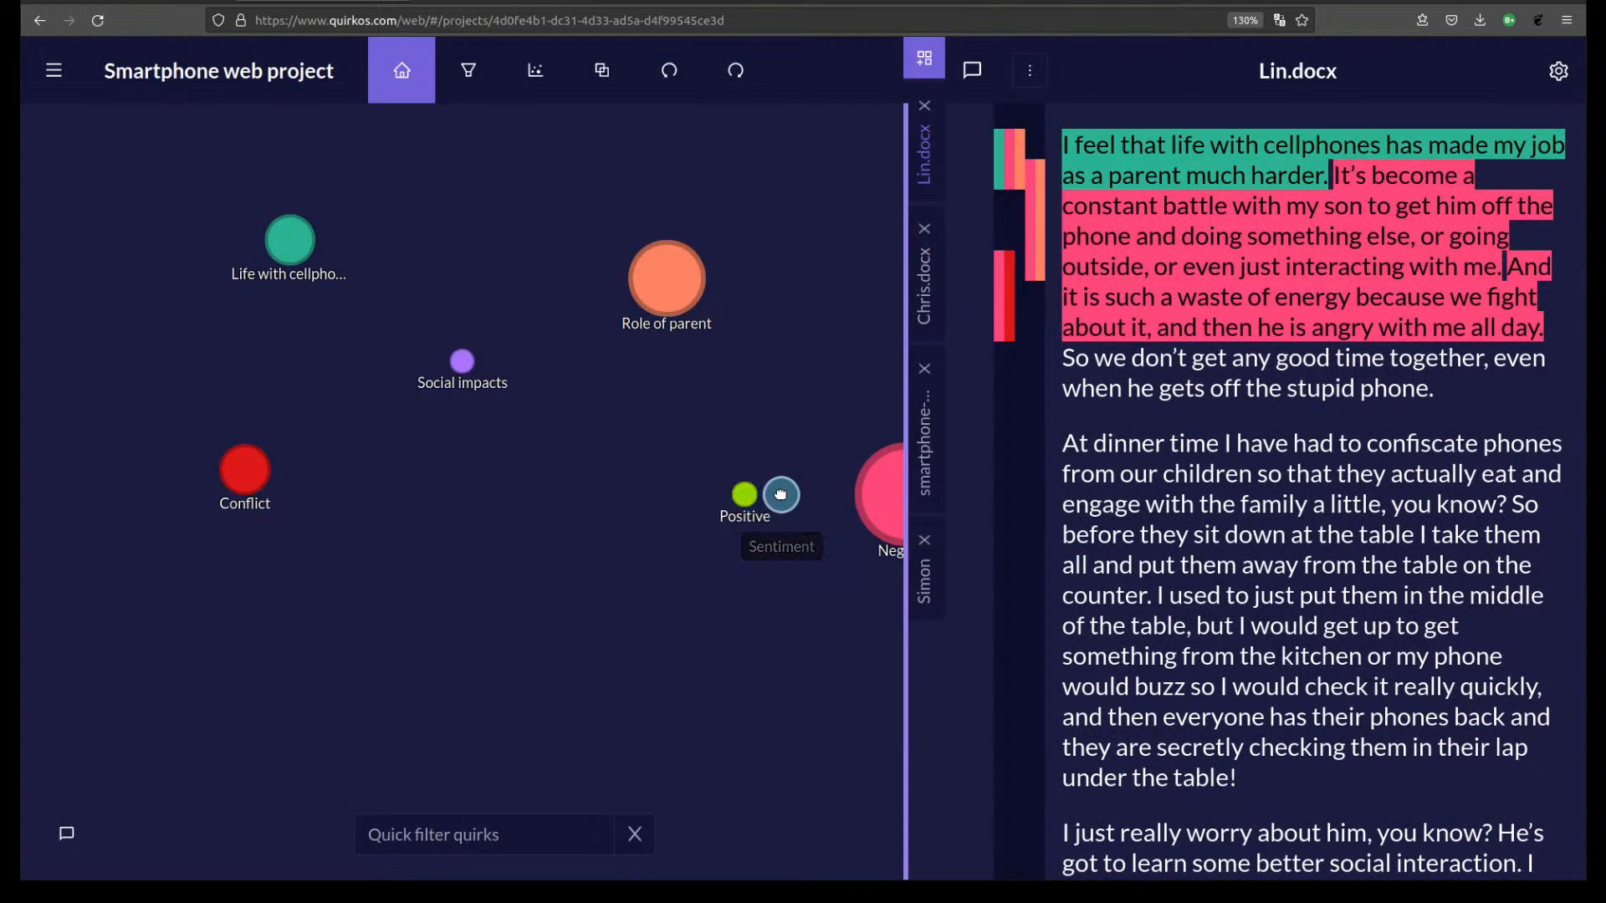
pyautogui.moveTo(656, 495); pyautogui.dragTo(768, 495)
pyautogui.moveTo(548, 552); pyautogui.dragTo(541, 544)
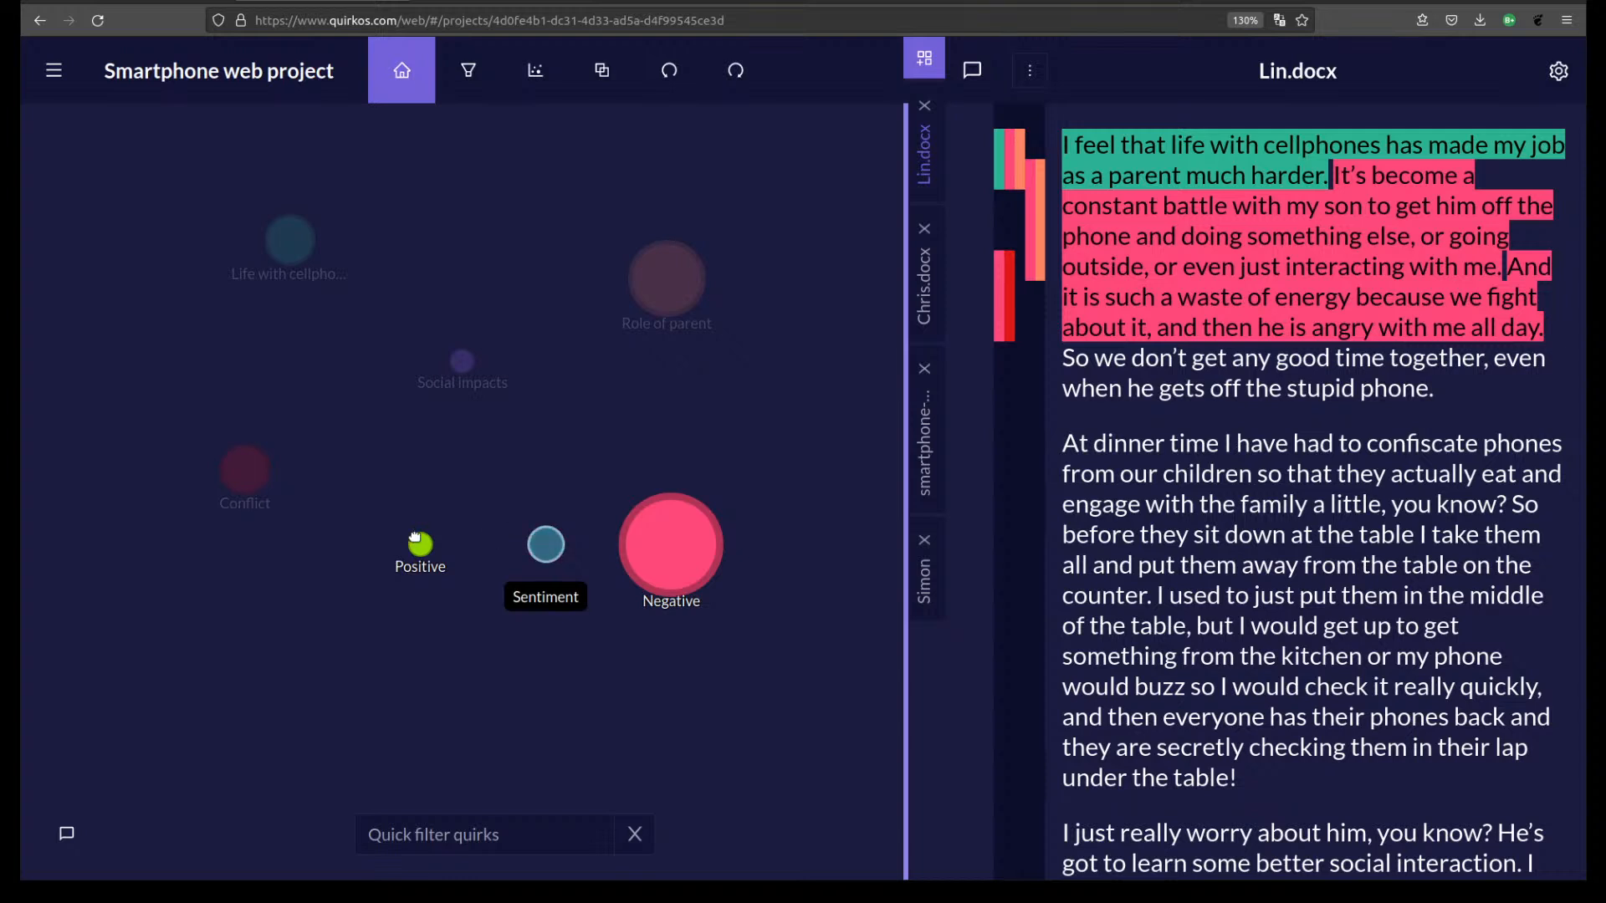
pyautogui.click(742, 554)
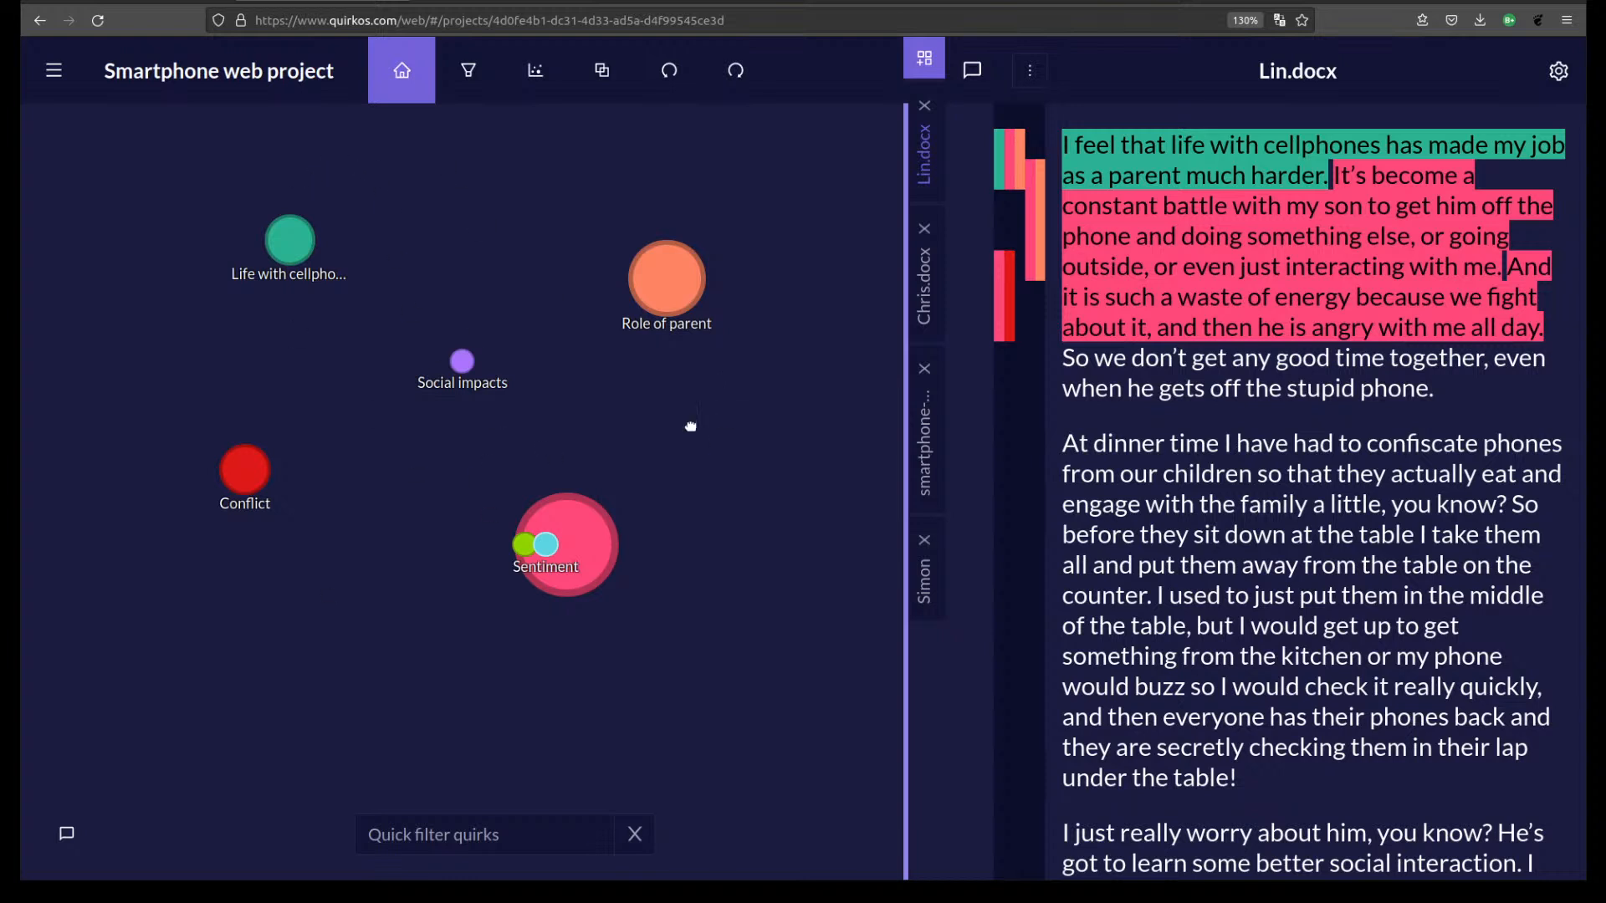
# Open the overview of the Sentiment group and examine the text coded to its Positive and Negative quirks.
pyautogui.click(545, 545)
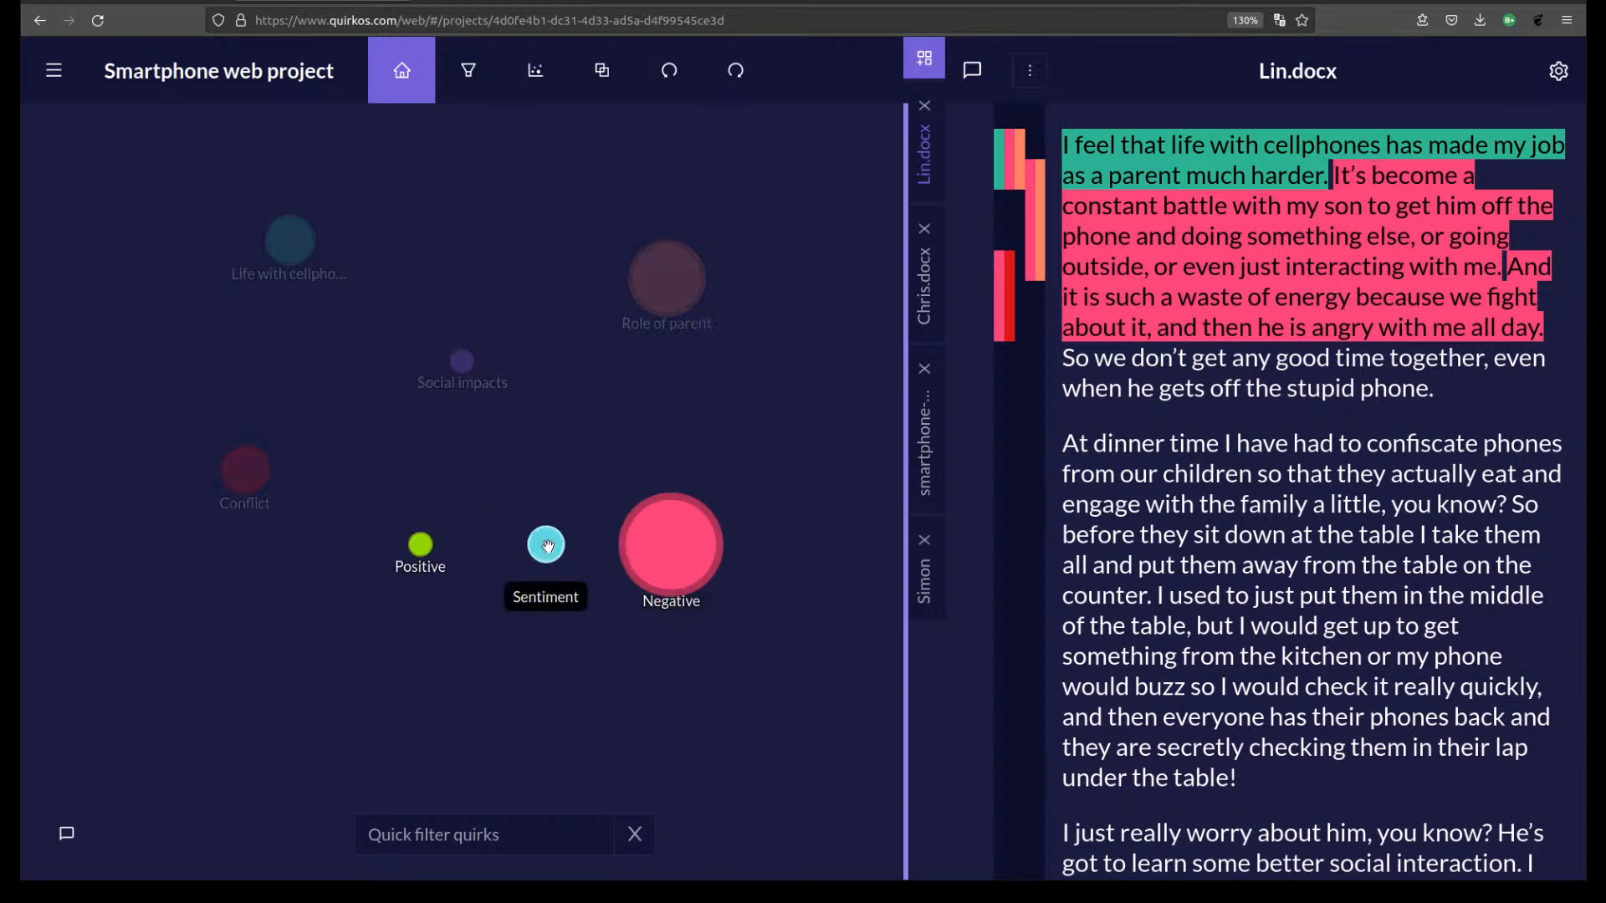
pyautogui.doubleClick(548, 545)
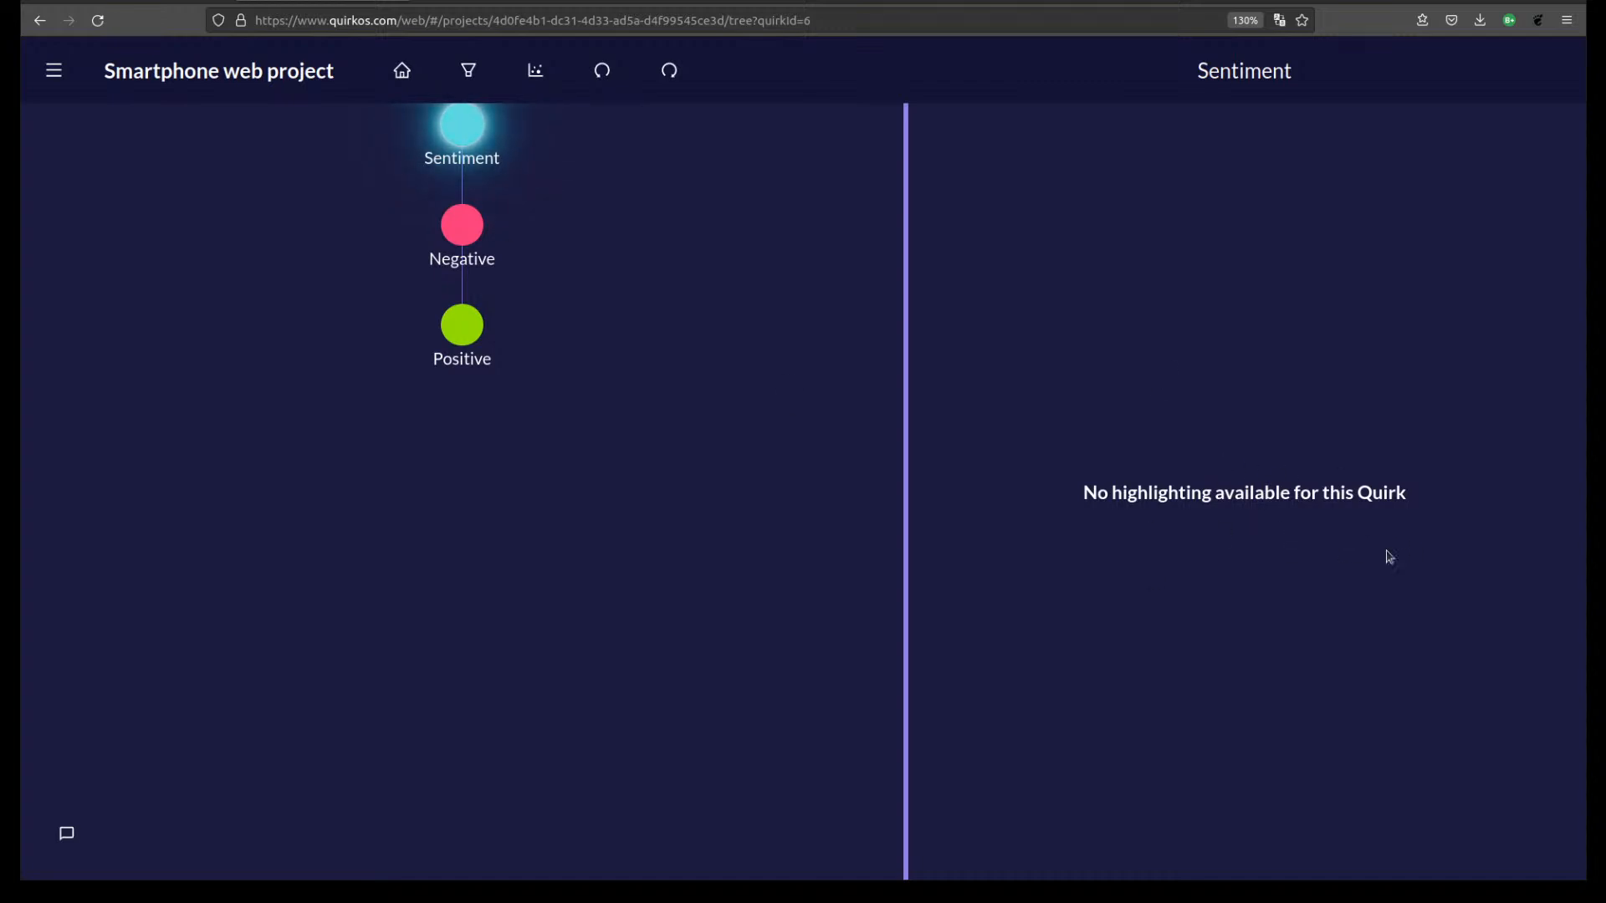
pyautogui.click(462, 344)
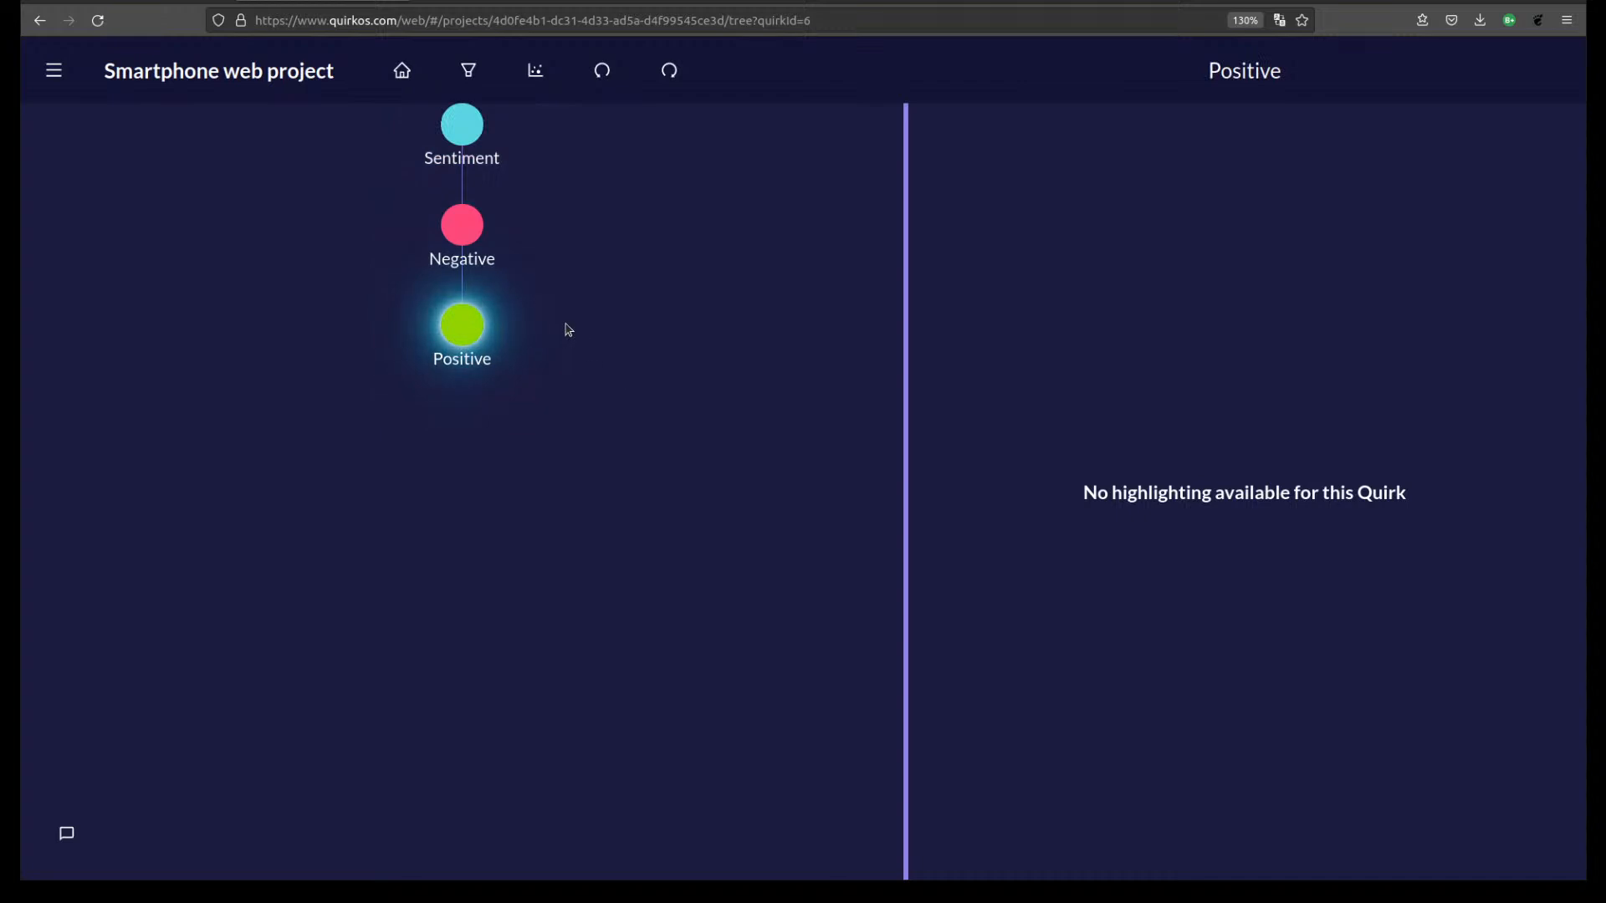
pyautogui.click(458, 234)
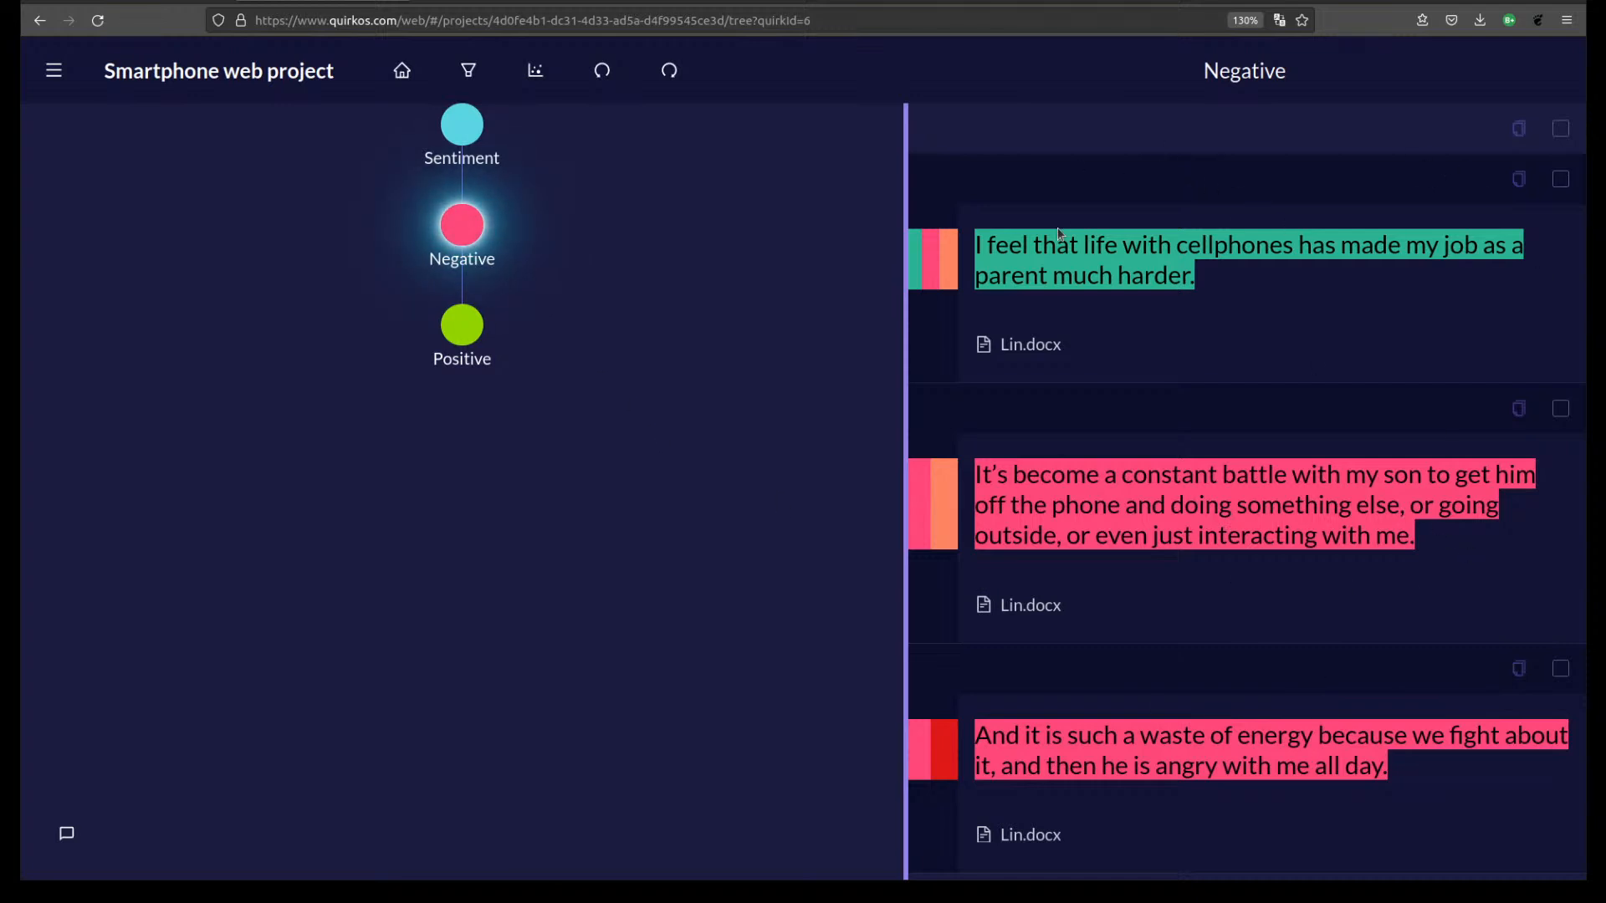
# Select only the first highlight coded to Negative, and examine the text coded to Role of parent before returning to the canvas.
pyautogui.click(1562, 130)
pyautogui.click(1561, 410)
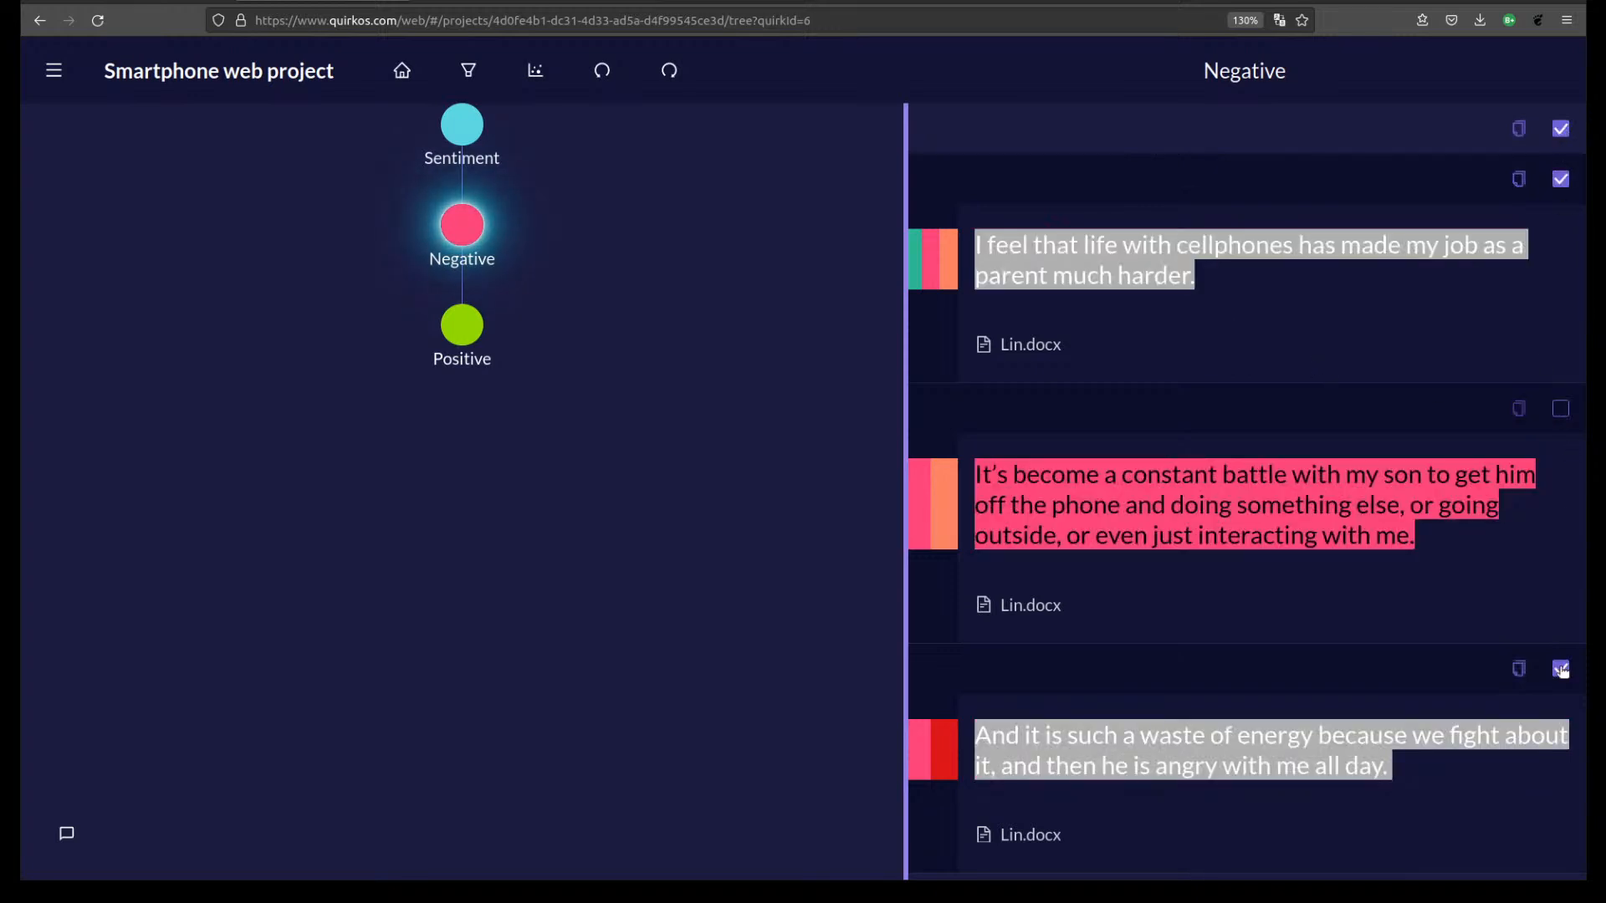
pyautogui.click(1561, 669)
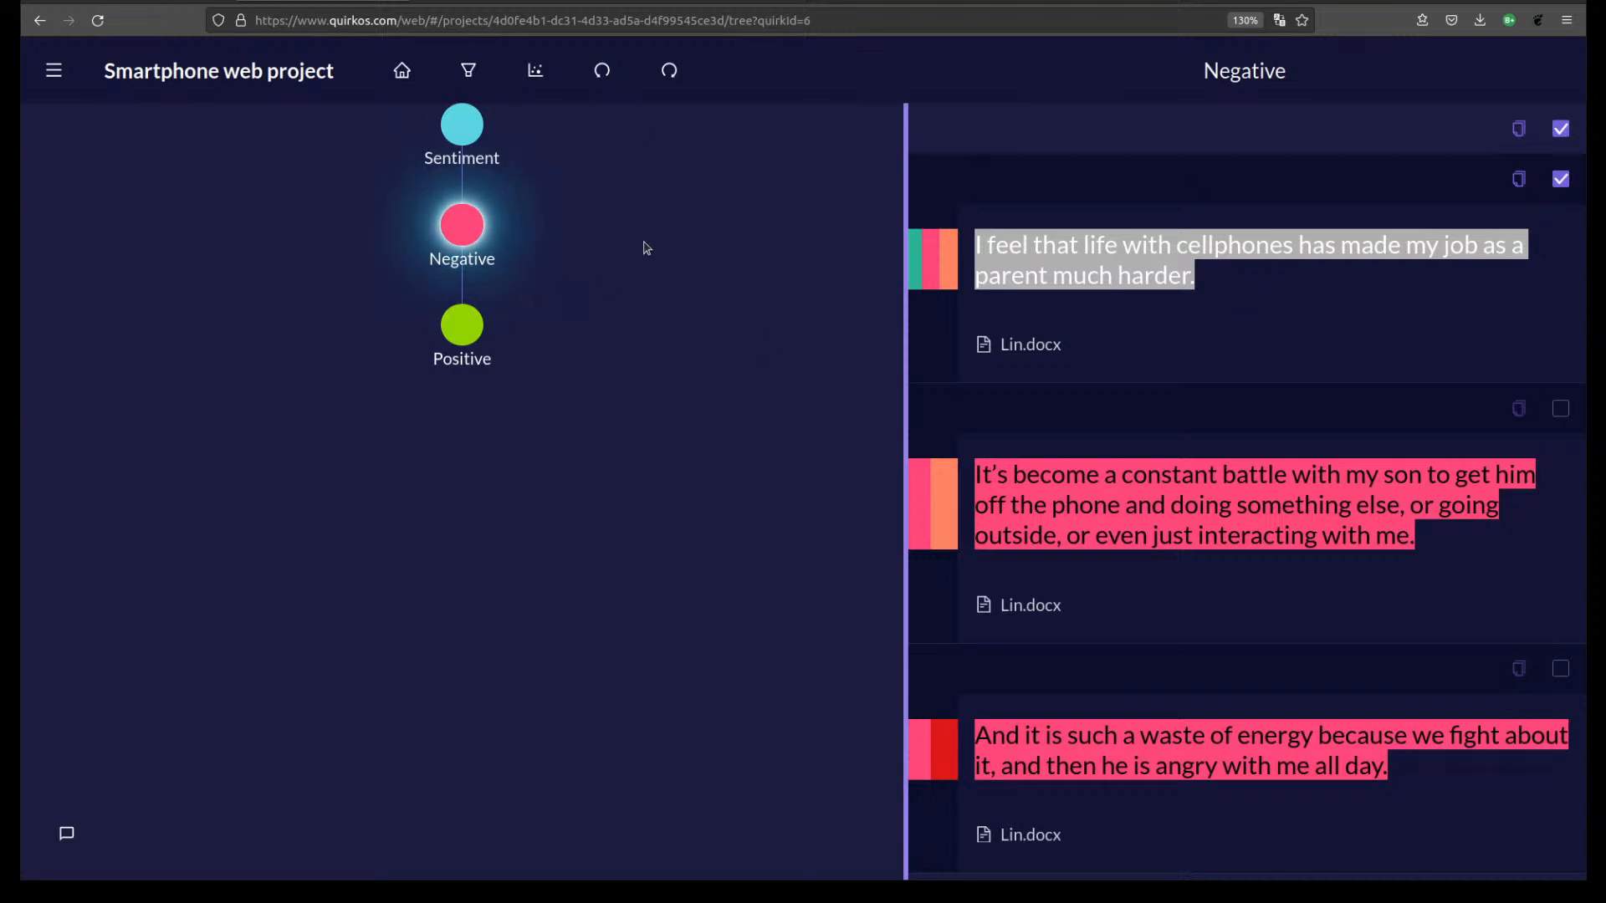
pyautogui.click(396, 73)
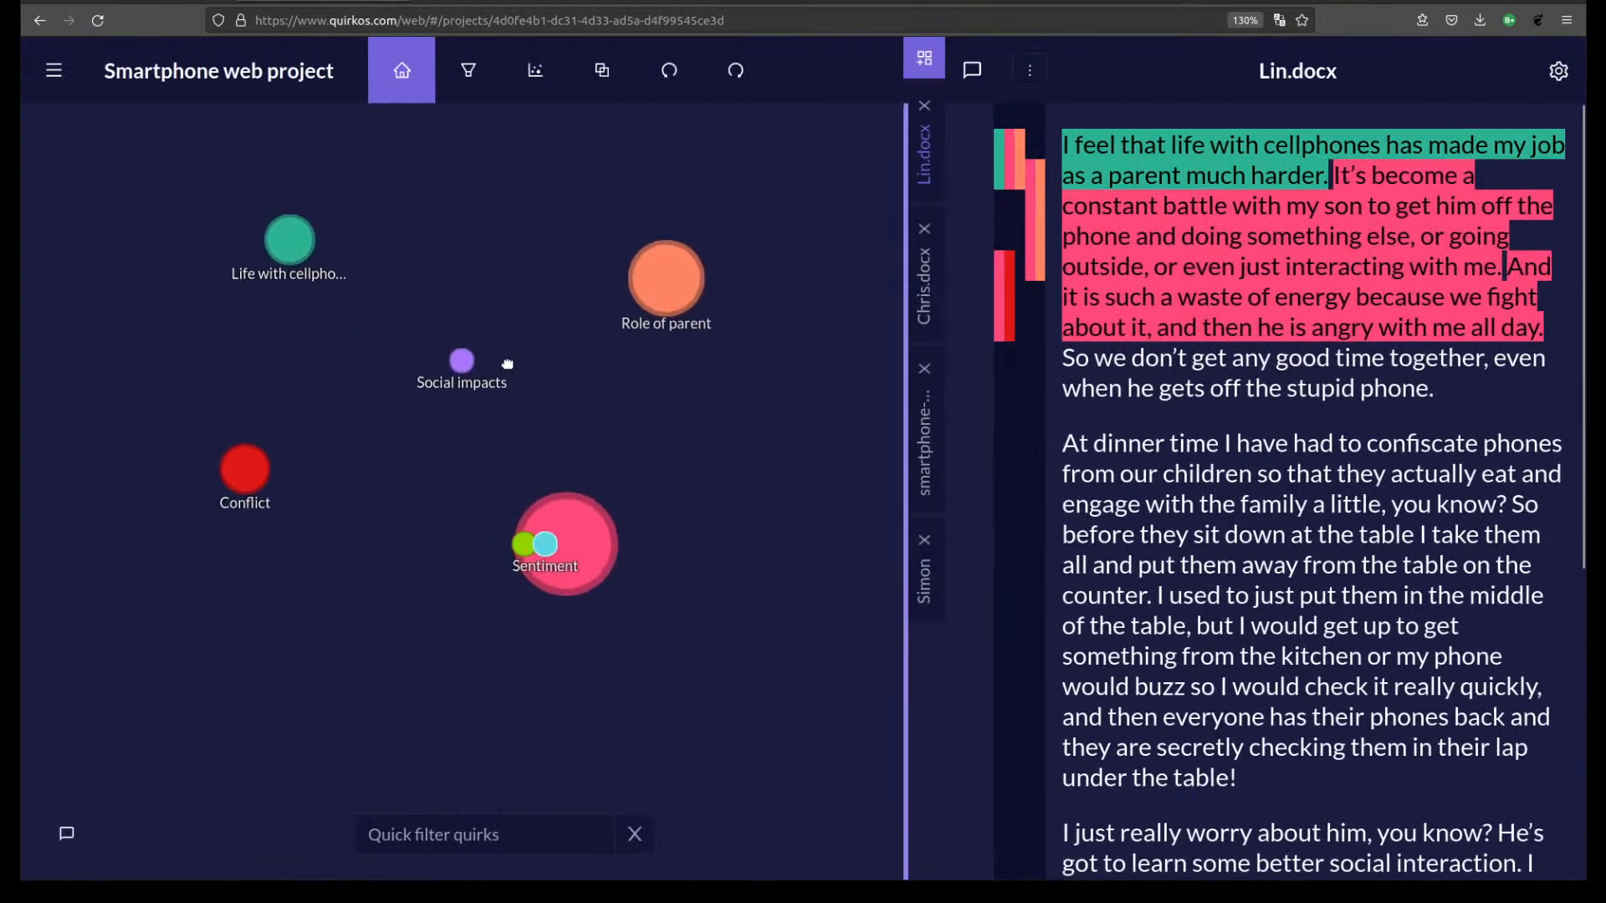
pyautogui.click(665, 281)
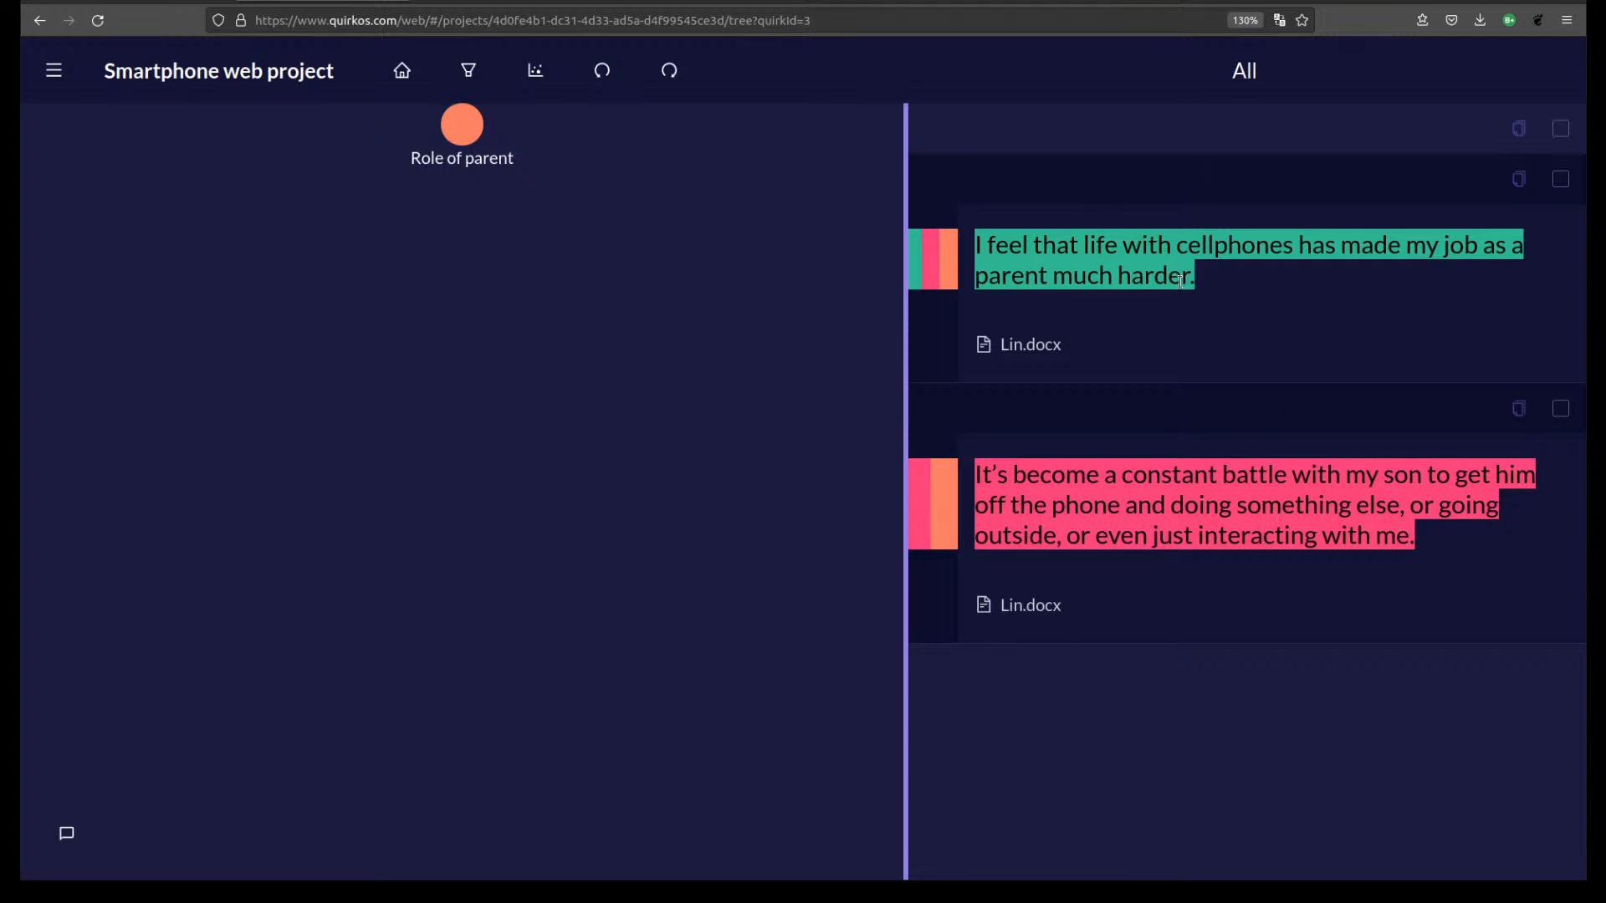
pyautogui.click(422, 88)
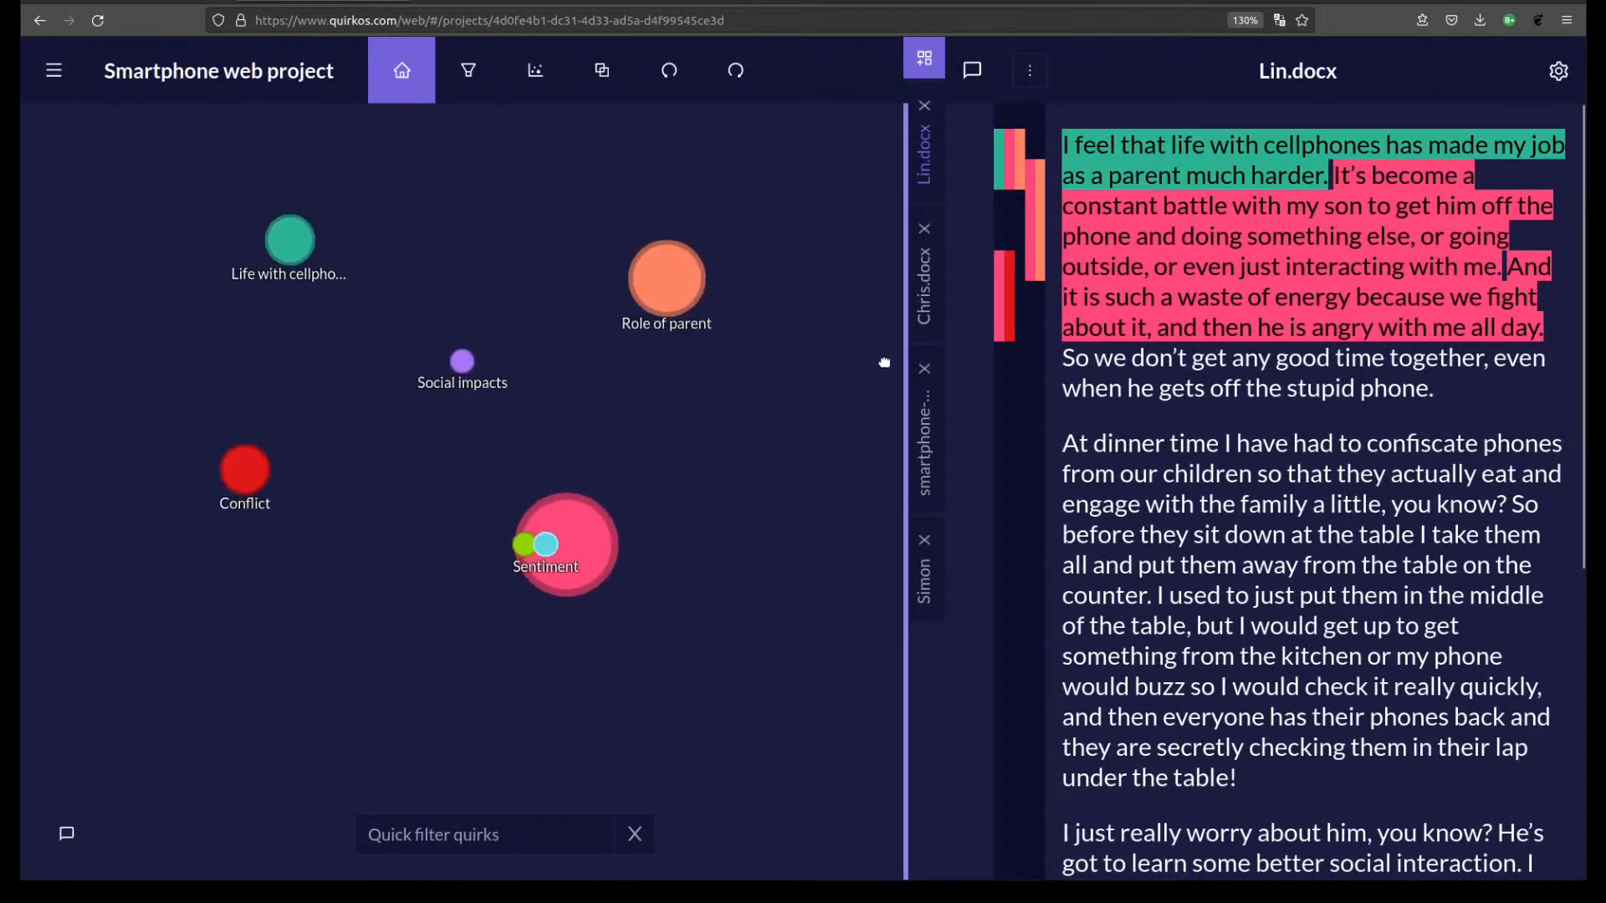
# Code the first sentence of Chris.docx to Life with cellphones and the following two sentences to Positive.
pyautogui.click(925, 283)
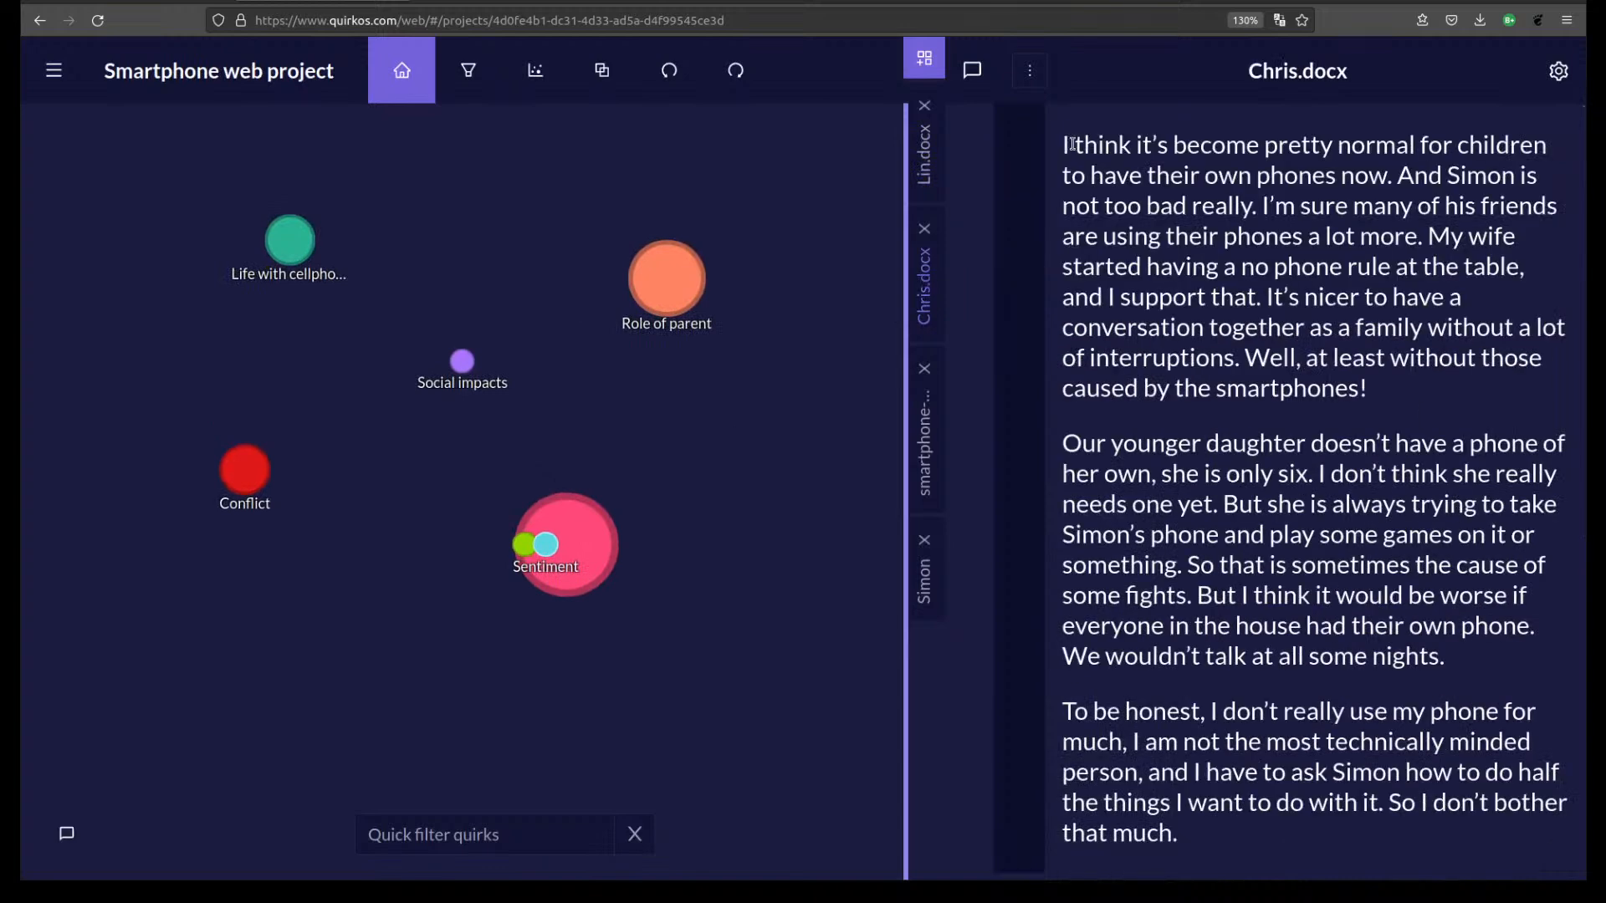
pyautogui.moveTo(1064, 144); pyautogui.dragTo(288, 244)
pyautogui.moveTo(1399, 175); pyautogui.dragTo(419, 547)
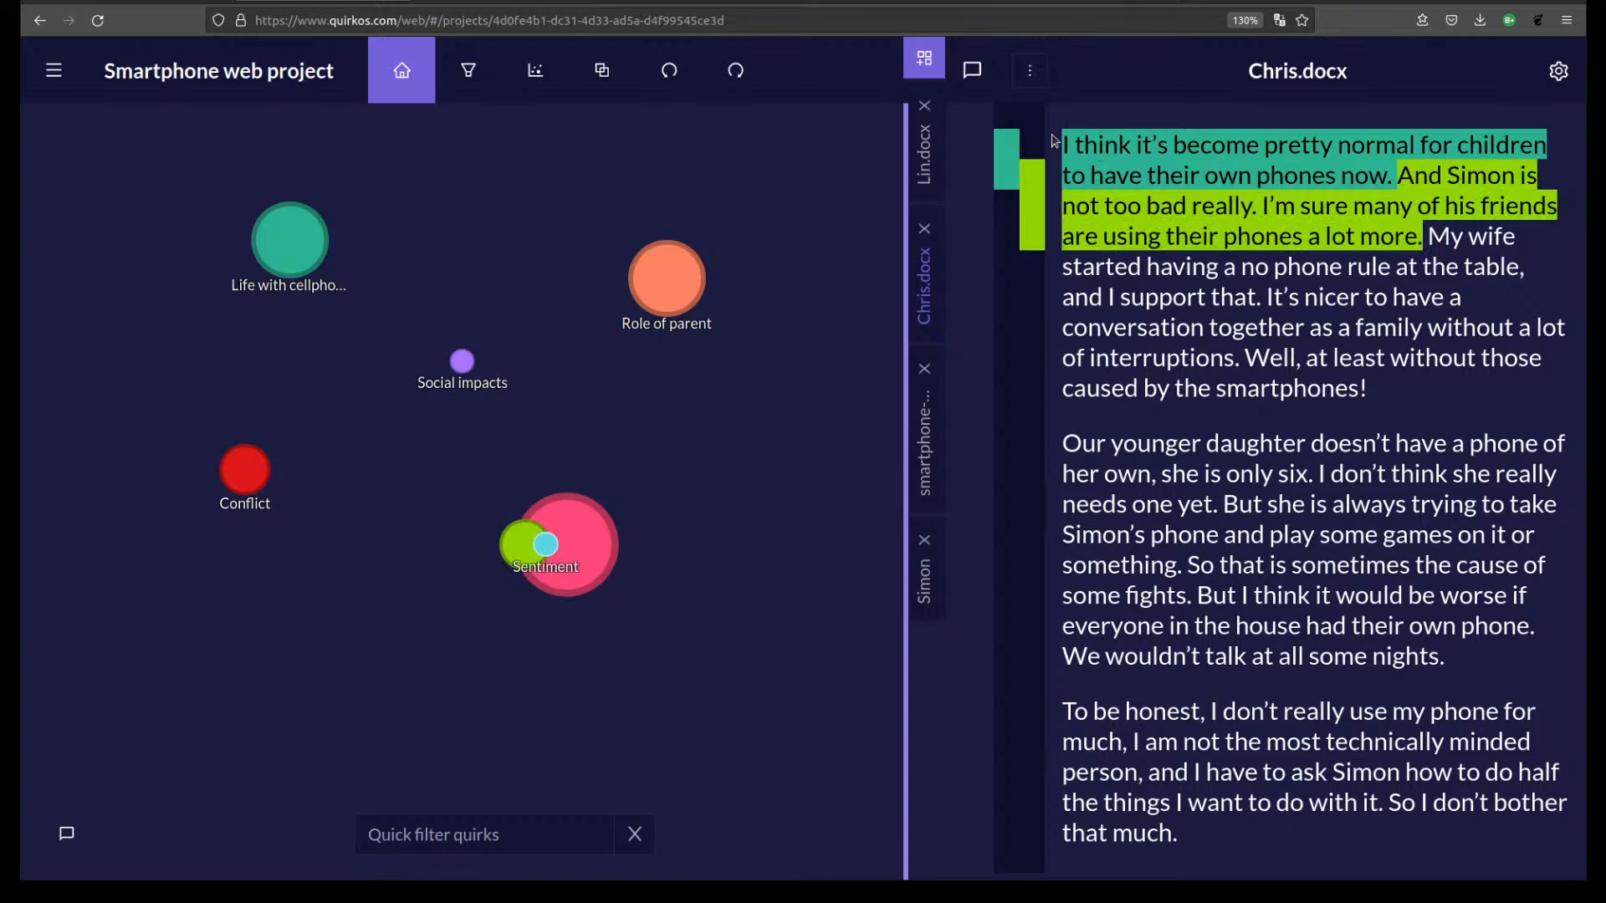
# Create a light blue quirk titled "Neutral" and group it under Sentiment.
pyautogui.click(785, 456)
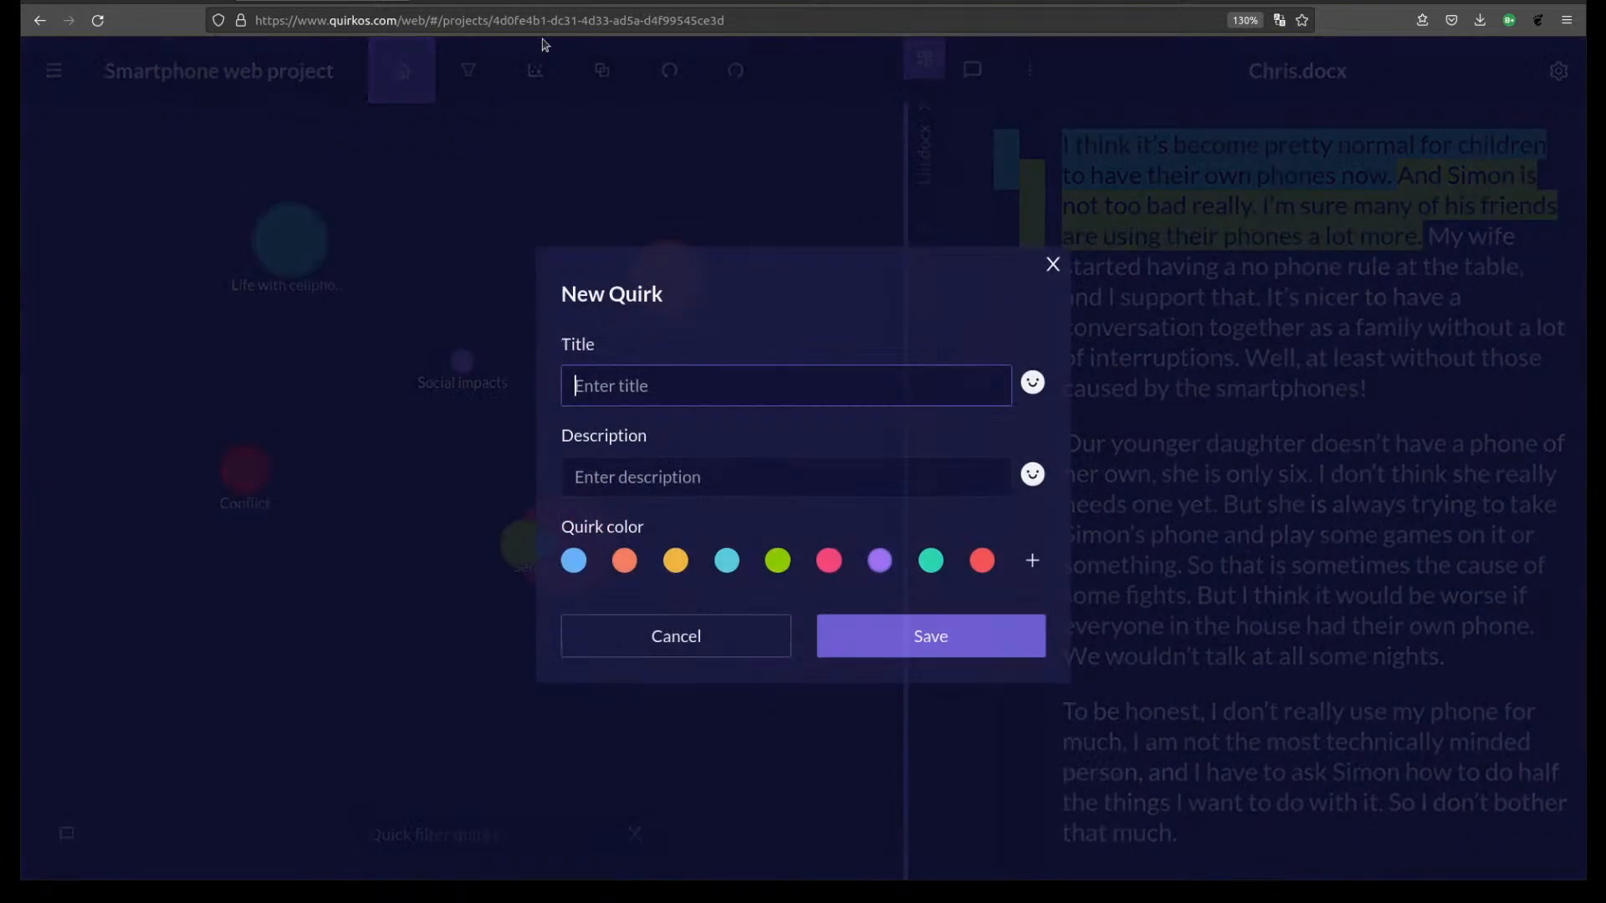
pyautogui.write('Neutral')
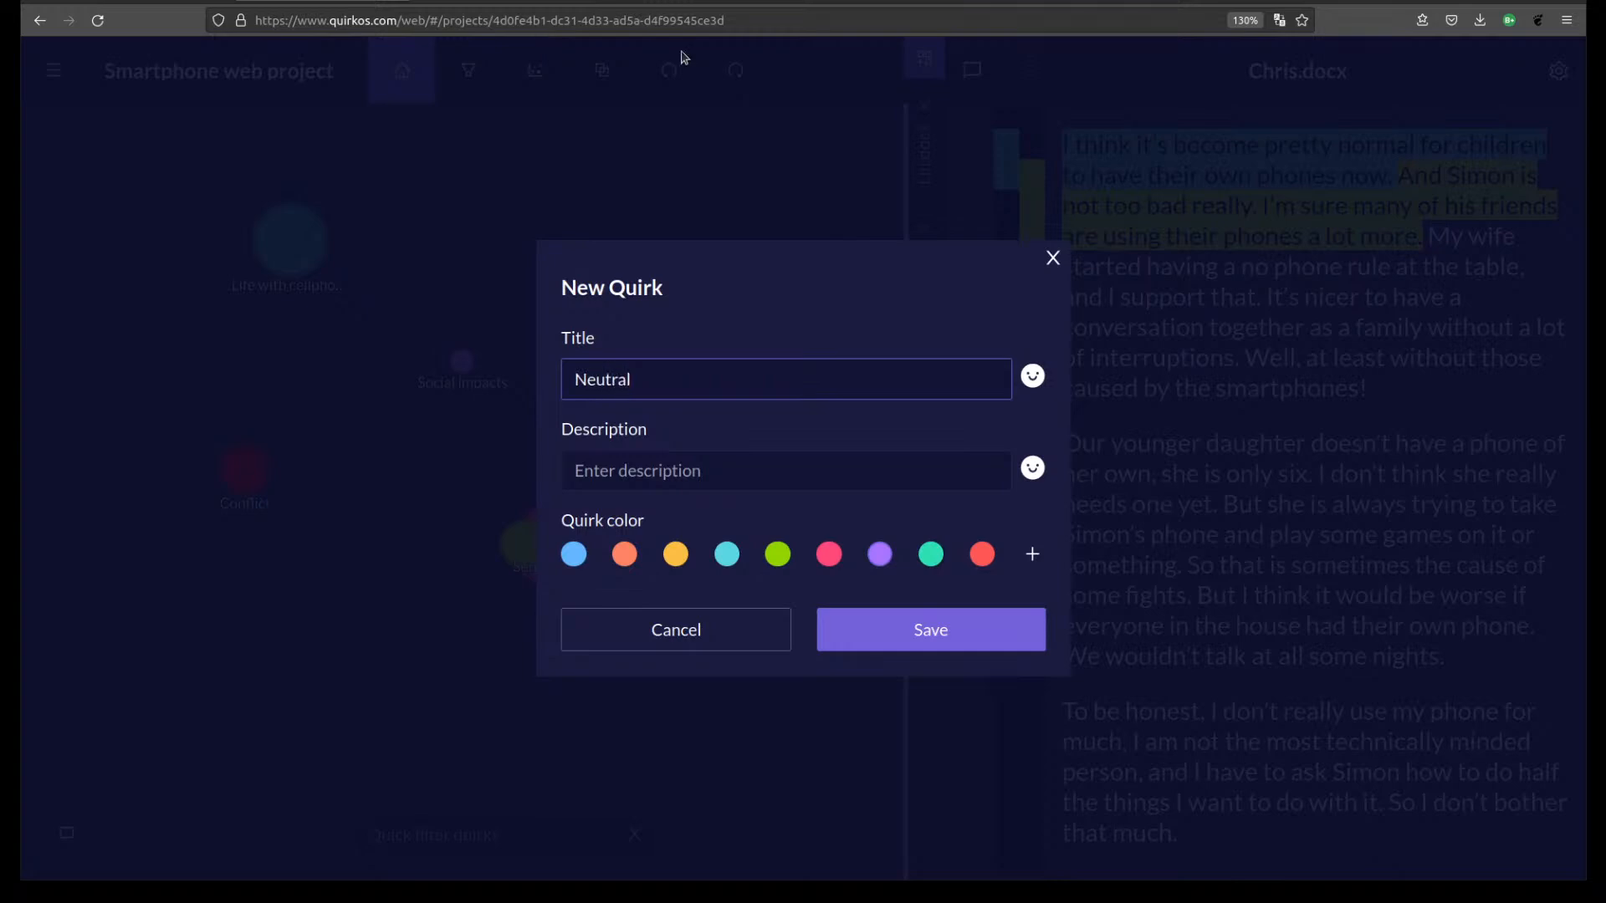
pyautogui.click(572, 557)
pyautogui.click(939, 628)
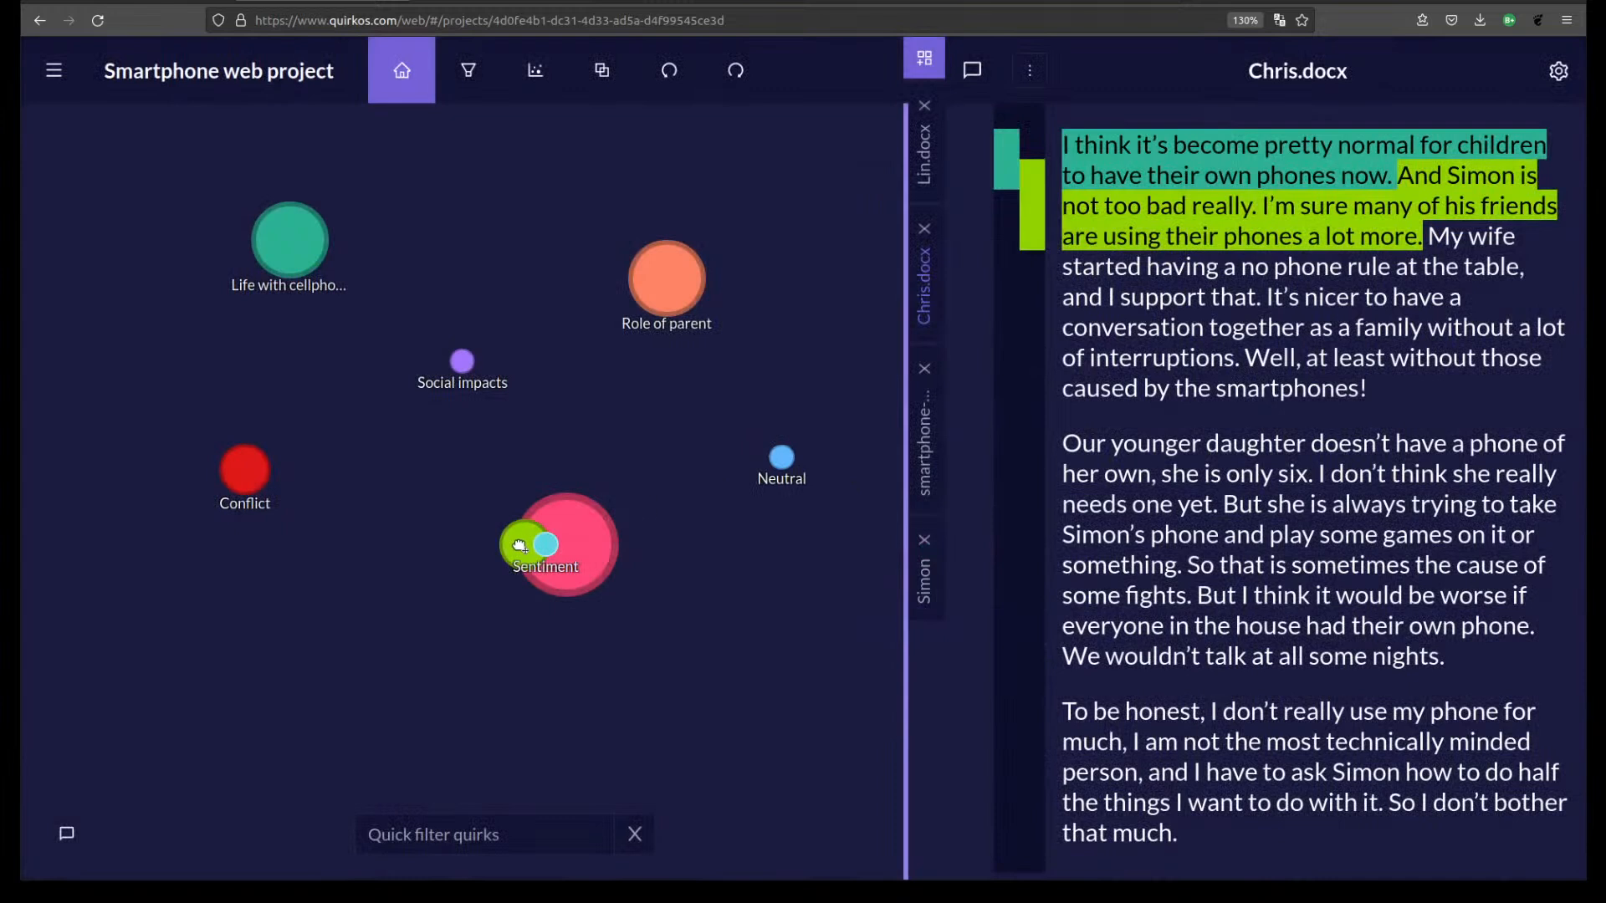
pyautogui.moveTo(781, 457); pyautogui.dragTo(545, 545)
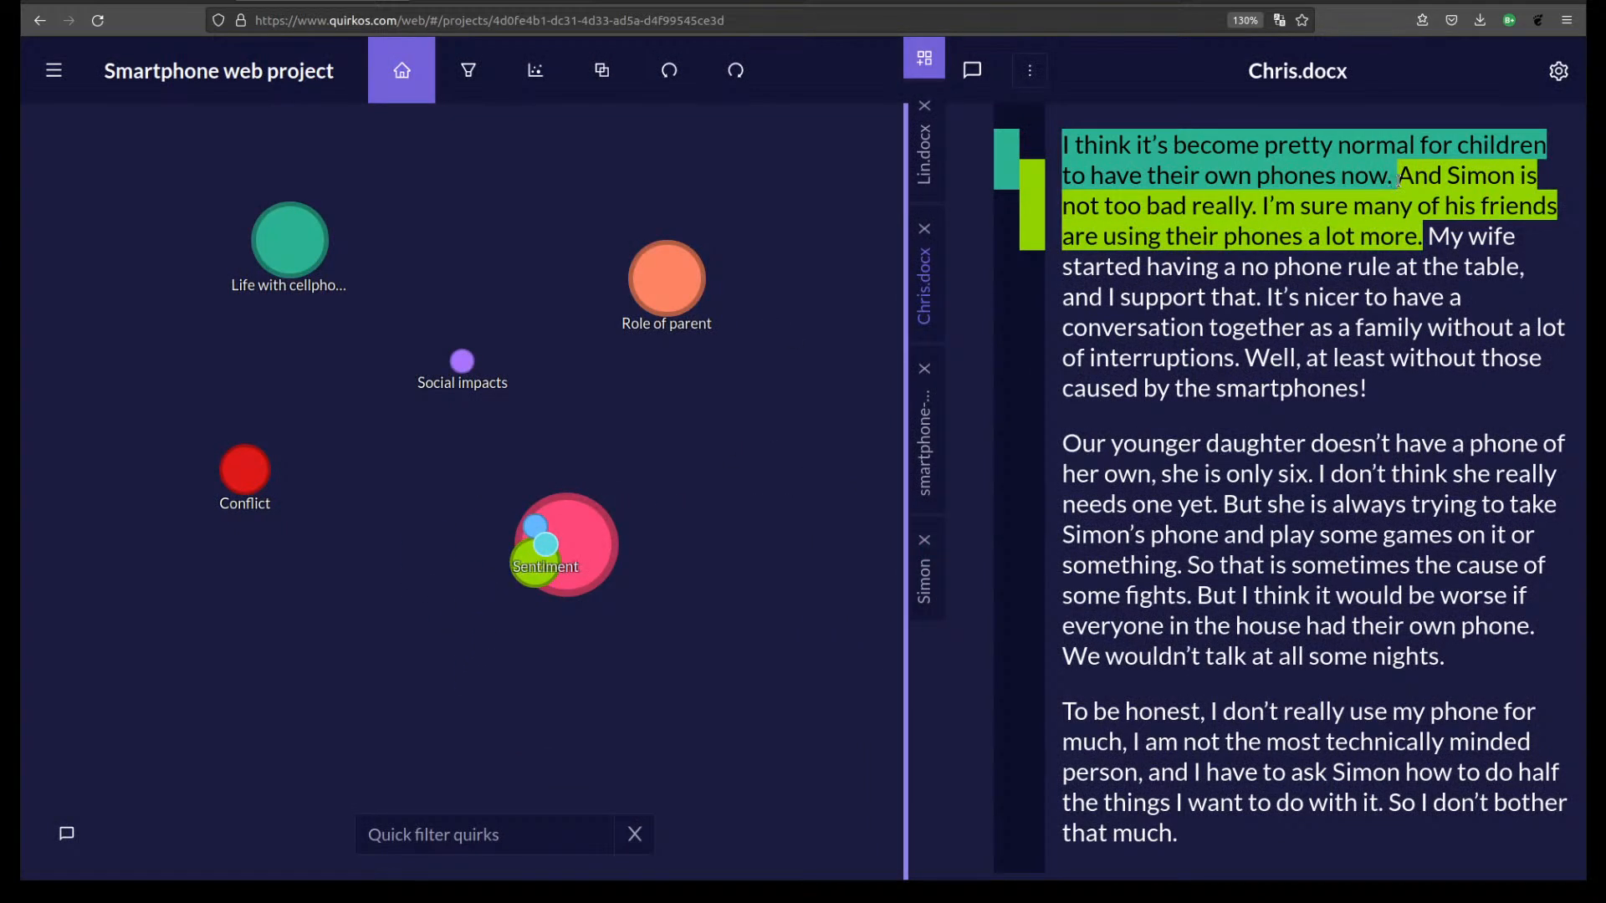
# Code the first sentence of Chris.docx to the Neutral quirk in the Sentiment group as well.
pyautogui.moveTo(1399, 179); pyautogui.dragTo(1061, 138)
pyautogui.moveTo(1242, 171); pyautogui.dragTo(482, 439)
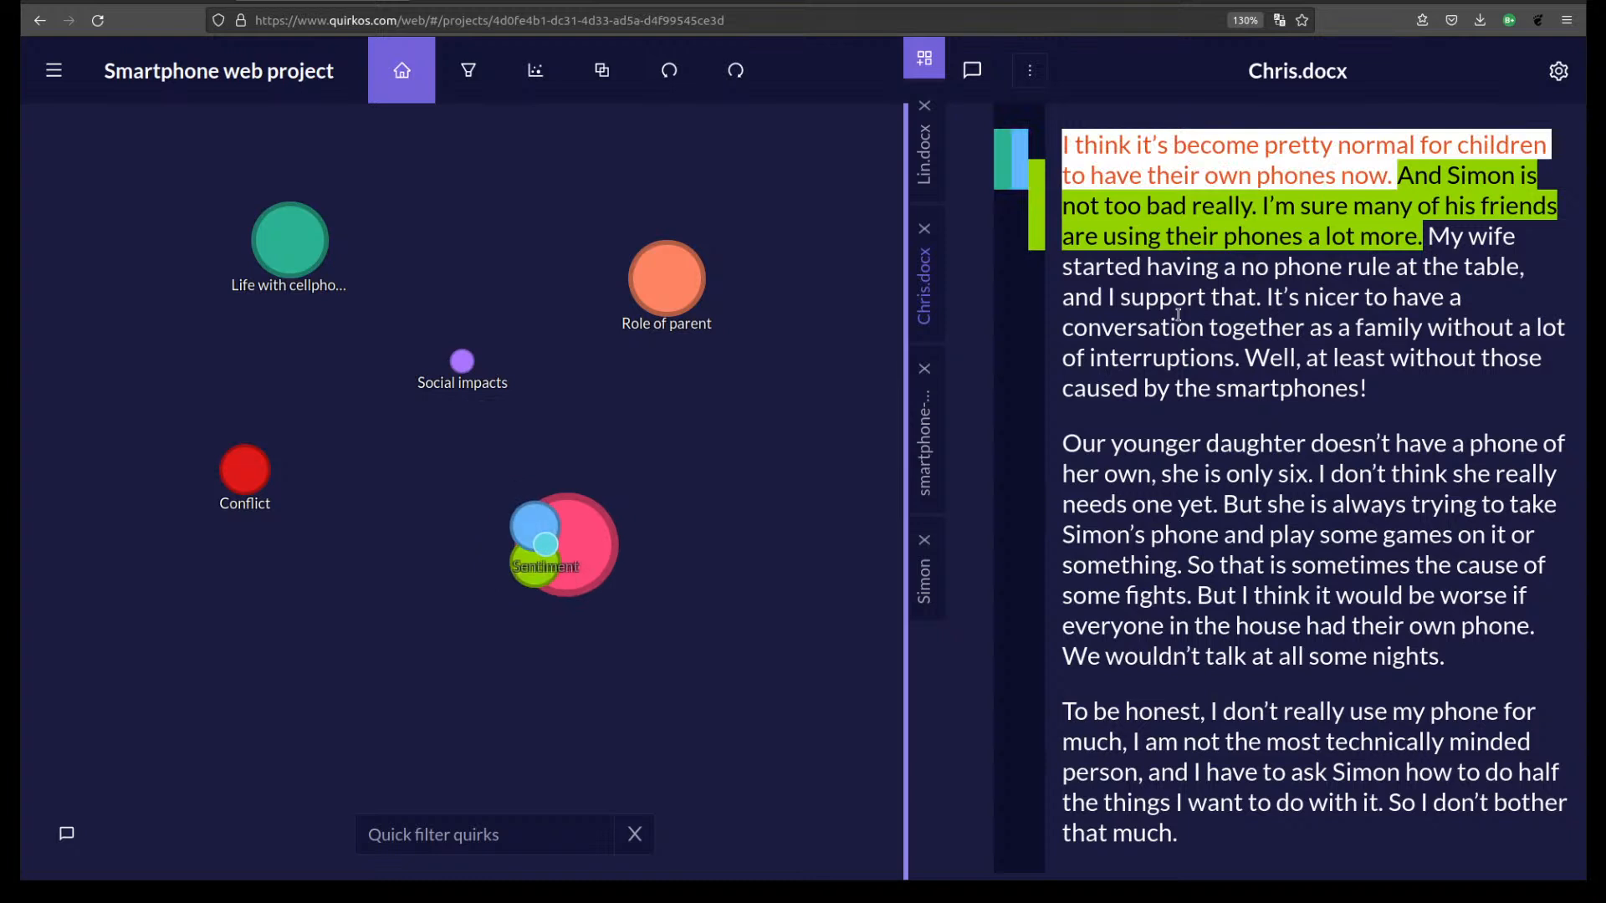
pyautogui.click(541, 548)
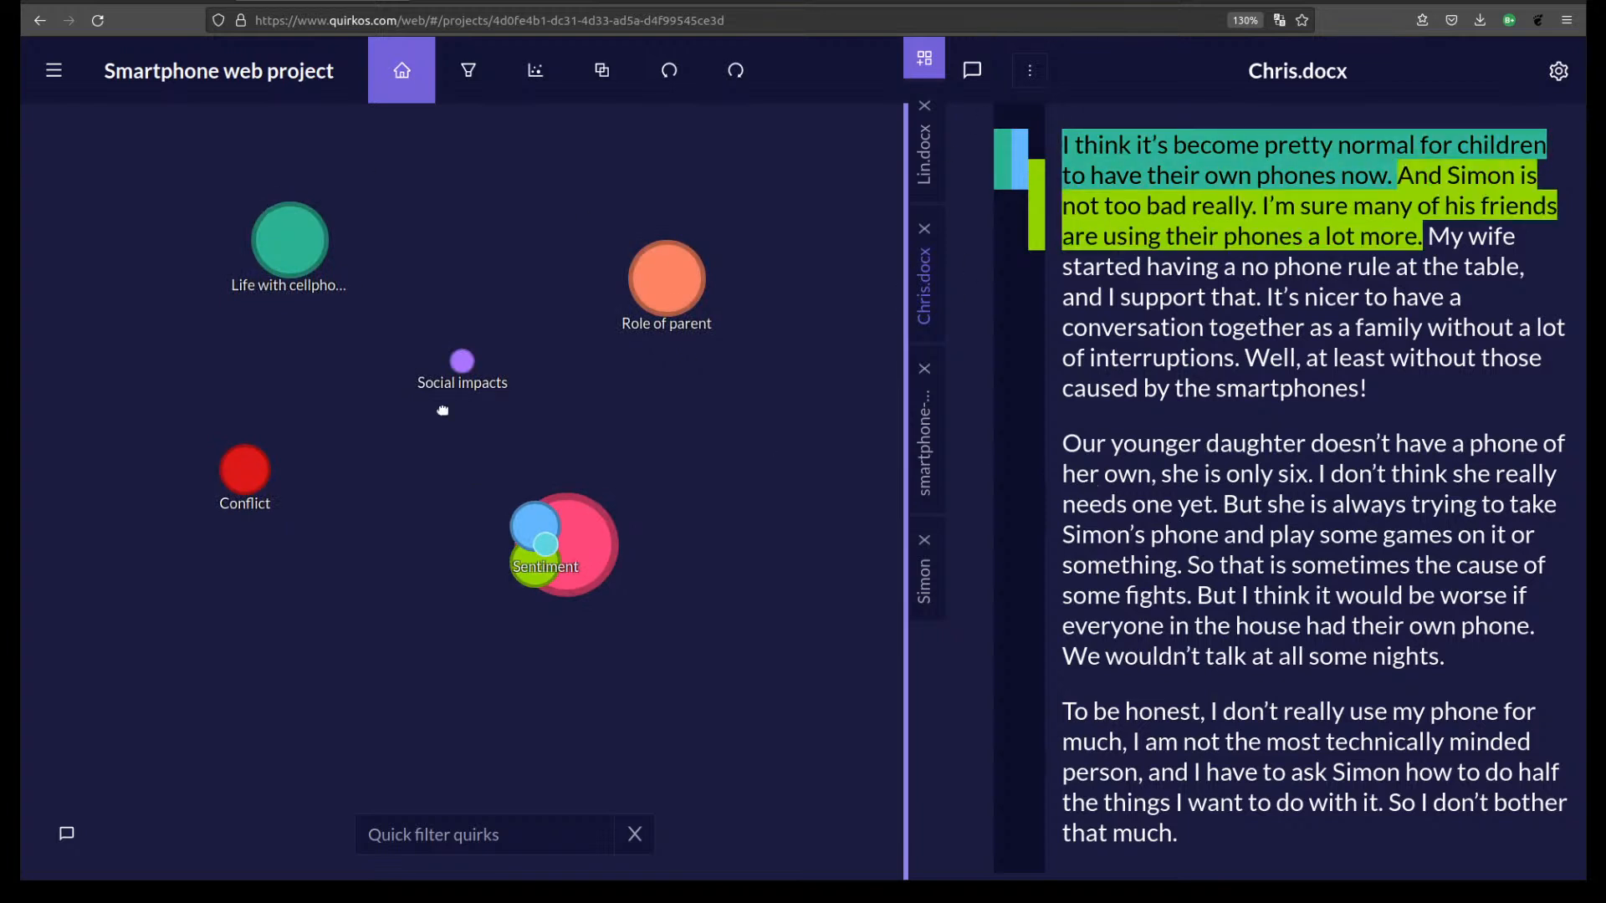
# Examine the Life with cellphones highlights, follow the second one to its source, select all highlights in the overview, and return to the canvas.
pyautogui.click(300, 226)
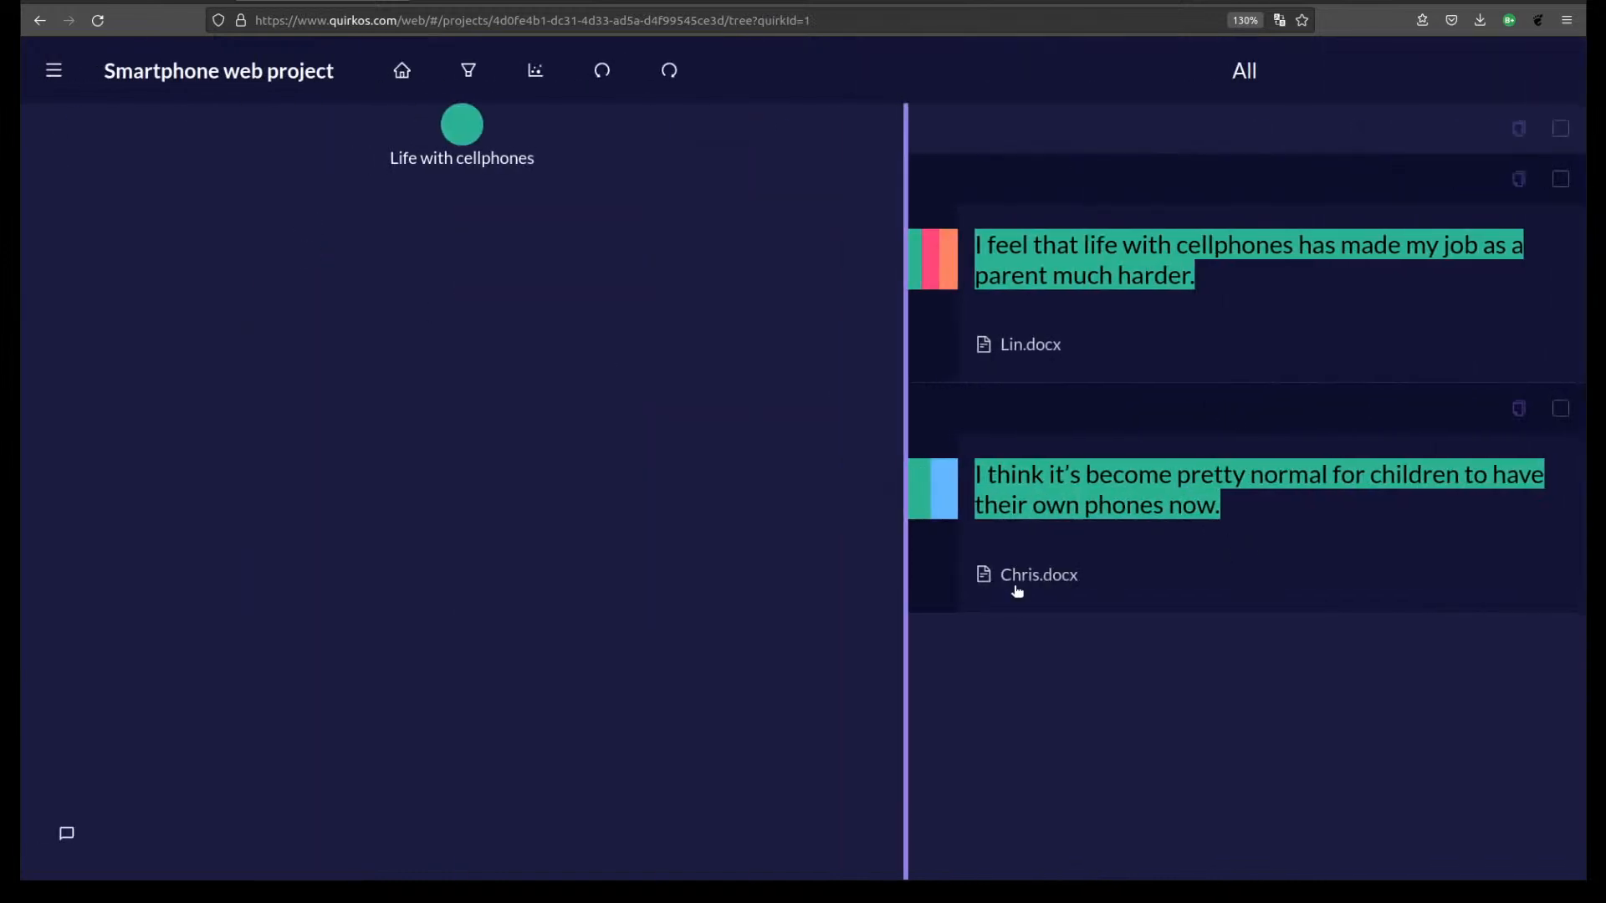
pyautogui.click(1053, 585)
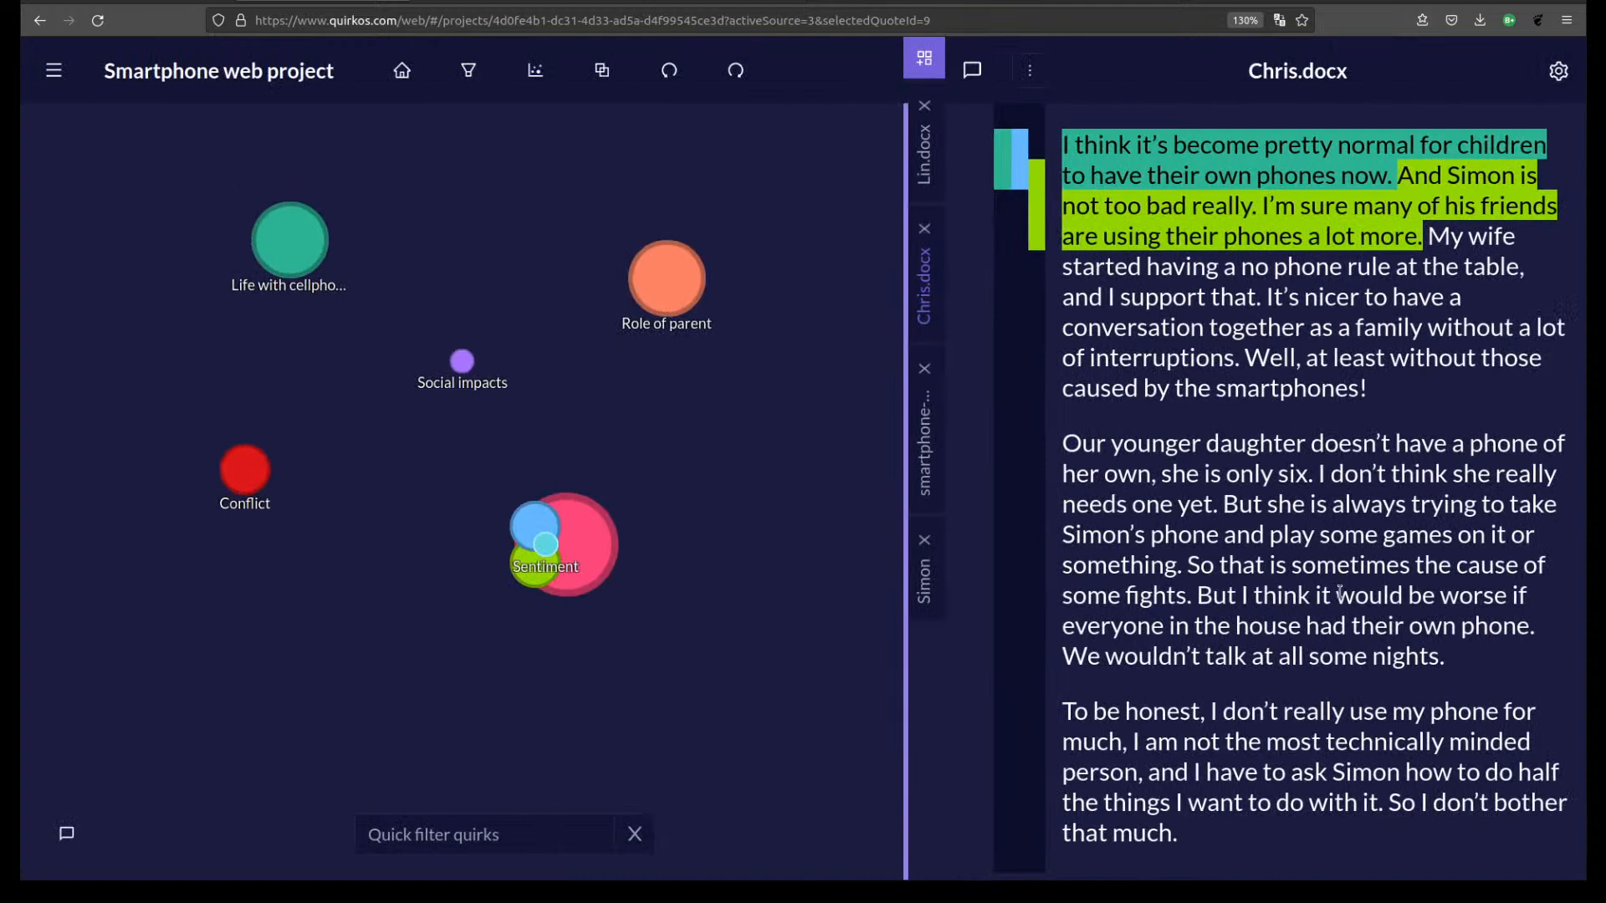
pyautogui.click(280, 244)
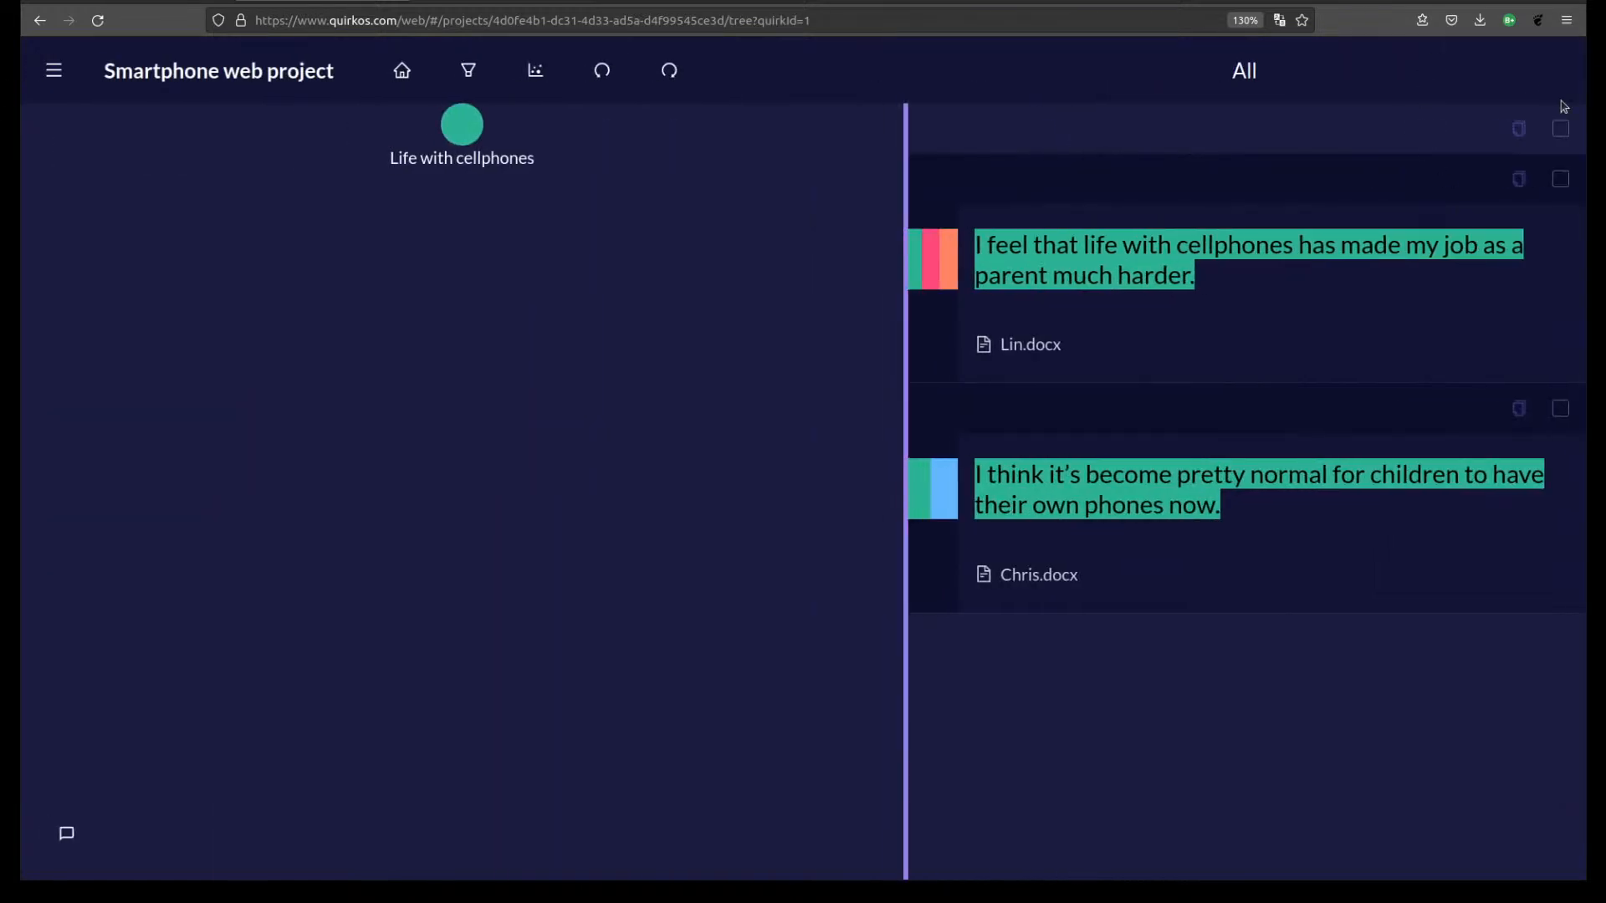
pyautogui.click(1562, 130)
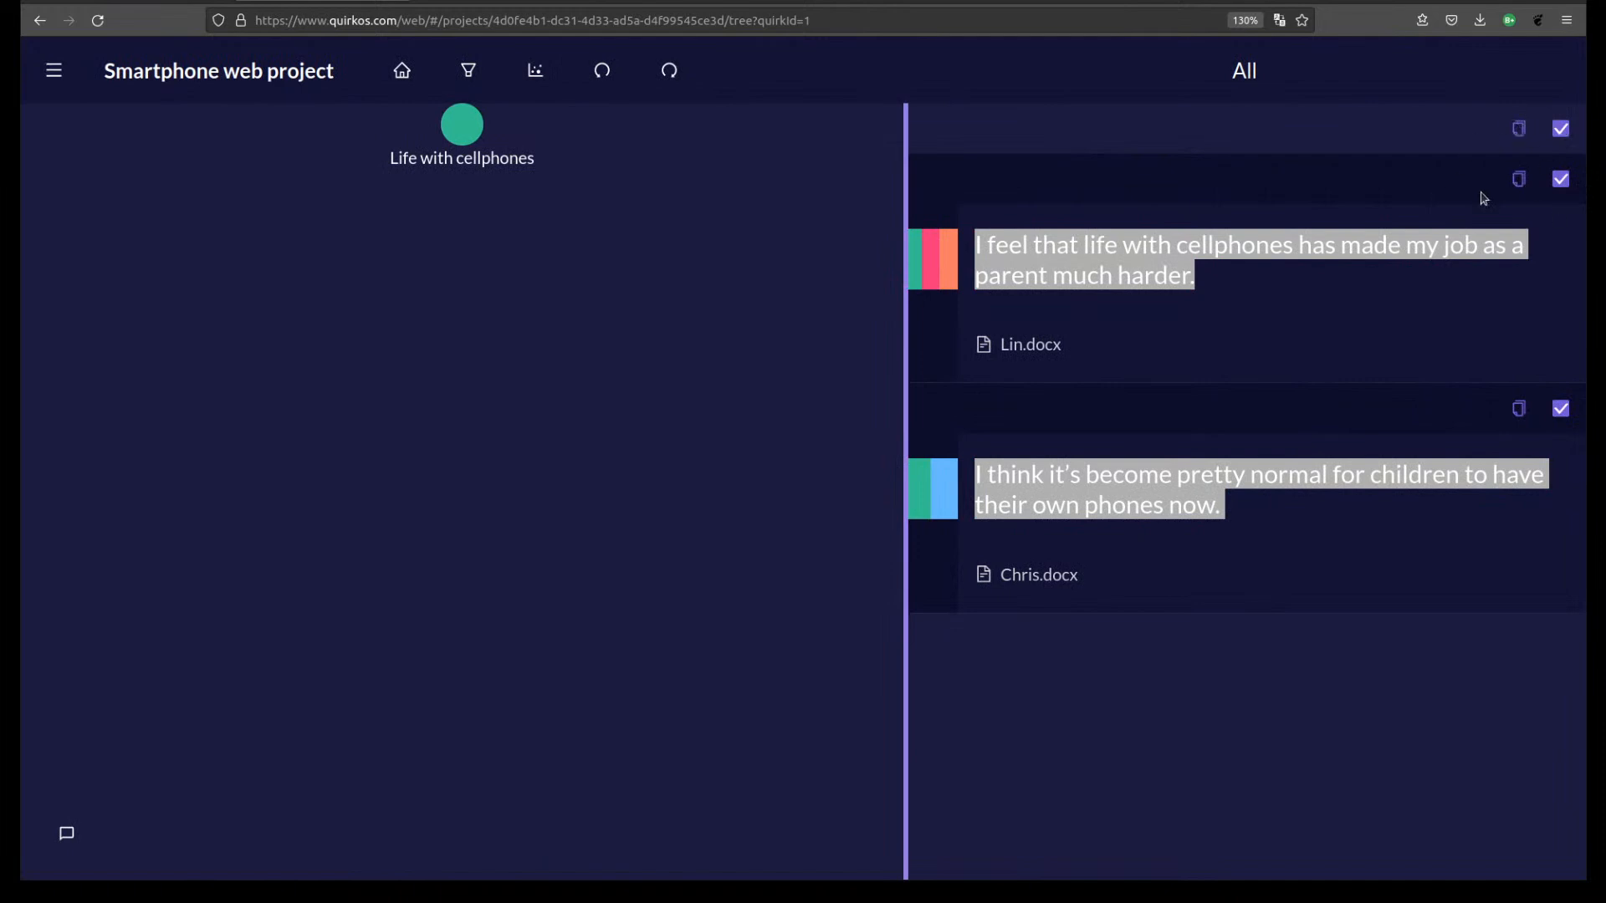
pyautogui.click(412, 82)
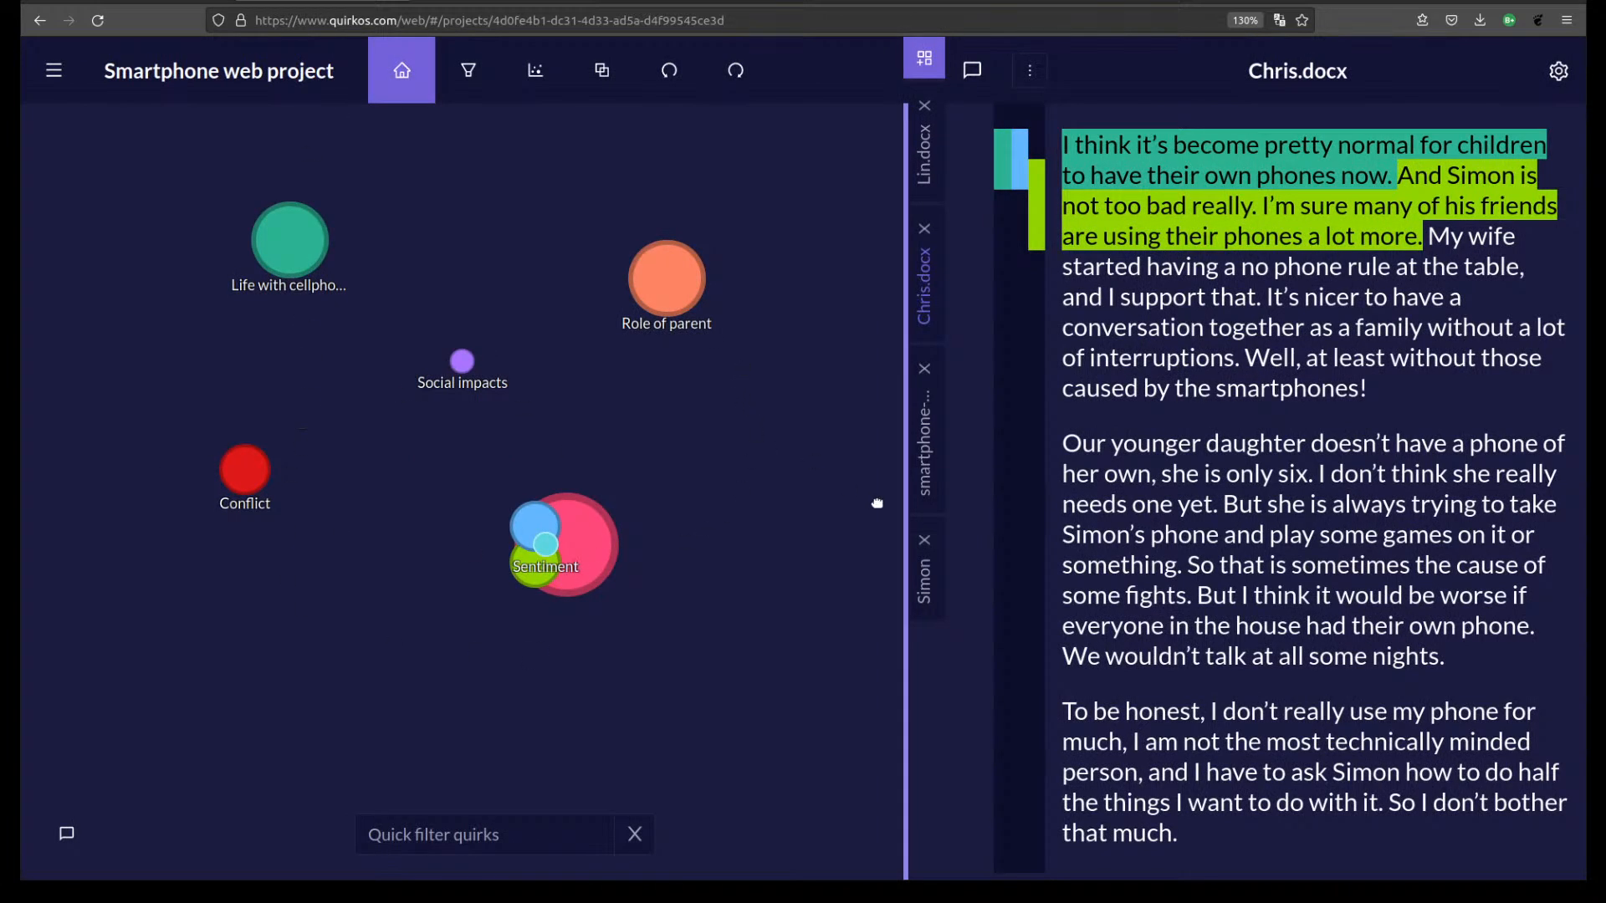
# In smartphone-article.pdf, code "Authoritative parents were most likely to cooperate with the use of such monitoring systems." to Role of parent.
pyautogui.click(925, 444)
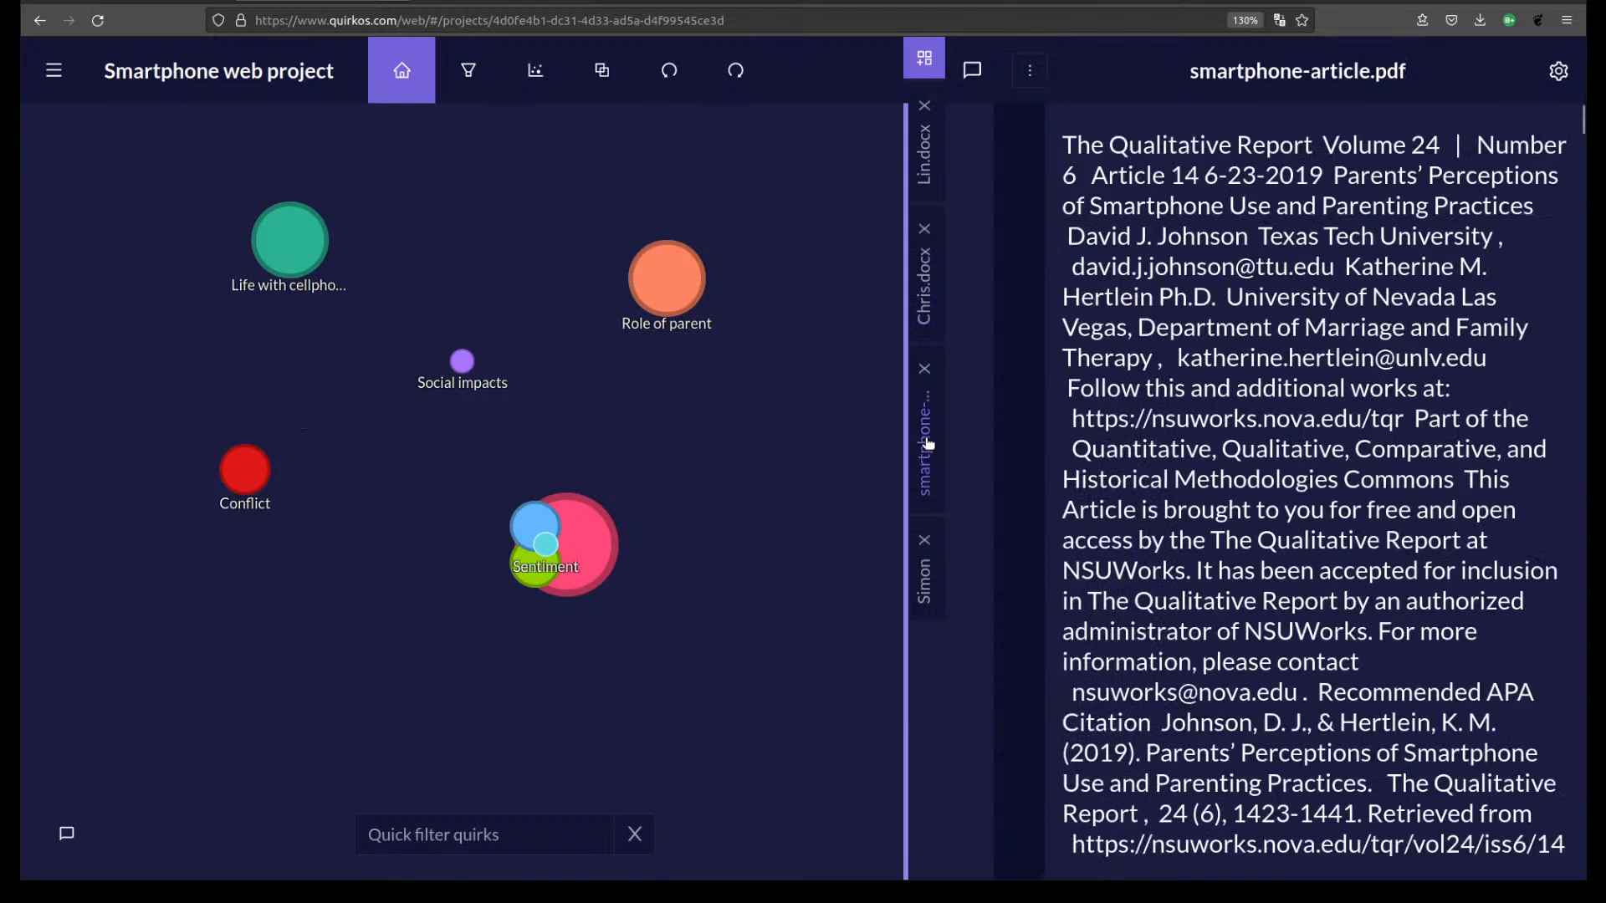
pyautogui.scroll(-10, 1357, 535)
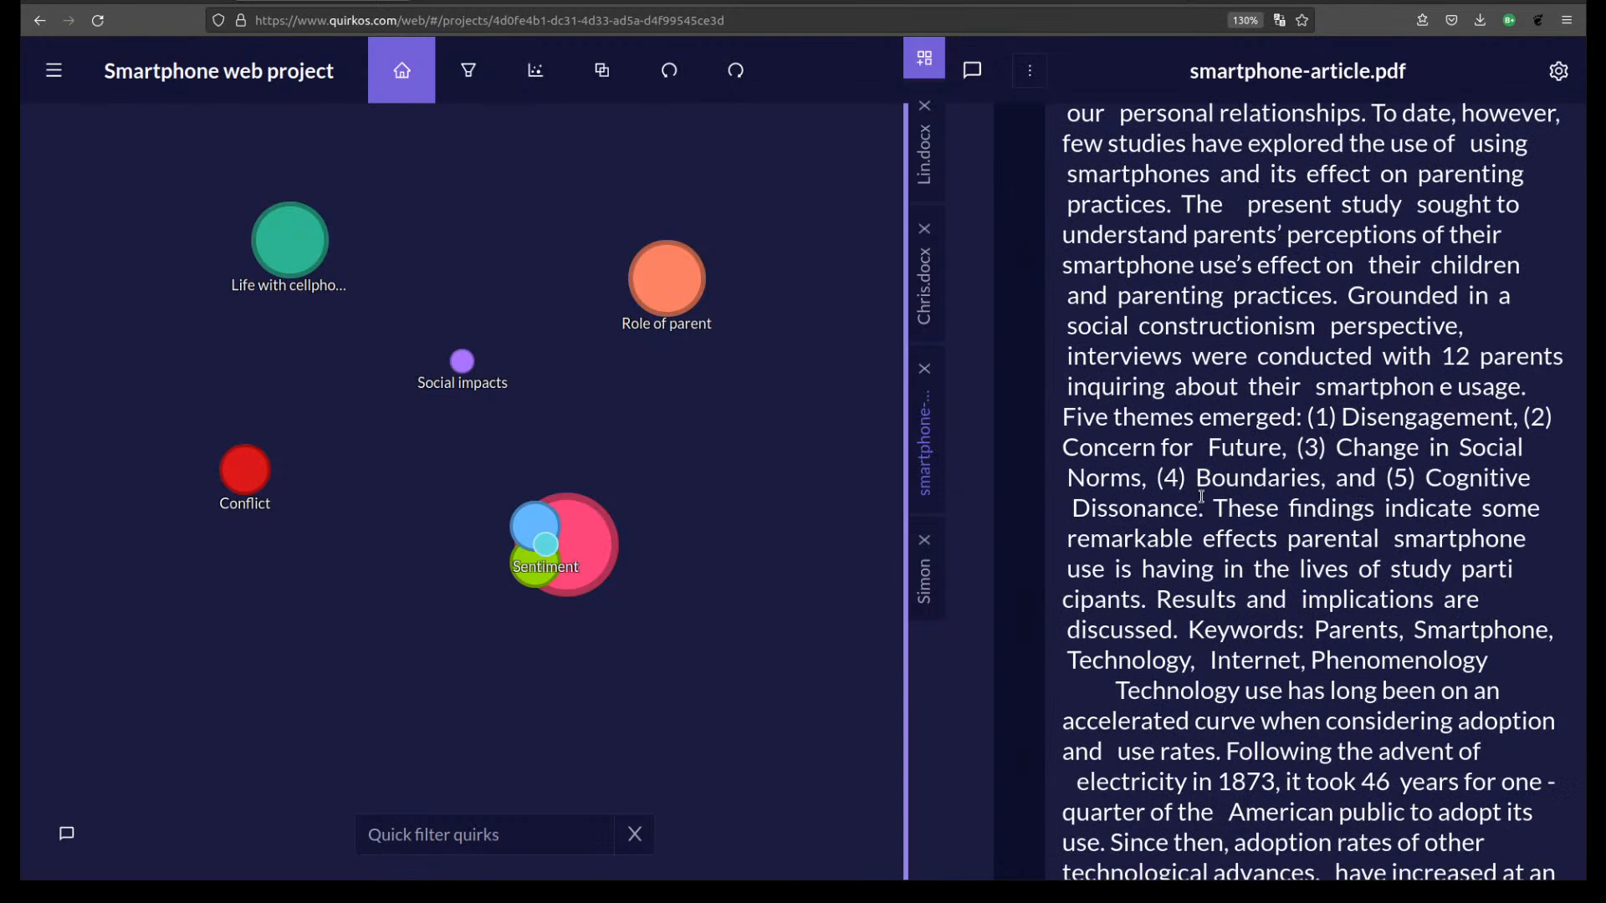
pyautogui.moveTo(1213, 506); pyautogui.dragTo(1146, 600)
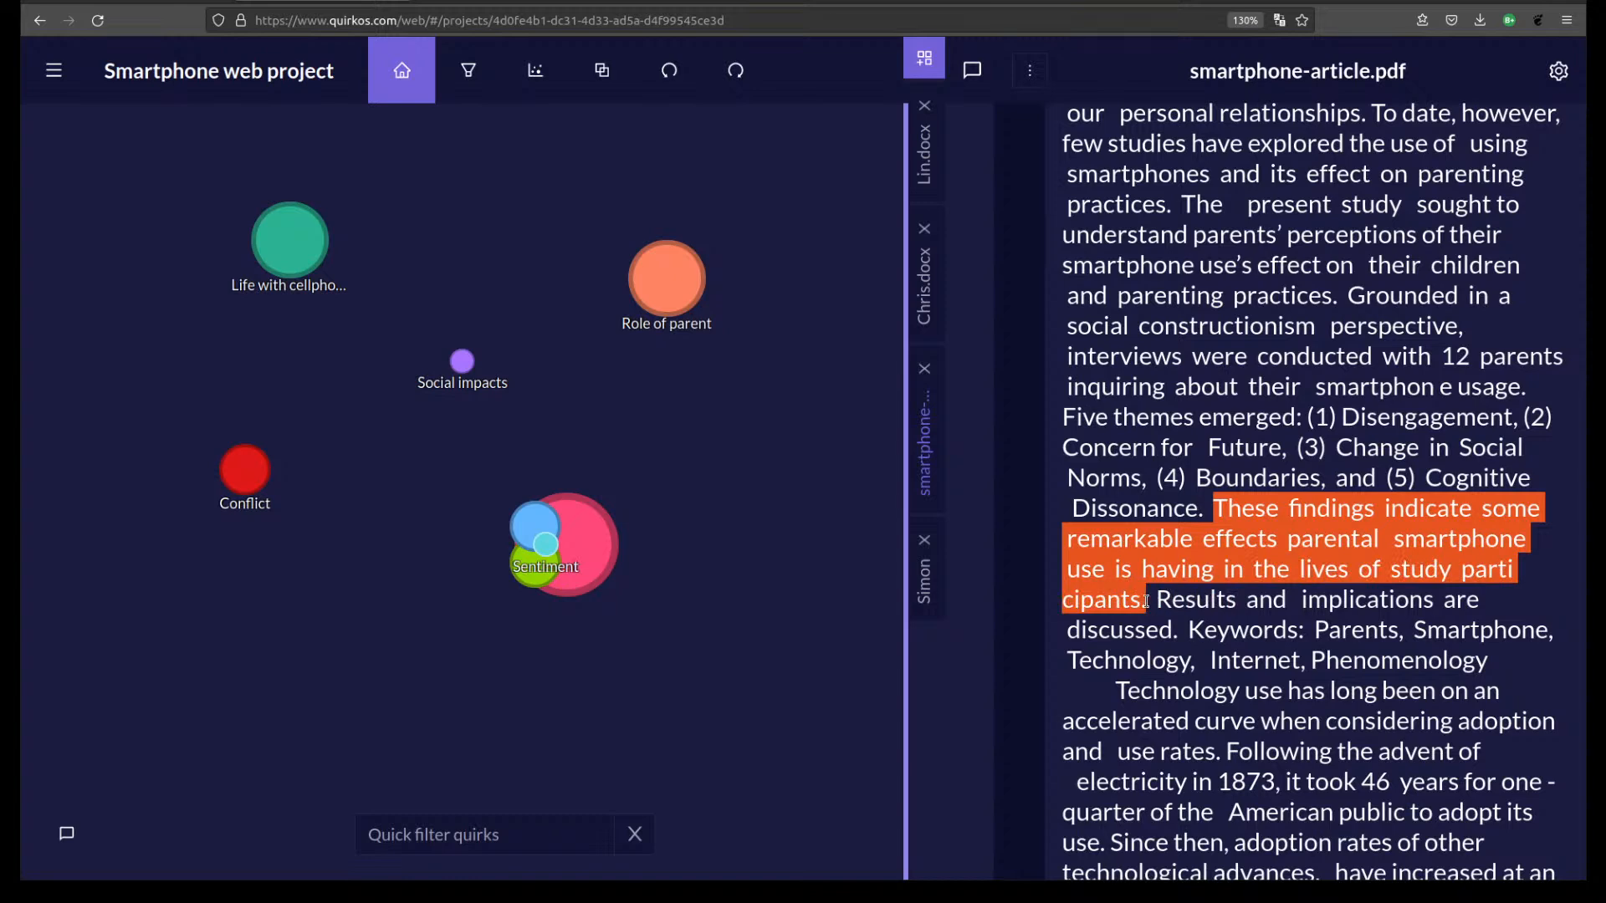
pyautogui.click(1421, 594)
pyautogui.scroll(-8, 1414, 589)
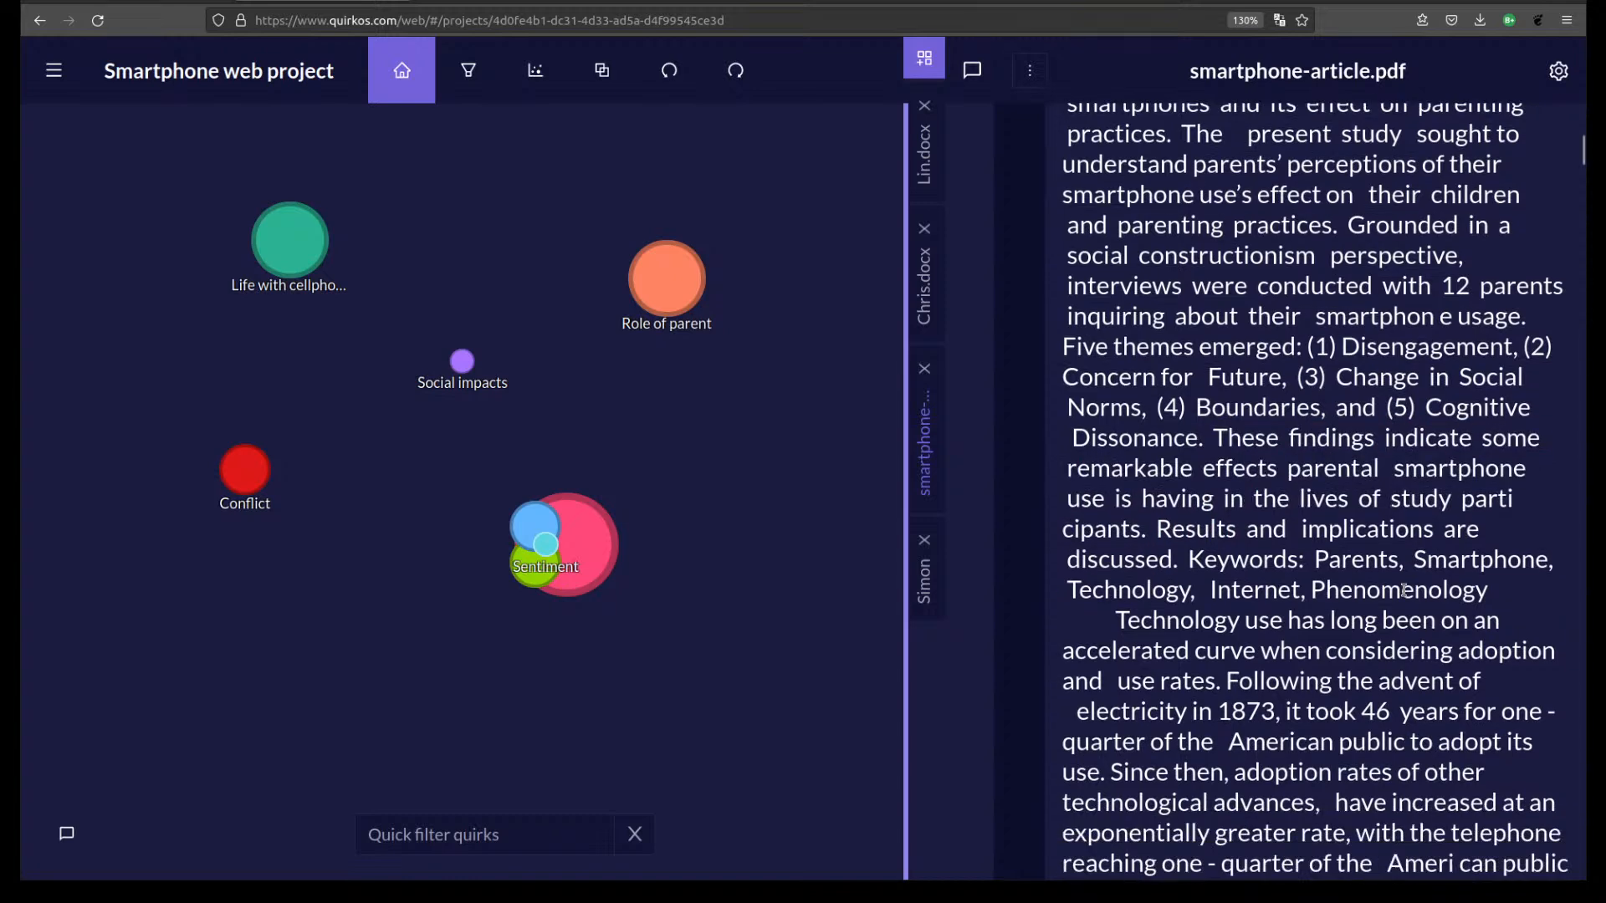
pyautogui.scroll(-16, 1405, 585)
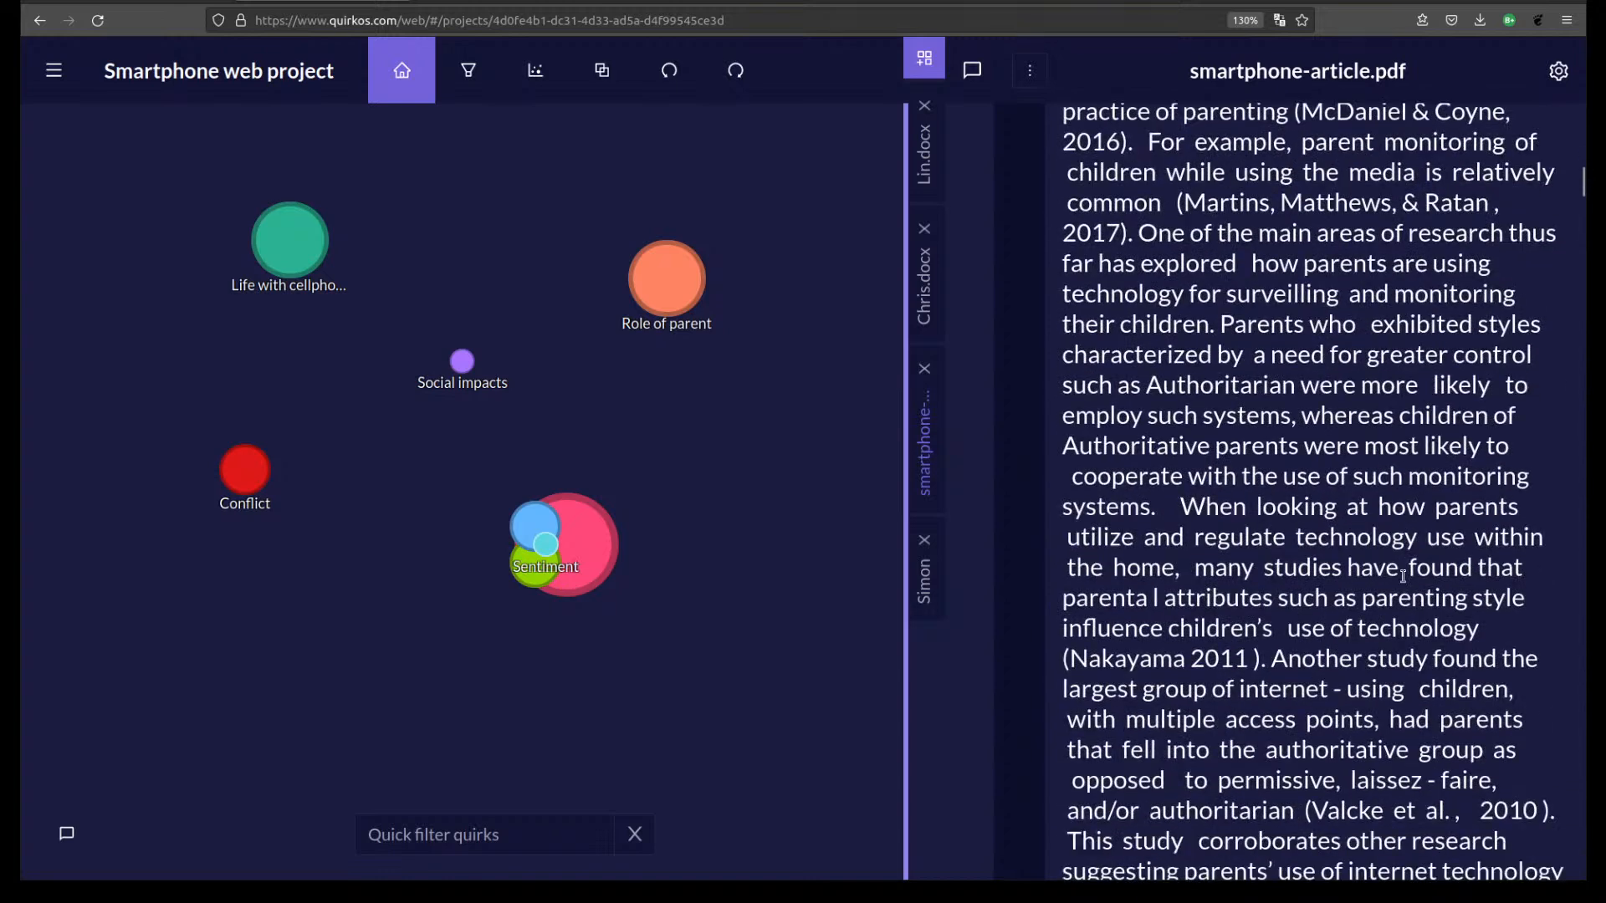
pyautogui.moveTo(1063, 451); pyautogui.dragTo(1158, 511)
pyautogui.moveTo(1300, 465); pyautogui.dragTo(656, 277)
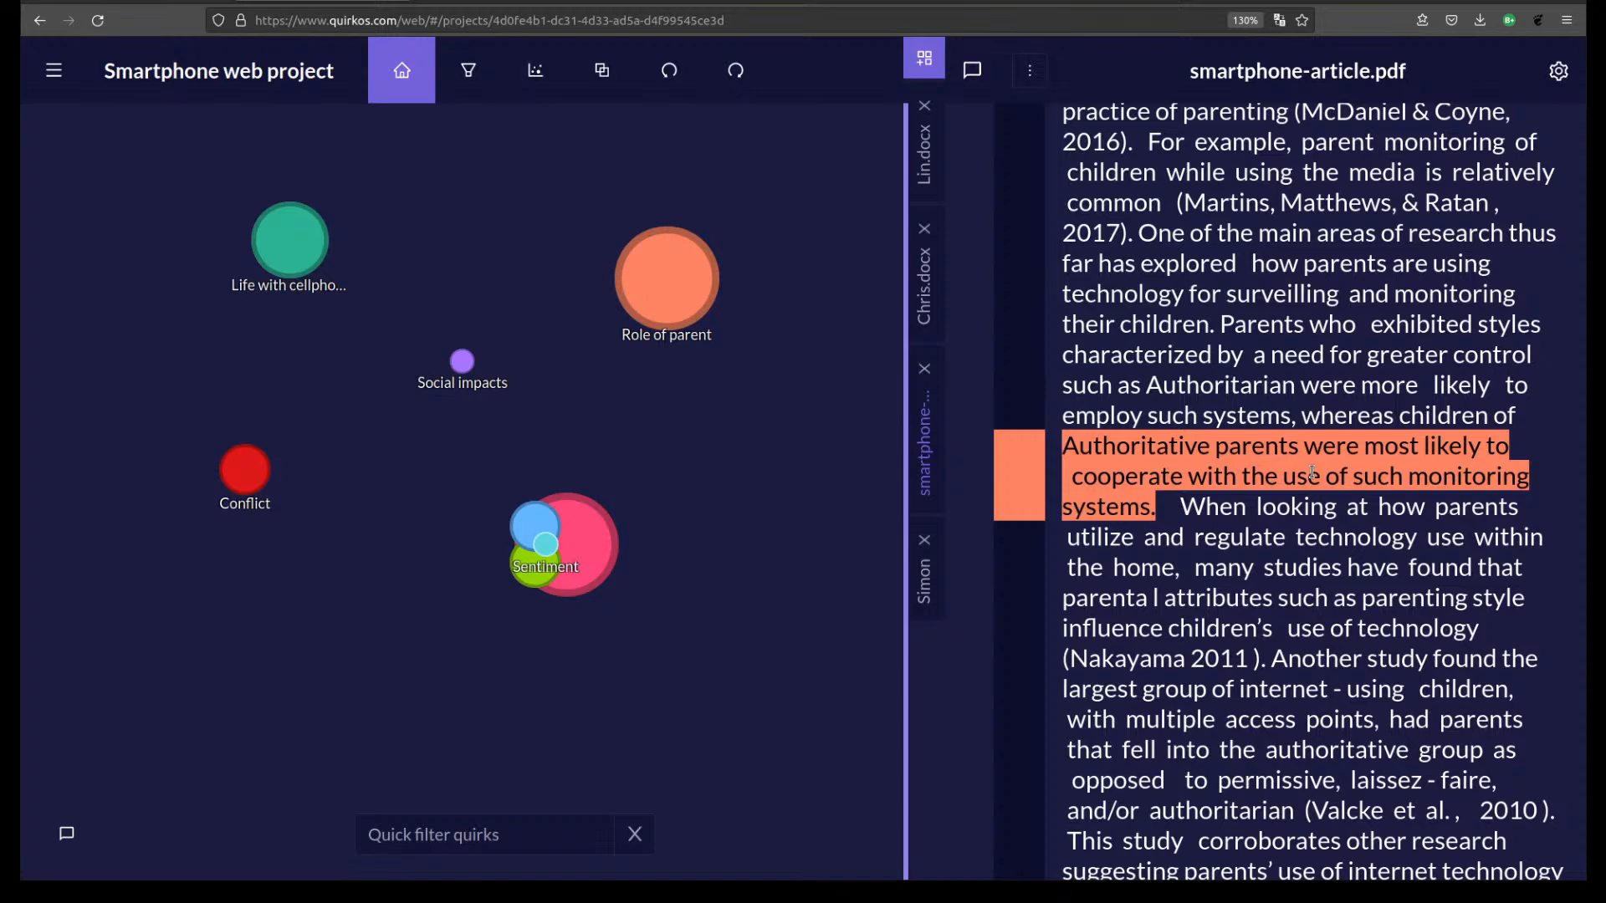
# Examine all text coded to Role of parent, highlight the full second quote from Lin.docx, and return to the canvas.
pyautogui.doubleClick(653, 261)
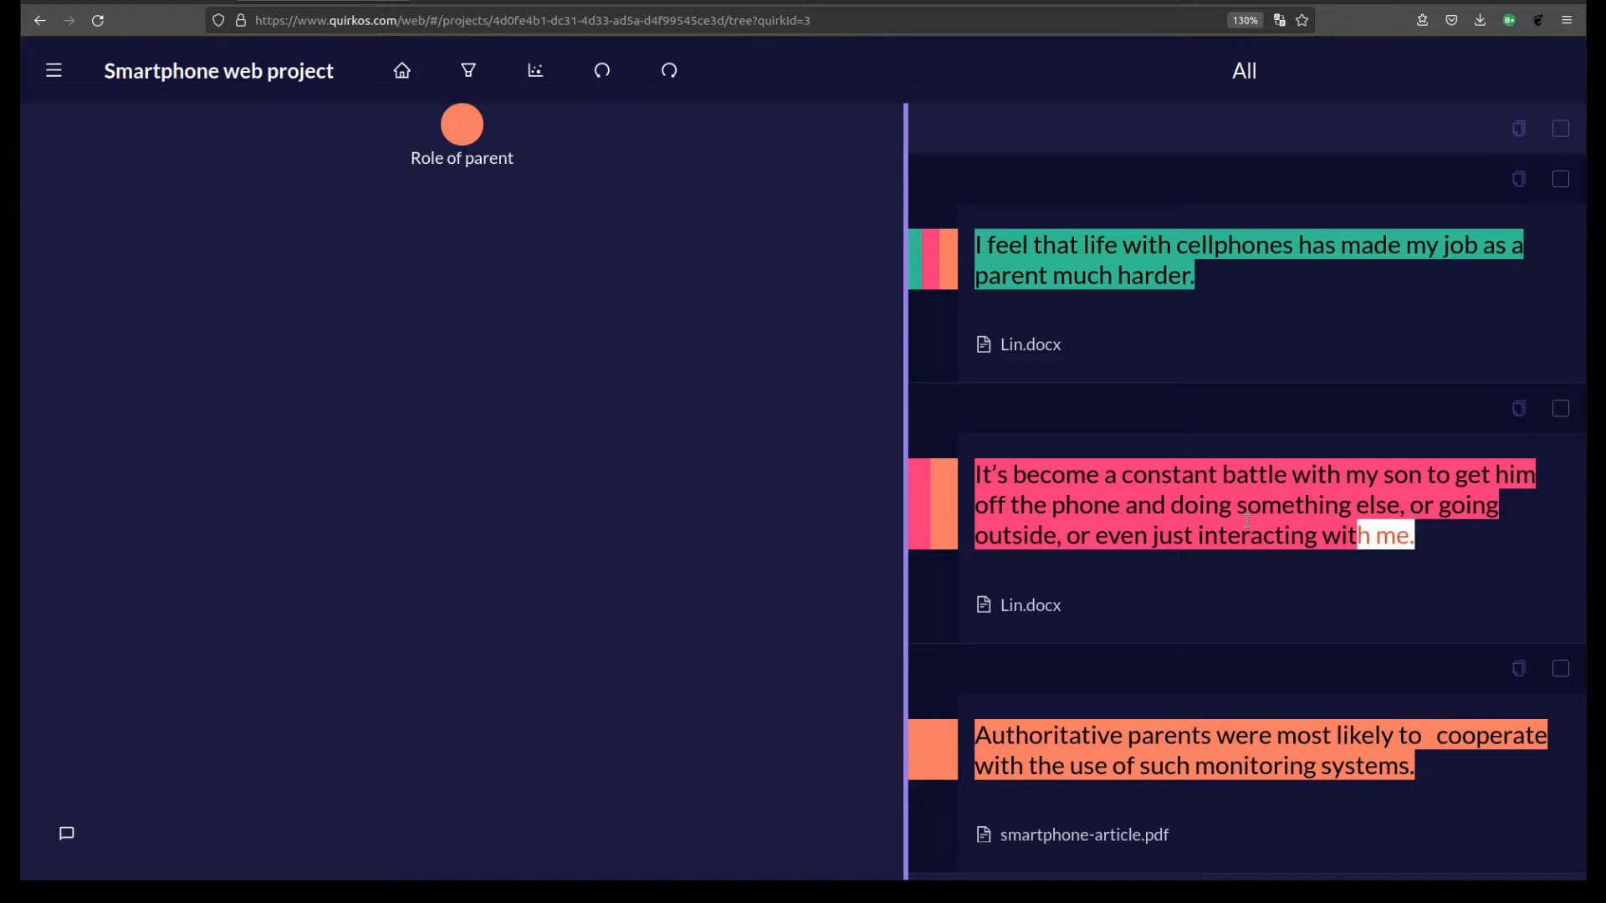
pyautogui.moveTo(1379, 547); pyautogui.dragTo(975, 470)
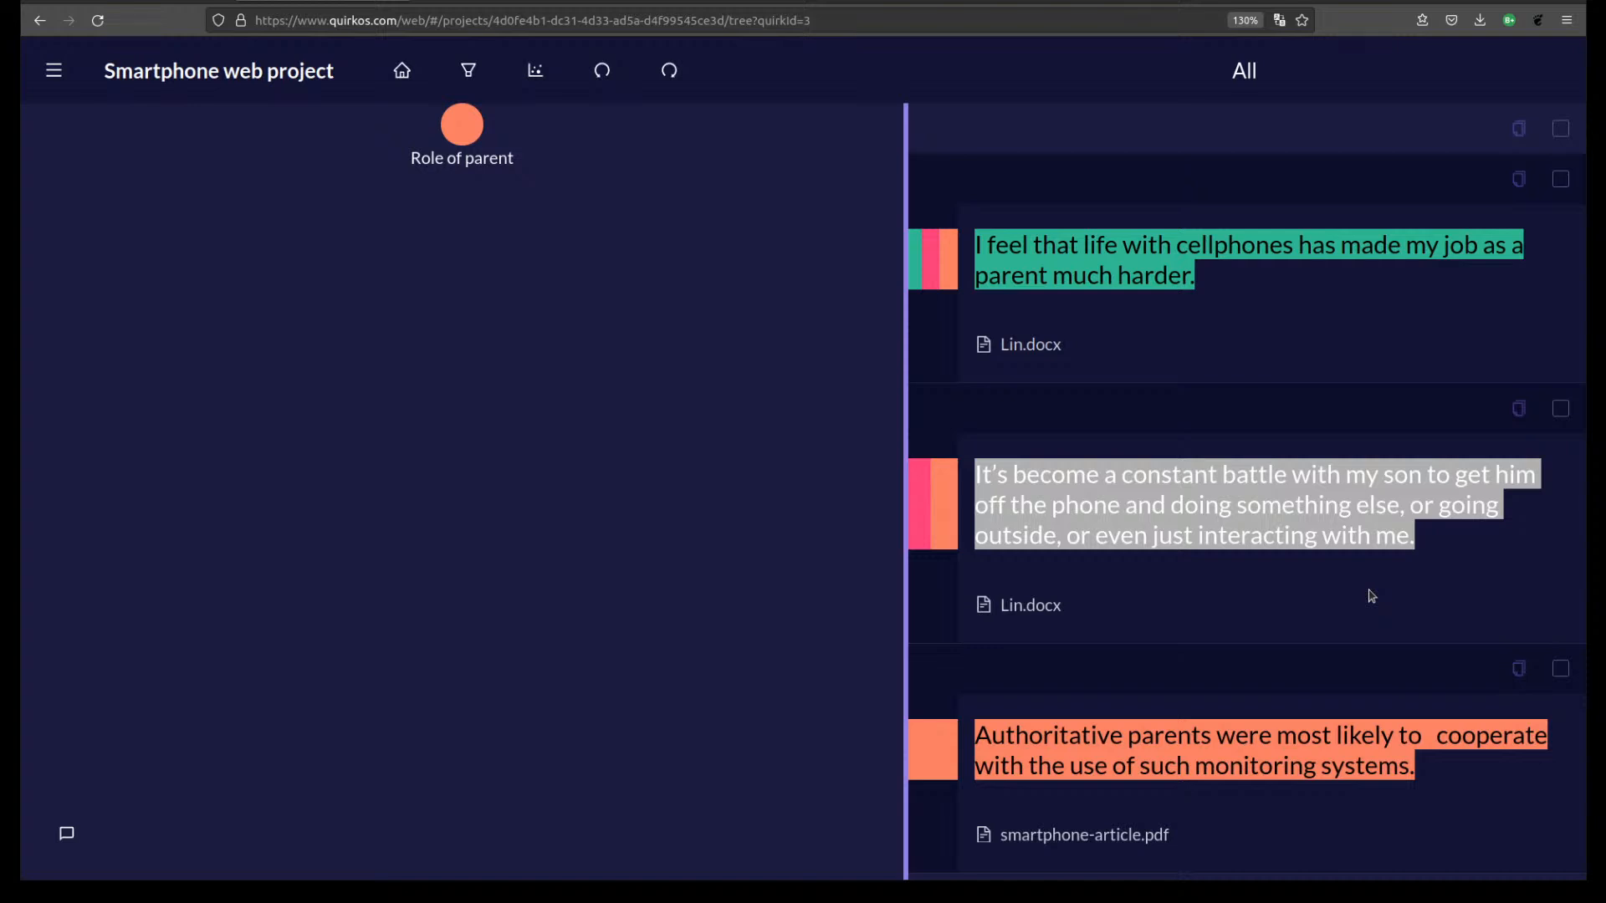
pyautogui.click(405, 73)
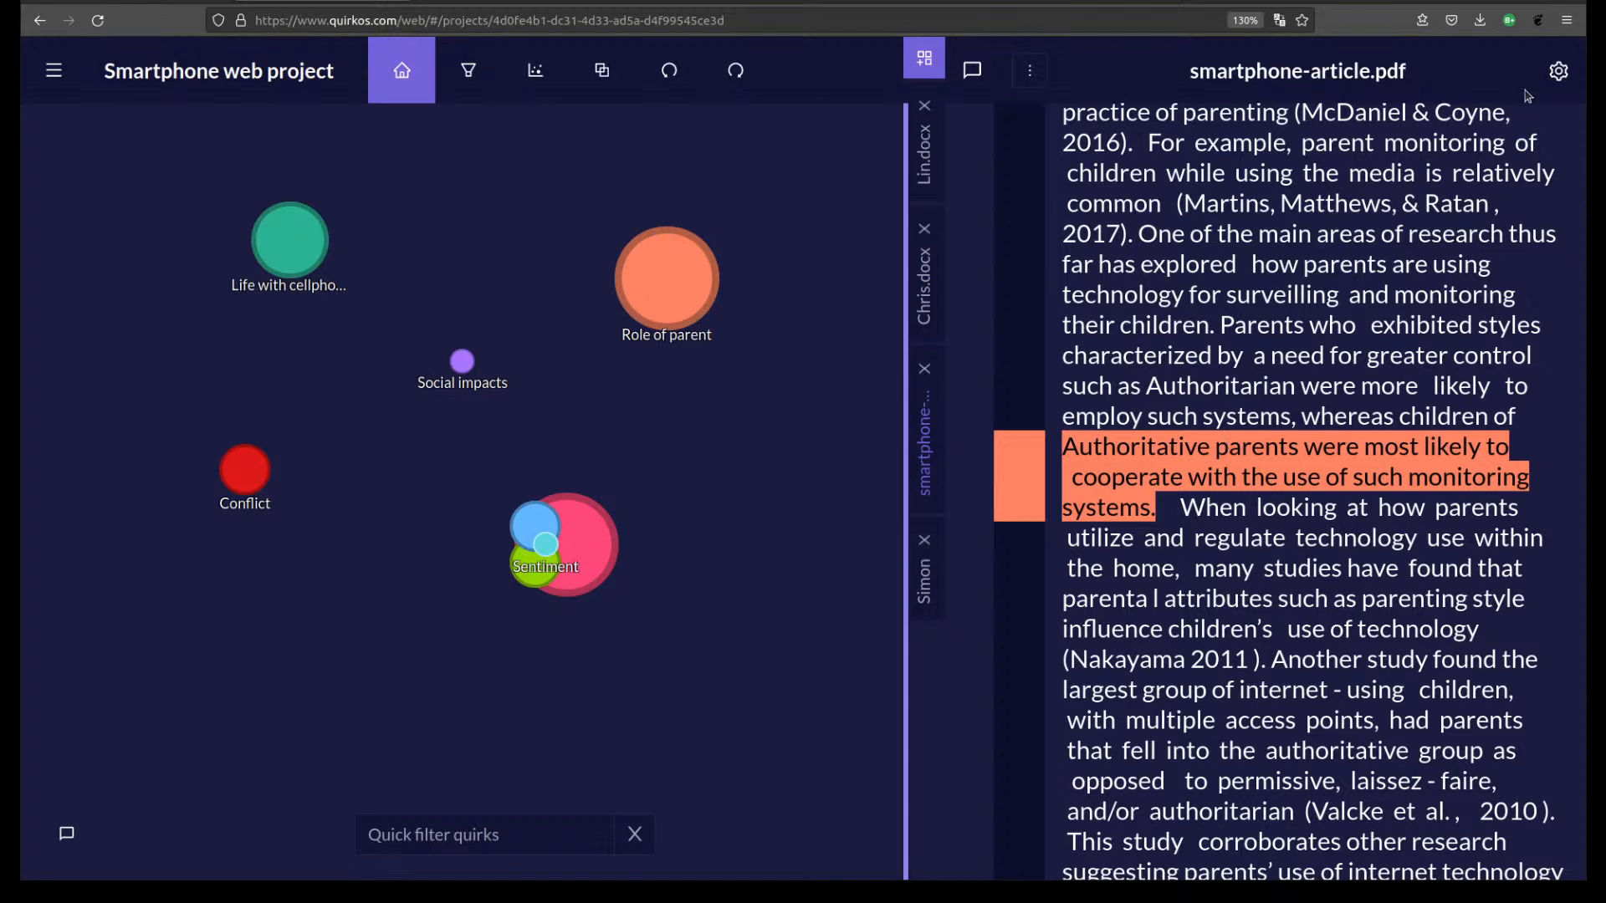
# Check the properties assigned to smartphone-article.pdf, including its data type, author and year, without changing them.
pyautogui.click(1556, 73)
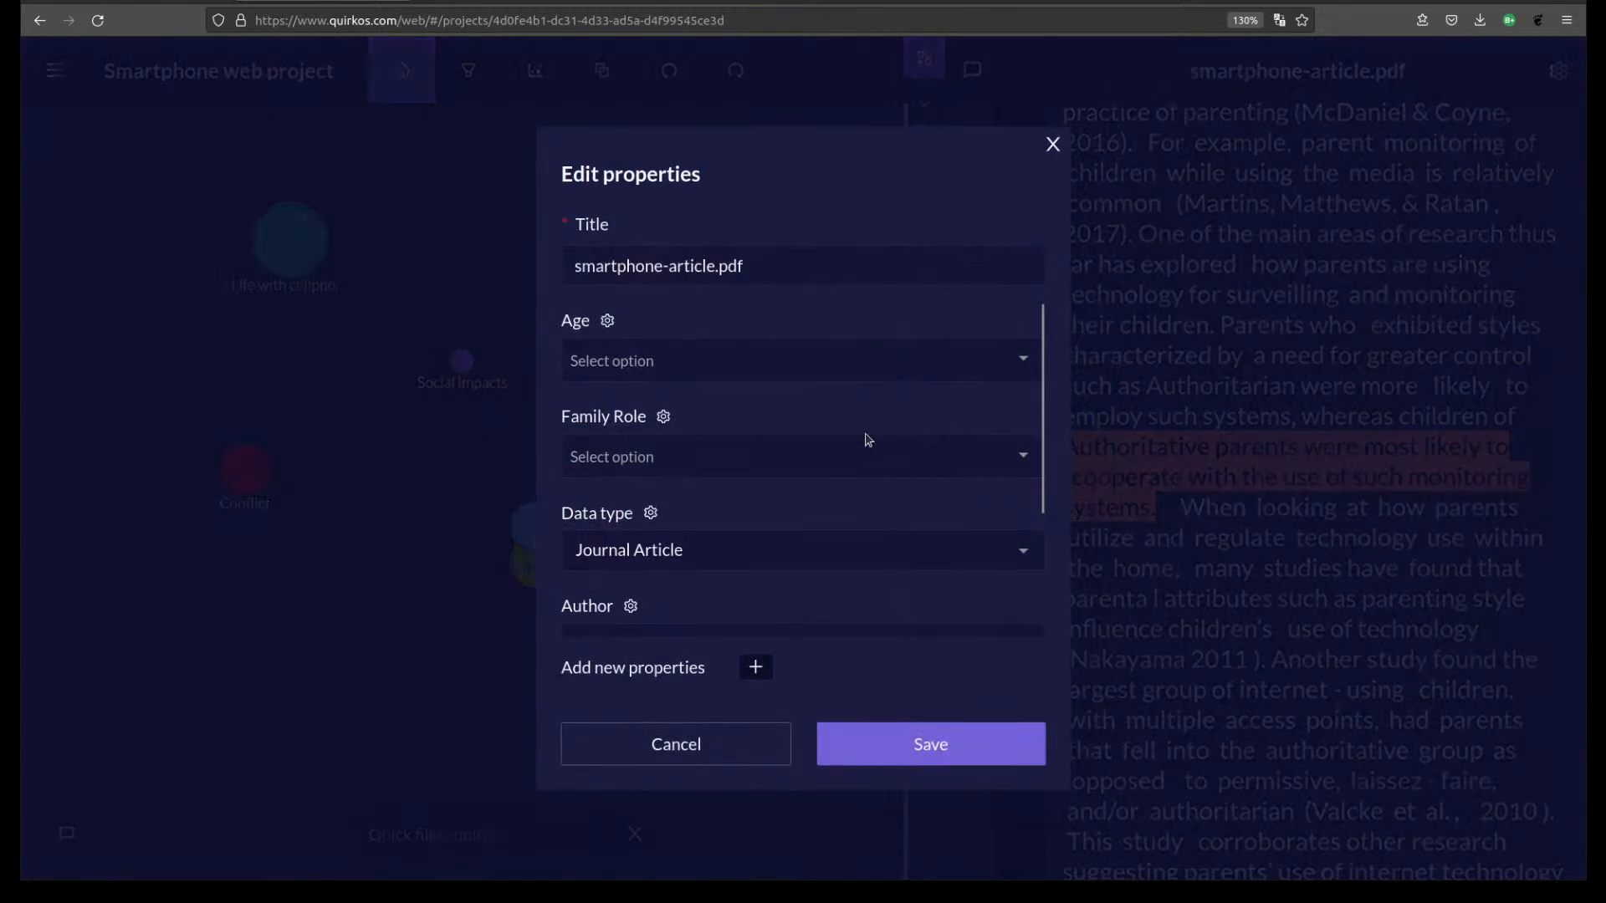
pyautogui.scroll(-2, 866, 441)
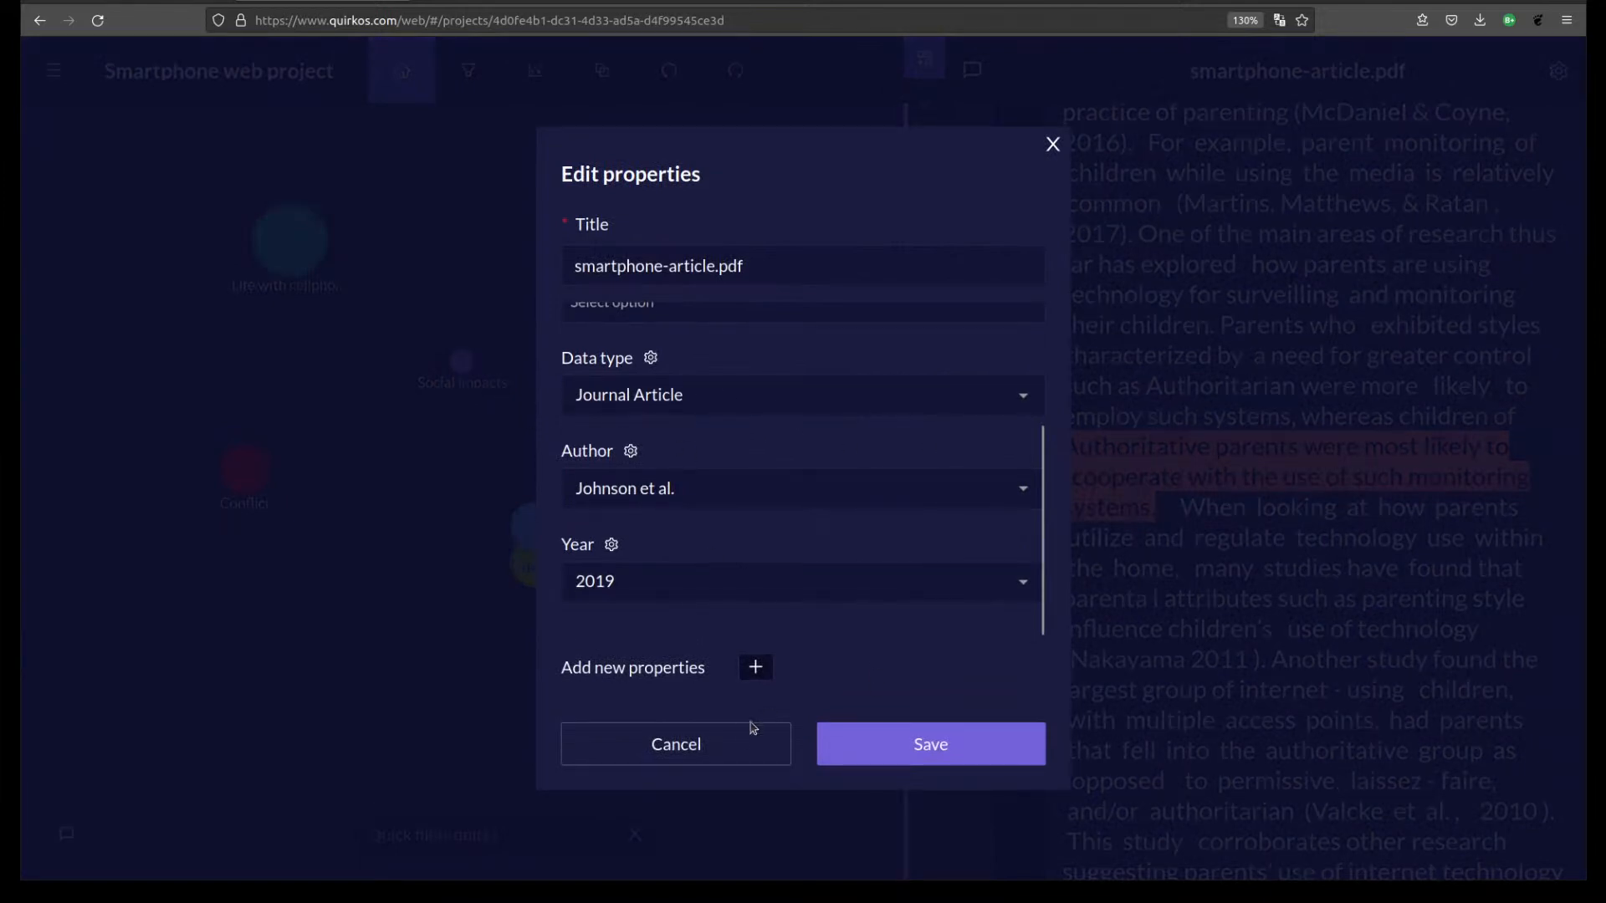
pyautogui.click(751, 753)
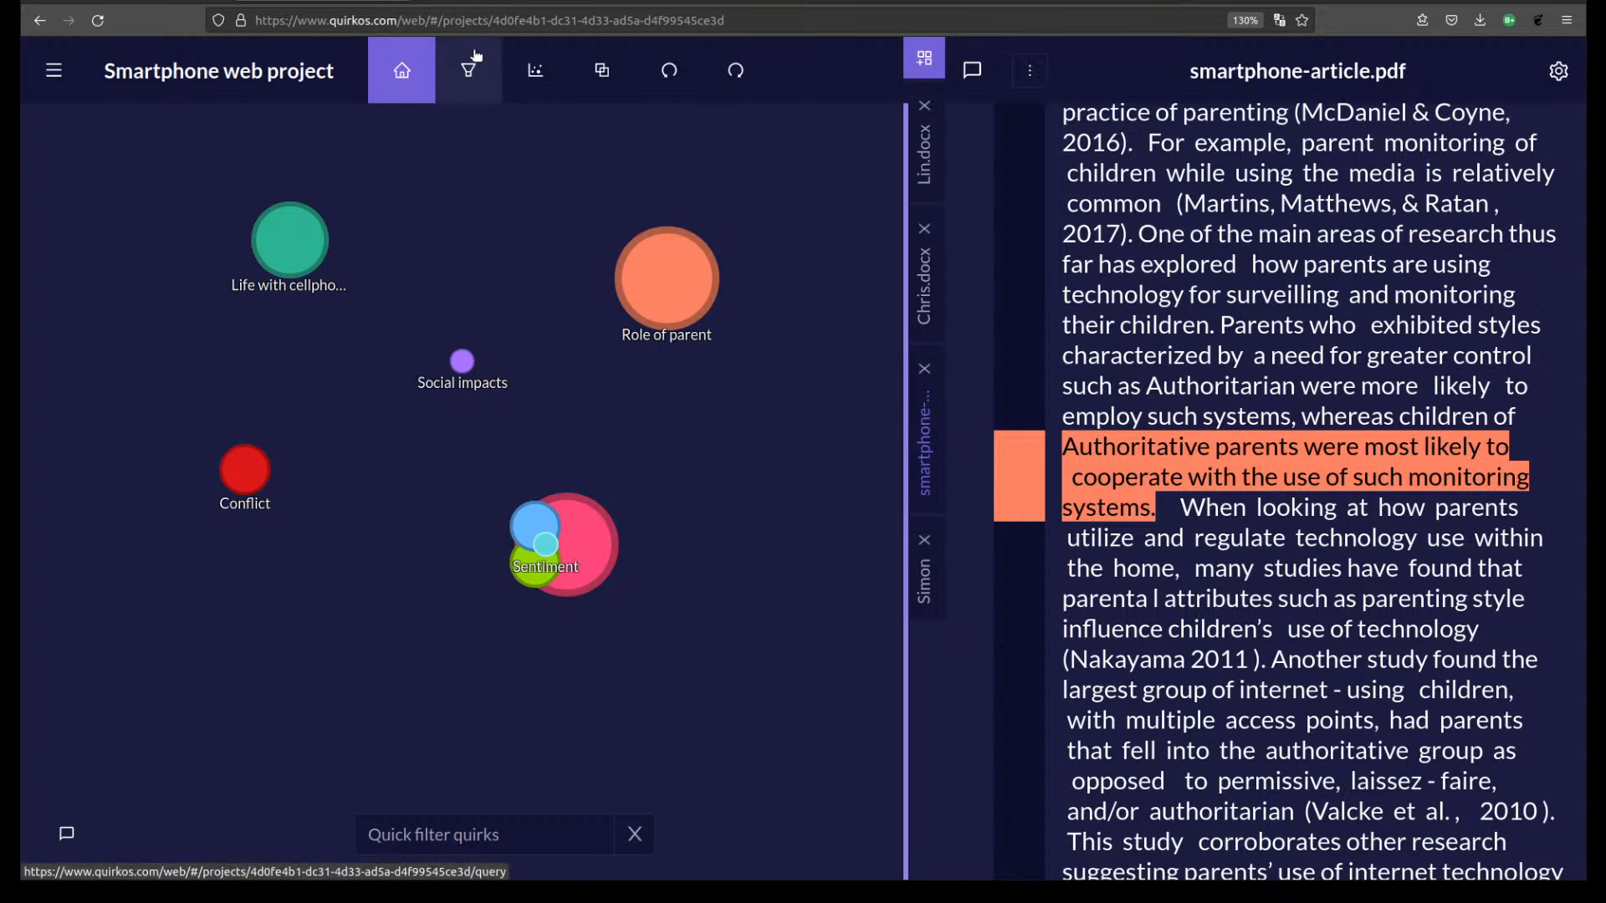
# Open the query view and filter the main query to sources where Data type = Interview.
pyautogui.click(479, 80)
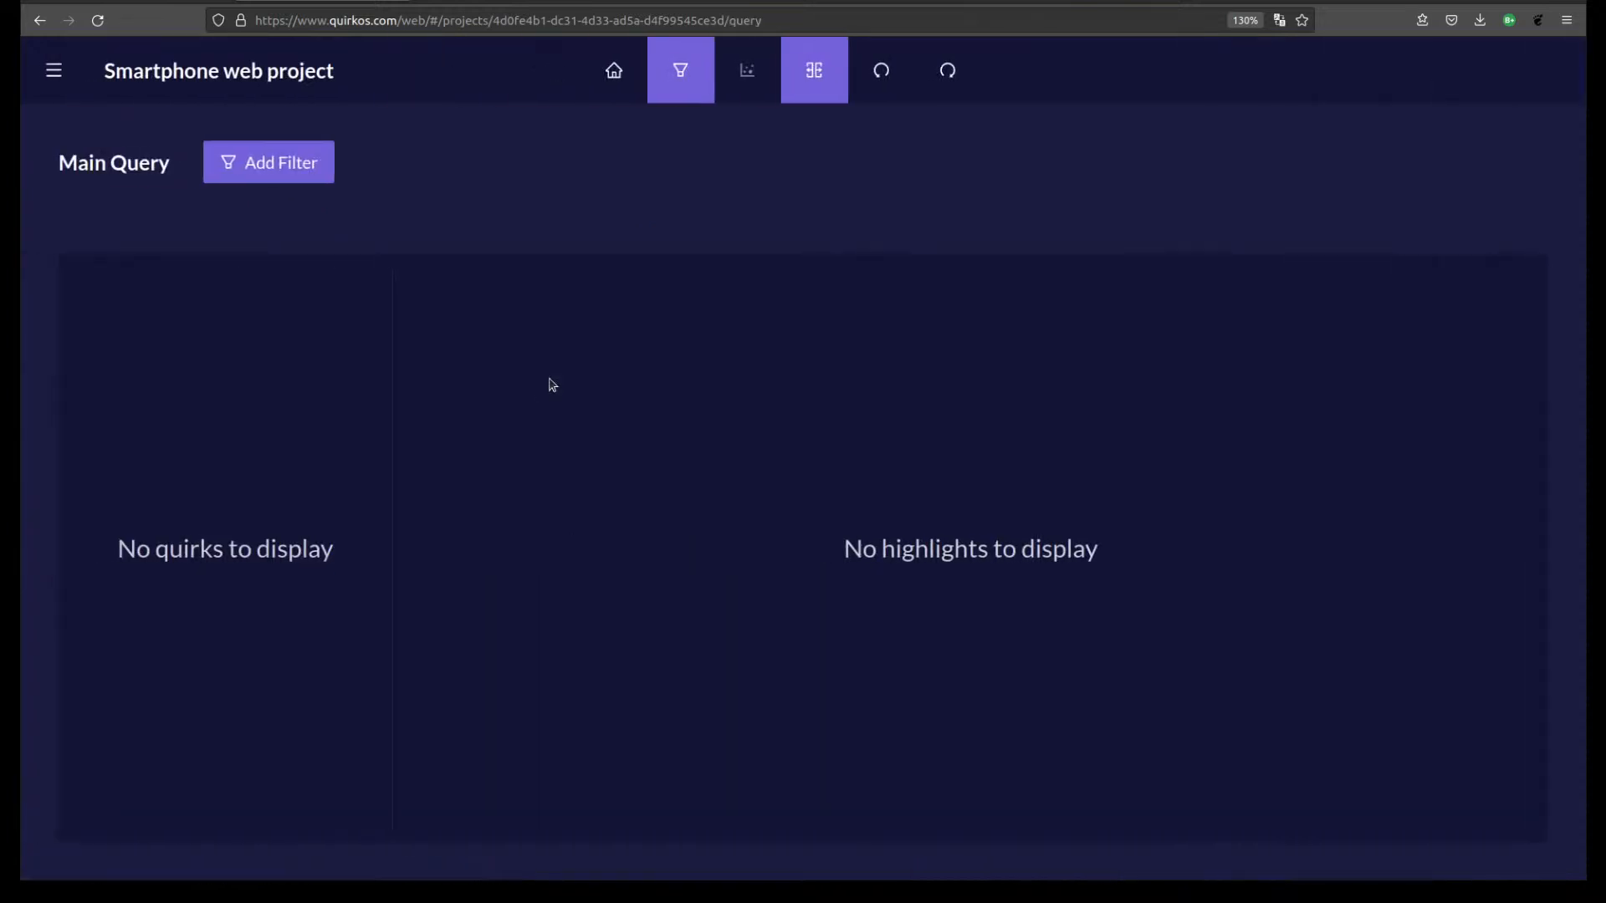
pyautogui.click(288, 163)
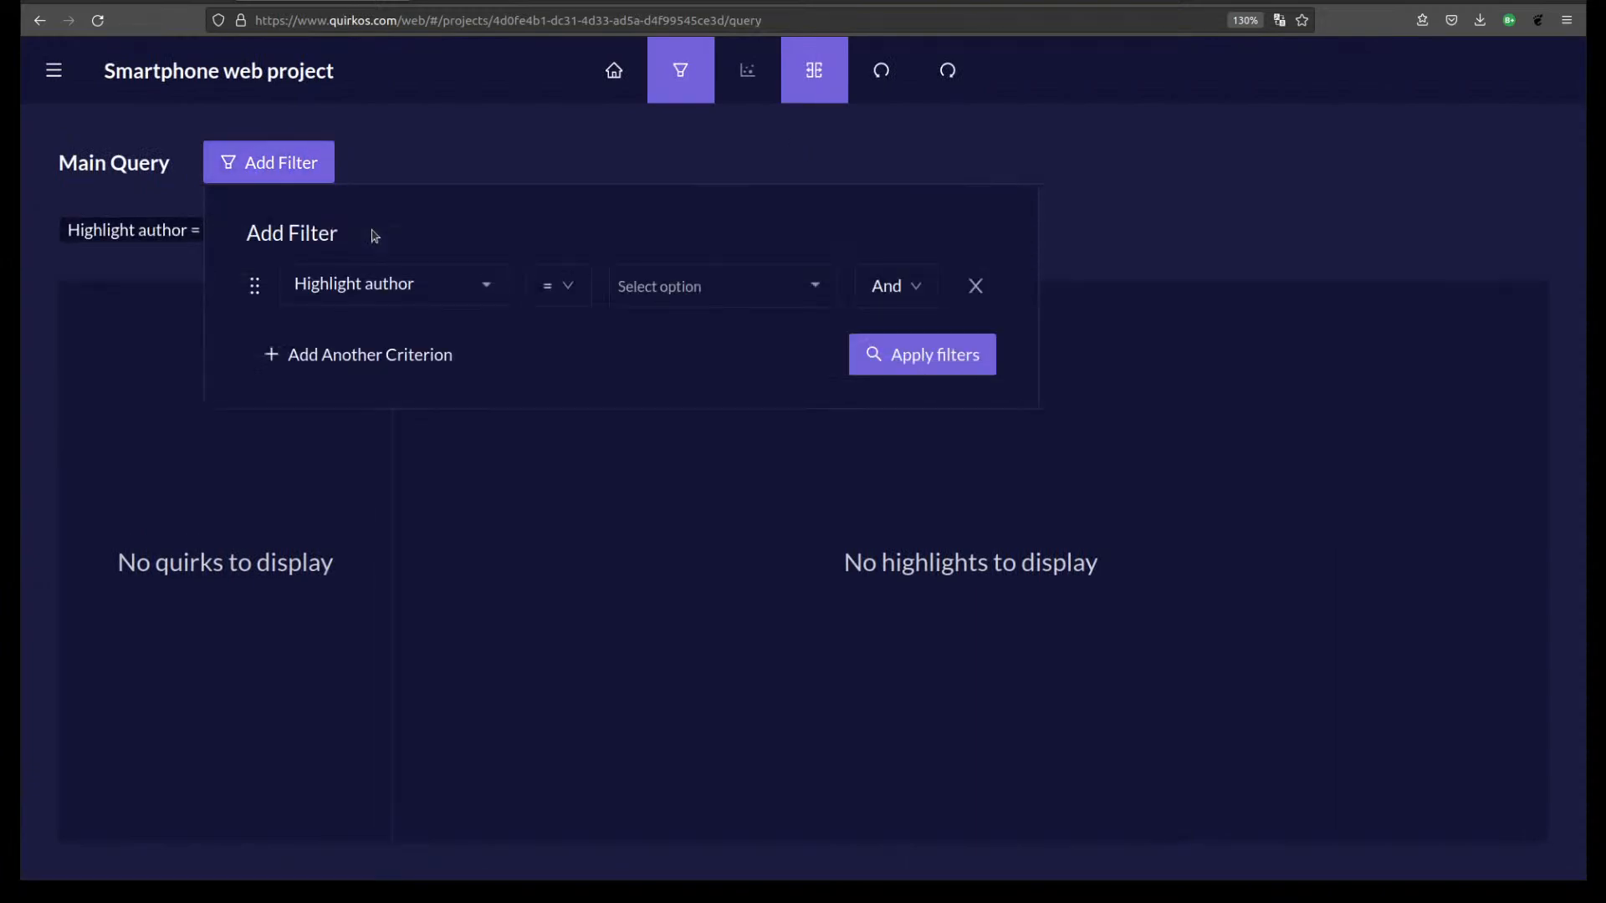
pyautogui.click(494, 294)
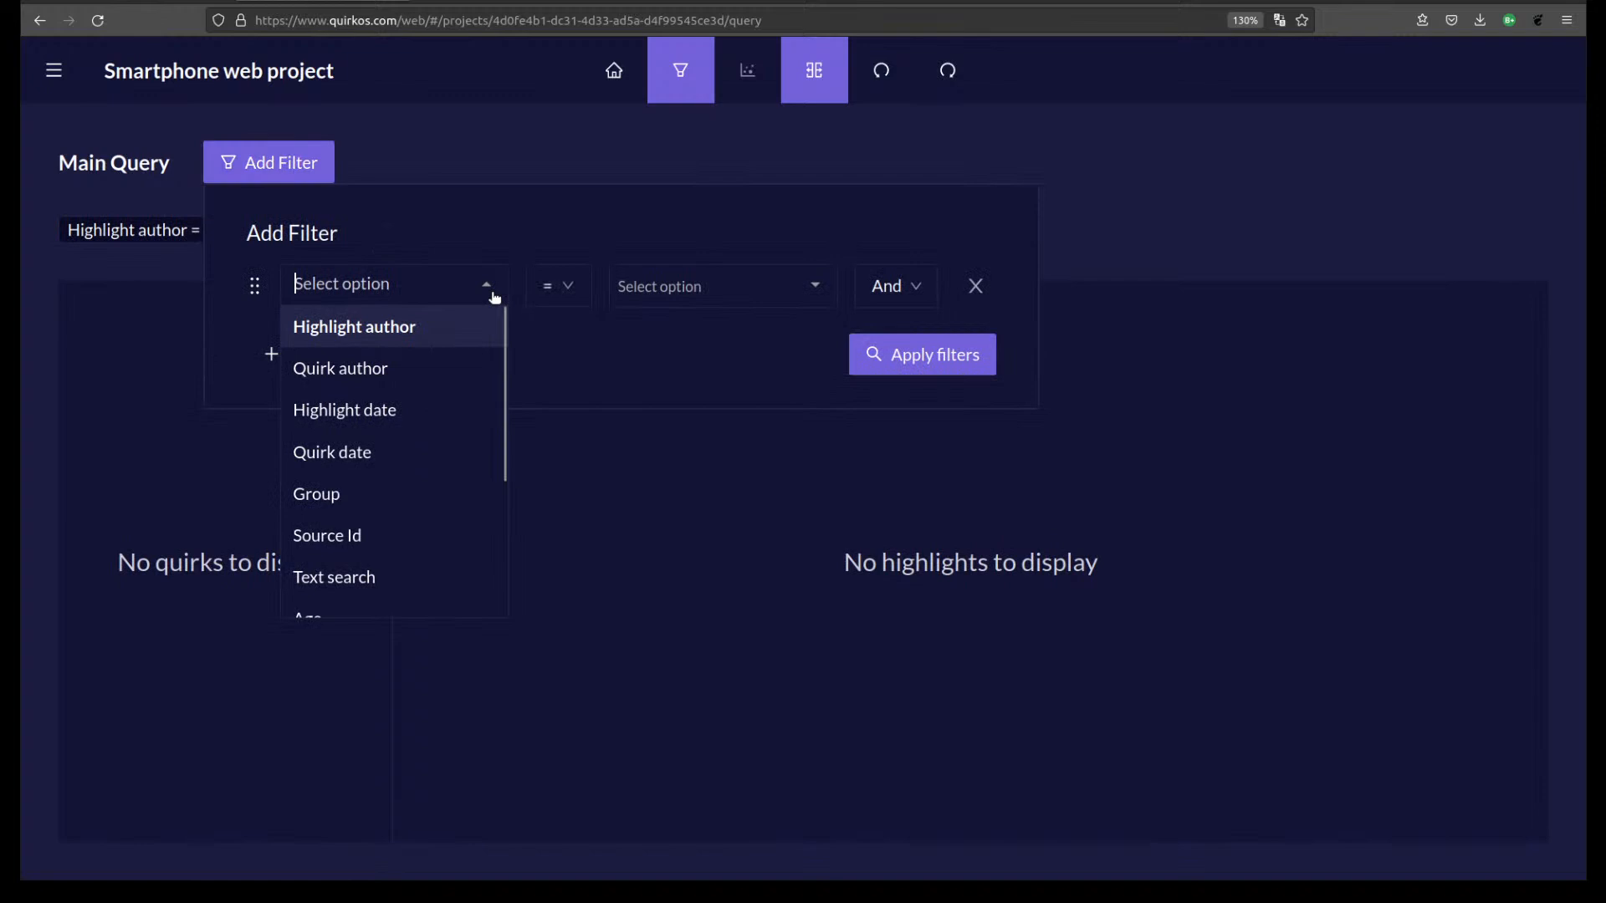
pyautogui.scroll(-3, 427, 506)
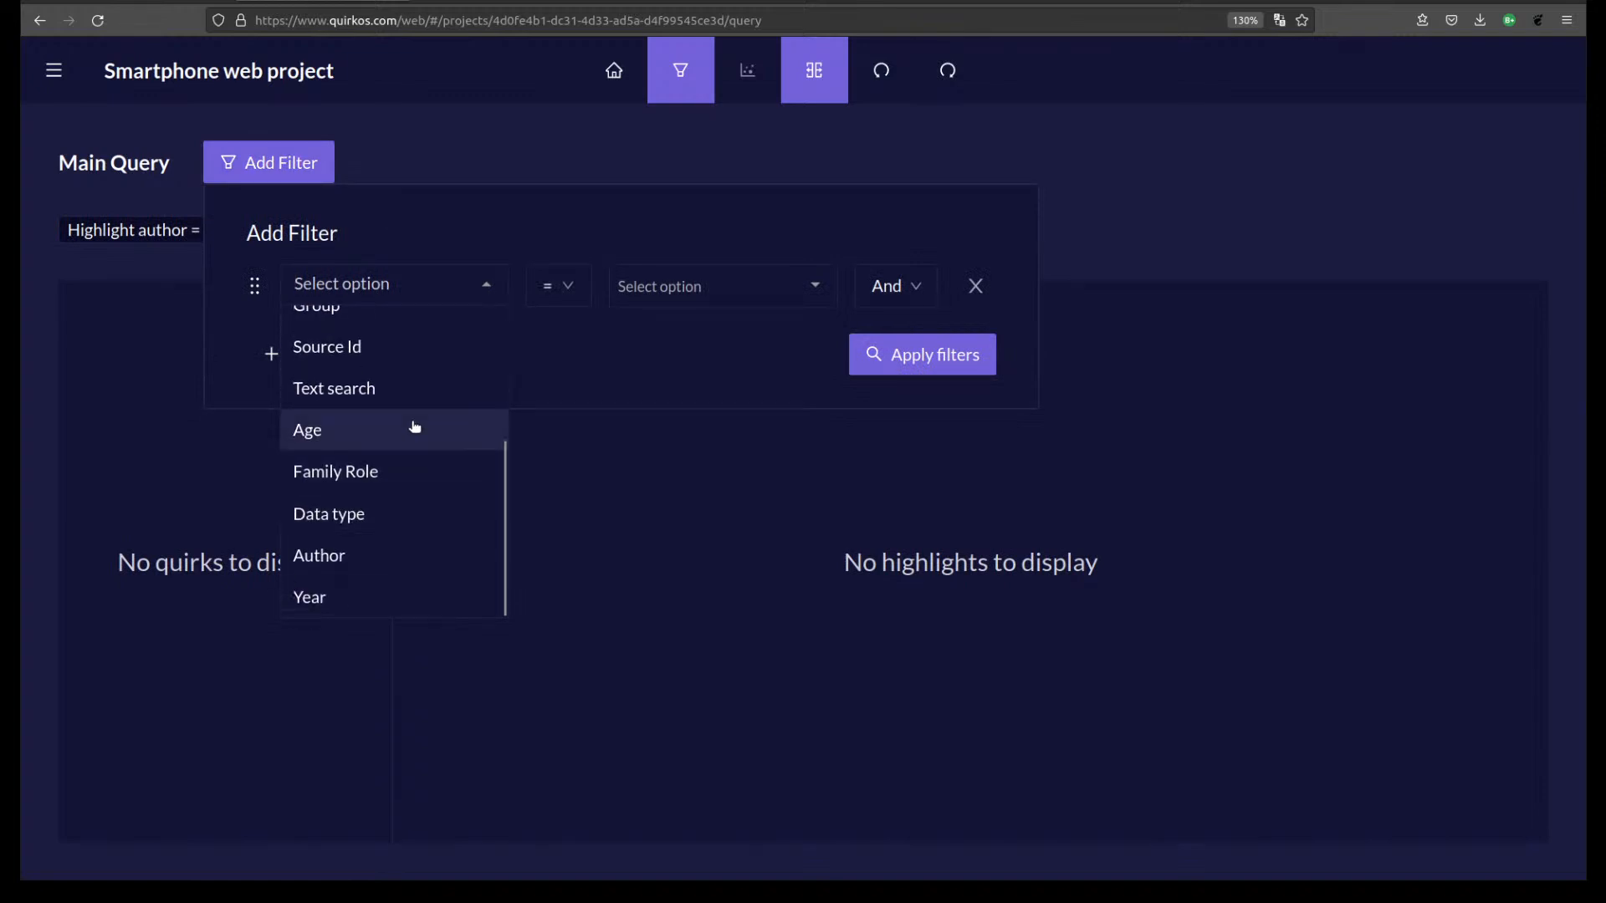
pyautogui.click(416, 517)
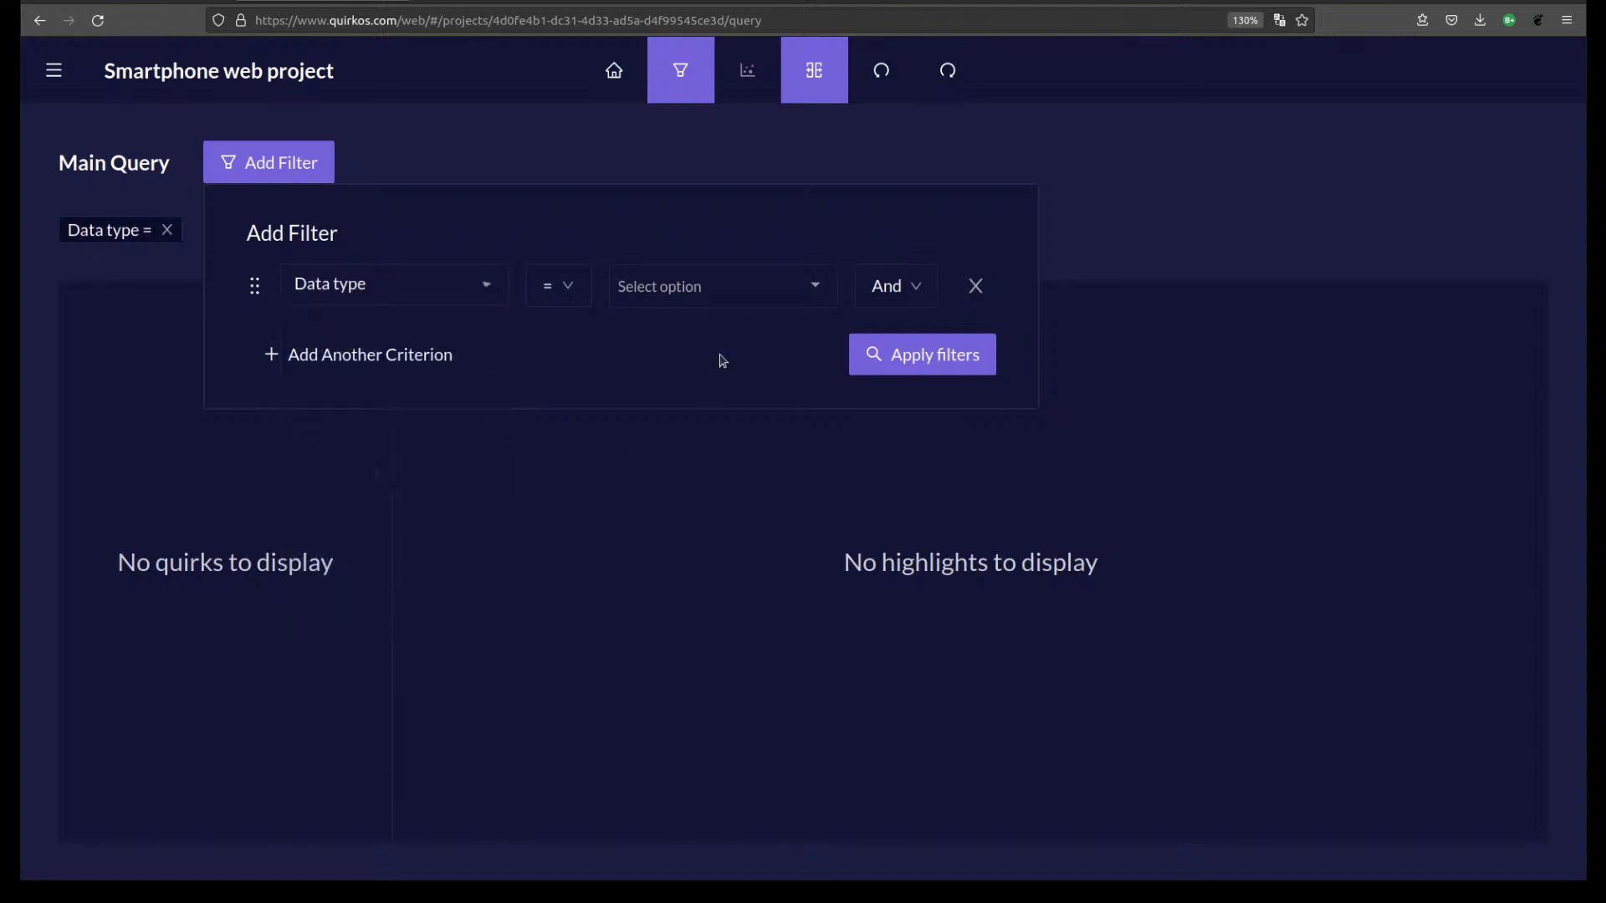
pyautogui.click(815, 286)
pyautogui.click(694, 369)
pyautogui.click(926, 350)
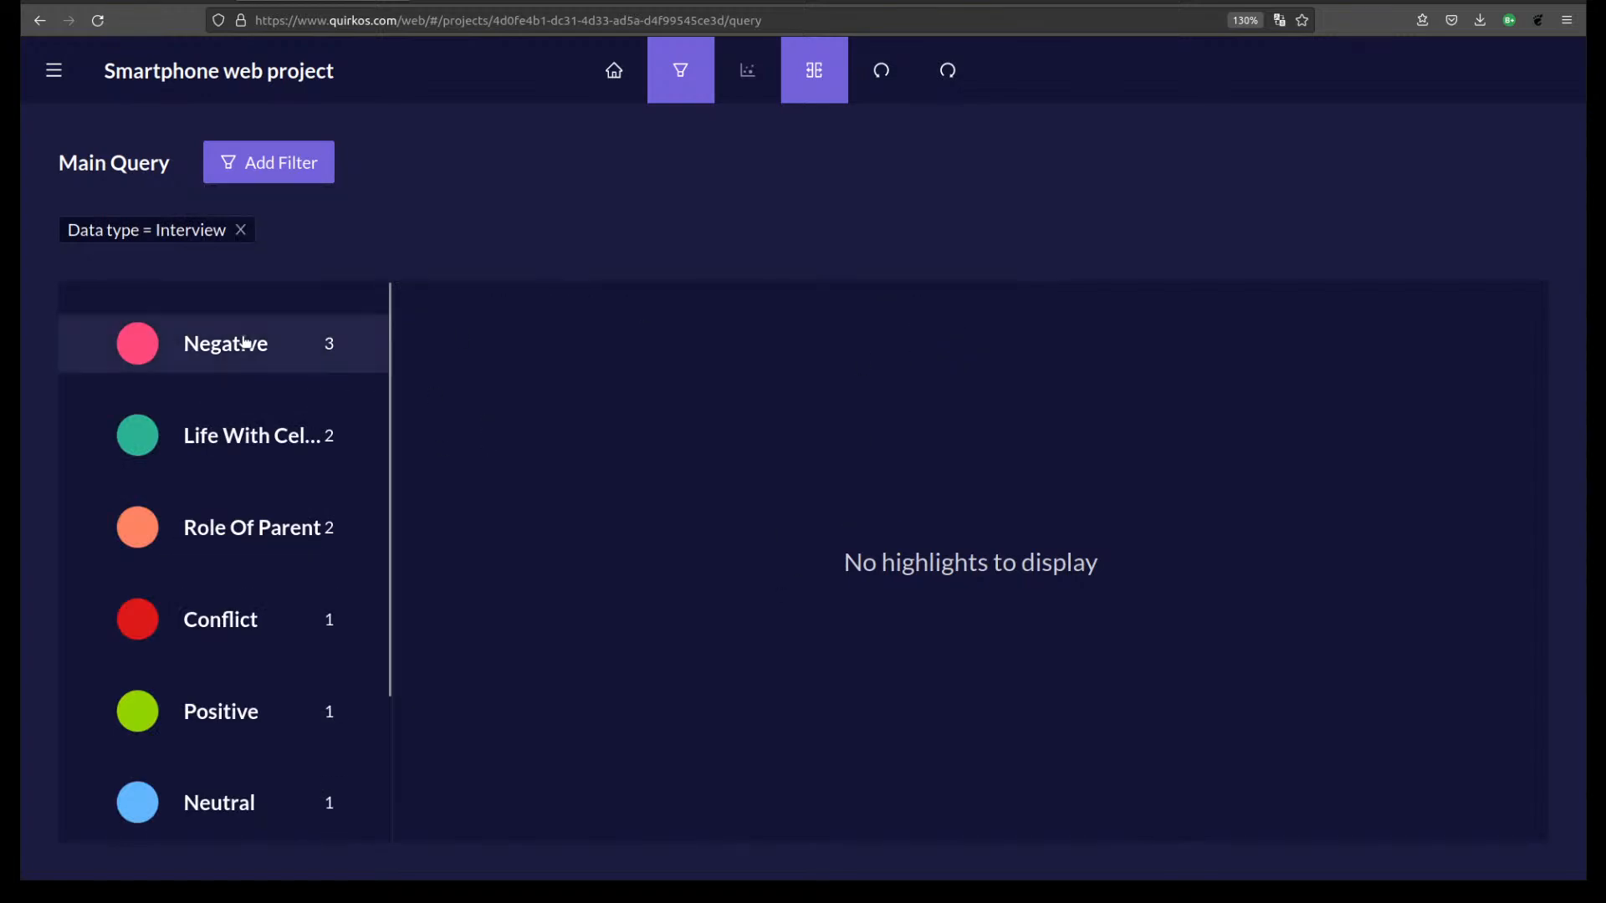
# Examine the interview highlights coded to Negative and Role of parent.
pyautogui.click(234, 344)
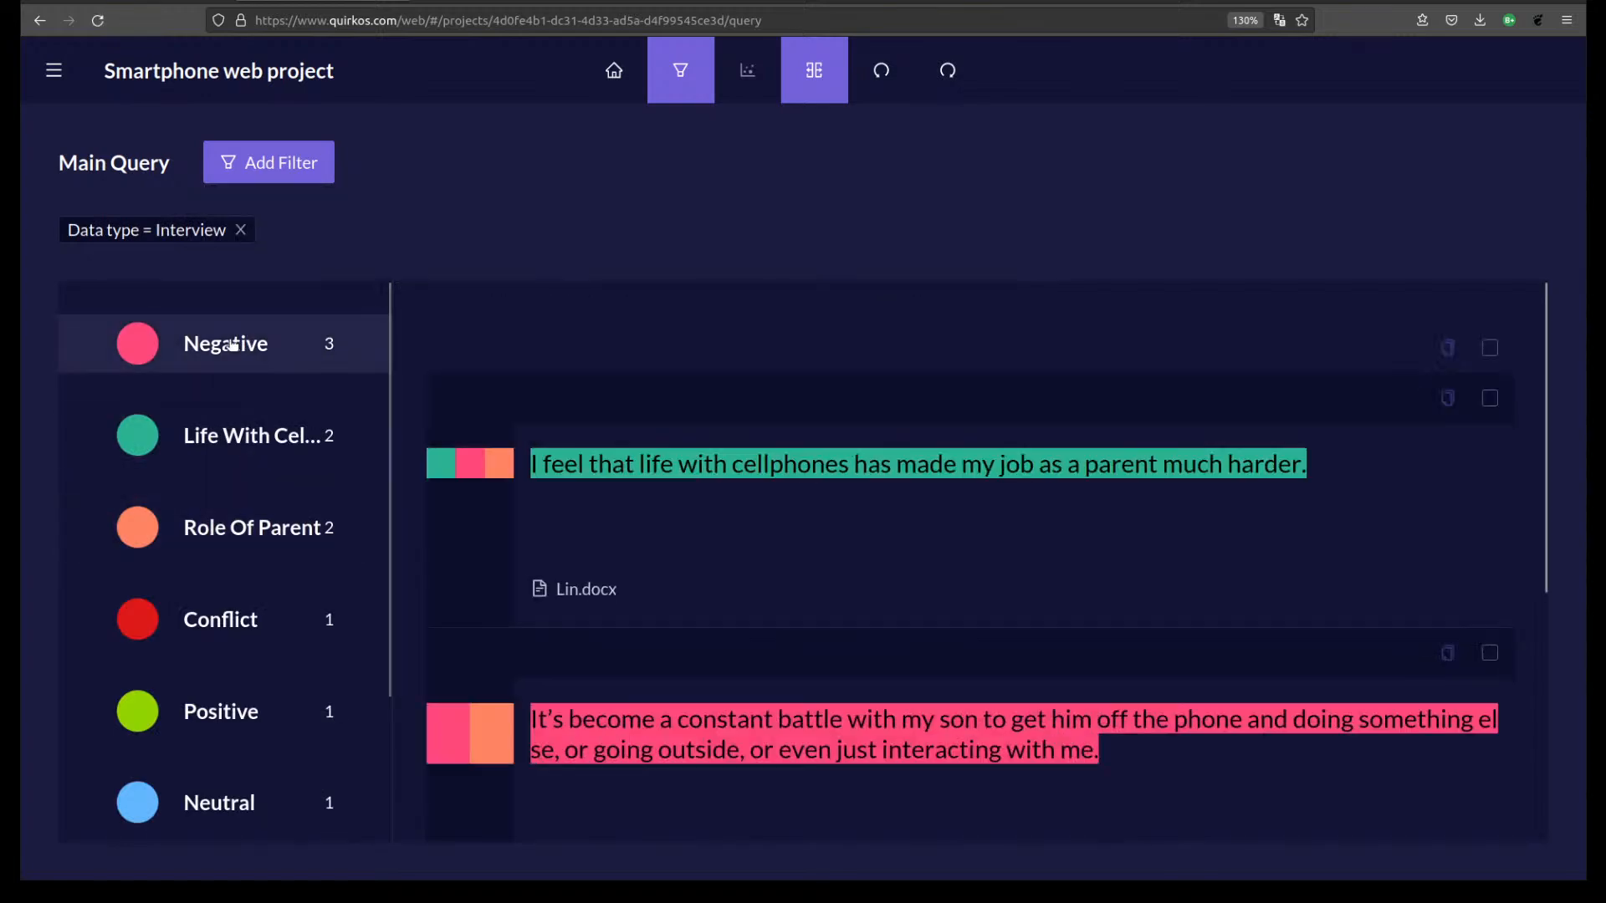
pyautogui.scroll(-4, 818, 567)
pyautogui.scroll(-1, 818, 567)
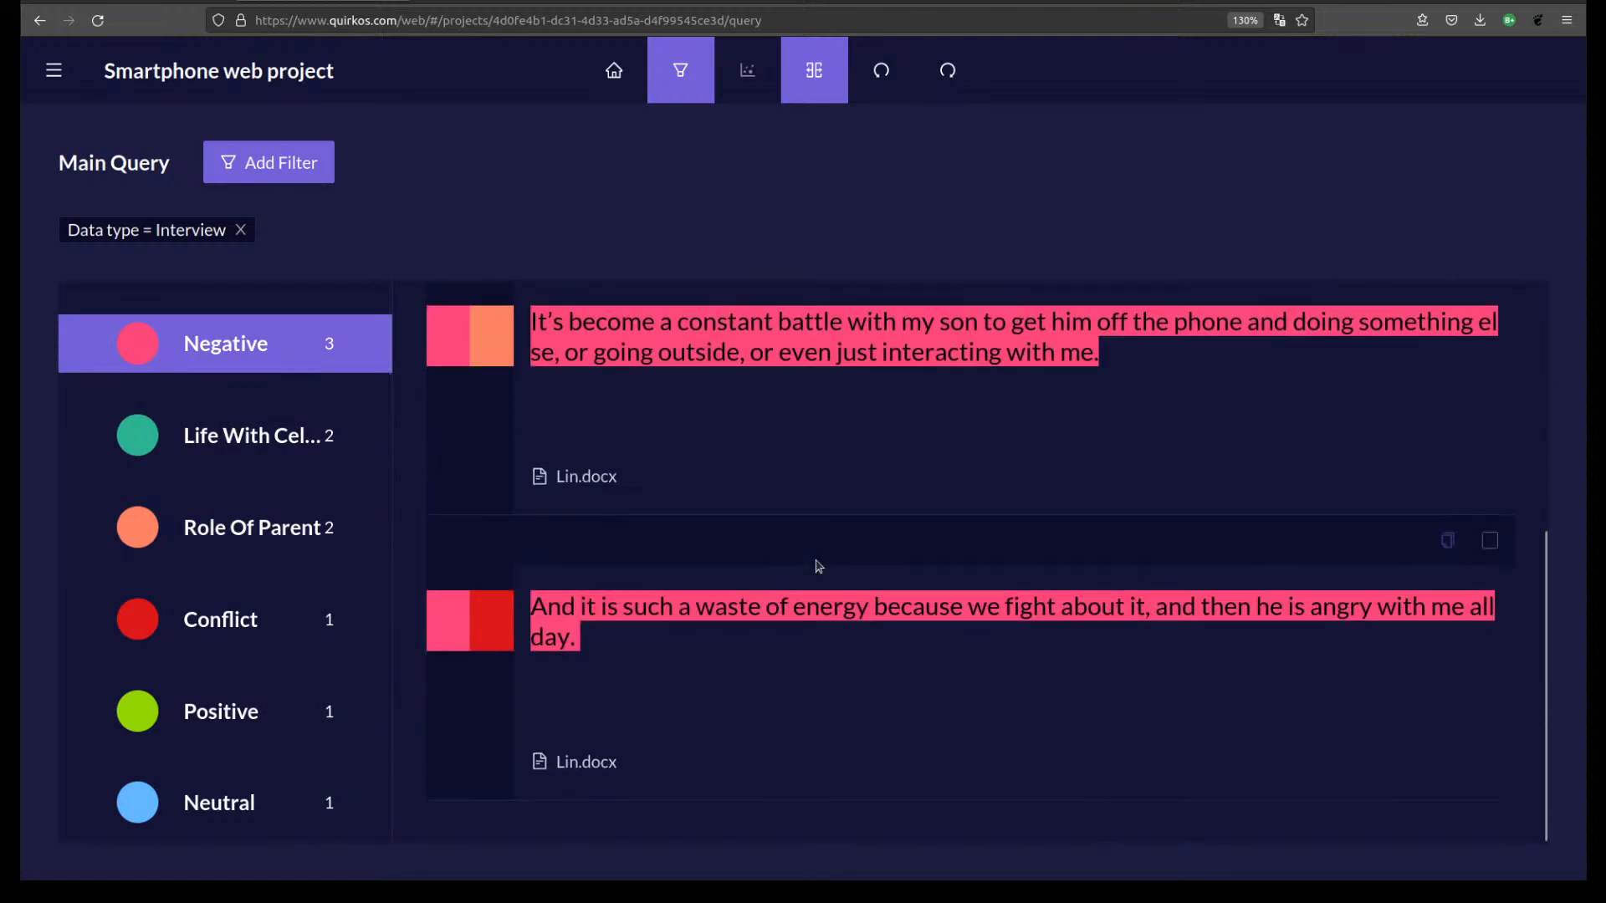
pyautogui.scroll(5, 757, 485)
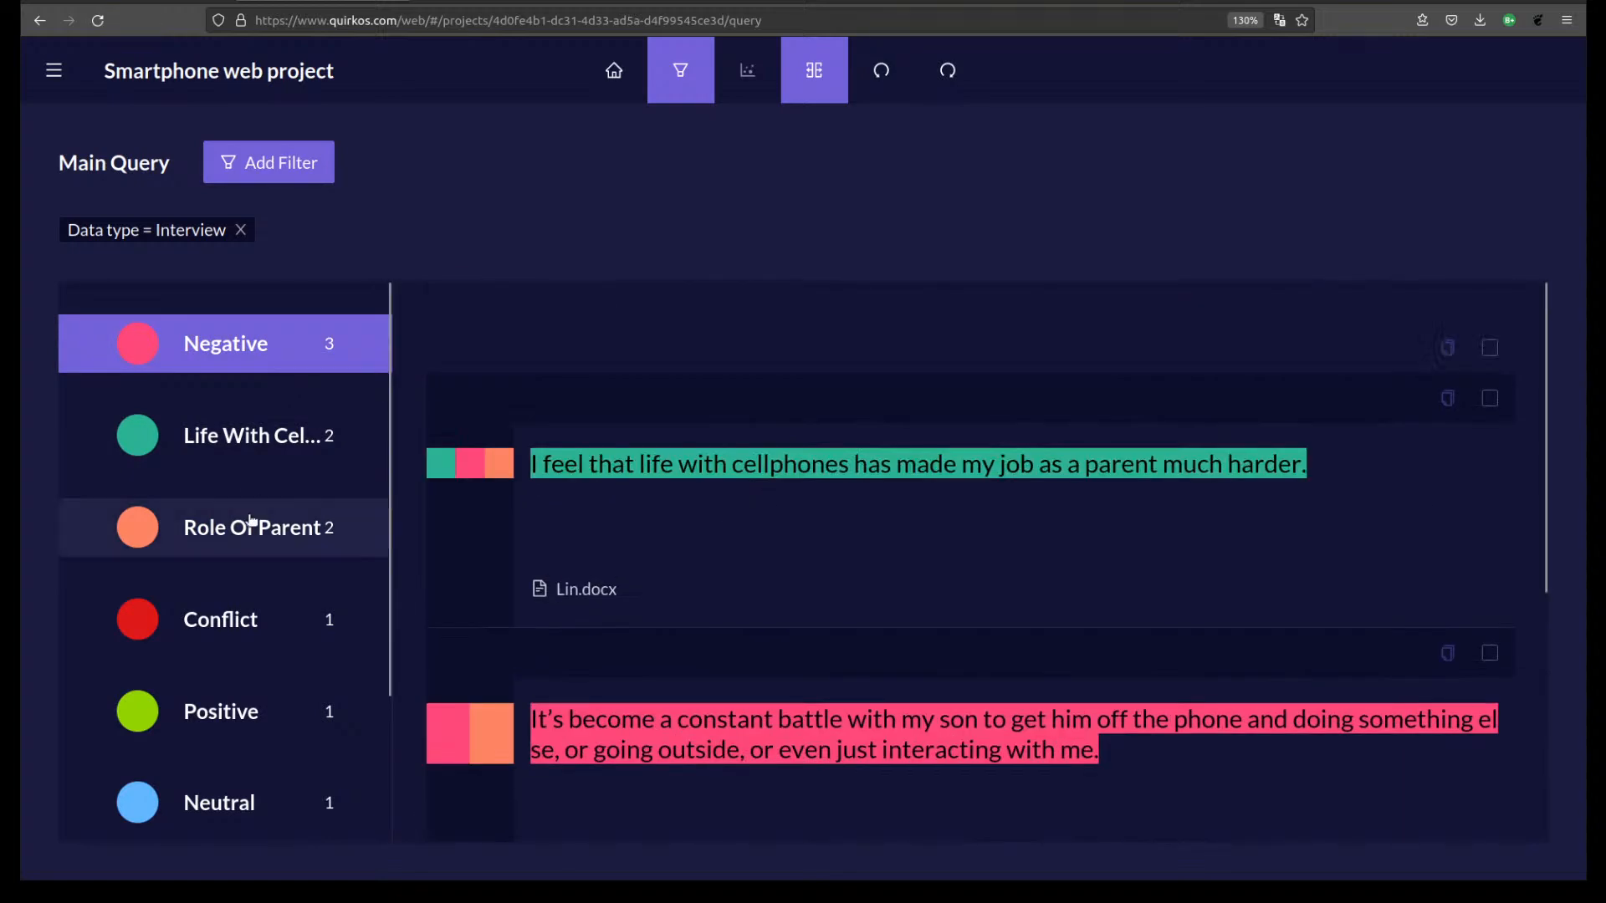
pyautogui.click(251, 523)
pyautogui.scroll(-2, 810, 569)
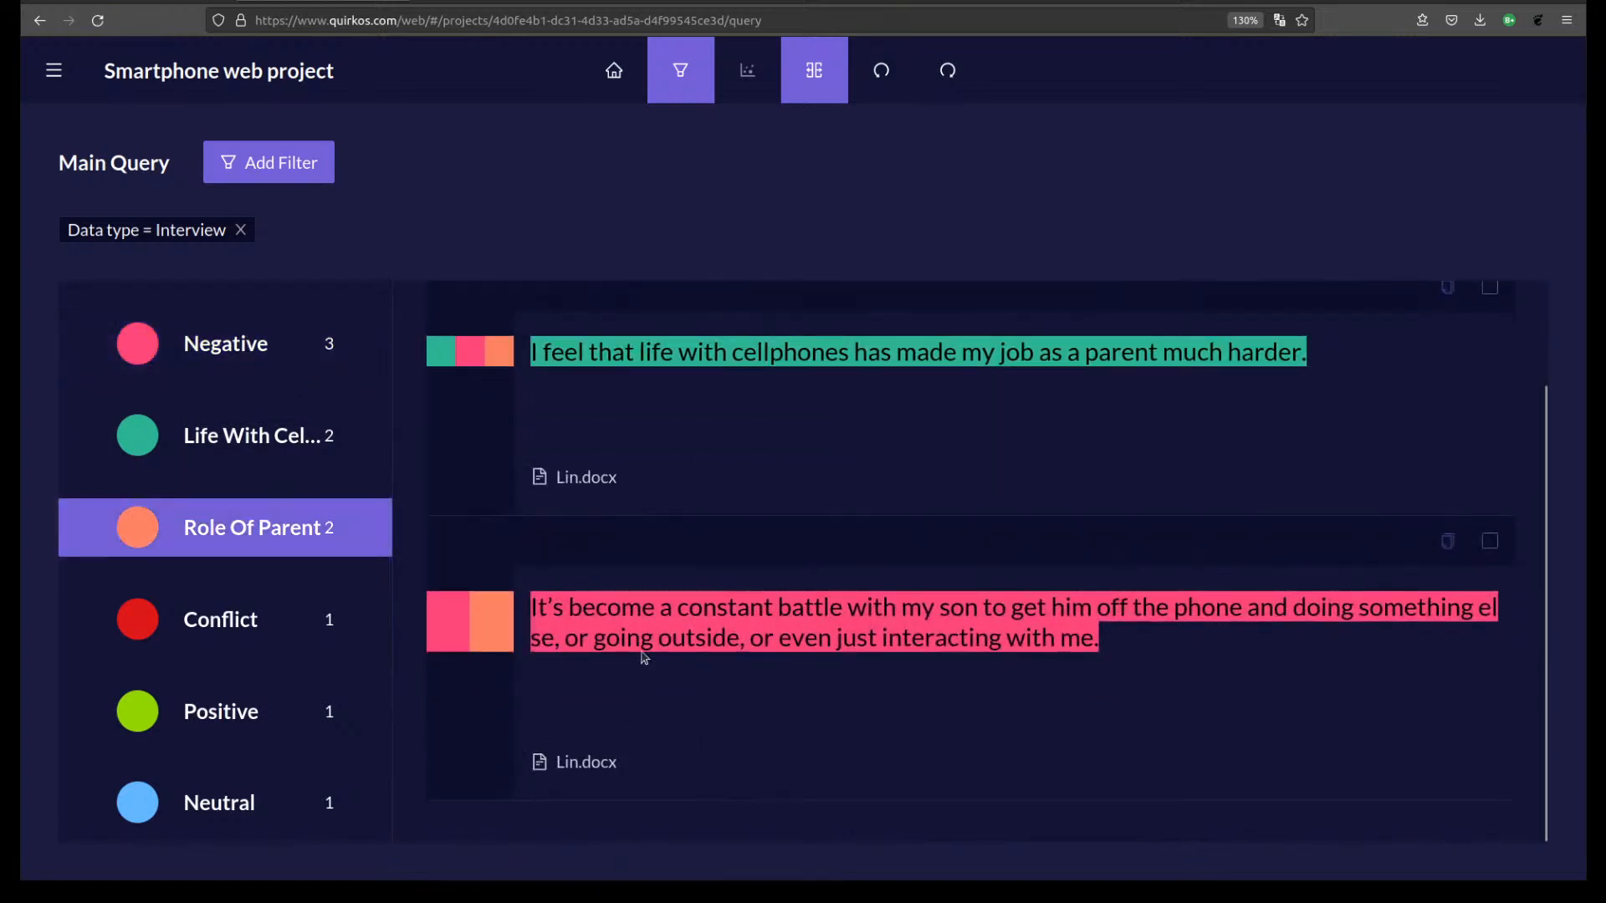
# Review the interview highlights coded to Life with cellphones, select them all, and return to the Negative highlights.
pyautogui.click(280, 438)
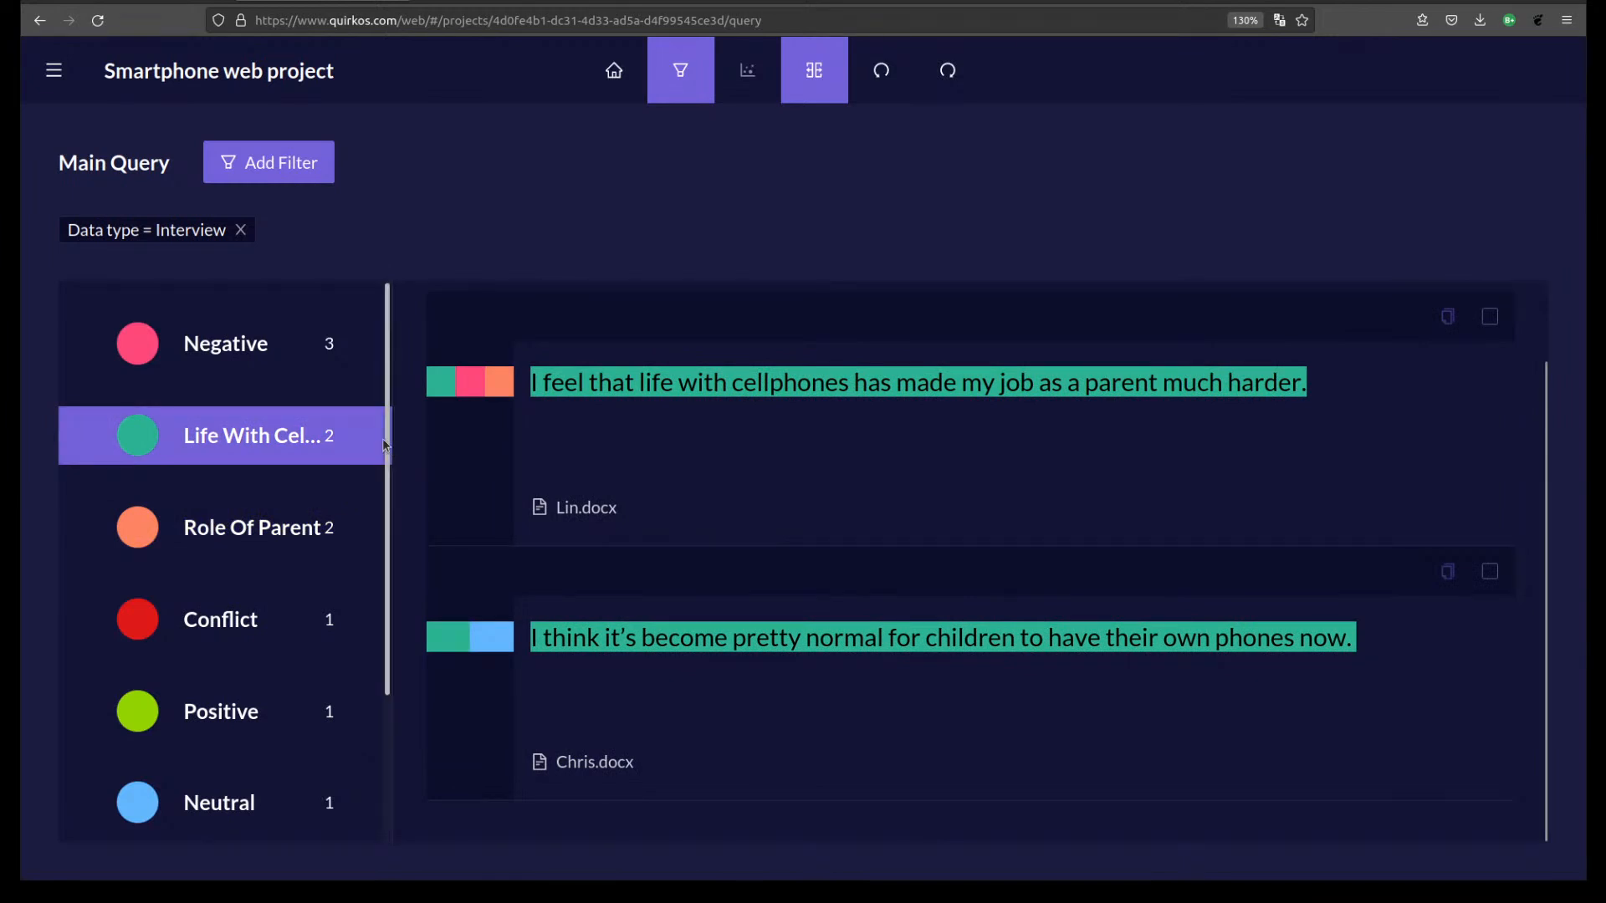
pyautogui.scroll(1, 728, 731)
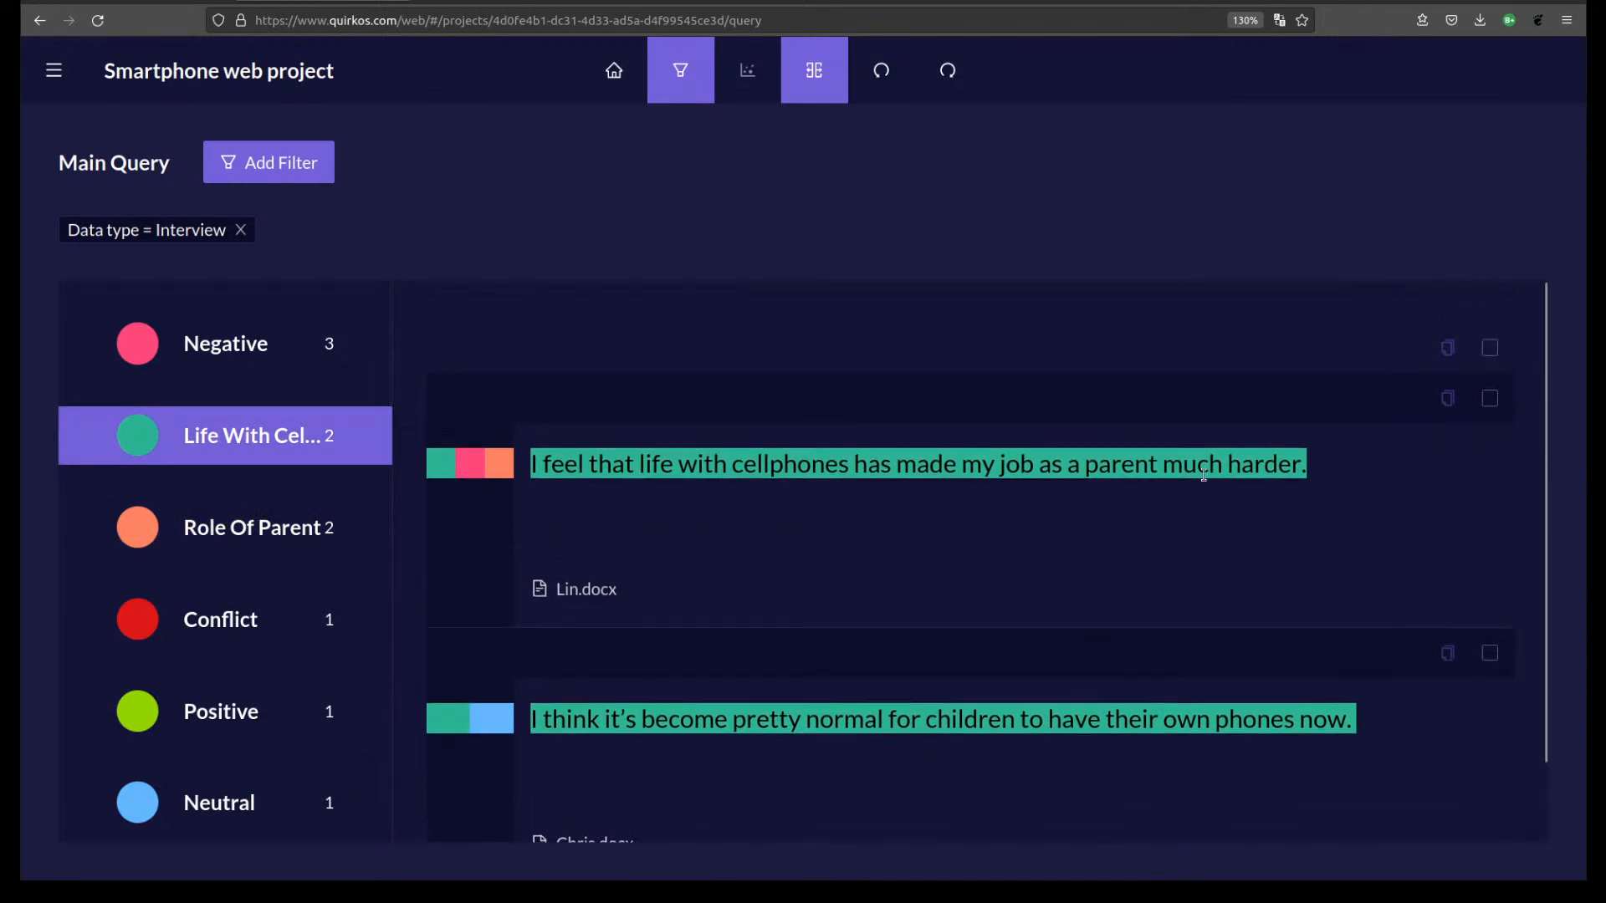
pyautogui.click(1493, 349)
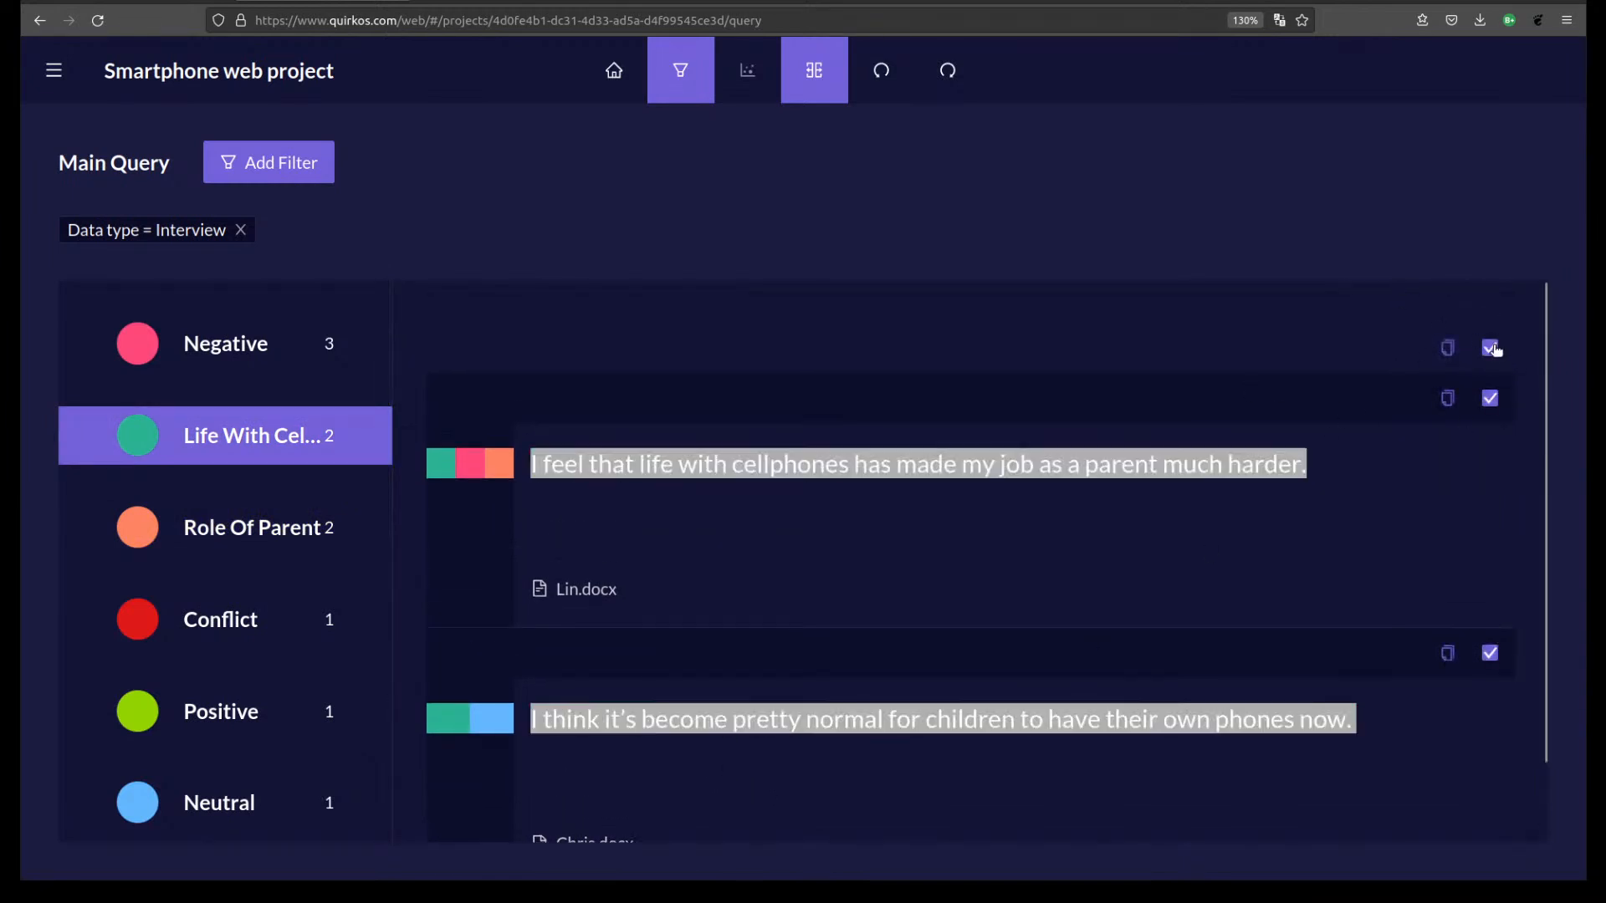
pyautogui.scroll(-1, 1024, 599)
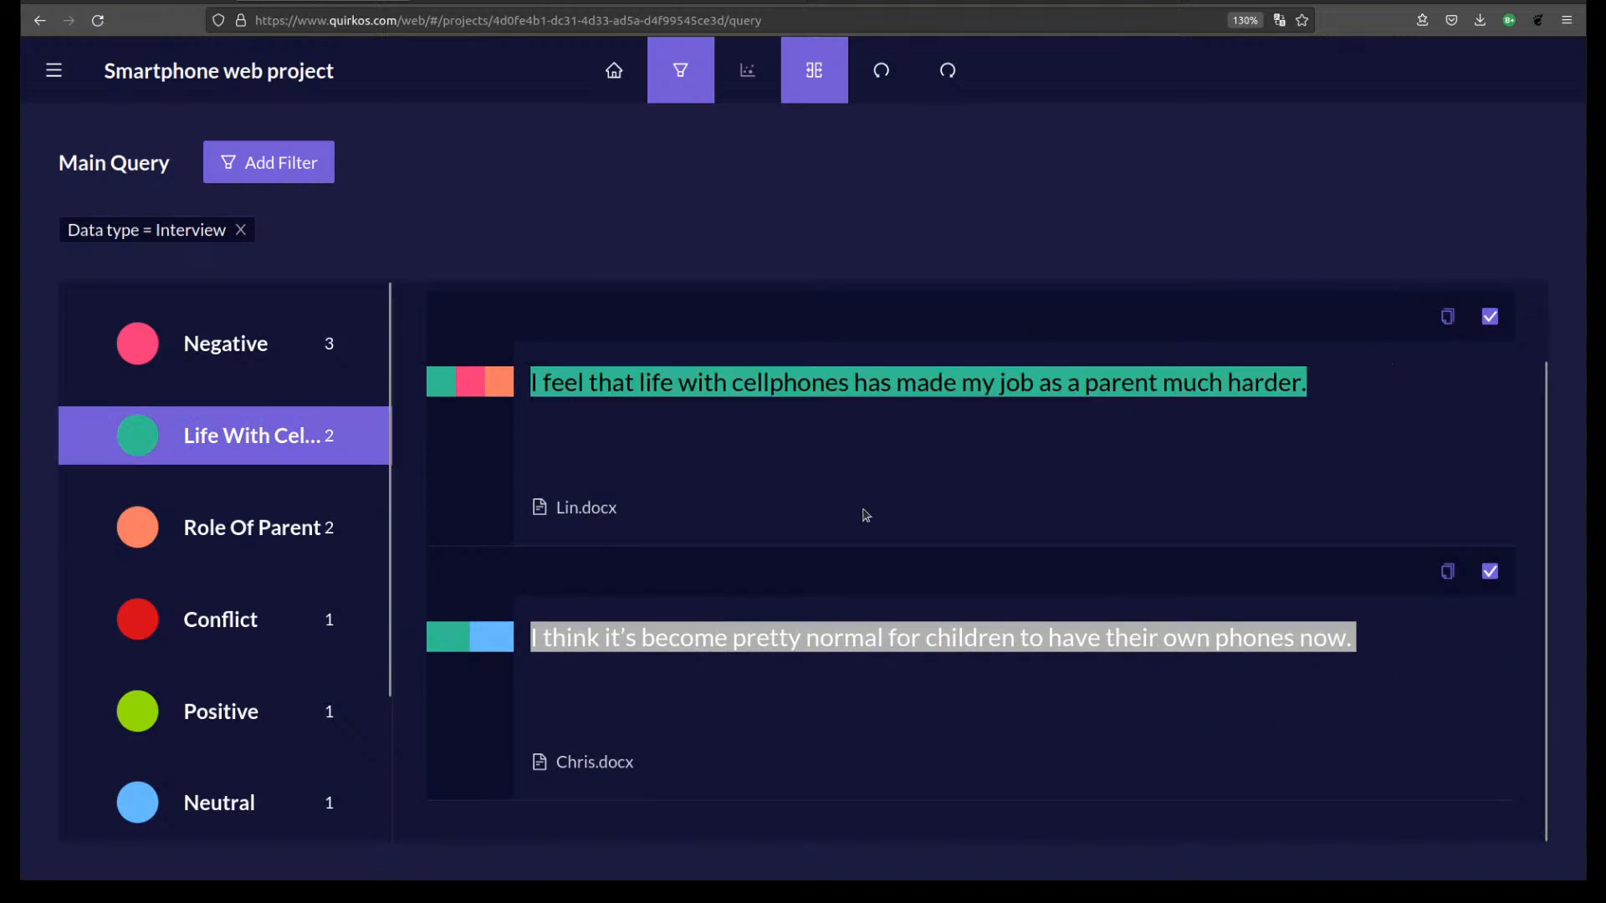
pyautogui.click(274, 357)
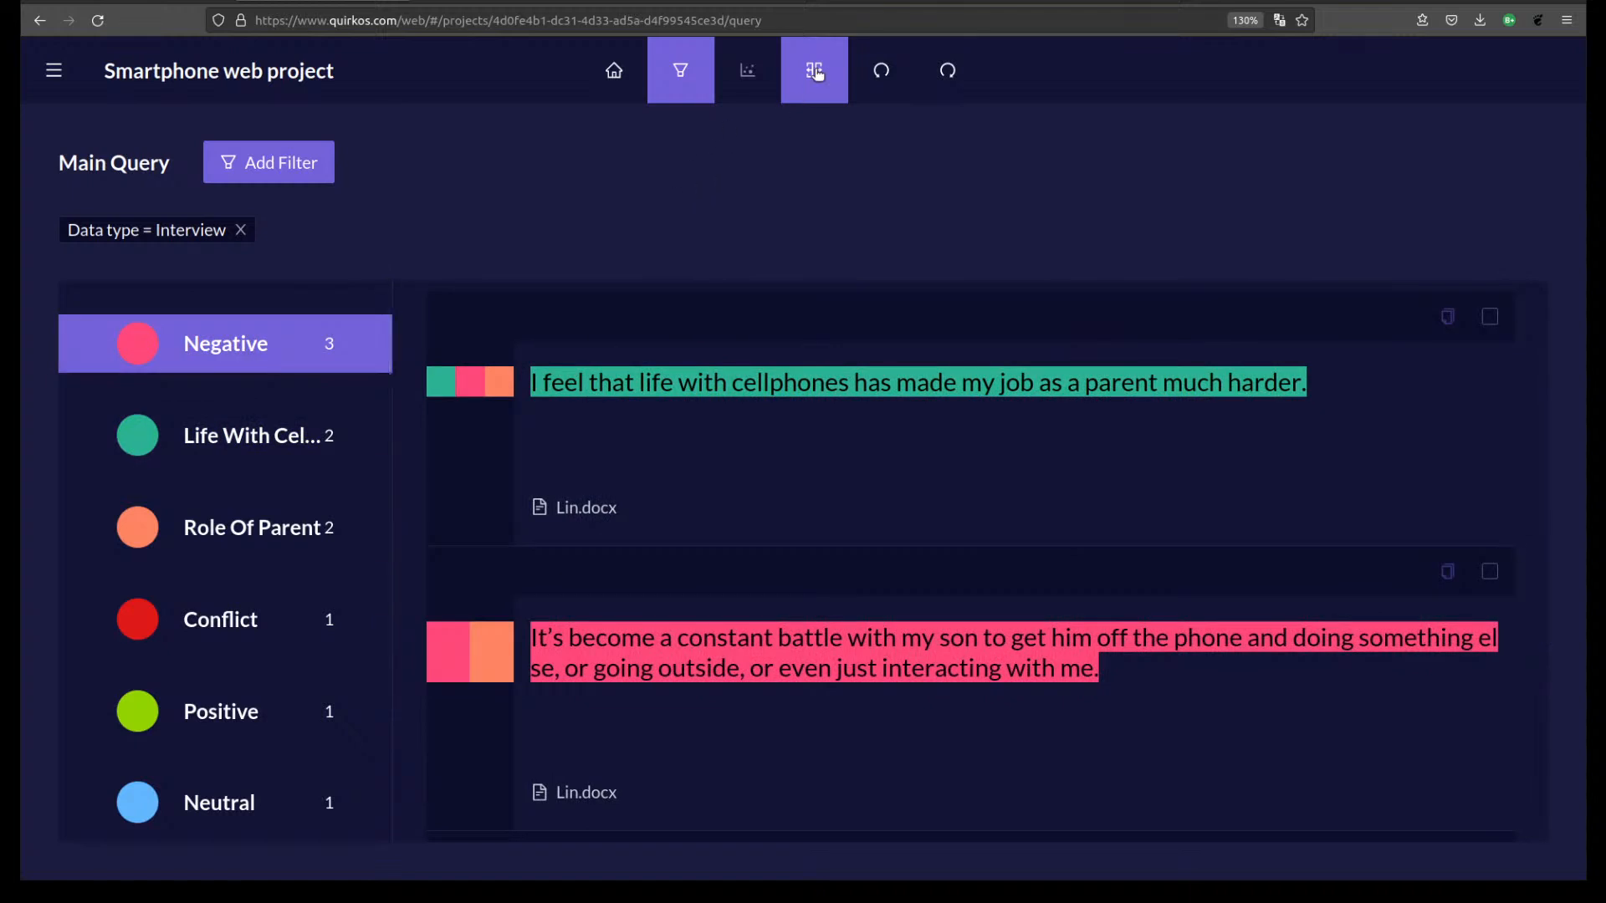
# Add a side-by-side second query filtered to Data type = Journal Article.
pyautogui.click(817, 73)
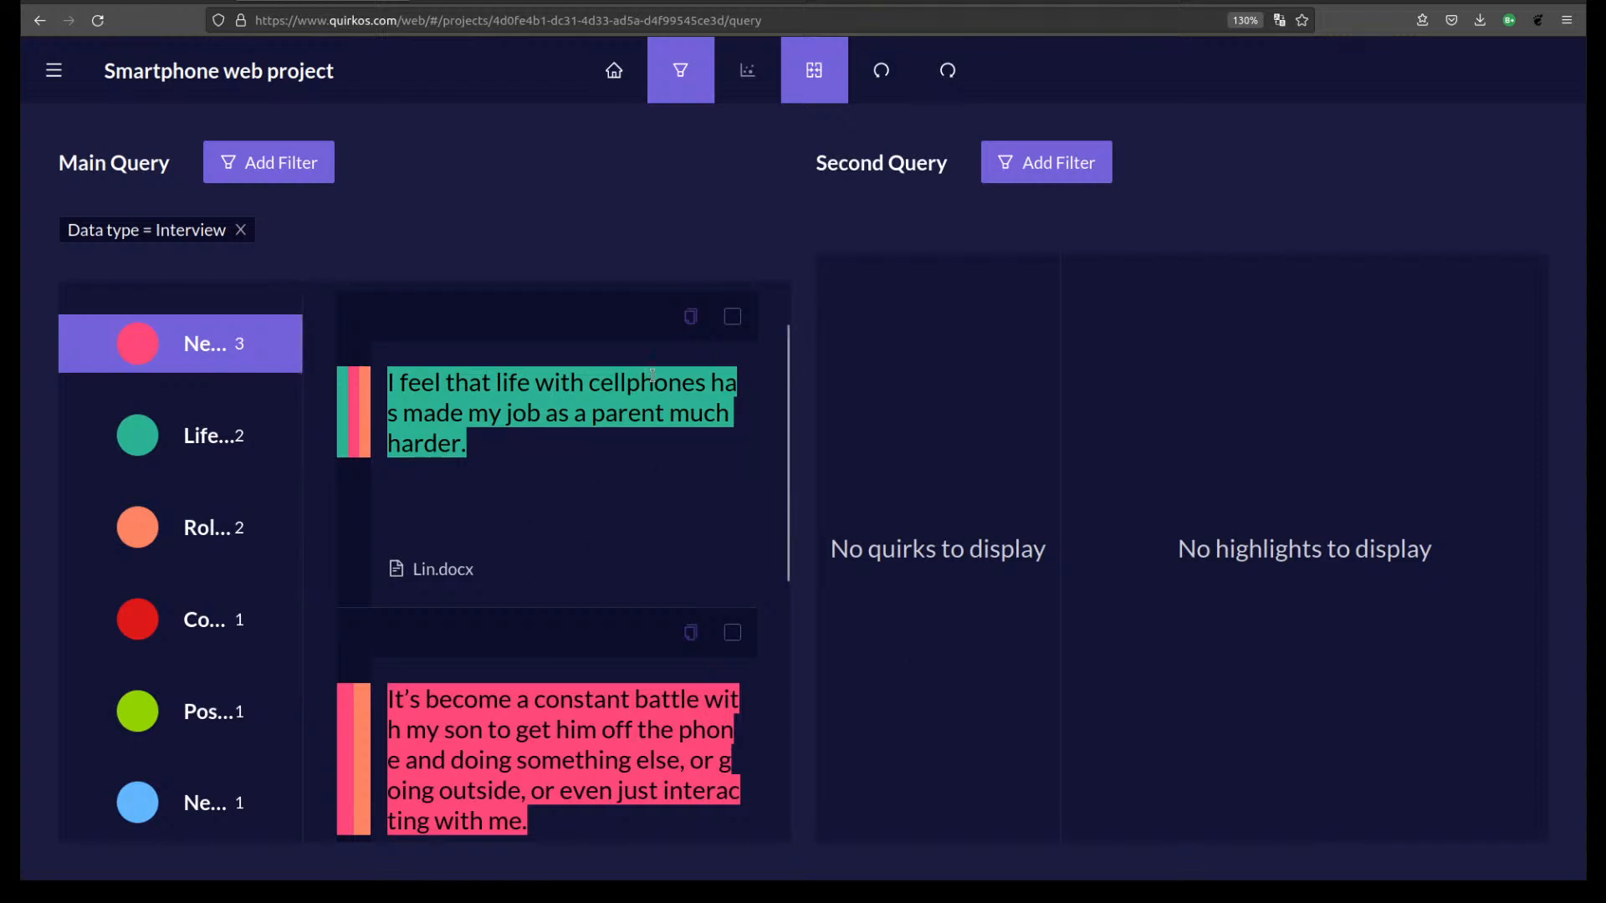
pyautogui.click(1062, 162)
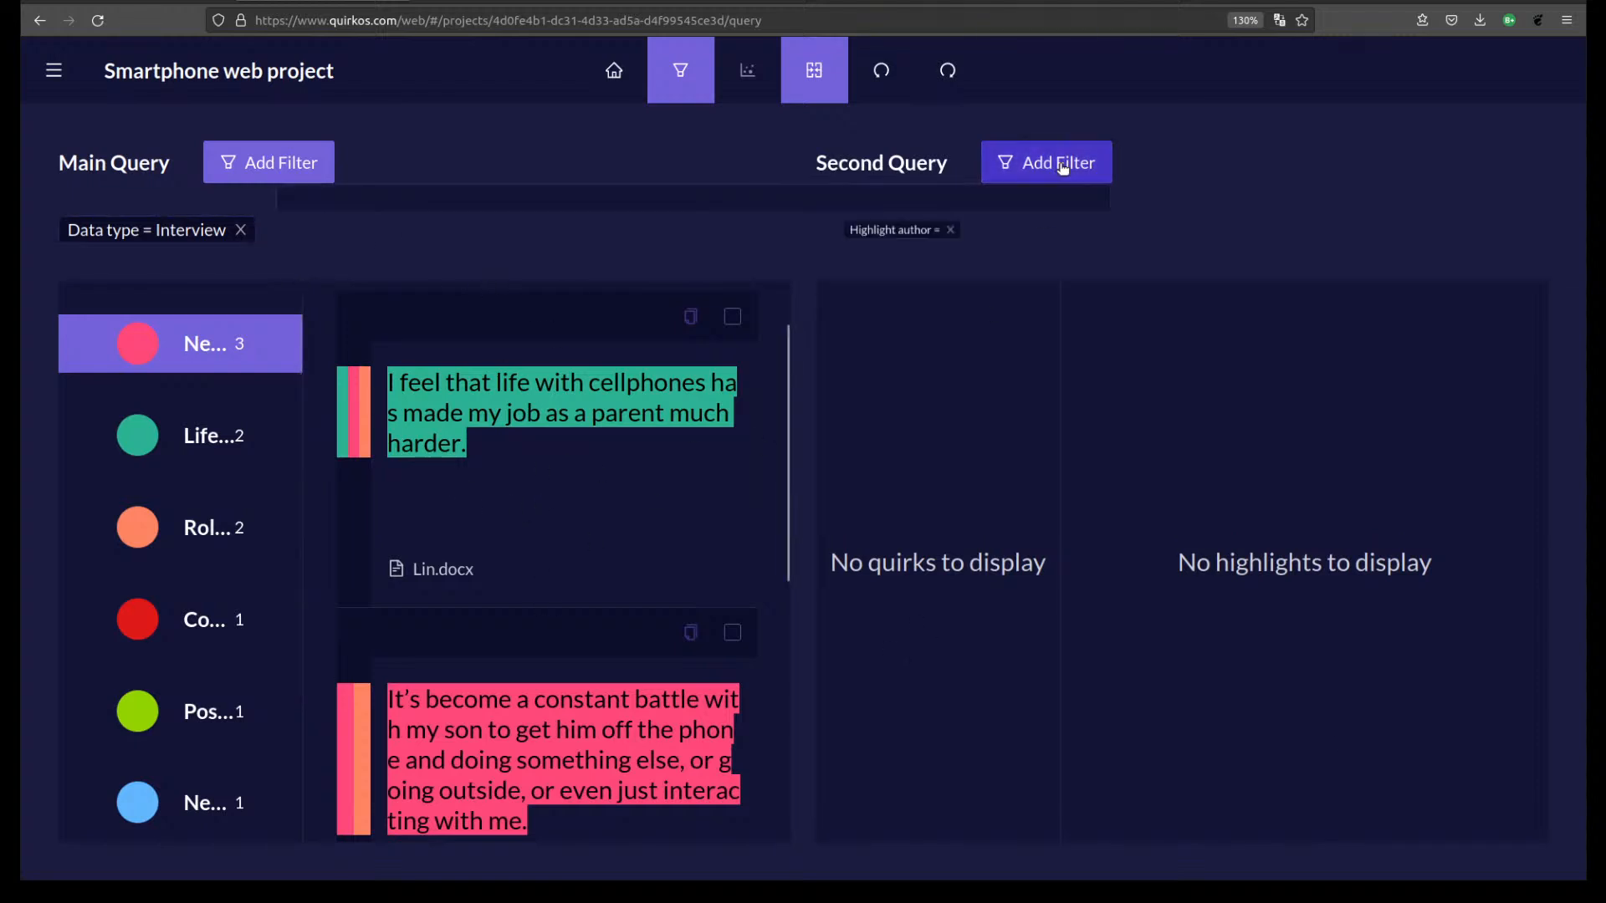
pyautogui.click(528, 287)
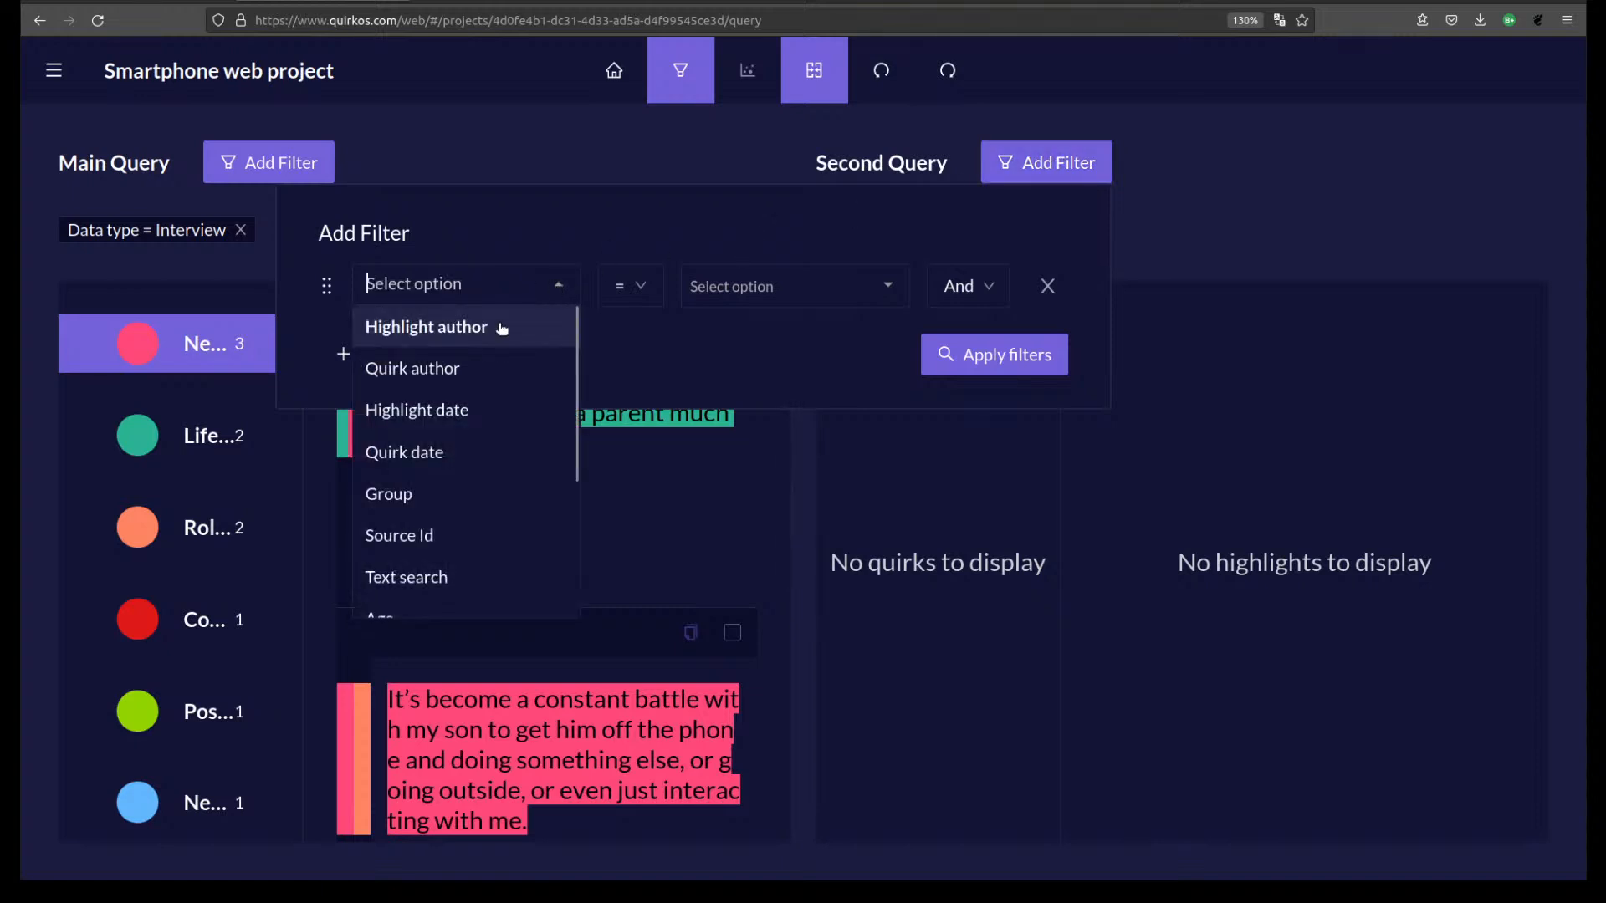
pyautogui.scroll(-3, 528, 545)
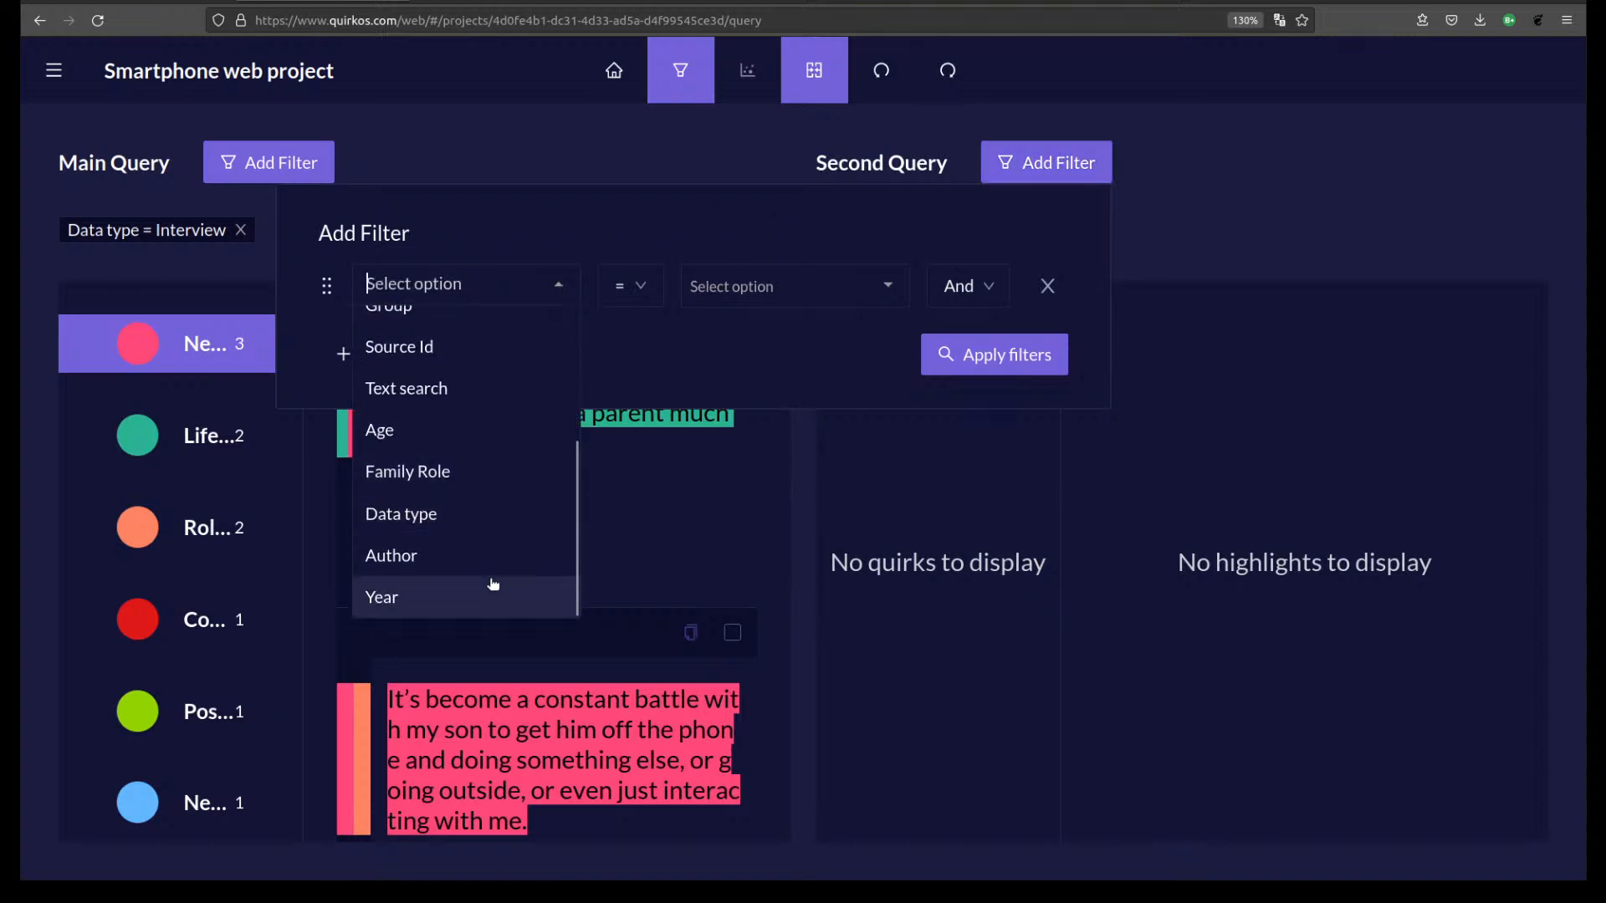
pyautogui.click(473, 513)
pyautogui.click(895, 286)
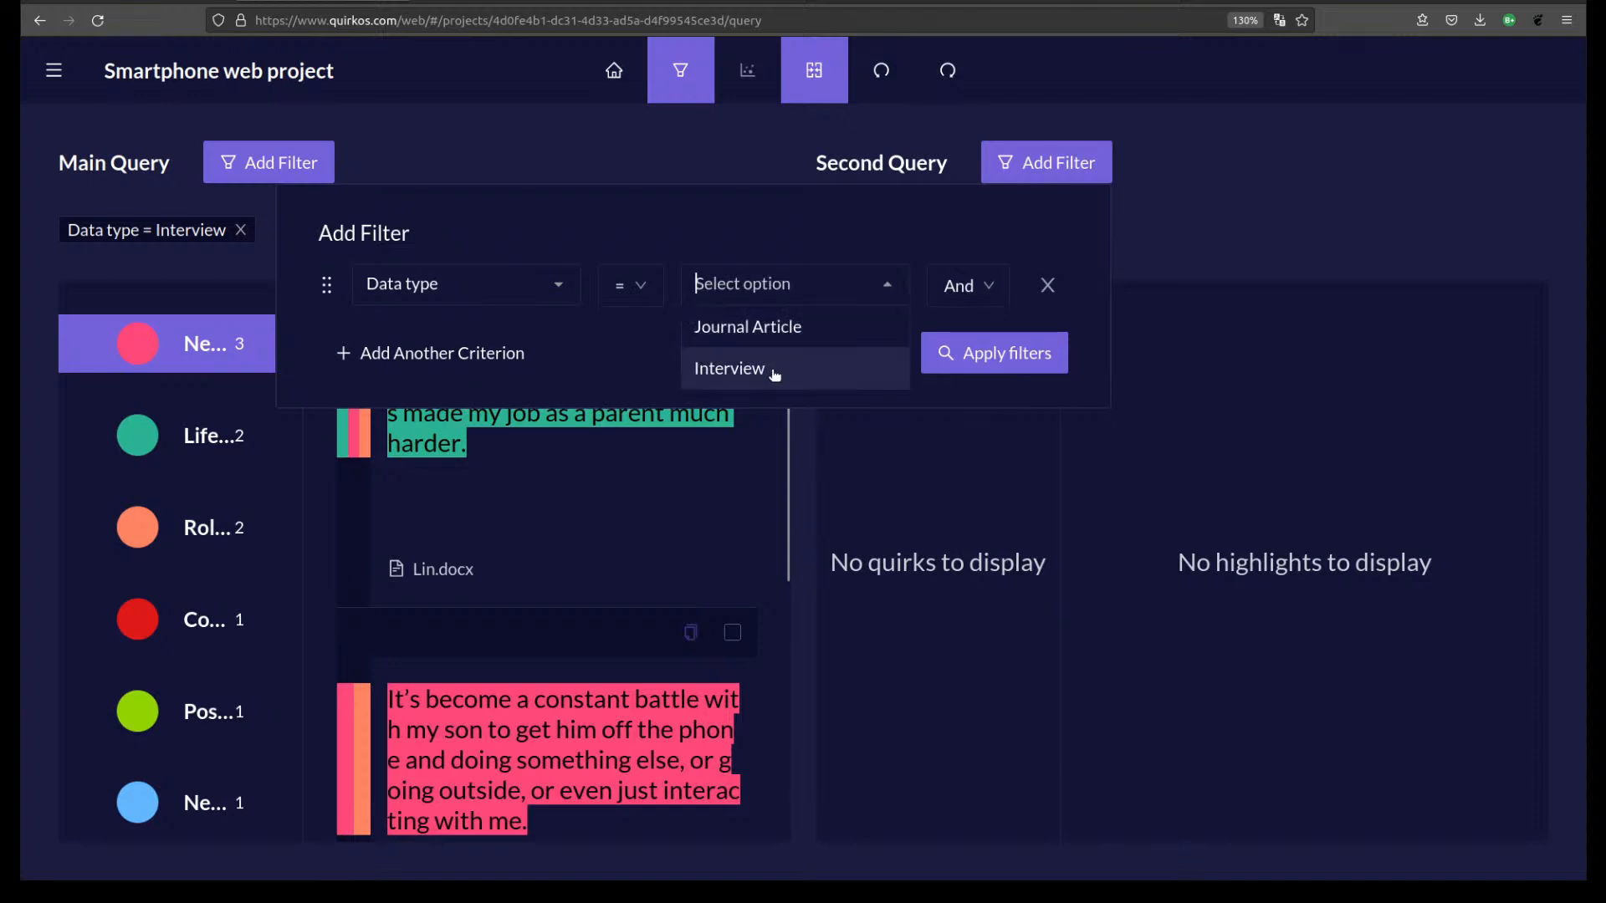
pyautogui.click(786, 329)
pyautogui.click(954, 352)
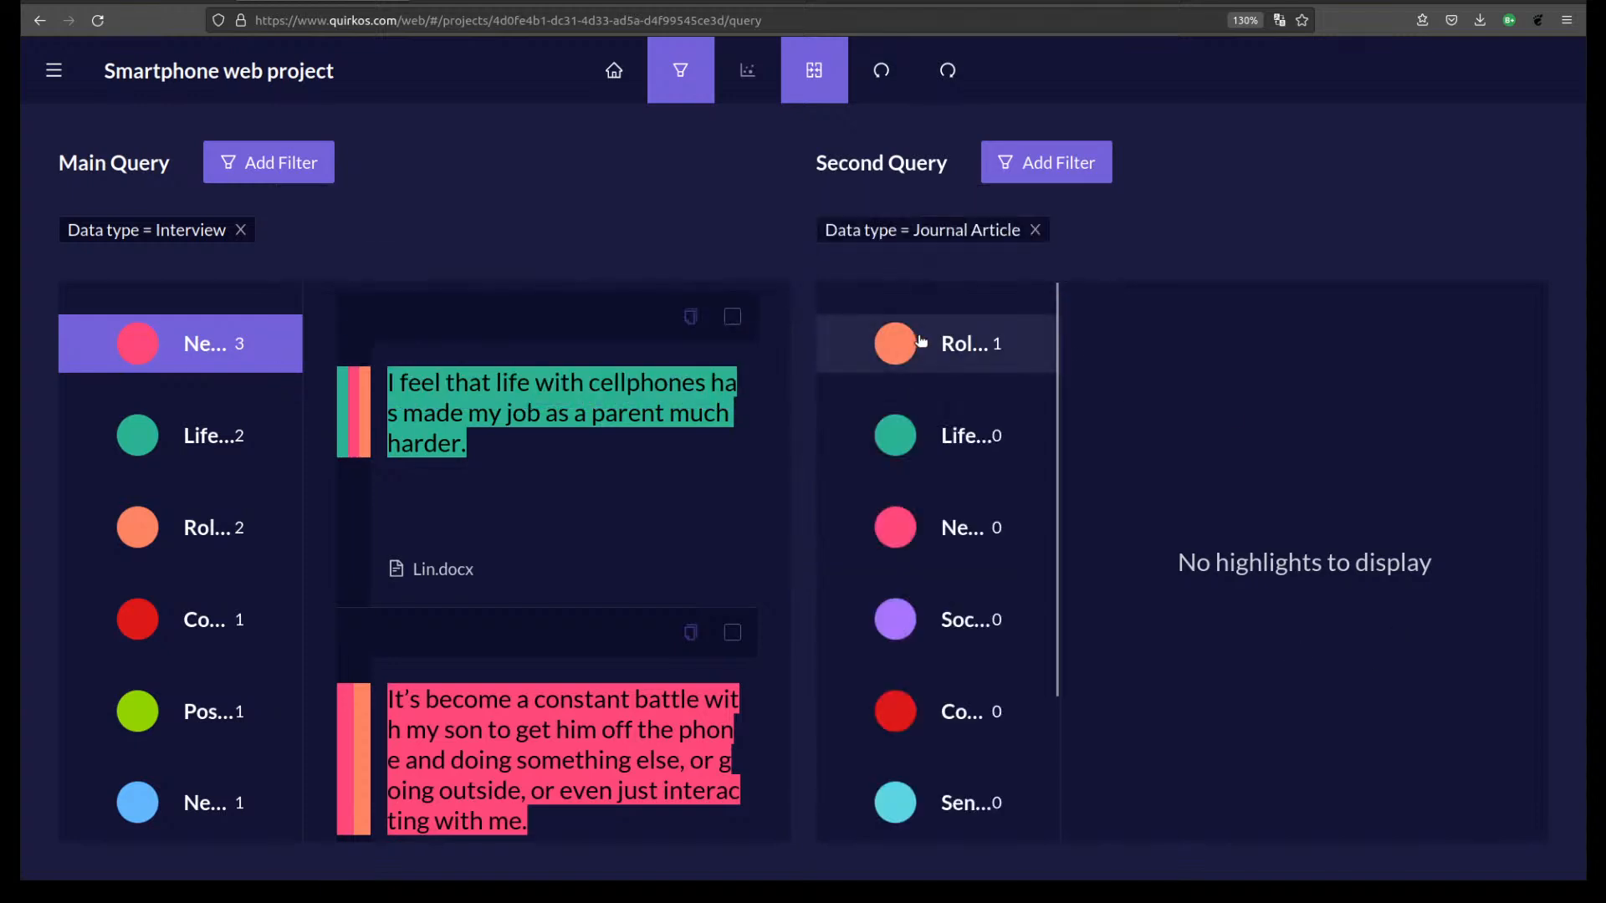
# Compare the Role of parent highlights in both queries and briefly highlight the full smartphone-article.pdf quote.
pyautogui.click(928, 344)
pyautogui.click(230, 554)
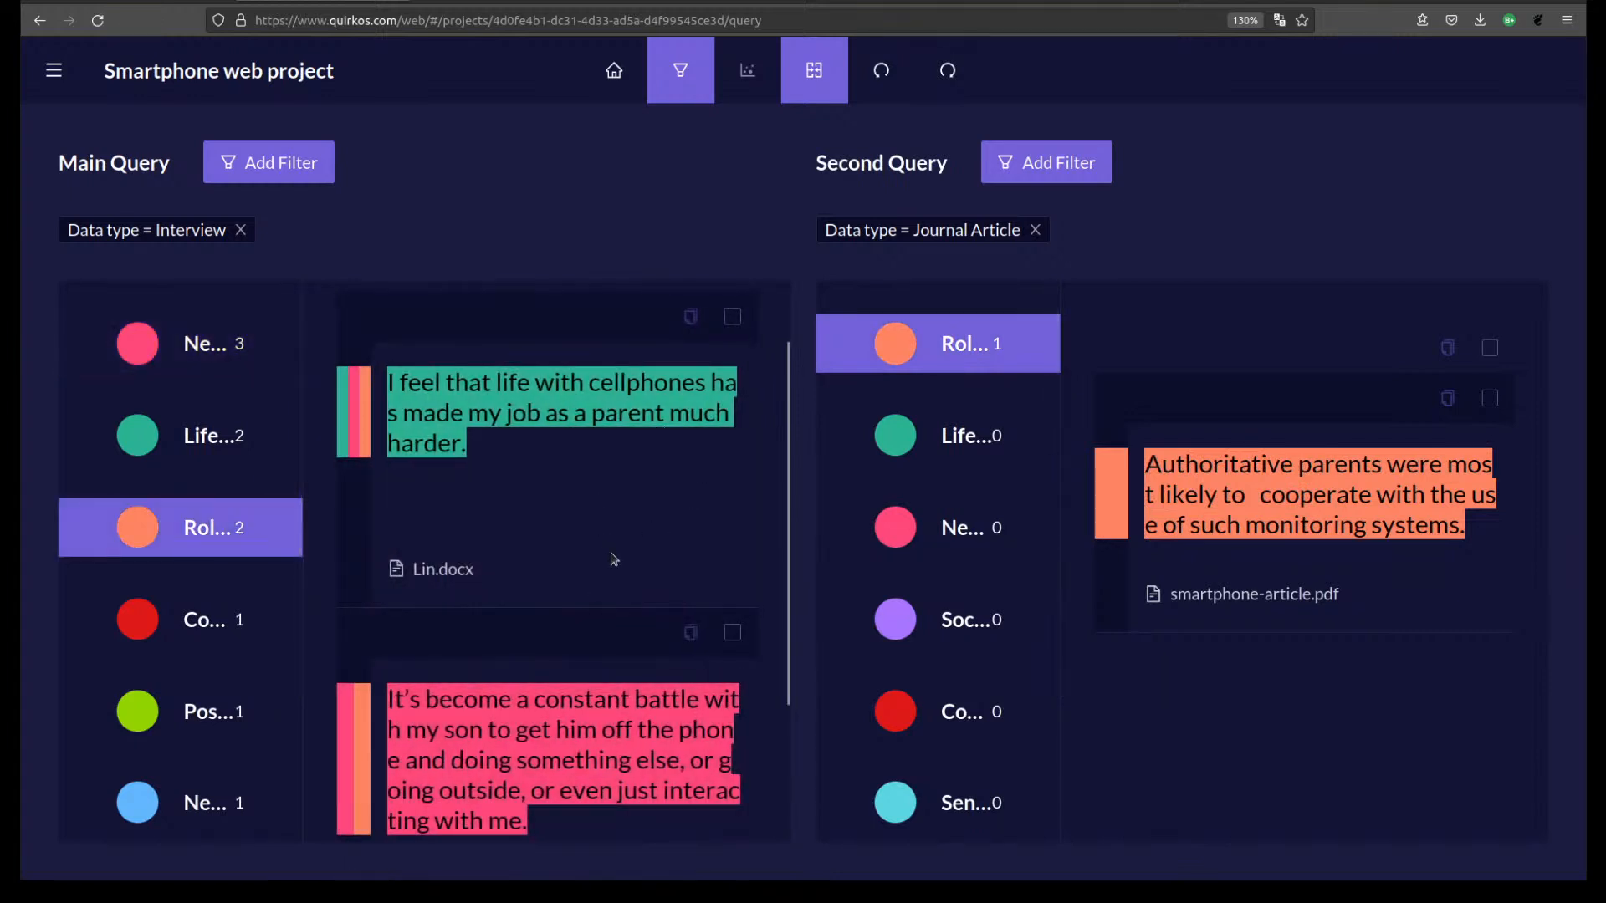
pyautogui.scroll(-2, 613, 556)
pyautogui.scroll(3, 613, 554)
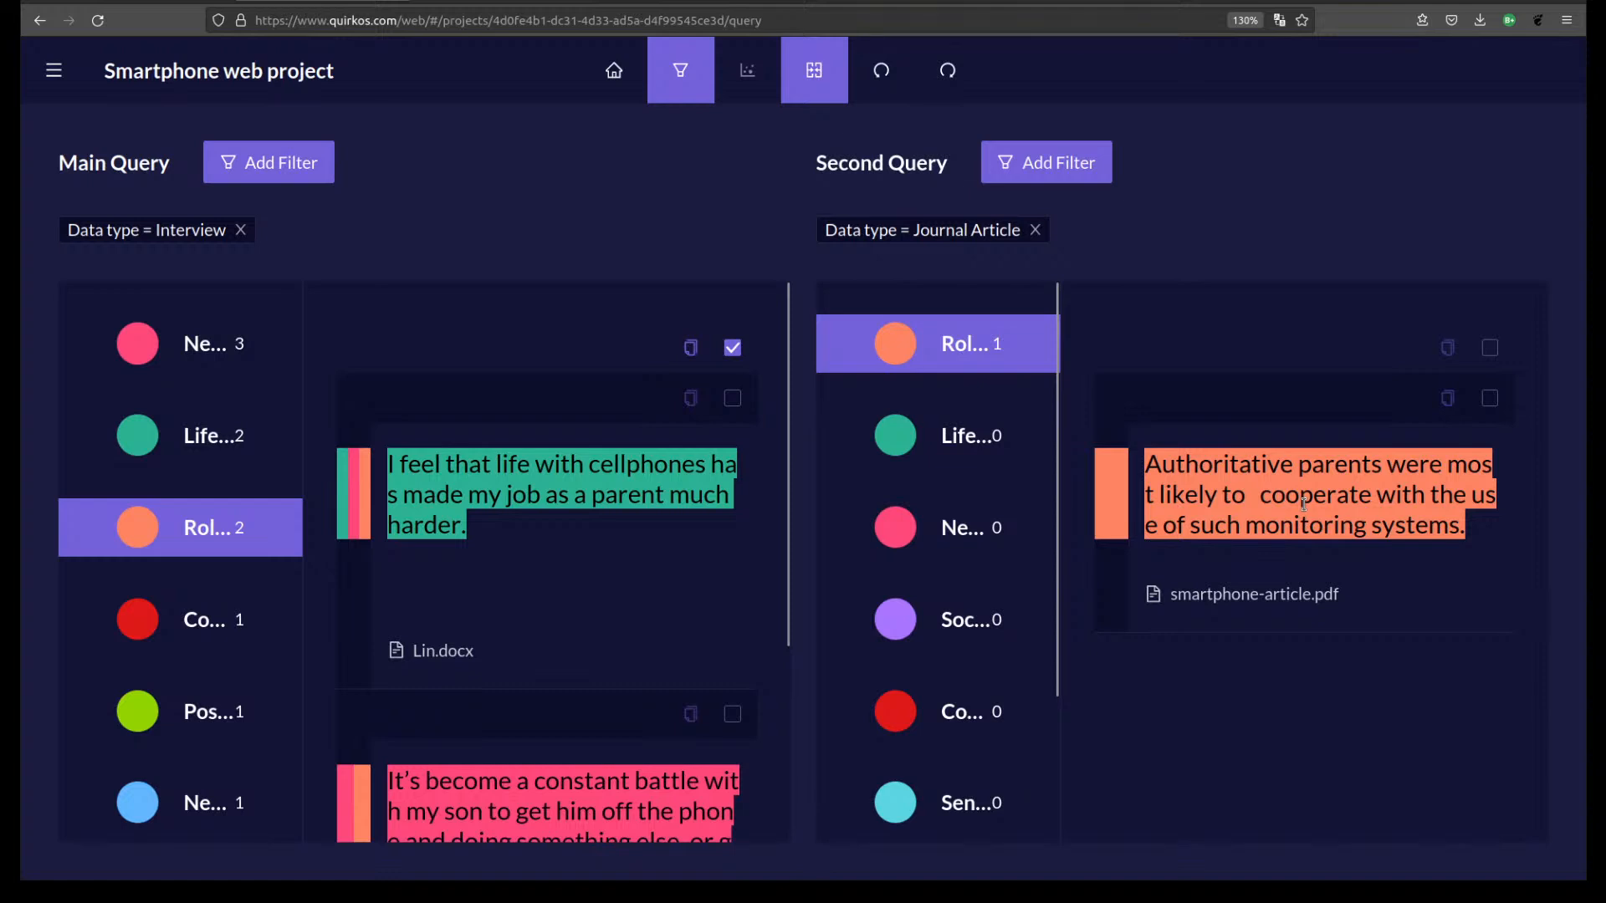
pyautogui.moveTo(1479, 527); pyautogui.dragTo(1143, 451)
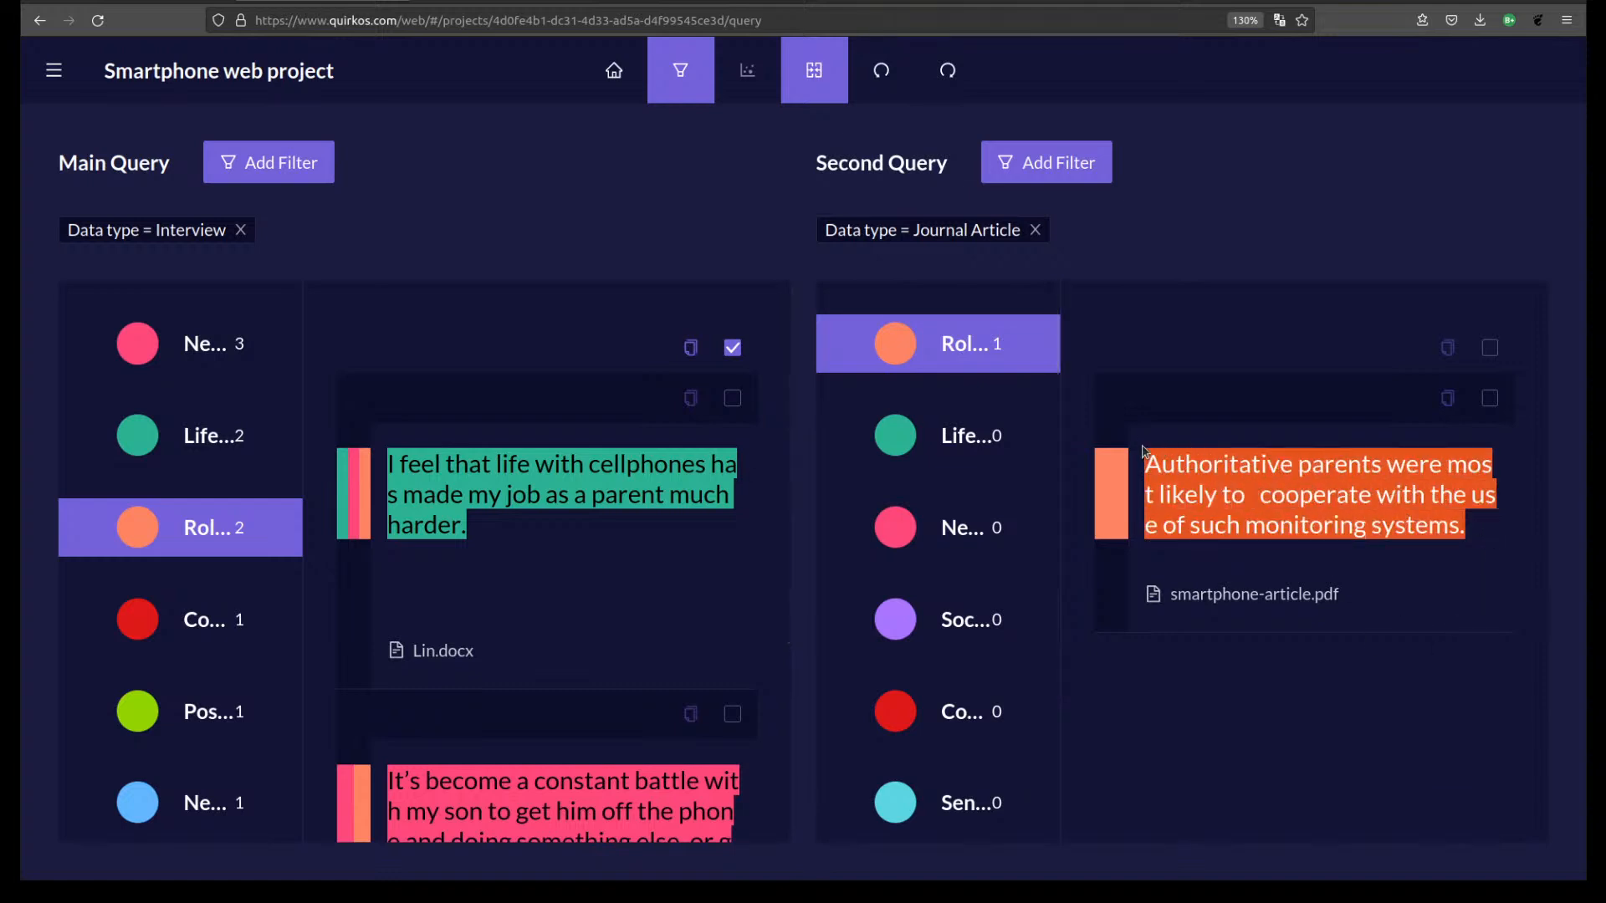
pyautogui.click(1383, 519)
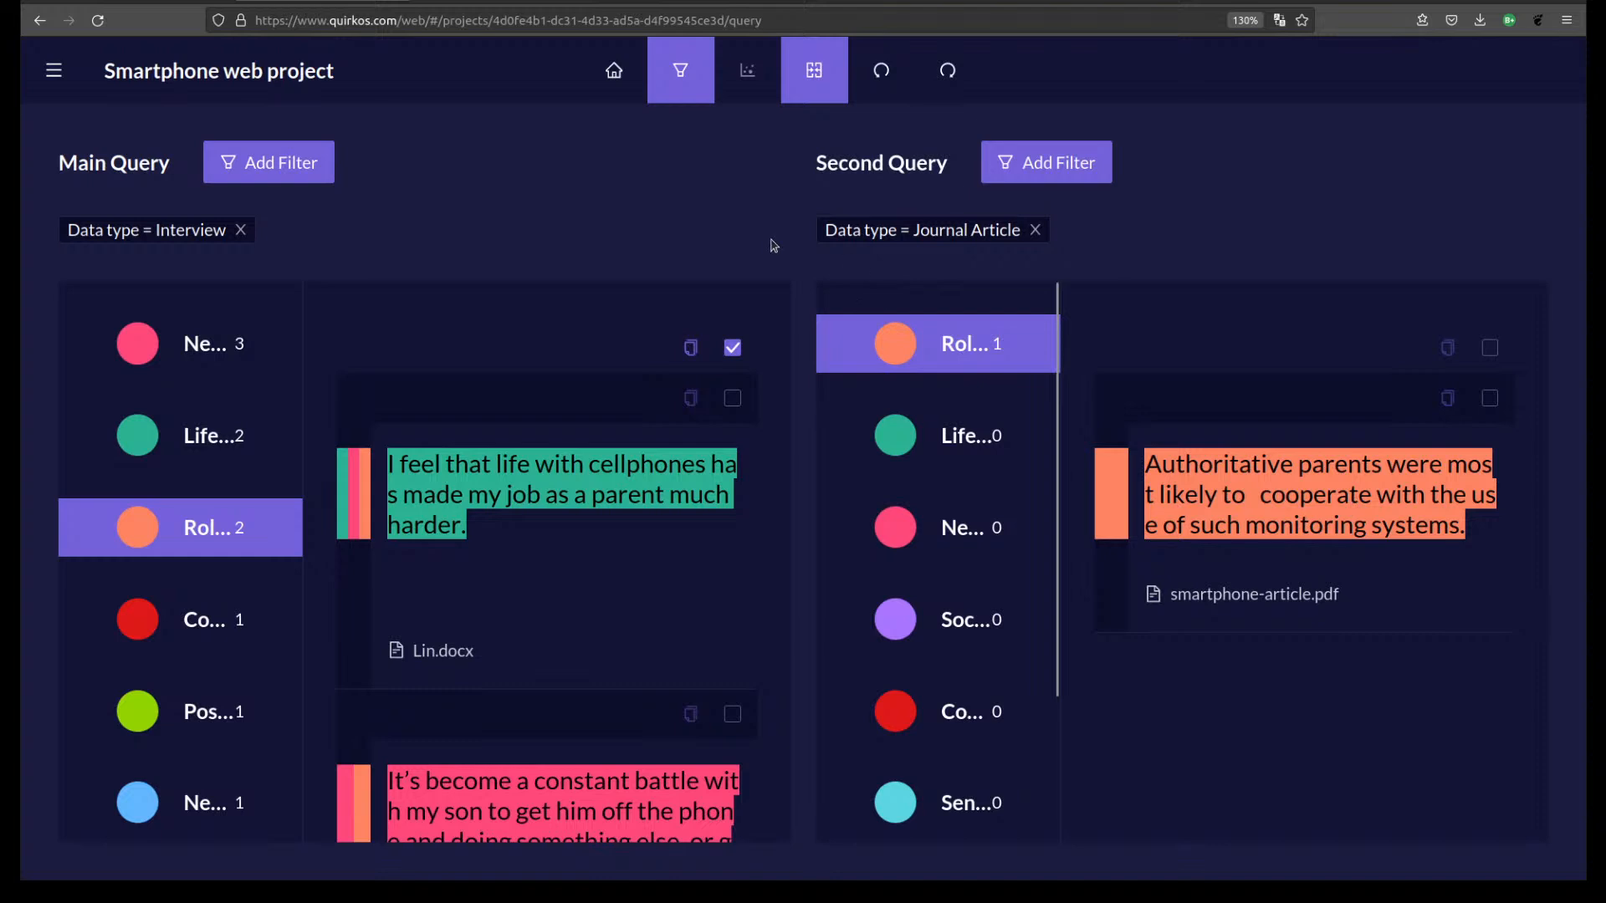
# Remove the Data type filters from both queries and filter the main query to Family Role = Mother.
pyautogui.click(240, 230)
pyautogui.click(1035, 230)
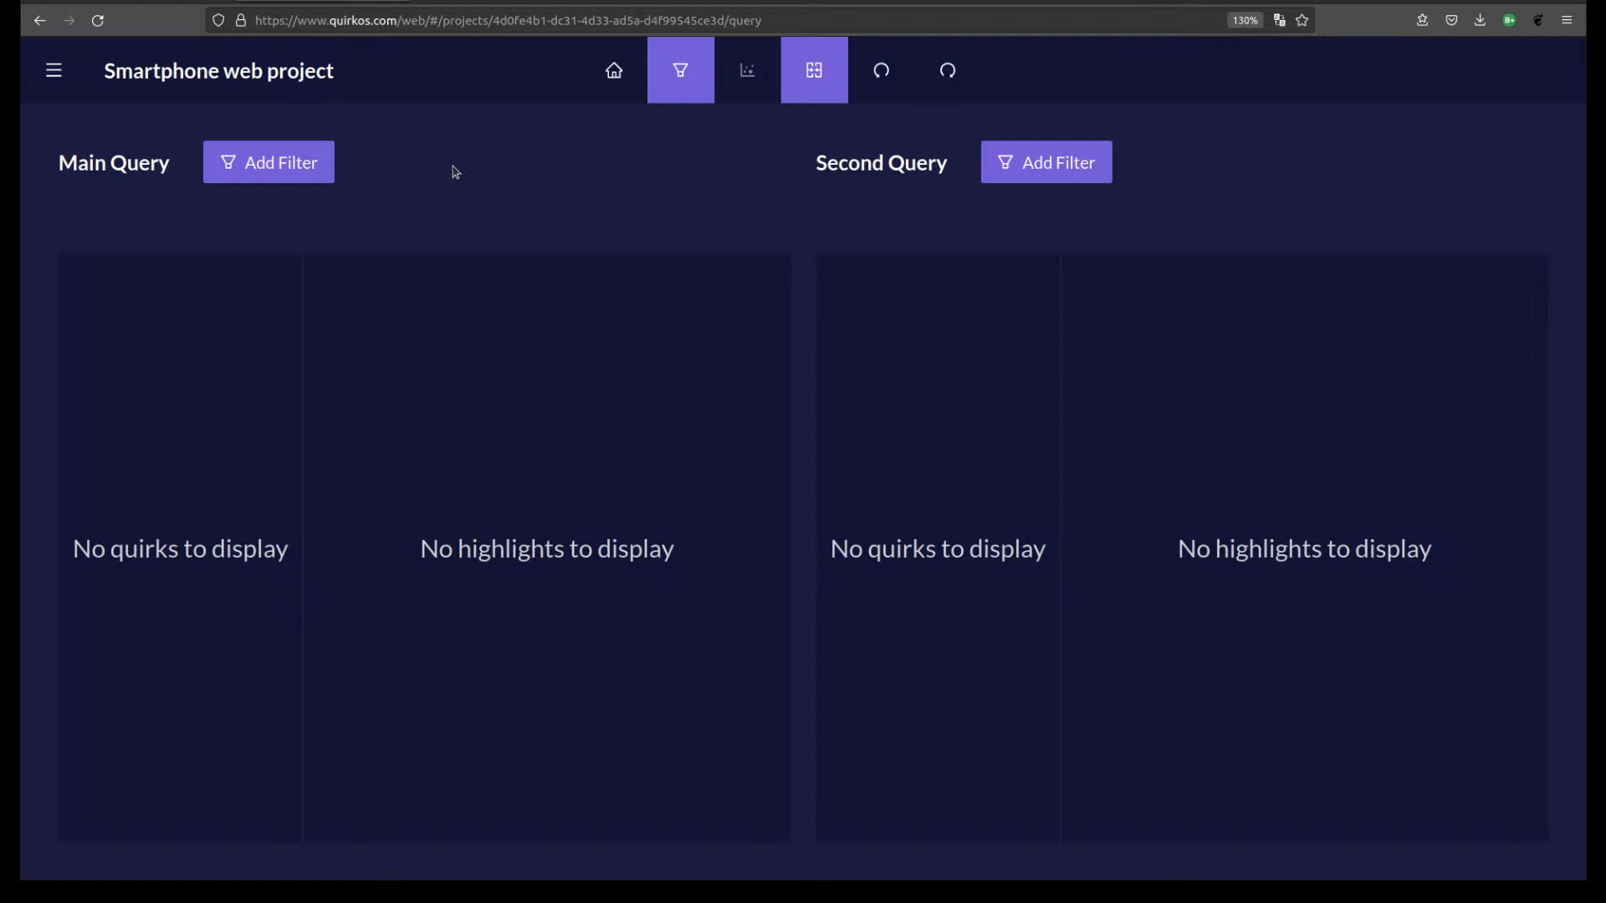
pyautogui.click(328, 178)
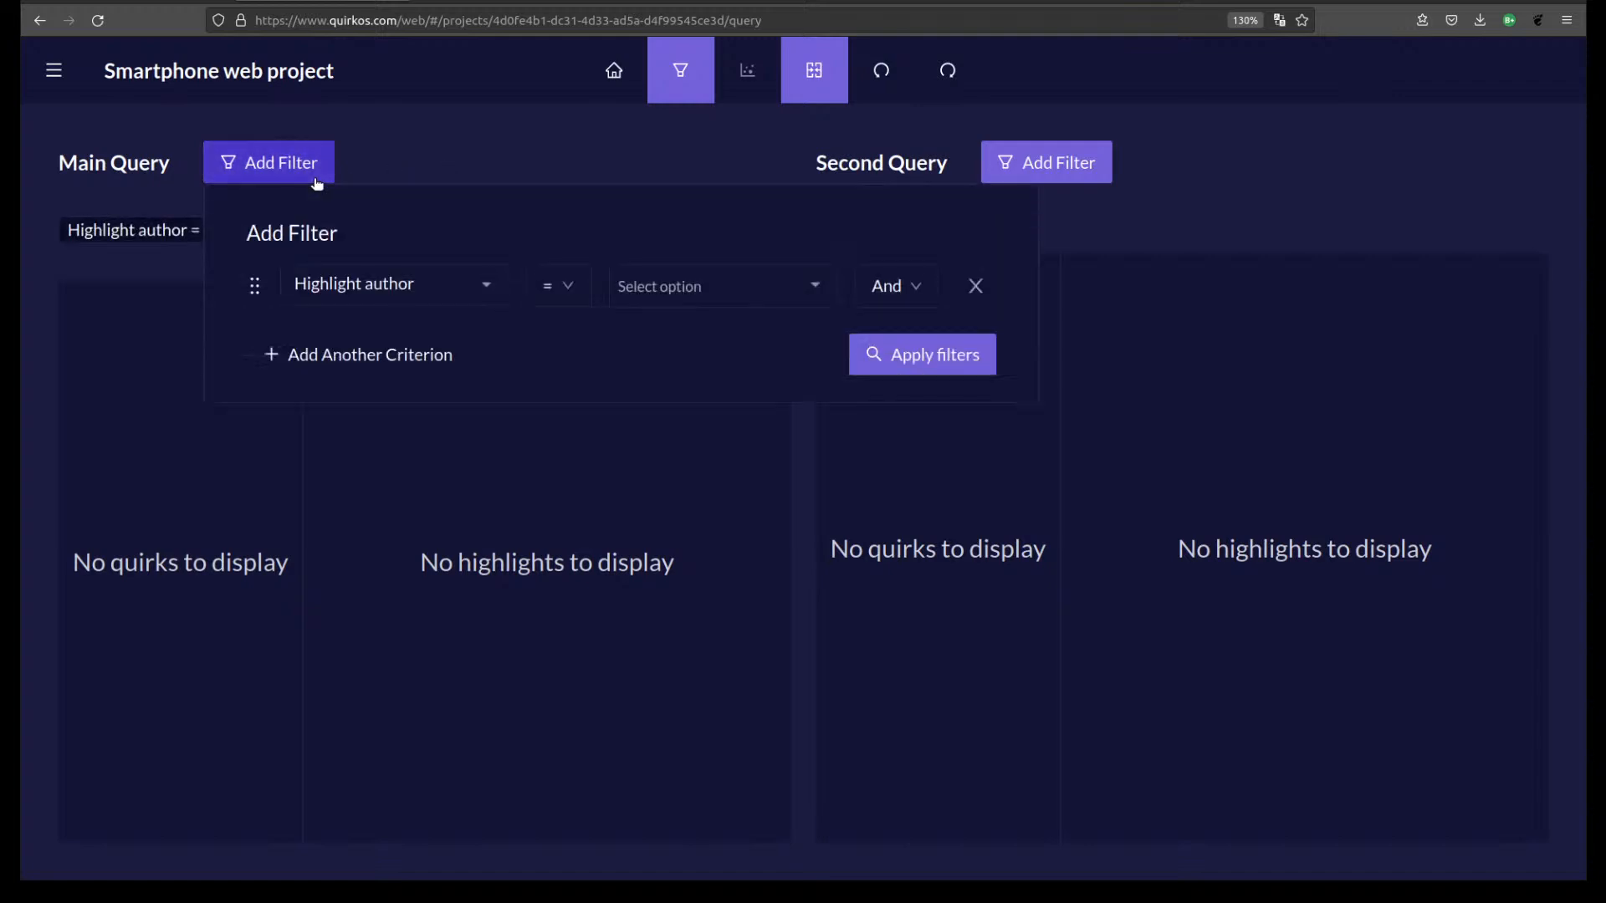
pyautogui.click(490, 301)
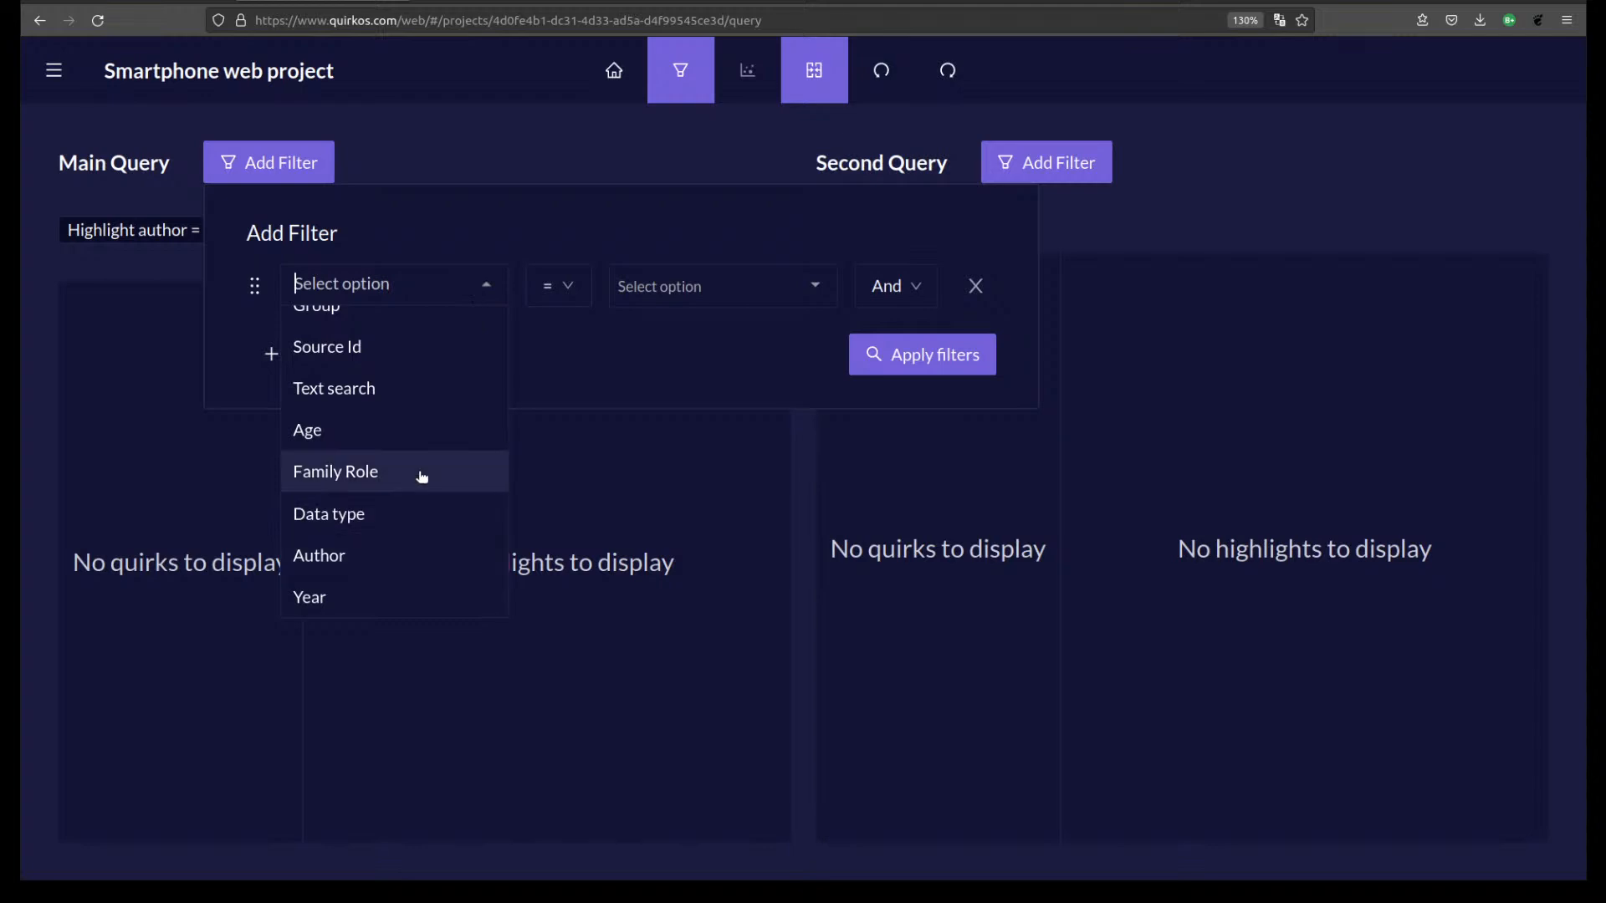
pyautogui.click(422, 473)
pyautogui.click(833, 301)
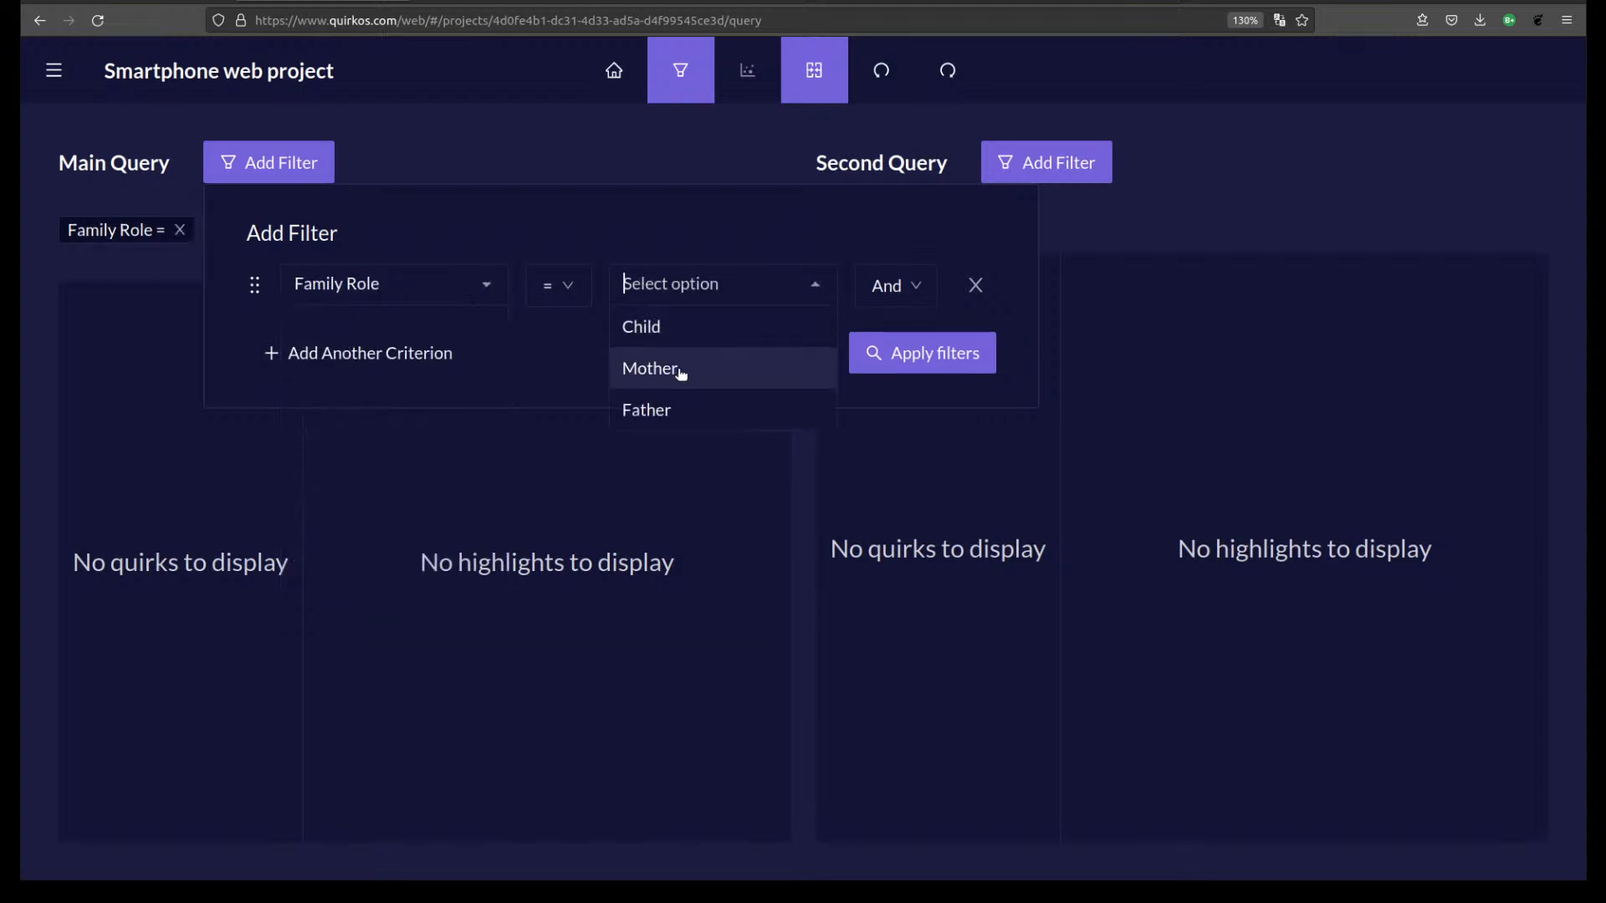
pyautogui.click(679, 369)
pyautogui.click(961, 373)
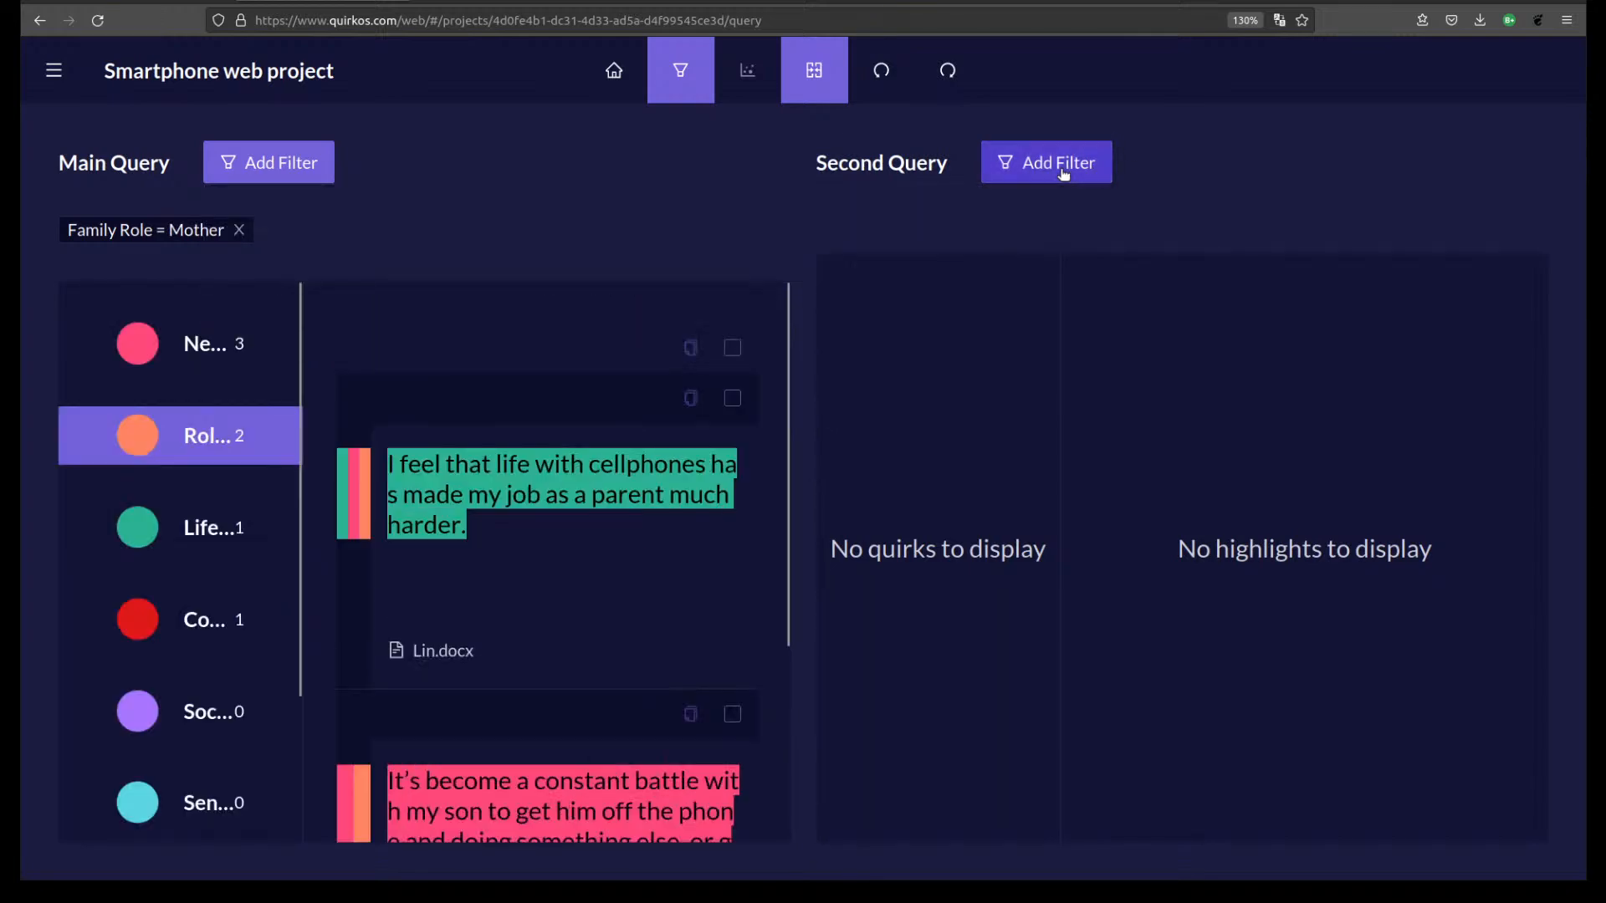
# Filter the second query to Family Role = Father.
pyautogui.click(1065, 162)
pyautogui.click(571, 287)
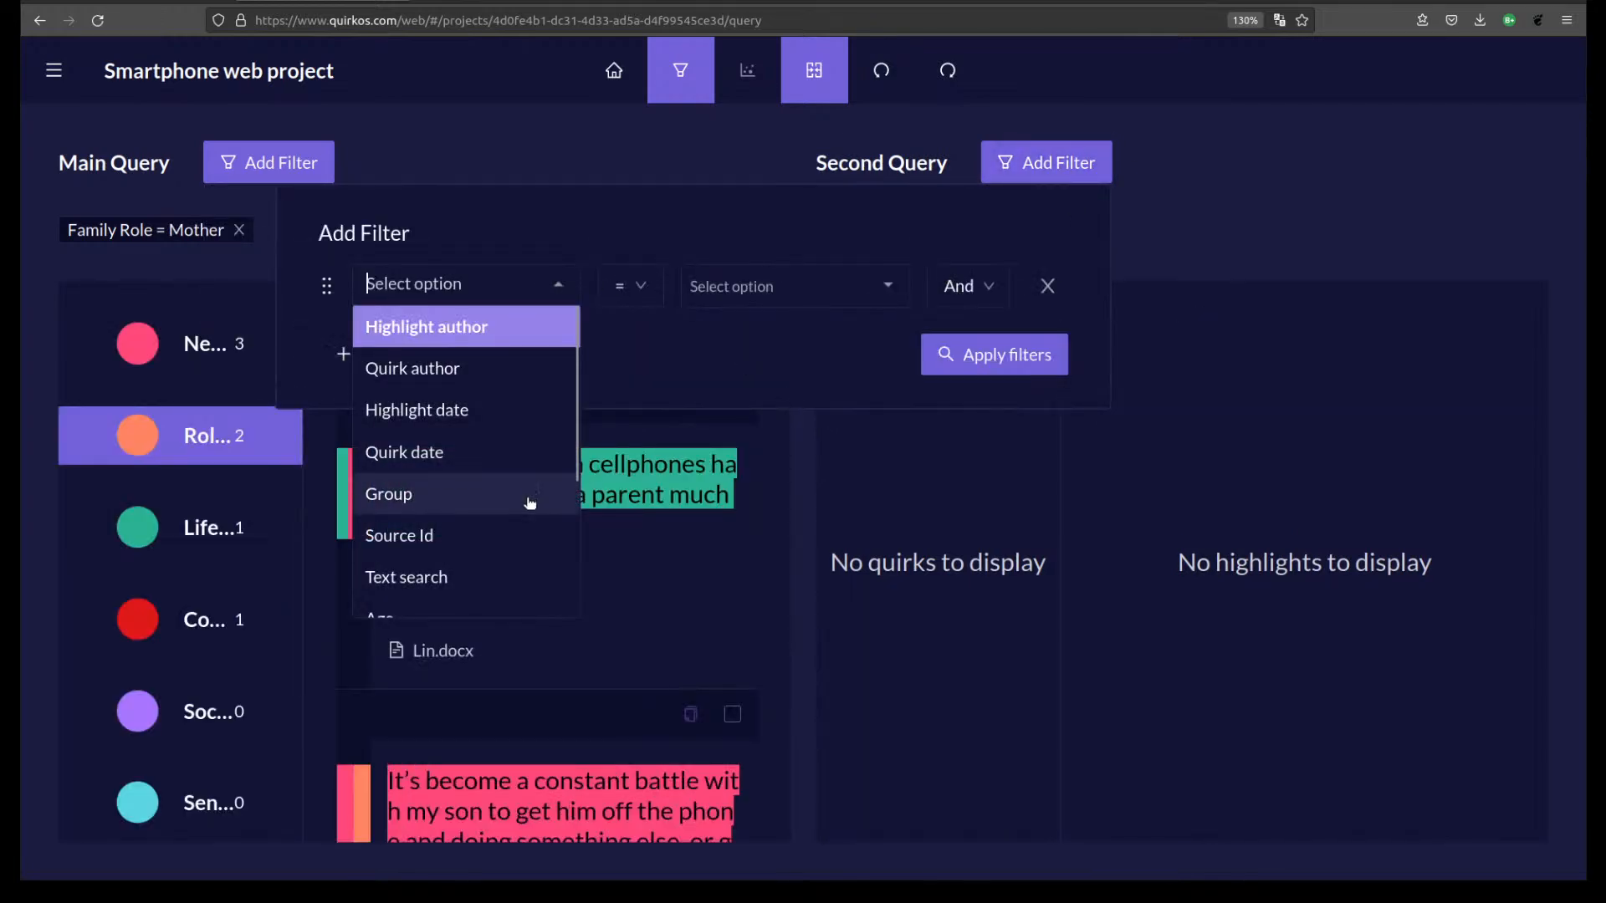
pyautogui.scroll(-3, 527, 502)
pyautogui.click(483, 470)
pyautogui.click(871, 282)
pyautogui.click(789, 407)
pyautogui.click(1036, 358)
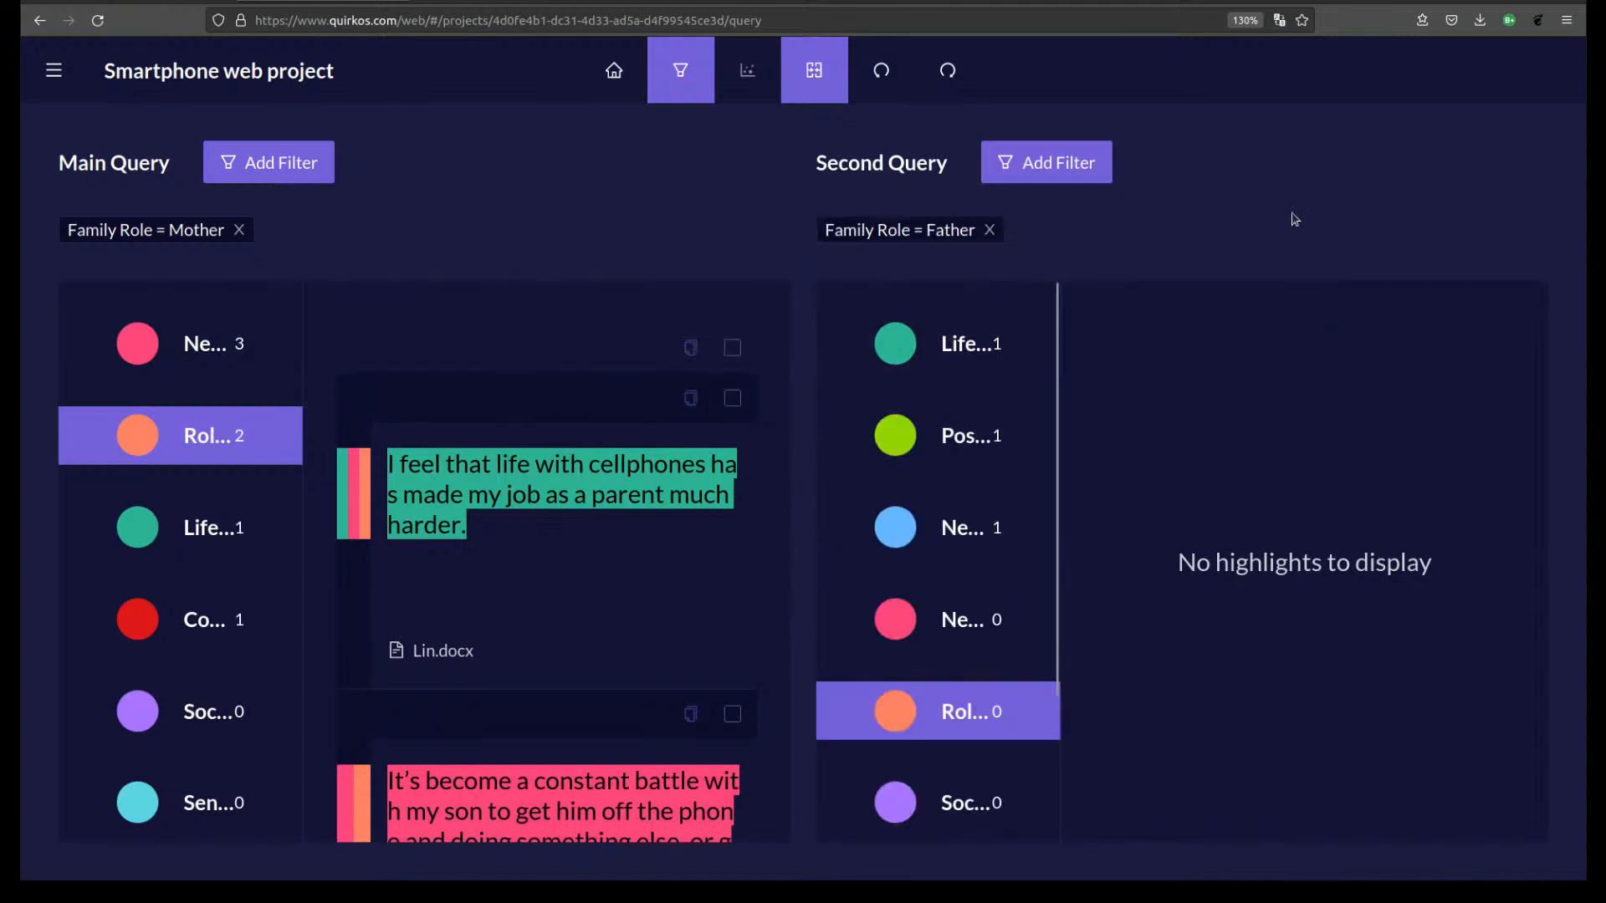
# View the mother's Negative highlights, compare both parents' Life with cellphones highlights, and highlight the full Lin.docx quote.
pyautogui.click(187, 358)
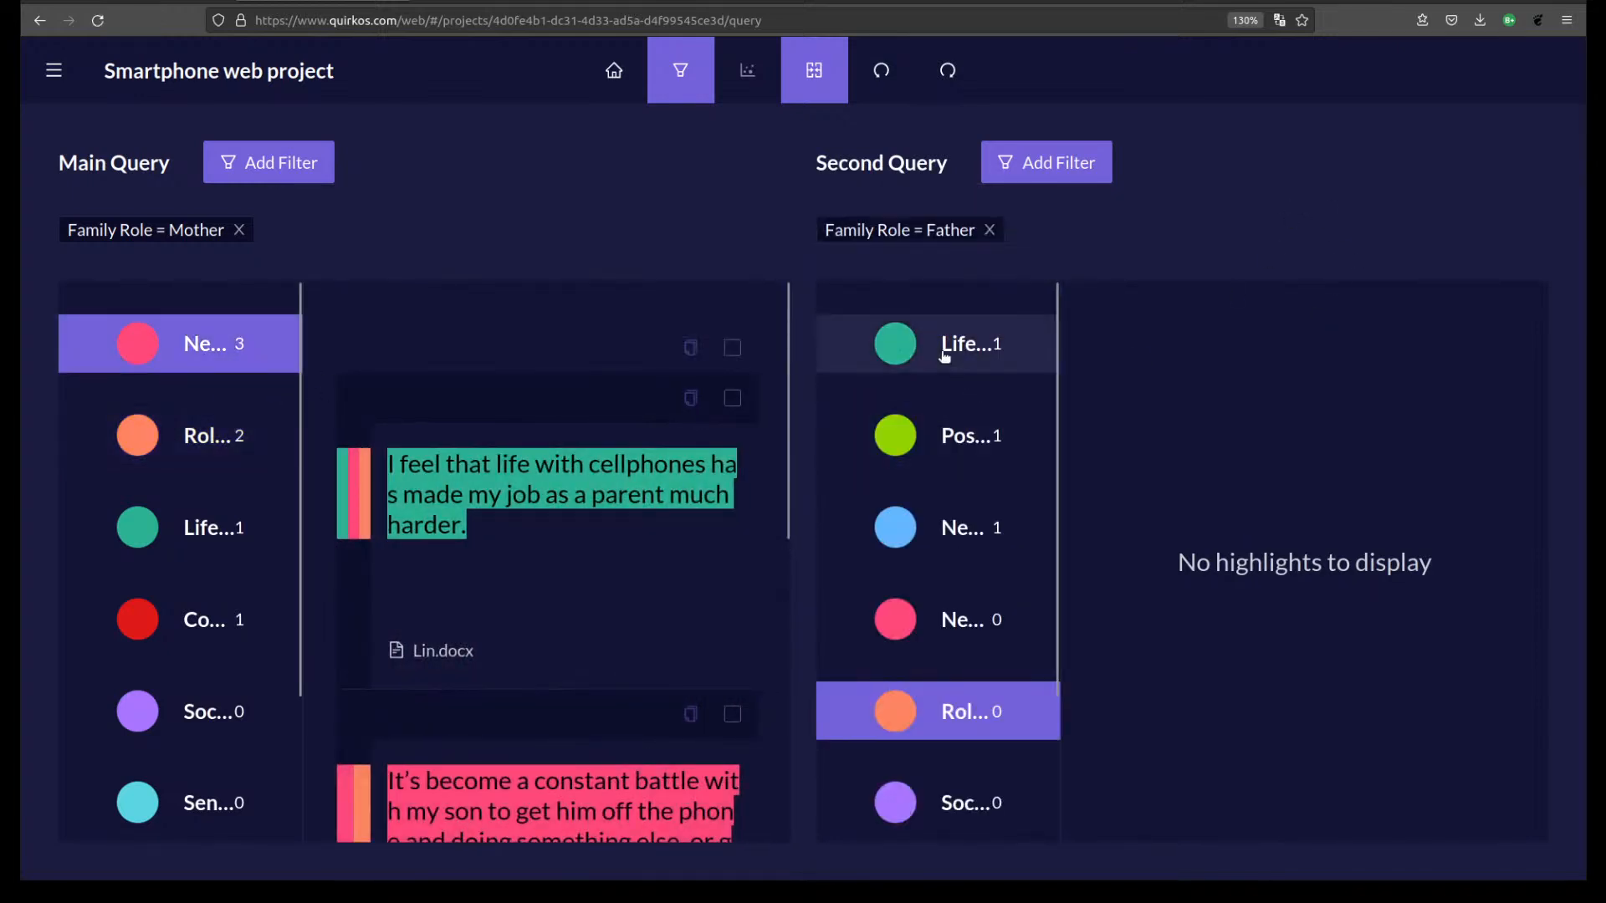
pyautogui.click(950, 346)
pyautogui.click(243, 522)
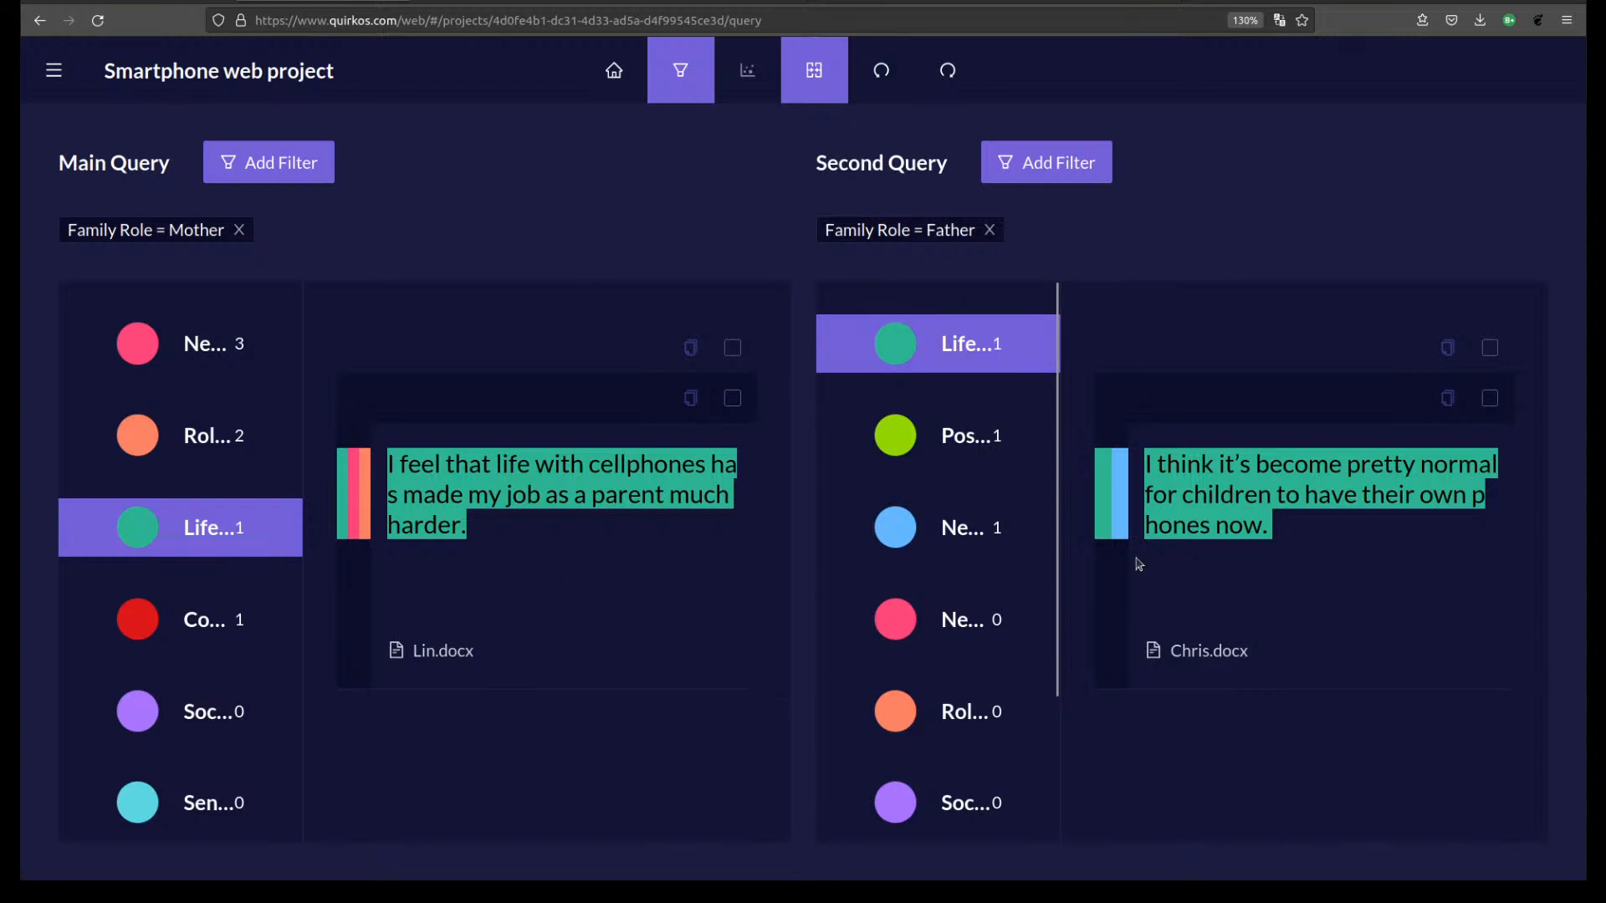
pyautogui.moveTo(504, 535); pyautogui.dragTo(382, 465)
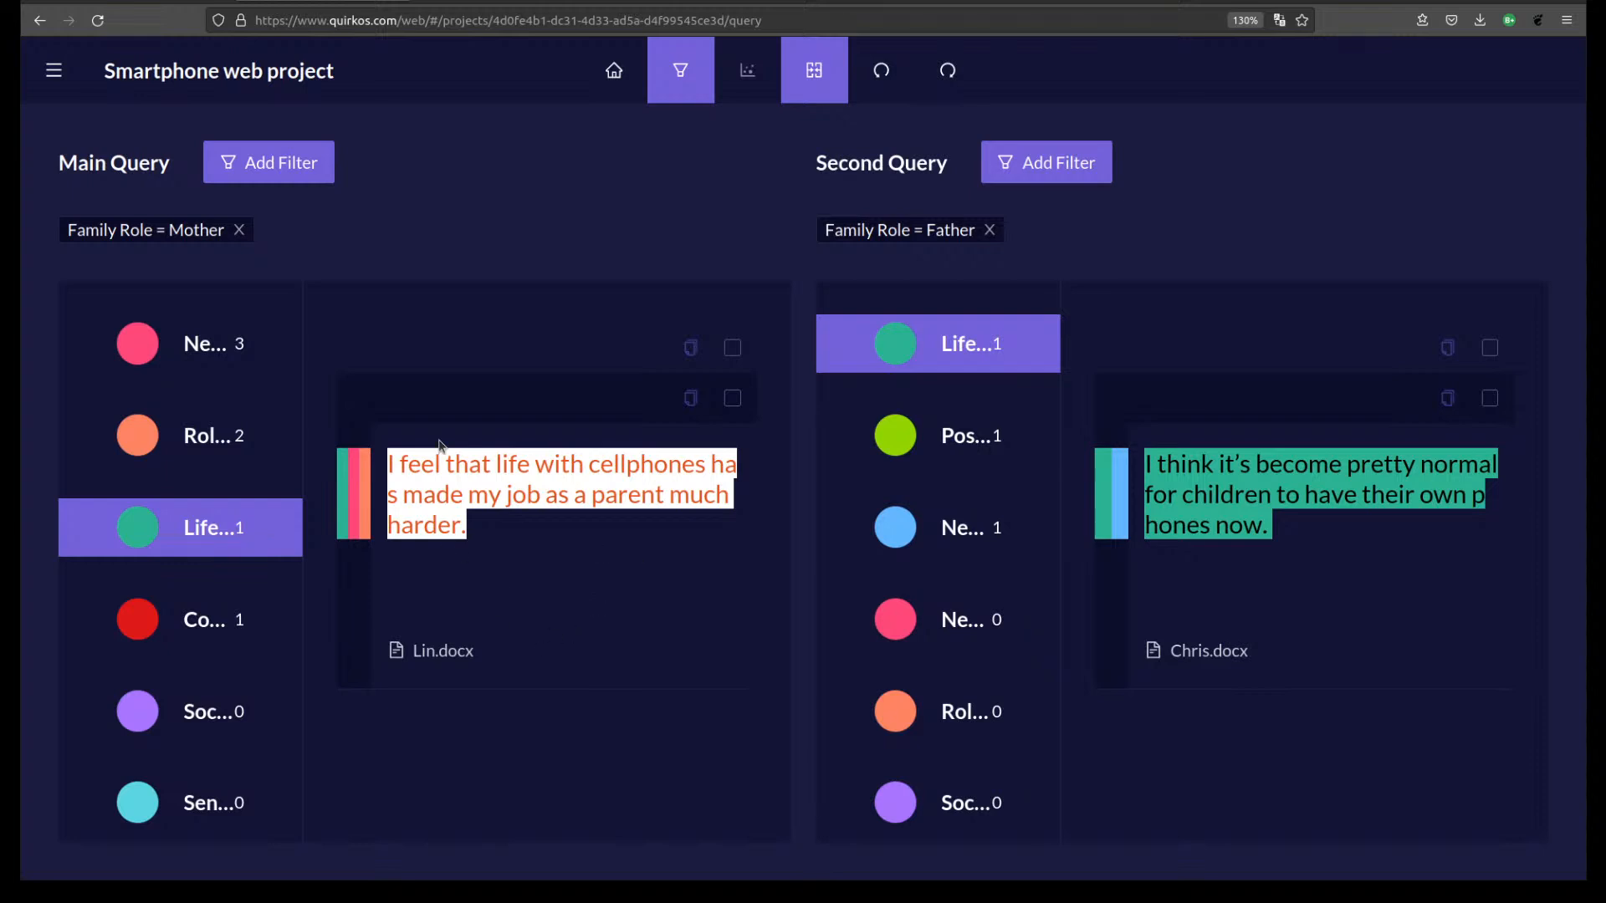
# Compare both parents' Life with cellphones quotes by briefly highlighting the Chris.docx text and the Lin.docx text.
pyautogui.click(592, 620)
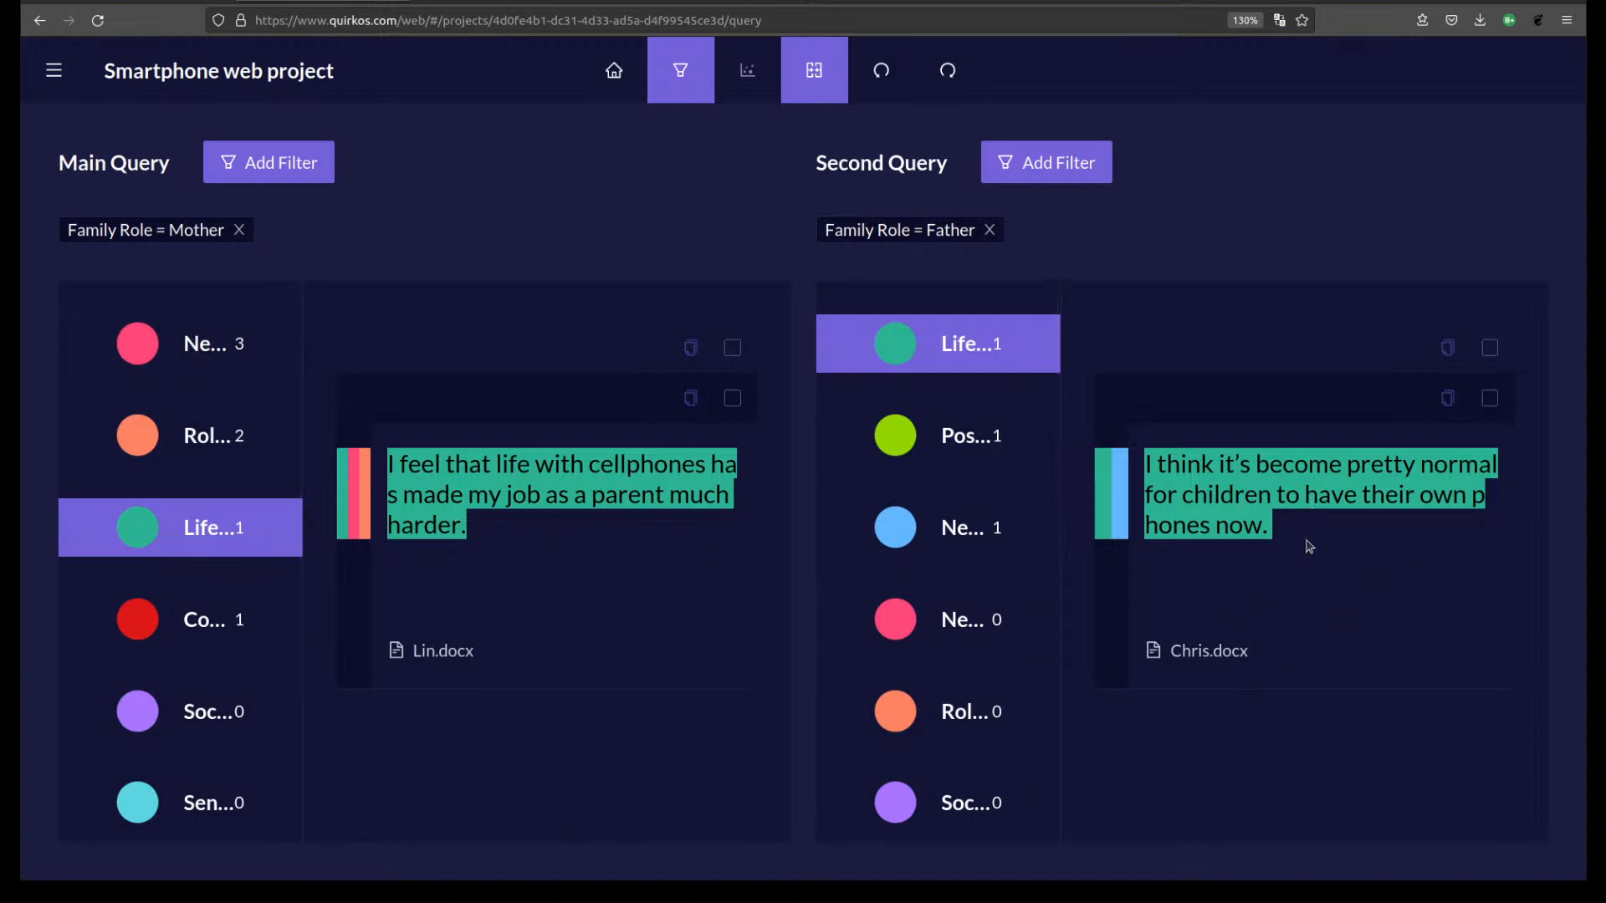
pyautogui.moveTo(1284, 537); pyautogui.dragTo(1139, 460)
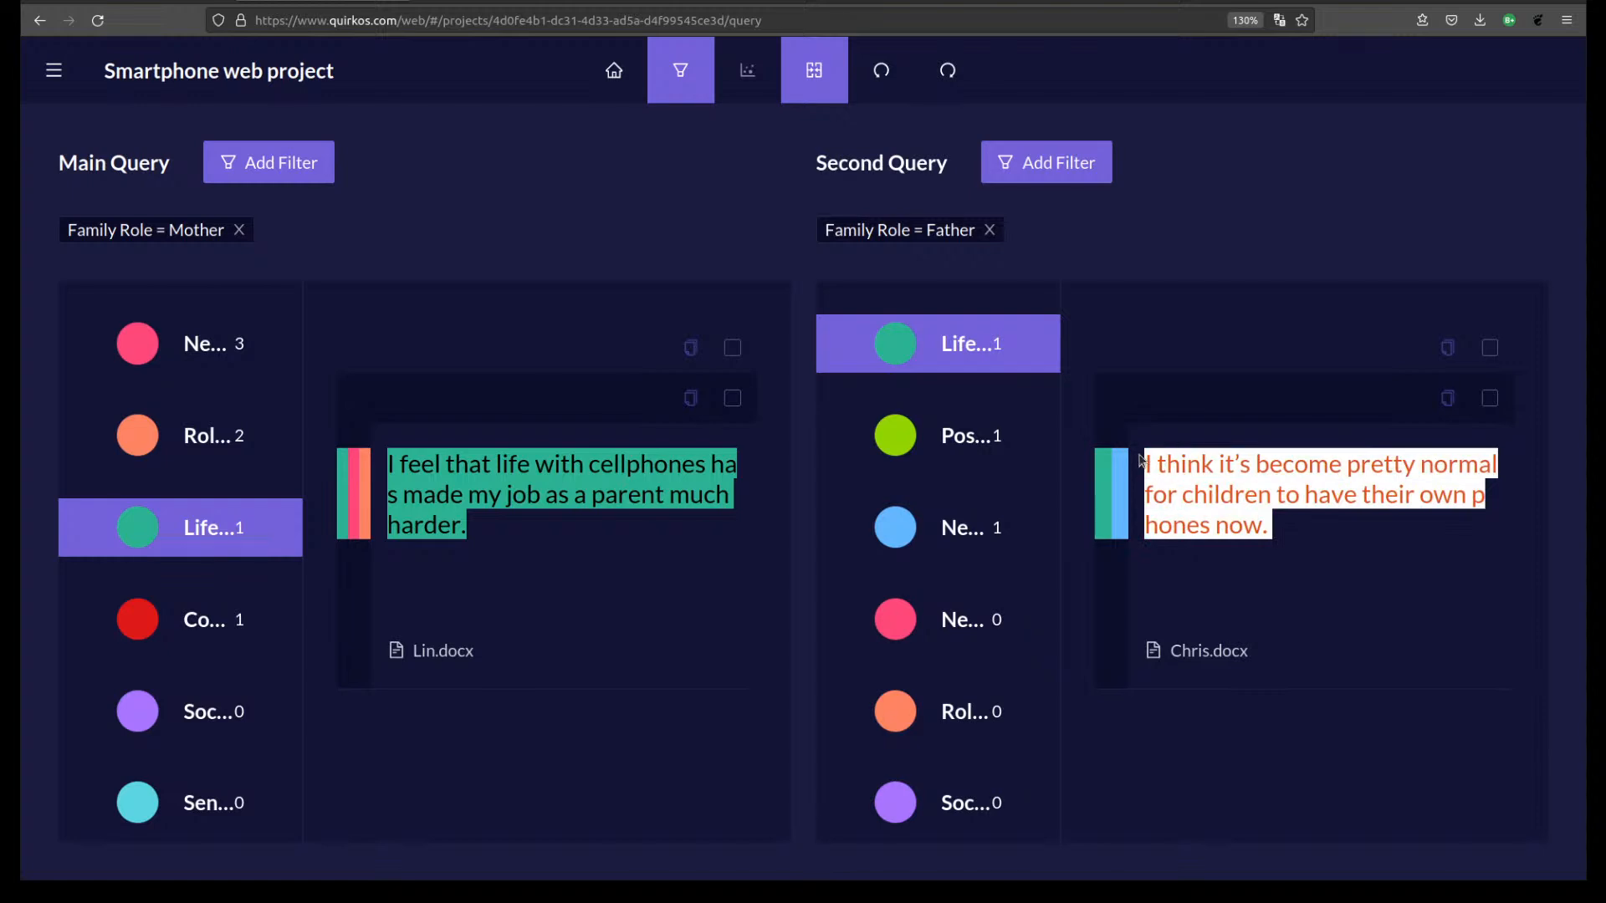
pyautogui.click(1272, 569)
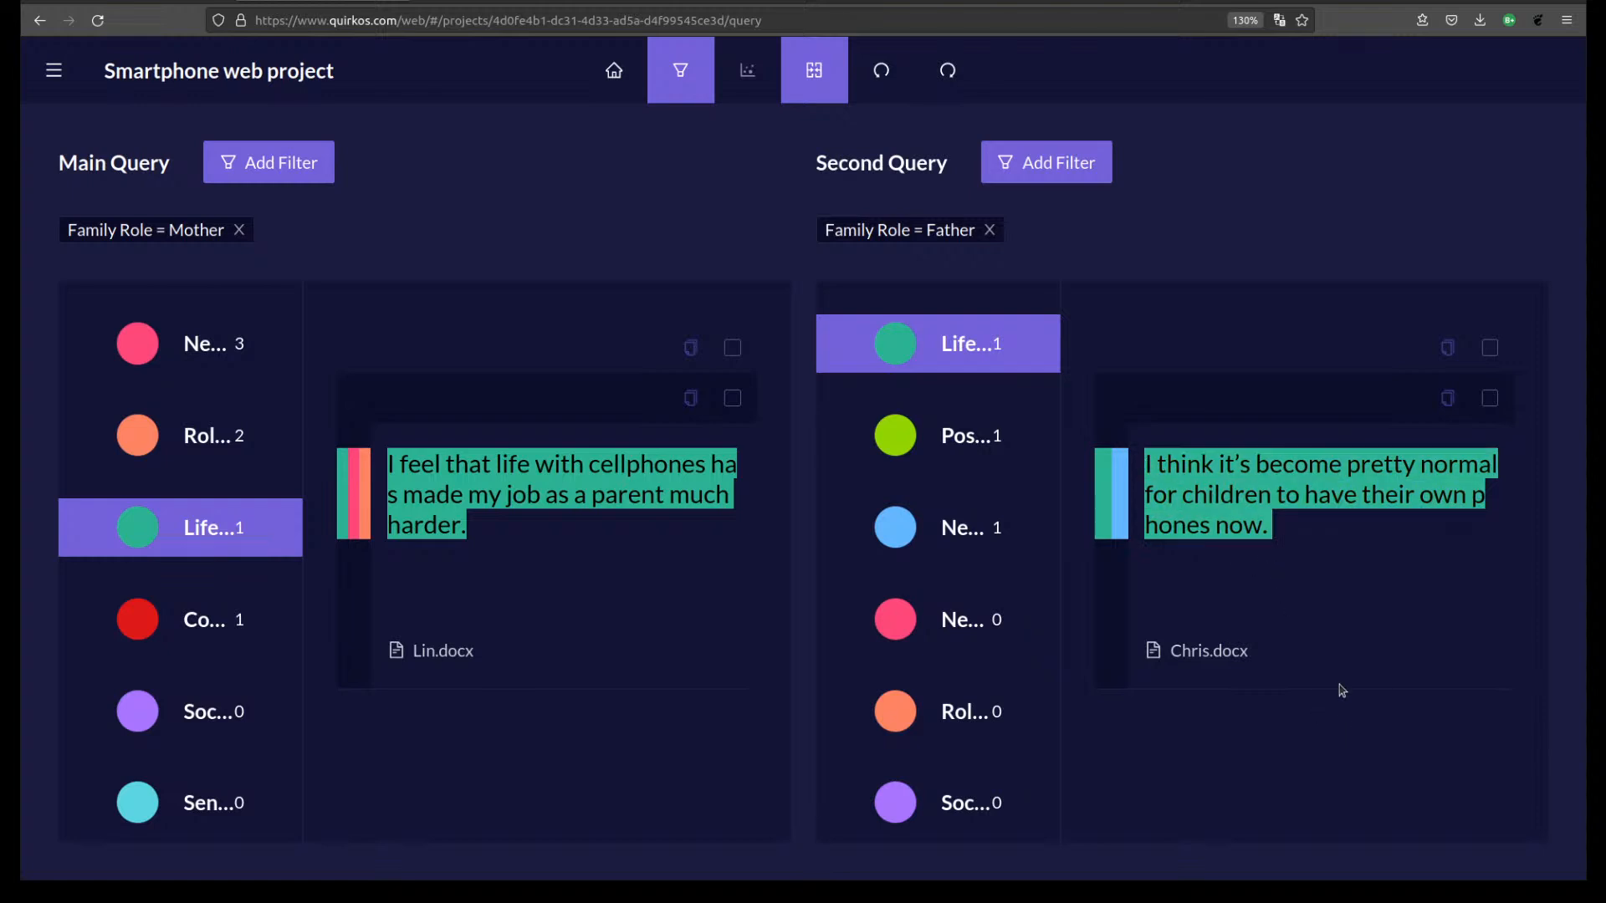
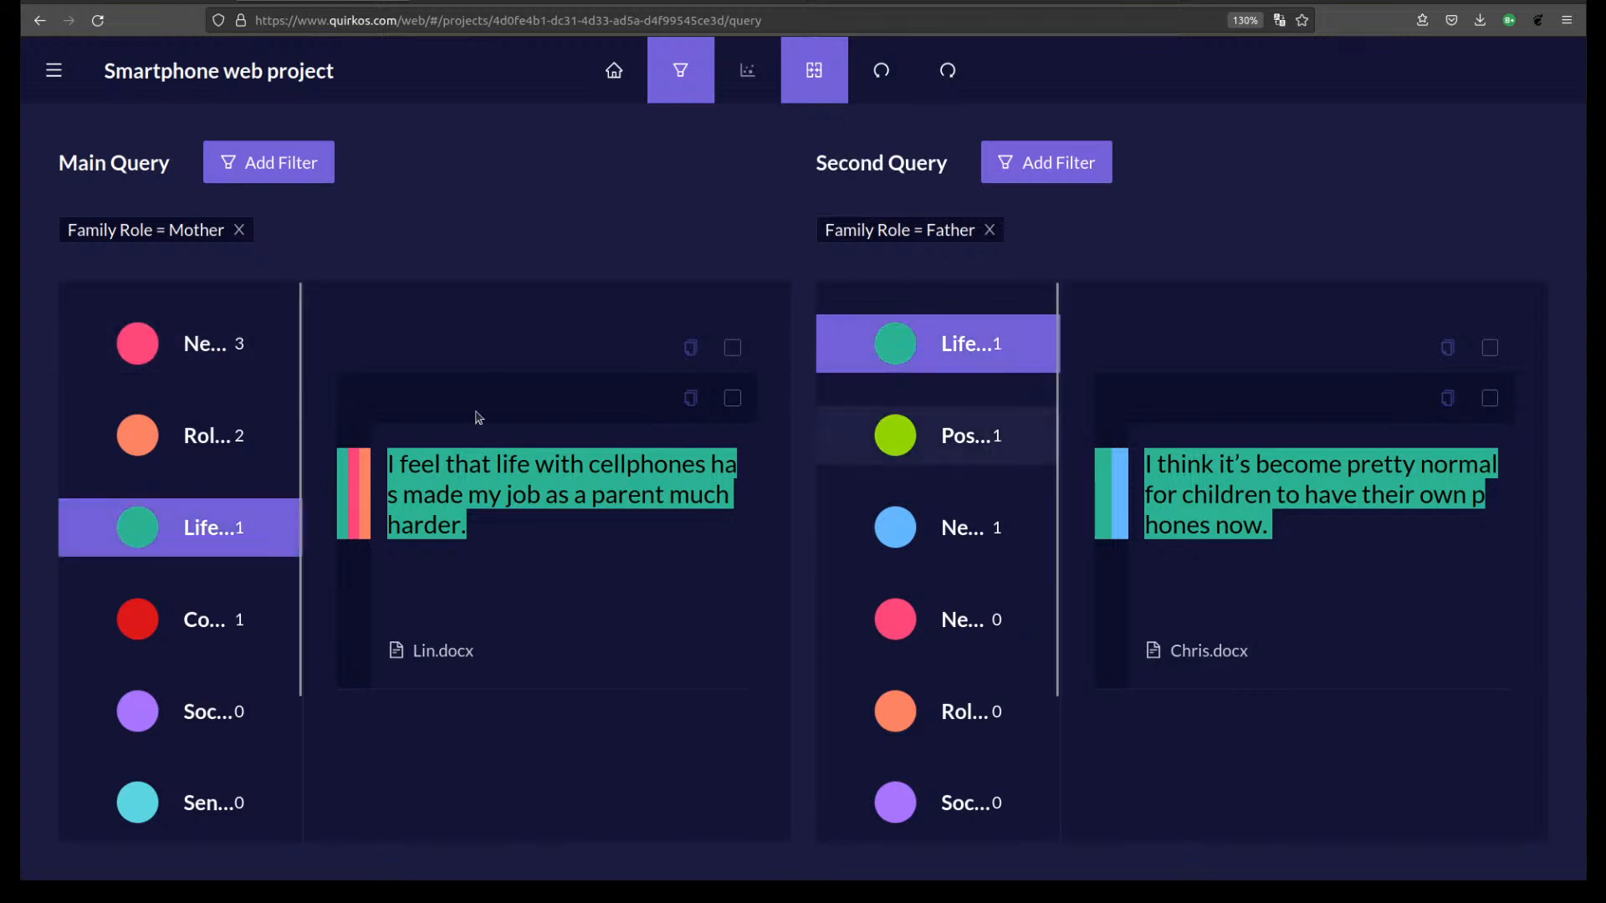
pyautogui.moveTo(527, 530); pyautogui.dragTo(412, 478)
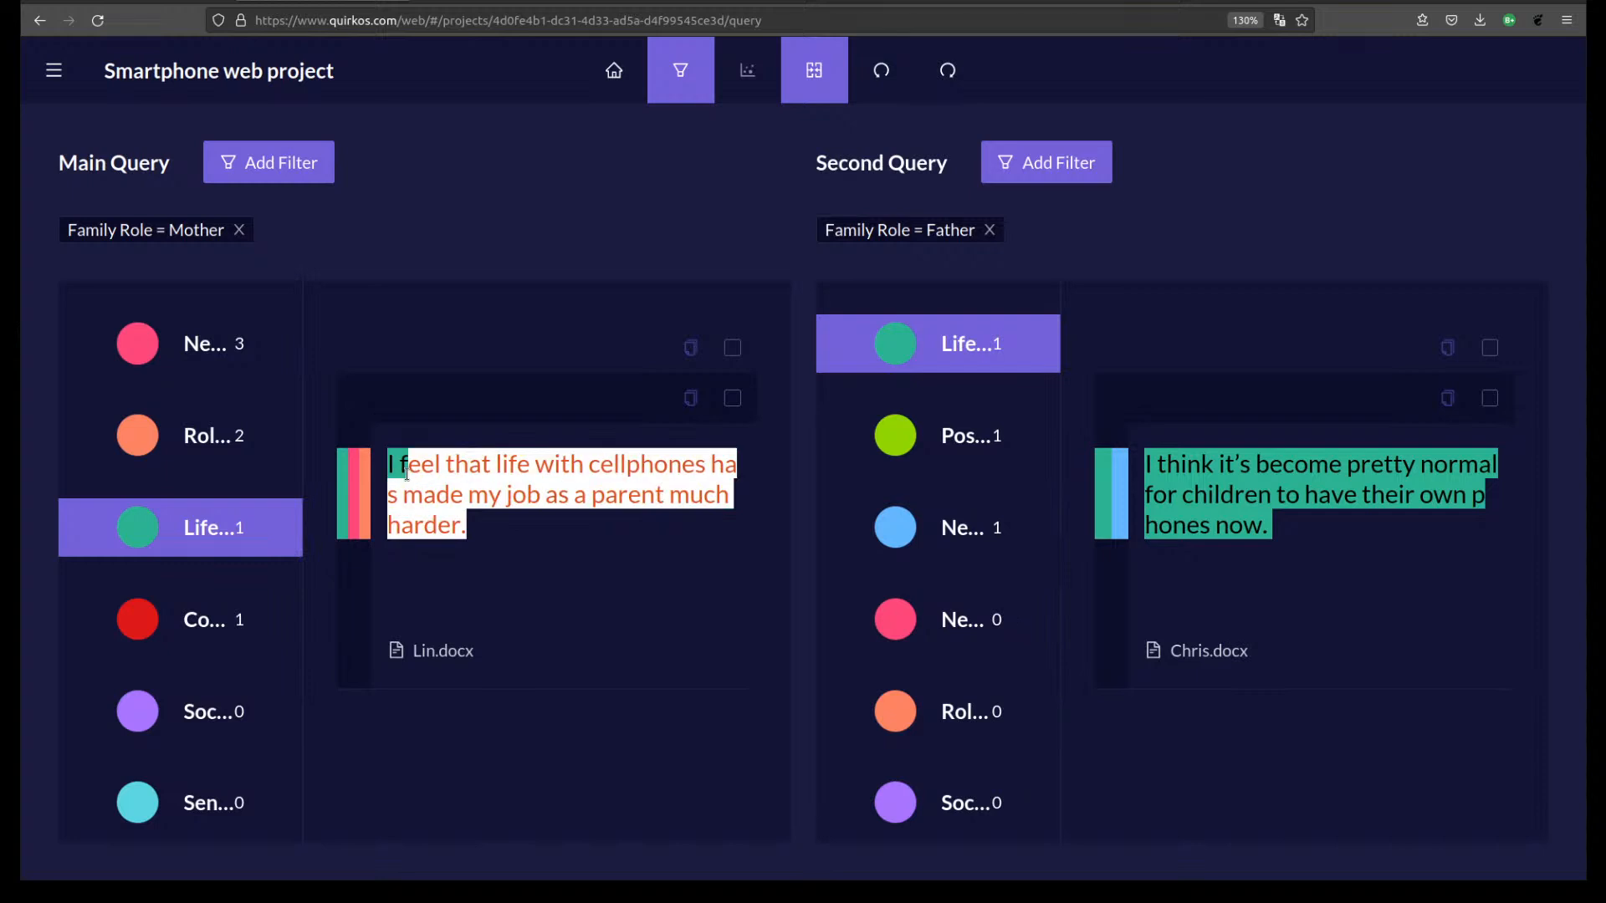
pyautogui.click(658, 604)
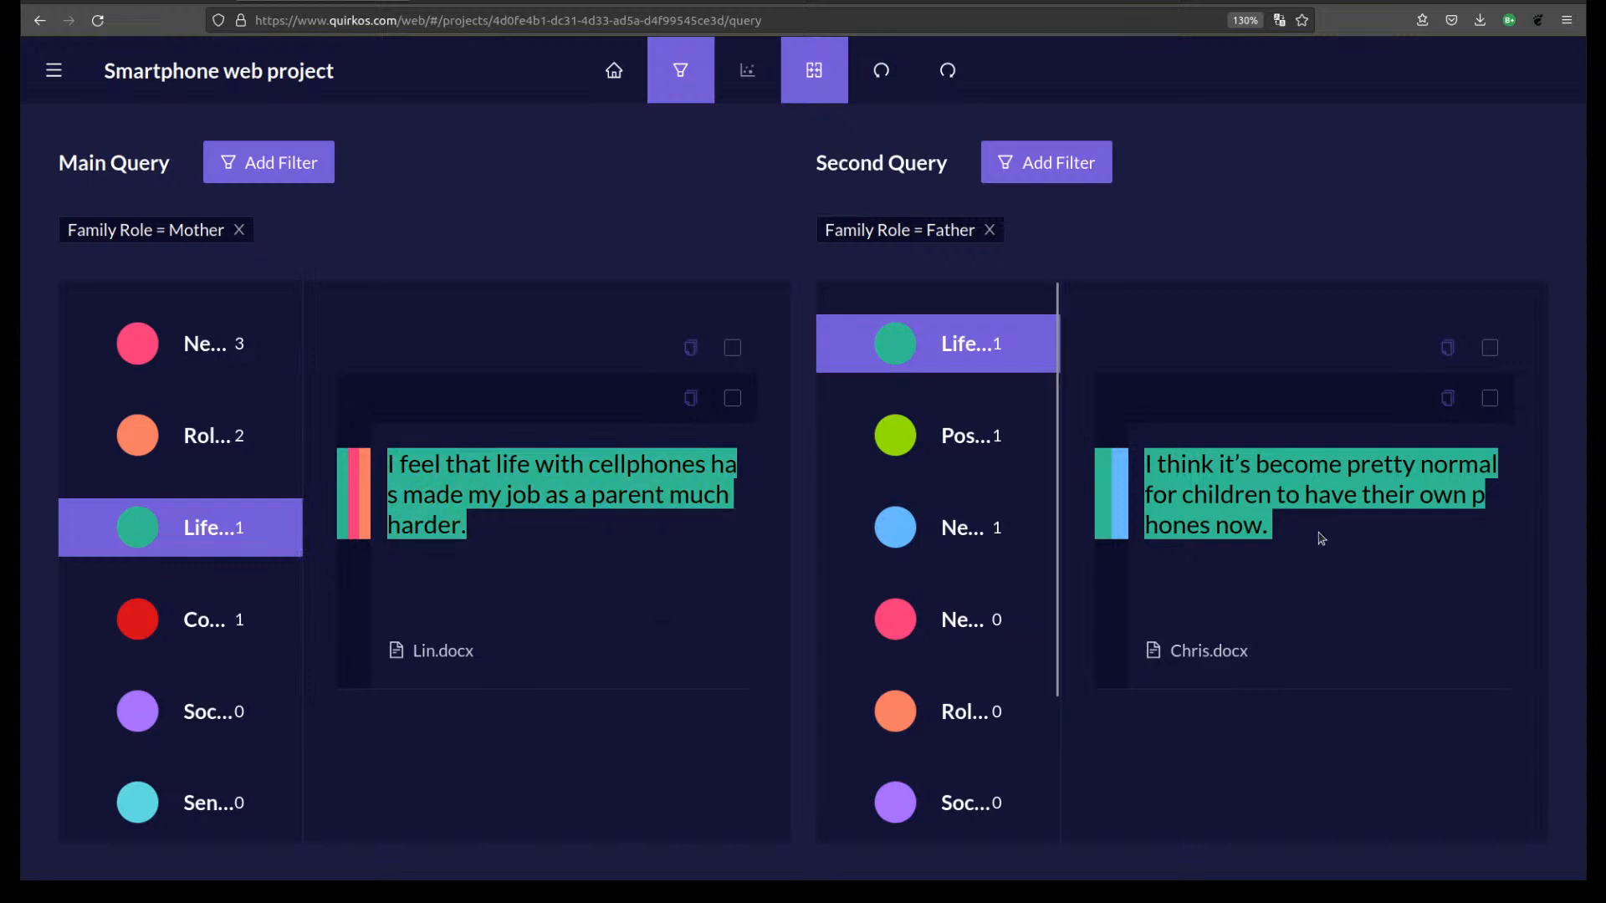
pyautogui.moveTo(1322, 539); pyautogui.dragTo(1145, 456)
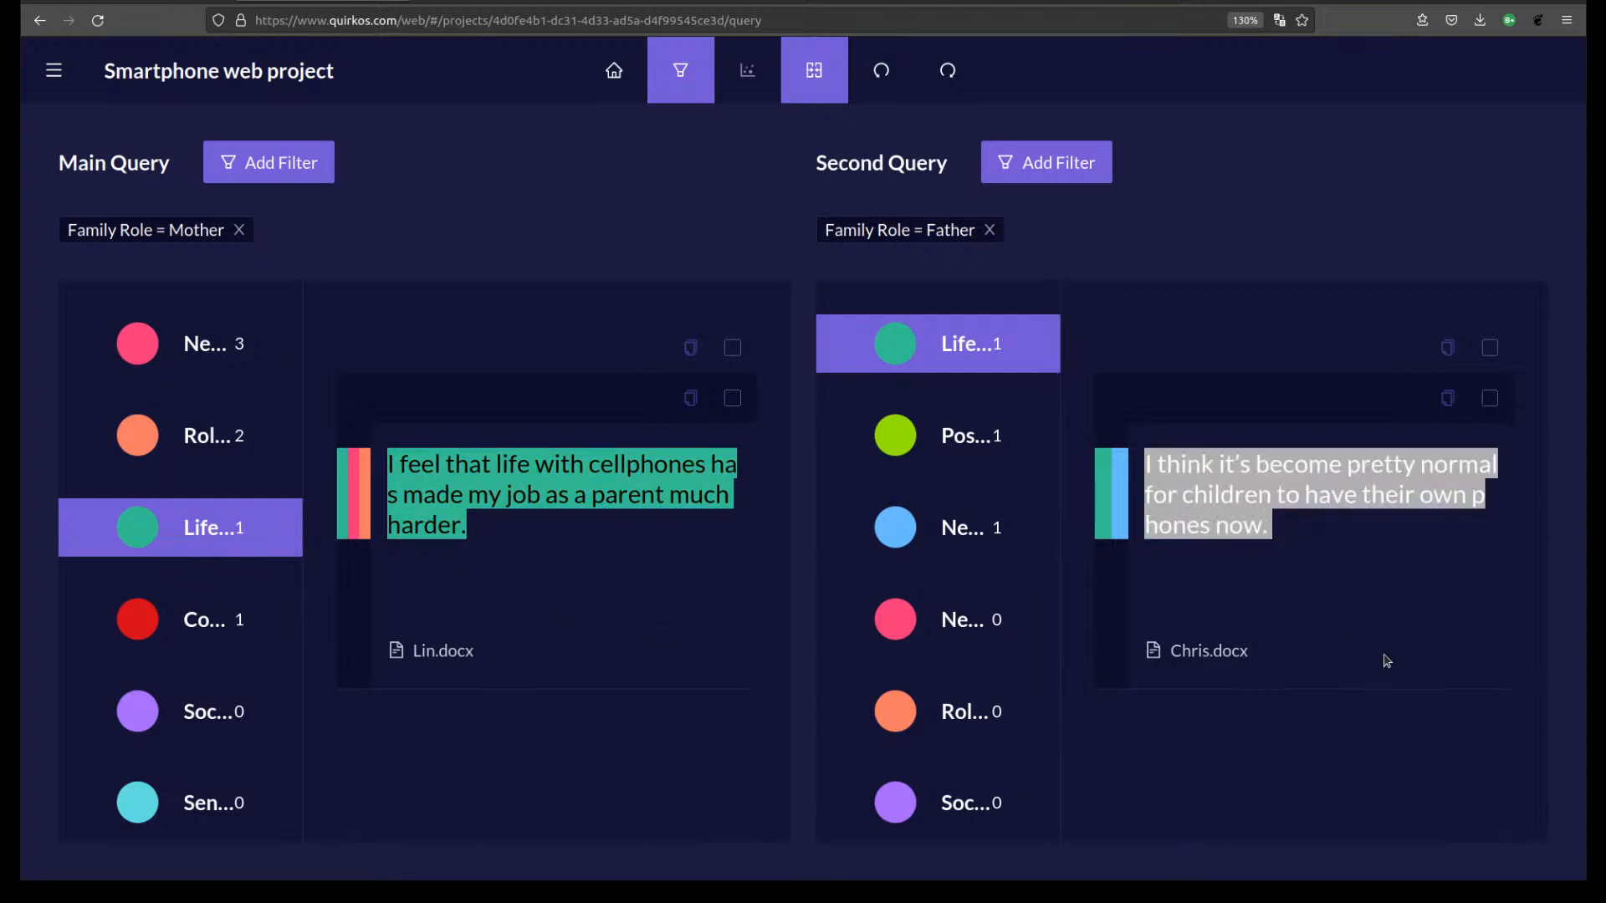
pyautogui.click(1158, 553)
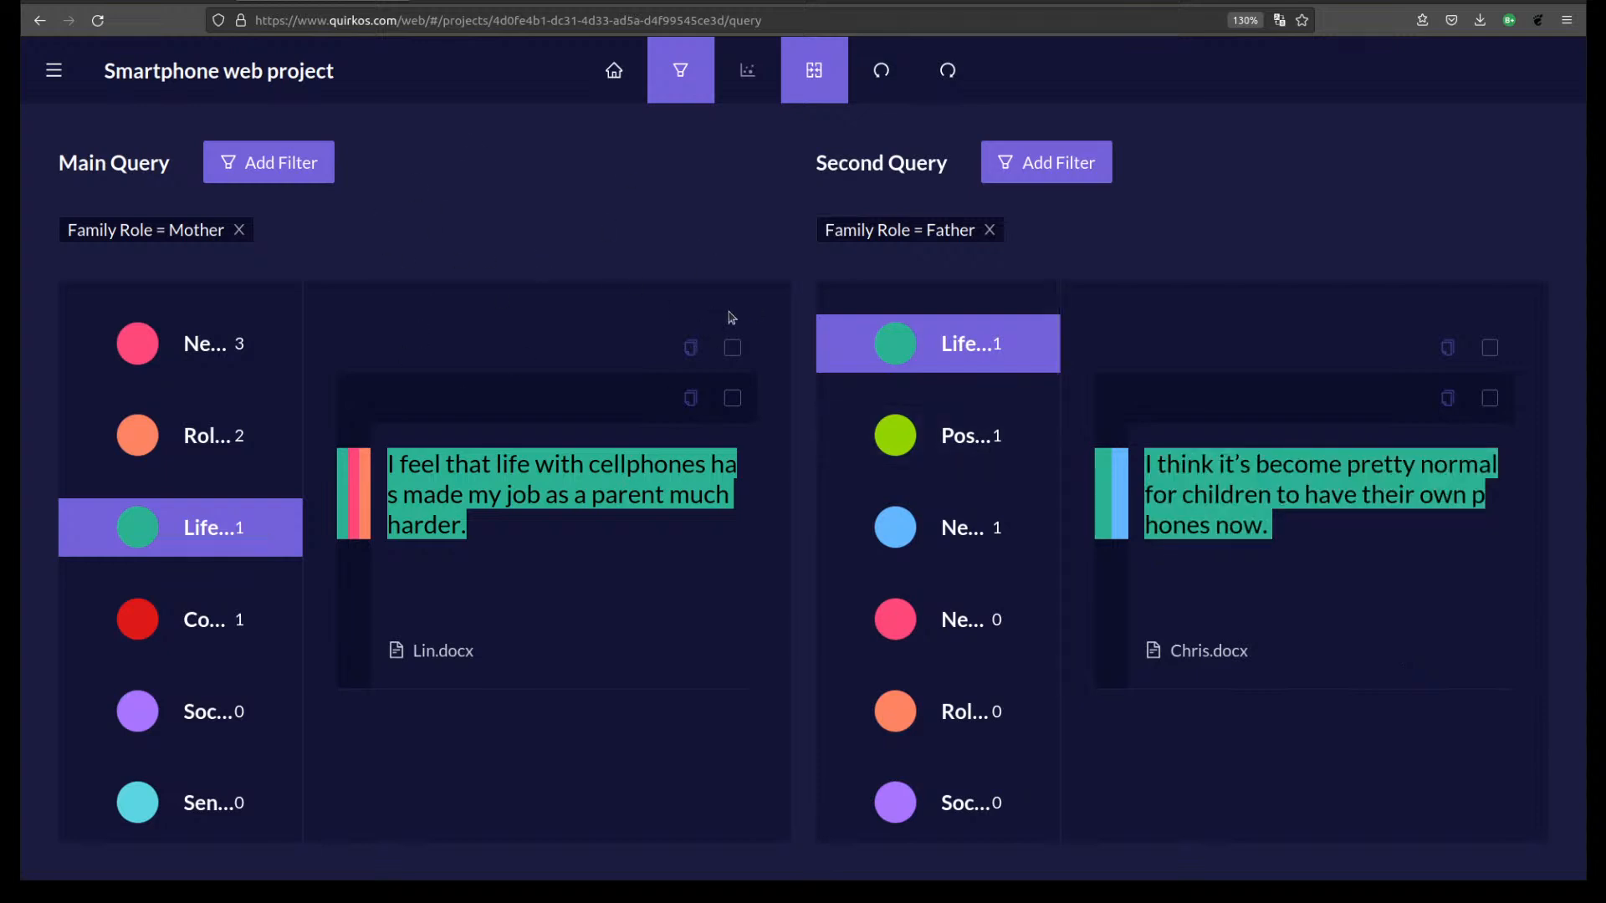
# Replace the main query's Family Role criterion with Age = 34 and apply the filter.
pyautogui.click(290, 161)
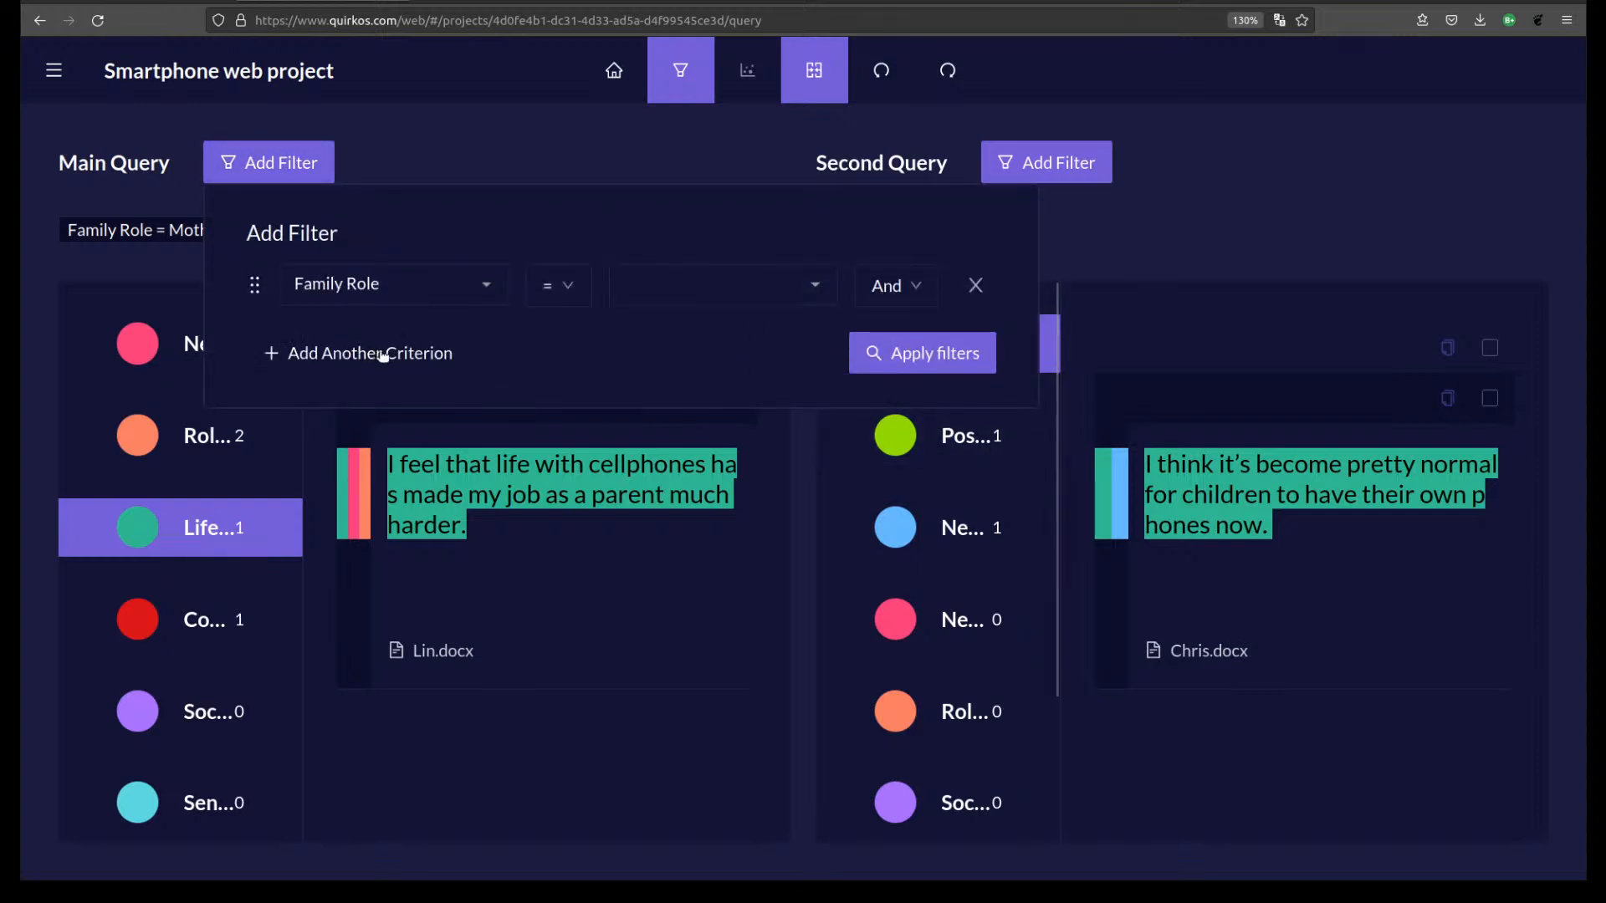
pyautogui.click(486, 286)
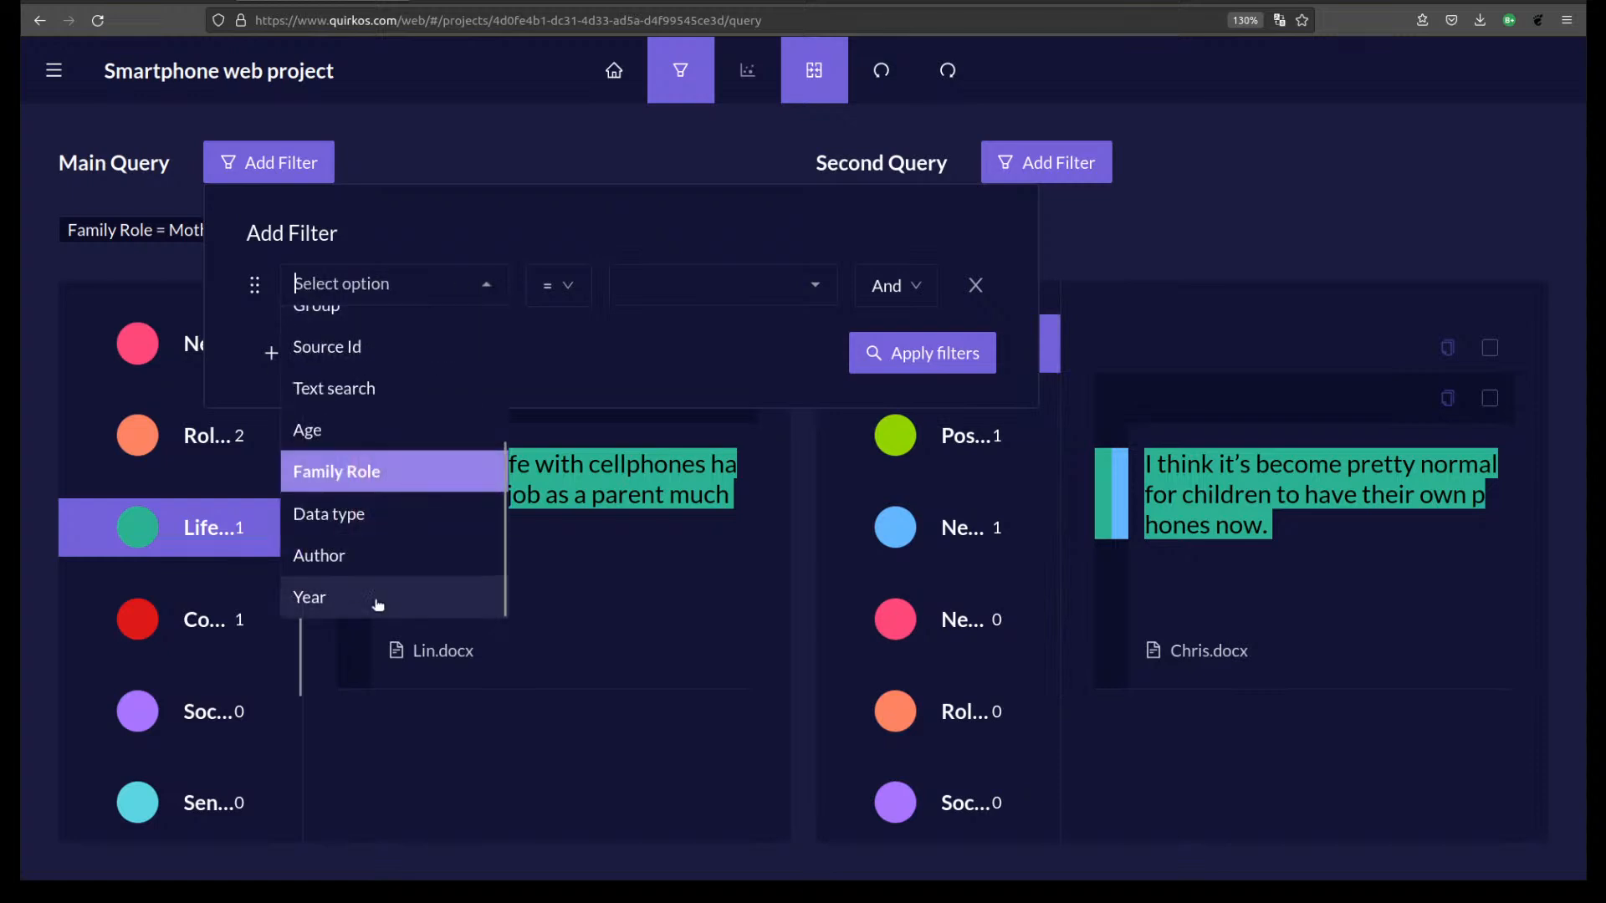
pyautogui.click(357, 434)
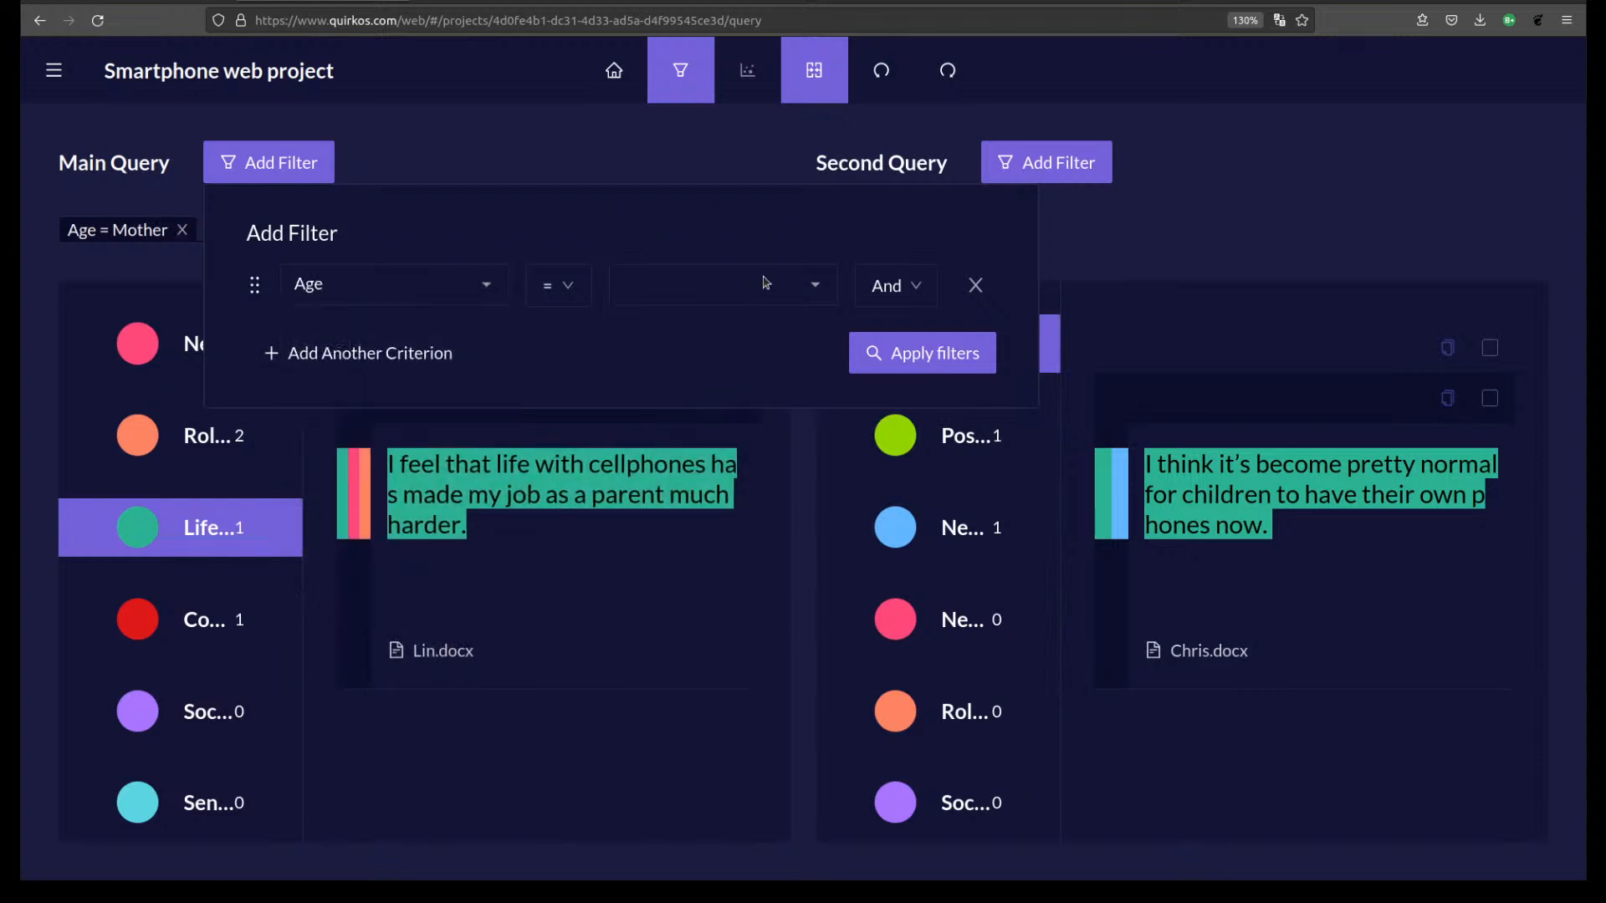
pyautogui.click(756, 287)
pyautogui.click(559, 284)
pyautogui.click(556, 286)
pyautogui.click(565, 326)
pyautogui.click(807, 288)
pyautogui.click(632, 363)
pyautogui.click(951, 358)
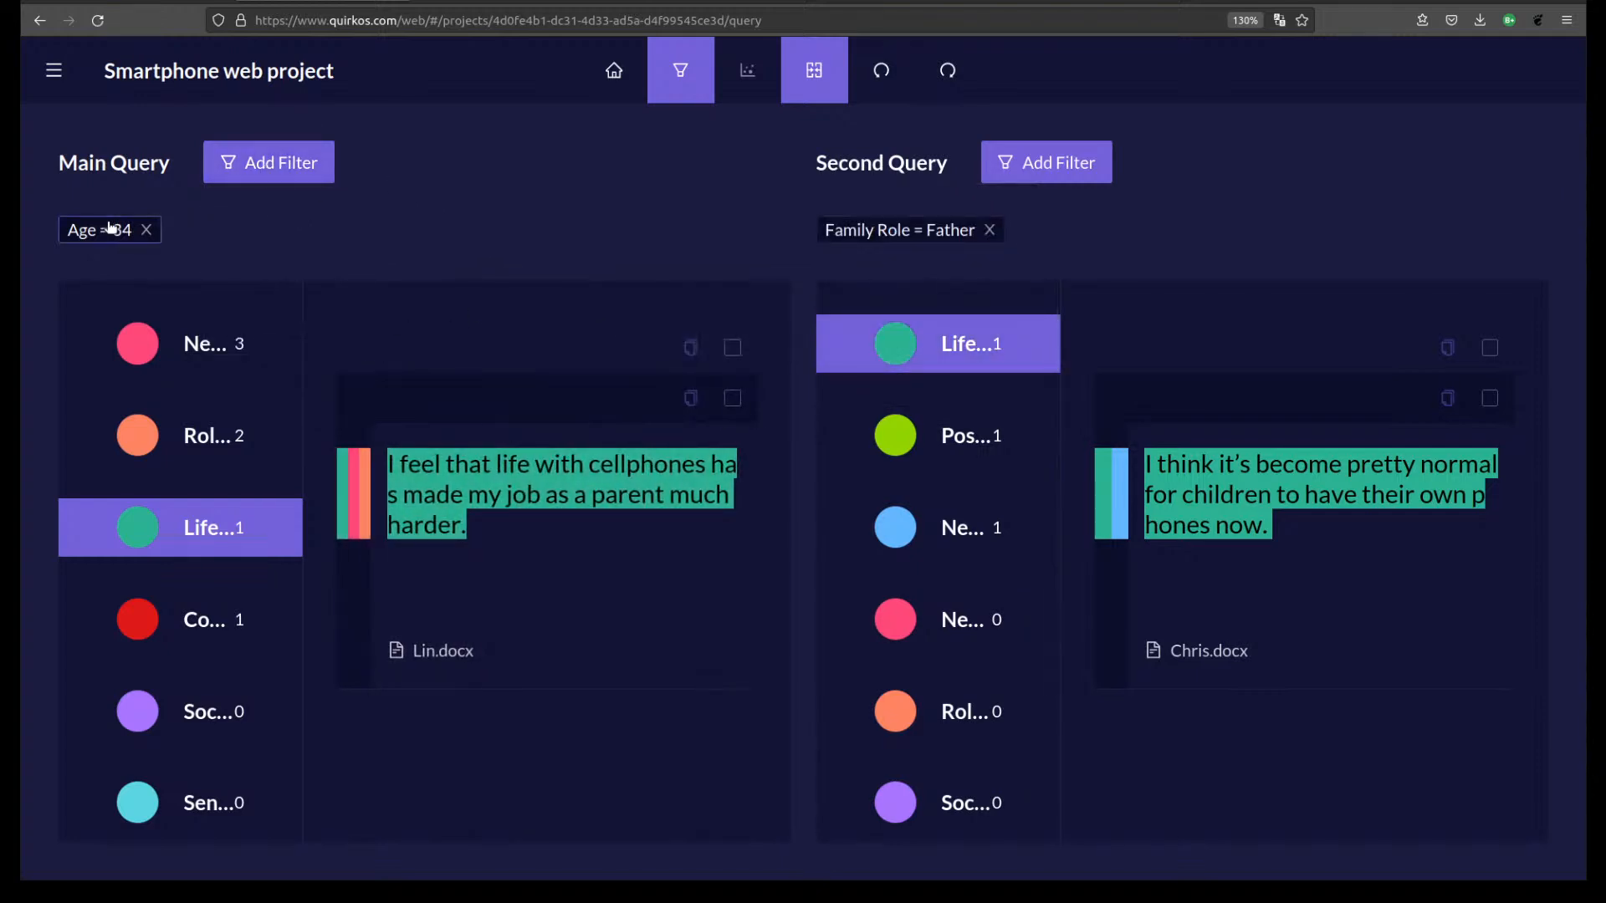
# Add a second criterion to the main query, joined with And, and base it on Data type.
pyautogui.click(269, 177)
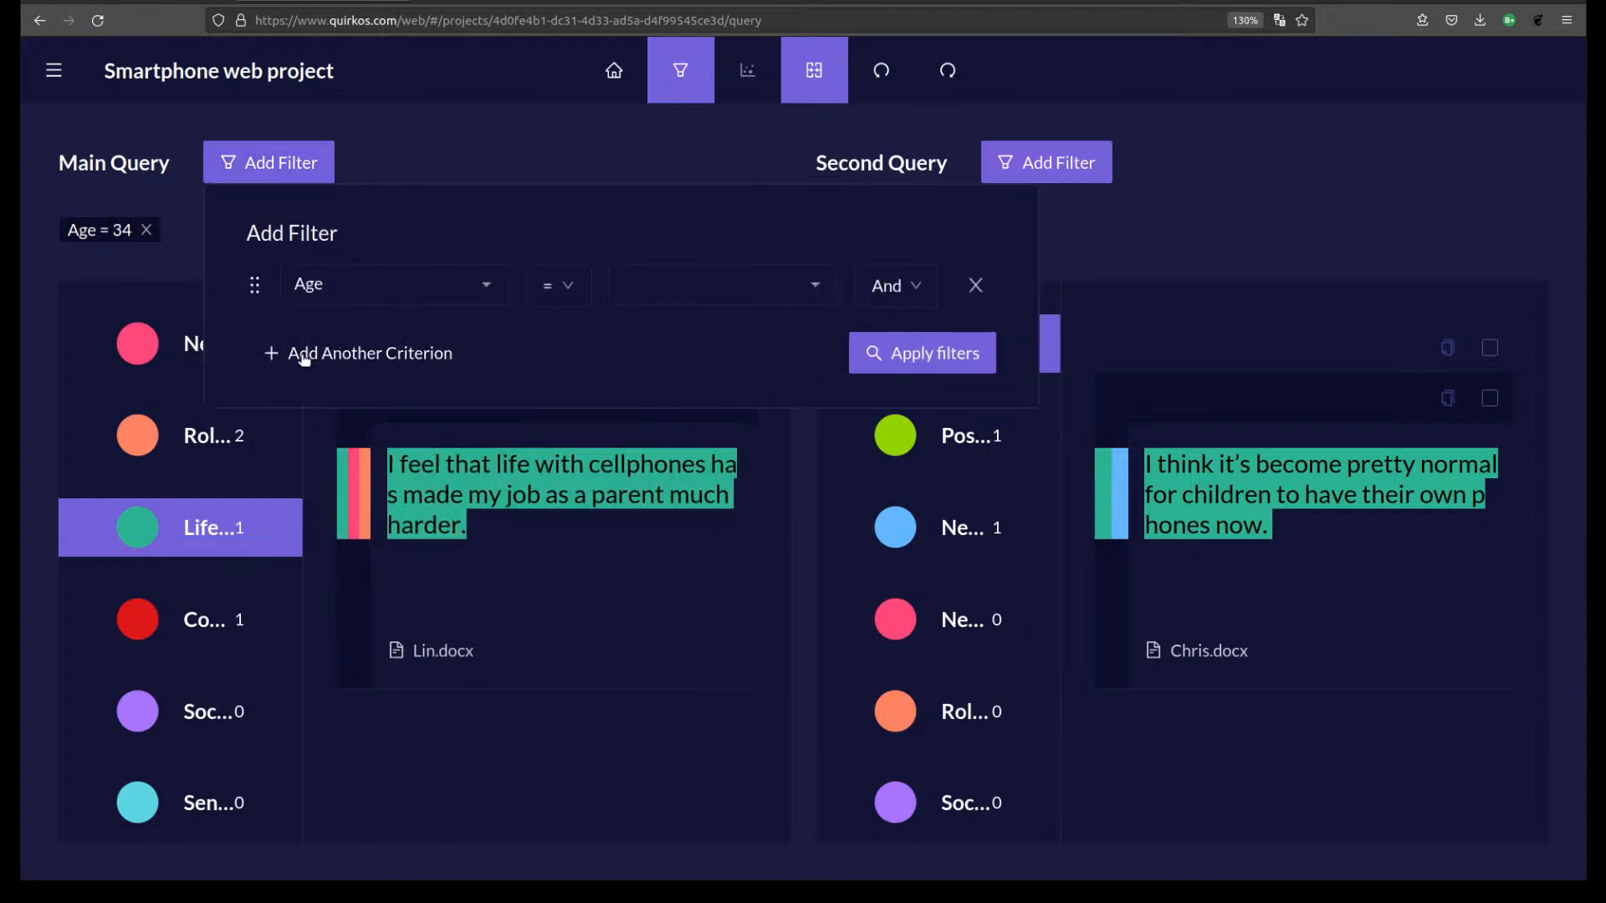
pyautogui.click(303, 356)
pyautogui.click(439, 360)
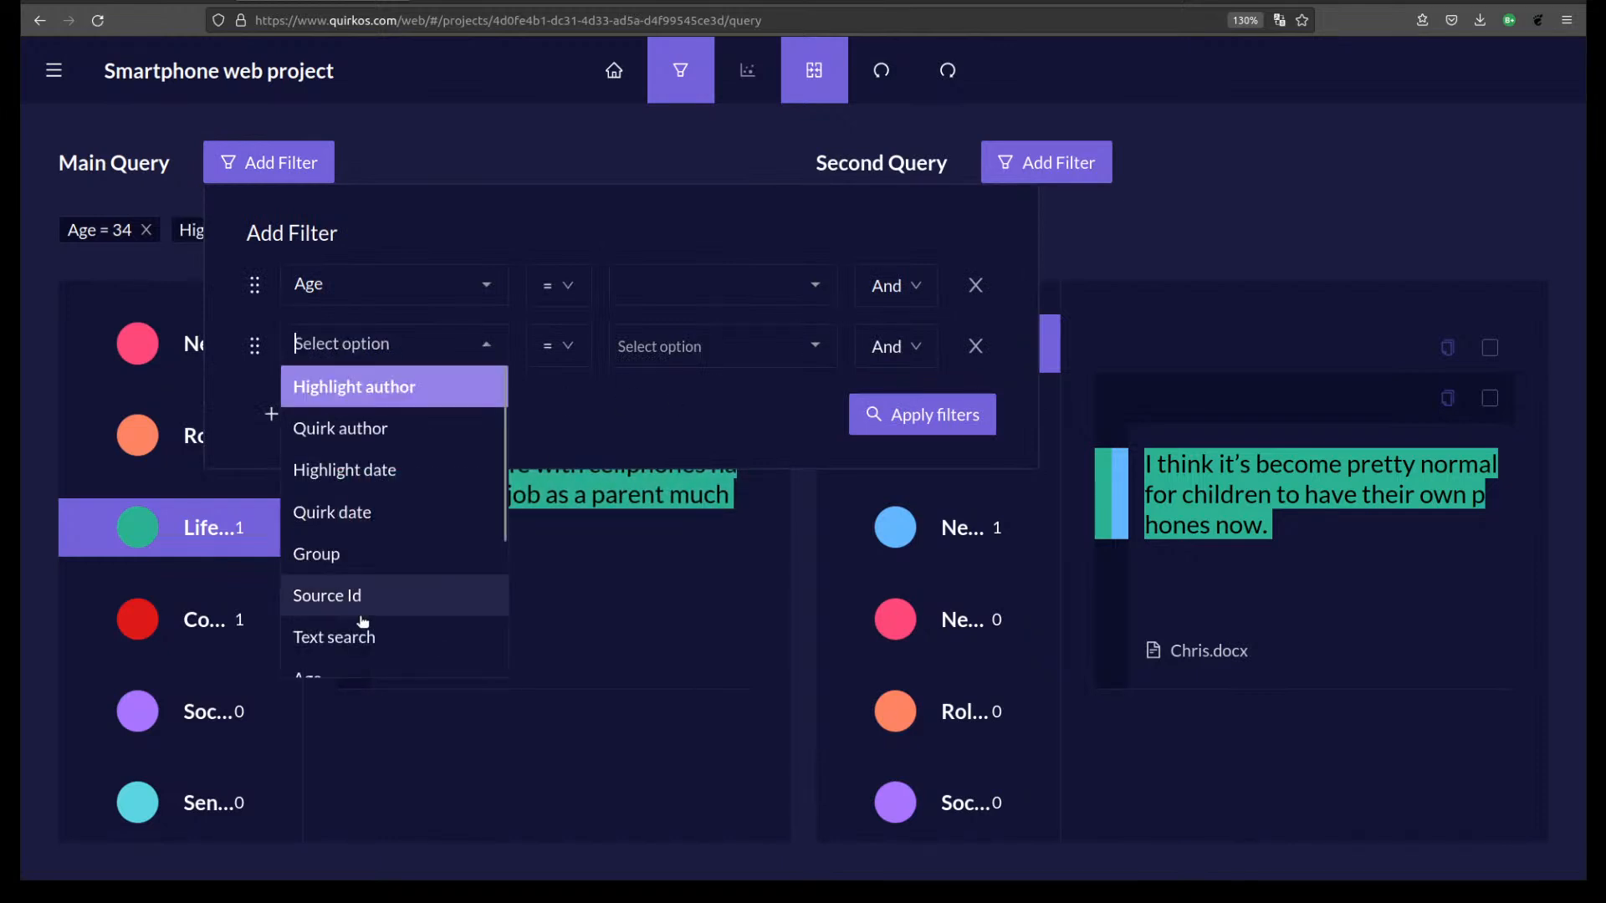
pyautogui.scroll(-2, 368, 552)
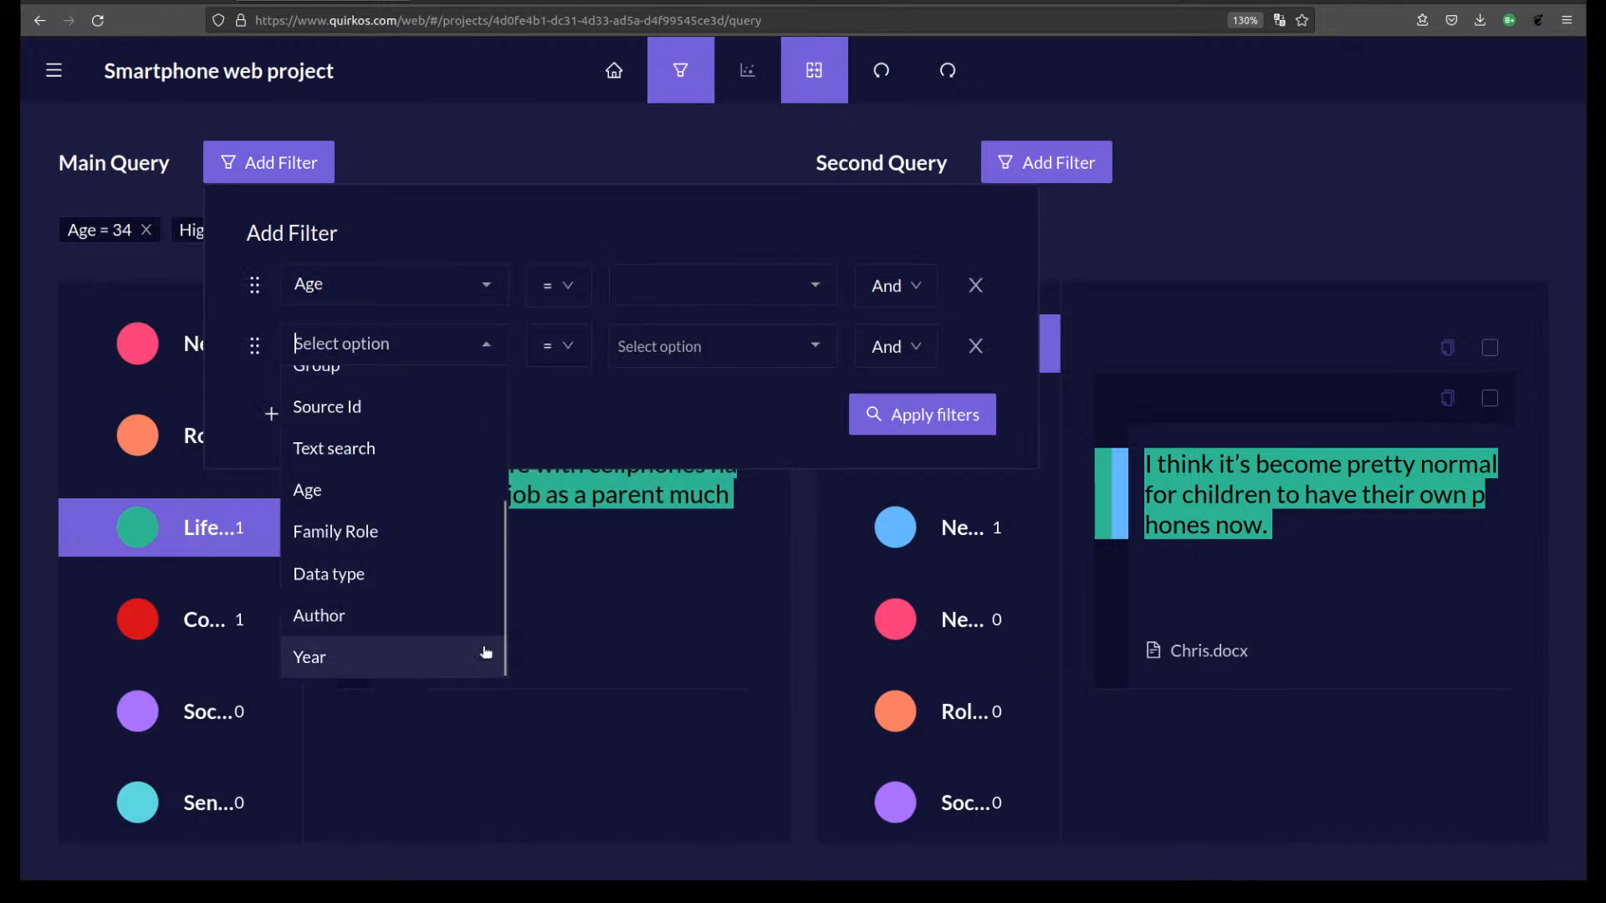
pyautogui.click(359, 574)
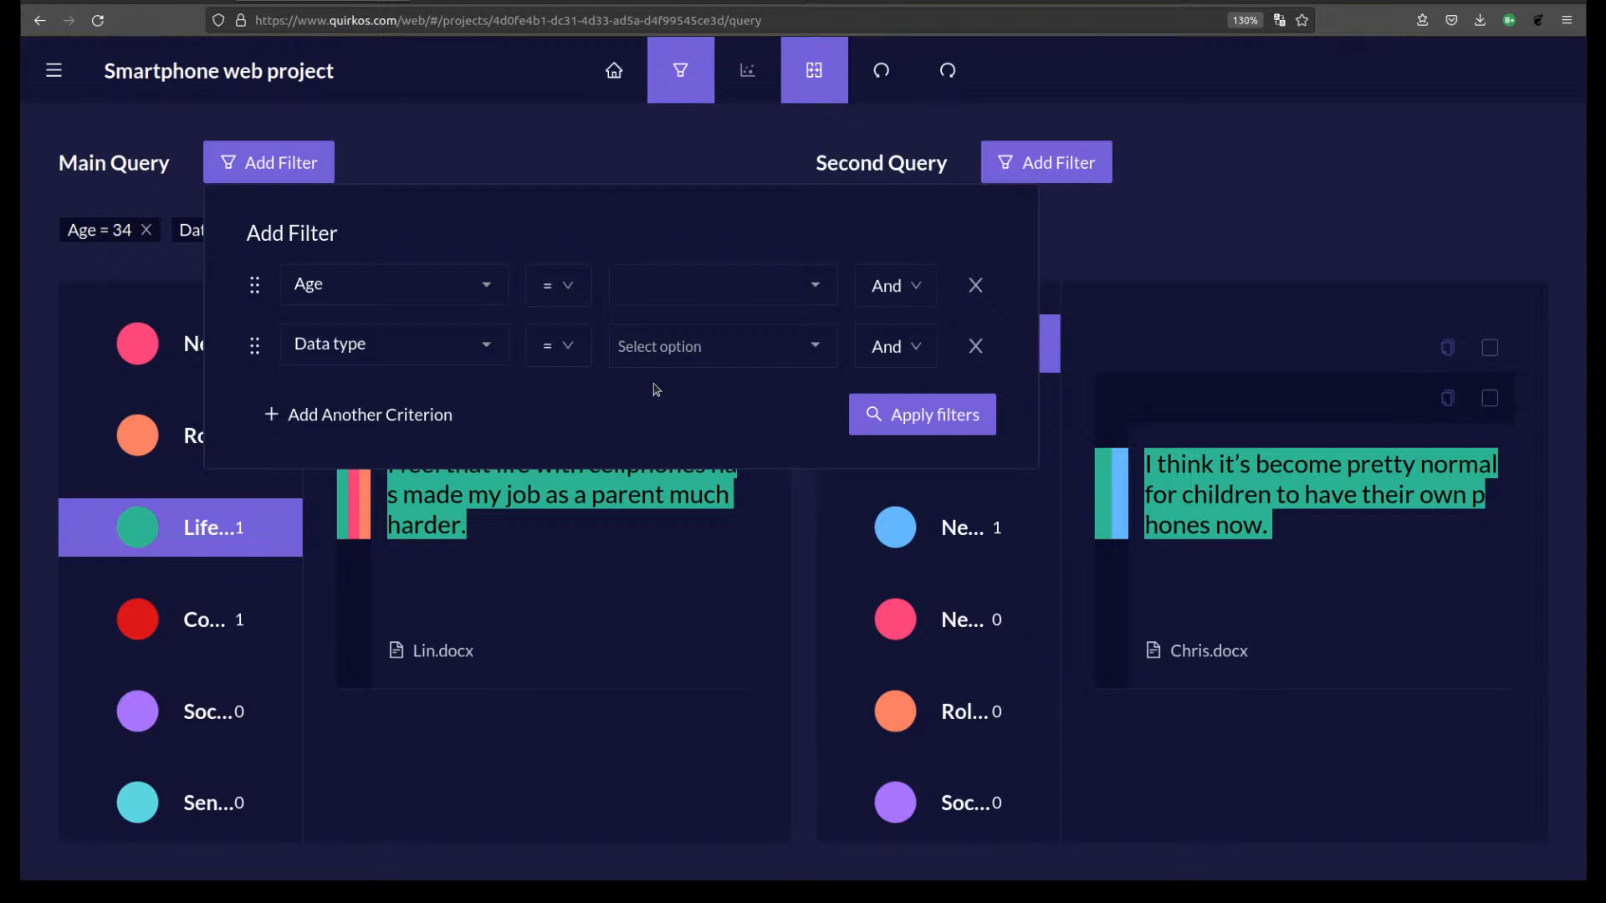
# Remove the Data type criterion from the main query's filters.
pyautogui.click(628, 151)
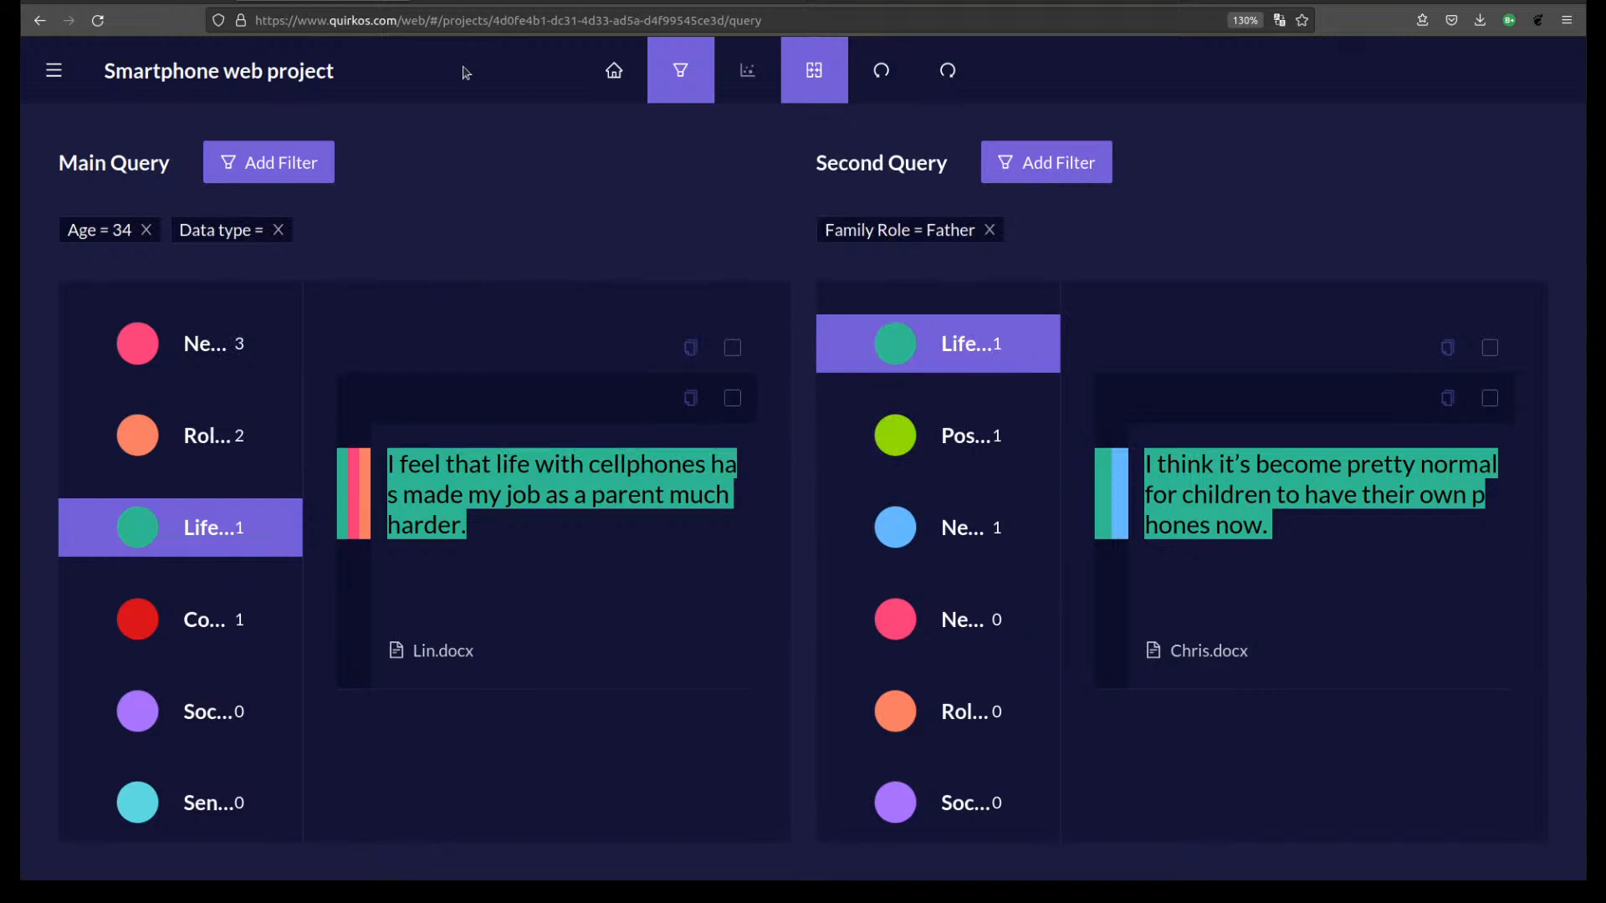
pyautogui.click(285, 162)
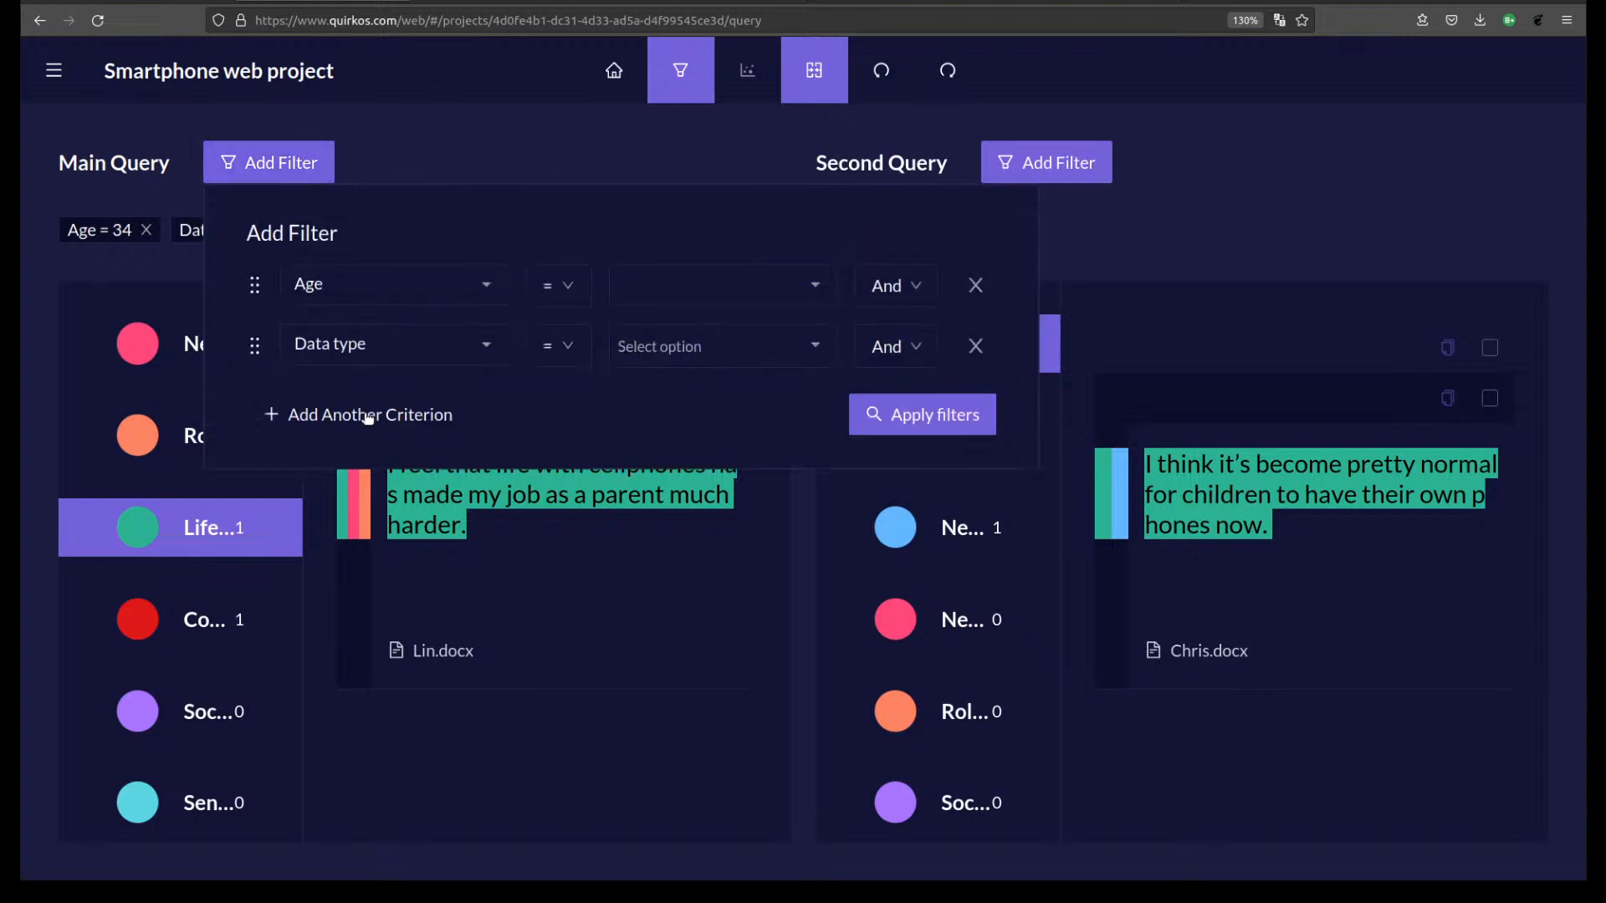
pyautogui.click(975, 346)
# Look through the filter fields and change the main query's Age criterion to Text search.
pyautogui.click(484, 291)
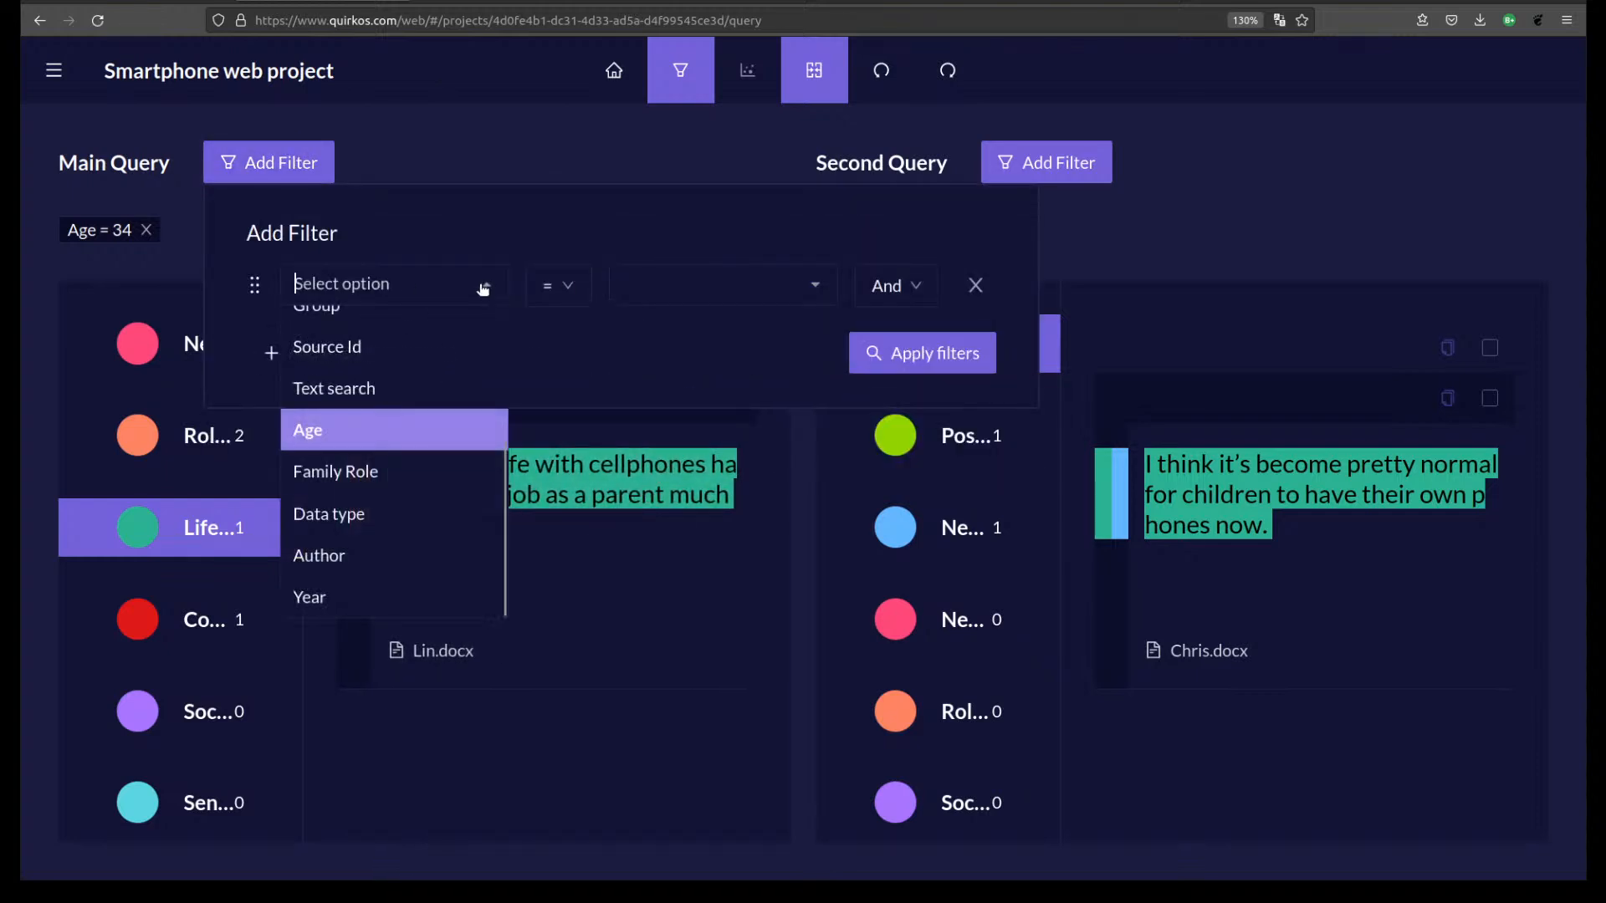
pyautogui.scroll(3, 418, 552)
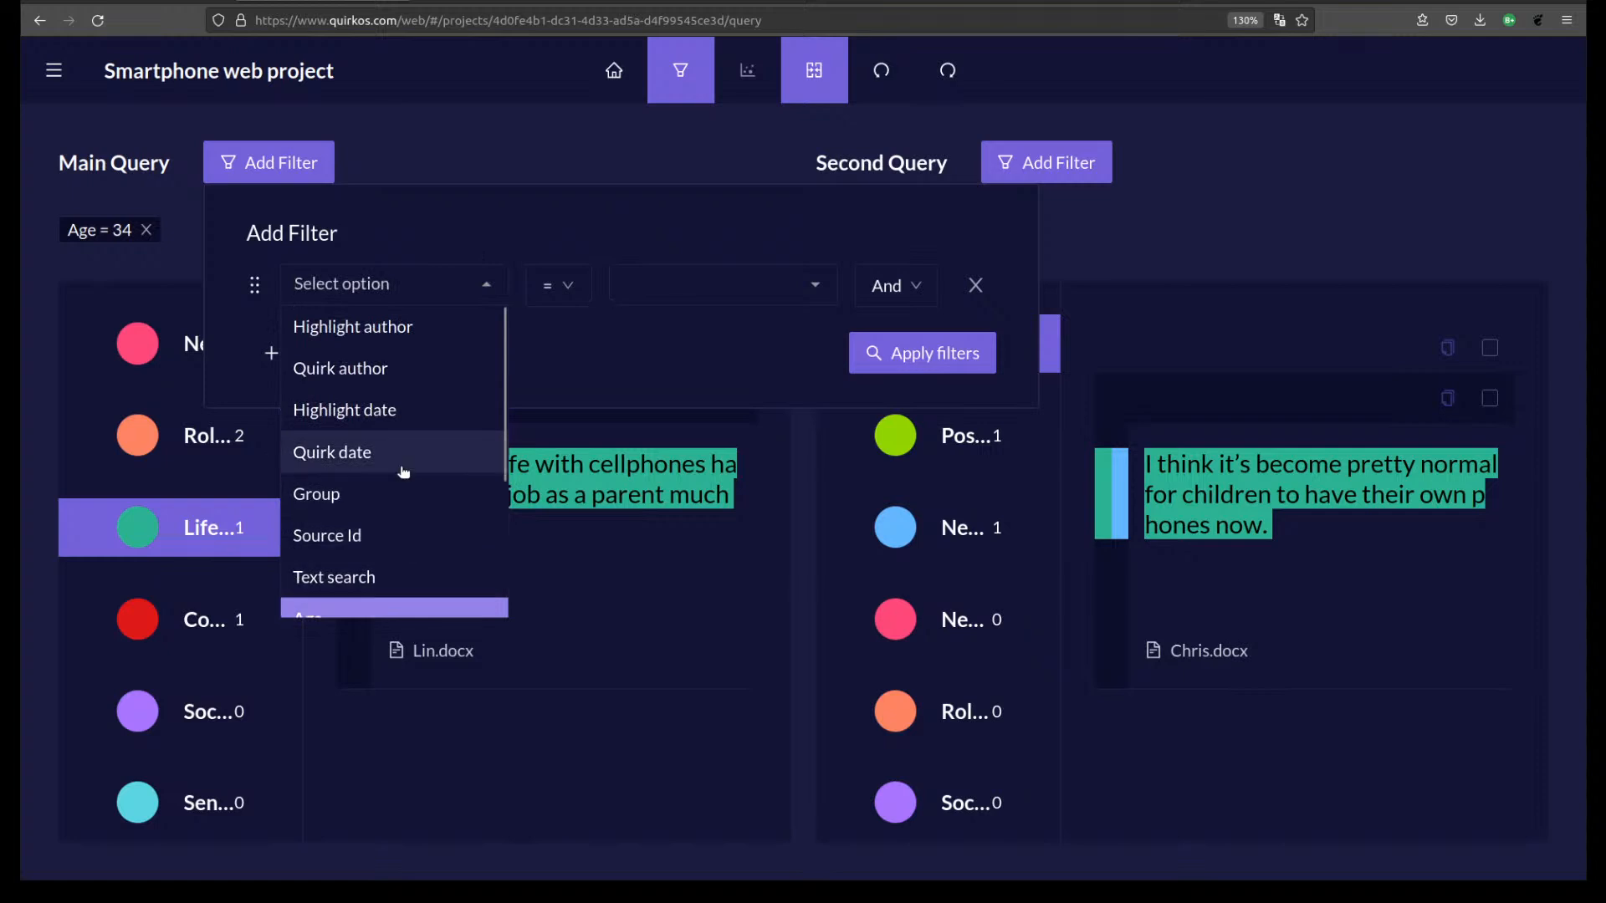
pyautogui.scroll(-3, 448, 533)
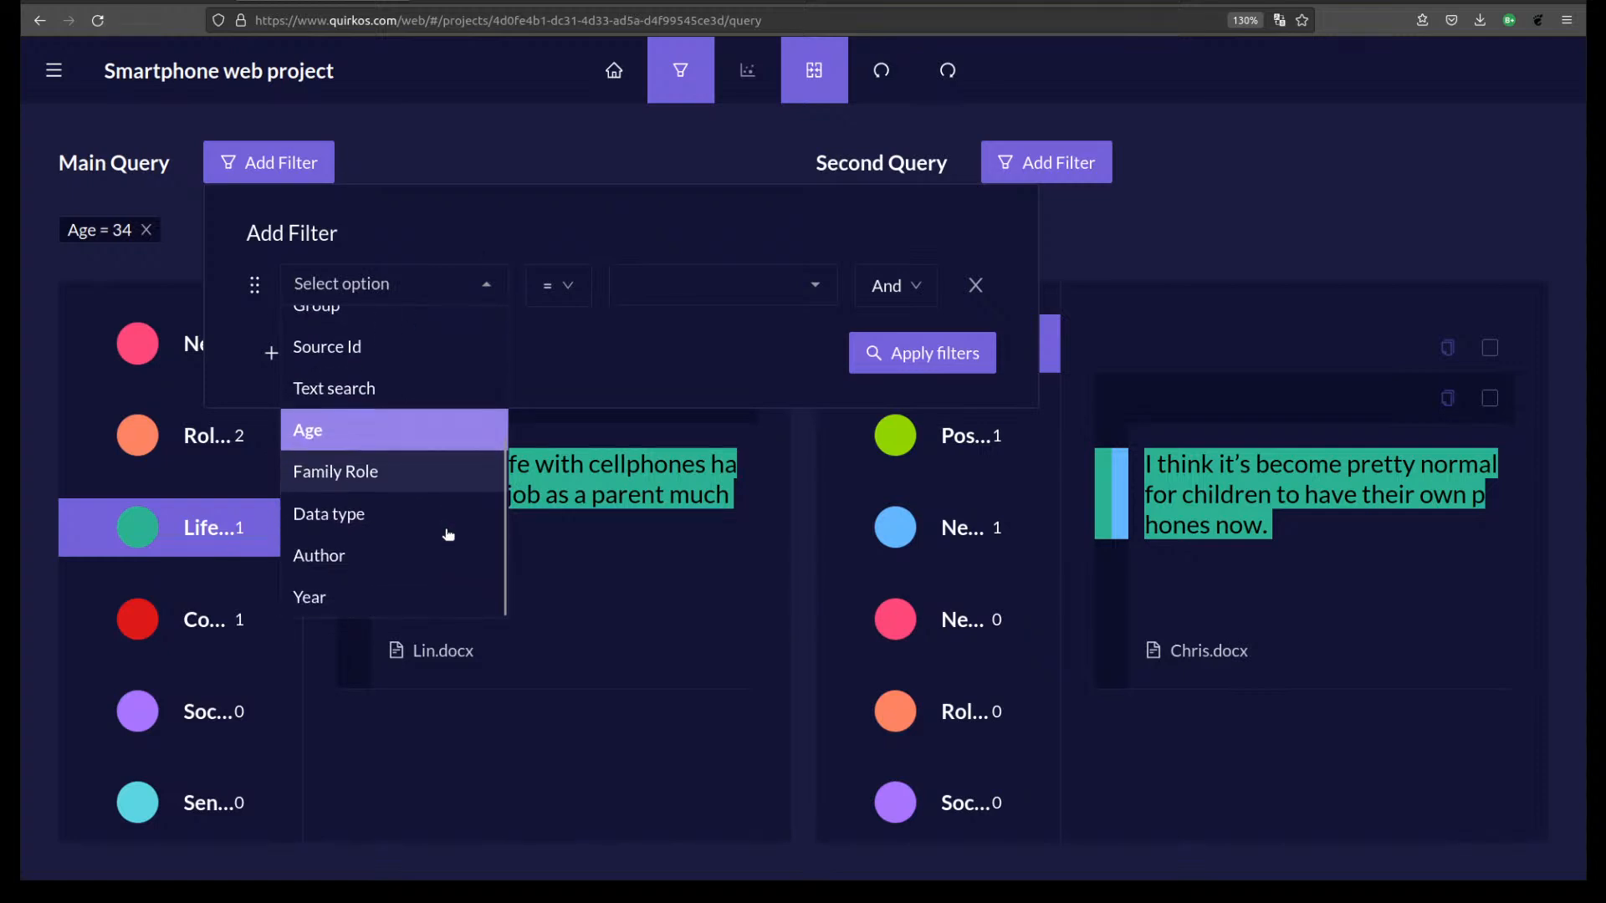
pyautogui.scroll(2, 444, 588)
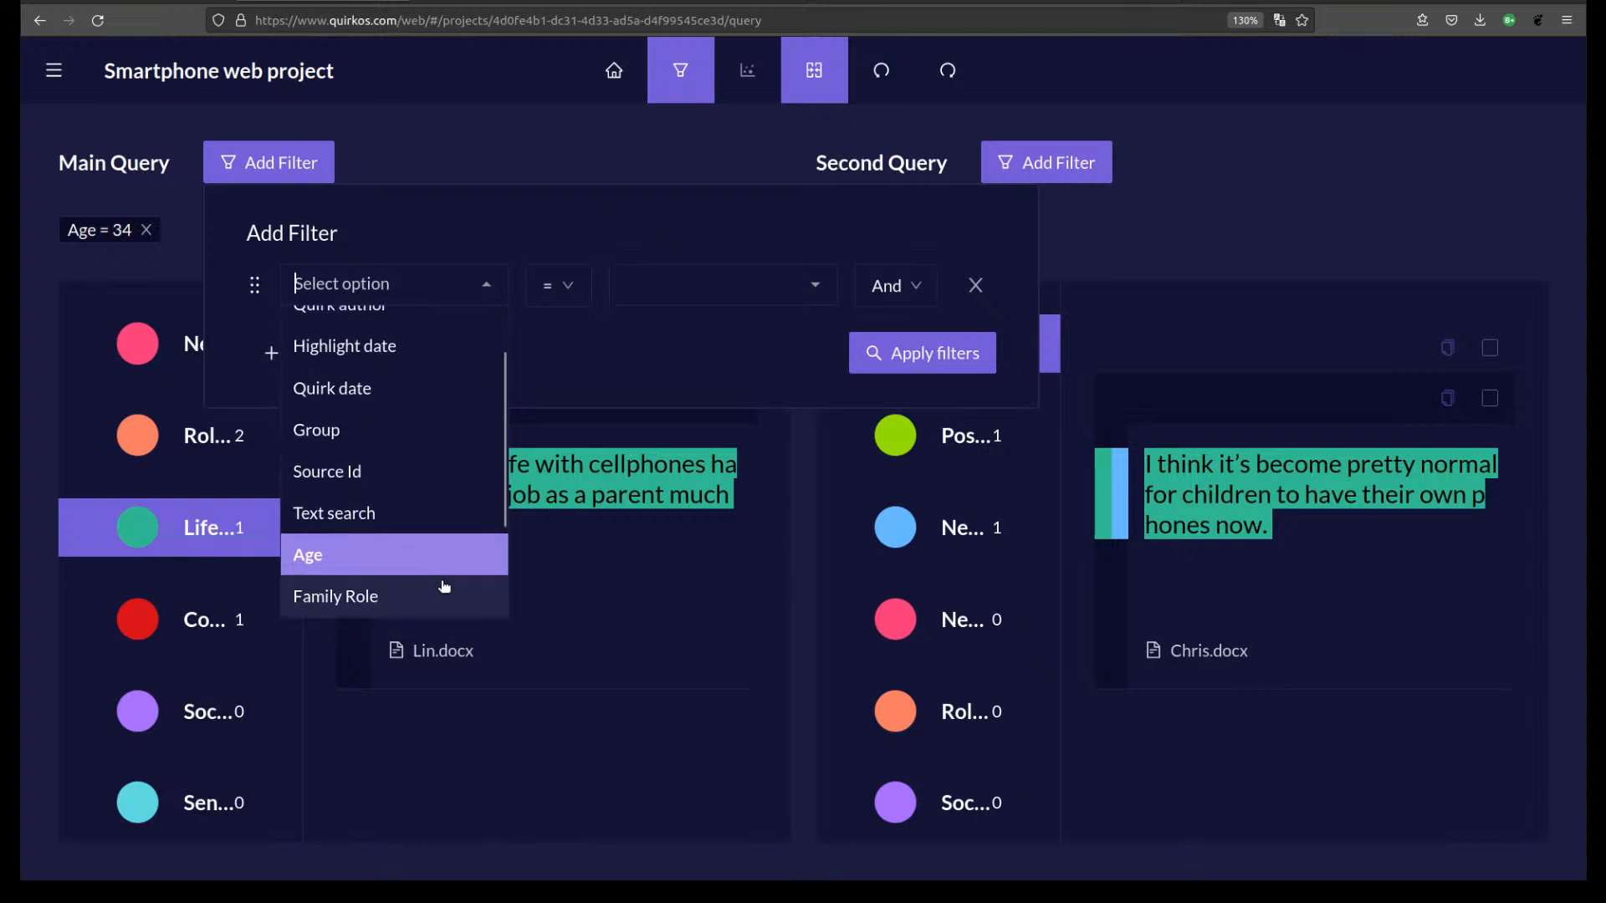
pyautogui.scroll(1, 444, 586)
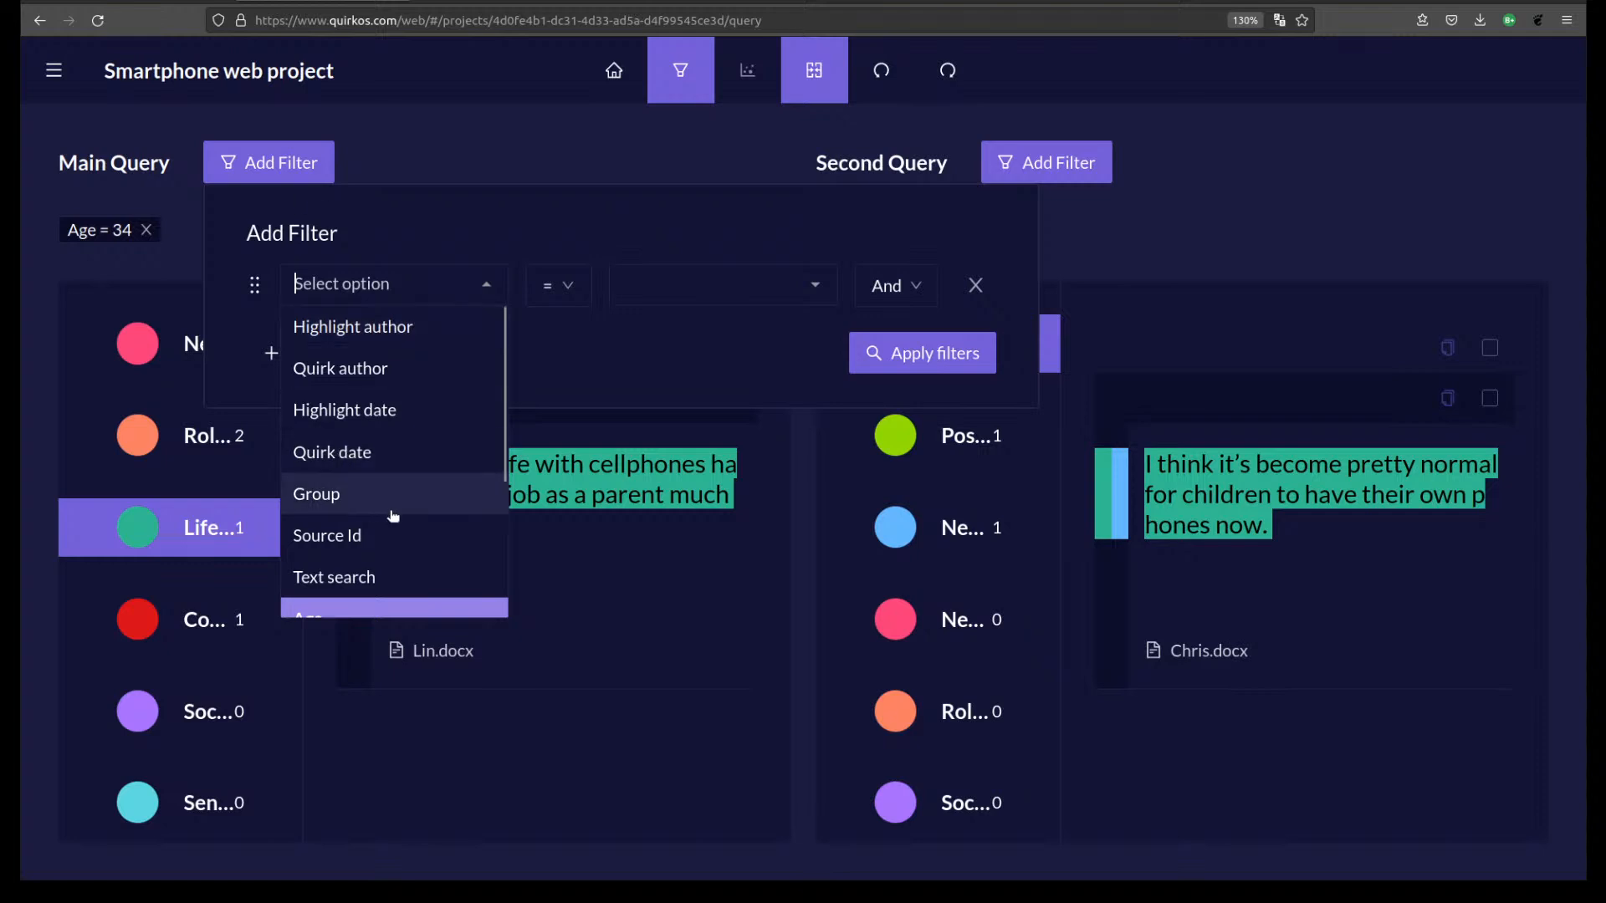
pyautogui.scroll(-3, 391, 519)
pyautogui.click(385, 390)
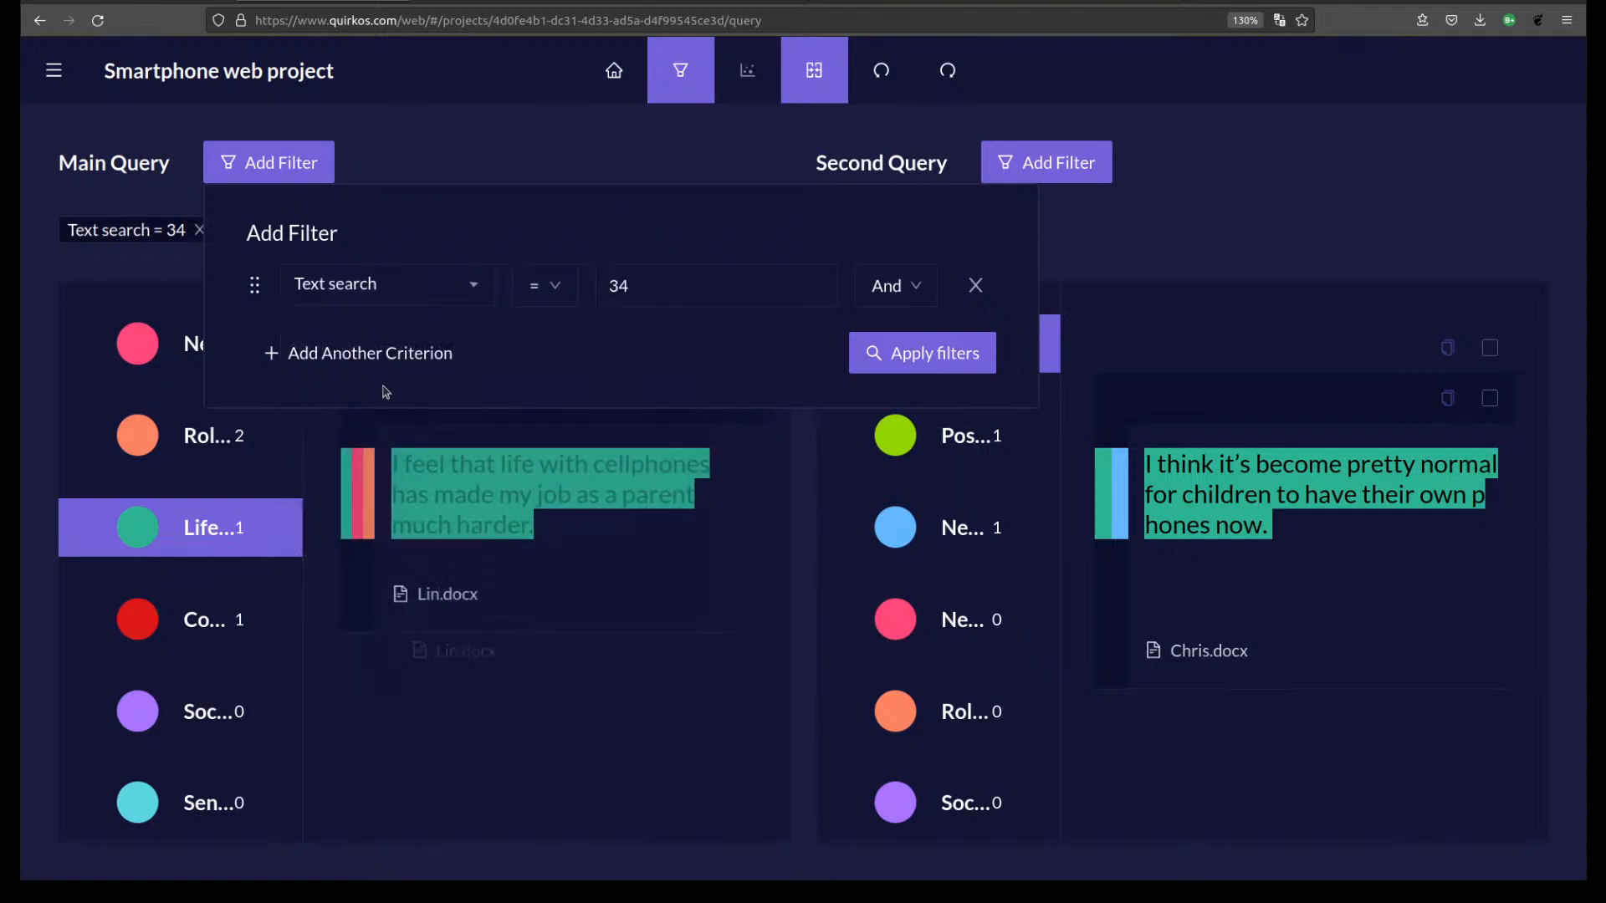
pyautogui.doubleClick(660, 285)
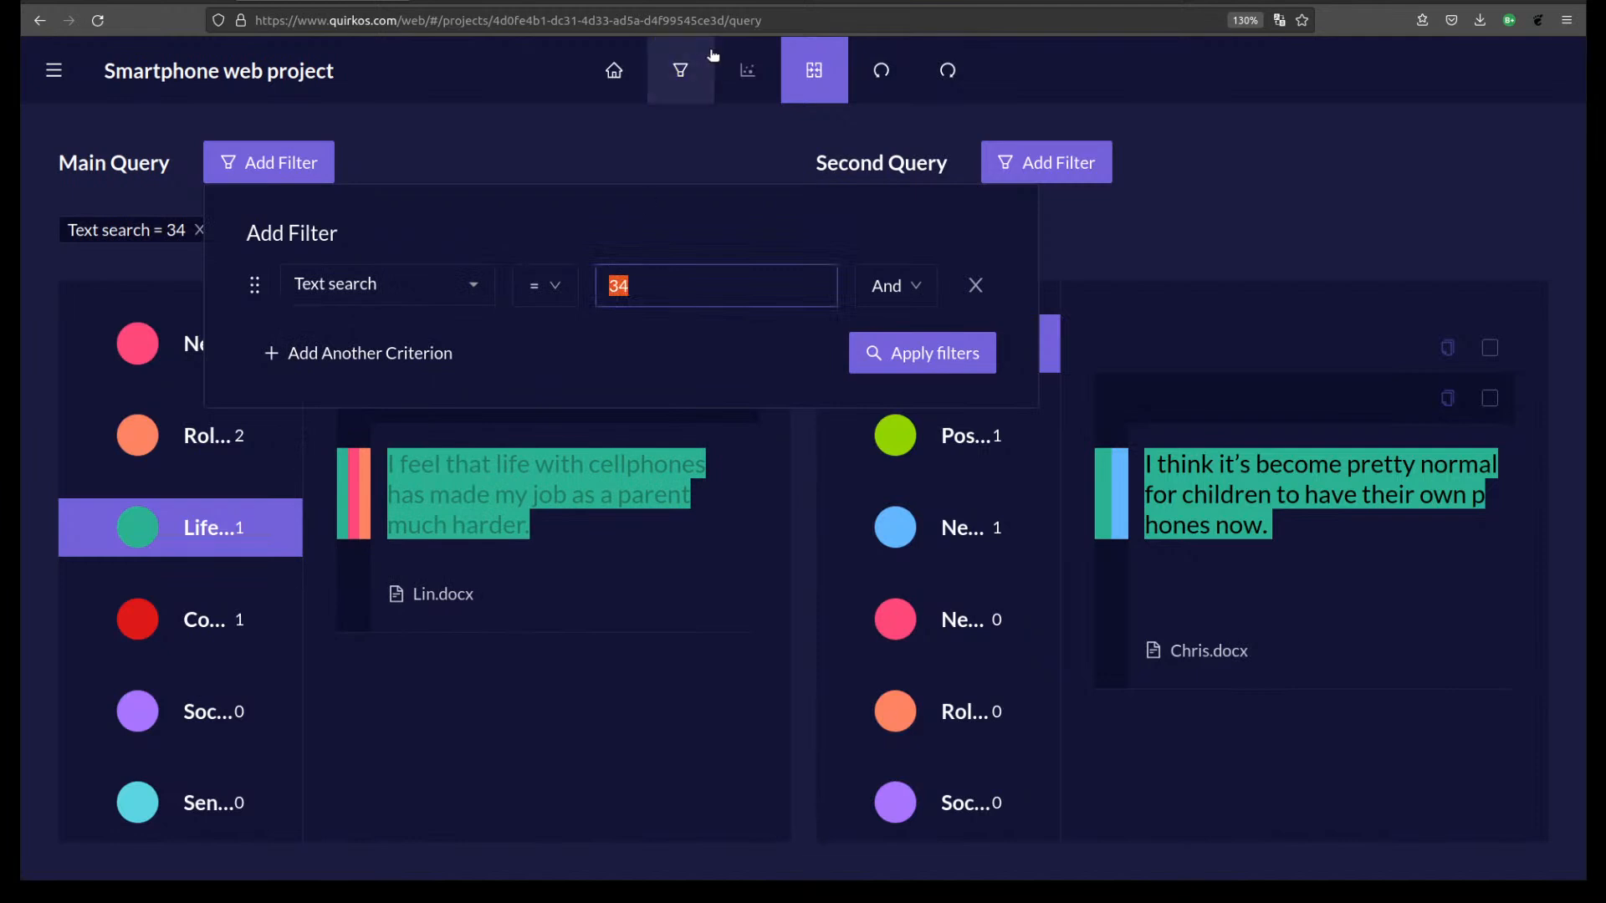
# Close the second query comparison and remove the text search filter from the main query.
pyautogui.click(816, 72)
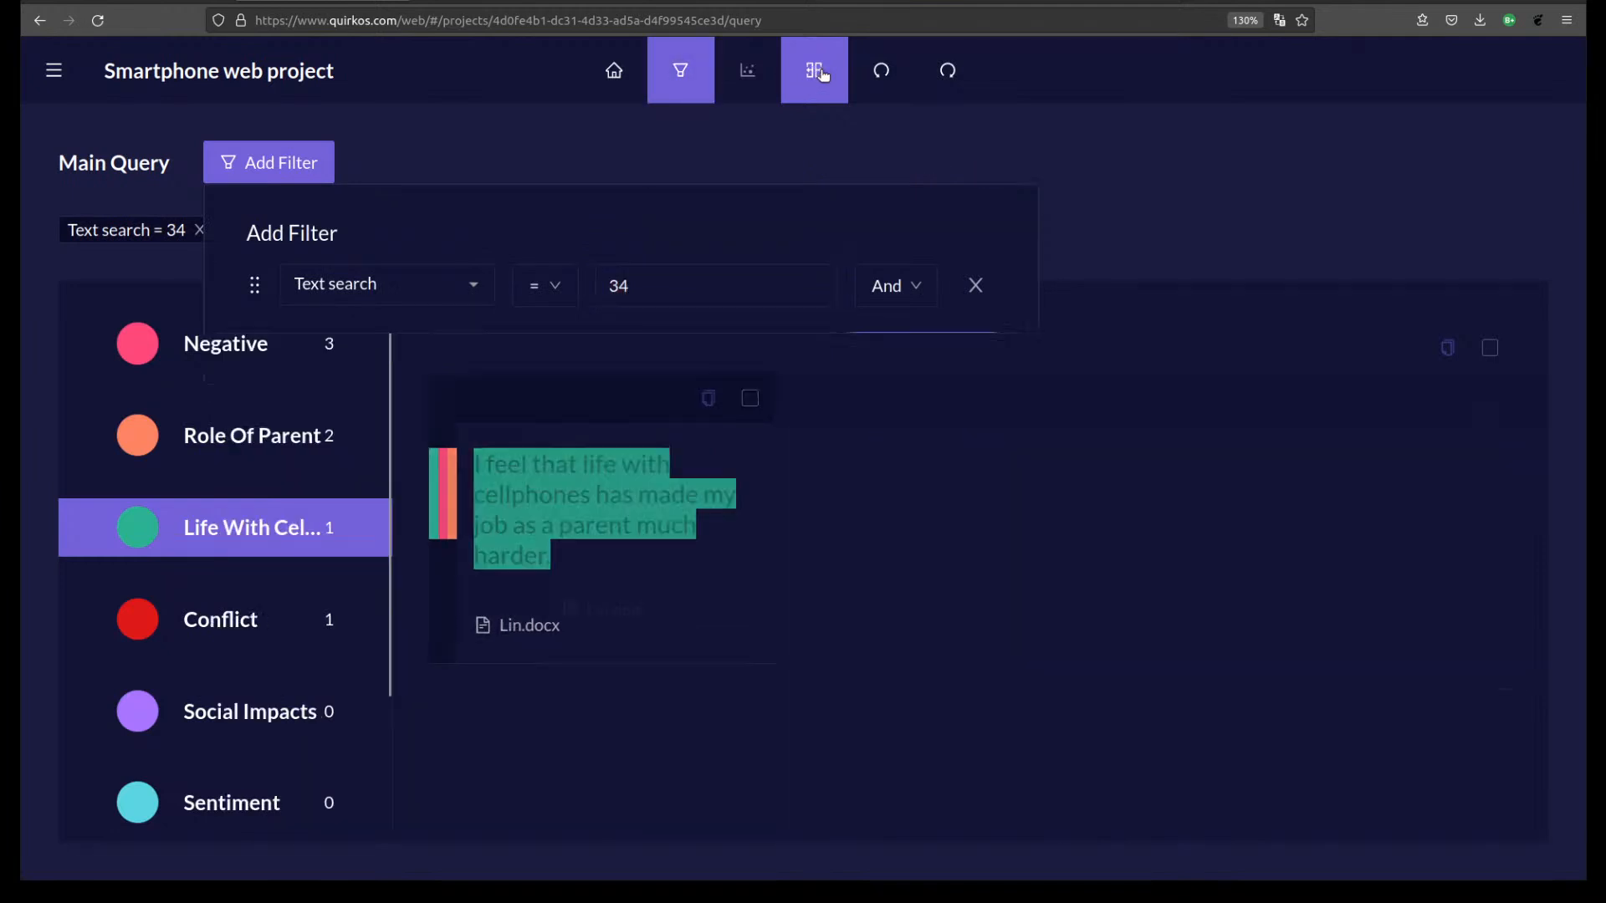
pyautogui.click(200, 230)
# Filter the main query with a Text search criterion equal to "smartphone".
pyautogui.click(308, 168)
pyautogui.click(486, 285)
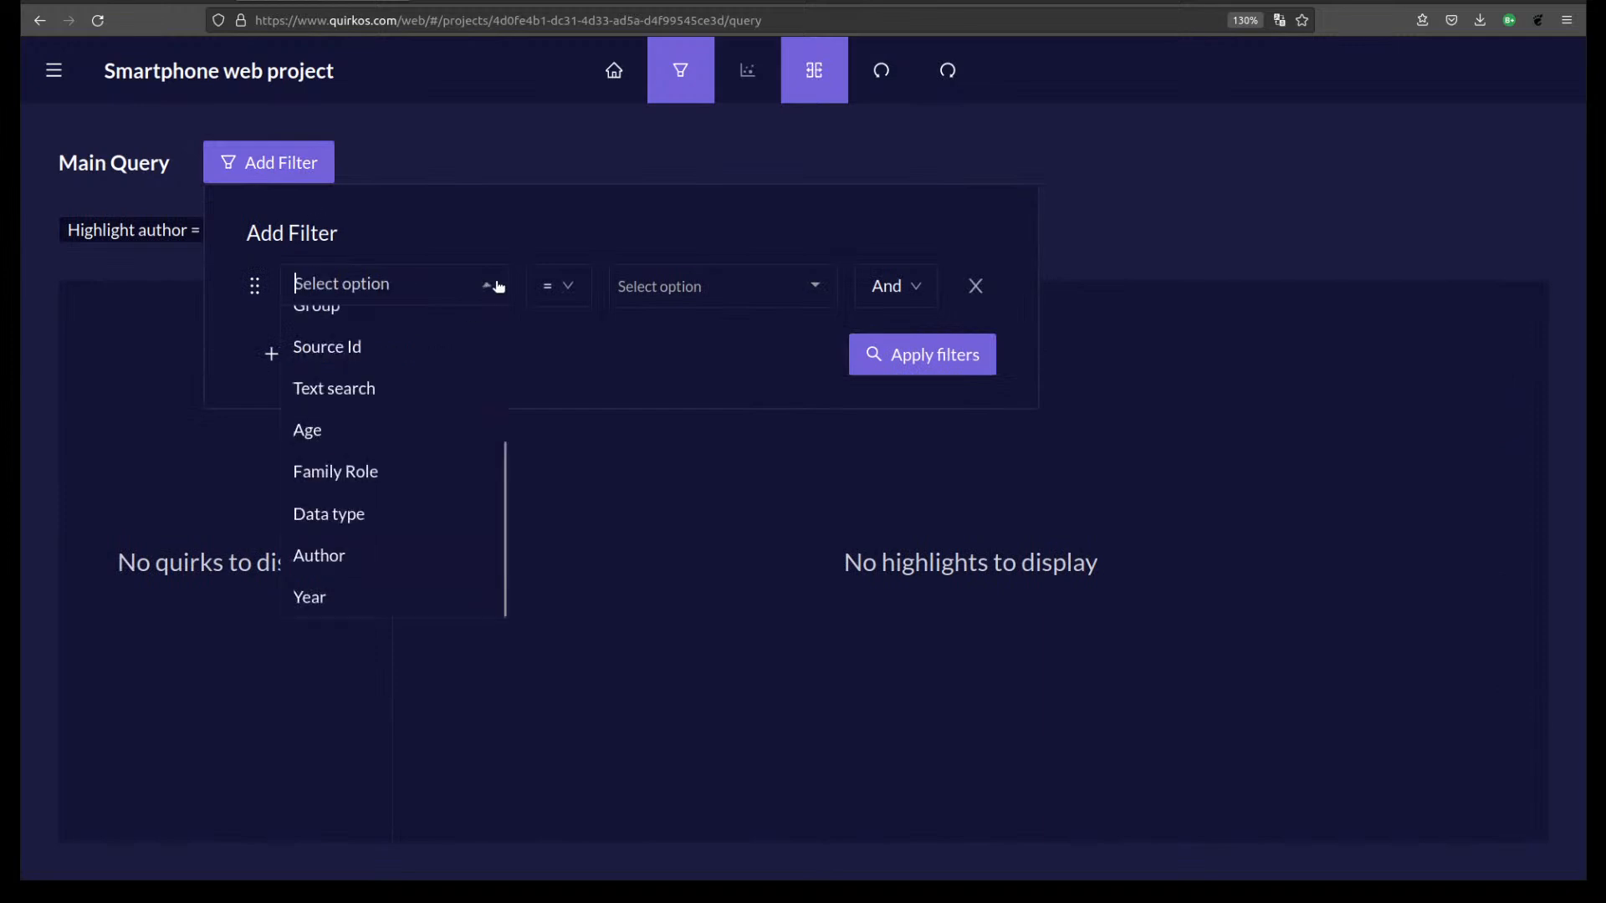
pyautogui.click(405, 389)
pyautogui.click(700, 300)
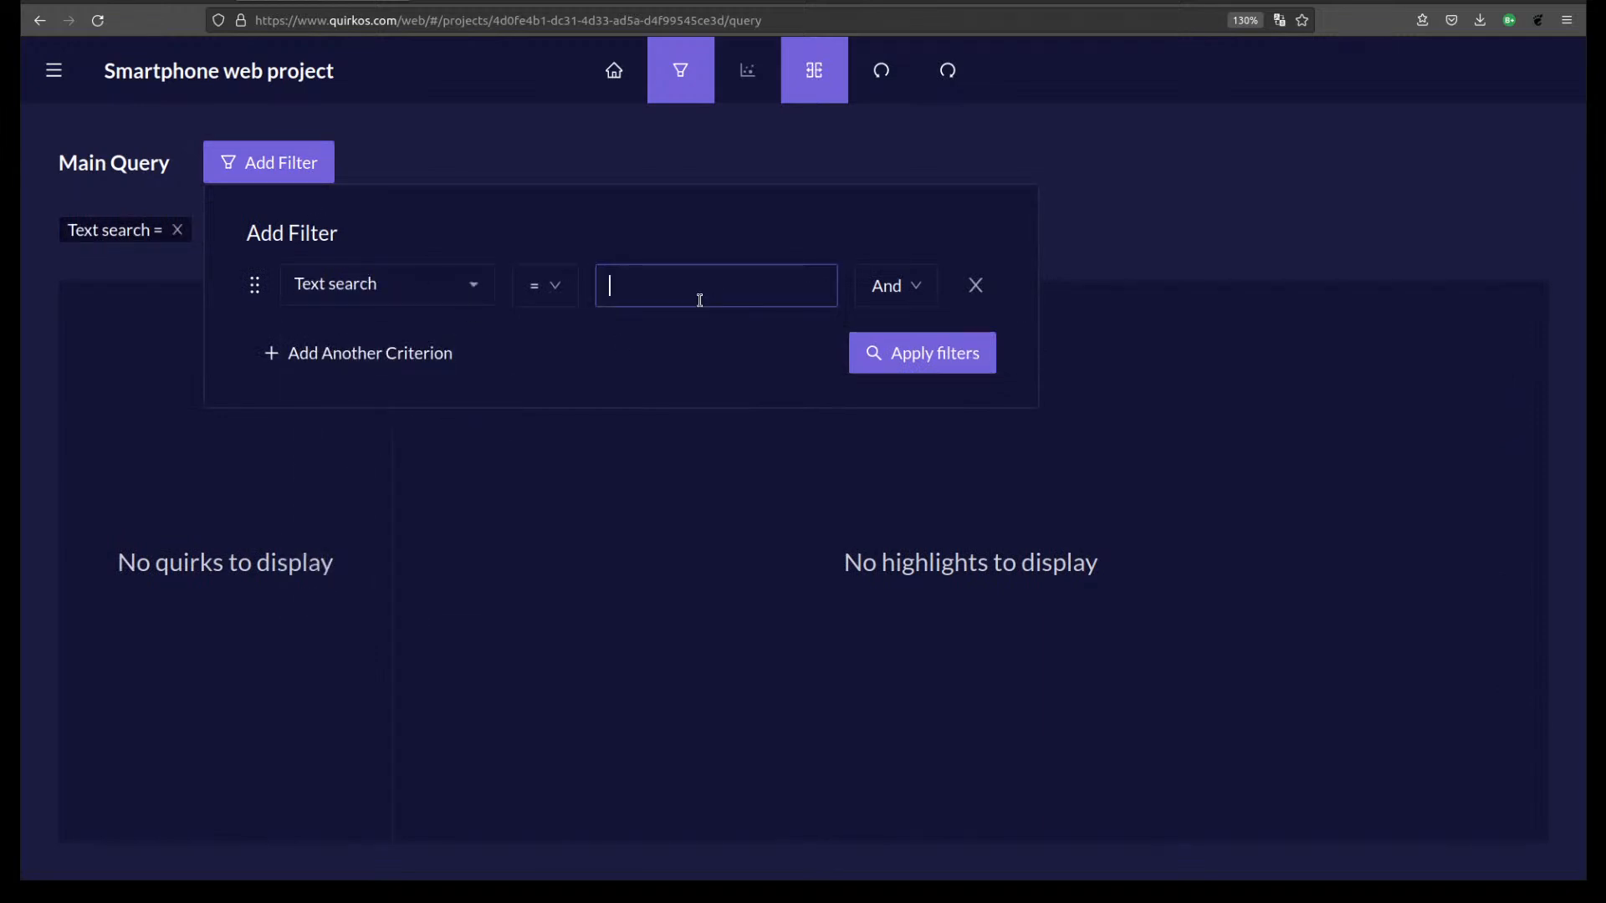
pyautogui.write('smartphone')
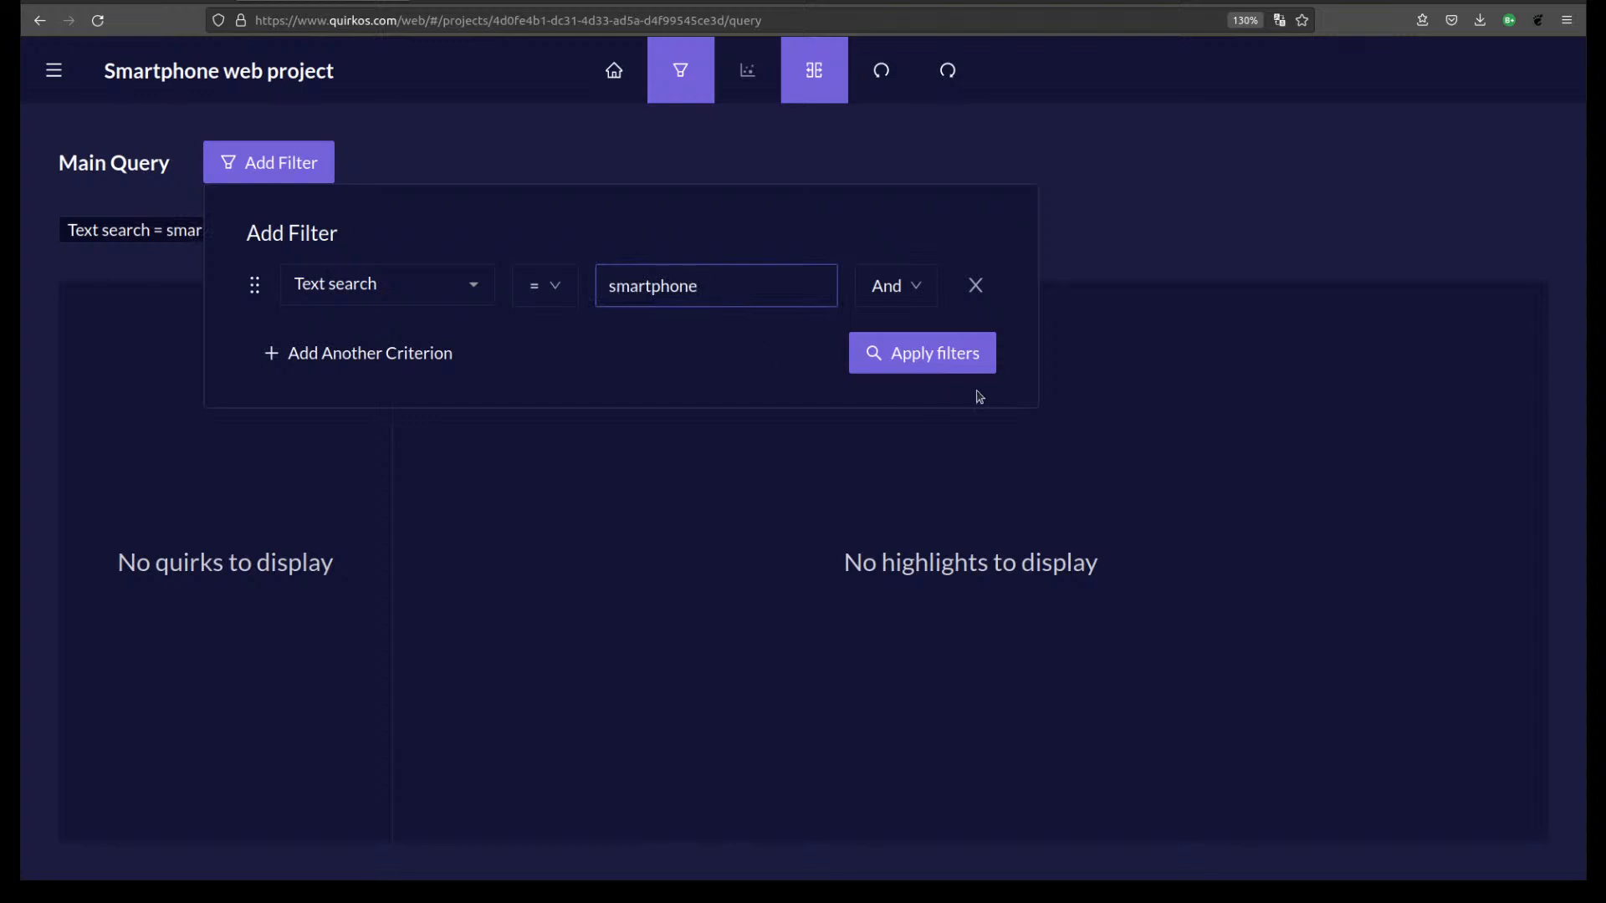
pyautogui.click(964, 356)
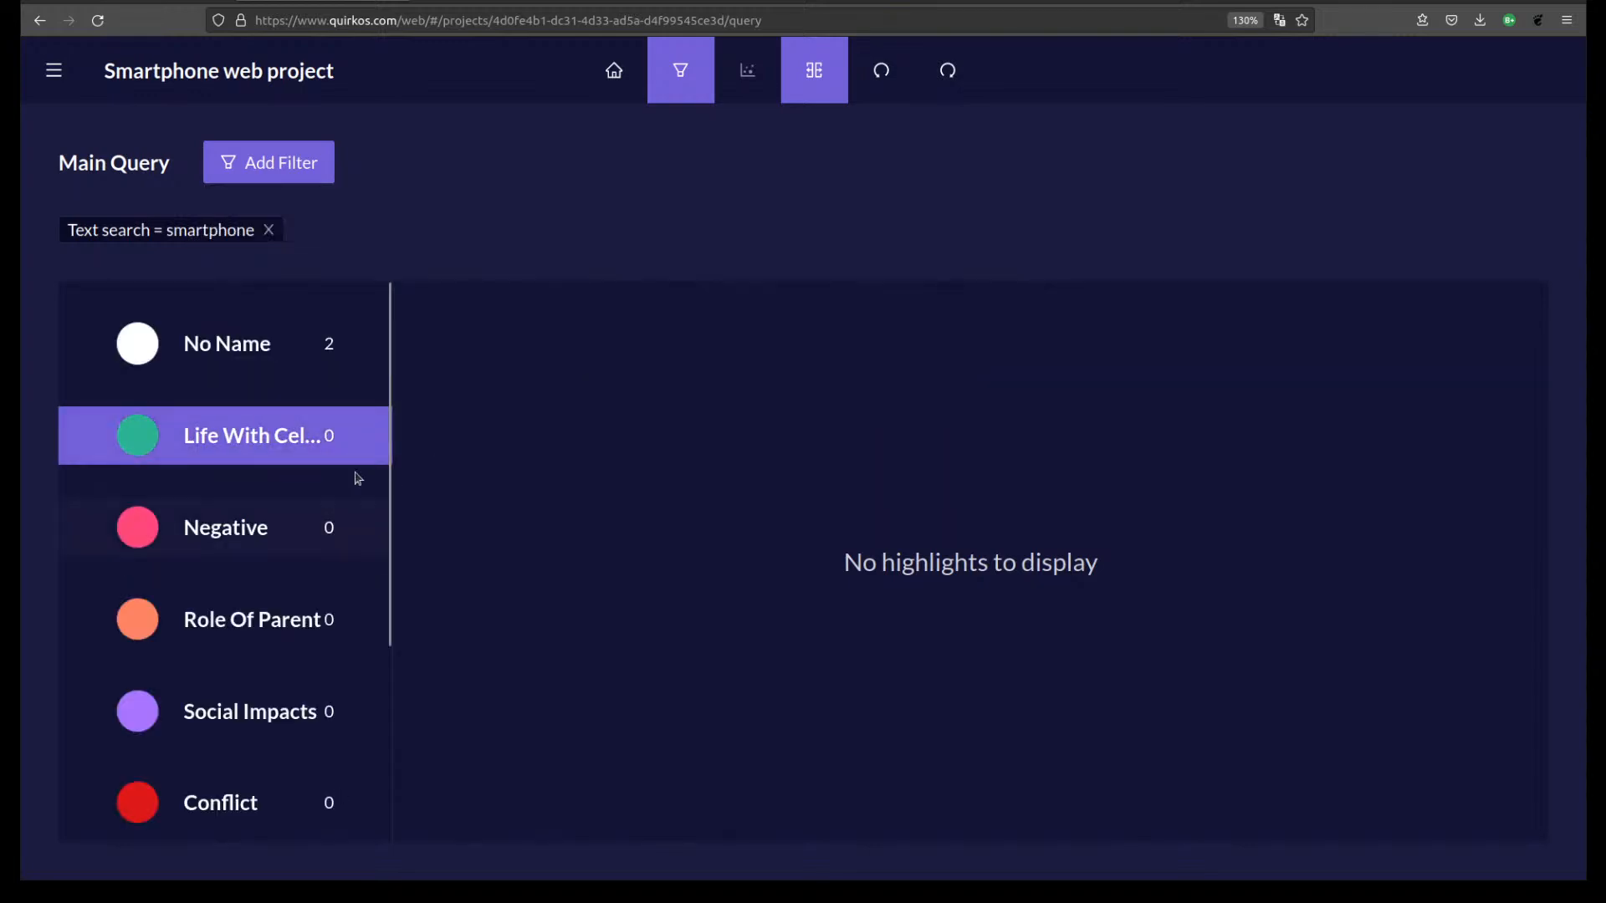
# Examine the passages listed under No Name for highlighted occurrences of "smartphone".
pyautogui.click(287, 349)
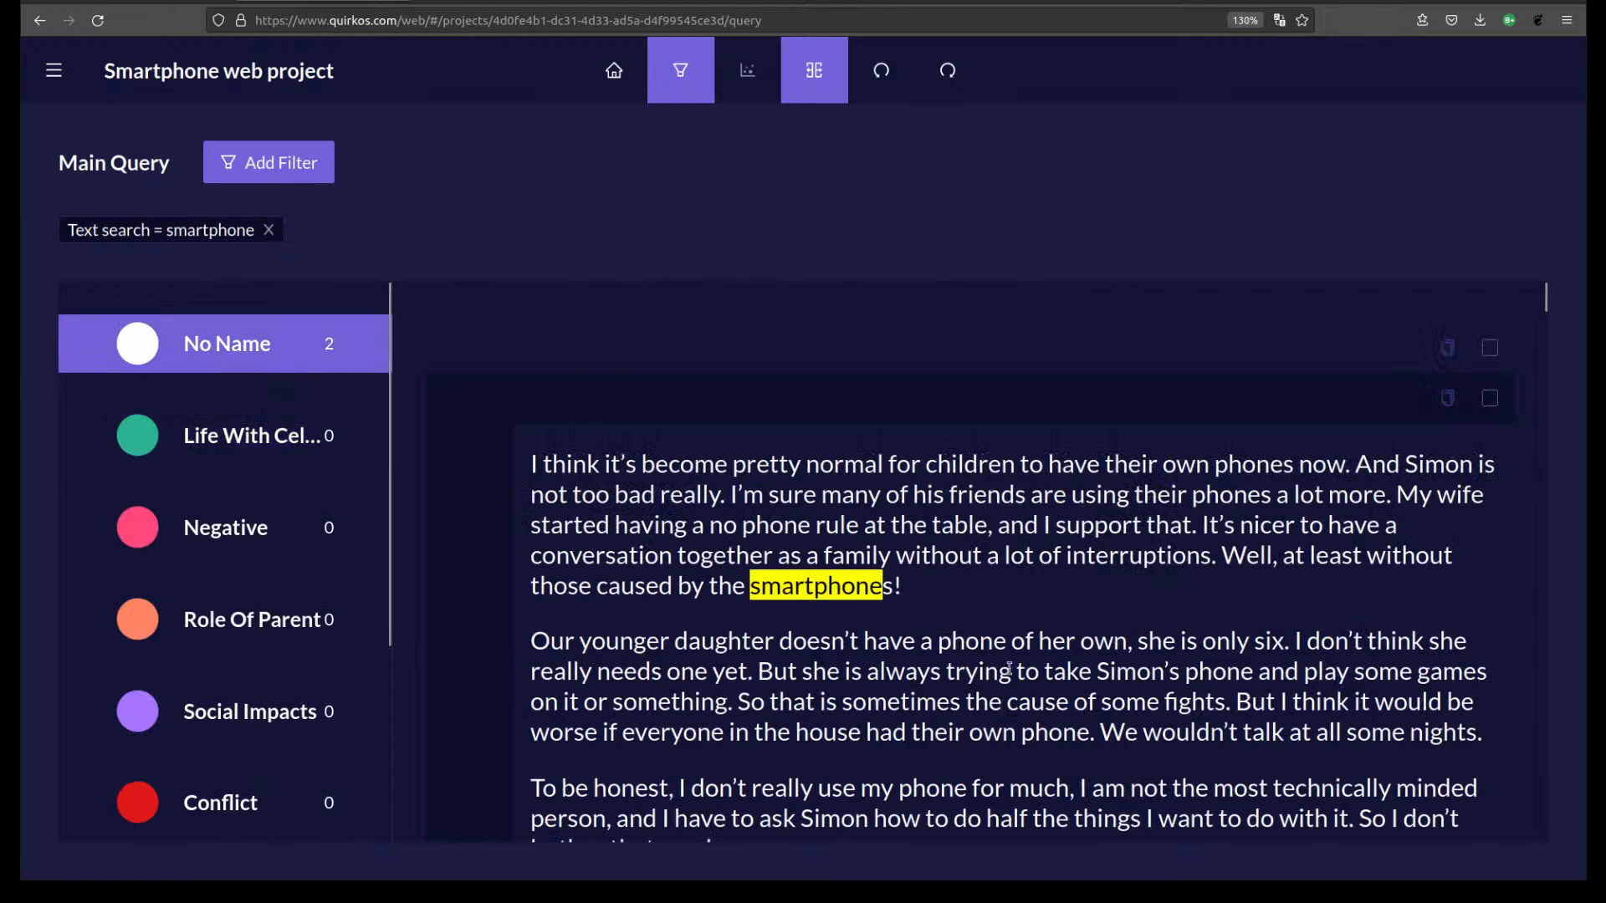
pyautogui.scroll(-6, 1007, 680)
pyautogui.scroll(-10, 1008, 620)
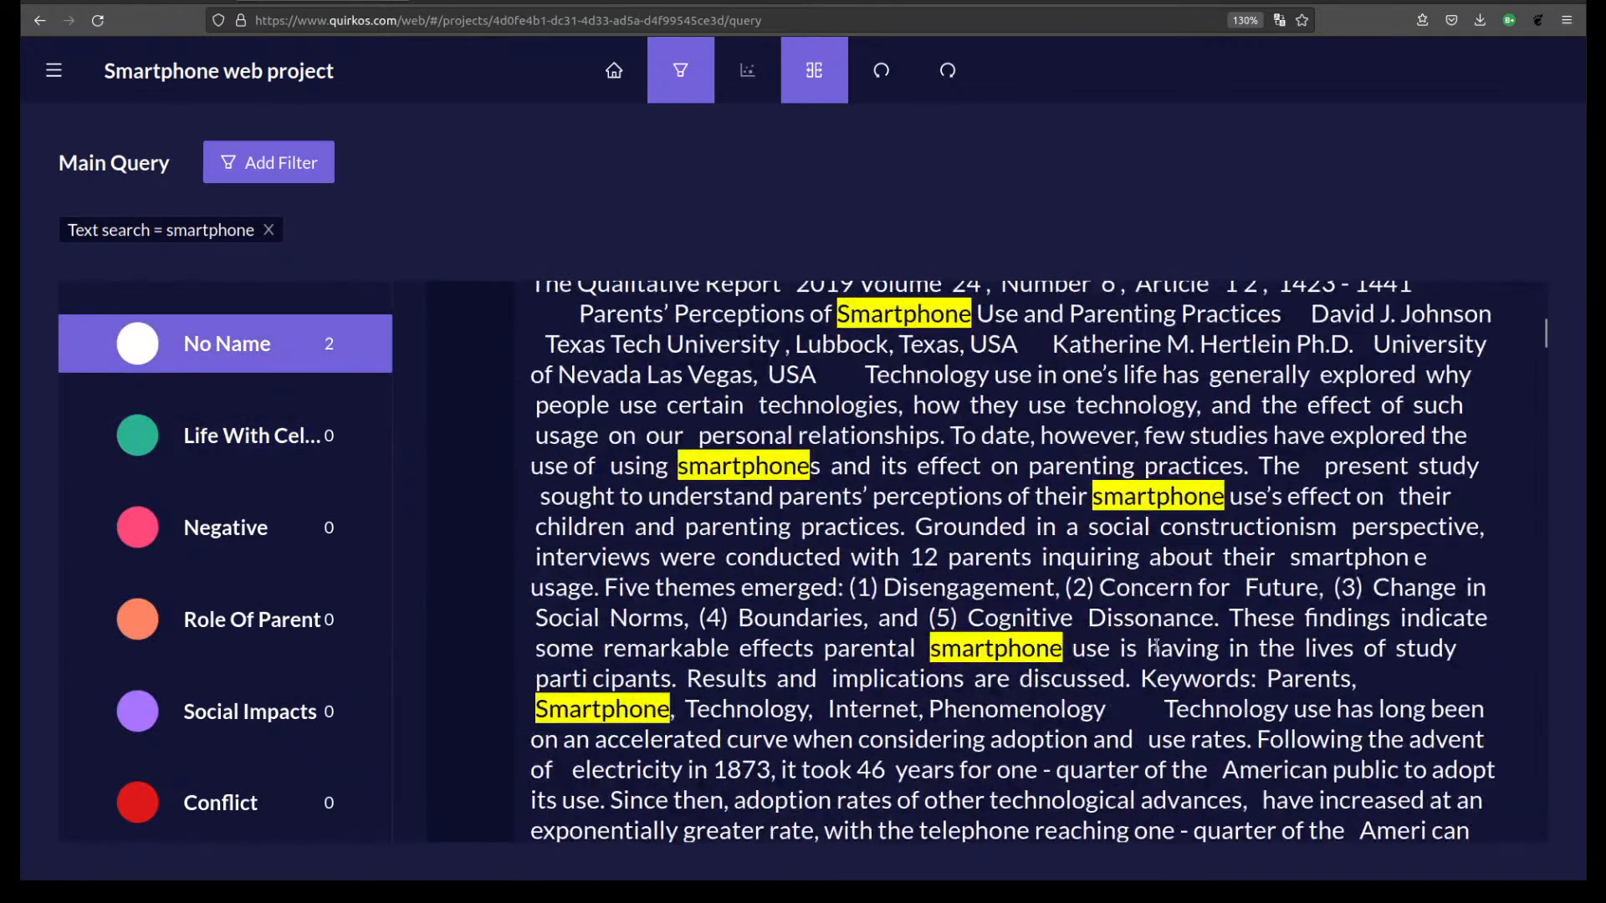
pyautogui.scroll(-6, 1155, 647)
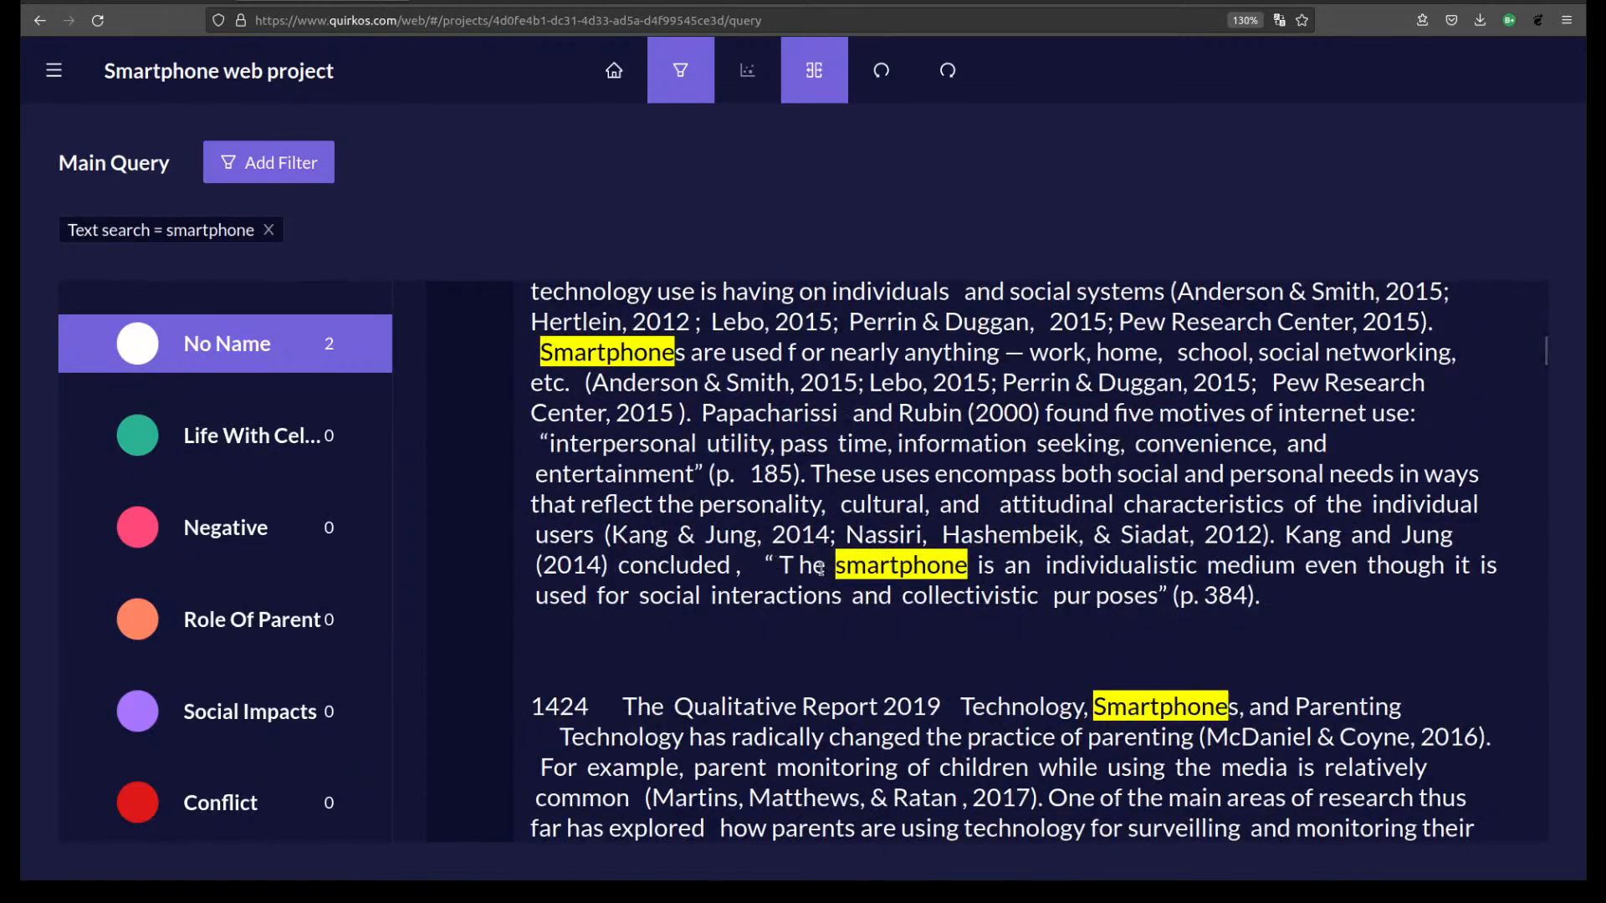
pyautogui.moveTo(783, 565); pyautogui.dragTo(1297, 590)
pyautogui.scroll(-15, 1191, 715)
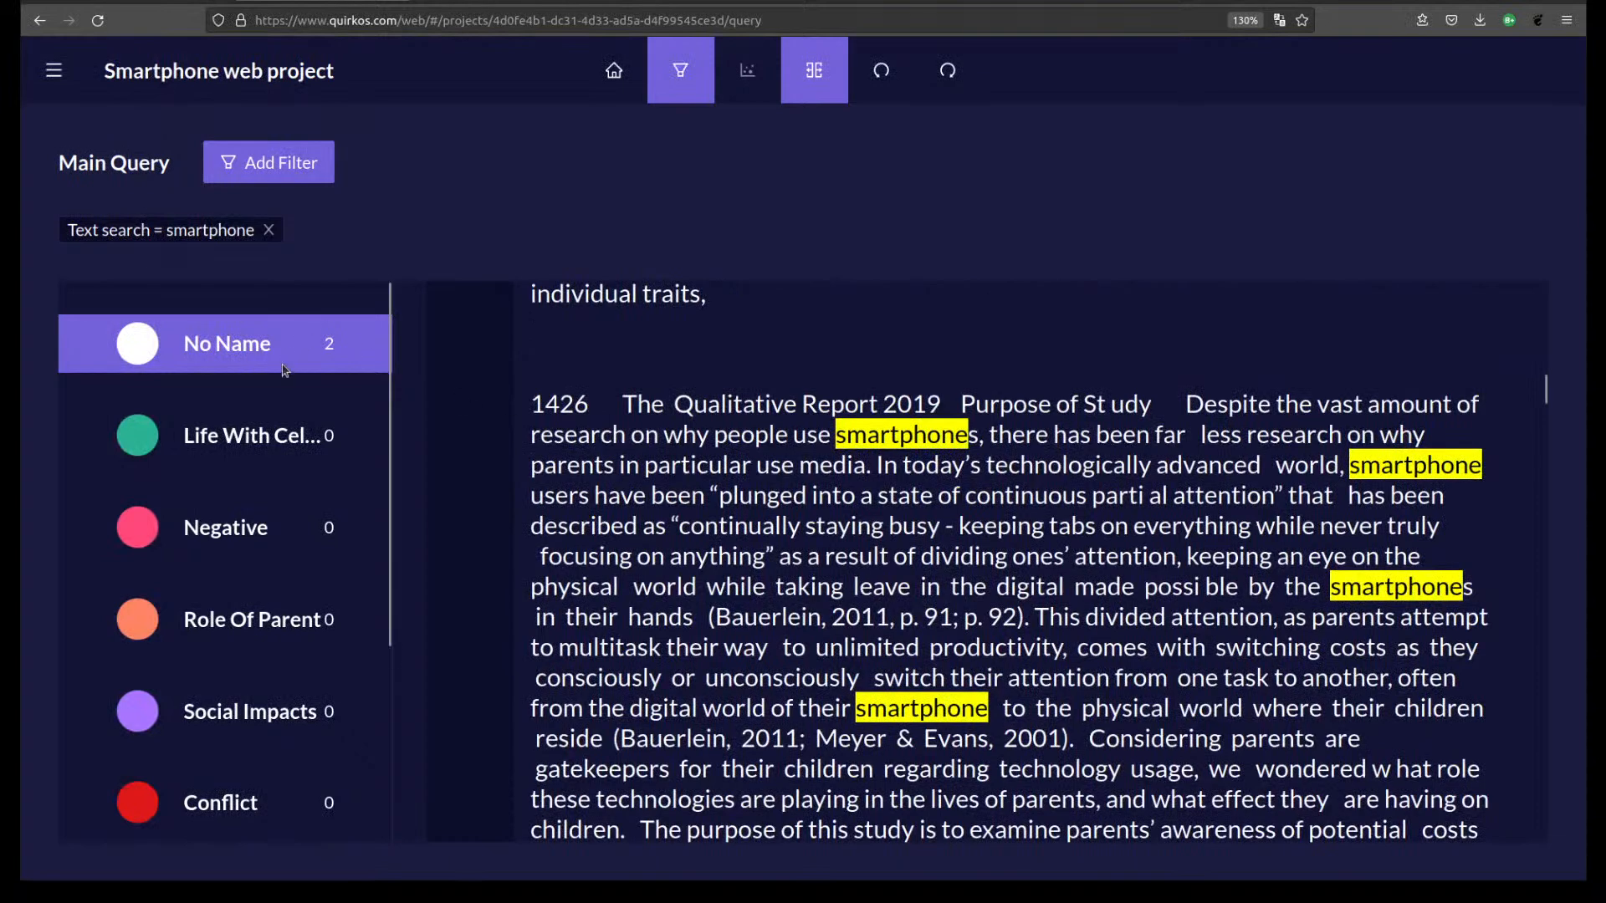
# Check the other quirks for "smartphone" matches, including Negative, and return to the No Name passages.
pyautogui.click(314, 450)
pyautogui.click(320, 521)
pyautogui.scroll(-3, 351, 720)
pyautogui.scroll(3, 351, 720)
pyautogui.click(248, 352)
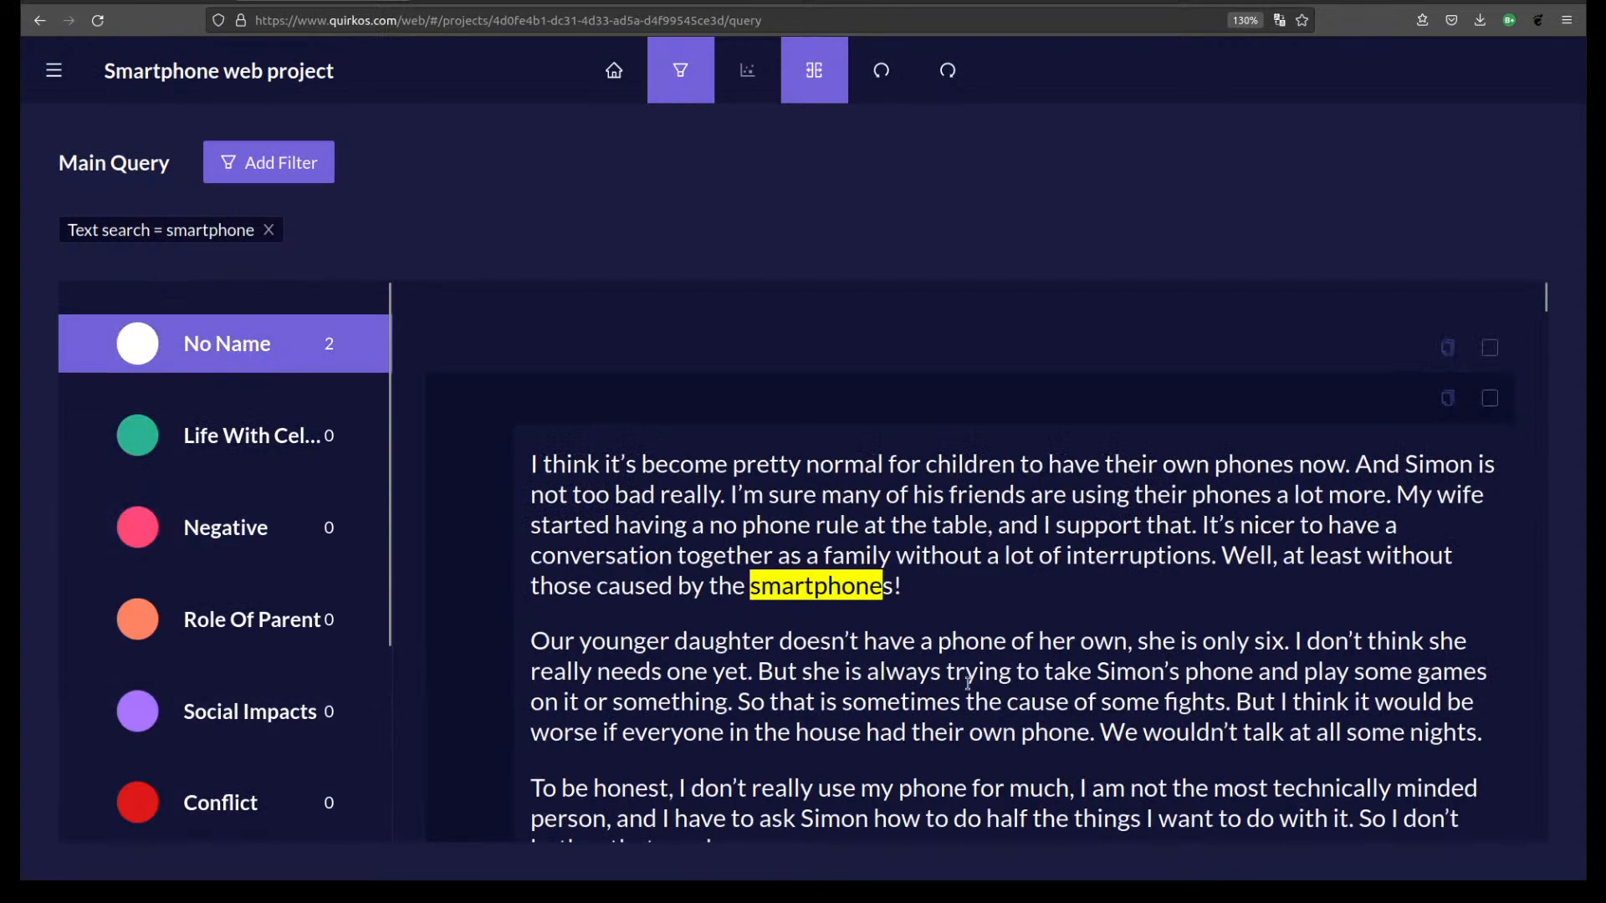
pyautogui.scroll(-5, 967, 682)
pyautogui.scroll(5, 967, 682)
# Replace the "smartphone" filter with a Text search criterion equal to "phone" and apply it to the main query.
pyautogui.click(269, 230)
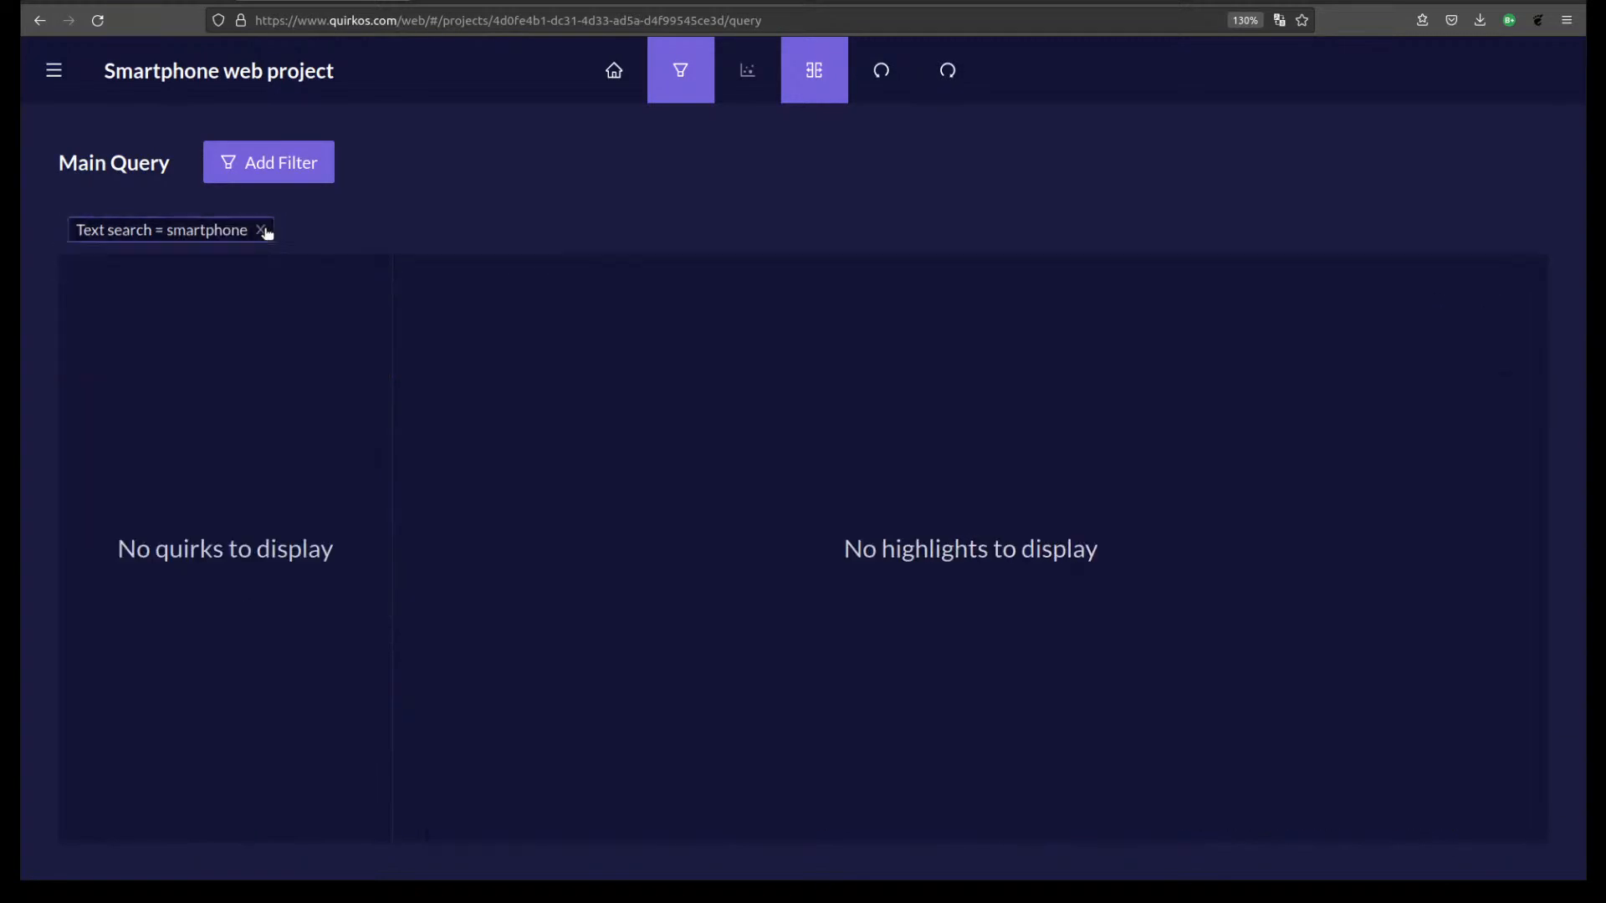
pyautogui.click(291, 172)
pyautogui.click(770, 280)
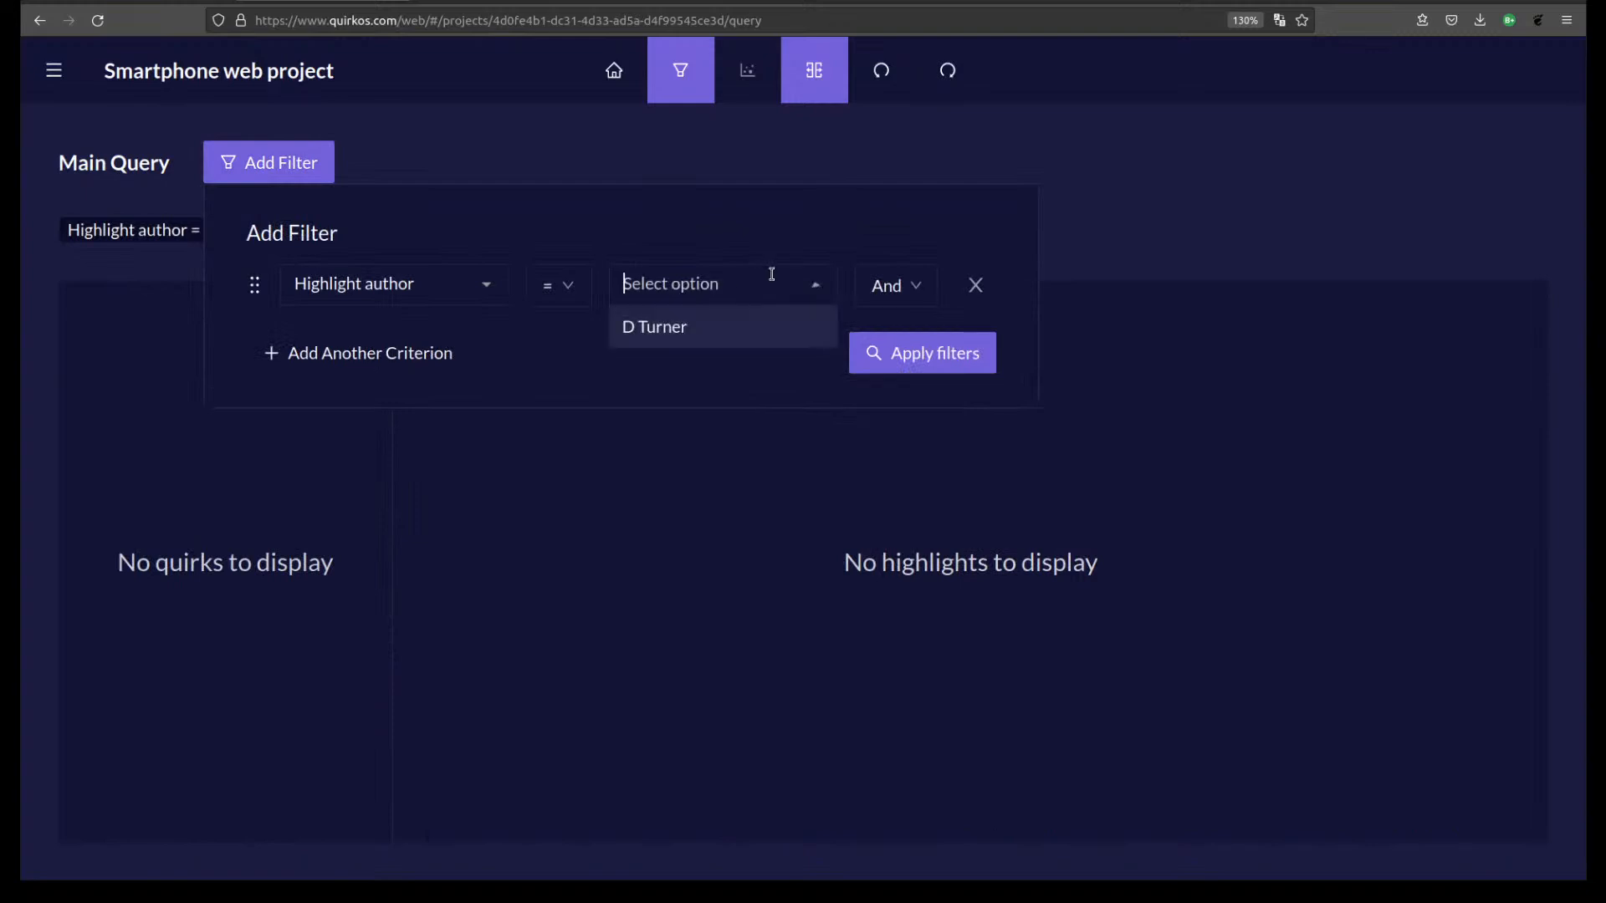
pyautogui.click(483, 287)
pyautogui.click(430, 399)
pyautogui.click(706, 276)
pyautogui.write('phone')
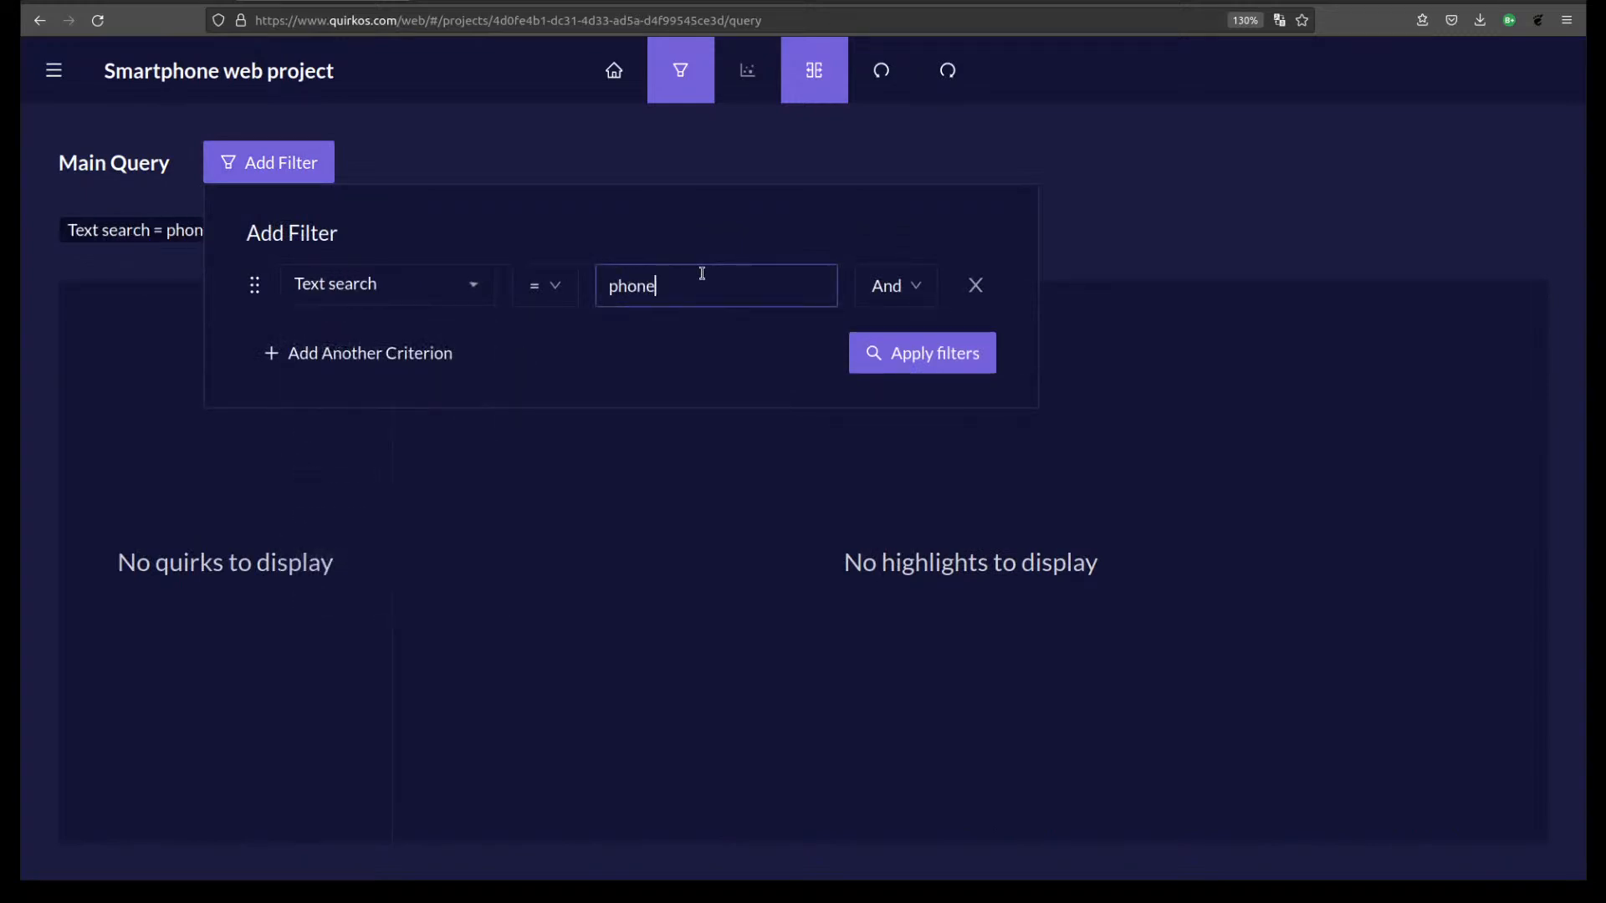
pyautogui.click(961, 357)
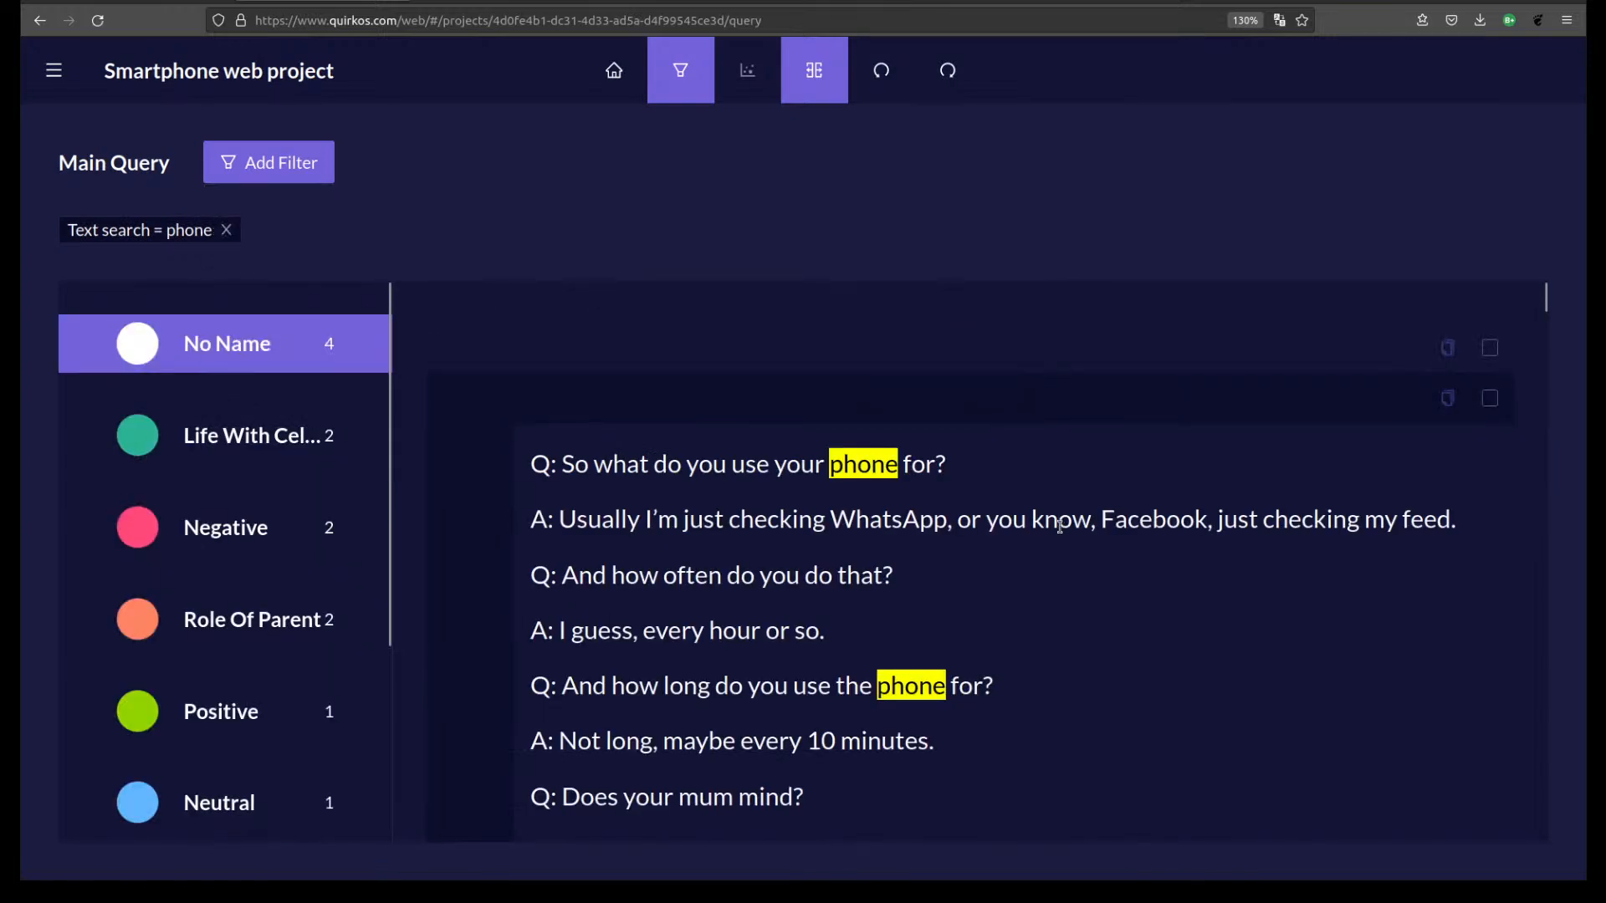
# Examine the "phone" matches in the No Name passages and in the Life With Cellphones highlights.
pyautogui.scroll(-10, 904, 573)
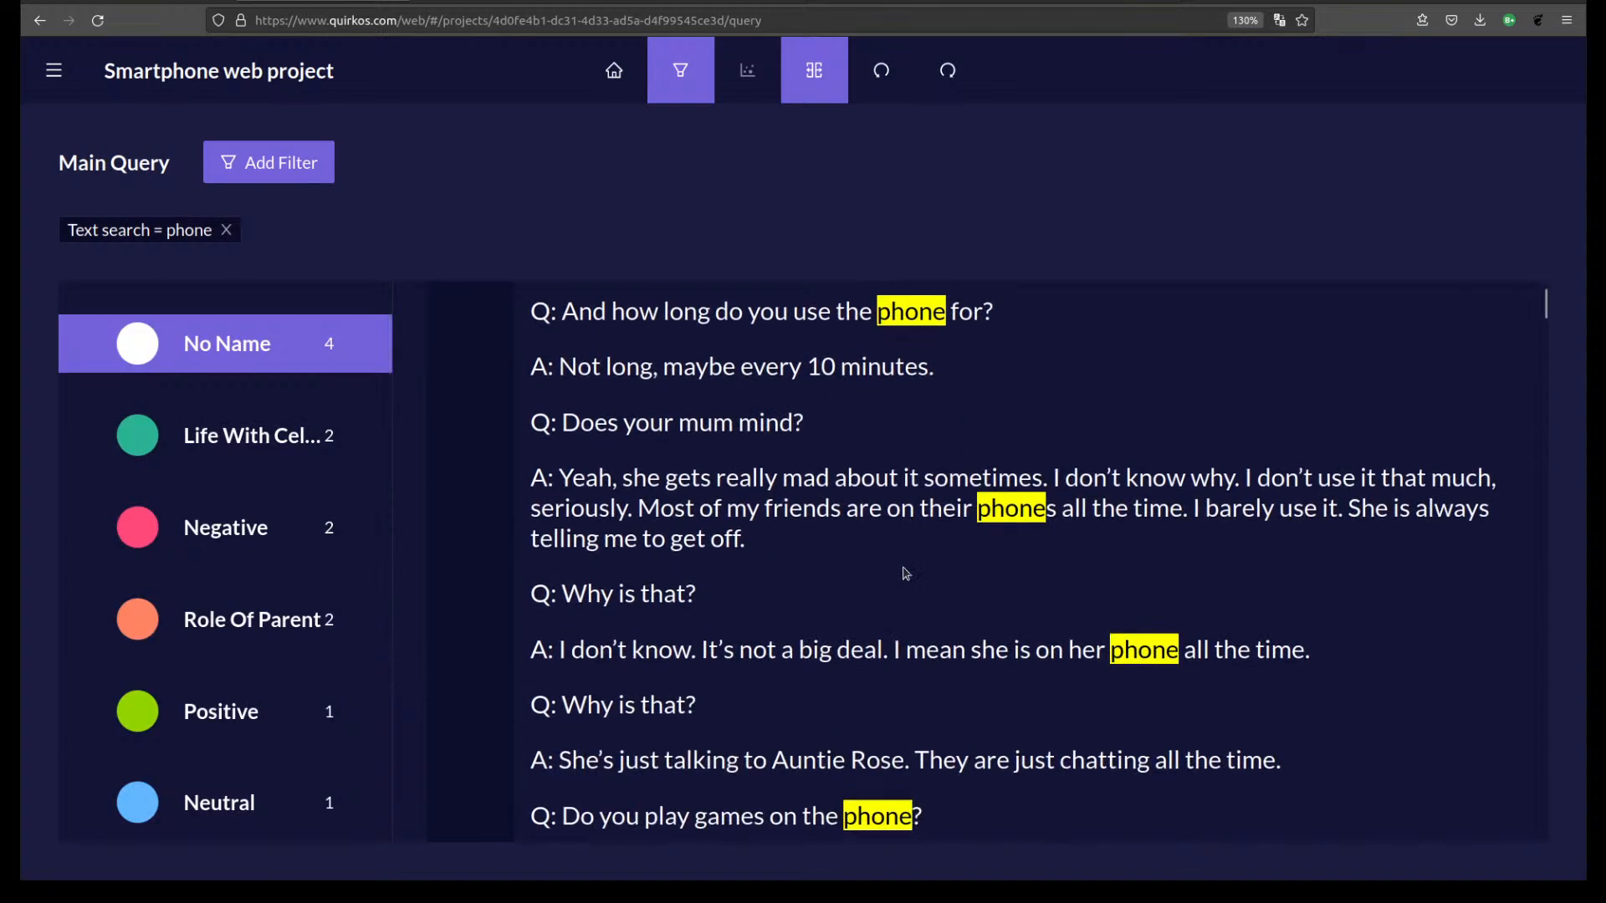
pyautogui.scroll(-3, 903, 573)
pyautogui.scroll(-6, 904, 569)
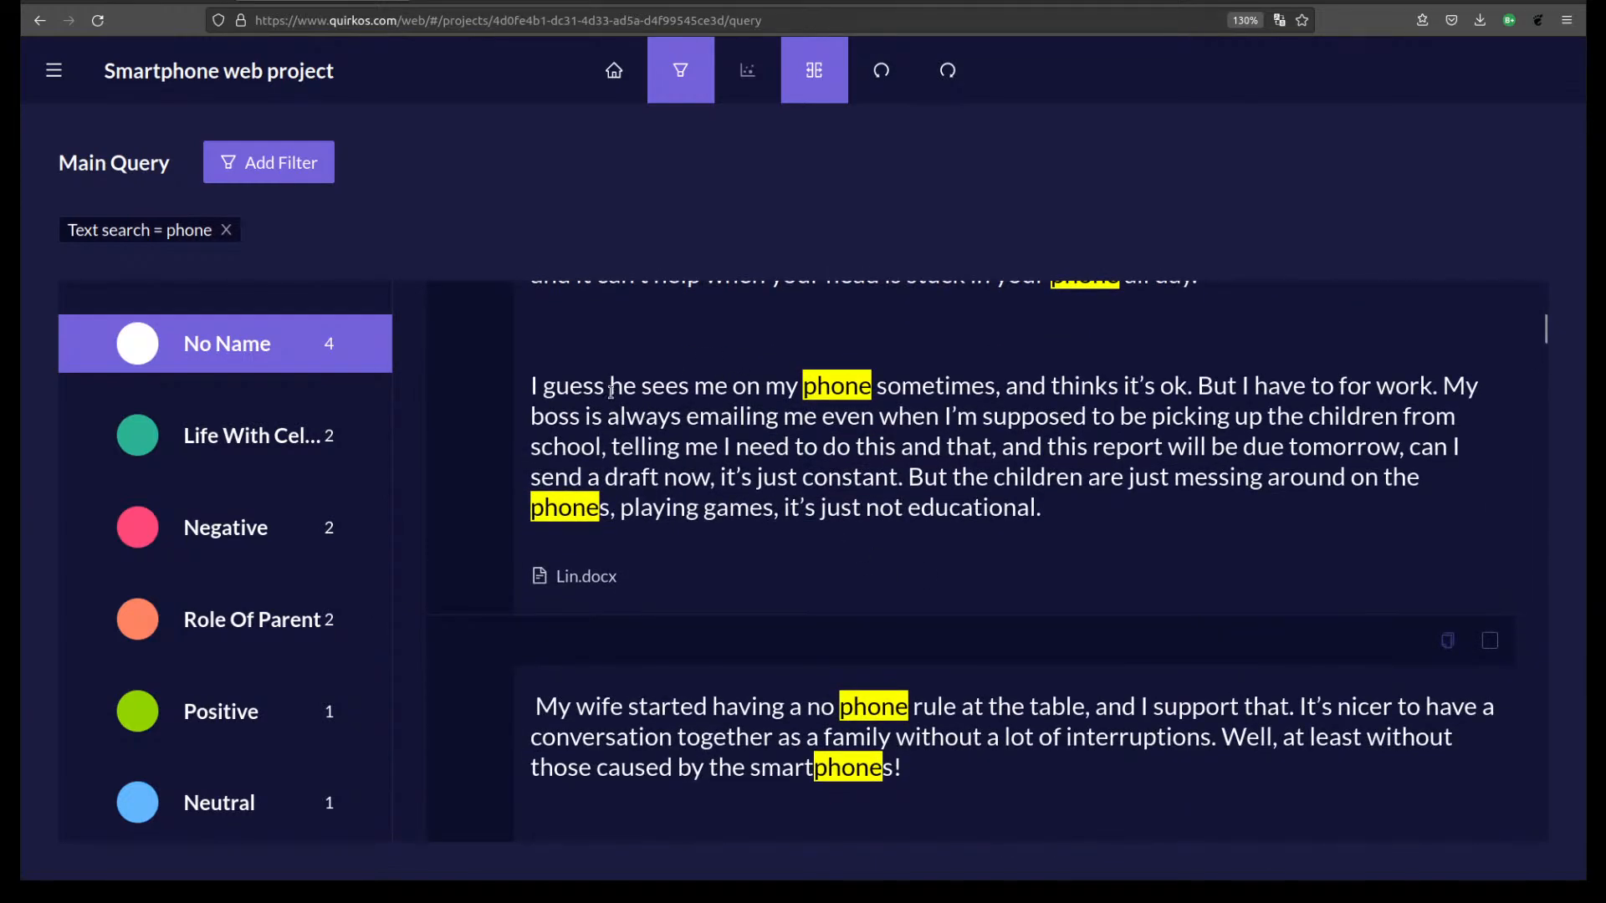
pyautogui.moveTo(533, 386); pyautogui.dragTo(1104, 505)
pyautogui.click(1104, 505)
pyautogui.click(287, 449)
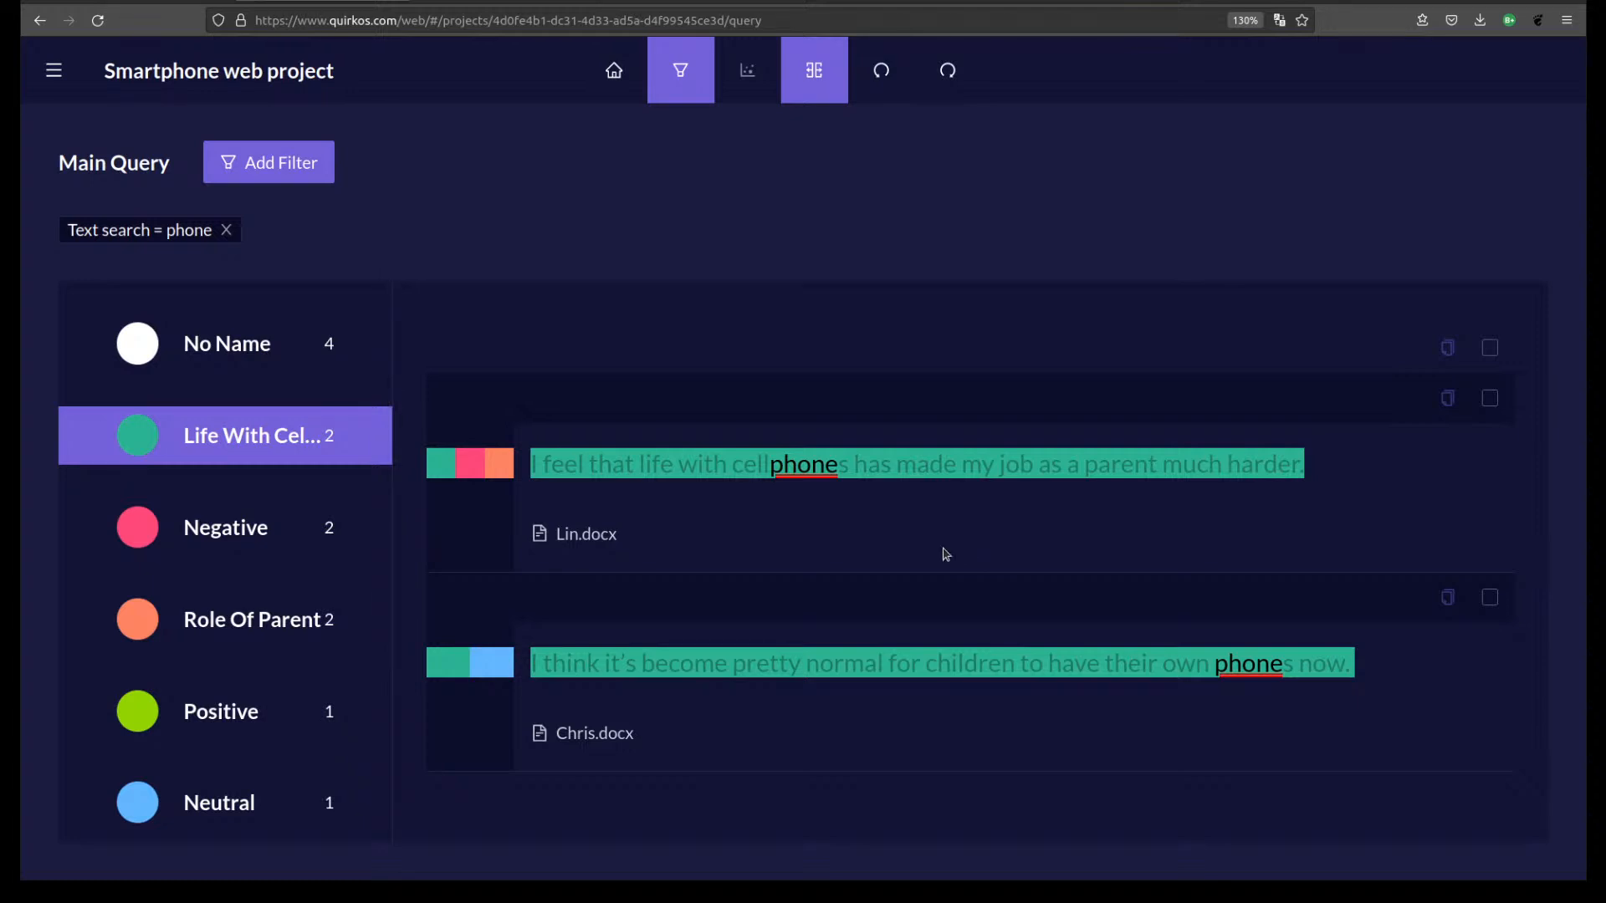
pyautogui.click(867, 467)
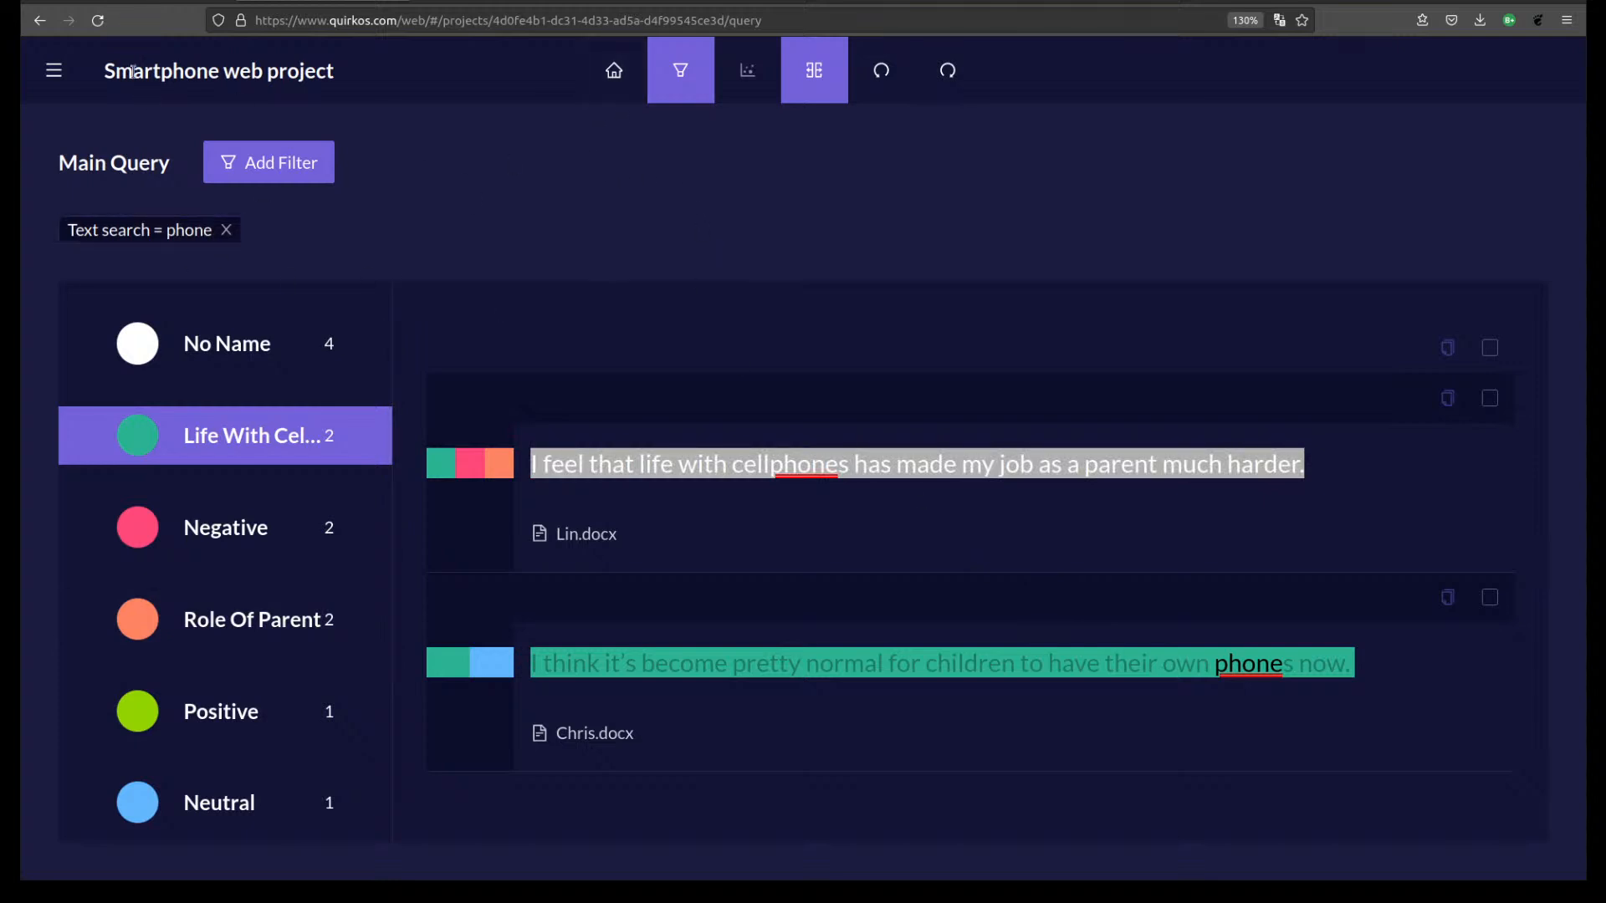
# Remove the "phone" text search filter and look through the fields available for a new filter criterion.
pyautogui.click(226, 230)
pyautogui.click(267, 162)
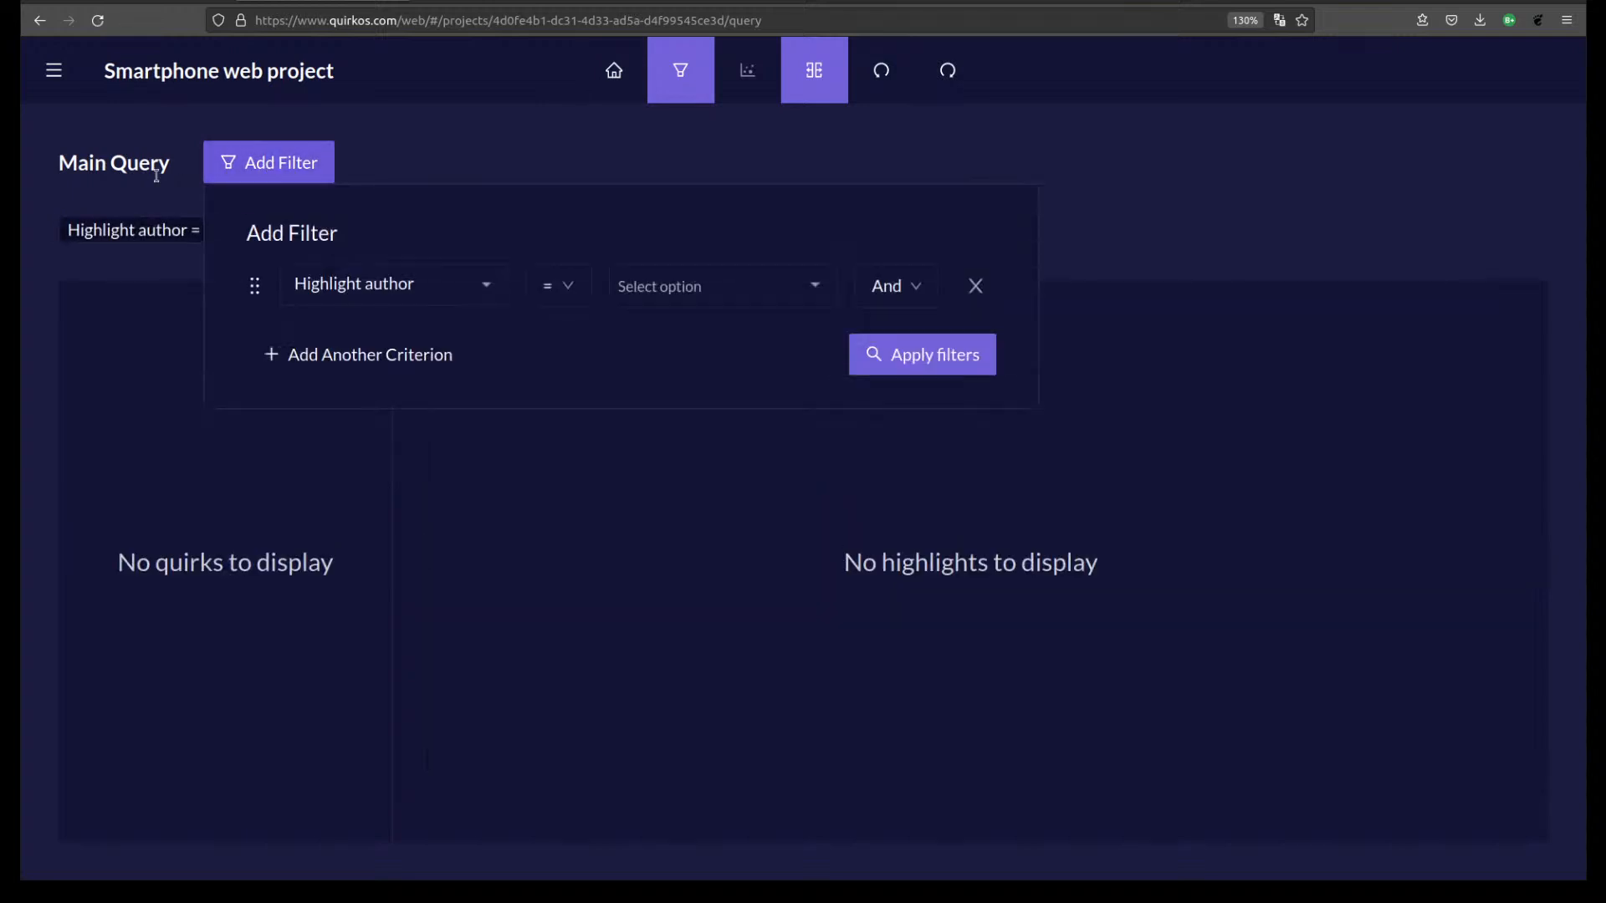
pyautogui.click(490, 284)
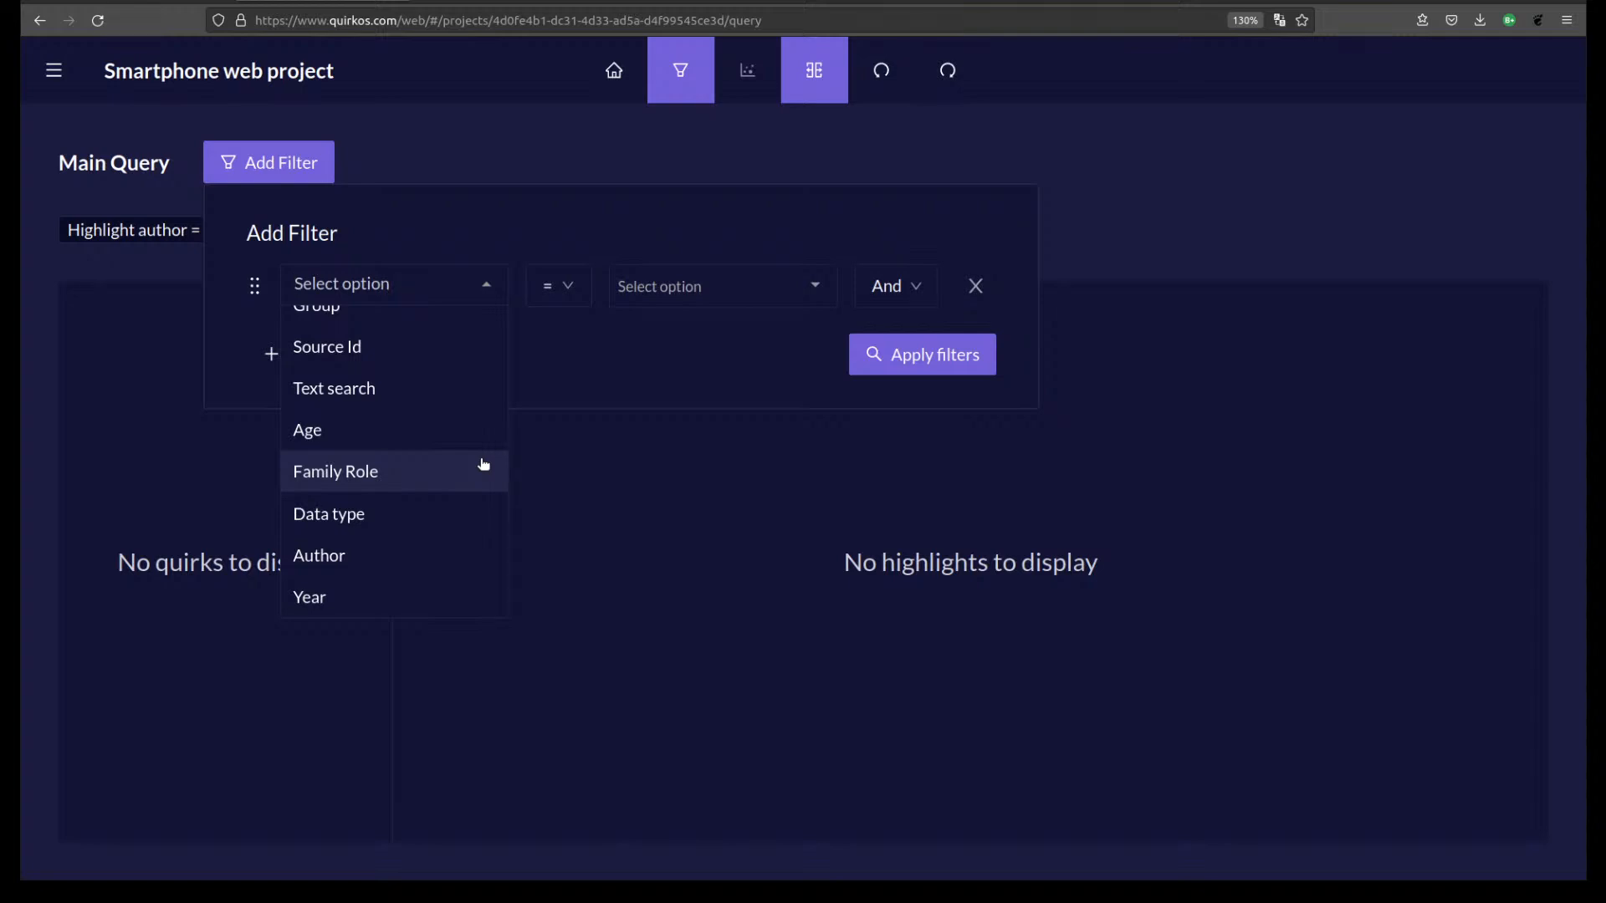
pyautogui.scroll(3, 410, 452)
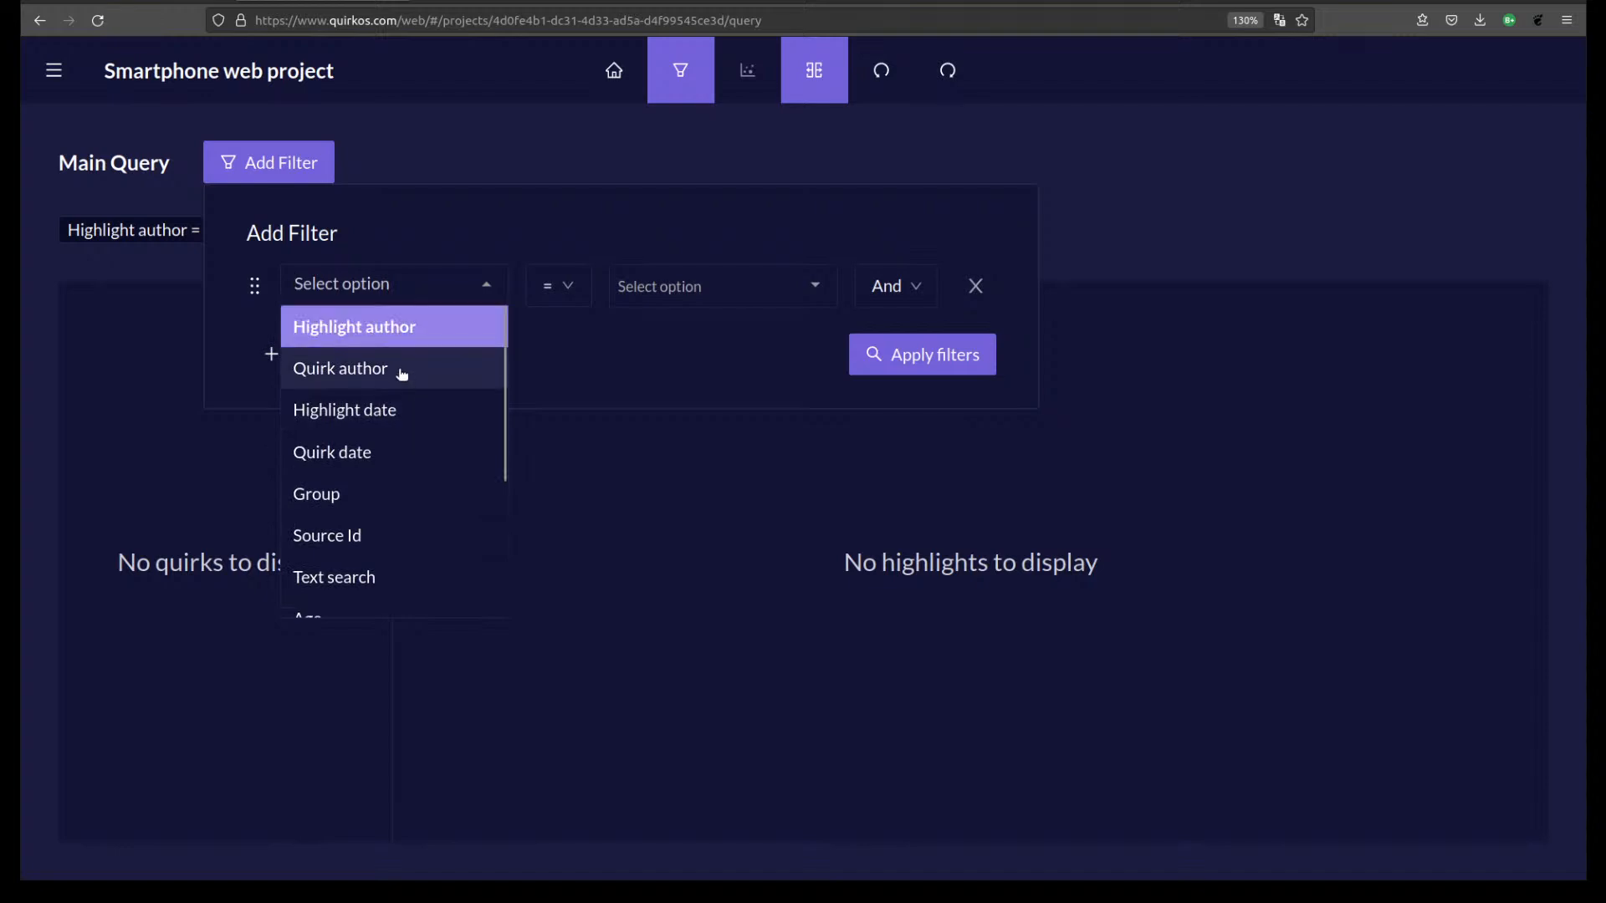
pyautogui.scroll(-2, 418, 519)
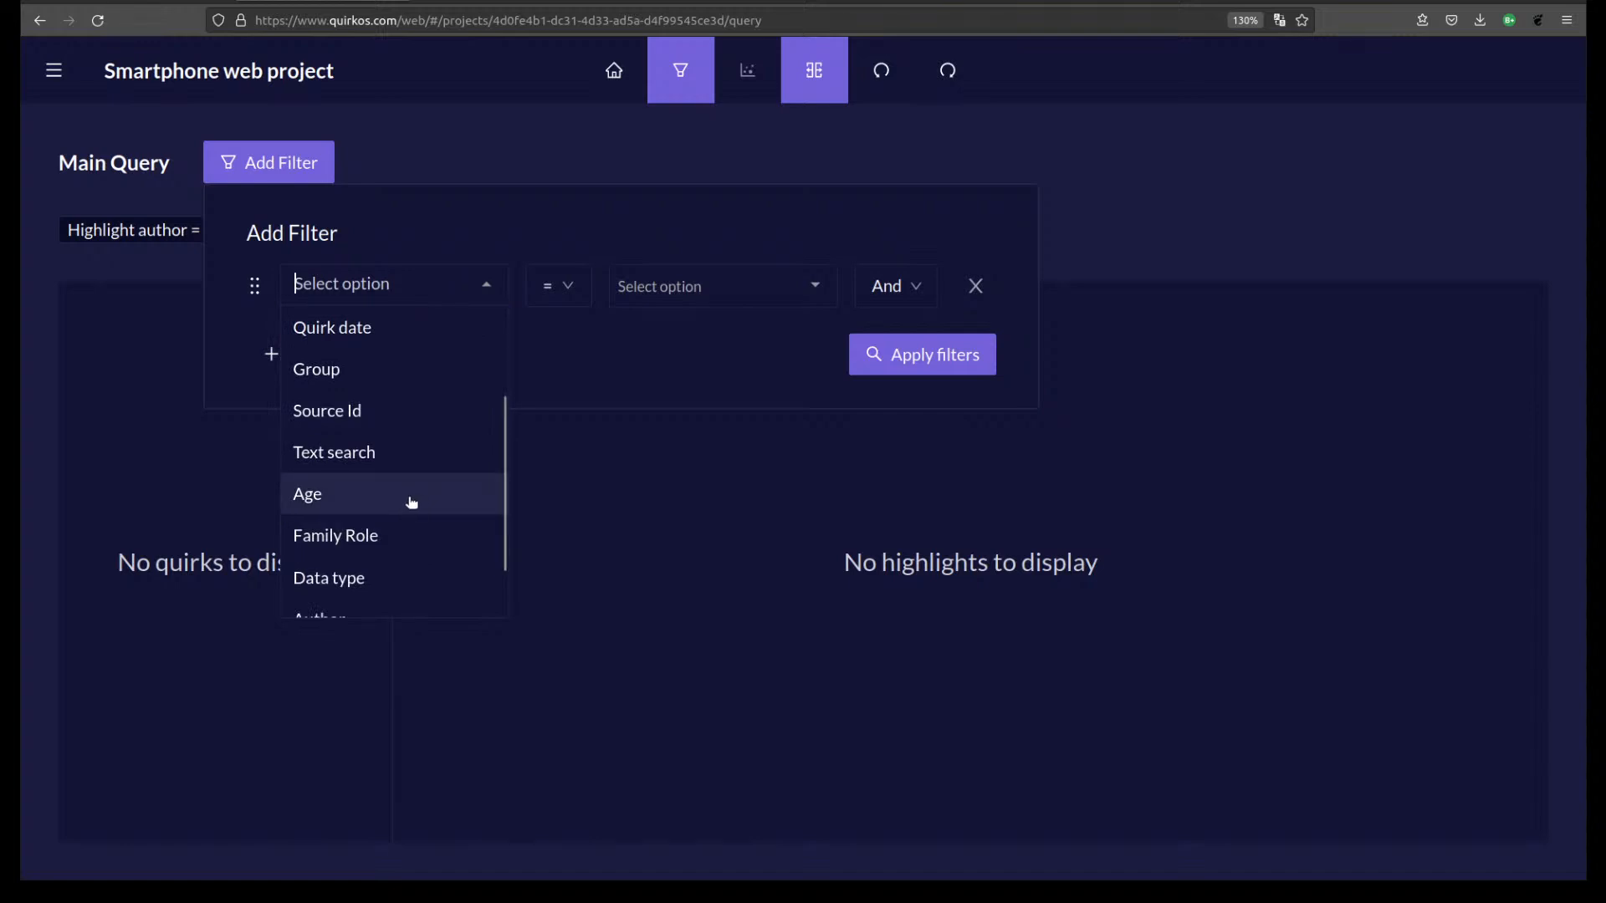
pyautogui.scroll(-1, 413, 506)
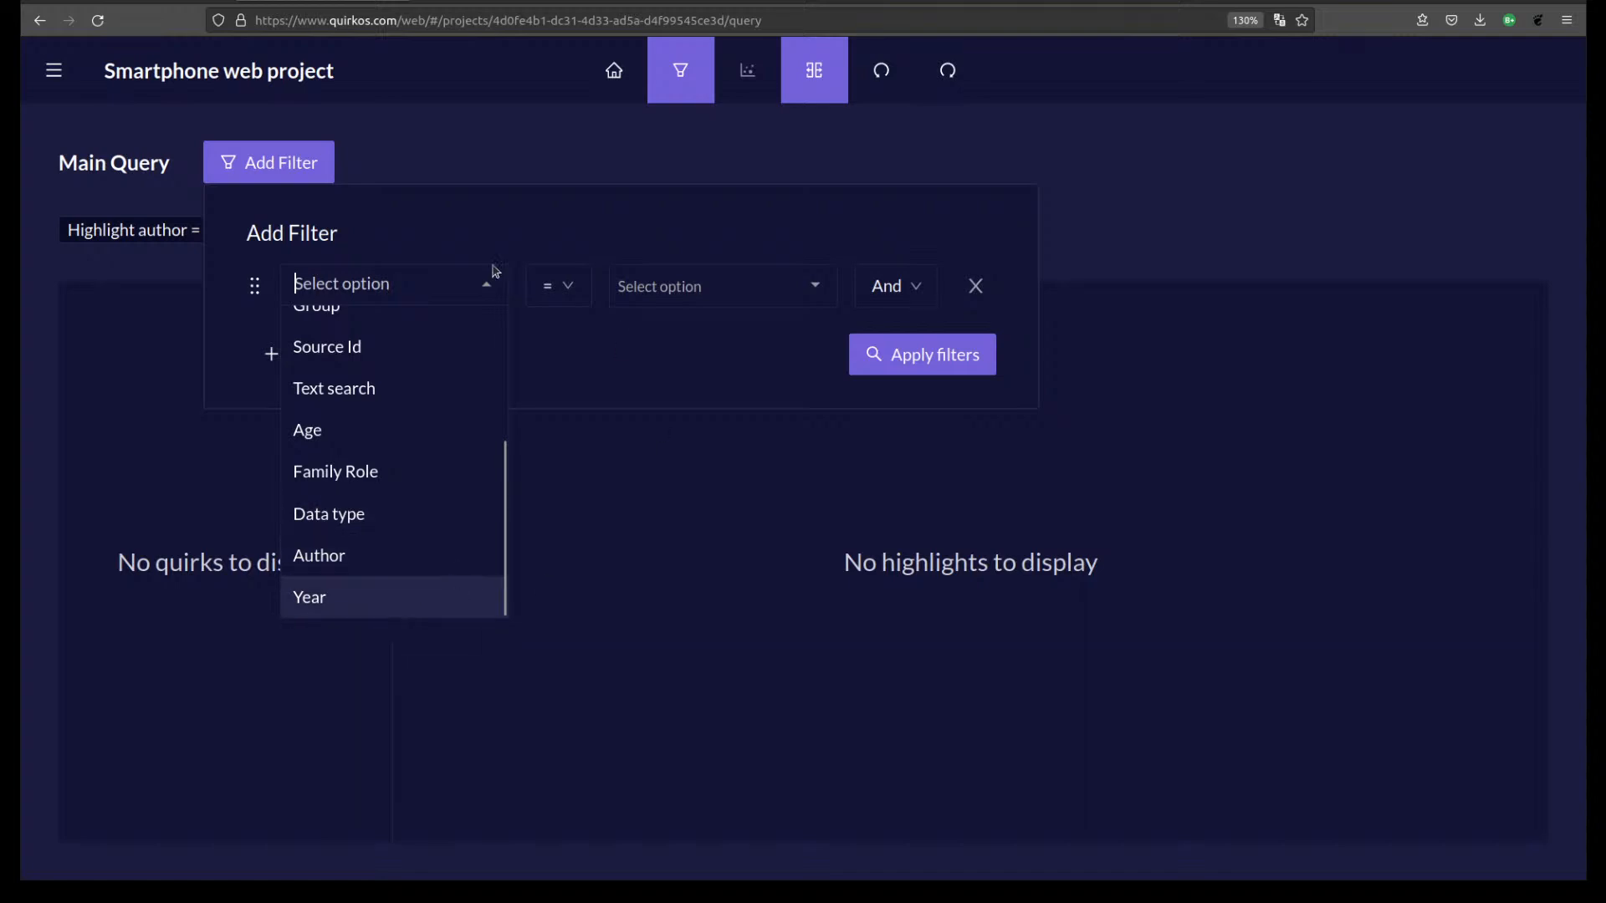
pyautogui.click(565, 150)
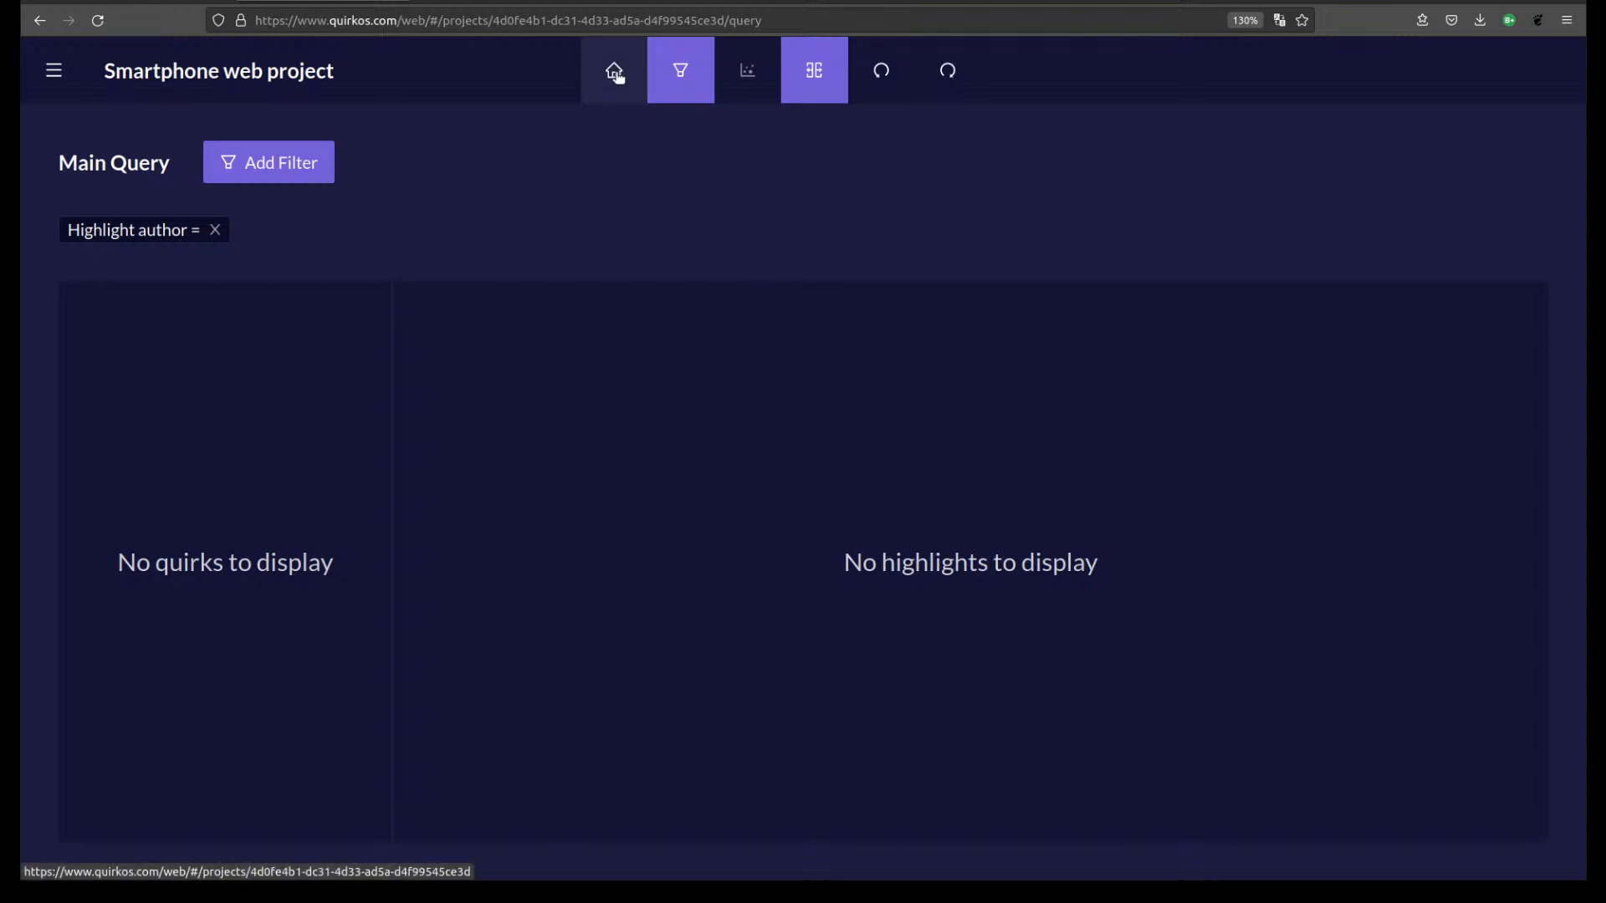
# Return to the coding canvas and move the Role of parent quirk and the Sentiment group further left among the other quirks.
pyautogui.click(615, 74)
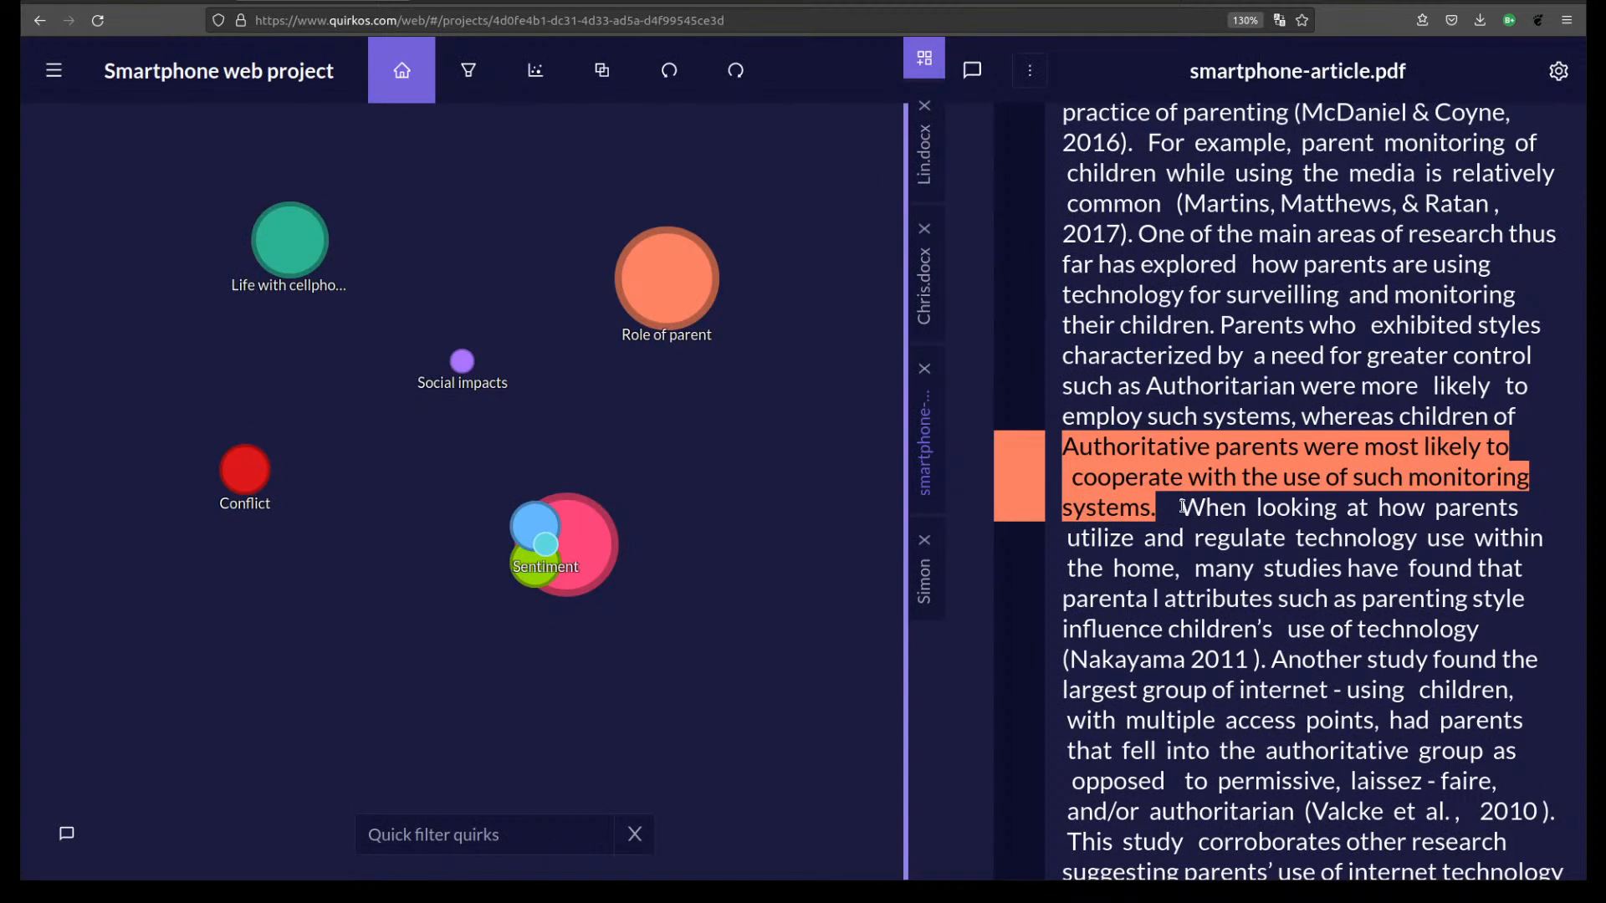
pyautogui.moveTo(1182, 507); pyautogui.dragTo(1213, 570)
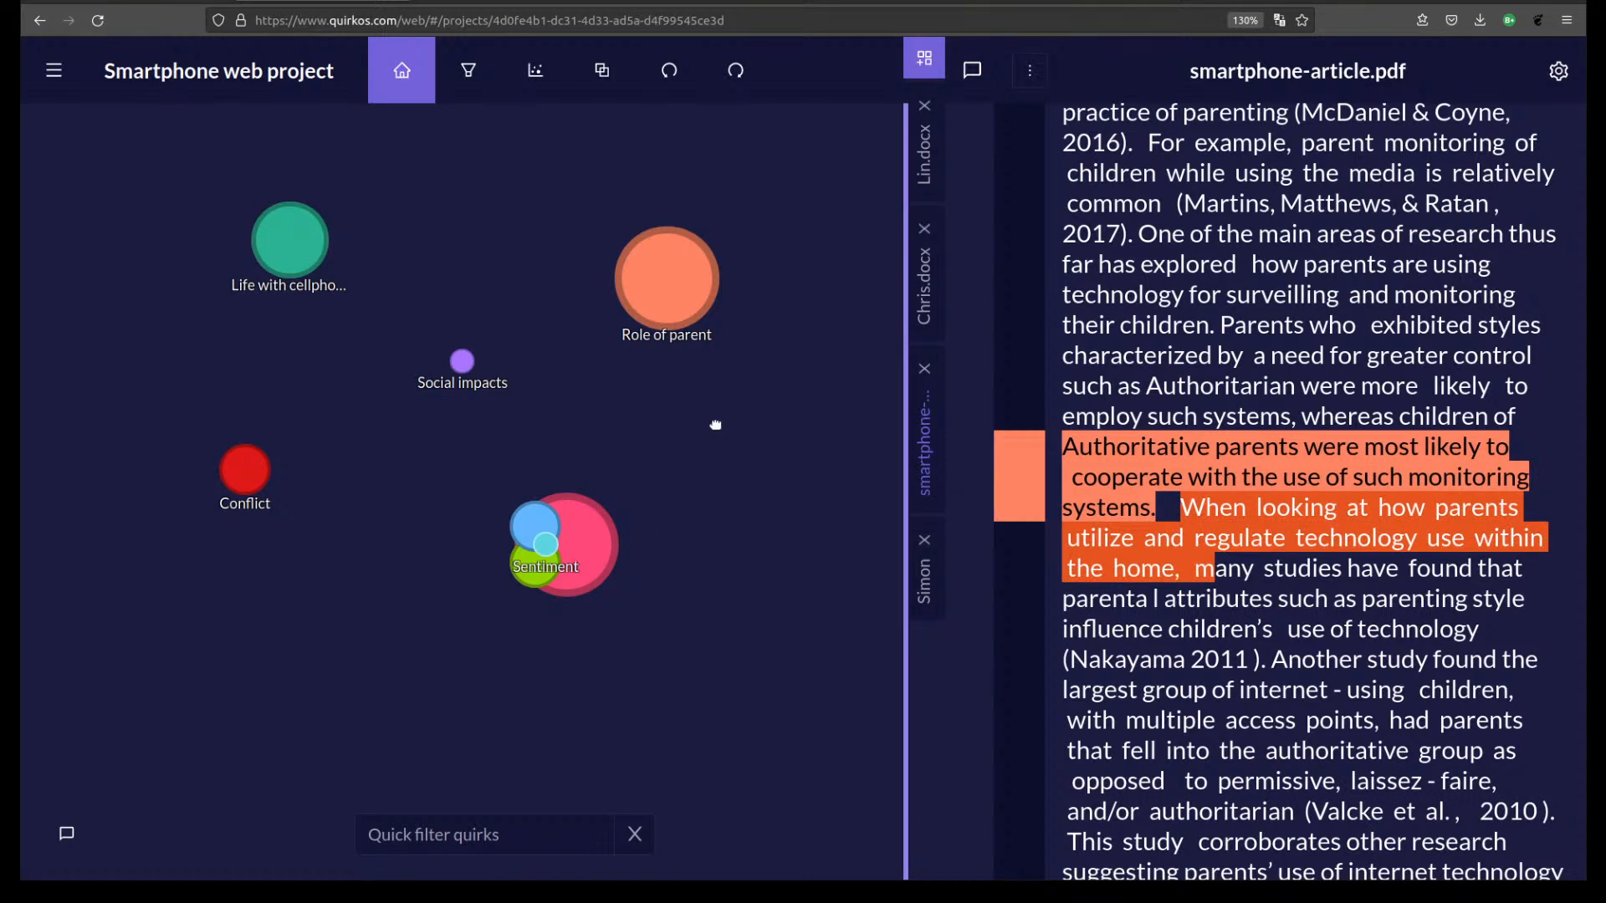
pyautogui.moveTo(675, 286); pyautogui.dragTo(208, 350)
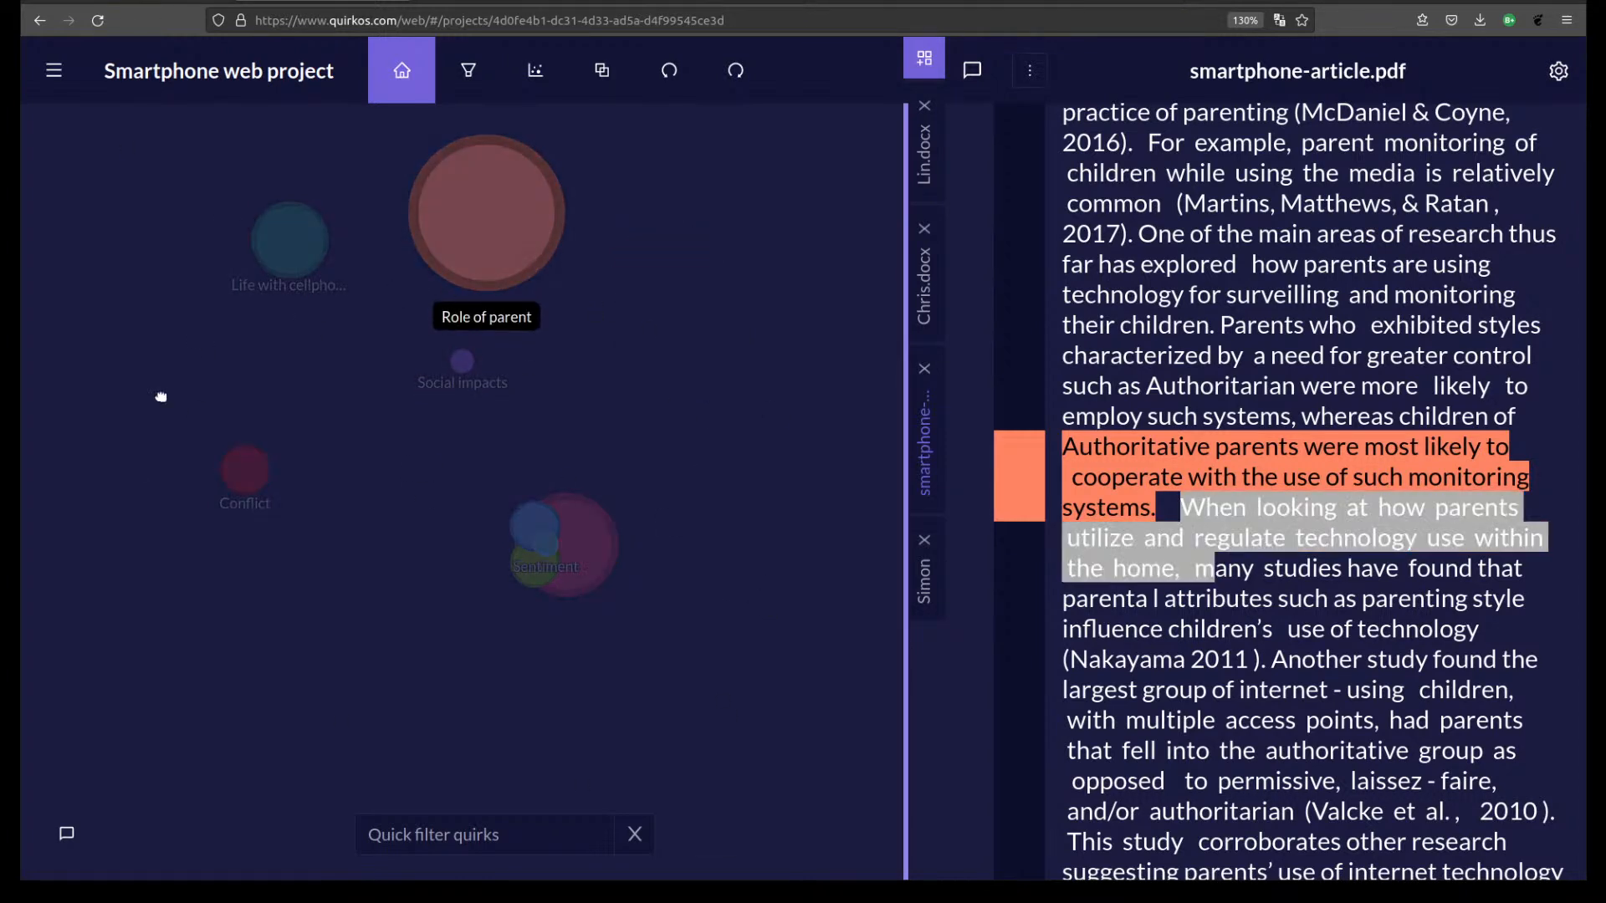
pyautogui.moveTo(552, 546)
pyautogui.moveTo(551, 546); pyautogui.dragTo(373, 602)
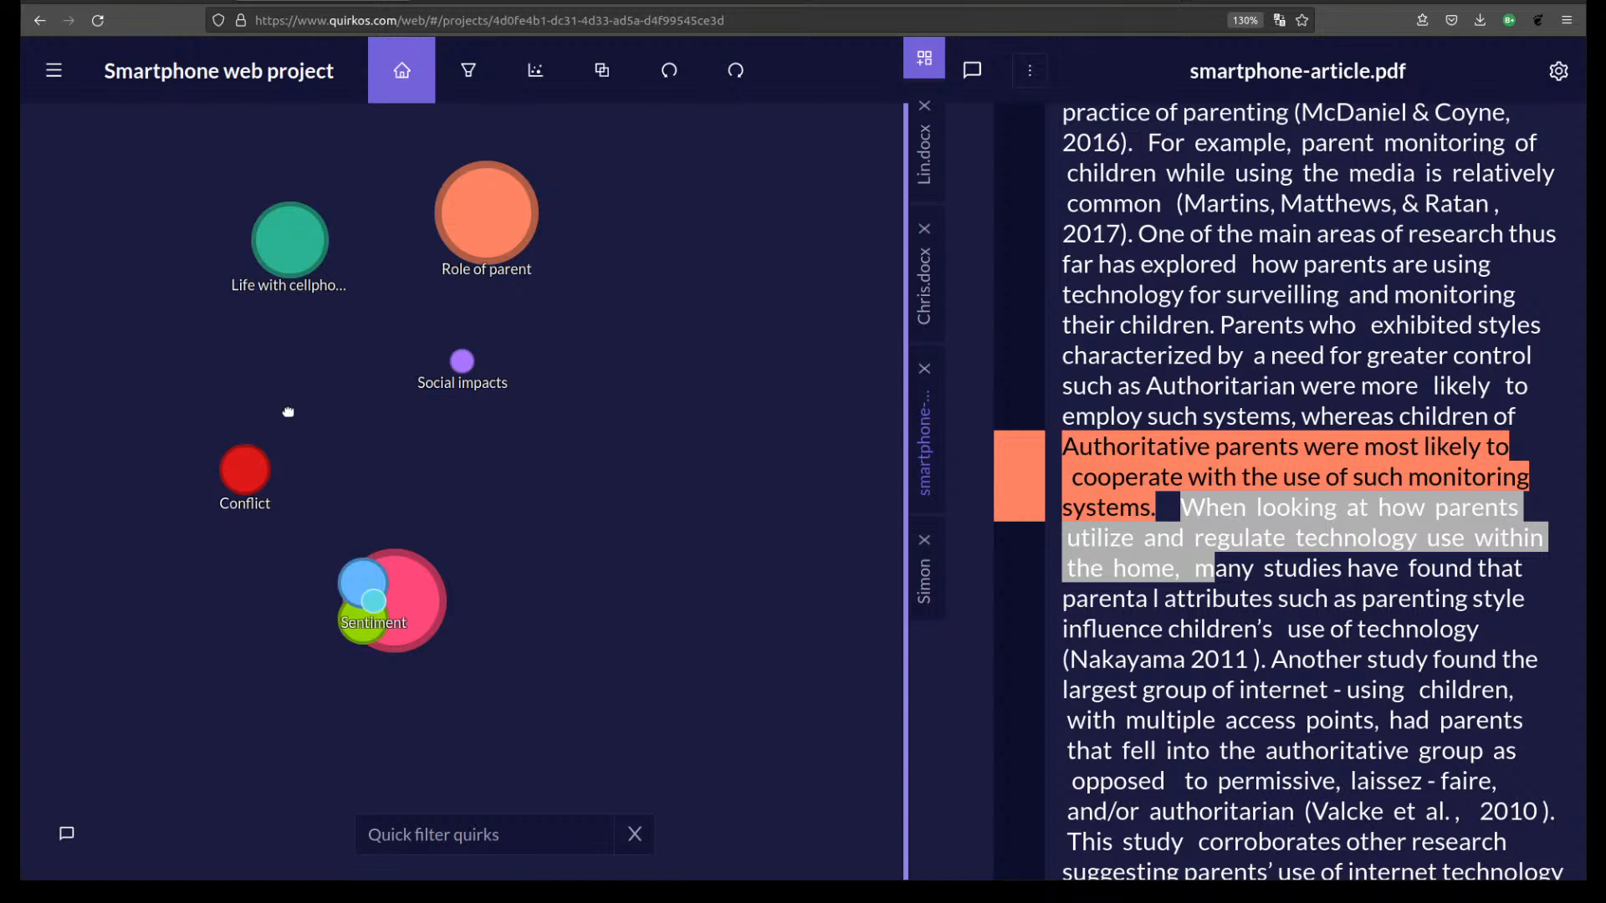
pyautogui.moveTo(408, 607)
pyautogui.click(479, 224)
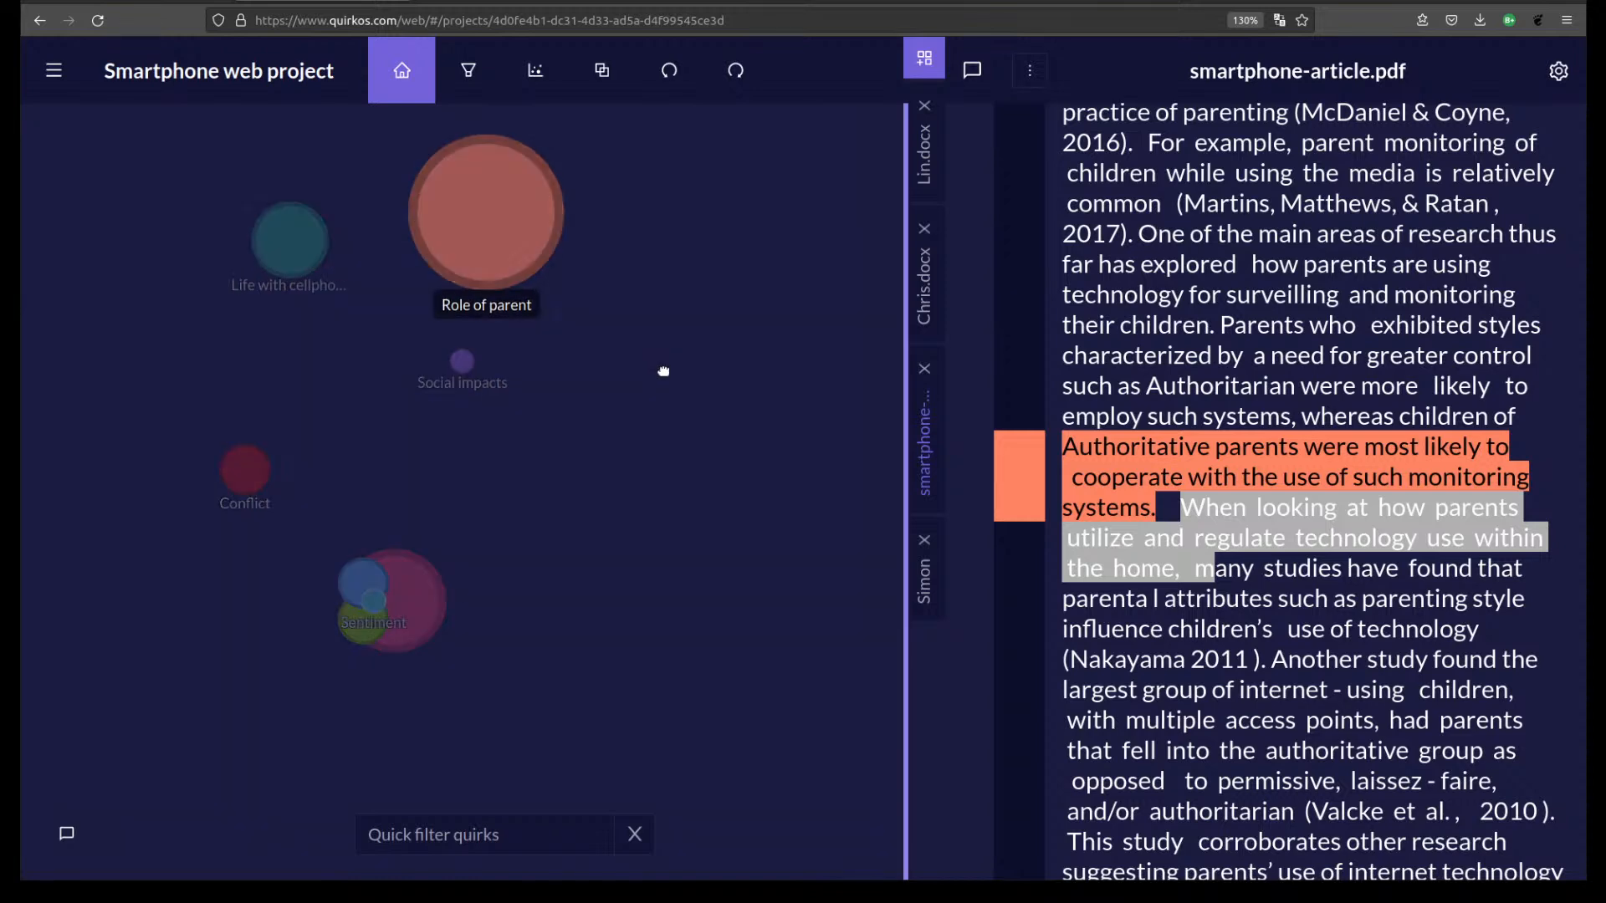
# Create a new quirk titled "Parenting" and place it beside the Role of parent quirk.
pyautogui.click(688, 294)
pyautogui.write('Parenting')
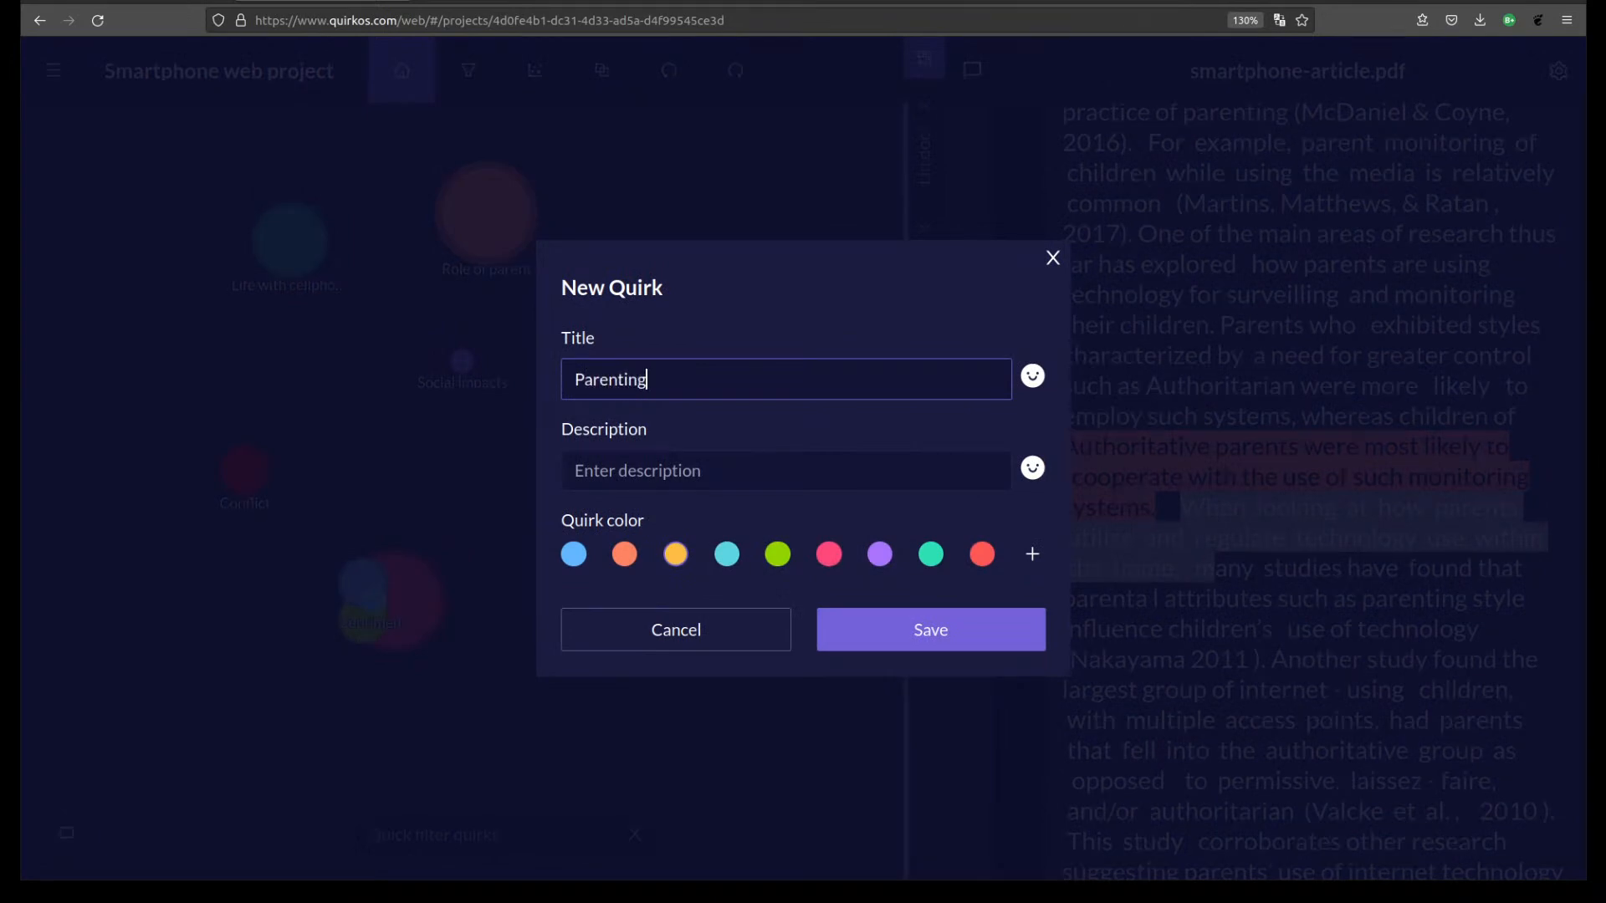
pyautogui.click(889, 638)
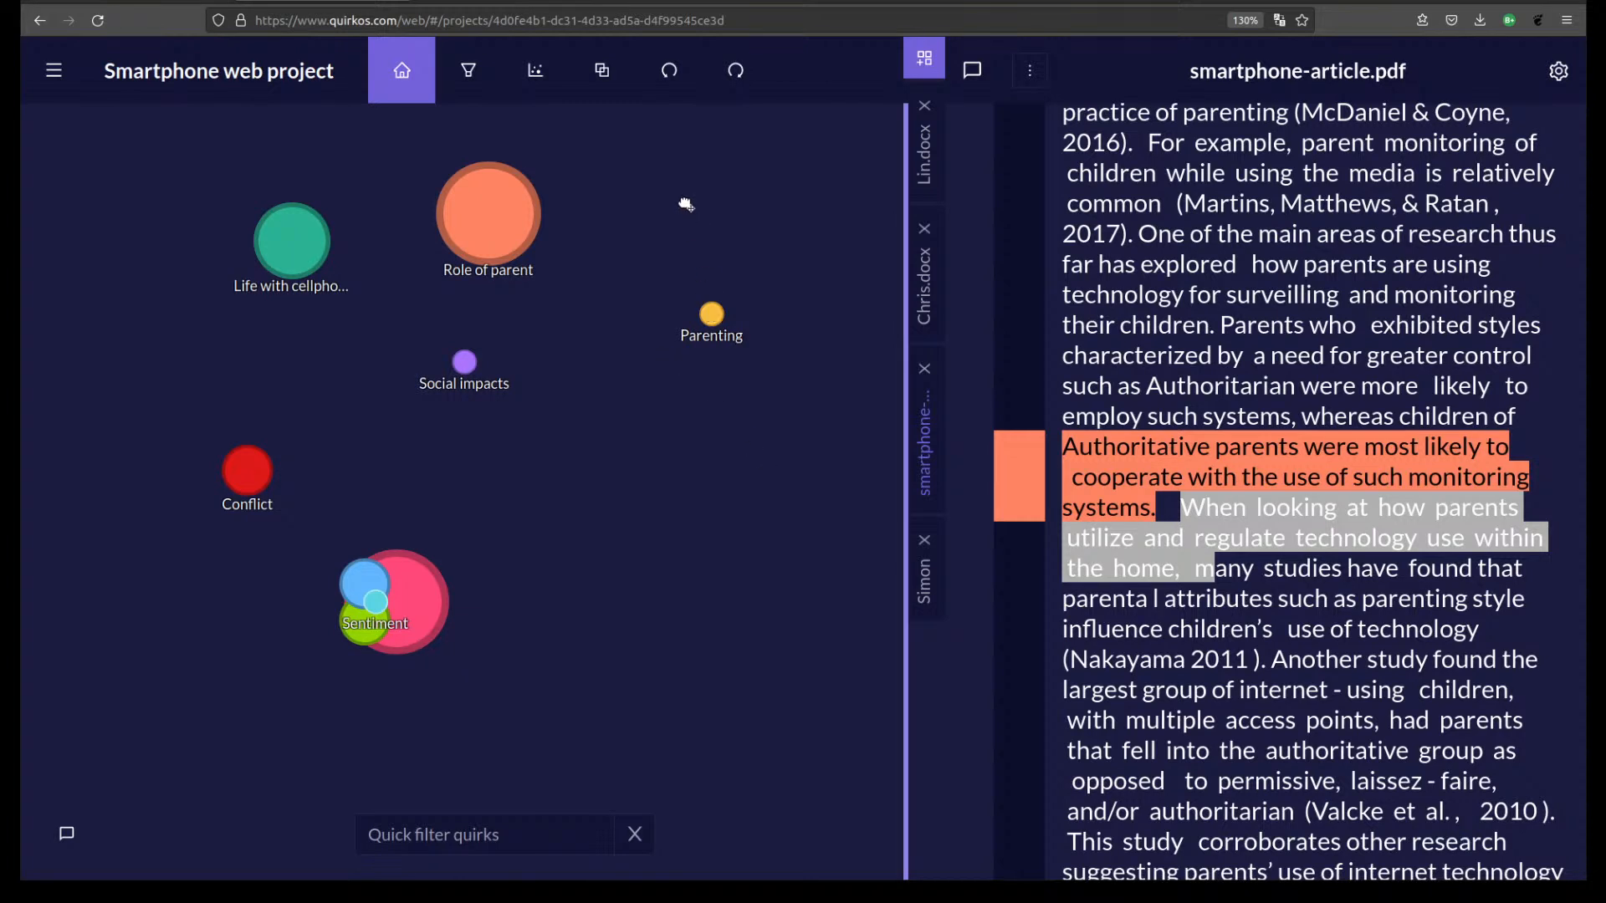
pyautogui.moveTo(686, 204); pyautogui.dragTo(686, 201)
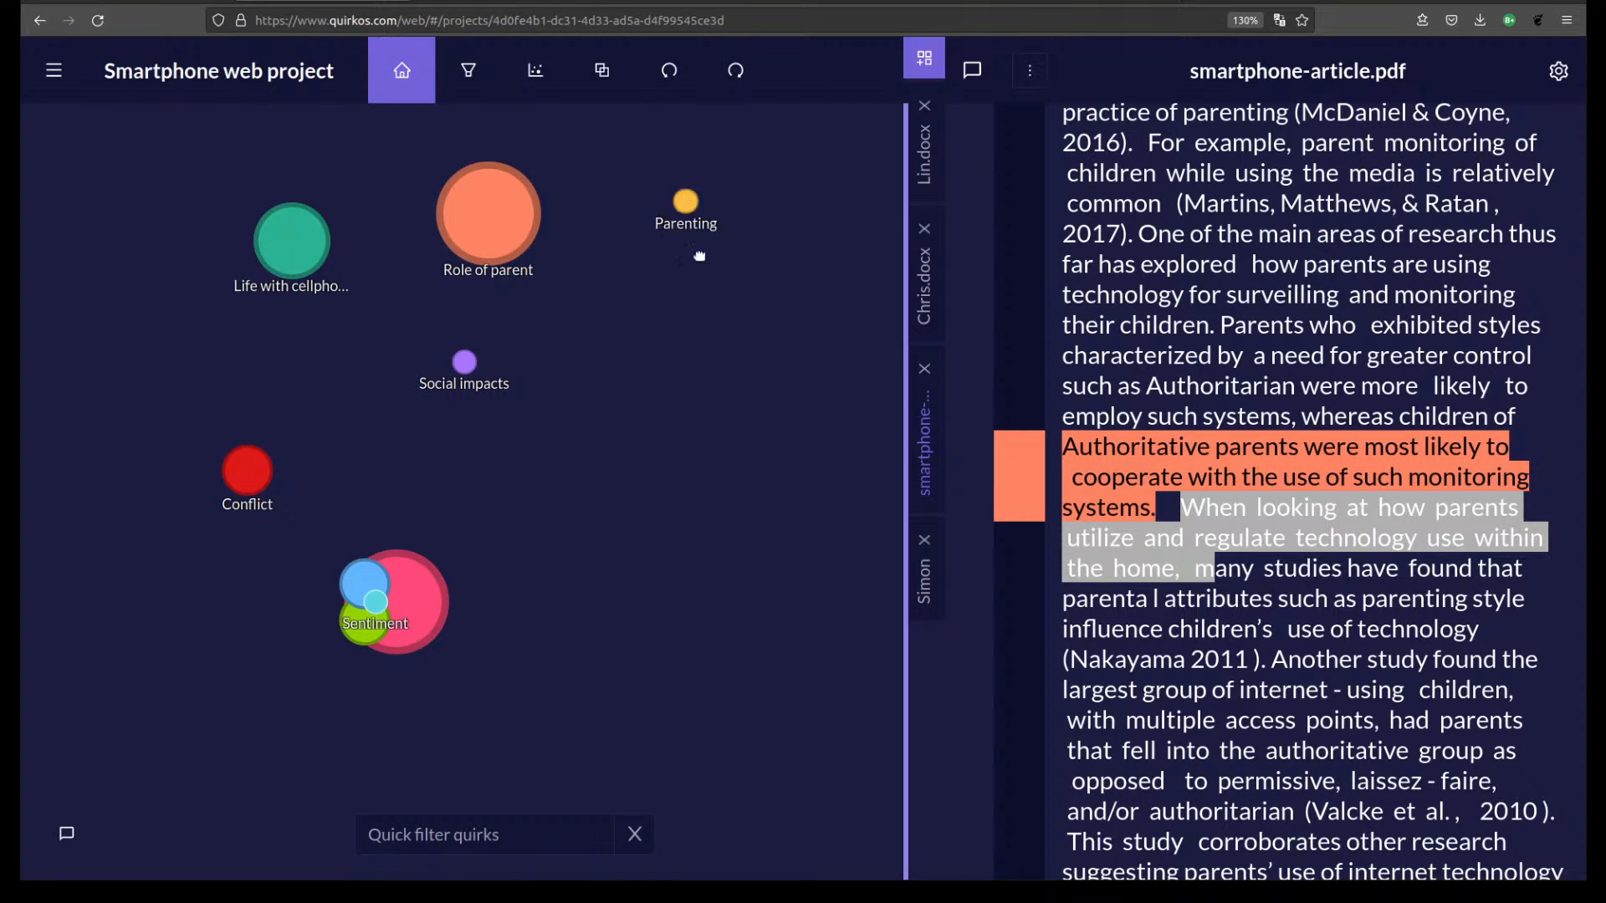
# Code the passage beginning "One of the main areas of research" in smartphone-article.pdf to the Parenting quirk.
pyautogui.moveTo(1140, 233); pyautogui.dragTo(1420, 389)
pyautogui.click(686, 201)
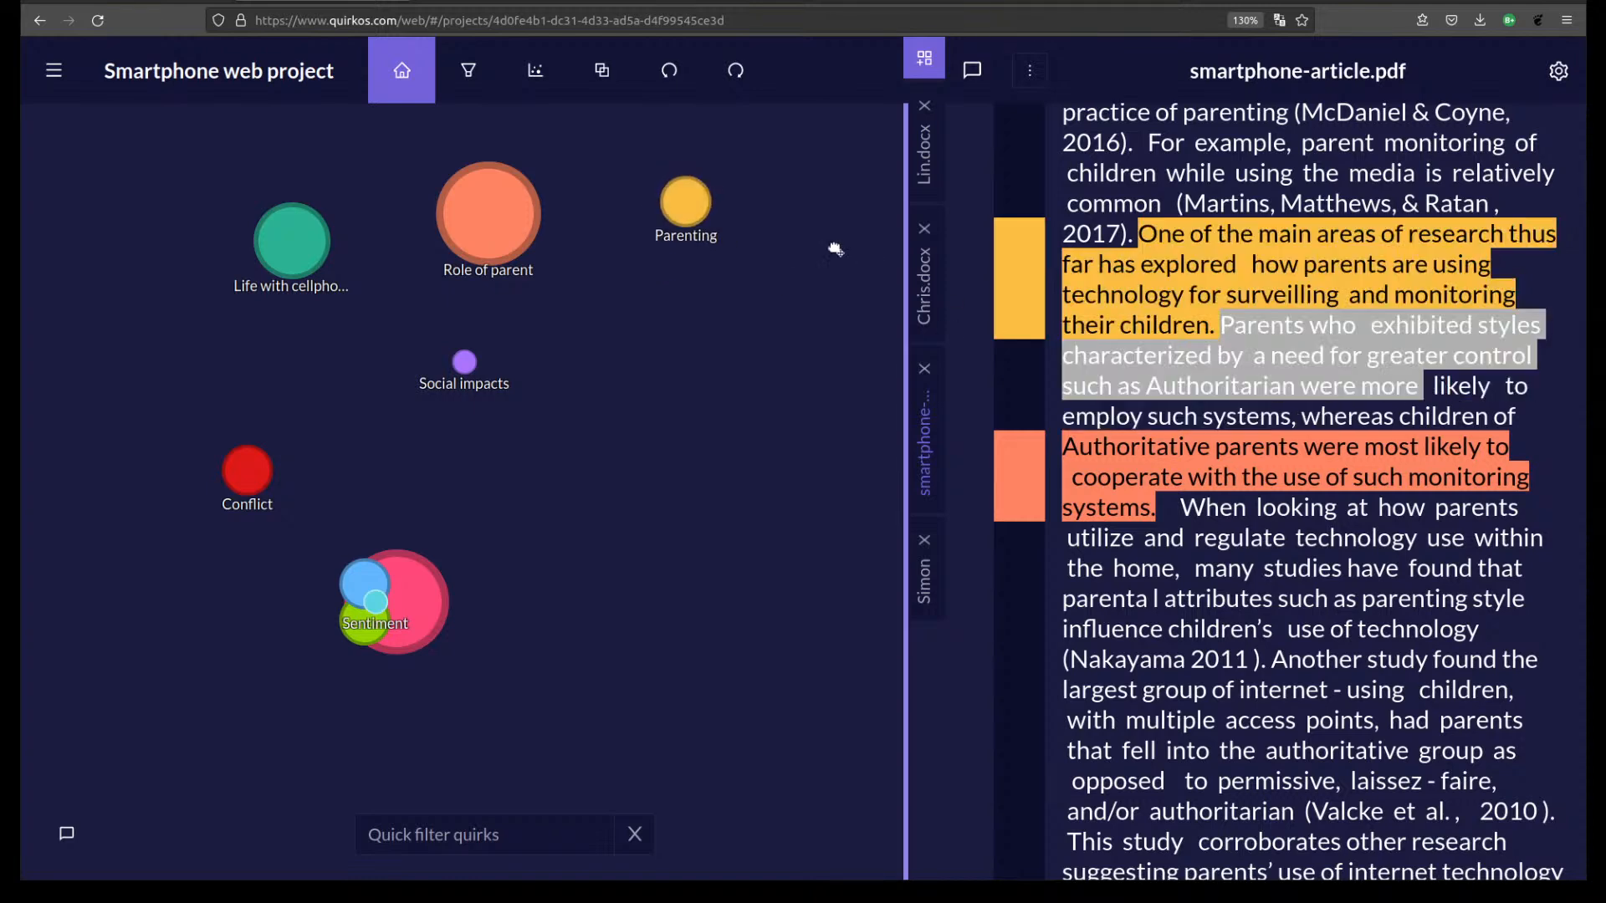
pyautogui.click(693, 198)
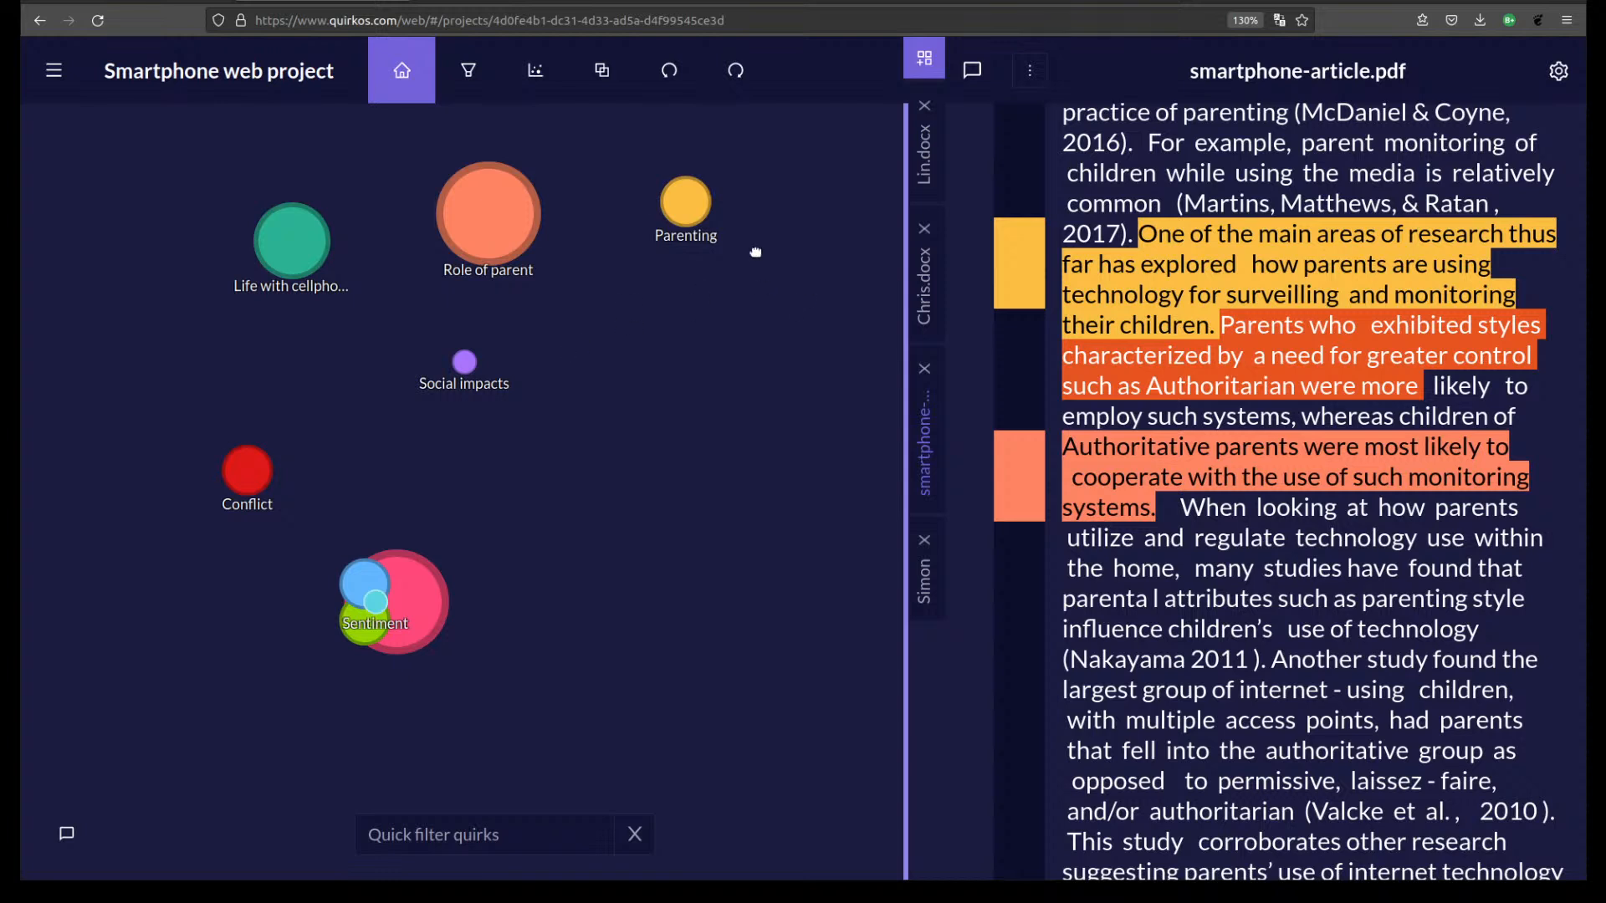
# Merge the Role of parent quirk into Parenting.
pyautogui.rightClick(495, 221)
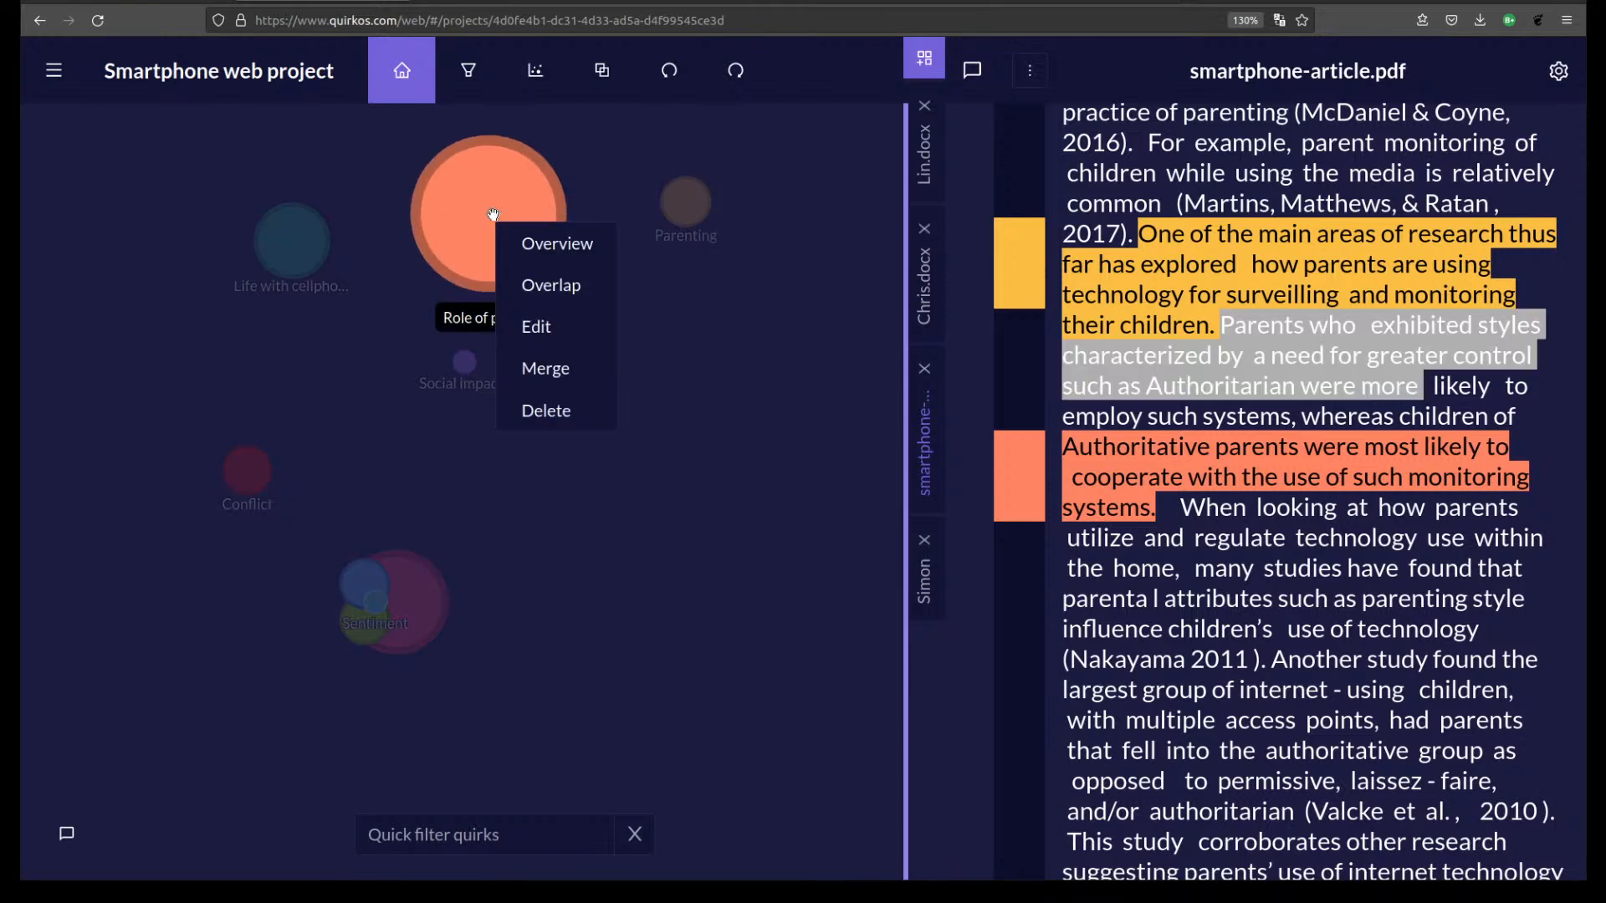
pyautogui.click(560, 371)
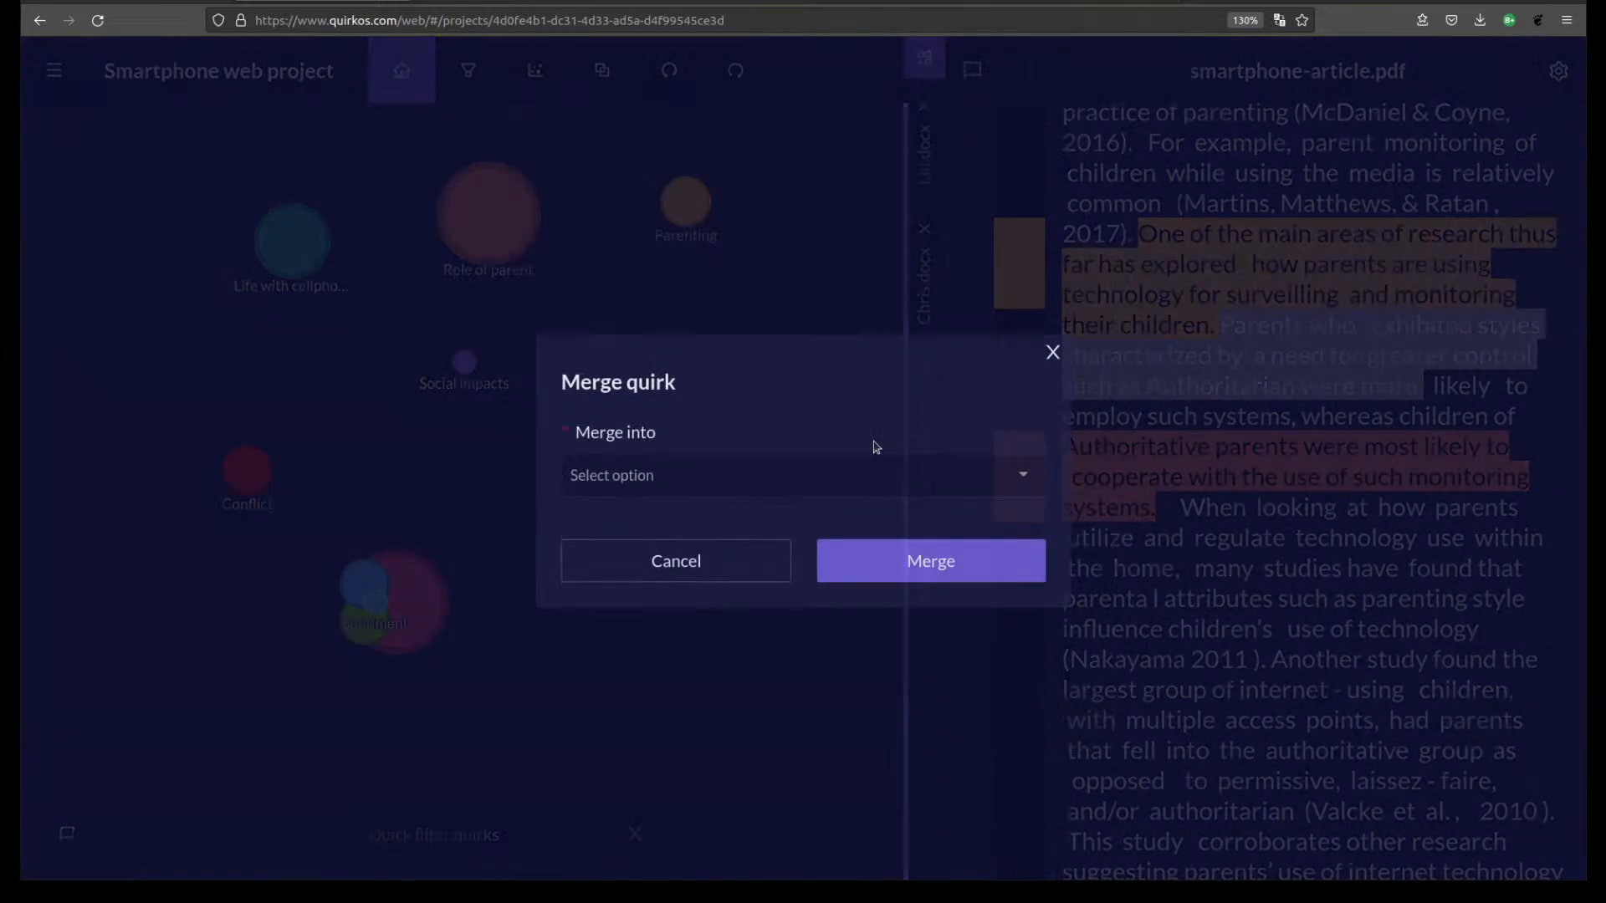
pyautogui.click(1019, 464)
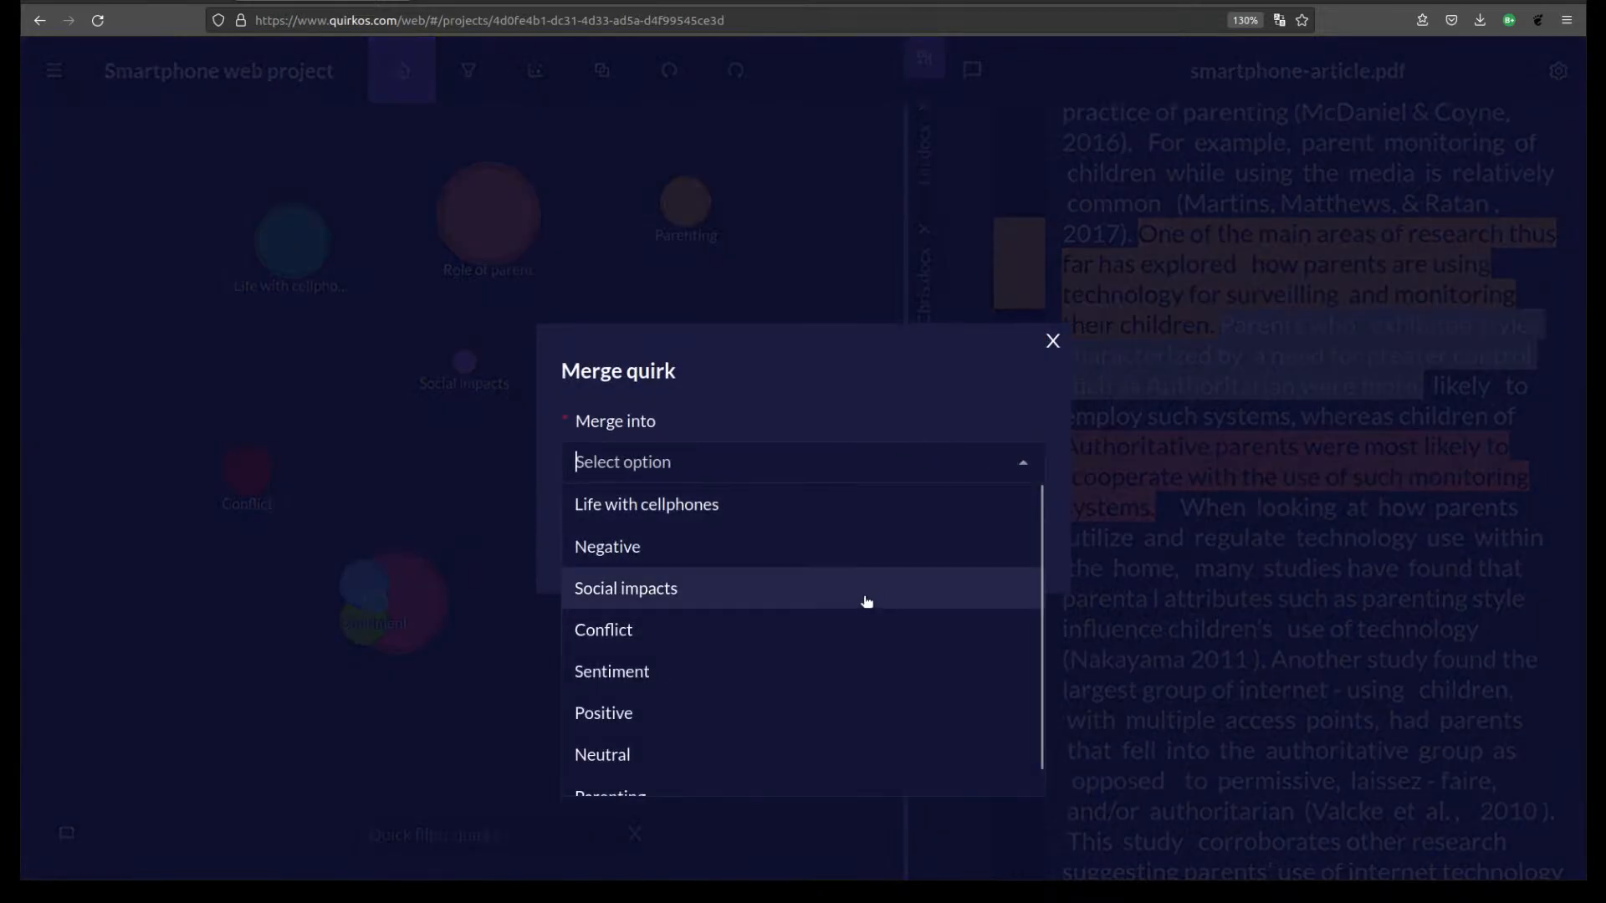
pyautogui.scroll(-1, 864, 600)
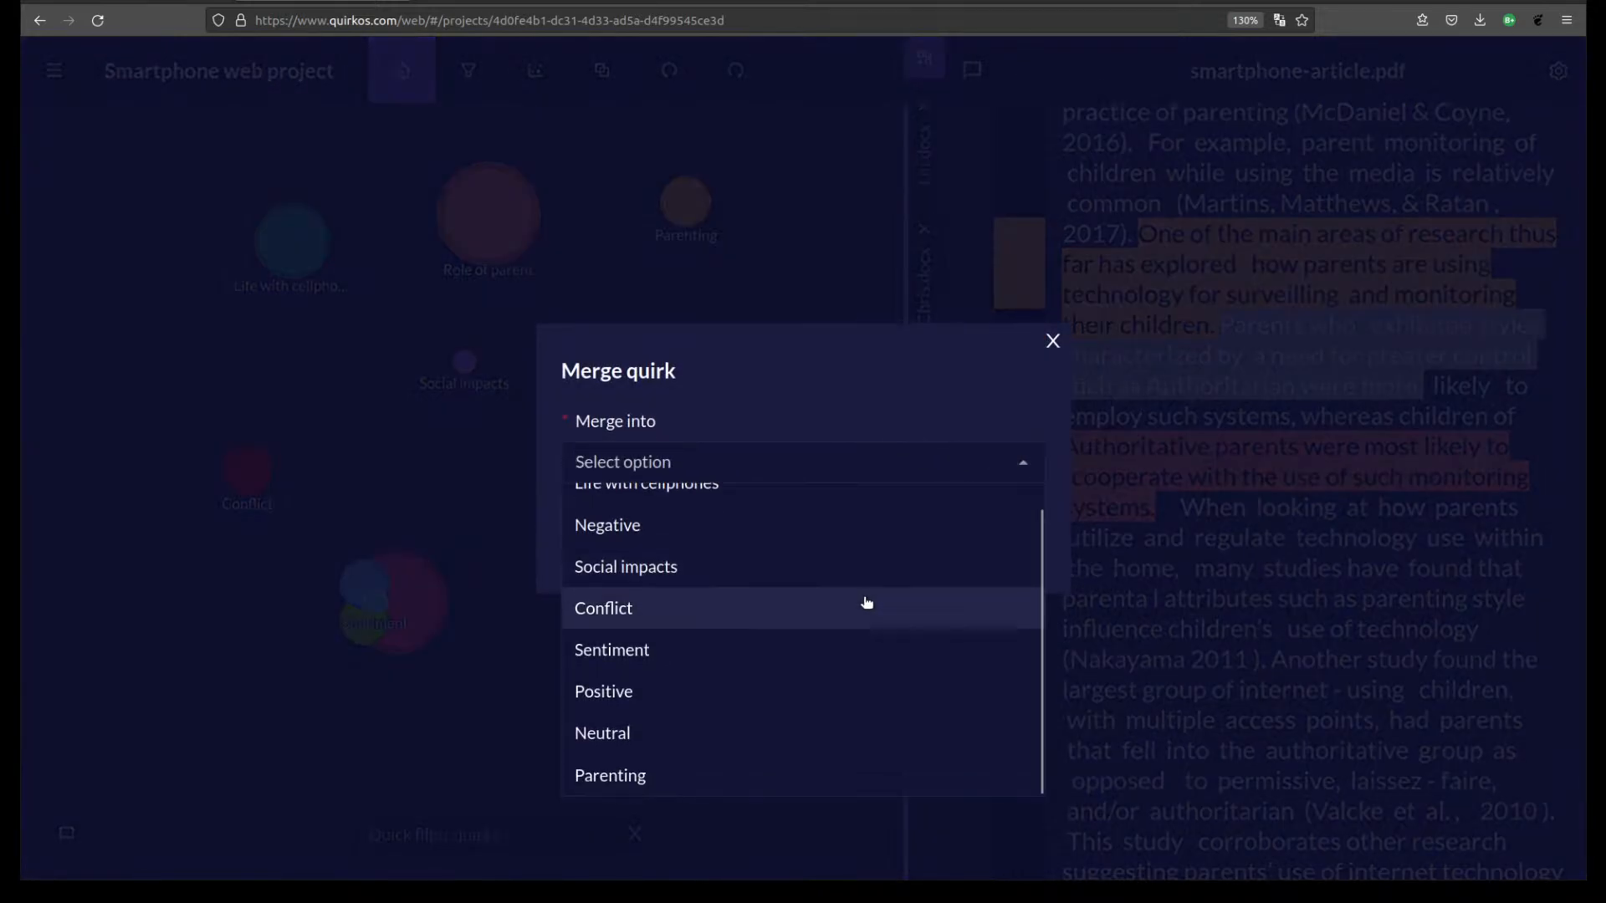
pyautogui.click(736, 776)
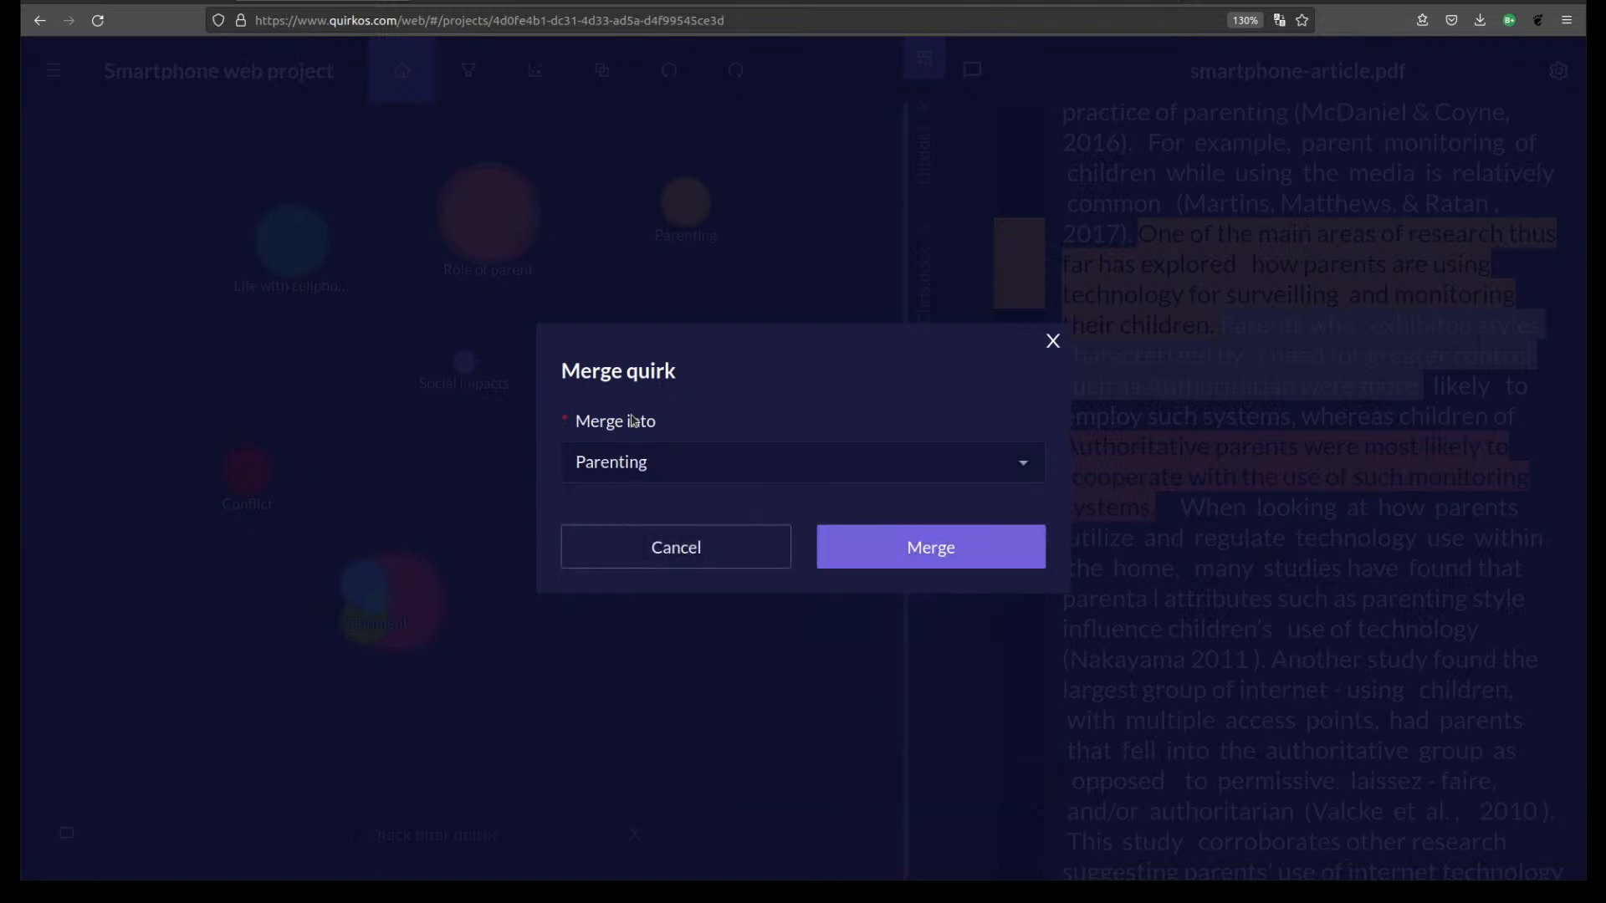
pyautogui.click(898, 545)
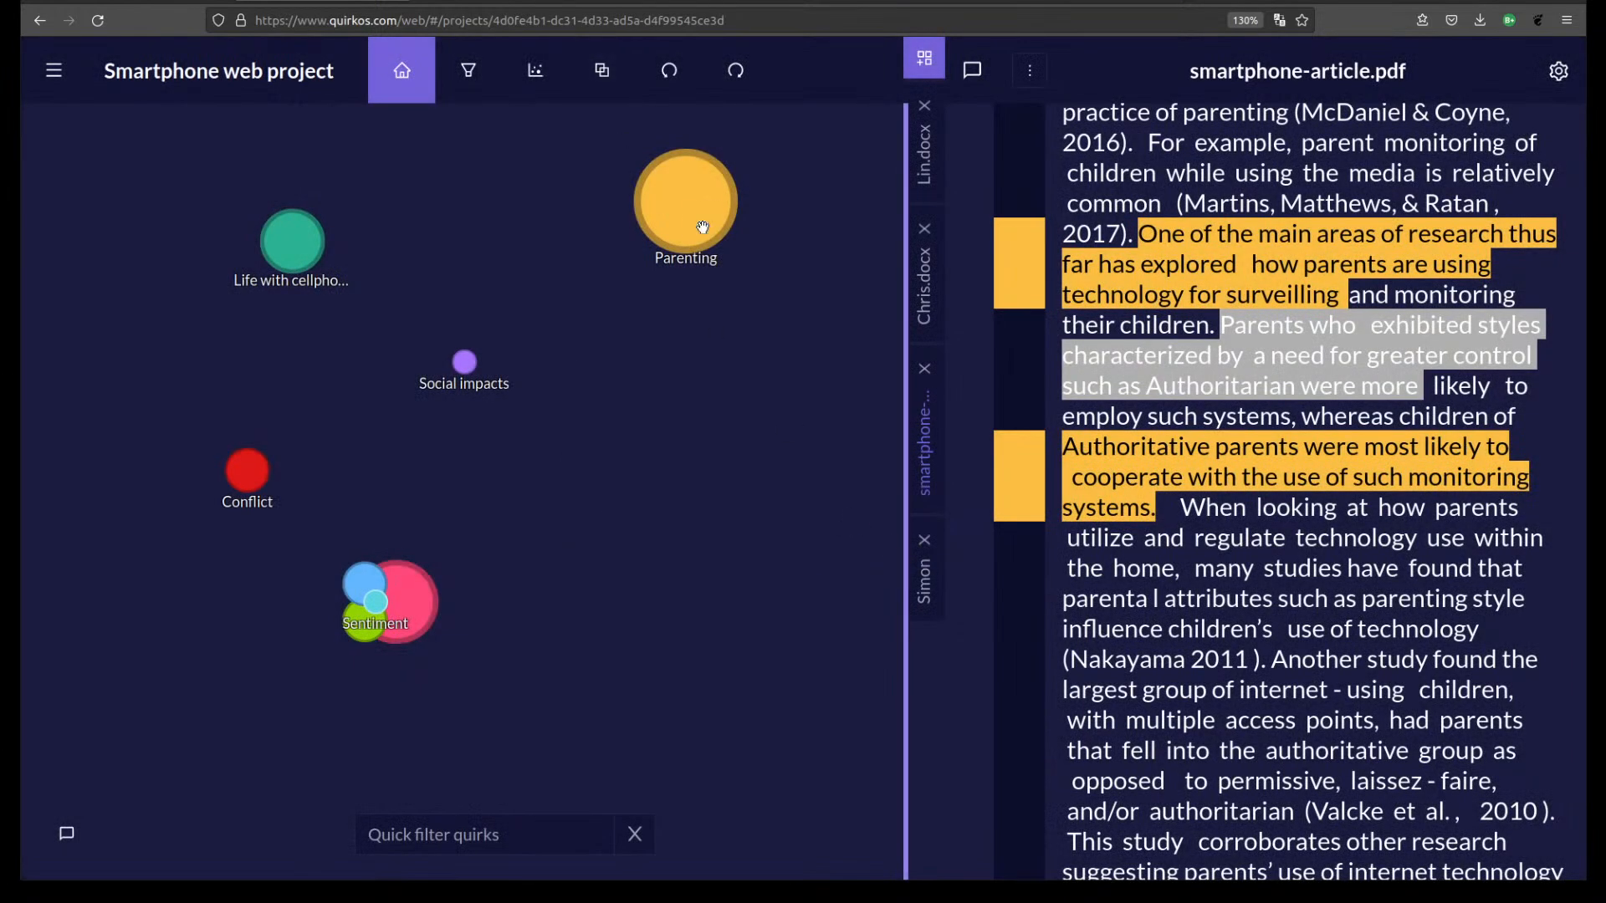
# Move the Parenting quirk slightly lower on the canvas and switch the displayed source to Lin.docx.
pyautogui.click(666, 246)
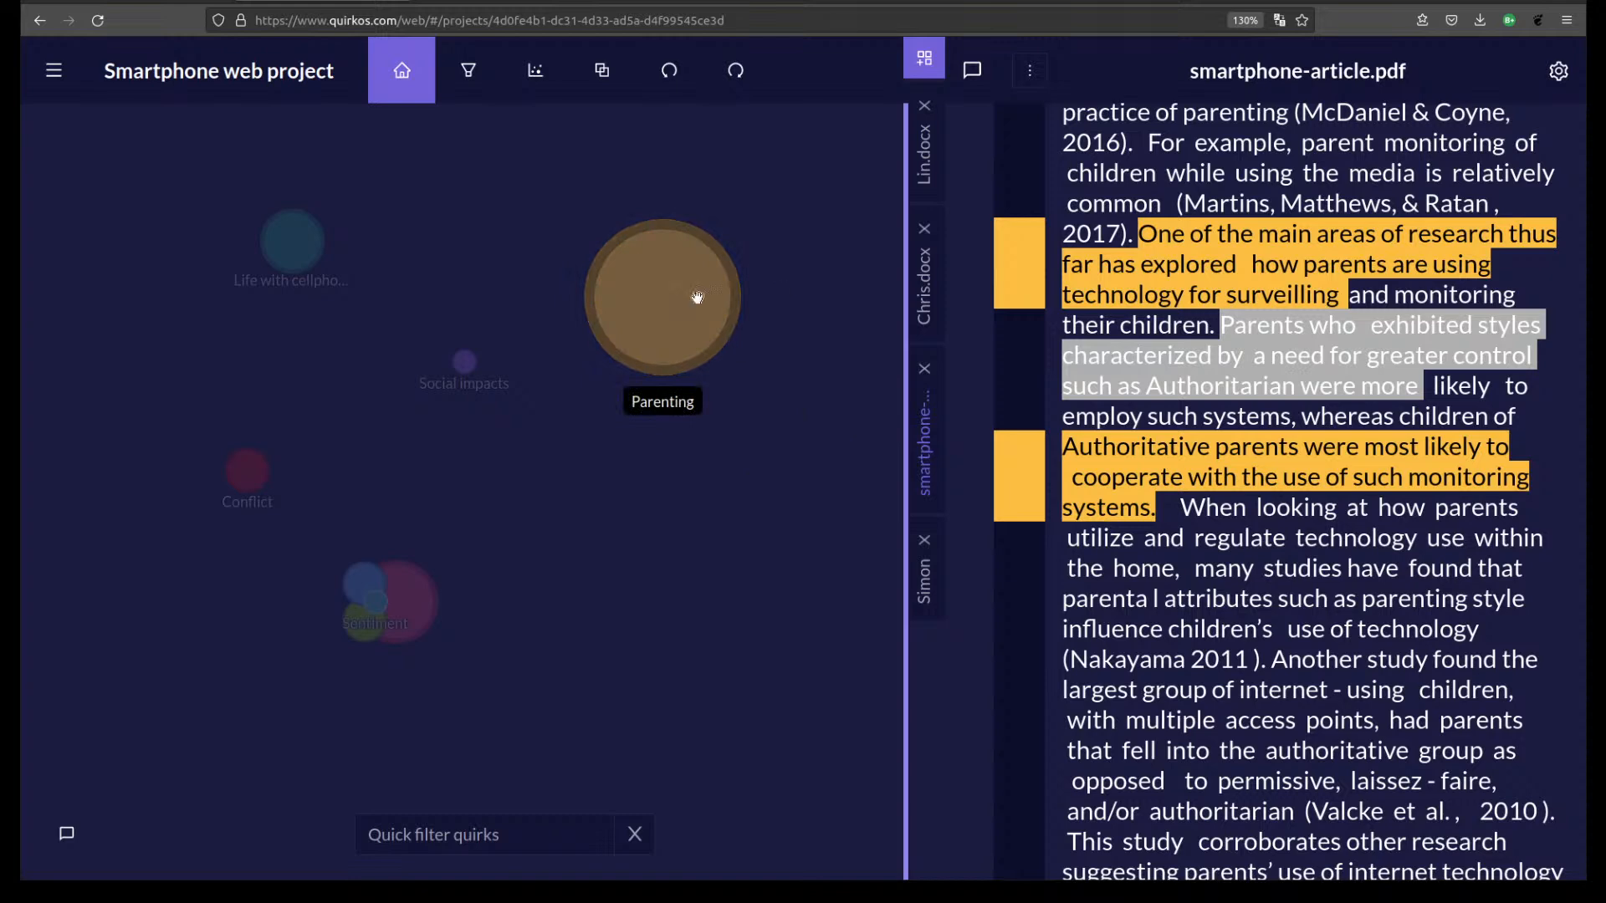
pyautogui.moveTo(804, 205); pyautogui.dragTo(945, 271)
pyautogui.moveTo(660, 306); pyautogui.dragTo(926, 265)
pyautogui.click(926, 265)
pyautogui.click(929, 171)
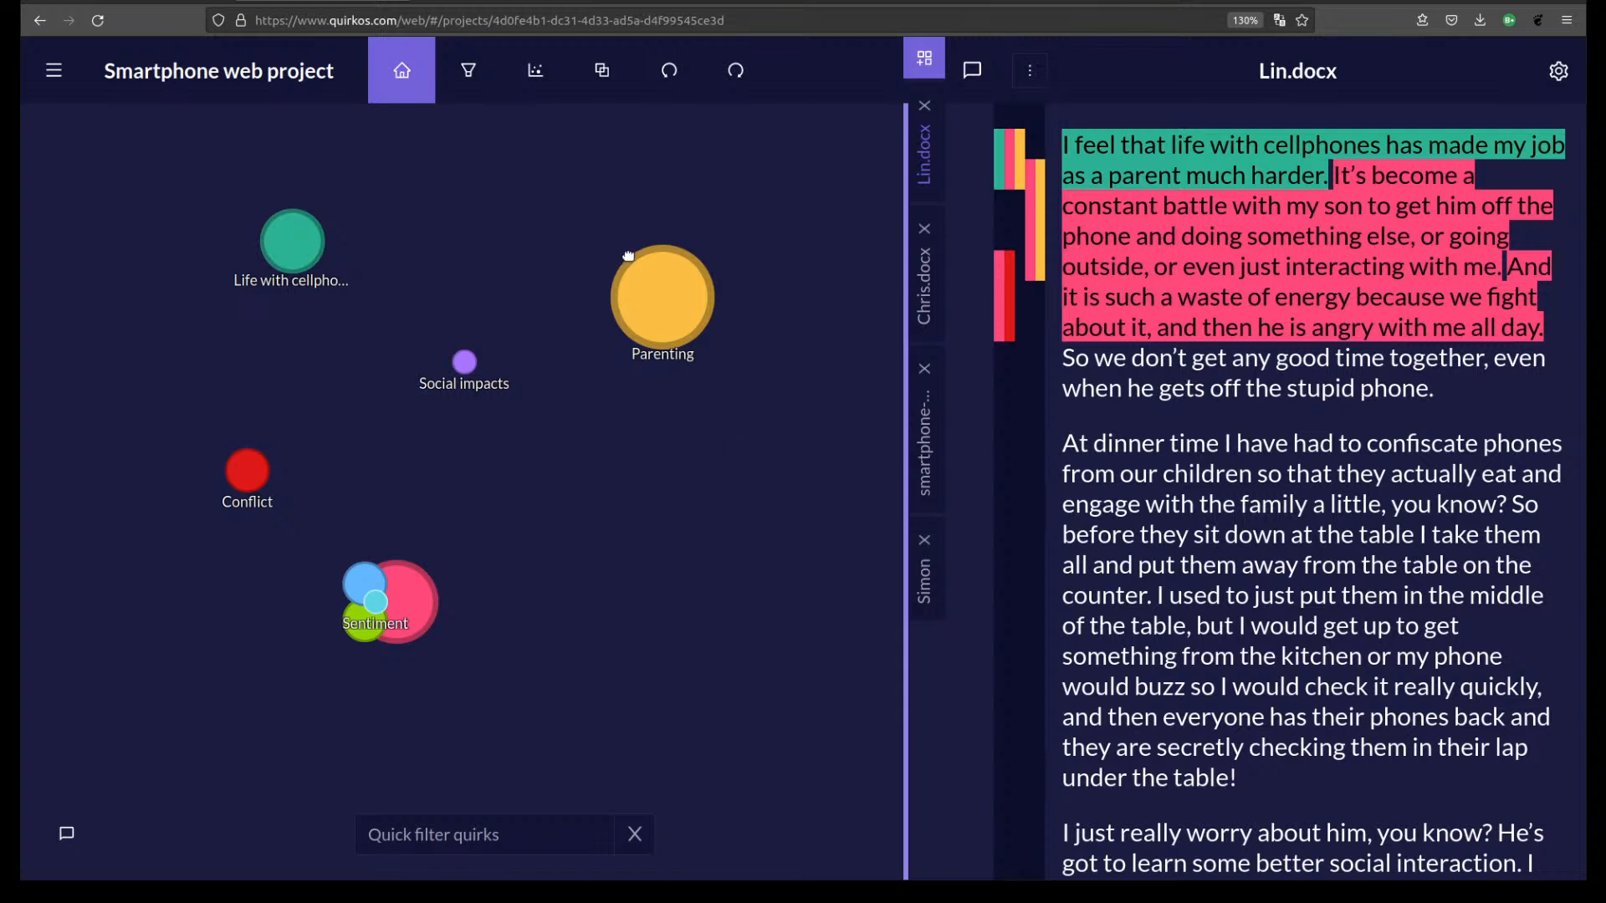
pyautogui.click(668, 328)
pyautogui.click(701, 502)
pyautogui.rightClick(660, 311)
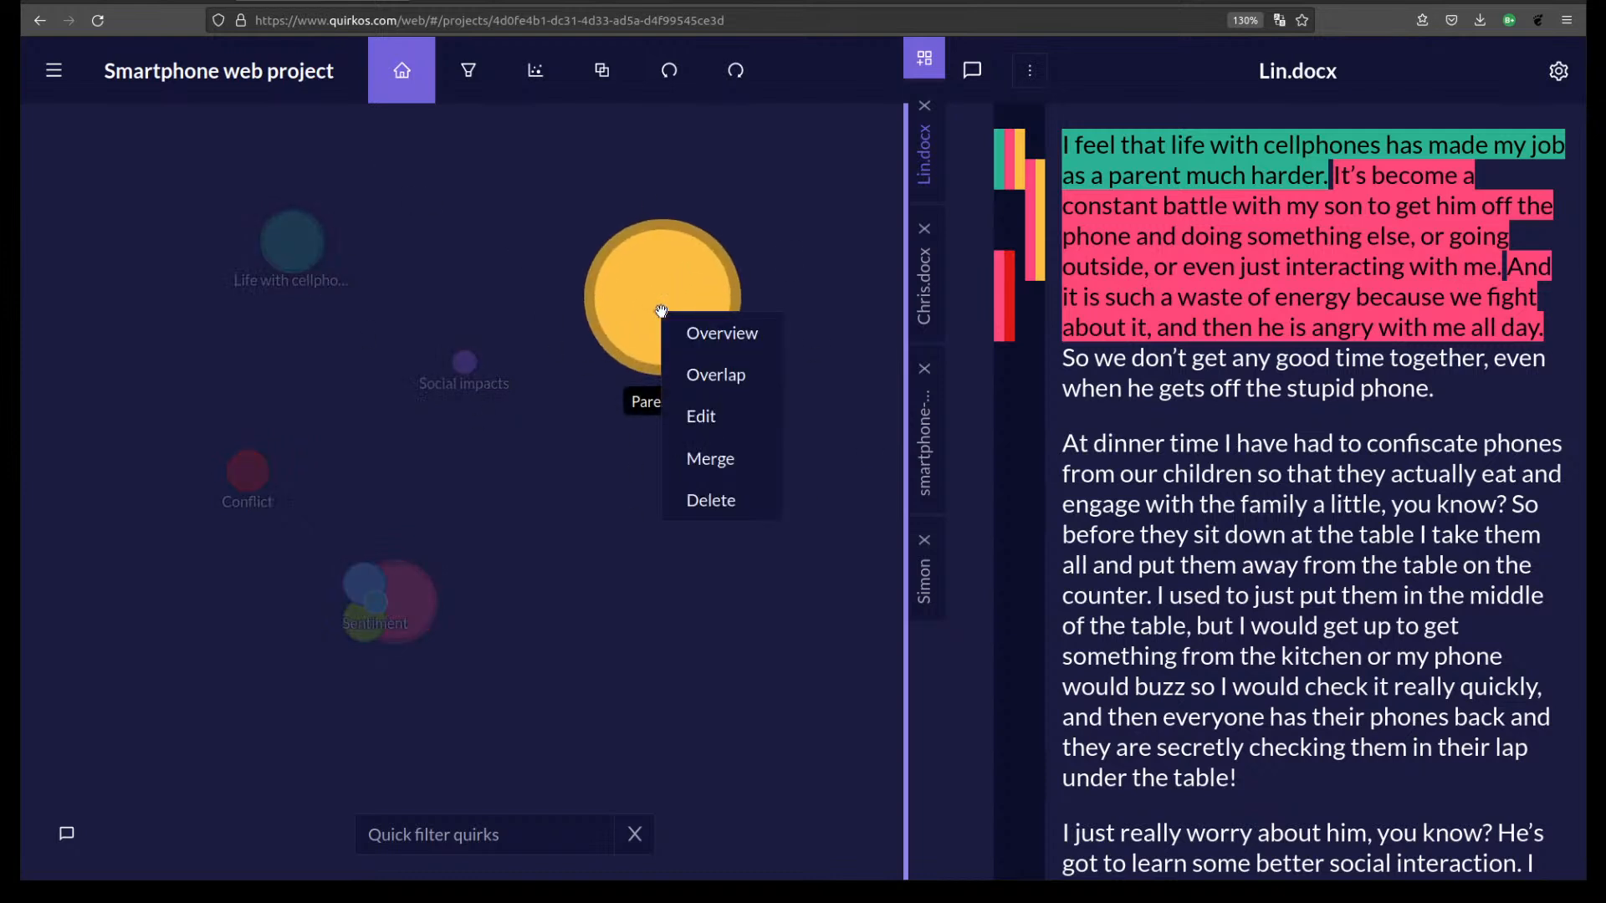
pyautogui.click(620, 573)
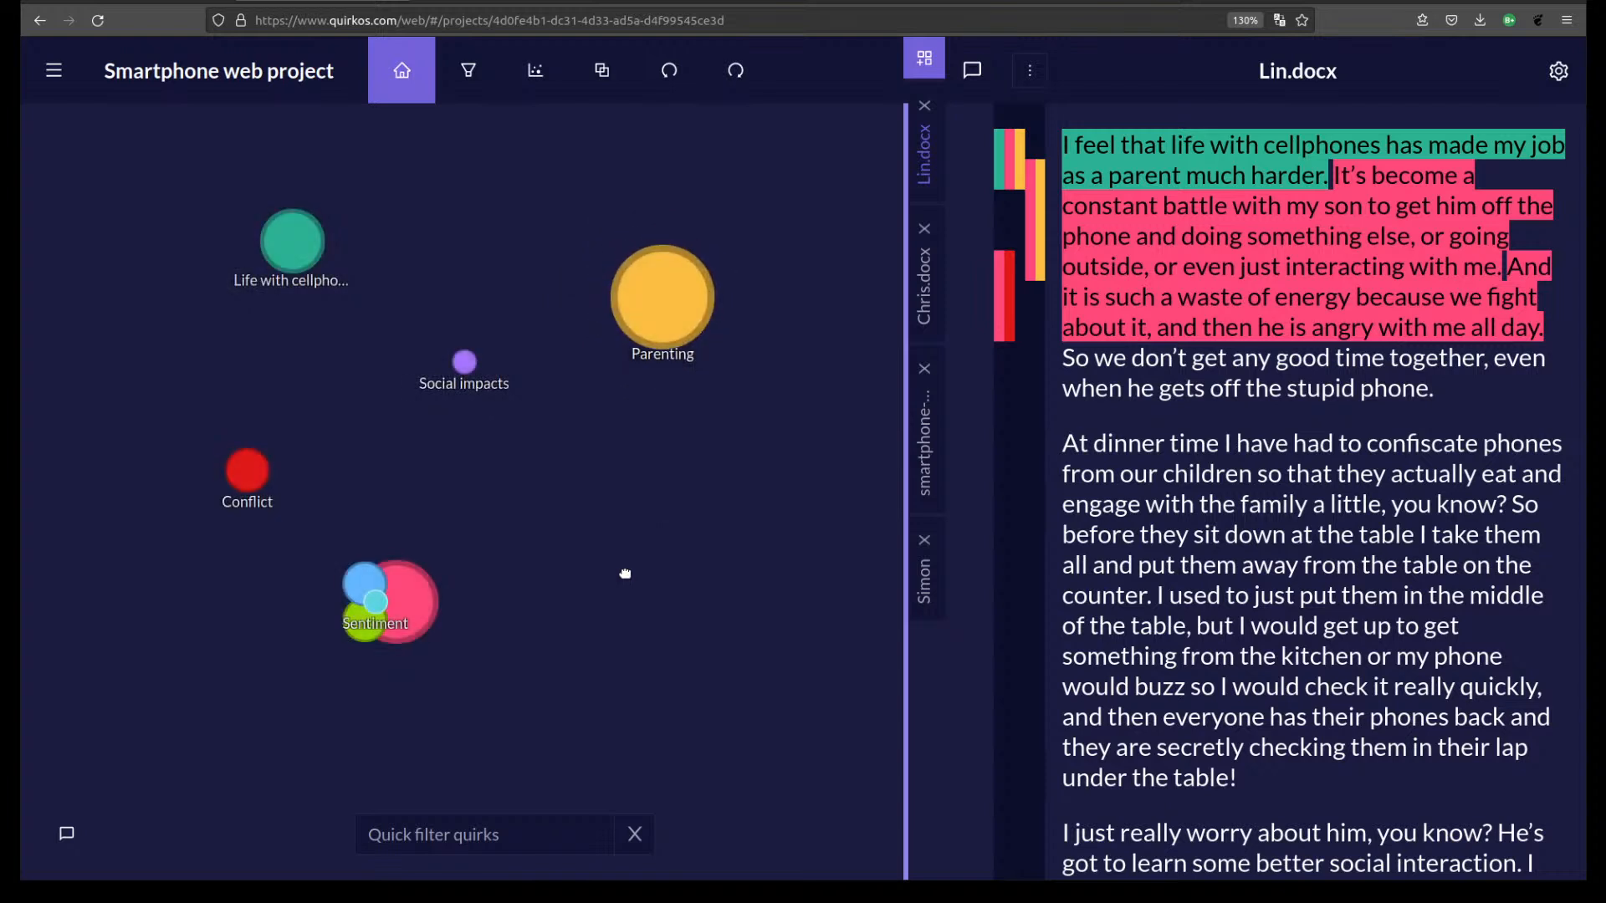
pyautogui.click(648, 293)
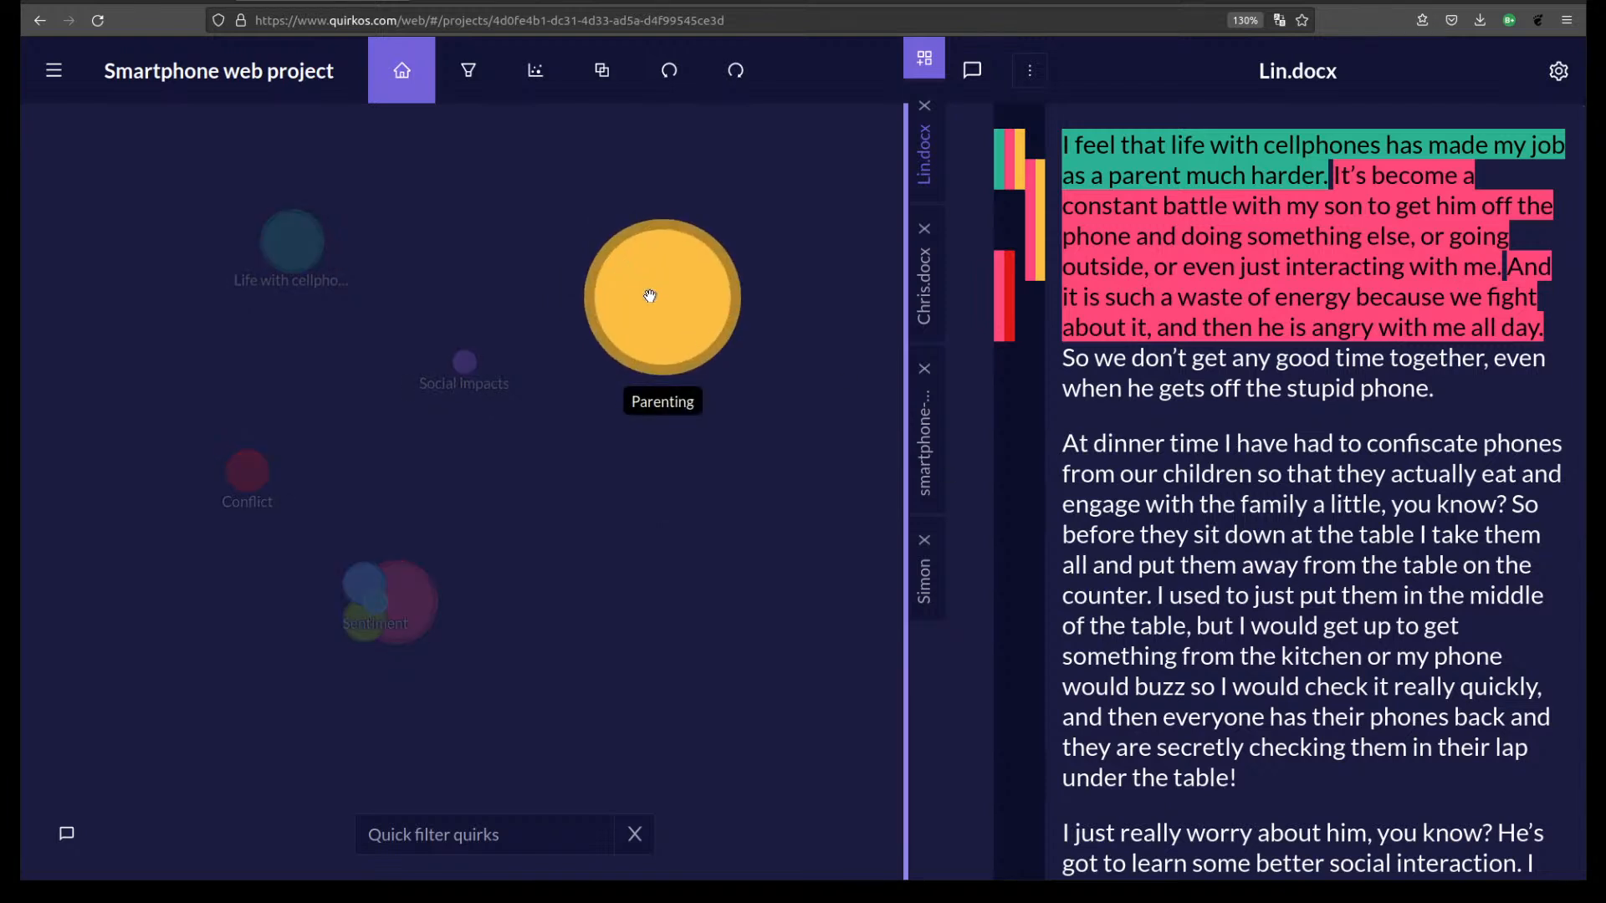
pyautogui.rightClick(650, 296)
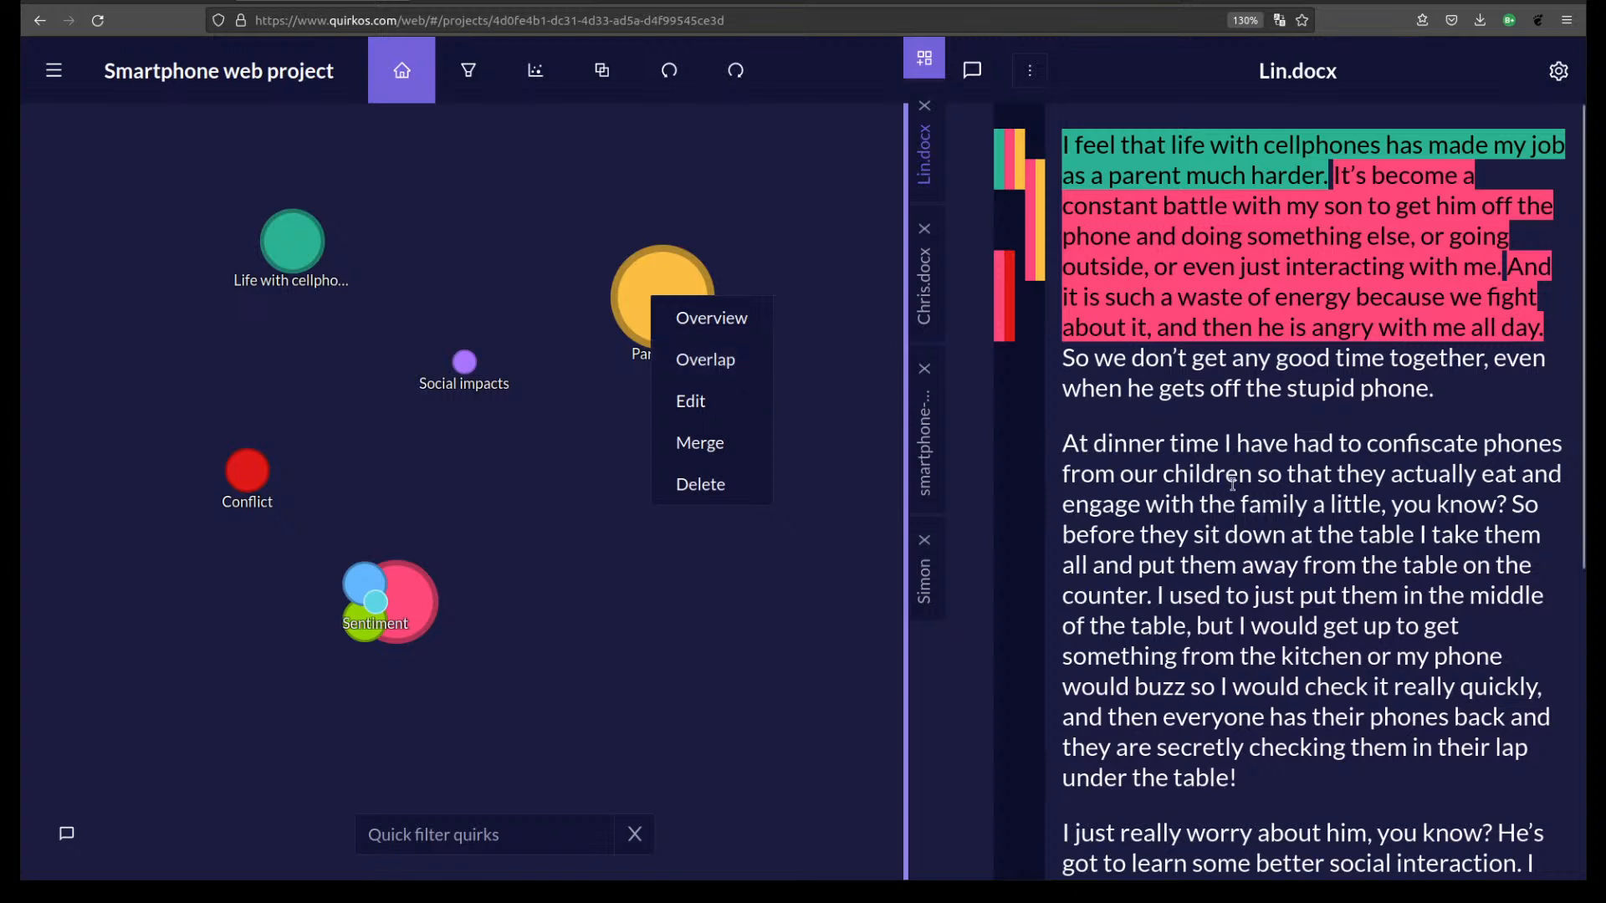
pyautogui.click(756, 202)
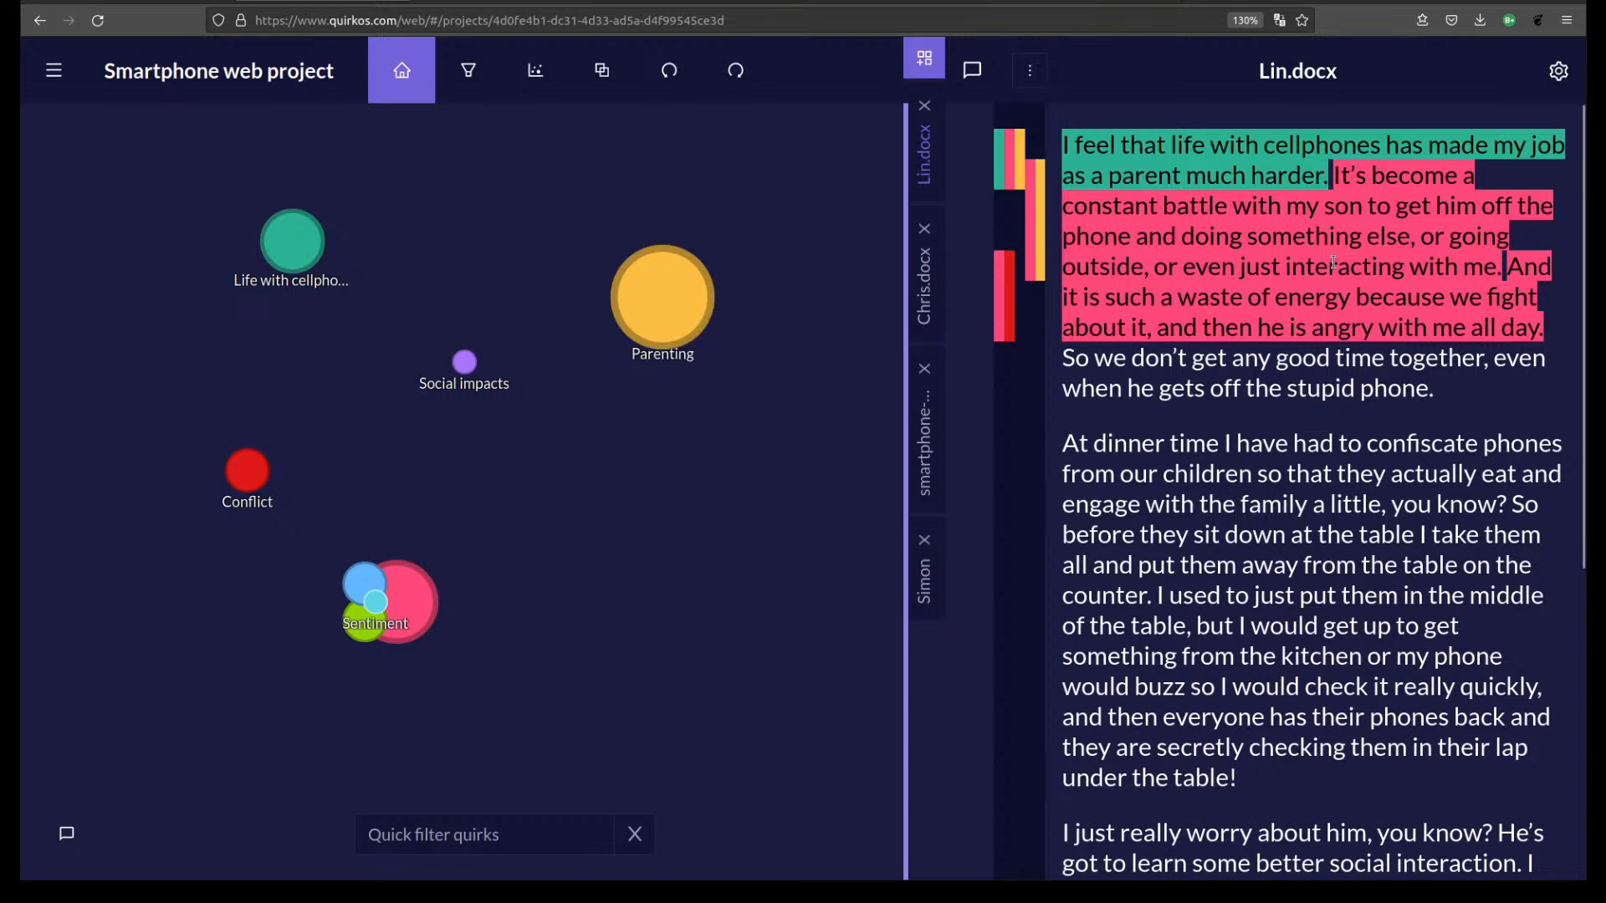
# Open the overlap view for the Parenting quirk and examine the highlights it shares with Life with cellphones.
pyautogui.moveTo(1019, 152)
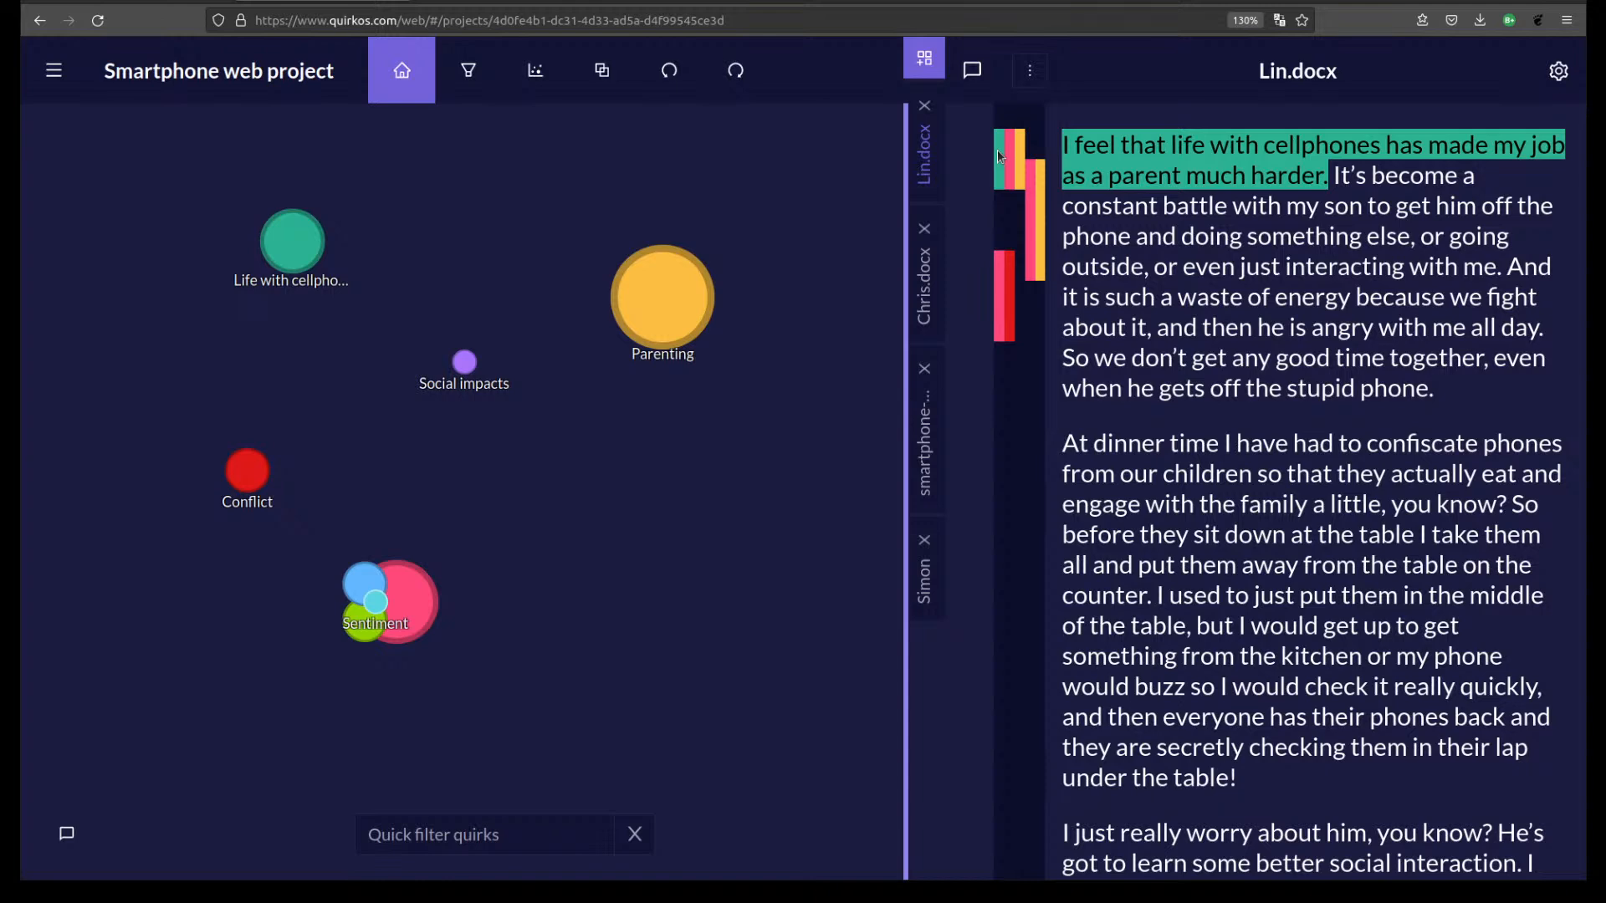
pyautogui.rightClick(681, 316)
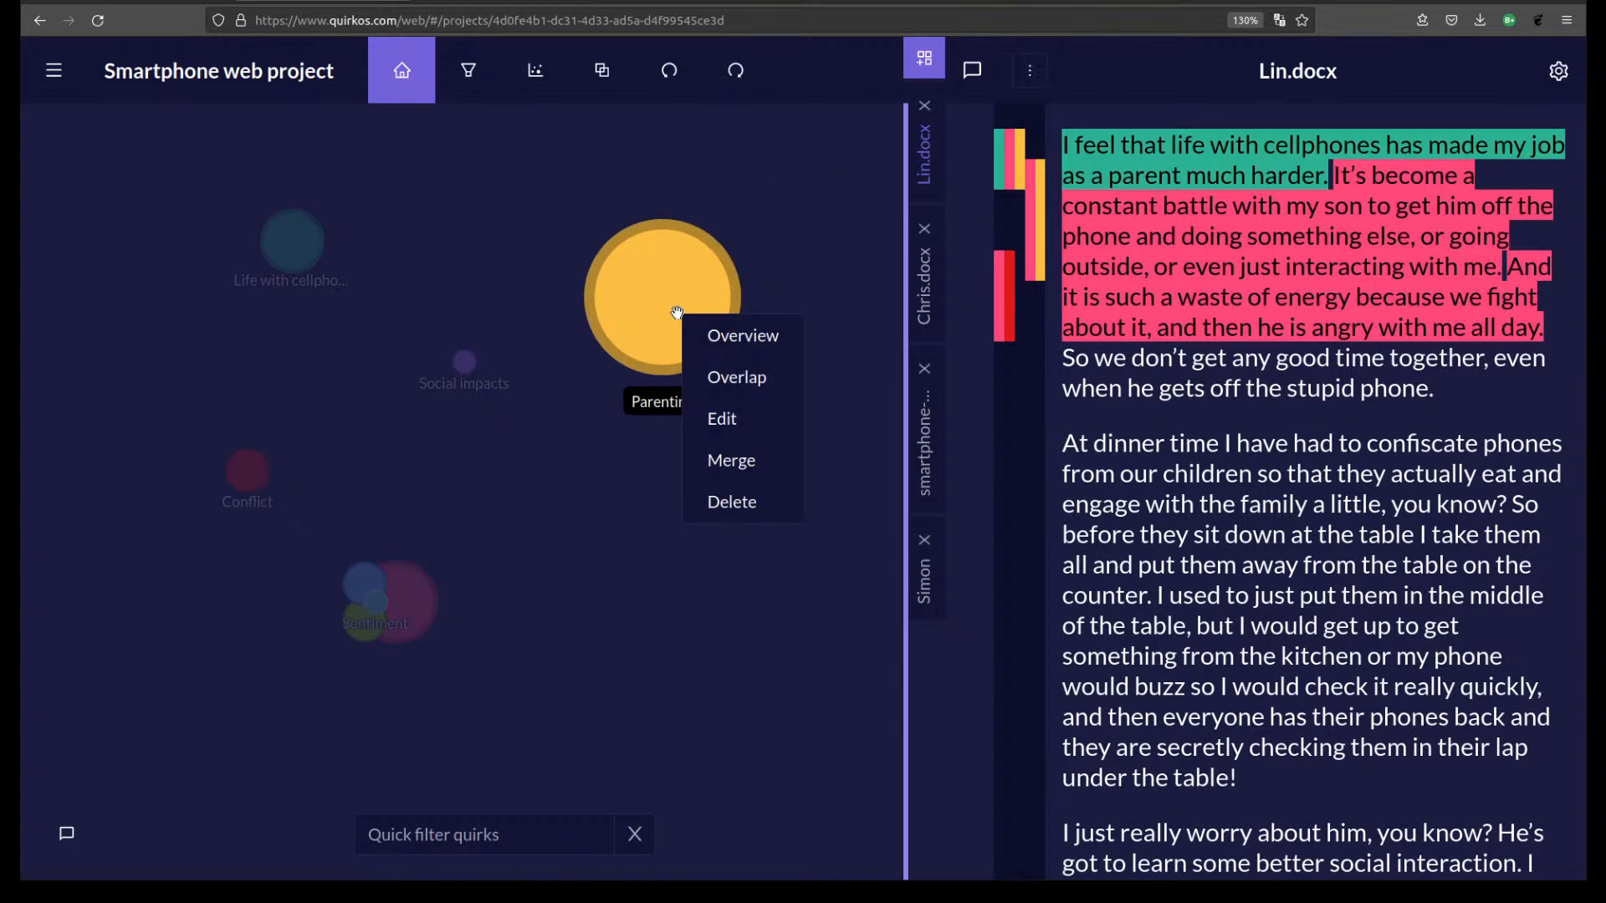
pyautogui.click(747, 377)
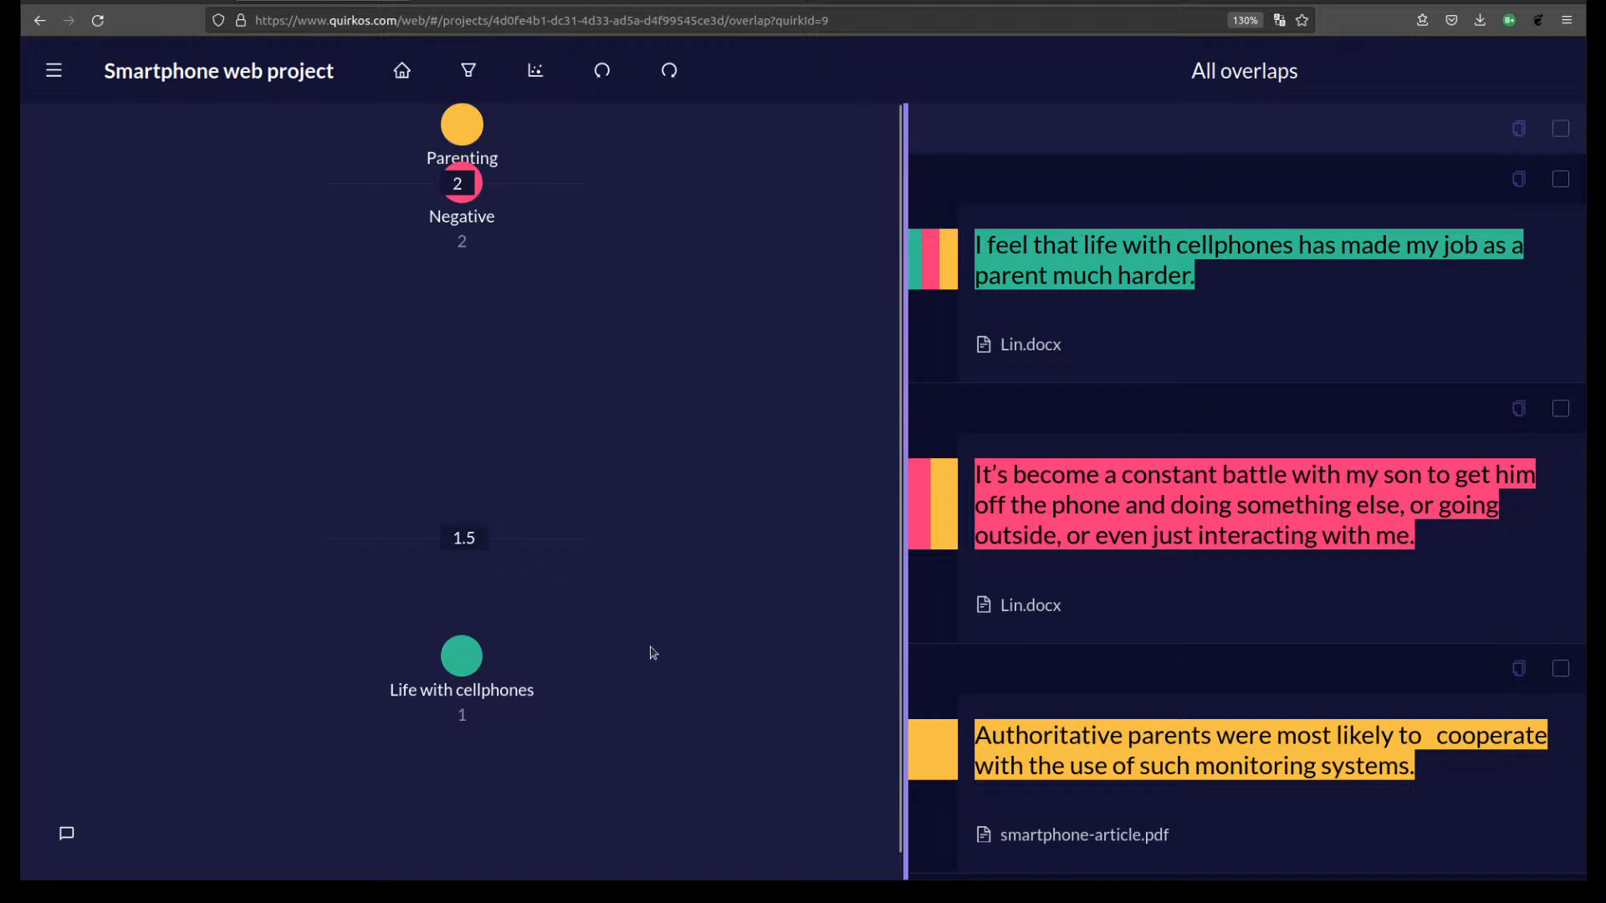
pyautogui.click(478, 668)
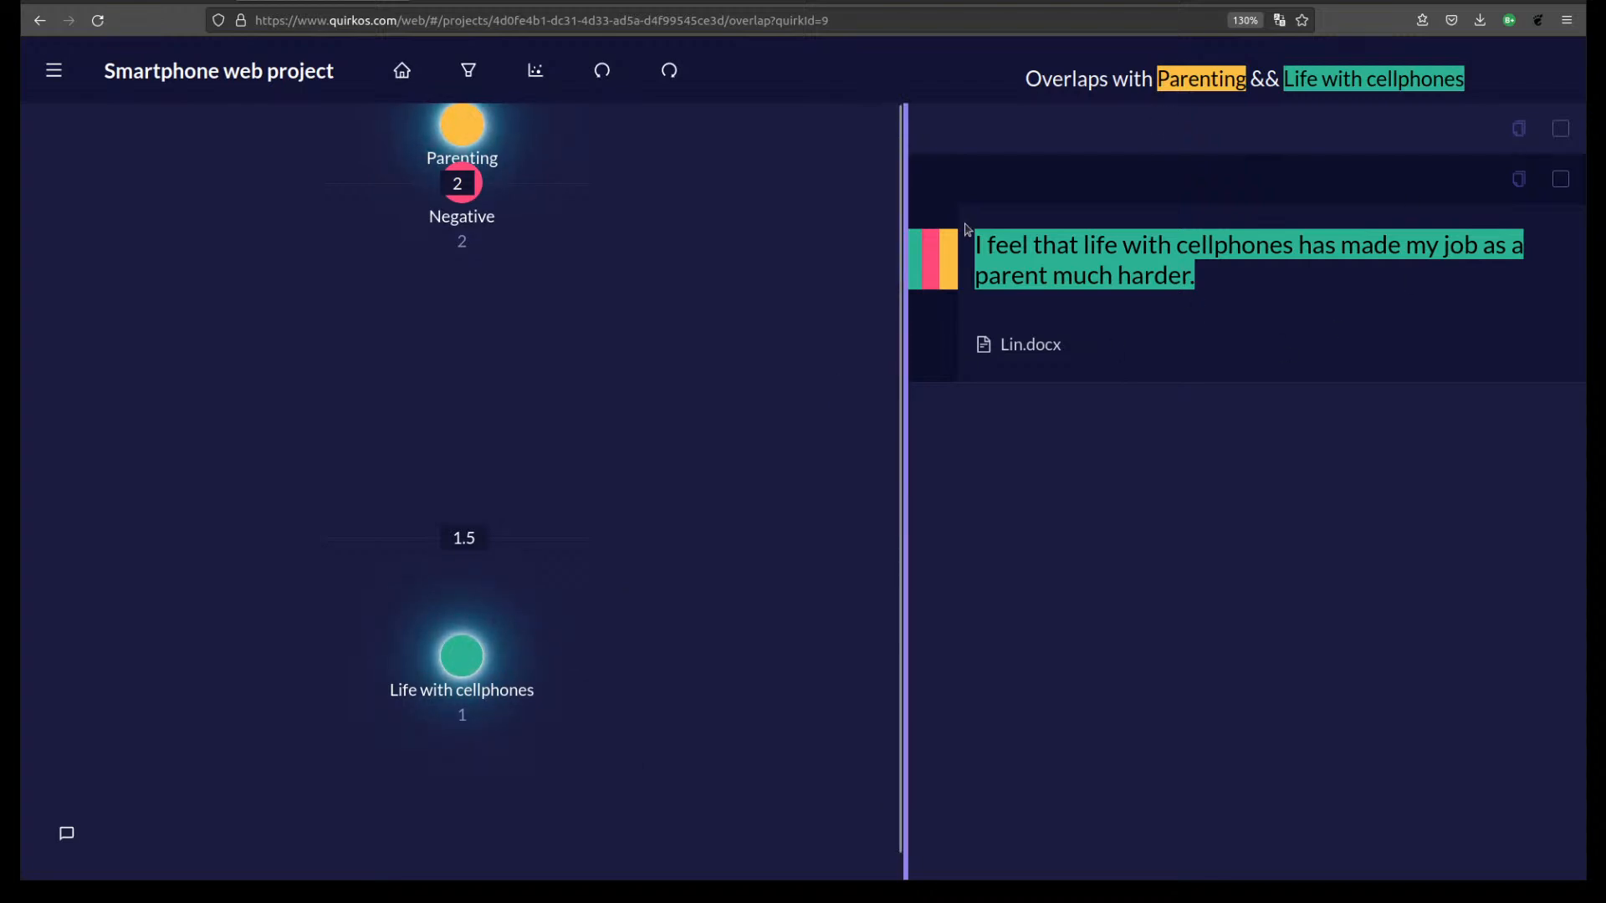
pyautogui.moveTo(994, 242); pyautogui.dragTo(1243, 335)
pyautogui.click(1095, 375)
# Examine the highlights shared by Parenting and Negative, comparing them with the list of all overlaps.
pyautogui.click(452, 666)
pyautogui.click(461, 179)
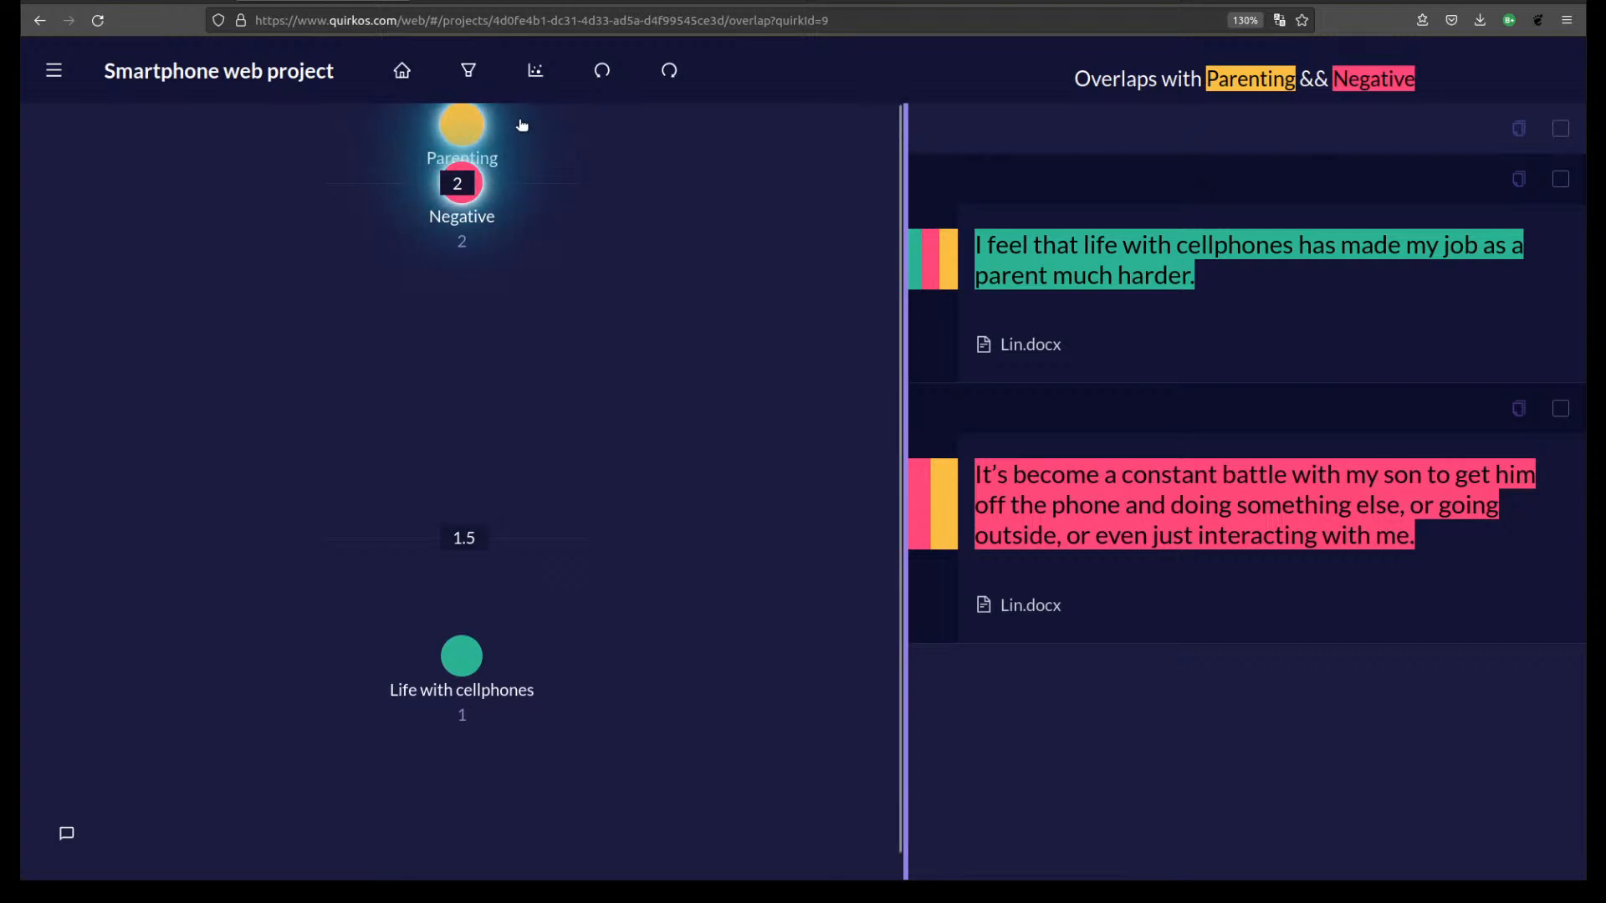
pyautogui.click(519, 349)
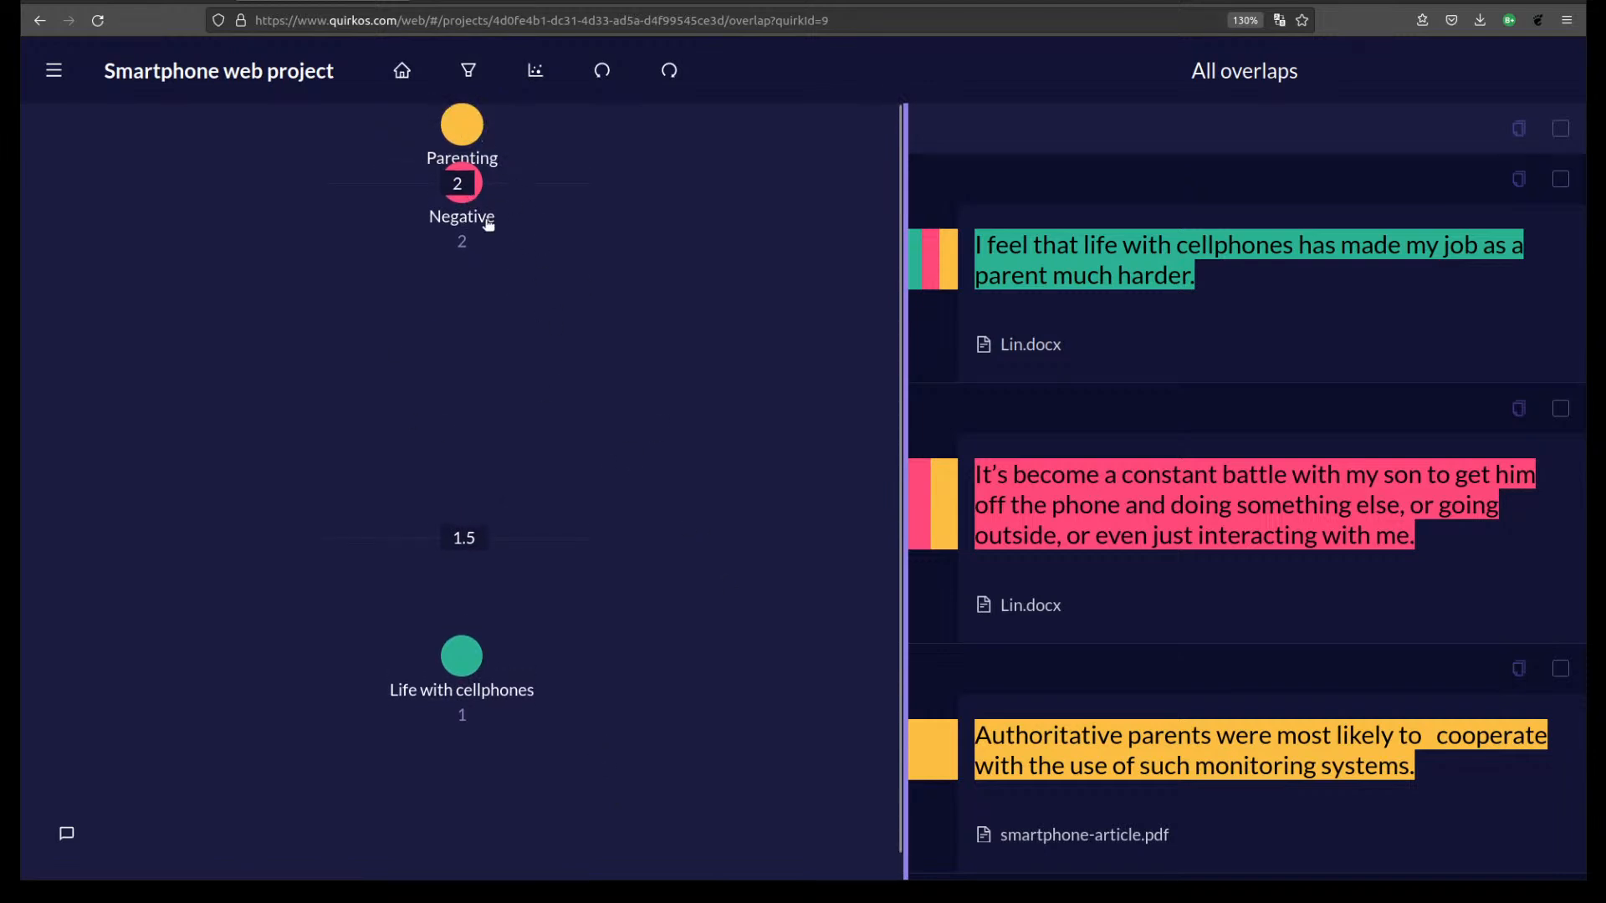
pyautogui.click(463, 203)
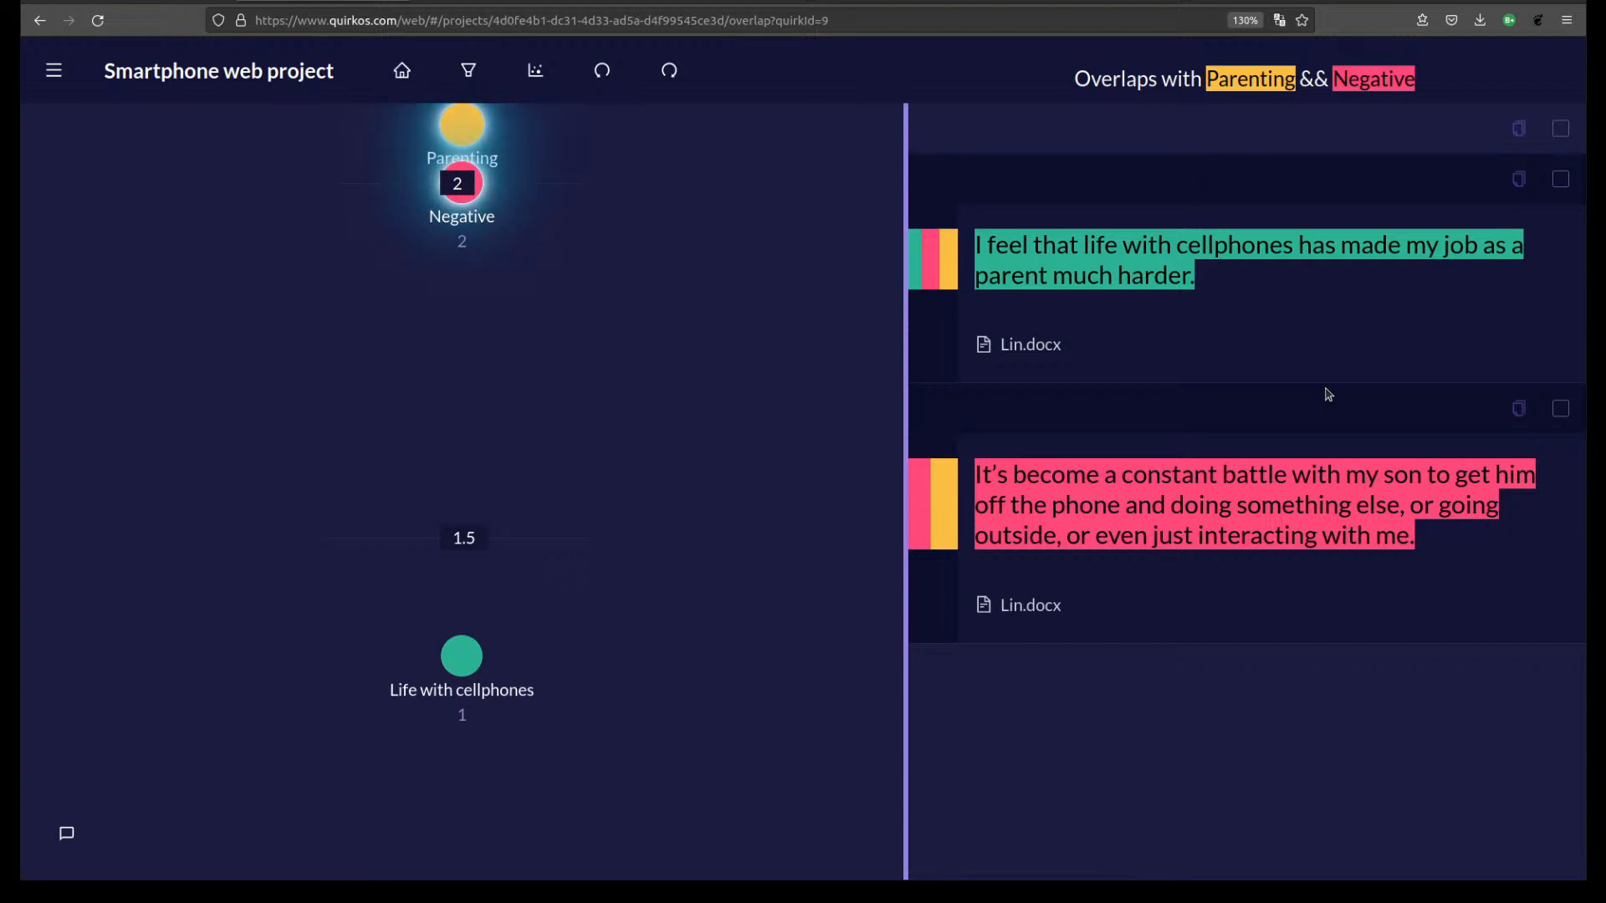
# Open the overlap view for Life with cellphones from the canvas and examine its overlaps with Parenting, Negative and Neutral.
pyautogui.click(409, 88)
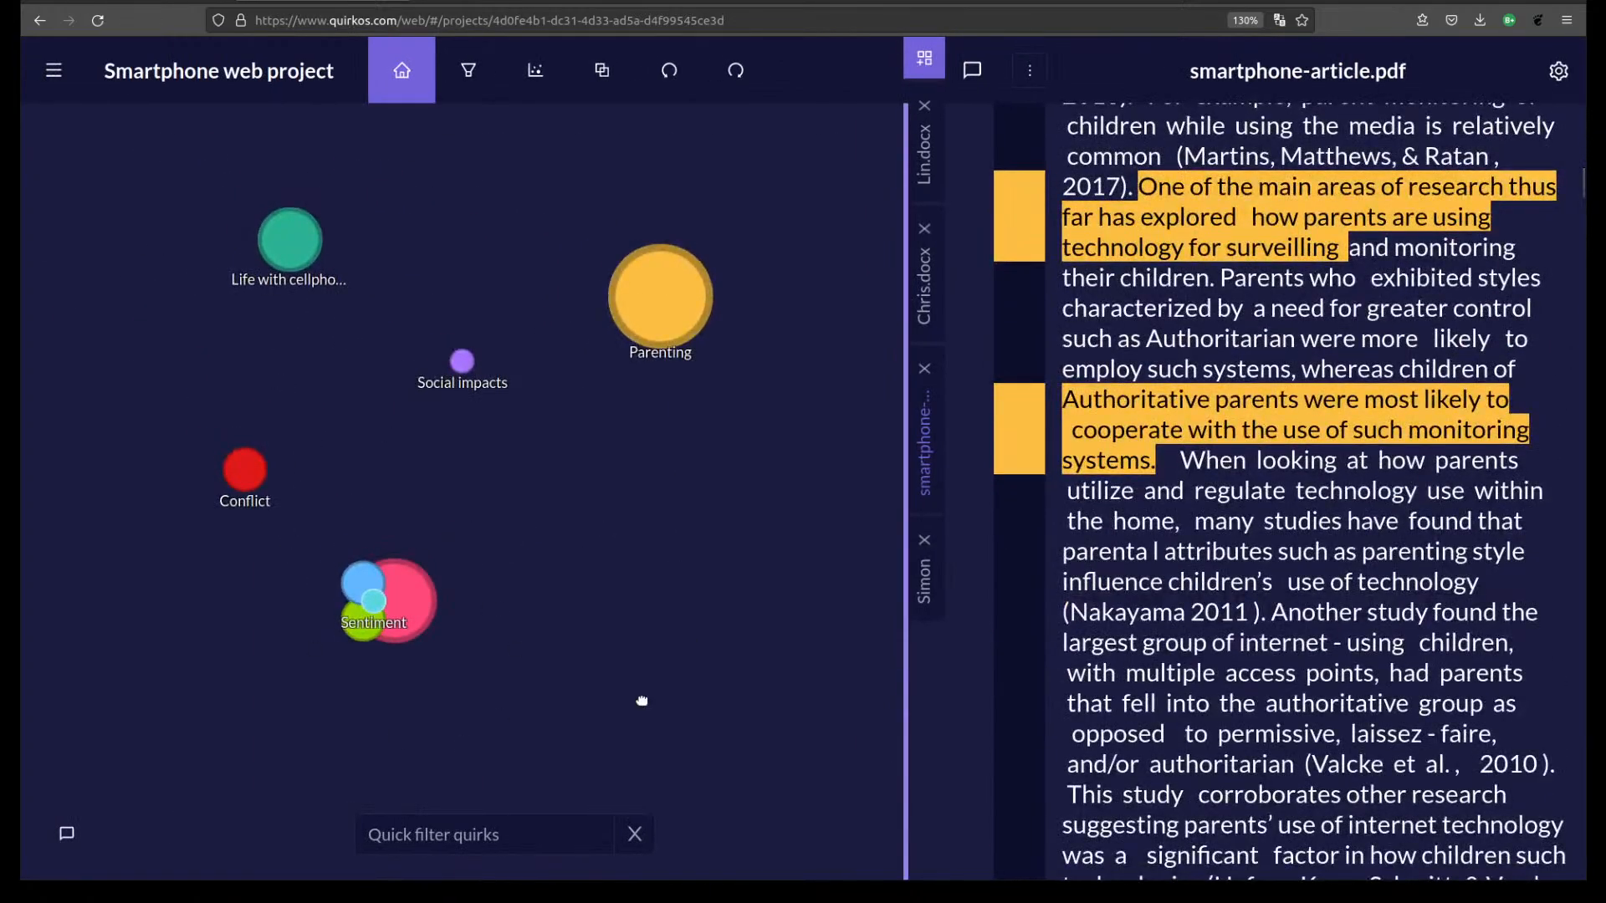
pyautogui.rightClick(294, 233)
pyautogui.click(349, 294)
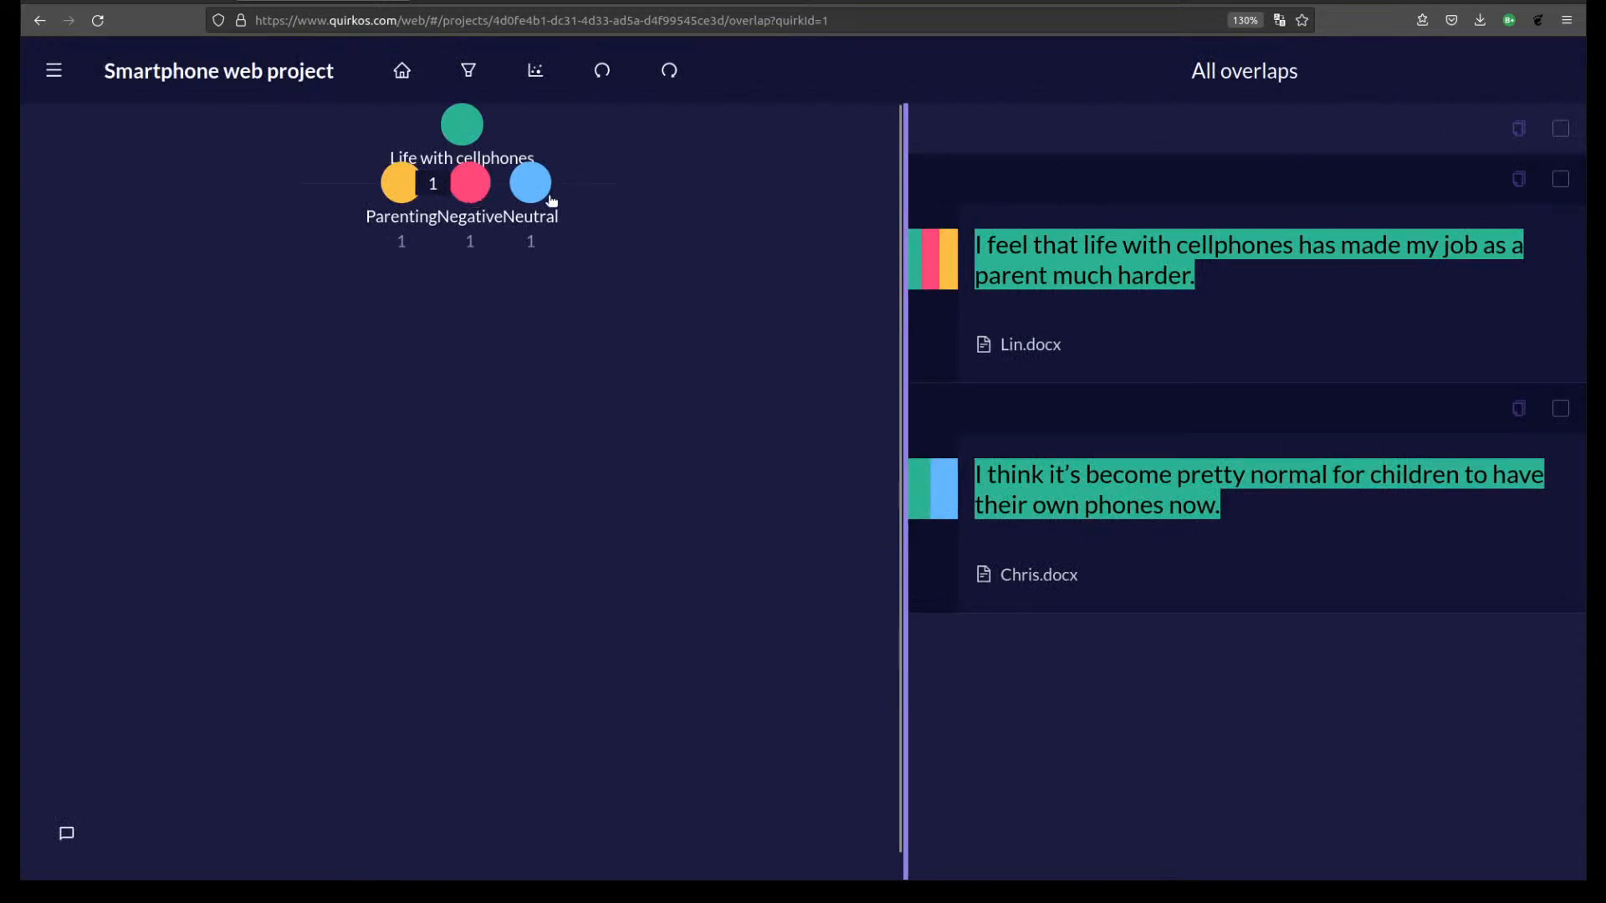
pyautogui.click(415, 199)
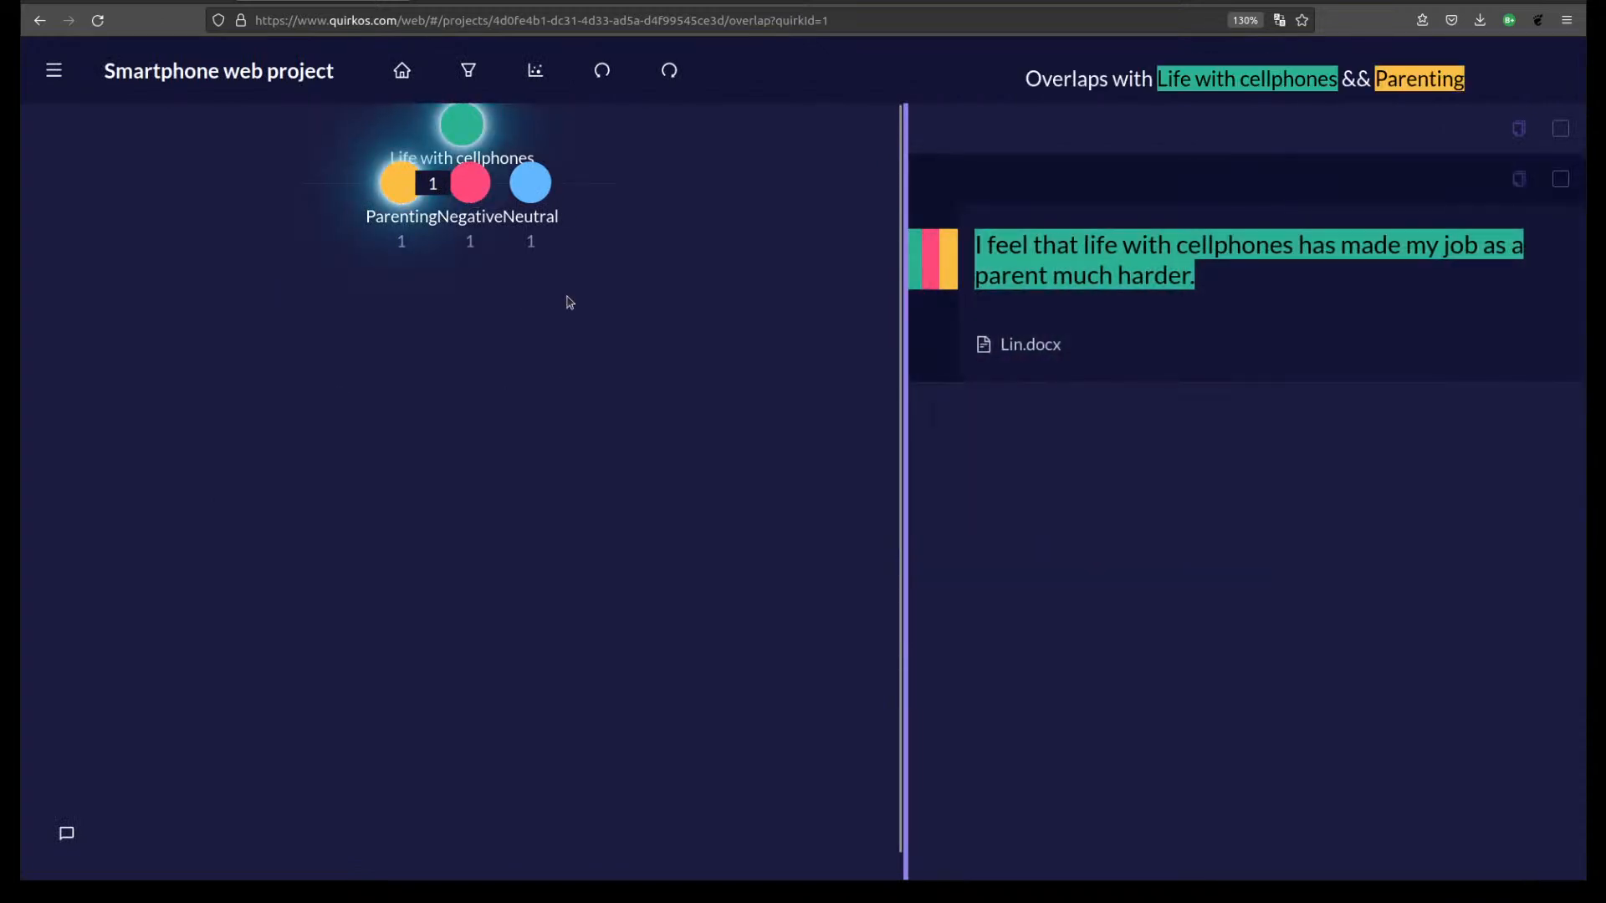
pyautogui.click(443, 249)
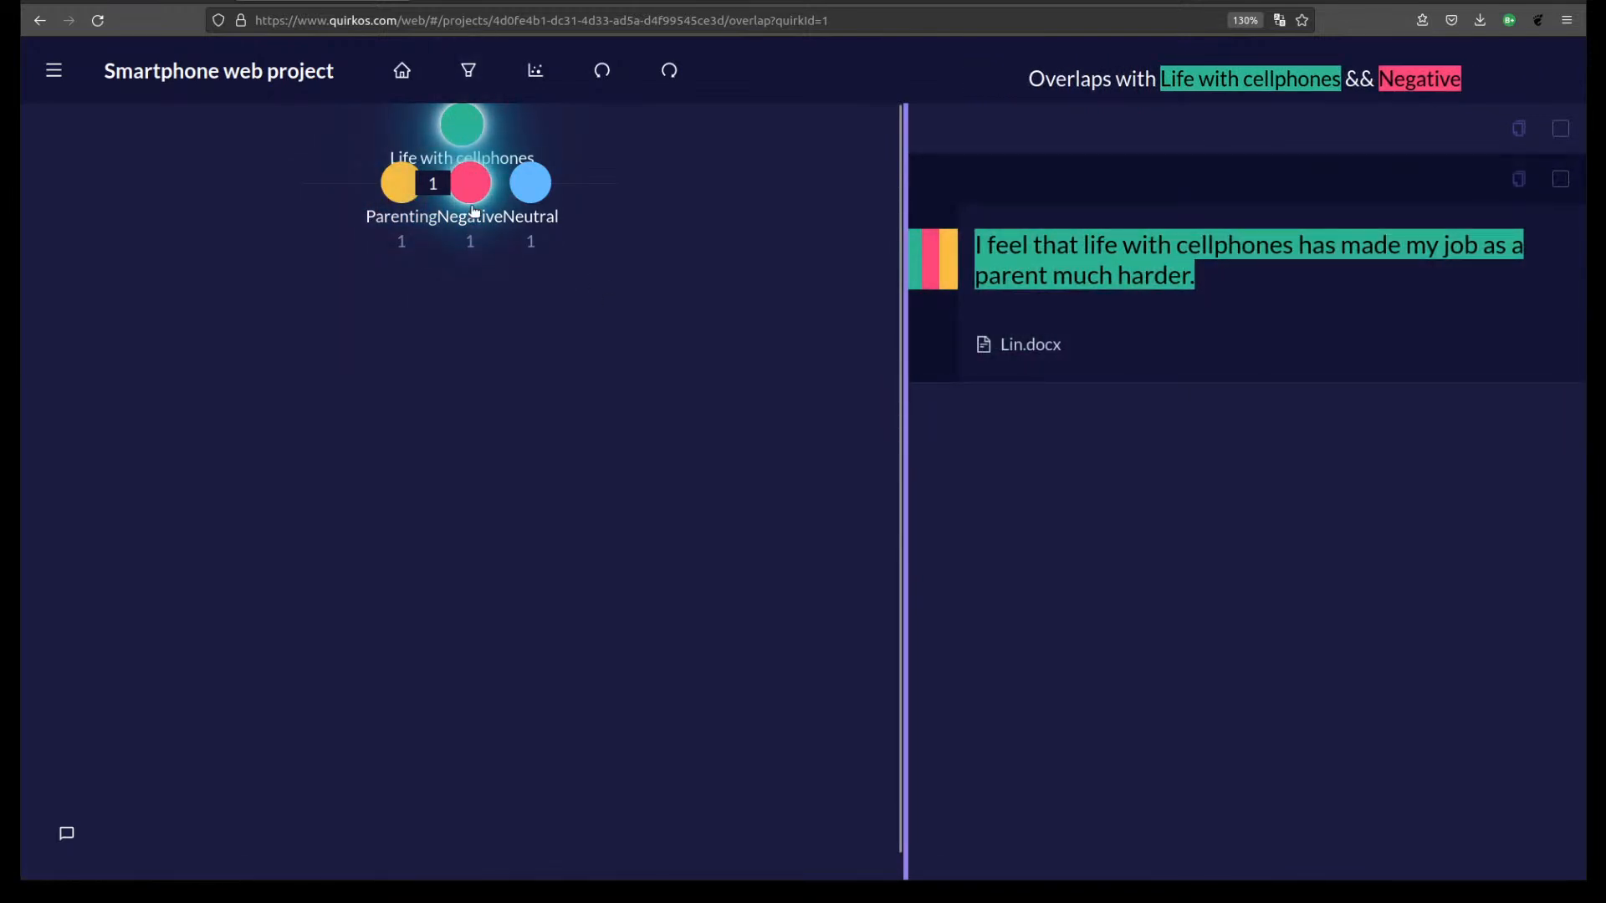
pyautogui.click(531, 189)
pyautogui.click(485, 213)
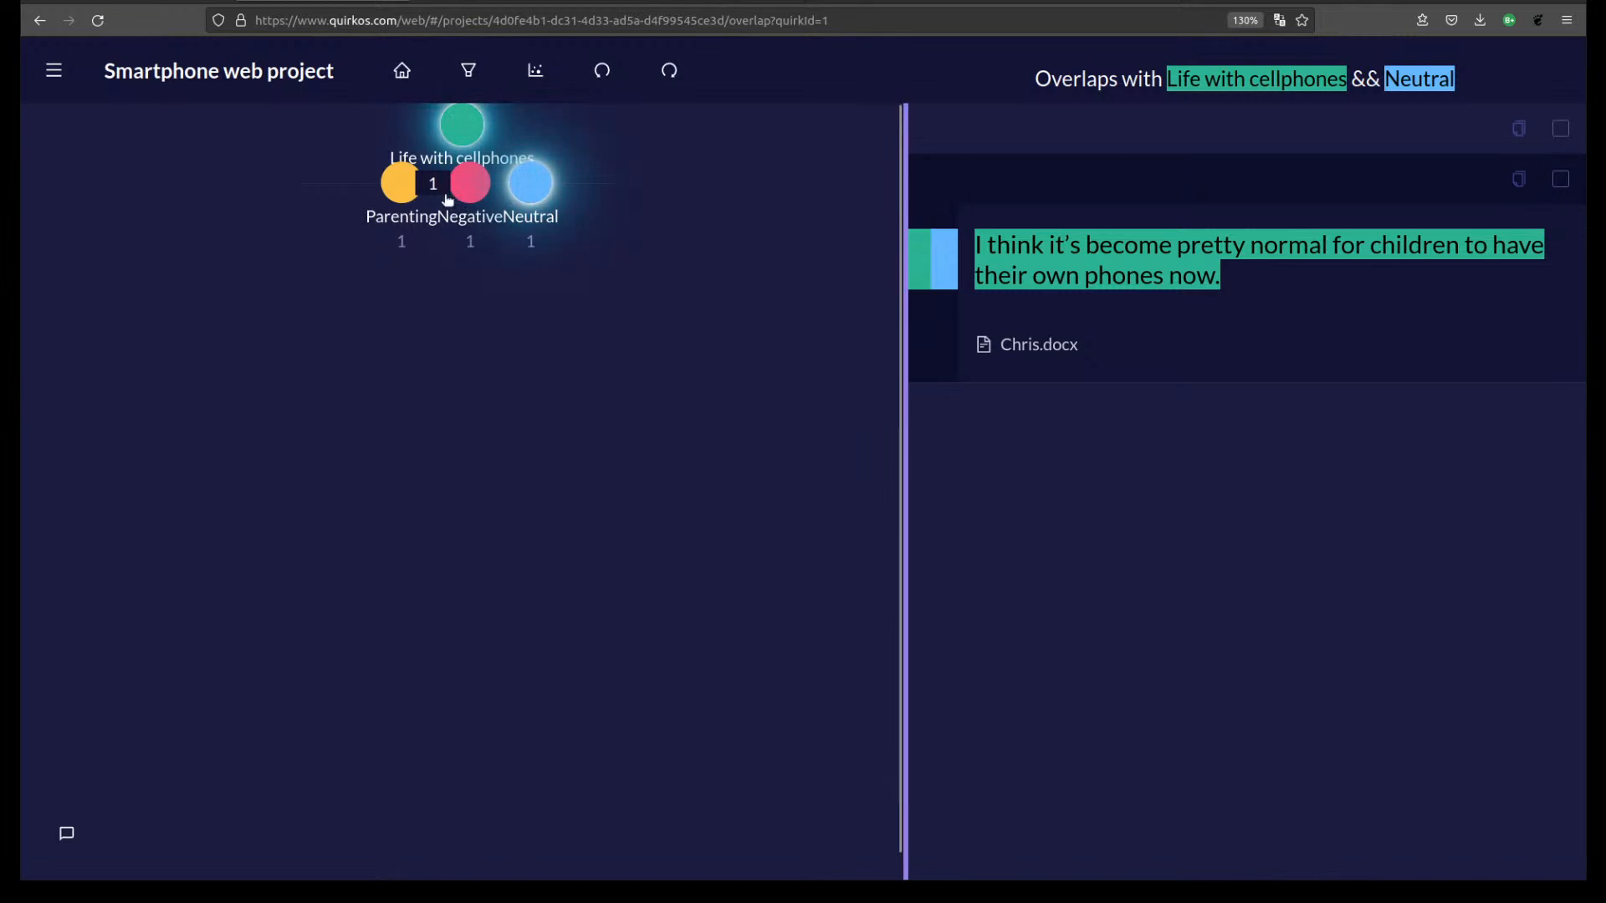
# Return from the overlap view to the quirk canvas and switch the displayed source to Lin.docx.
pyautogui.click(401, 70)
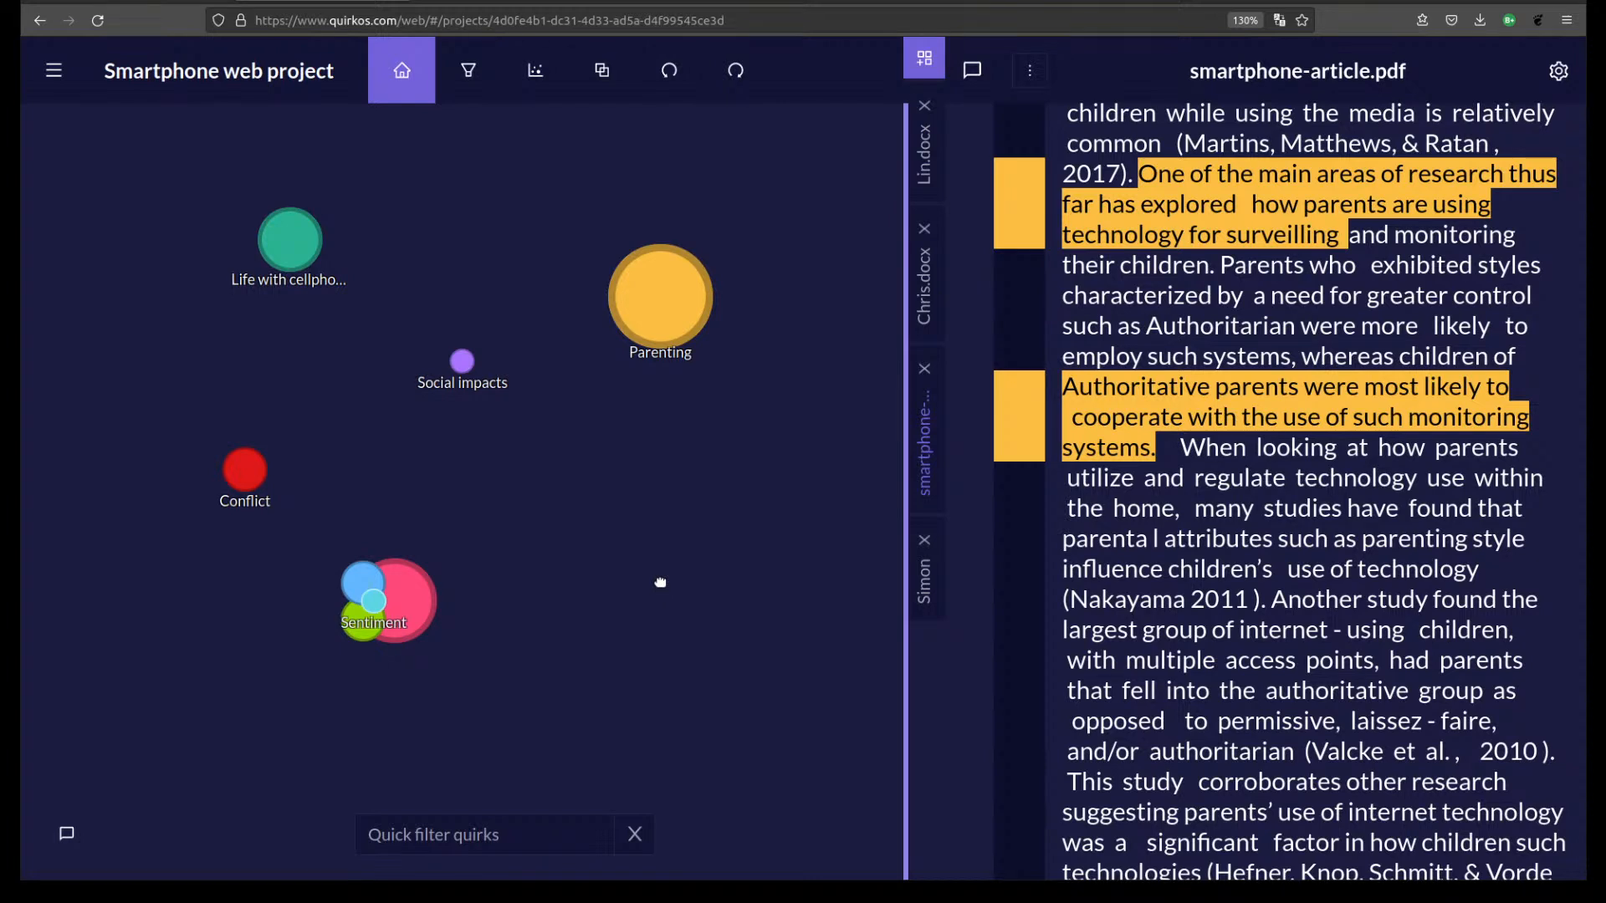
pyautogui.click(656, 288)
pyautogui.scroll(10, 1210, 323)
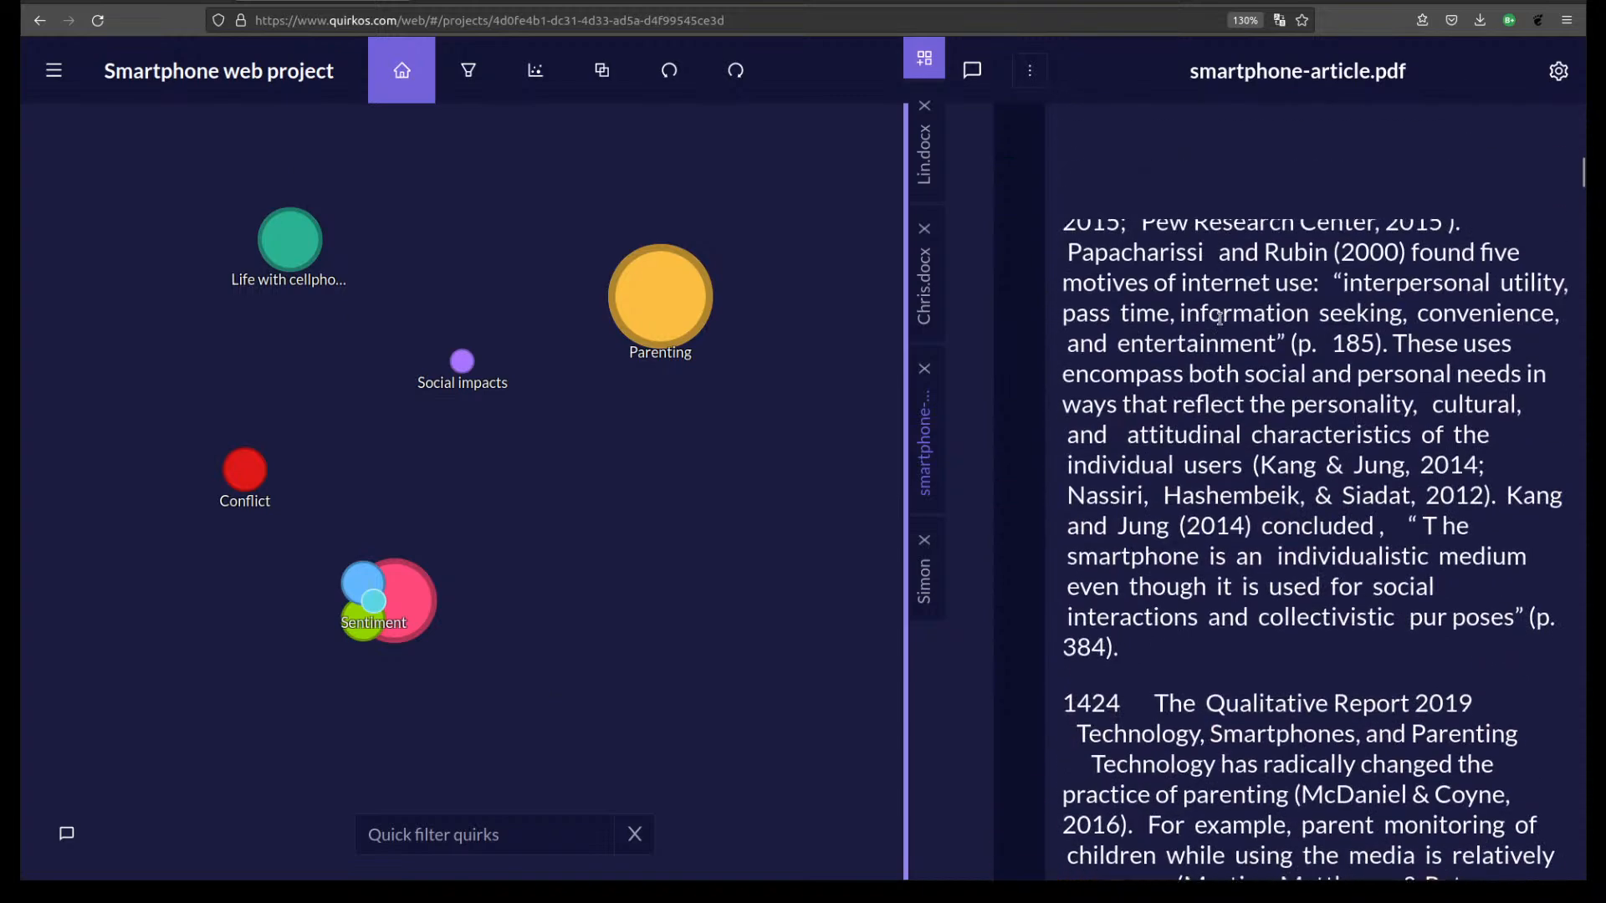
pyautogui.scroll(8, 1273, 339)
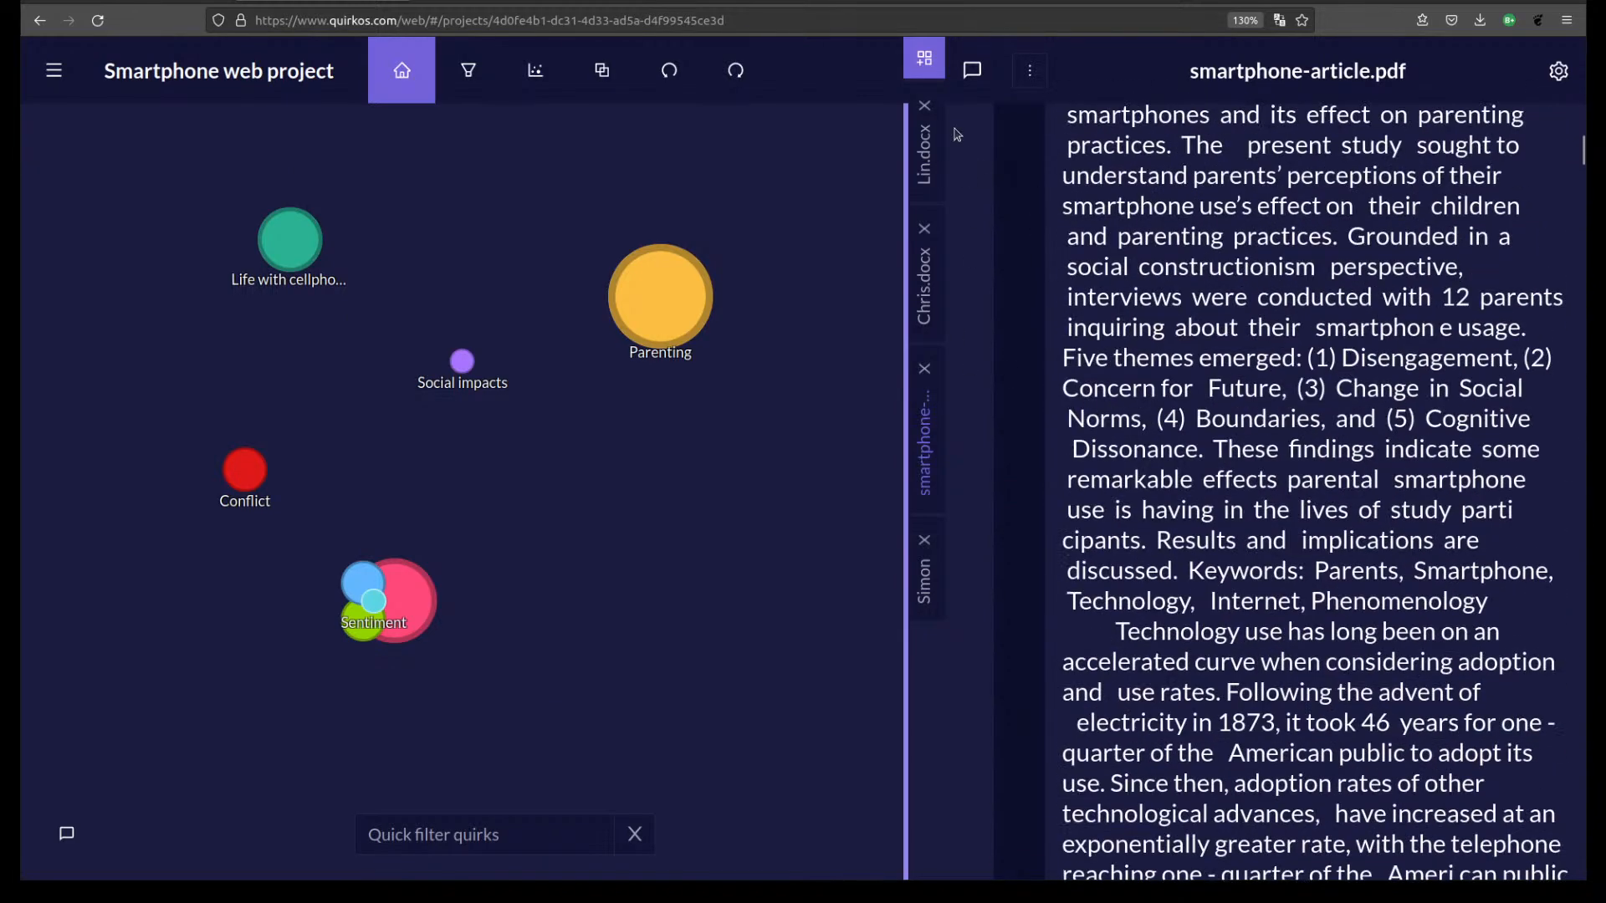
pyautogui.click(923, 140)
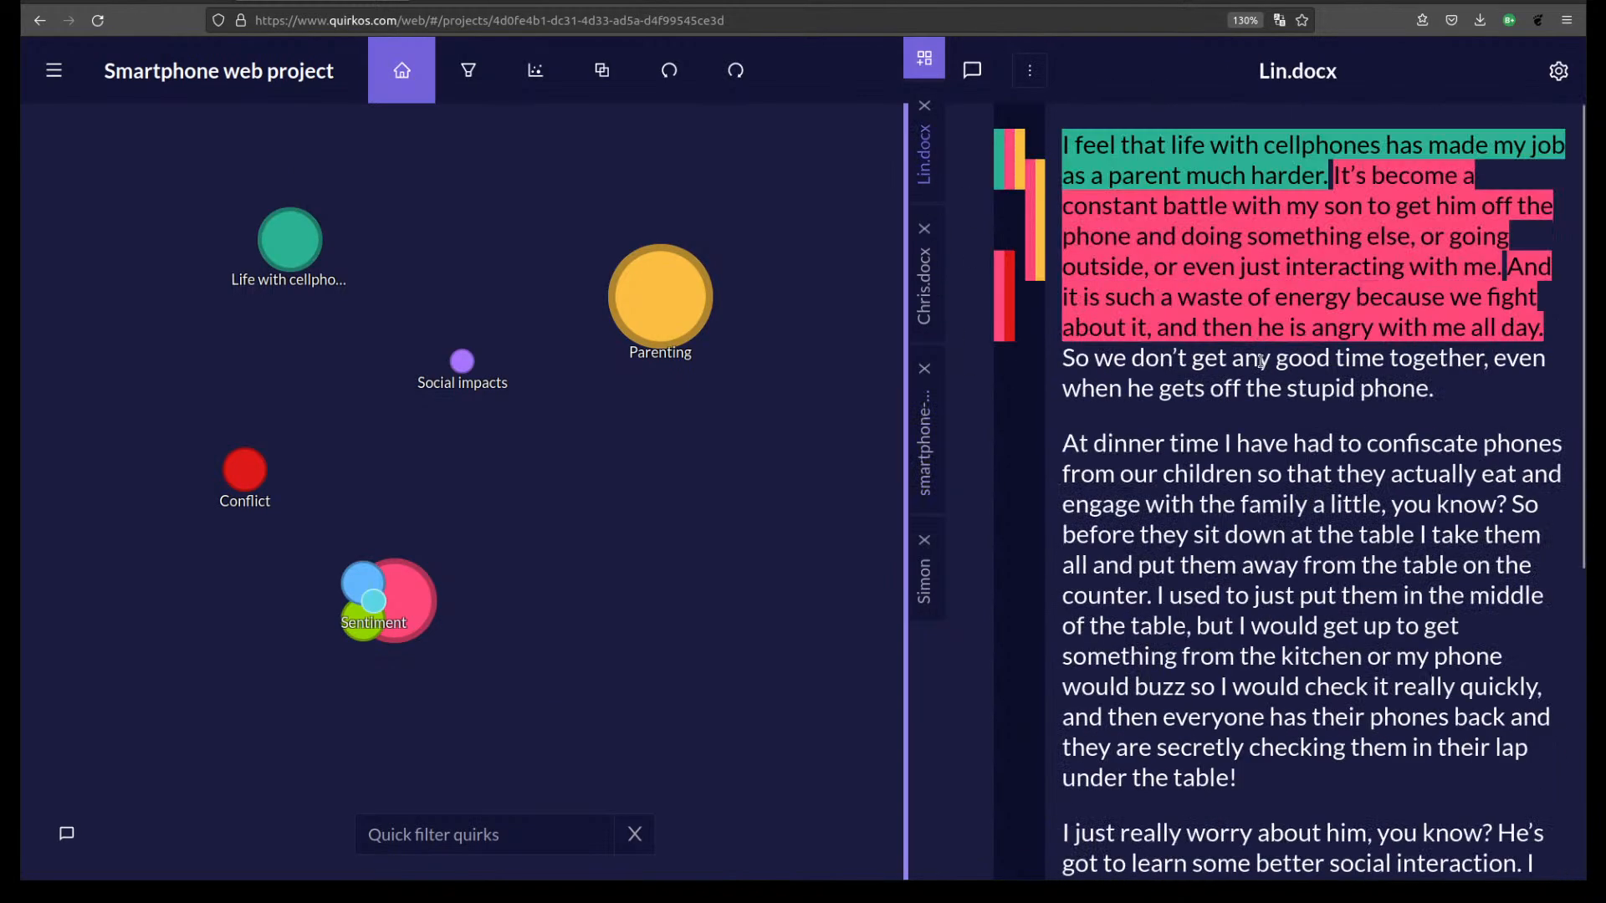
# Expand the memo column beside the Lin.docx text and widen the source pane to give it more room.
pyautogui.click(971, 76)
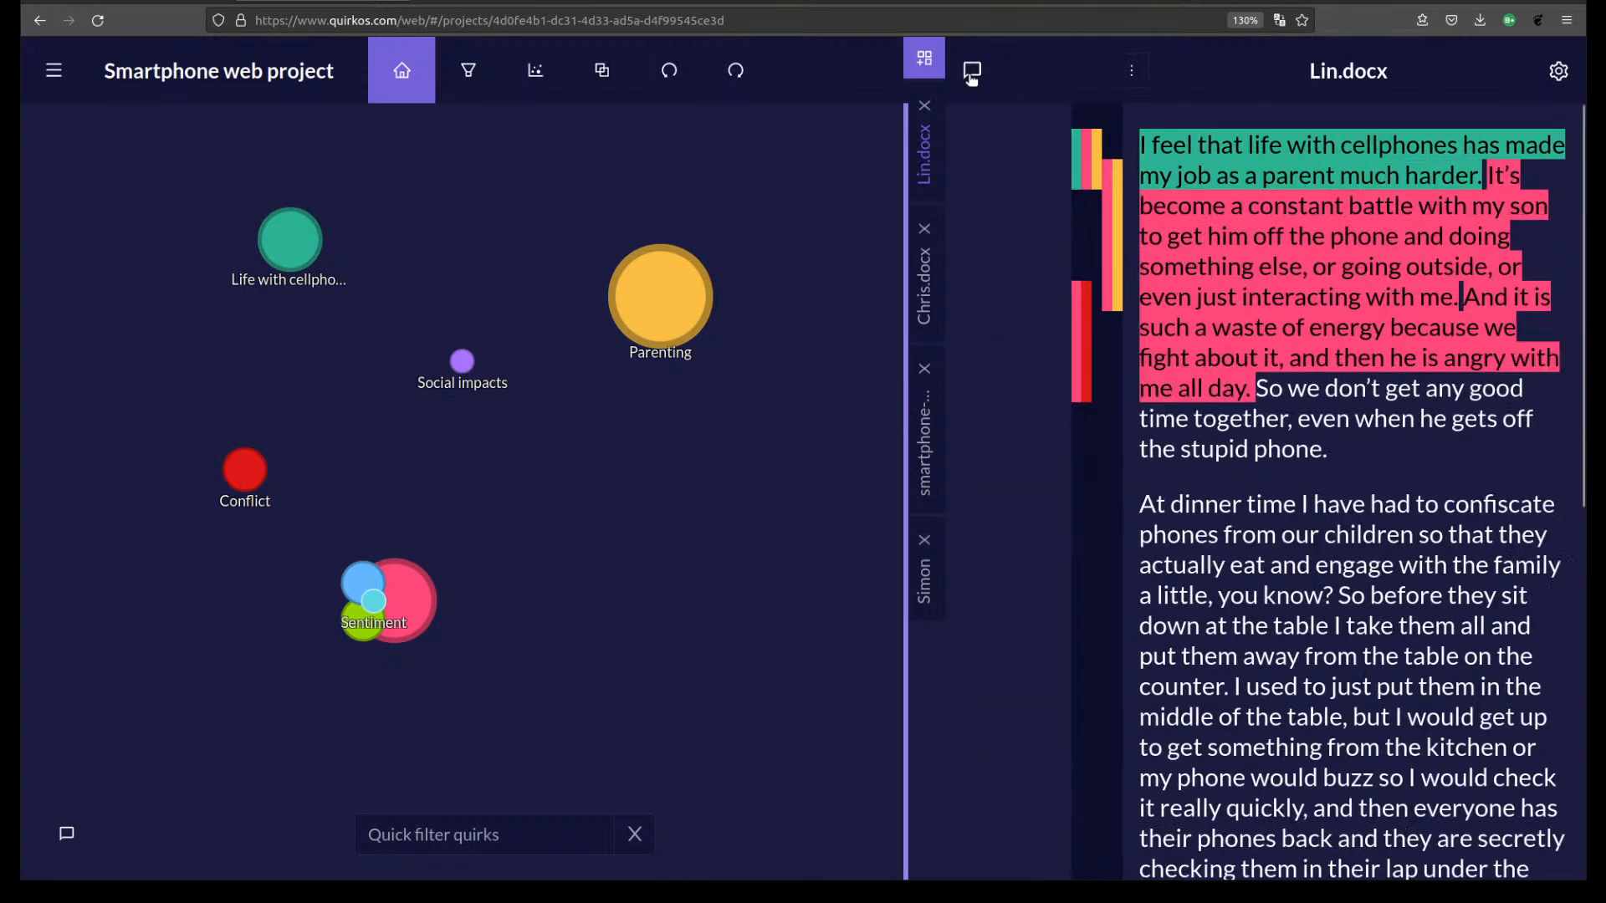
pyautogui.click(971, 76)
pyautogui.click(972, 77)
pyautogui.moveTo(908, 405); pyautogui.dragTo(810, 404)
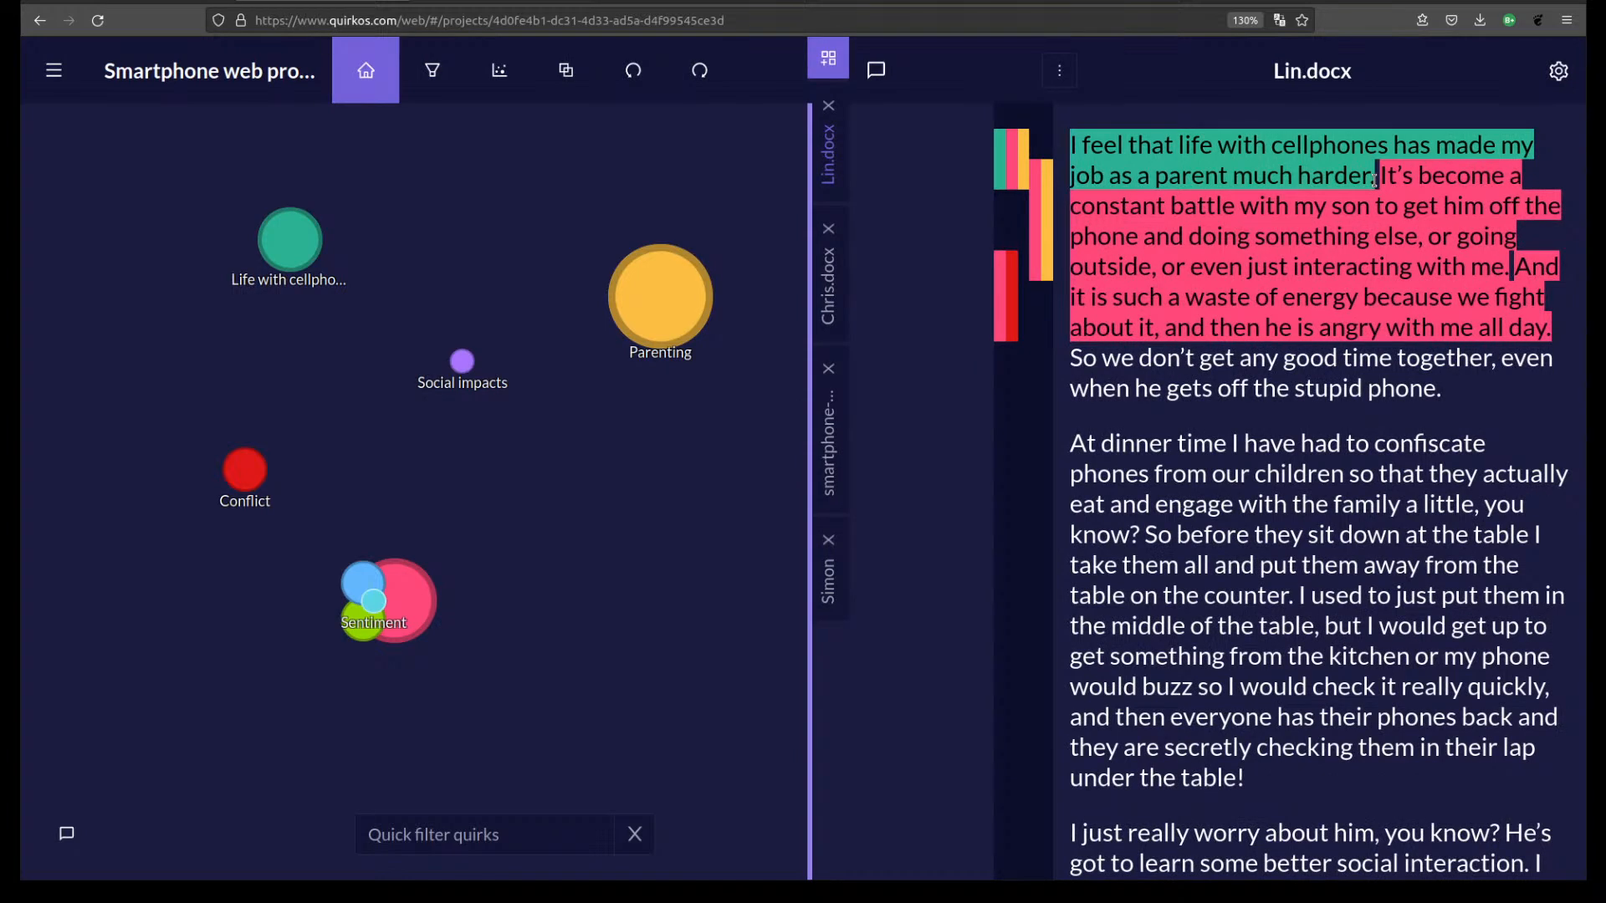
# Add a memo to the opening sentence reading "This person immediately has a very negative take on how cellphones have impacted her family" with a raised-eyebrow emoji.
pyautogui.moveTo(1374, 180); pyautogui.dragTo(1084, 132)
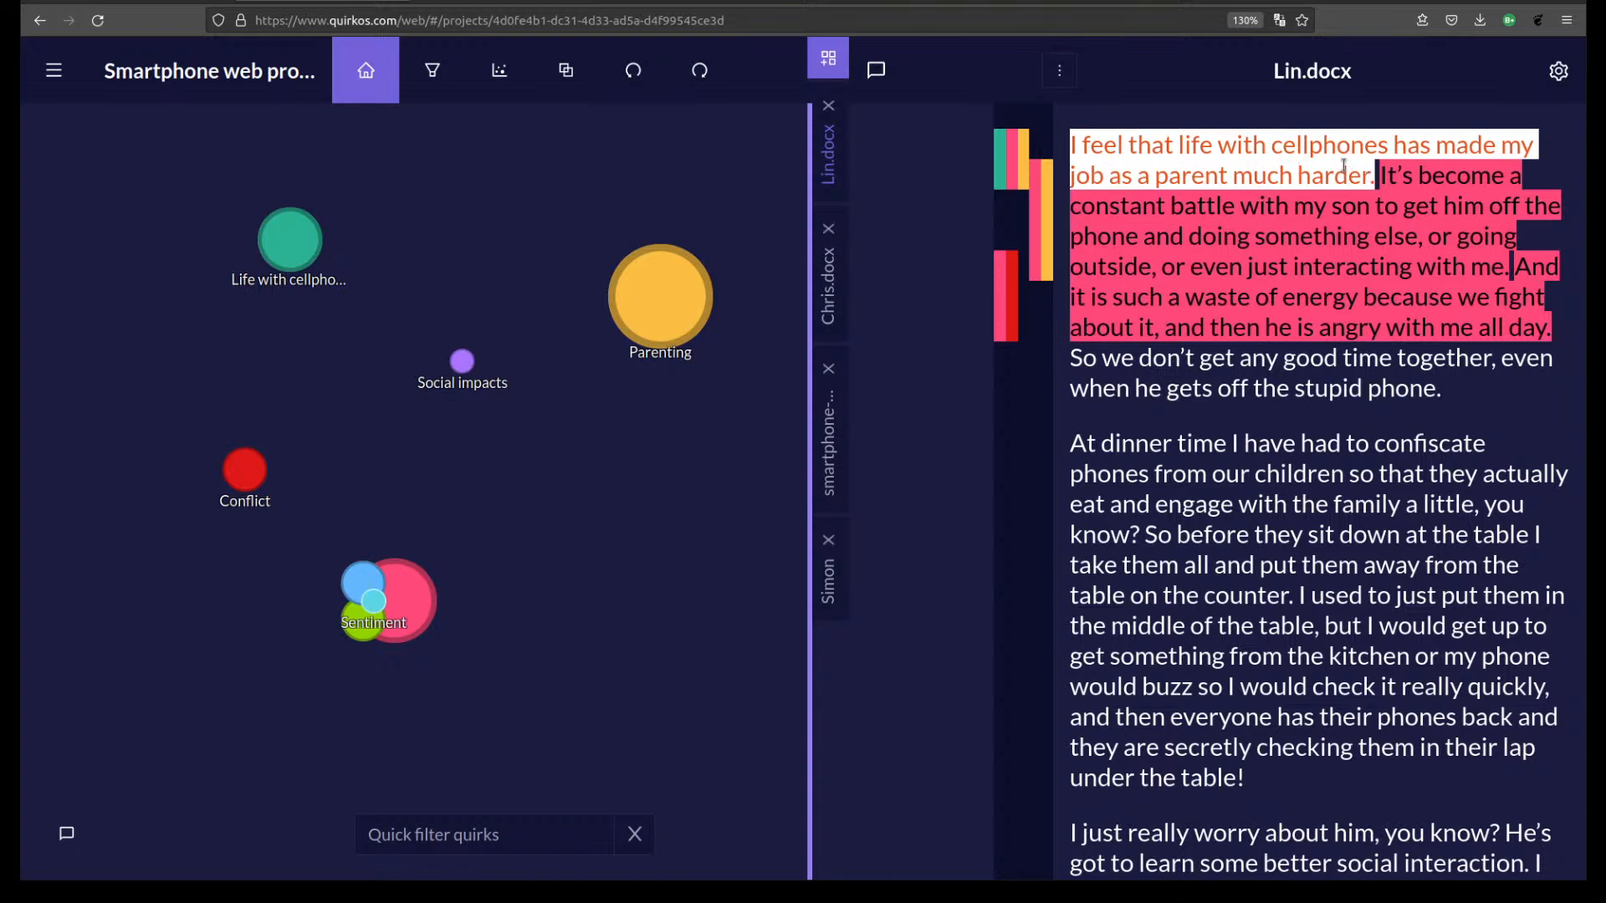
pyautogui.moveTo(1344, 165); pyautogui.dragTo(920, 168)
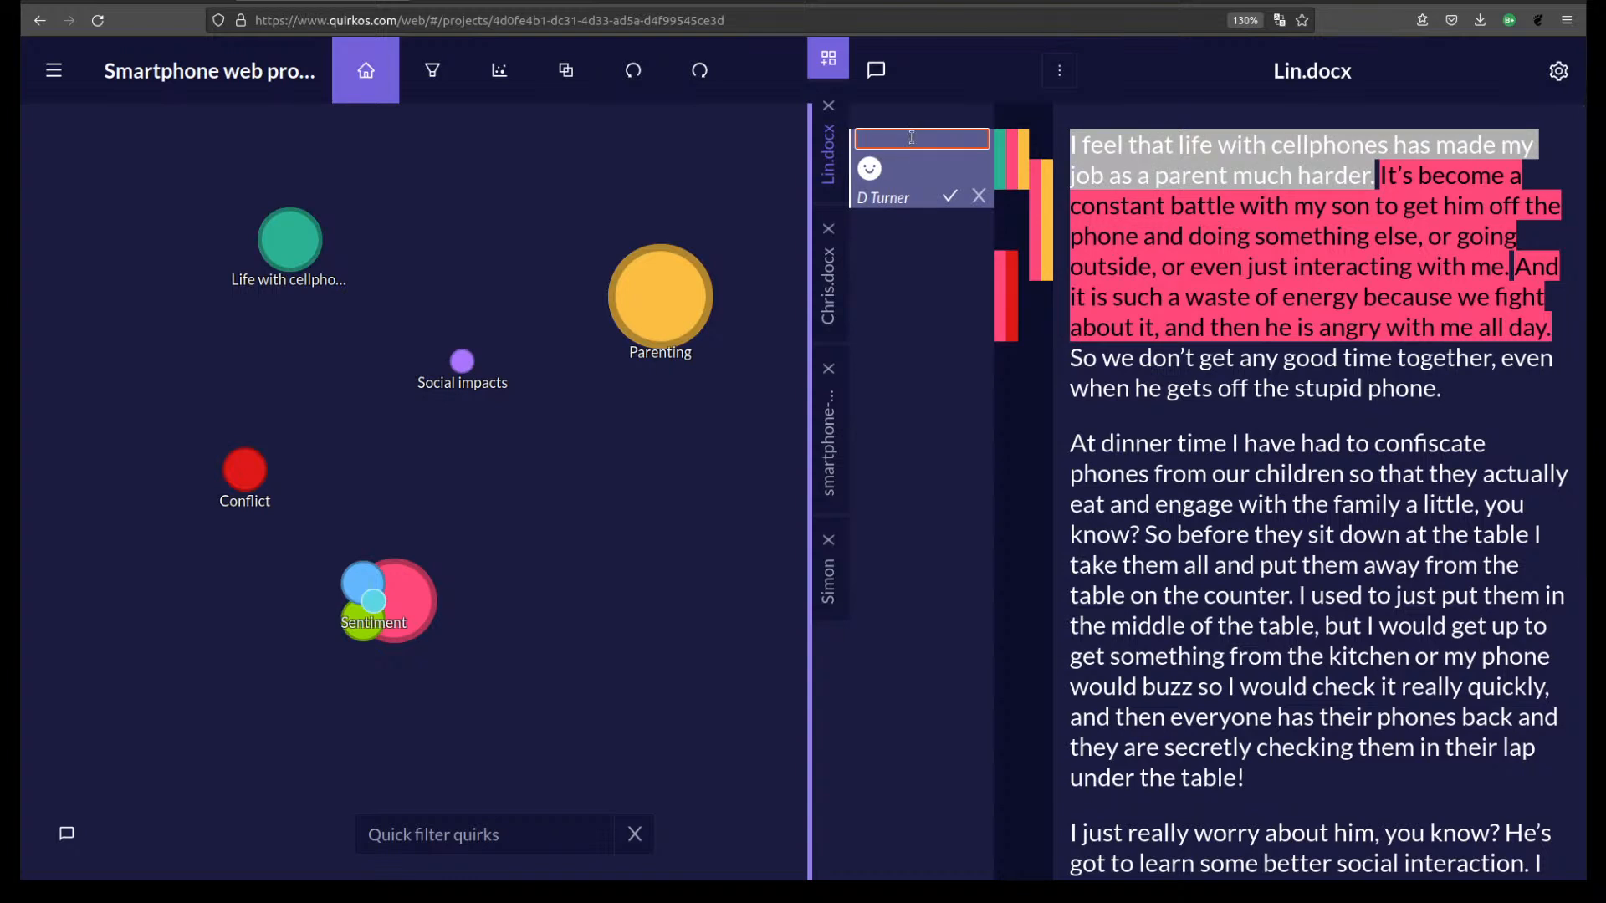
pyautogui.write('This person immedi')
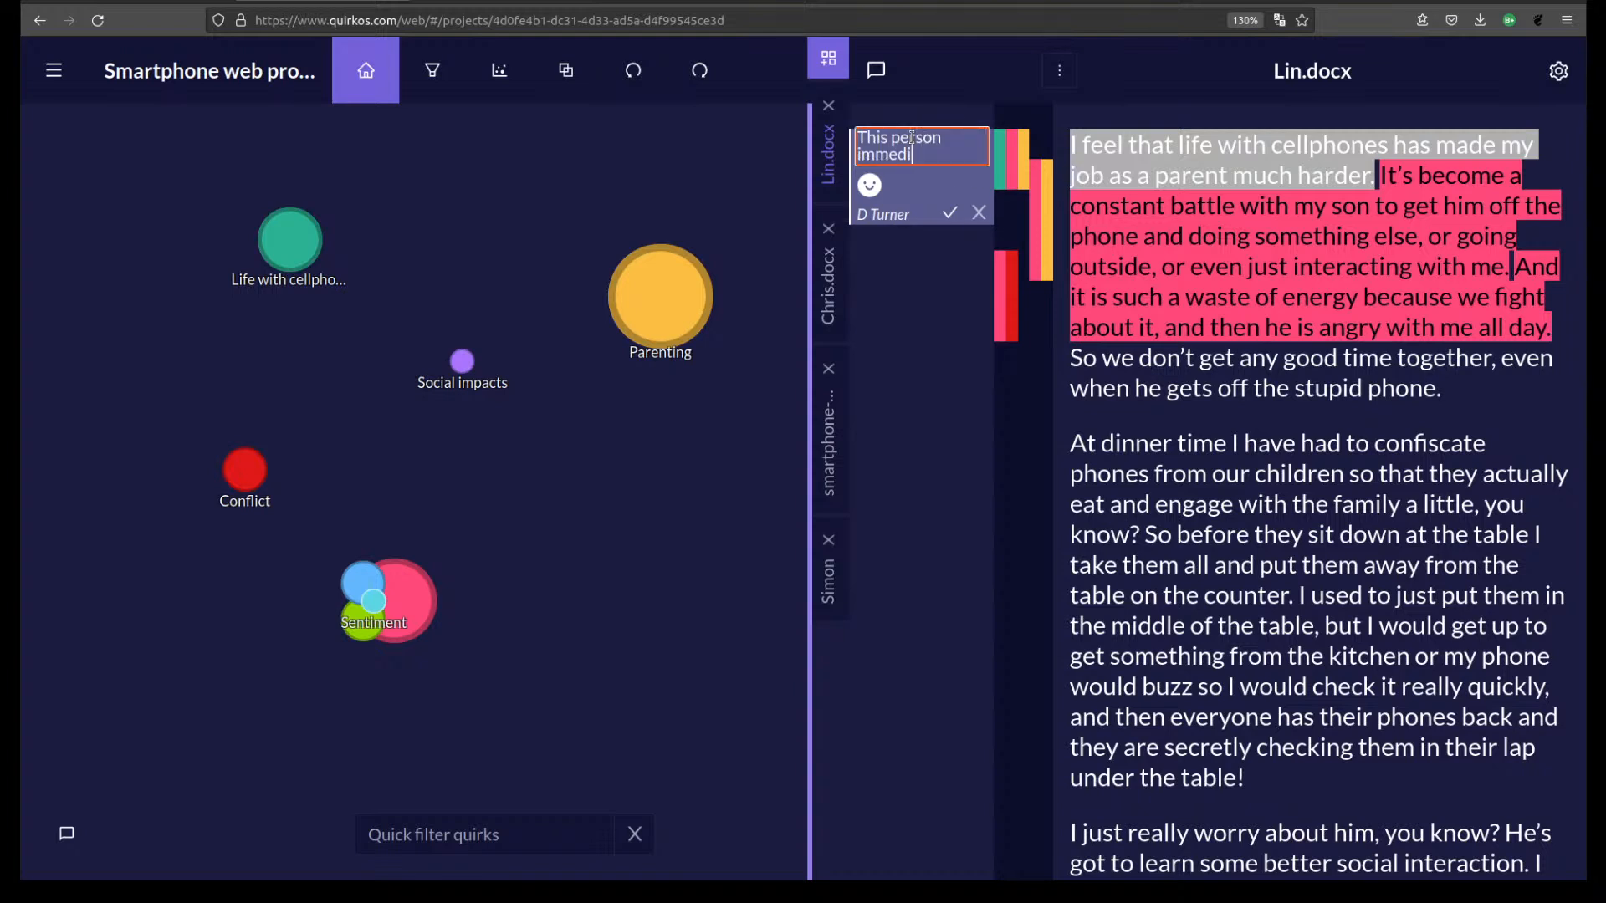
pyautogui.write('ately has a very negat')
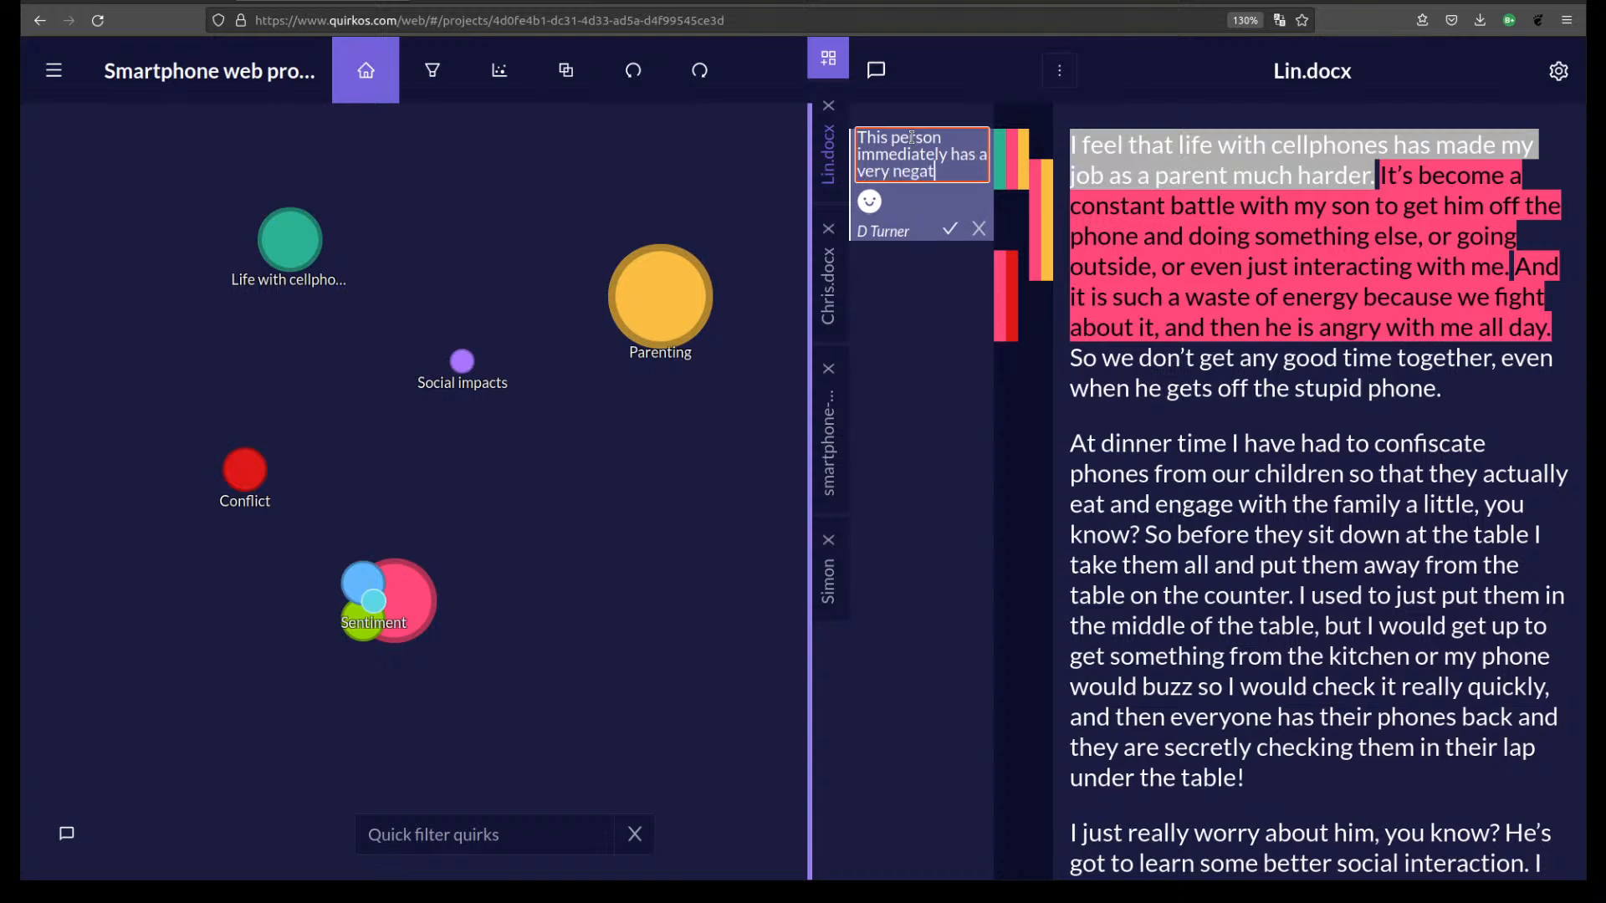
pyautogui.write('ive take on how cell')
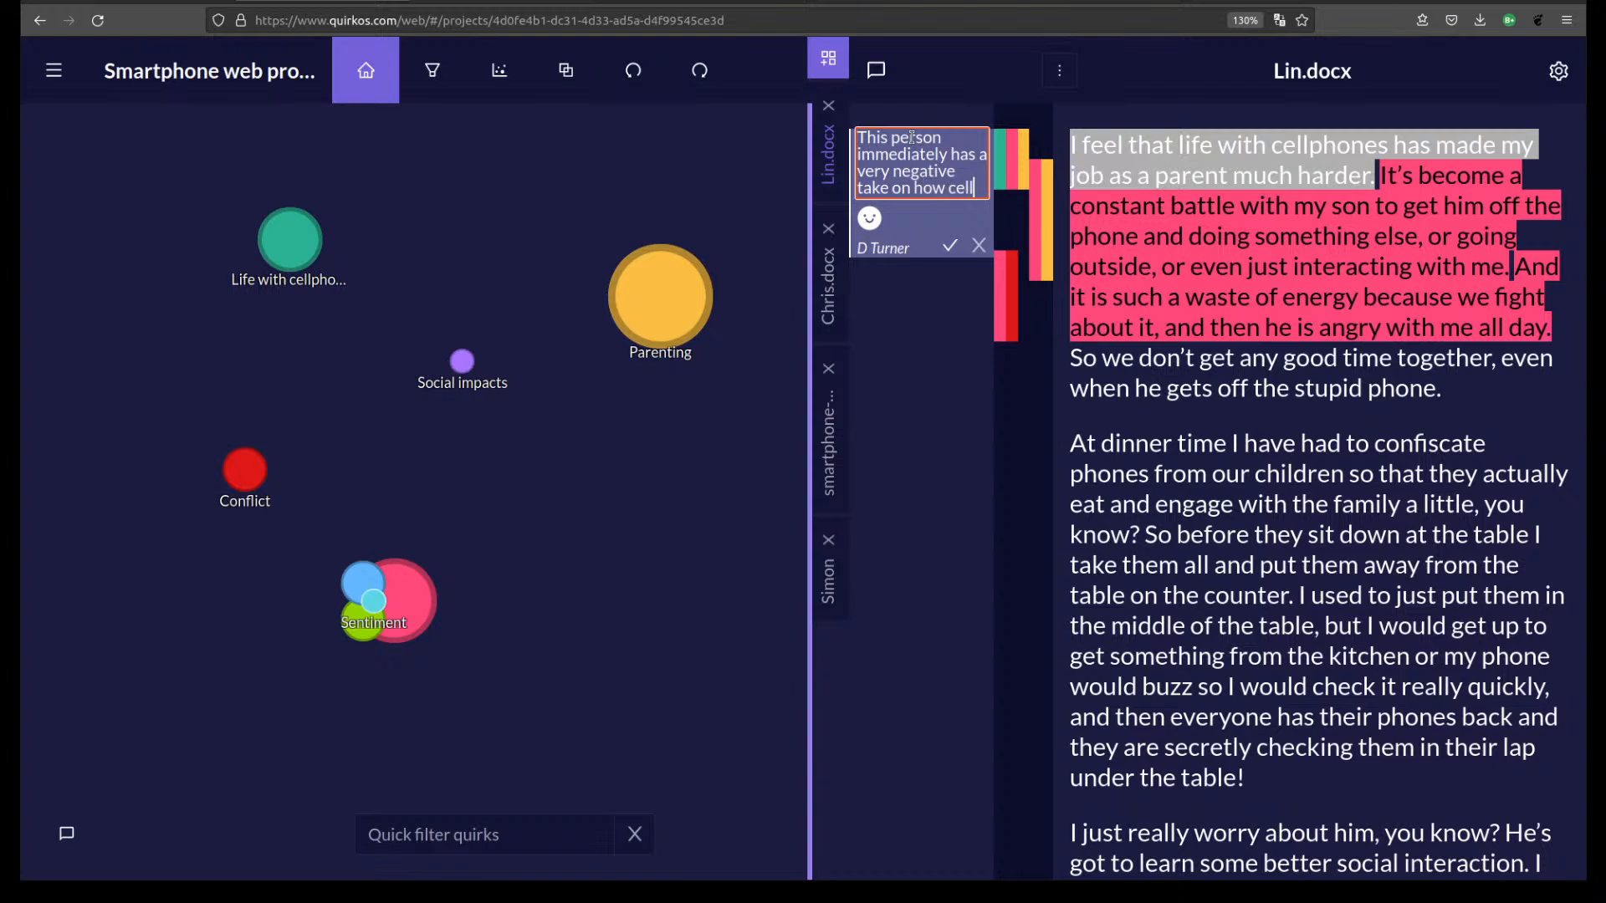
pyautogui.write('phones have im')
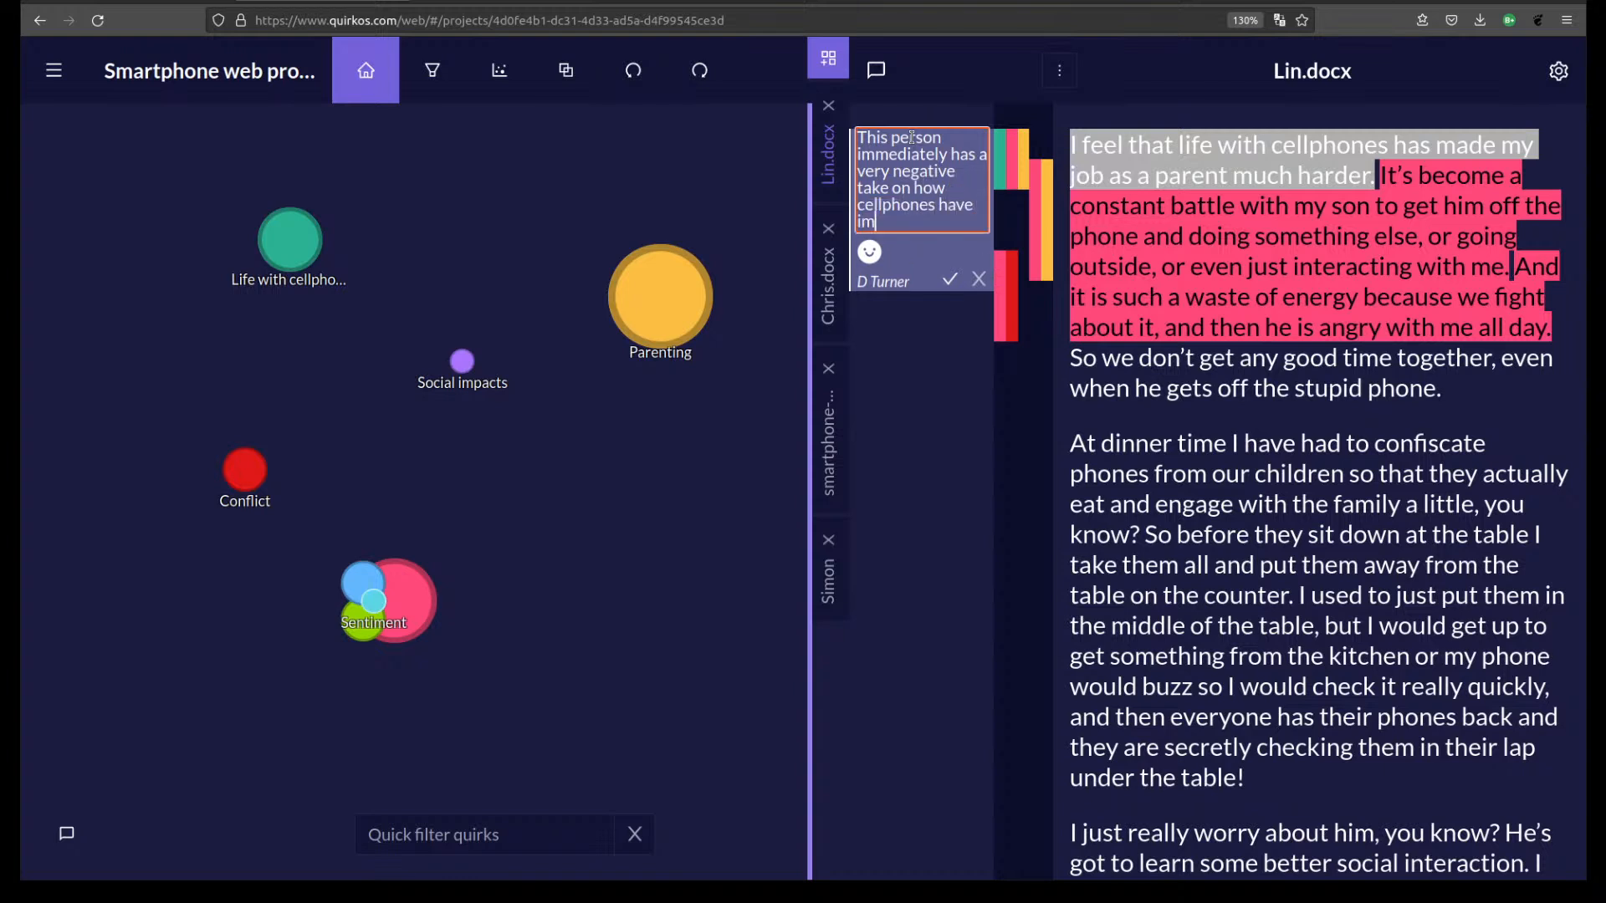
pyautogui.write('pacted her family')
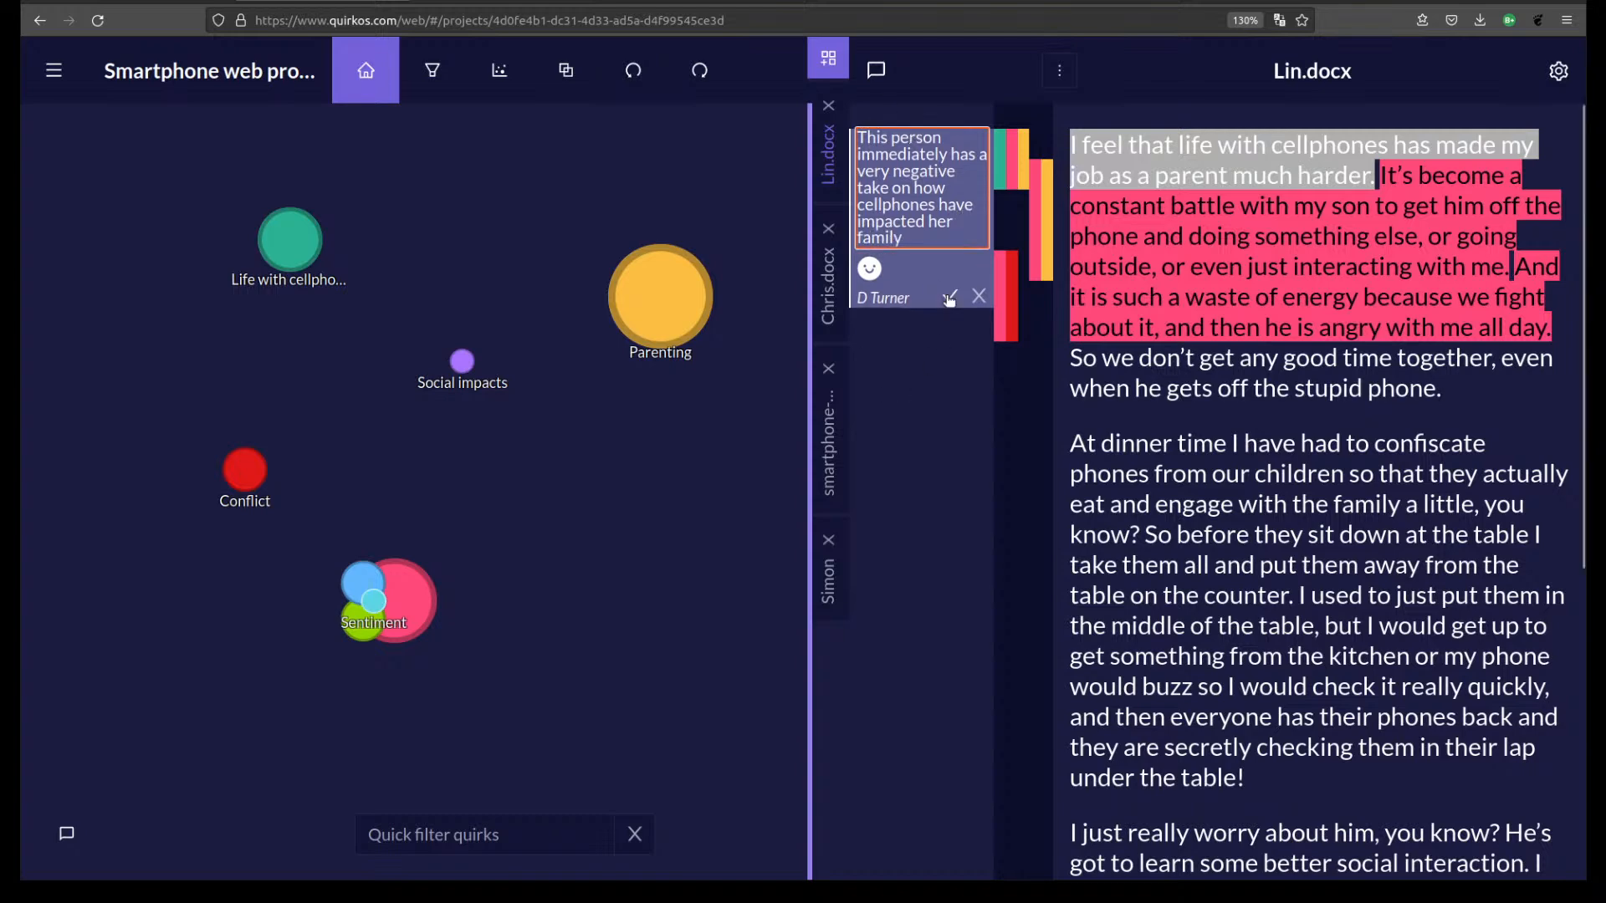
pyautogui.click(869, 268)
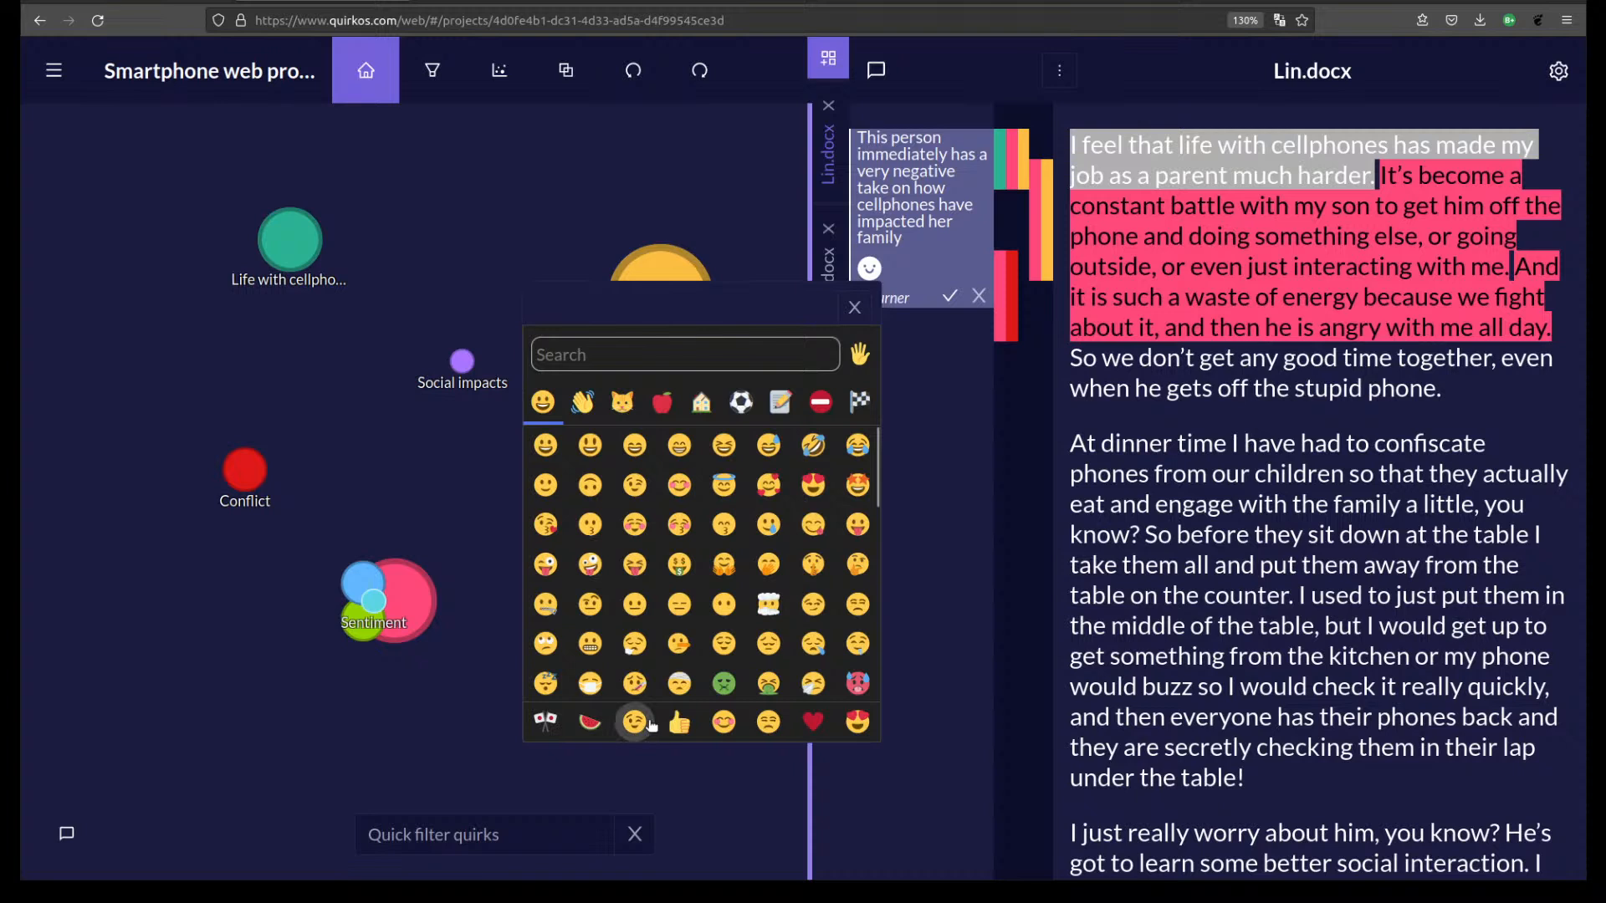
pyautogui.click(590, 604)
pyautogui.click(951, 297)
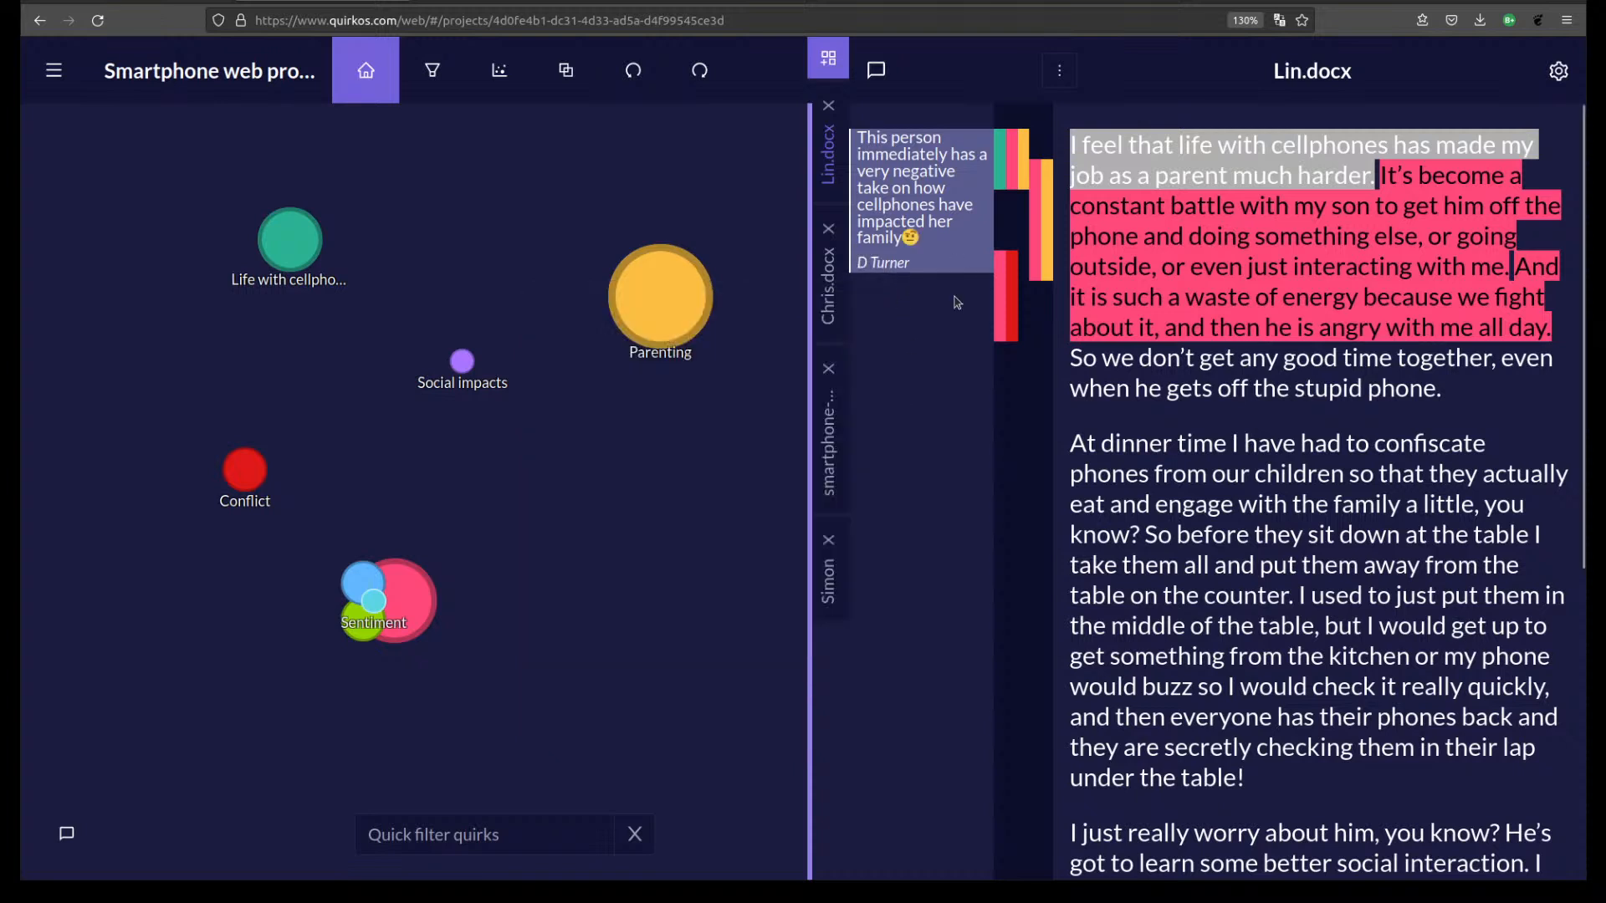
pyautogui.click(1113, 373)
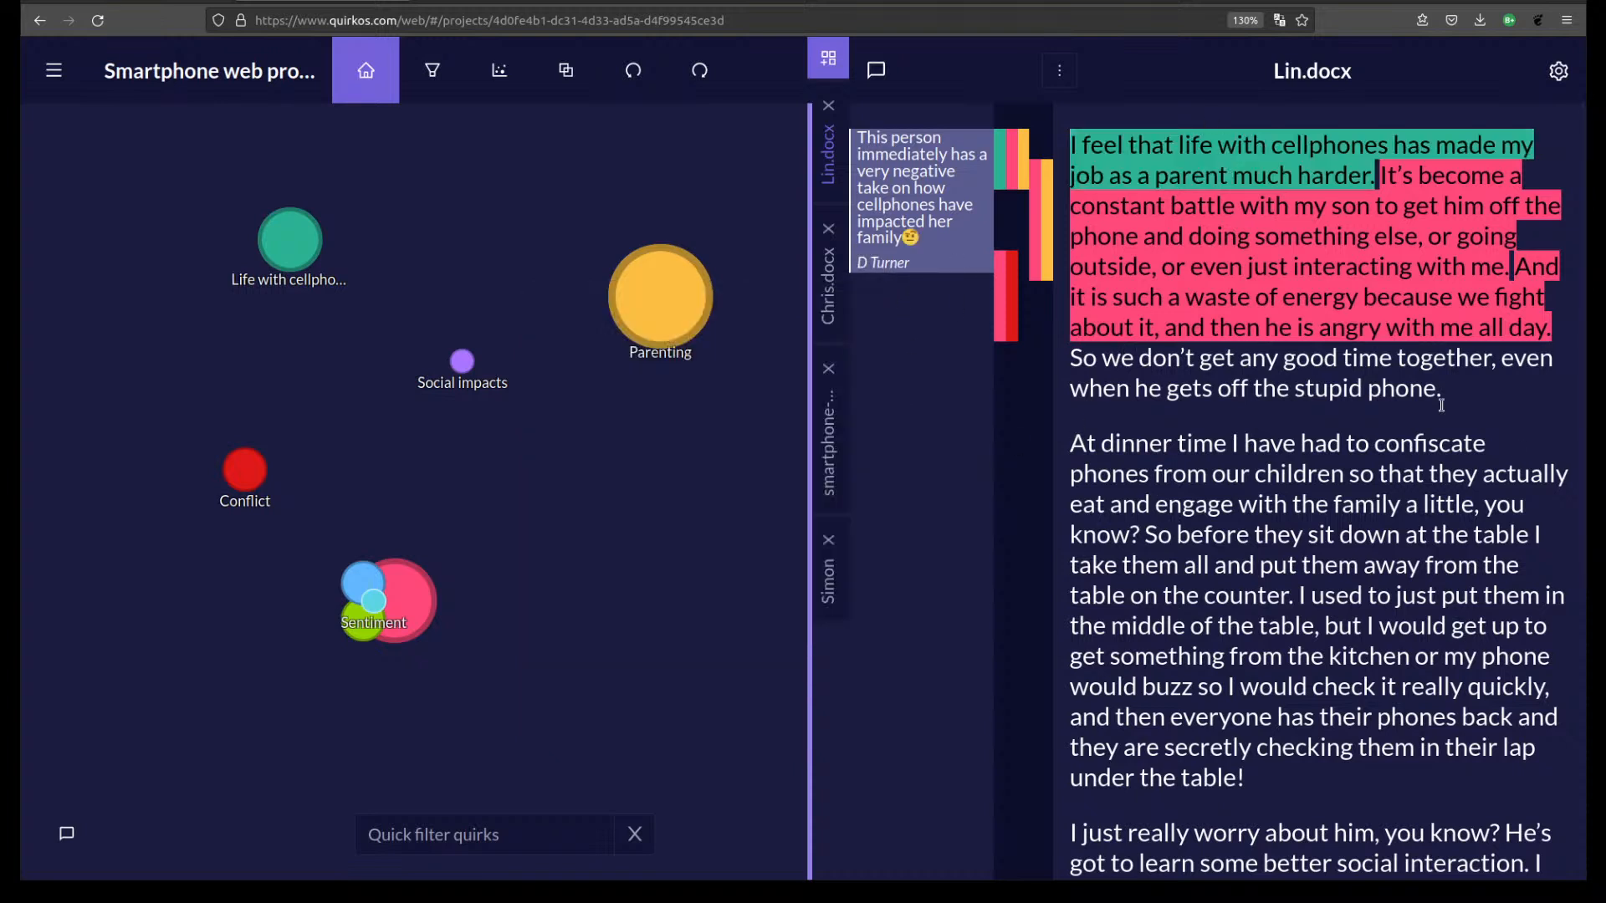
# Add a memo reading "Stupid phone! Very negative comment" to the sentence "So we don't get any good time together, even when he gets off the stupid phone.".
pyautogui.moveTo(1483, 395); pyautogui.dragTo(1072, 358)
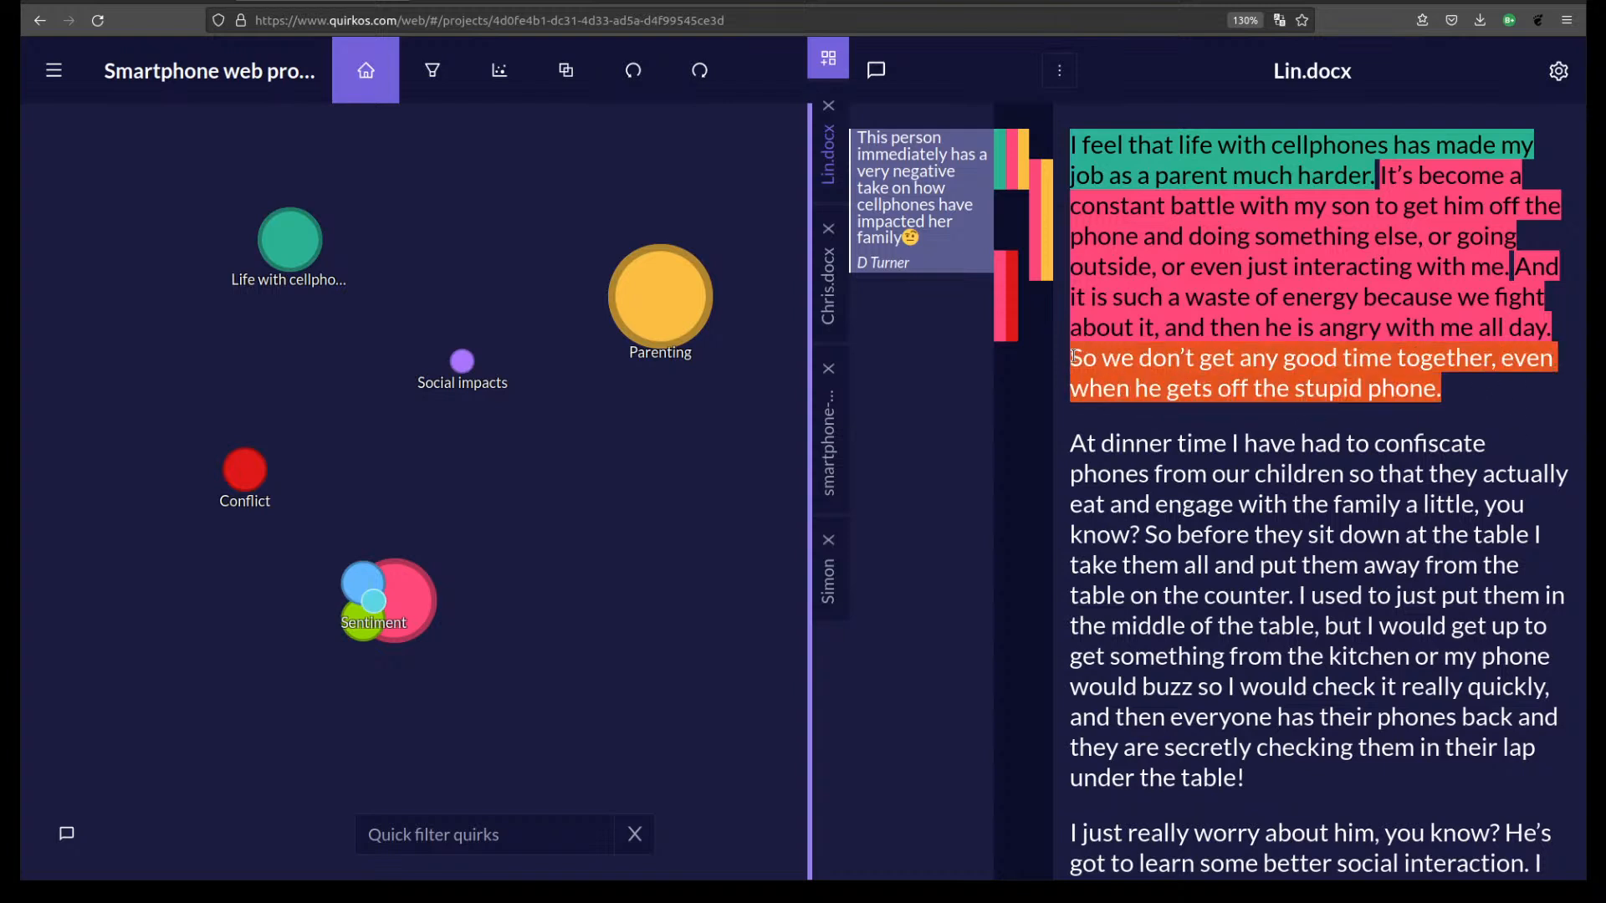
pyautogui.click(934, 376)
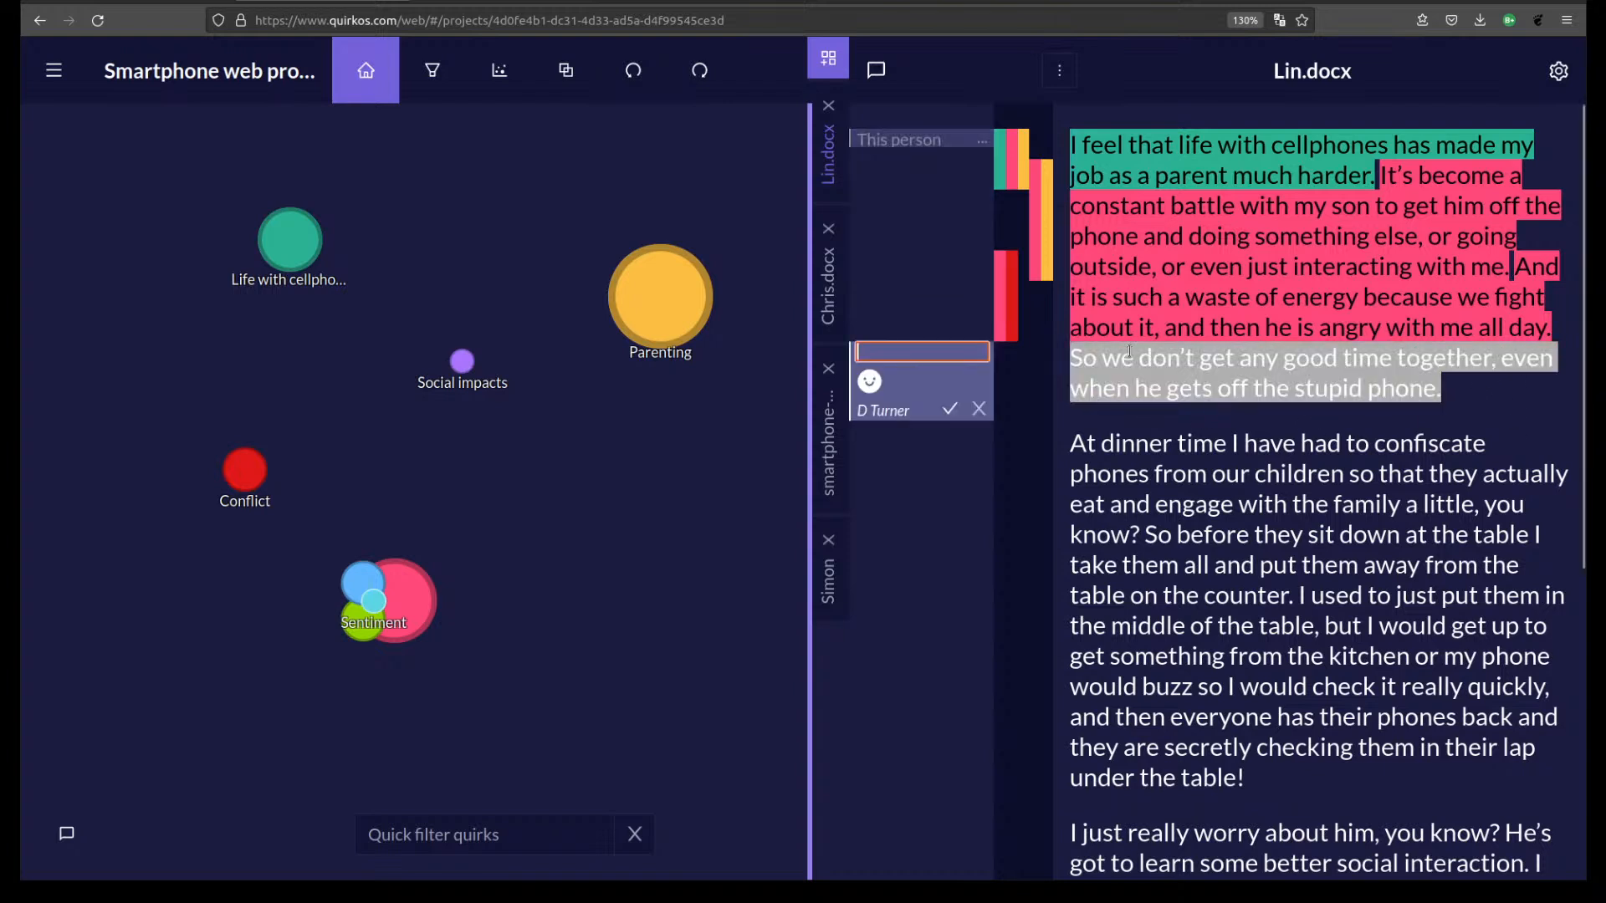
pyautogui.write('Stupid')
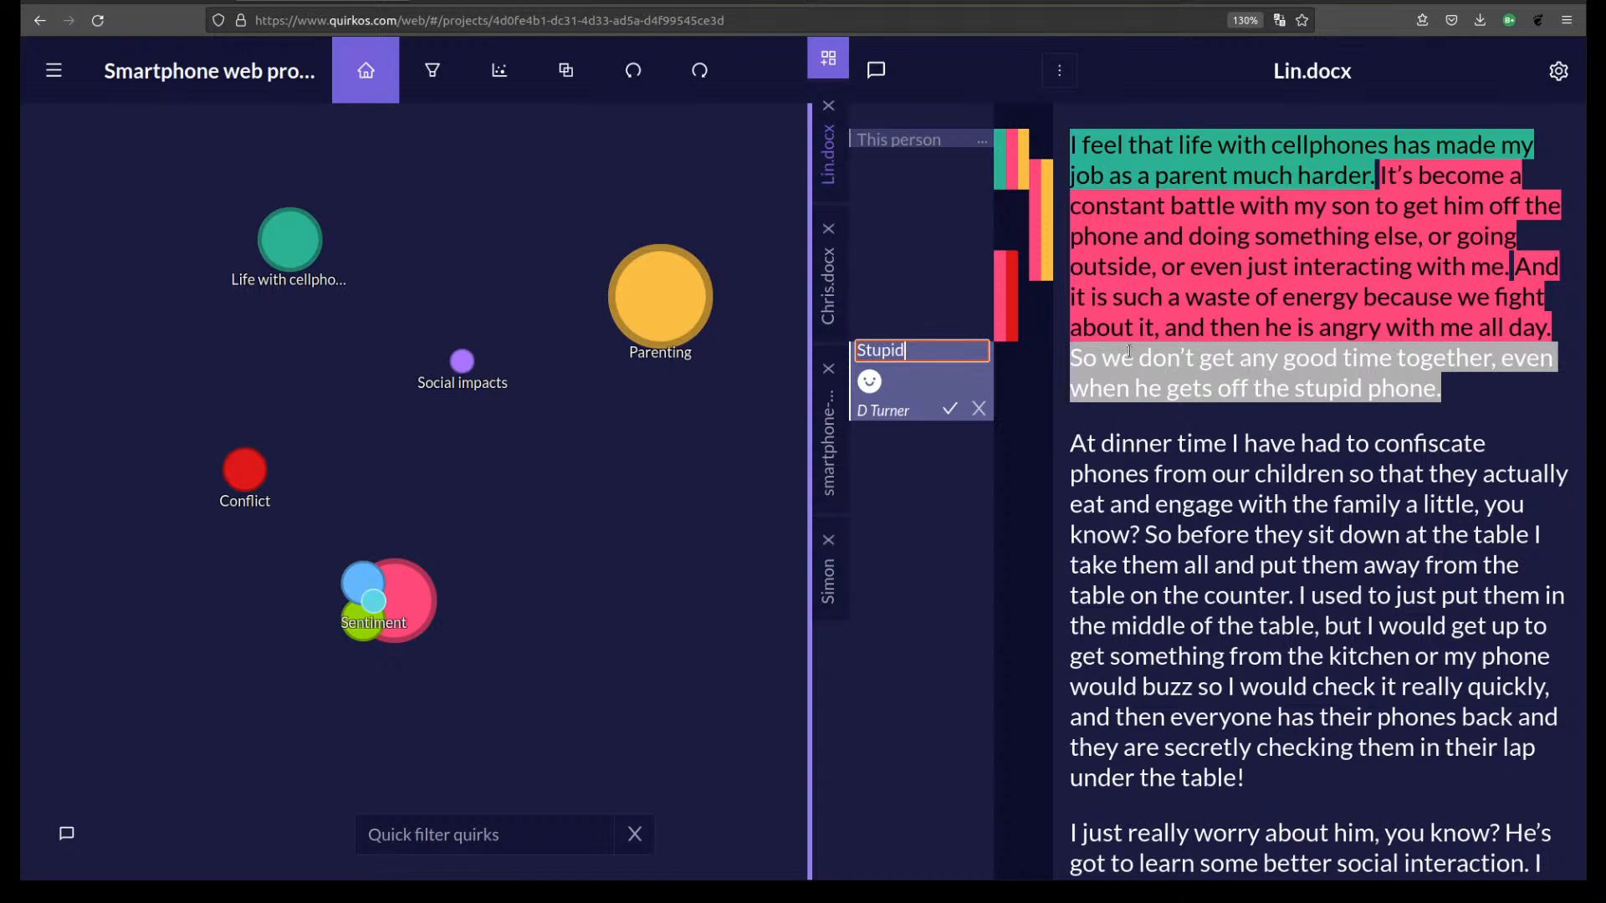
pyautogui.write(' phone! Ver')
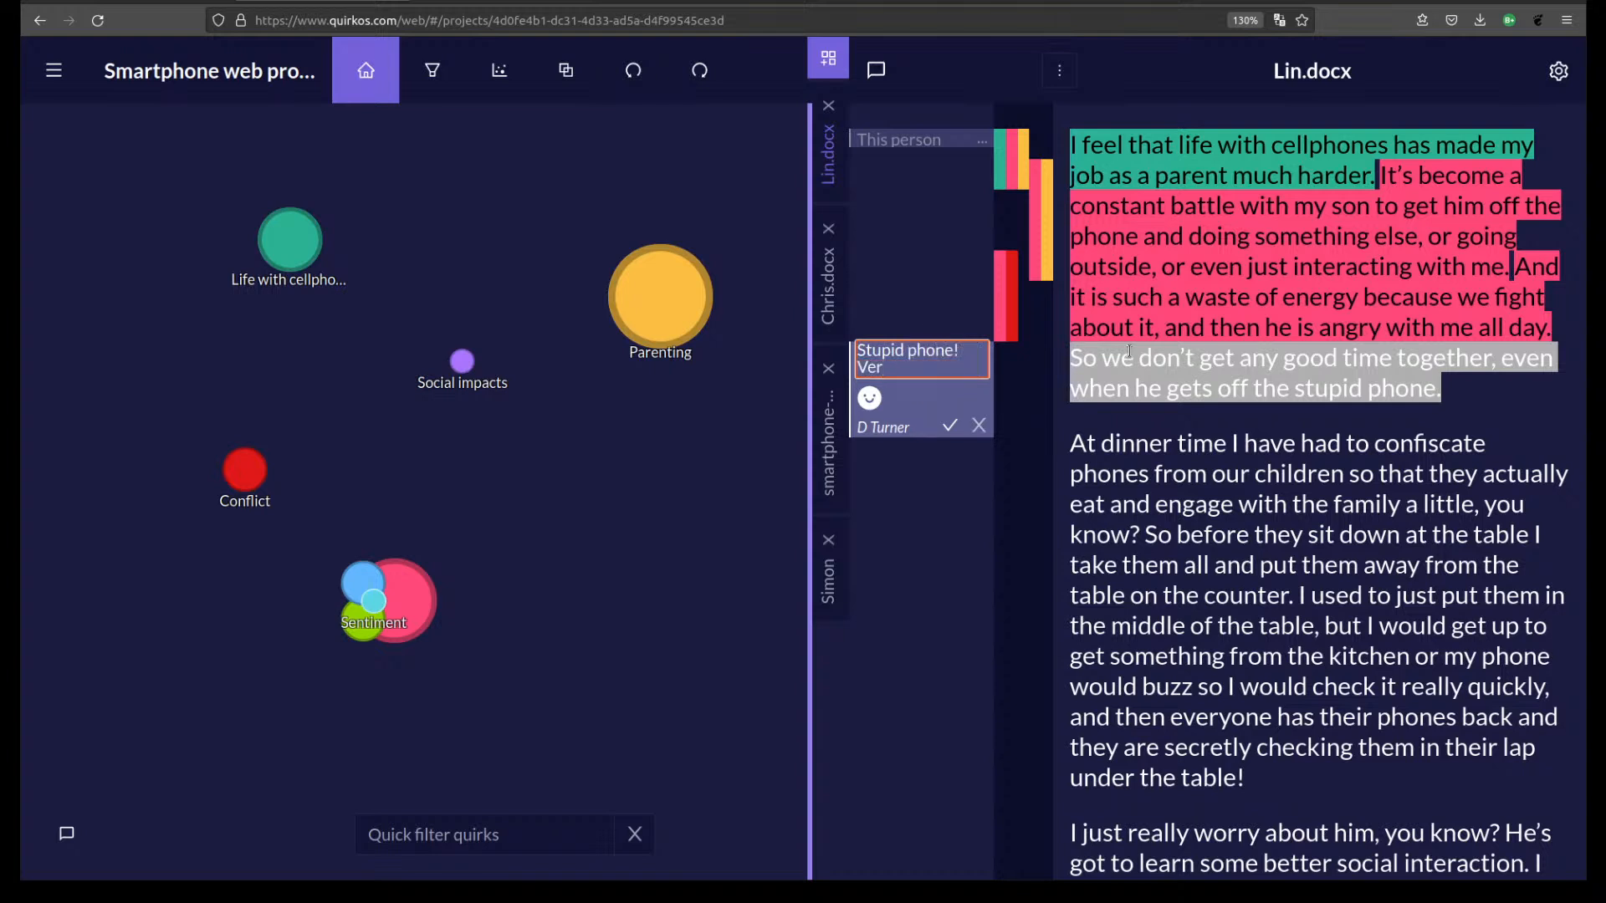
pyautogui.write('y negative comment')
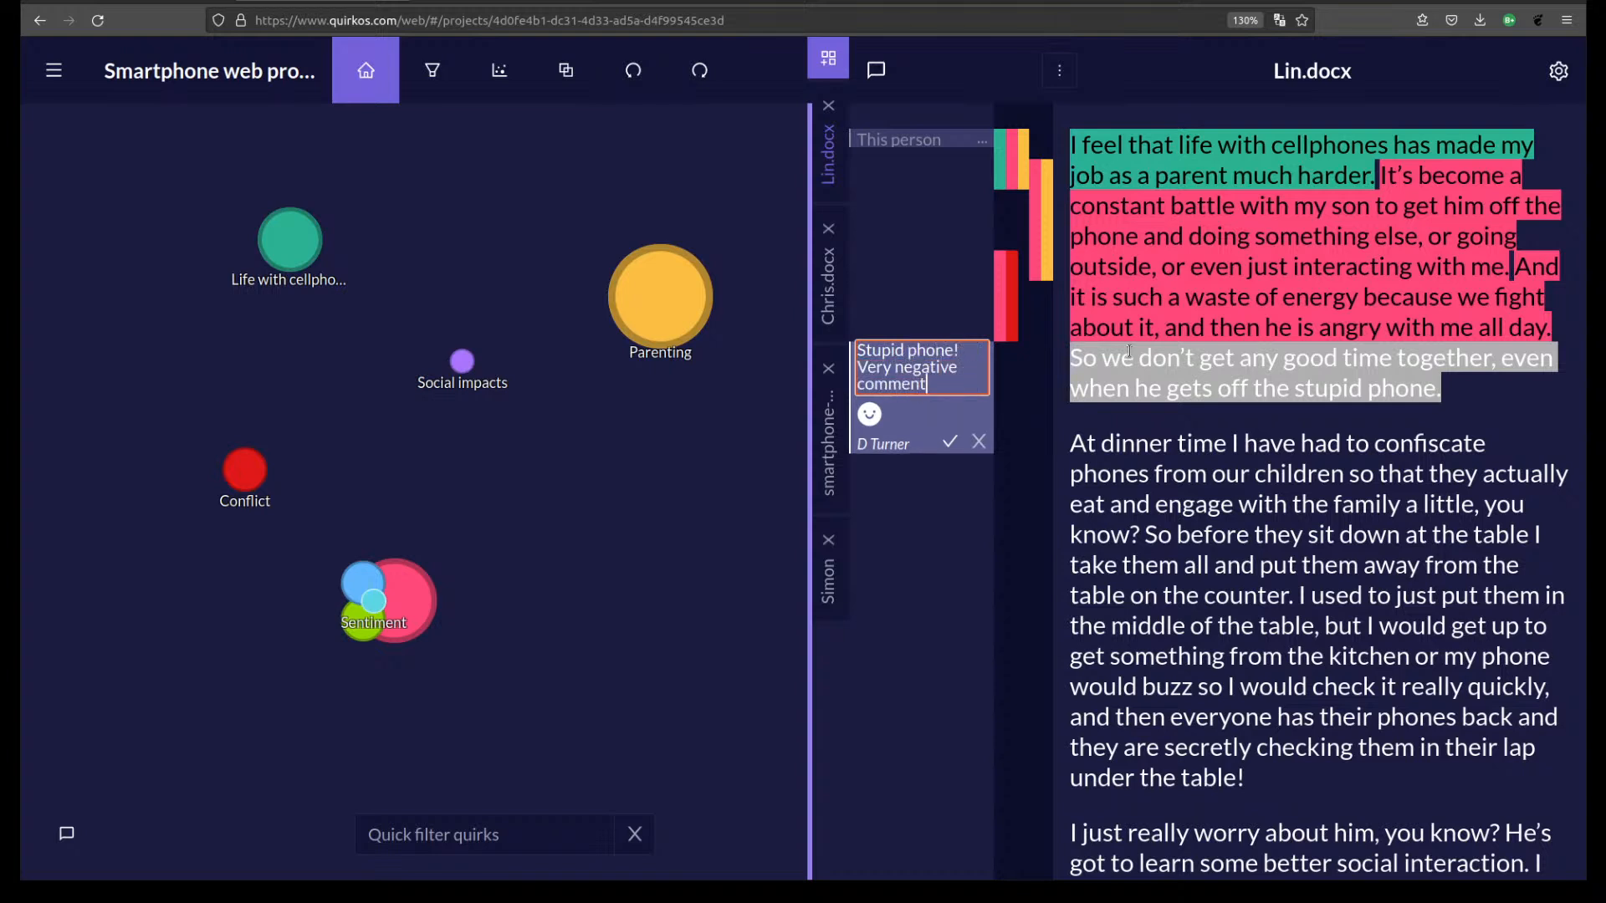
pyautogui.click(949, 442)
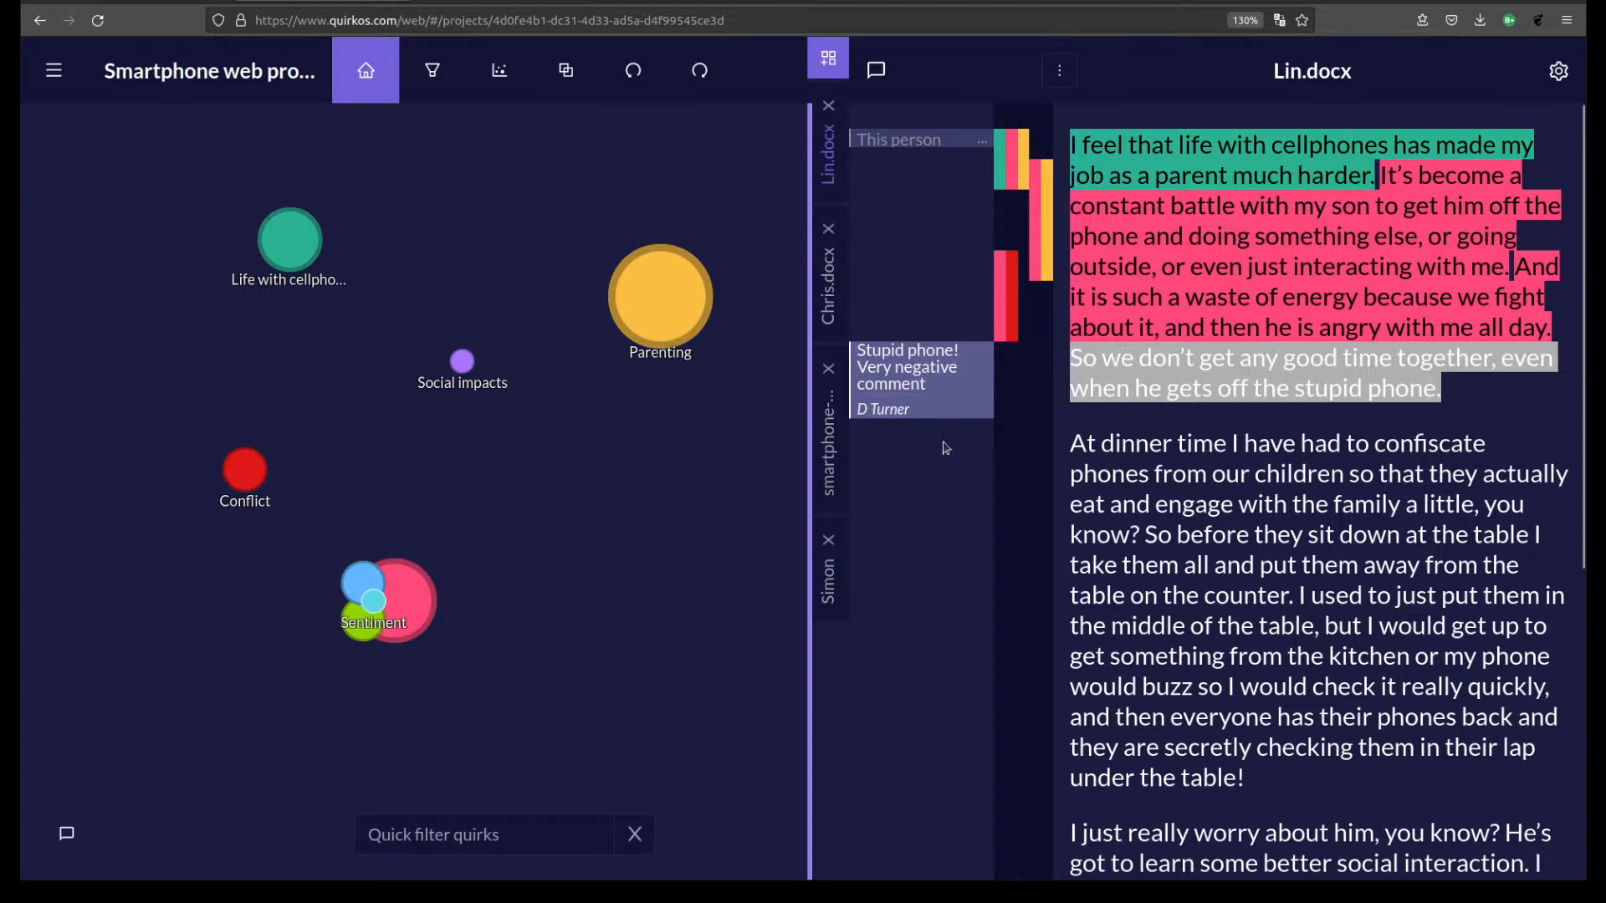
# Expand each memo in Lin.docx to view its linked passage and delete both the "Stupid phone!" memo and the one on the opening sentence.
pyautogui.click(914, 131)
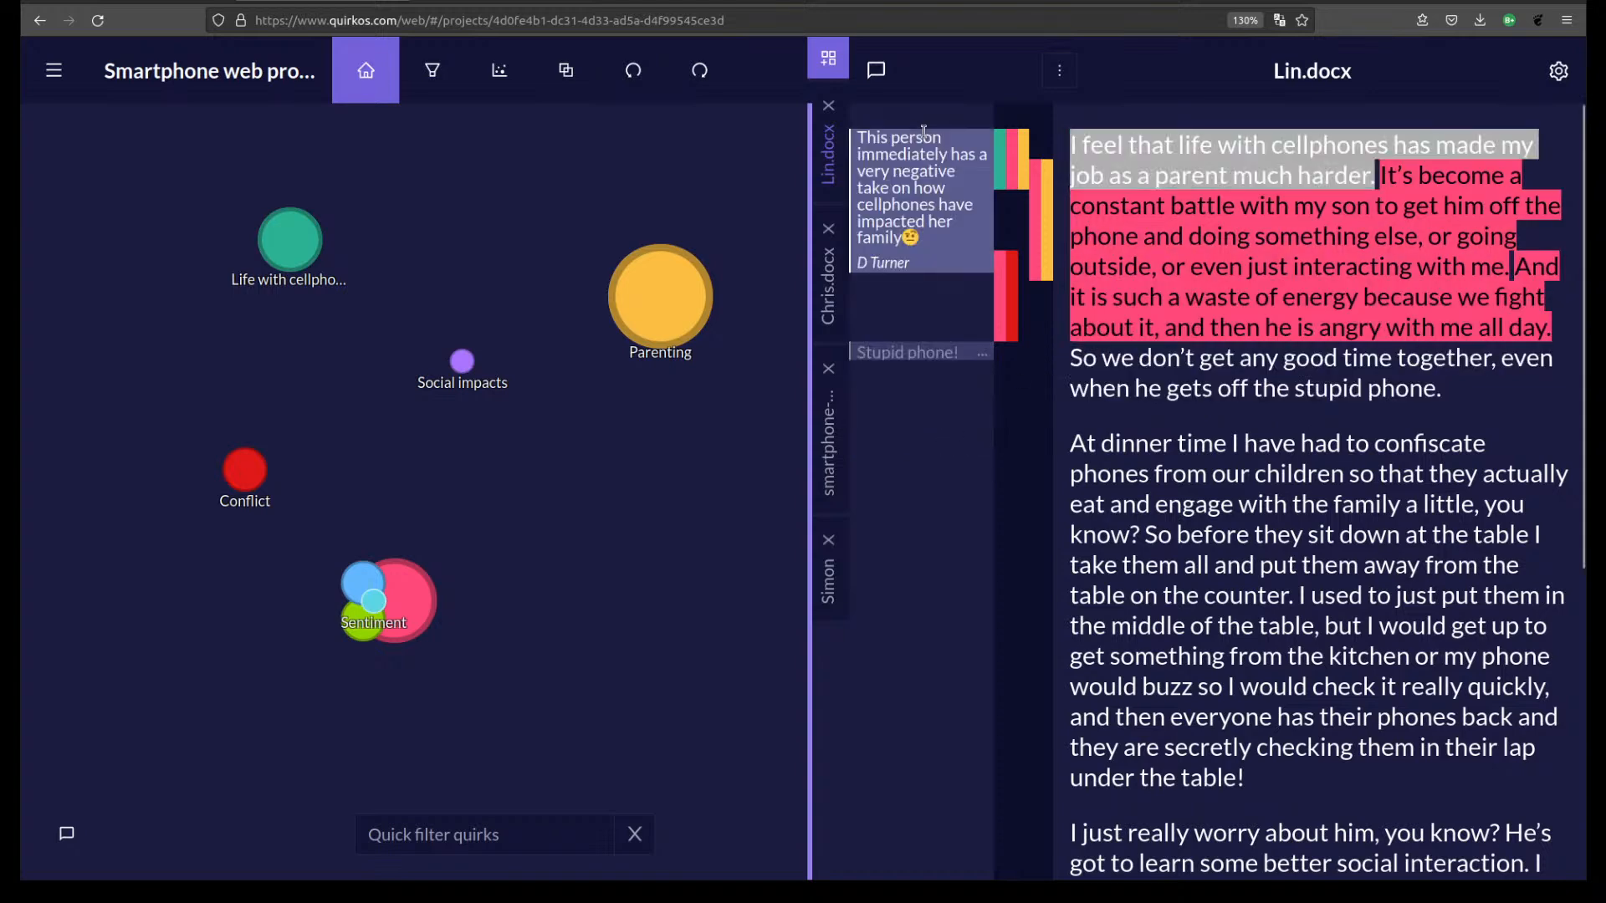
pyautogui.click(929, 351)
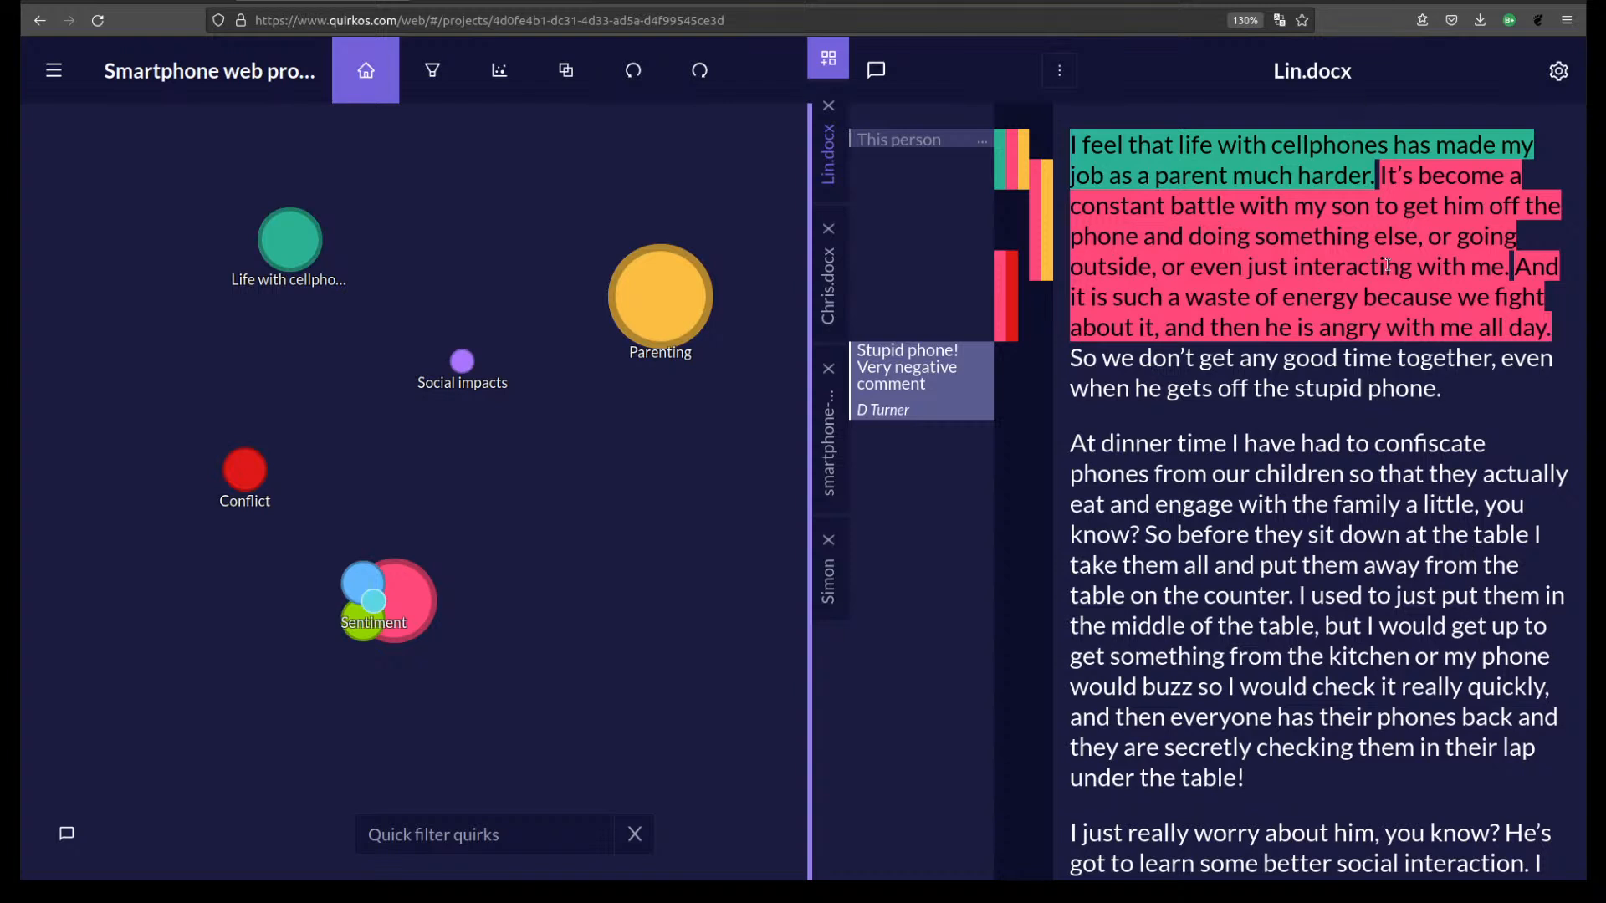
pyautogui.rightClick(931, 383)
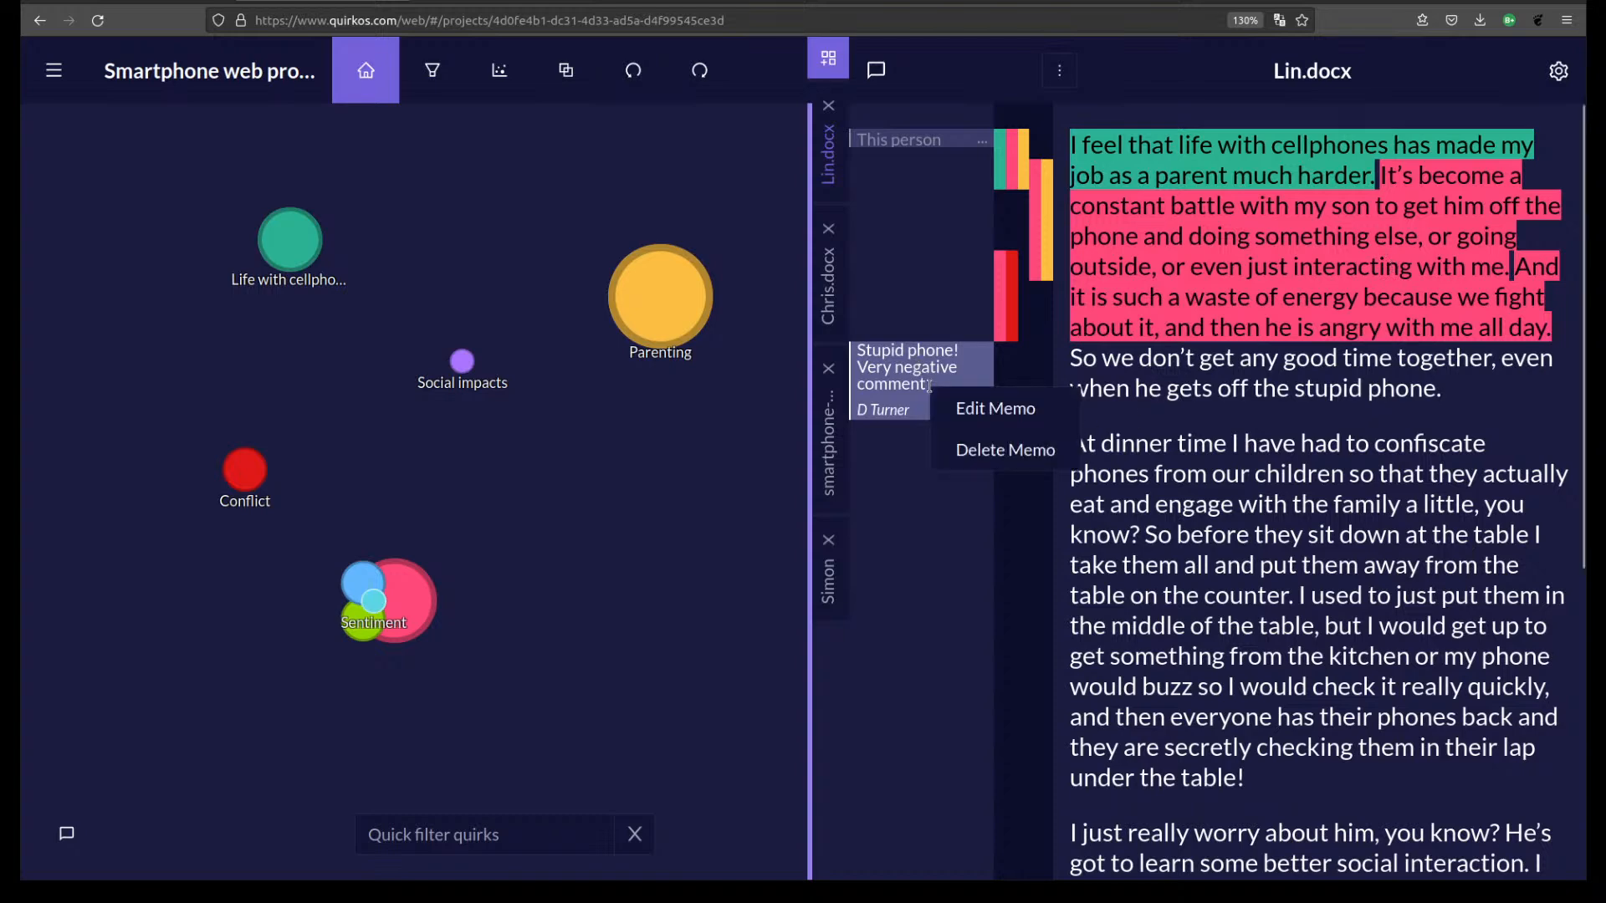
pyautogui.click(976, 440)
pyautogui.rightClick(942, 139)
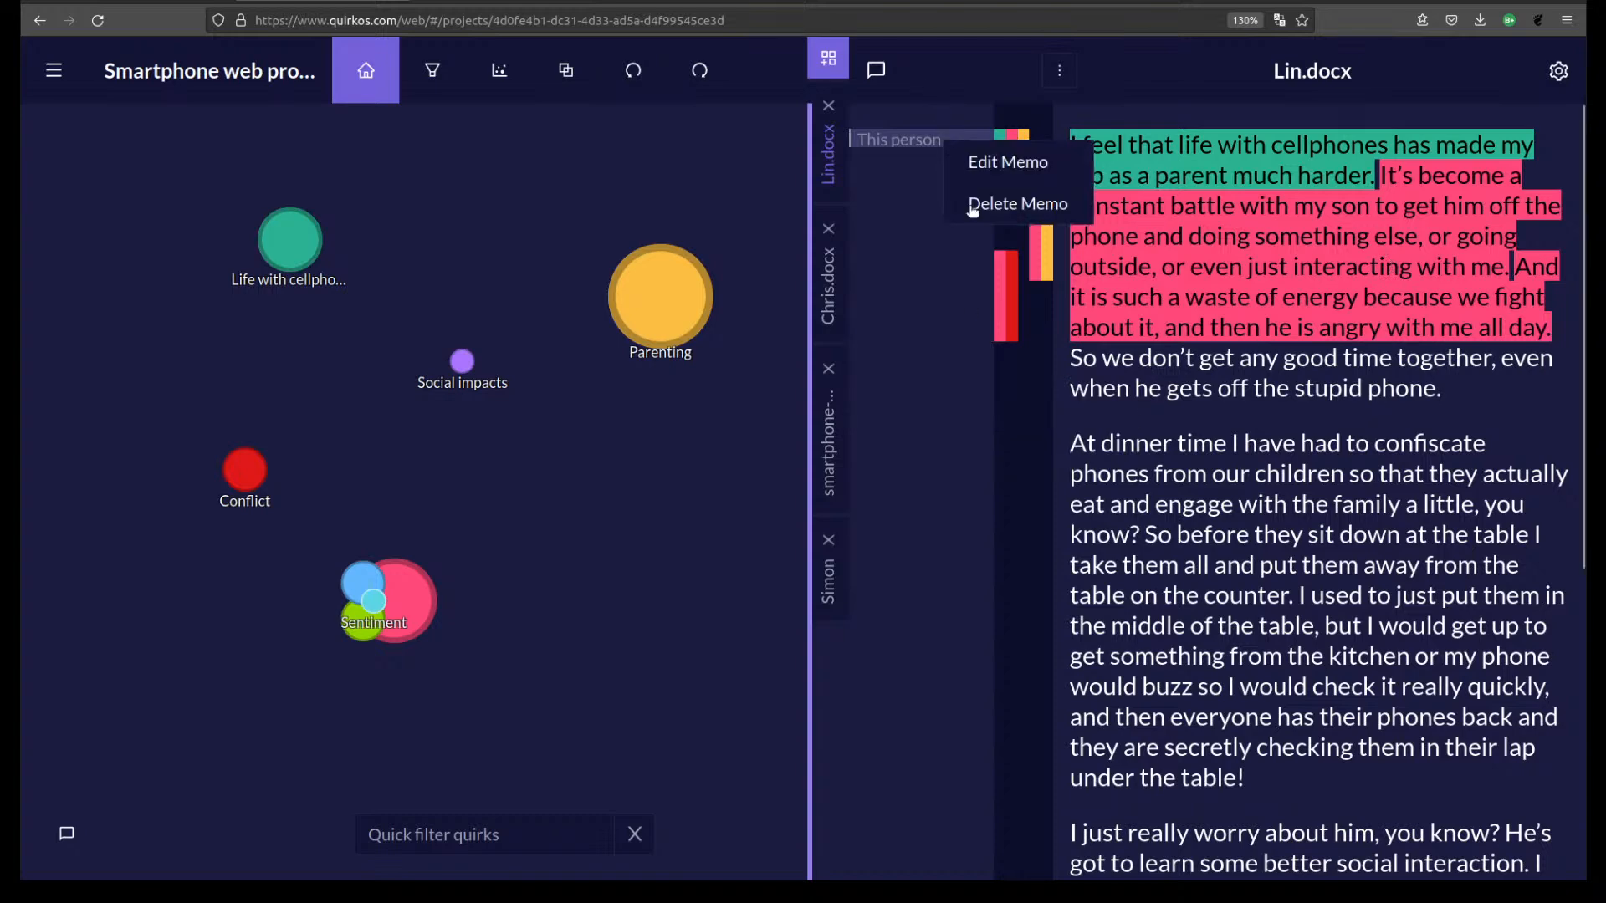
pyautogui.click(1019, 211)
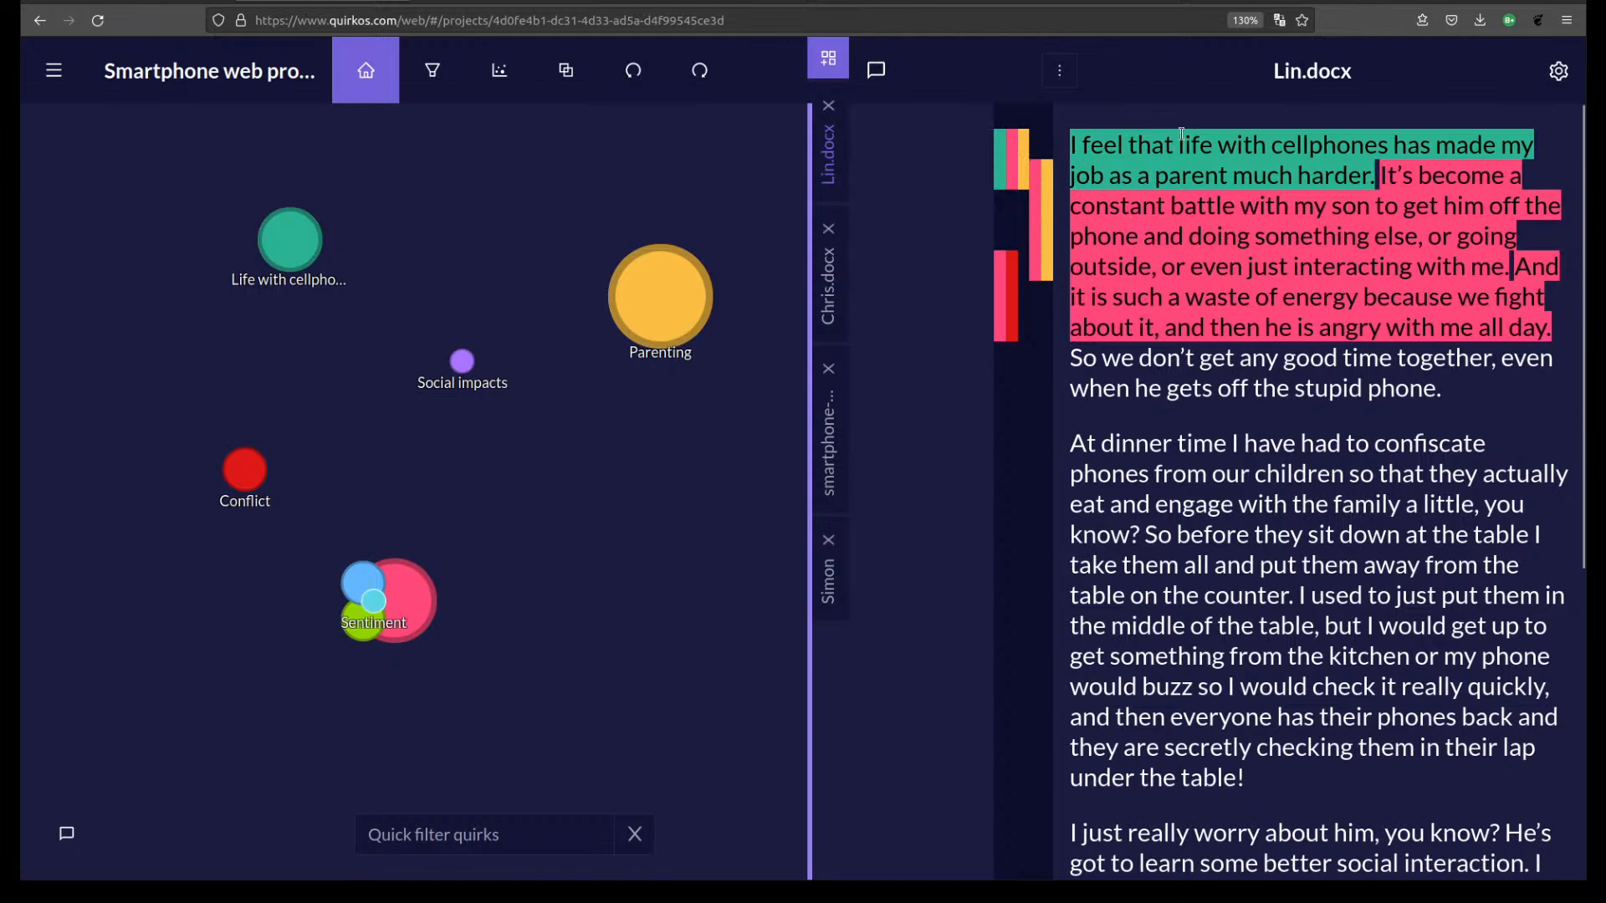
# Add a memo reading "Job as parent" to the opening sentence of Lin.docx.
pyautogui.click(1373, 175)
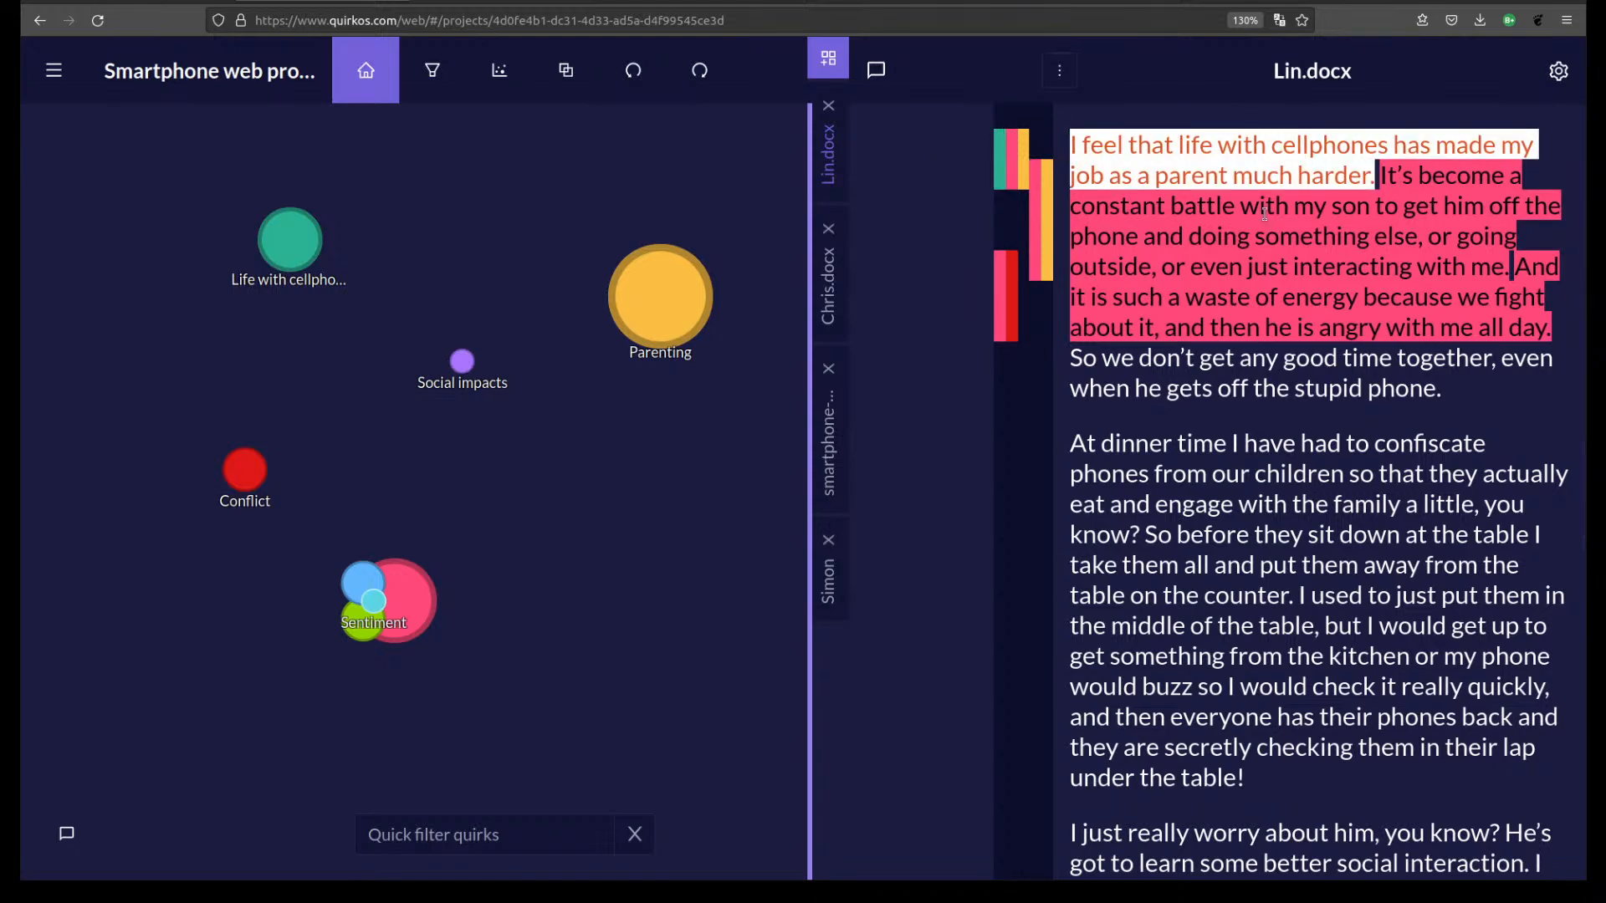
pyautogui.click(933, 167)
pyautogui.write('Job as ')
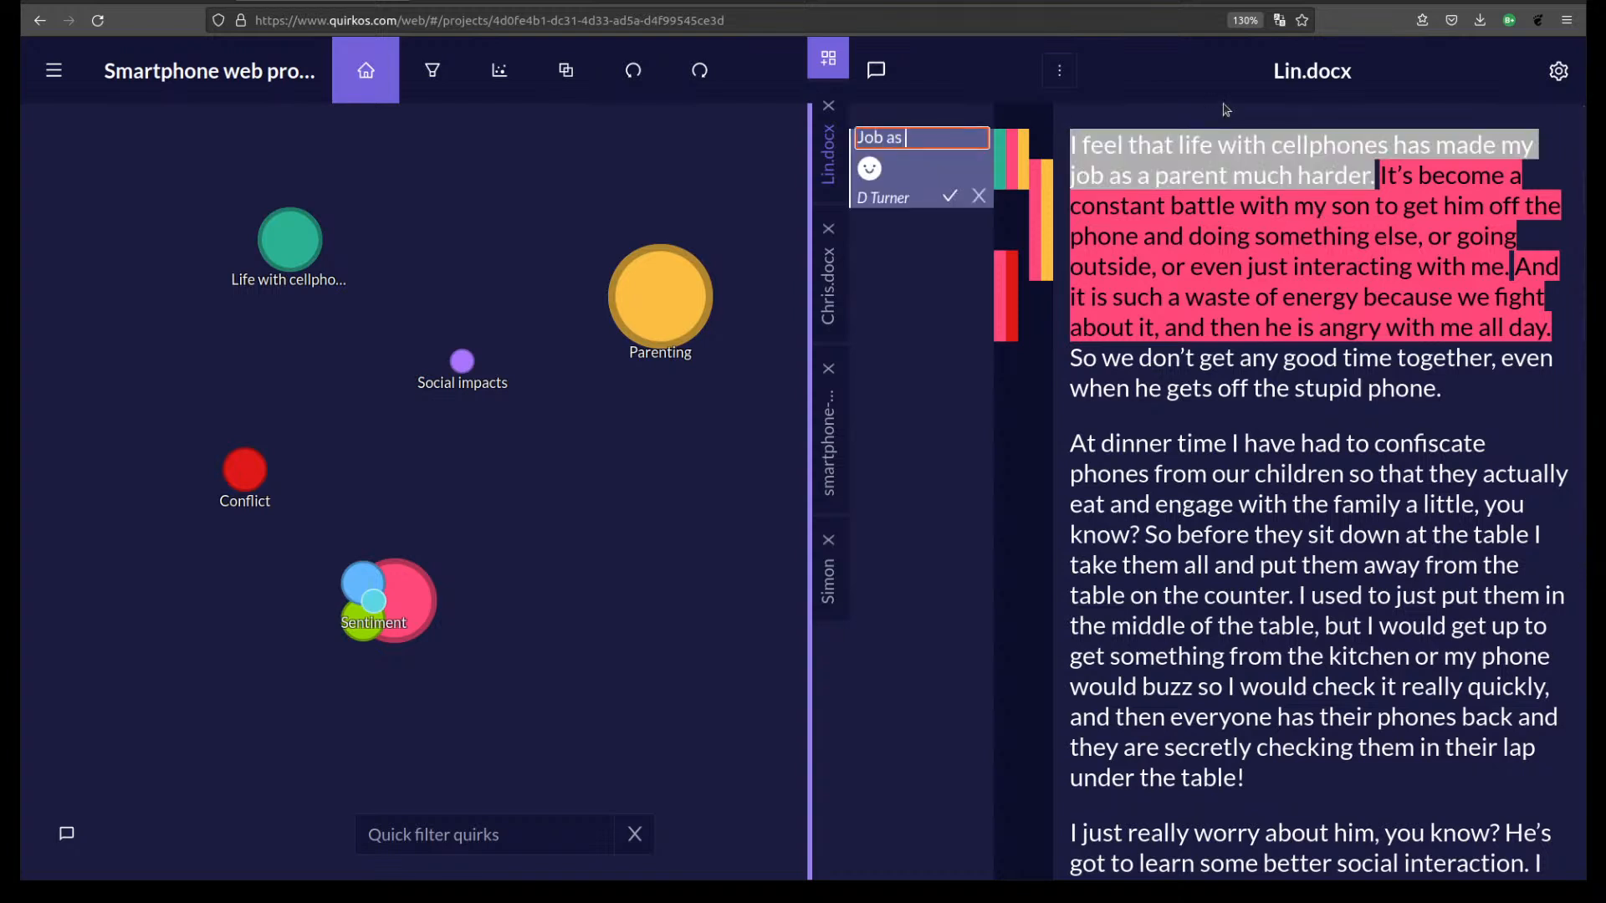
pyautogui.write('parent')
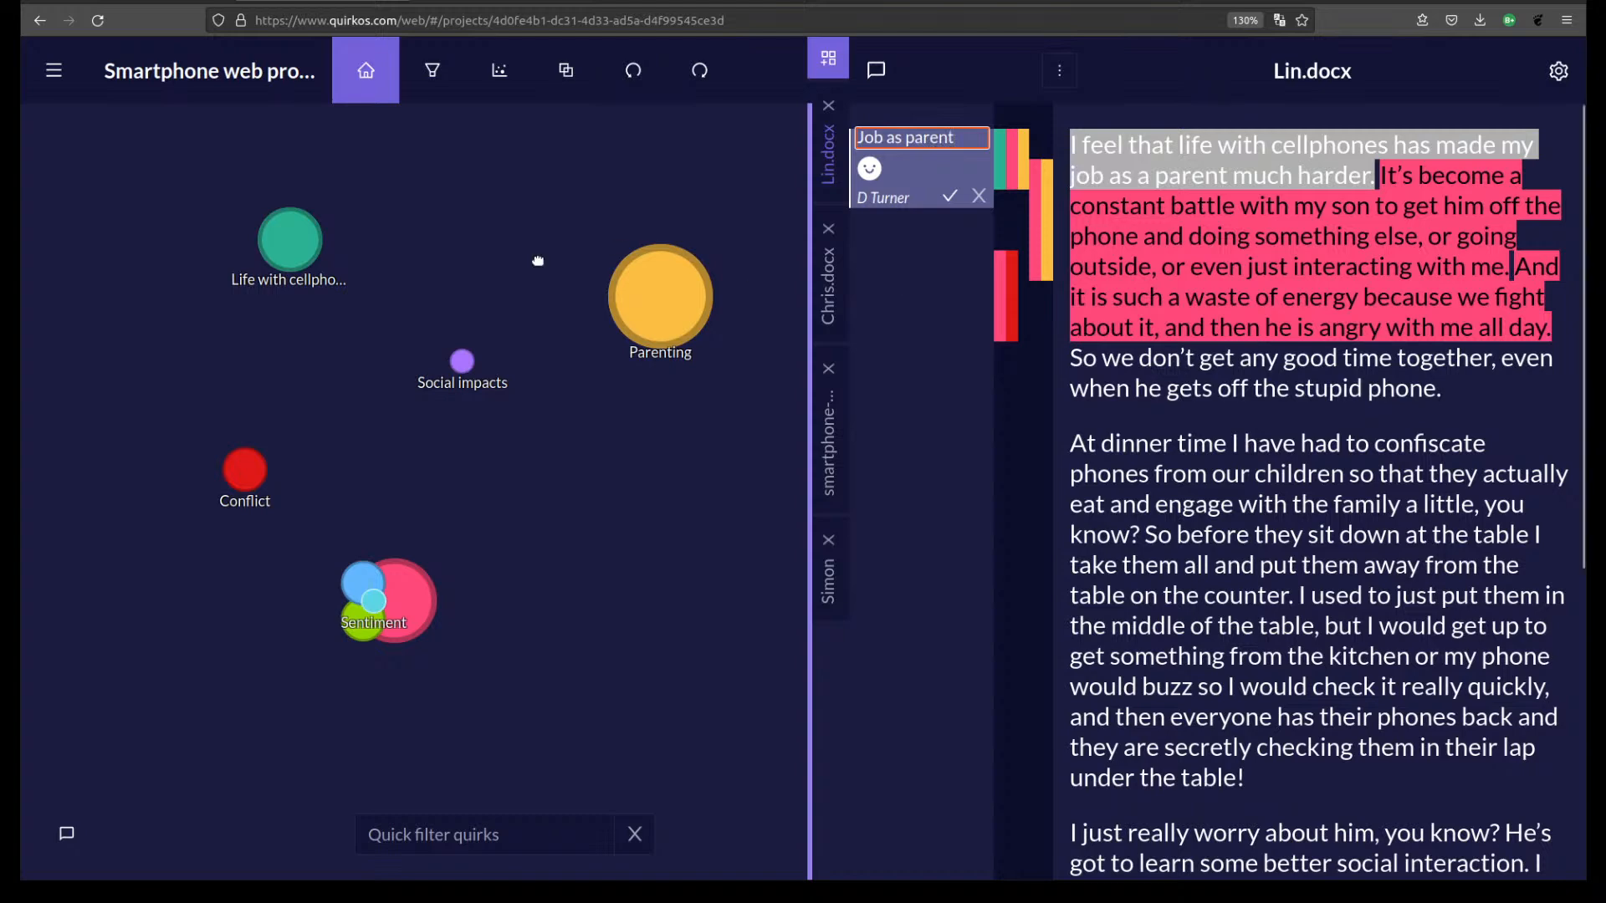
pyautogui.click(949, 196)
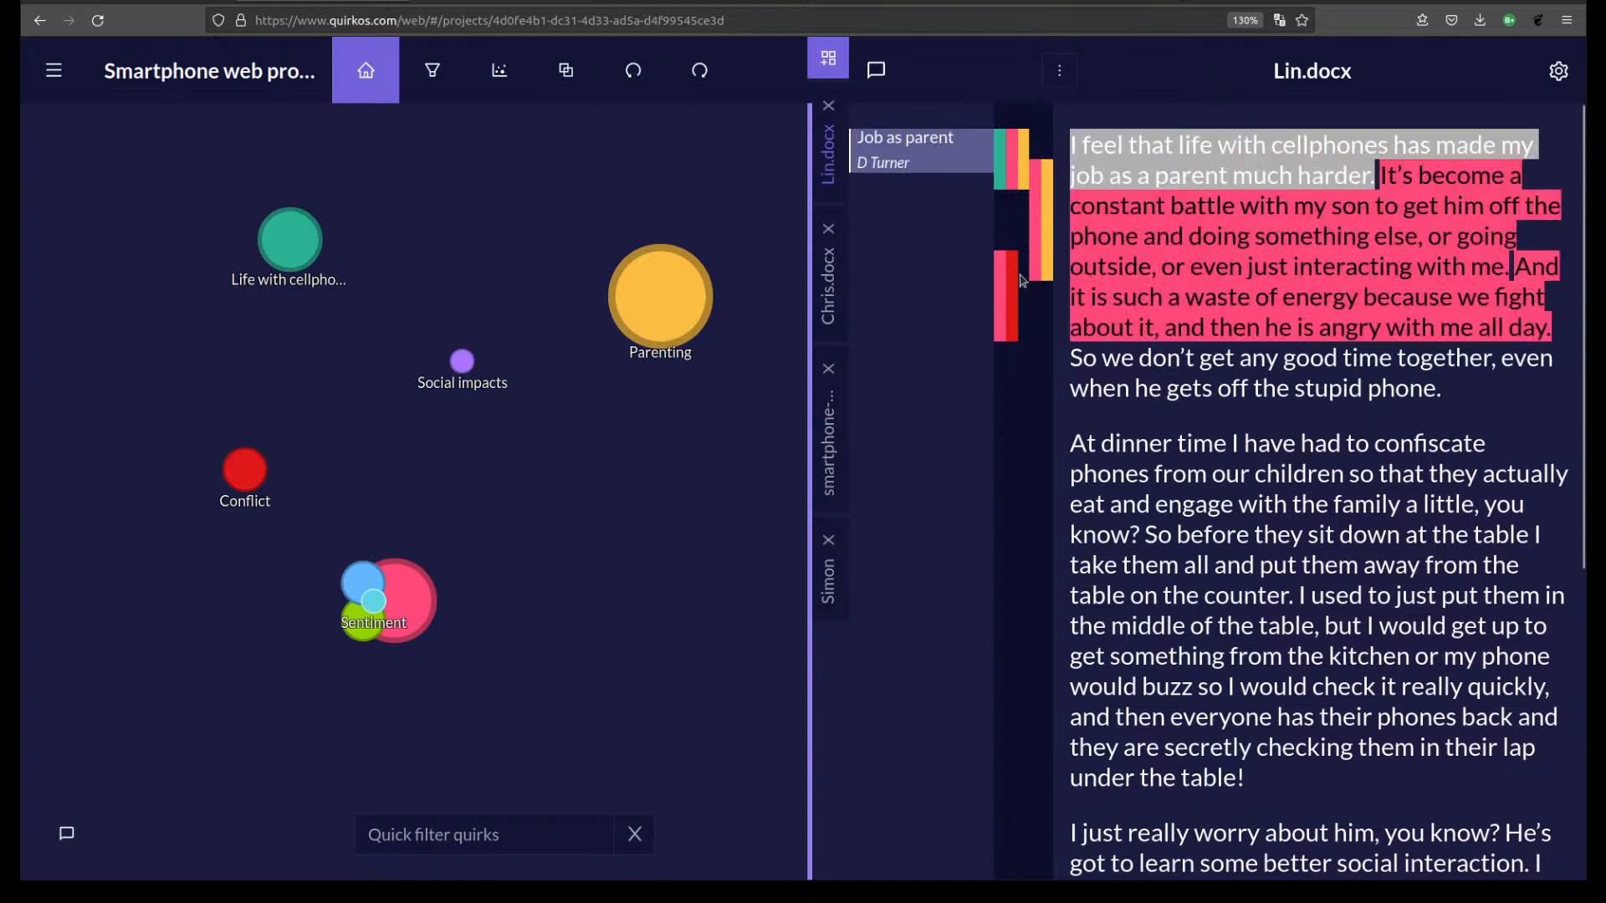
# Add a memo reading "Constant battle" to the sentence starting "It's become a constant battle with my son".
pyautogui.moveTo(1378, 175); pyautogui.dragTo(1485, 265)
pyautogui.click(907, 240)
pyautogui.write('Cont')
pyautogui.write('stant ')
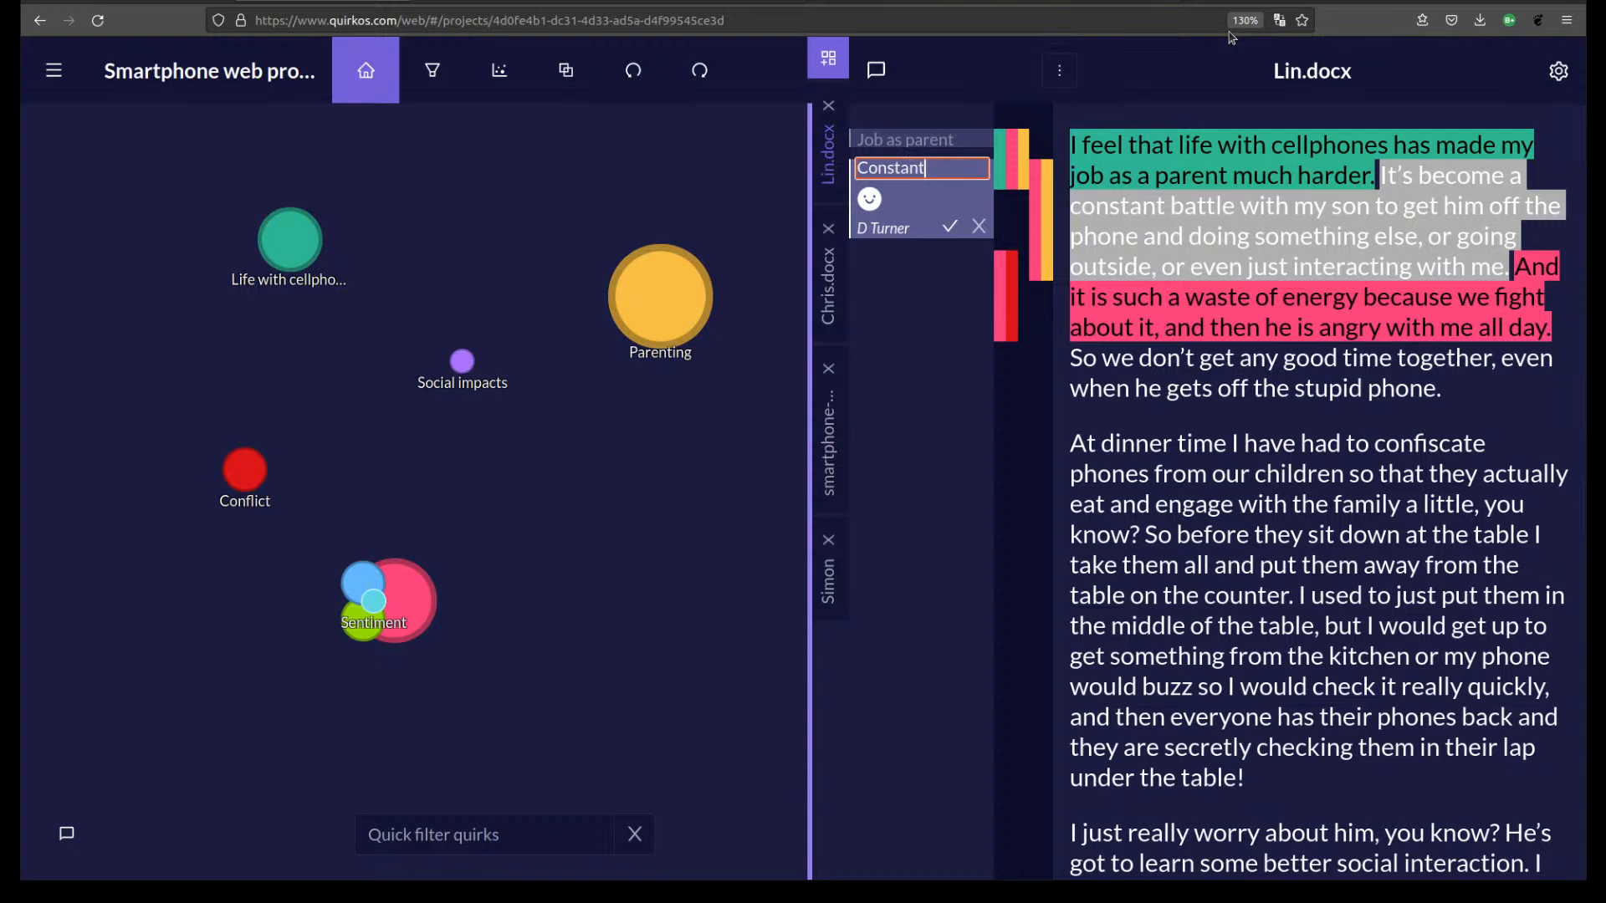
pyautogui.write('battle')
pyautogui.press('Return')
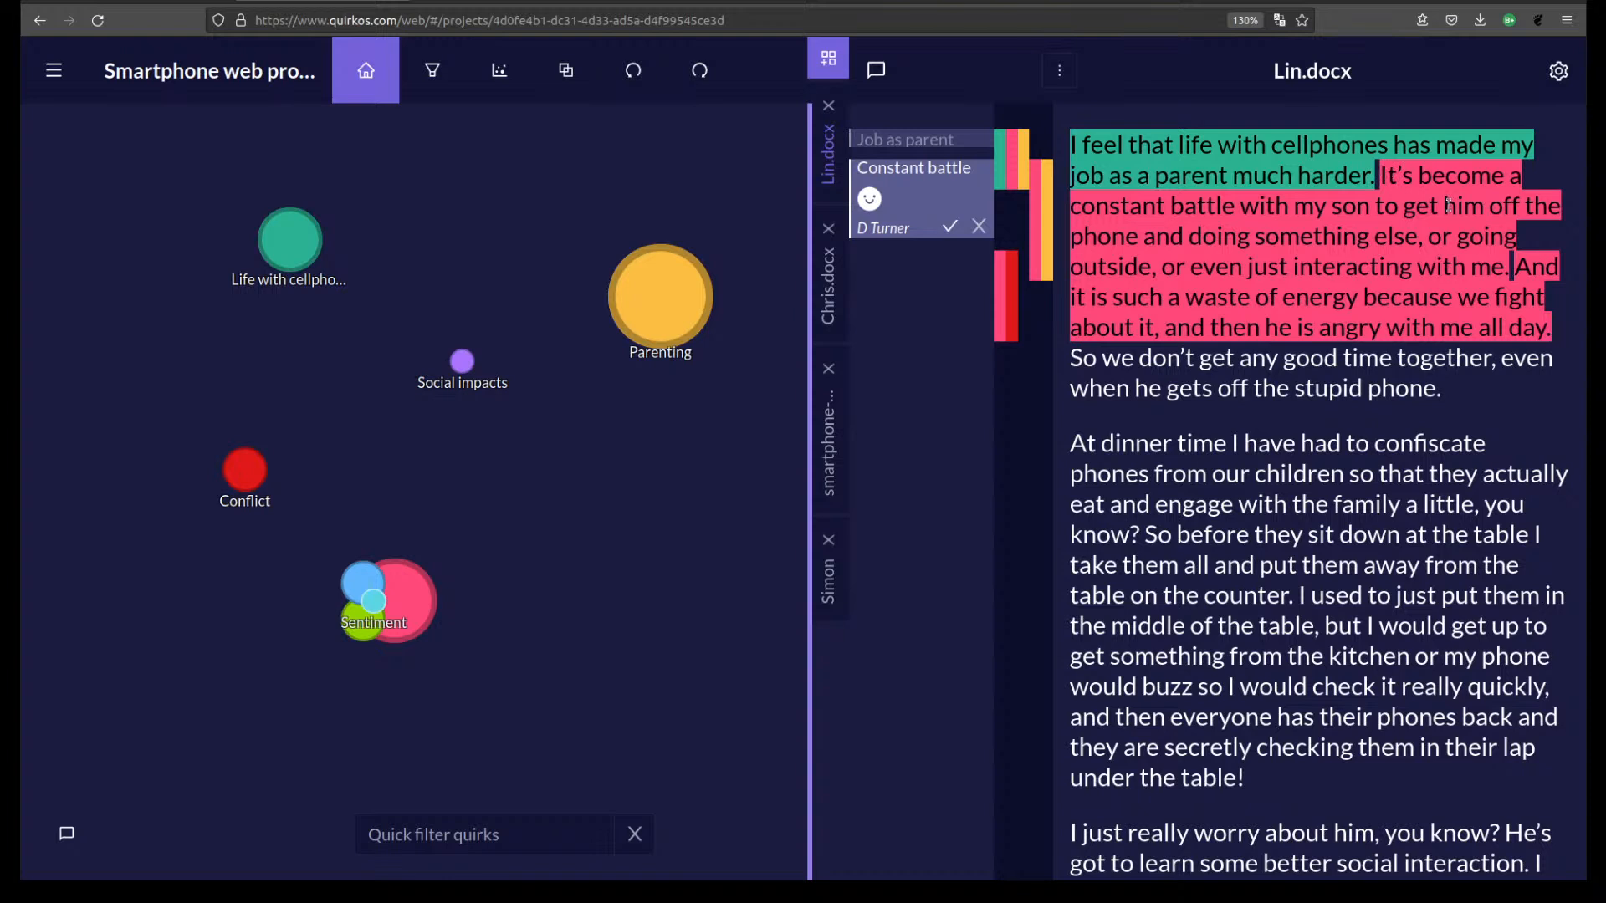
# Attach an empty memo to the sentence starting "And it is such a waste of energy" in Lin.docx.
pyautogui.moveTo(1513, 261); pyautogui.dragTo(1553, 330)
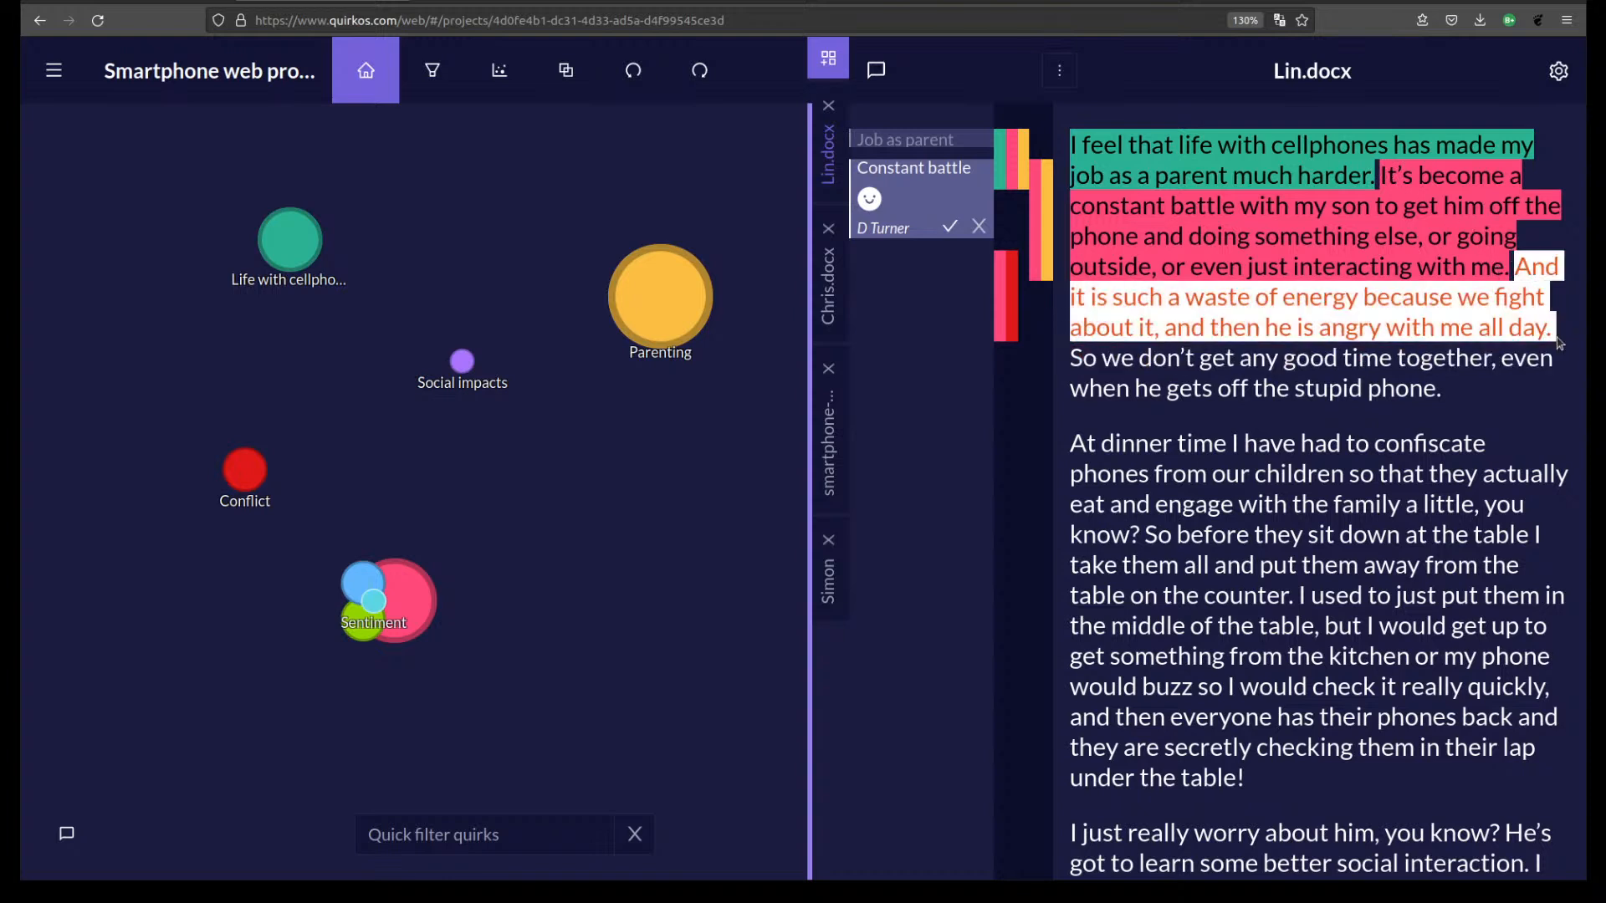
pyautogui.click(938, 287)
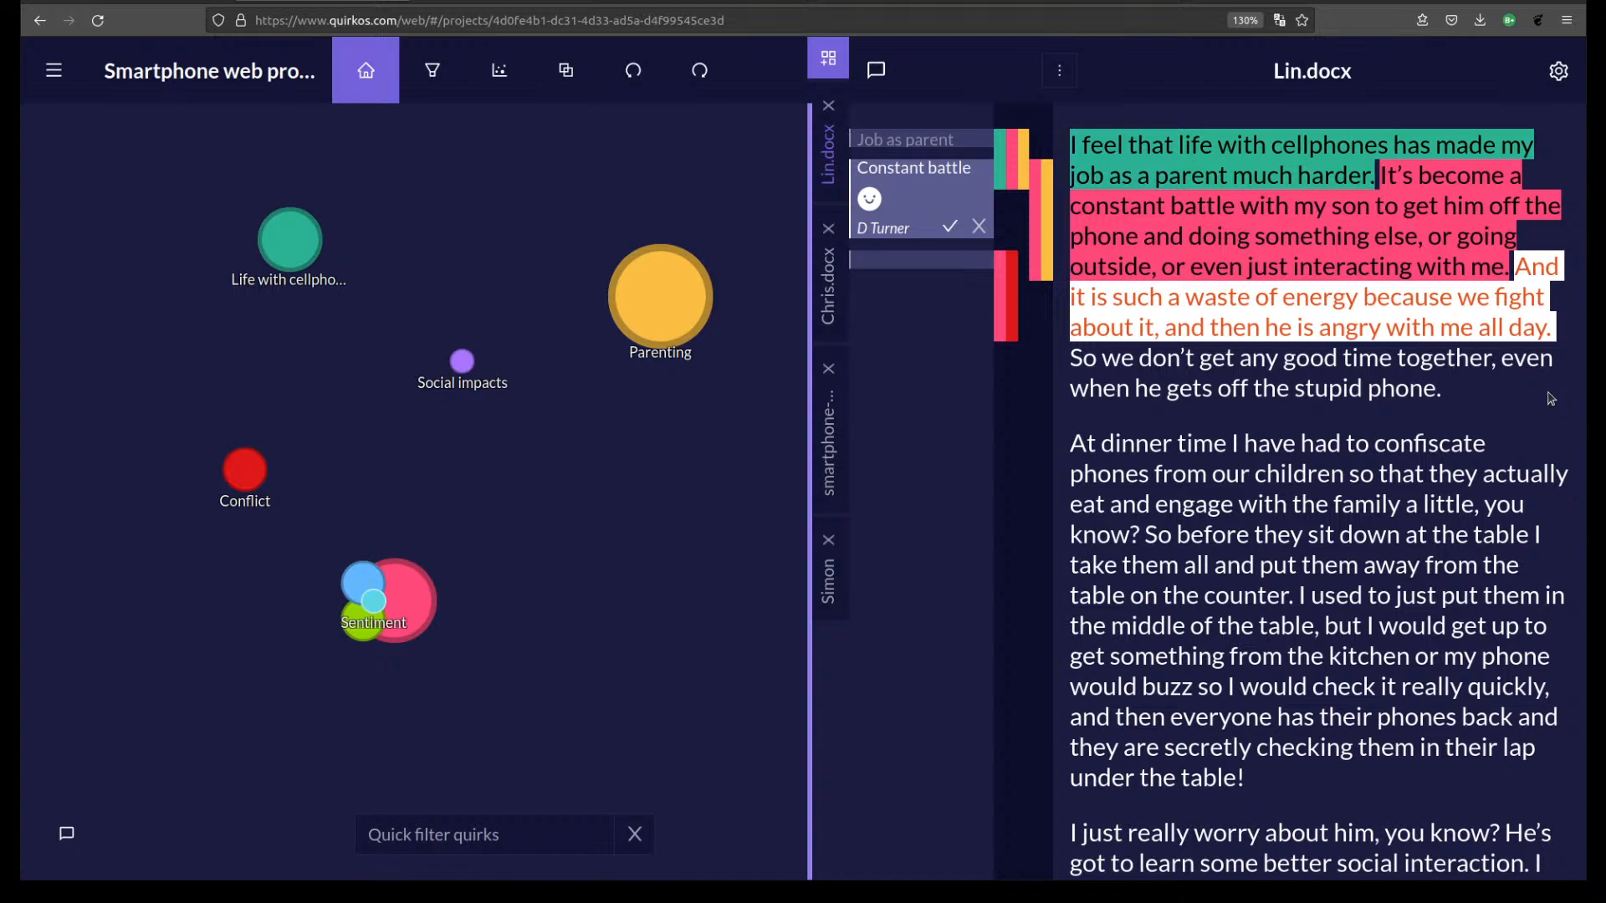
pyautogui.scroll(-5, 1552, 399)
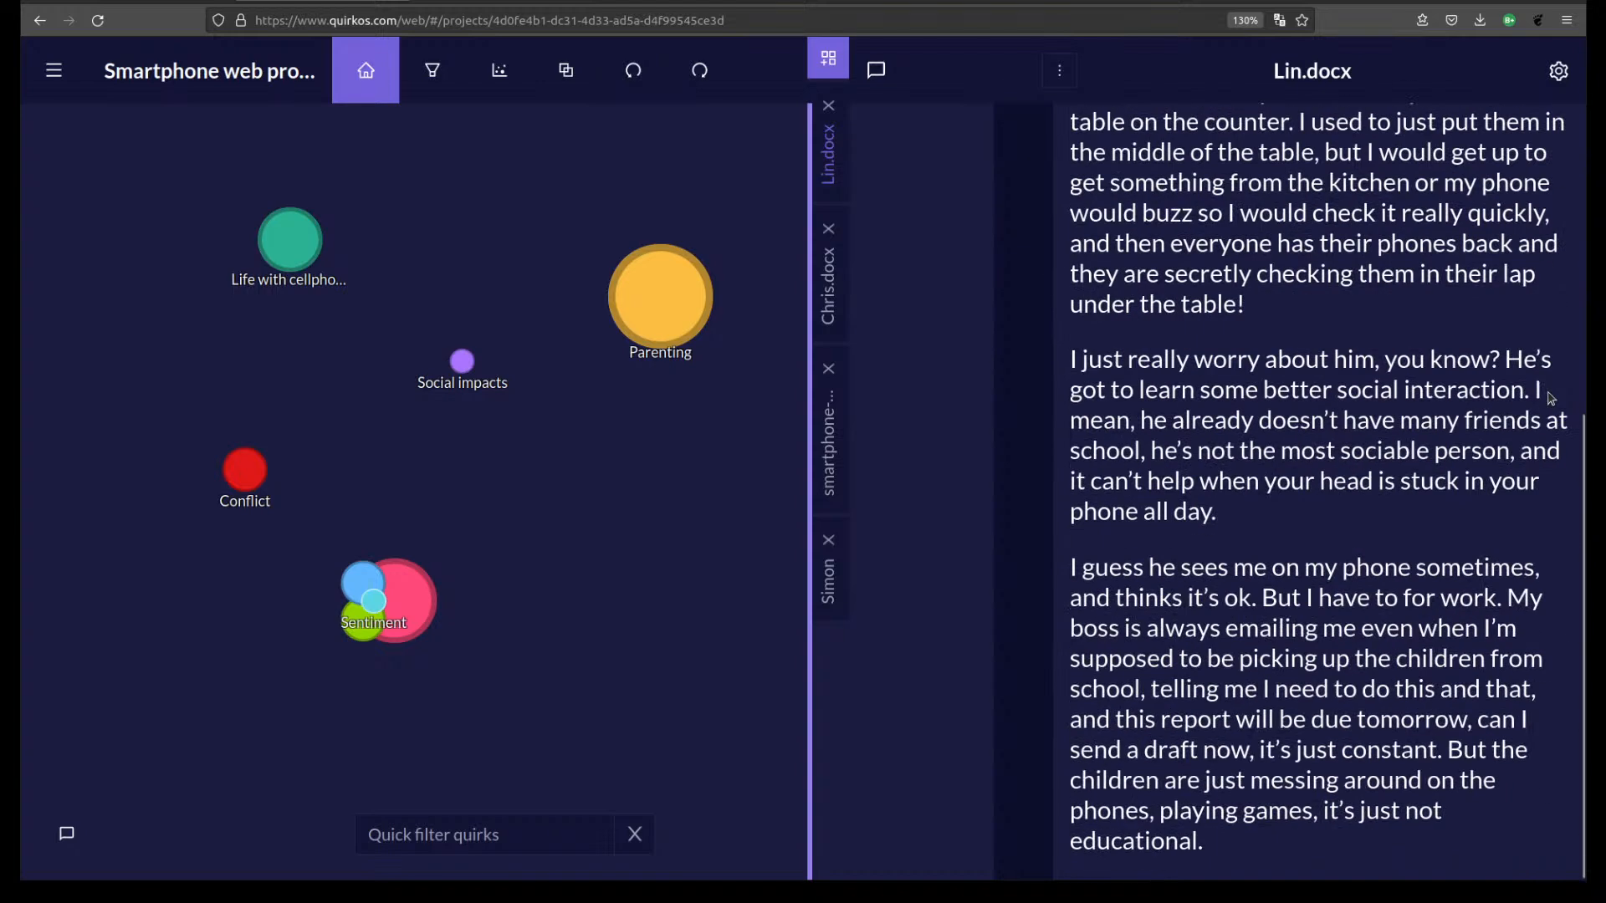
pyautogui.scroll(5, 1307, 146)
pyautogui.click(910, 257)
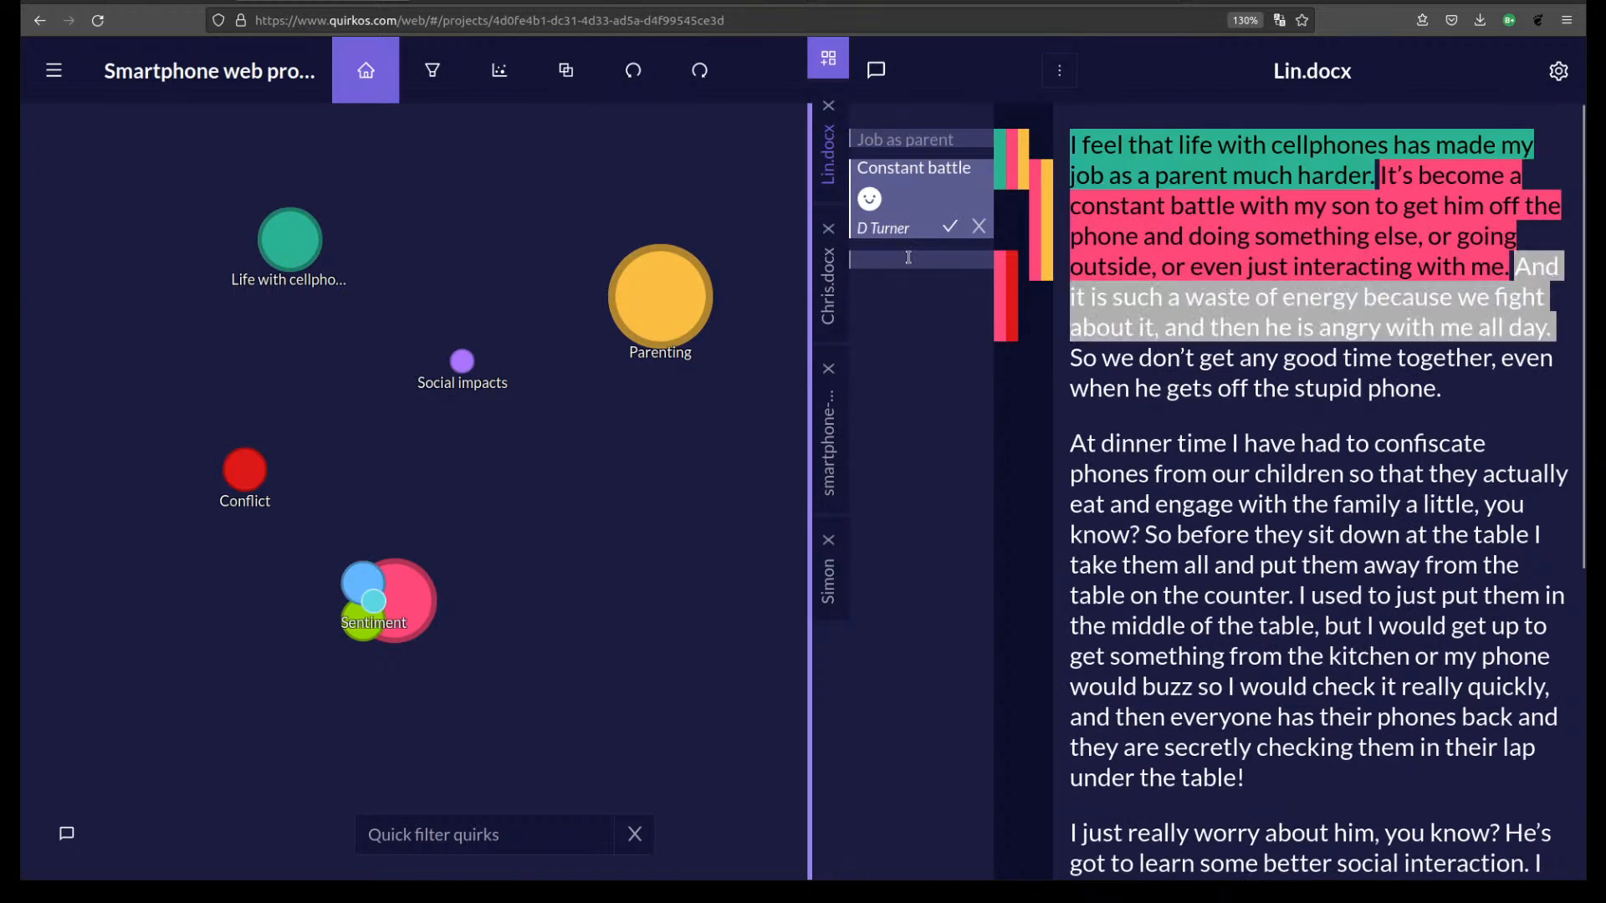
# Try to open the empty memo on the "waste of energy" sentence for editing.
pyautogui.rightClick(922, 266)
pyautogui.click(950, 288)
pyautogui.rightClick(919, 256)
pyautogui.click(962, 277)
pyautogui.rightClick(945, 260)
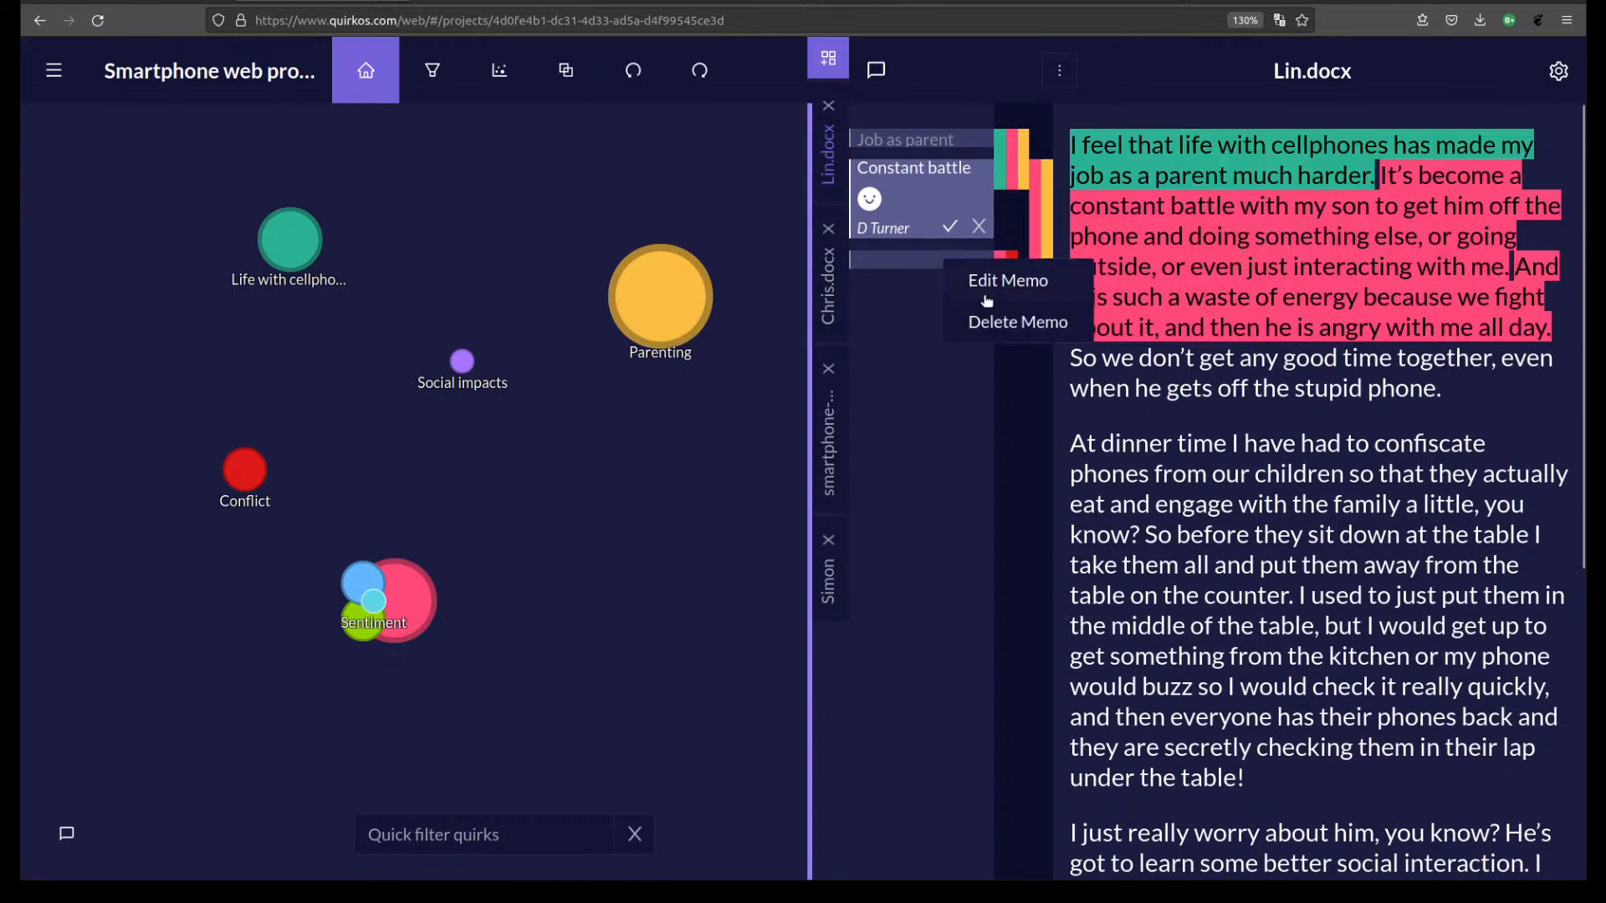
pyautogui.click(975, 283)
pyautogui.moveTo(1515, 272); pyautogui.dragTo(1553, 329)
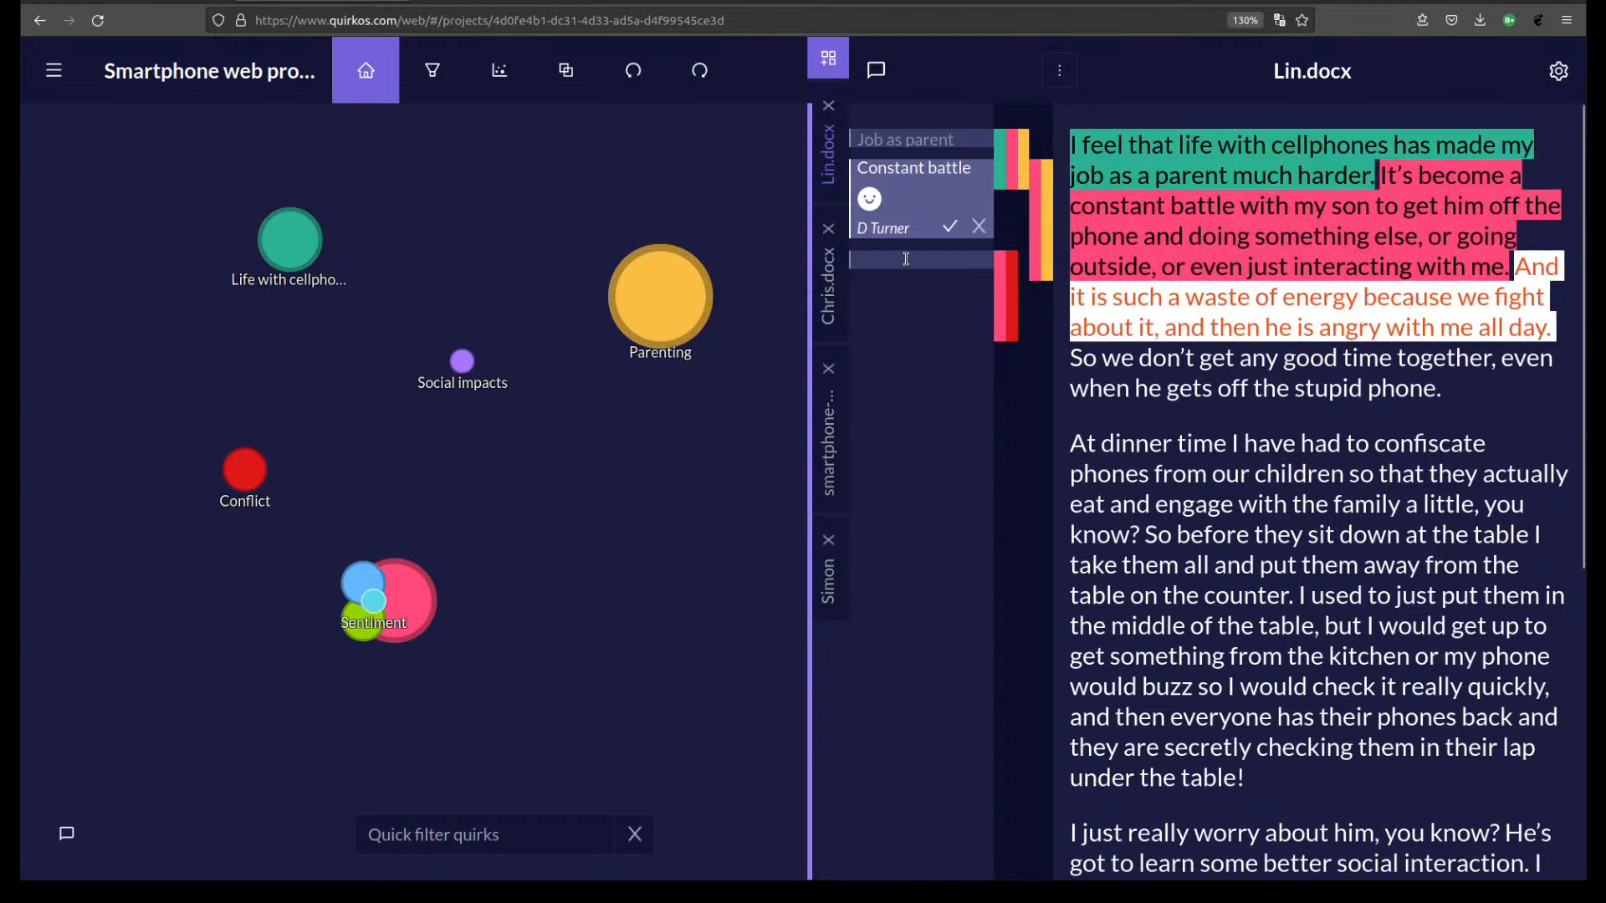
pyautogui.click(906, 259)
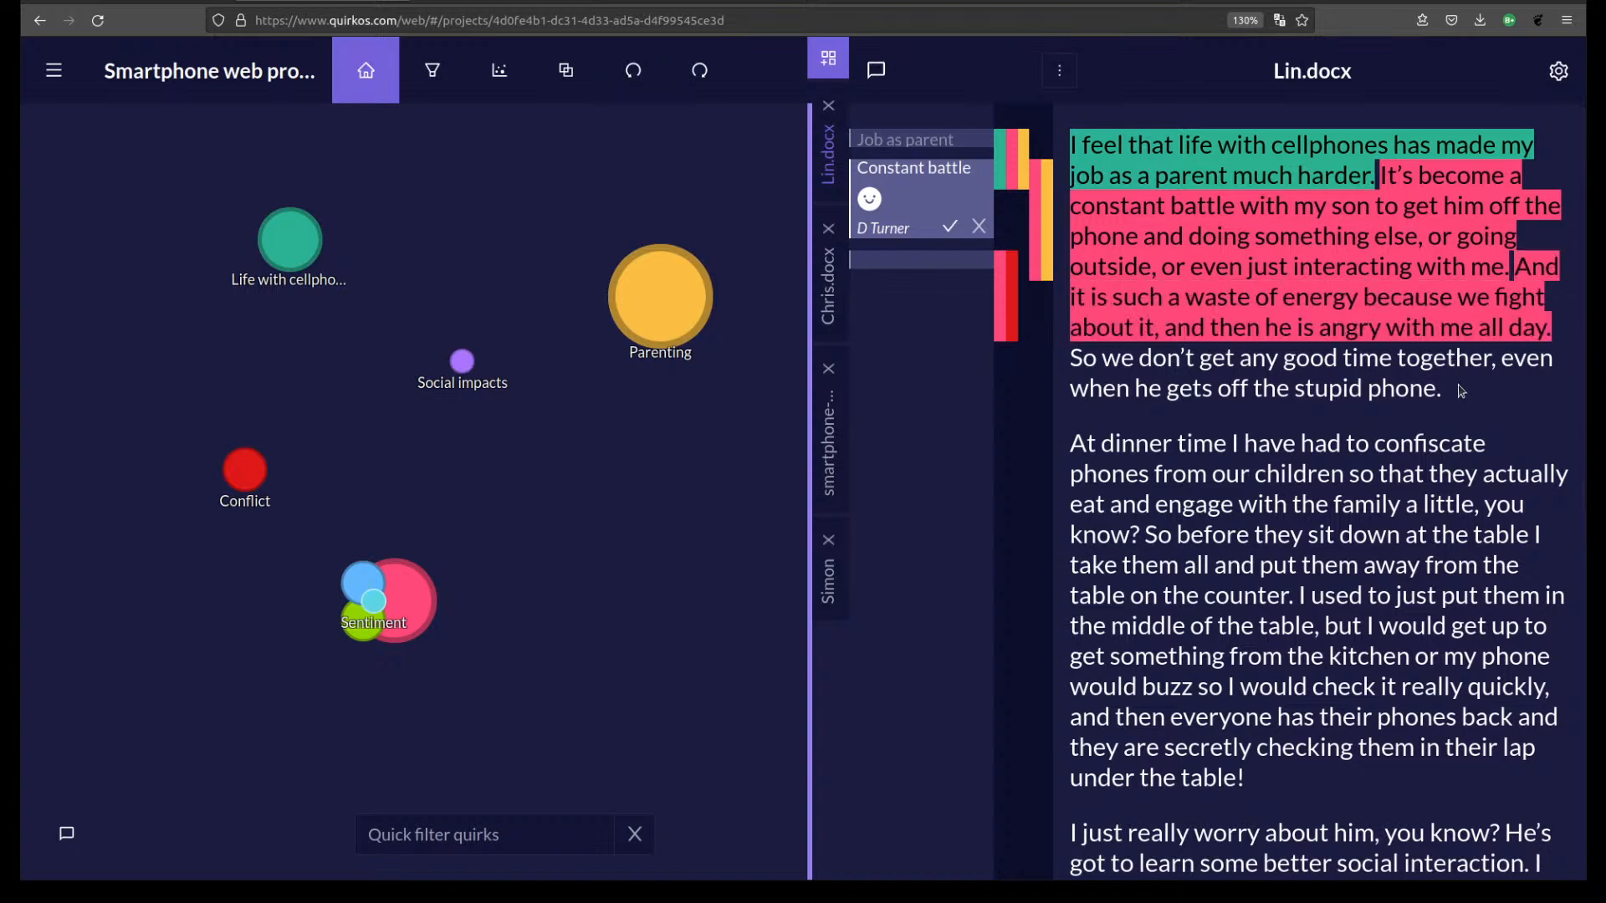
# Attach an empty memo to the sentence starting "So we don't get any good time together" and enter "Waste of energy" in the preceding empty memo.
pyautogui.moveTo(1461, 392); pyautogui.dragTo(1027, 373)
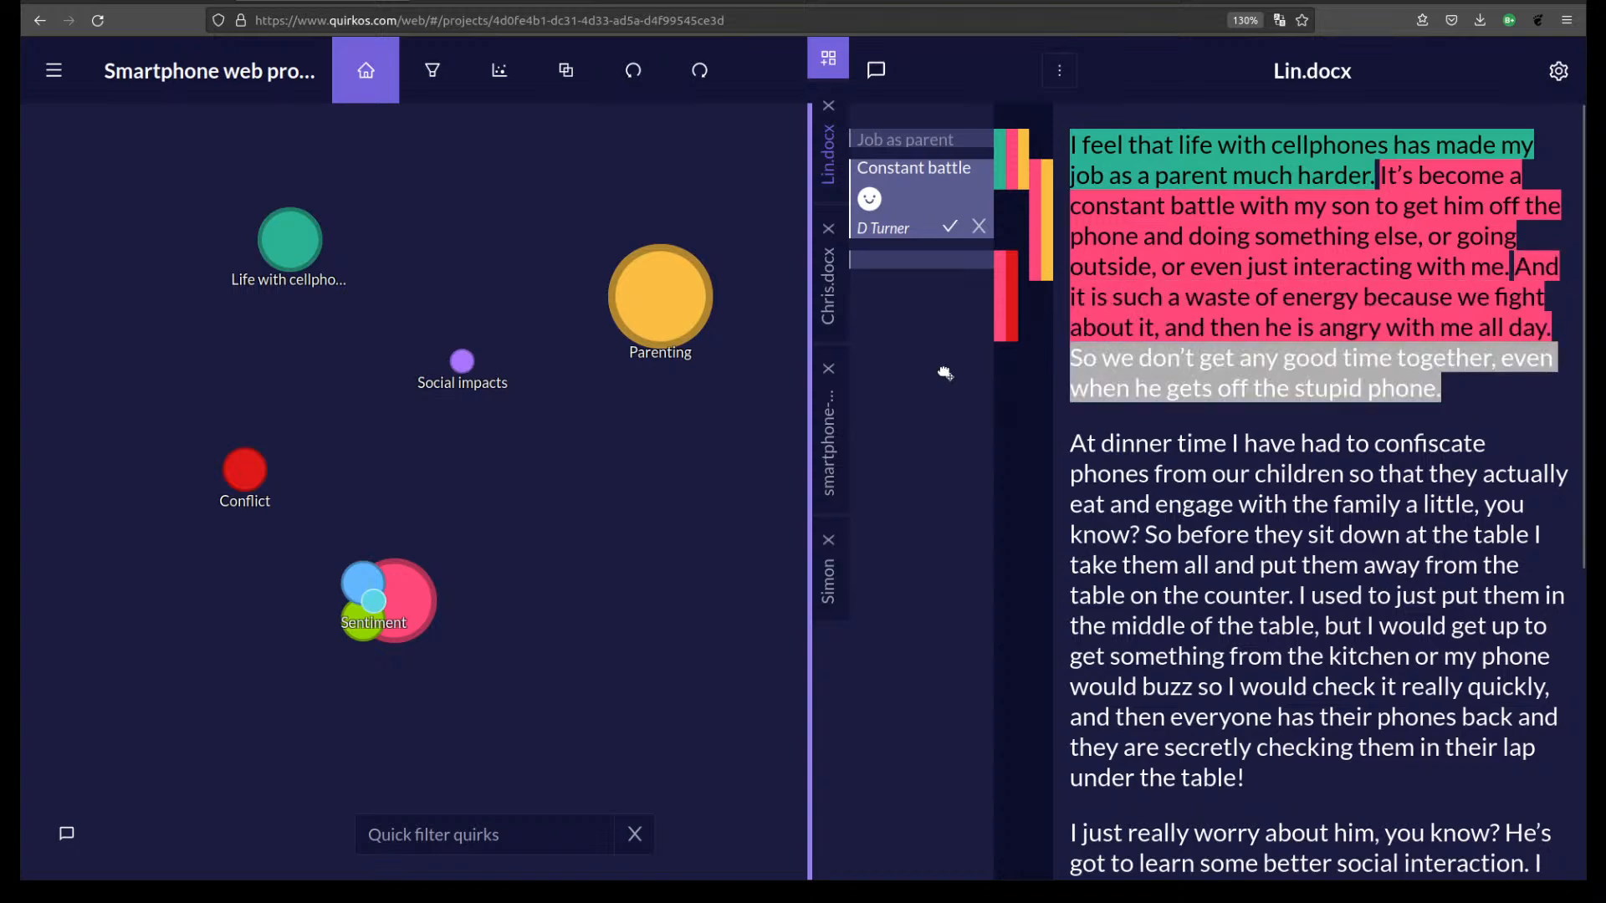
pyautogui.click(950, 226)
pyautogui.rightClick(916, 265)
pyautogui.click(946, 290)
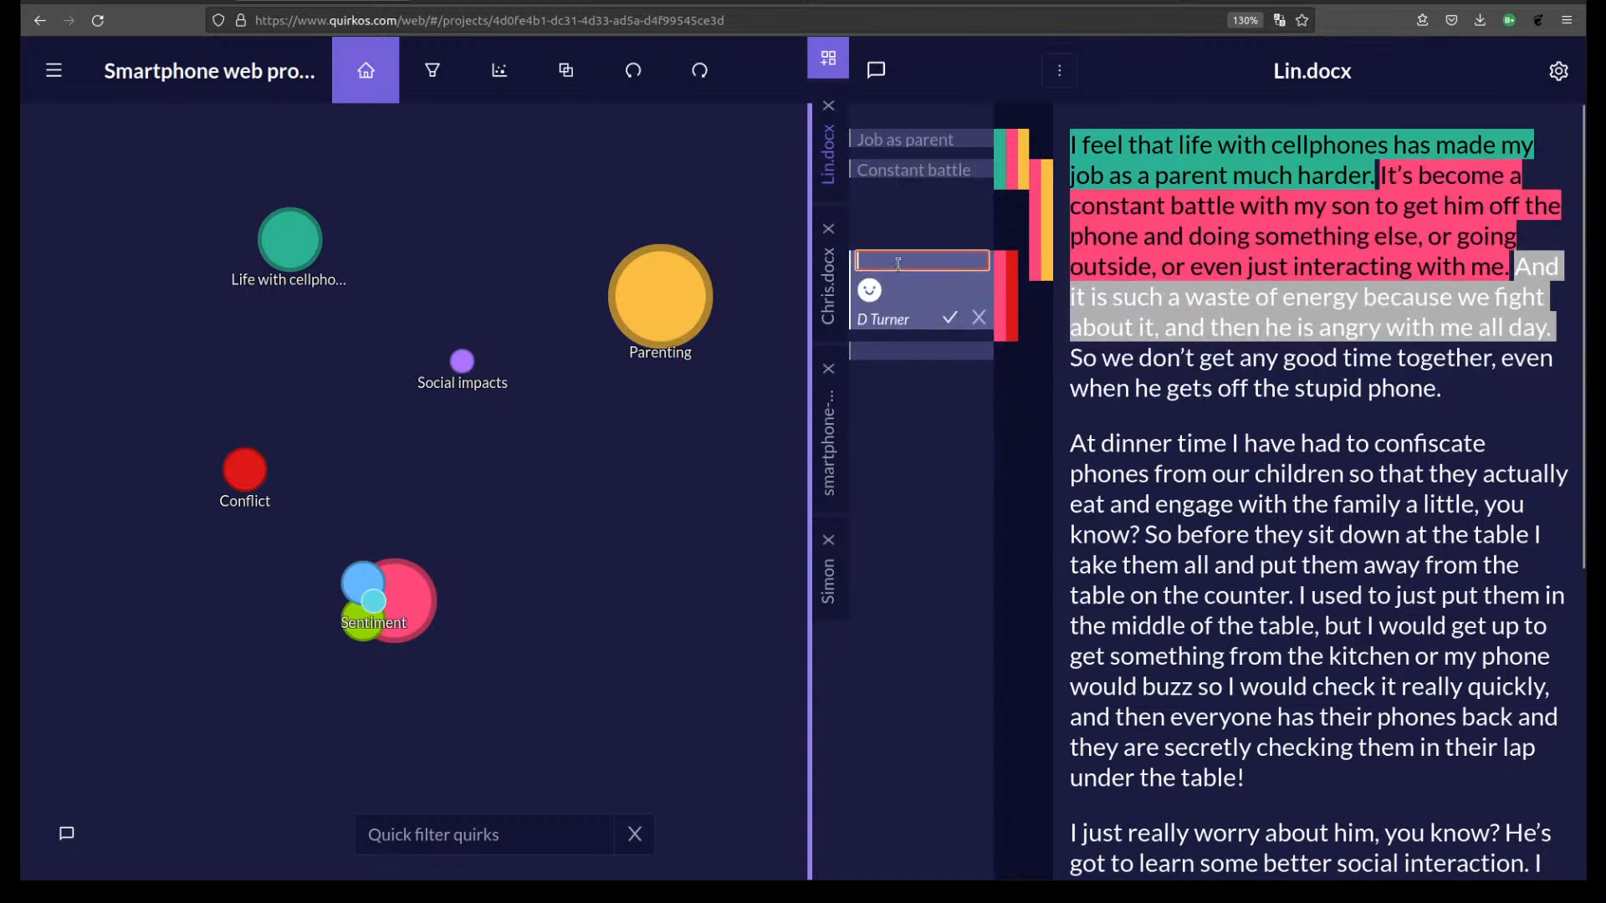
pyautogui.write('Wast')
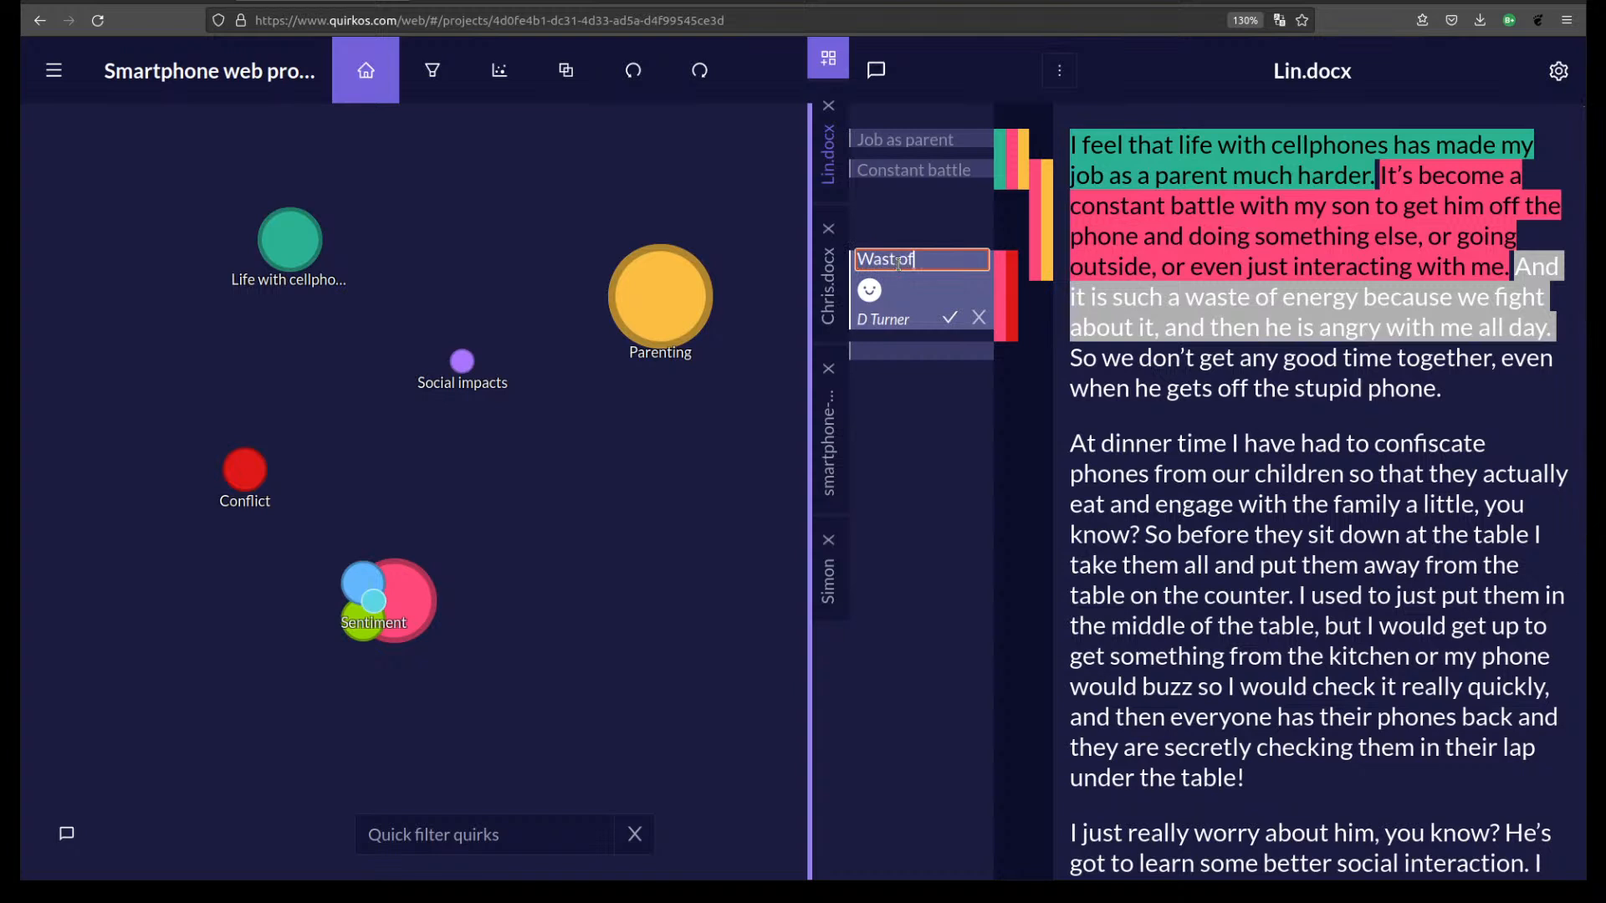
pyautogui.write('e of energy')
pyautogui.click(949, 317)
# Enter "Stupid phone" in the empty memo on the sentence starting "So we don't get any good time together".
pyautogui.click(946, 350)
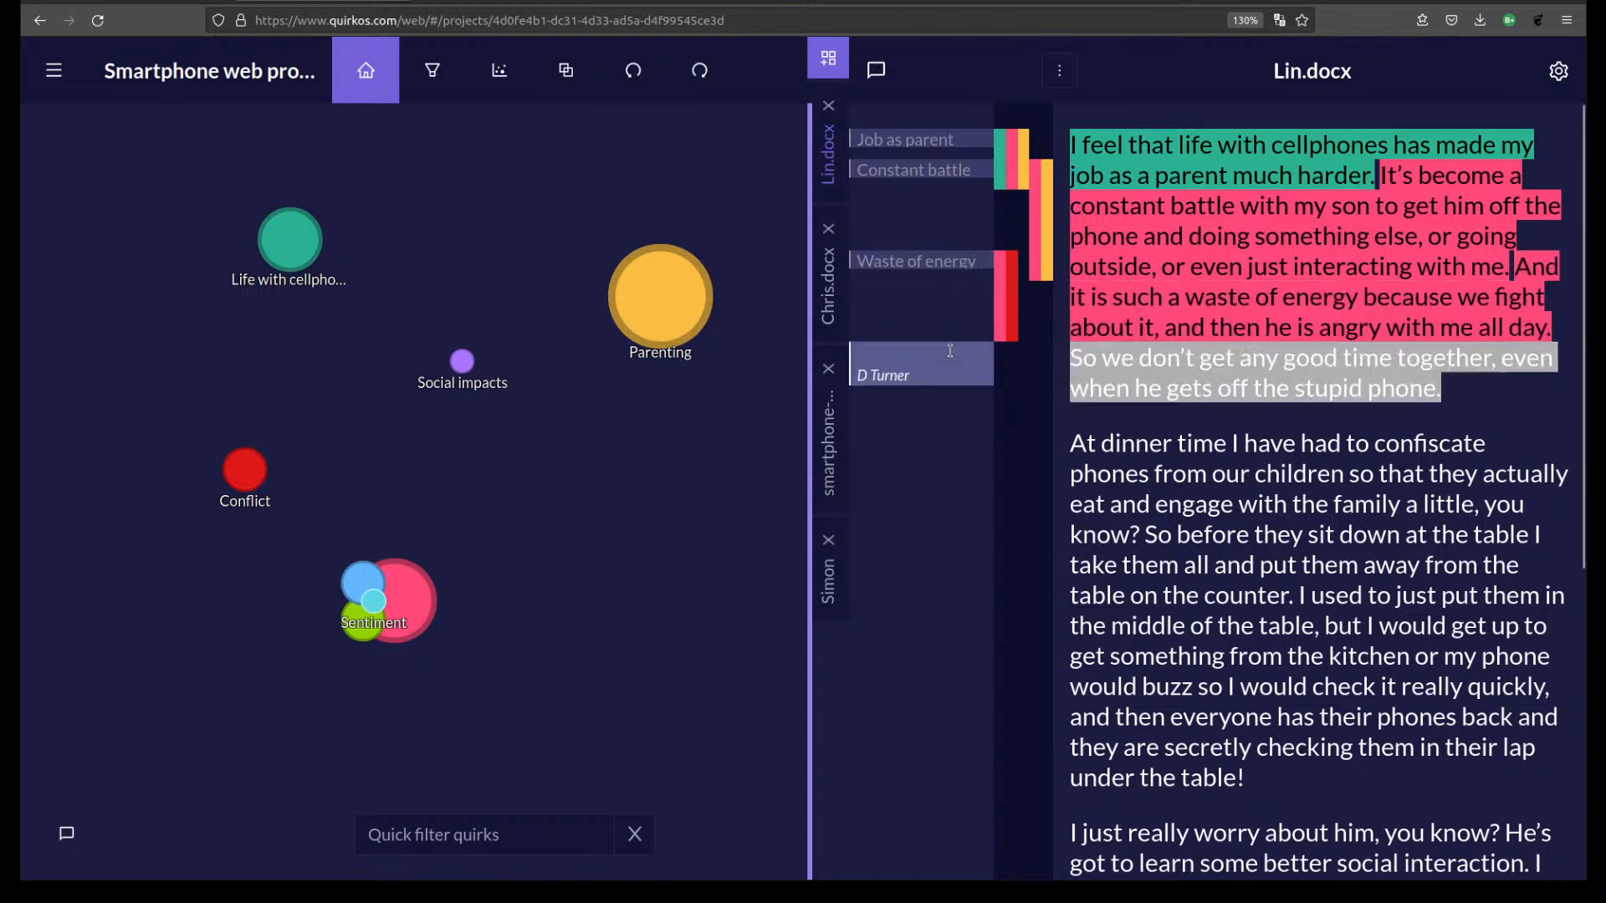
pyautogui.click(946, 350)
pyautogui.write('Stupid phone')
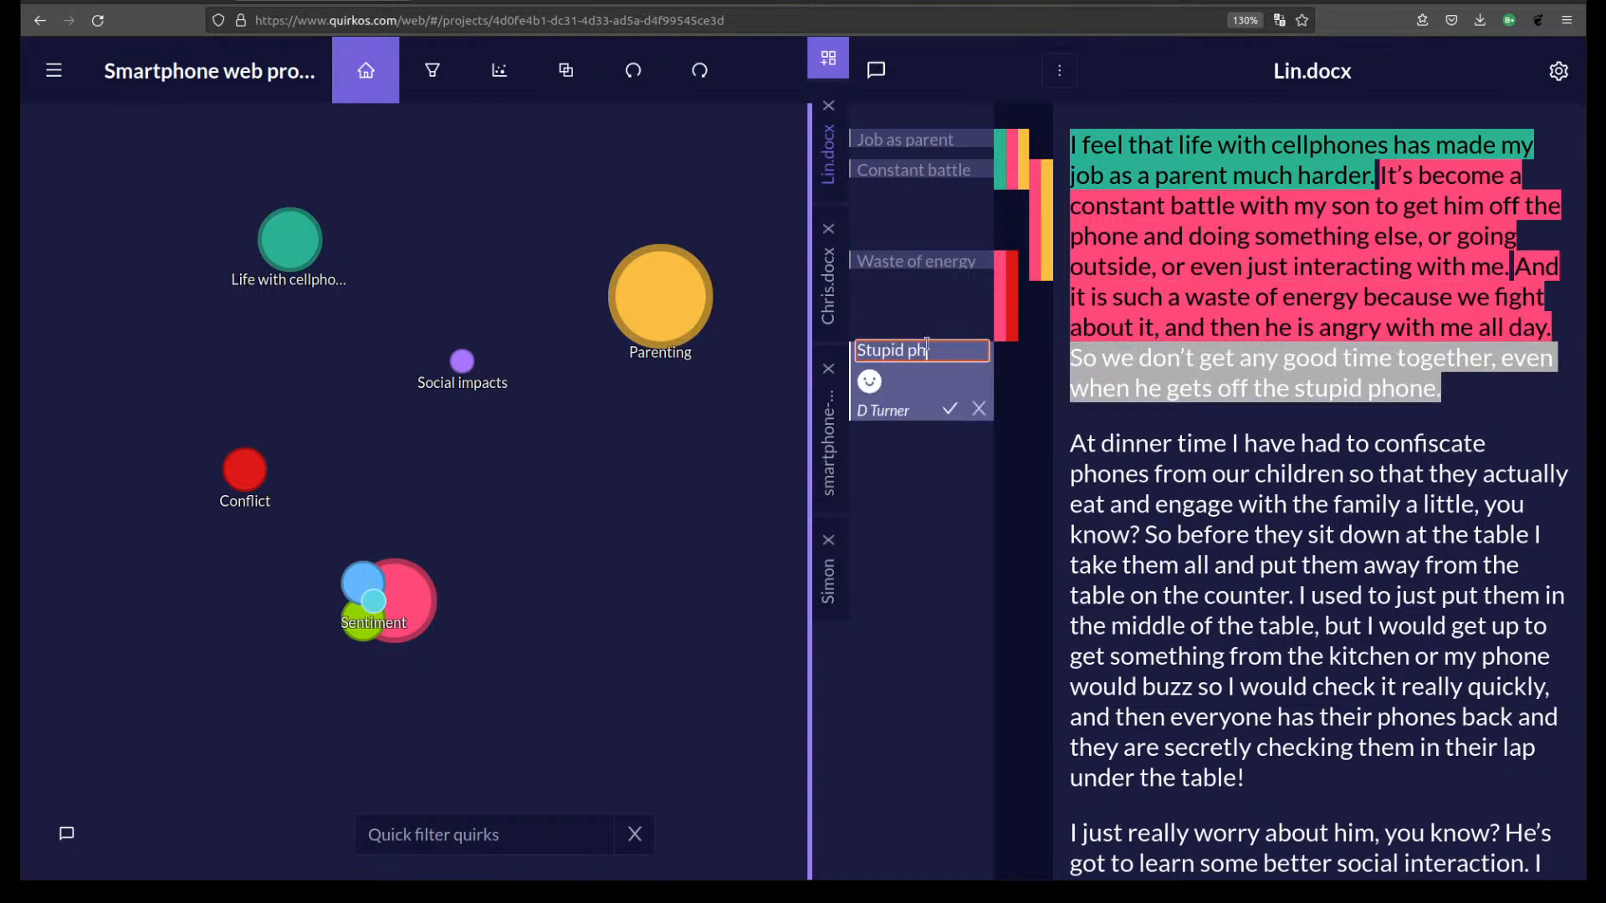
pyautogui.click(953, 409)
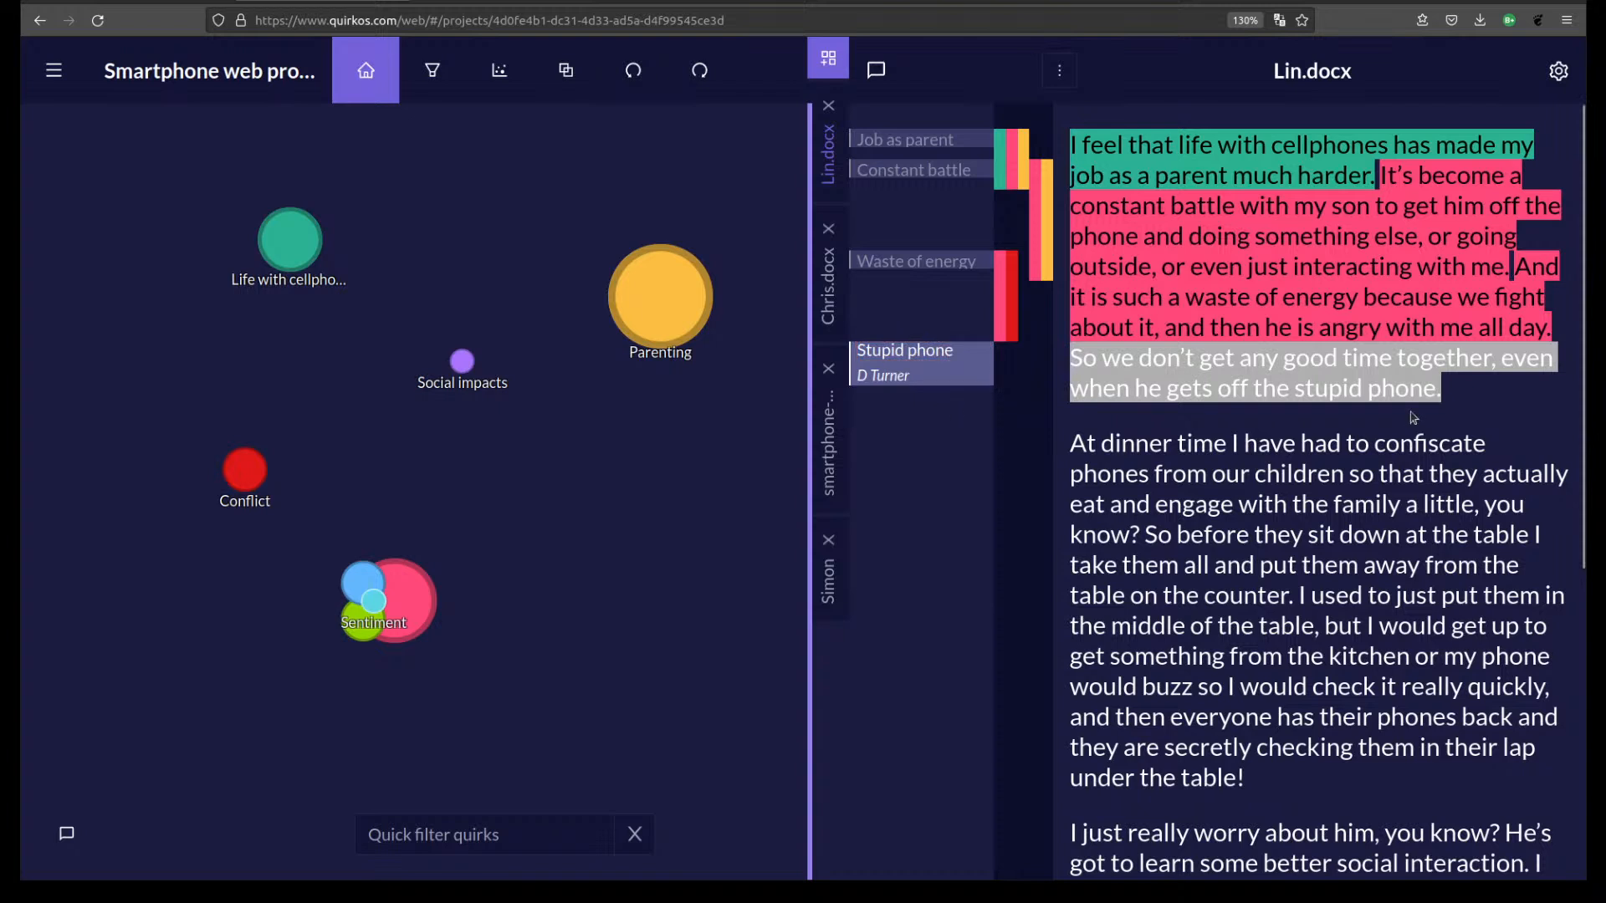
# Go through the four memos in Lin.docx to view the passage linked to each.
pyautogui.click(924, 140)
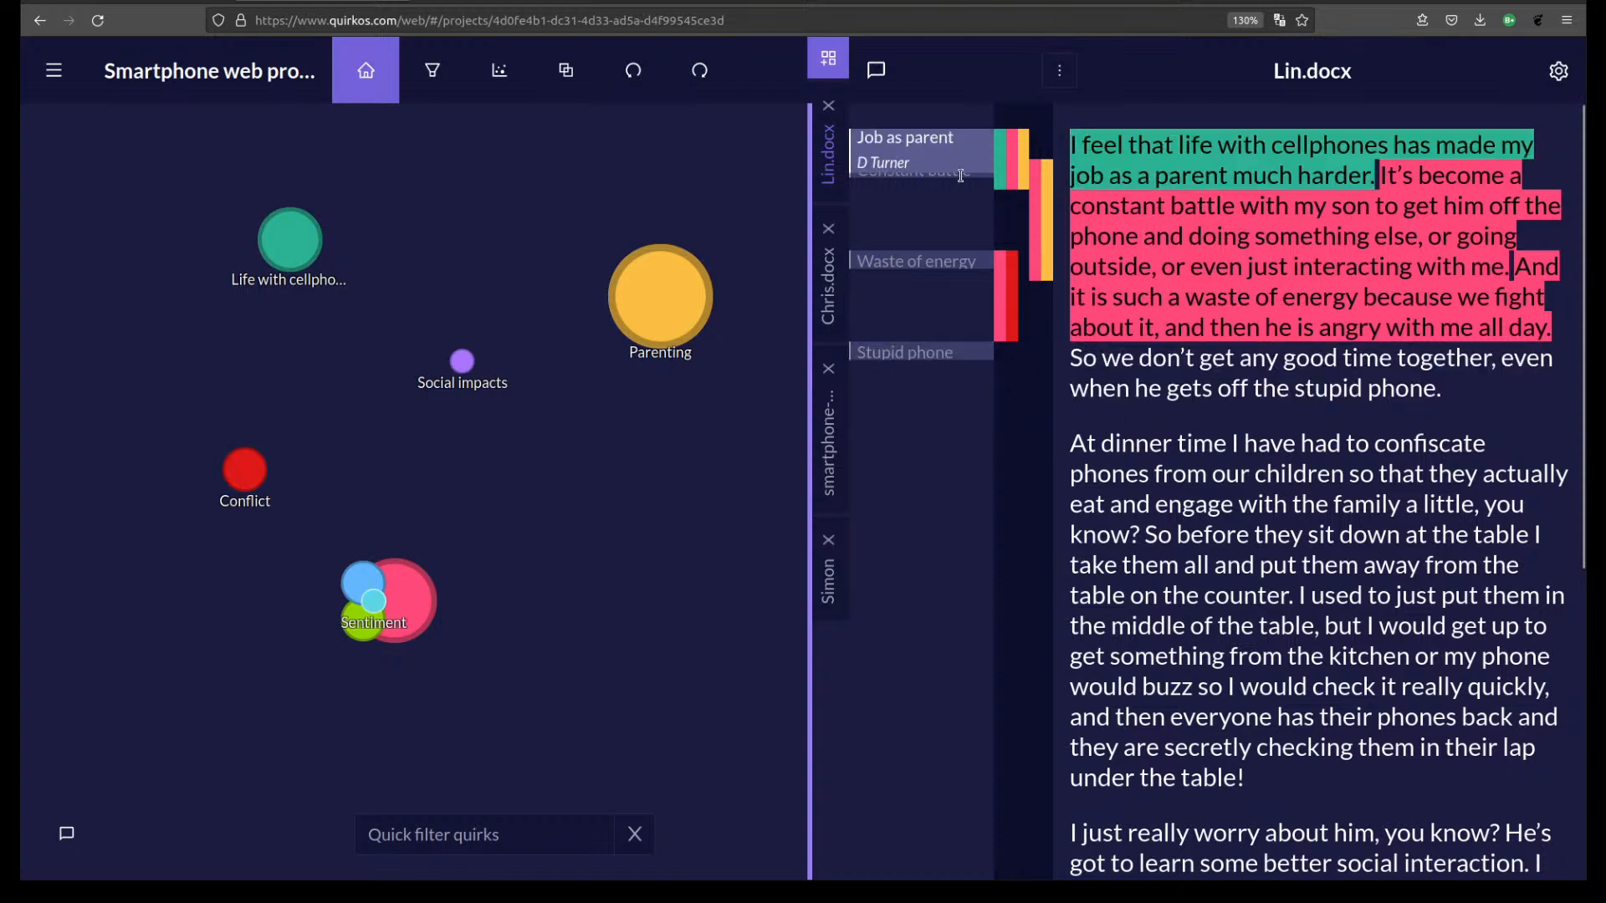
pyautogui.click(959, 175)
pyautogui.click(958, 266)
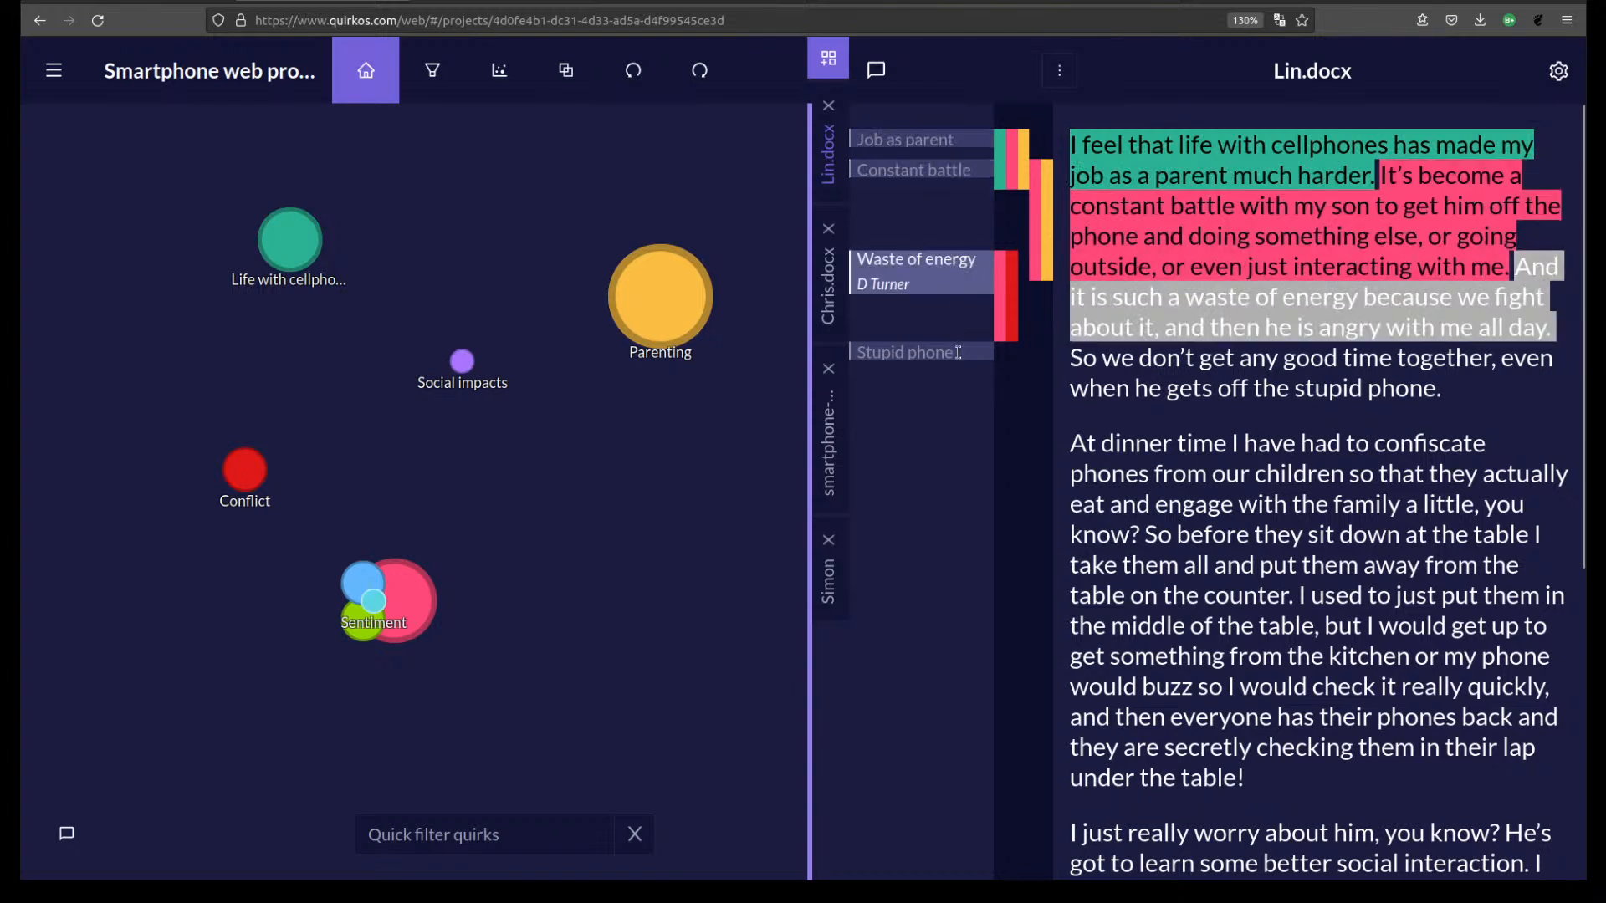
pyautogui.click(958, 352)
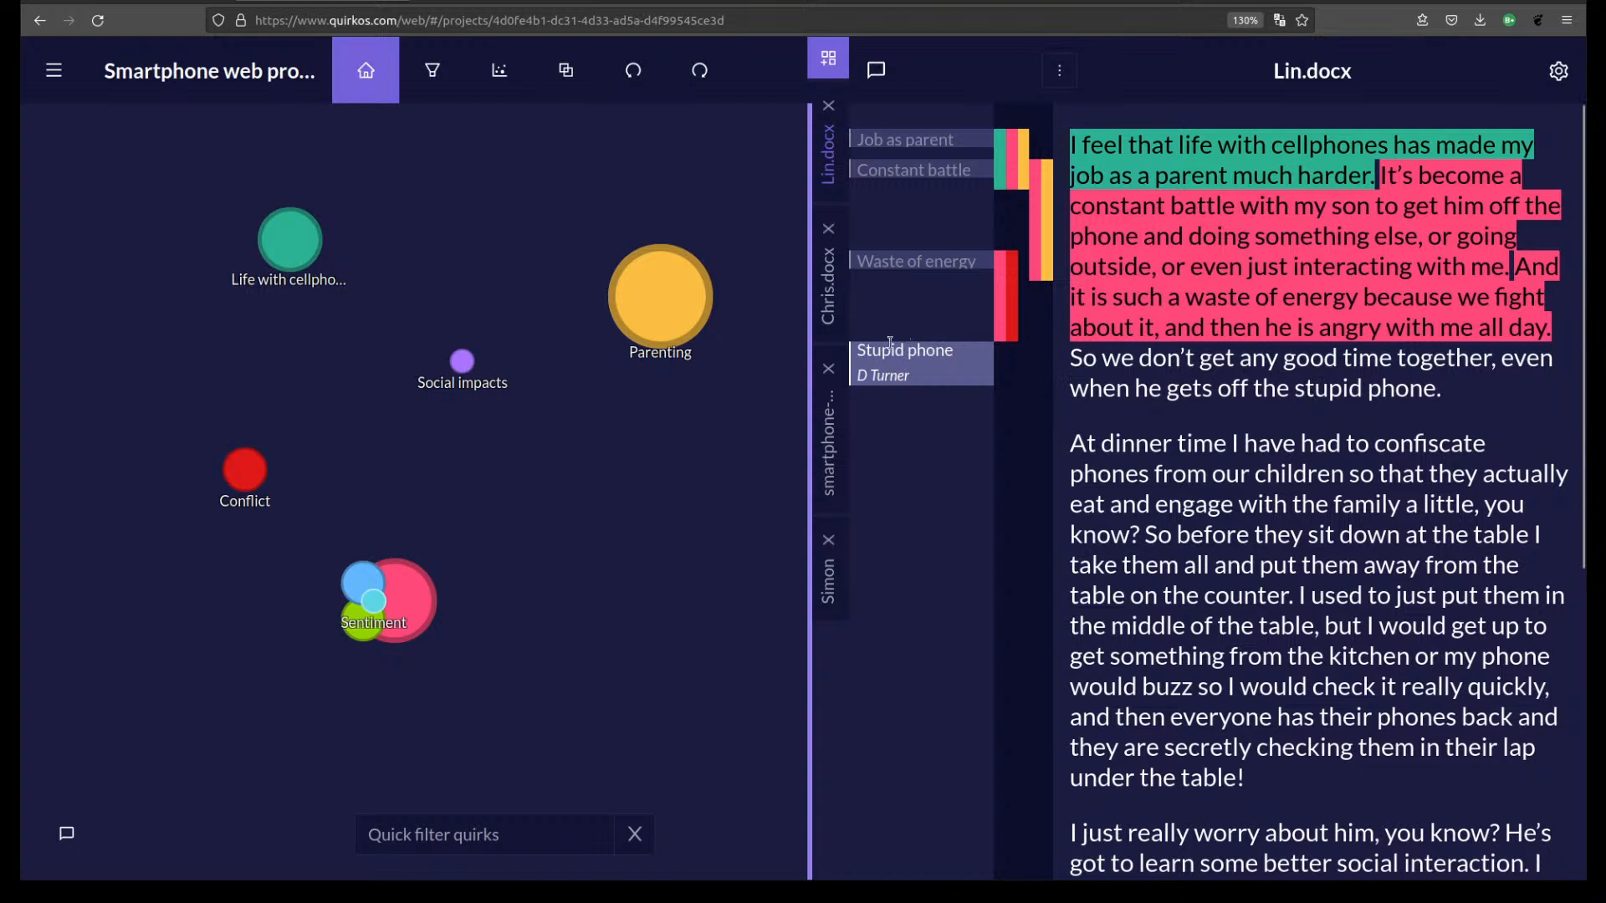
pyautogui.click(908, 277)
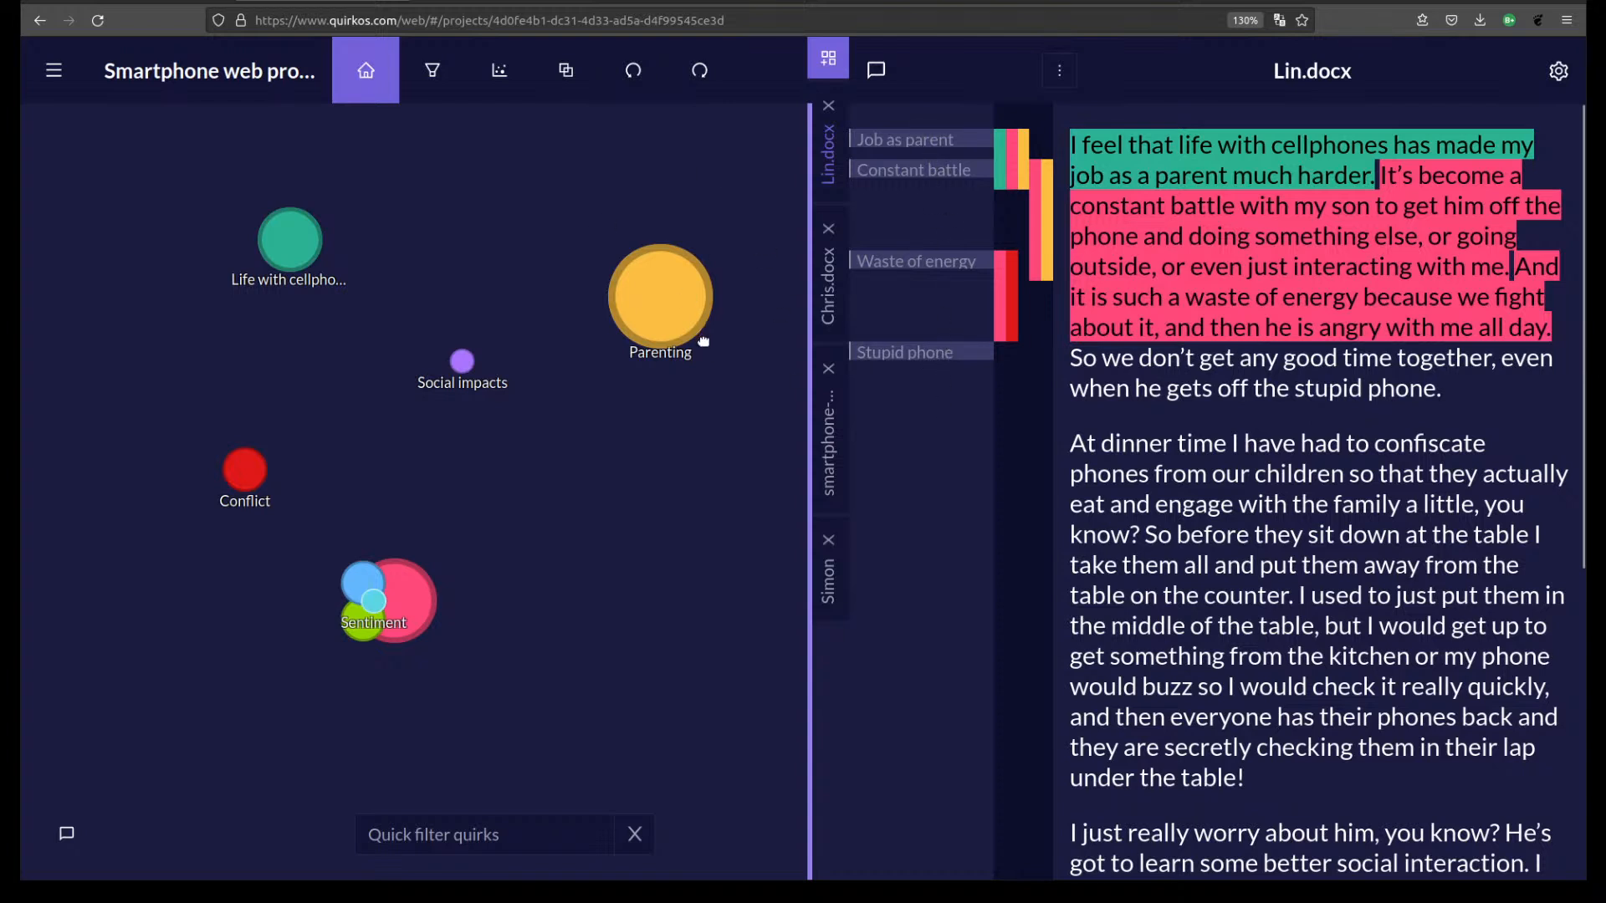
# Move the Parenting quirk up near Life with cellphones and create a new quirk titled "Stupid phone" in the freed space.
pyautogui.moveTo(662, 311); pyautogui.dragTo(494, 208)
pyautogui.rightClick(617, 444)
pyautogui.click(679, 468)
pyautogui.write('Stupid phone')
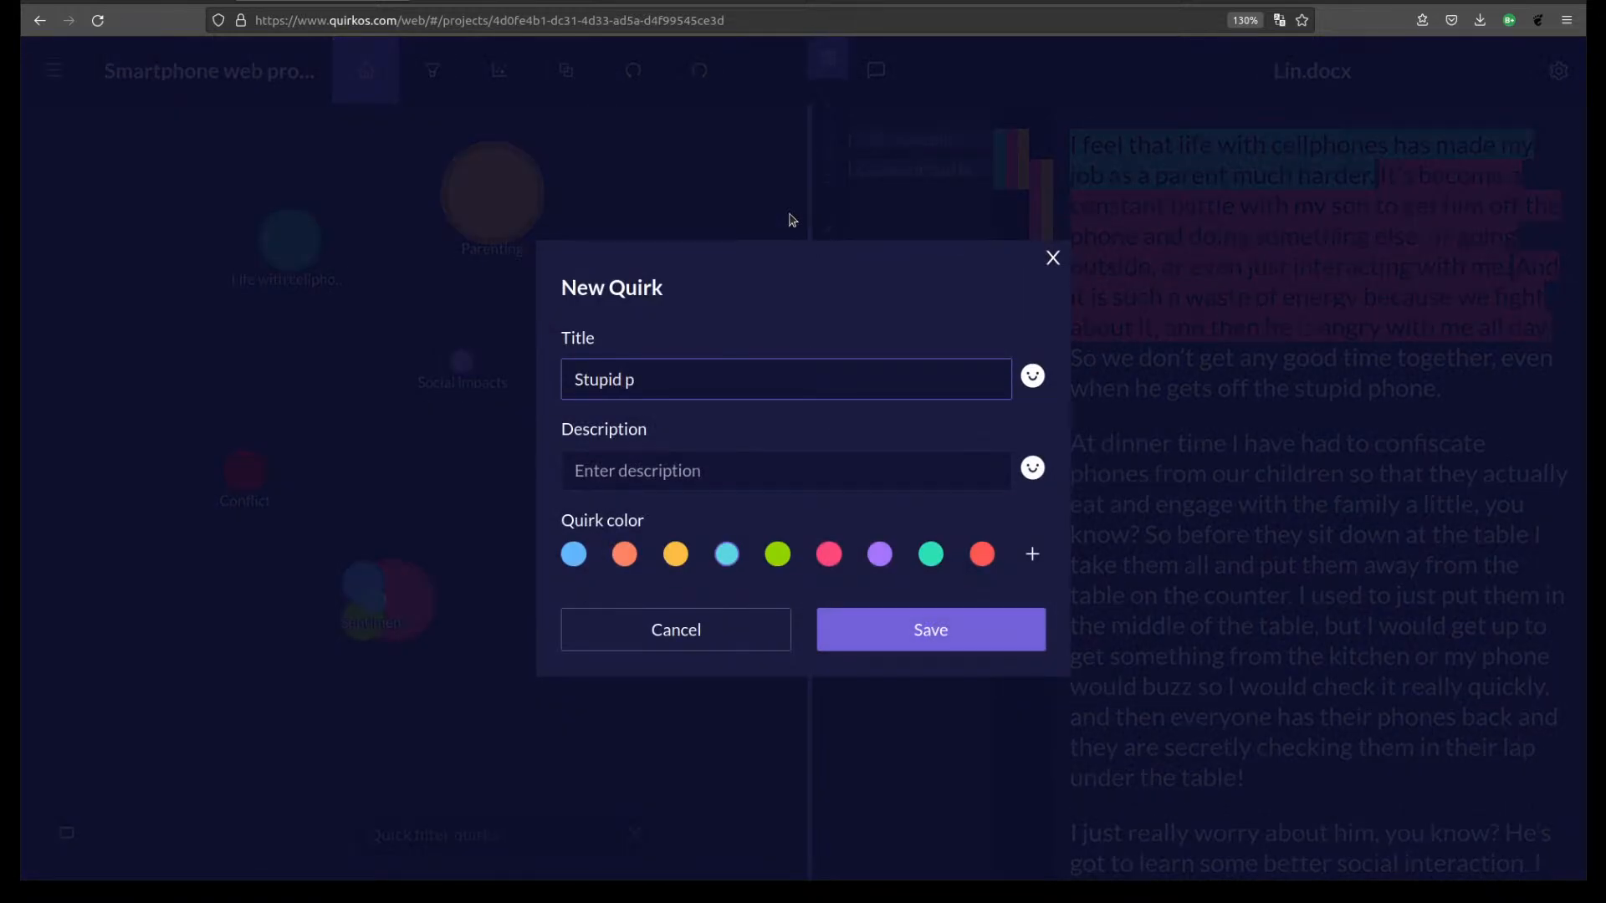
pyautogui.click(988, 638)
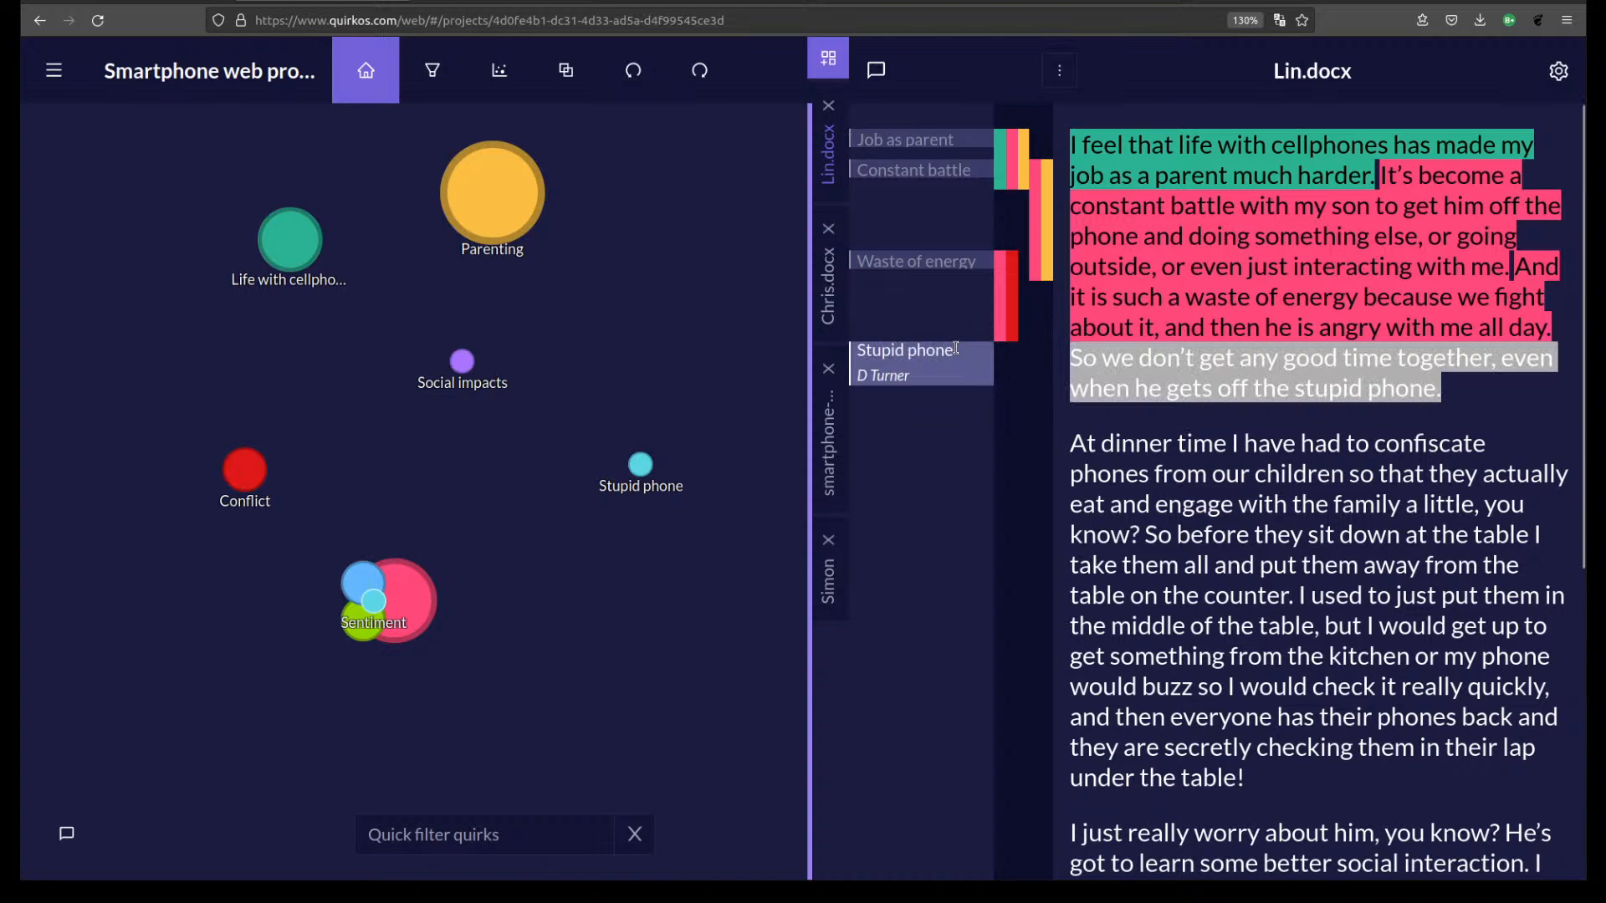
# Code the sentences of the "Waste of energy" and "Stupid phone" memos to the Stupid phone quirk and rename that quirk "Anger towards technology".
pyautogui.moveTo(1154, 368); pyautogui.dragTo(643, 465)
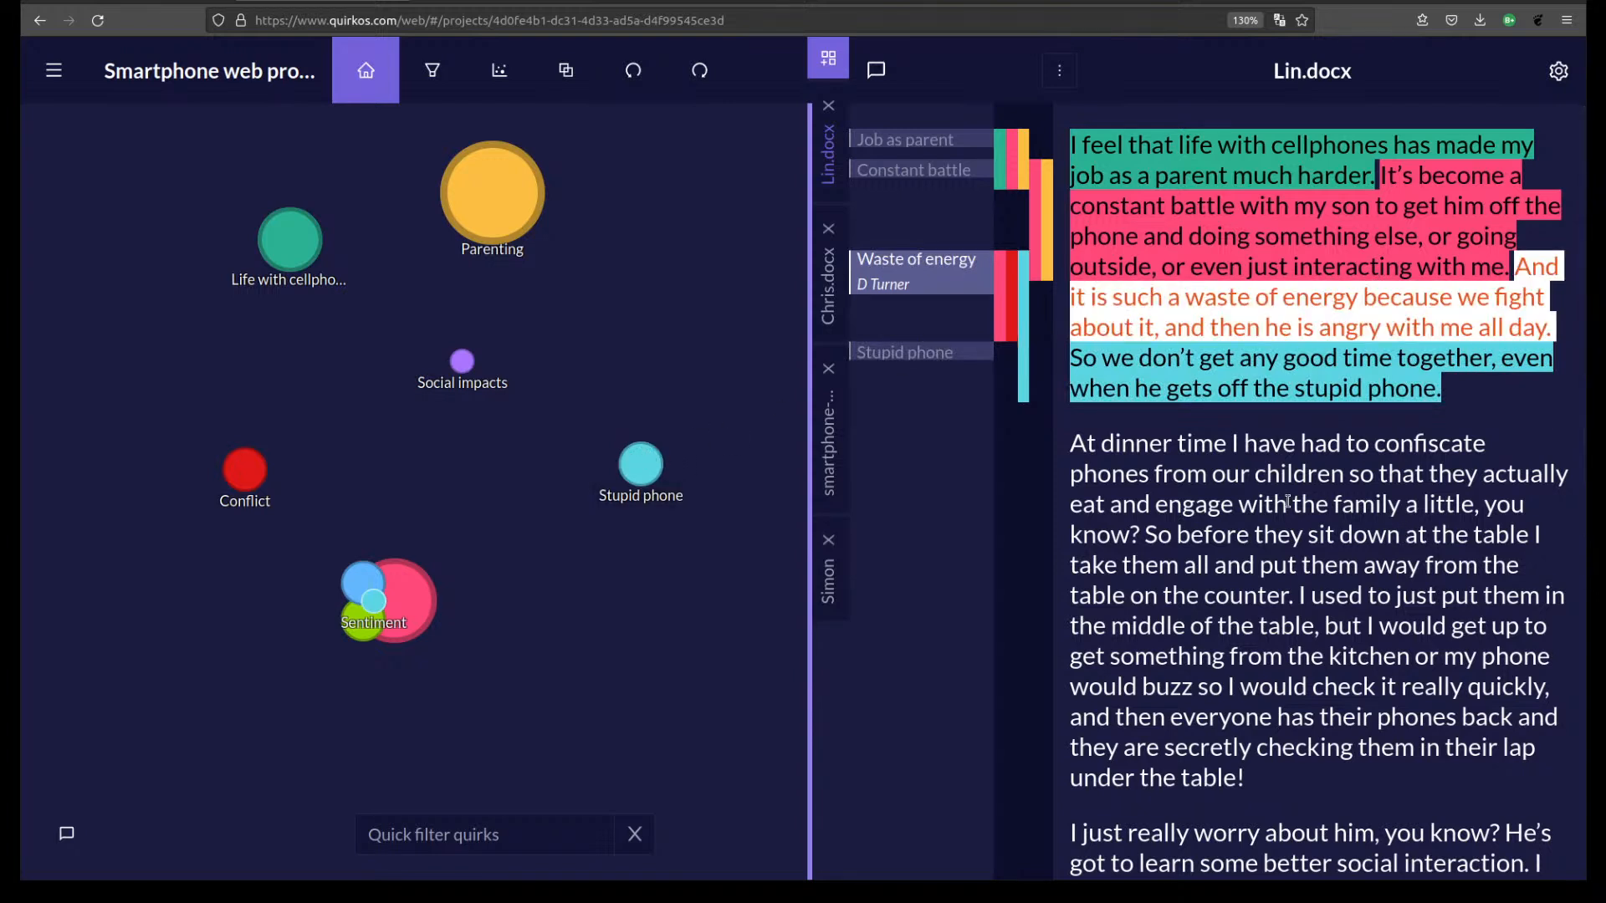
pyautogui.rightClick(639, 485)
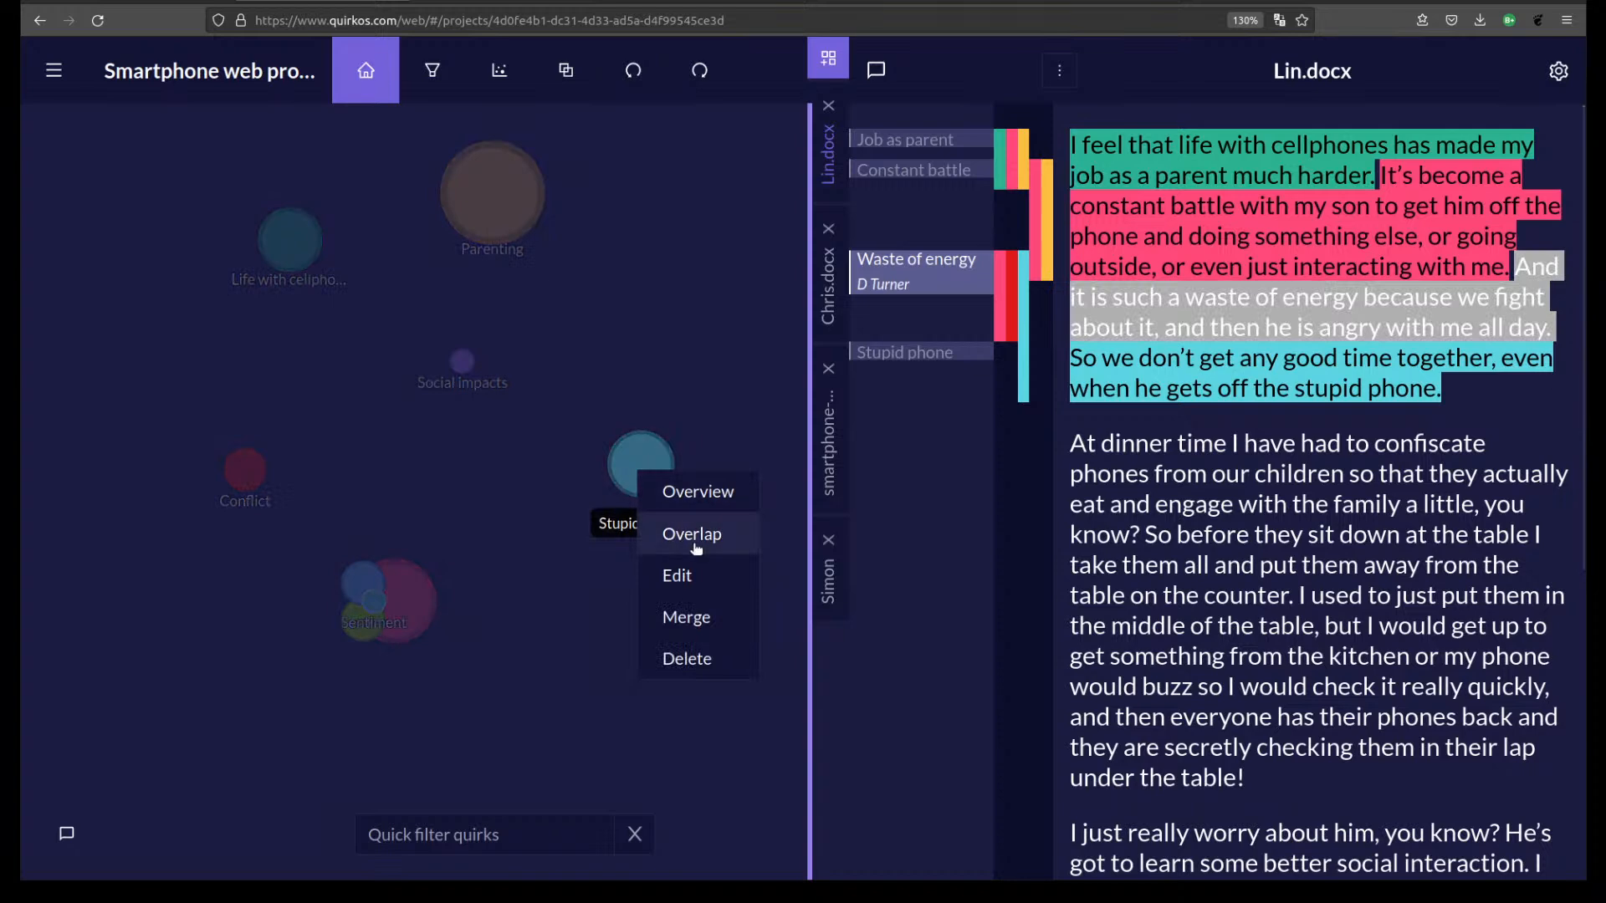
pyautogui.click(713, 576)
pyautogui.moveTo(707, 334); pyautogui.dragTo(348, 312)
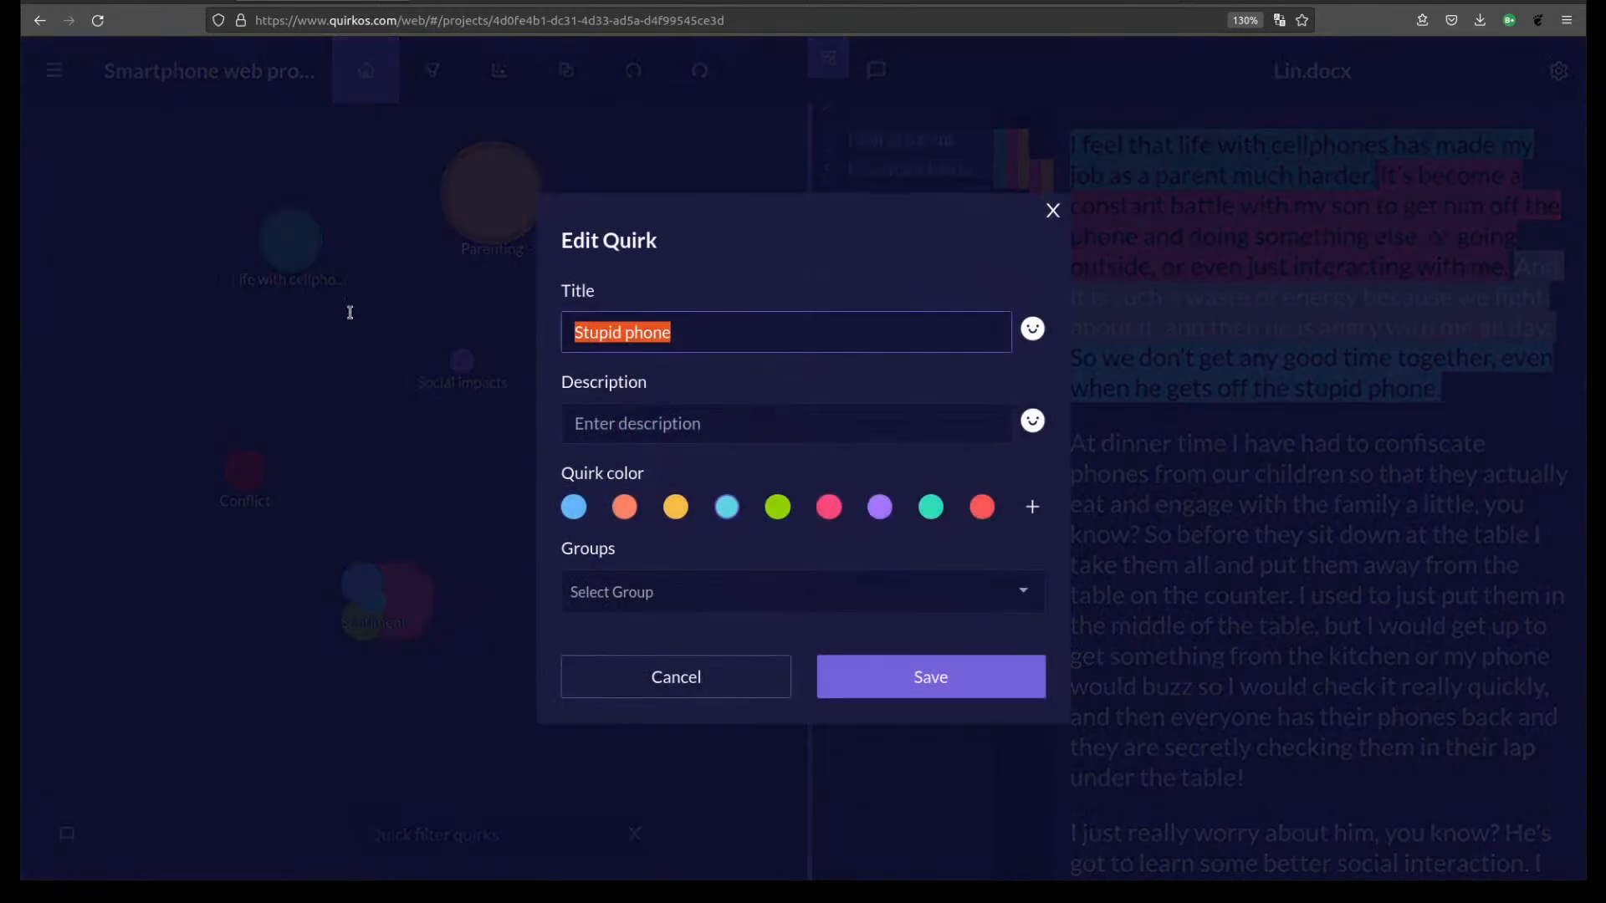
pyautogui.write('Anger two')
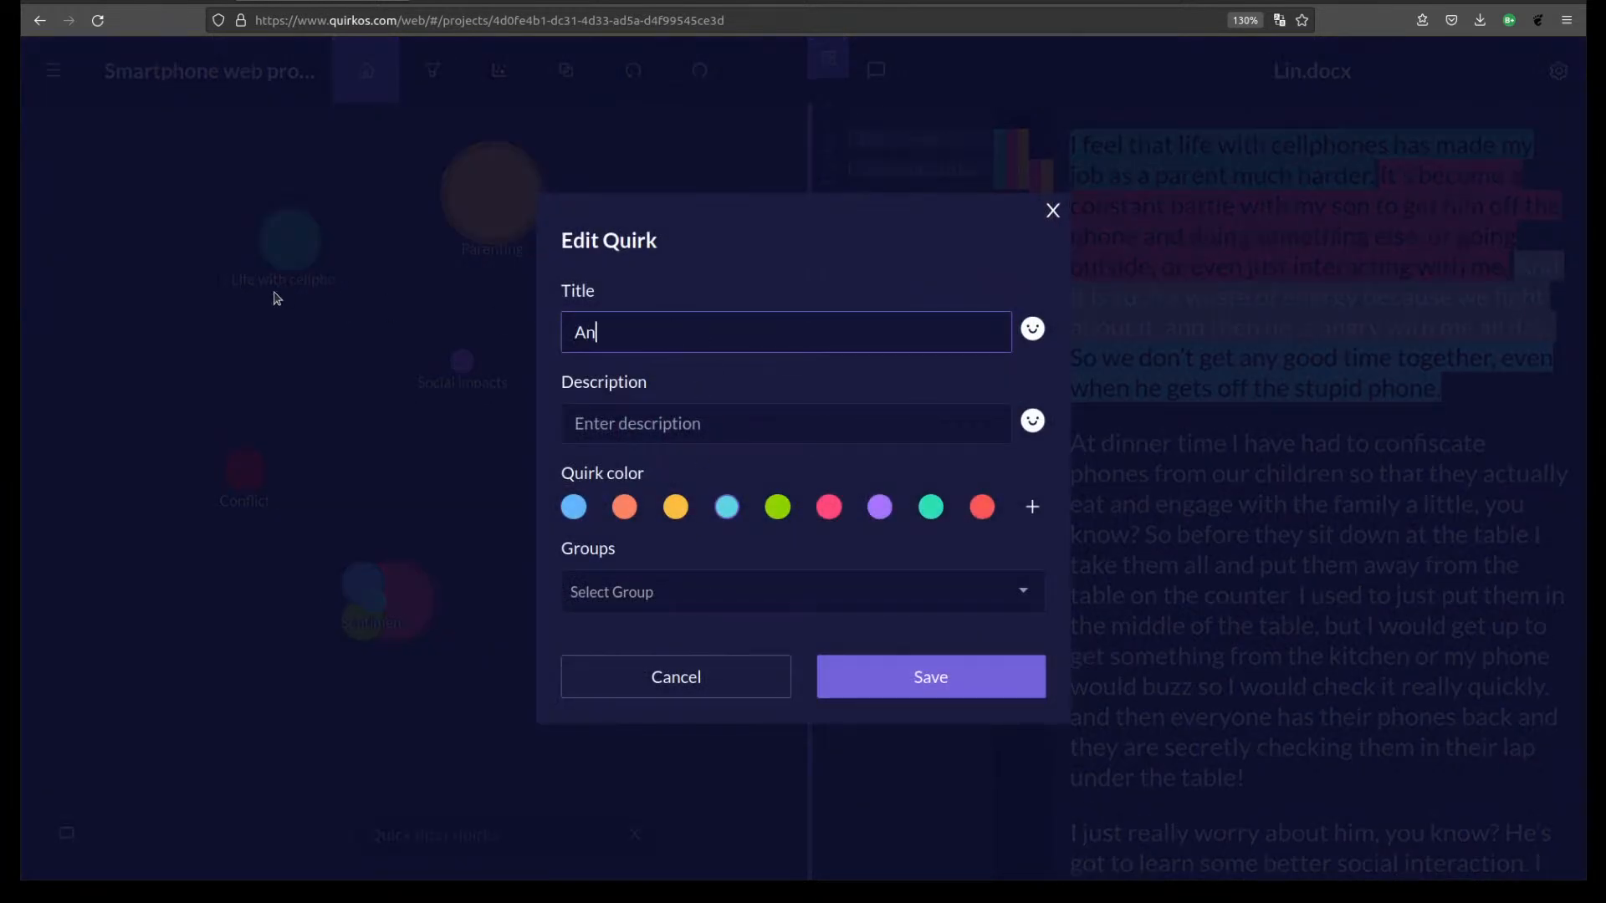
pyautogui.press('BackSpace')
pyautogui.press('BackSpace')
pyautogui.write('owards')
pyautogui.press('BackSpace')
pyautogui.write('ards technology')
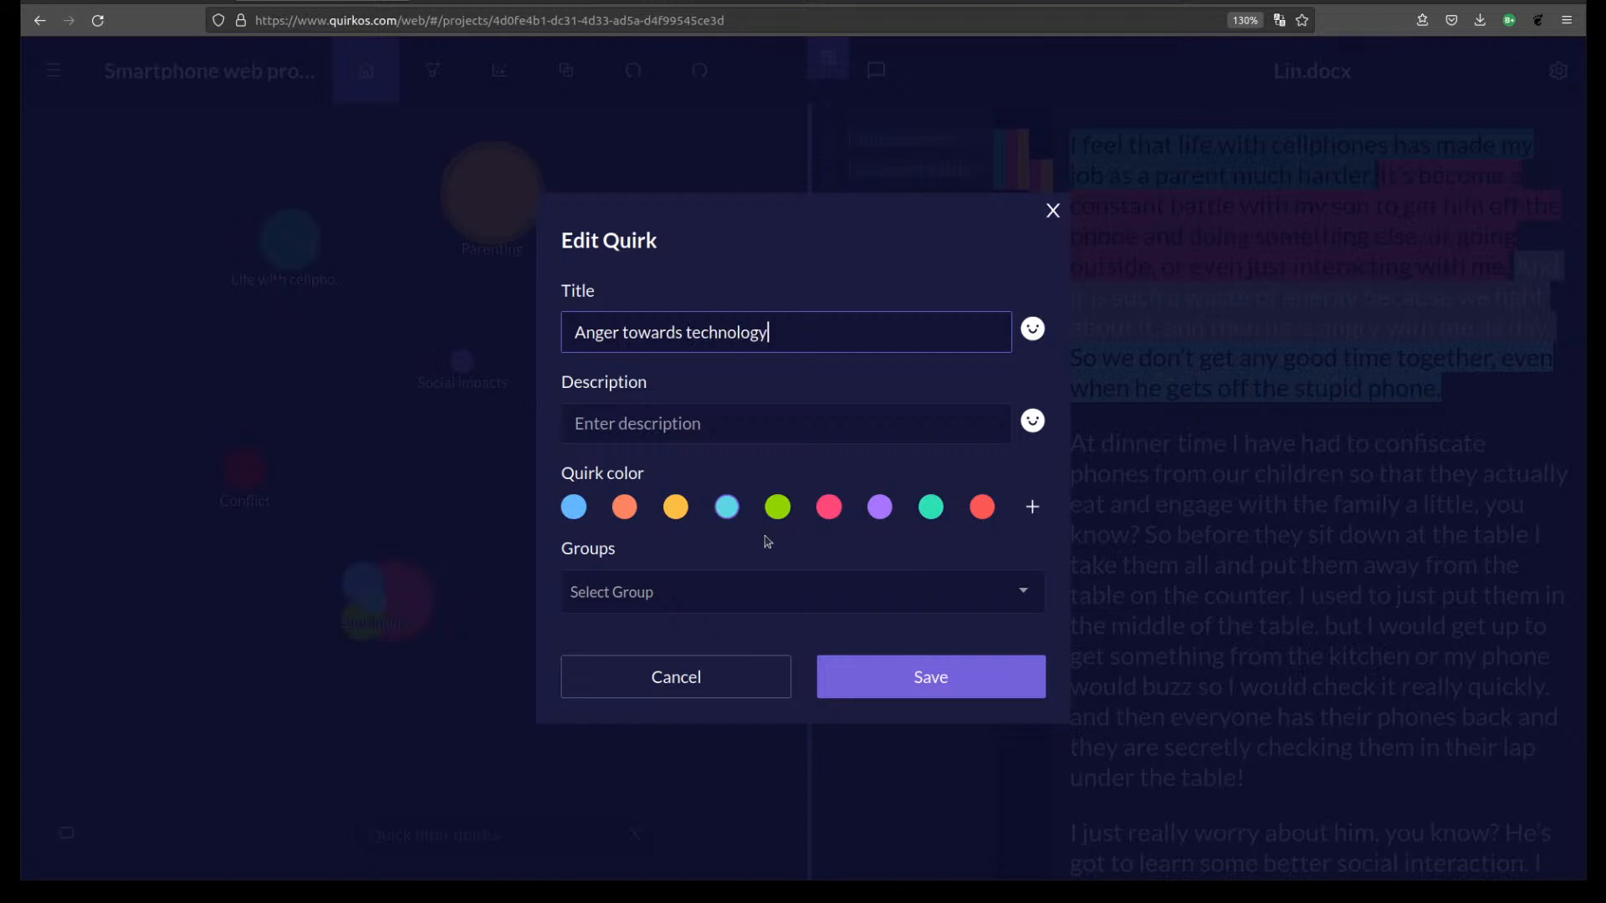
pyautogui.click(914, 691)
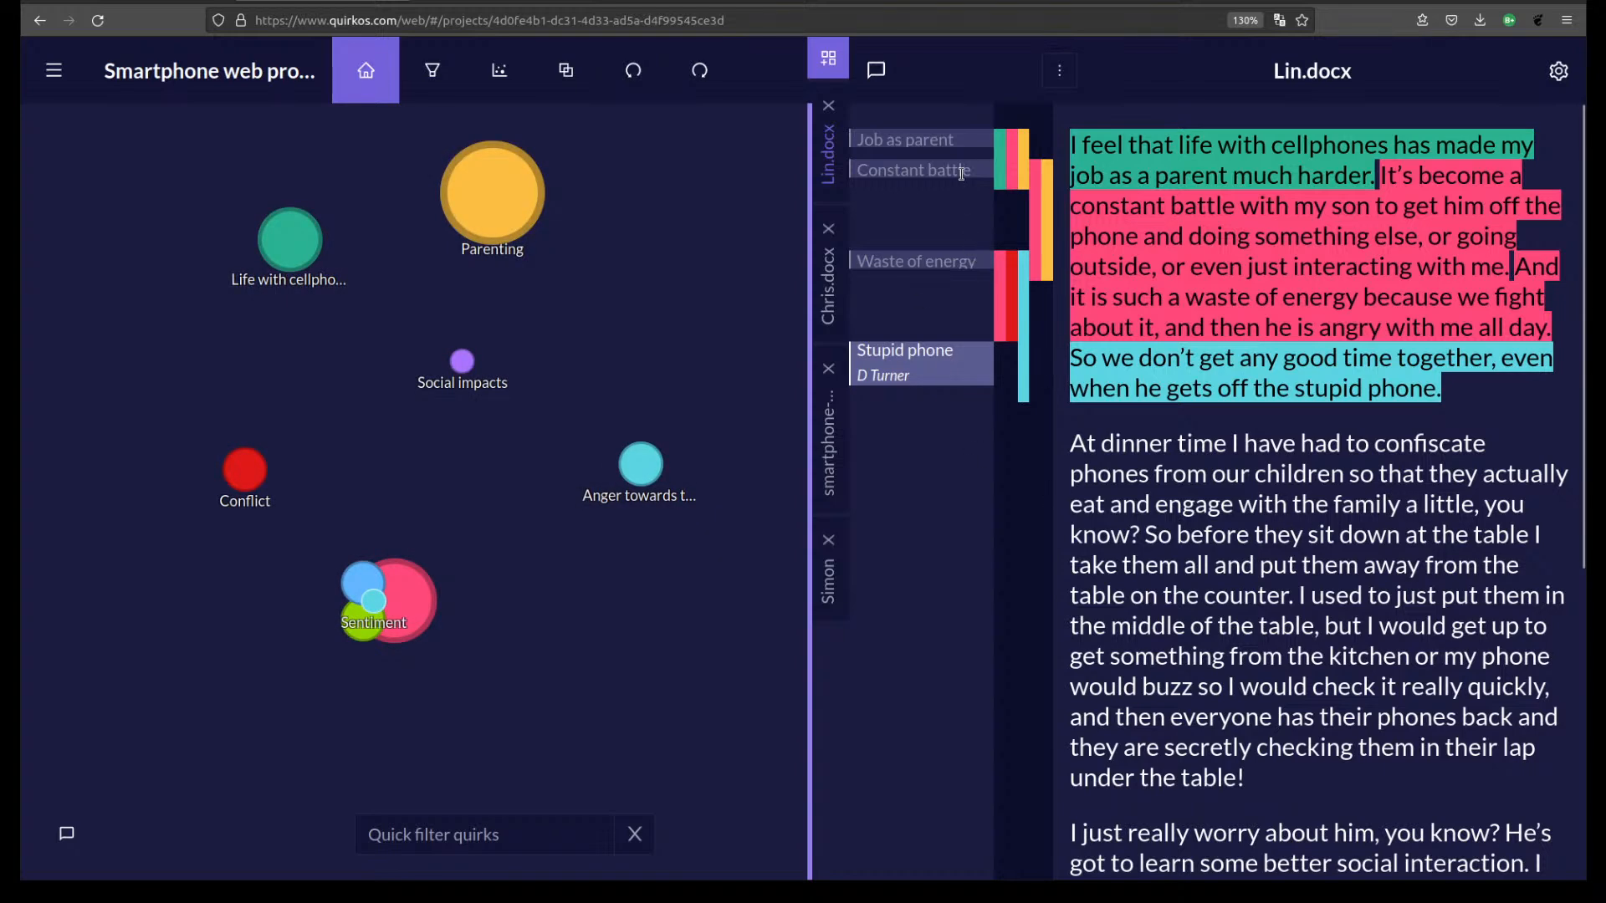
# Compare the "Waste of energy" and "Stupid phone" memos with their highlighted passages, and review the "Constant battle" and "Job as parent" memos.
pyautogui.click(944, 150)
pyautogui.click(933, 259)
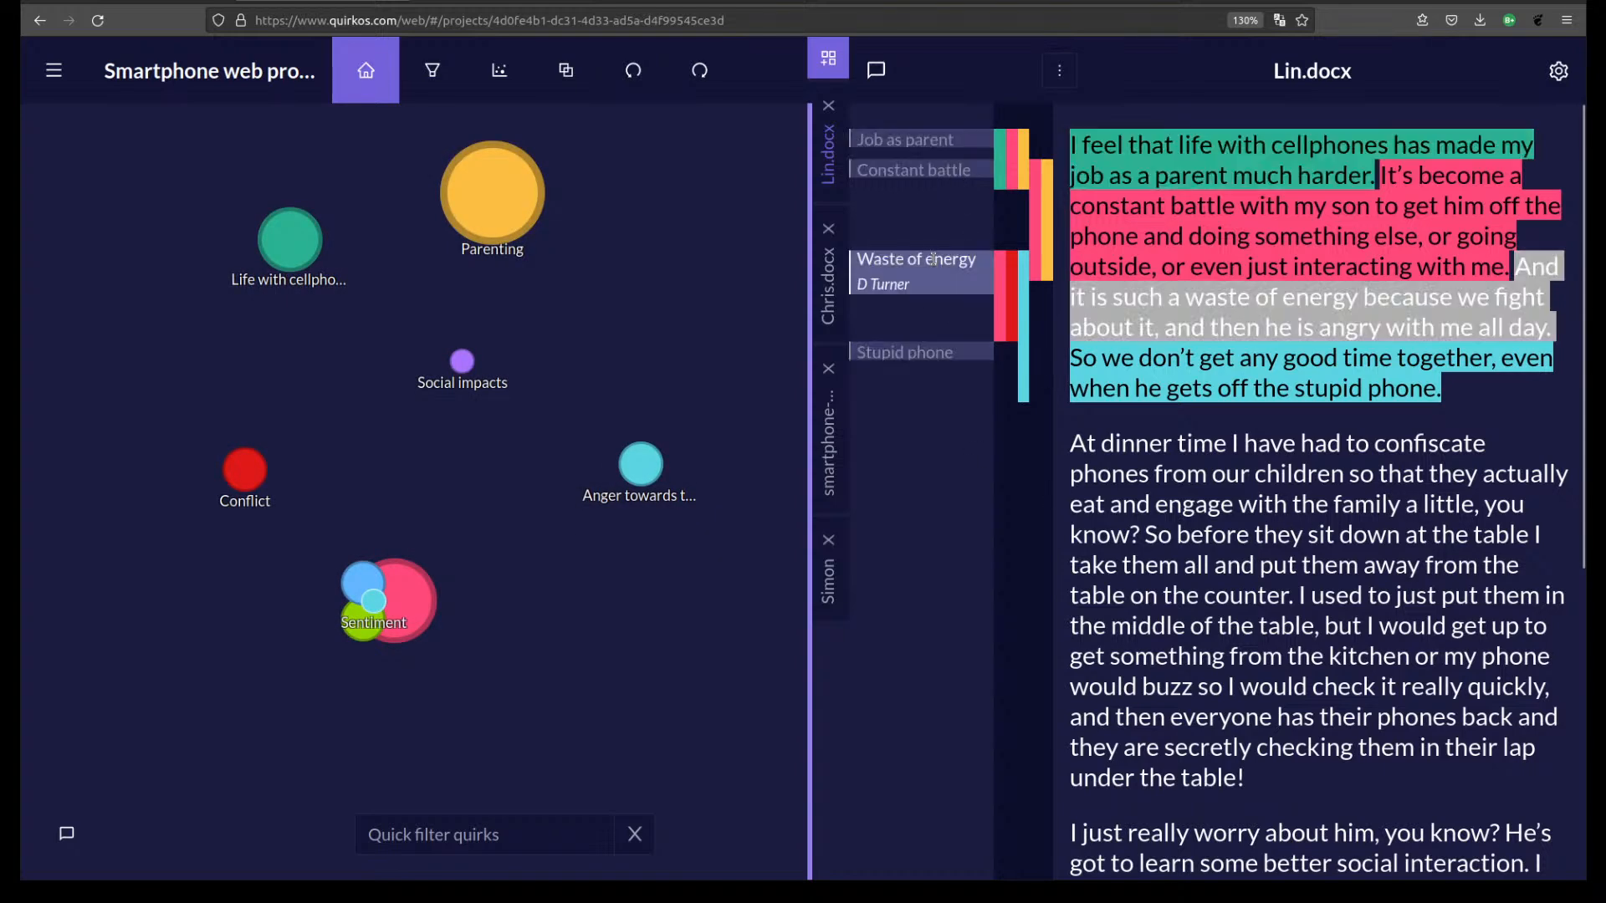
pyautogui.click(942, 348)
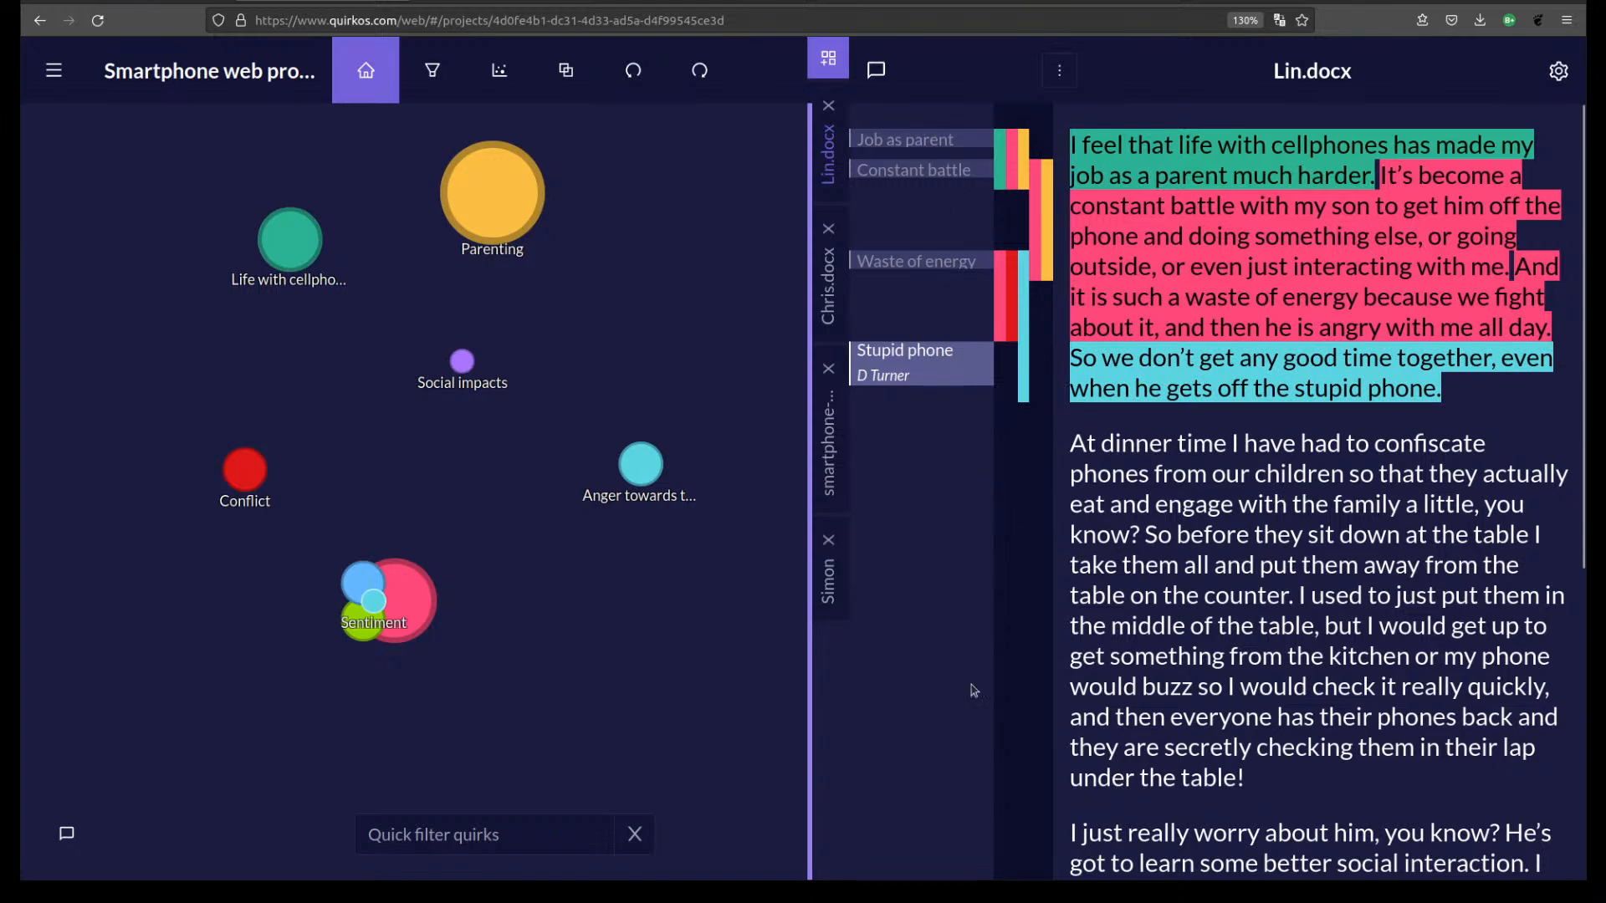
pyautogui.click(943, 251)
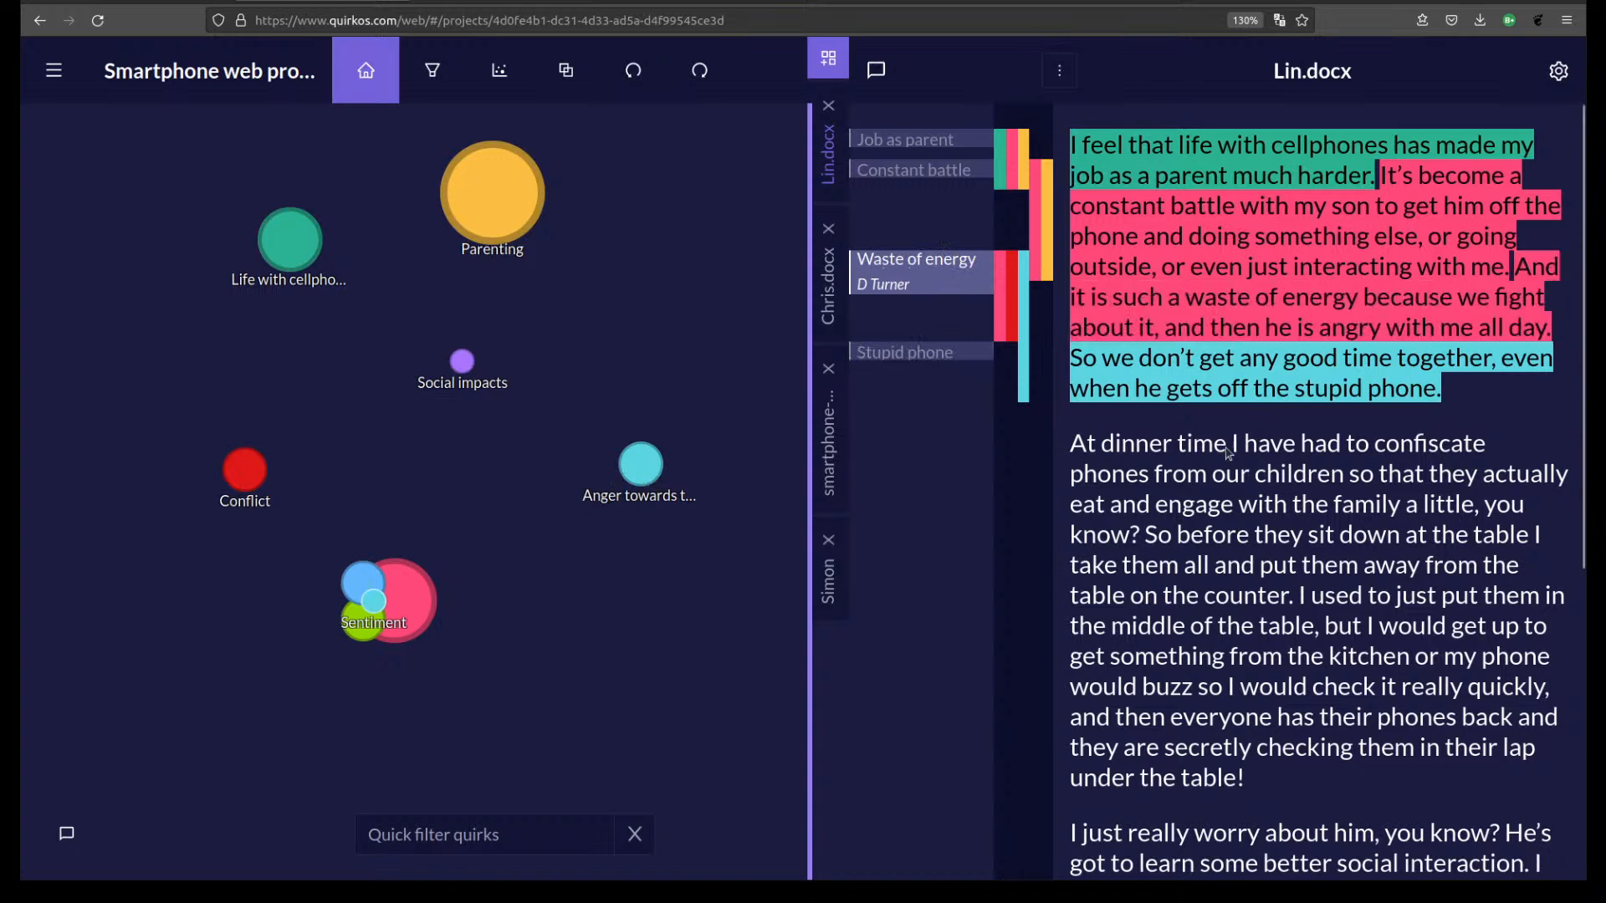
pyautogui.click(962, 347)
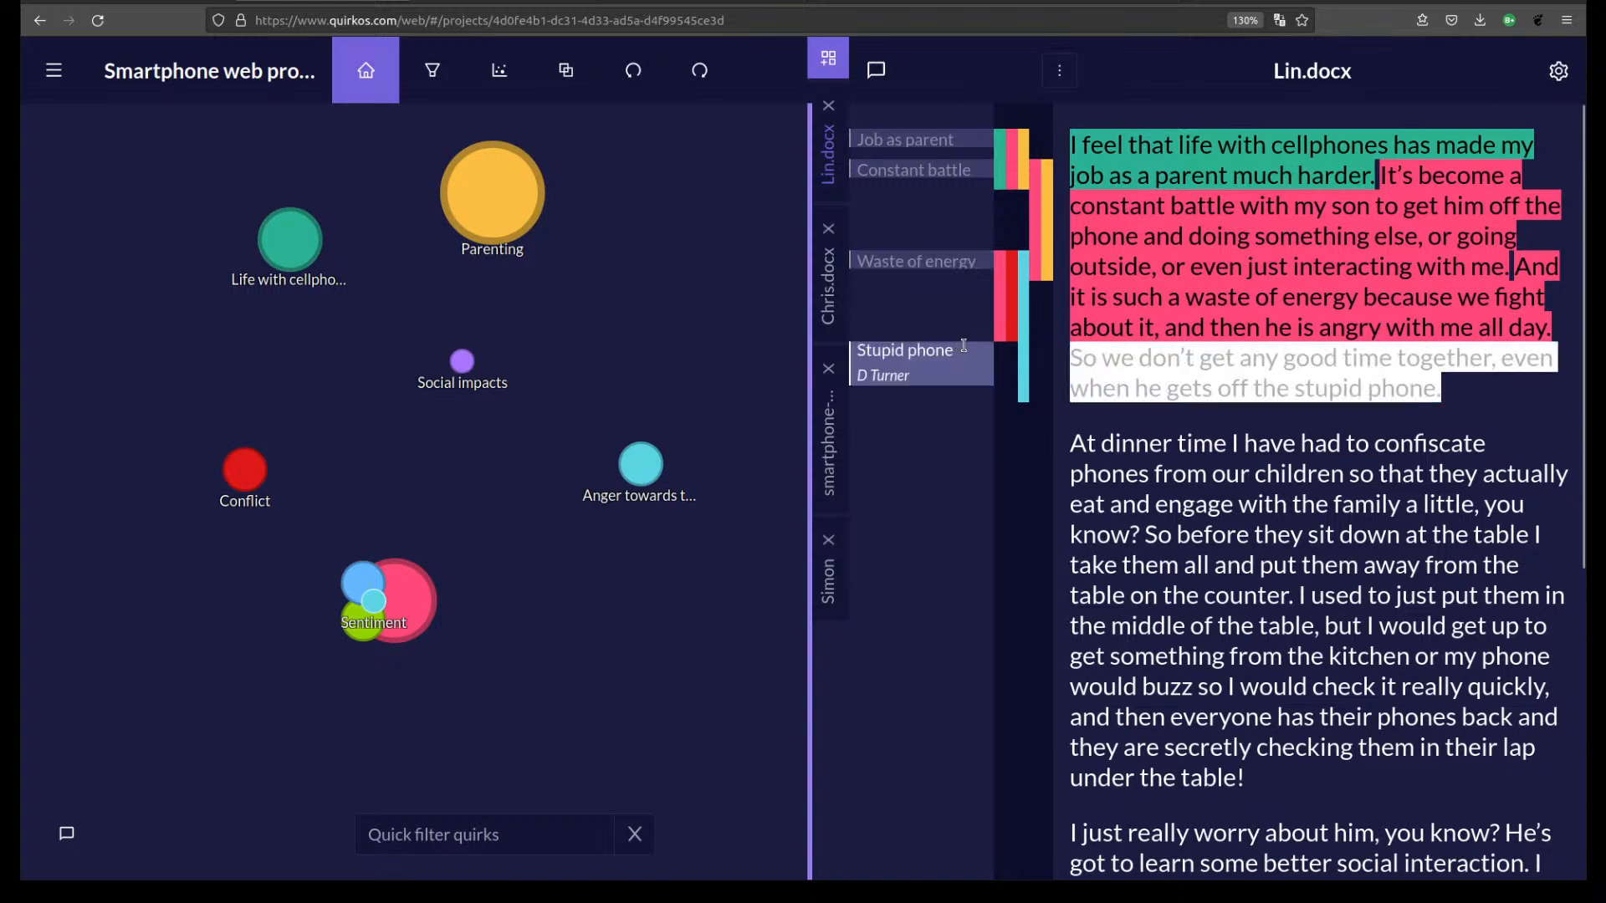
pyautogui.click(932, 259)
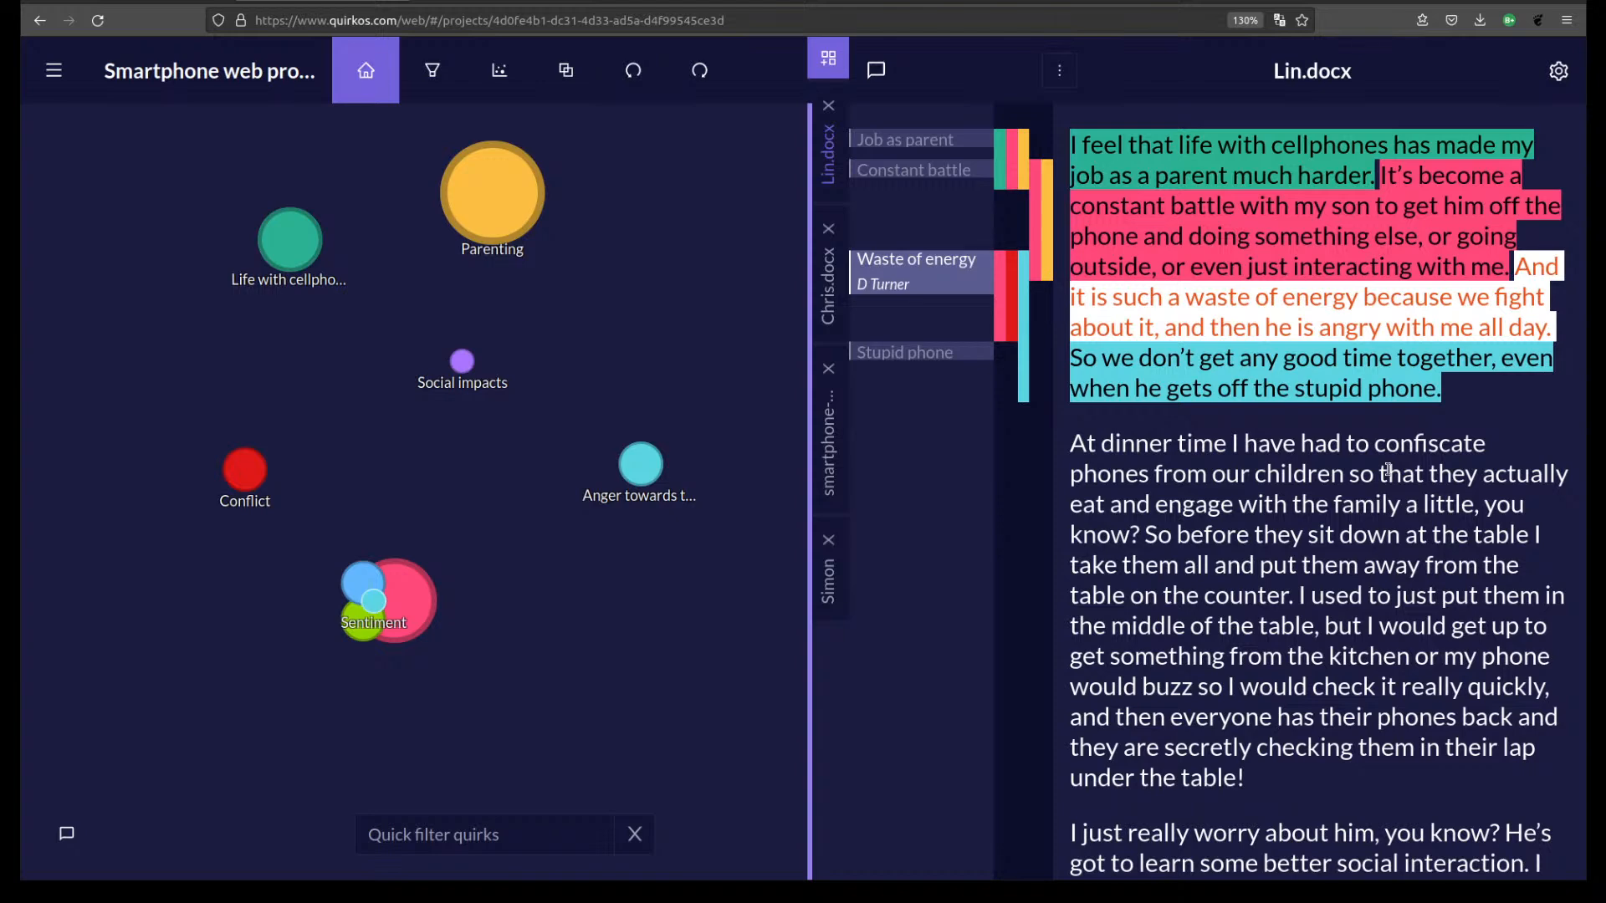
pyautogui.click(930, 351)
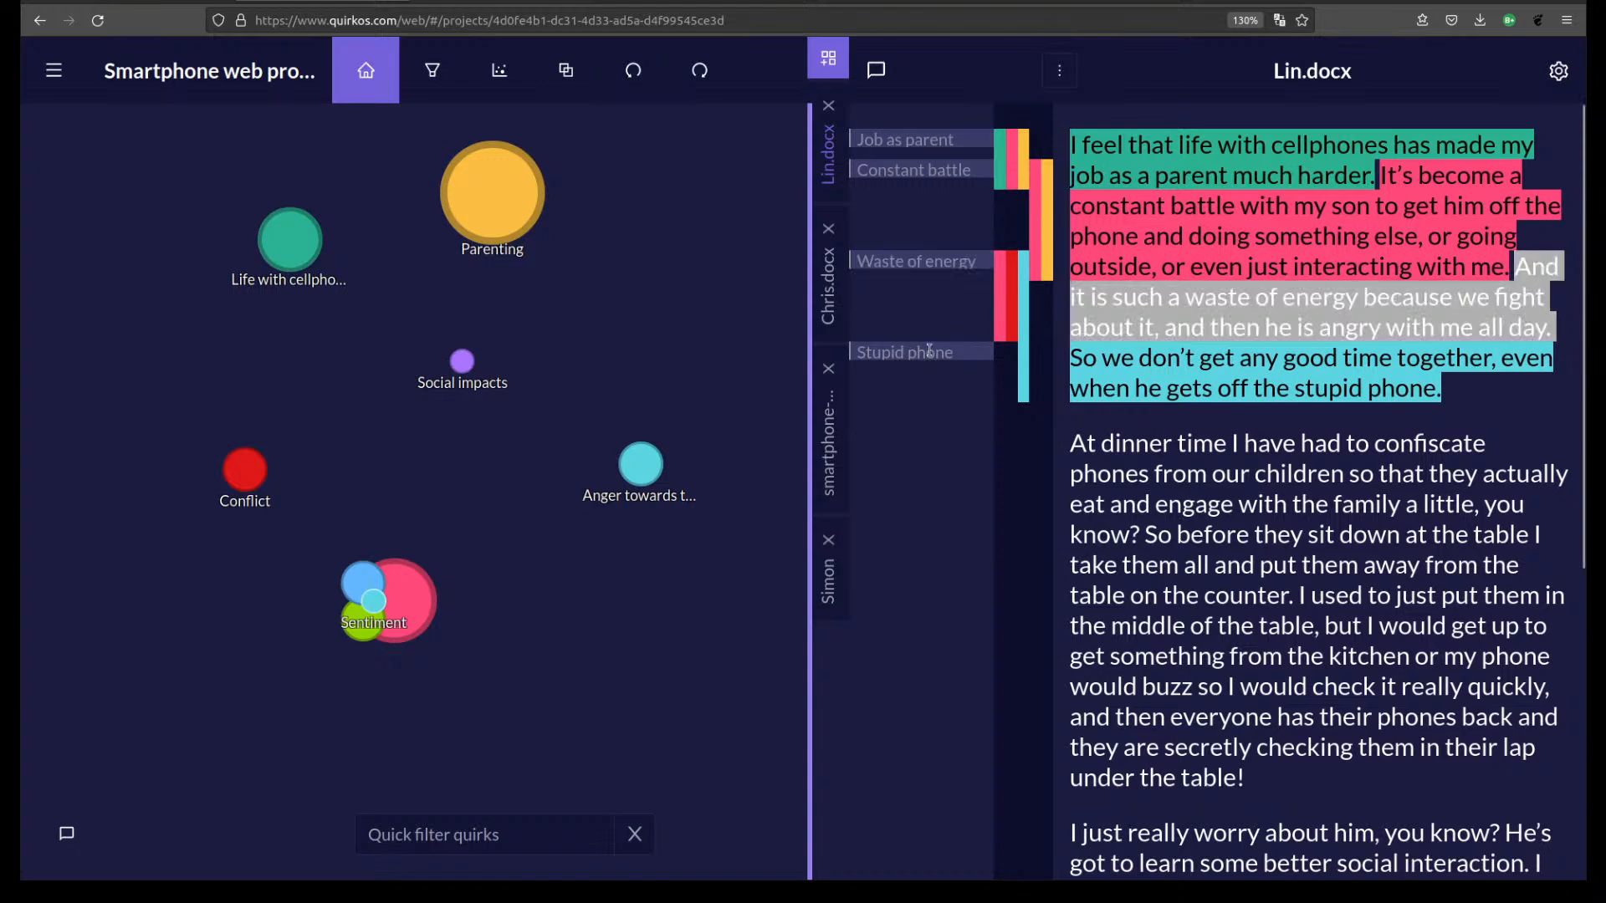
pyautogui.moveTo(859, 379); pyautogui.dragTo(918, 387)
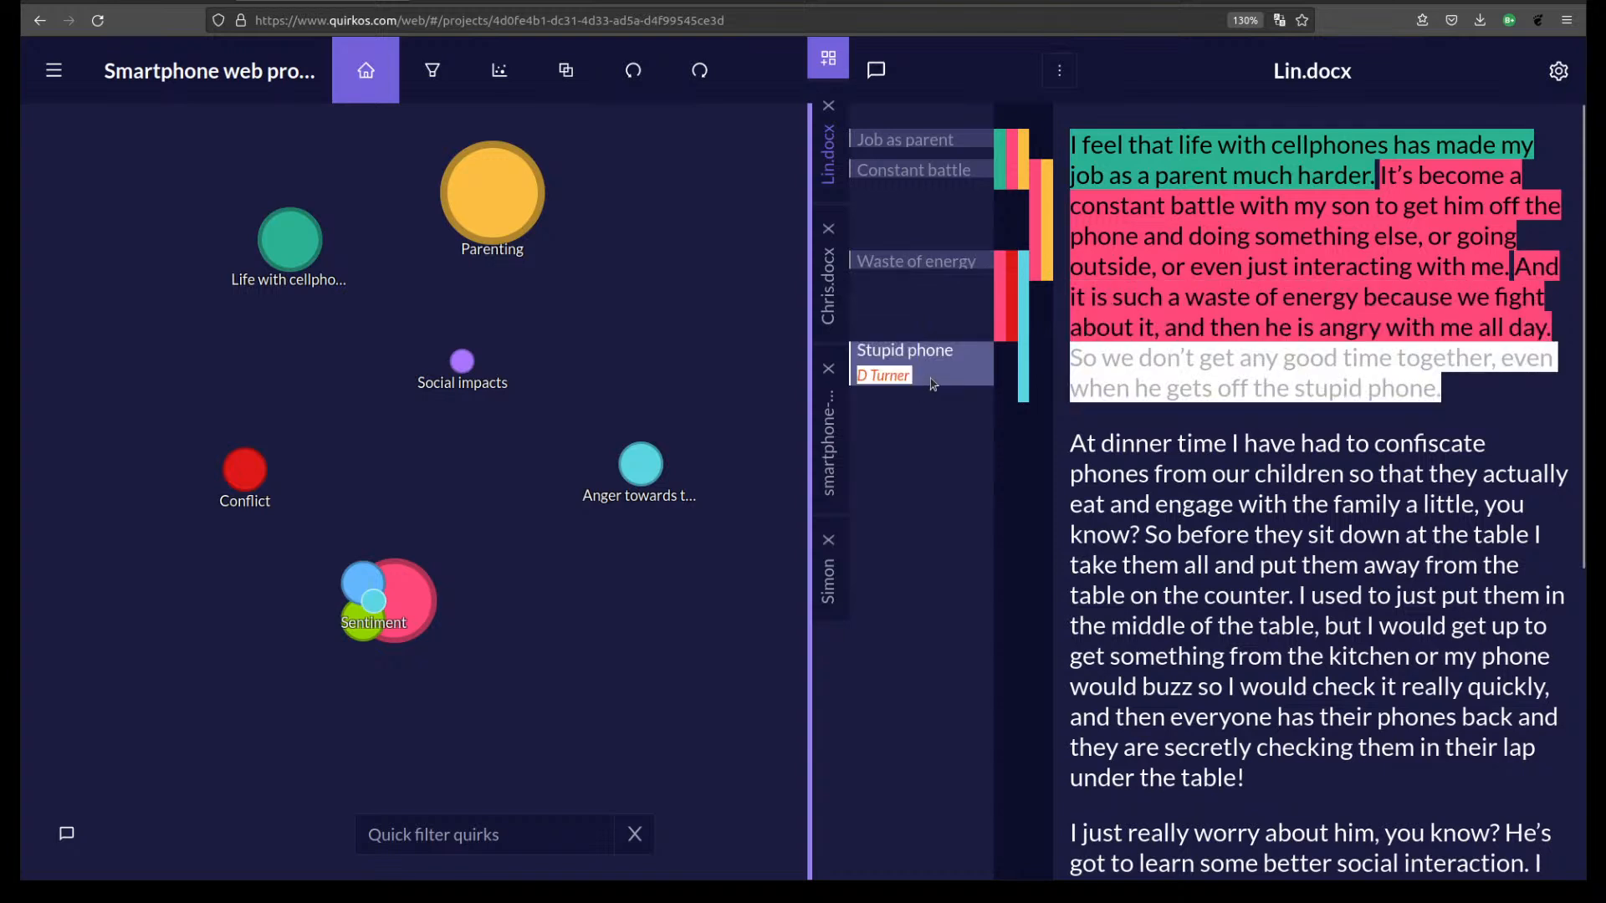
pyautogui.click(913, 264)
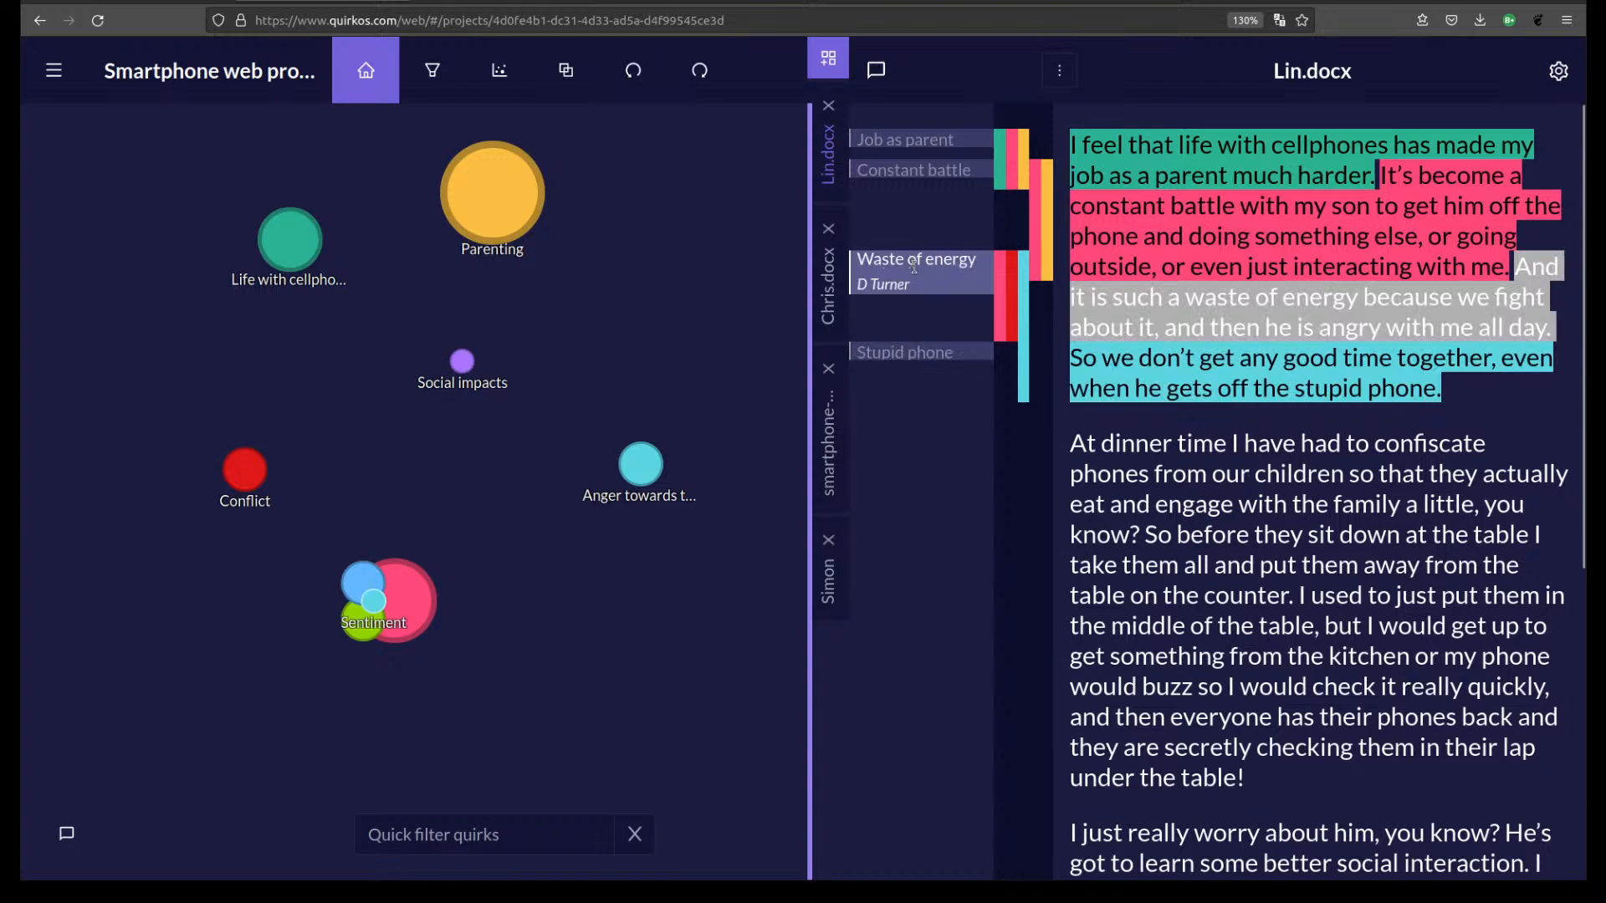
pyautogui.click(925, 167)
pyautogui.click(917, 140)
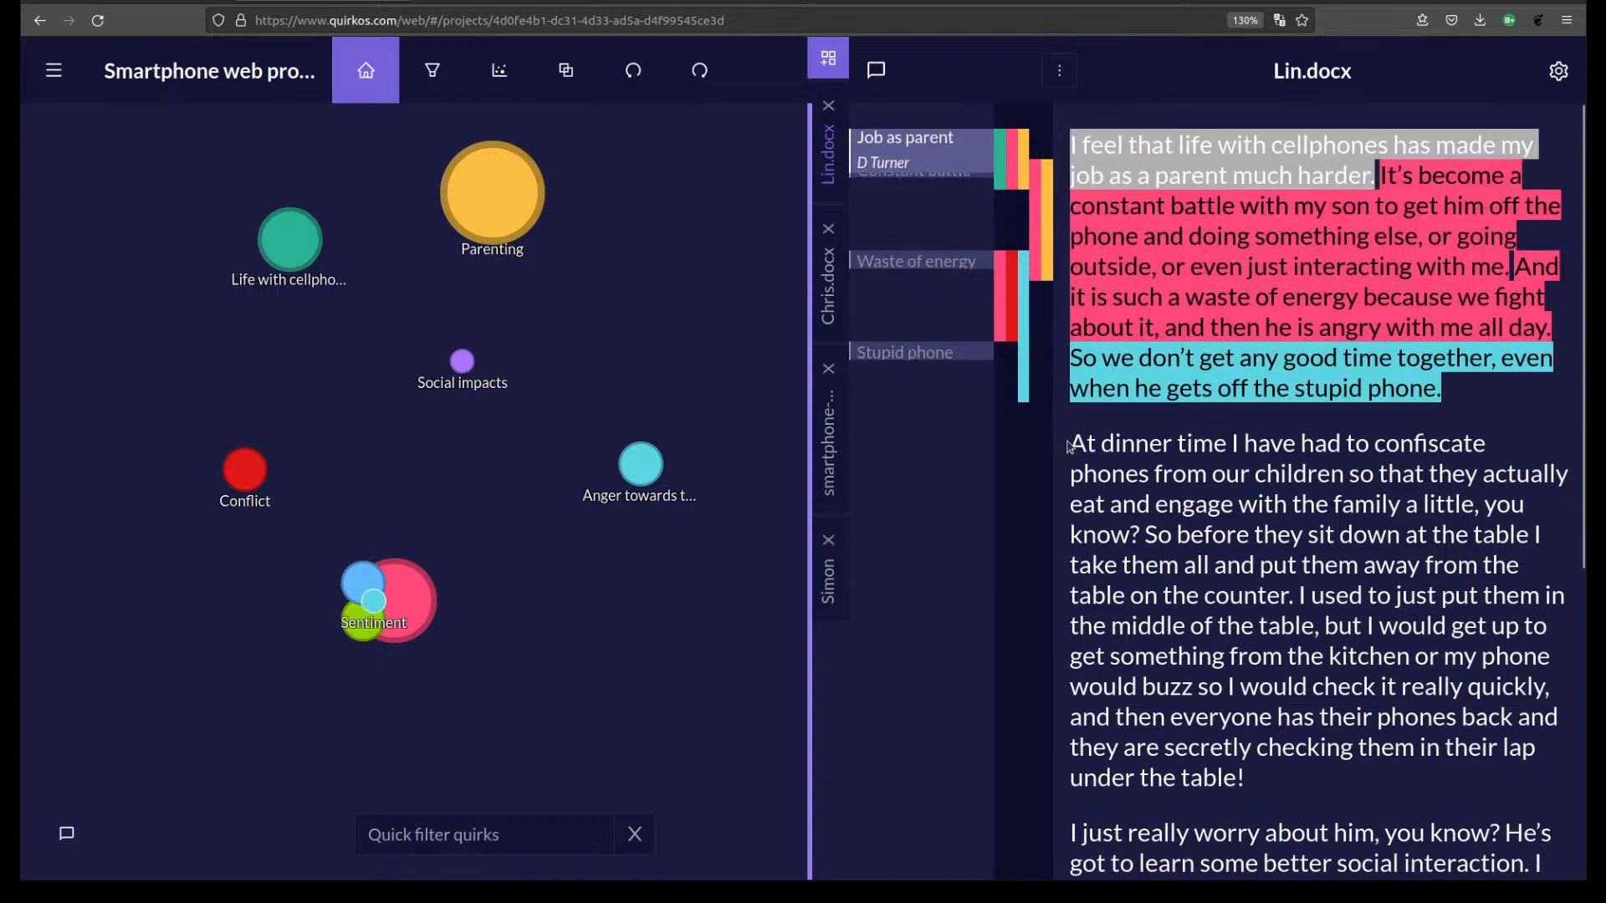
# Add a memo asking a colleague's opinion to the first dinner-time sentence in Lin.docx, and delete that memo again.
pyautogui.moveTo(1071, 445); pyautogui.dragTo(1139, 539)
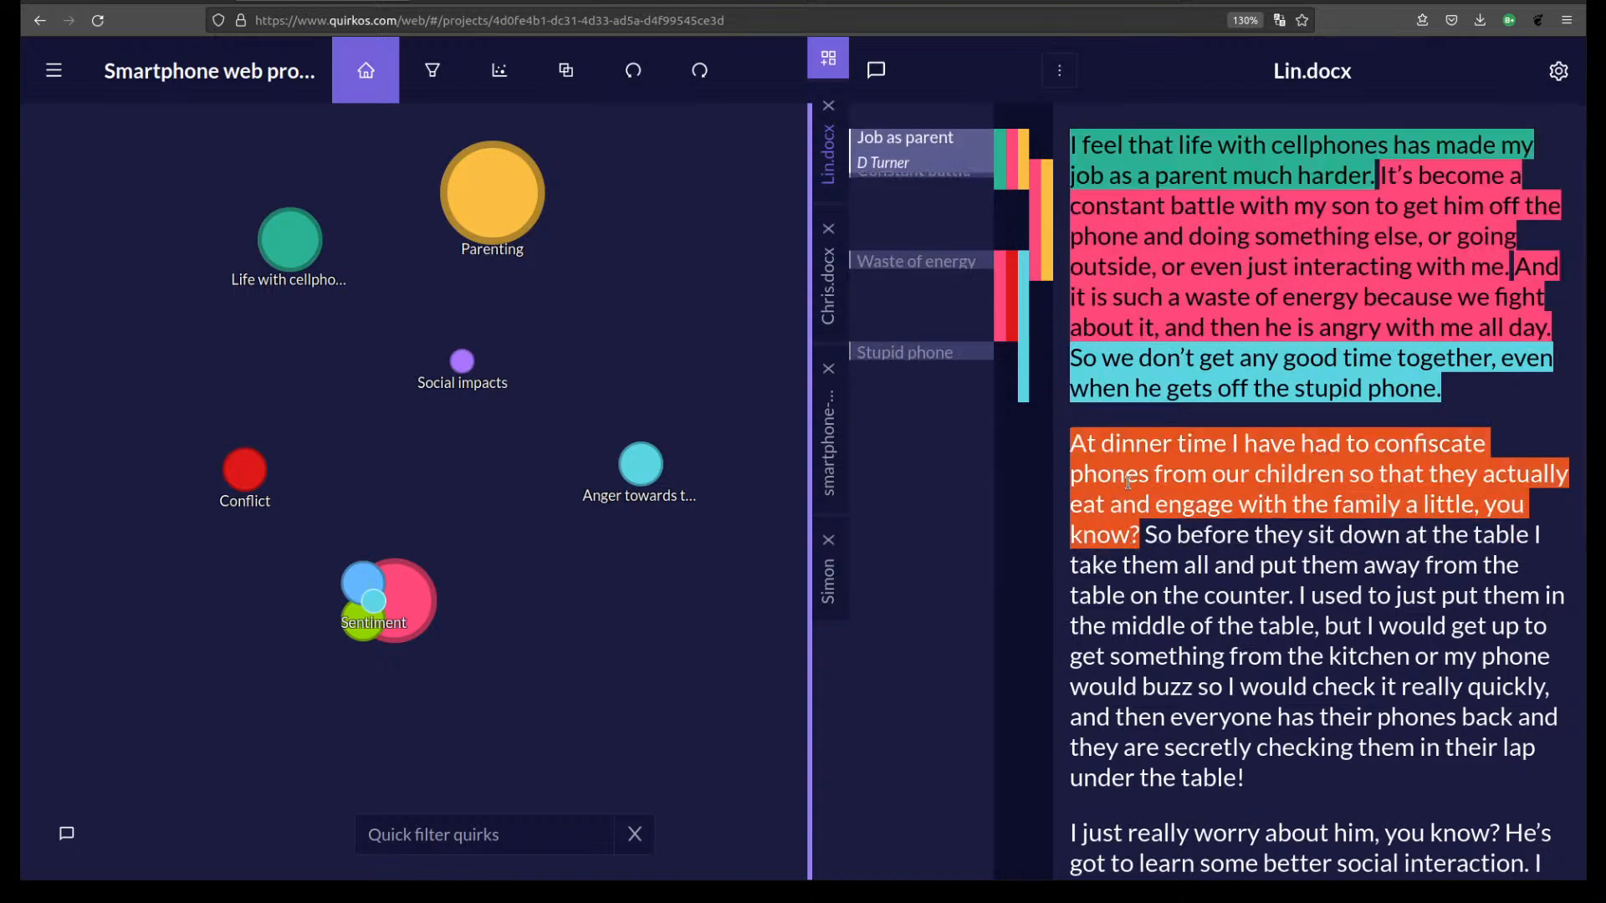
pyautogui.click(879, 527)
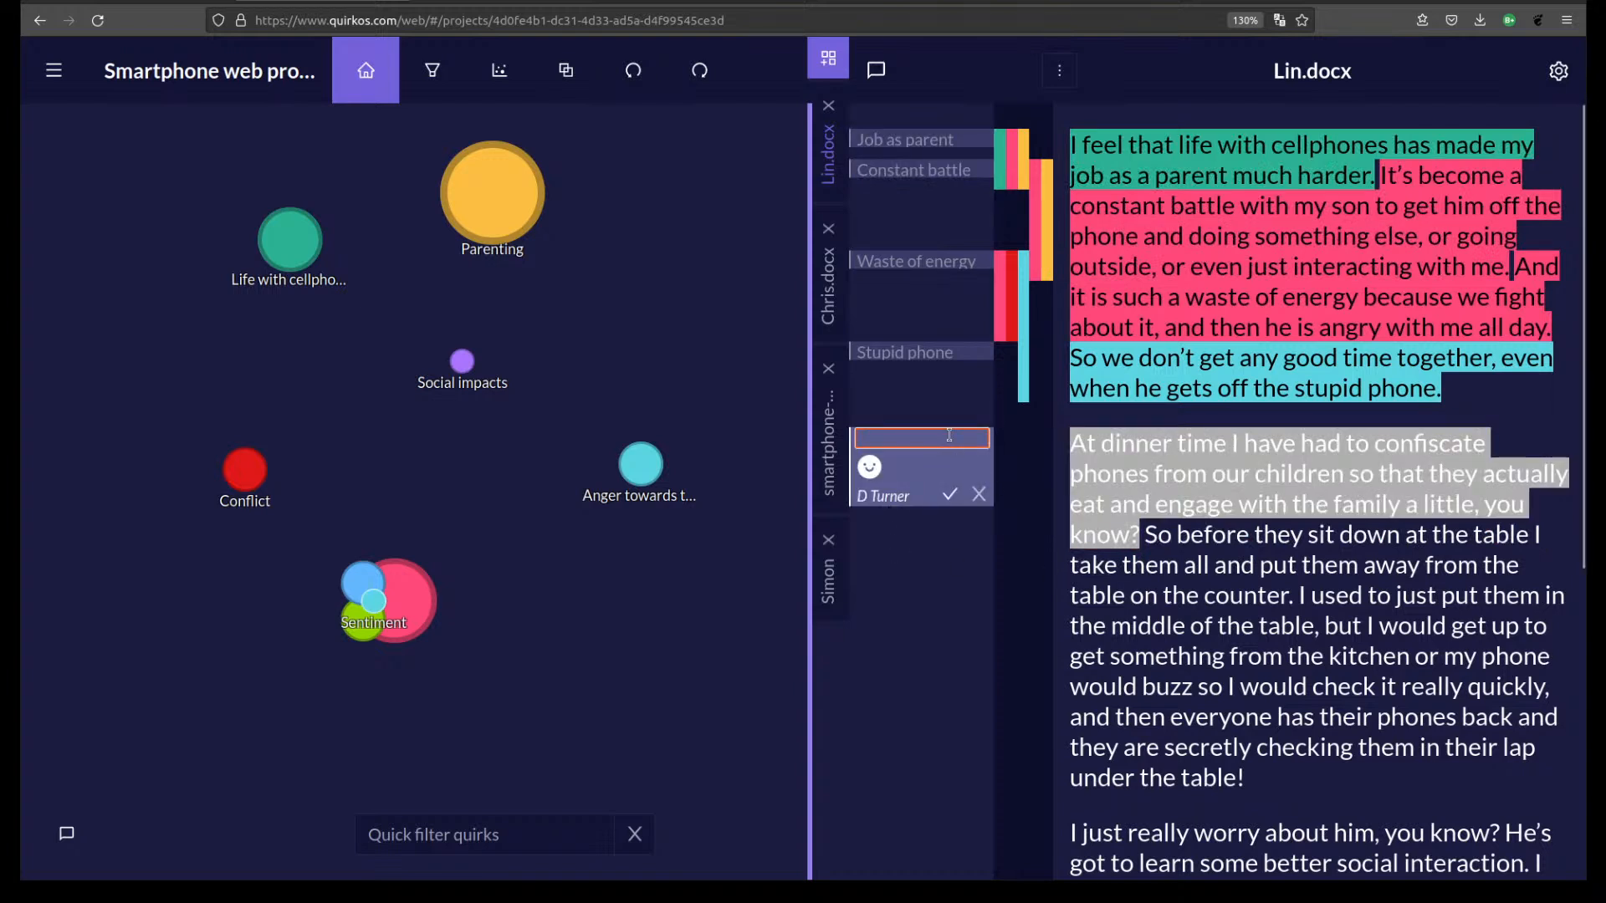
pyautogui.write('W')
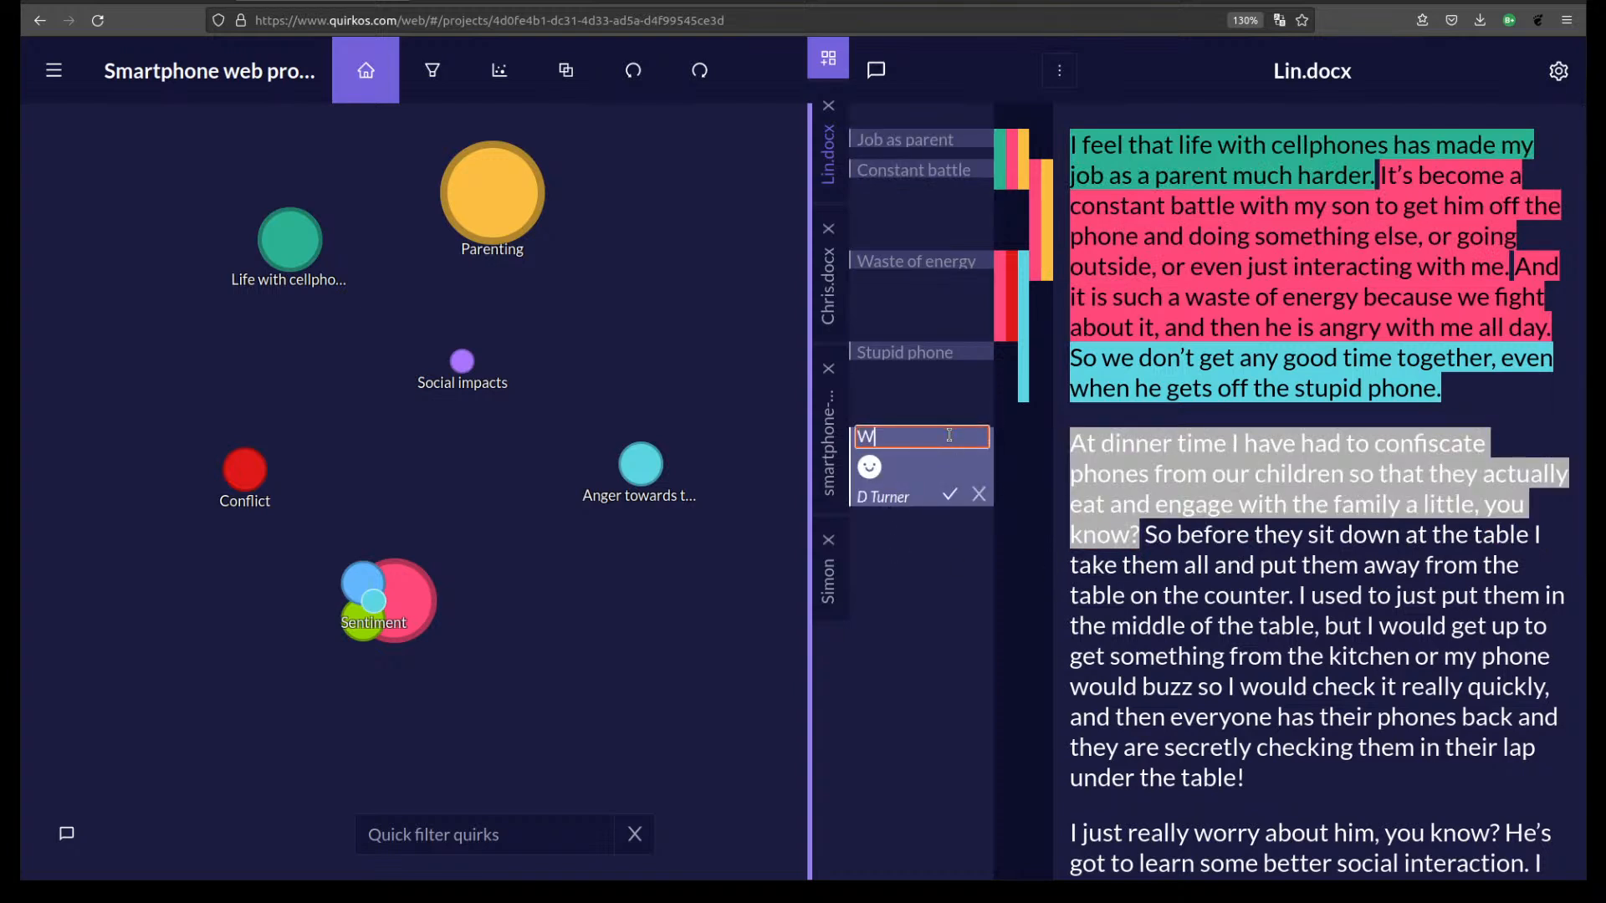
pyautogui.write('hat do you think about')
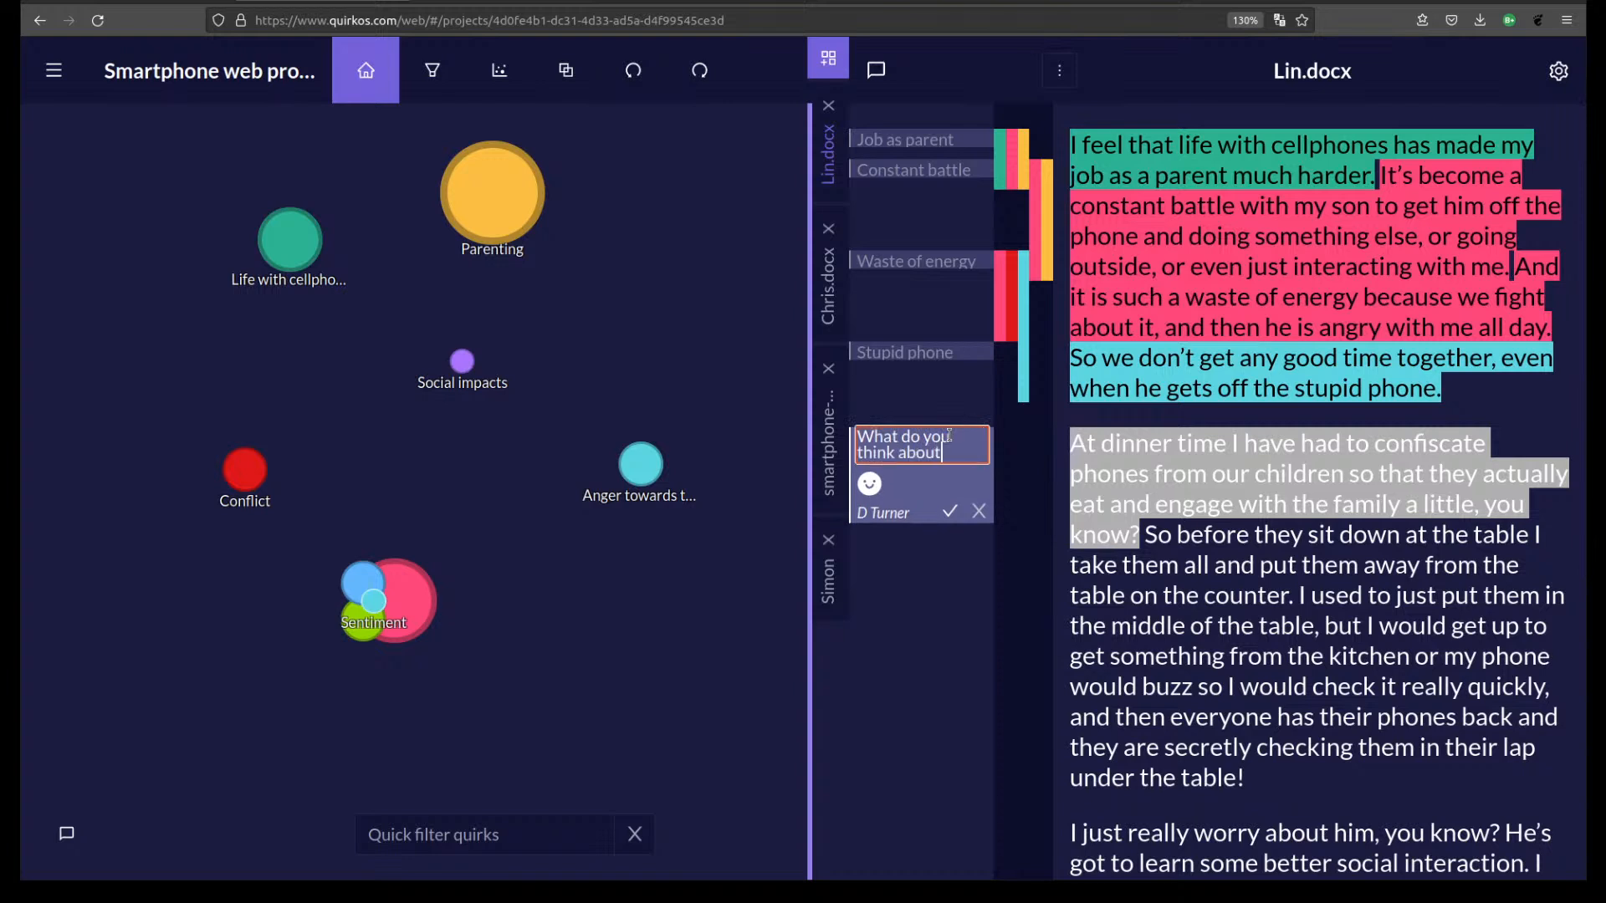
pyautogui.write(' this Brian?')
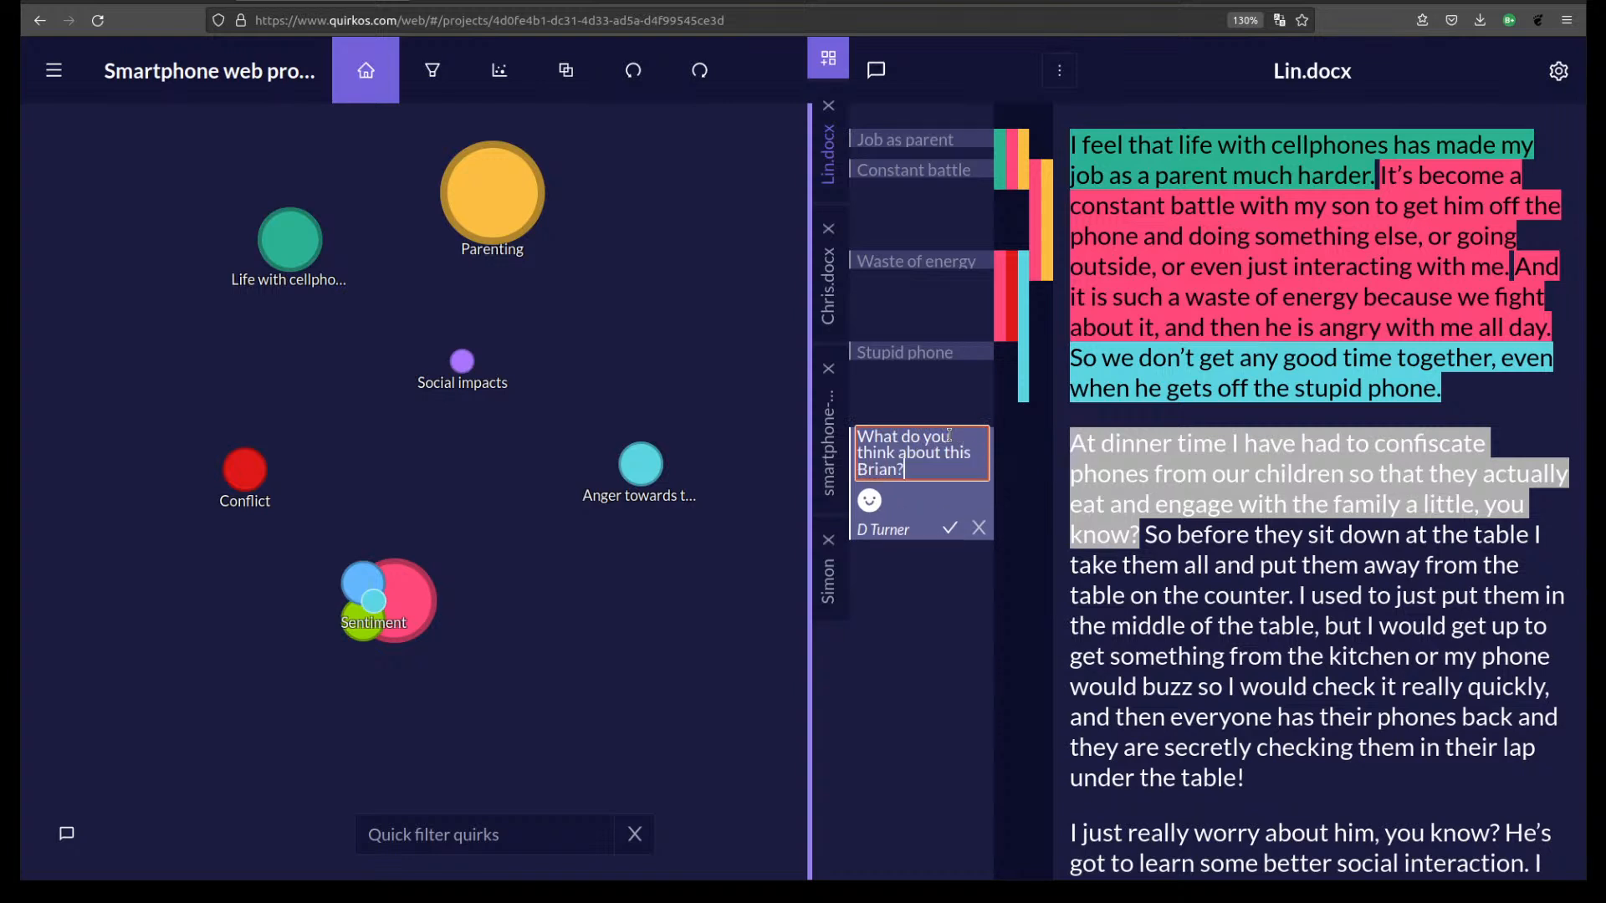
pyautogui.click(951, 528)
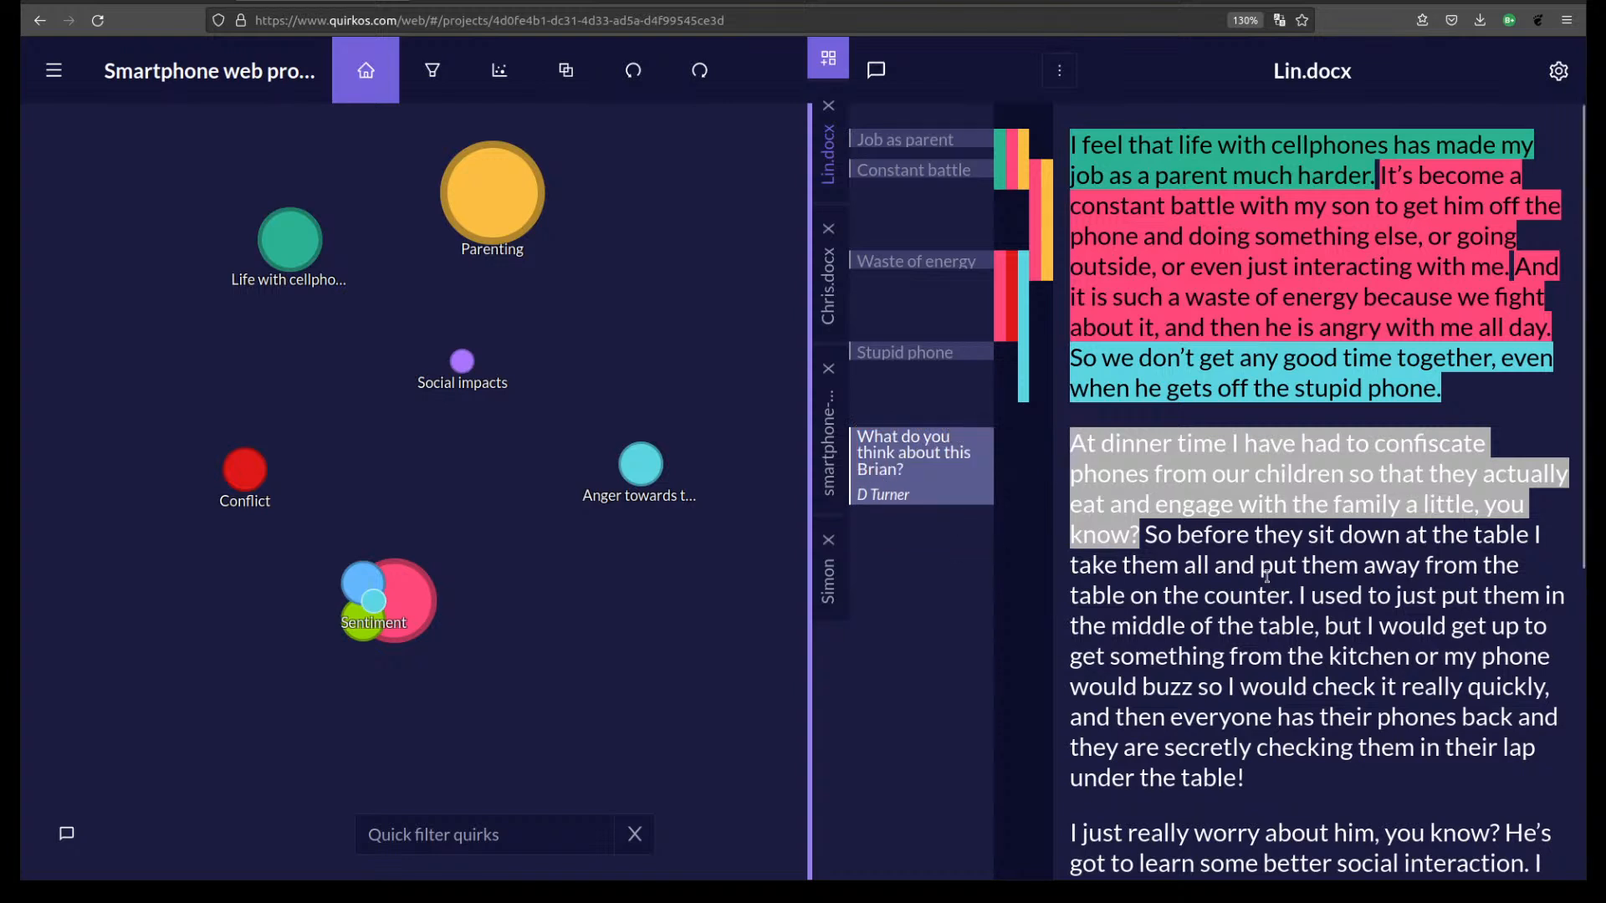
pyautogui.rightClick(954, 490)
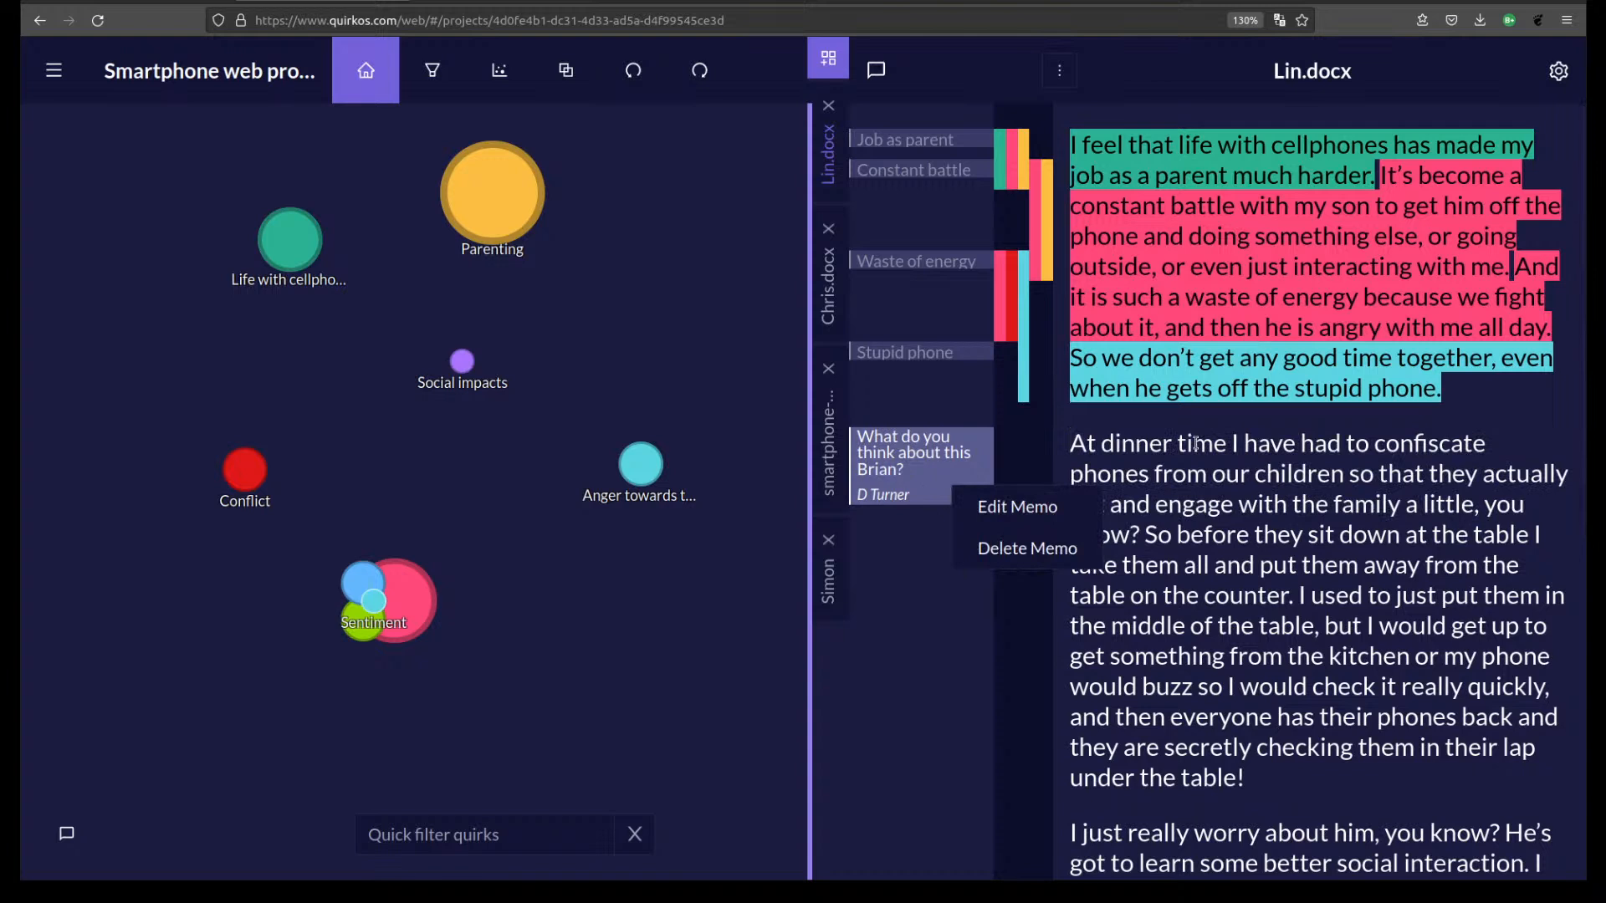
pyautogui.click(1025, 547)
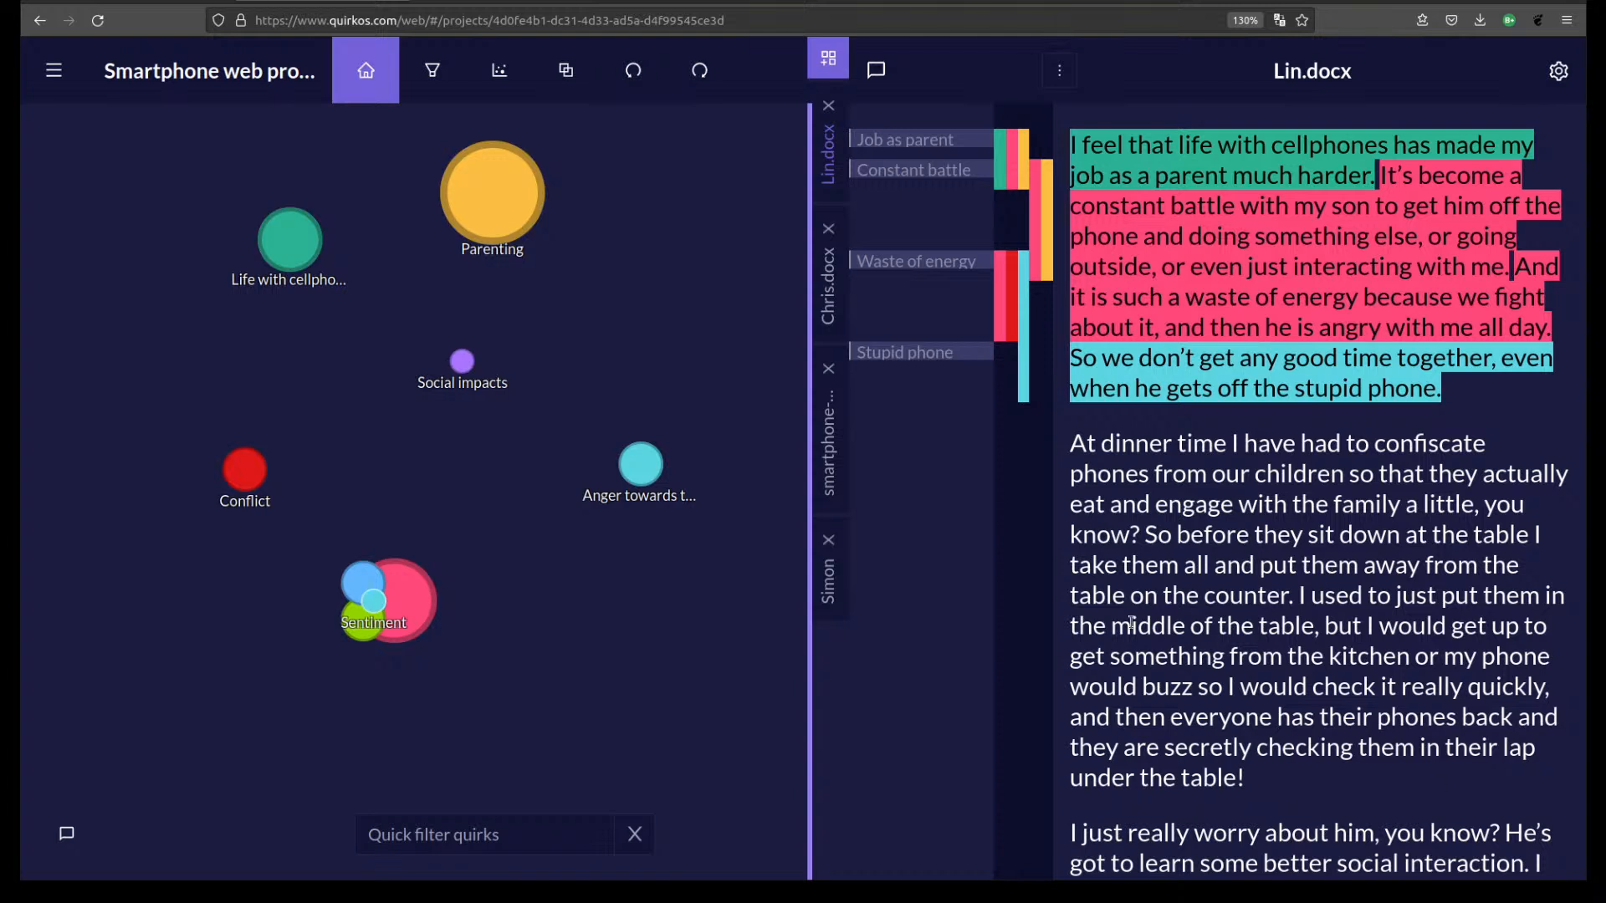
# Send the project chat messages "How would you describe this 'Anger' code", "I'm just starting my coding" and "Not sure how to describe 'anger' in this project".
pyautogui.click(66, 836)
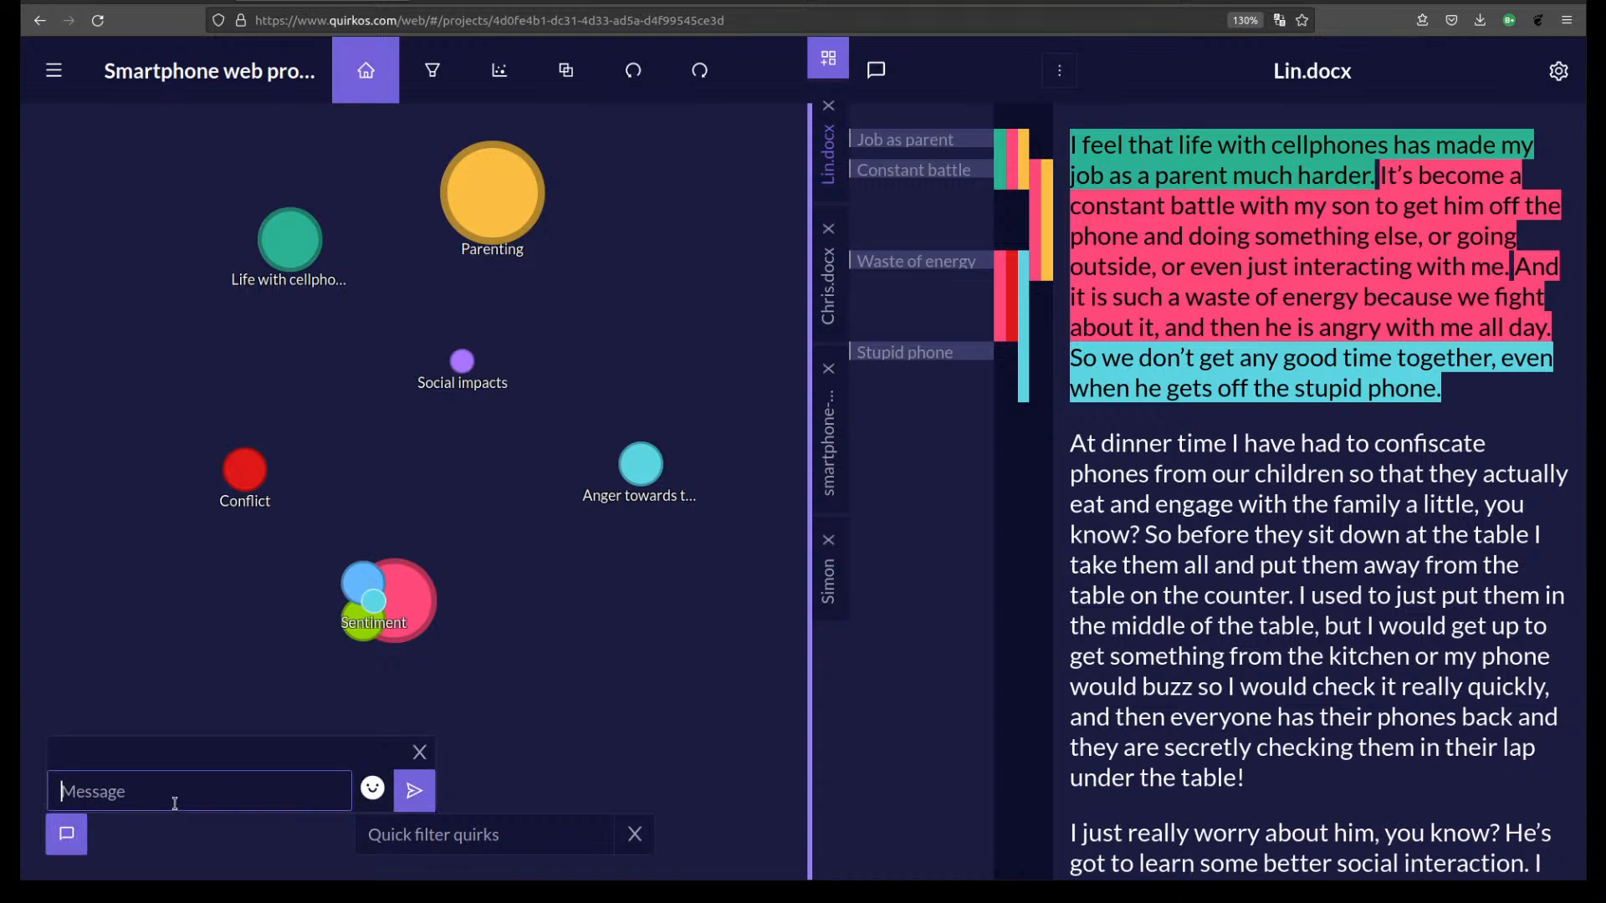
pyautogui.write("How would you describe this 'Anger' code")
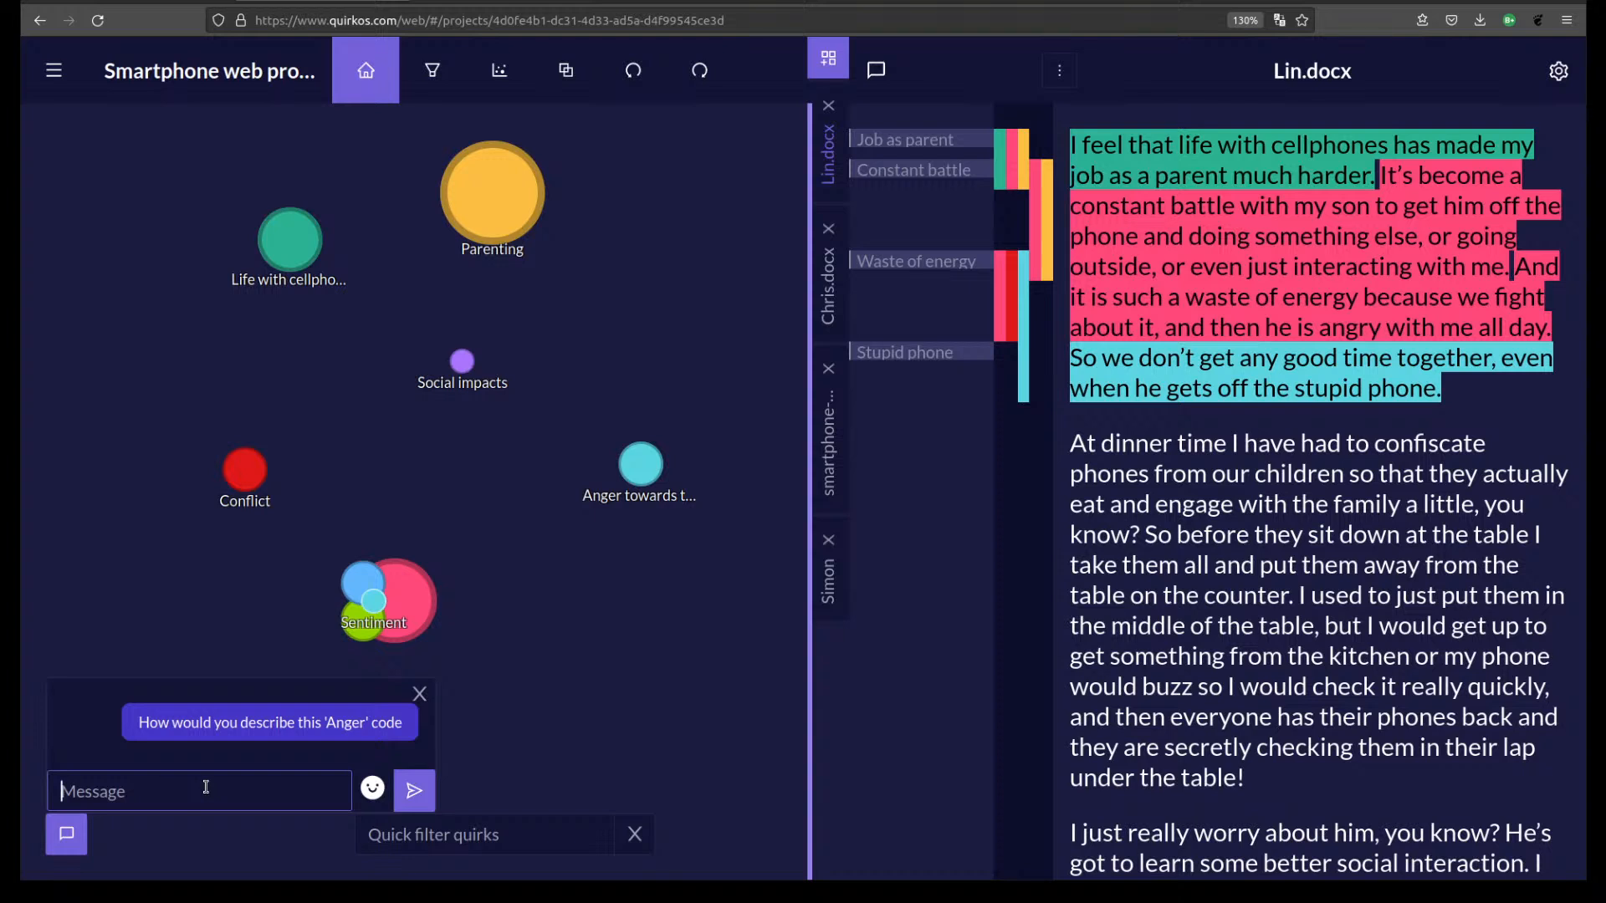
pyautogui.write("I'm just starting my coding")
pyautogui.press('Return')
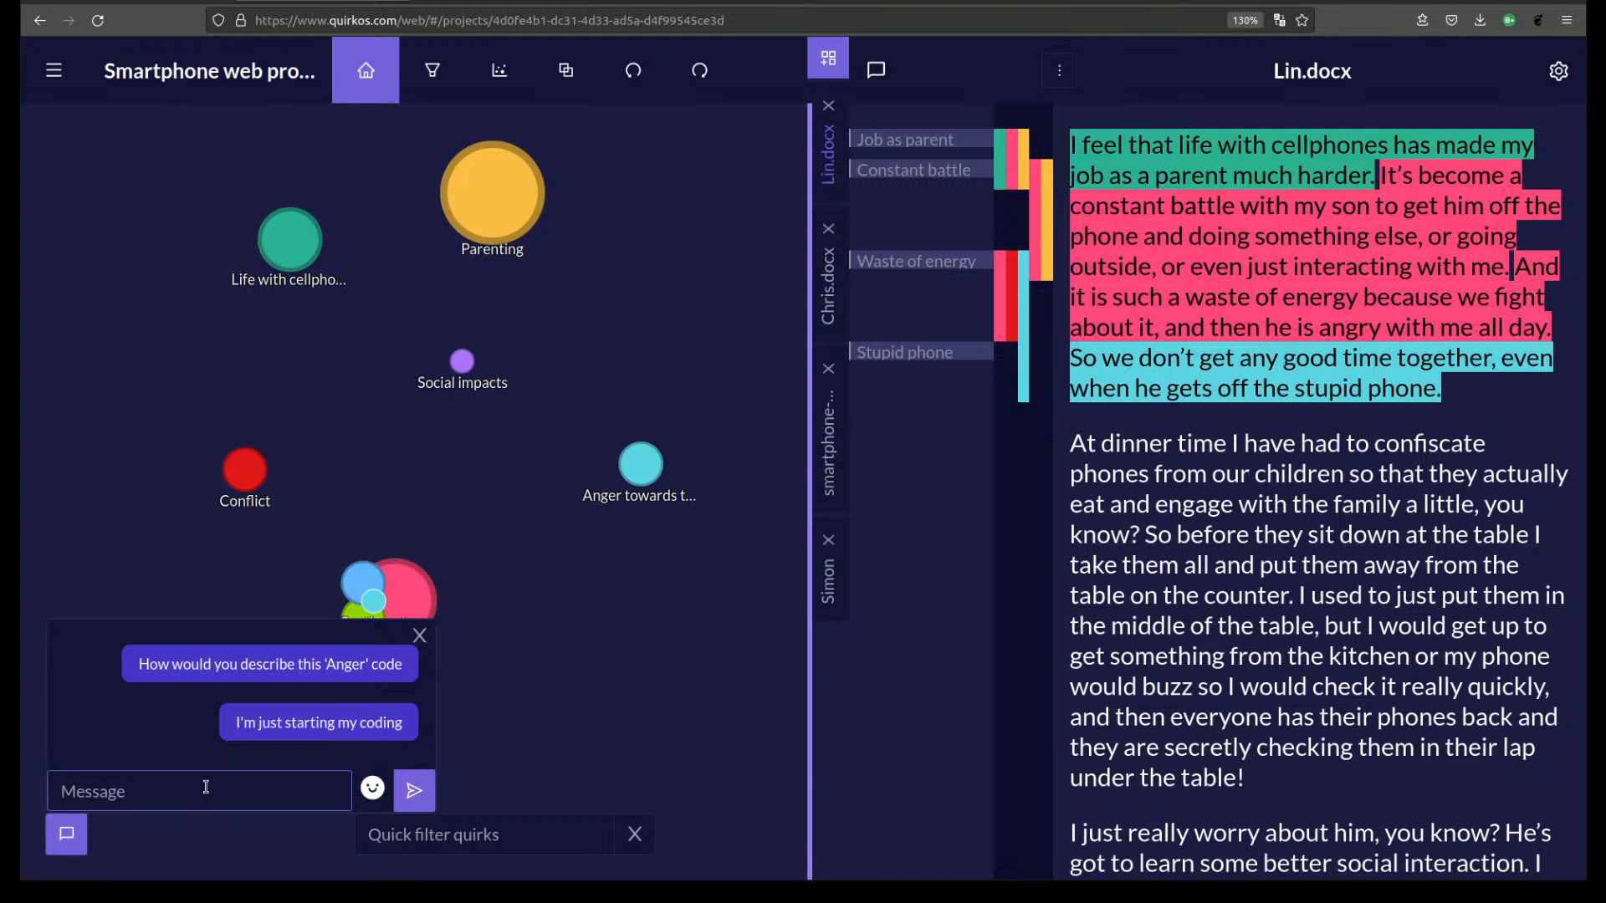
pyautogui.write("Not sure how to describe 'anger' in this p")
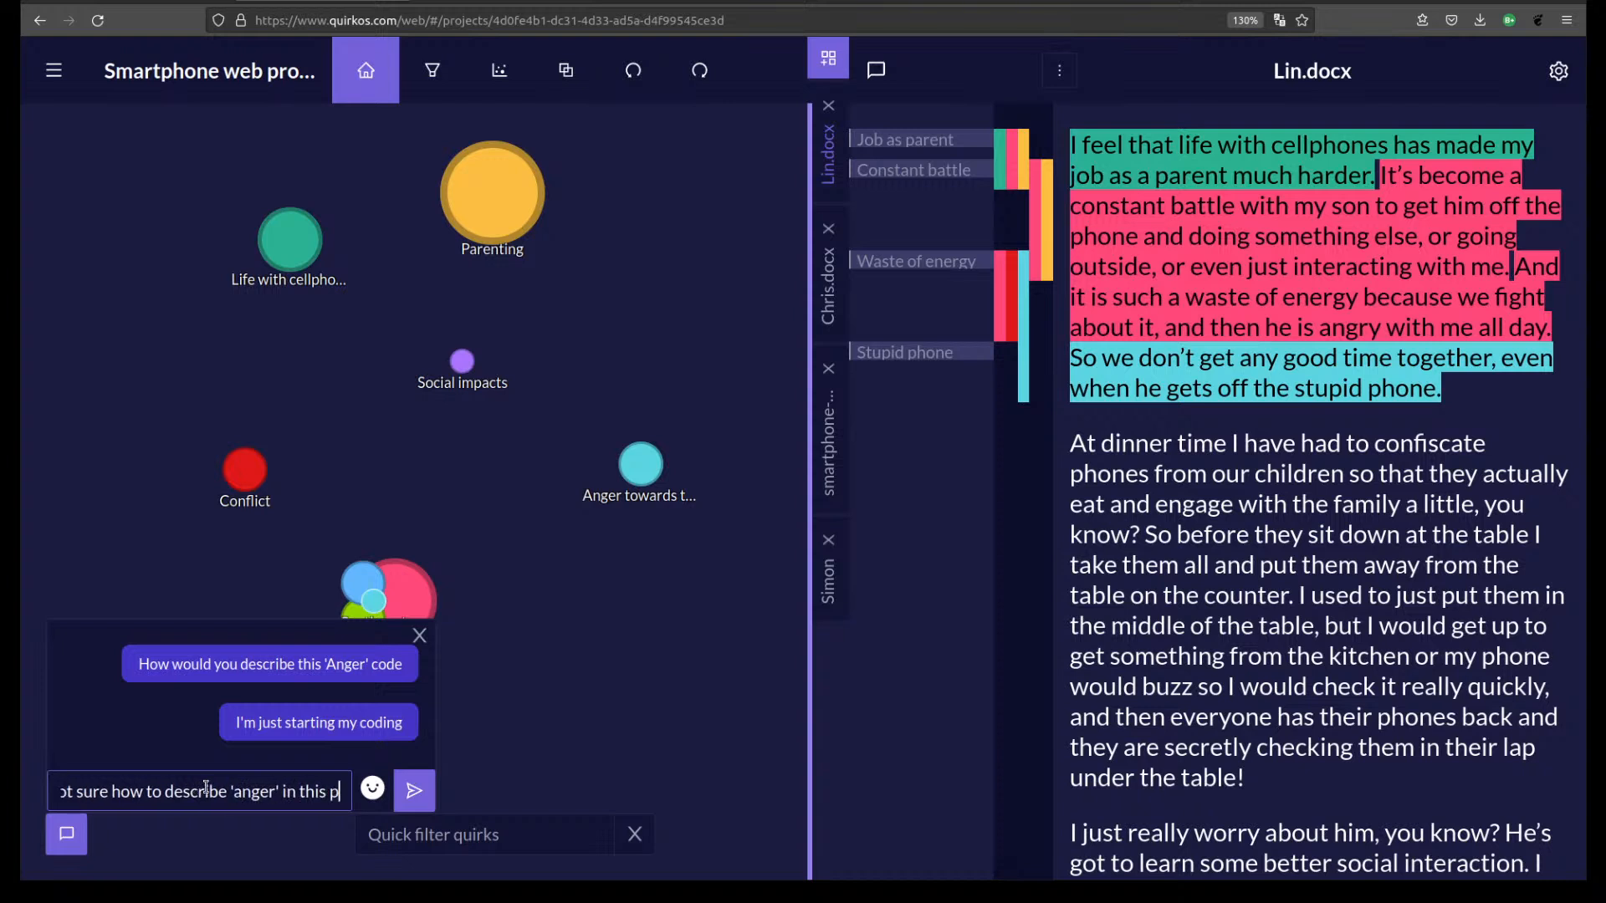
pyautogui.write('roject')
pyautogui.press('Return')
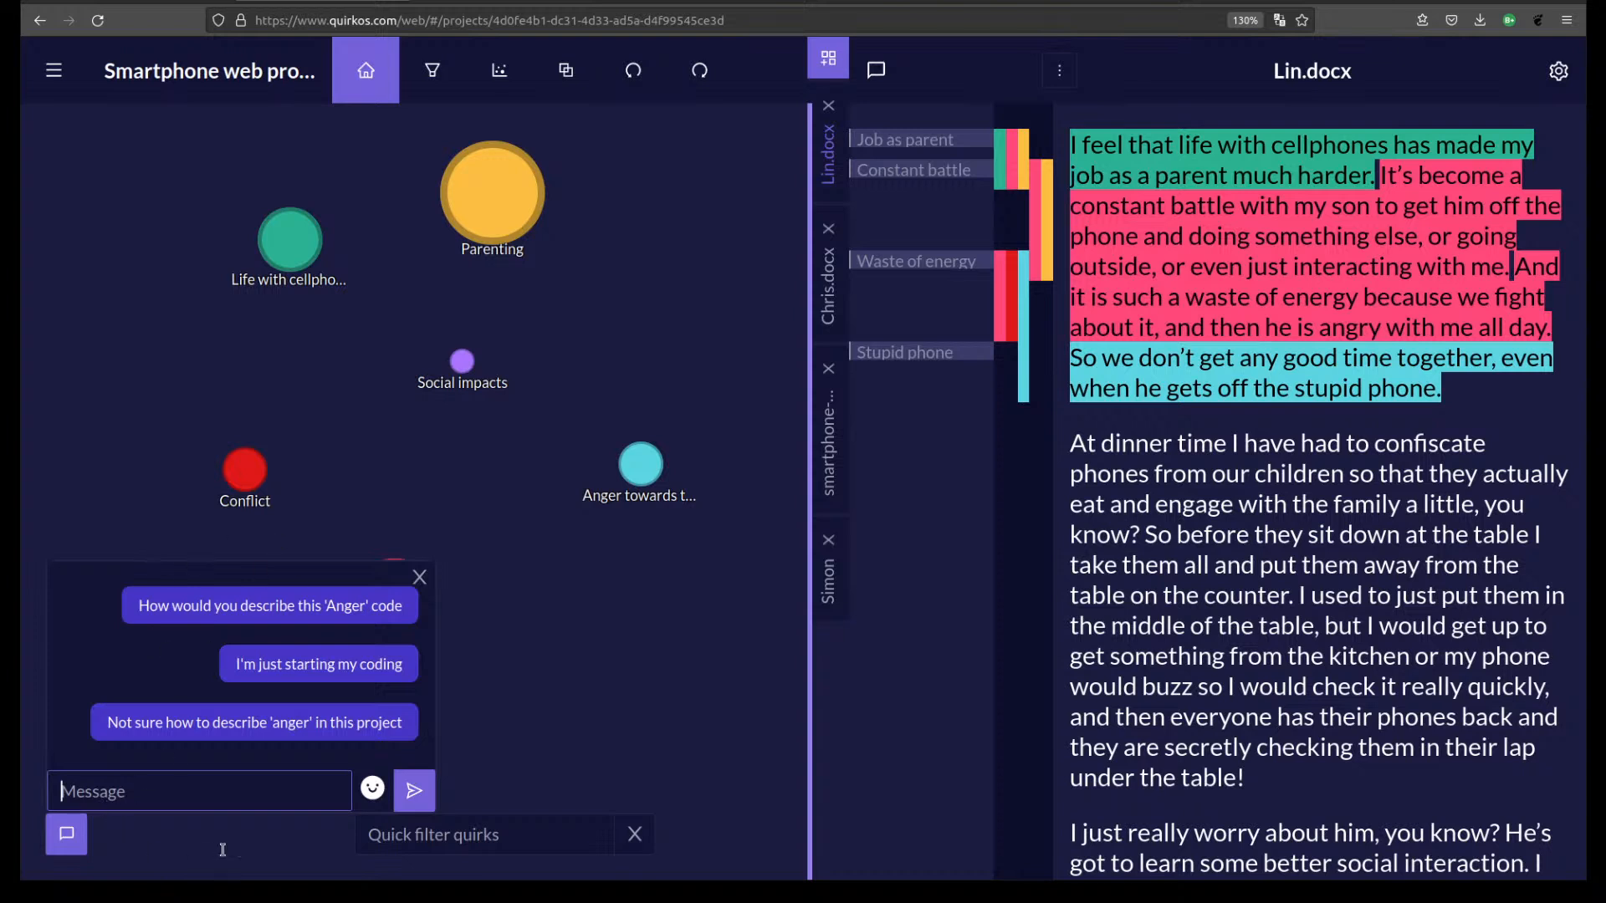
pyautogui.click(67, 838)
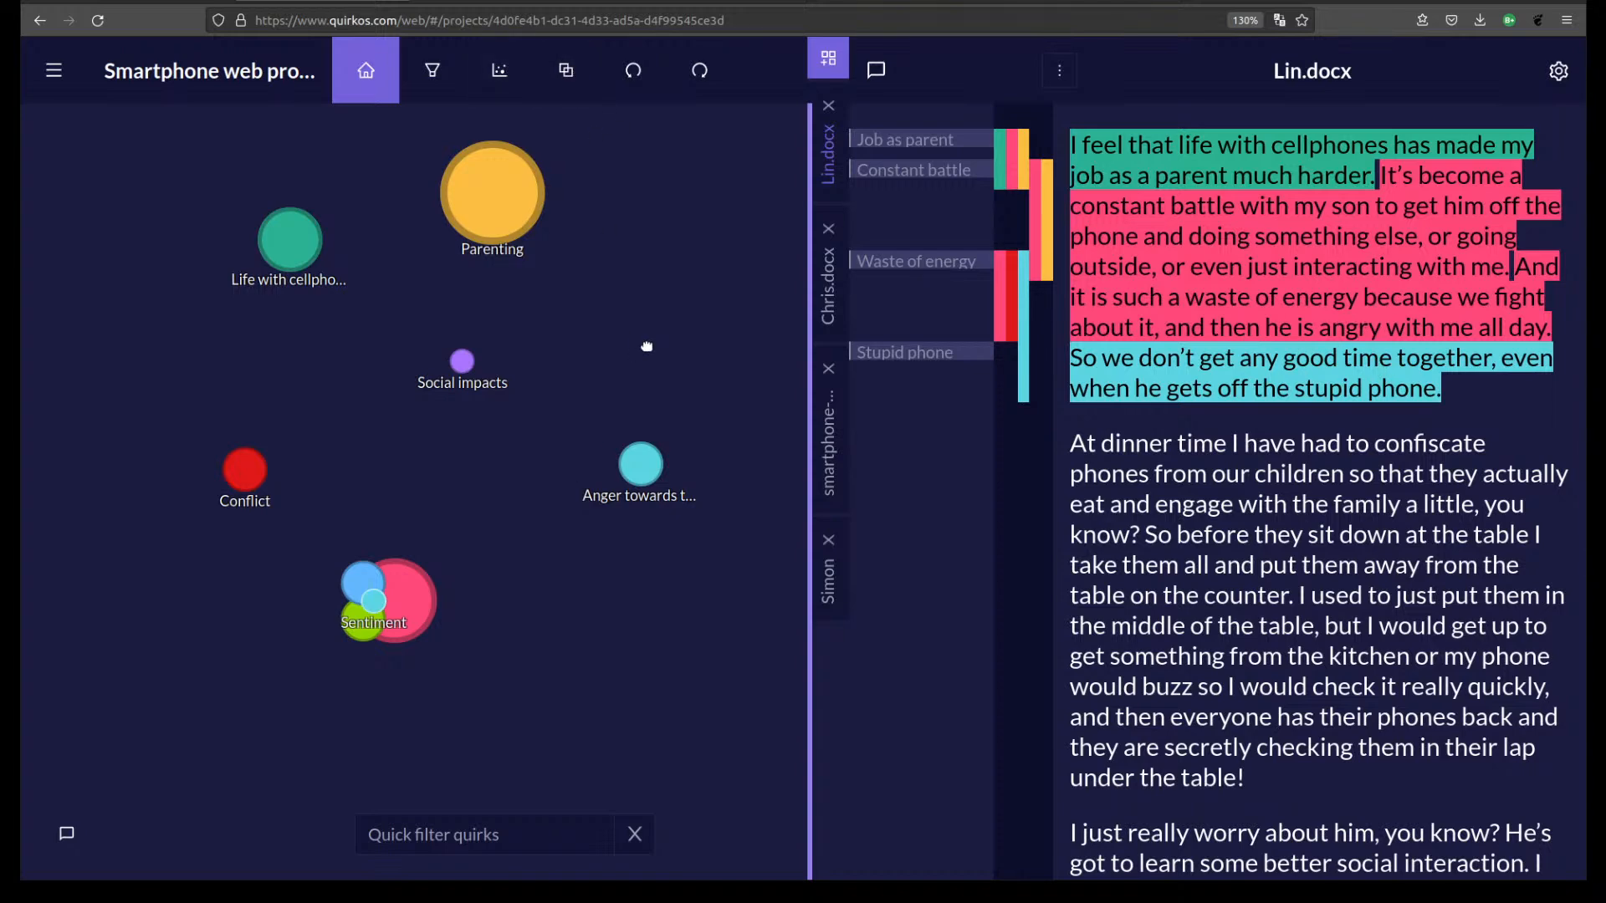
# Display the project's word cloud and widen its pane so more room is given to the cloud than to the source text.
pyautogui.click(499, 69)
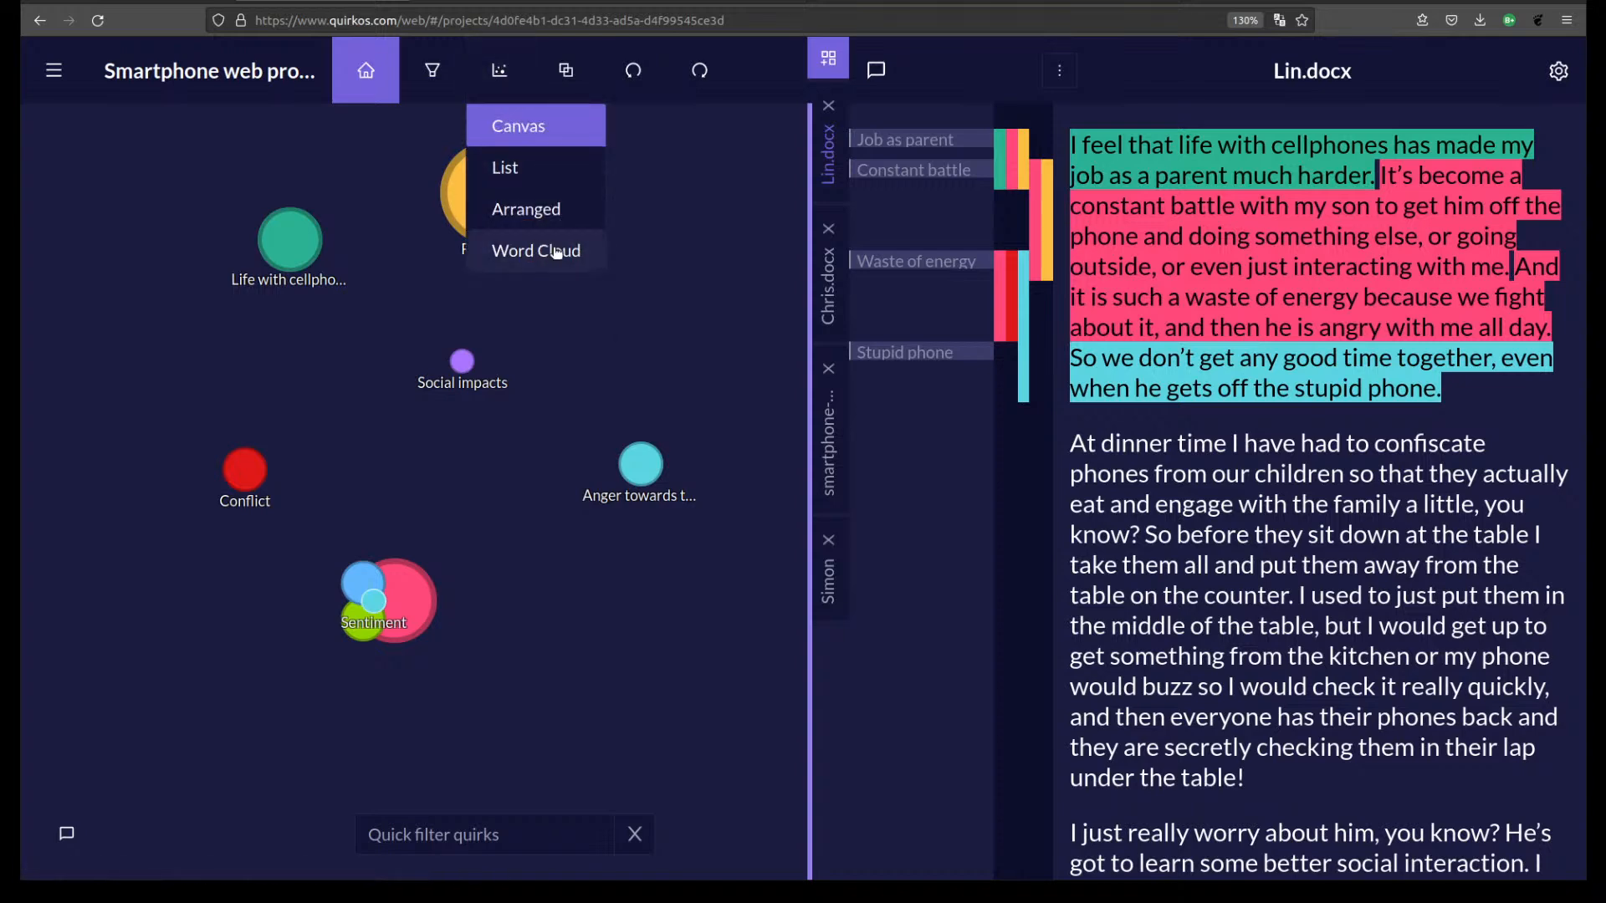
pyautogui.click(552, 249)
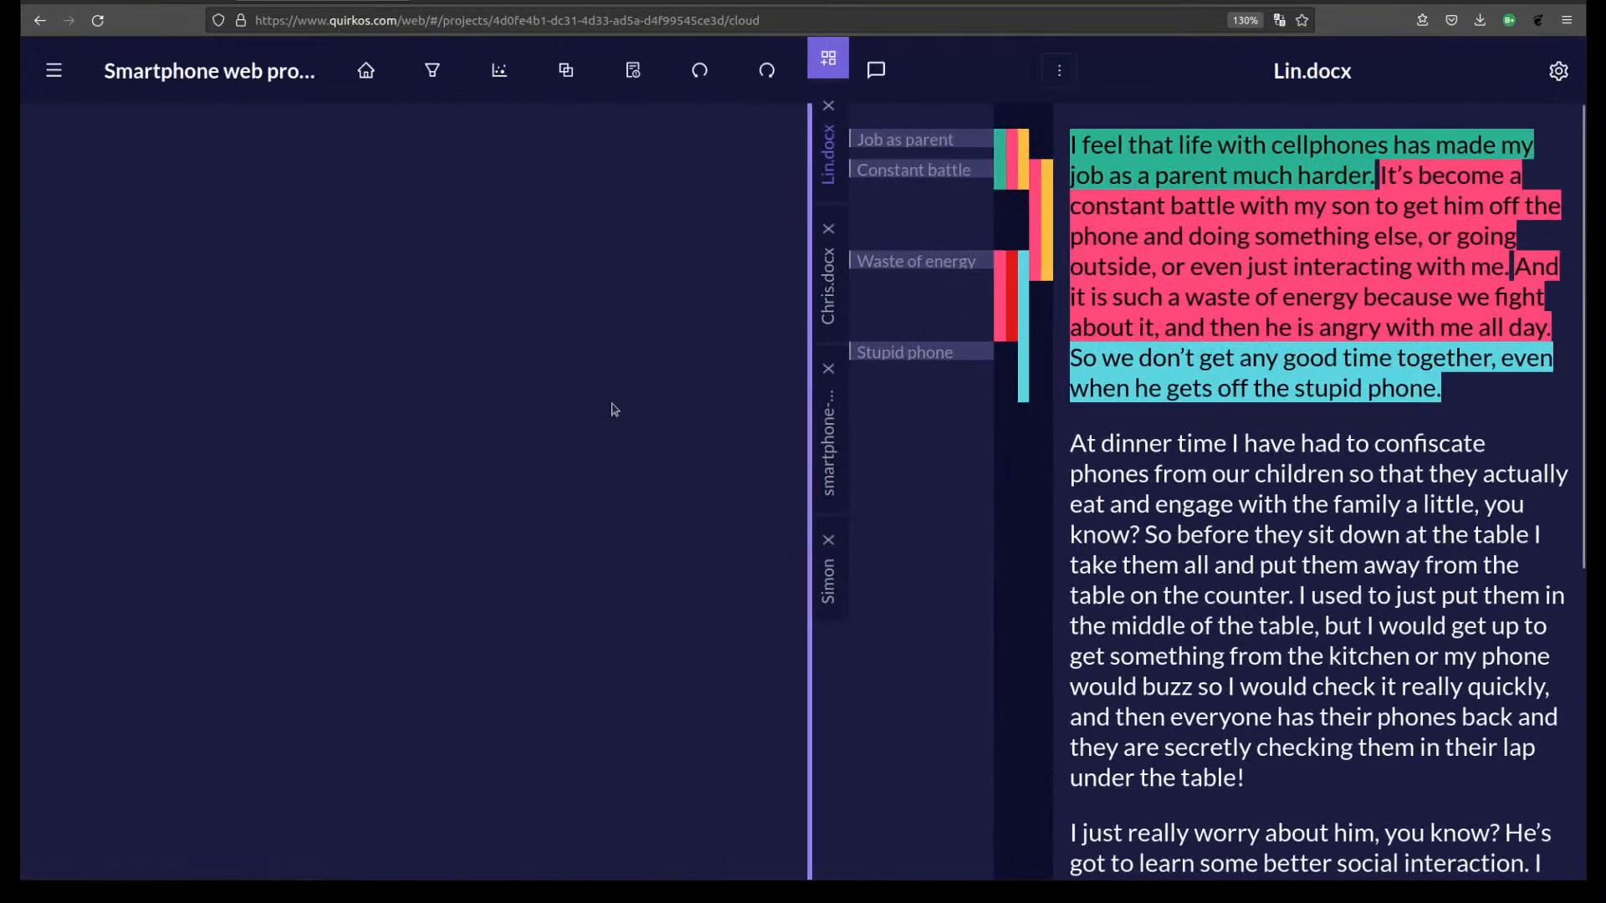
pyautogui.moveTo(810, 446); pyautogui.dragTo(1080, 482)
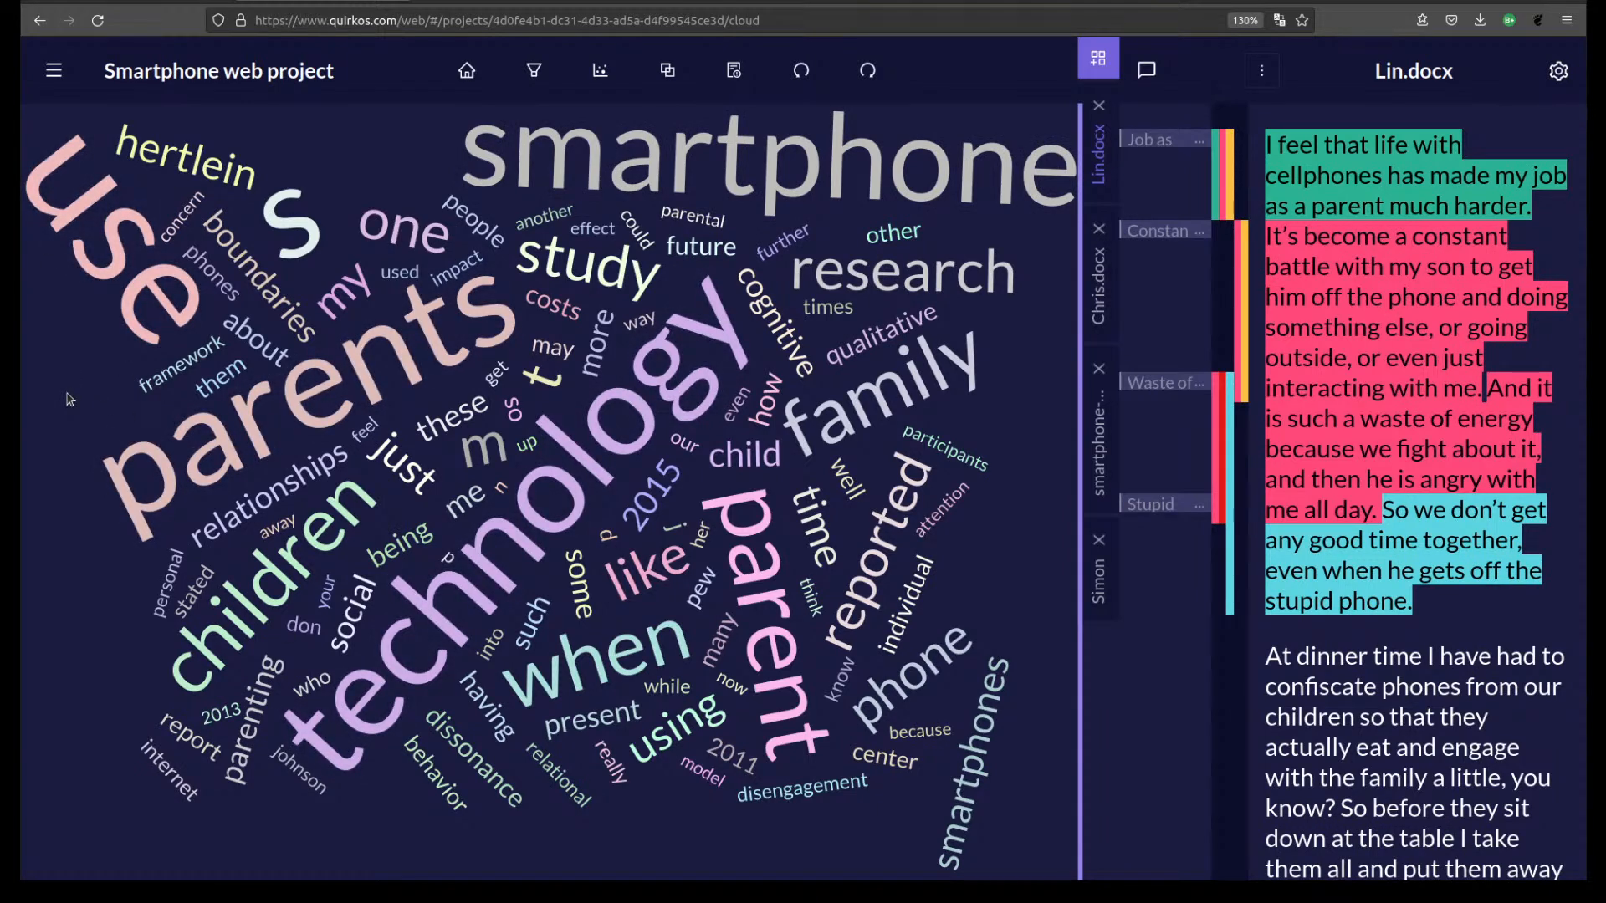
# Open the source smartphone-article.pdf beside the word cloud and skim through its text.
pyautogui.click(1100, 456)
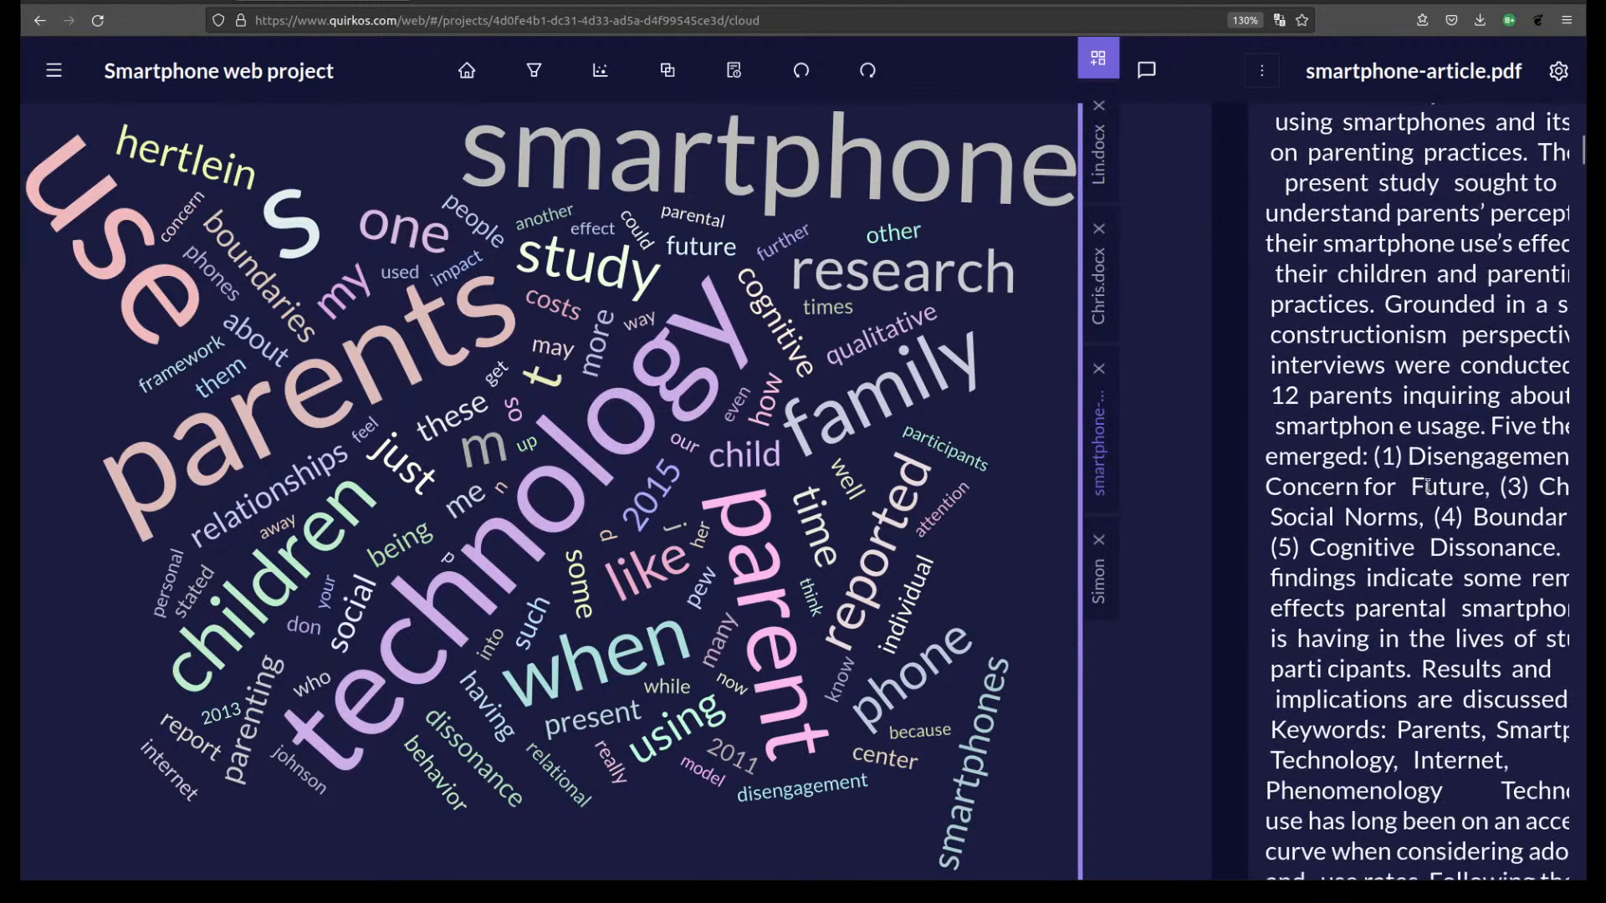
pyautogui.scroll(-12, 1464, 464)
pyautogui.scroll(-8, 1474, 485)
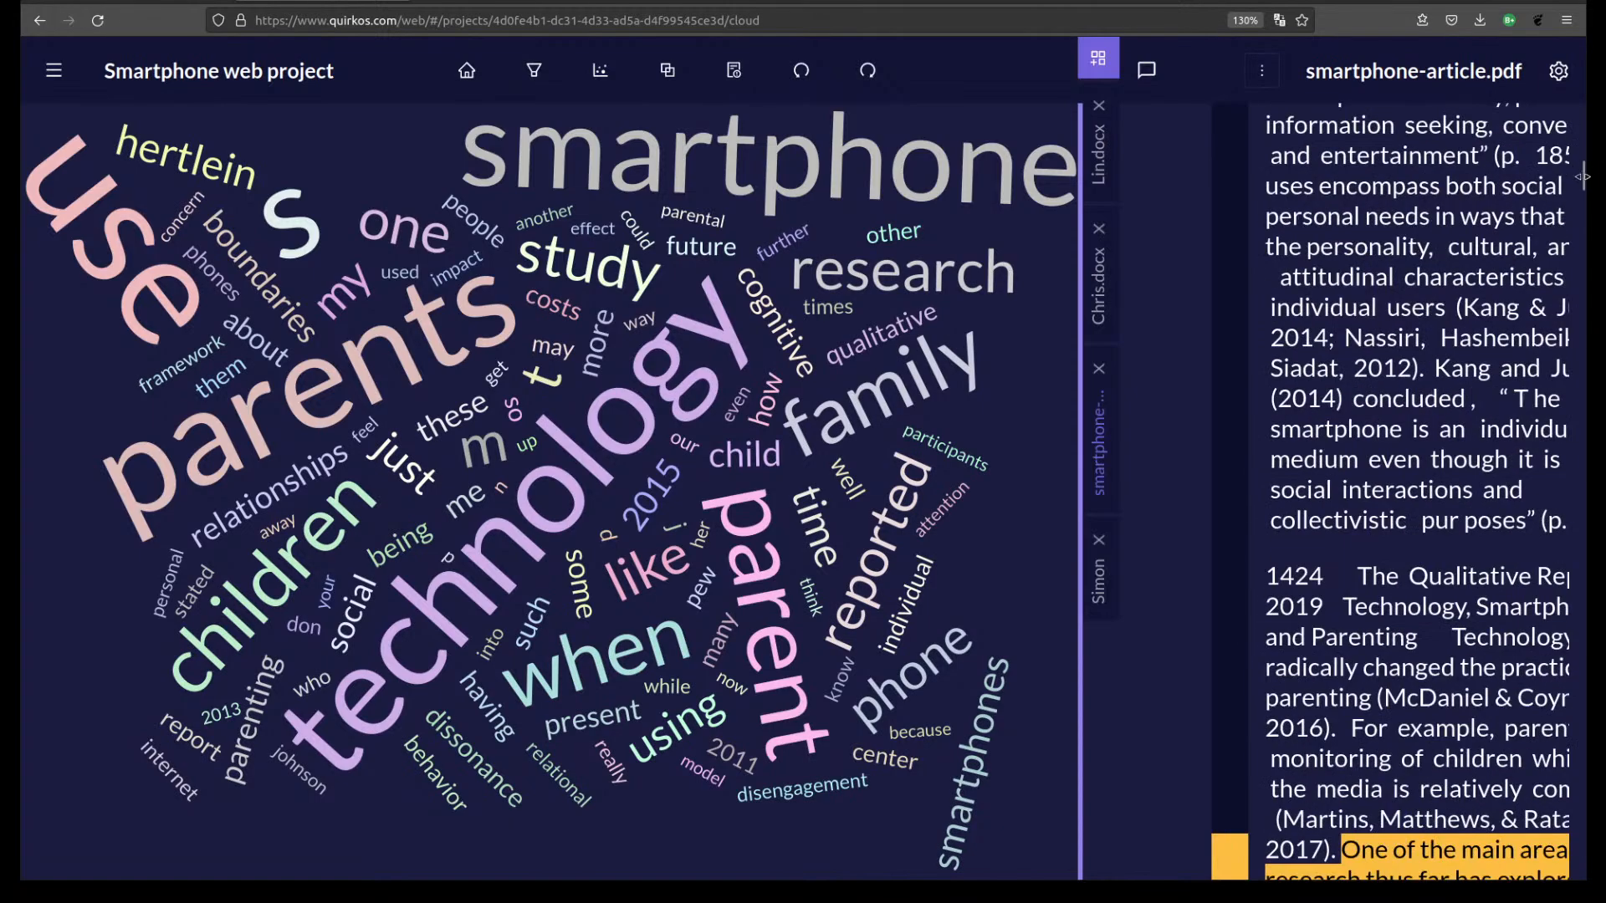
pyautogui.scroll(-1, 1584, 192)
pyautogui.moveTo(1584, 193); pyautogui.dragTo(1583, 301)
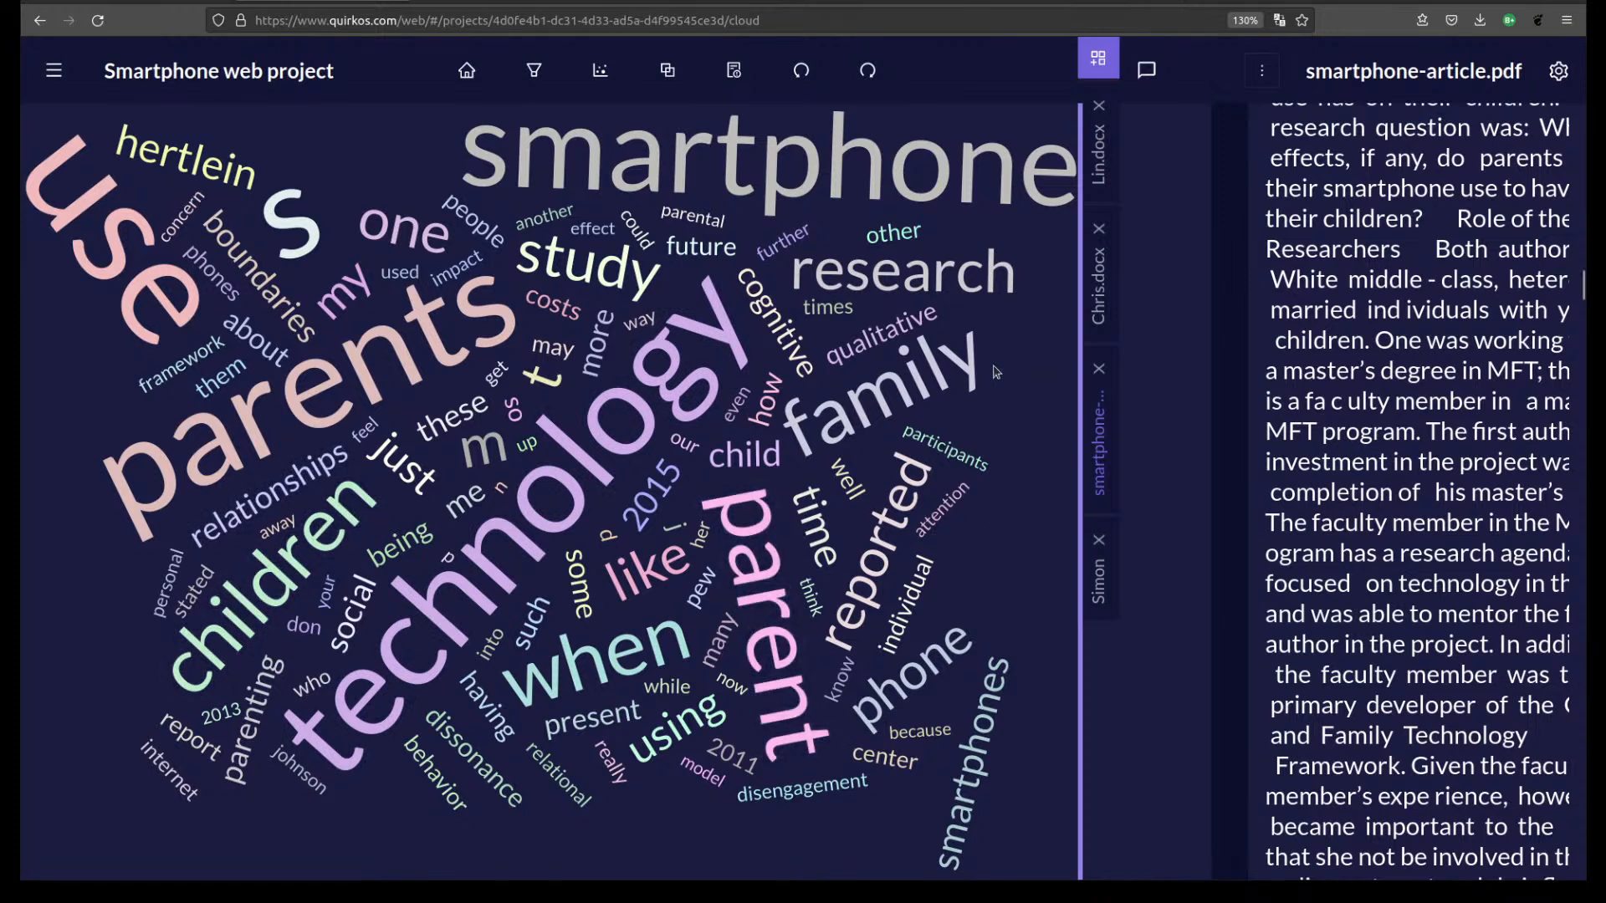
# Run a text search query for the word "parent" from the word cloud and read the matches listed under No Name.
pyautogui.click(770, 599)
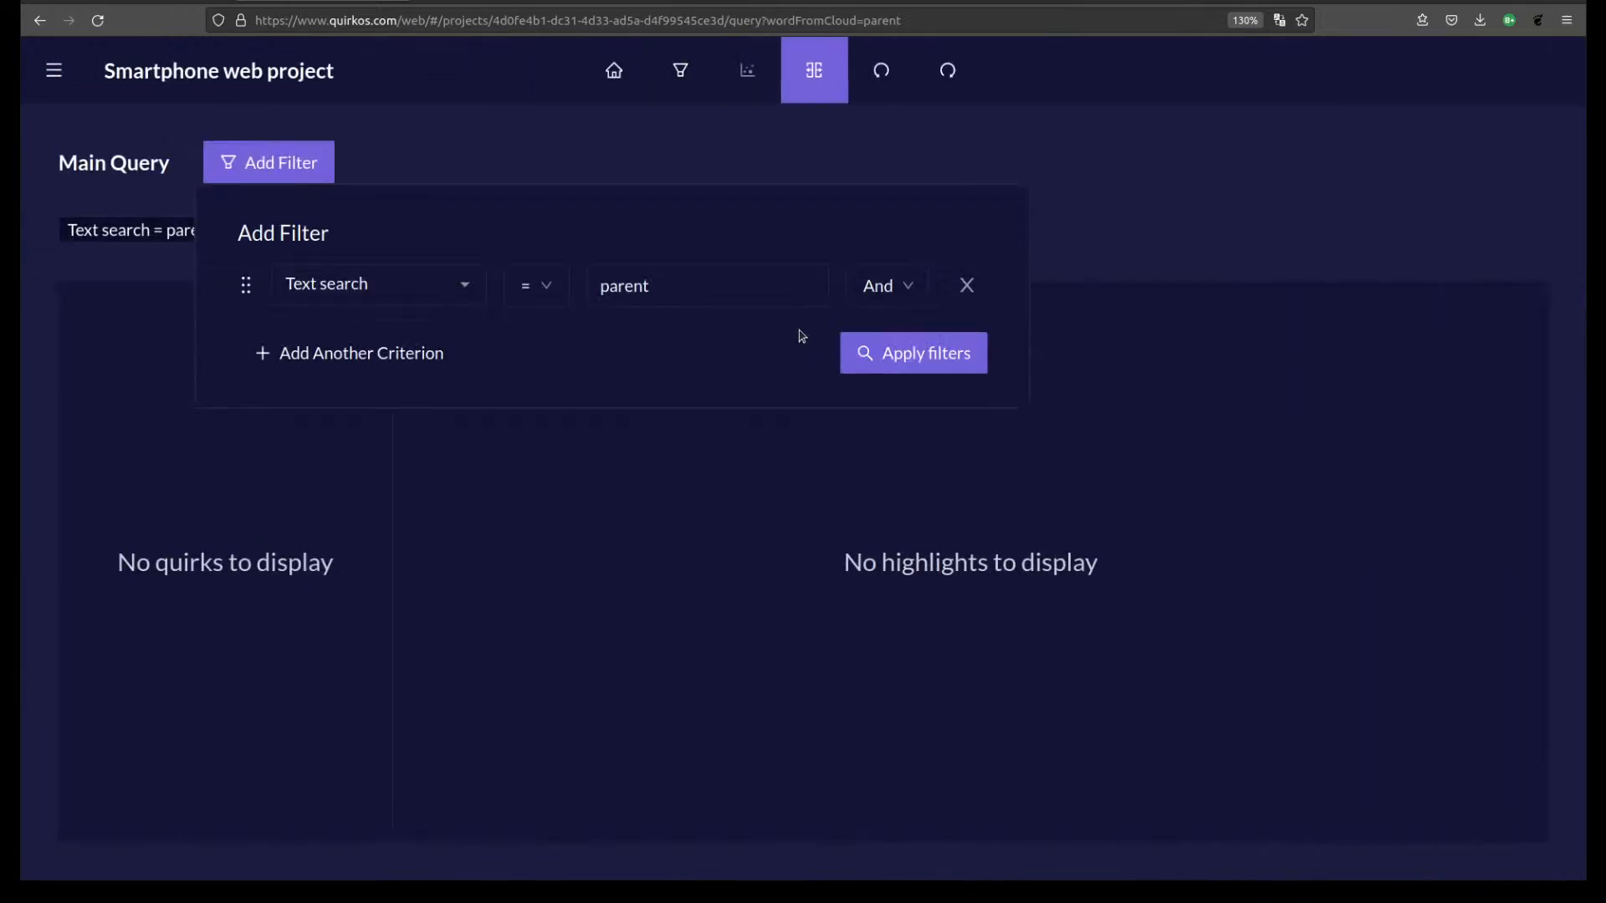
pyautogui.click(966, 358)
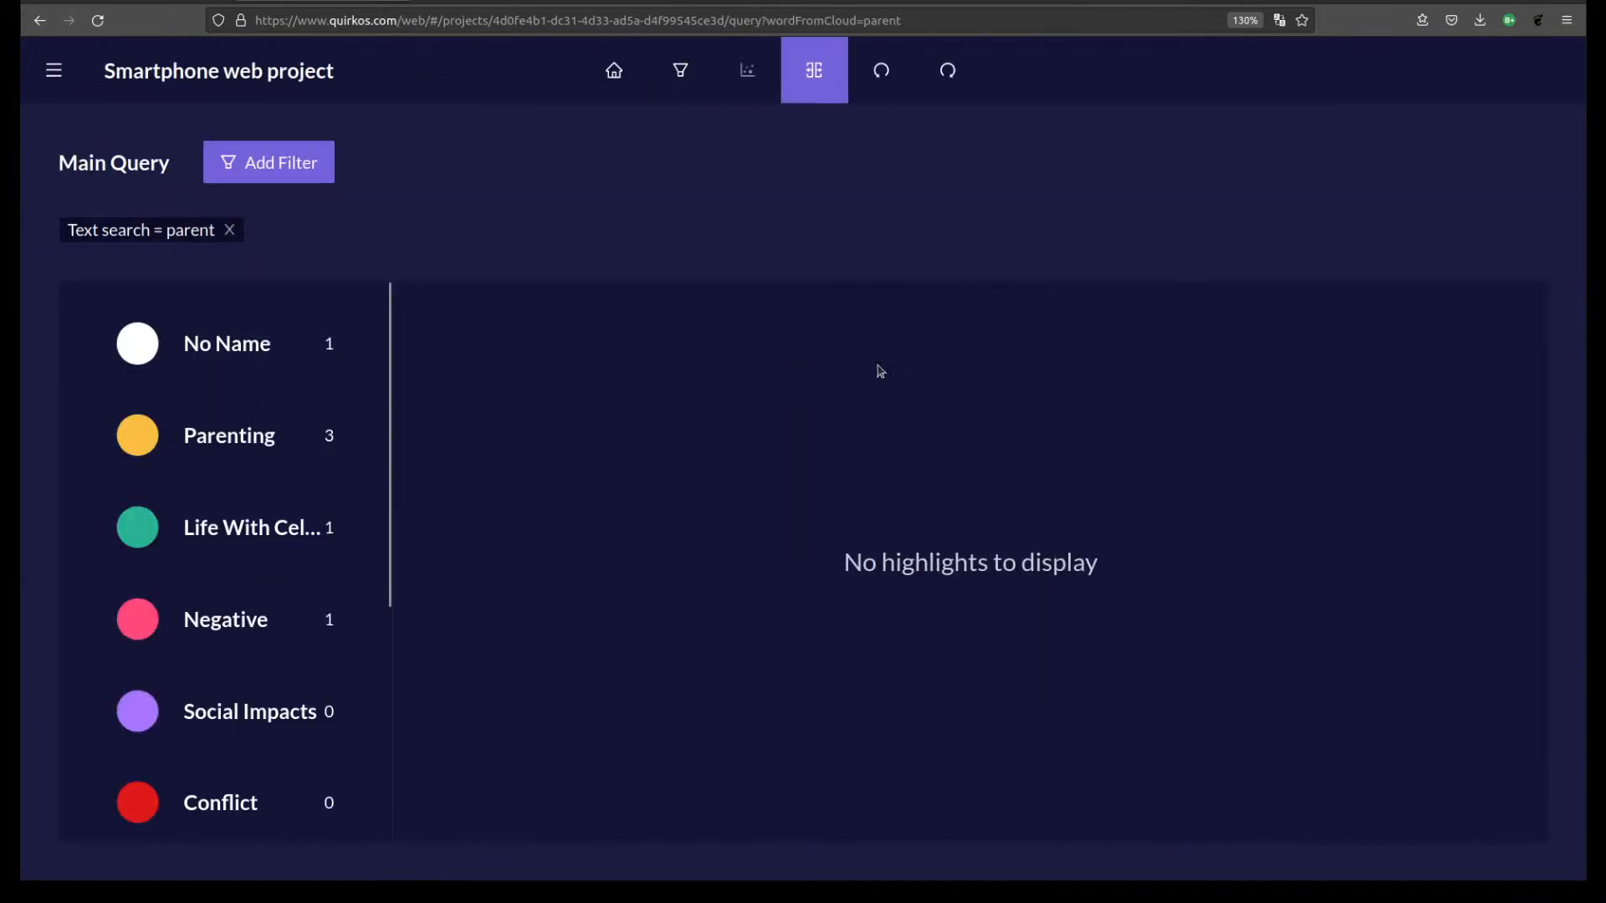
pyautogui.click(248, 326)
pyautogui.scroll(-5, 901, 612)
pyautogui.scroll(-5, 901, 611)
pyautogui.moveTo(772, 607); pyautogui.dragTo(1041, 713)
pyautogui.scroll(-15, 1085, 669)
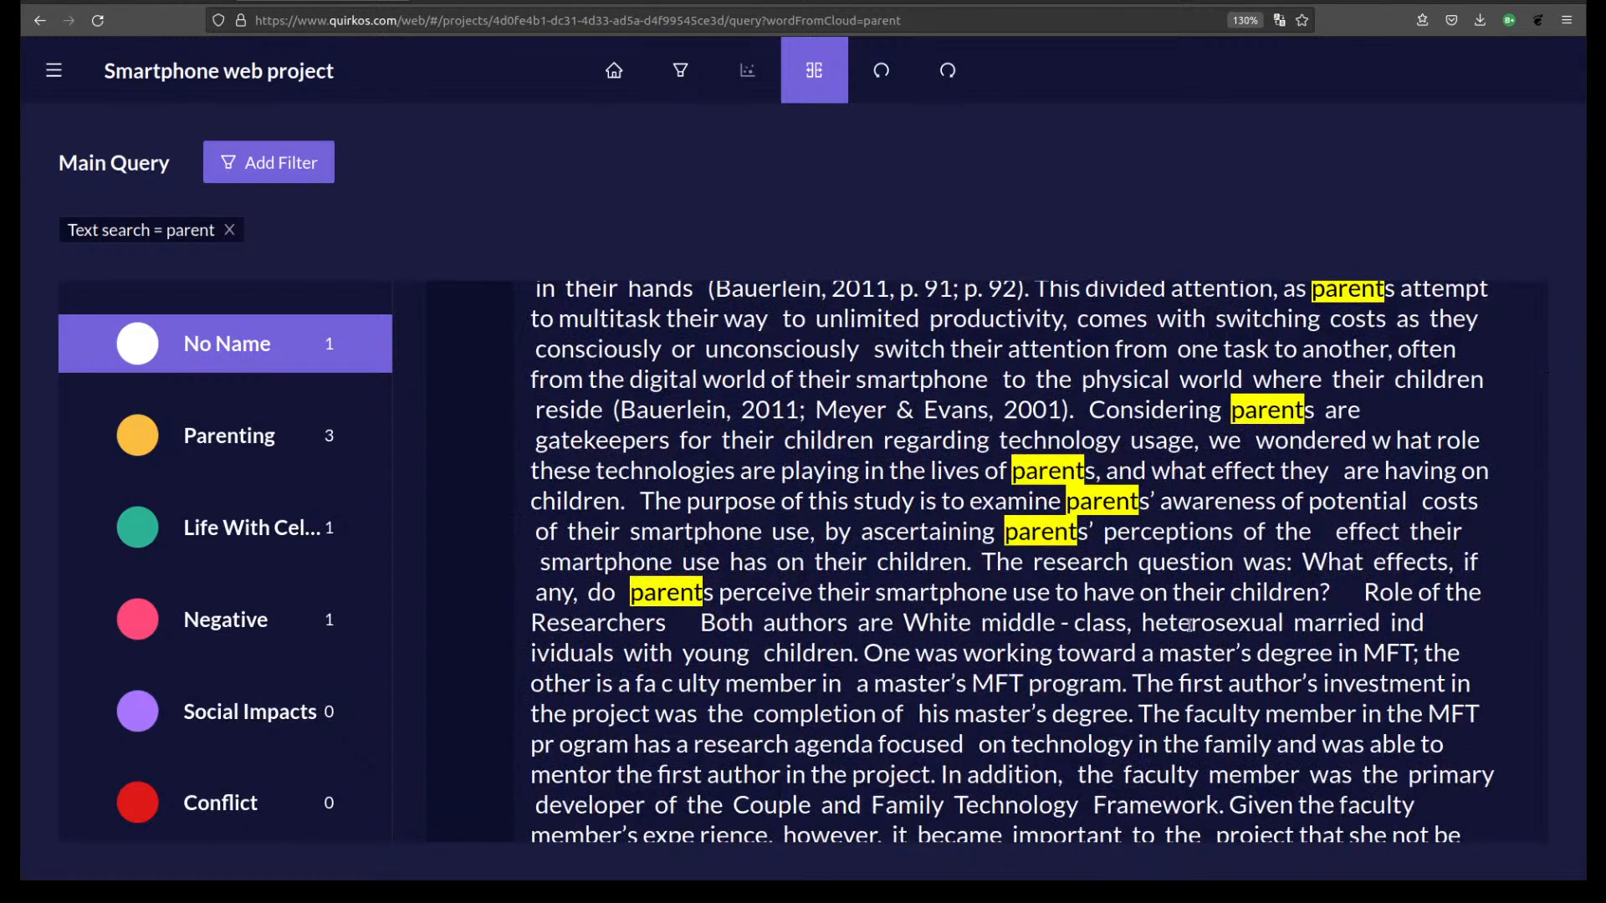
# Review the "parent" query results for the Parenting quirk and the Life with cellphones quirk.
pyautogui.click(301, 441)
pyautogui.click(260, 435)
pyautogui.click(171, 437)
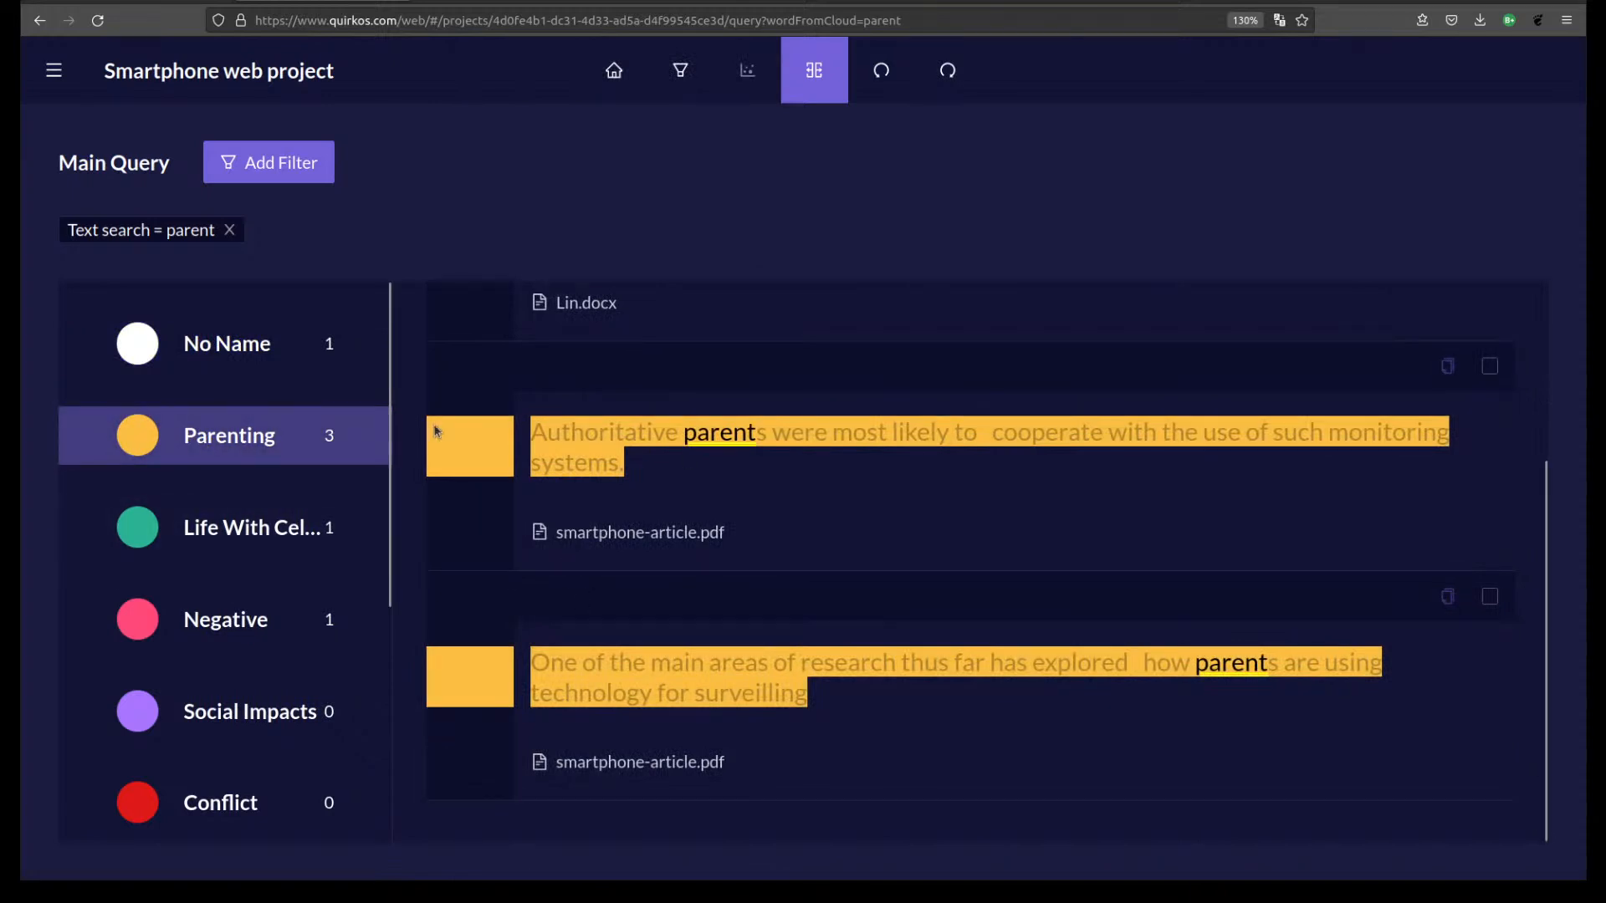
pyautogui.click(288, 527)
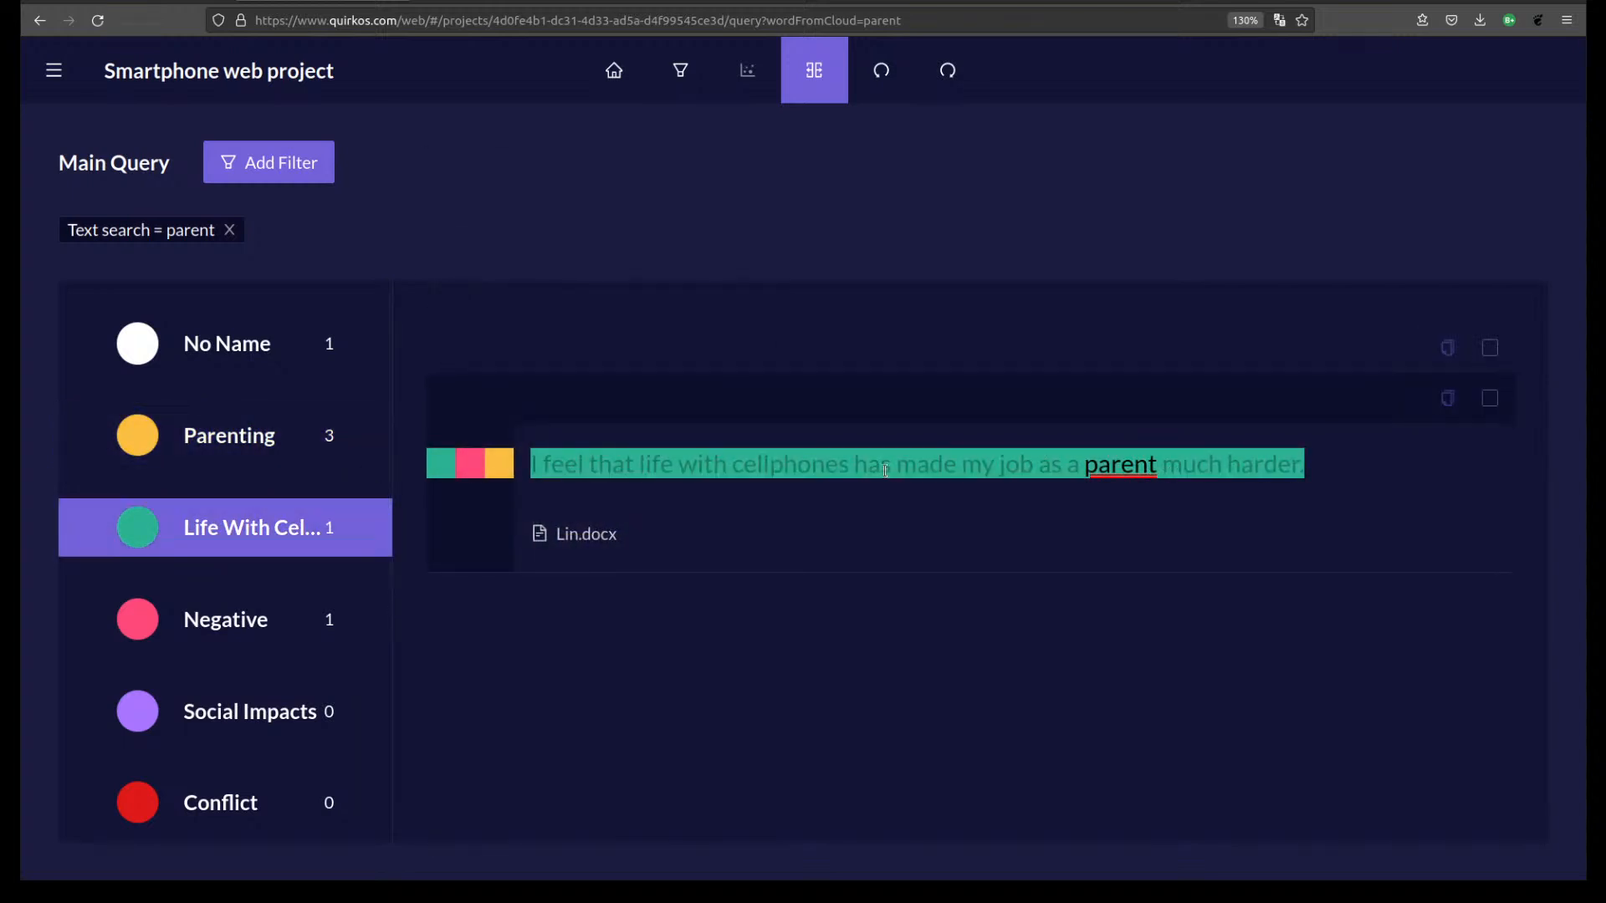
pyautogui.click(284, 535)
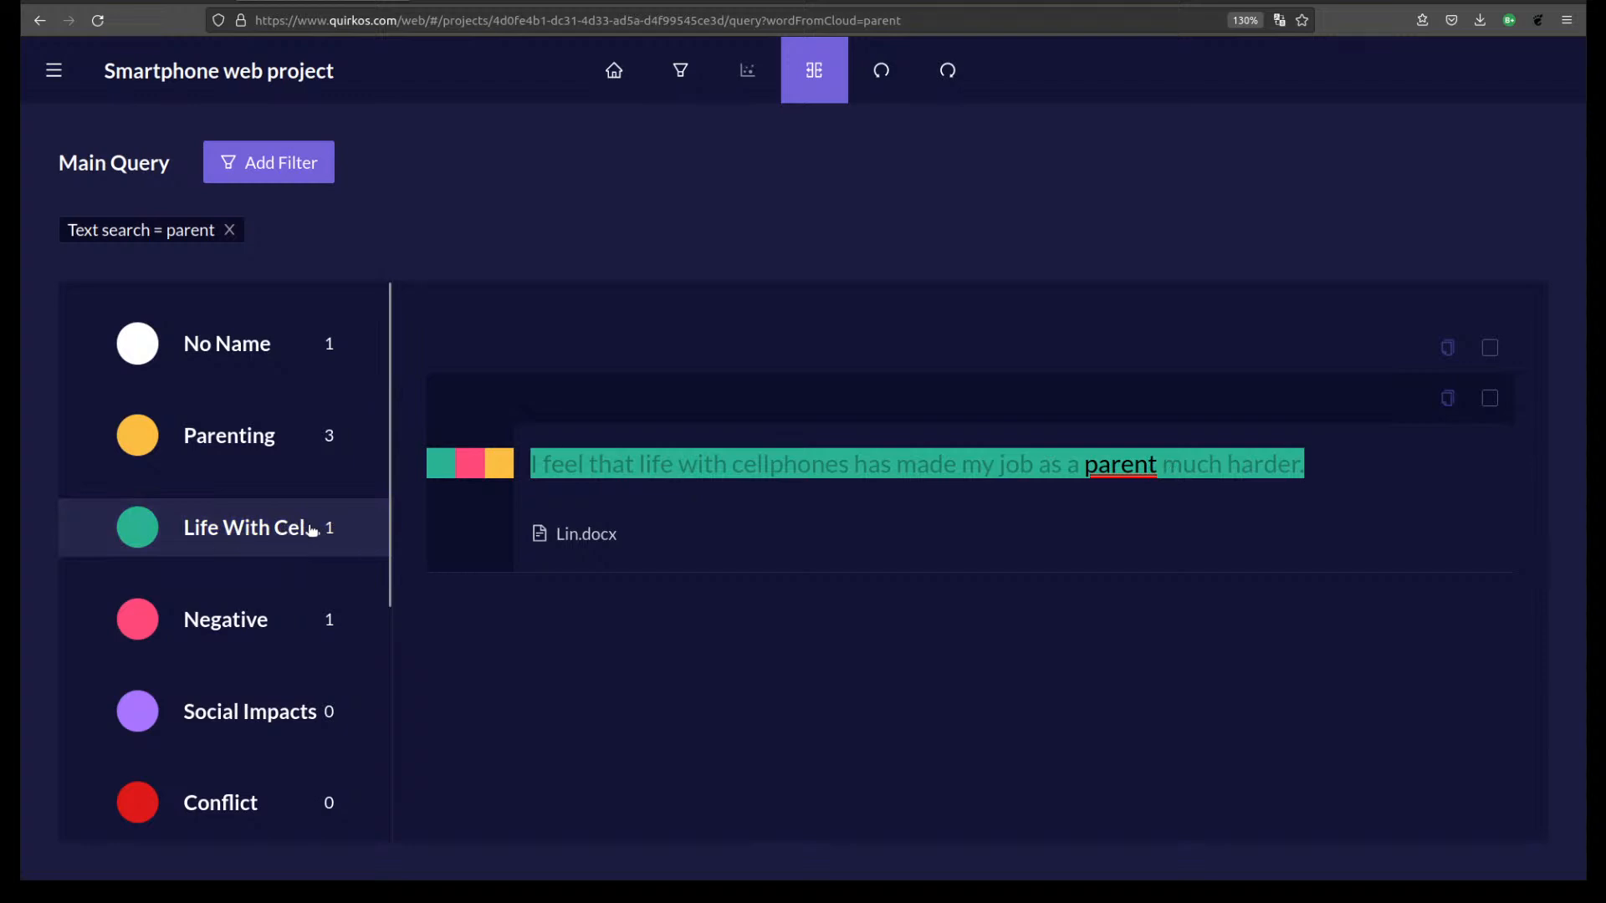
pyautogui.click(308, 529)
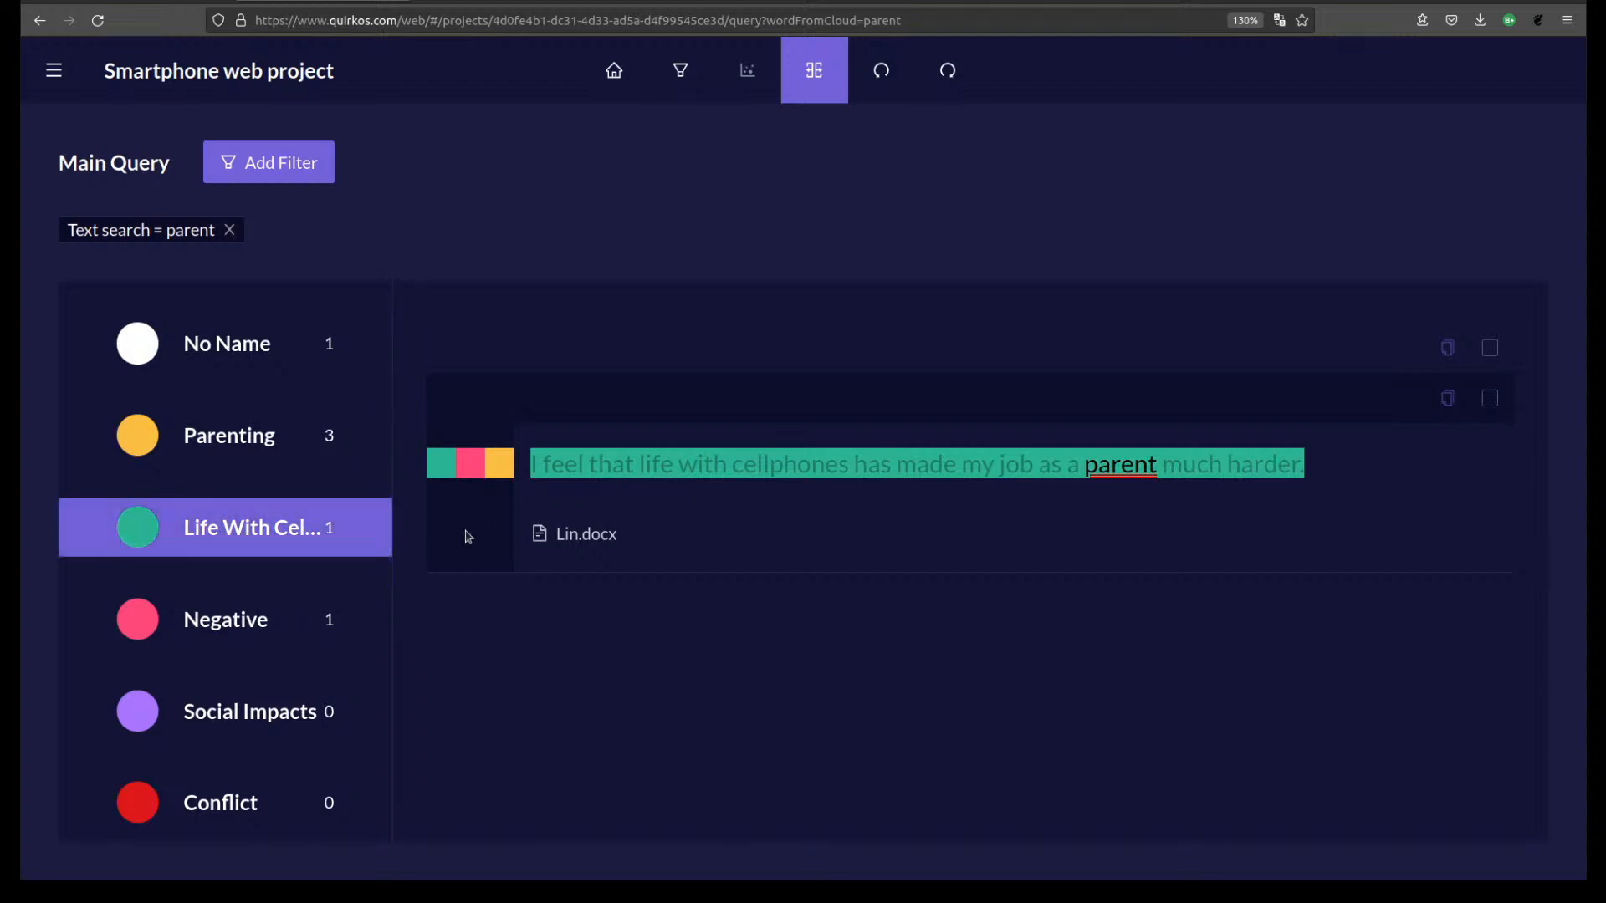
# Leave the query results, view the project's word cloud once more, and return to the quirk canvas.
pyautogui.click(612, 71)
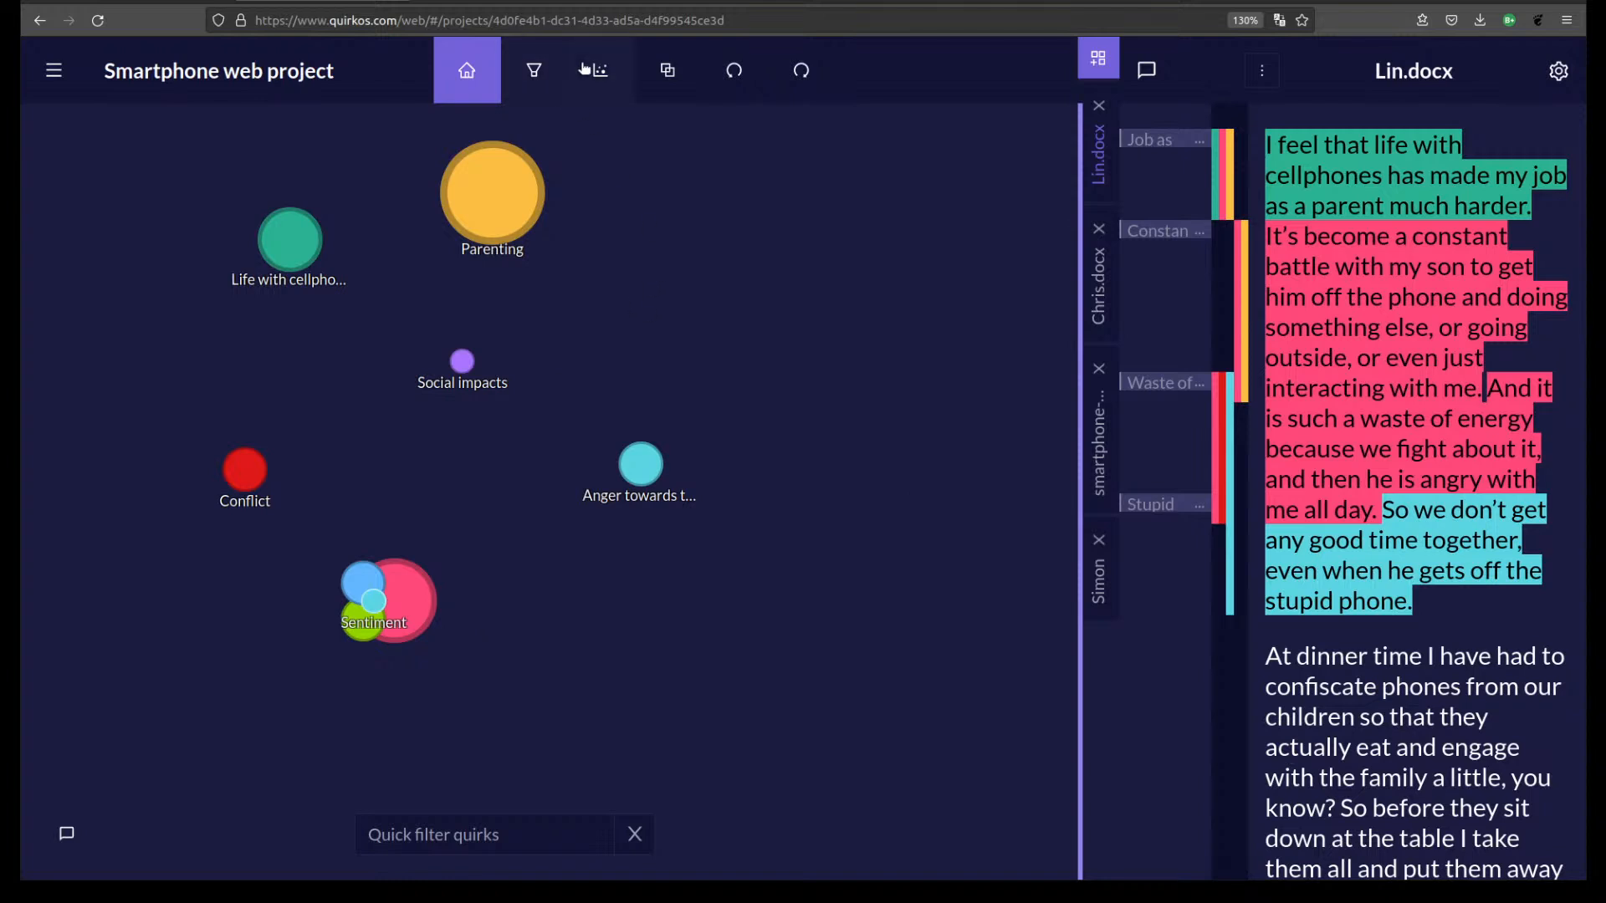
pyautogui.click(600, 69)
pyautogui.click(661, 263)
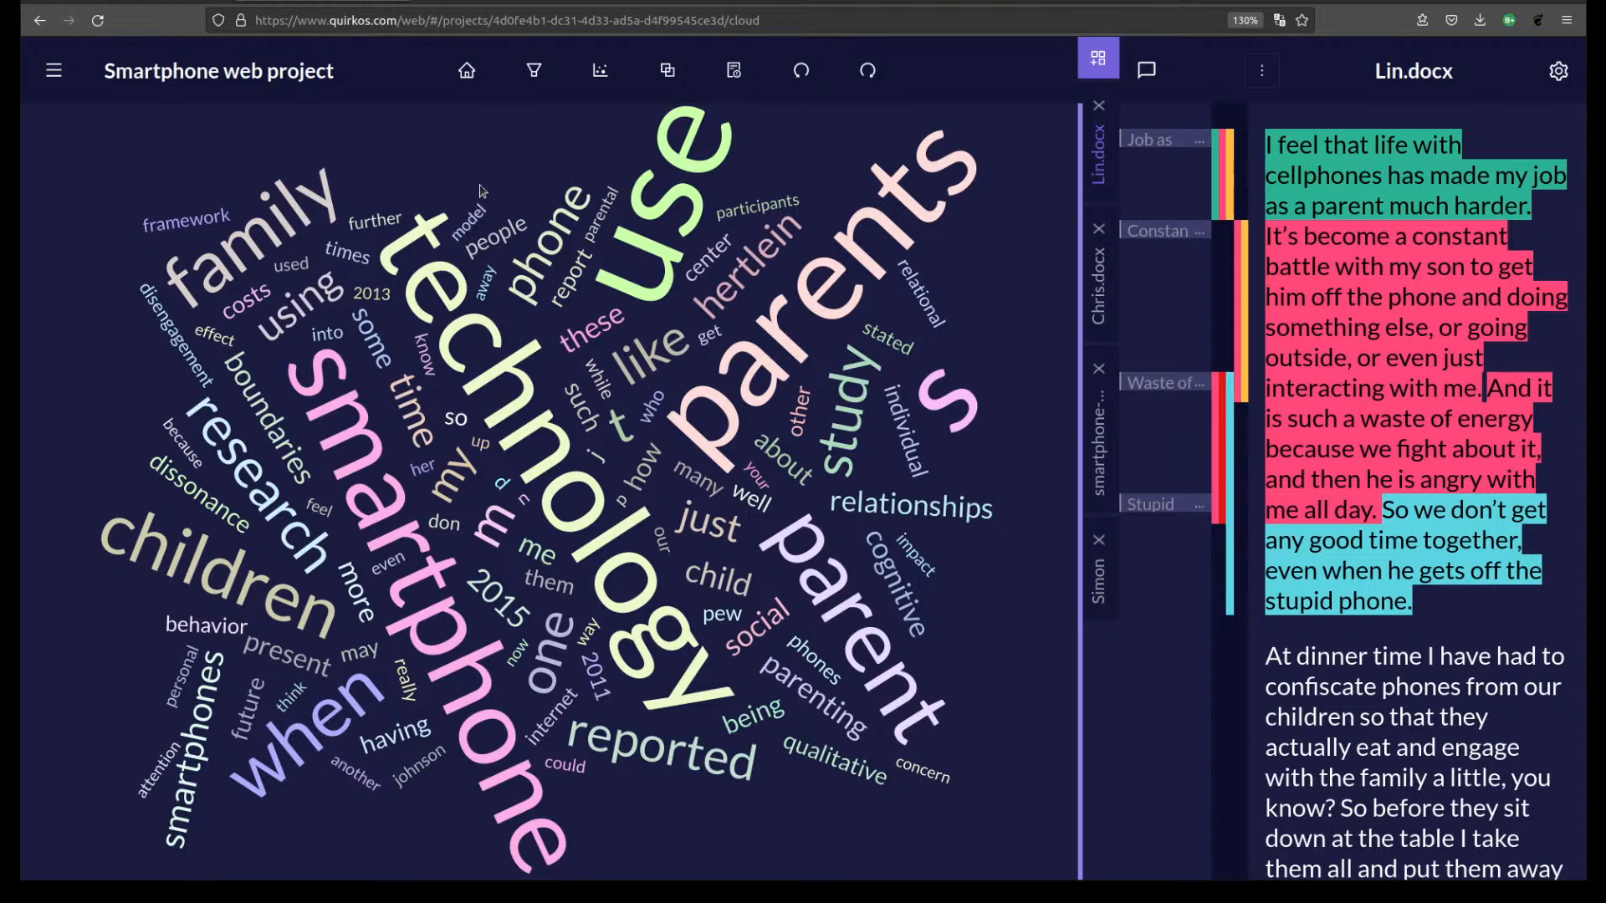
pyautogui.click(457, 100)
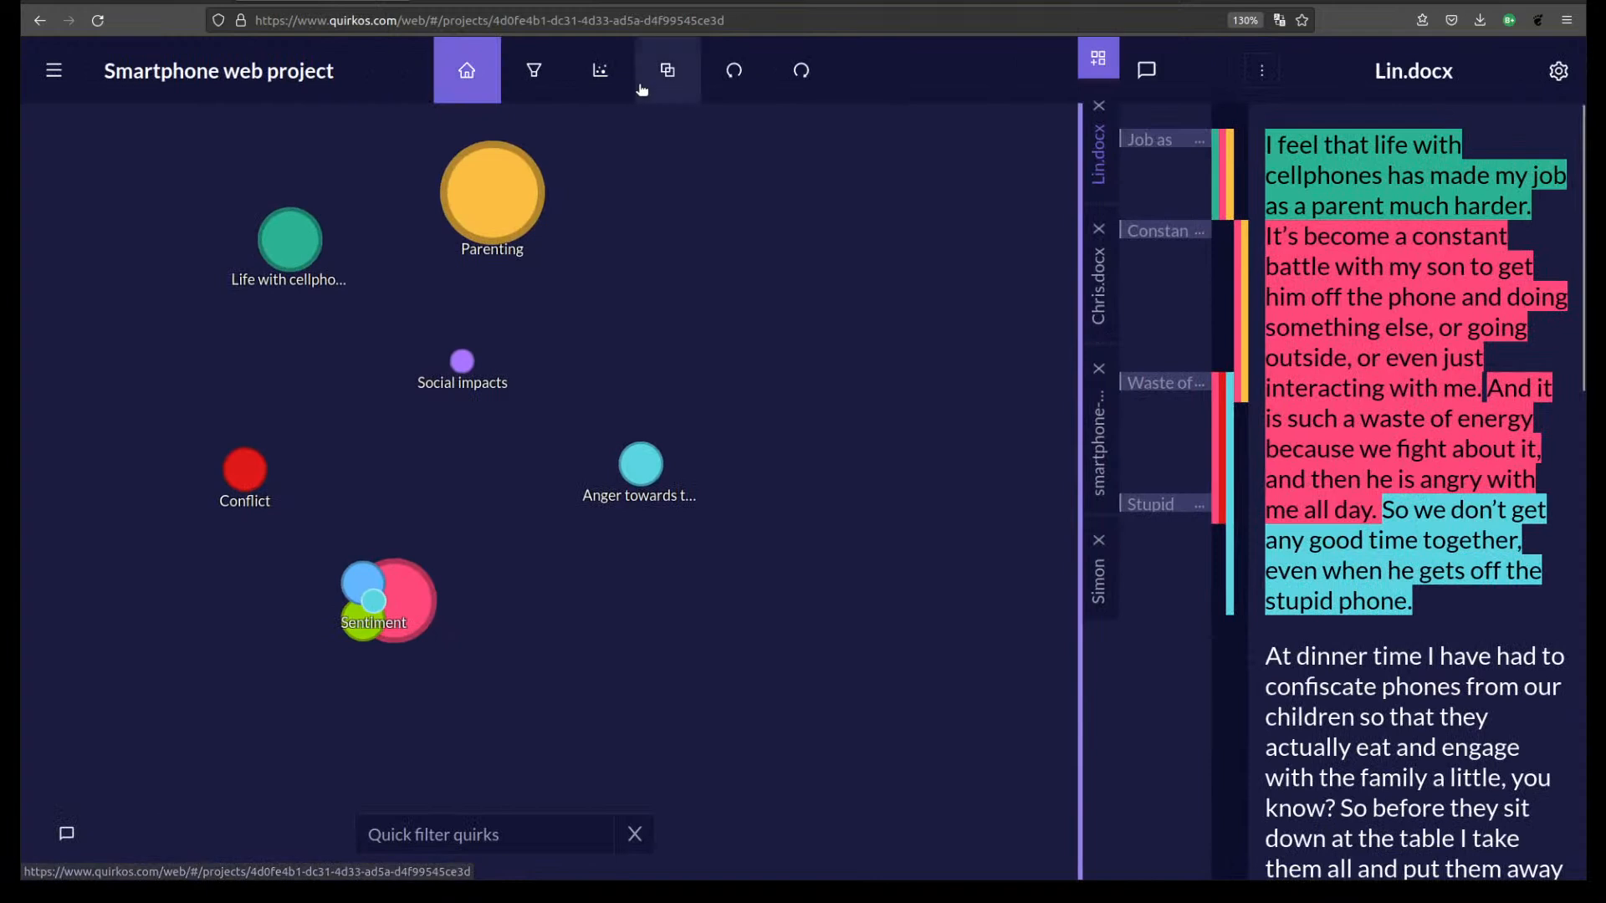
# Show the quirks as a list and widen the Lin.docx source pane.
pyautogui.click(612, 82)
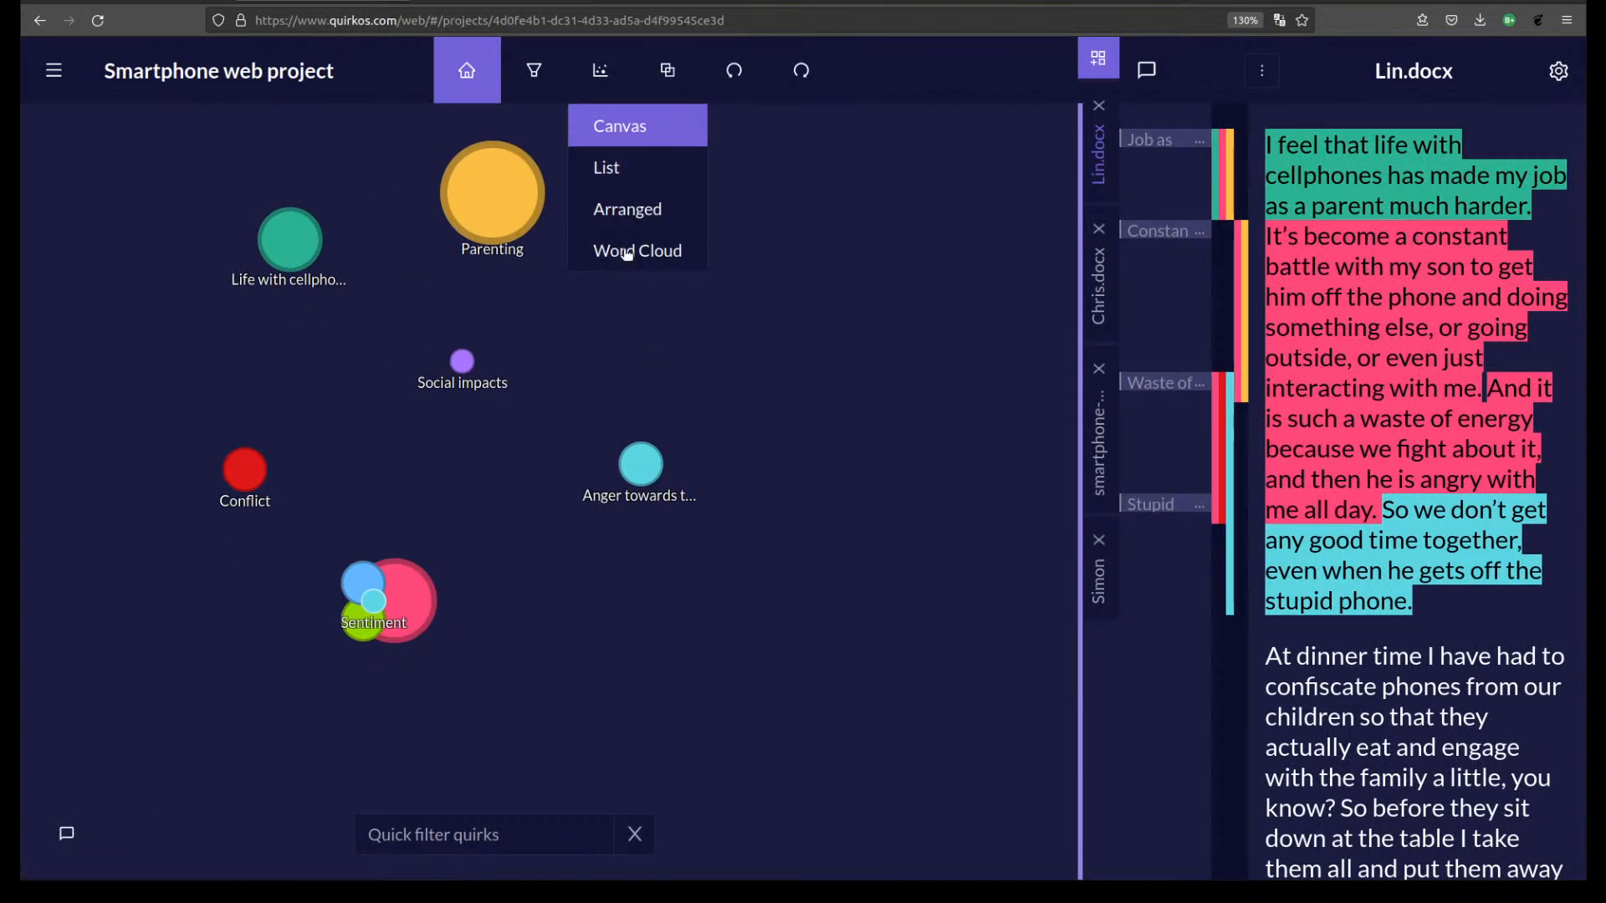
pyautogui.click(666, 137)
pyautogui.click(632, 168)
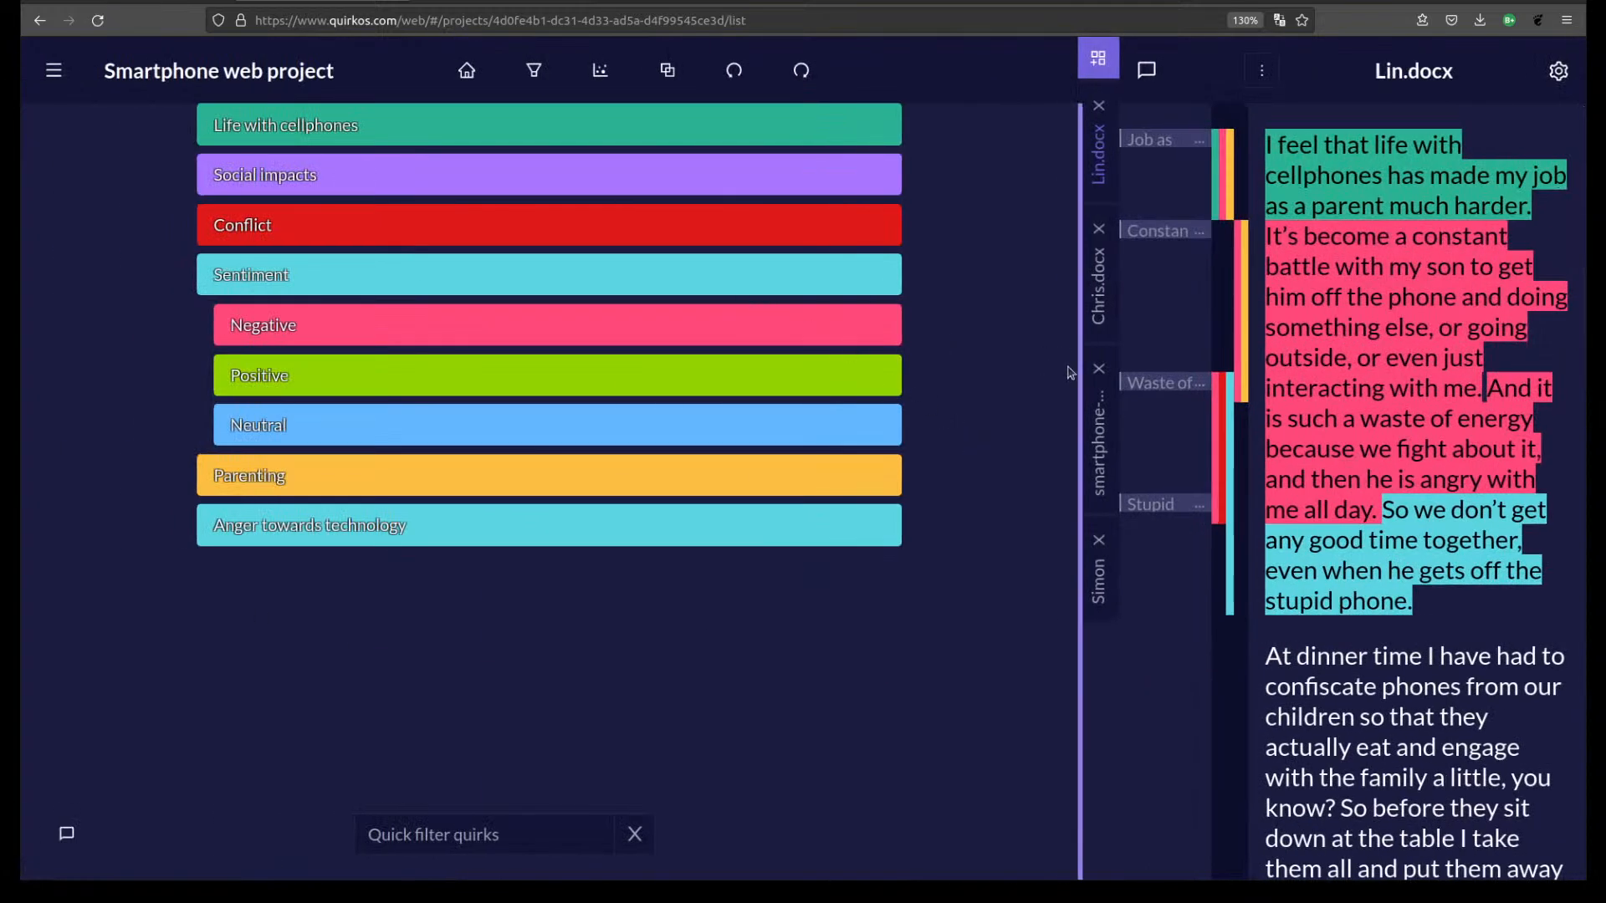
pyautogui.moveTo(1080, 385); pyautogui.dragTo(734, 380)
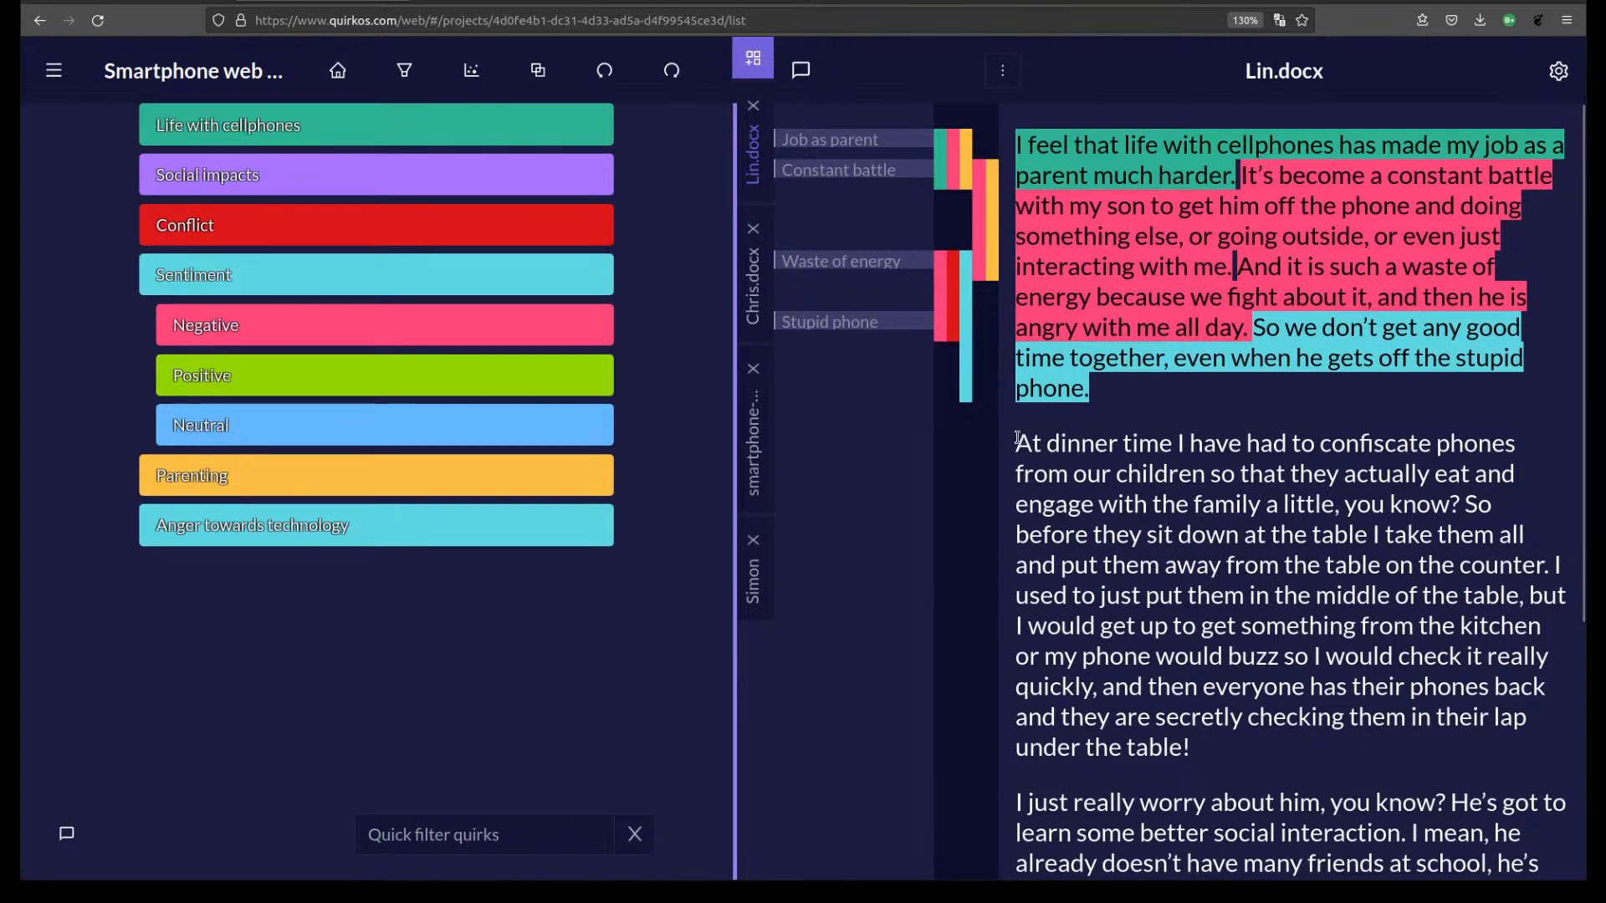
# Code the opening of the "At dinner time" paragraph, through "So before", to the Conflict quirk and try to move the Negative quirk in the list.
pyautogui.moveTo(1088, 536); pyautogui.dragTo(428, 232)
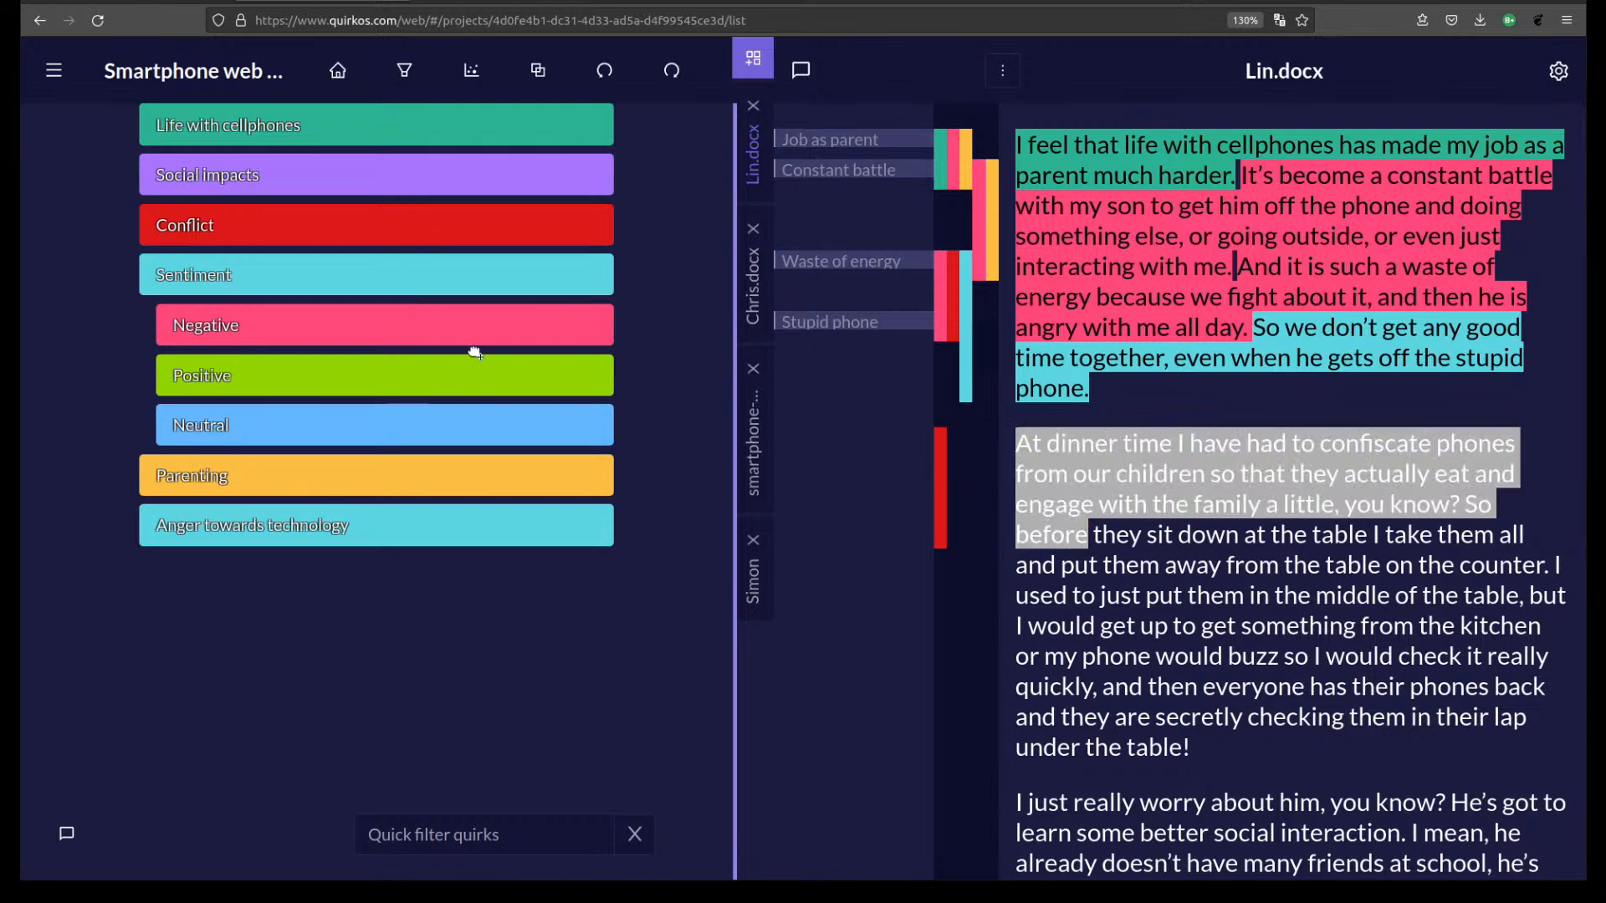
pyautogui.moveTo(467, 329); pyautogui.dragTo(468, 327)
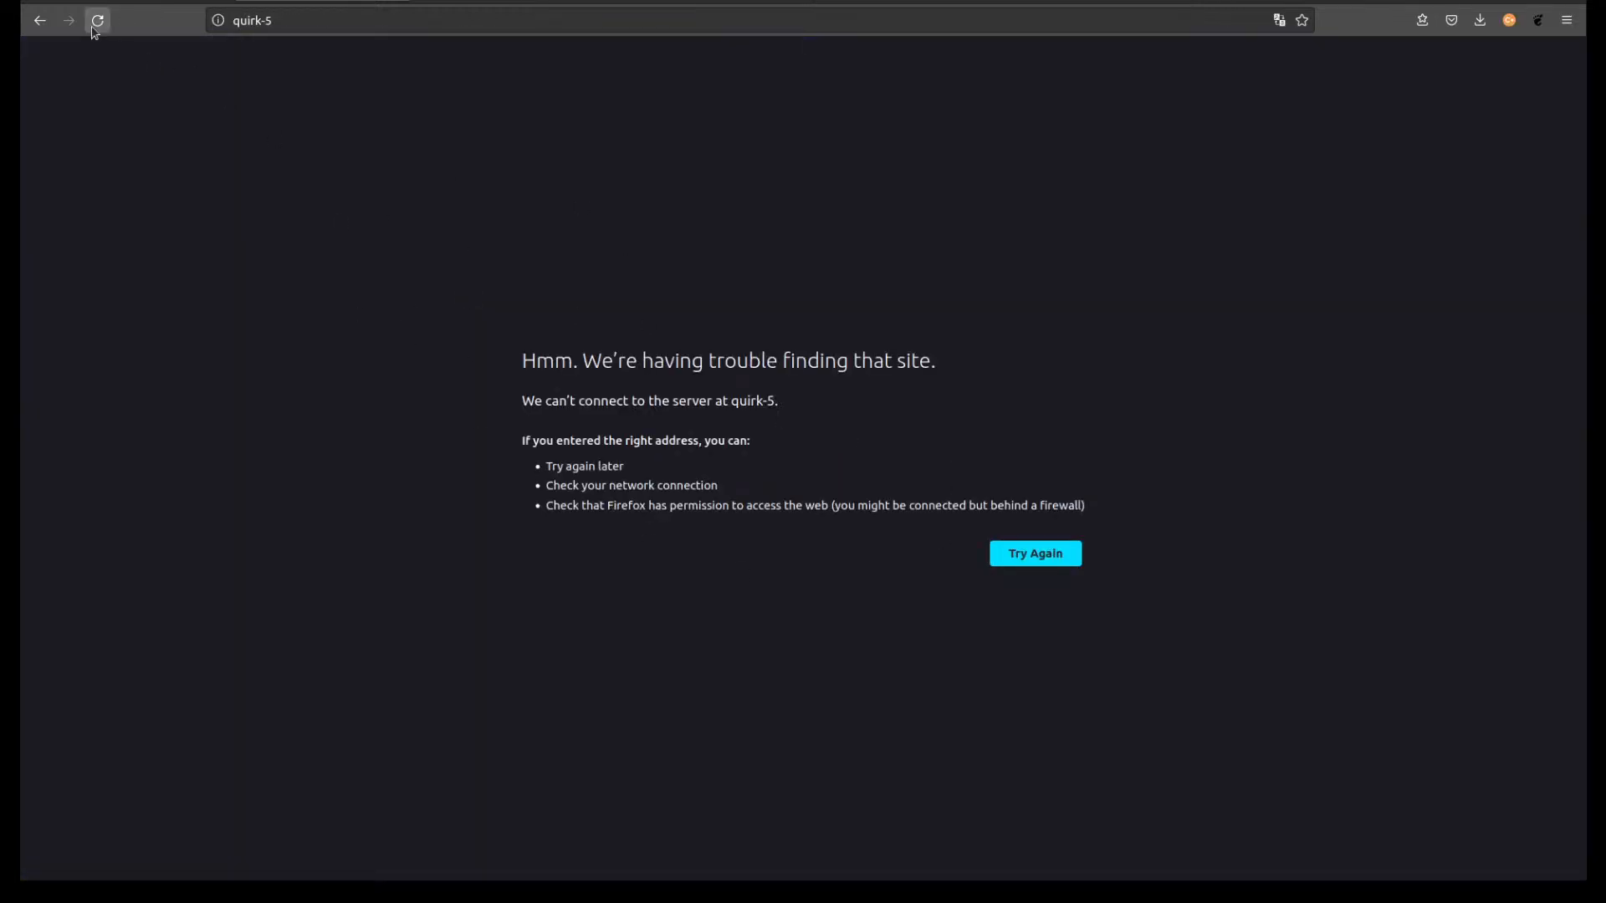
# Reopen the Smartphone Web Project from the project list and view its quirks as a list and back on the canvas.
pyautogui.click(38, 23)
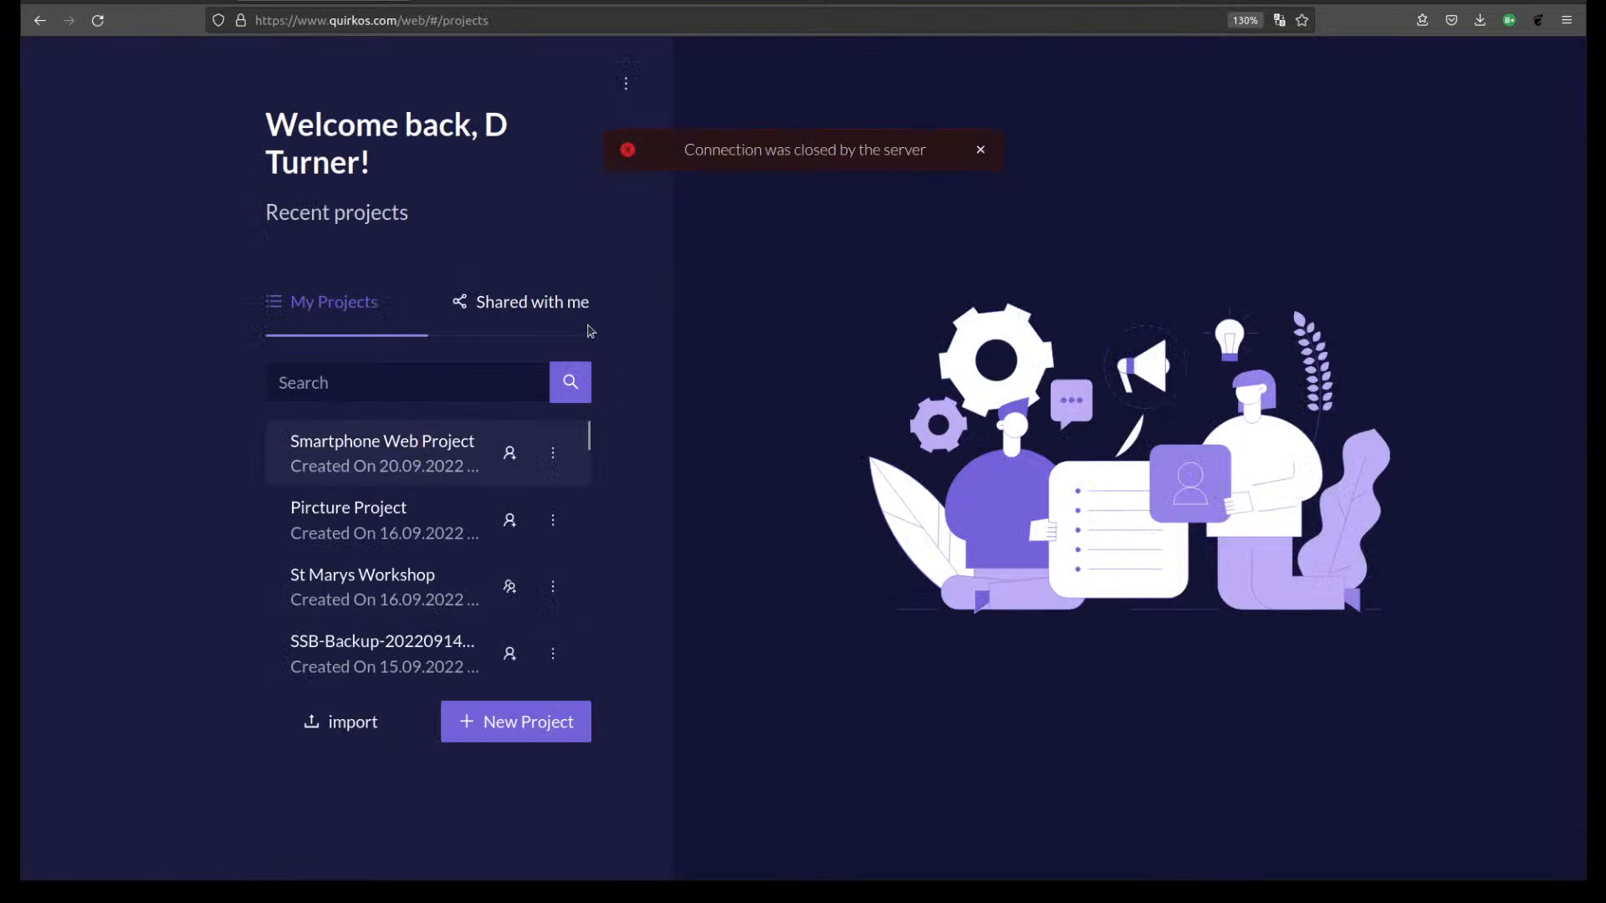
pyautogui.click(469, 441)
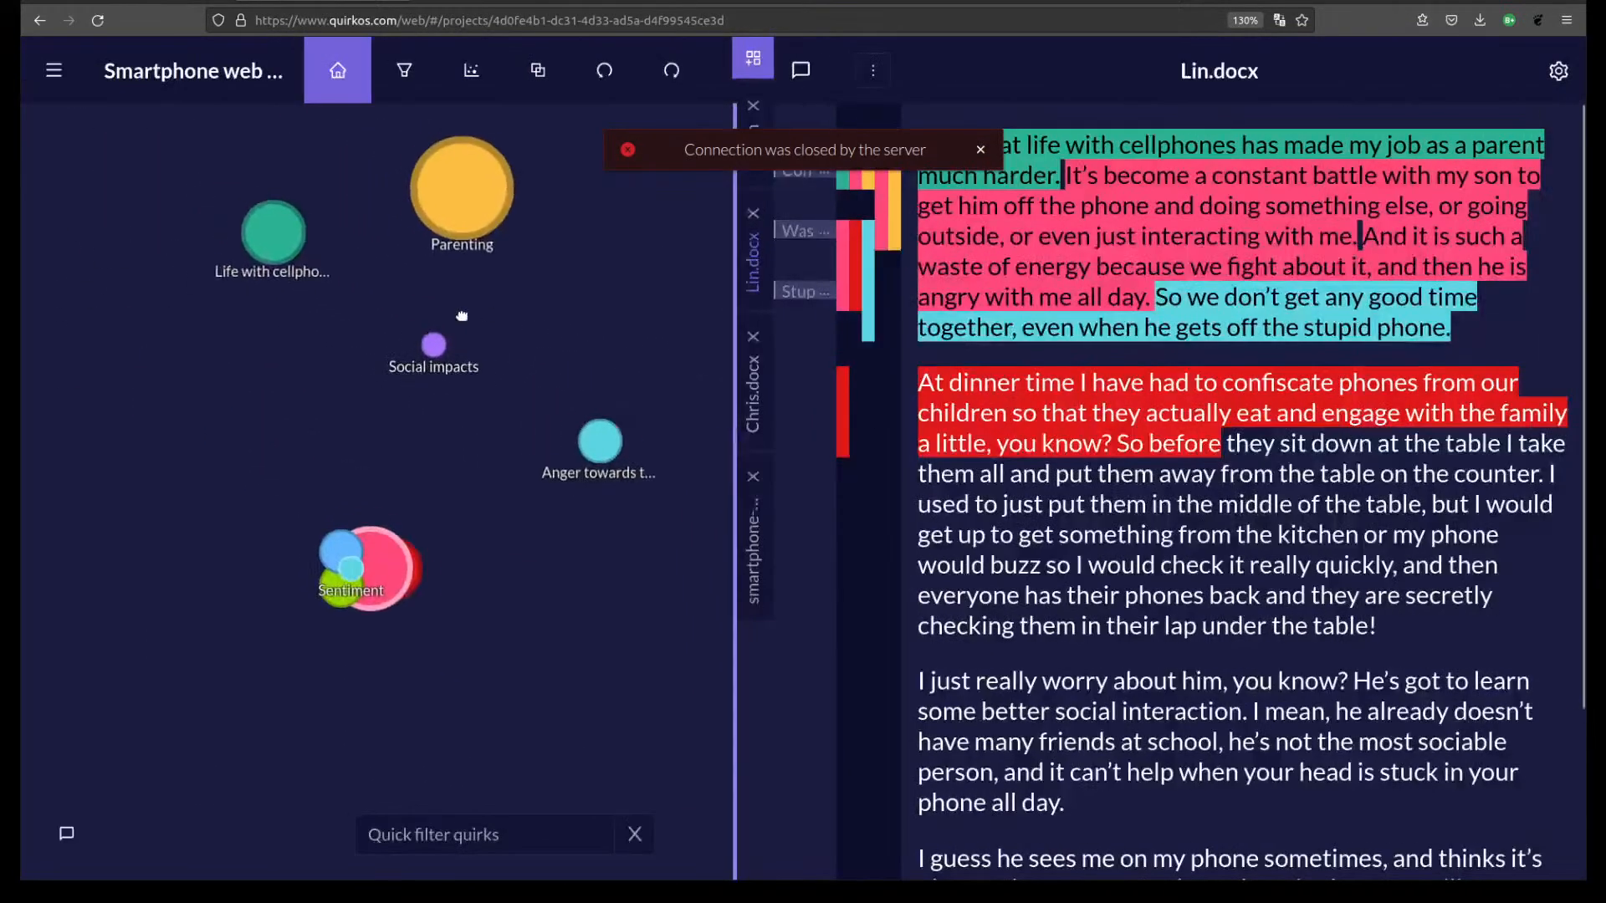
pyautogui.click(471, 71)
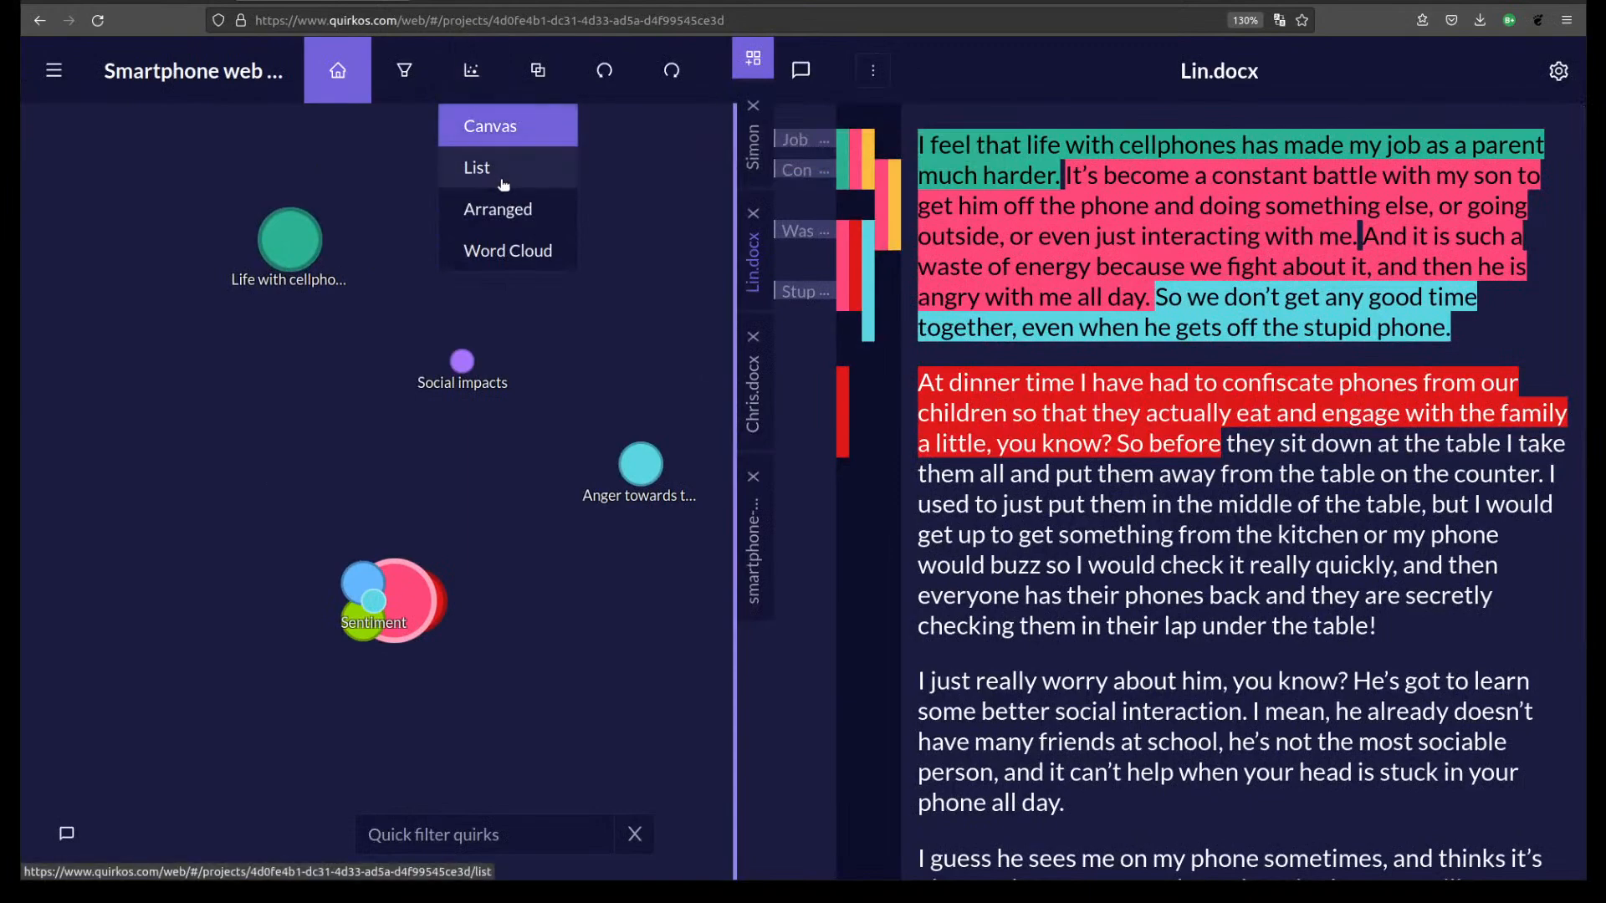
pyautogui.click(479, 164)
pyautogui.click(466, 72)
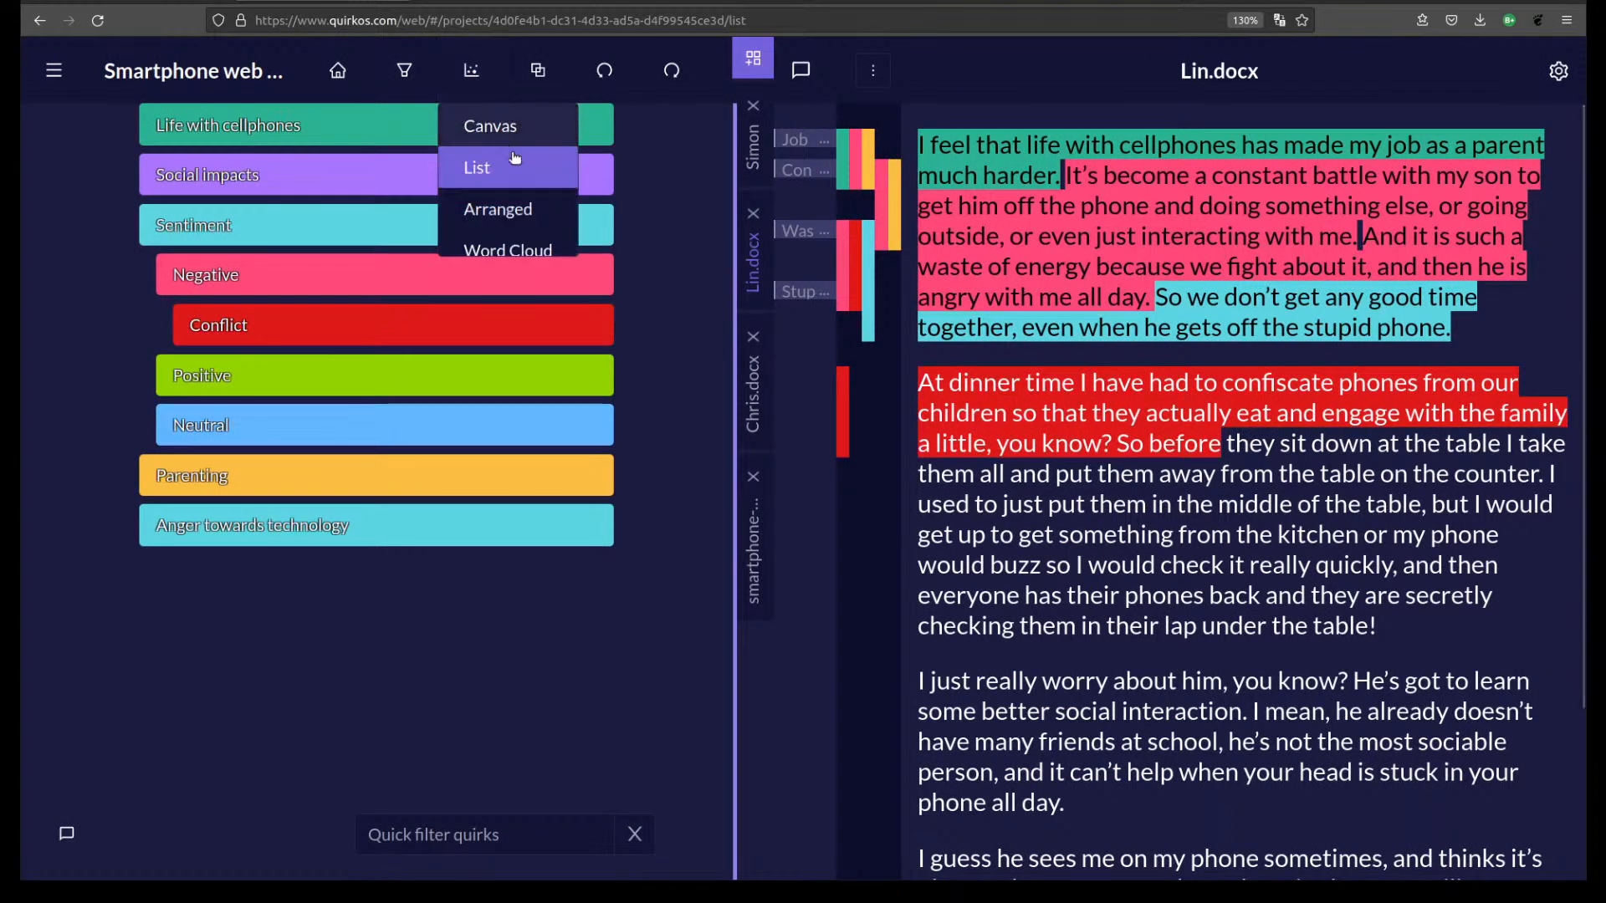
pyautogui.click(497, 123)
# Show the quirks in the Arranged view and look at its sorting and grouping options.
pyautogui.click(474, 68)
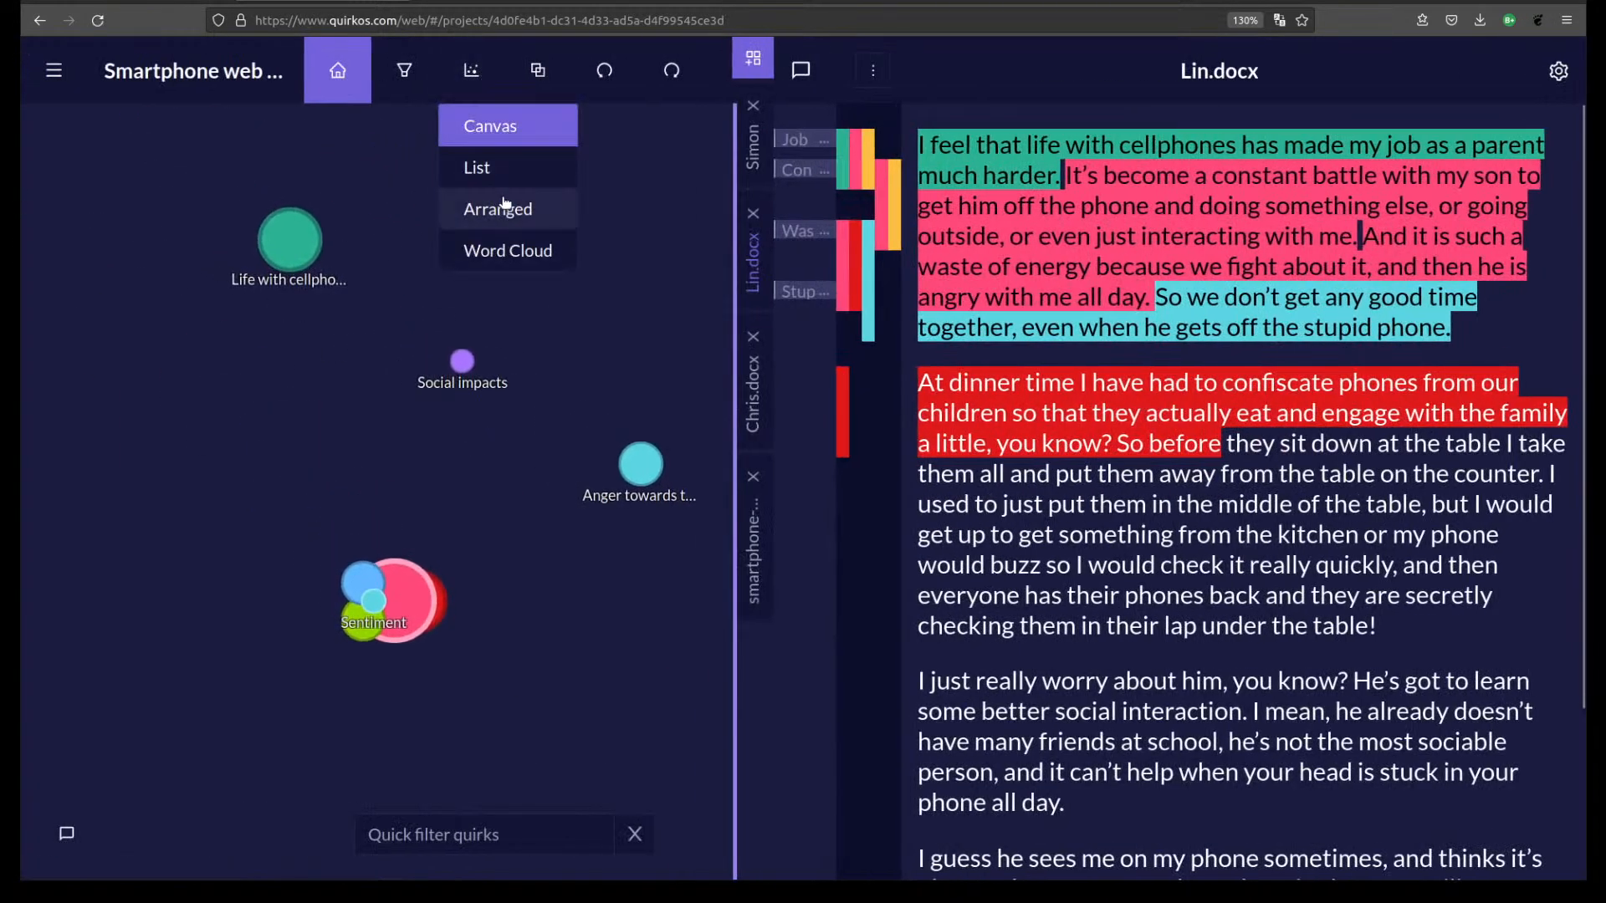
pyautogui.click(509, 211)
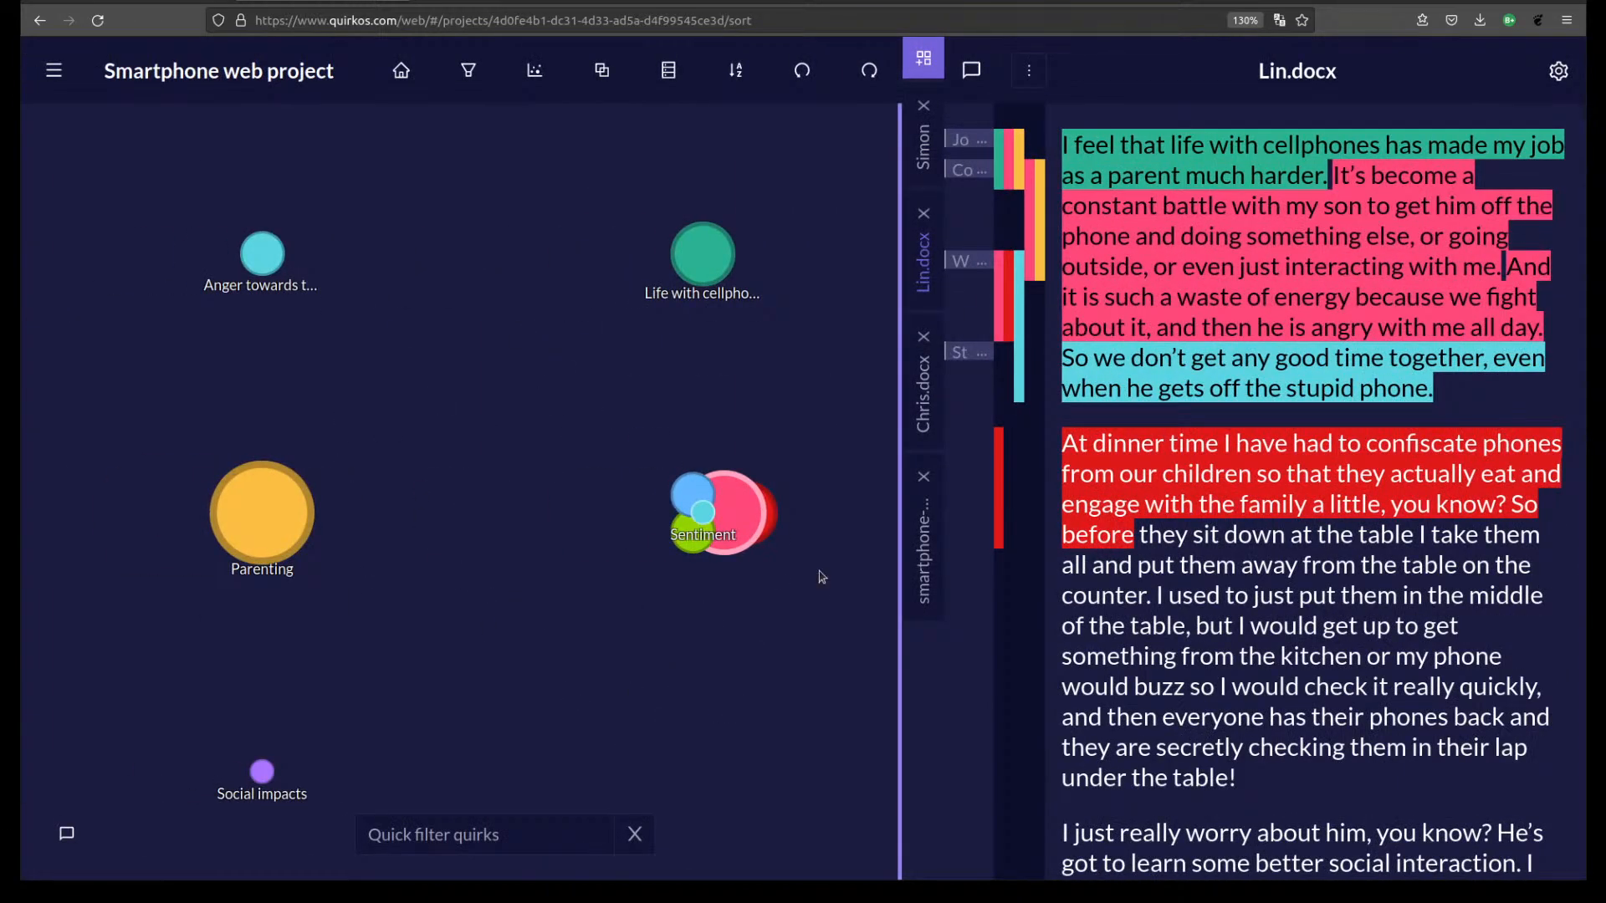
pyautogui.click(736, 73)
pyautogui.click(667, 71)
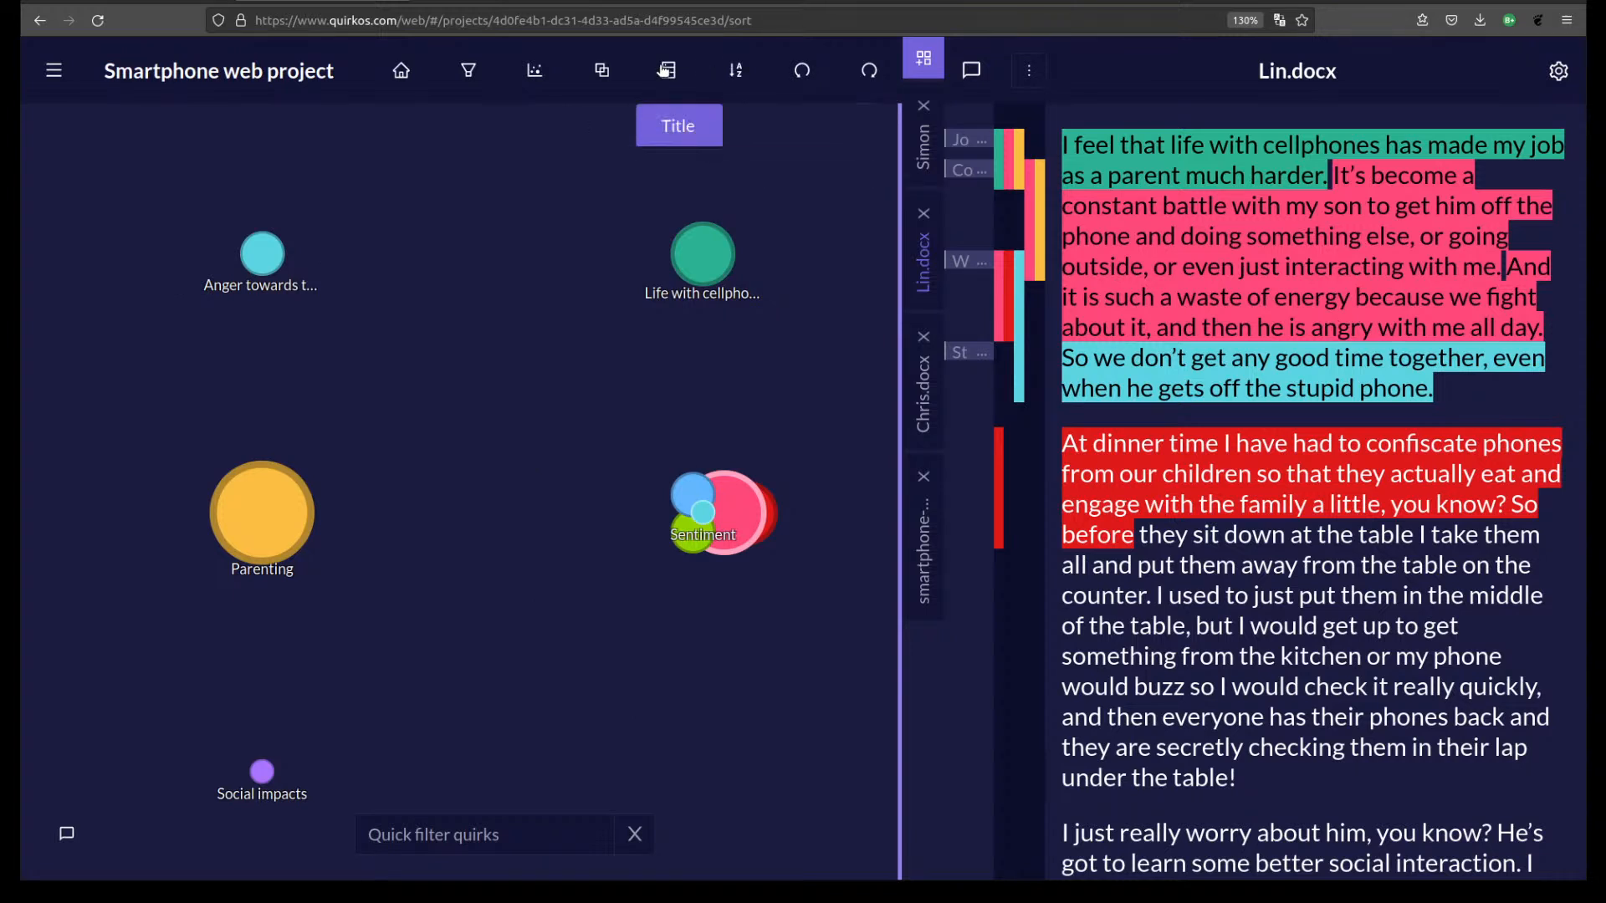
pyautogui.click(666, 70)
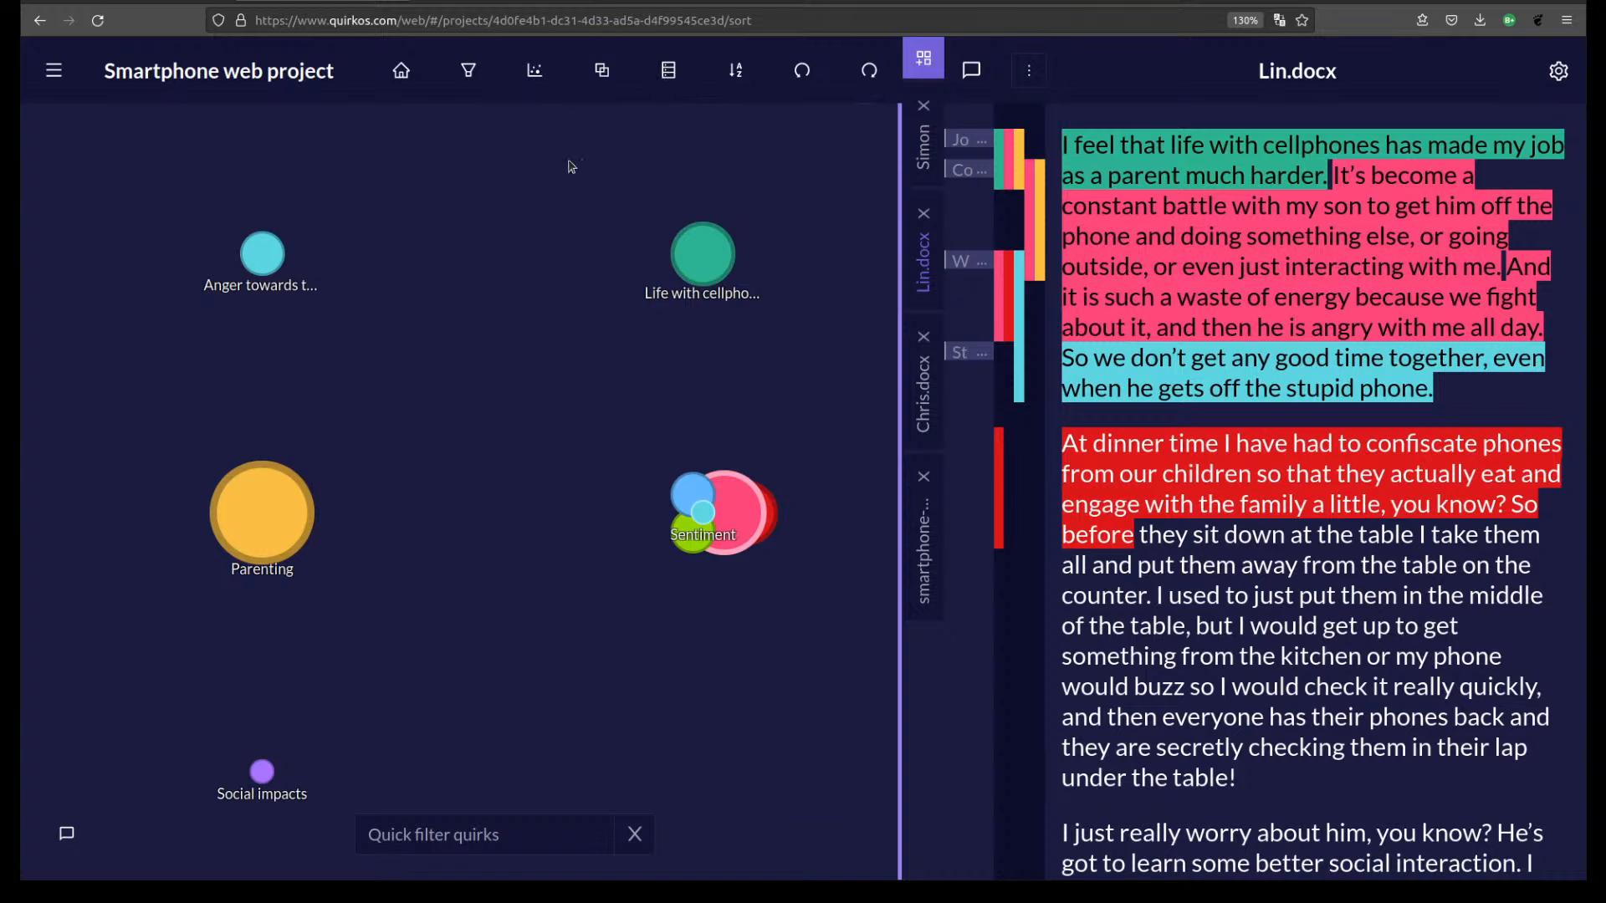
# Return to the quirk canvas and reposition the Life with cellphones, Sentiment and Anger towards technology quirks farther apart.
pyautogui.click(535, 70)
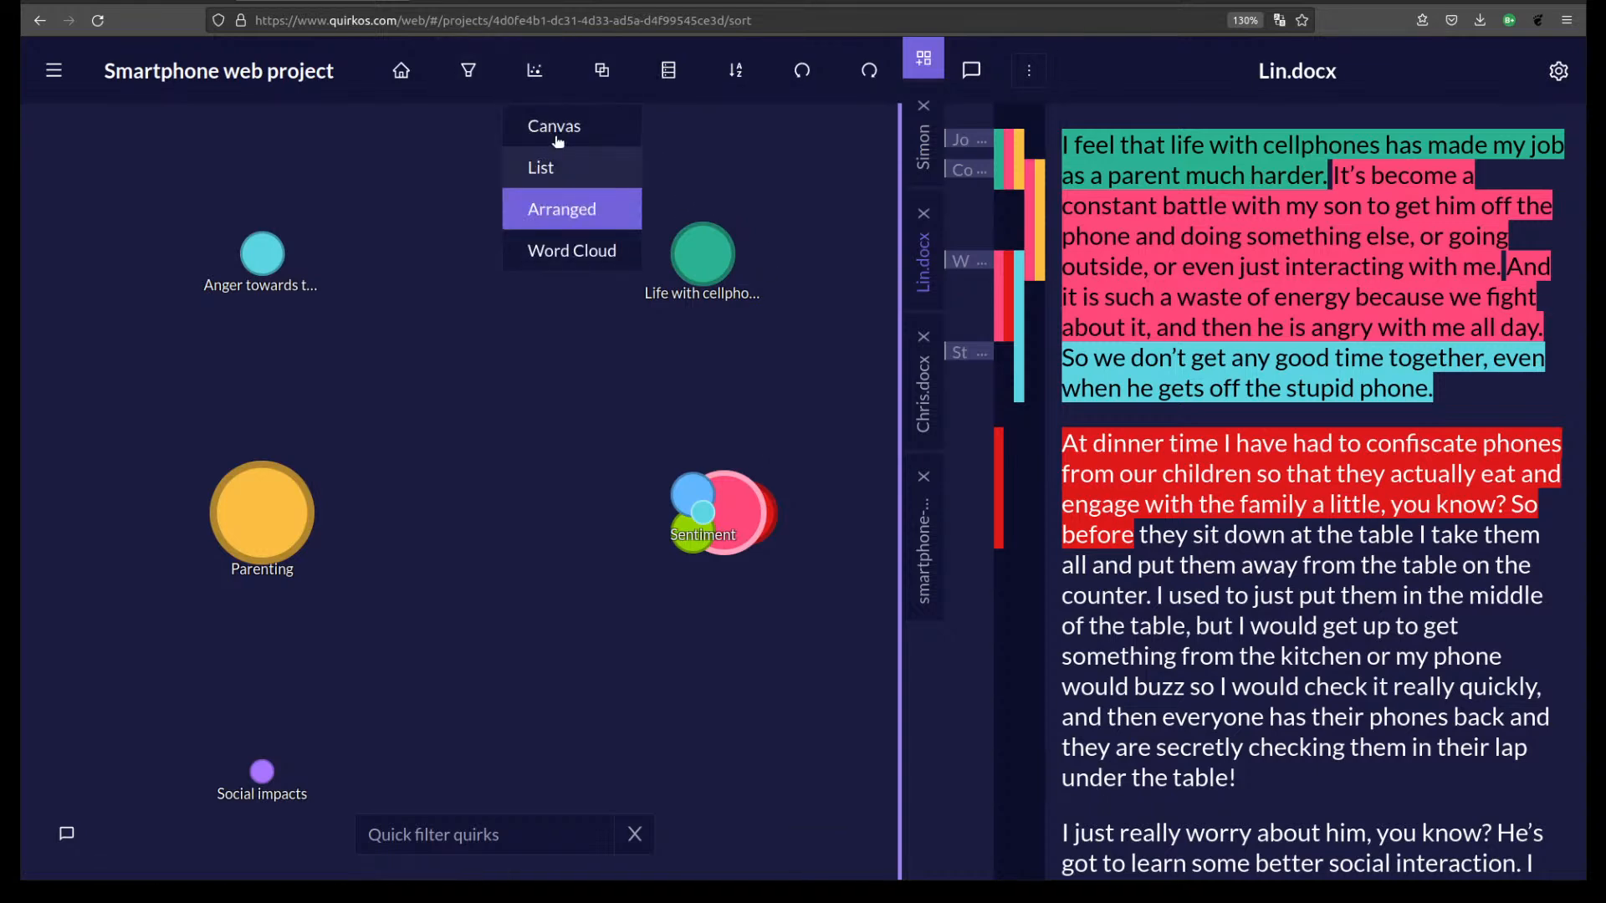
pyautogui.click(560, 125)
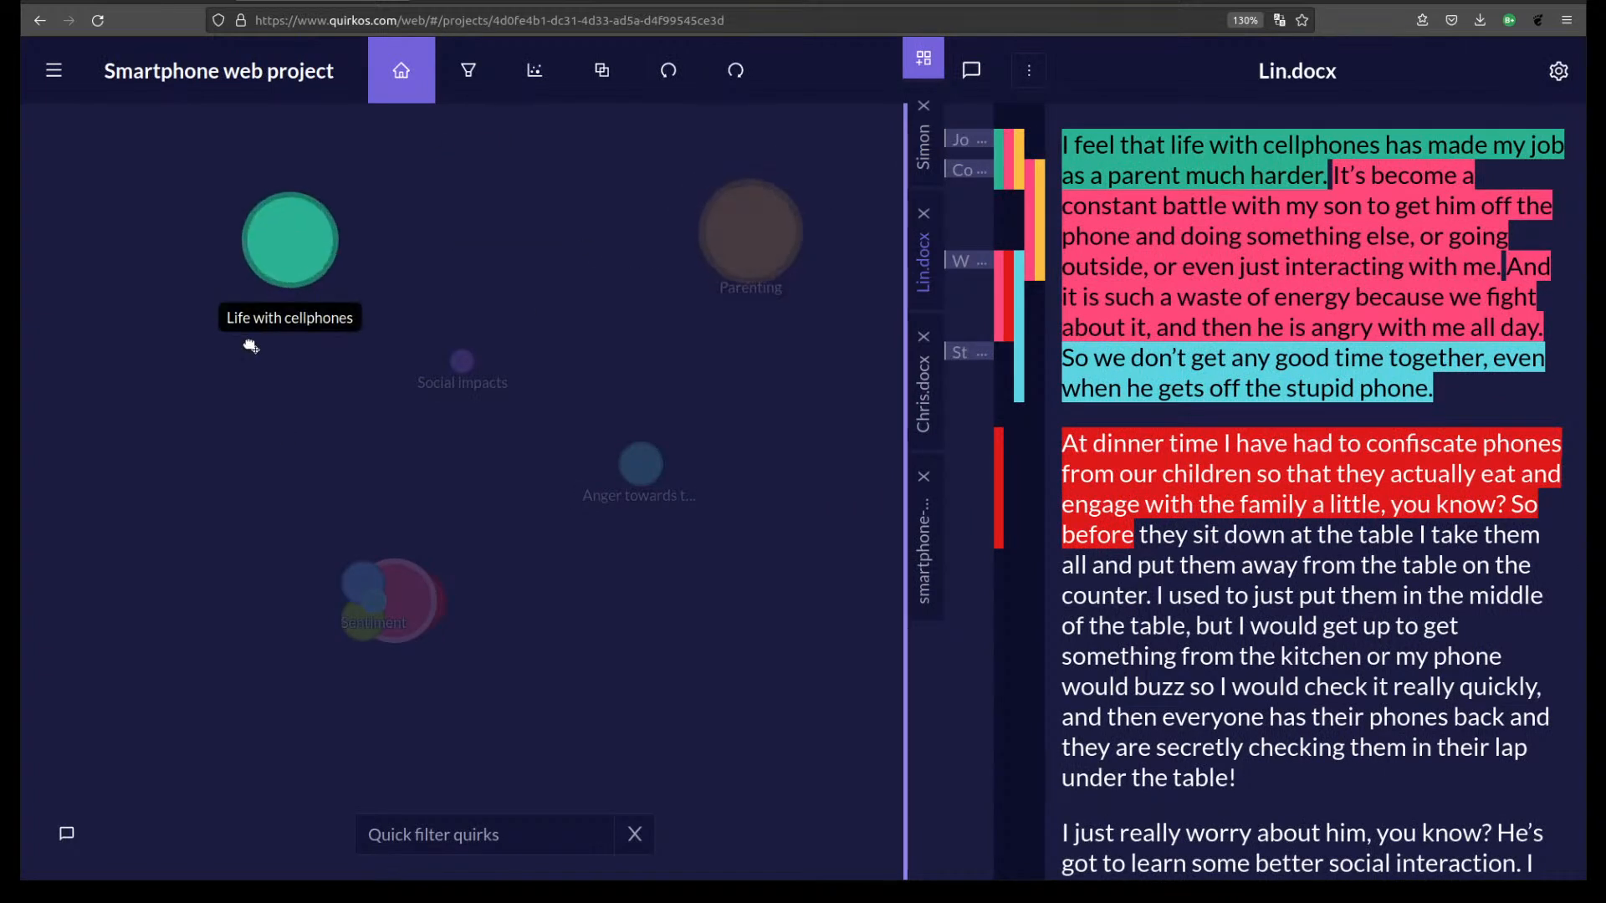
pyautogui.click(401, 616)
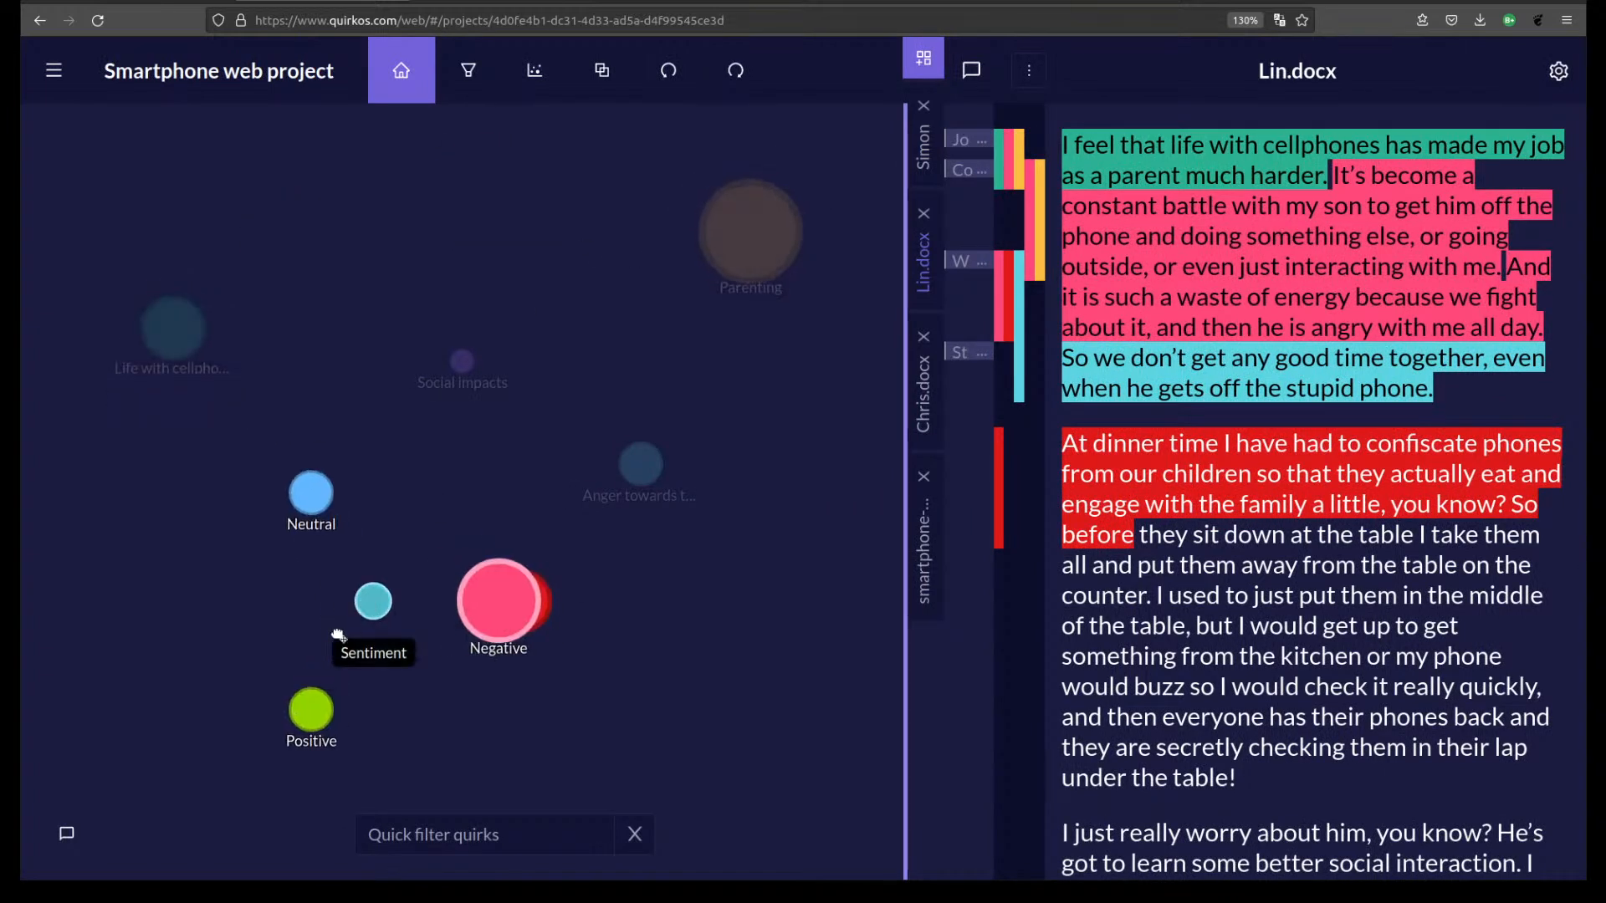
pyautogui.moveTo(375, 606); pyautogui.dragTo(275, 649)
pyautogui.moveTo(643, 467); pyautogui.dragTo(735, 533)
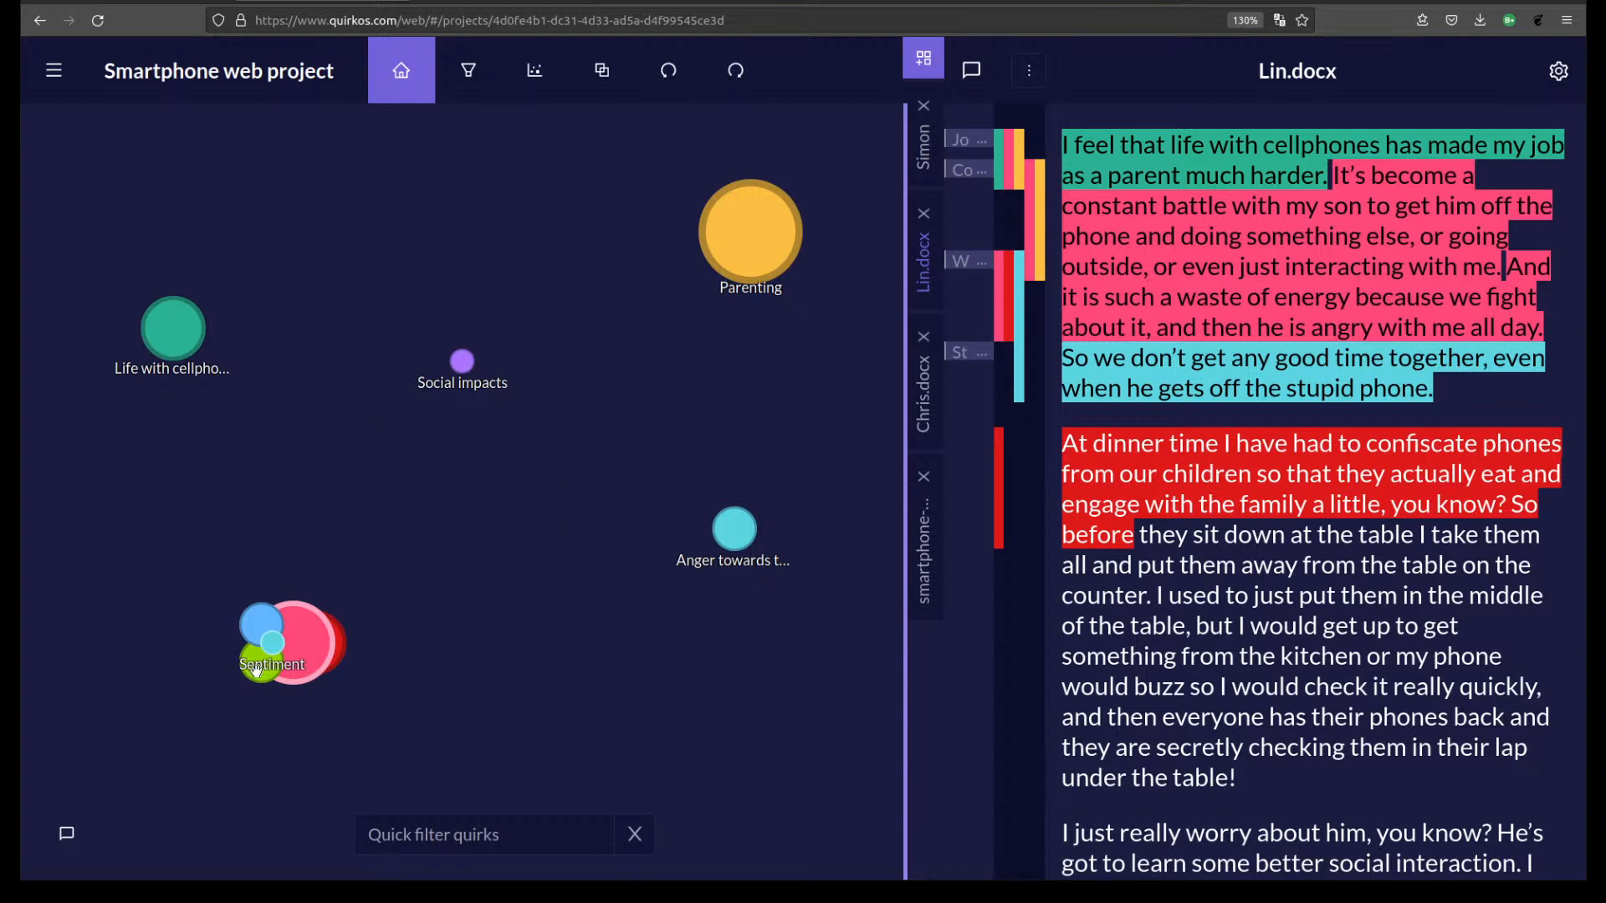
# Inspect the Sentiment quirk's expanded subquirks and the group choices in the Parenting quirk's edit settings, leaving the quirk unedited.
pyautogui.click(272, 644)
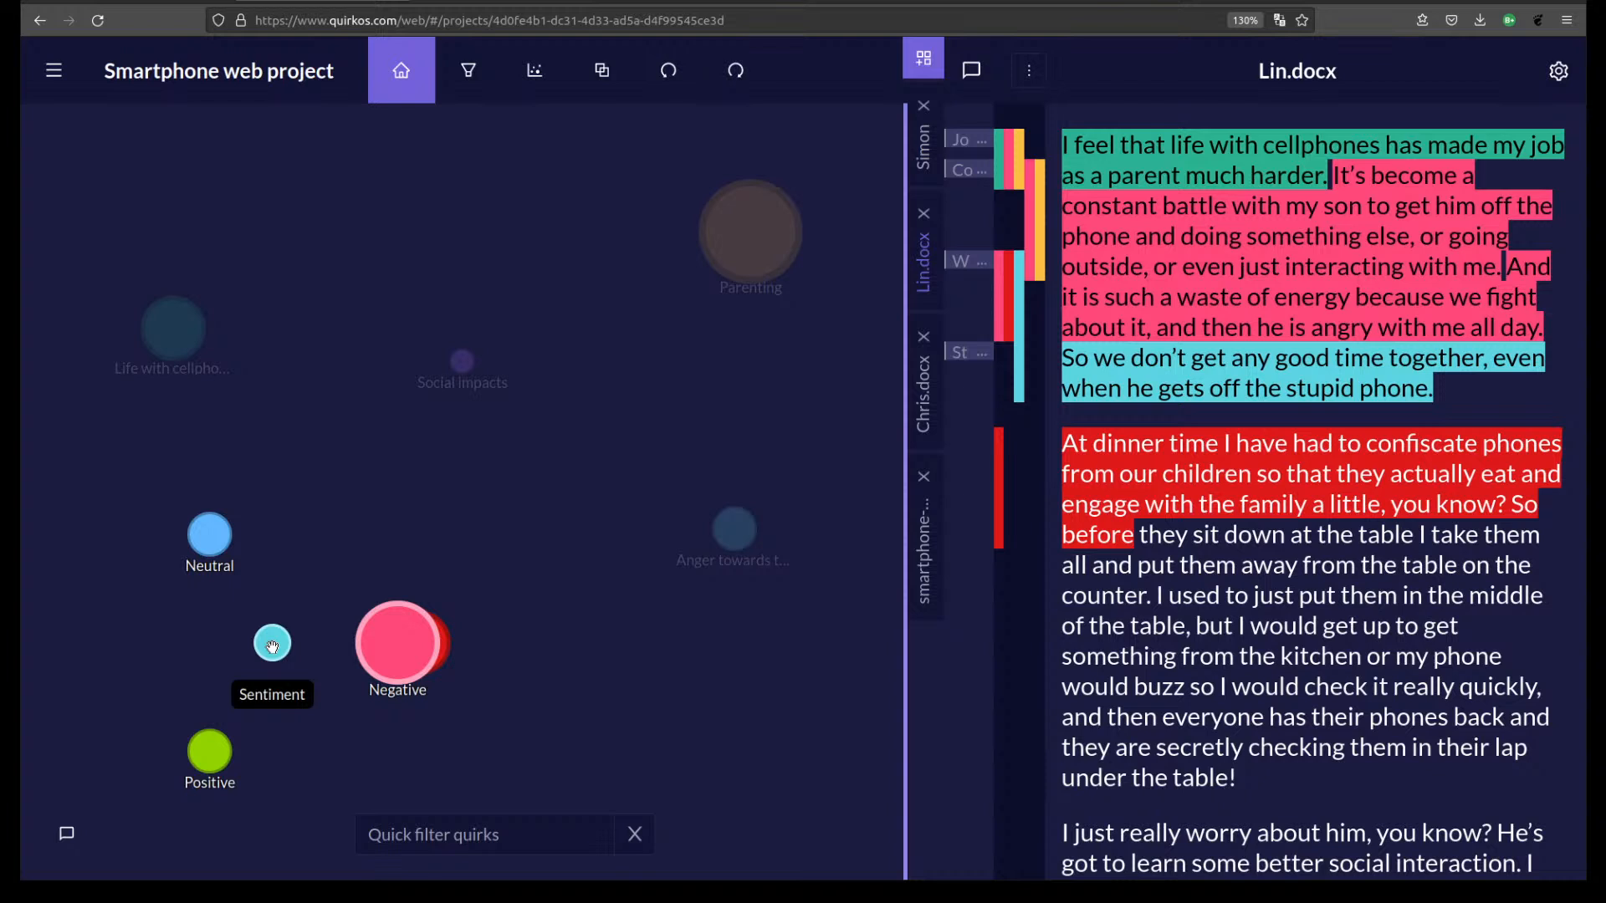
pyautogui.click(272, 644)
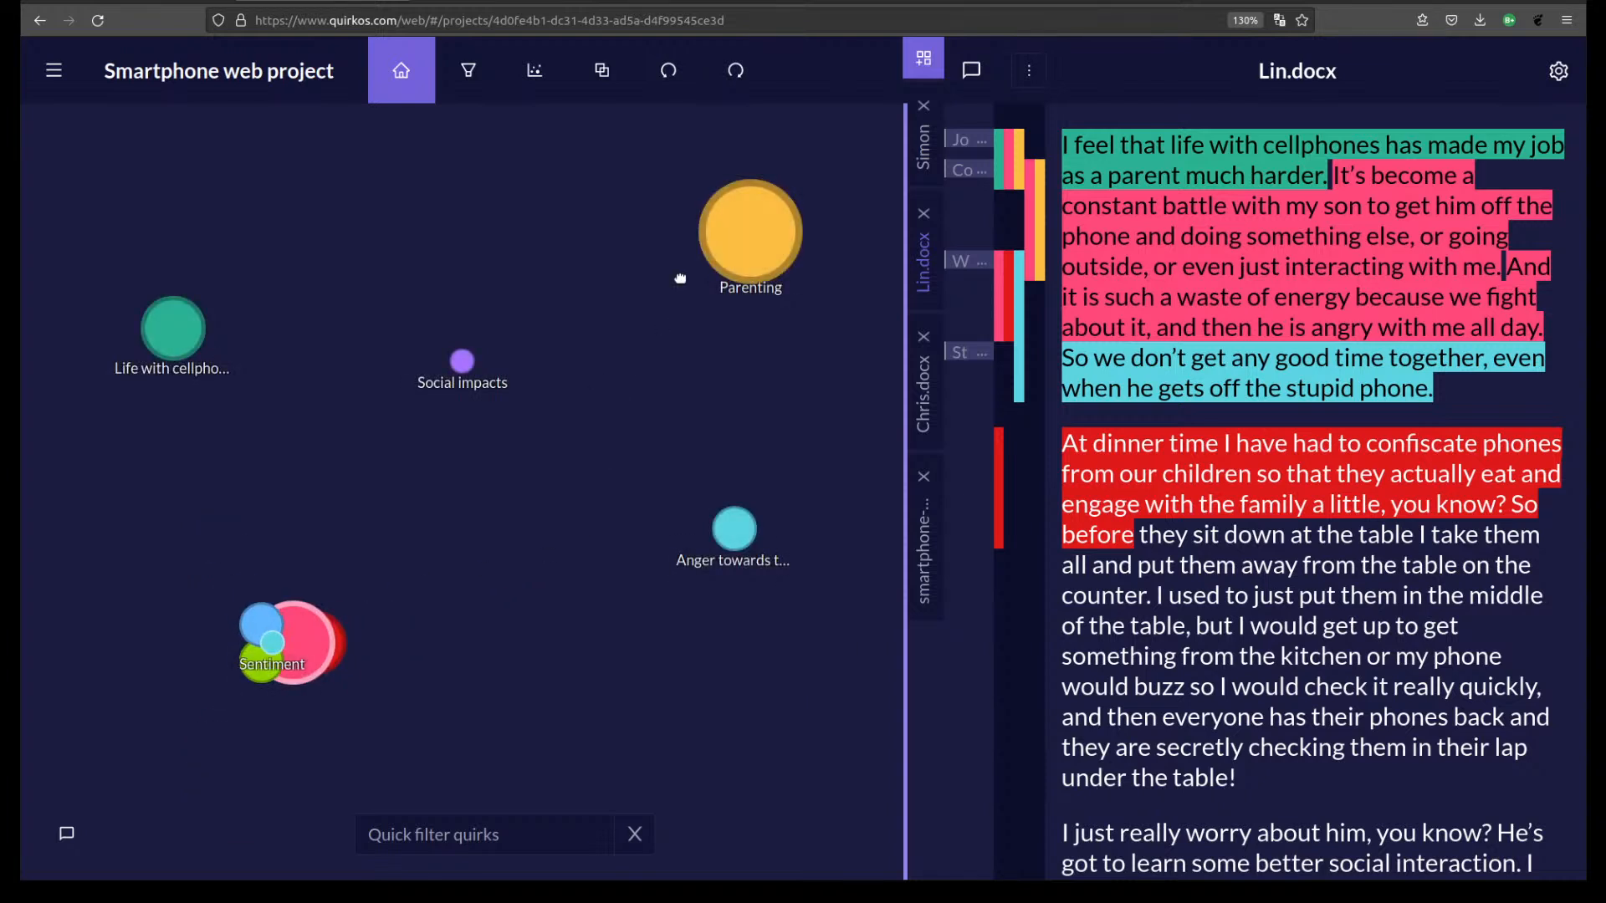
pyautogui.rightClick(744, 230)
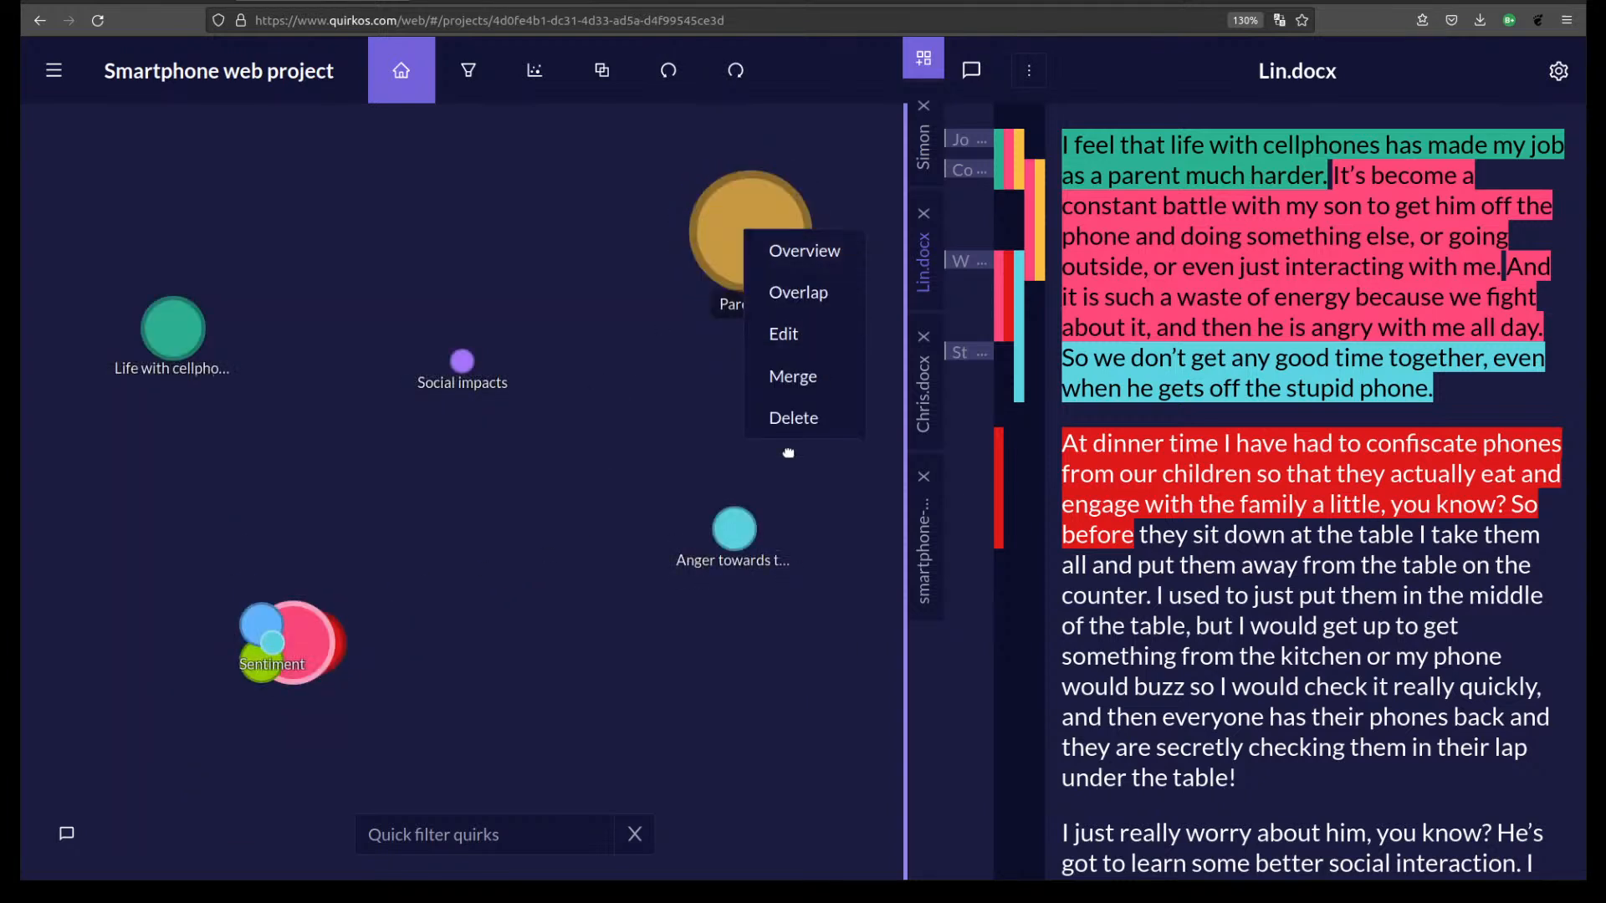
pyautogui.click(786, 334)
pyautogui.click(719, 597)
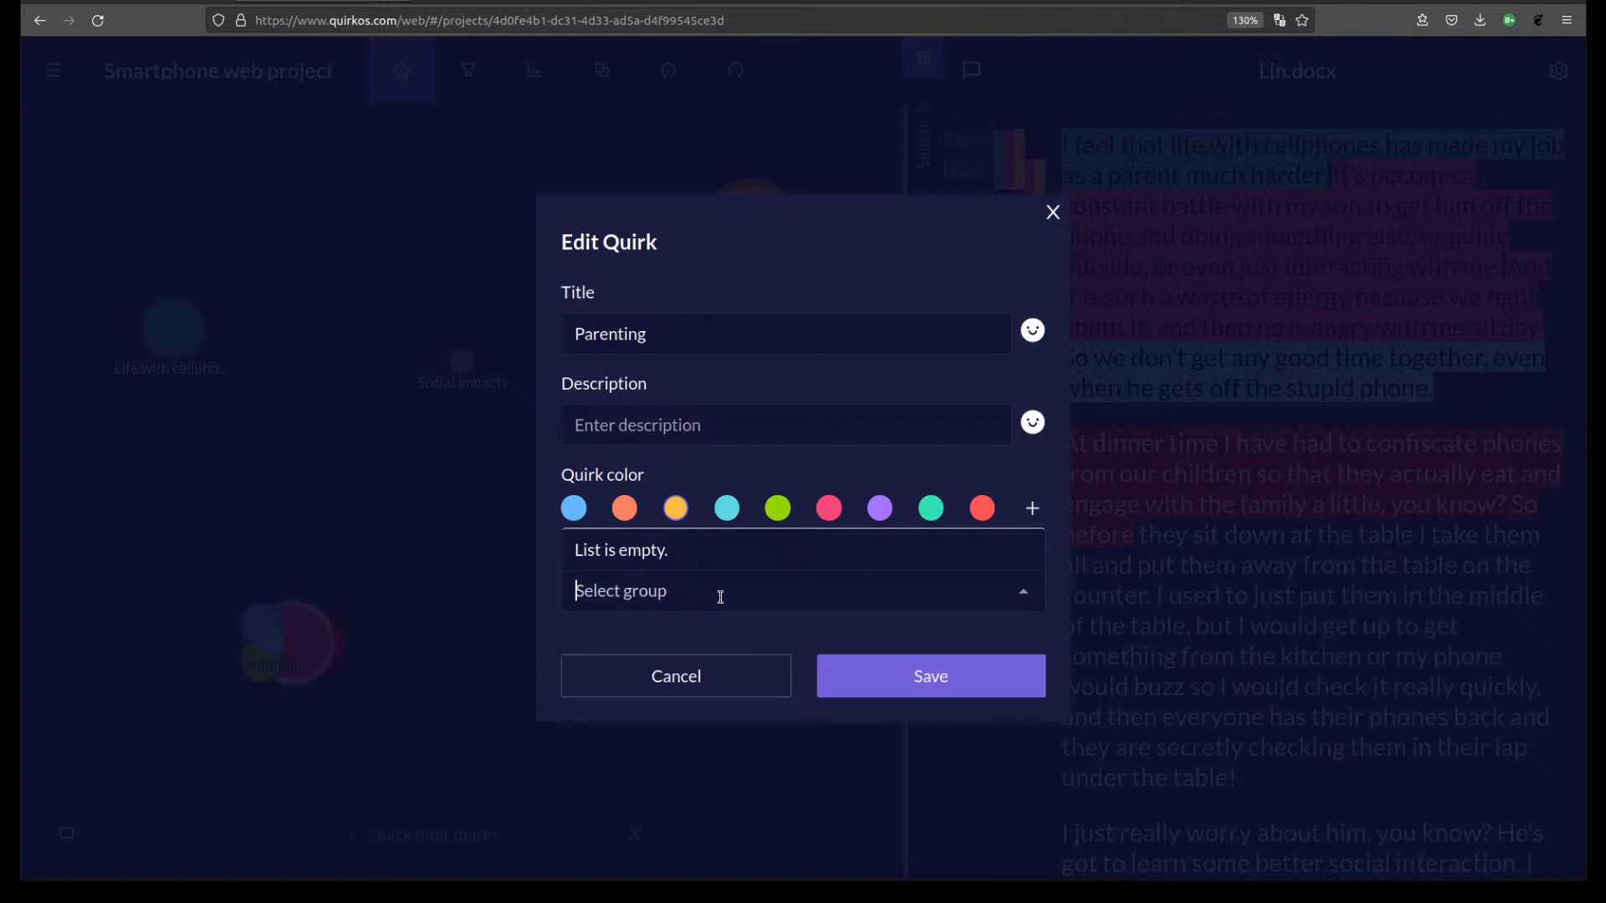
pyautogui.click(735, 674)
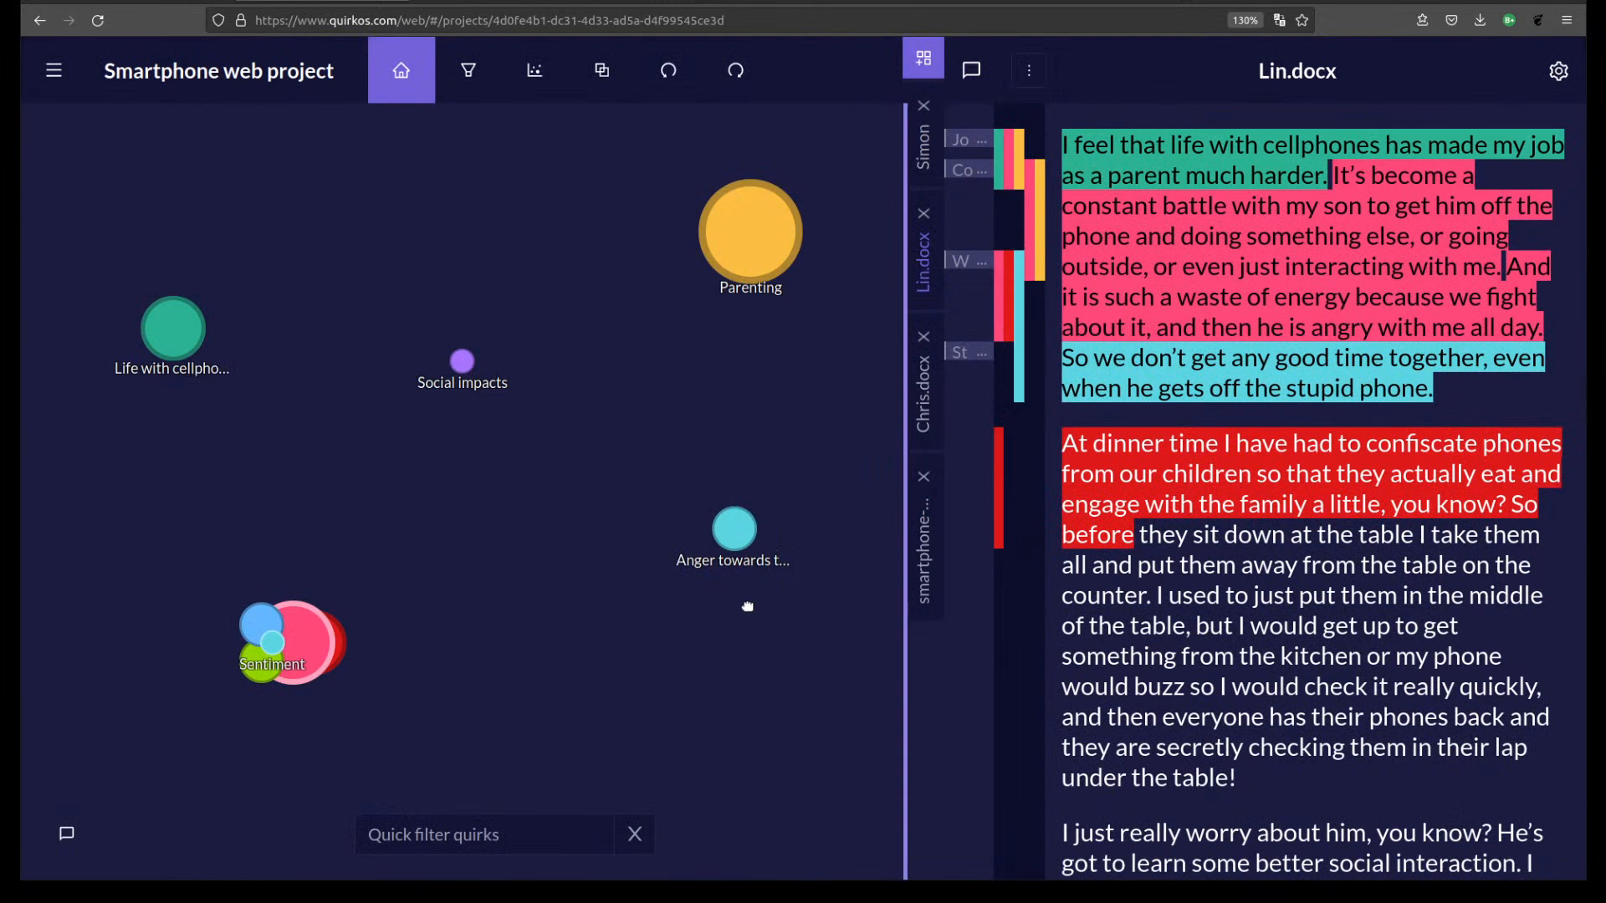
pyautogui.click(273, 644)
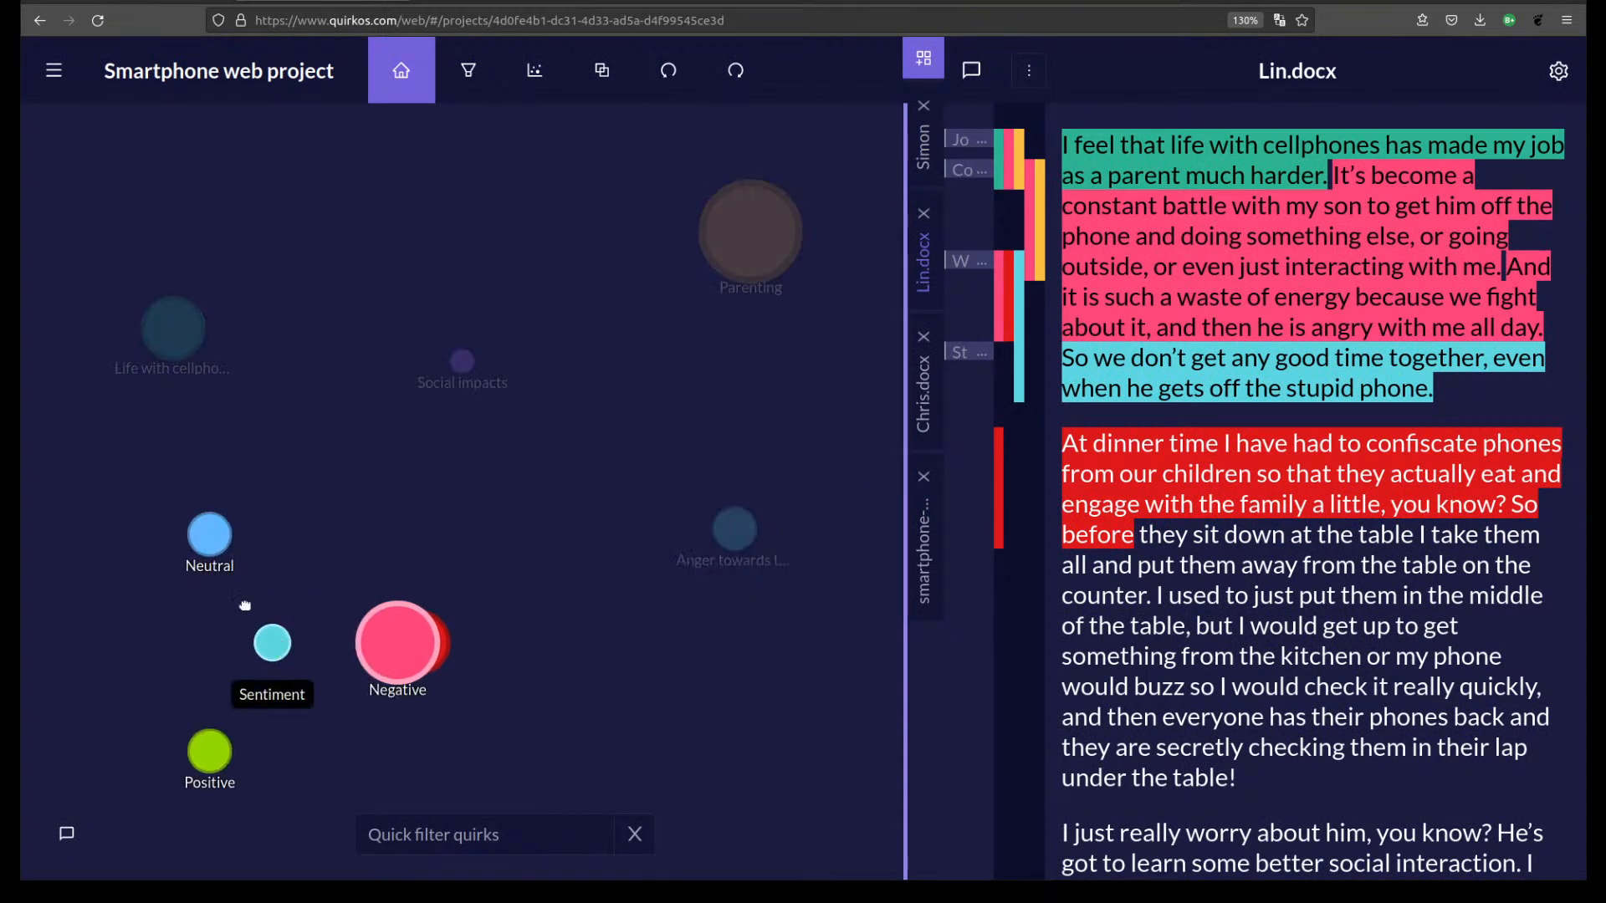
pyautogui.click(531, 711)
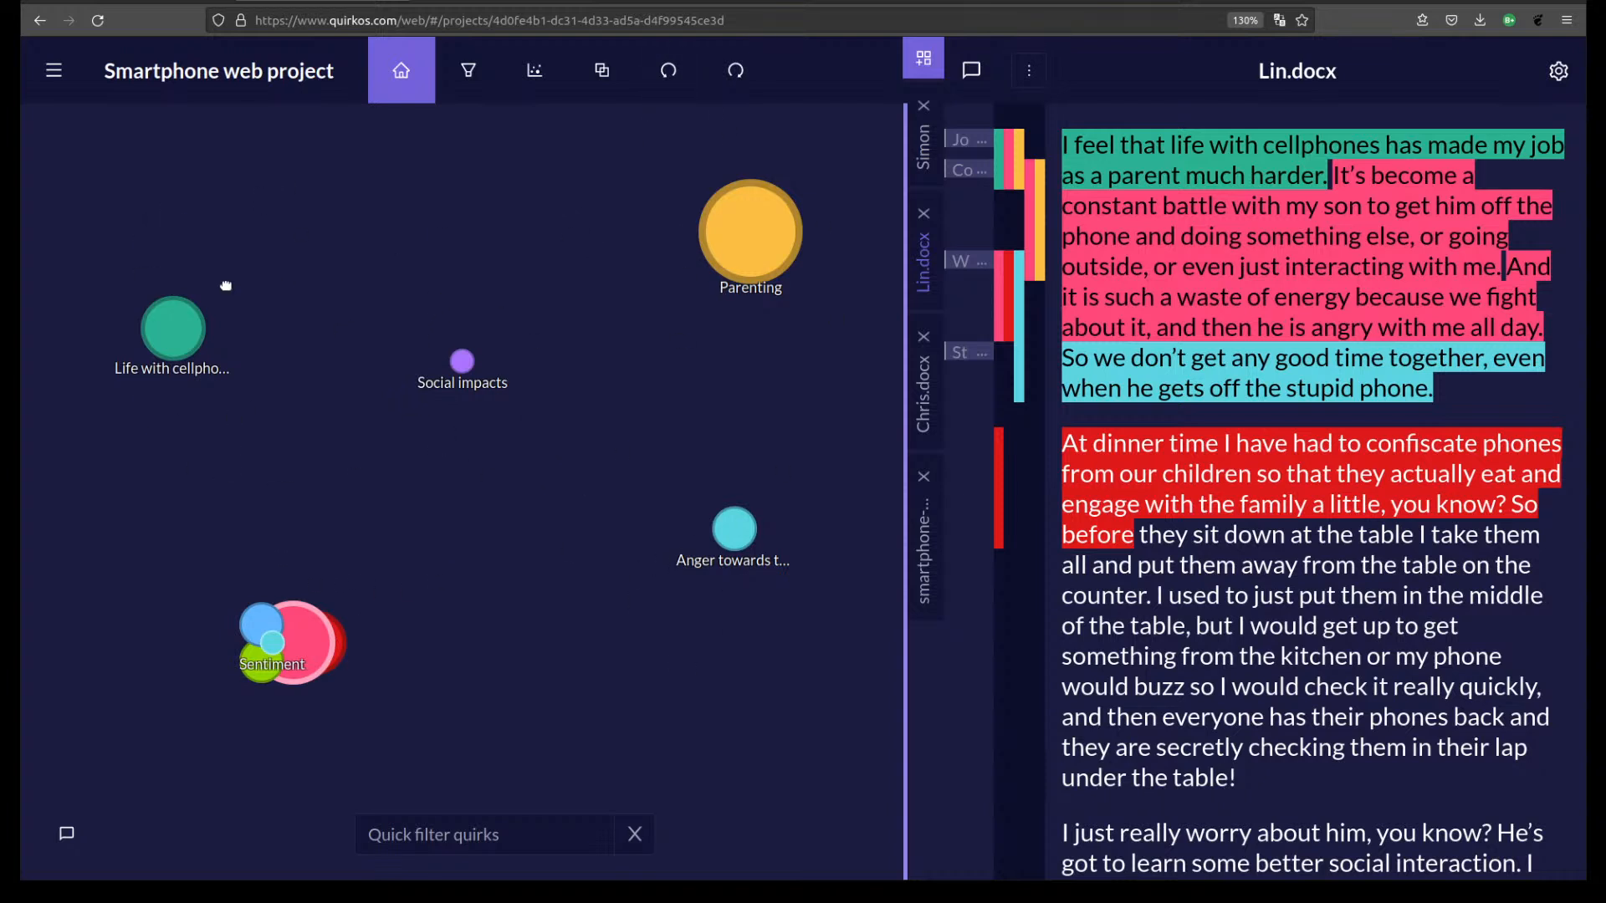
# Export the project's sources as a Word document.
pyautogui.click(54, 80)
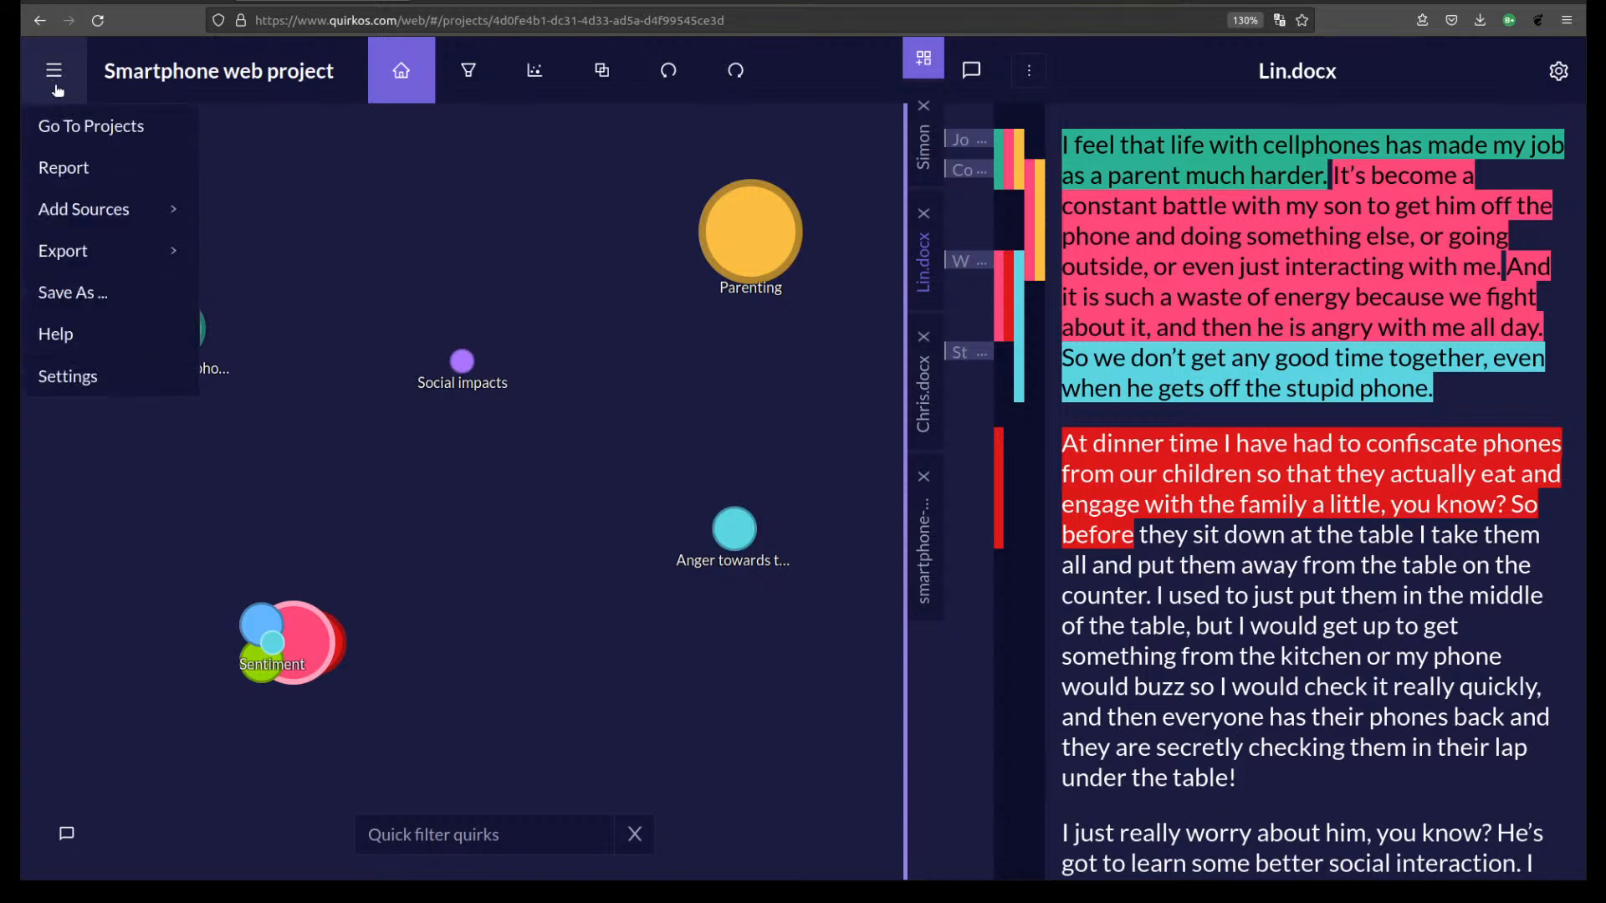
pyautogui.moveTo(114, 255)
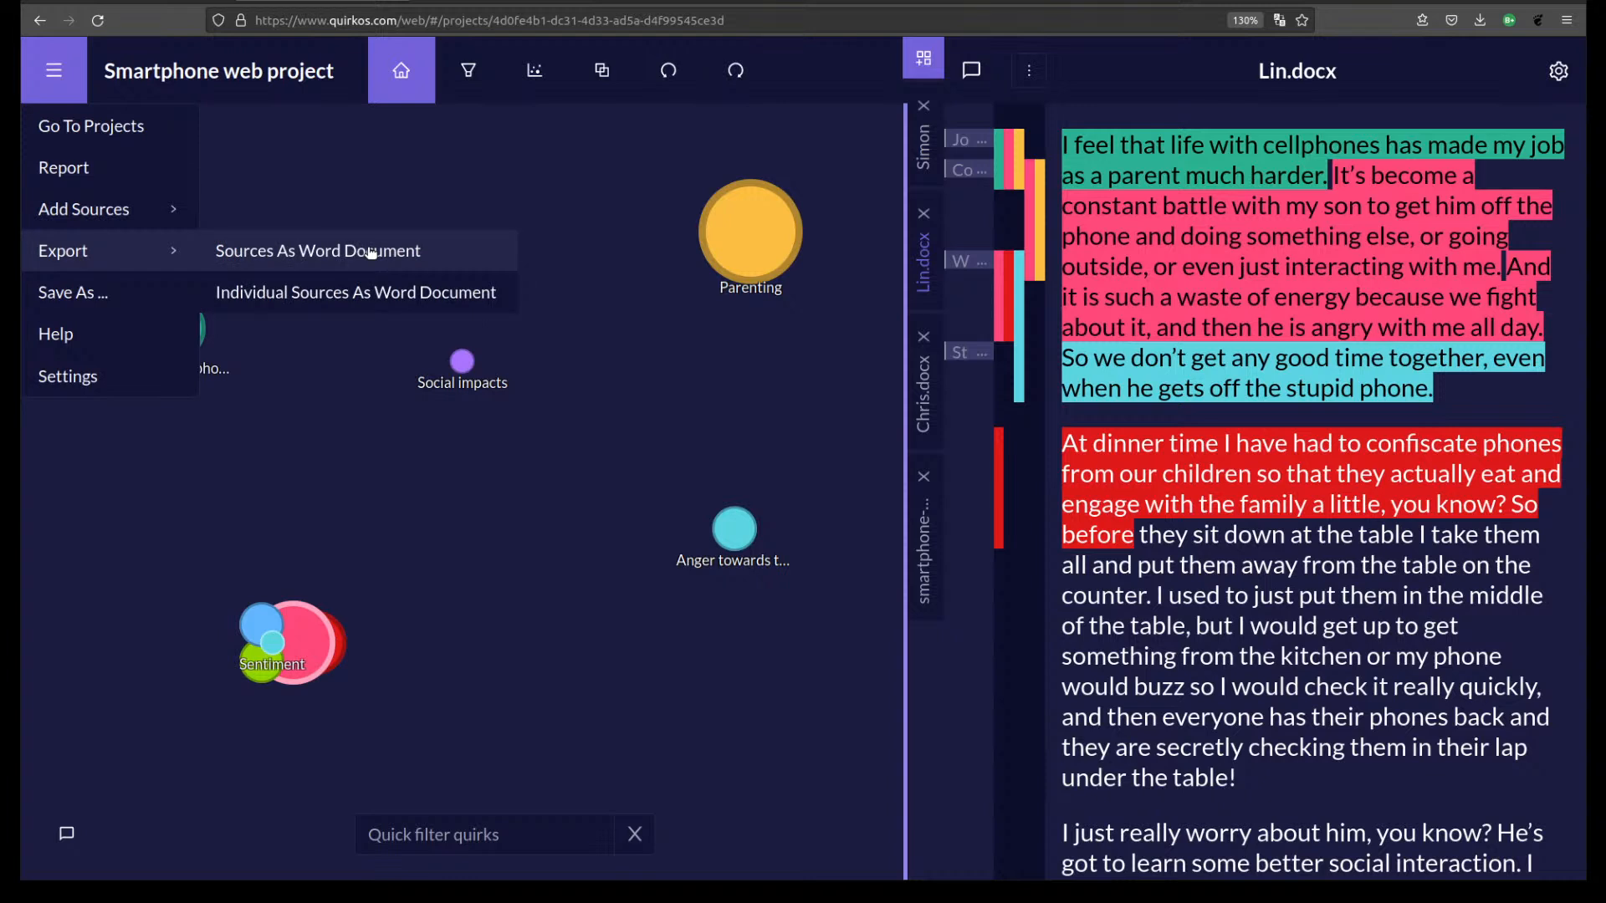
pyautogui.moveTo(1066, 145); pyautogui.dragTo(1335, 707)
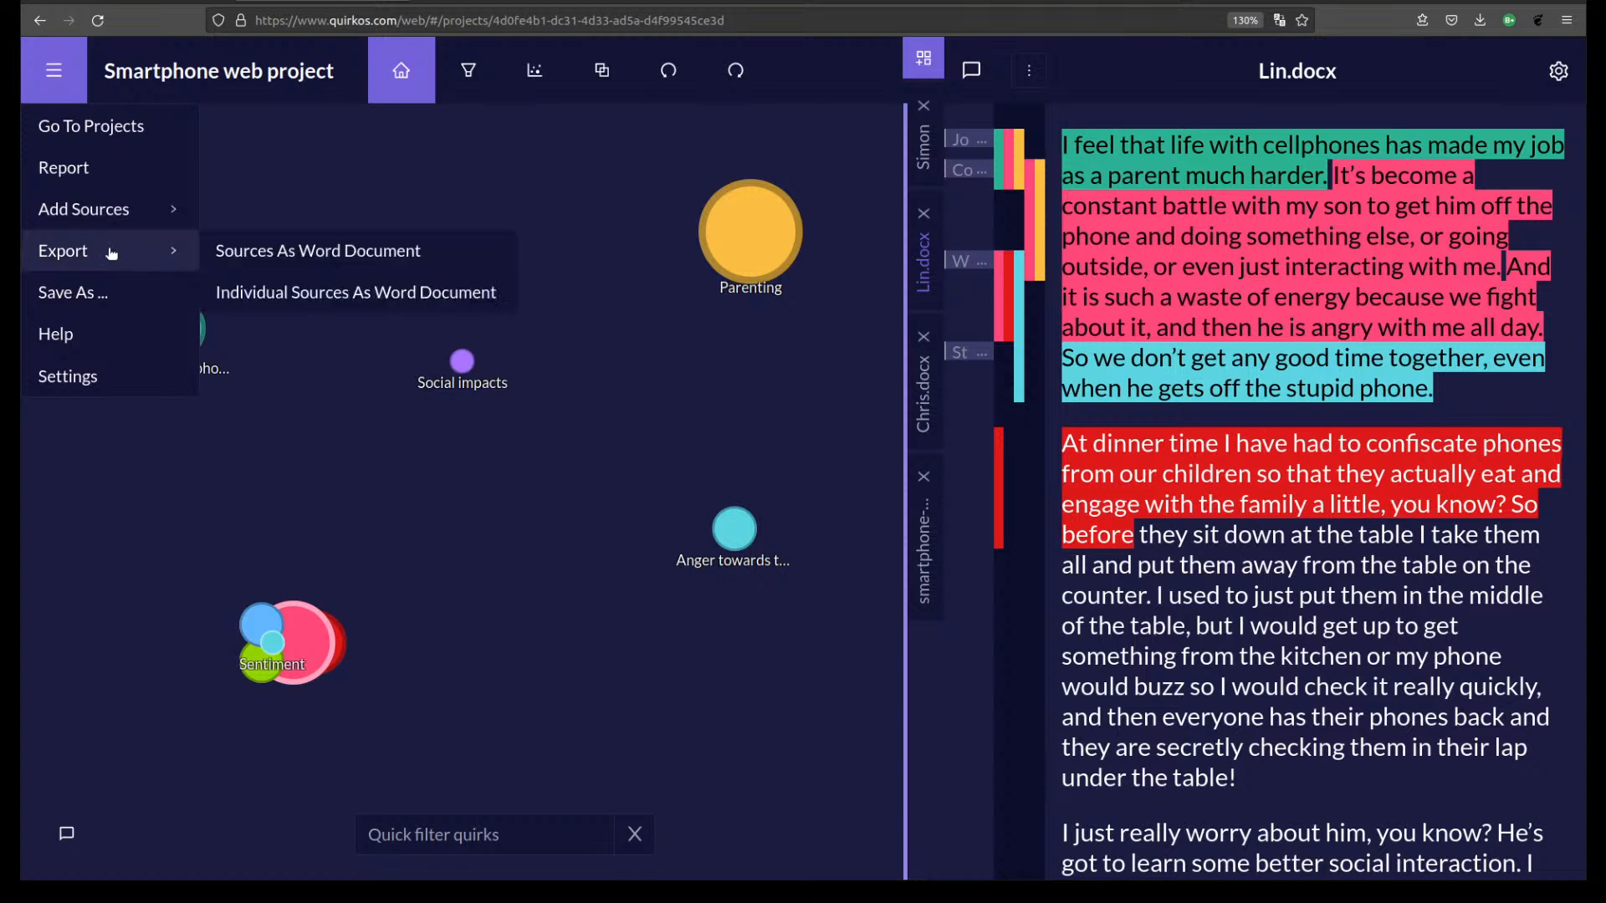
pyautogui.click(319, 266)
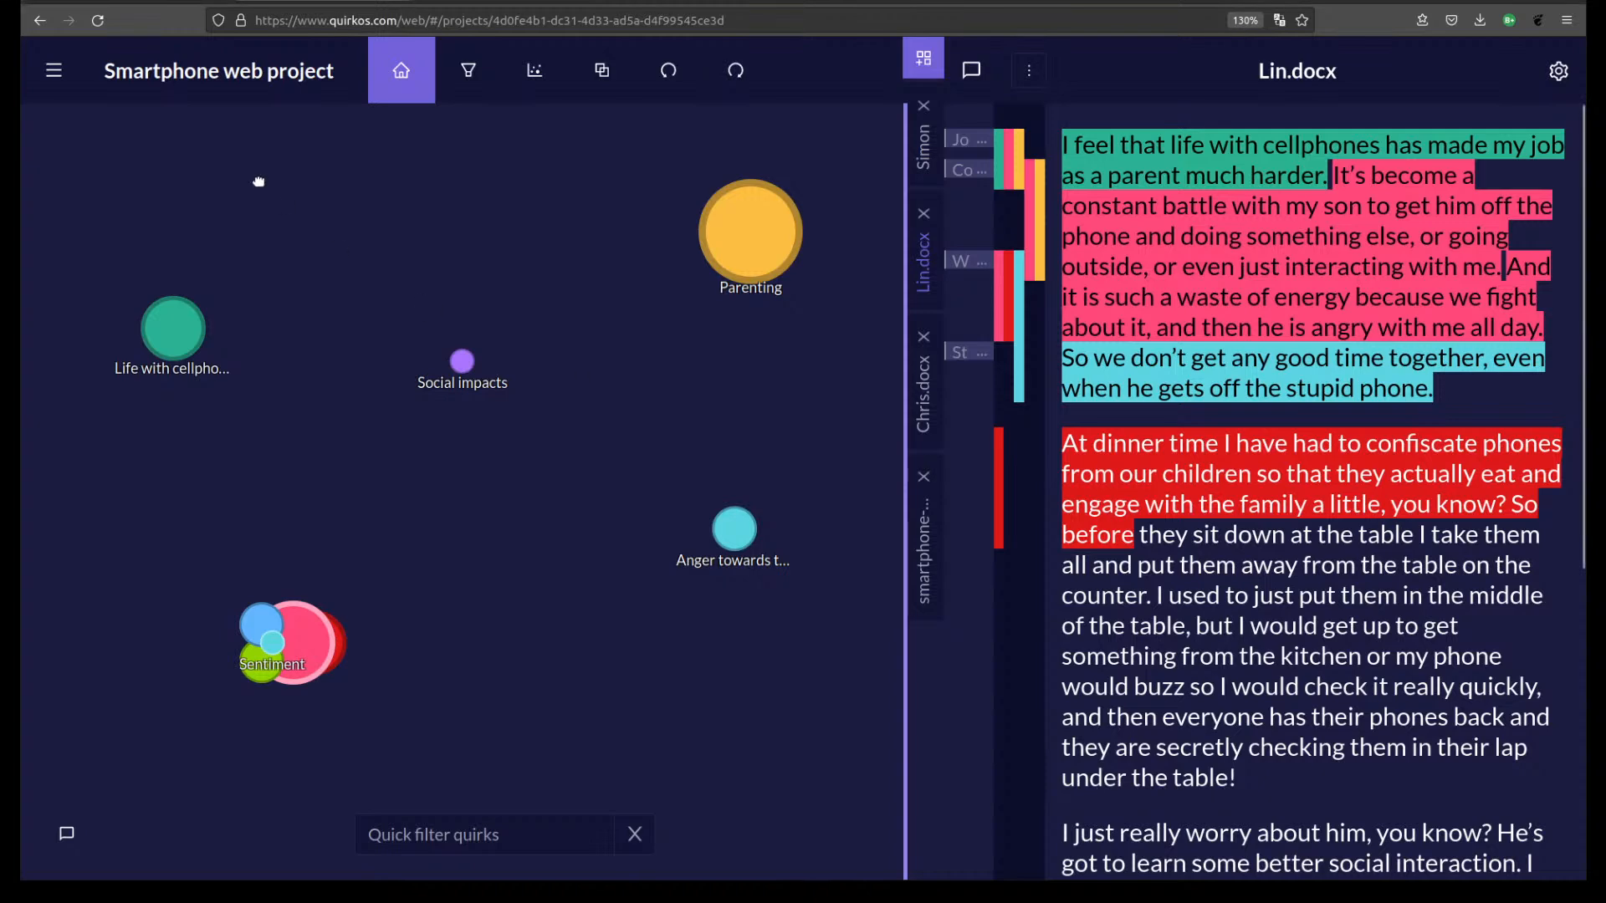
# Open the project report preview and look over its opening section and the report section options.
pyautogui.click(50, 71)
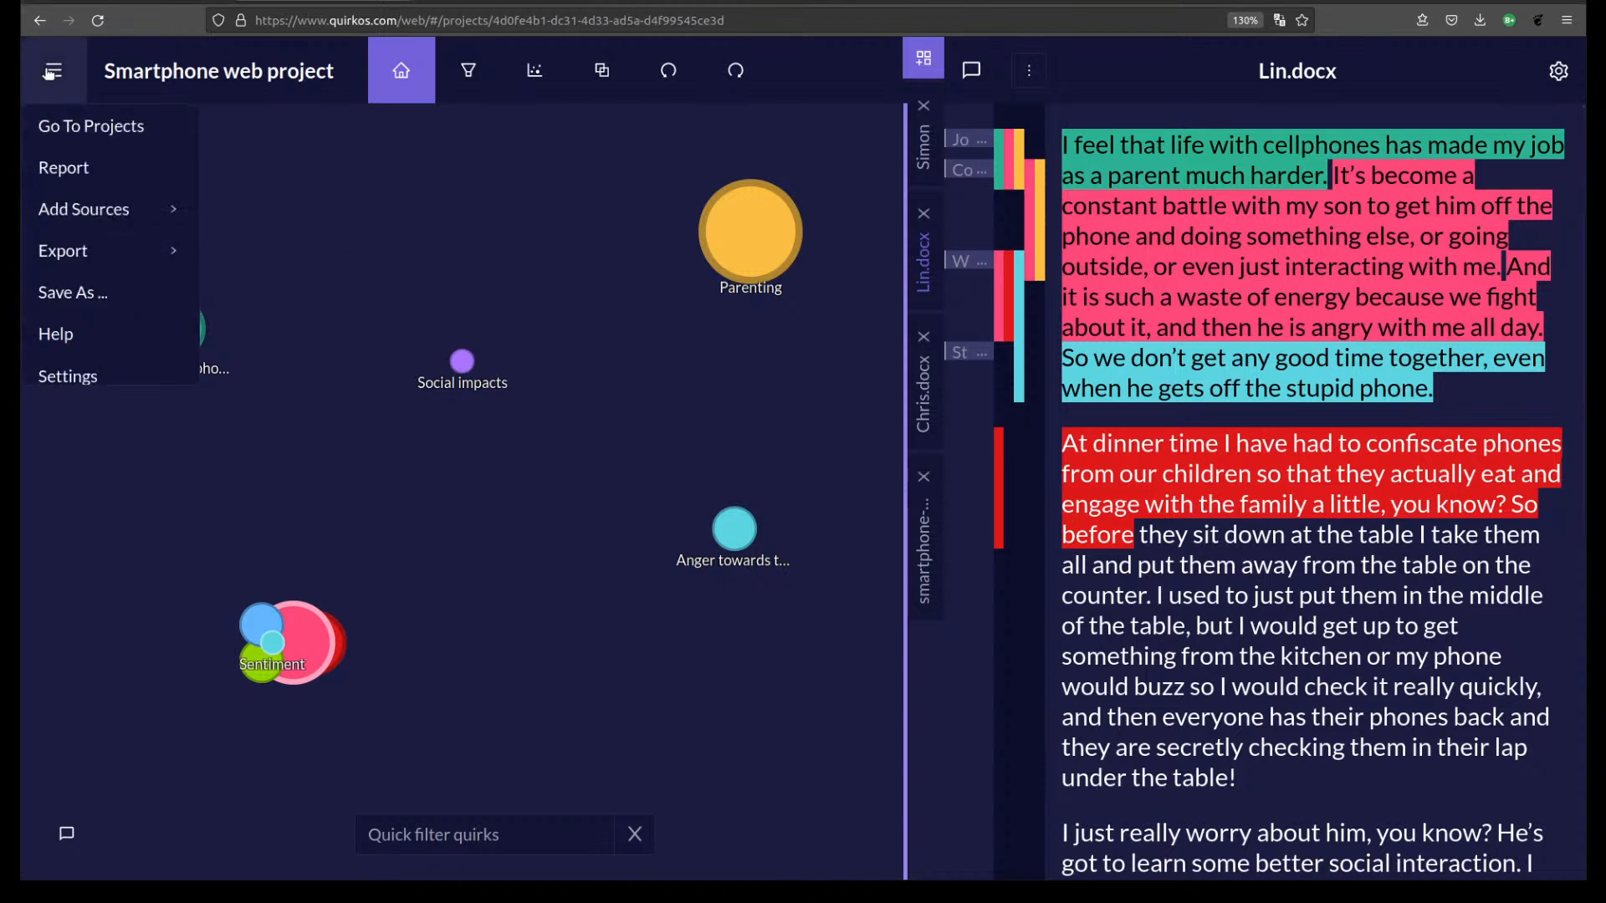
pyautogui.click(92, 176)
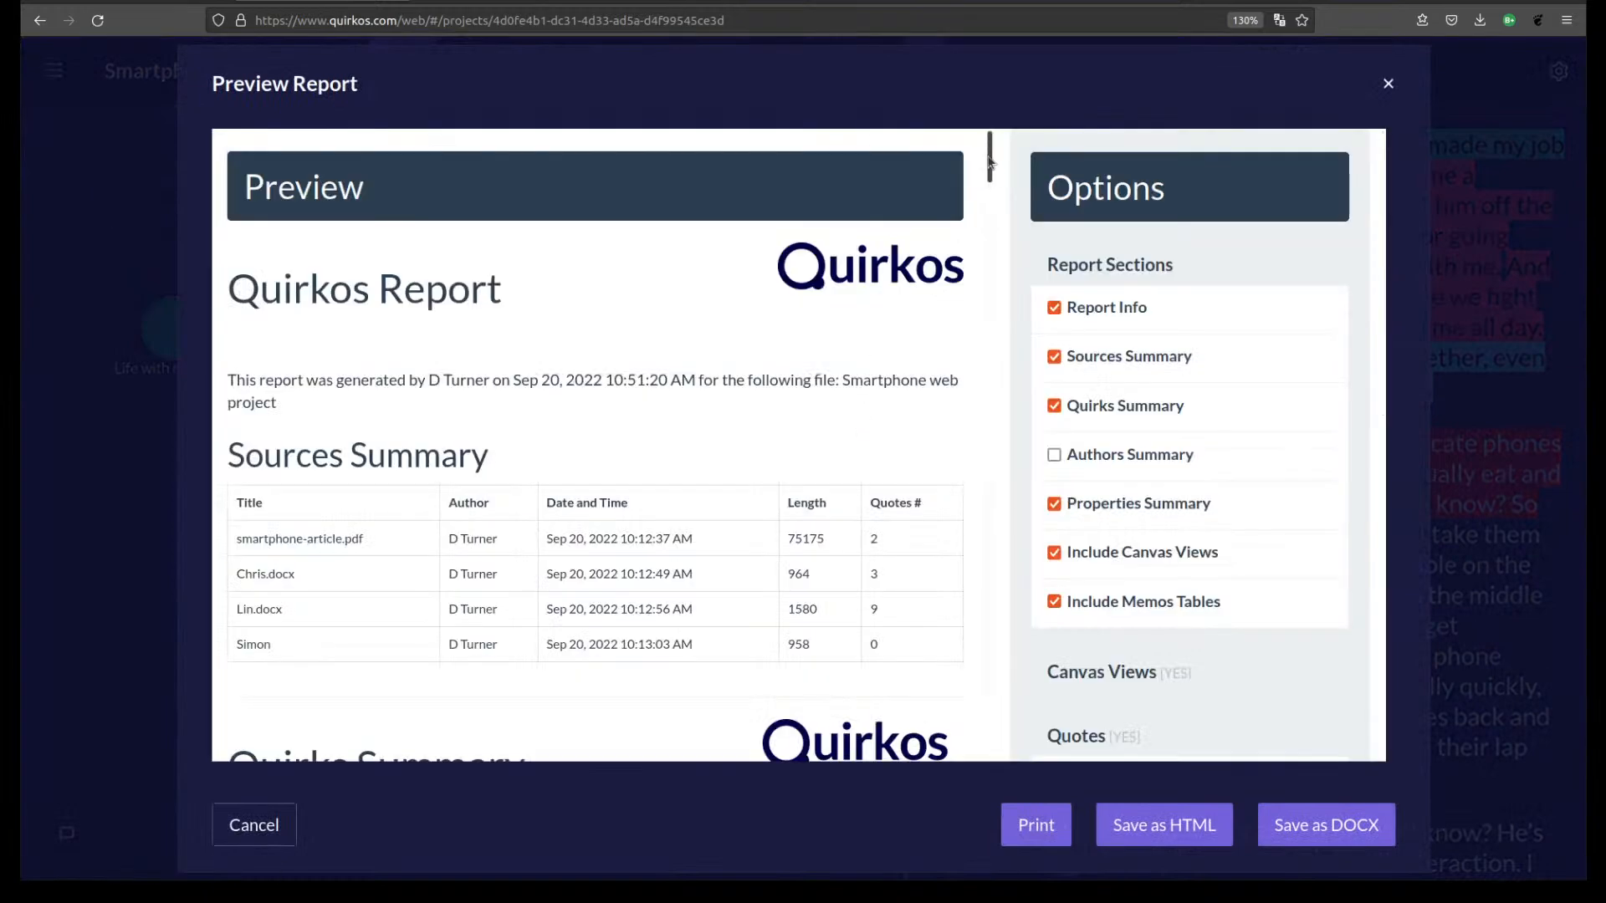
pyautogui.scroll(-10, 987, 163)
pyautogui.scroll(10, 985, 166)
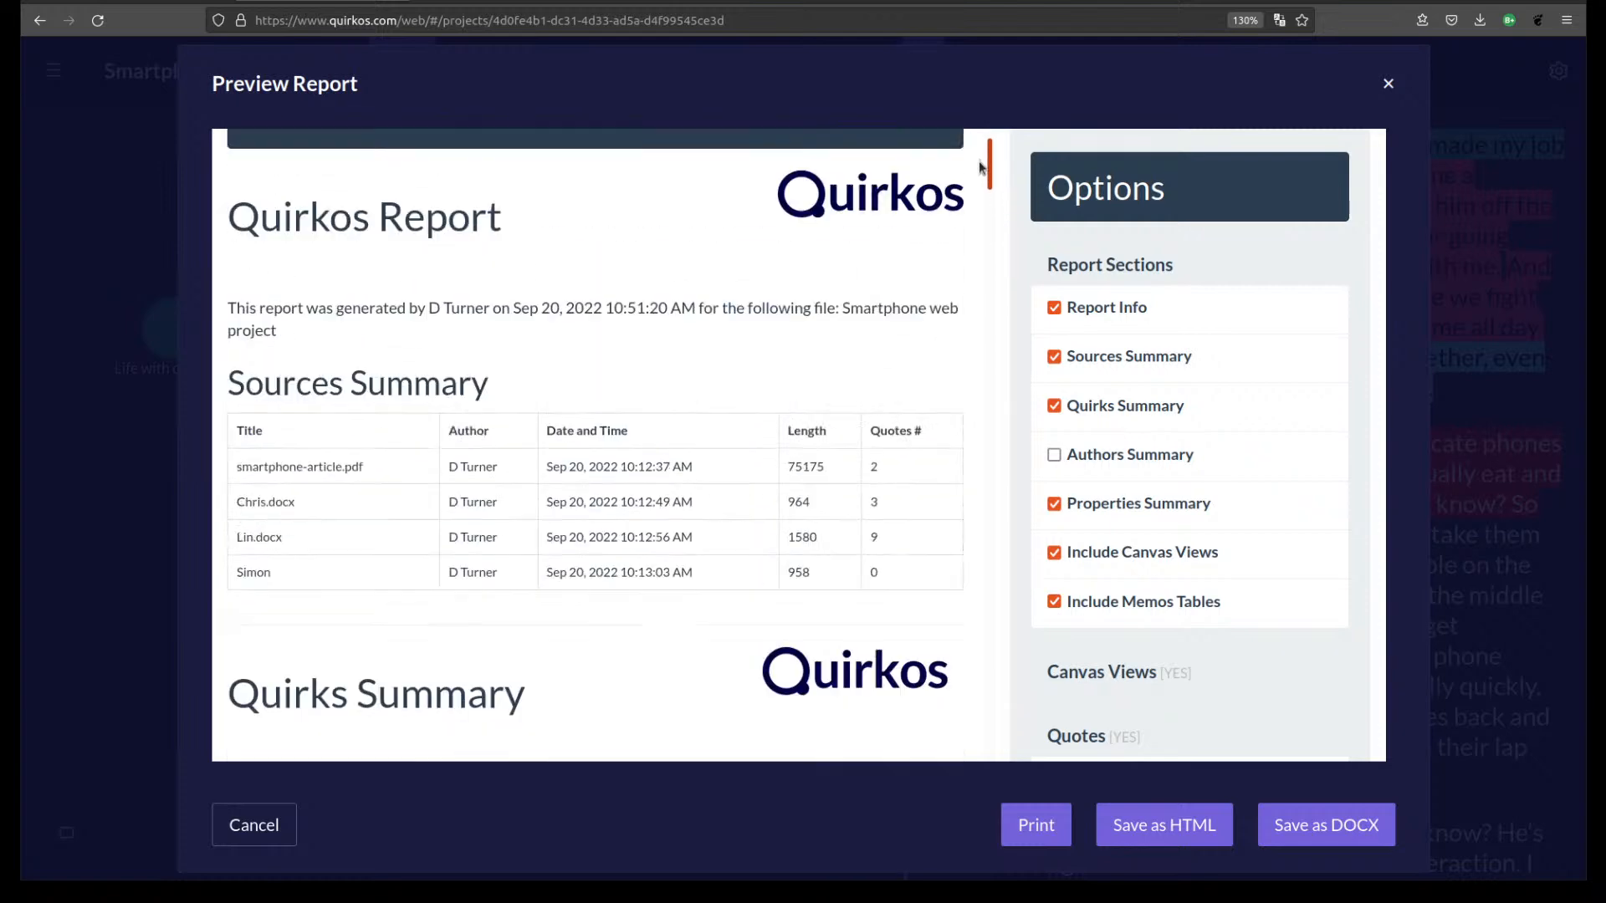
pyautogui.scroll(1, 970, 159)
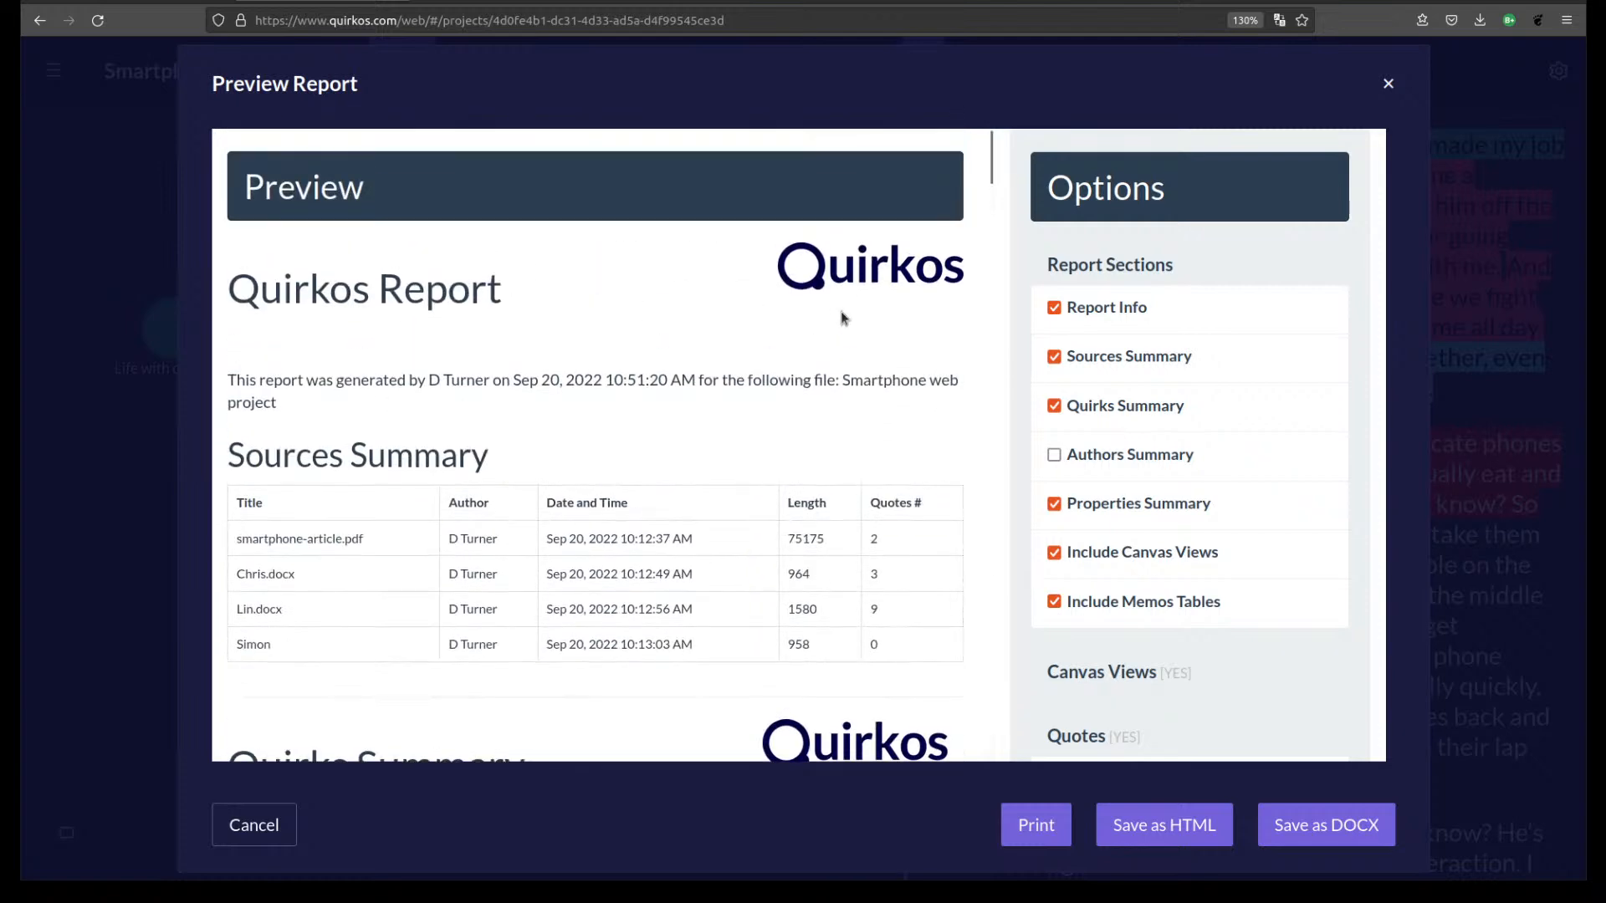
pyautogui.moveTo(244, 179); pyautogui.dragTo(621, 435)
pyautogui.click(622, 434)
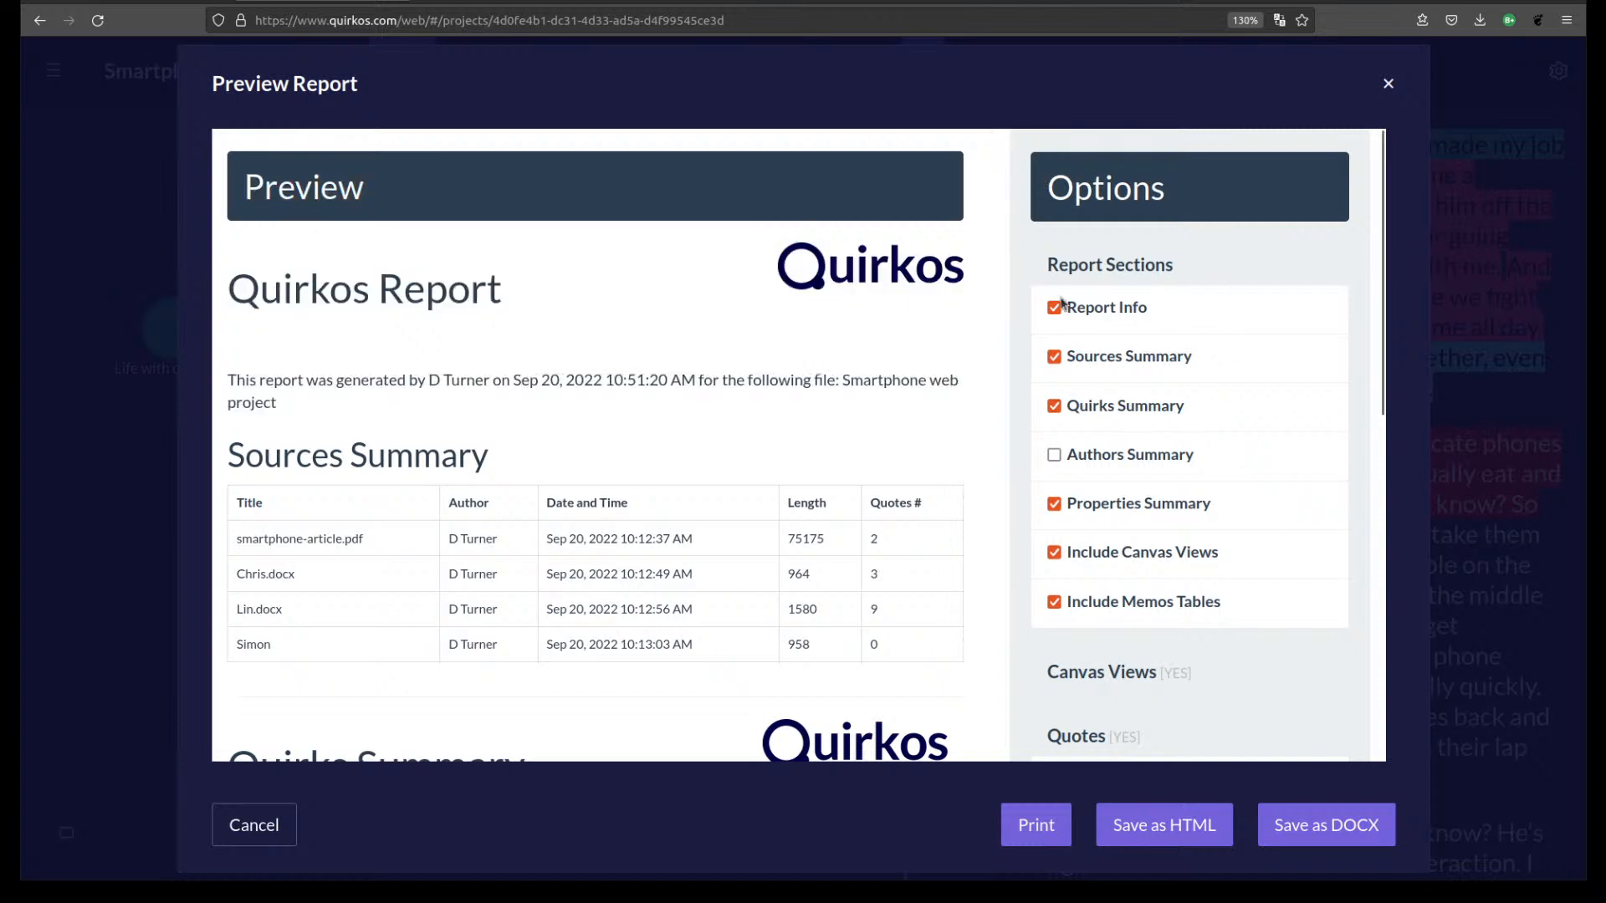
# Look through the quotes listed by quirk in the report preview and return to the report's beginning.
pyautogui.moveTo(991, 157); pyautogui.dragTo(980, 455)
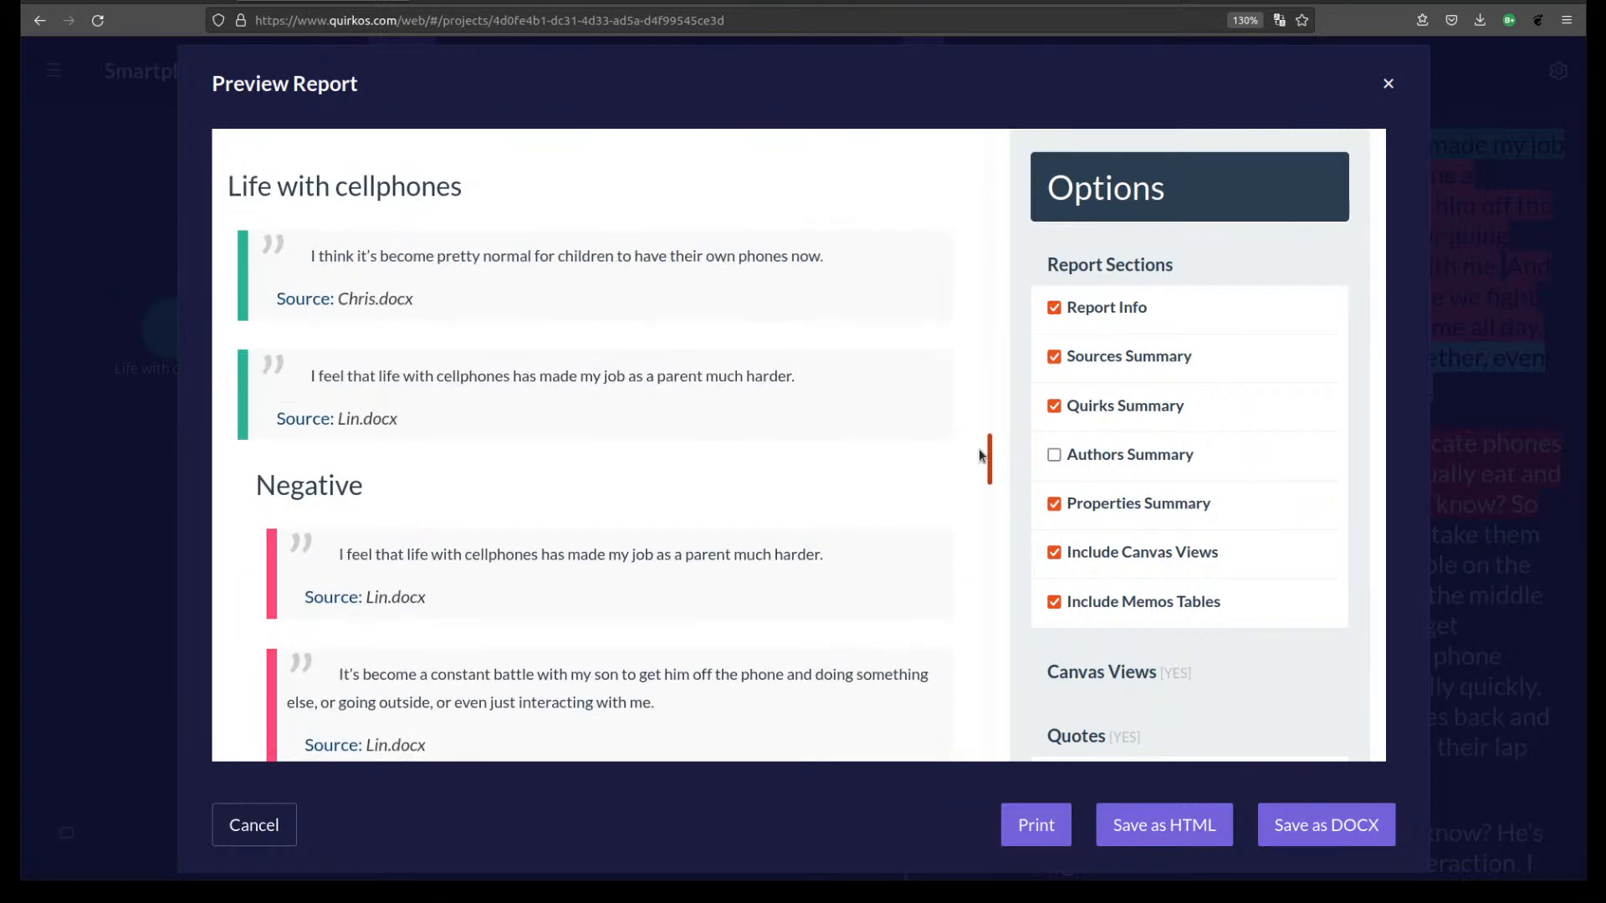
pyautogui.scroll(-3, 1226, 669)
pyautogui.moveTo(990, 462); pyautogui.dragTo(975, 150)
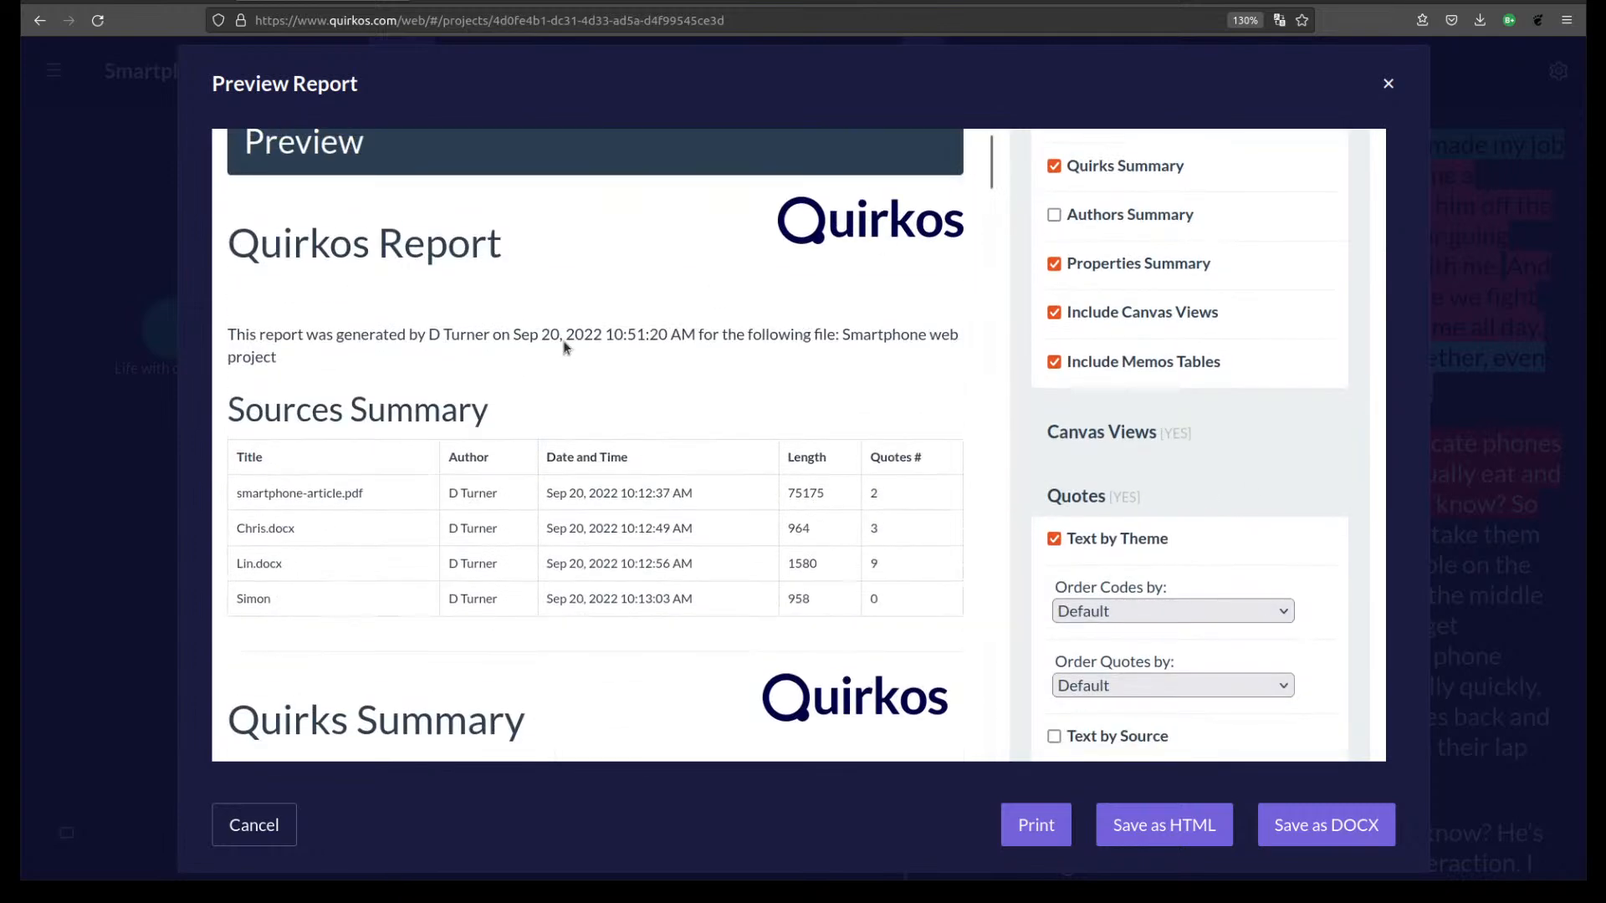
# Examine the title, author, date, length and quote columns of the report's Sources Summary table.
pyautogui.moveTo(229, 405); pyautogui.dragTo(555, 420)
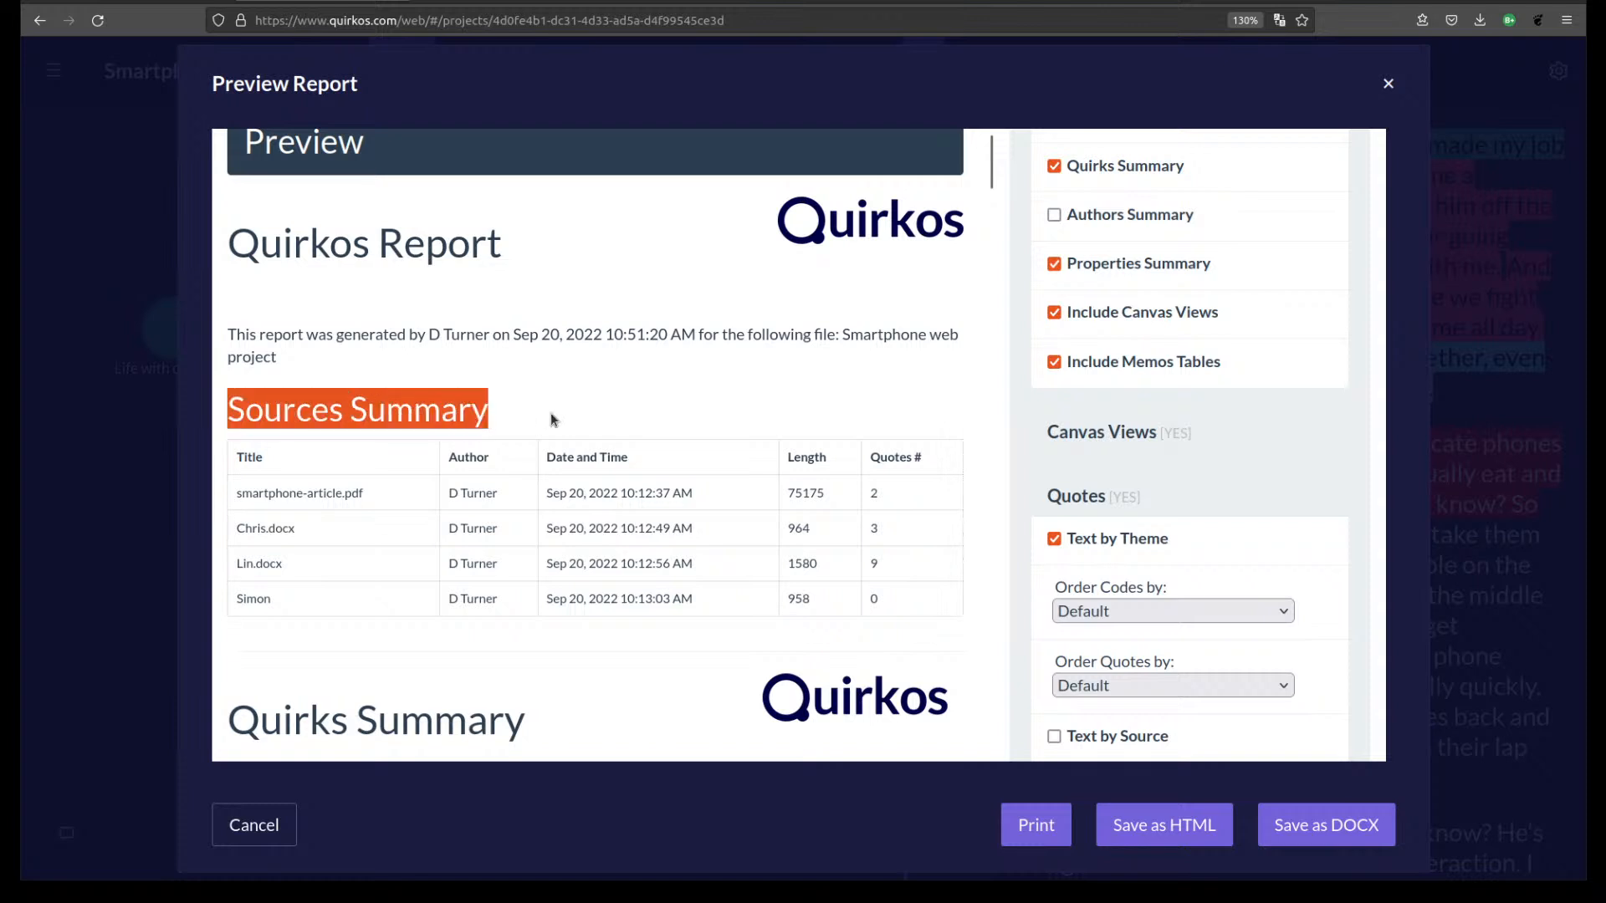
pyautogui.moveTo(341, 493); pyautogui.dragTo(358, 592)
pyautogui.click(511, 499)
pyautogui.moveTo(492, 492); pyautogui.dragTo(505, 584)
pyautogui.click(643, 470)
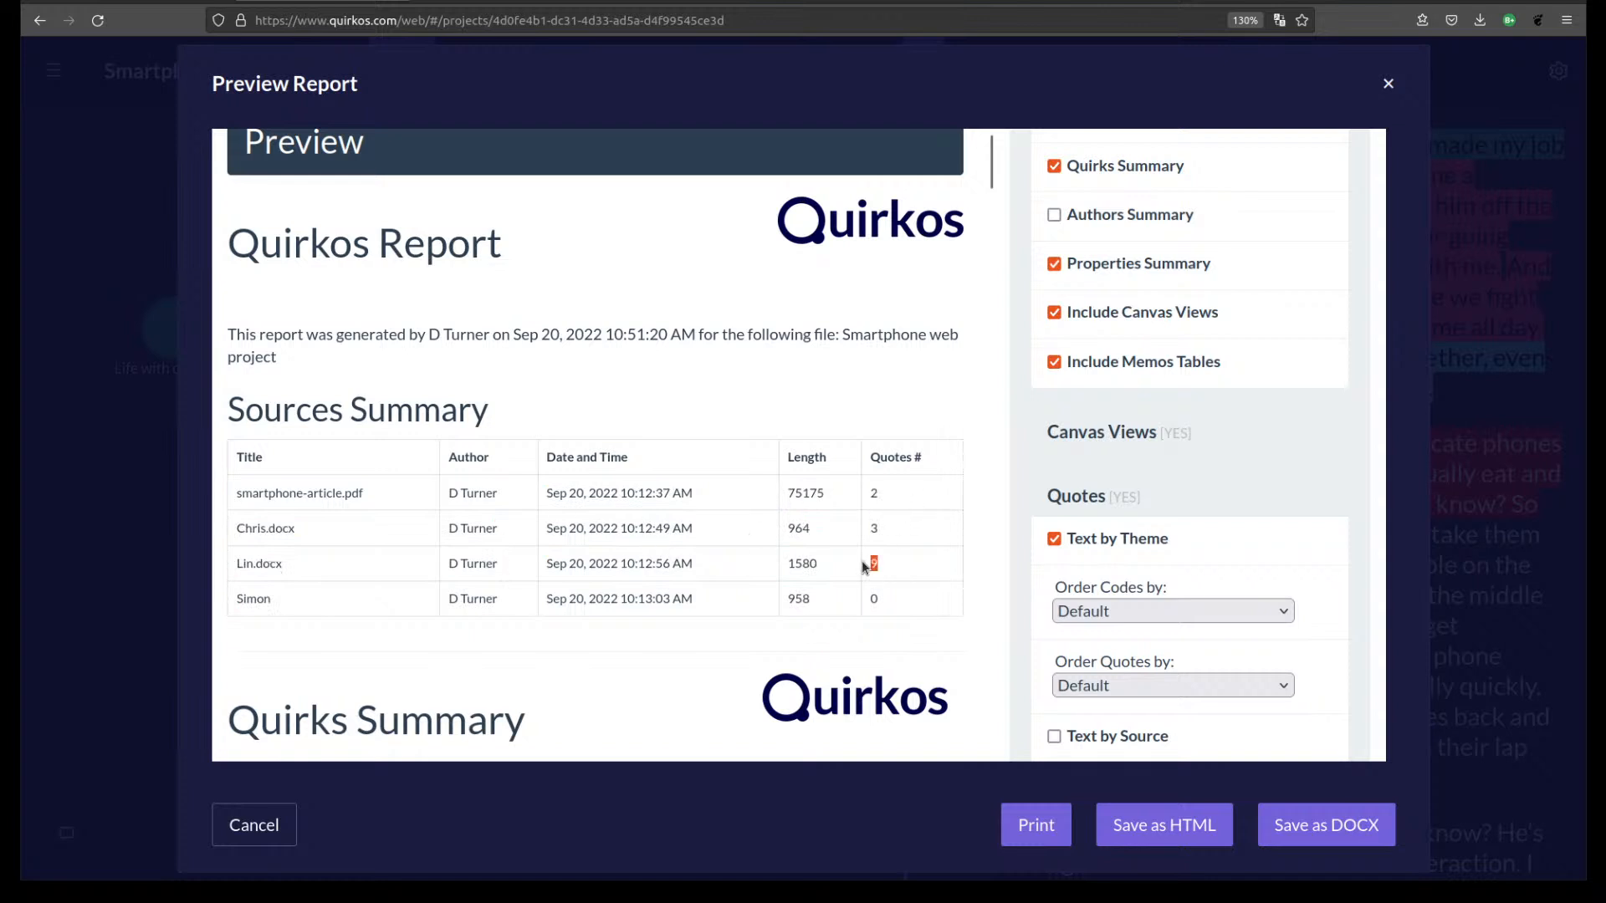
# Review the report's Quirks Summary table and the Properties Summary charts.
pyautogui.scroll(-8, 827, 430)
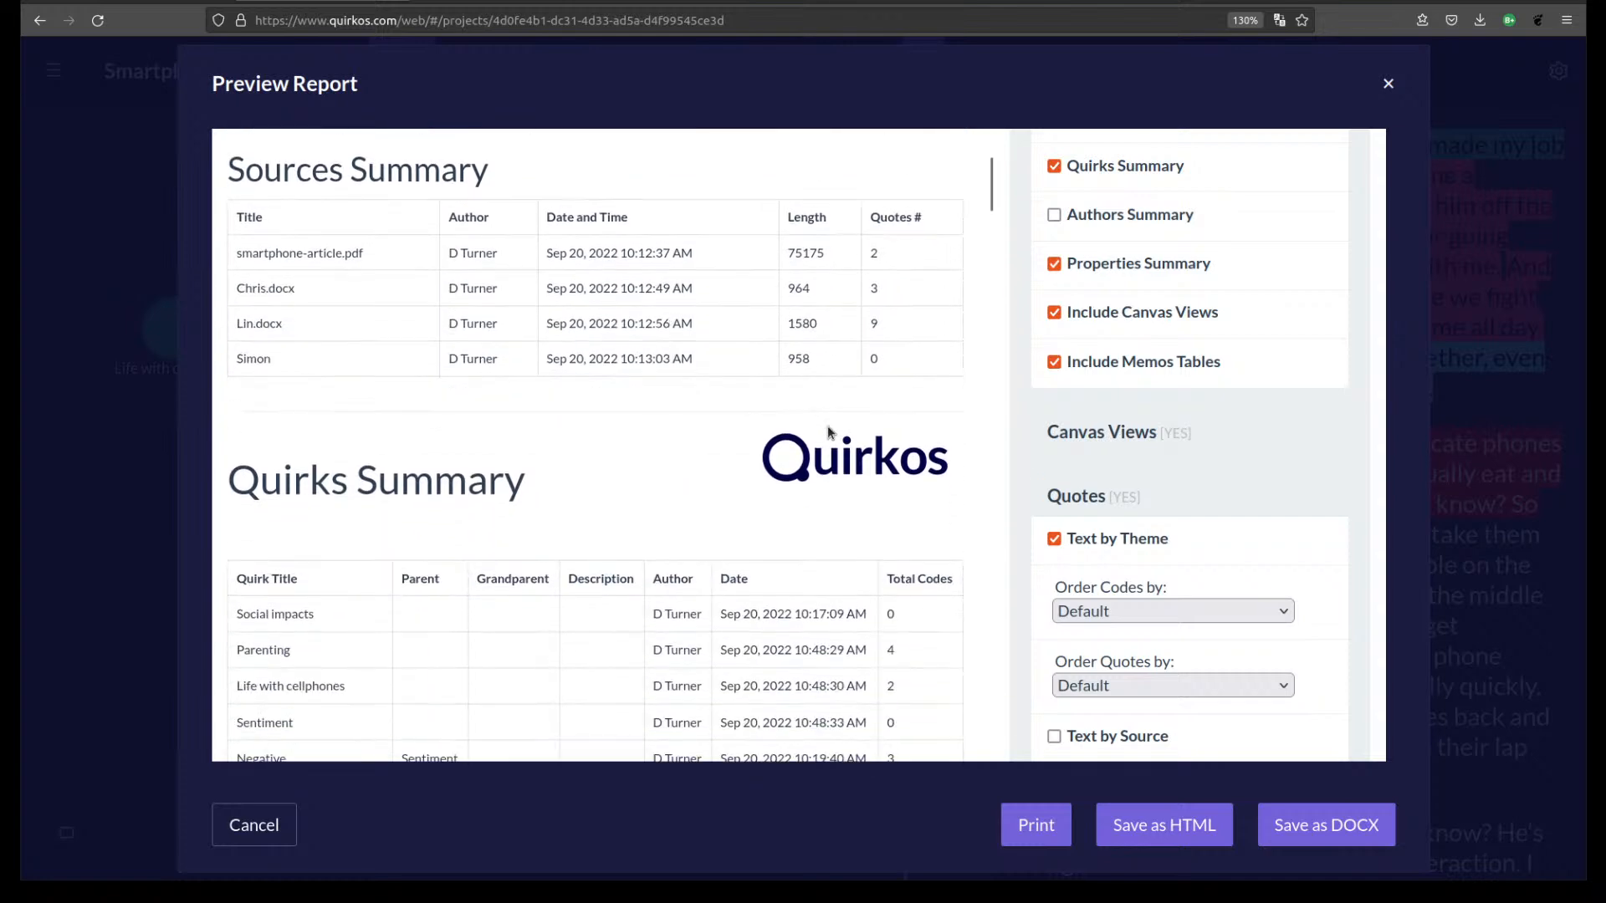
pyautogui.scroll(-10, 527, 293)
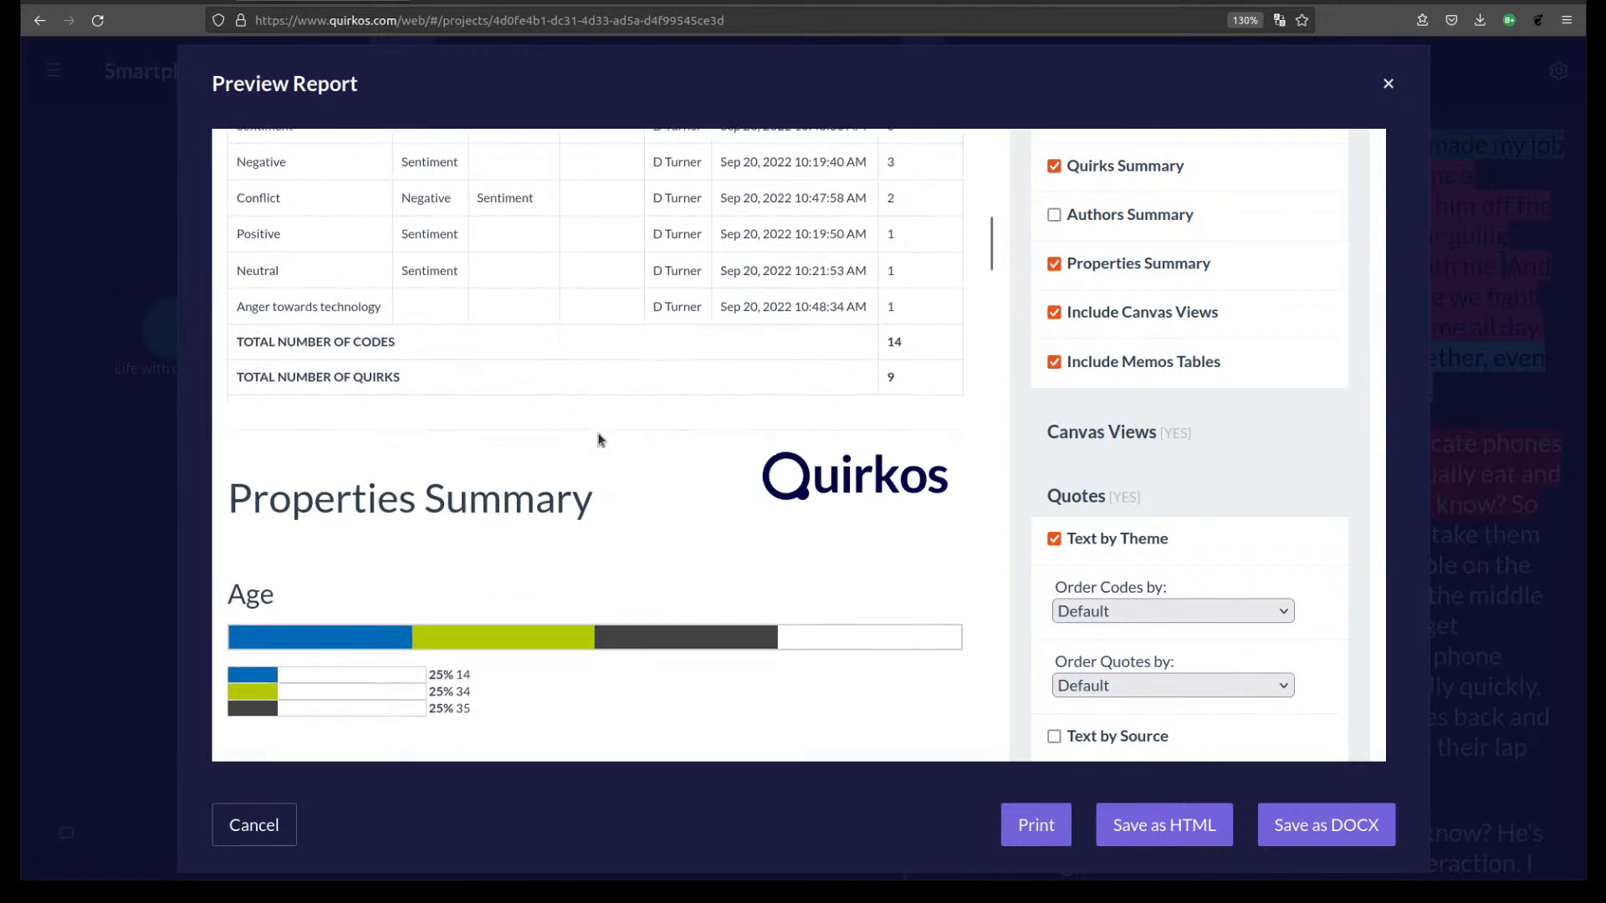
pyautogui.scroll(-2, 592, 398)
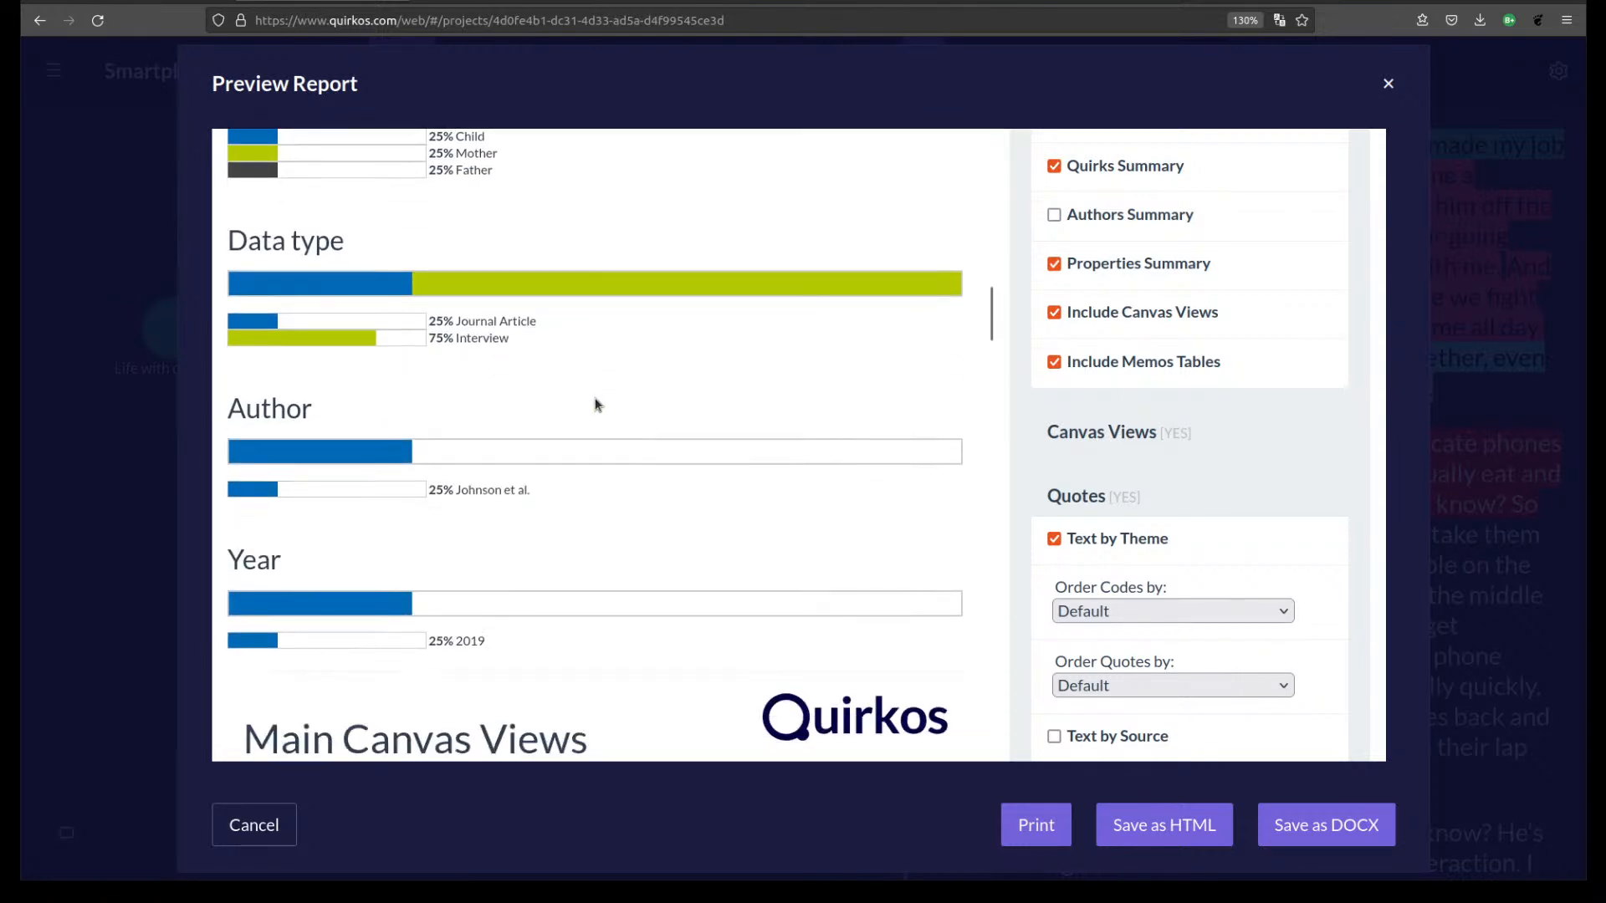
# Look through the report's Properties Summary charts, Main Canvas Views and Text Sorted by Theme sections.
pyautogui.scroll(4, 689, 488)
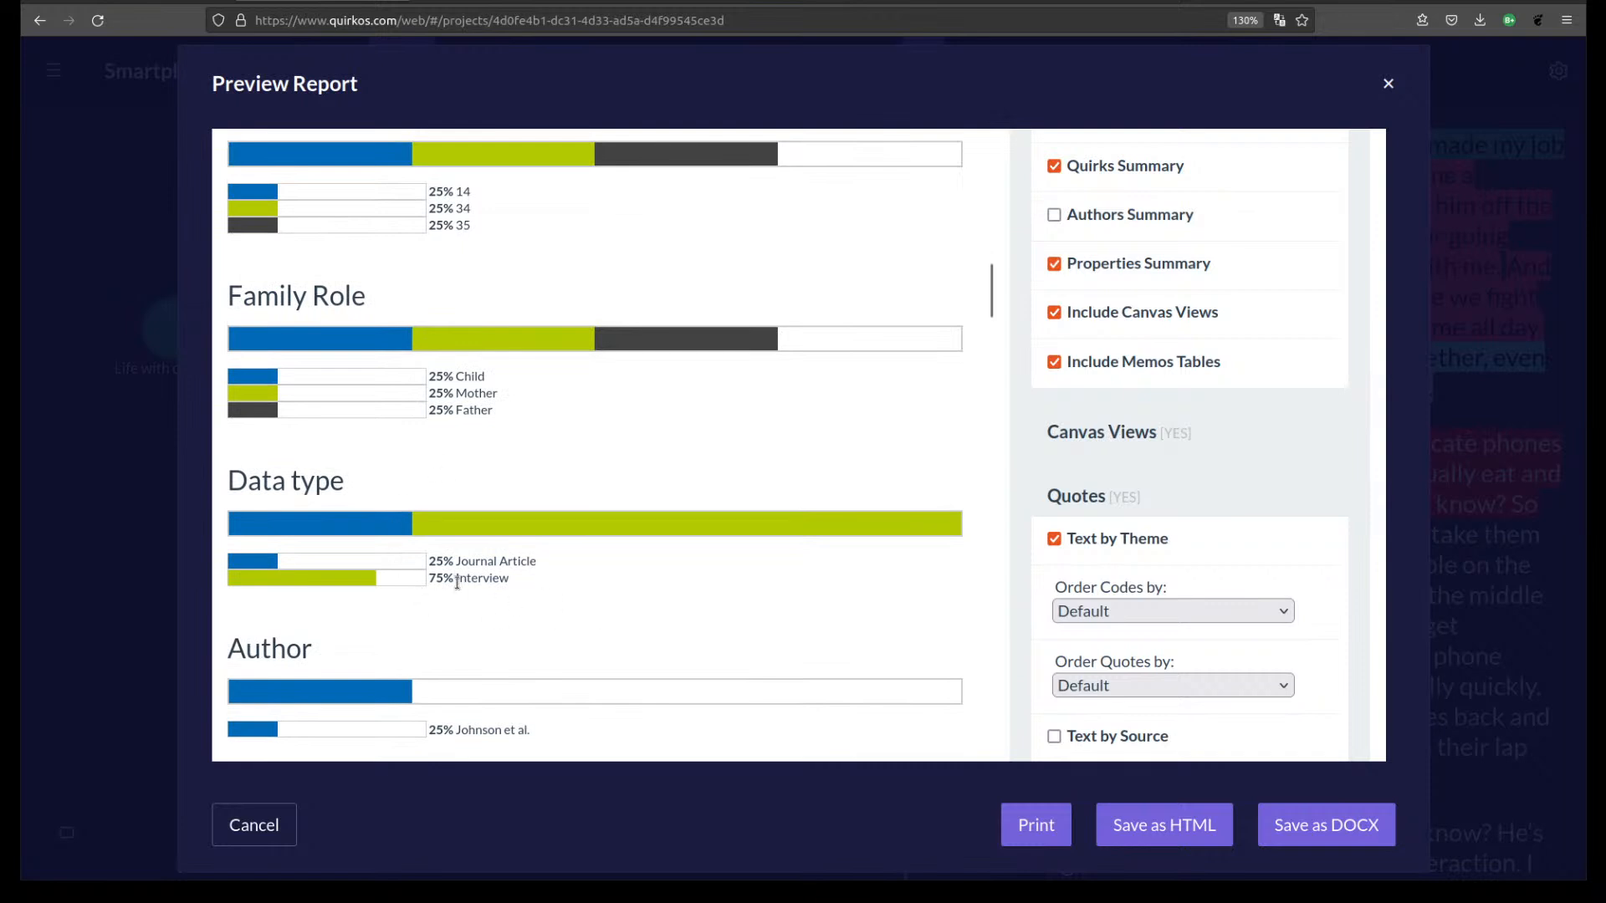
pyautogui.moveTo(519, 579); pyautogui.dragTo(419, 576)
pyautogui.scroll(-15, 705, 589)
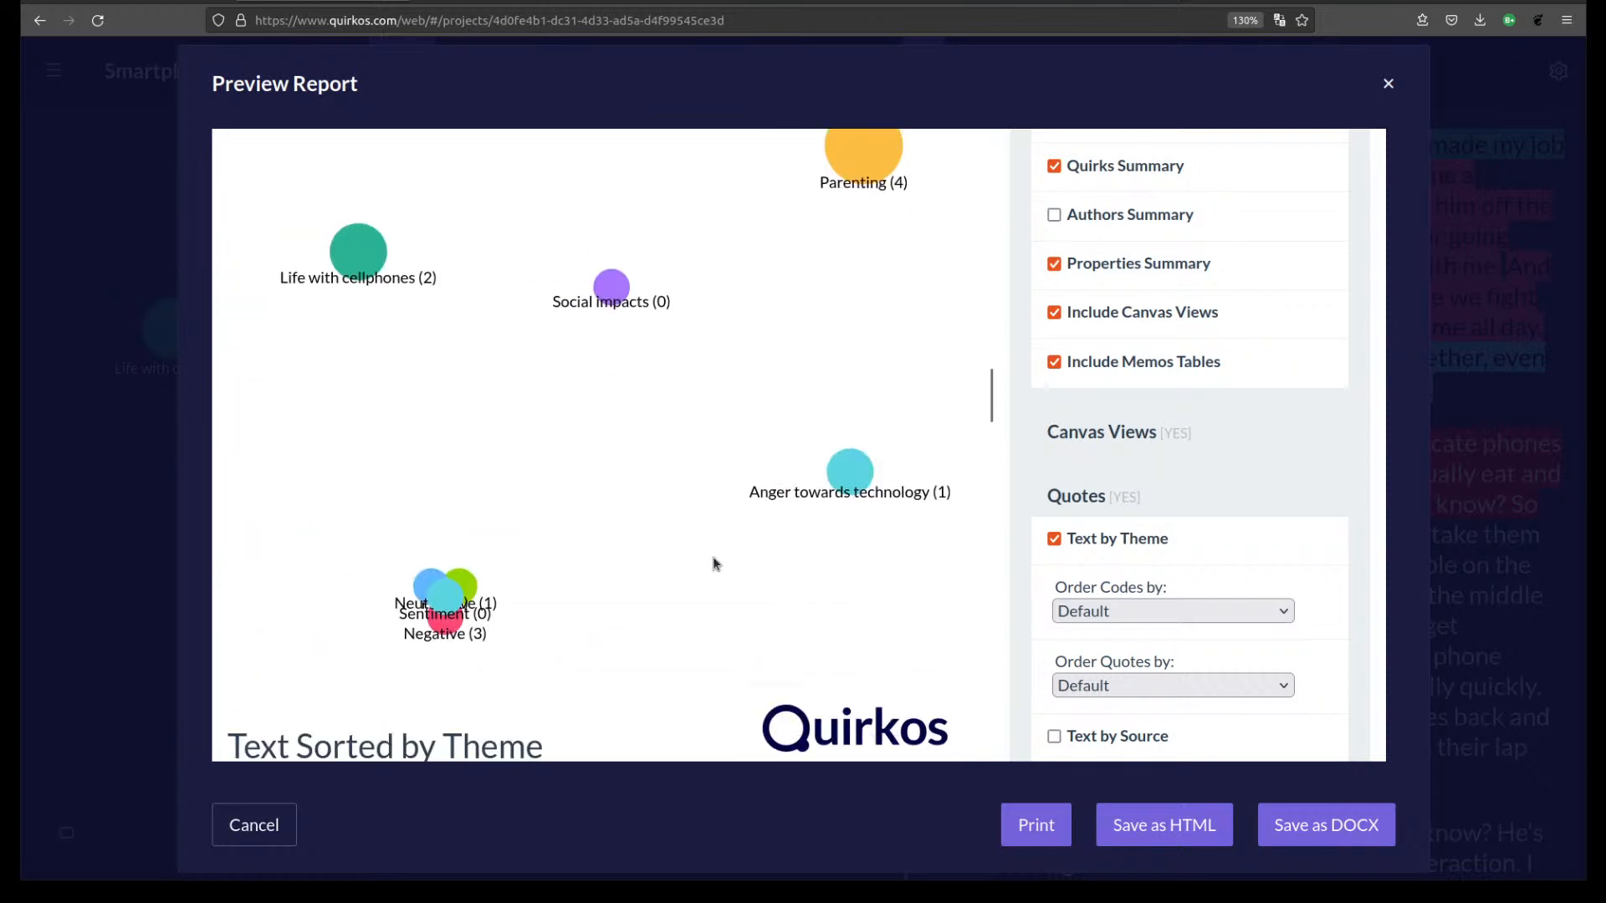
pyautogui.scroll(5, 706, 557)
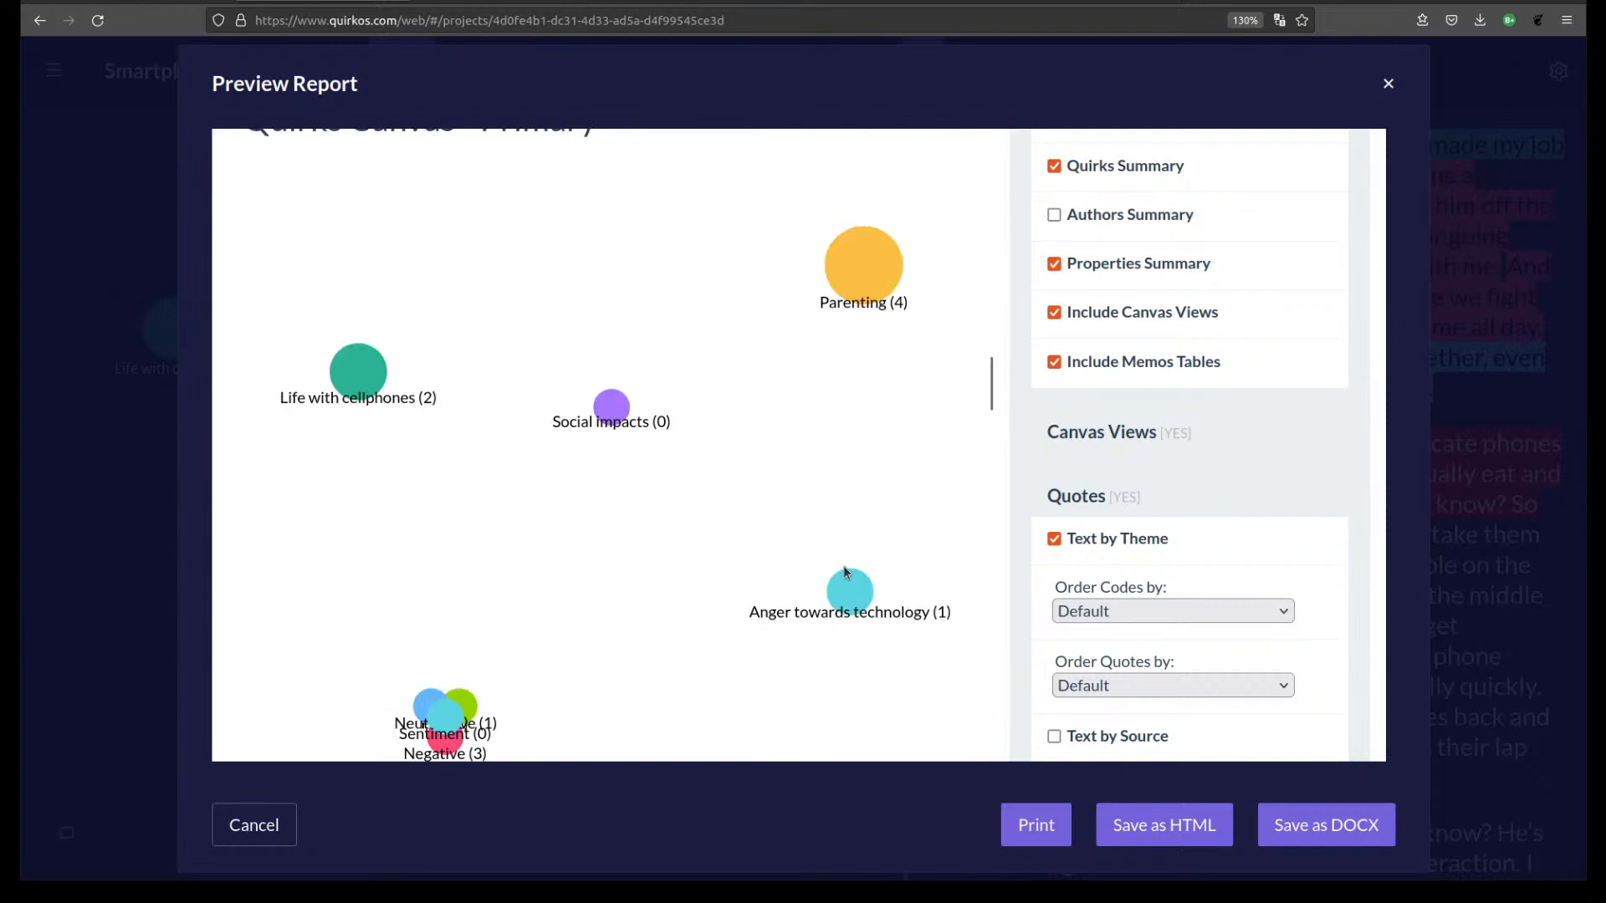
pyautogui.scroll(-5, 785, 544)
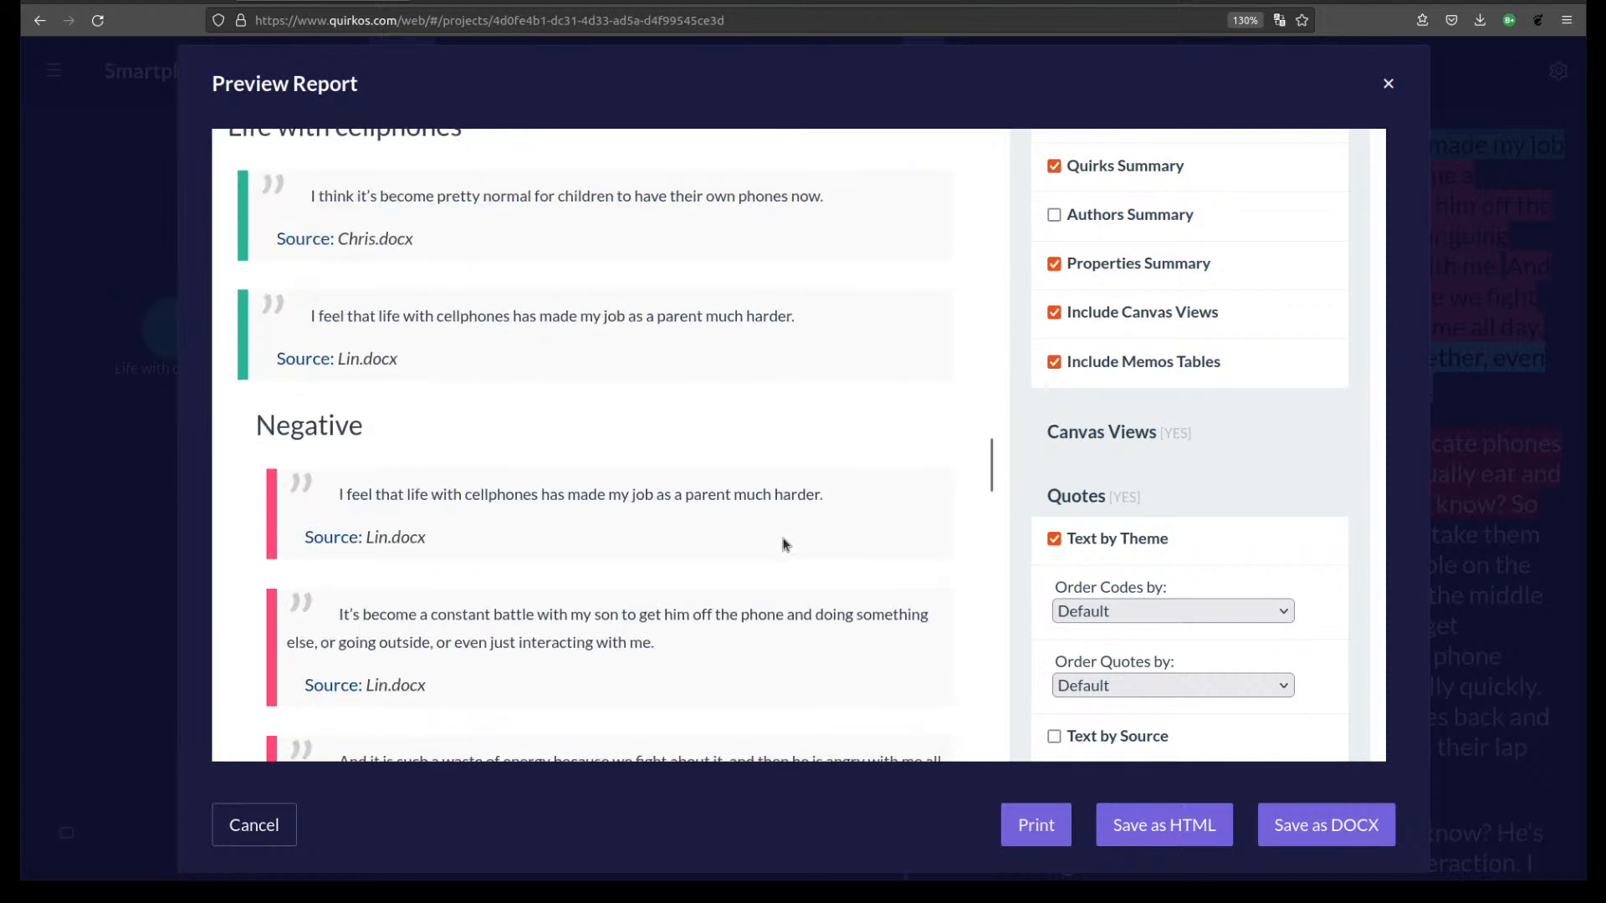
pyautogui.scroll(1, 486, 372)
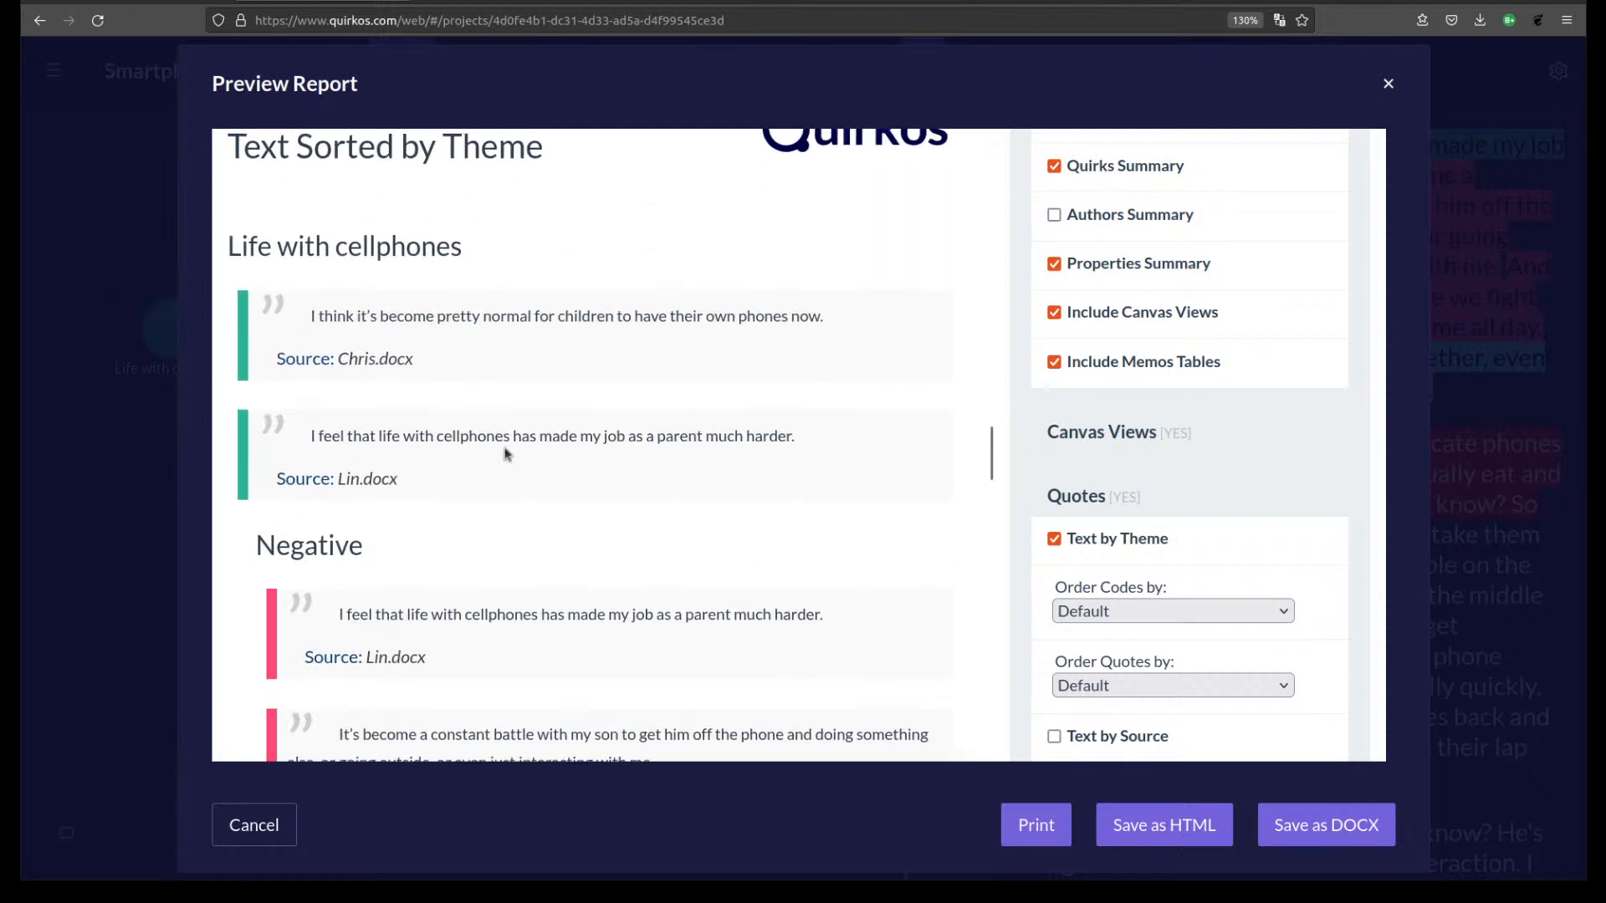
# Include the source properties in the report's quotes and look at them beneath the quotes under Life with cellphones.
pyautogui.scroll(-3, 1228, 495)
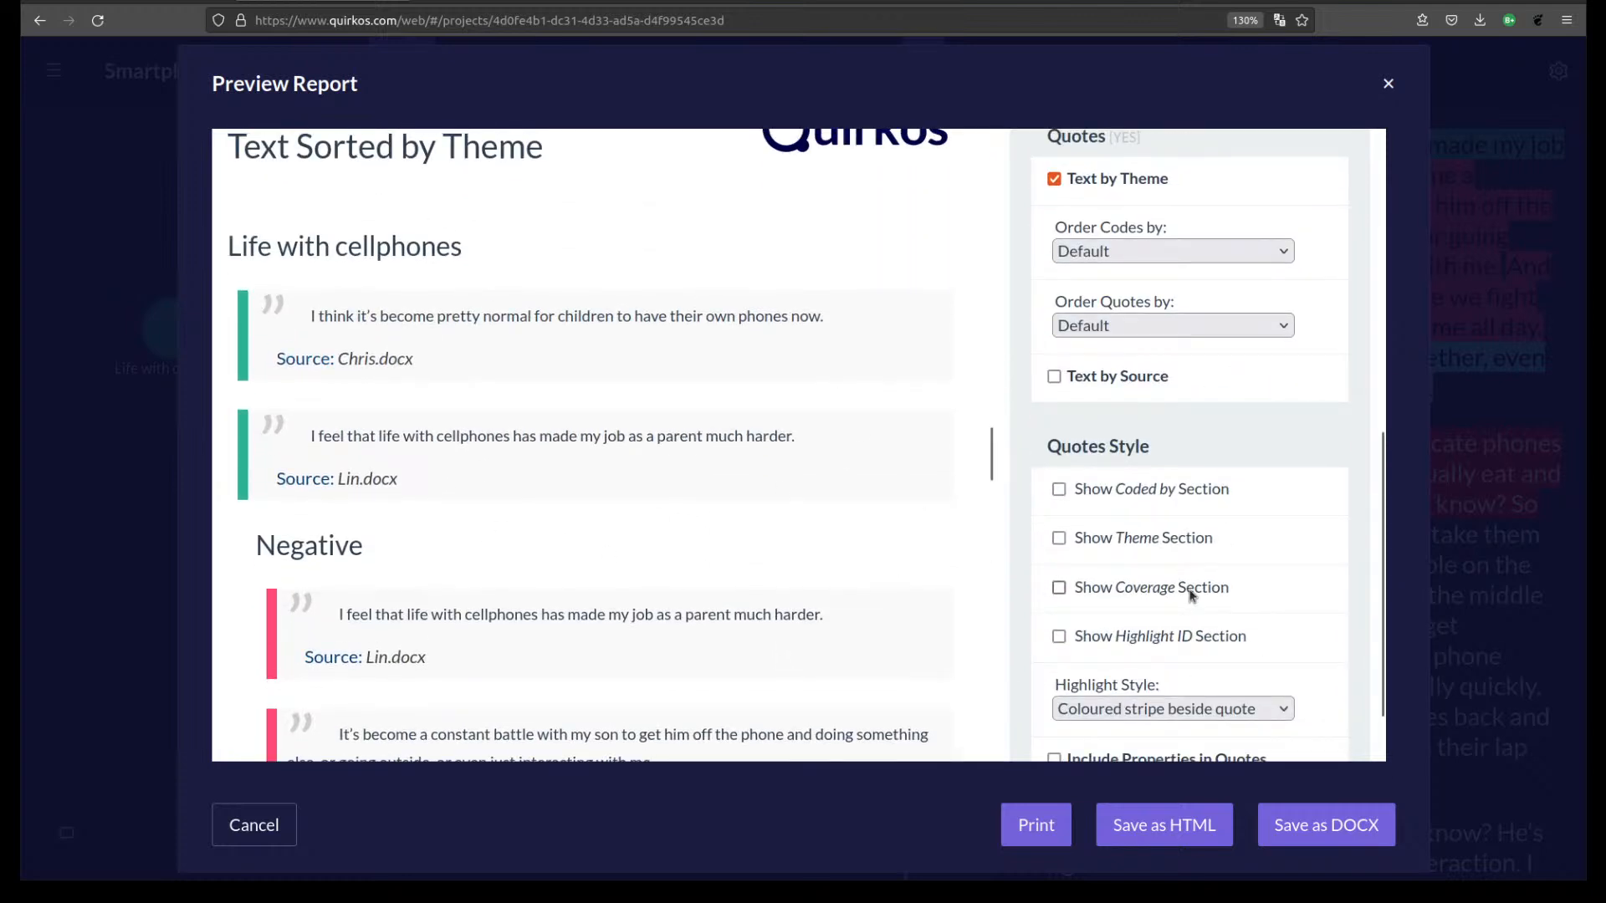
pyautogui.scroll(-1, 1193, 583)
pyautogui.click(1133, 673)
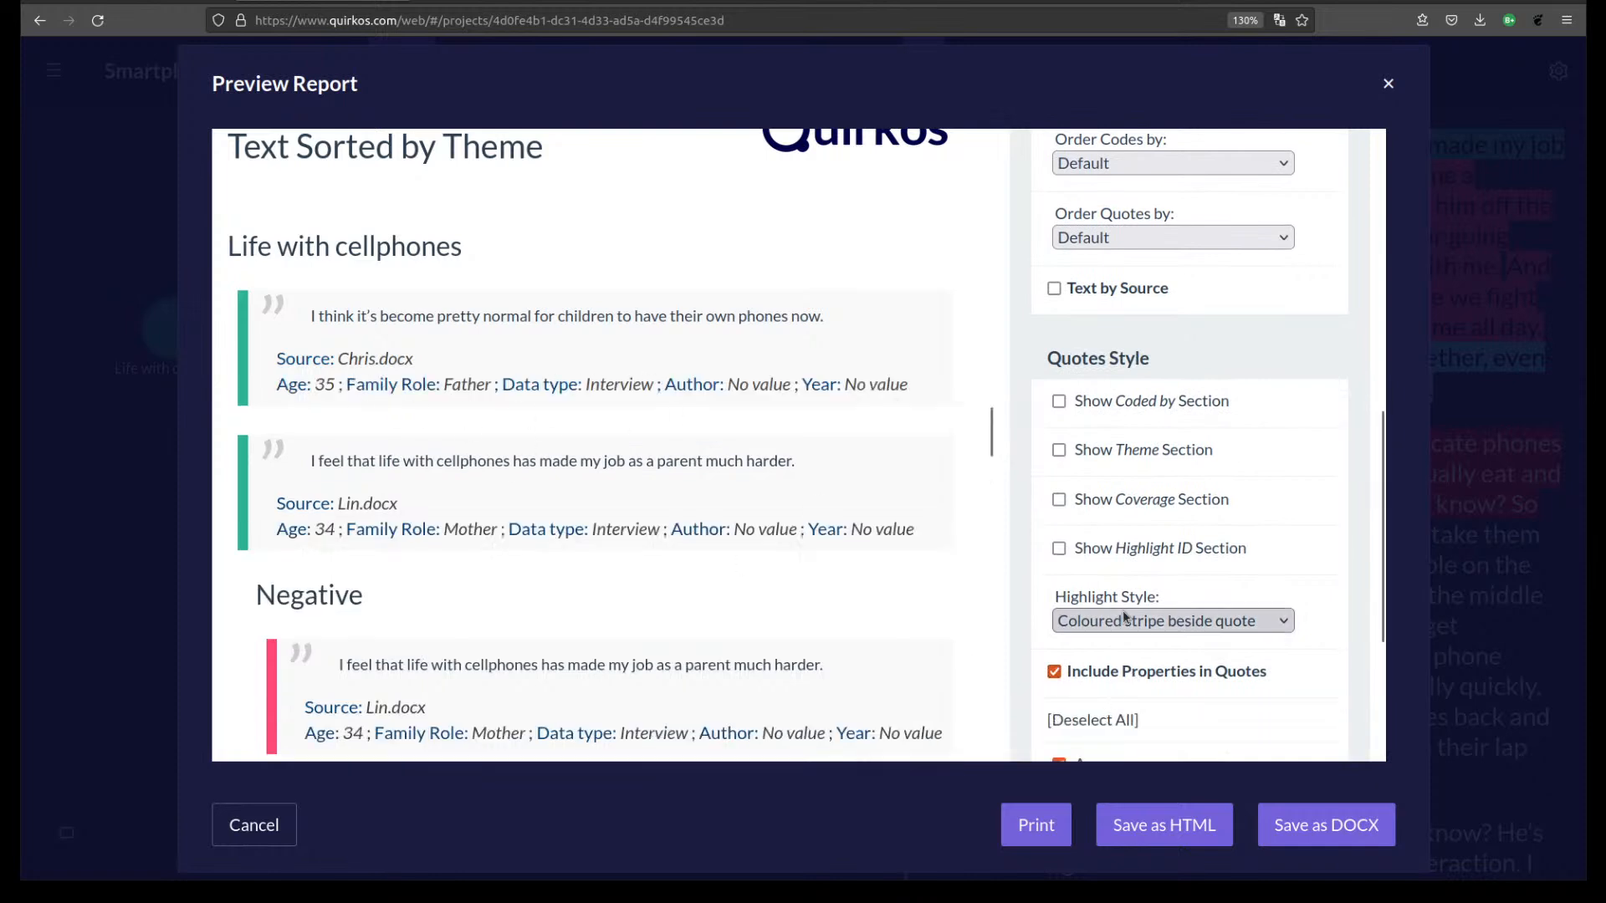
pyautogui.moveTo(328, 313); pyautogui.dragTo(465, 461)
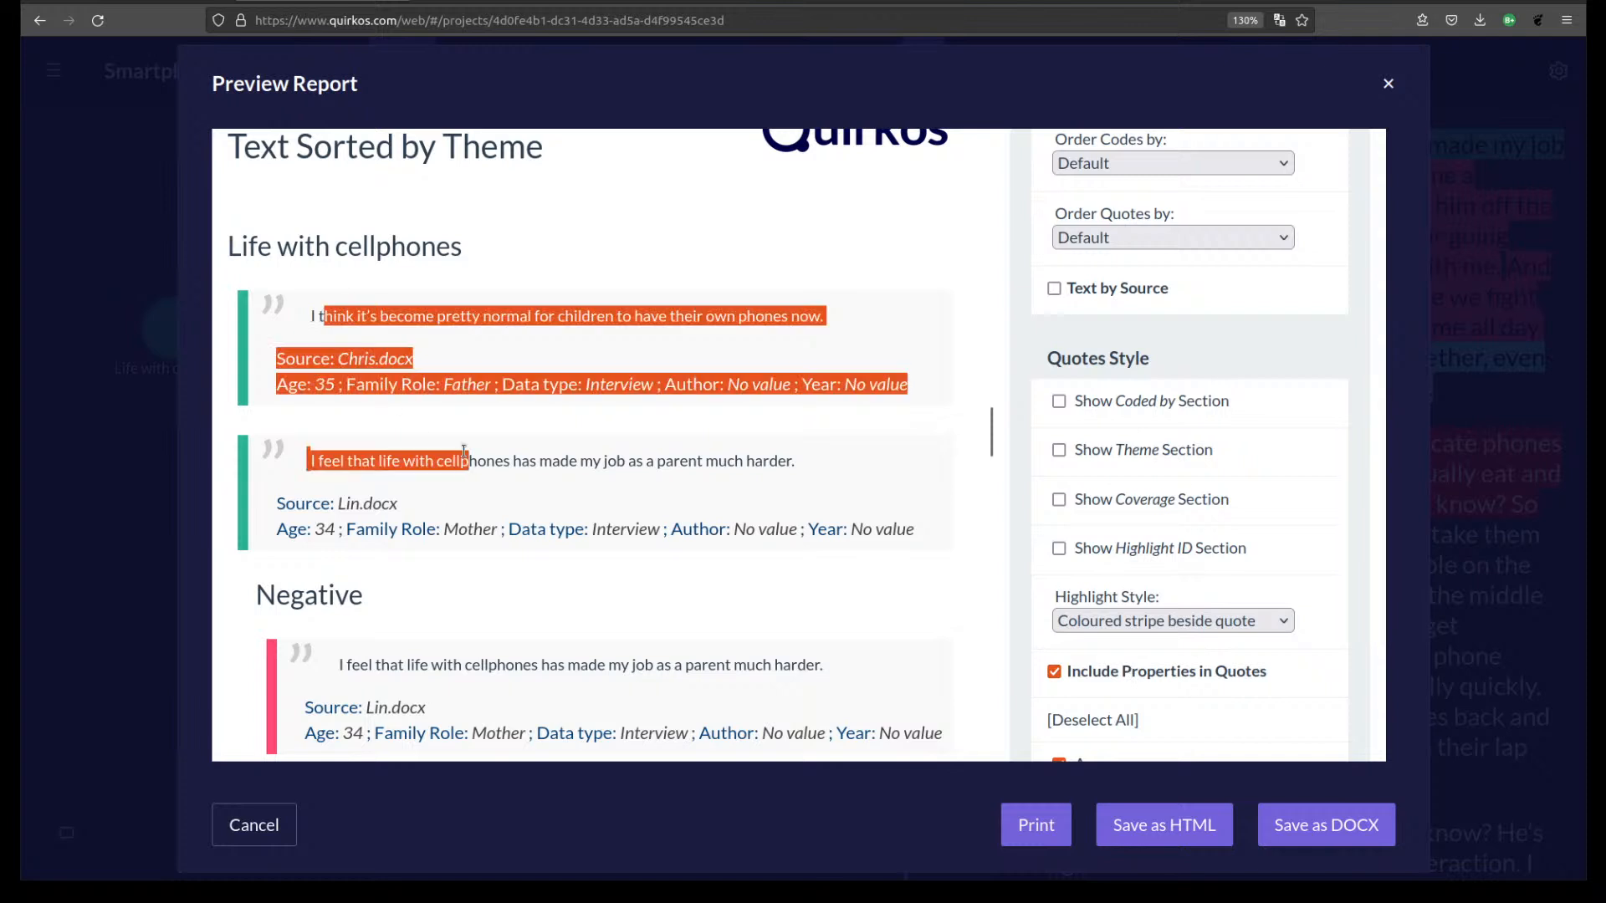
pyautogui.click(280, 368)
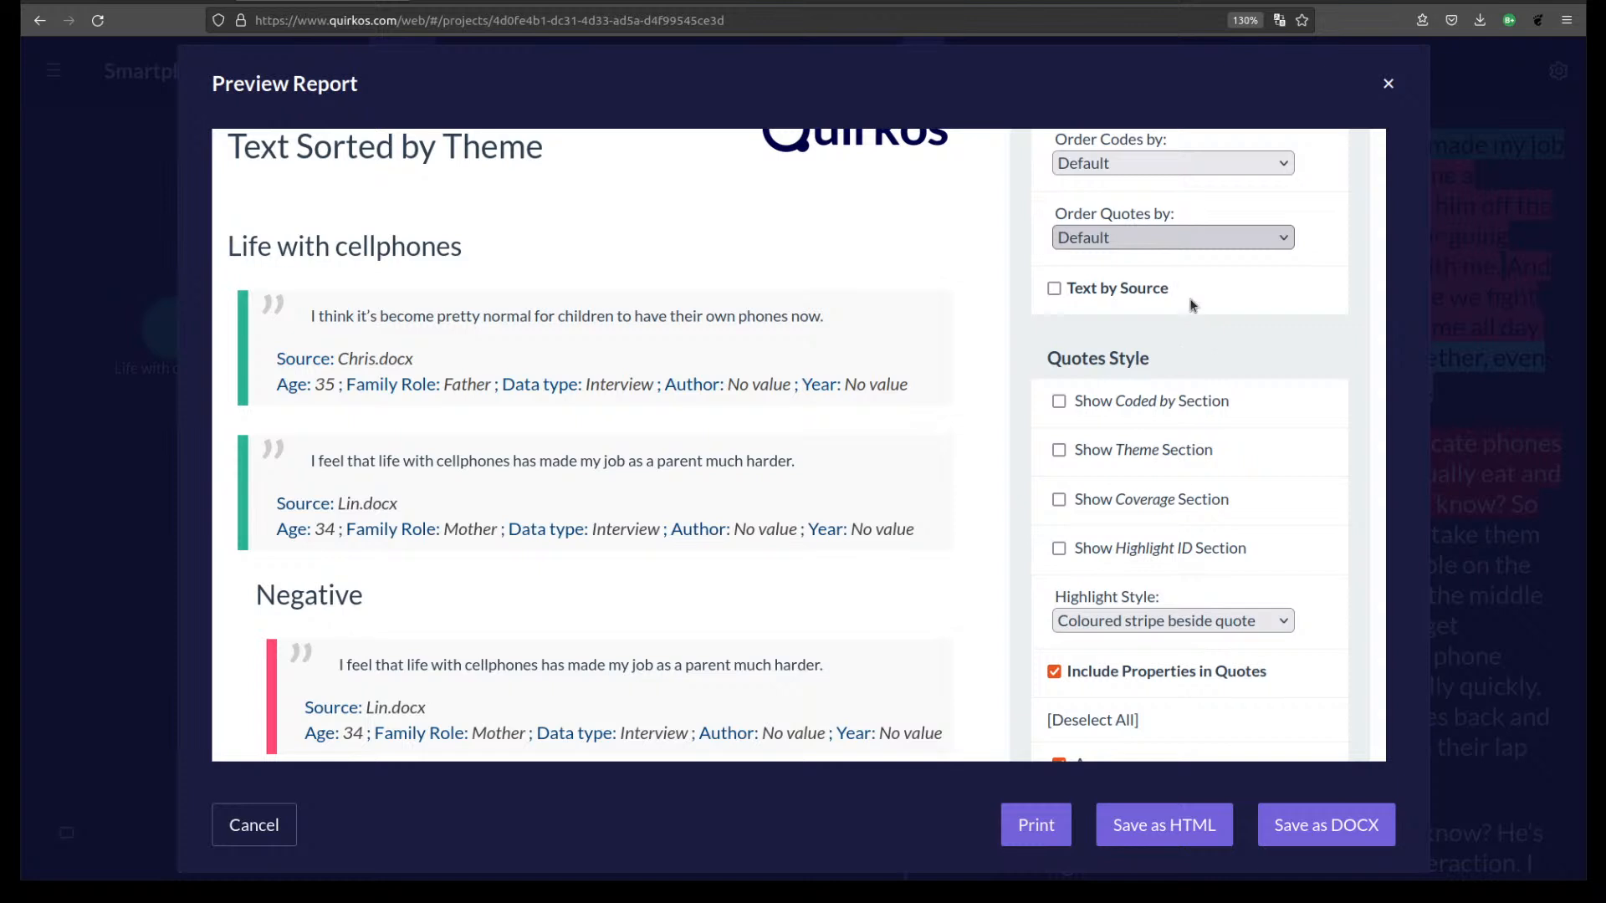
# Order the report's quotes by Source Title and its codes by Quirk Title, and look through the re-sorted quotes.
pyautogui.press('Down')
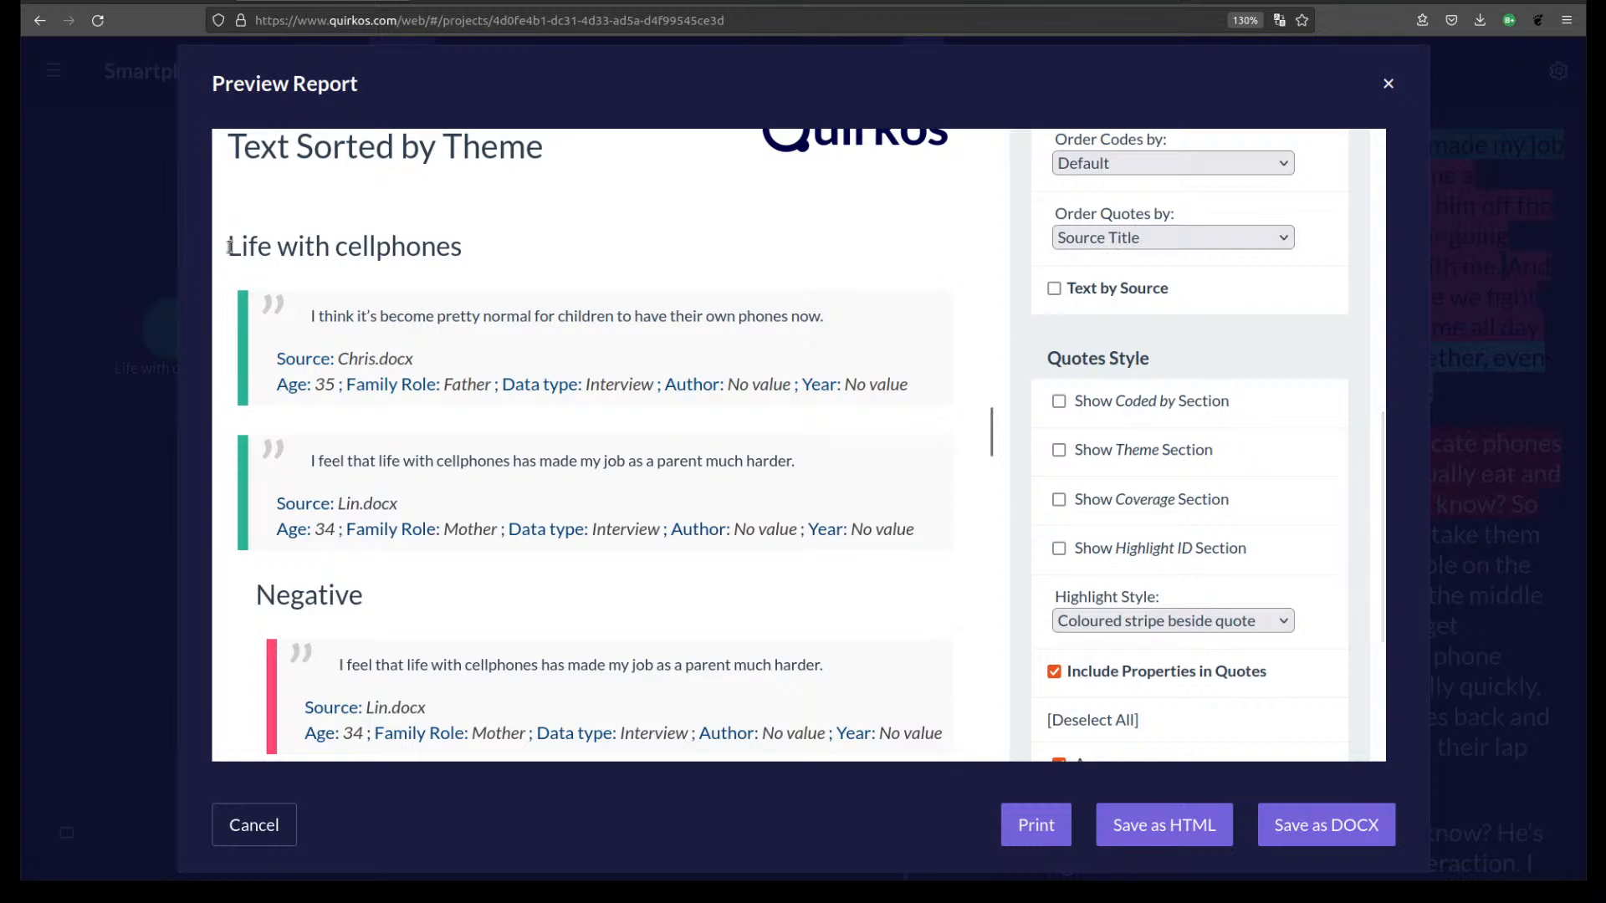
pyautogui.click(1143, 167)
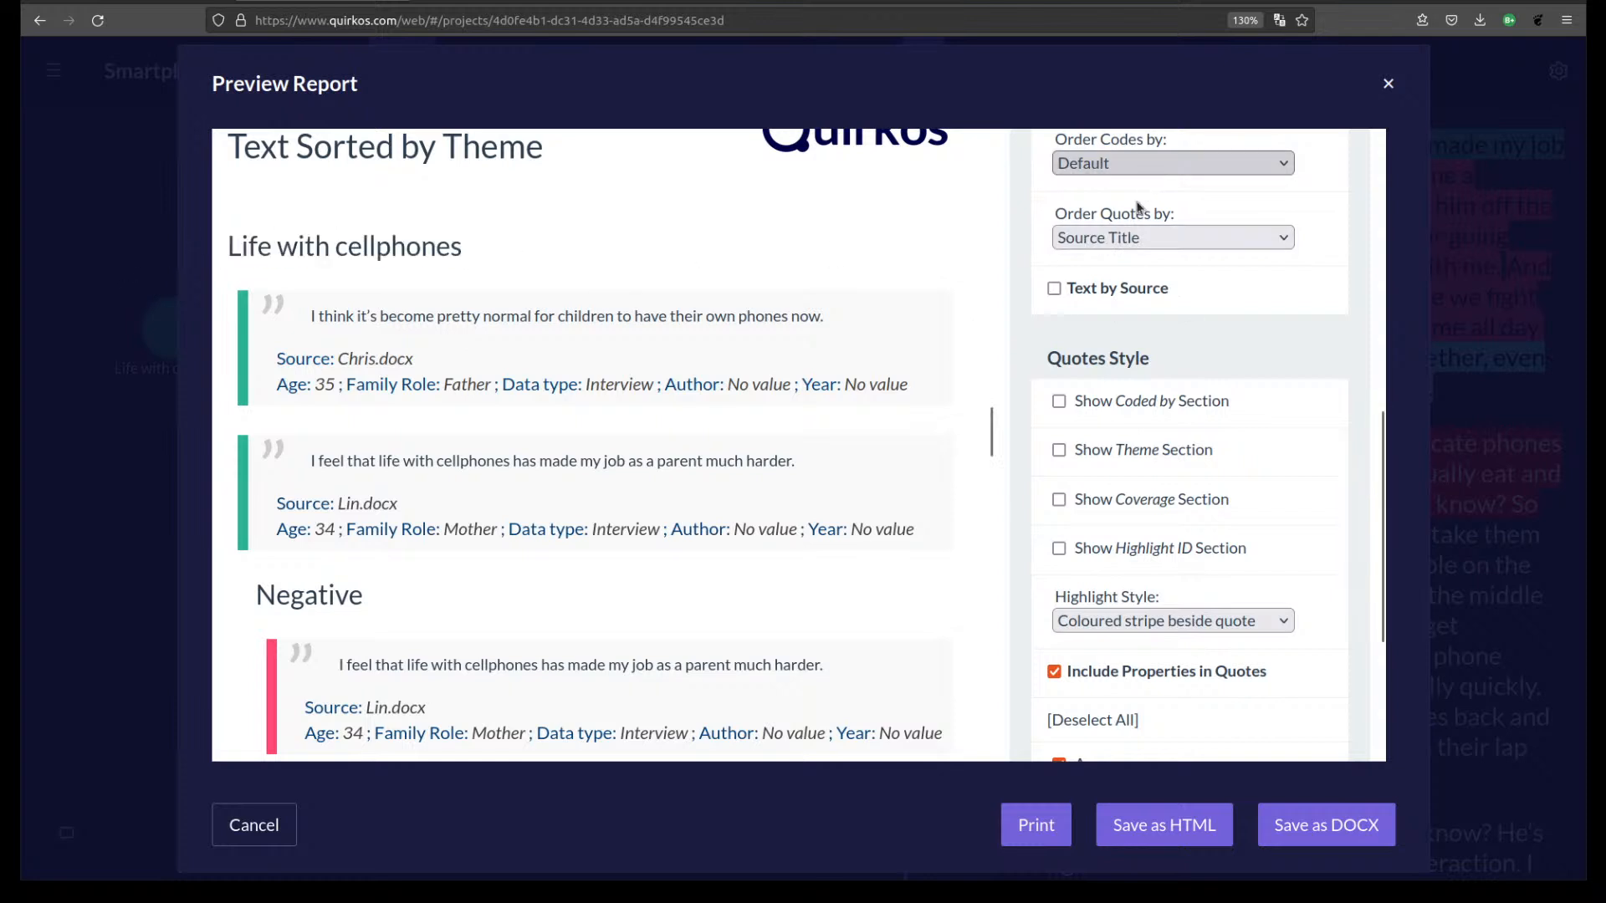
pyautogui.click(1143, 214)
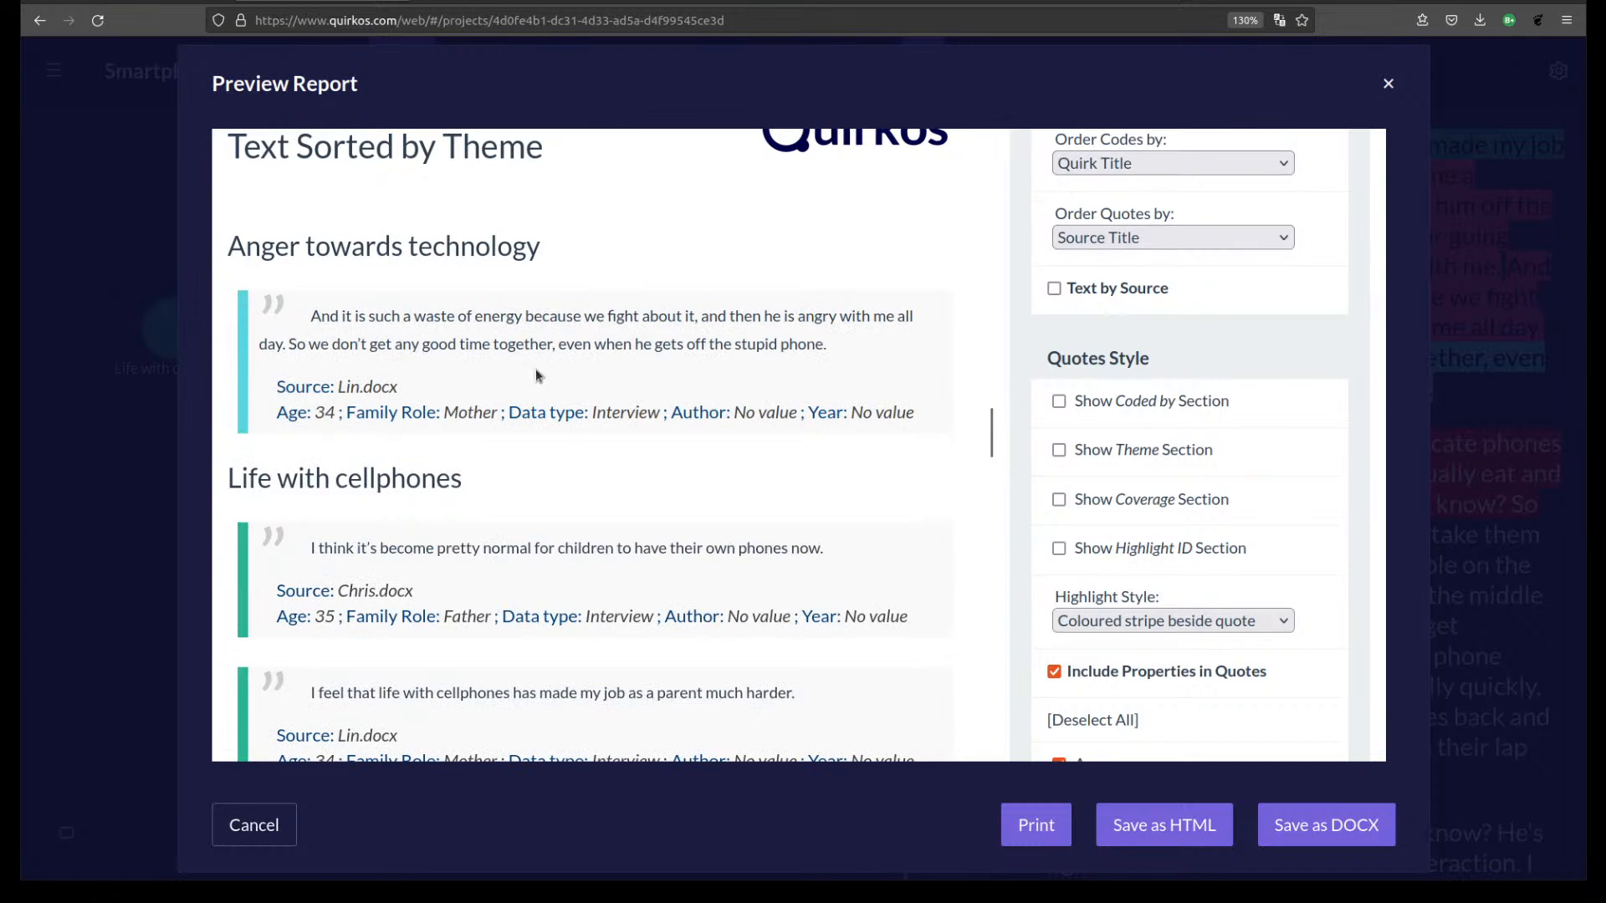
pyautogui.scroll(-8, 536, 369)
pyautogui.scroll(-15, 536, 375)
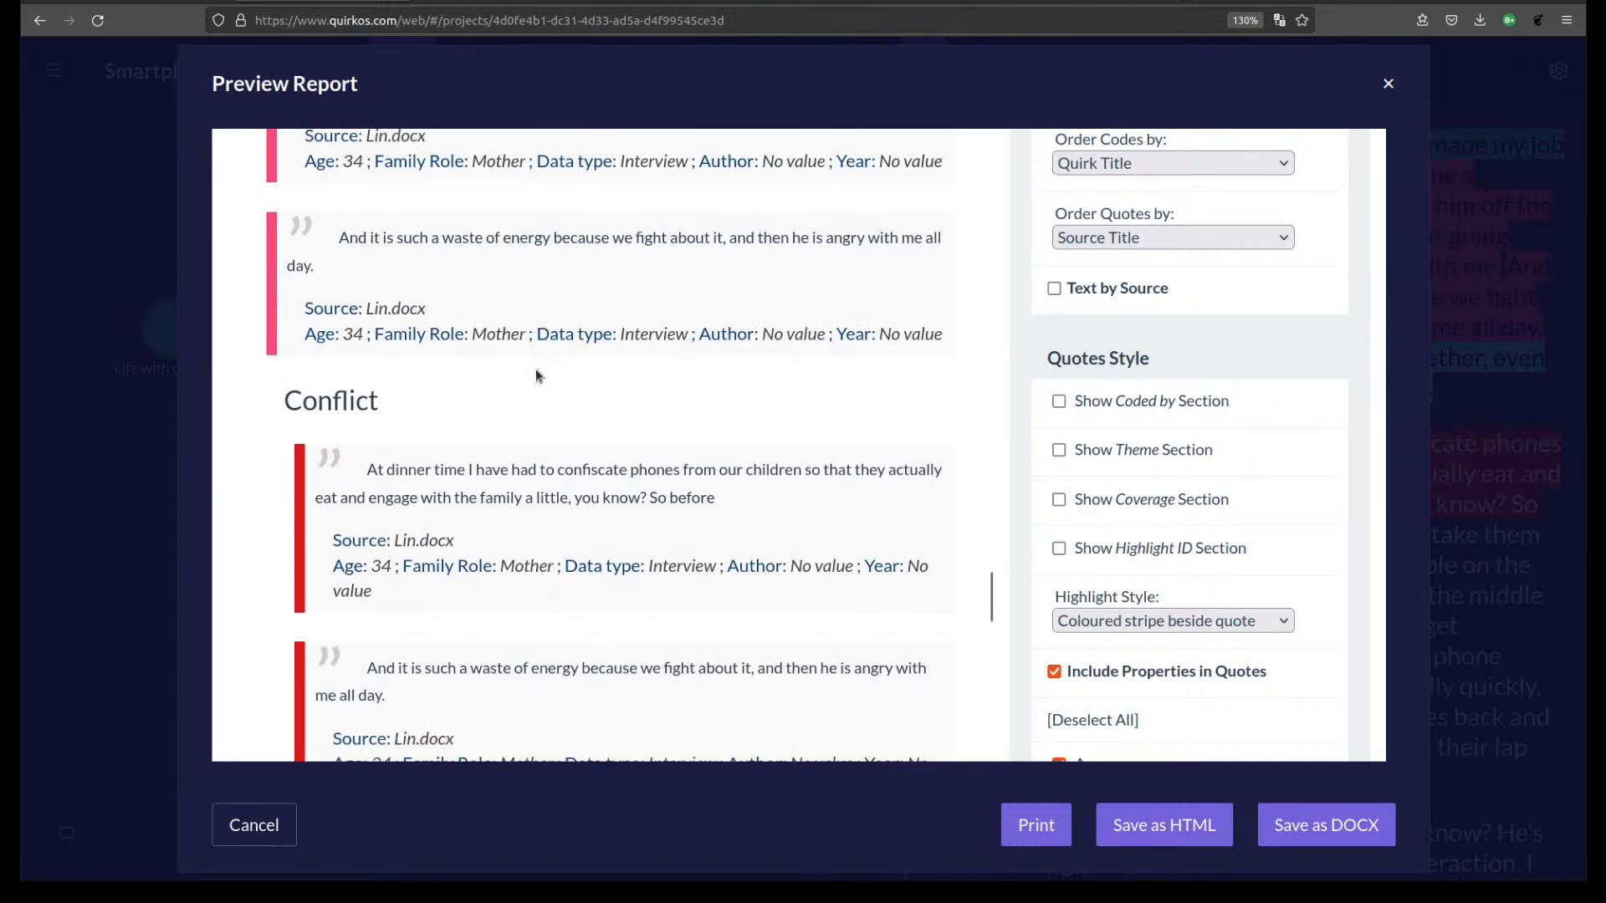
pyautogui.scroll(10, 544, 368)
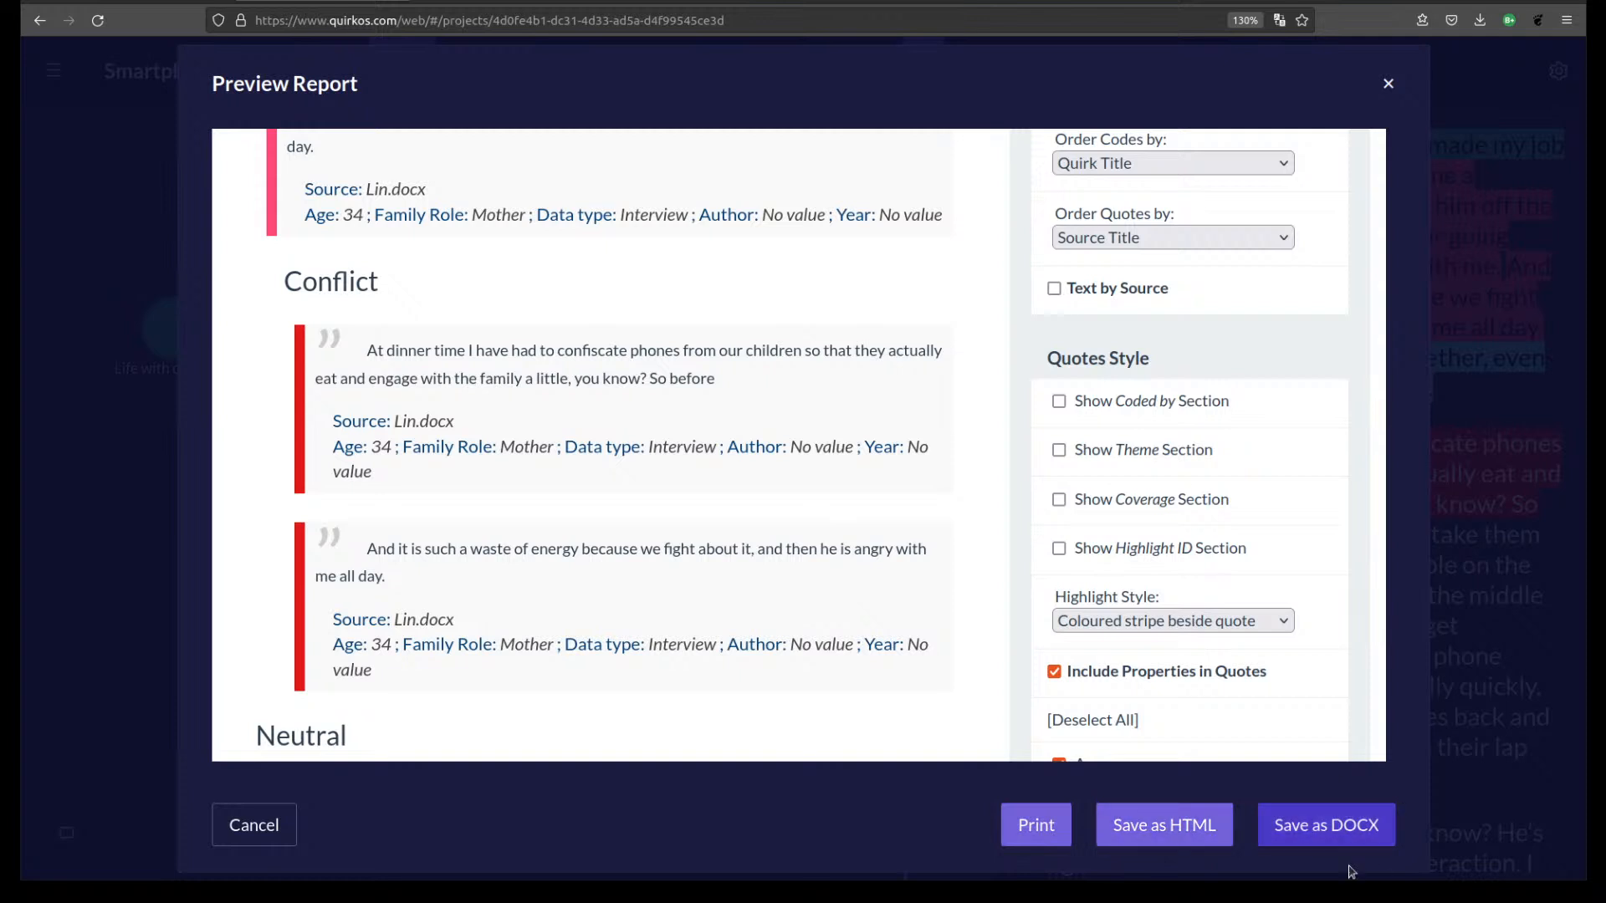
# Open the report's print preview, look through its pages, cancel printing and close the report preview without saving.
pyautogui.click(1035, 826)
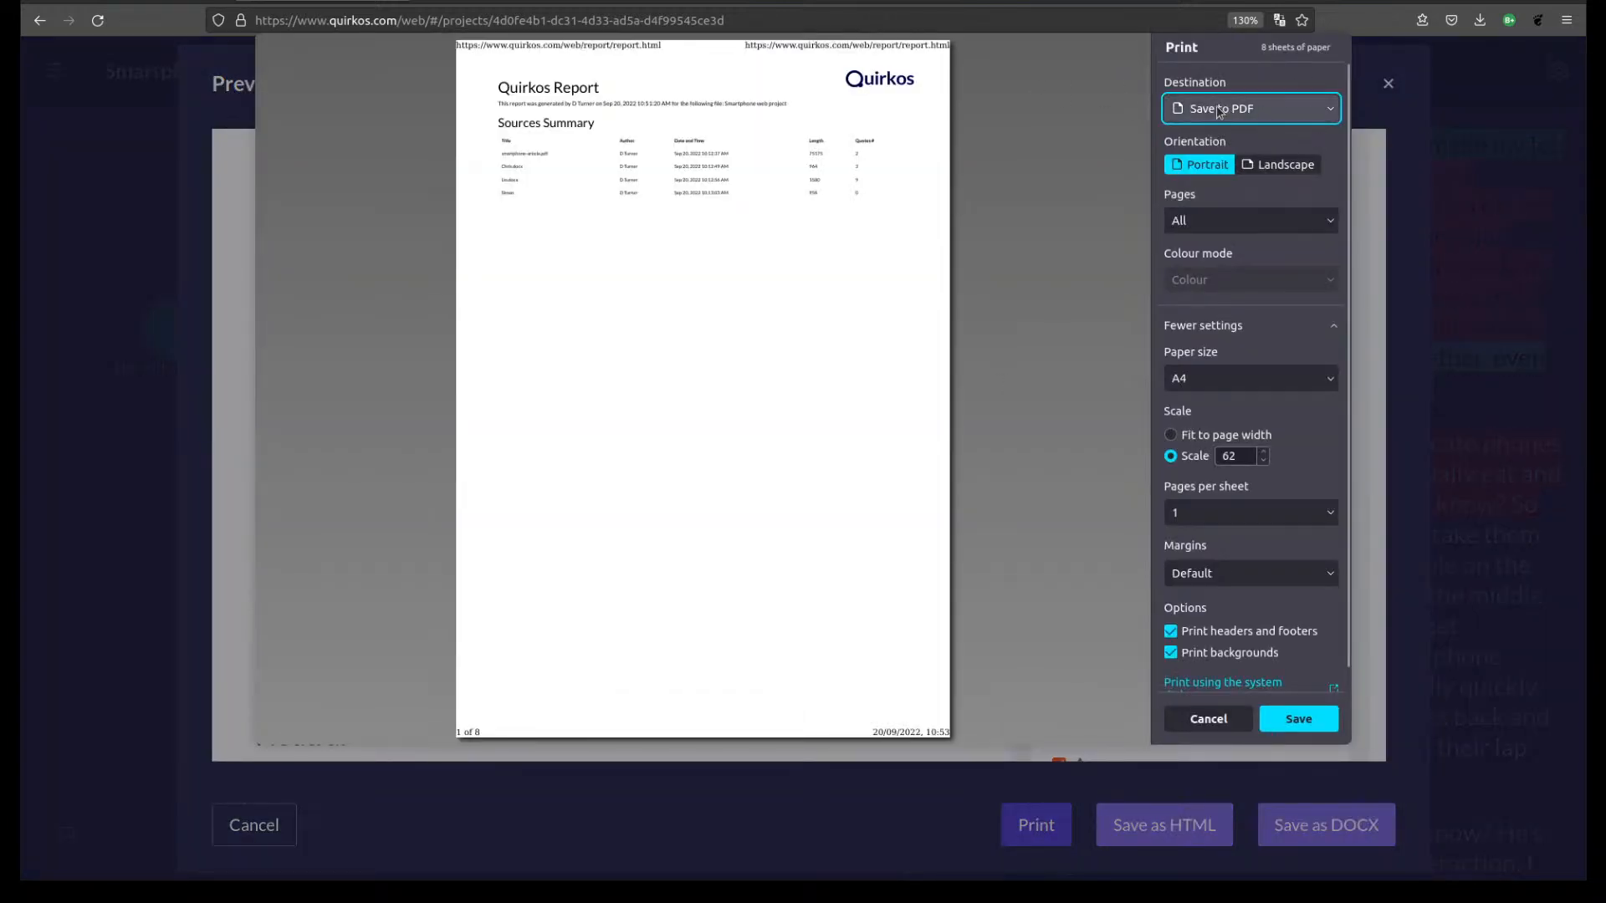
pyautogui.scroll(-10, 985, 351)
pyautogui.scroll(-20, 984, 351)
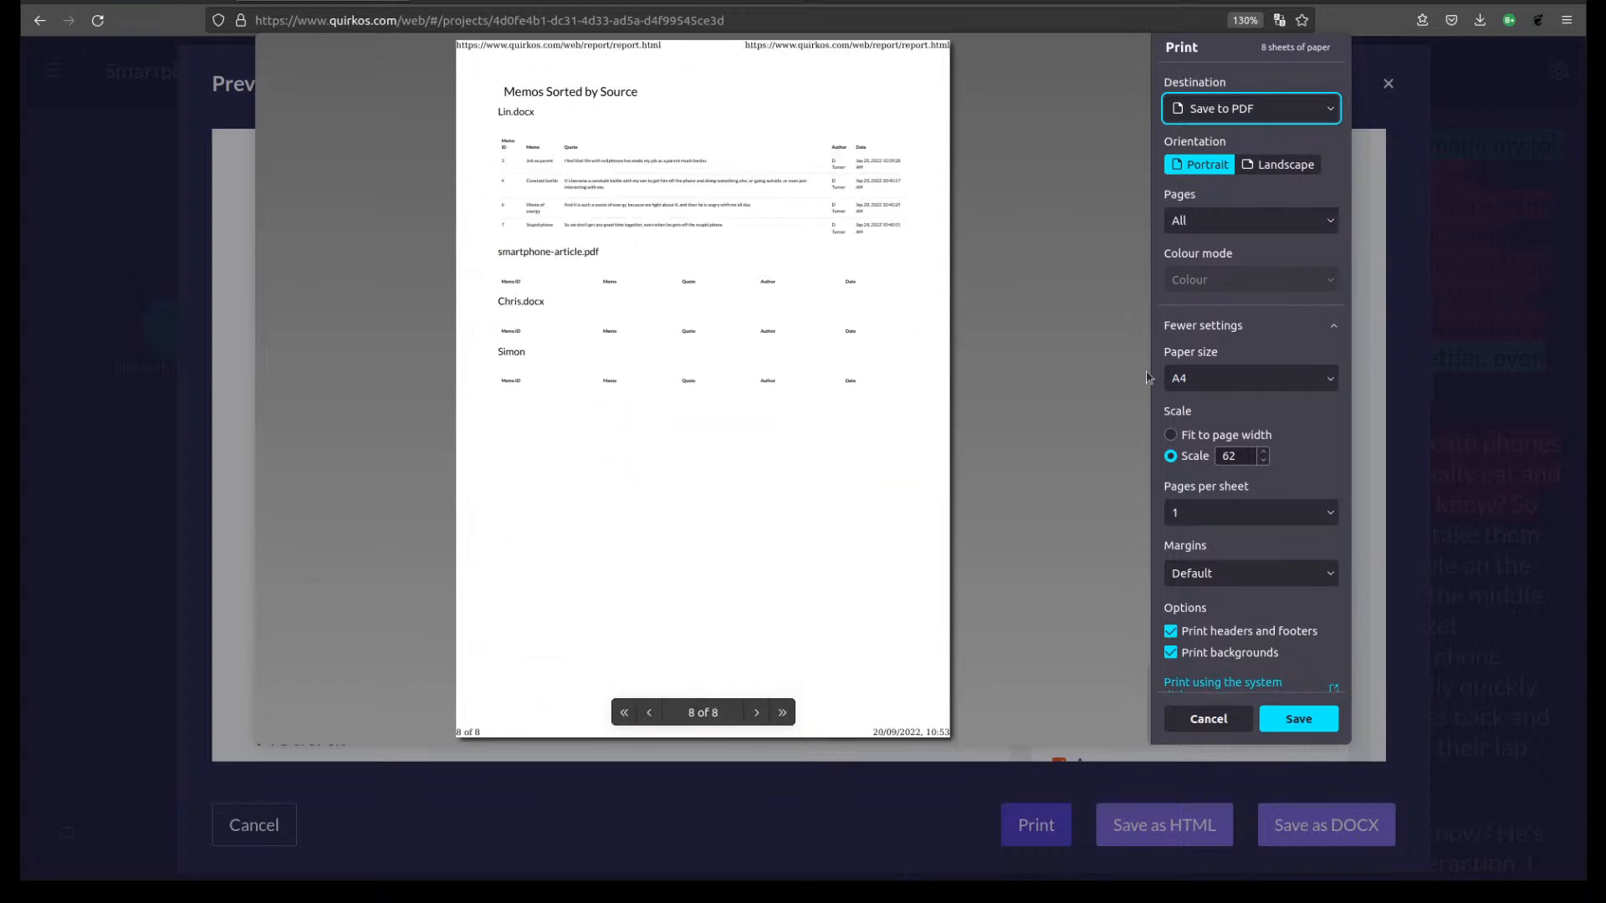
pyautogui.click(1212, 721)
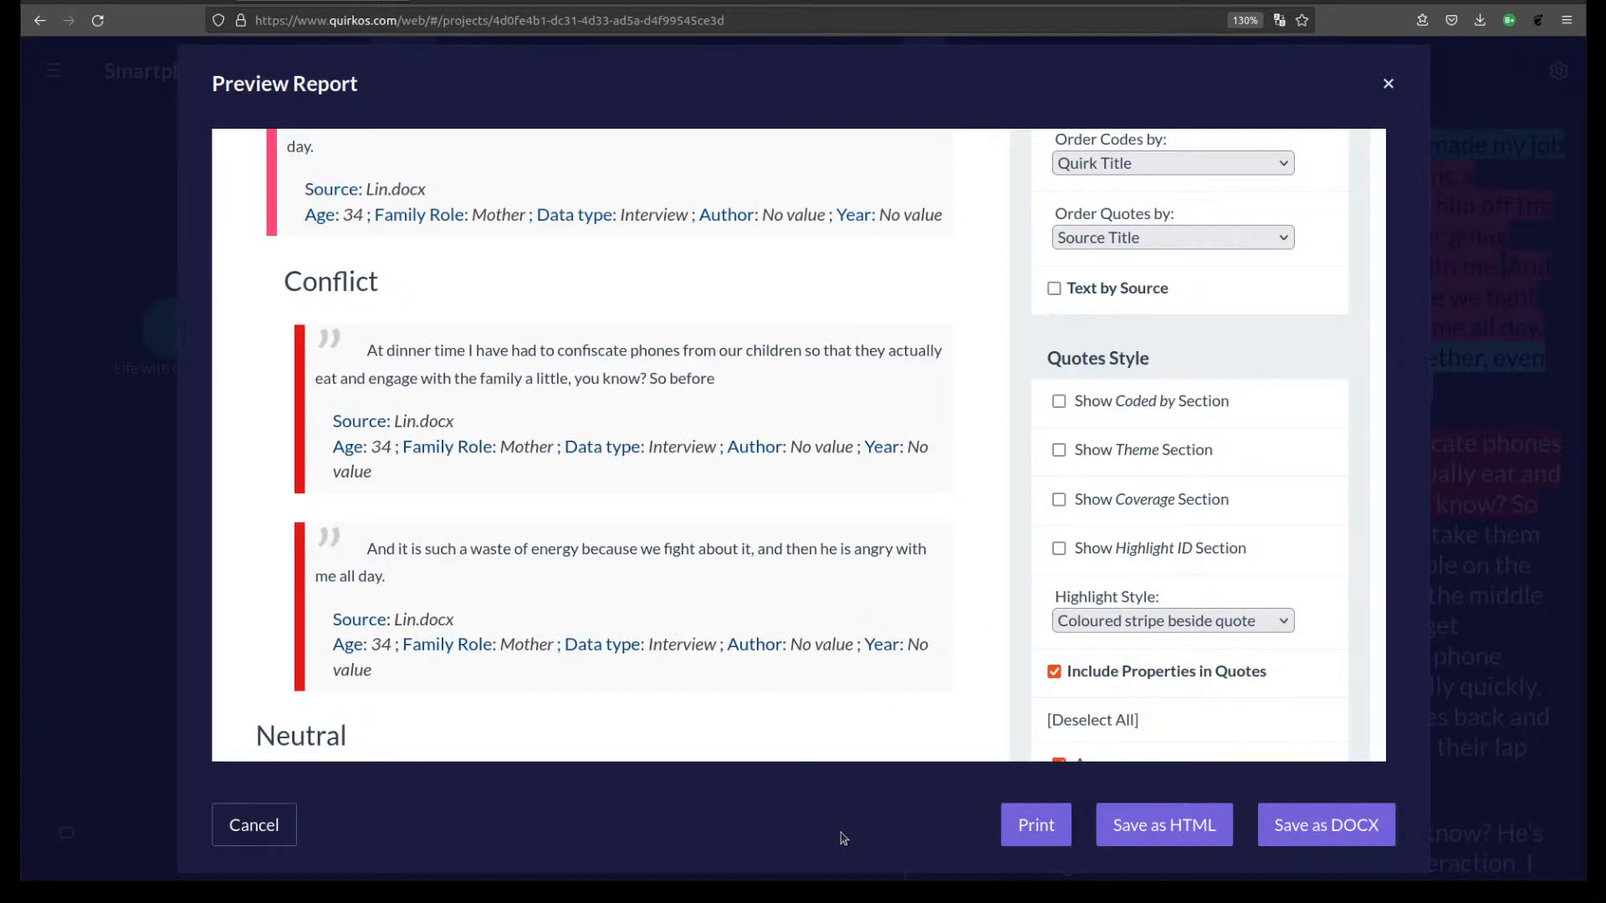
pyautogui.click(271, 826)
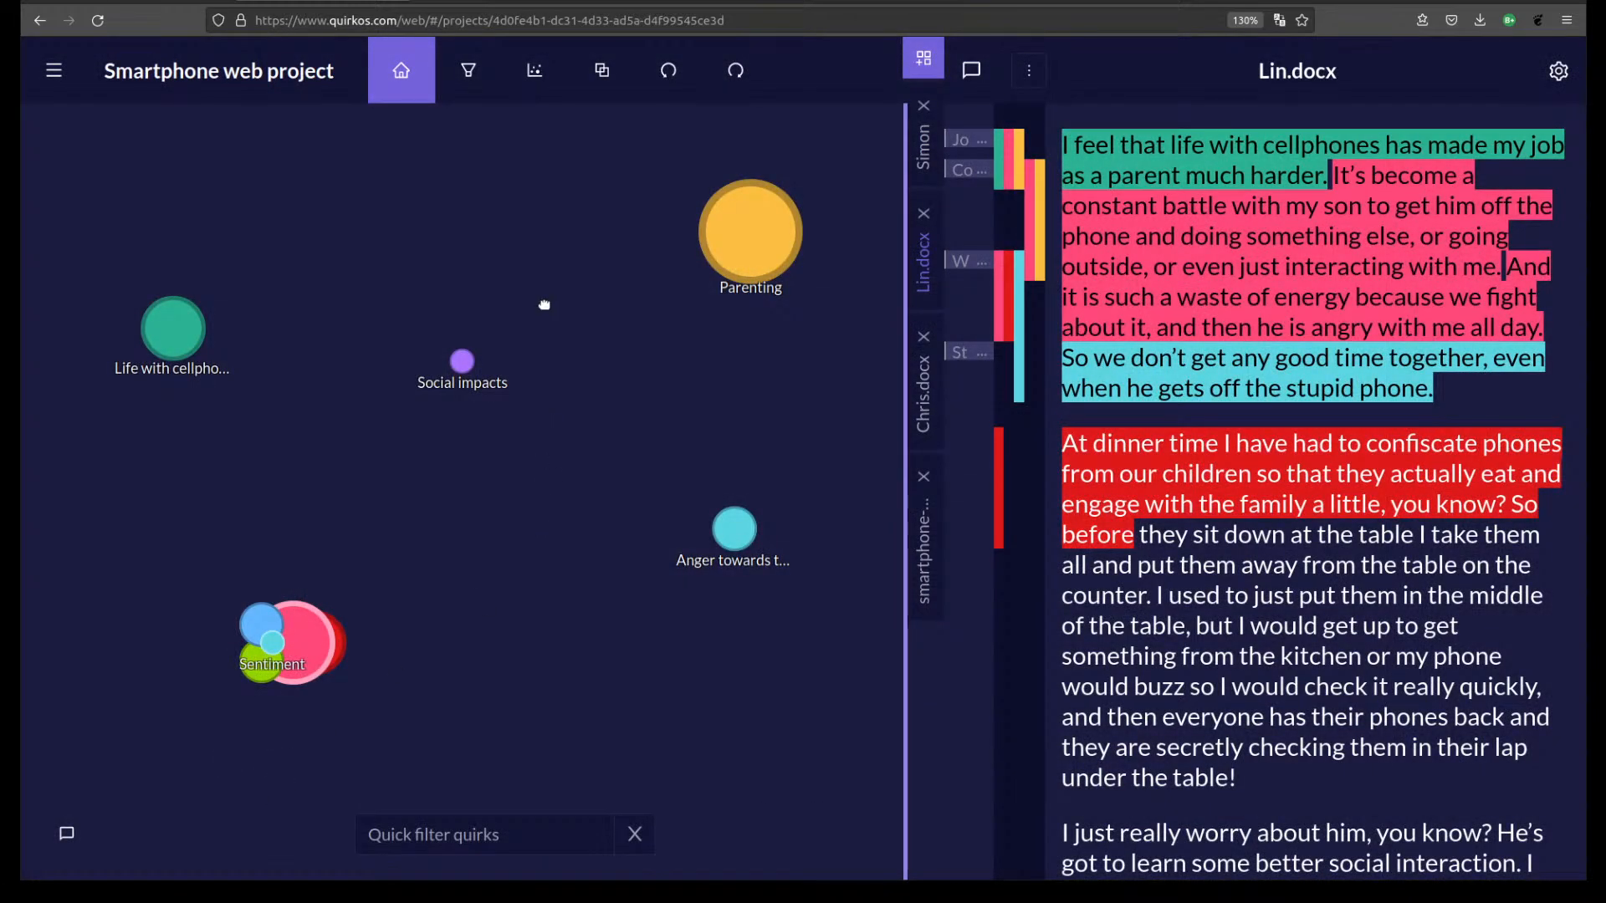
# Save a copy of the project as "Smartphone project as of Sept" and open it.
pyautogui.click(52, 77)
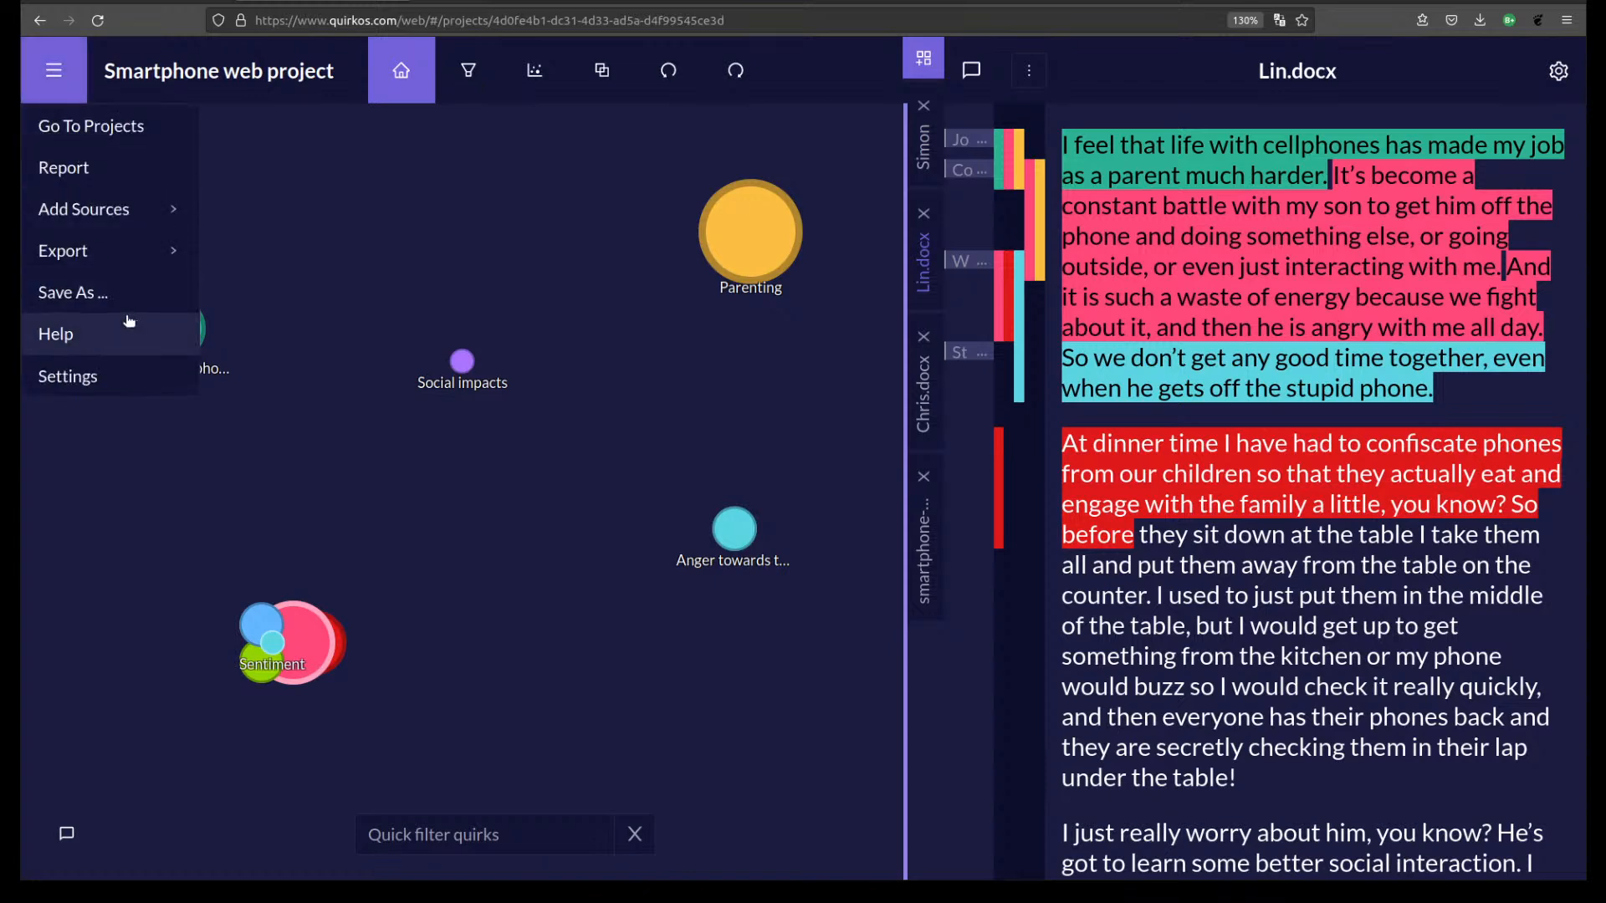
pyautogui.click(126, 298)
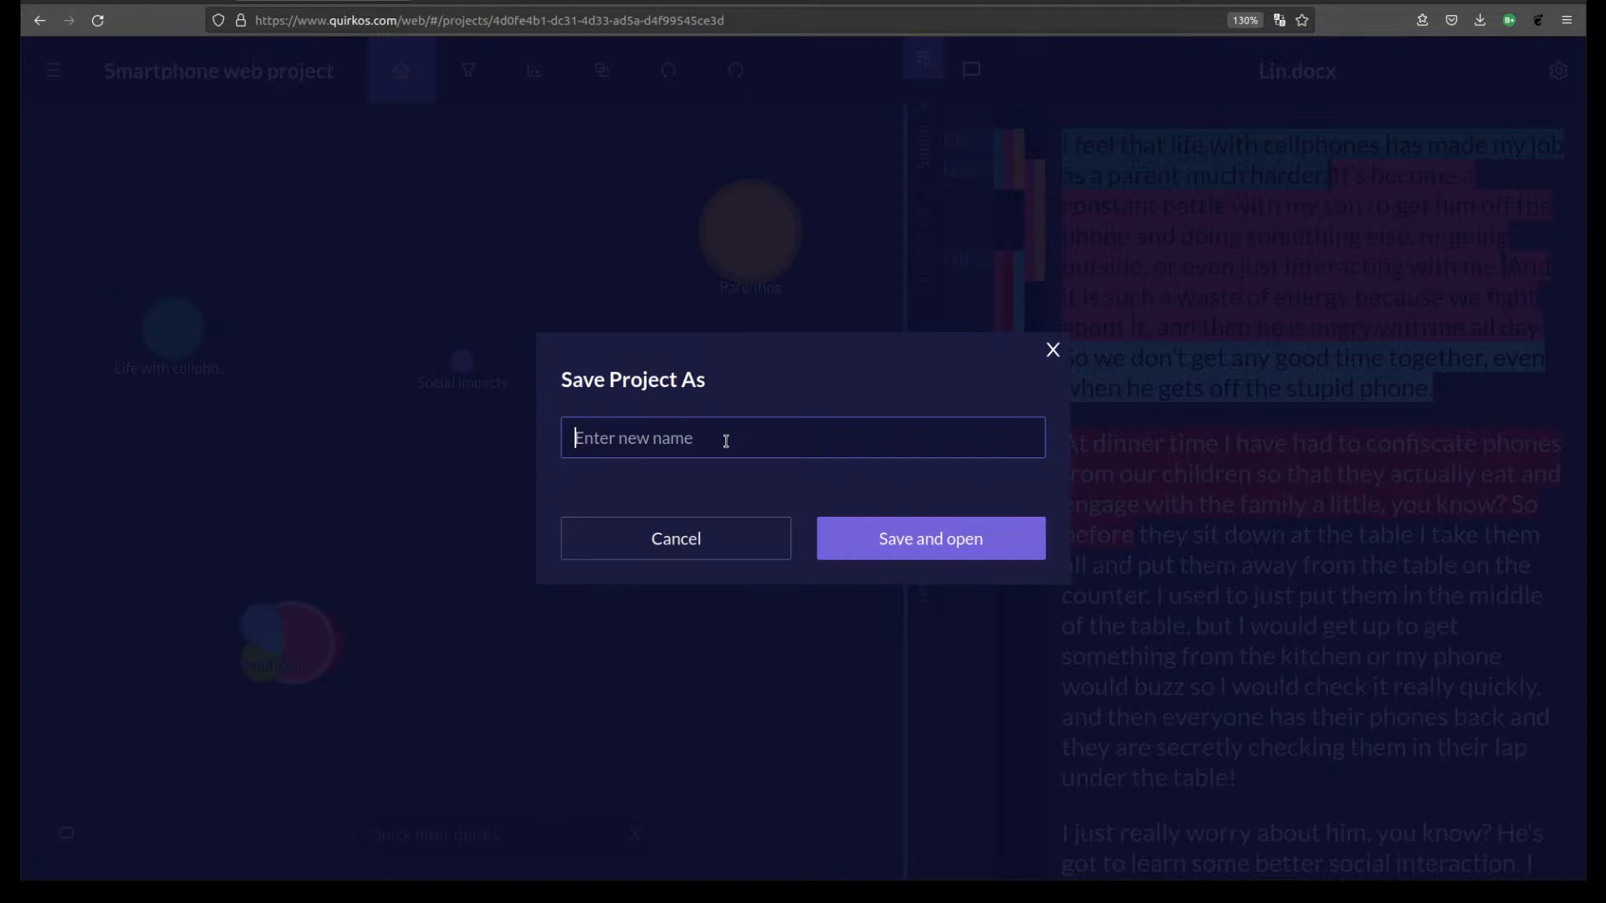
pyautogui.write('Smartphone project as of Sep')
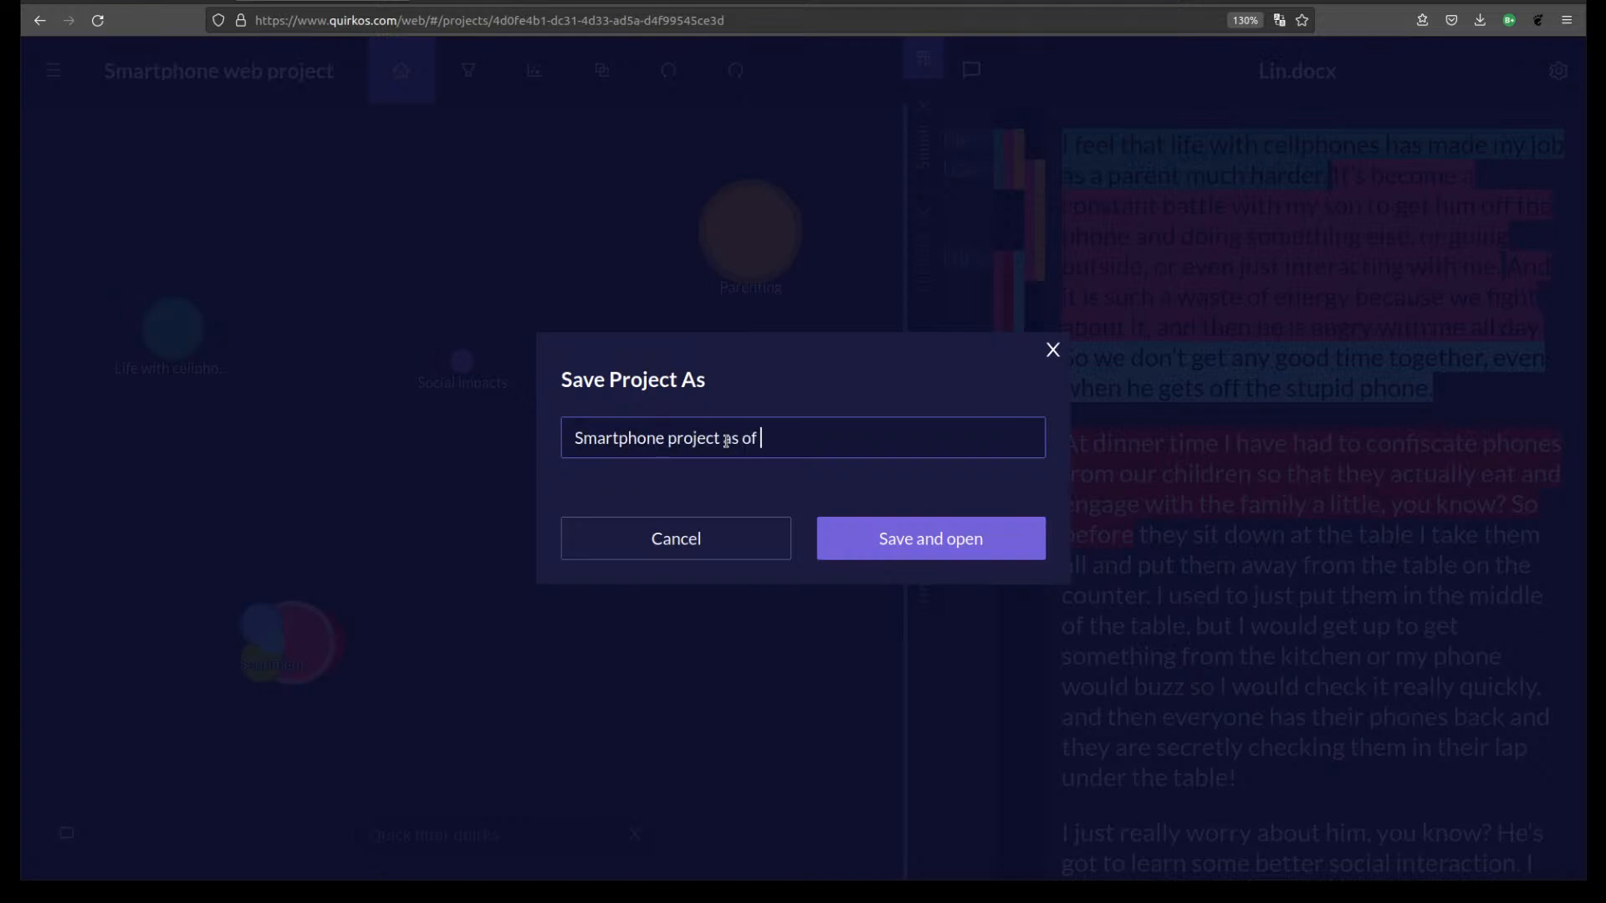
pyautogui.write('t')
pyautogui.click(925, 545)
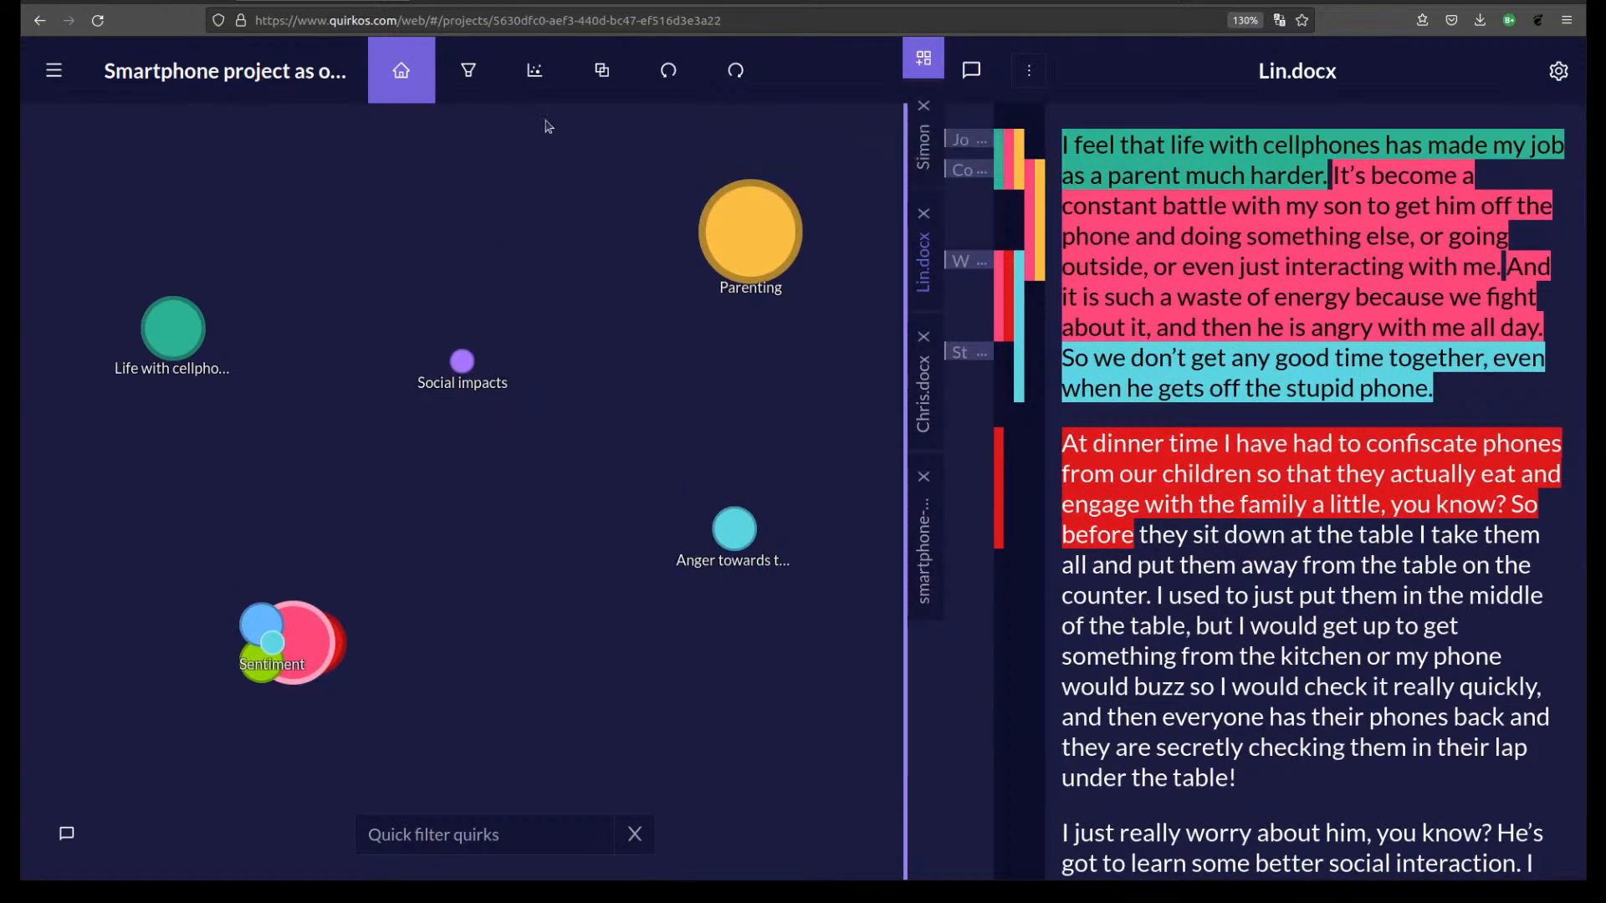
# In the project settings, try a smaller source font size, restore the largest size, and turn on the highlight counter.
pyautogui.click(40, 72)
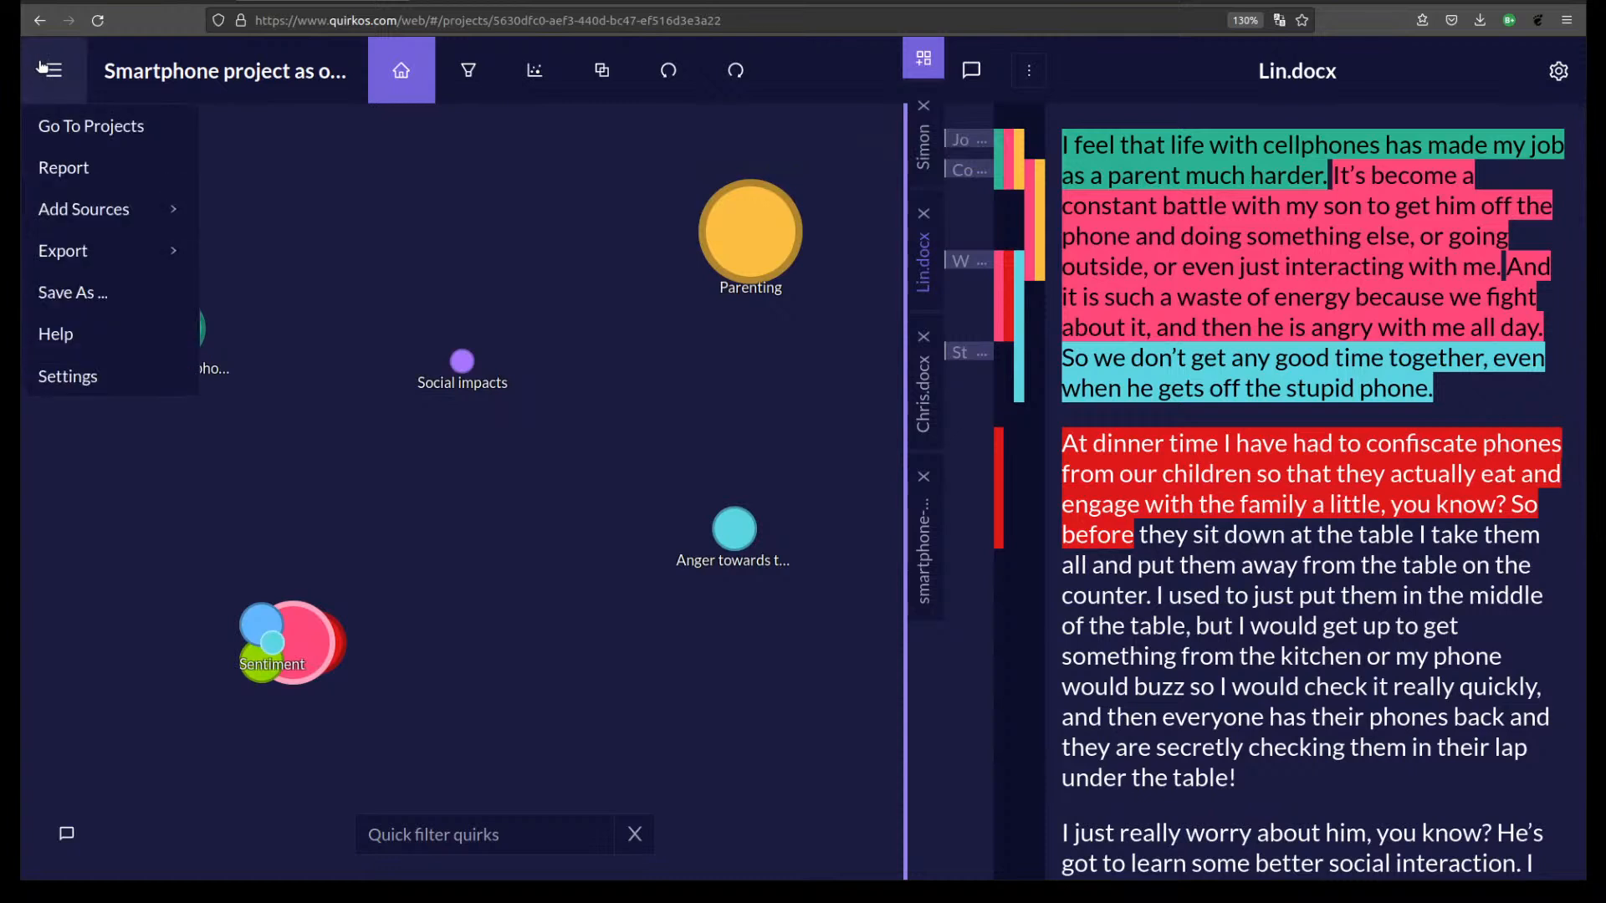
pyautogui.click(140, 379)
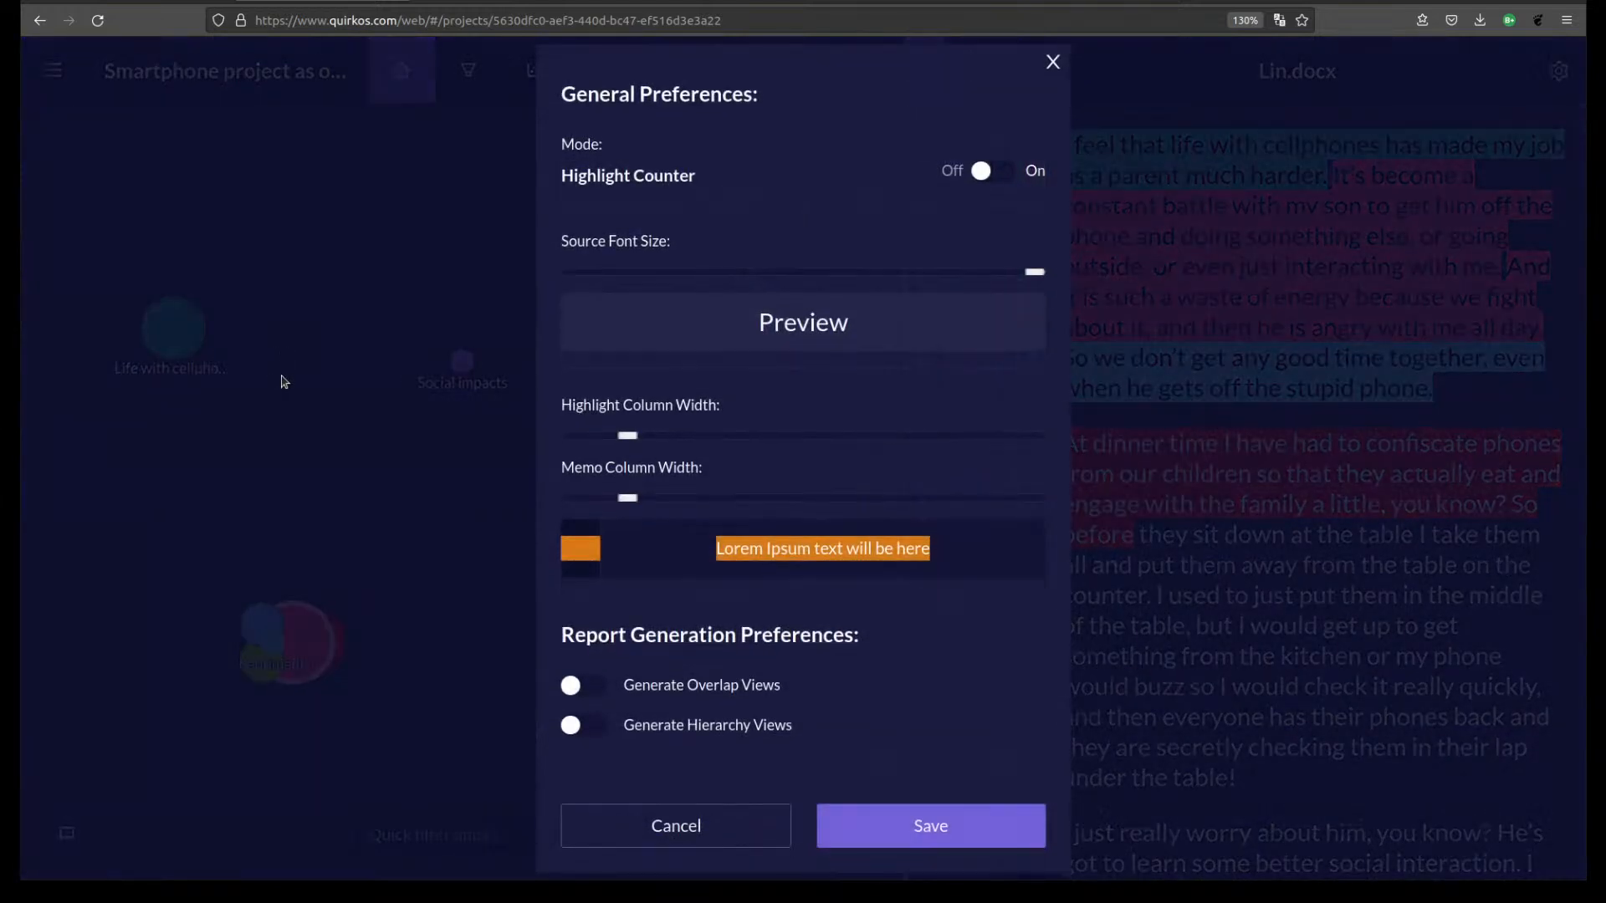
pyautogui.moveTo(1034, 271); pyautogui.dragTo(750, 272)
pyautogui.moveTo(850, 264); pyautogui.dragTo(1149, 278)
pyautogui.click(1008, 183)
# Widen the highlight column to a little over half of its range and save the preferences.
pyautogui.moveTo(629, 436); pyautogui.dragTo(830, 436)
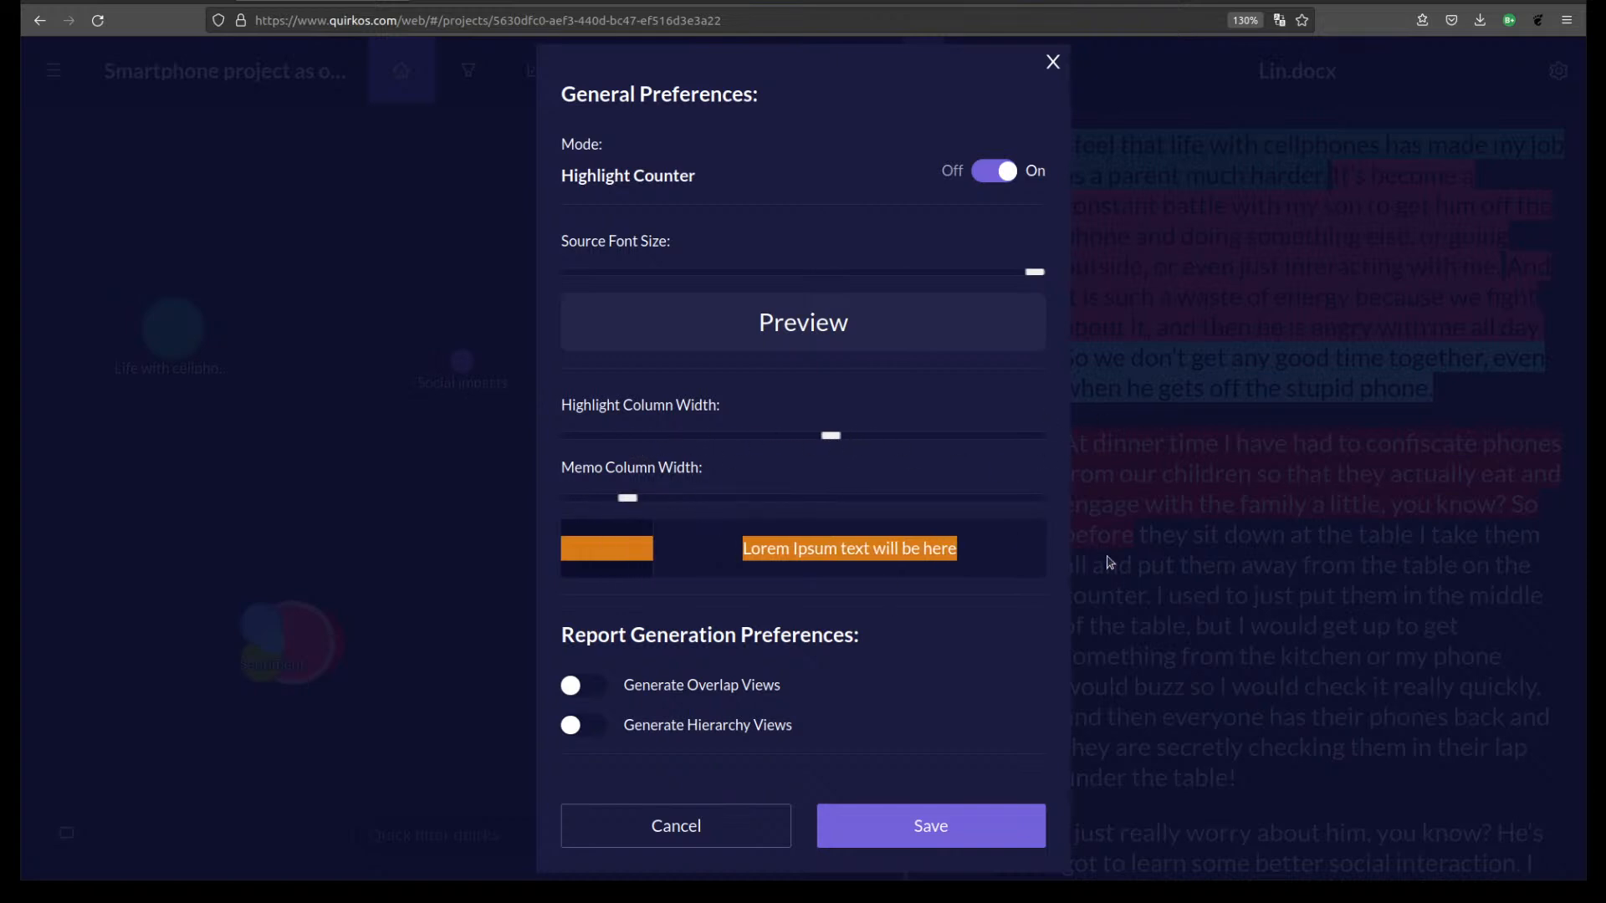
pyautogui.moveTo(630, 500); pyautogui.dragTo(1097, 500)
pyautogui.moveTo(689, 684); pyautogui.dragTo(850, 695)
pyautogui.click(724, 747)
pyautogui.click(990, 826)
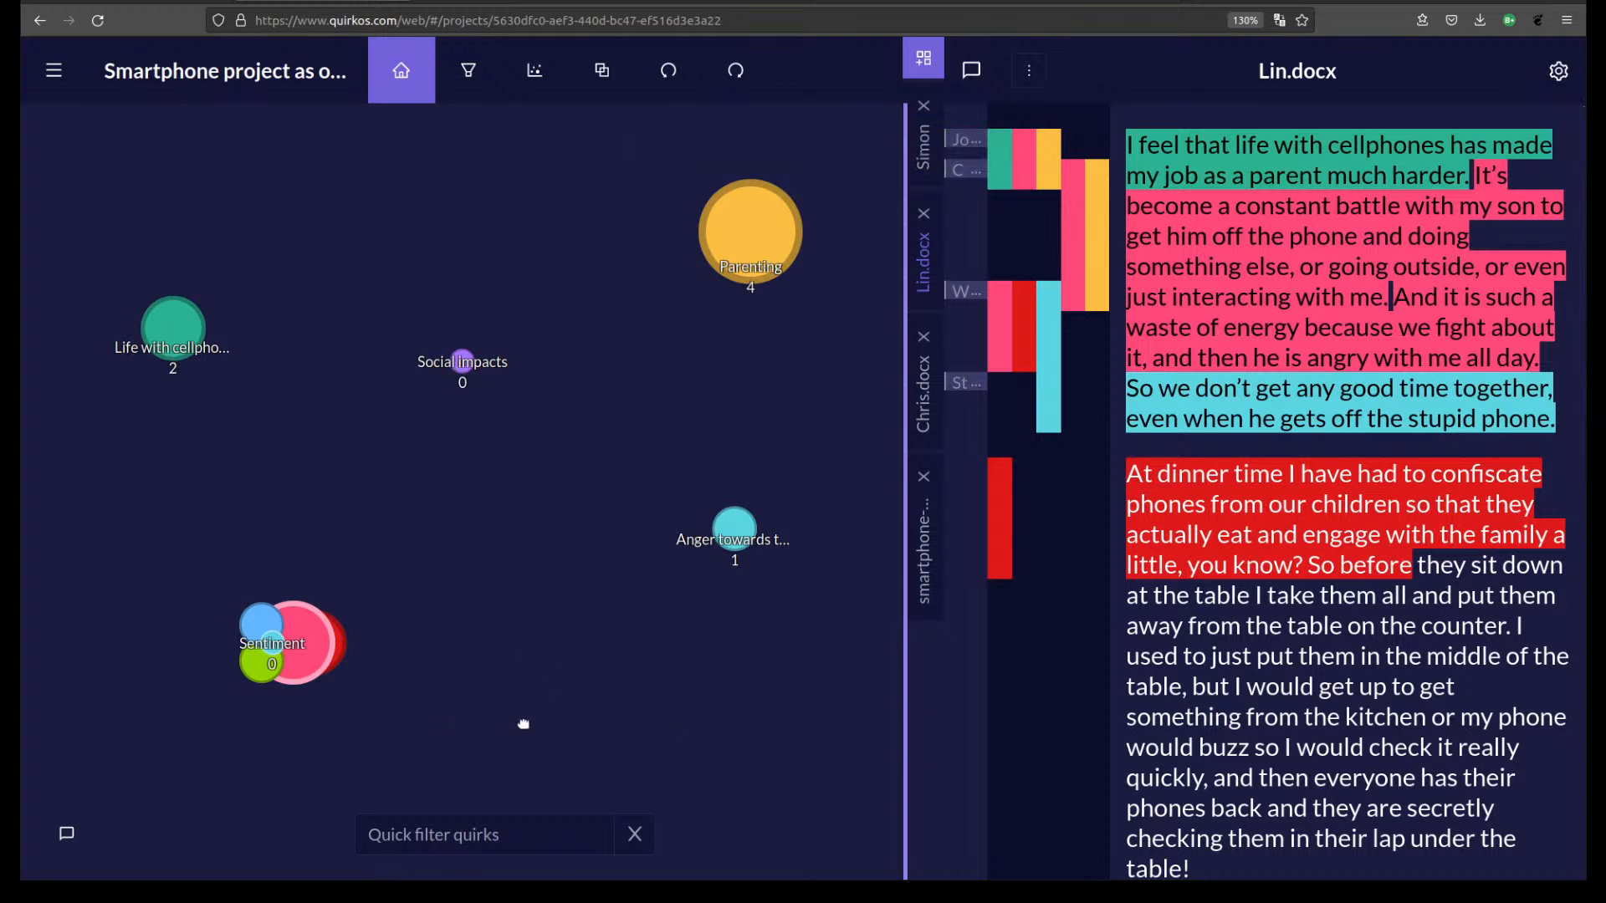
# Move the Sentiment quirk group slightly up and to the left on the canvas.
pyautogui.click(276, 641)
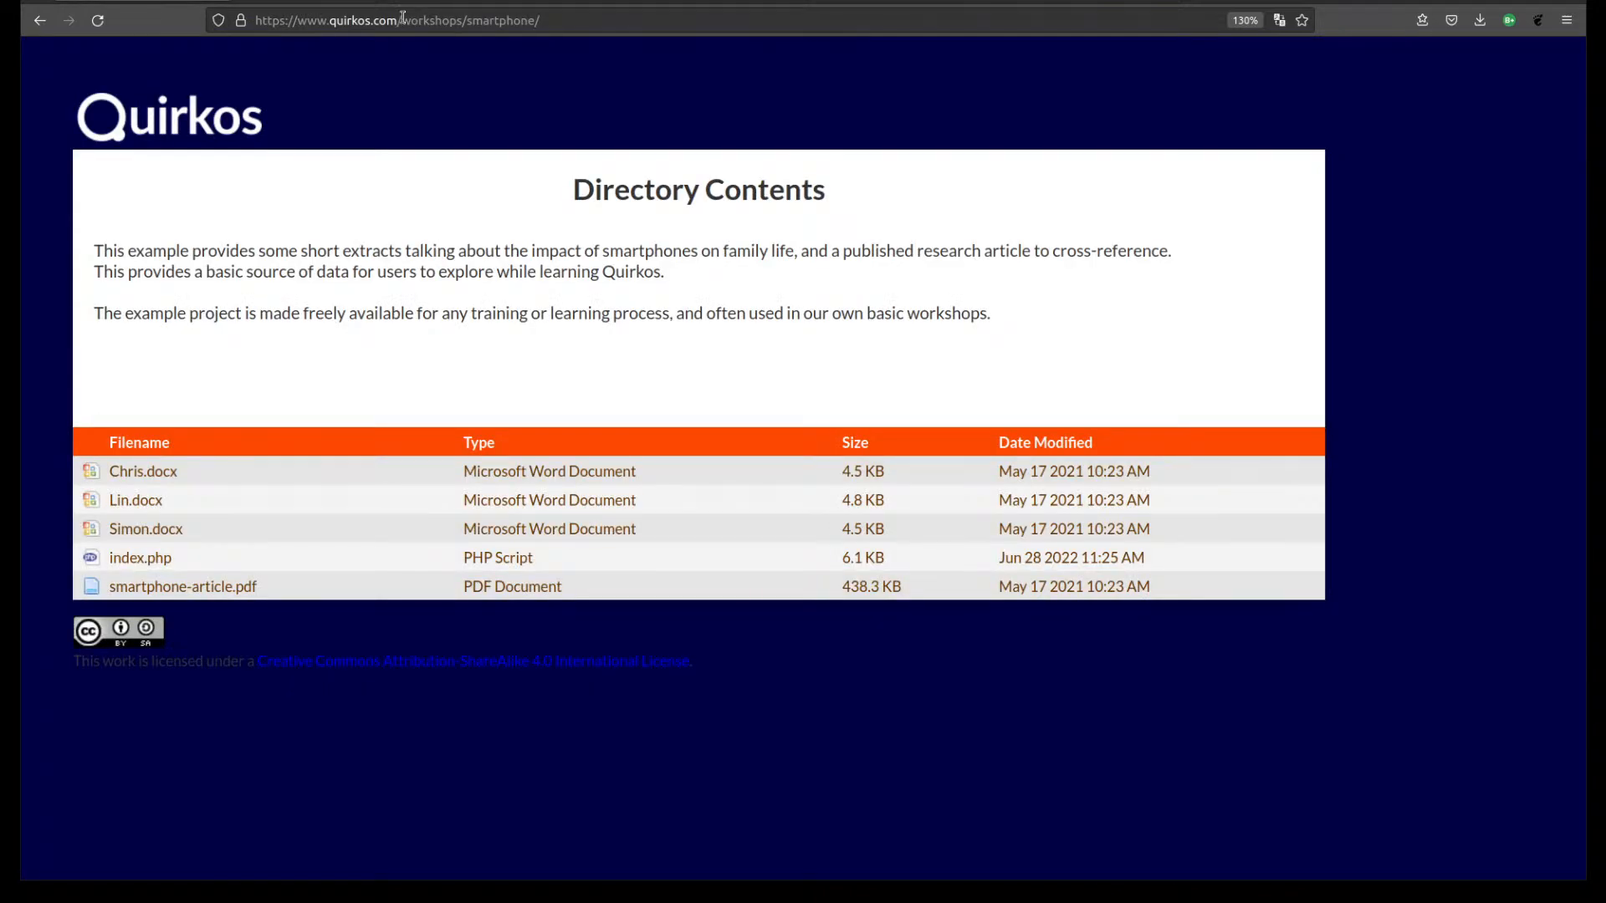
# Go from the smartphone workshop files page to the Quirkos home page and open Manuals and Tutorials.
pyautogui.moveTo(403, 17); pyautogui.dragTo(664, 52)
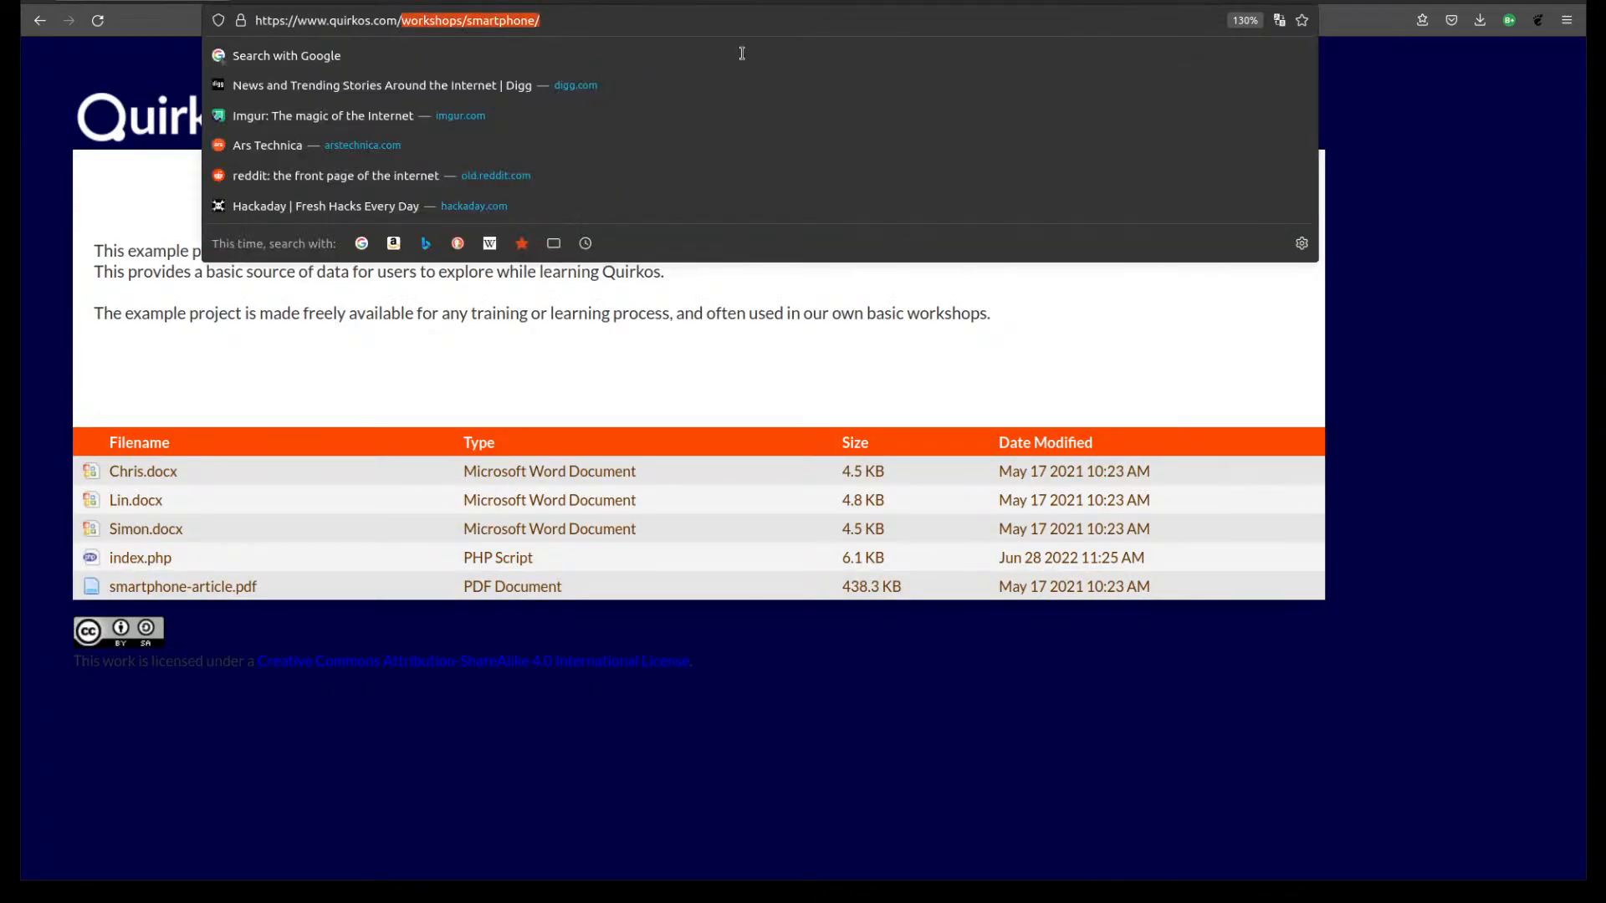
pyautogui.press('BackSpace')
pyautogui.press('Return')
pyautogui.moveTo(772, 57)
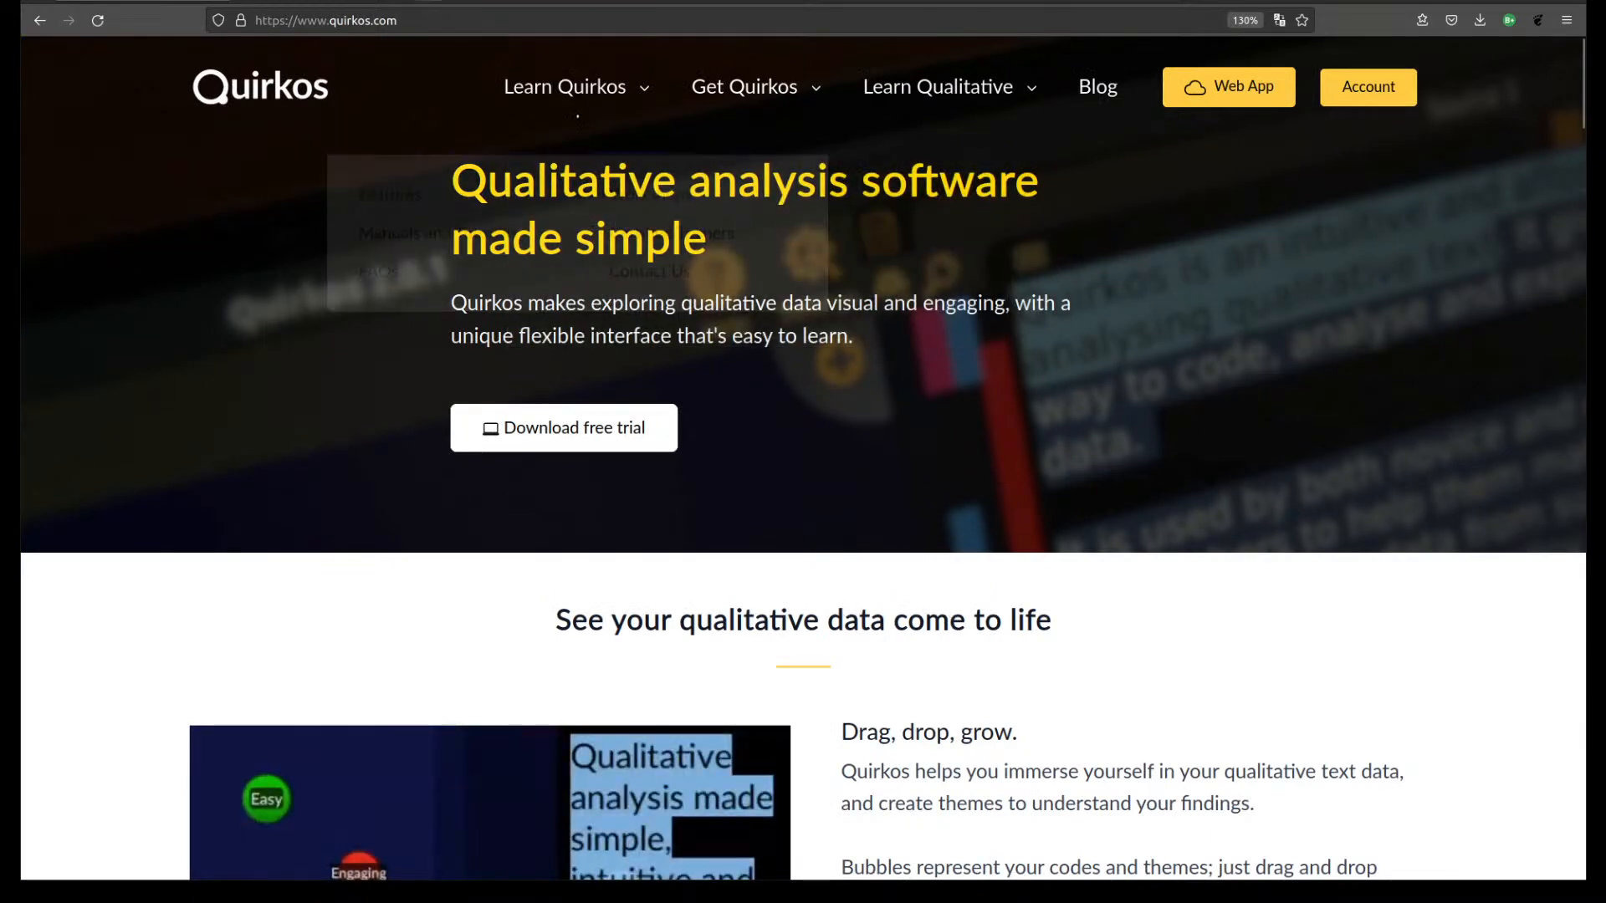
pyautogui.moveTo(621, 101)
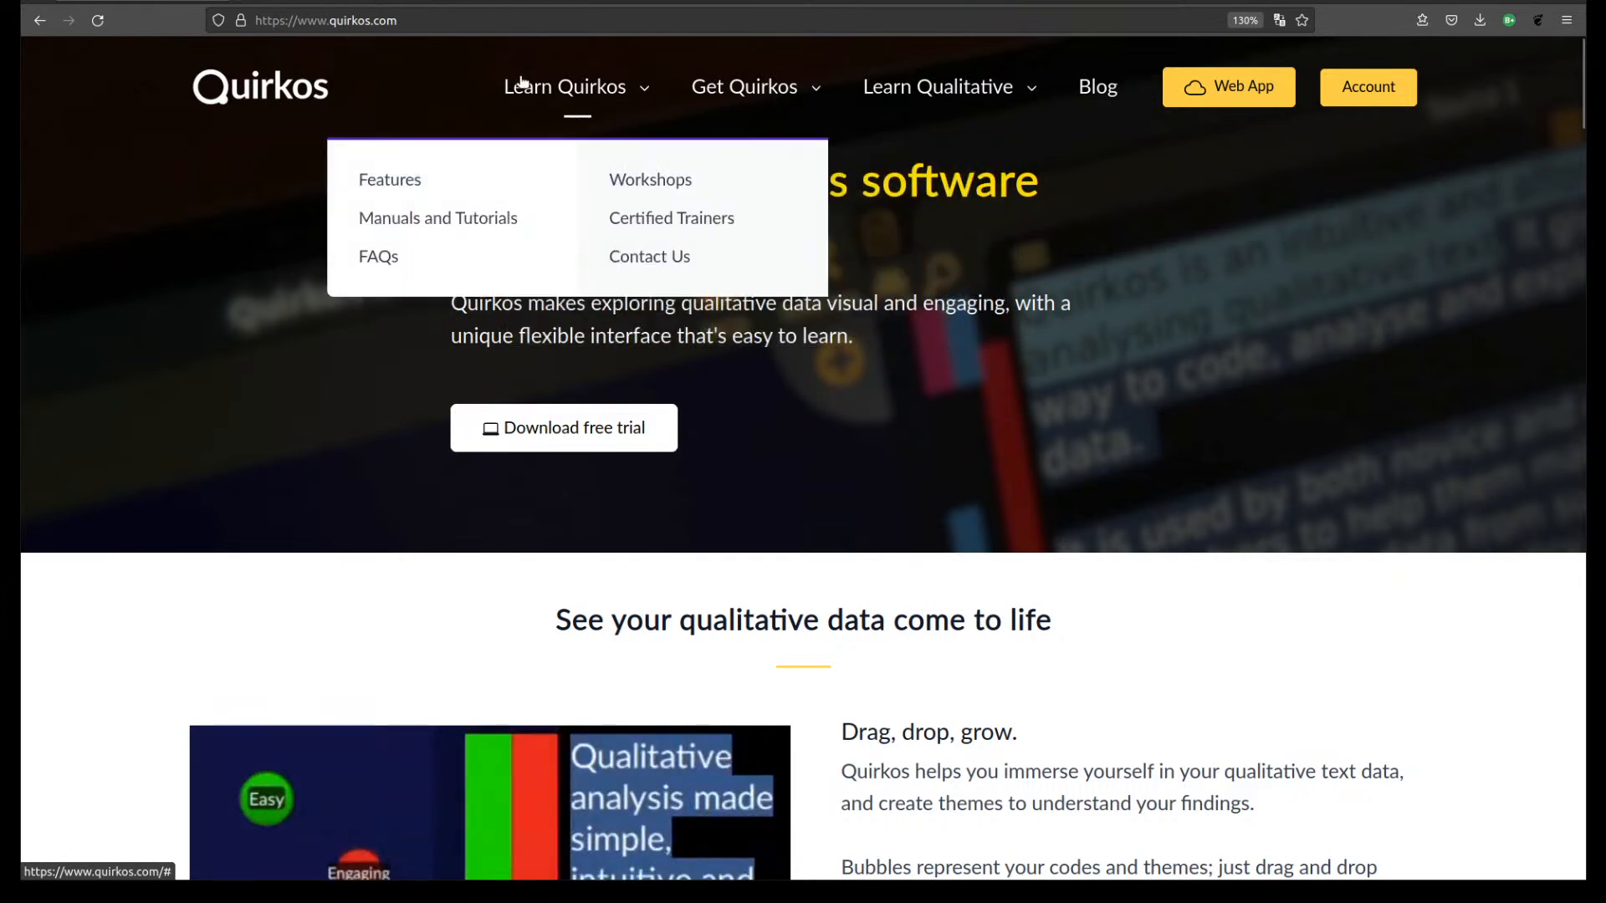
pyautogui.click(451, 218)
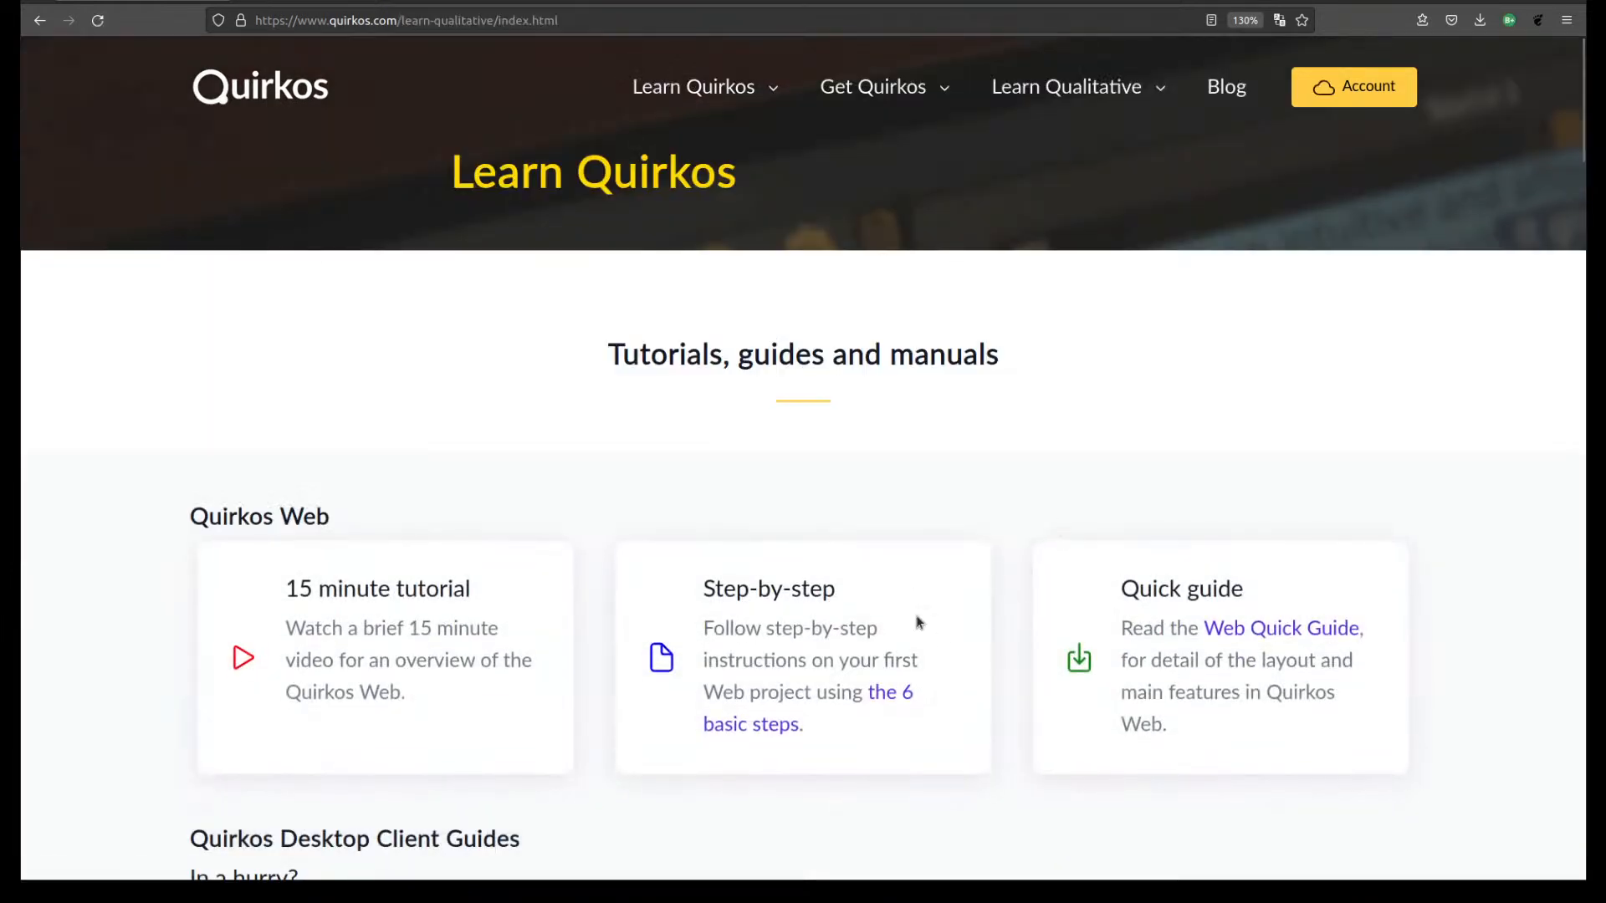
# Open the six basic steps guide for Quirkos Web, look through its sections, and leave the guide.
pyautogui.click(769, 729)
pyautogui.scroll(-20, 1012, 479)
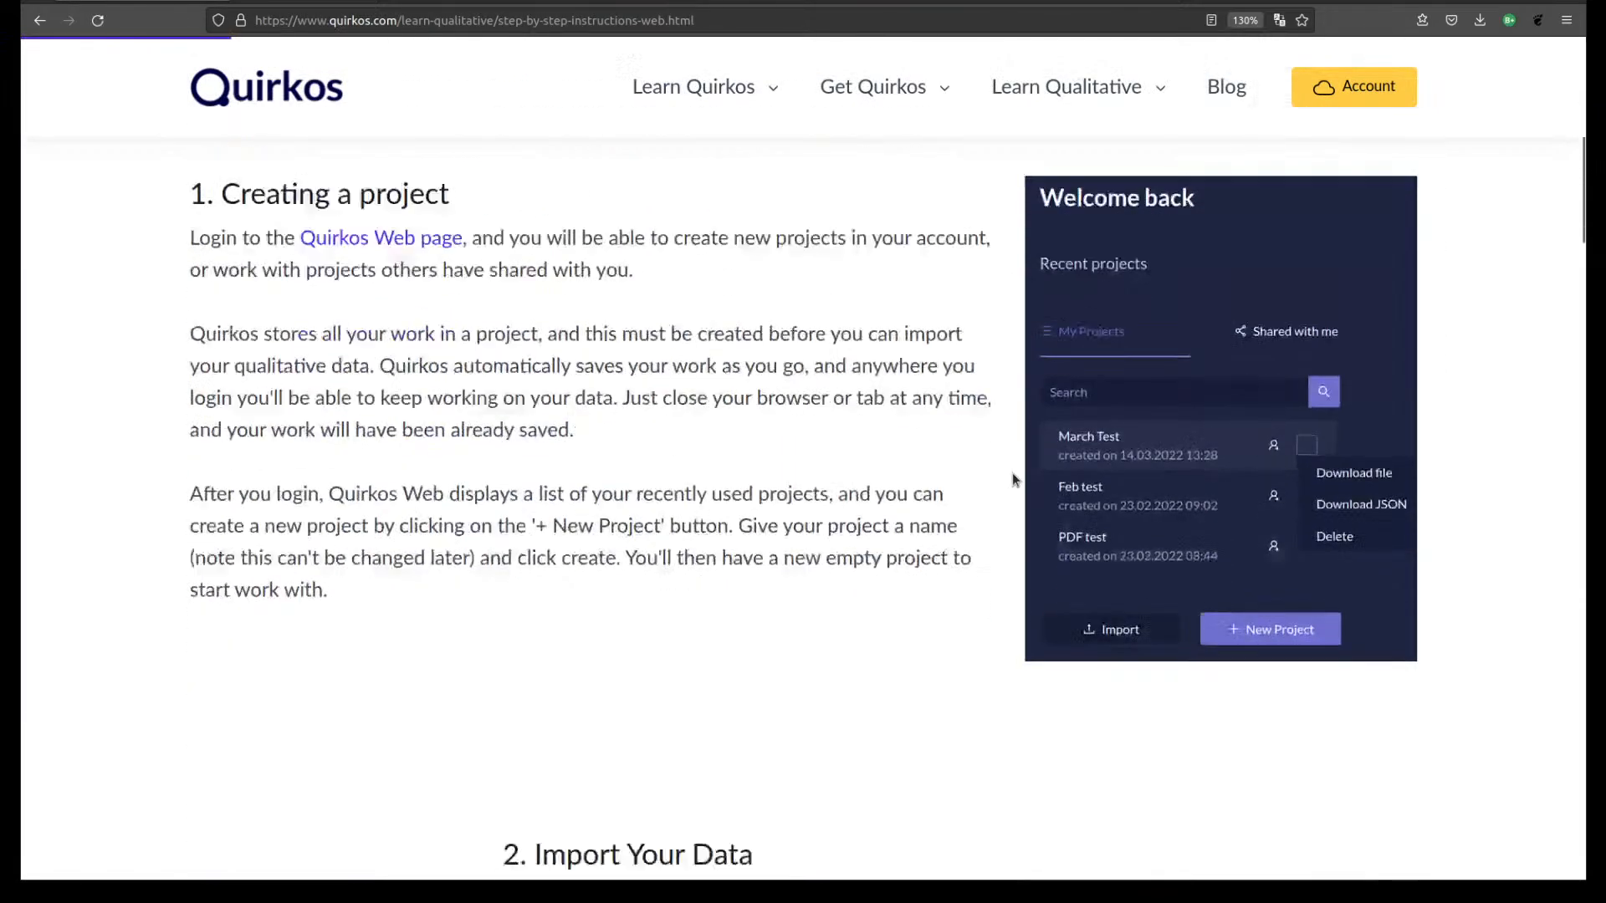
pyautogui.scroll(-20, 1012, 479)
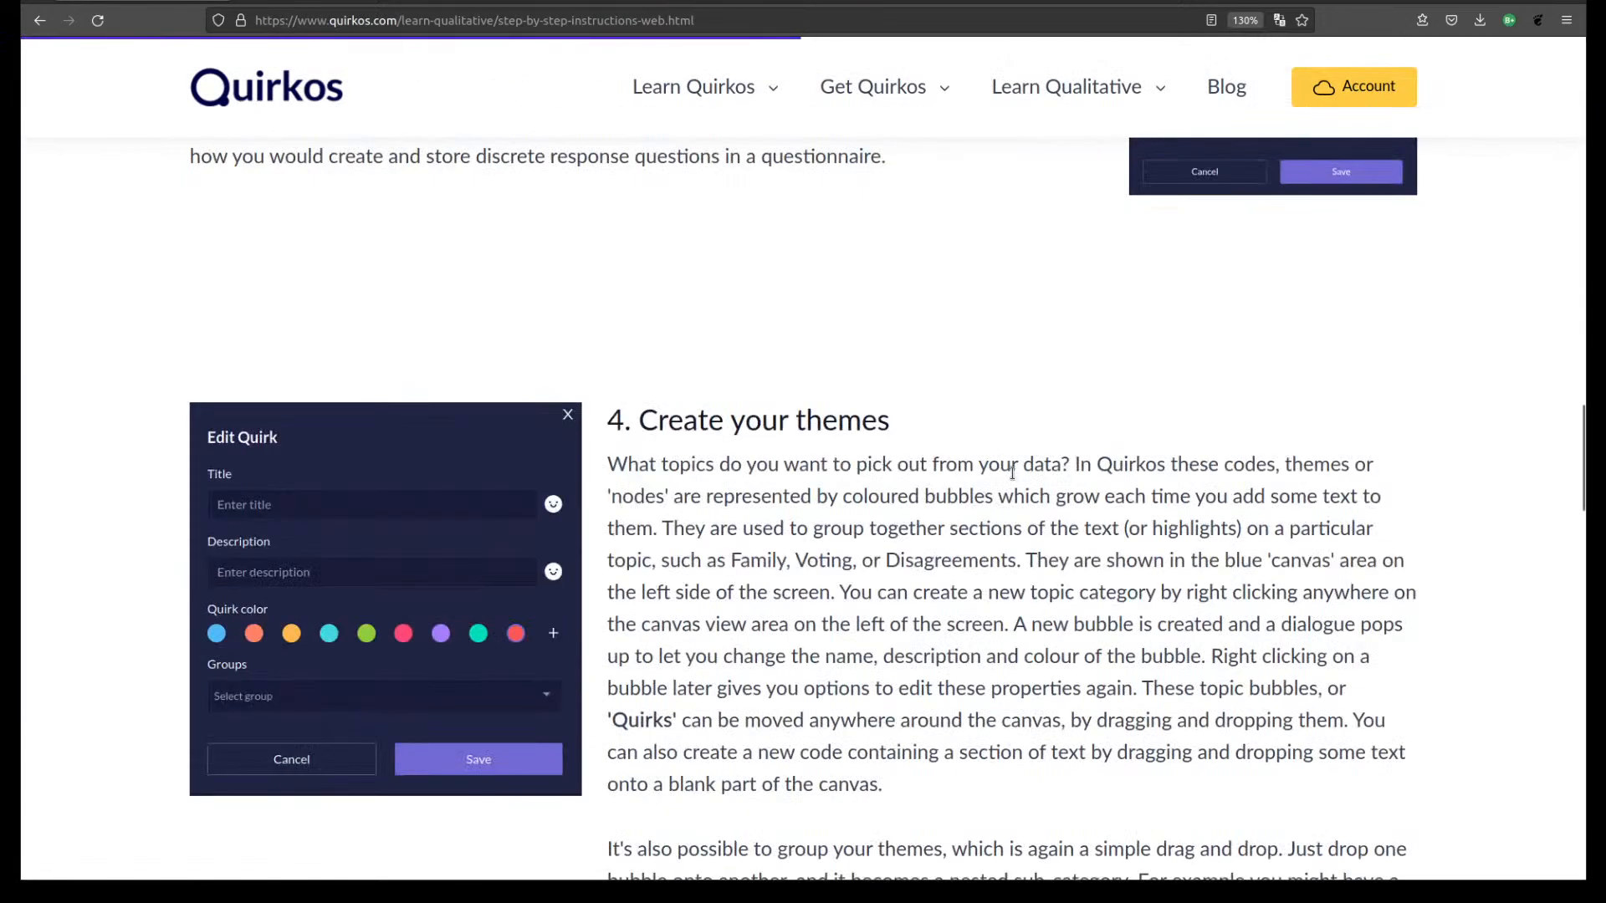
pyautogui.scroll(-10, 1012, 474)
pyautogui.scroll(20, 1012, 474)
pyautogui.scroll(20, 1021, 473)
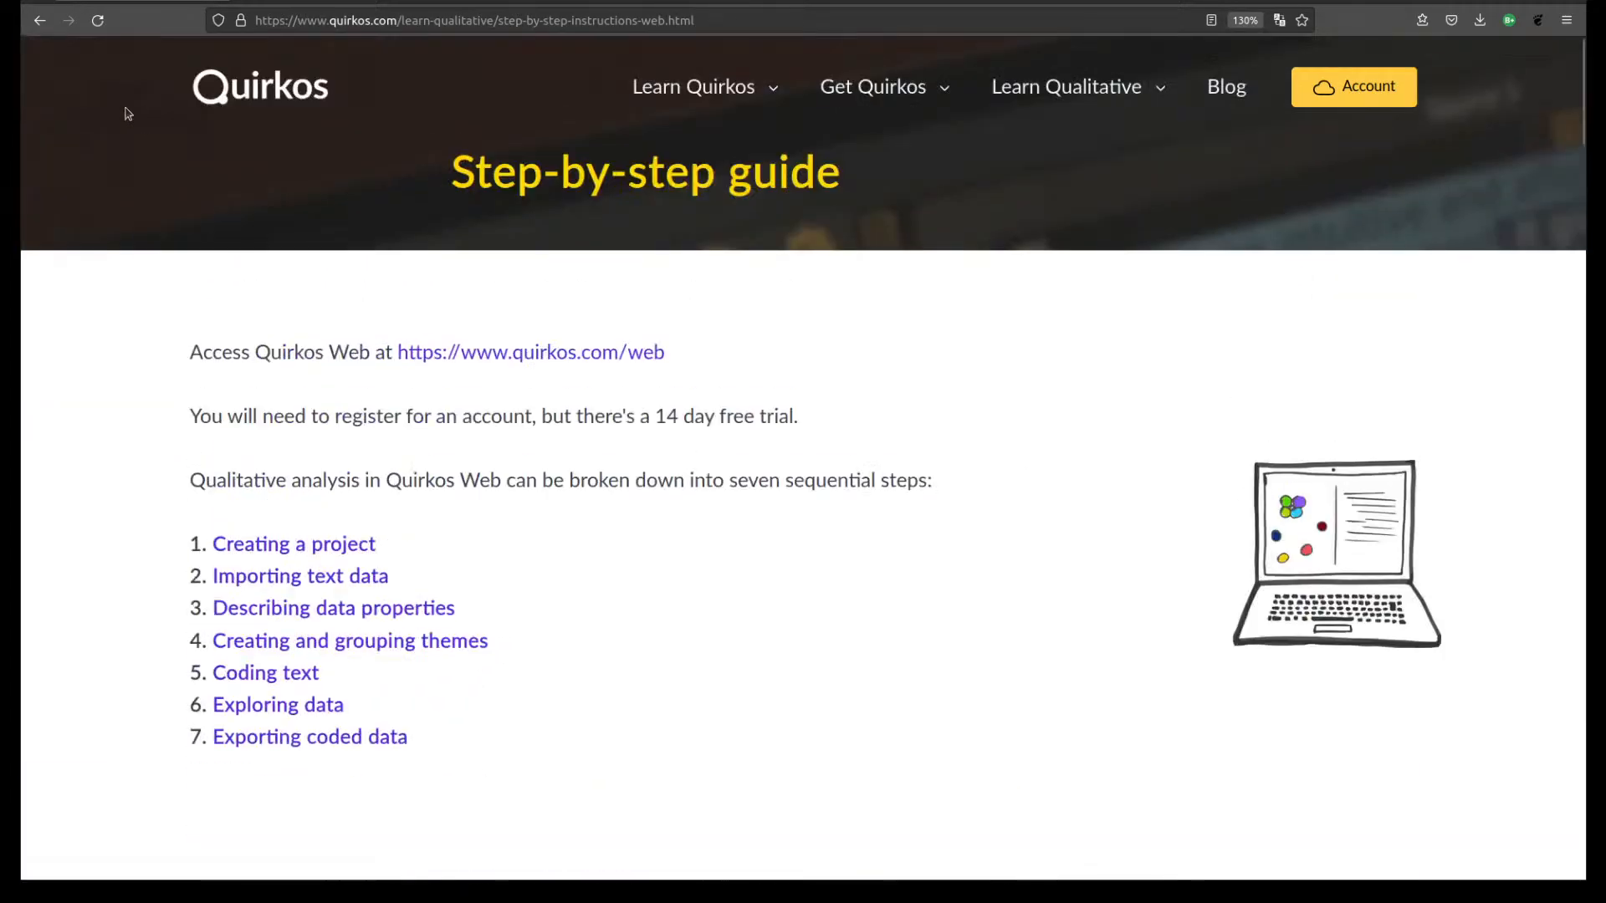
pyautogui.click(40, 20)
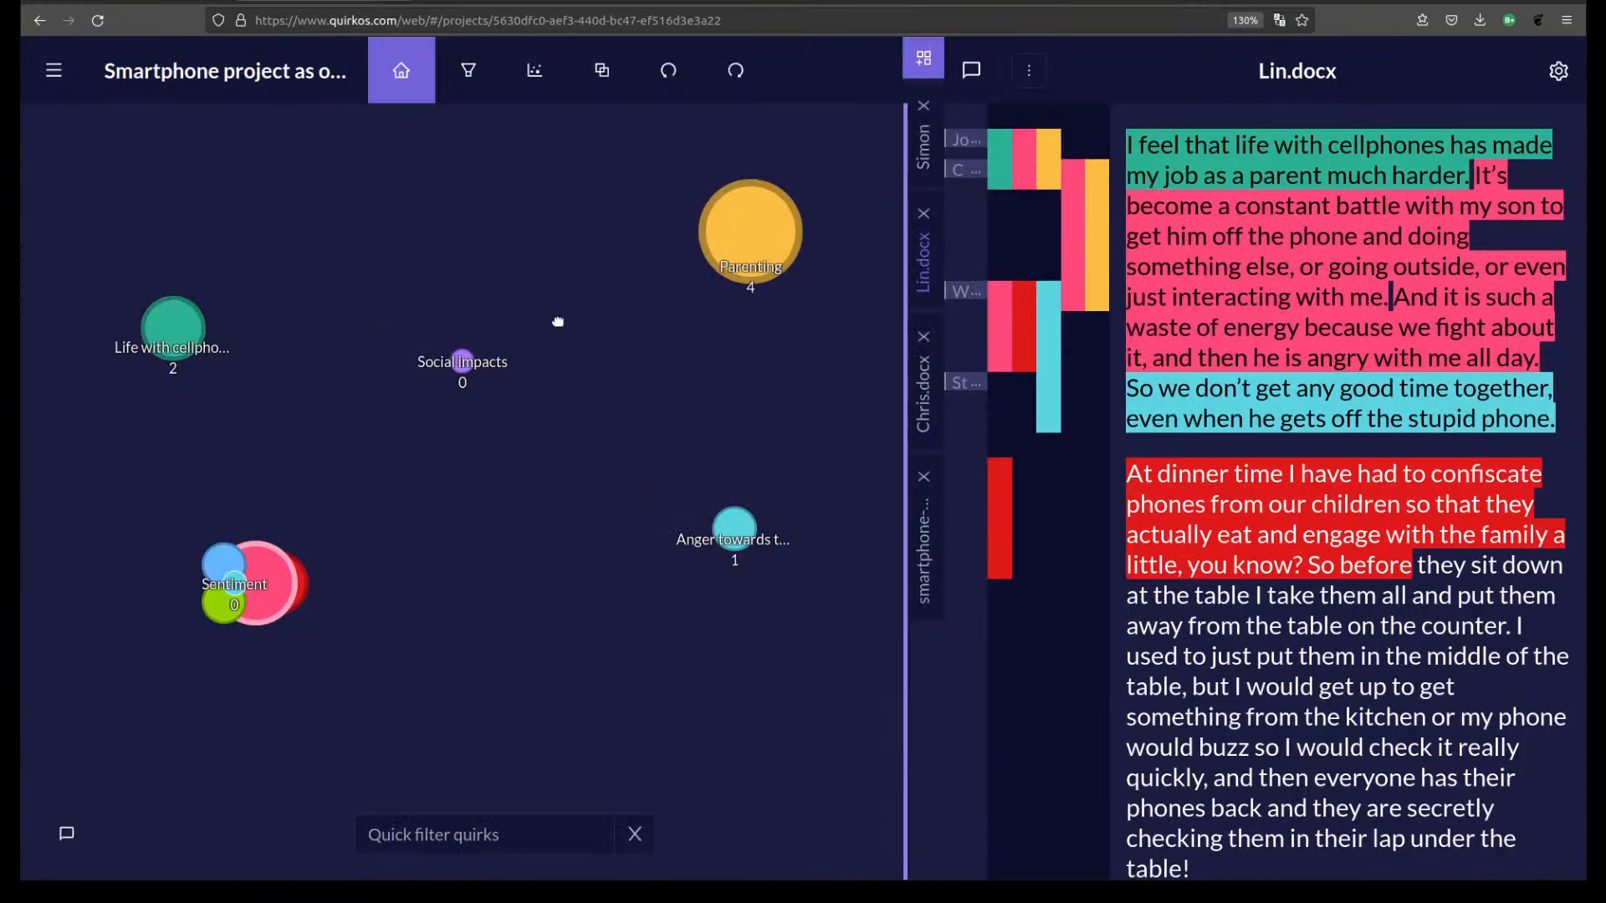
pyautogui.moveTo(1395, 297); pyautogui.dragTo(1547, 372)
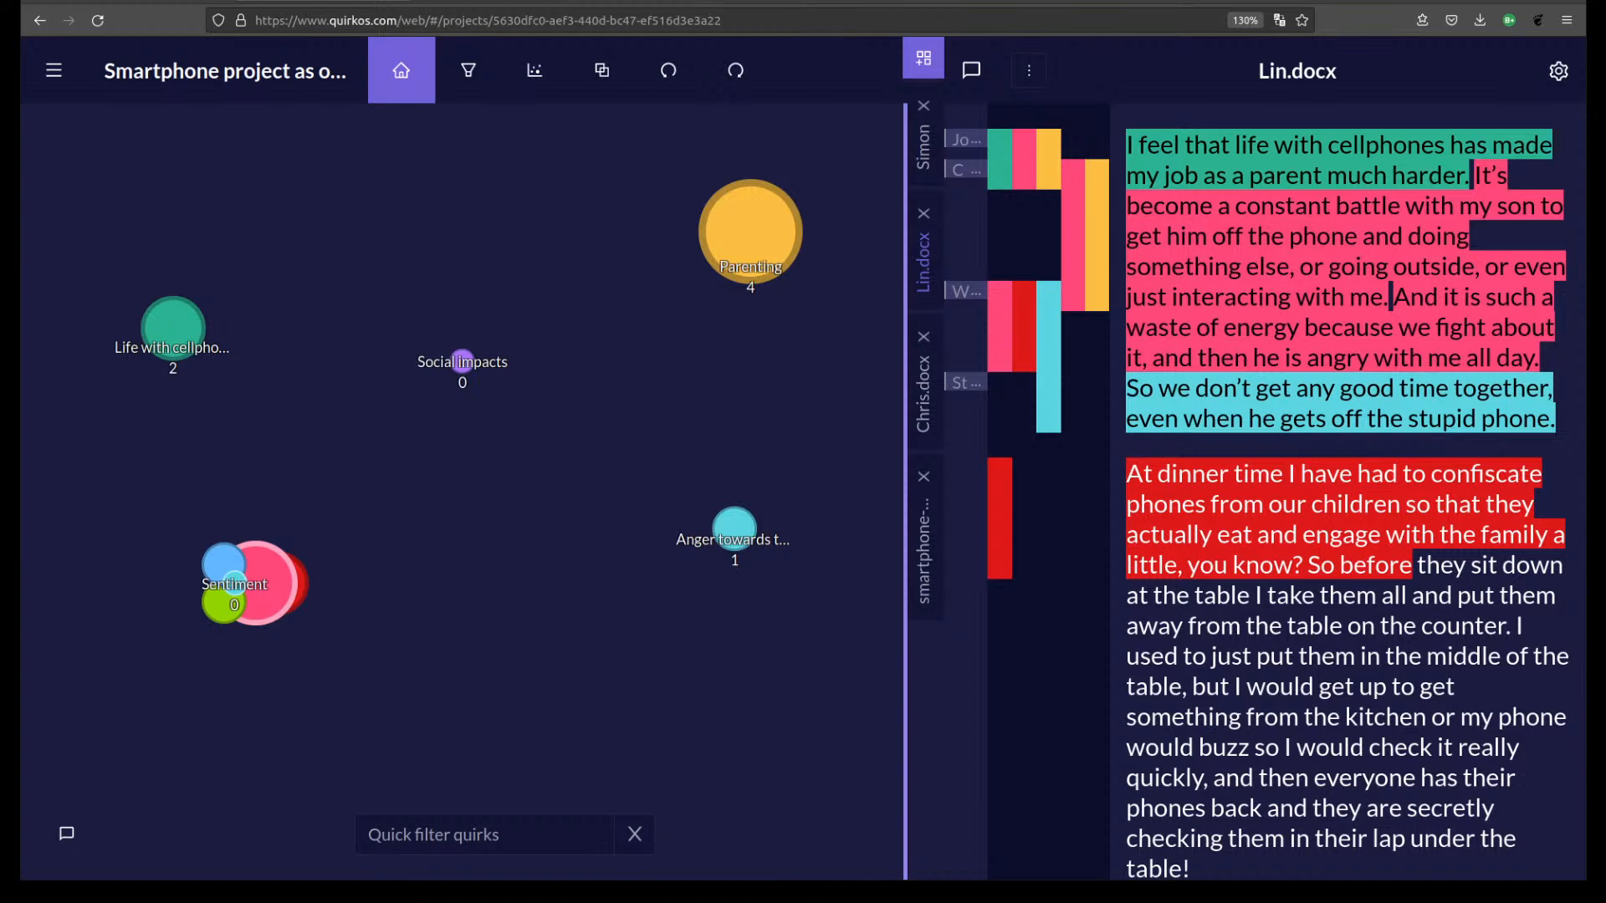
# Switch the canvas to the word cloud view, open its stop list and look through the excluded words.
pyautogui.click(535, 69)
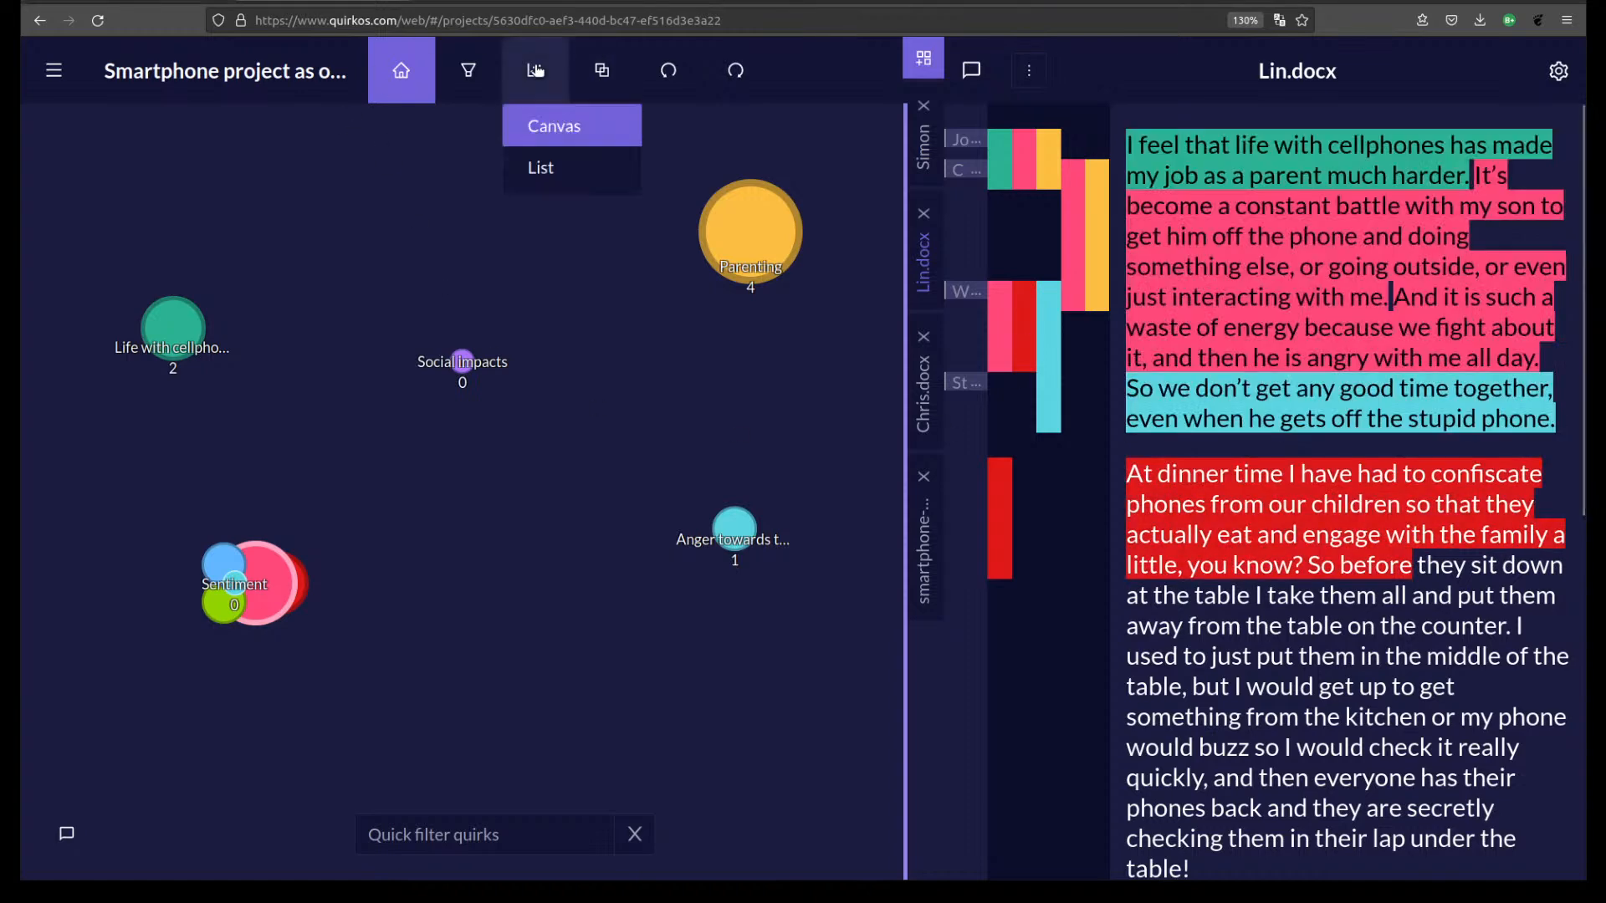
pyautogui.click(573, 251)
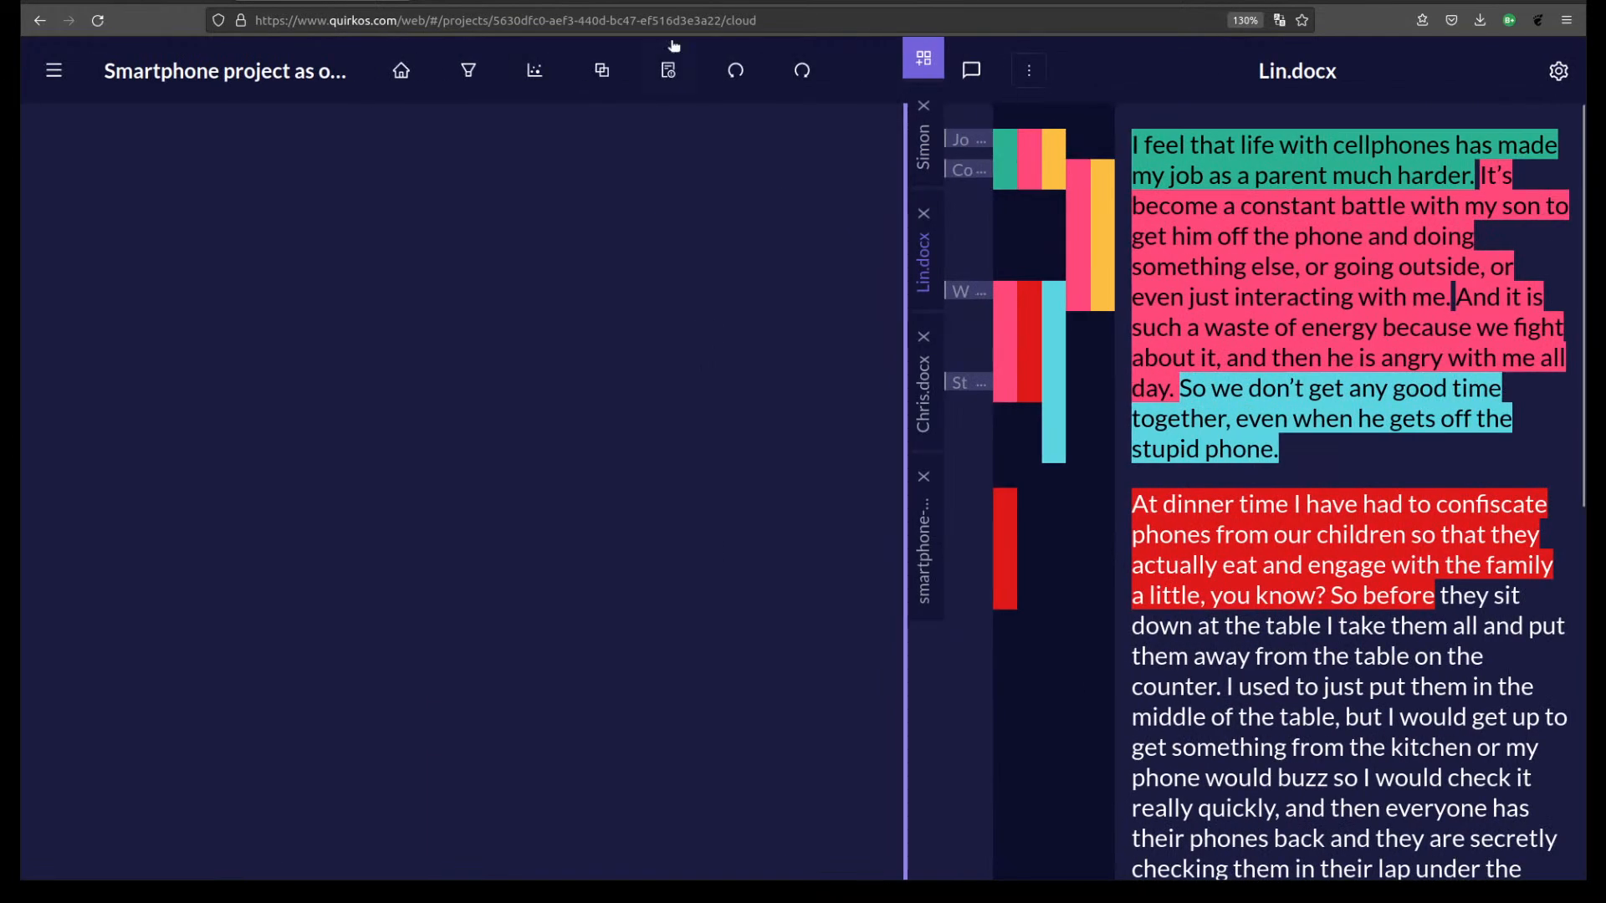
pyautogui.click(670, 72)
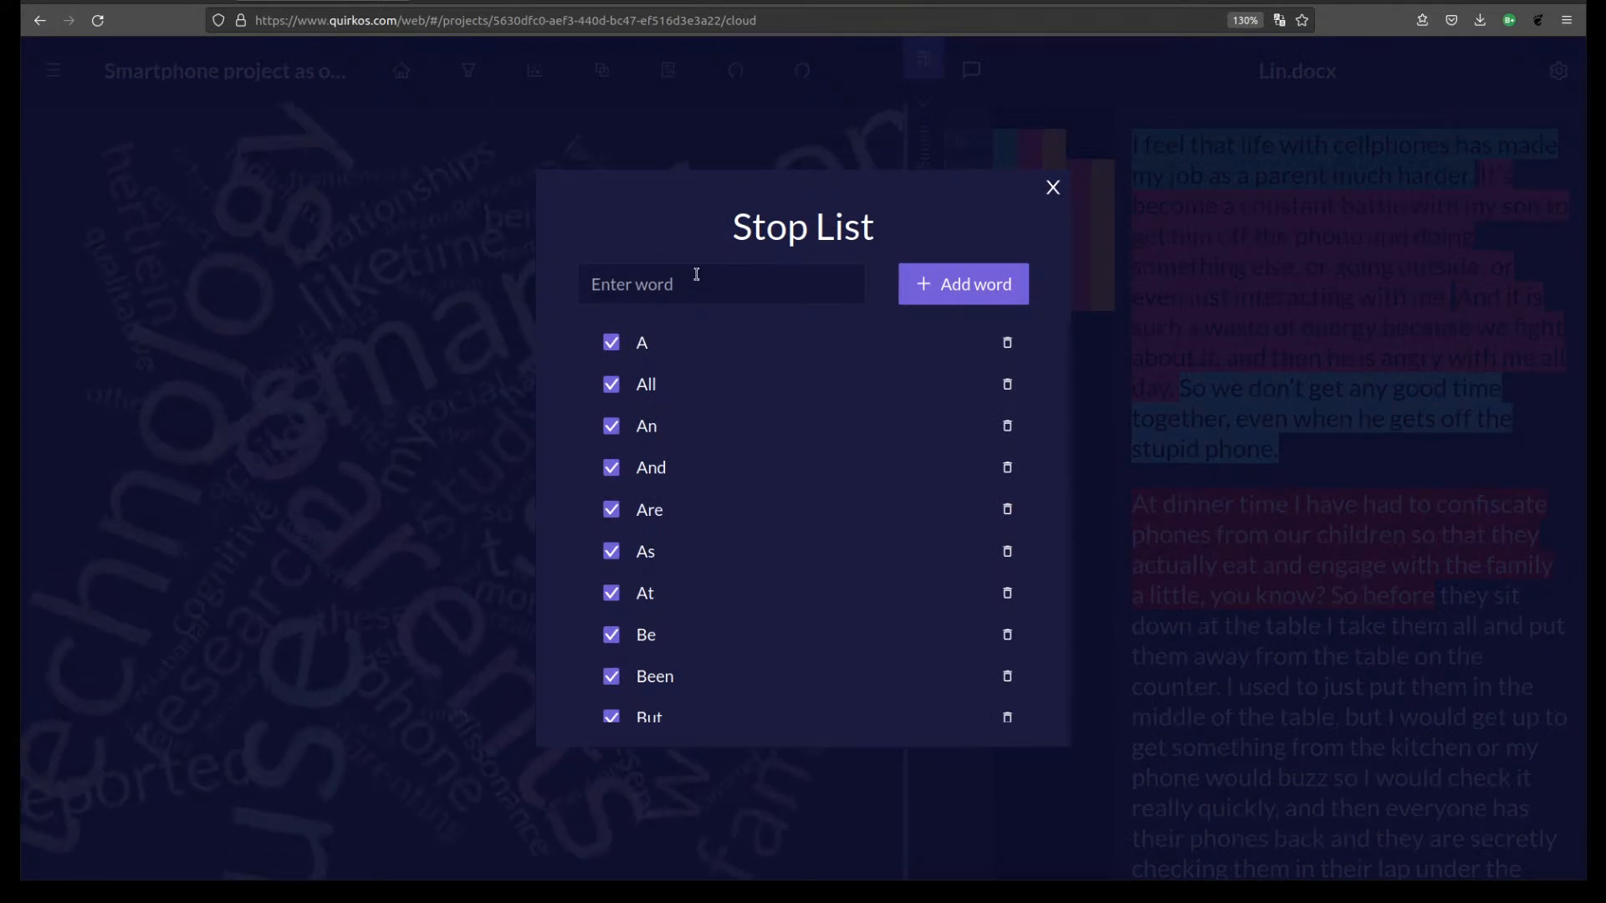
pyautogui.scroll(-6, 867, 390)
pyautogui.moveTo(1044, 577); pyautogui.dragTo(975, 667)
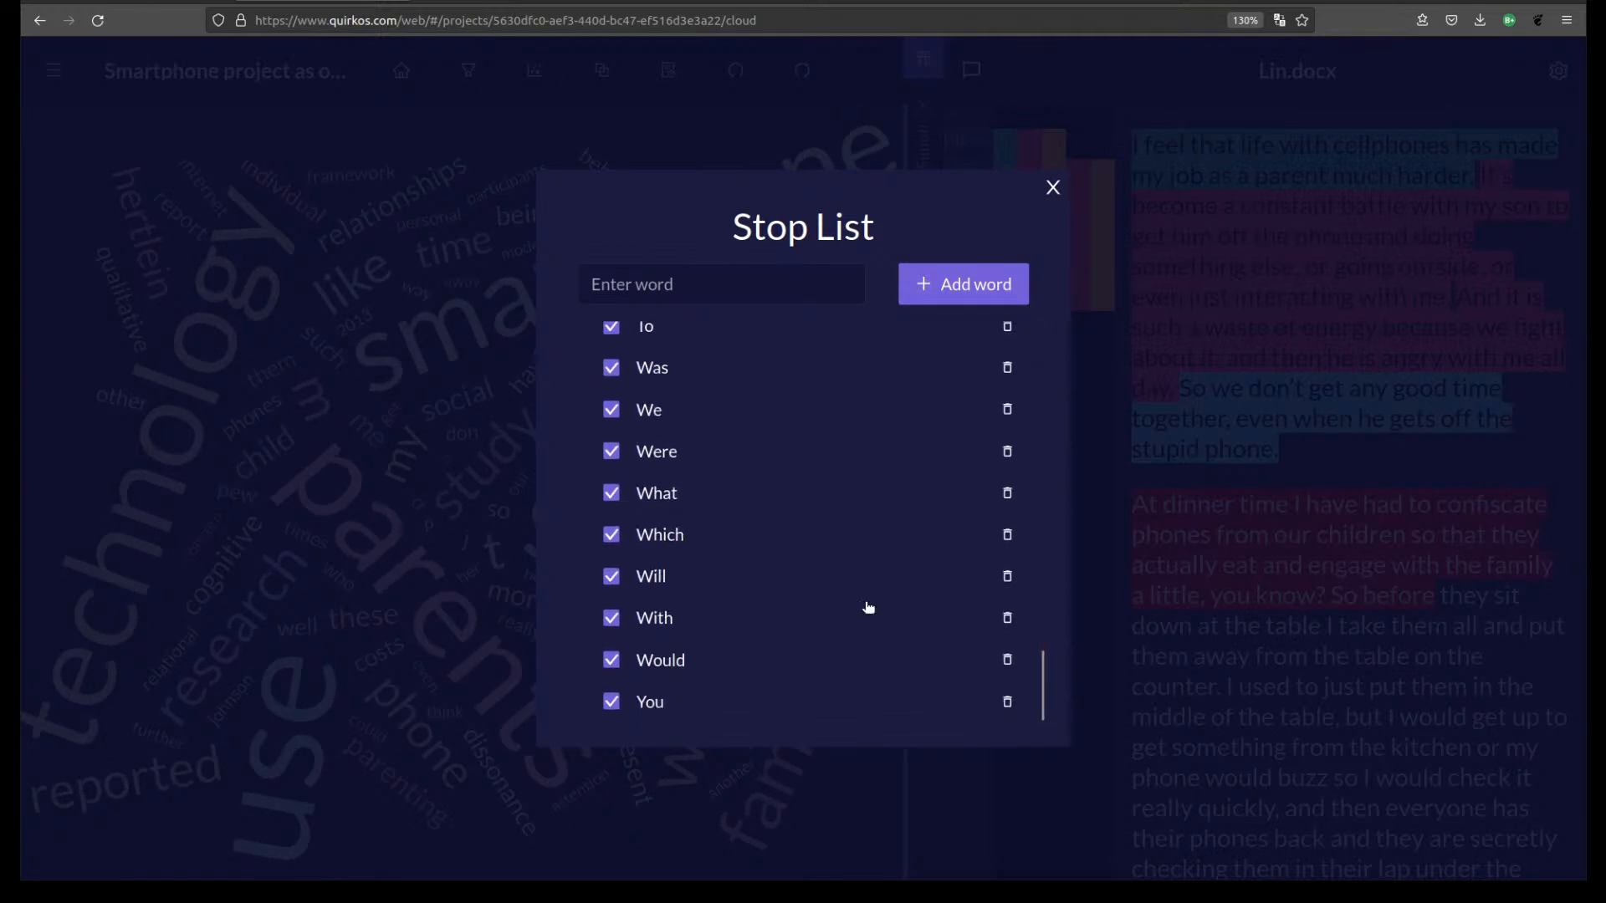
pyautogui.scroll(10, 751, 468)
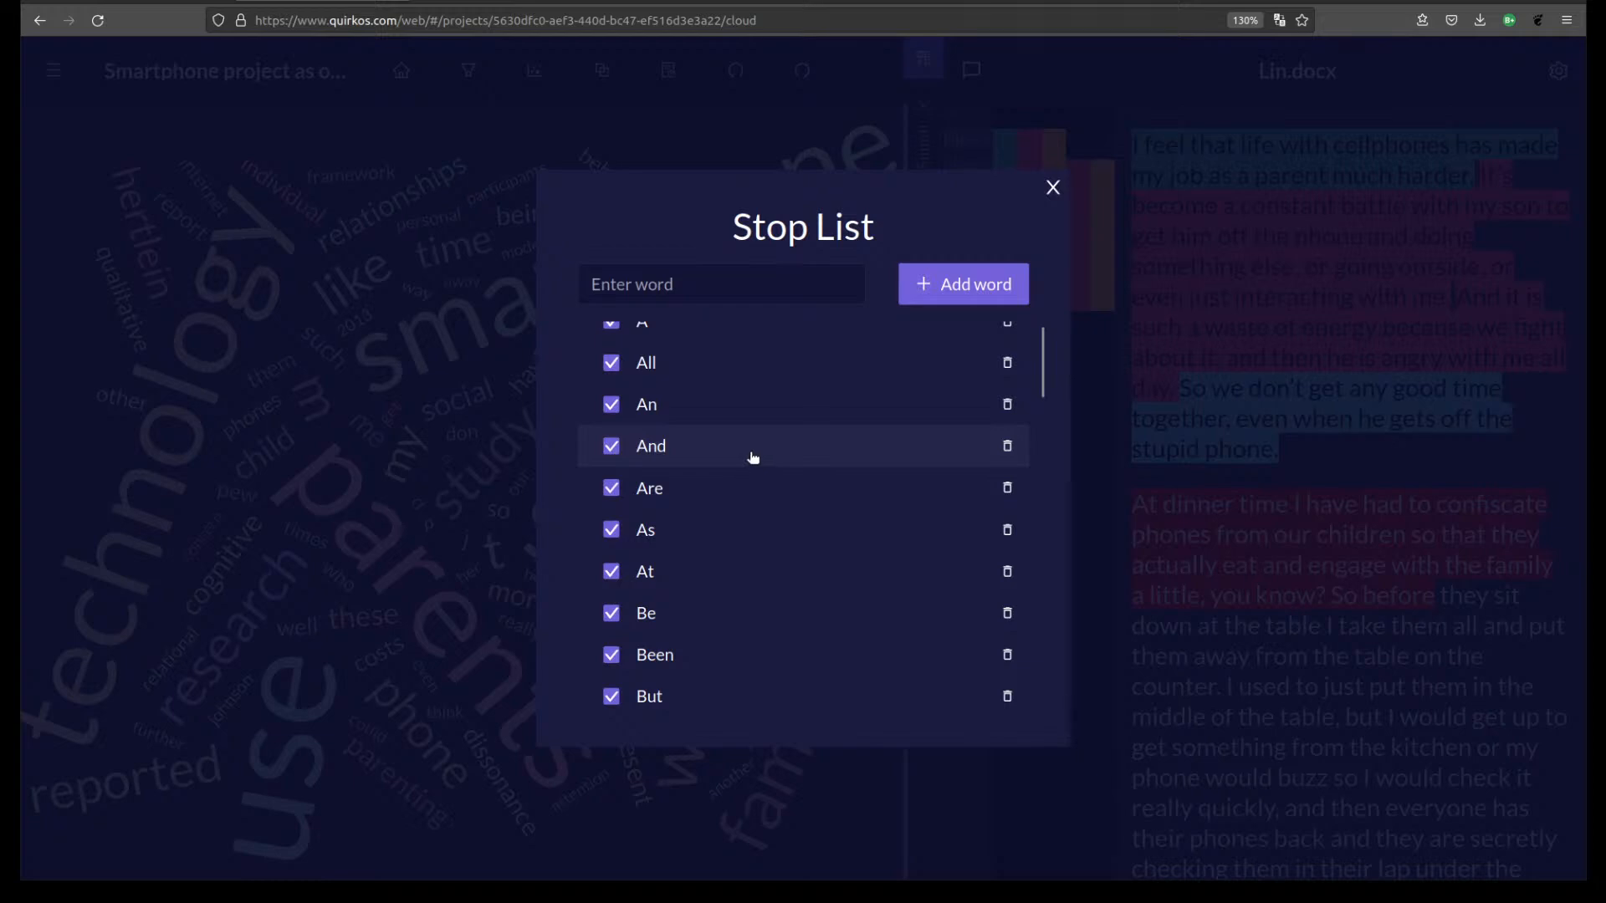
# Add the word "parents" to the word cloud's stop list and close the list.
pyautogui.click(717, 289)
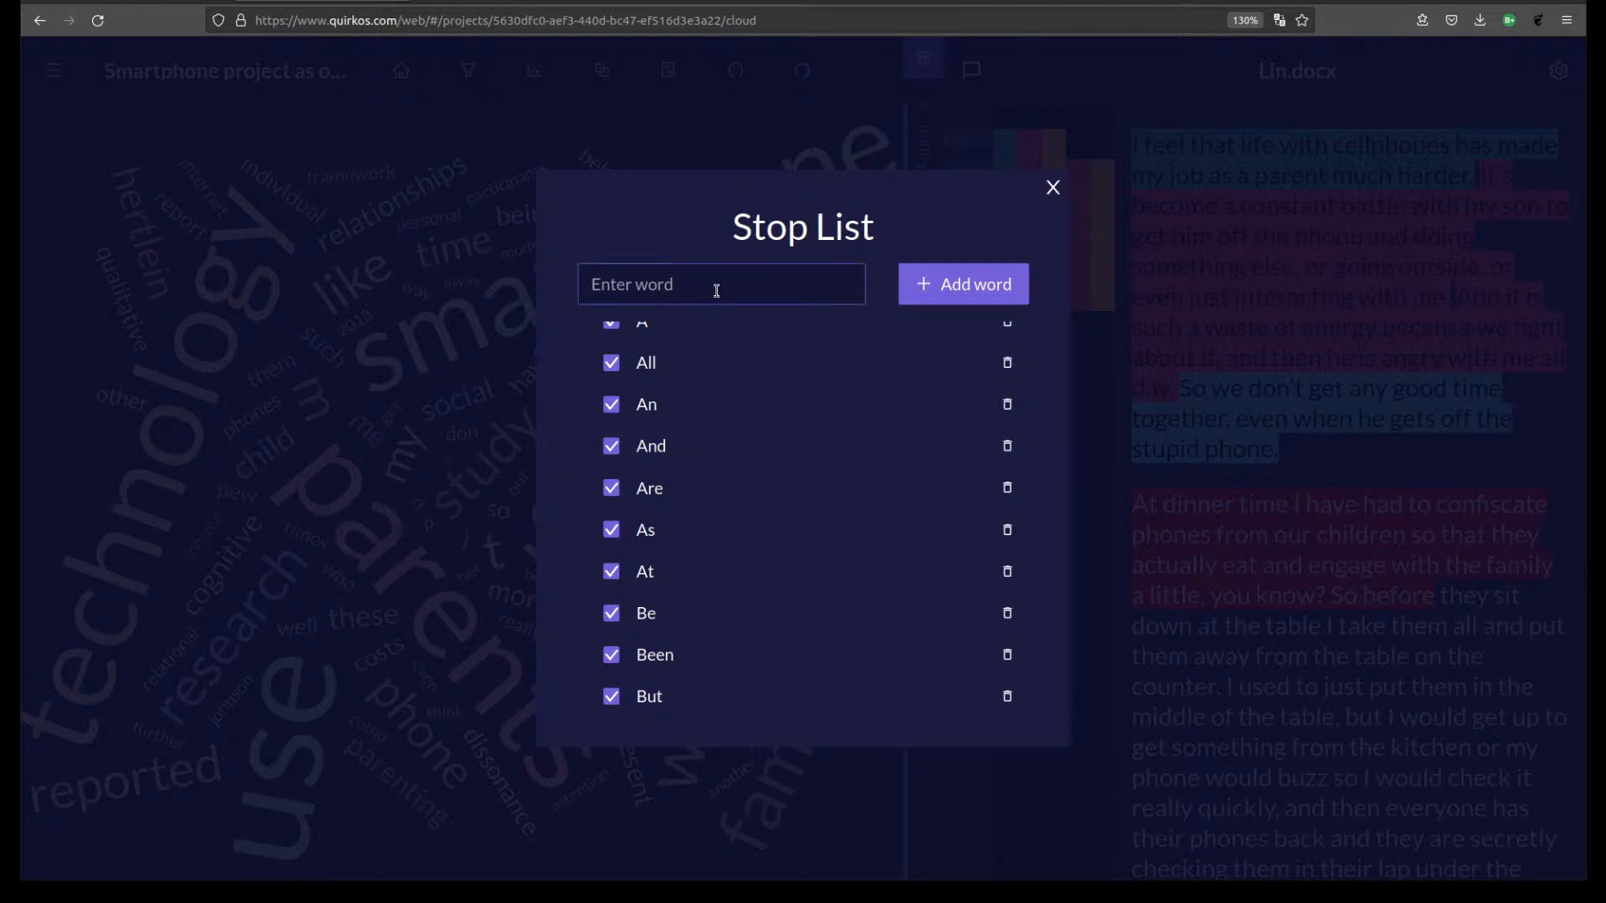
pyautogui.write('parents')
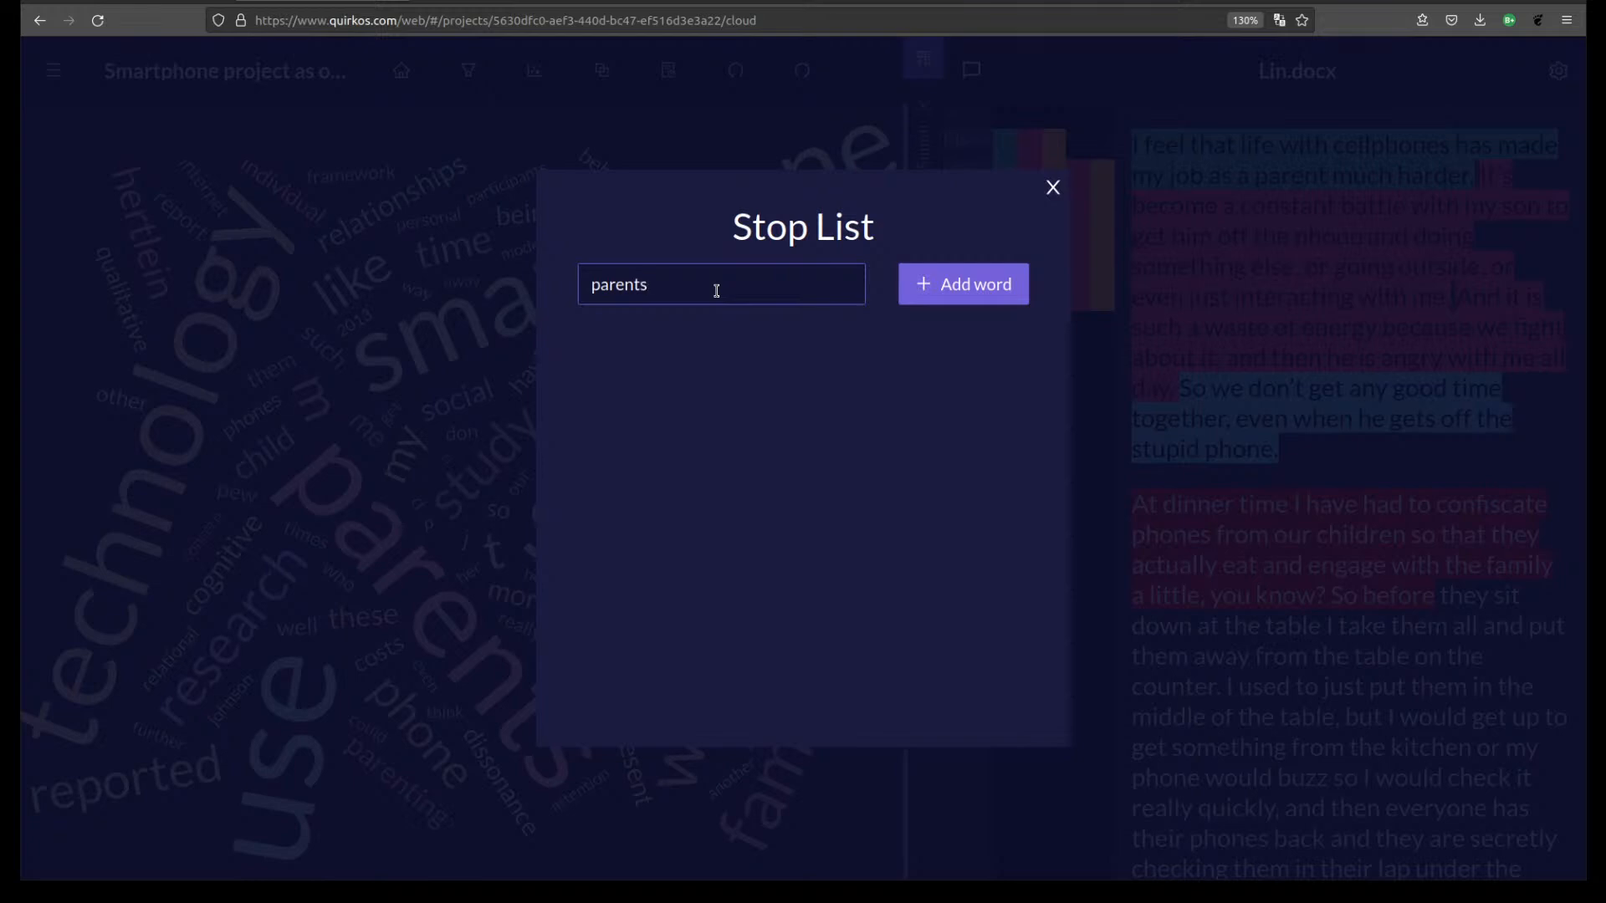
pyautogui.click(928, 285)
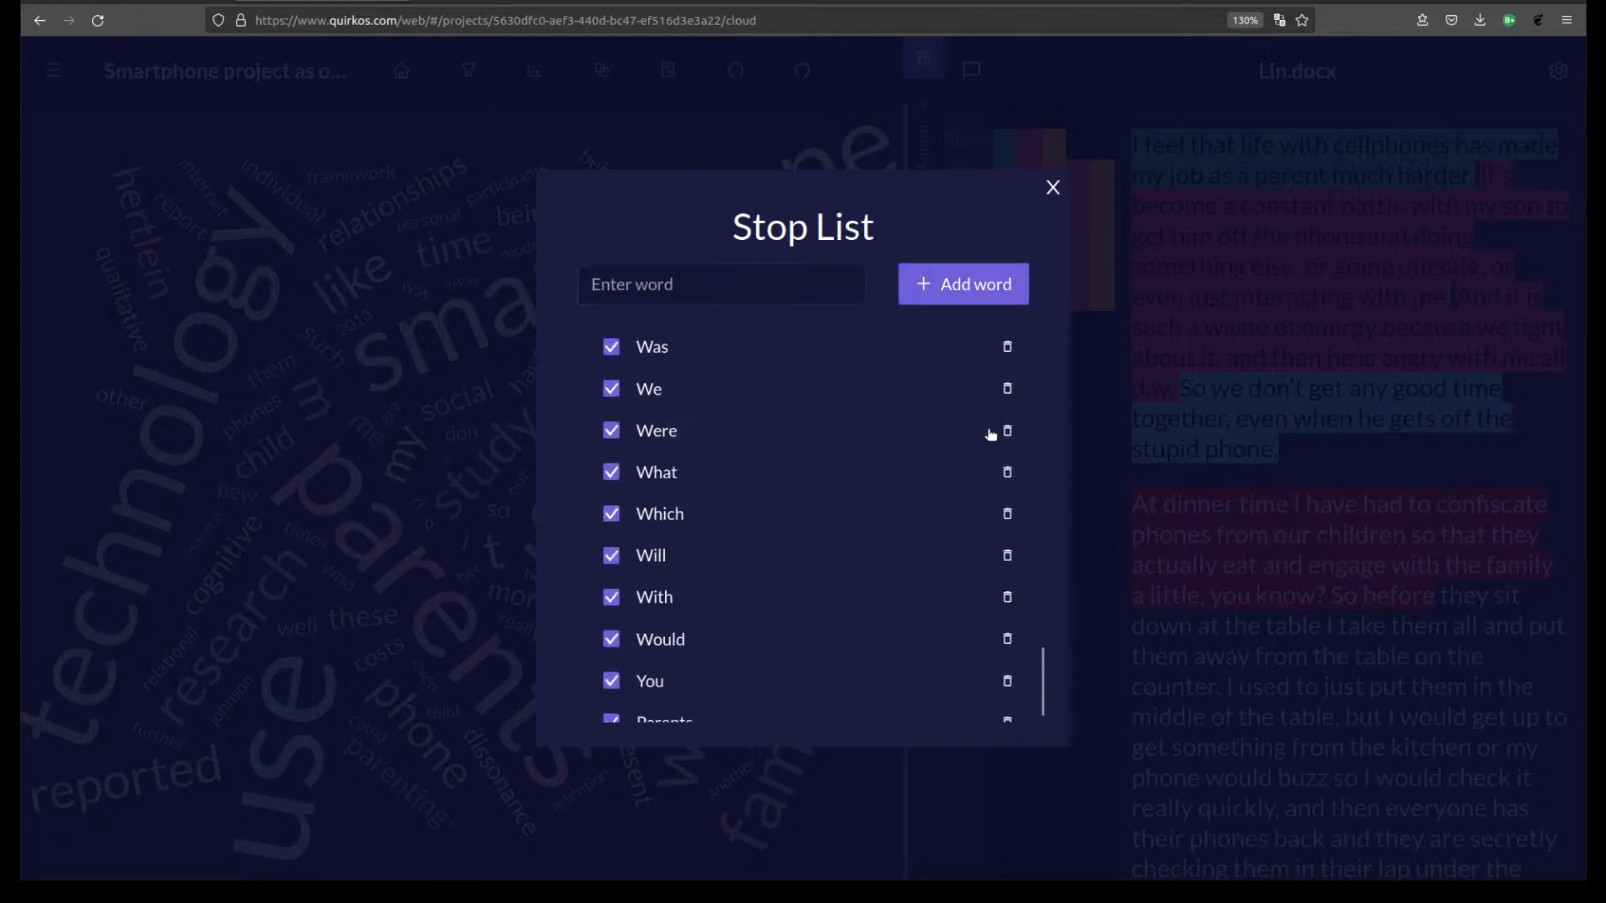
pyautogui.click(1053, 188)
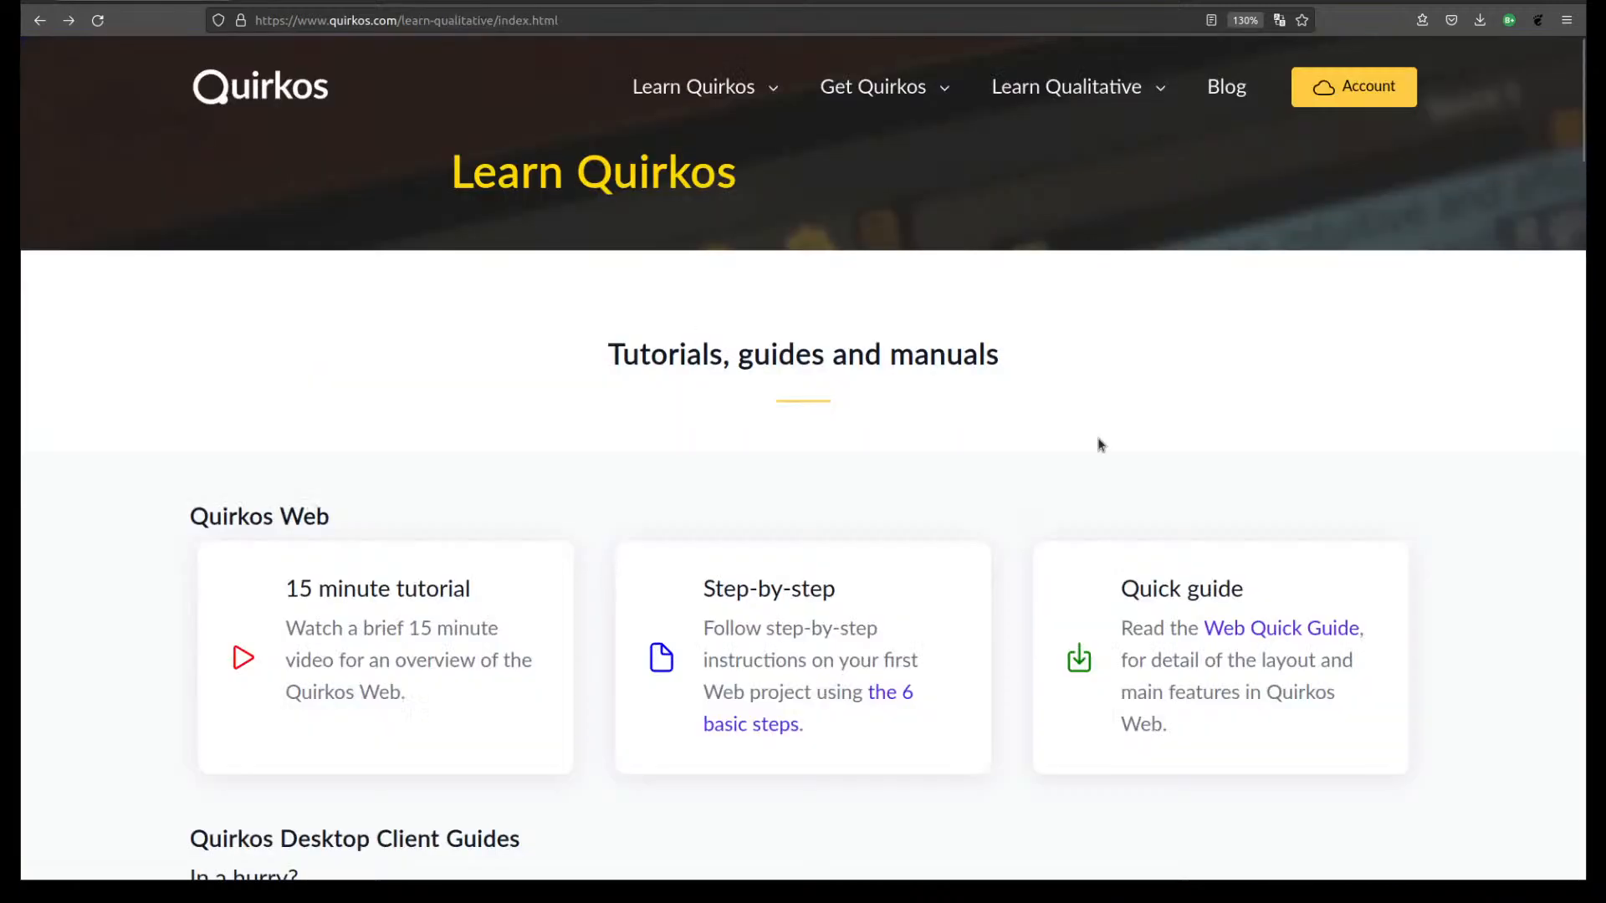
# Open the Contact Us page on the Quirkos site, review the support contact details and working hours, and go to the home page.
pyautogui.moveTo(693, 86)
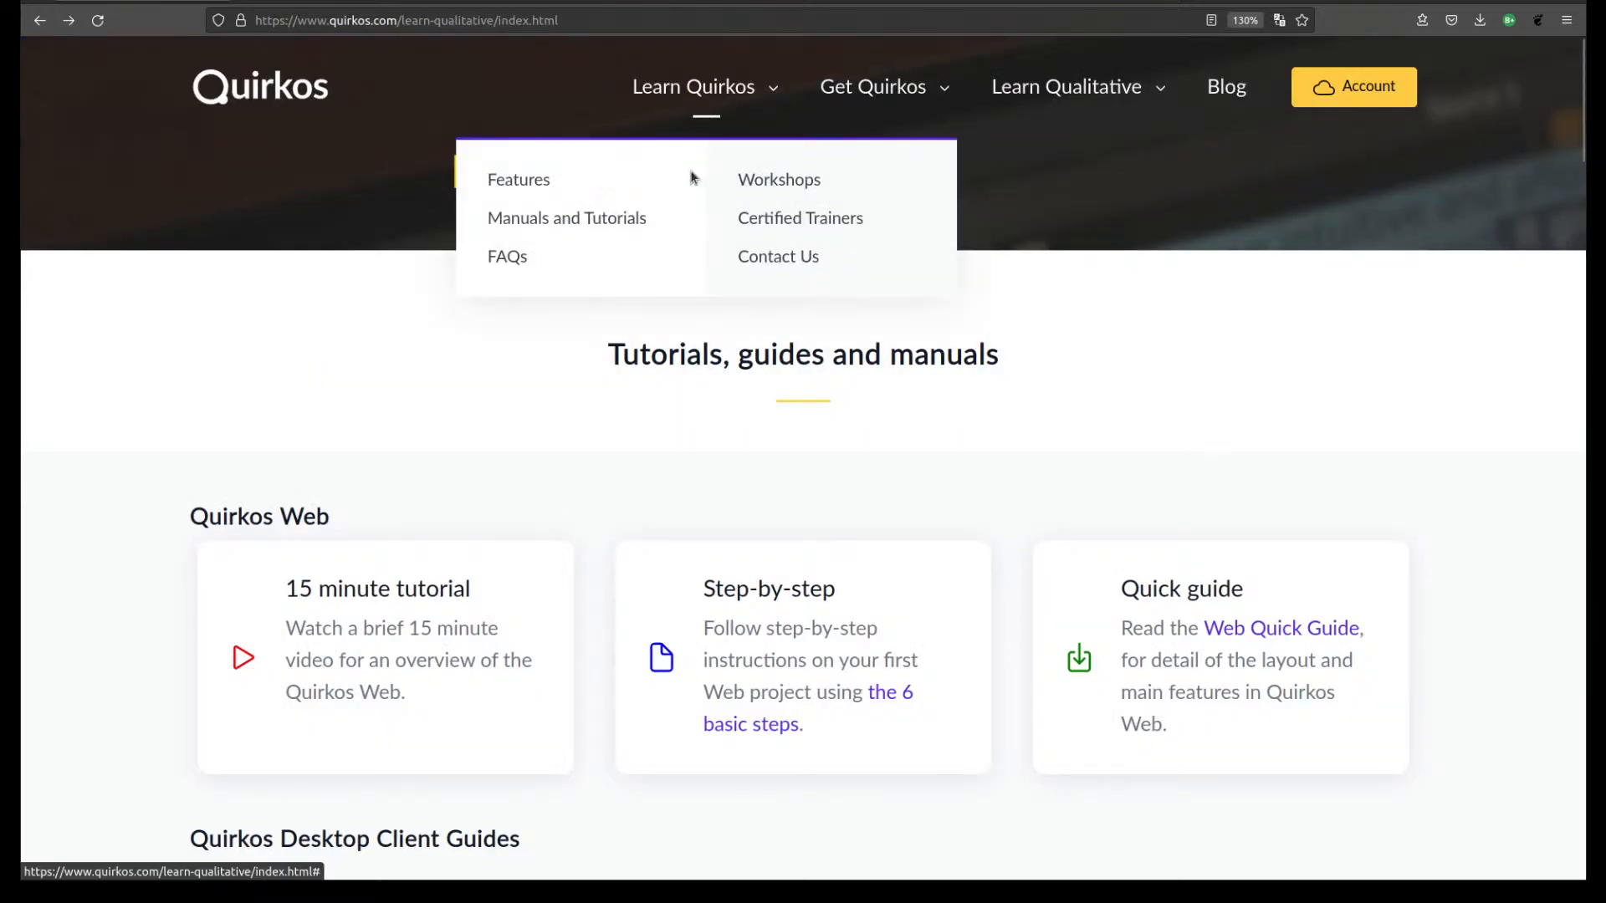
pyautogui.click(761, 254)
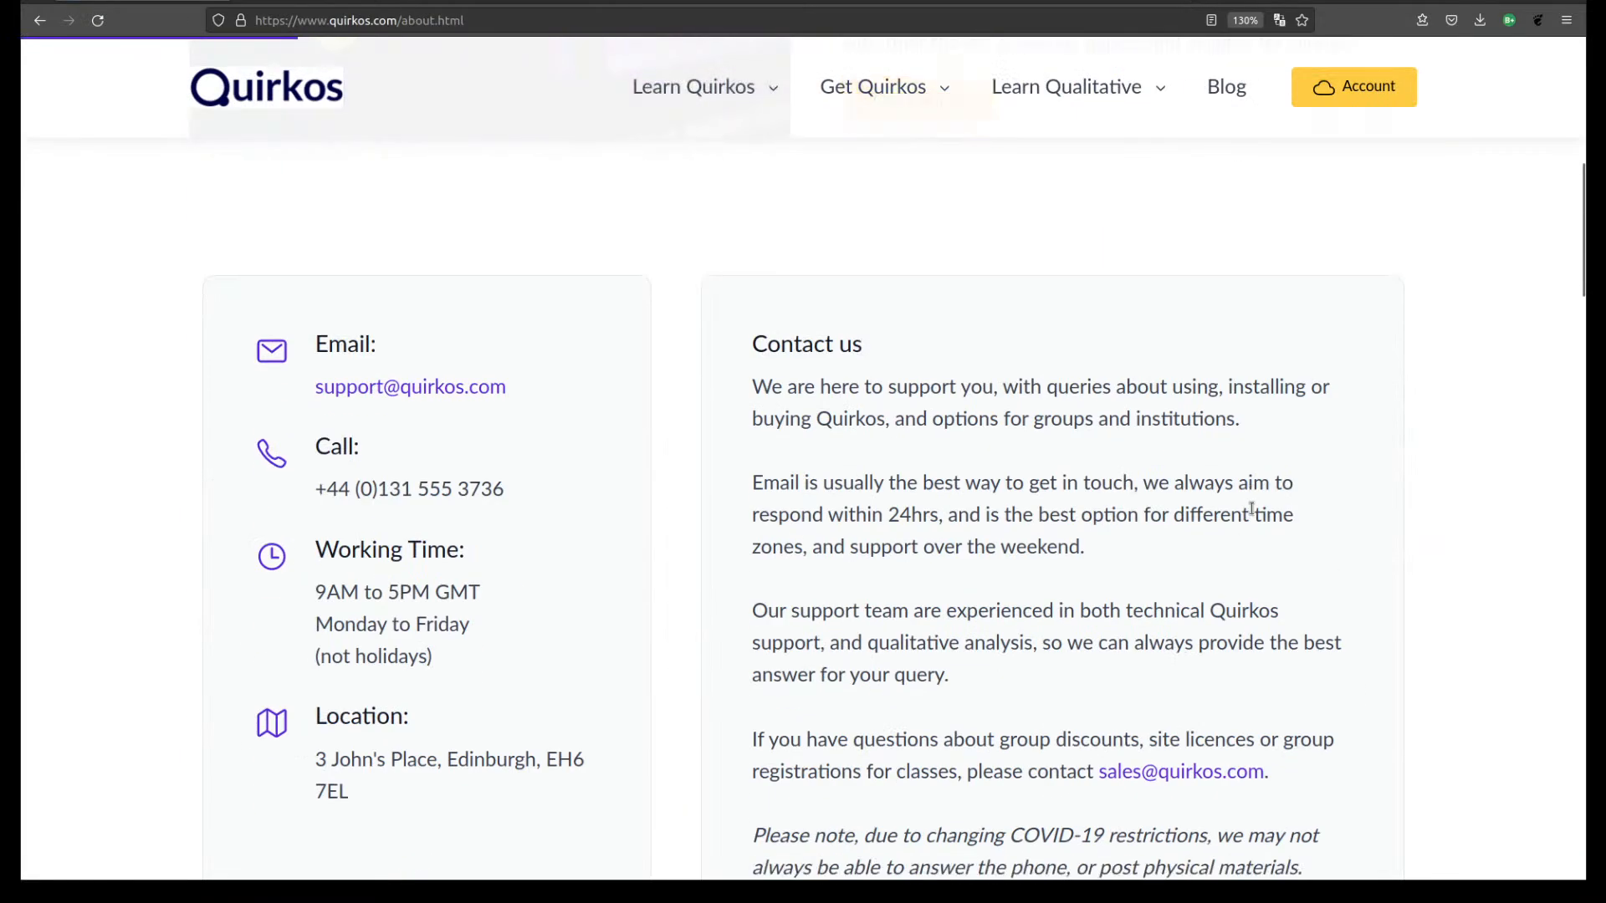
pyautogui.moveTo(315, 318); pyautogui.dragTo(551, 786)
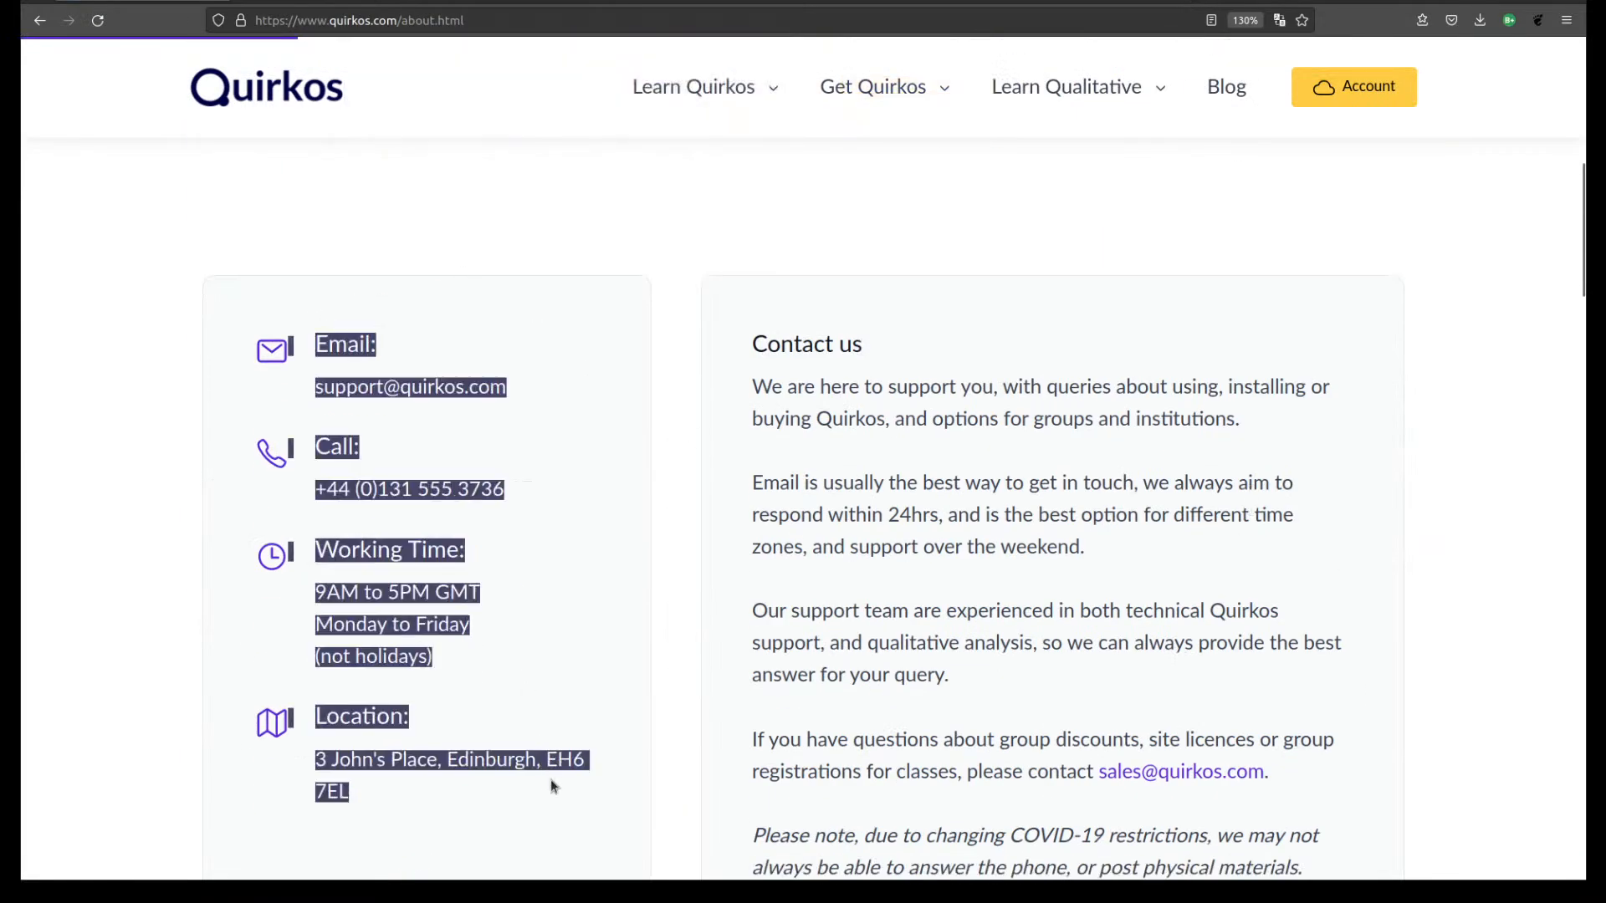
pyautogui.click(569, 786)
pyautogui.scroll(-2, 636, 675)
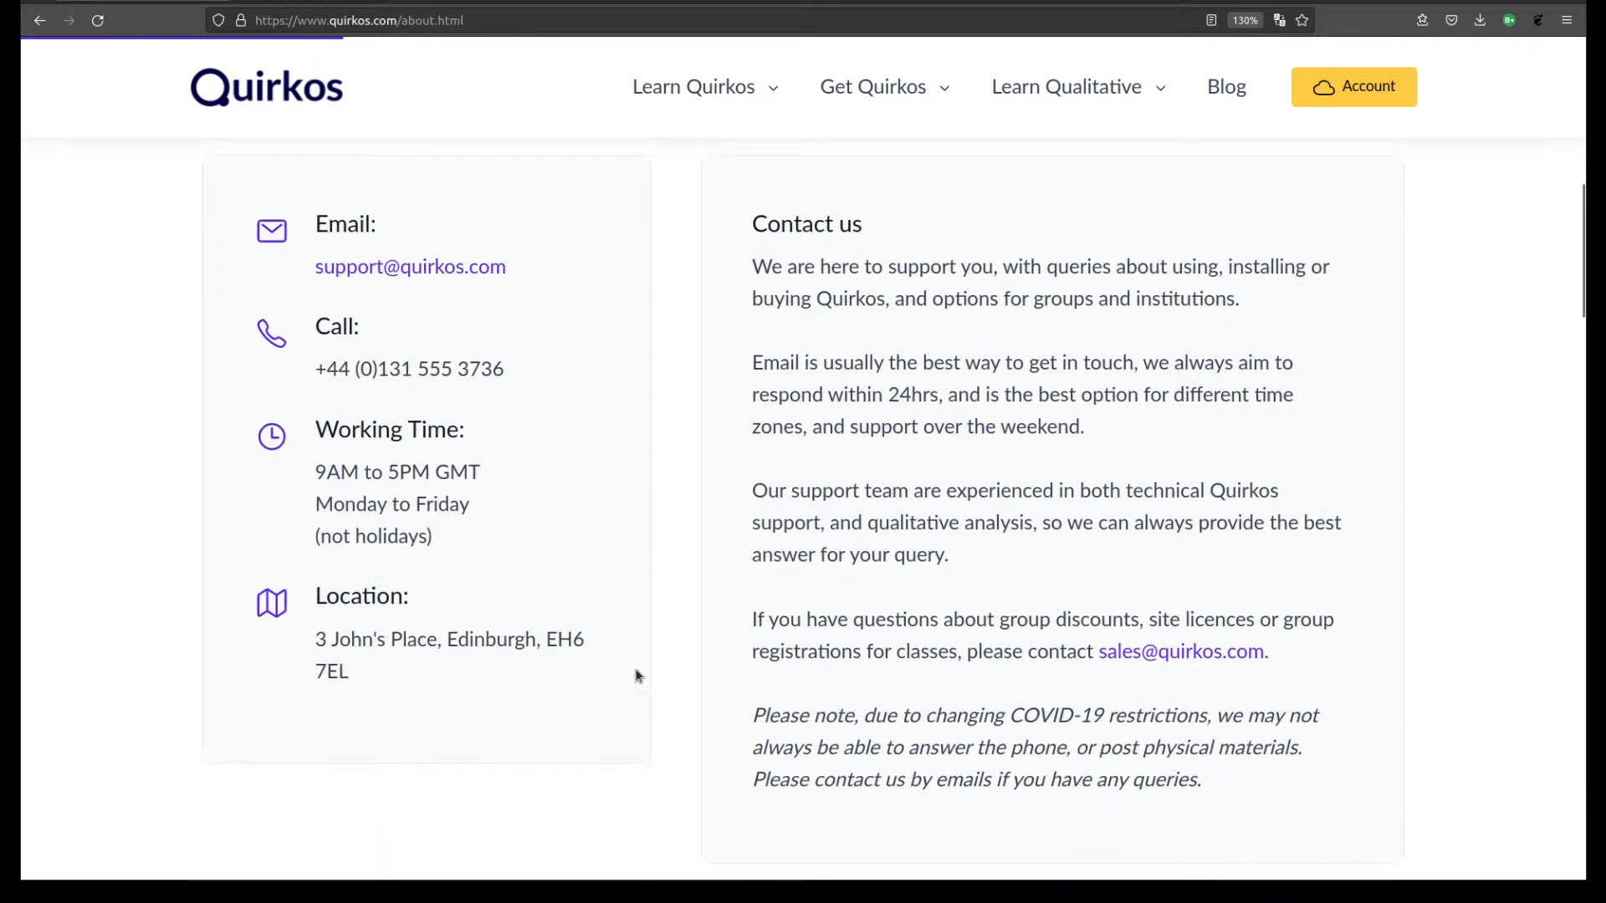
pyautogui.moveTo(539, 575); pyautogui.dragTo(513, 440)
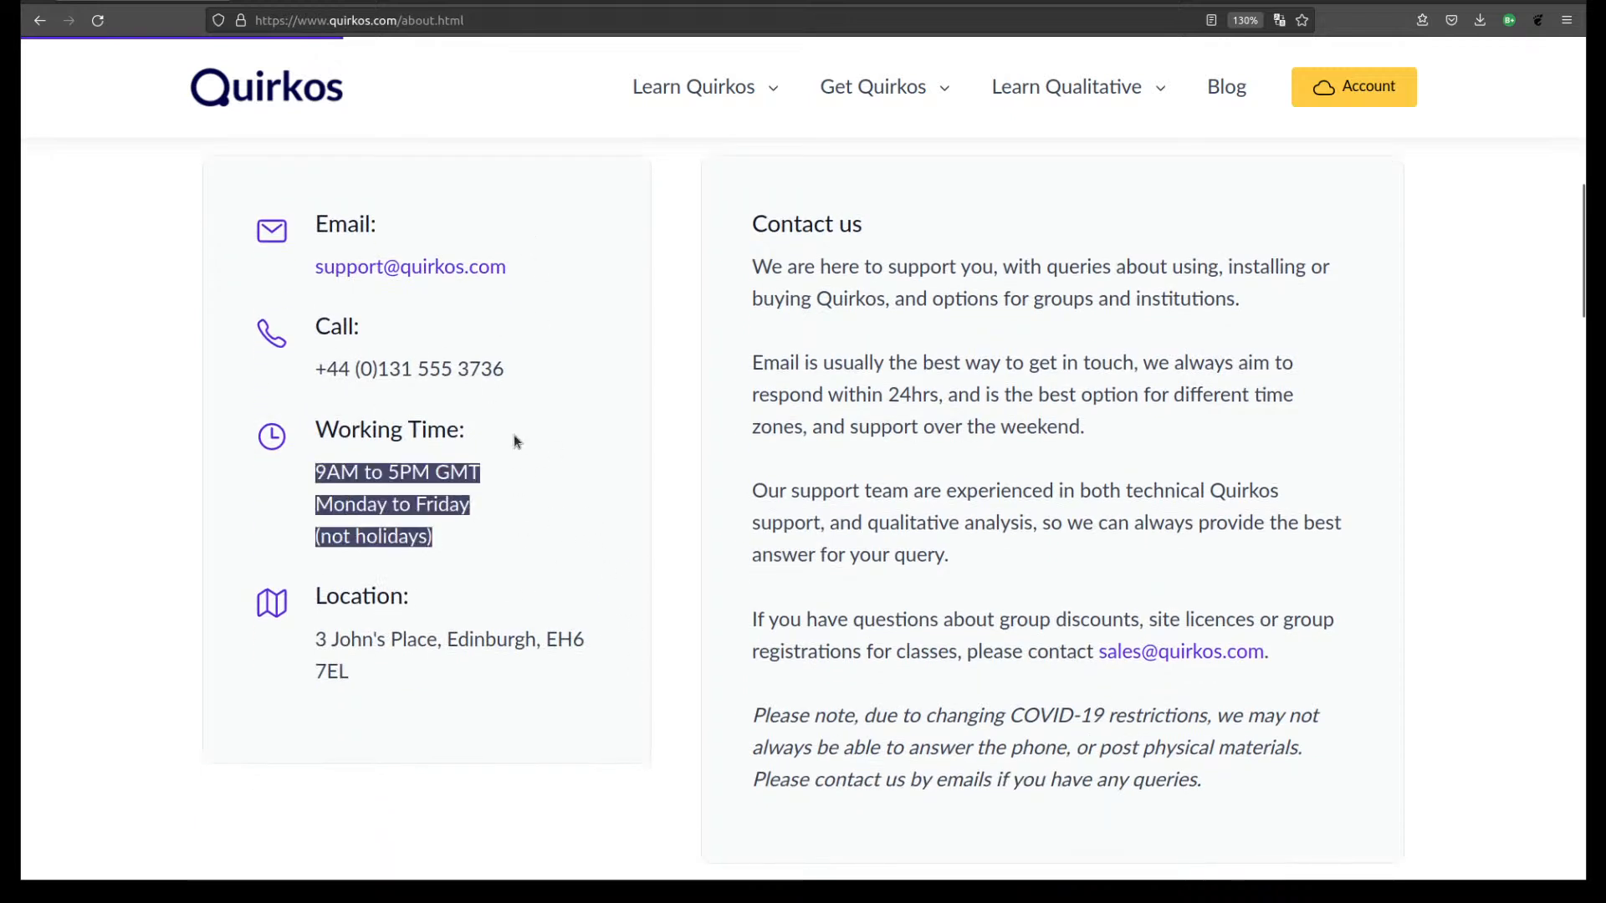
pyautogui.click(586, 599)
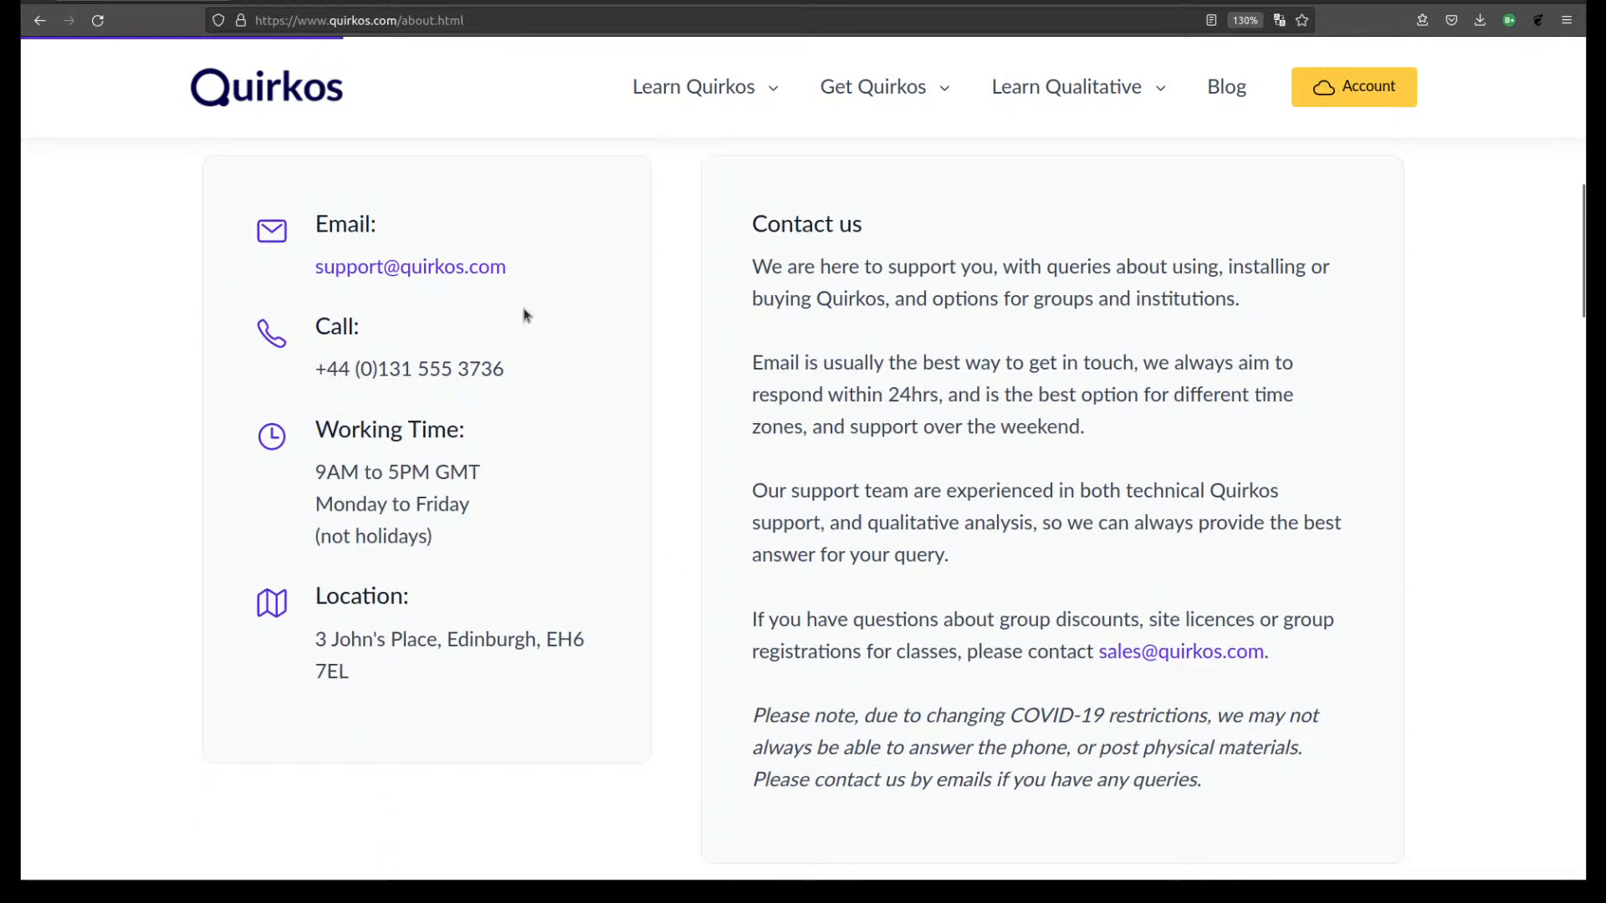
pyautogui.moveTo(552, 269); pyautogui.dragTo(484, 201)
pyautogui.click(684, 423)
pyautogui.scroll(10, 702, 547)
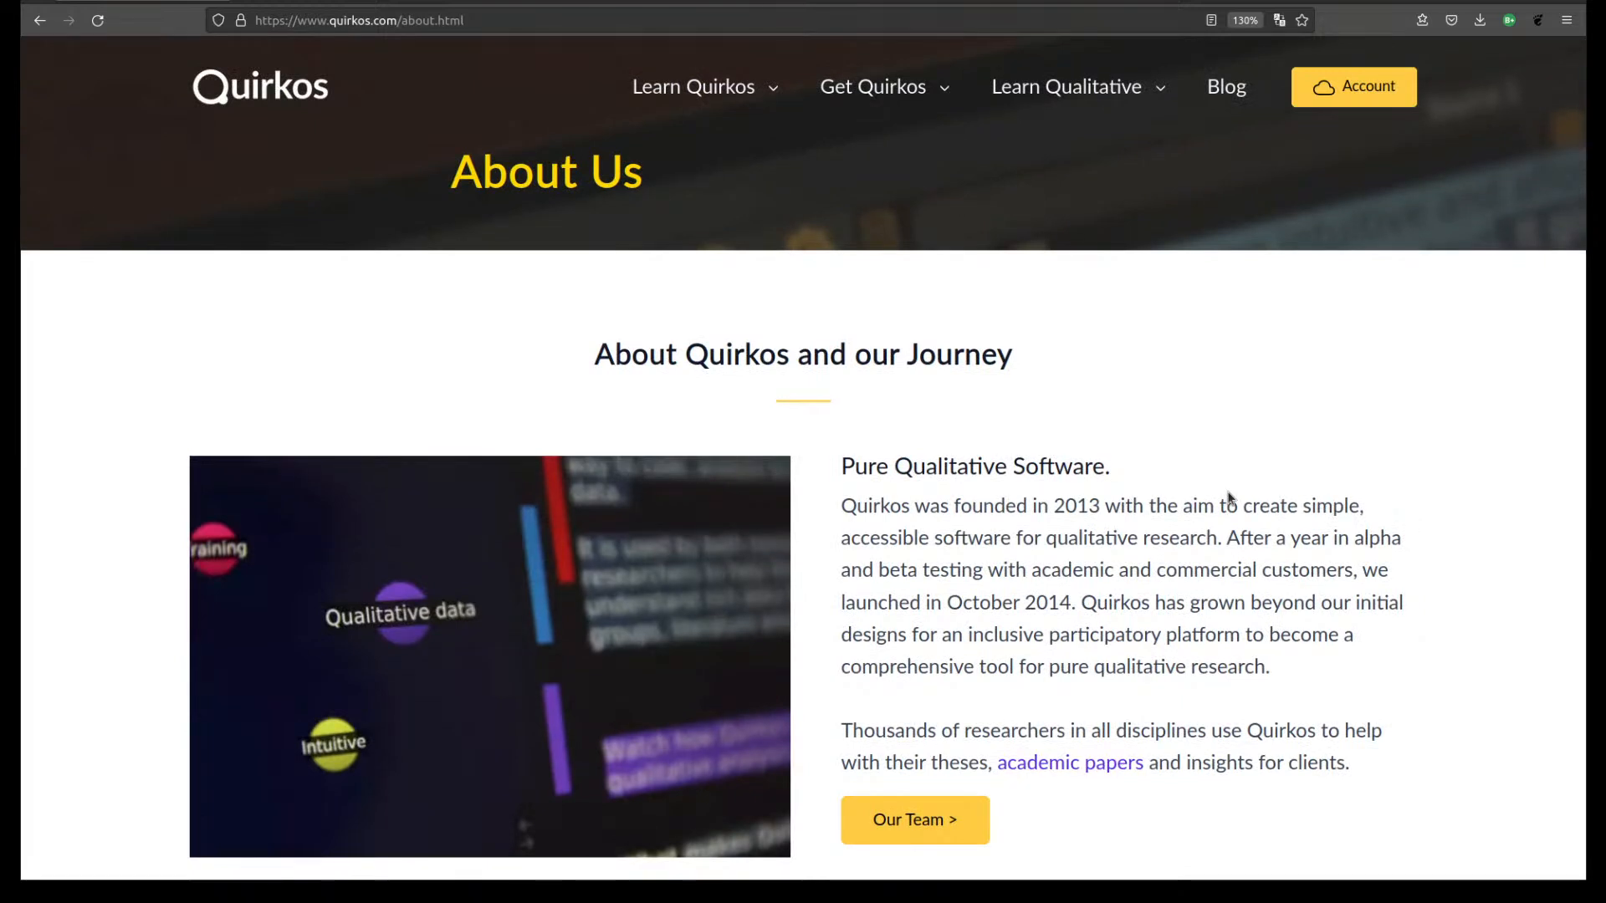
pyautogui.click(293, 87)
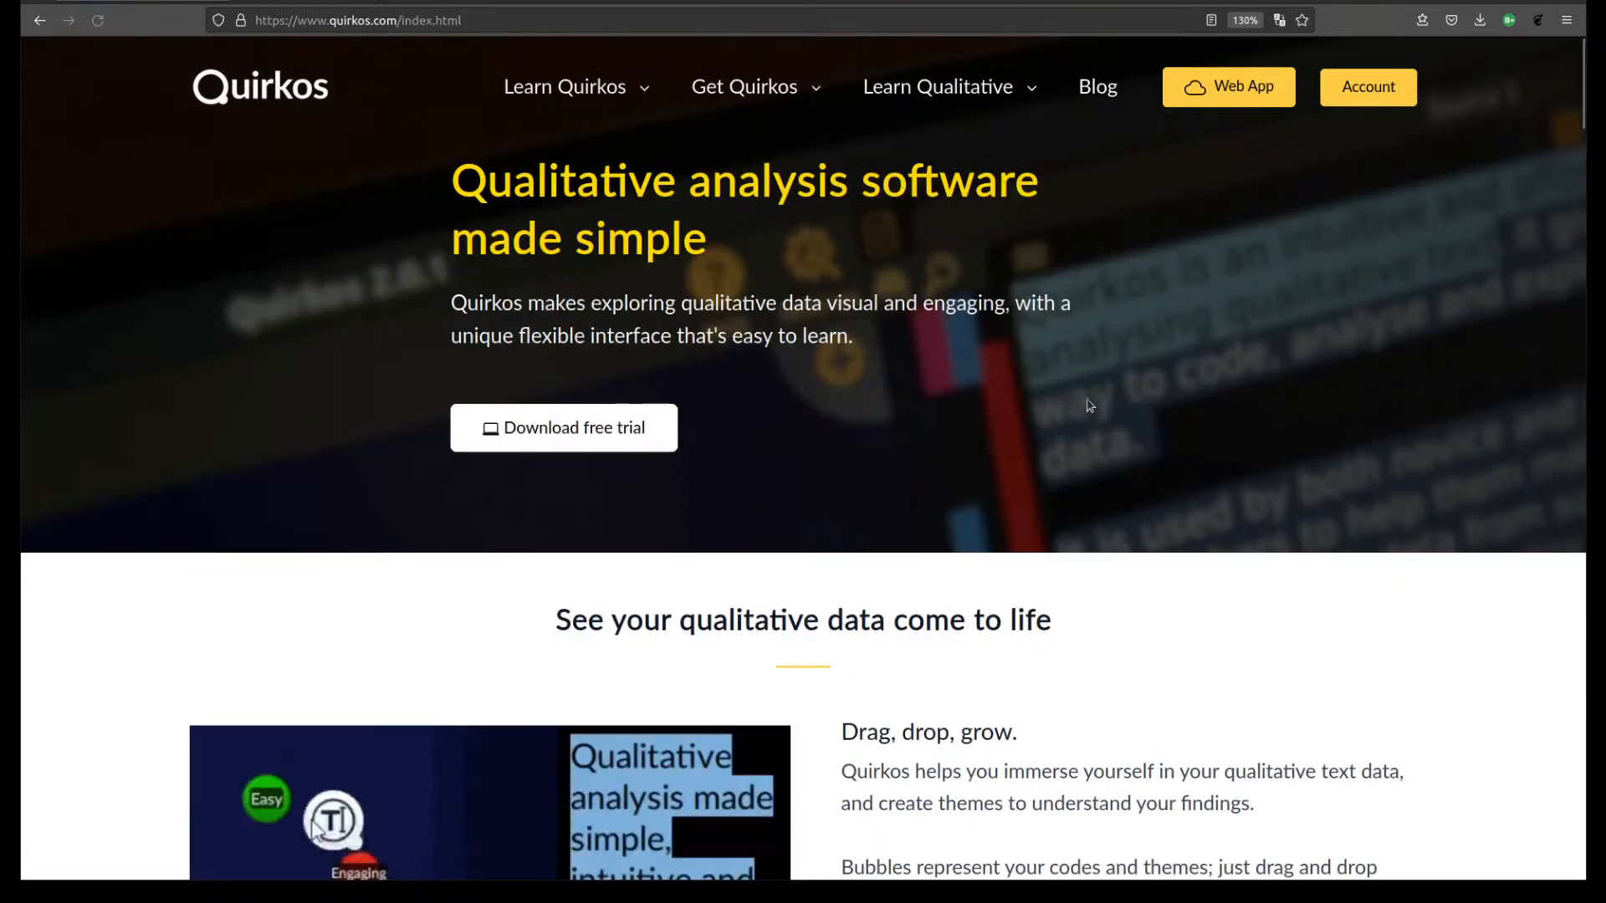